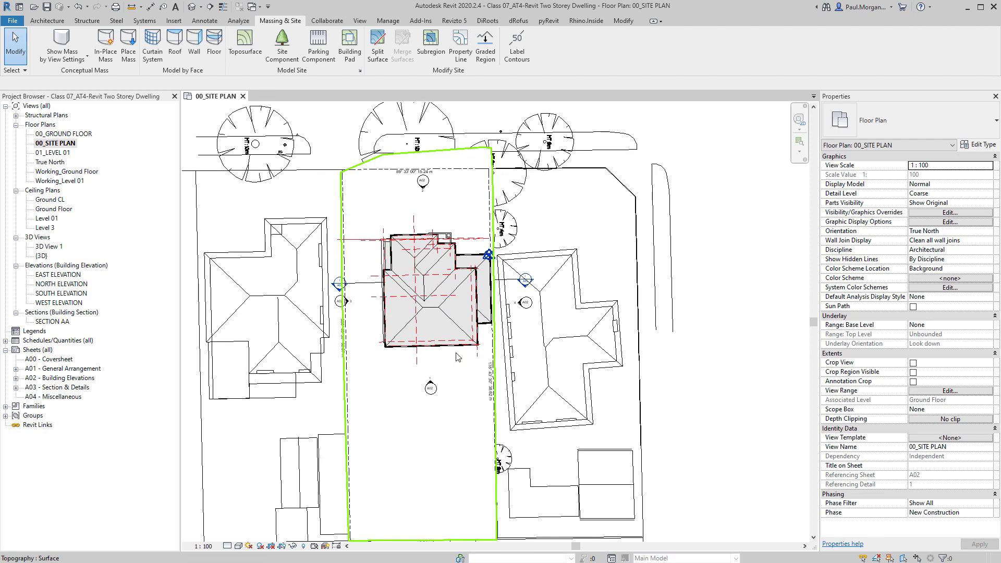
# Examine the proposed house, site boundary and neighbouring buildings in the 00_SITE PLAN view
pyautogui.scroll(-1, 458, 359)
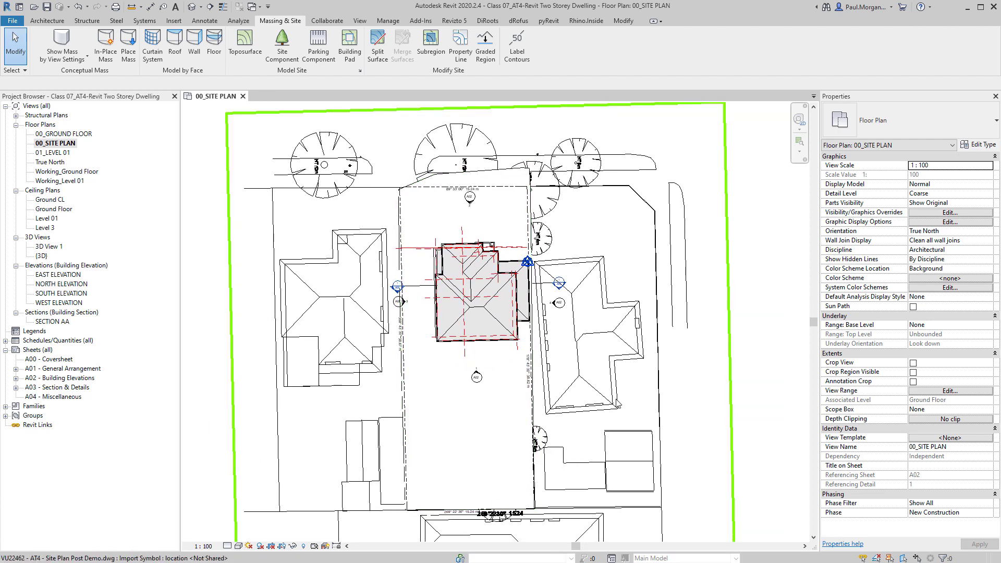
pyautogui.moveTo(624, 407); pyautogui.dragTo(634, 373, button='middle')
pyautogui.scroll(-1, 652, 400)
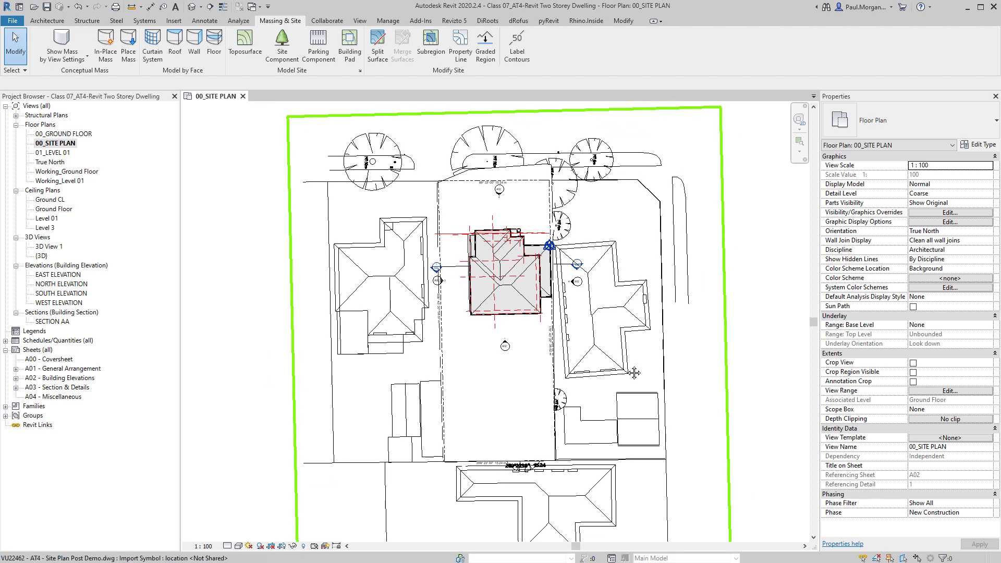
pyautogui.scroll(-1, 593, 400)
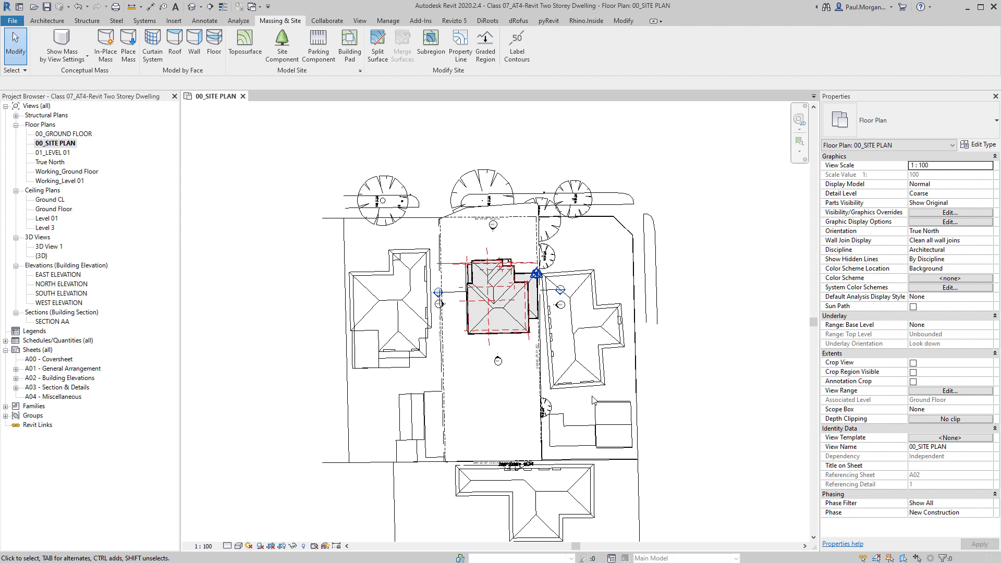
pyautogui.scroll(1, 579, 371)
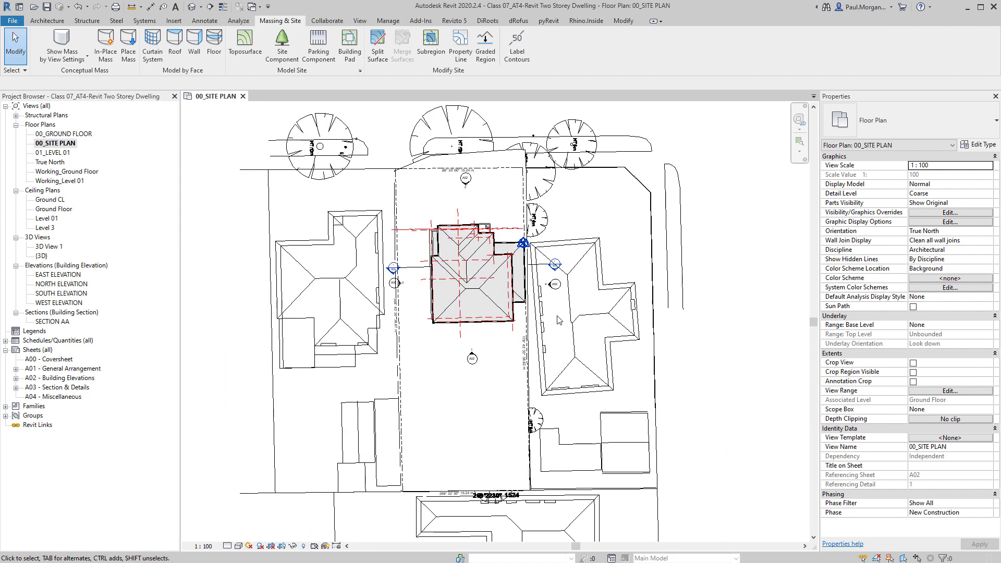
pyautogui.moveTo(557, 316); pyautogui.dragTo(569, 312, button='middle')
pyautogui.scroll(2, 497, 278)
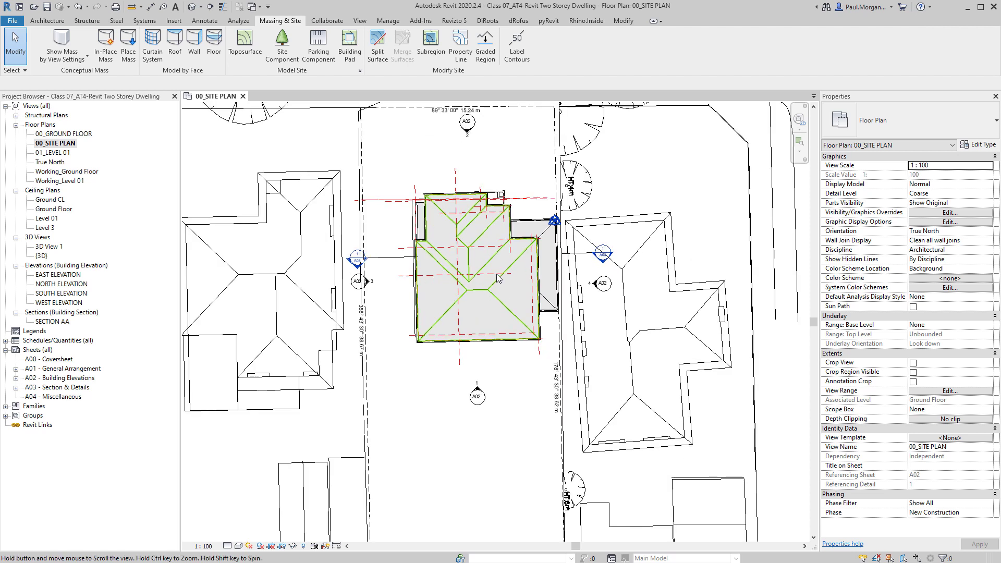
pyautogui.moveTo(503, 280); pyautogui.dragTo(531, 307, button='middle')
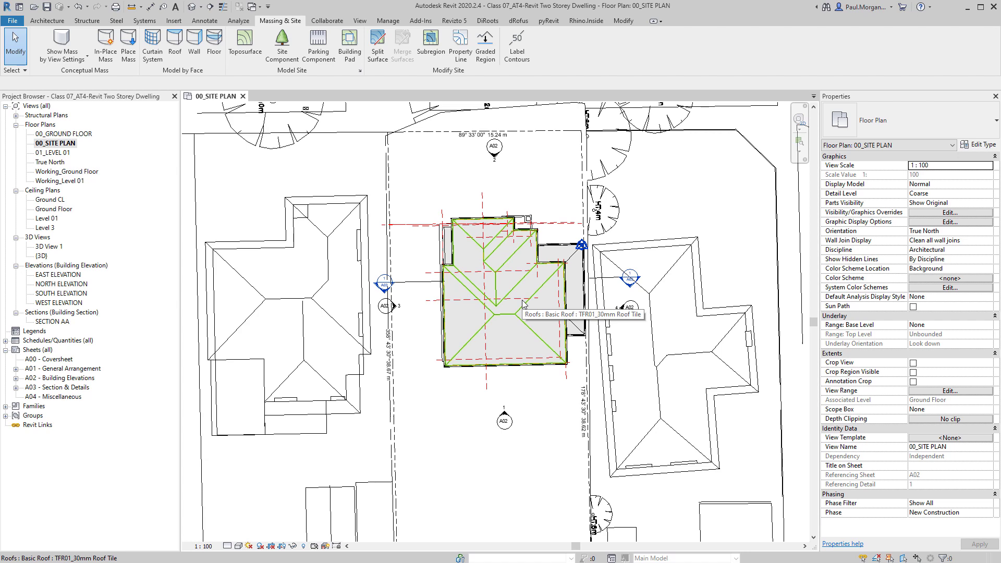
pyautogui.scroll(3, 523, 302)
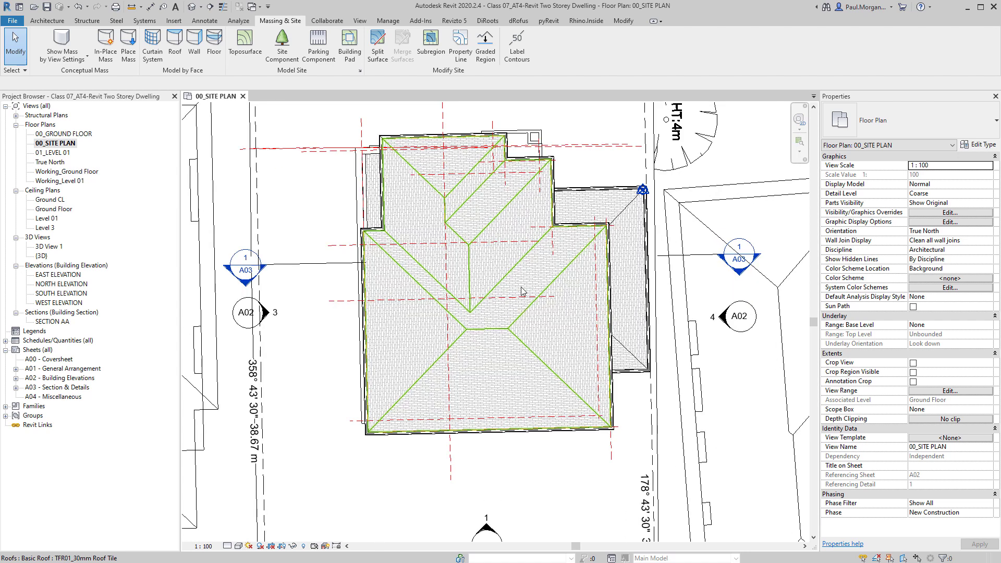
pyautogui.moveTo(523, 292); pyautogui.dragTo(657, 366, button='middle')
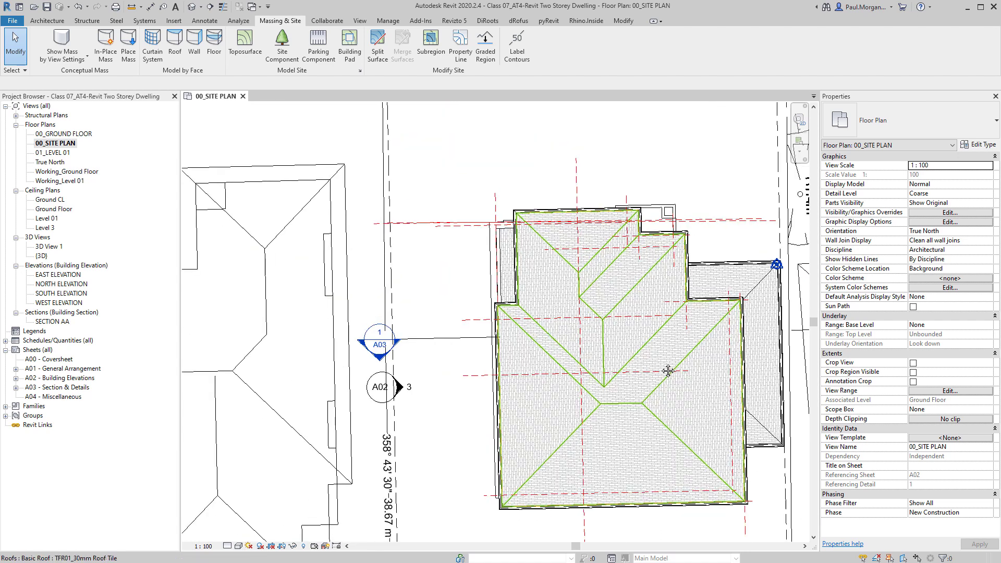
# Check in the properties what element type the red dashed line near the house is, and clear the selection
pyautogui.click(453, 224)
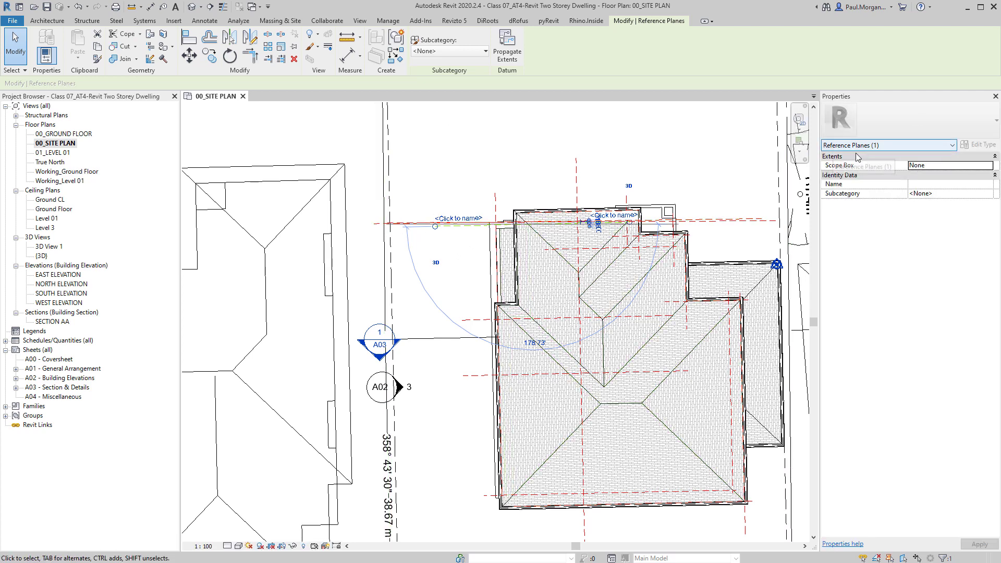
pyautogui.click(534, 159)
pyautogui.scroll(-2, 490, 179)
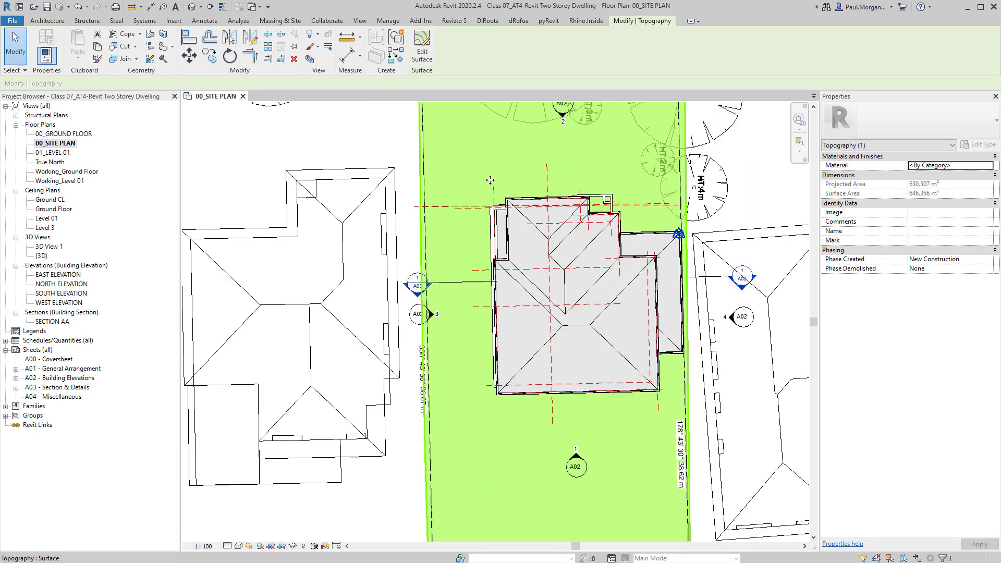
pyautogui.press('Escape')
# Hide the Reference Lines, Reference Planes and Reference Points annotation categories in the site plan's visibility overrides
pyautogui.press('v')
pyautogui.press('g')
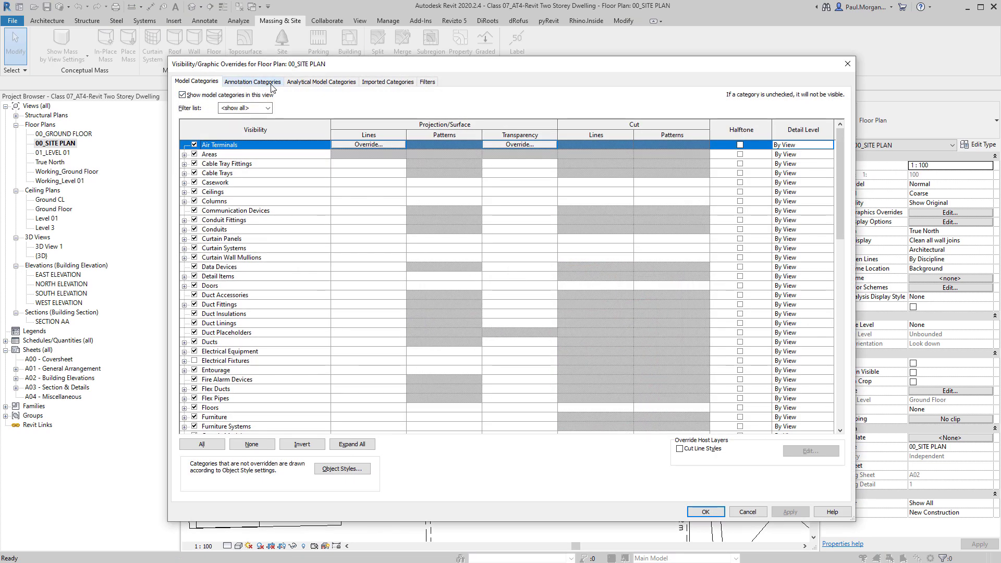
pyautogui.click(253, 82)
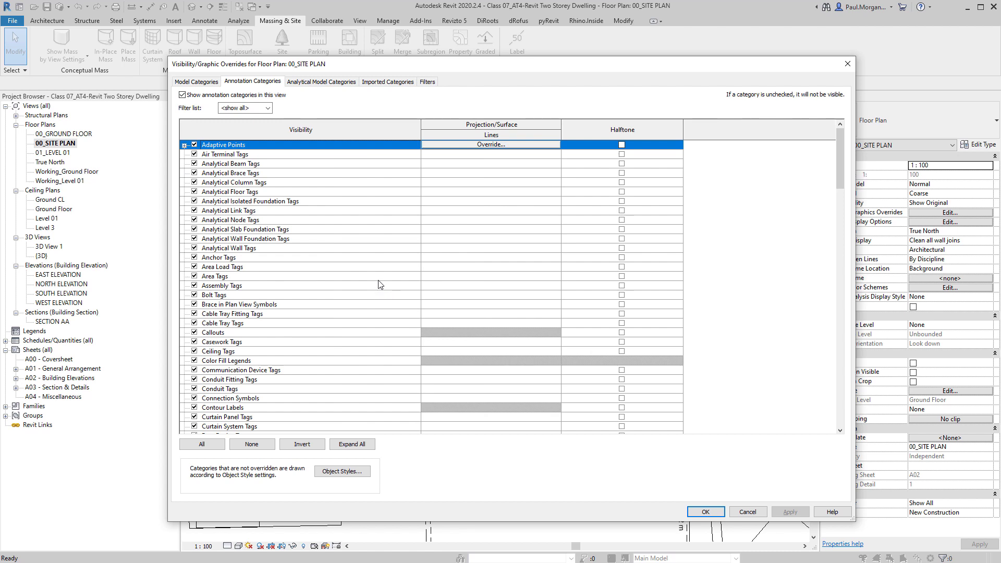
pyautogui.click(255, 257)
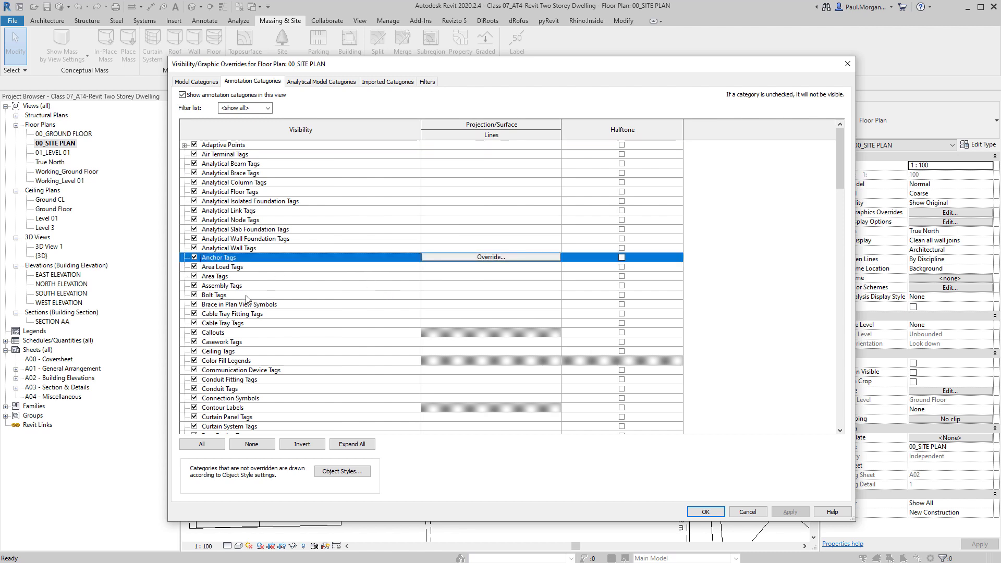
pyautogui.write('re')
pyautogui.scroll(-1, 194, 381)
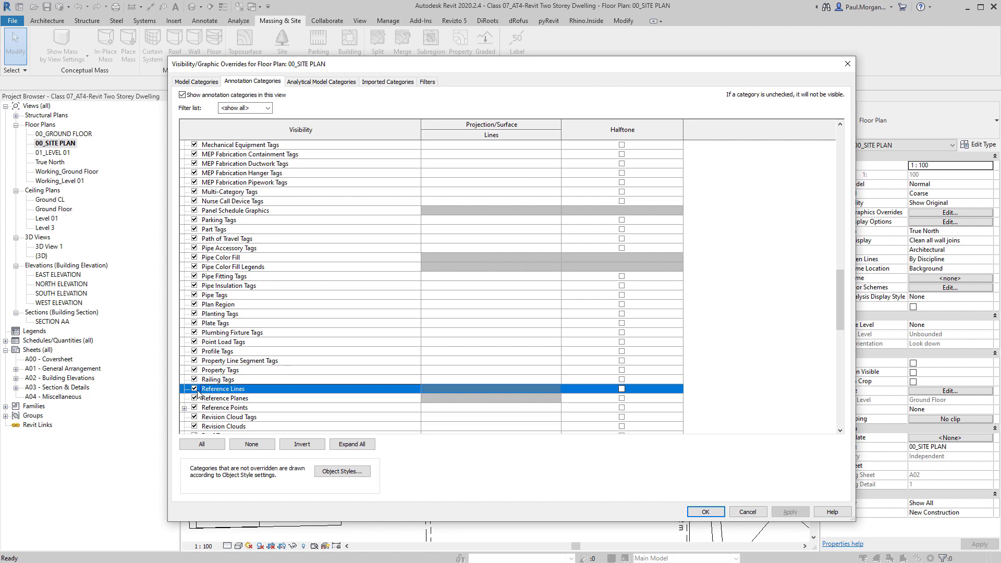
pyautogui.click(195, 398)
pyautogui.click(194, 407)
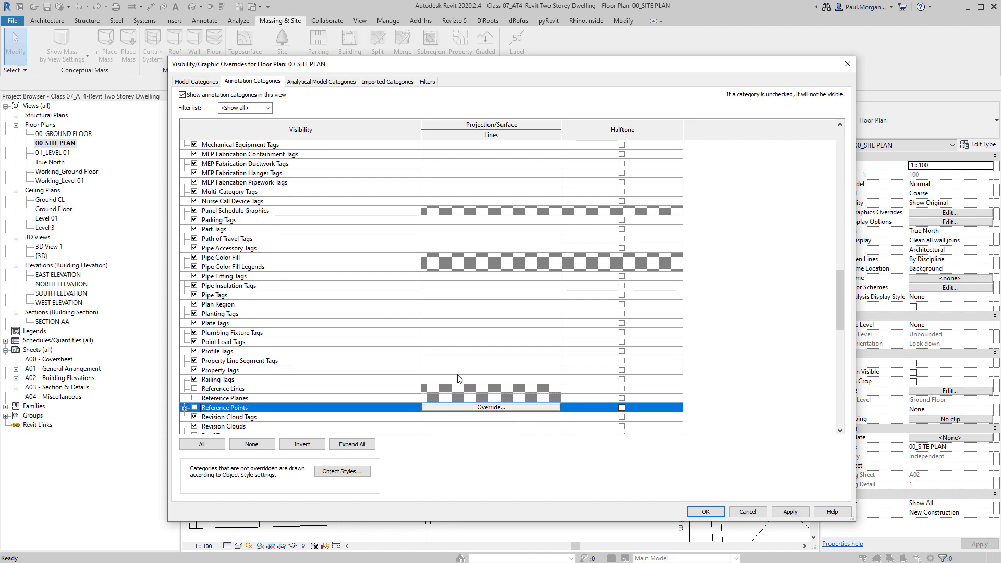
pyautogui.click(216, 399)
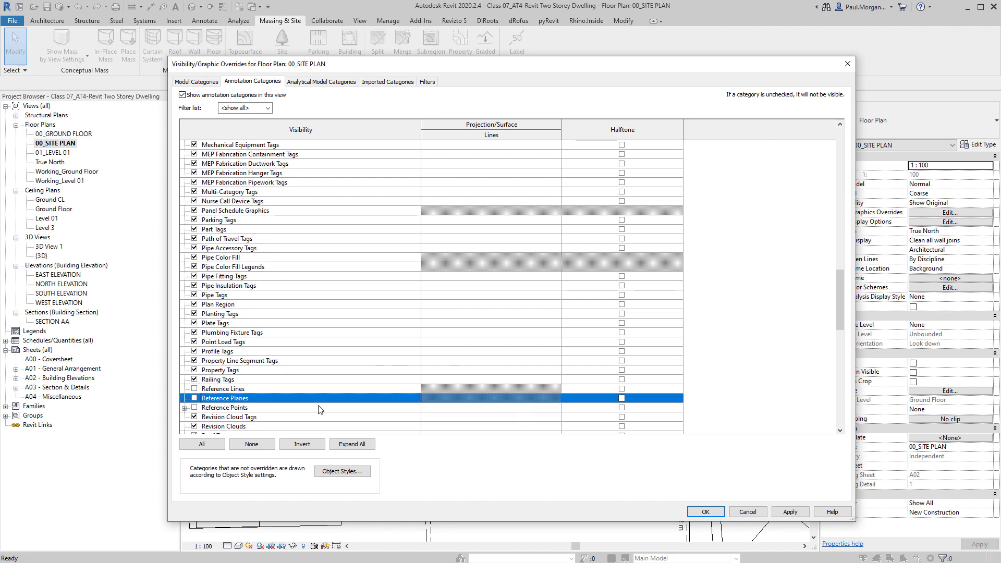
pyautogui.click(705, 513)
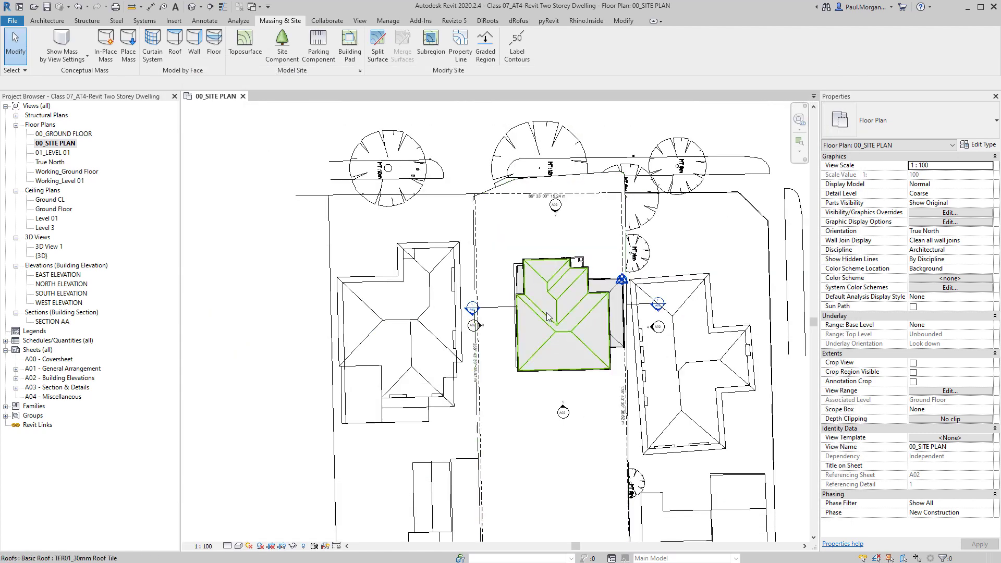
pyautogui.scroll(2, 551, 391)
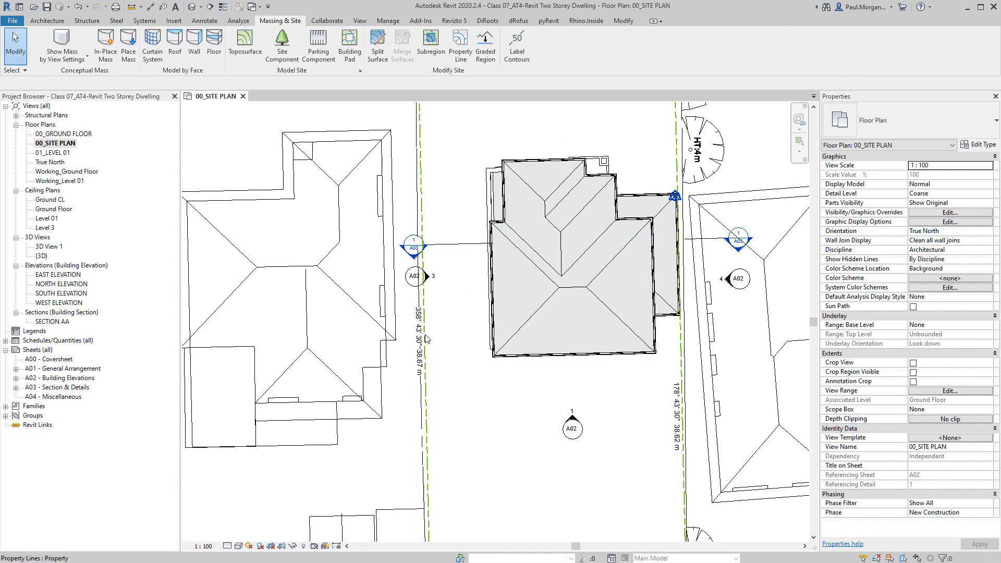
# Switch to Revu and examine the site and roof plan on page 2 of Architectural dwgs, and return to Revit
pyautogui.hotkey('alt', 'Tab')
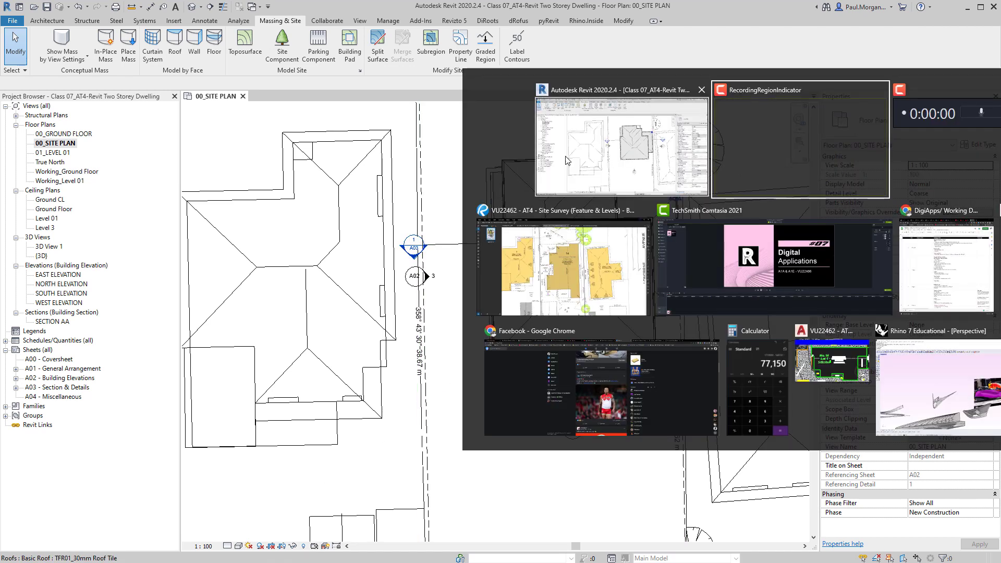
pyautogui.click(822, 173)
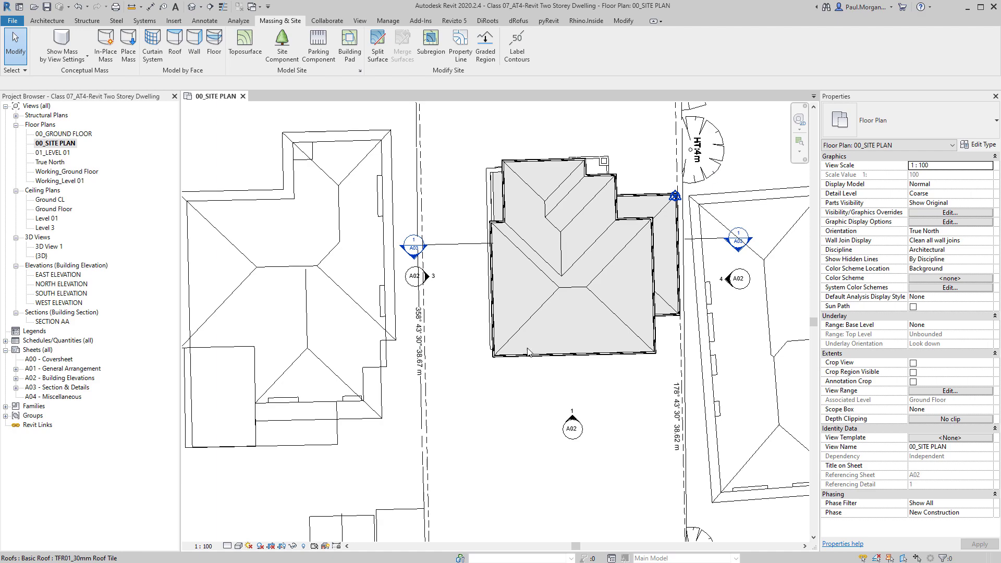
pyautogui.hotkey('alt', 'Tab')
pyautogui.scroll(-3, 464, 340)
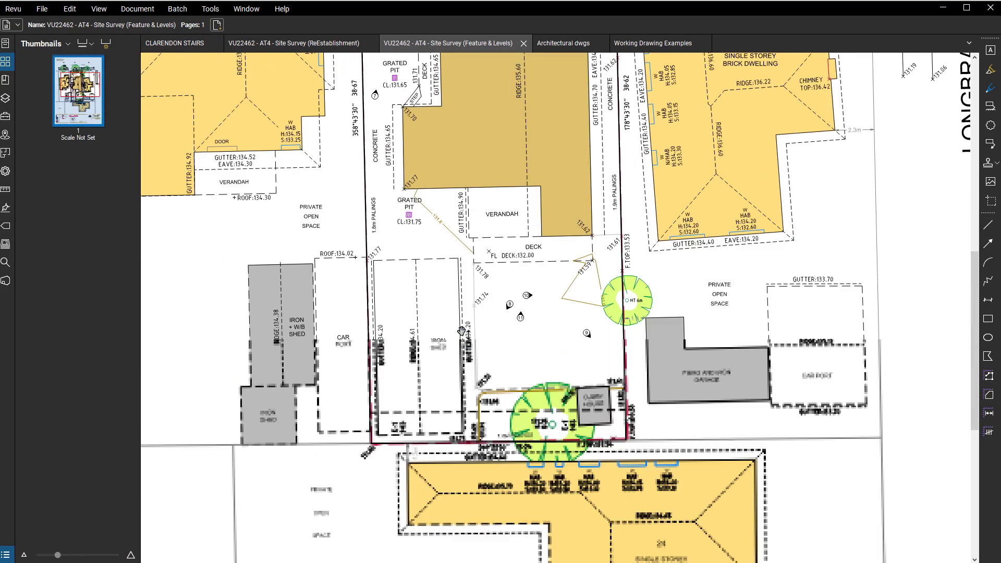
pyautogui.scroll(3, 464, 340)
pyautogui.click(572, 47)
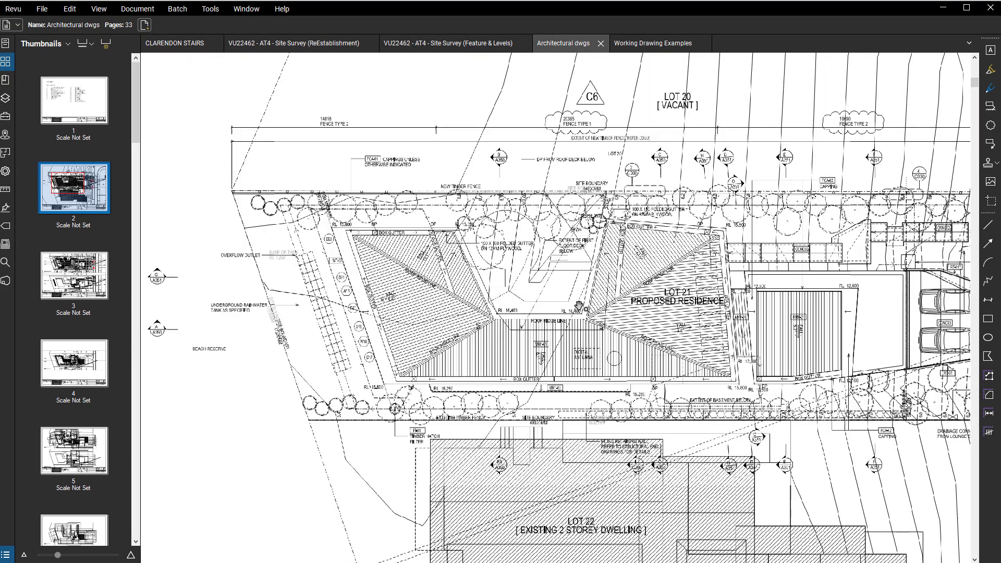
pyautogui.scroll(2, 667, 193)
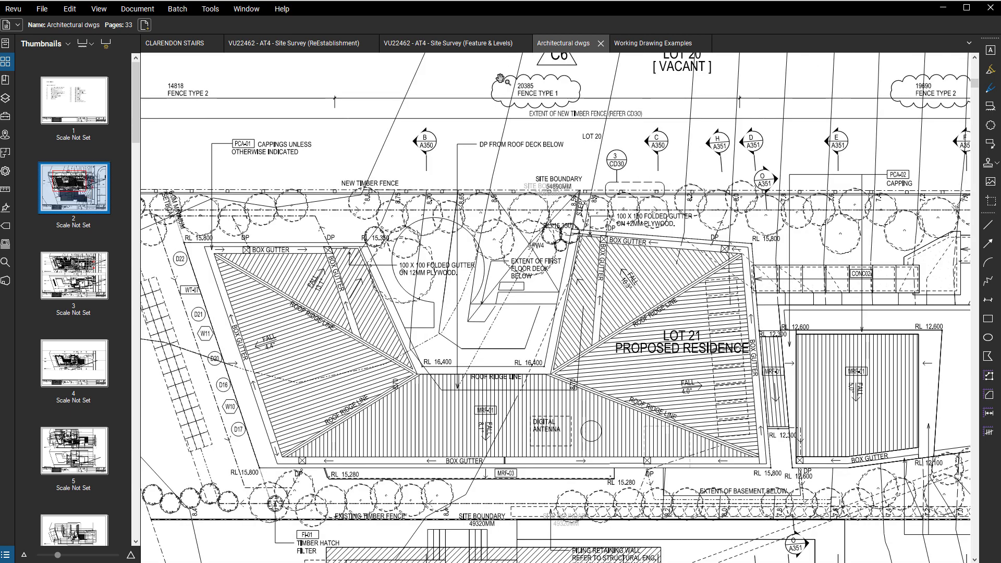
pyautogui.click(939, 10)
# Check in the properties what element types the section line and the elevation marker beside the house are
pyautogui.scroll(-2, 499, 462)
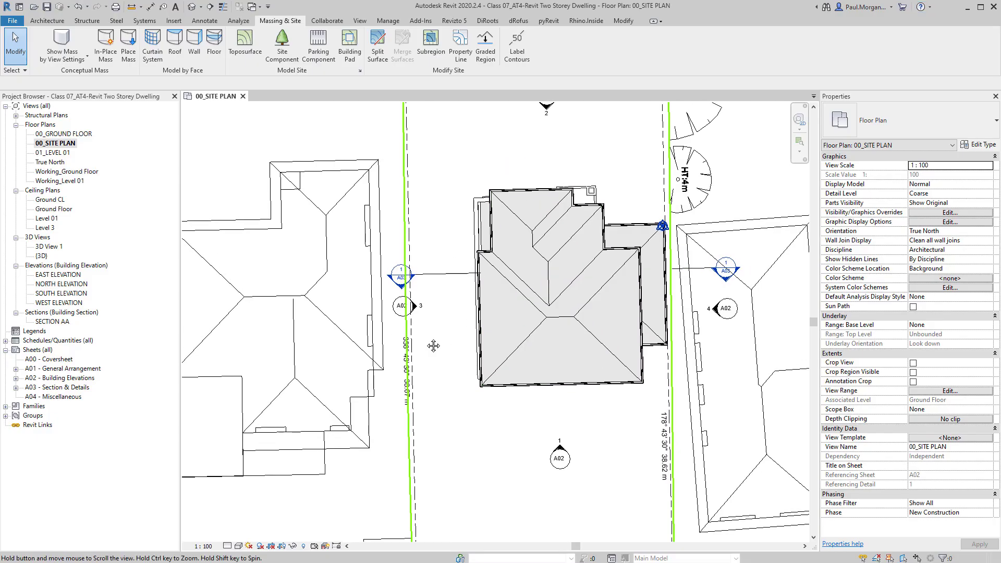
pyautogui.click(517, 459)
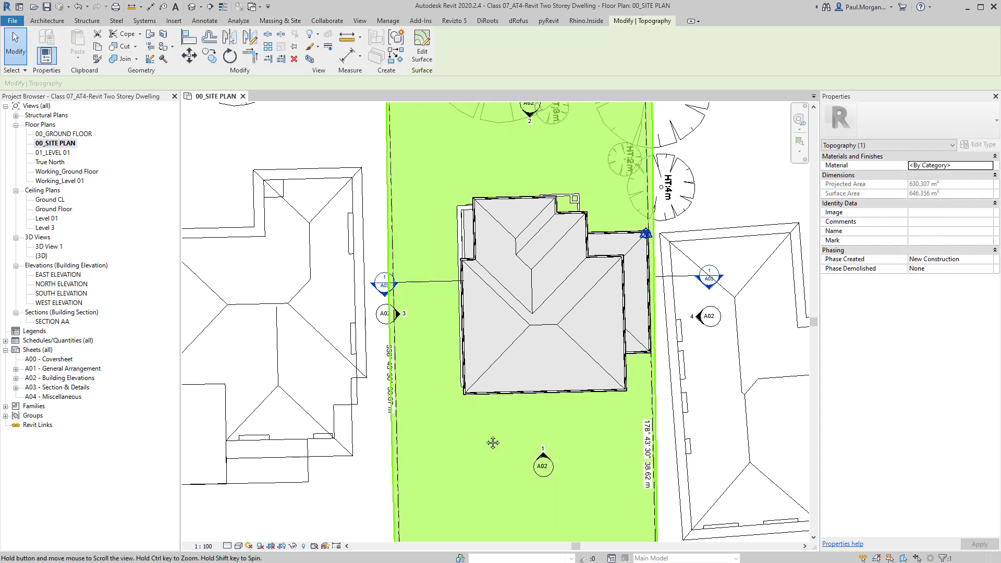
pyautogui.press('Escape')
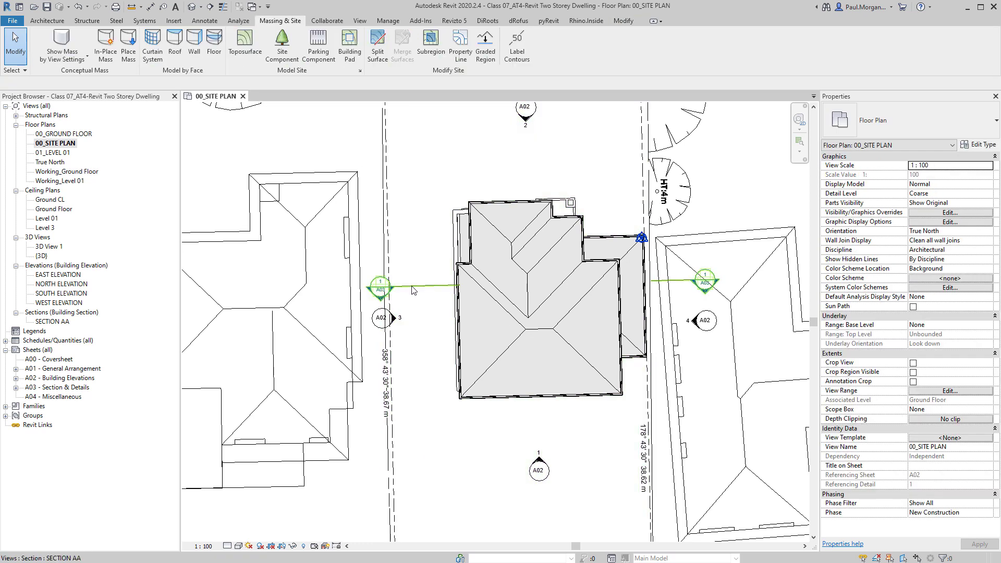
pyautogui.click(412, 287)
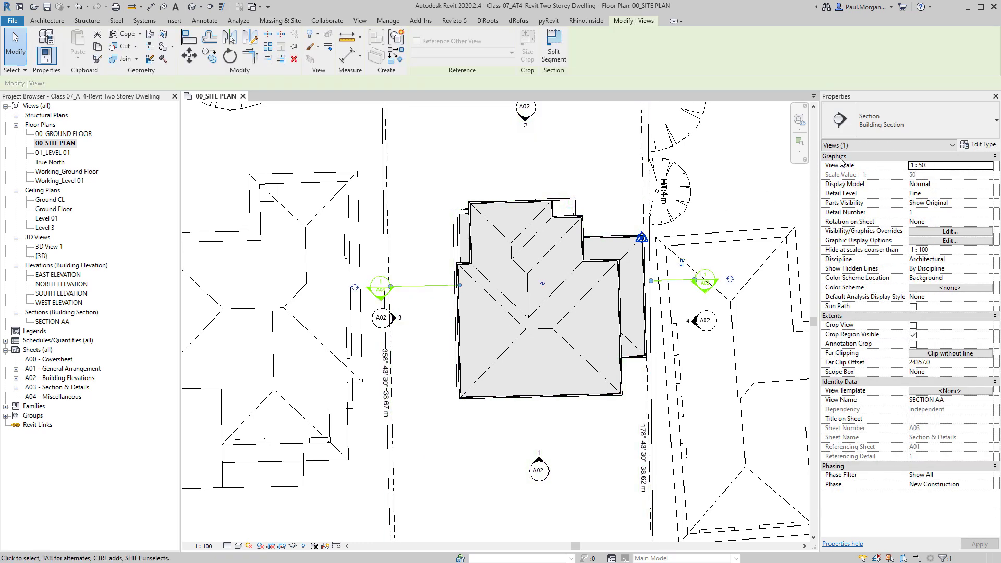
pyautogui.click(381, 318)
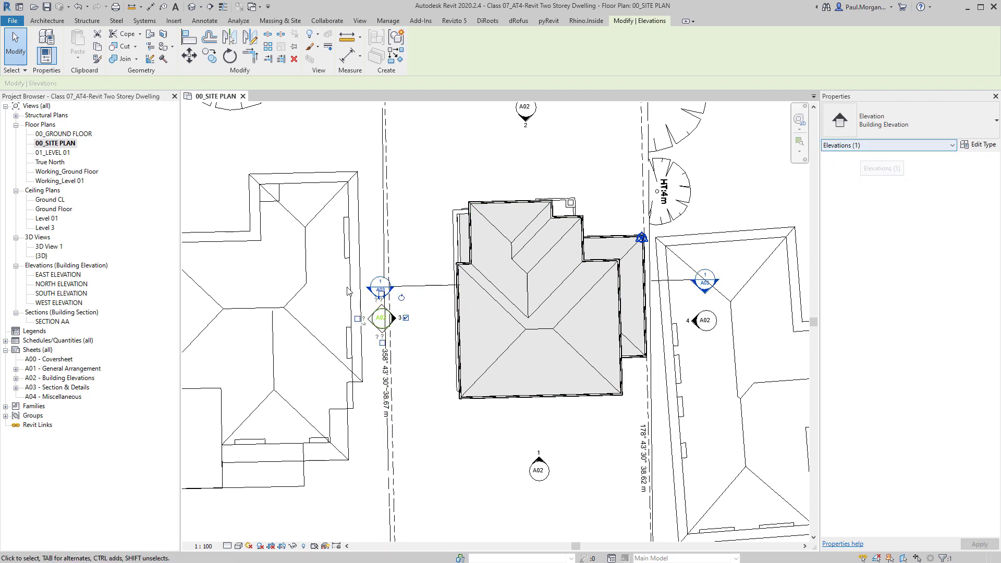
pyautogui.press('Escape')
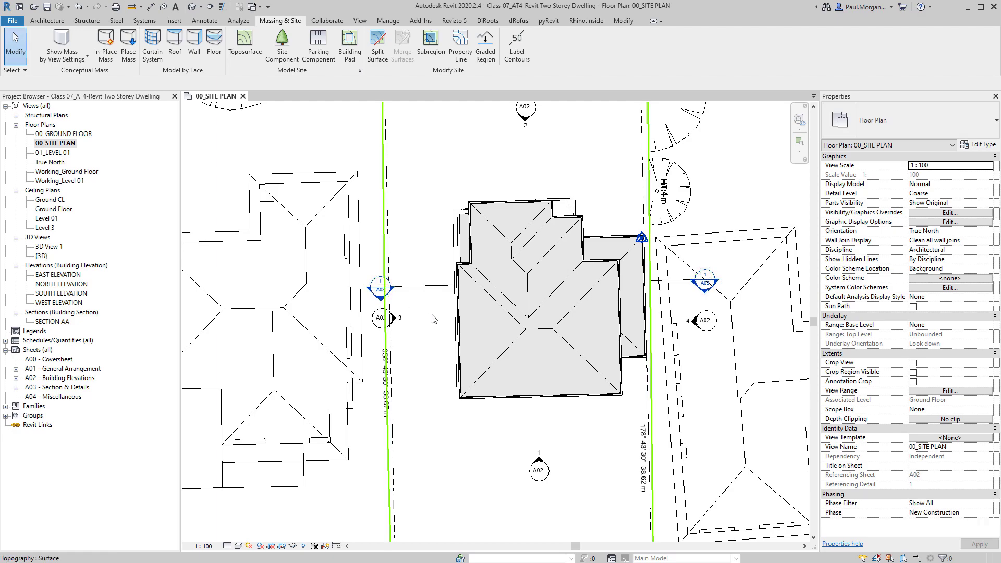
# Turn off the Sections annotation category in the site plan's visibility overrides
pyautogui.press('v')
pyautogui.press('v')
pyautogui.click(260, 82)
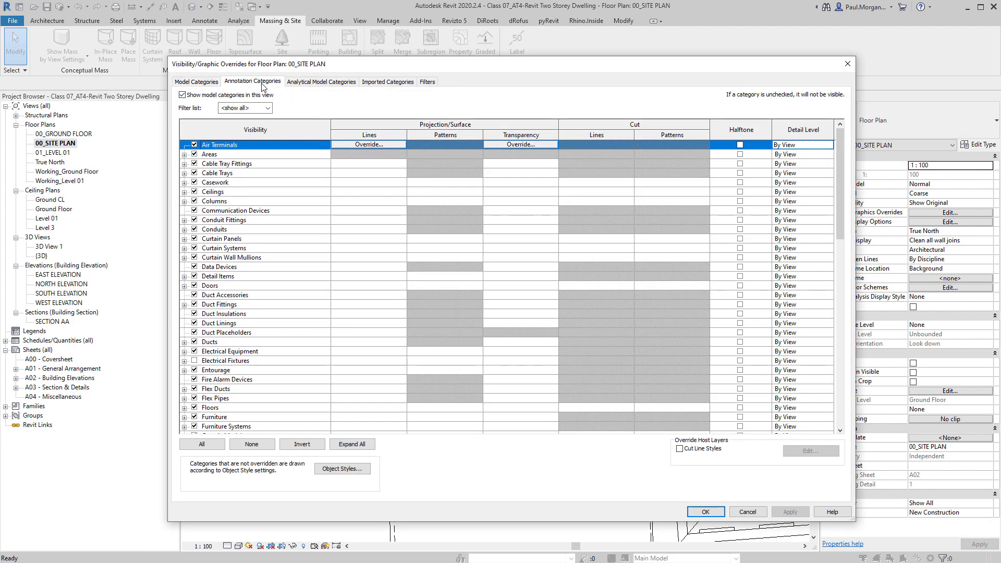
pyautogui.click(296, 276)
pyautogui.press('s')
pyautogui.scroll(-1, 239, 420)
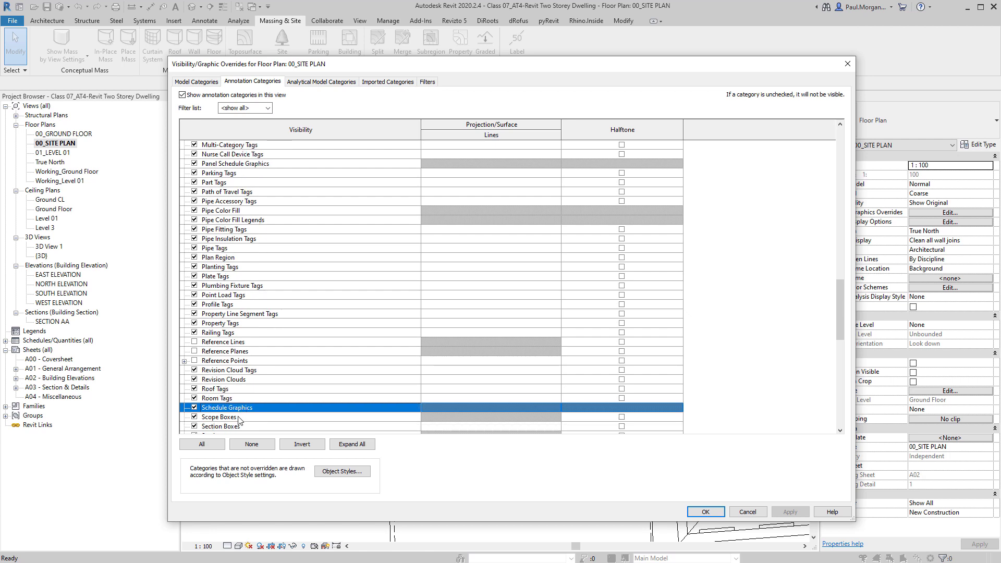
pyautogui.scroll(-1, 209, 428)
pyautogui.click(206, 418)
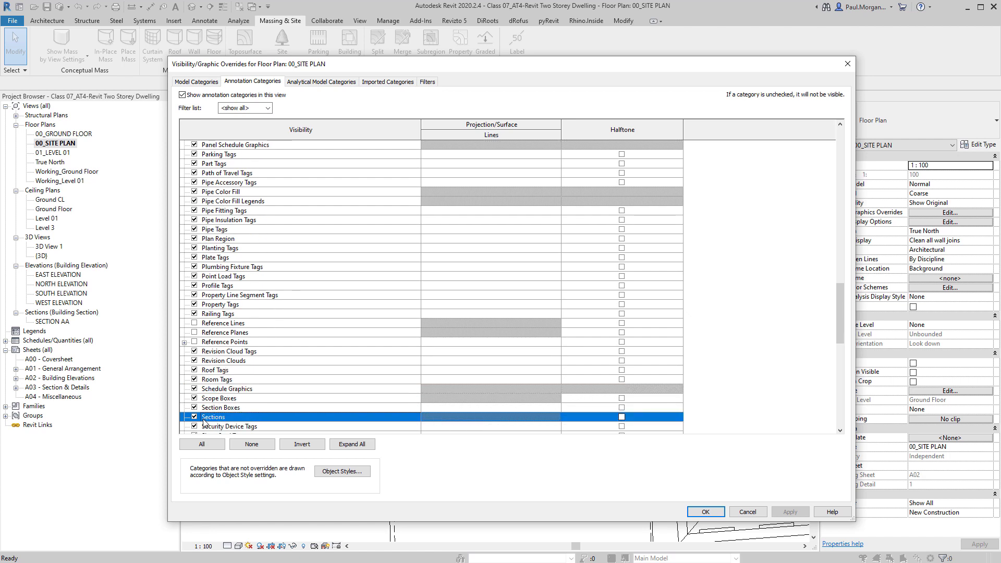
pyautogui.click(195, 412)
pyautogui.click(194, 417)
# Turn off the Elevations annotation category as well and apply the visibility overrides to the site plan
pyautogui.click(276, 351)
pyautogui.press('e')
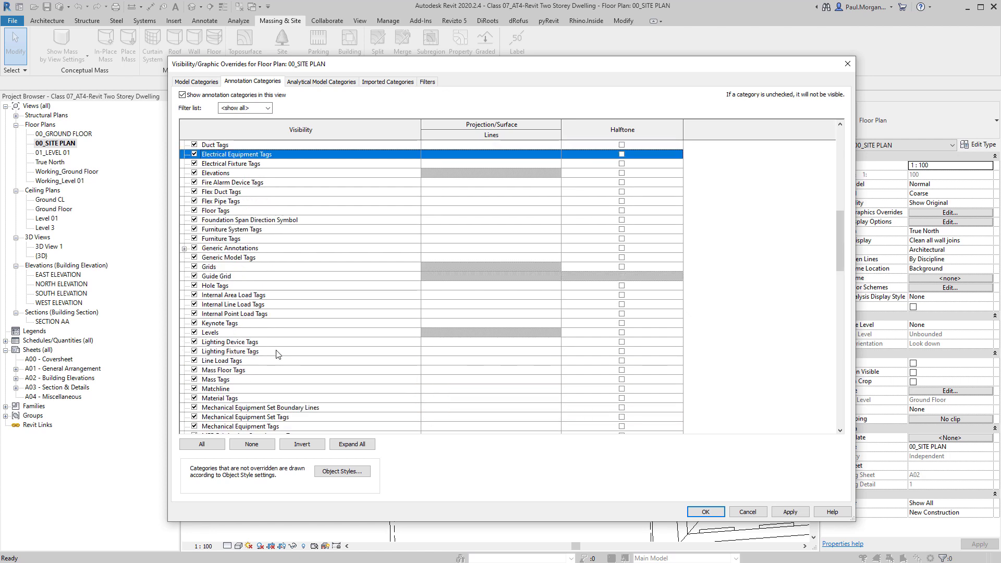
pyautogui.click(193, 177)
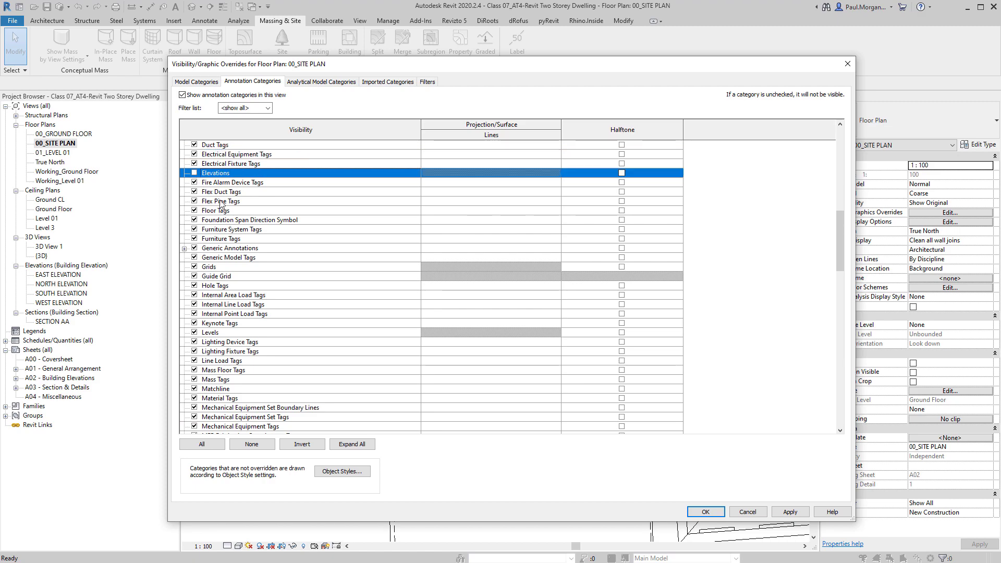
pyautogui.click(722, 514)
pyautogui.scroll(-2, 471, 355)
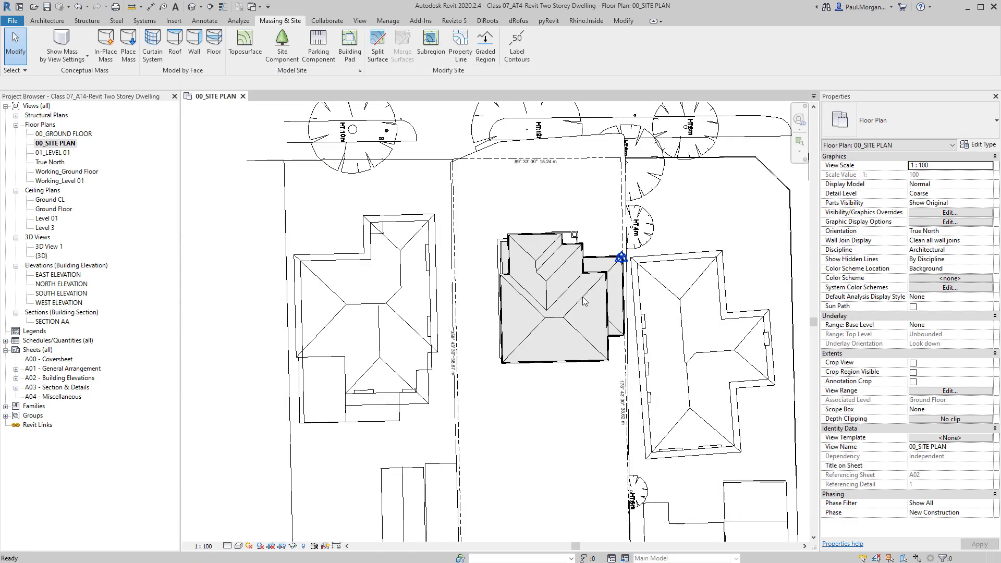
# Turn off the Survey Point and Project Base Point subcategories of Site in the site plan's visibility overrides
pyautogui.press('v')
pyautogui.press('v')
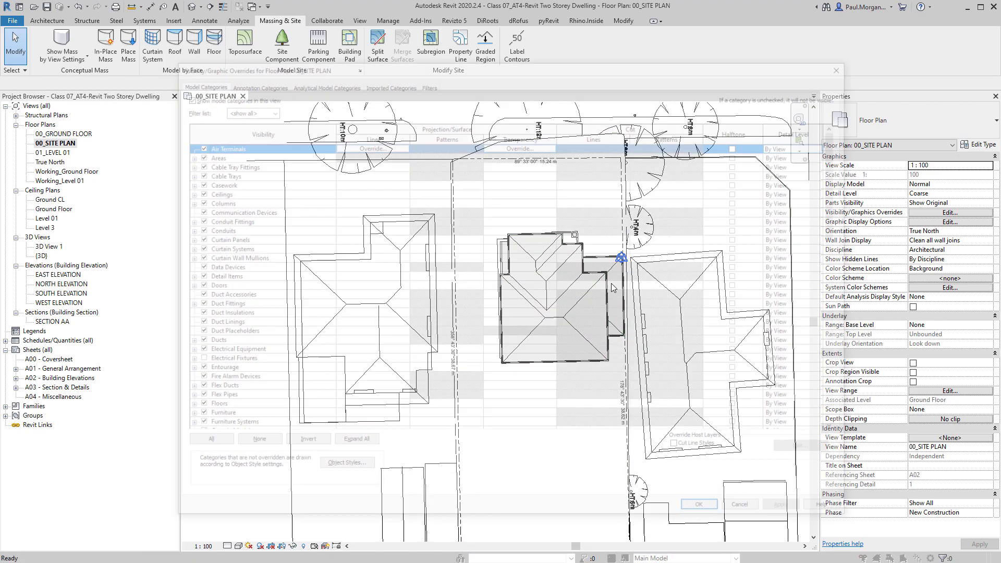
pyautogui.click(275, 260)
pyautogui.press('s')
pyautogui.scroll(-1, 190, 390)
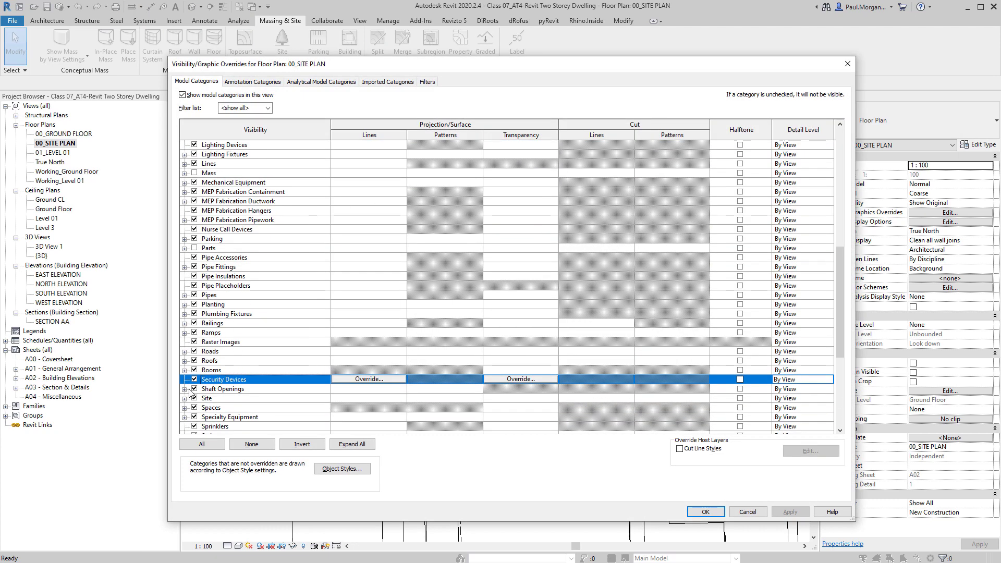
pyautogui.click(185, 399)
pyautogui.scroll(-2, 215, 394)
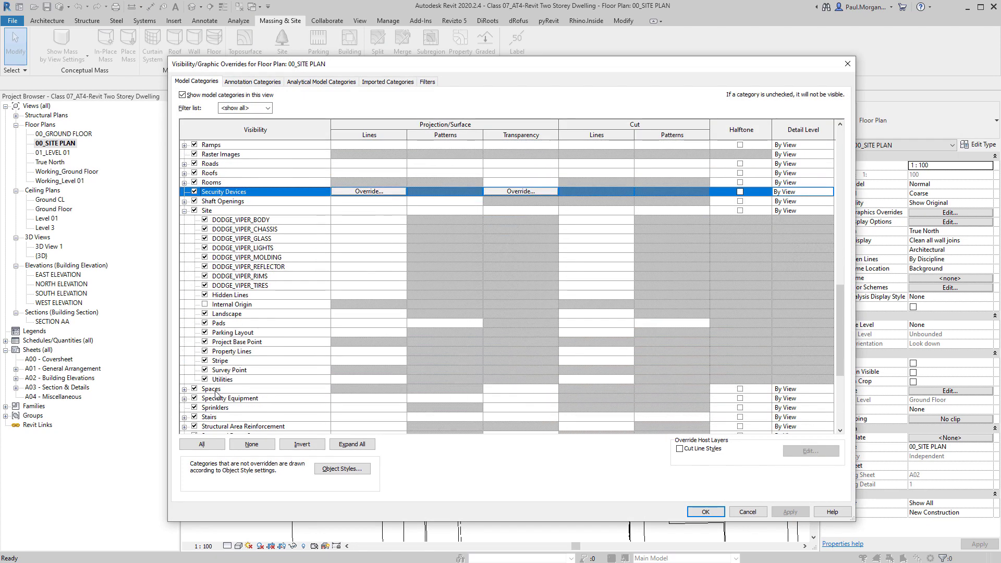
pyautogui.click(205, 370)
pyautogui.click(205, 351)
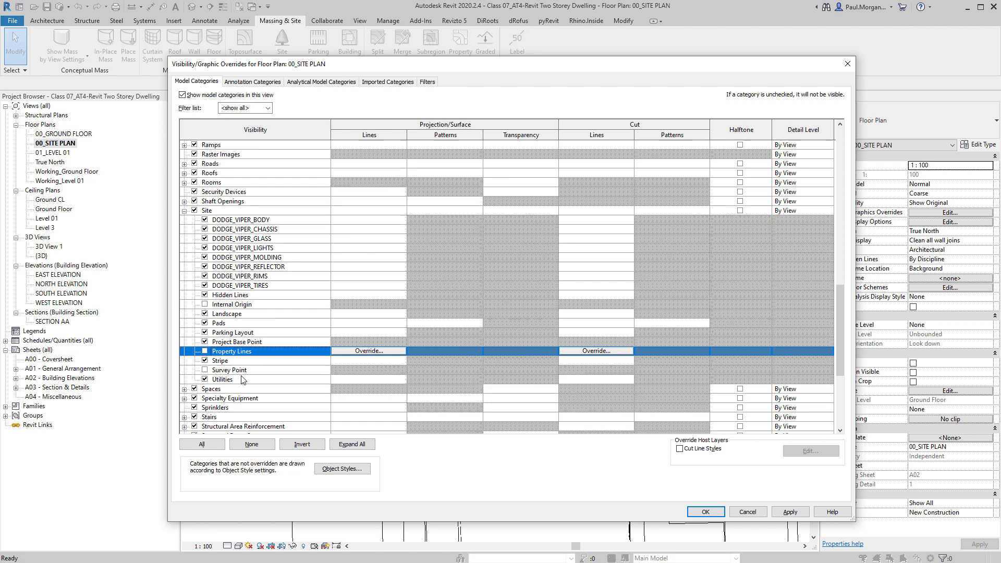
pyautogui.click(205, 342)
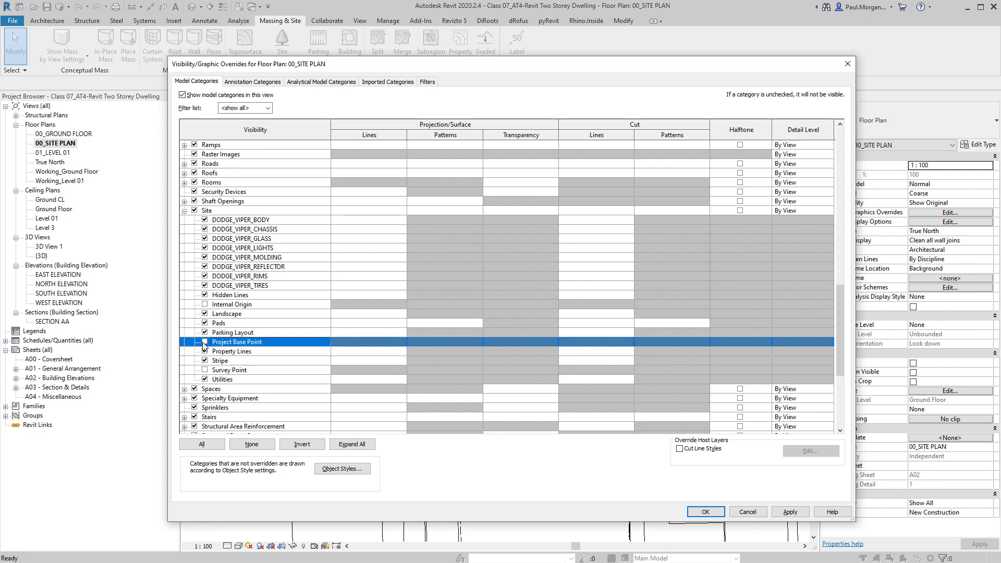
pyautogui.click(714, 510)
# Set the additional secondary contours in the site settings to an increment of 100, from 0.0 to 100000
pyautogui.scroll(-3, 607, 397)
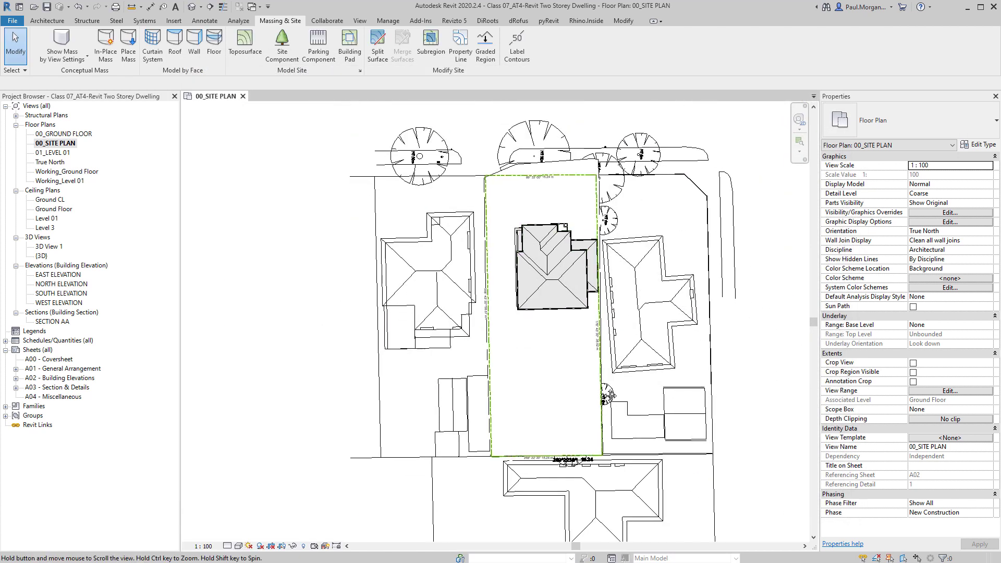
pyautogui.moveTo(612, 397); pyautogui.dragTo(611, 396, button='middle')
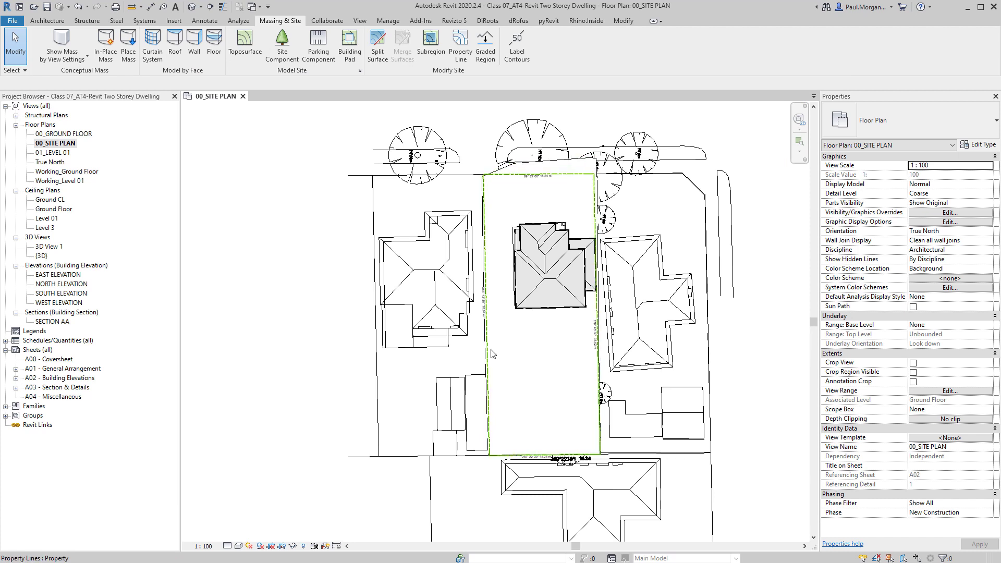
pyautogui.scroll(1, 522, 308)
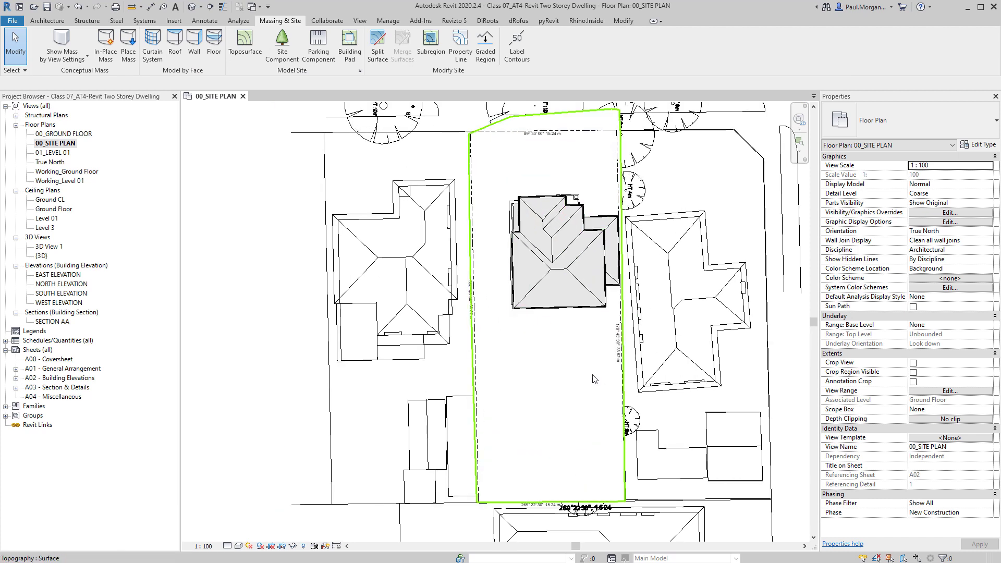
pyautogui.moveTo(584, 379); pyautogui.dragTo(582, 401, button='middle')
pyautogui.moveTo(567, 351); pyautogui.dragTo(554, 351, button='middle')
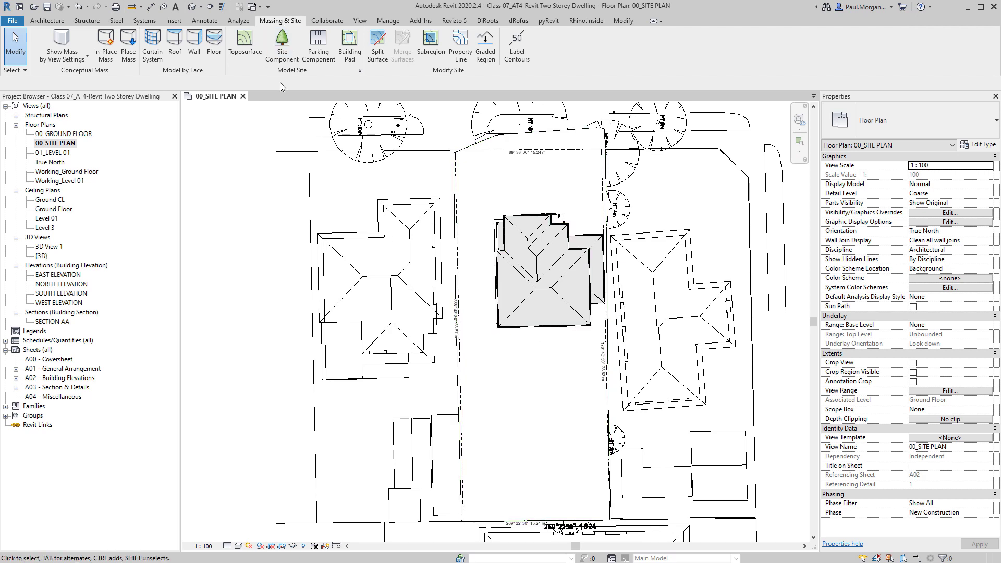
pyautogui.click(360, 71)
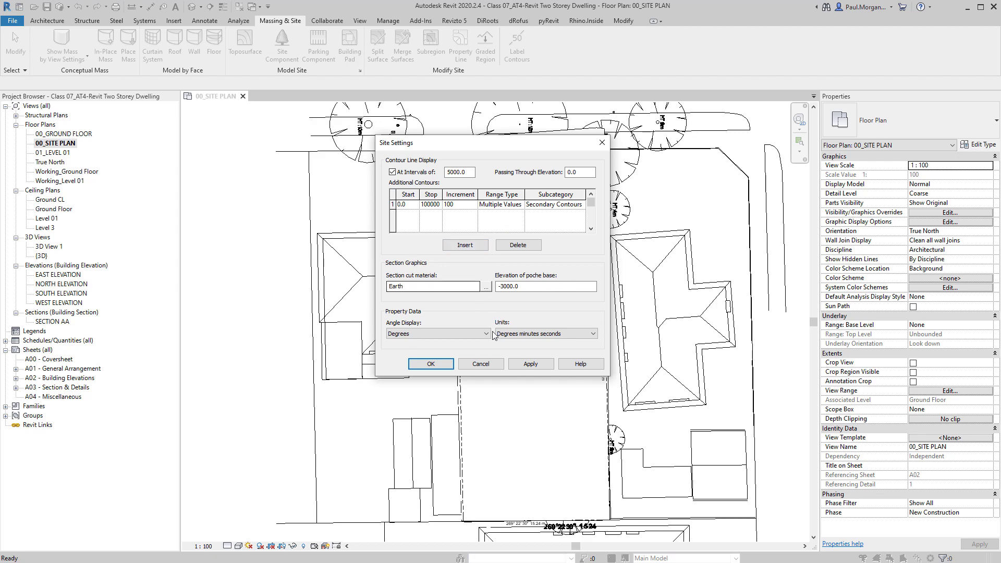
pyautogui.click(437, 367)
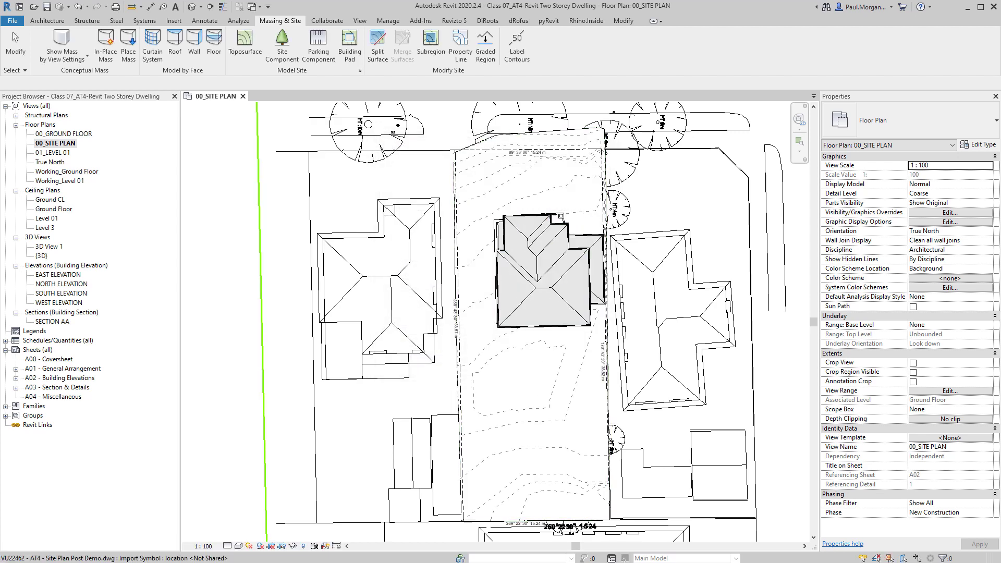
# Try to label the contours along a line crossing the yard south of the house
pyautogui.scroll(3, 475, 415)
pyautogui.scroll(-2, 530, 447)
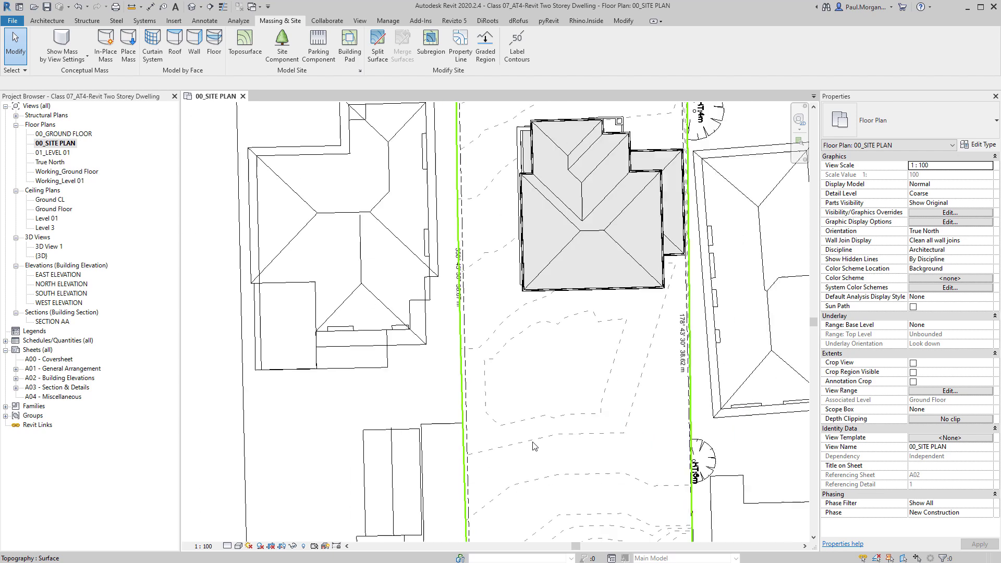
pyautogui.moveTo(571, 473); pyautogui.dragTo(550, 446, button='middle')
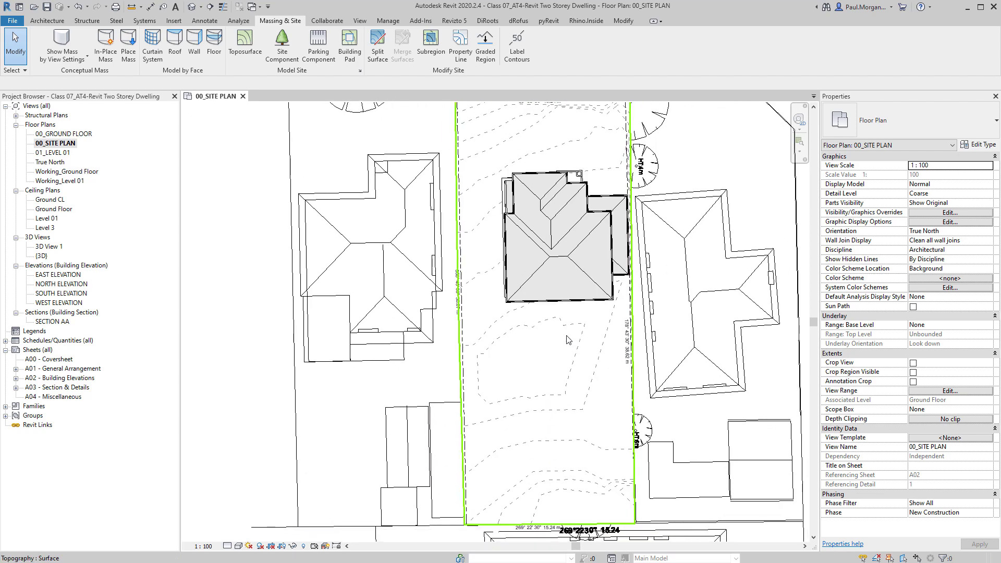
pyautogui.moveTo(569, 340); pyautogui.dragTo(568, 374, button='middle')
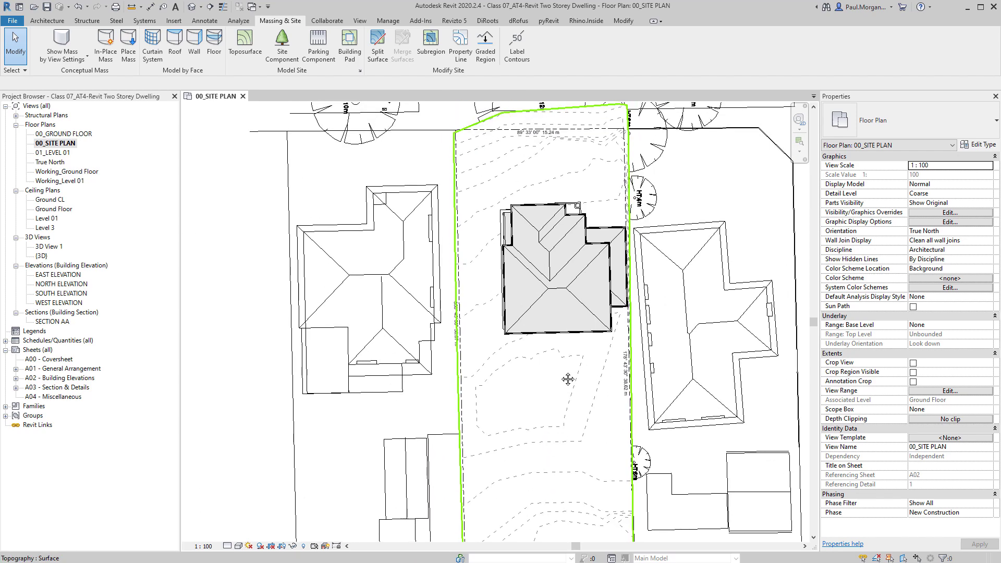
pyautogui.click(520, 51)
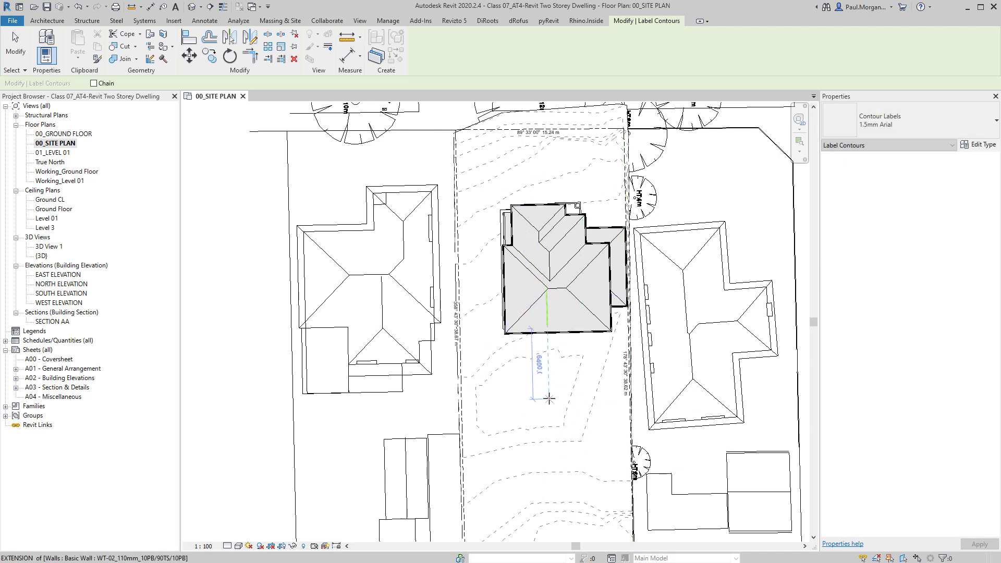
pyautogui.click(515, 434)
pyautogui.click(630, 424)
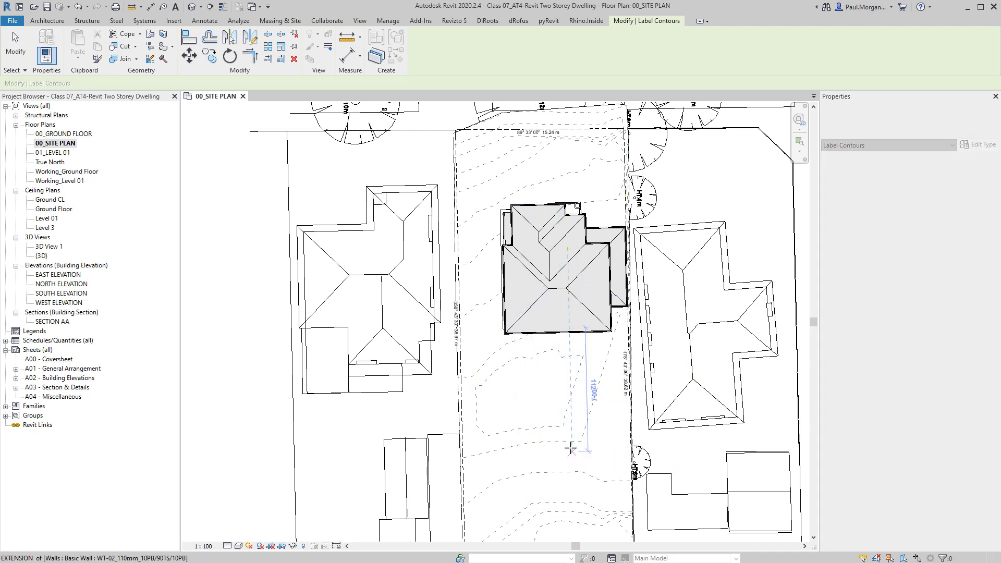
# Try labelling the contours along a vertical line about 40220 mm long through the western part of the lot
pyautogui.moveTo(571, 449); pyautogui.dragTo(569, 400, button='middle')
pyautogui.scroll(-1, 568, 400)
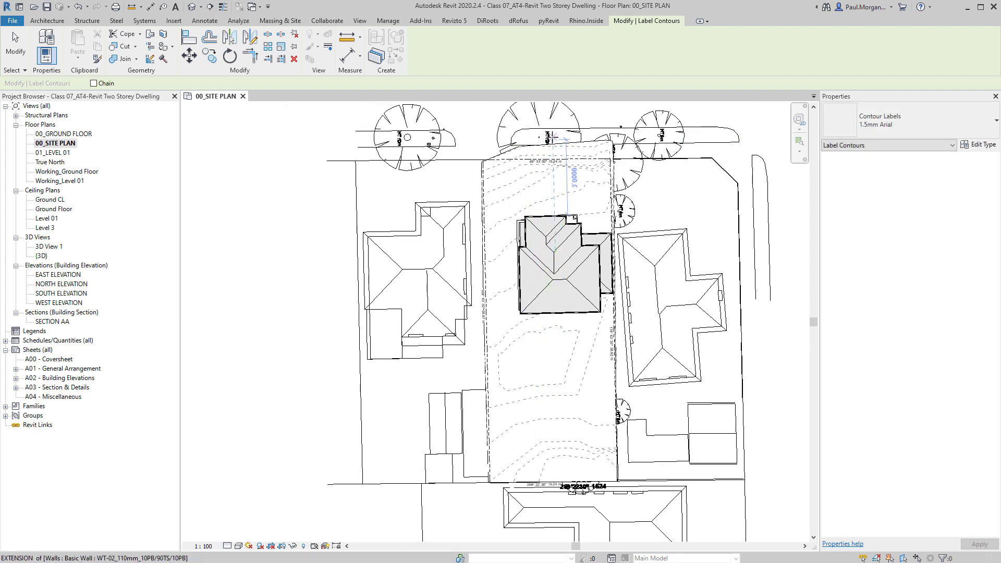
pyautogui.click(509, 480)
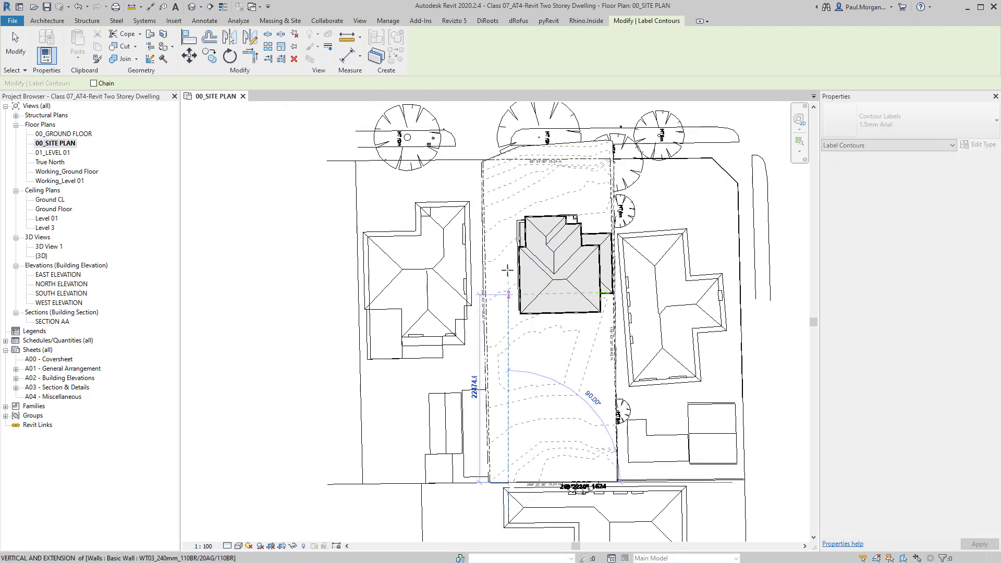
pyautogui.click(508, 149)
pyautogui.scroll(5, 510, 481)
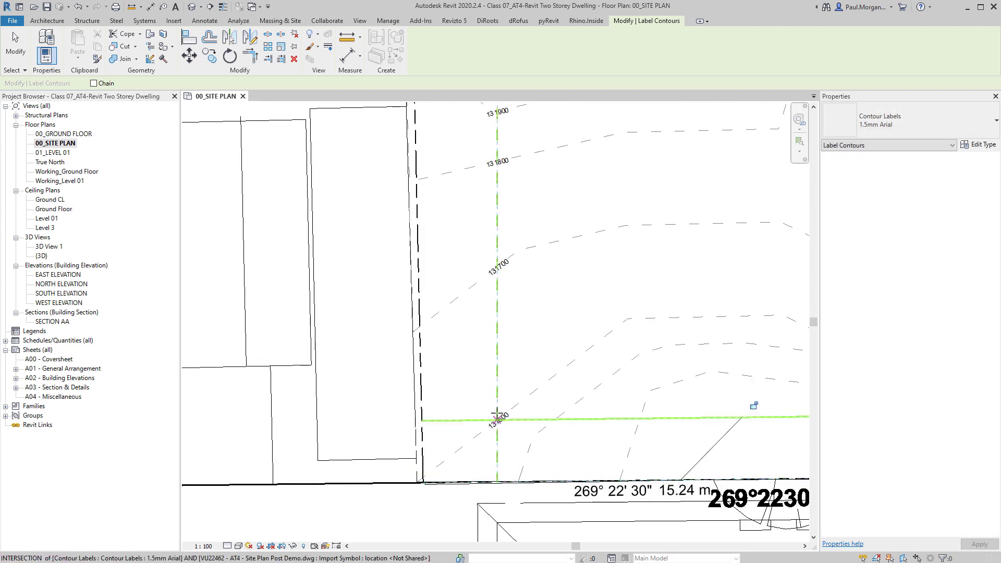
pyautogui.moveTo(496, 112); pyautogui.dragTo(507, 535, button='middle')
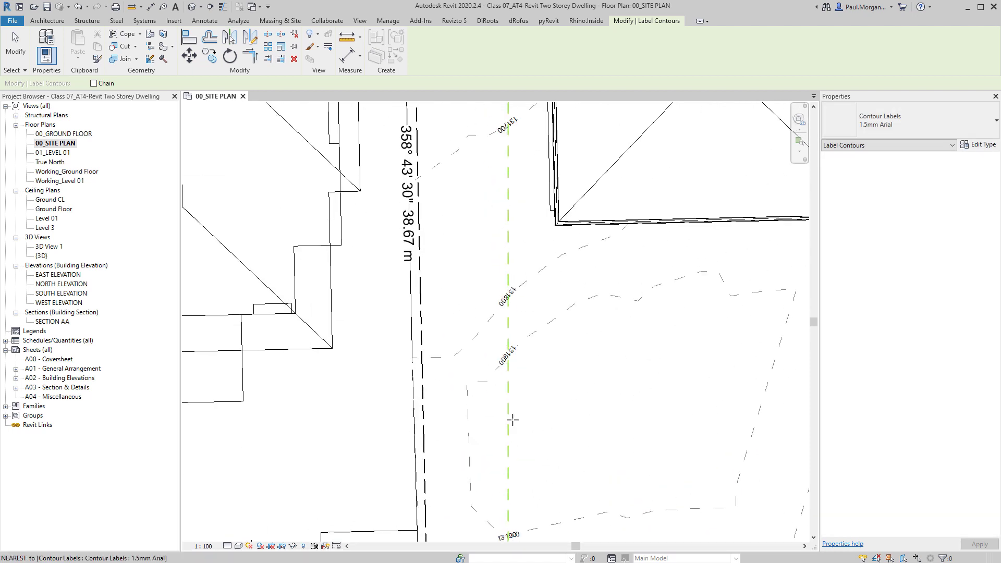
pyautogui.scroll(-5, 540, 426)
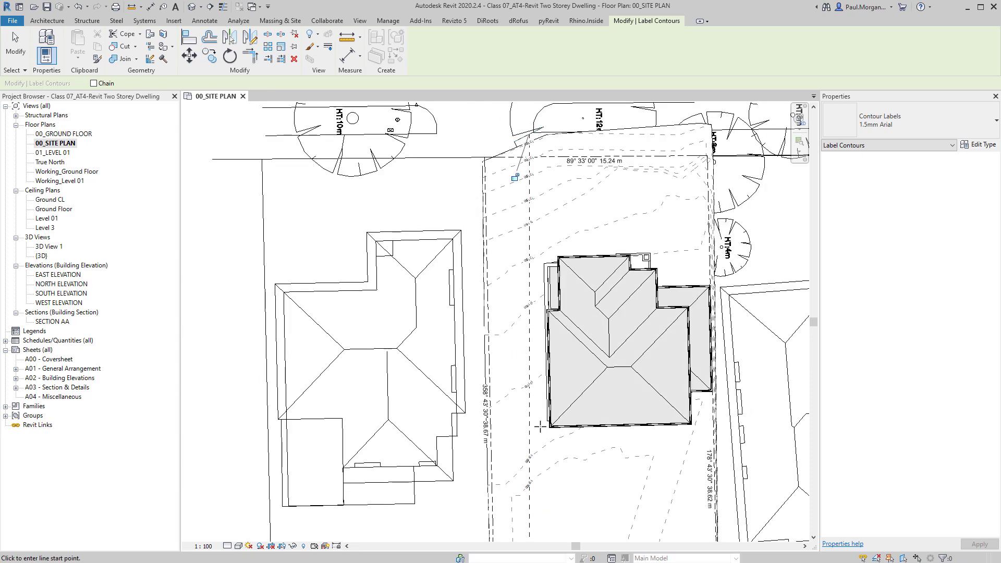
# Try labelling the contours along a second vertical line near the lot's eastern edge, and undo the trial label lines
pyautogui.scroll(-1, 541, 427)
pyautogui.moveTo(584, 453); pyautogui.dragTo(537, 313, button='middle')
pyautogui.scroll(-3, 554, 514)
pyautogui.moveTo(556, 408); pyautogui.dragTo(545, 319, button='middle')
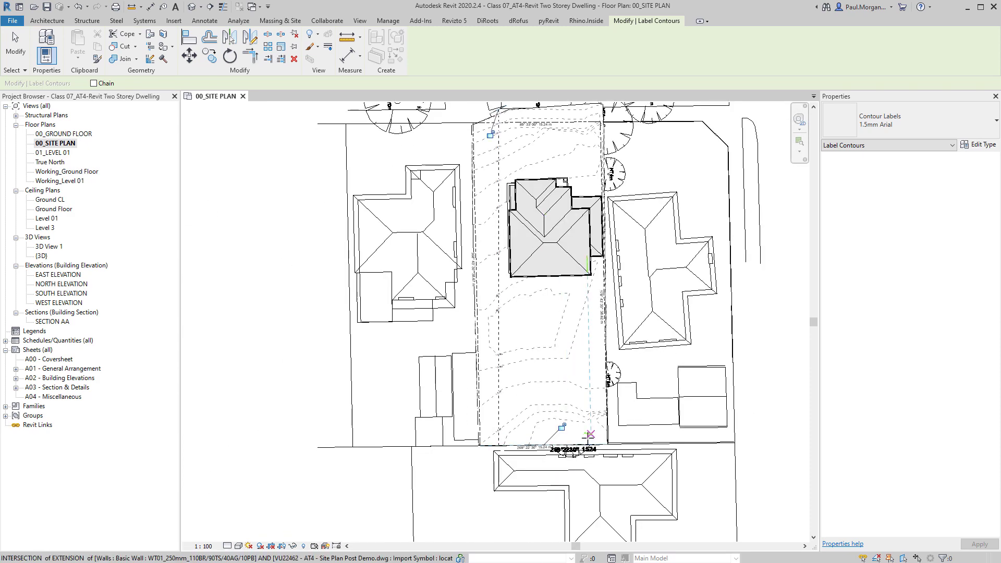
pyautogui.click(589, 435)
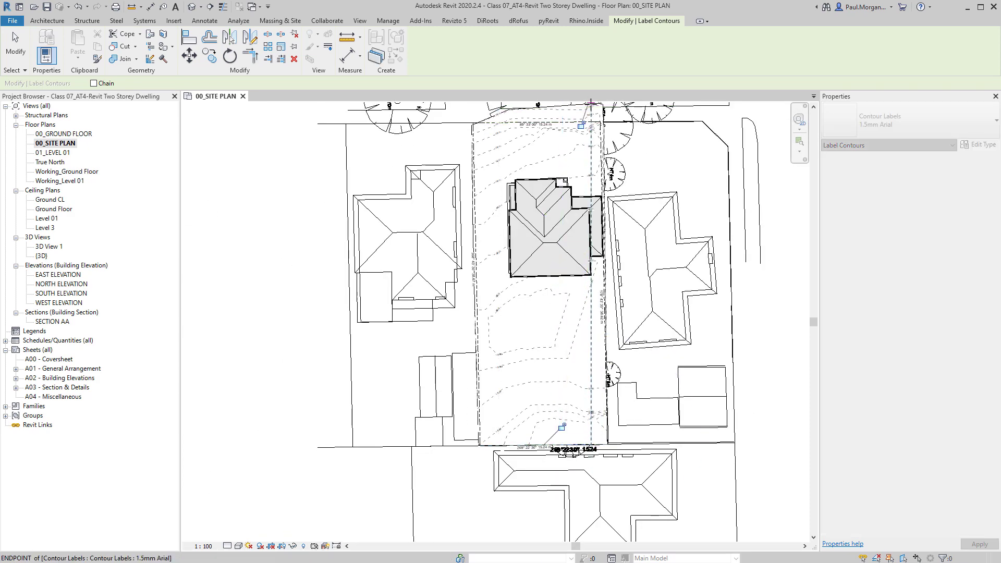
pyautogui.click(591, 103)
pyautogui.moveTo(592, 156); pyautogui.dragTo(581, 248, button='middle')
pyautogui.moveTo(515, 455); pyautogui.dragTo(553, 404, button='middle')
pyautogui.scroll(1, 489, 480)
pyautogui.press('Escape')
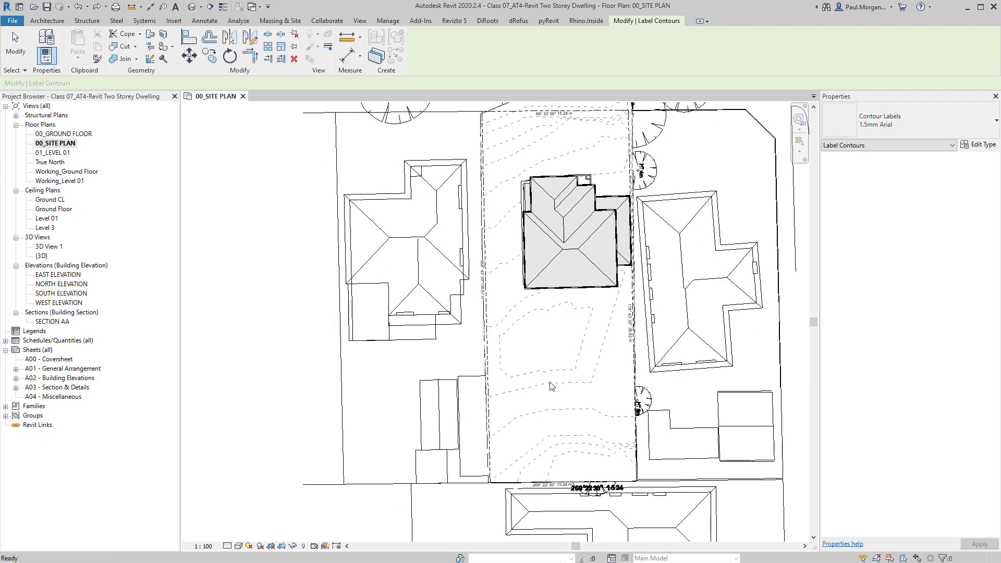
# Temporarily isolate the topography surface in the site plan and deselect it
pyautogui.click(550, 384)
pyautogui.press('h')
pyautogui.press('i')
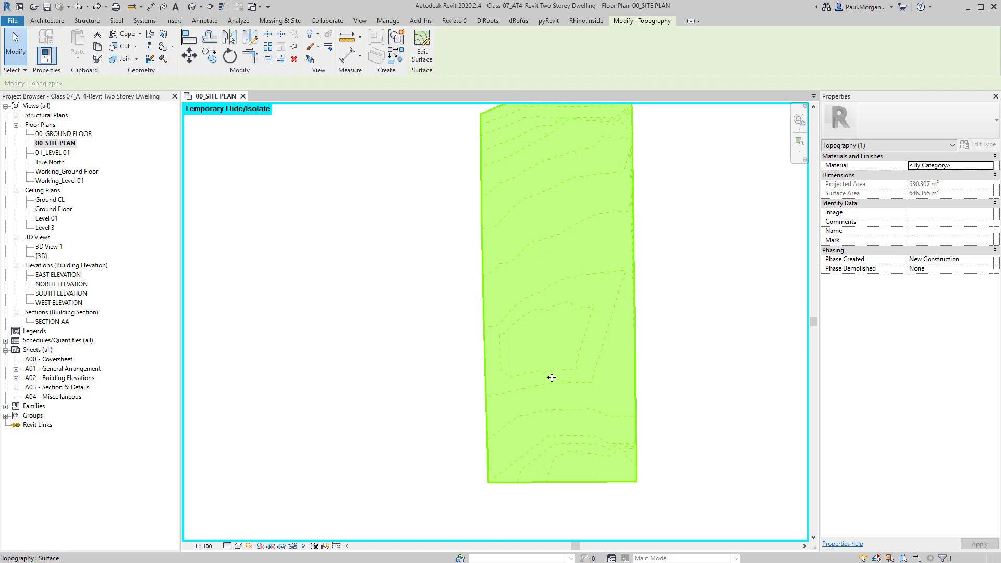
pyautogui.click(466, 388)
# Label the contours along the surface's western boundary, from its southwest corner to its northwest corner
pyautogui.click(517, 44)
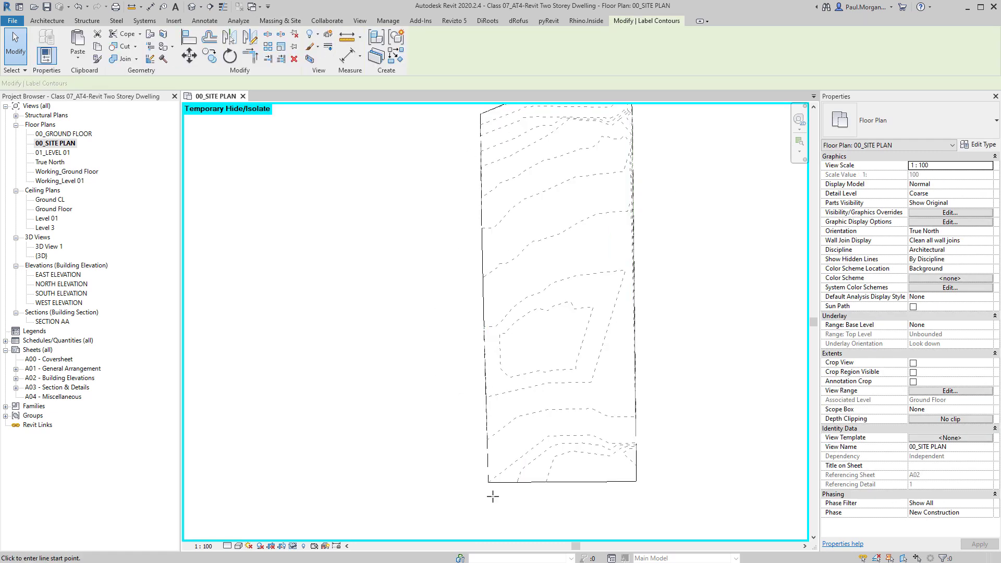
pyautogui.click(489, 480)
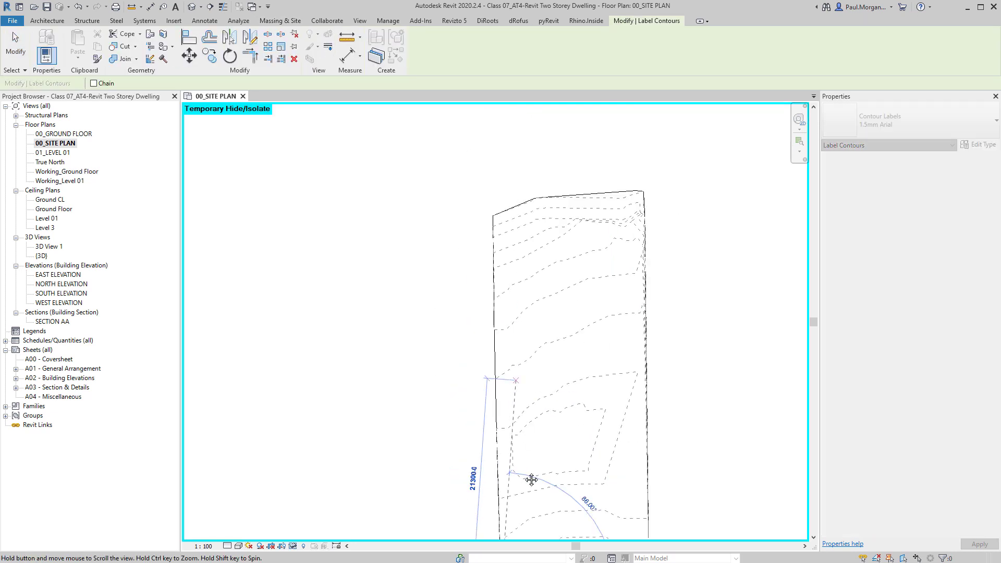
pyautogui.scroll(5, 503, 312)
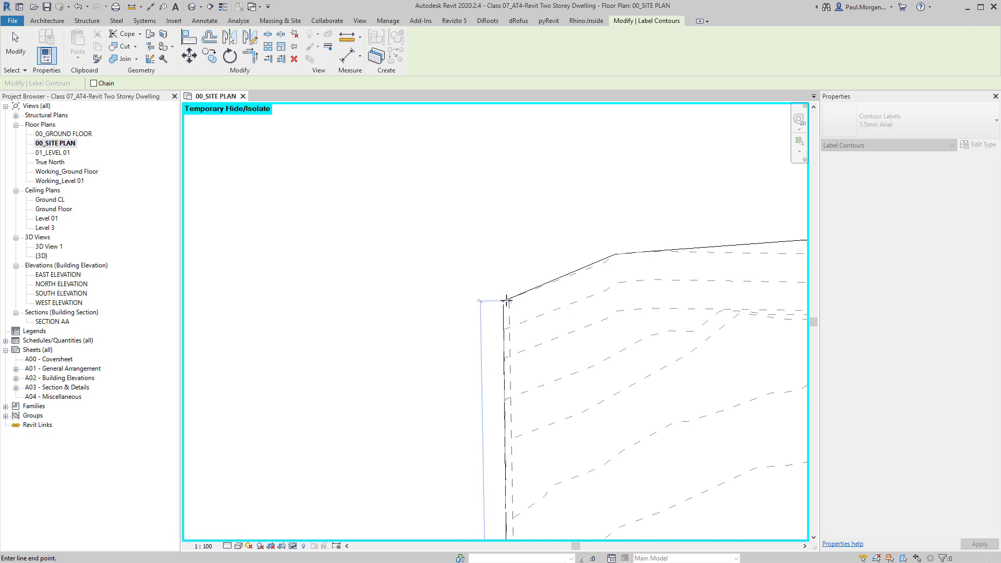
pyautogui.click(506, 301)
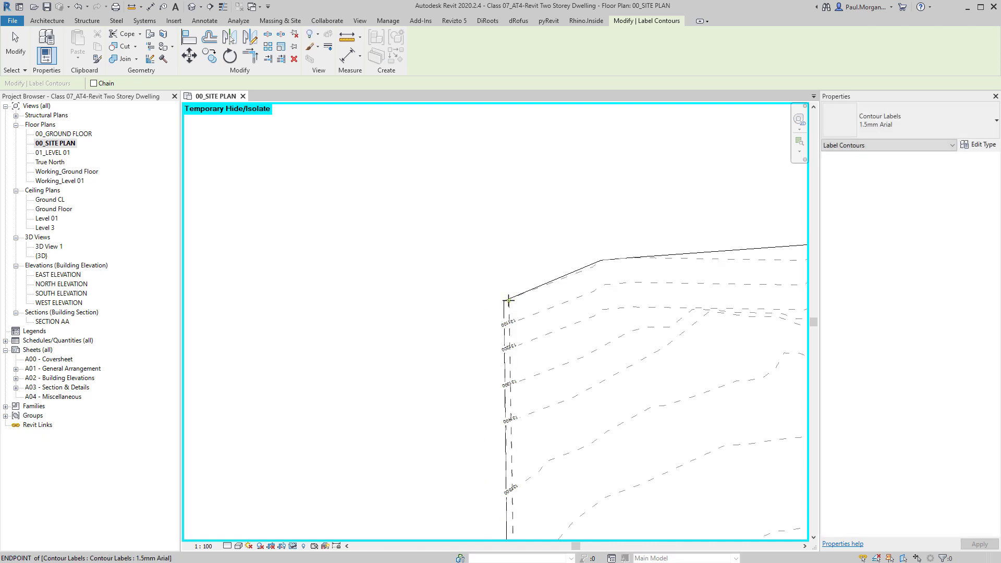
# Try to label the contours with a line from the surface's southeast corner to its northeast corner
pyautogui.scroll(-5, 506, 302)
pyautogui.moveTo(634, 516); pyautogui.dragTo(547, 369, button='middle')
pyautogui.scroll(5, 603, 496)
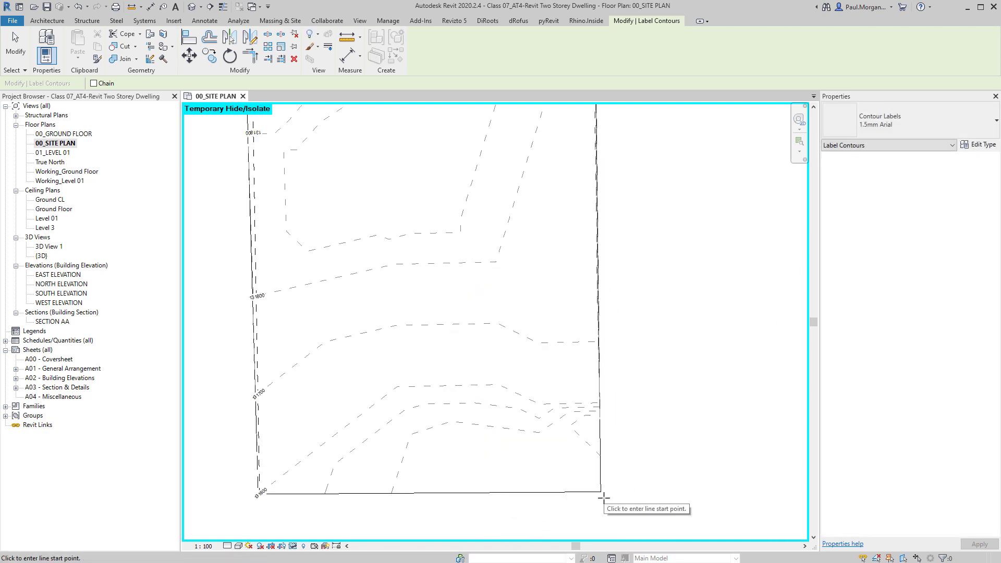
pyautogui.click(602, 490)
pyautogui.scroll(-5, 668, 290)
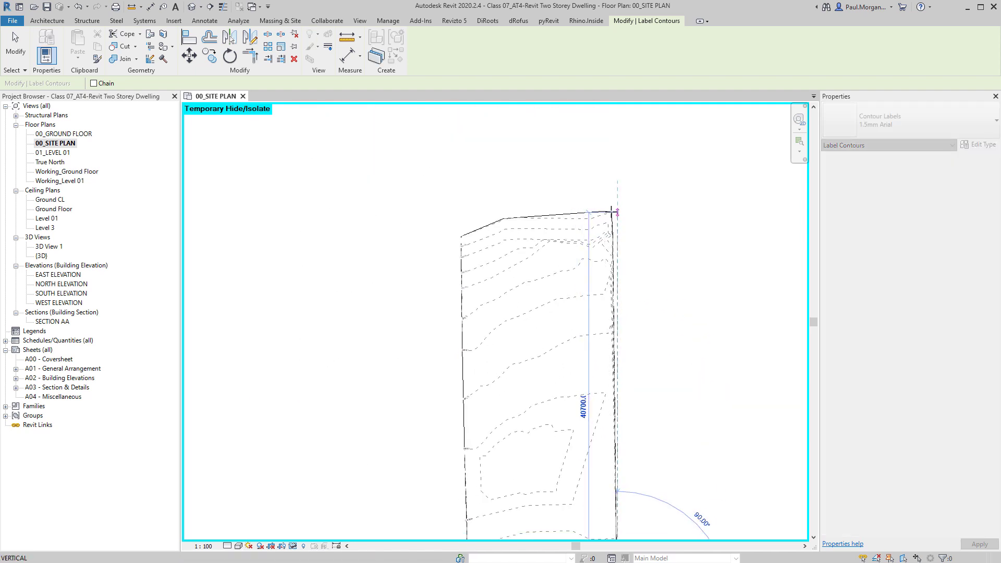
pyautogui.click(609, 212)
pyautogui.press('Escape')
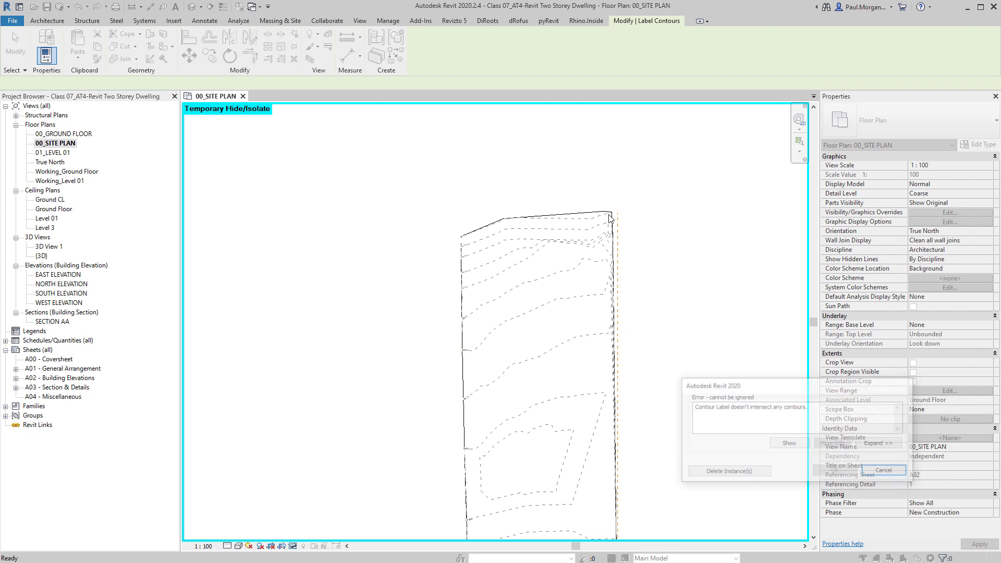
# Try labelling the contours along the surface's eastern boundary, from its southeast to its northeast corner, and undo the boundary label lines
pyautogui.moveTo(605, 376); pyautogui.dragTo(609, 243, button='middle')
pyautogui.scroll(-3, 610, 248)
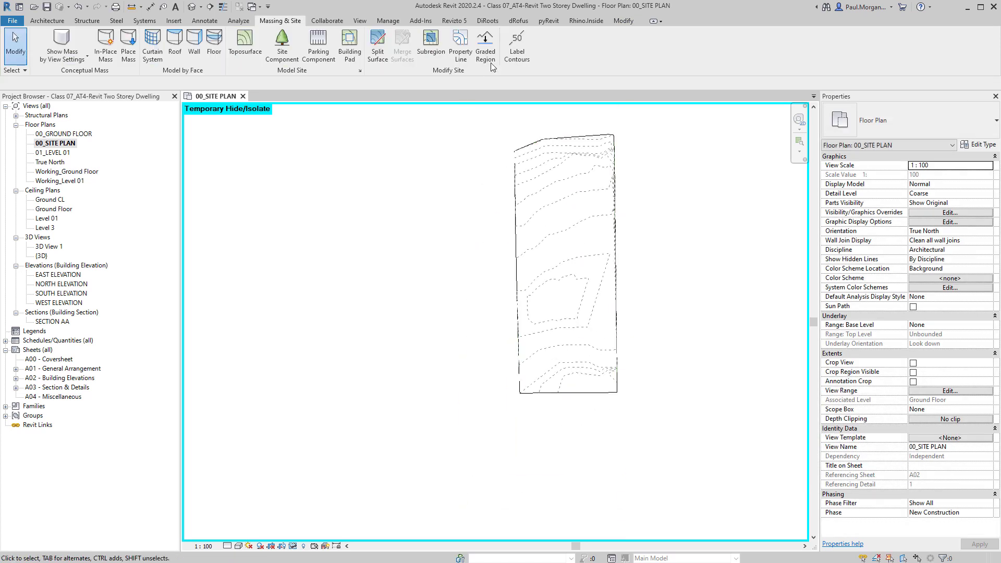
pyautogui.press('Return')
pyautogui.click(616, 392)
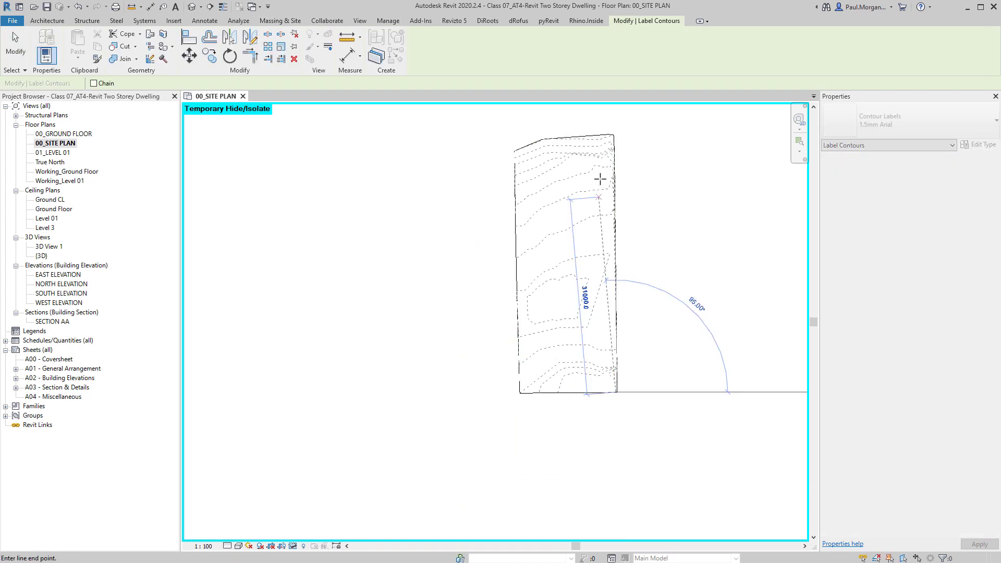
pyautogui.scroll(1, 615, 138)
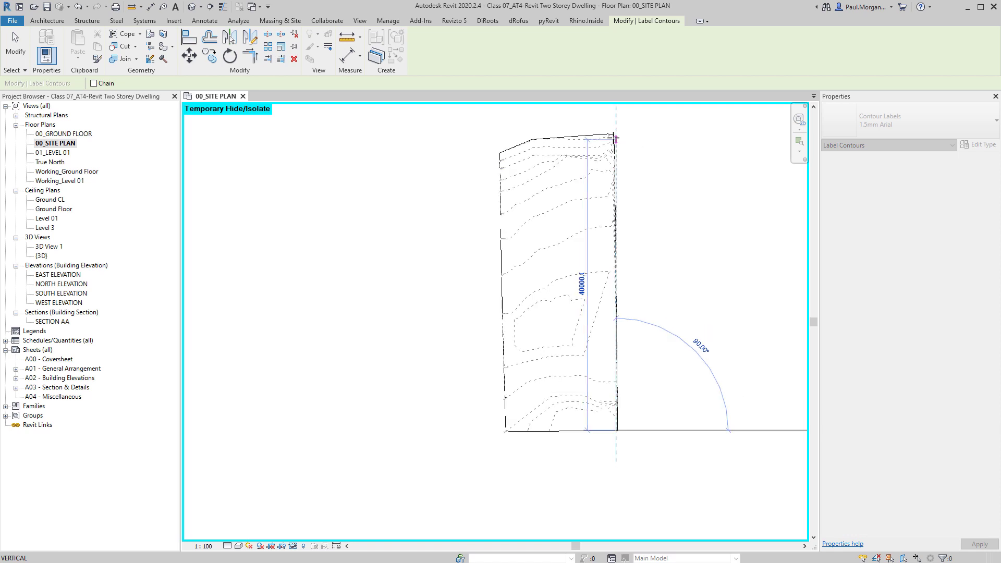
pyautogui.click(611, 134)
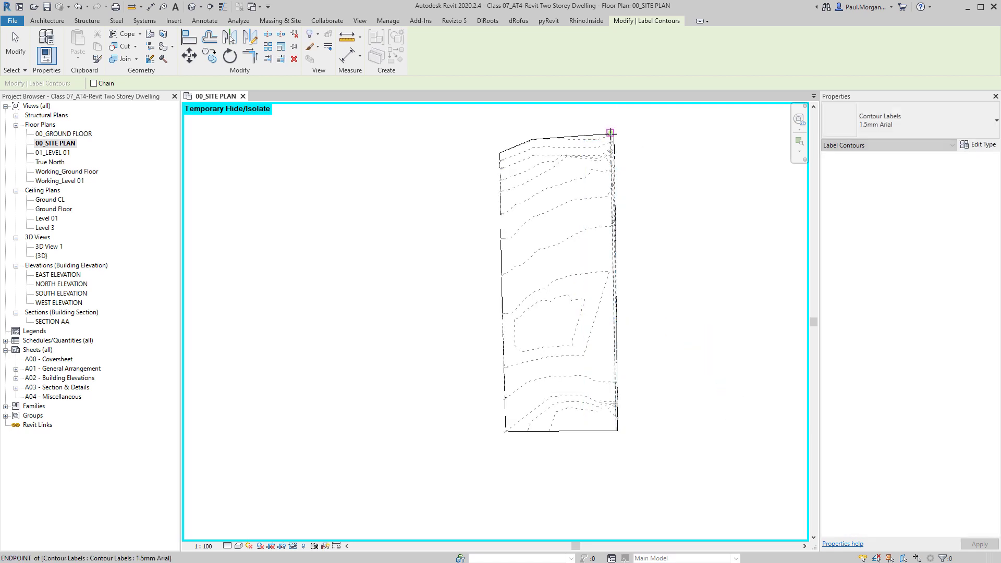
pyautogui.press('Escape')
pyautogui.scroll(5, 607, 292)
pyautogui.scroll(-5, 709, 353)
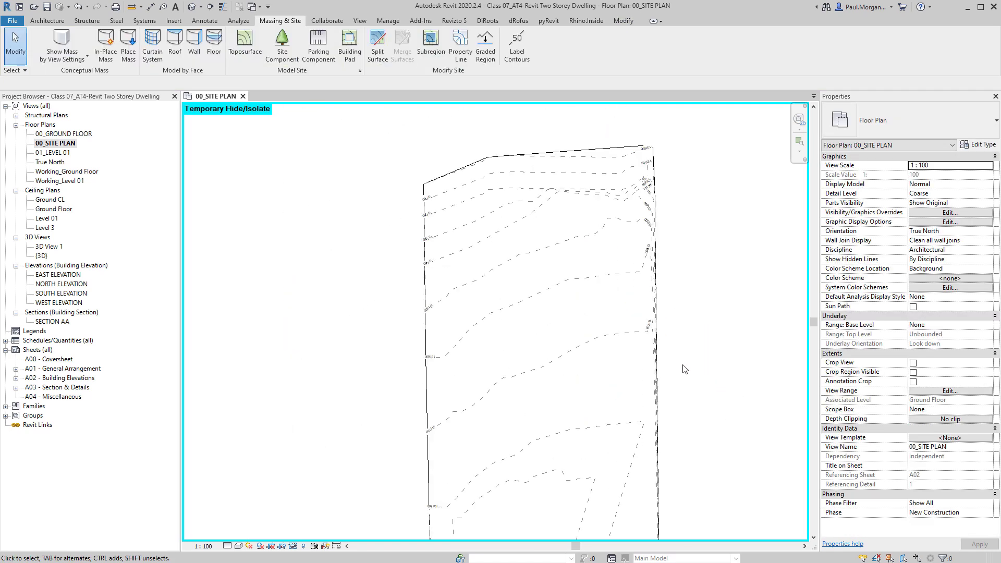
pyautogui.scroll(4, 646, 305)
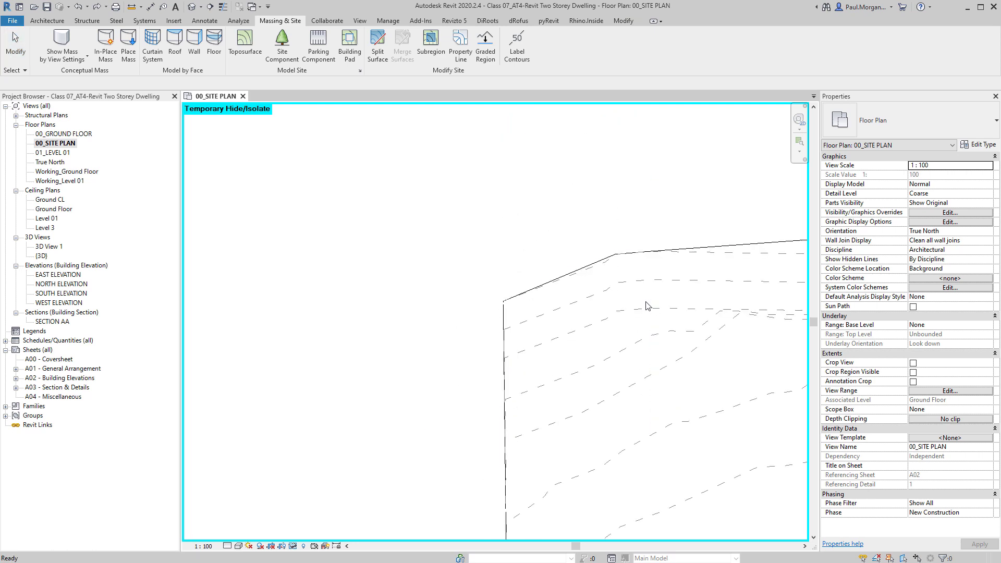
pyautogui.scroll(-6, 497, 306)
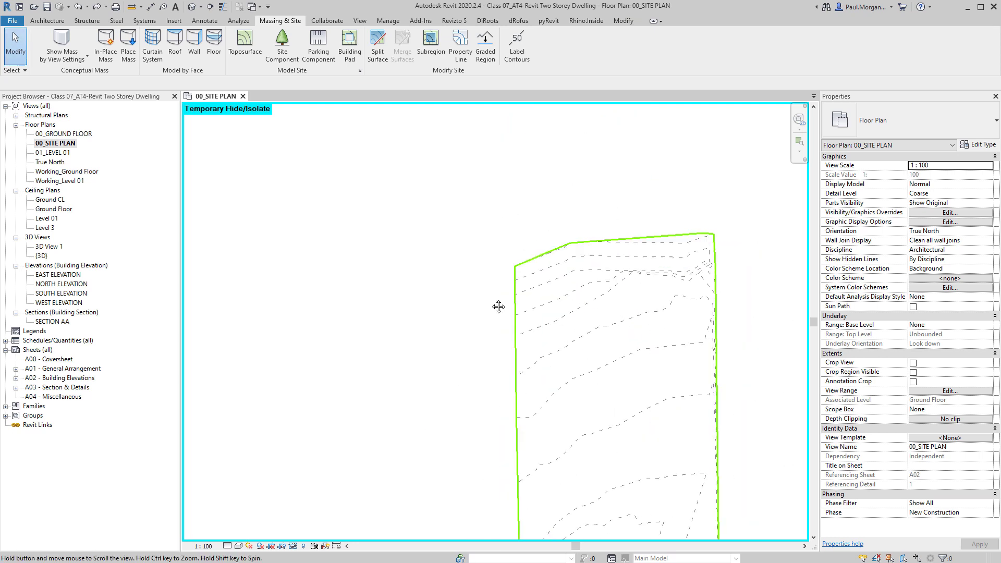
# Label the contours along a vertical line about 38000 mm long, just inside the surface's western boundary
pyautogui.click(517, 44)
pyautogui.click(485, 477)
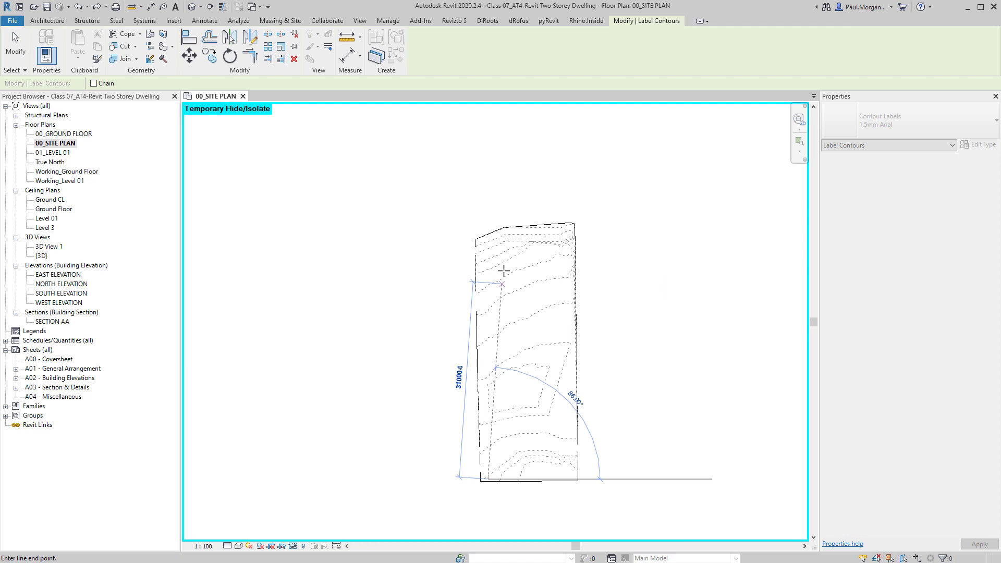
pyautogui.click(488, 234)
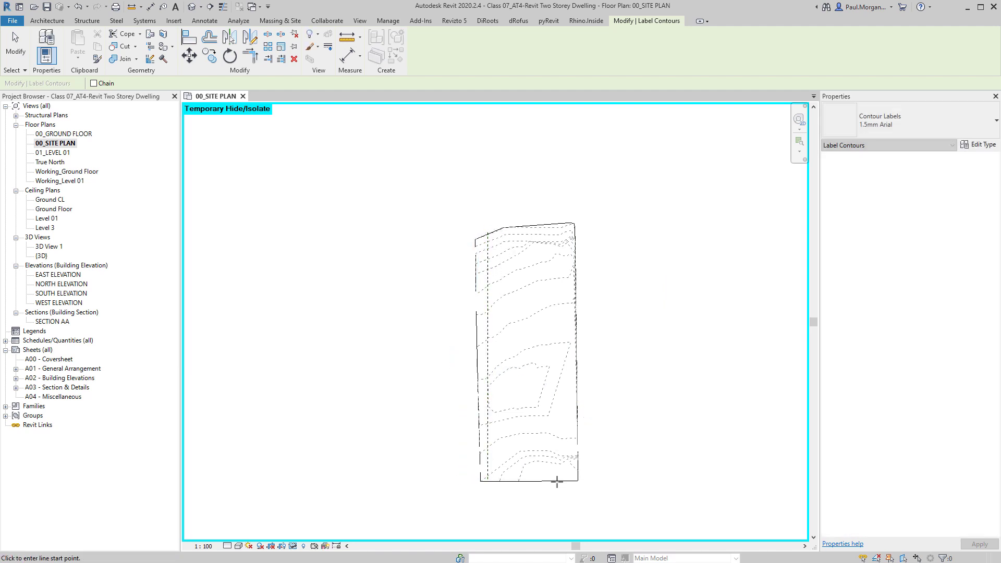
pyautogui.scroll(4, 512, 456)
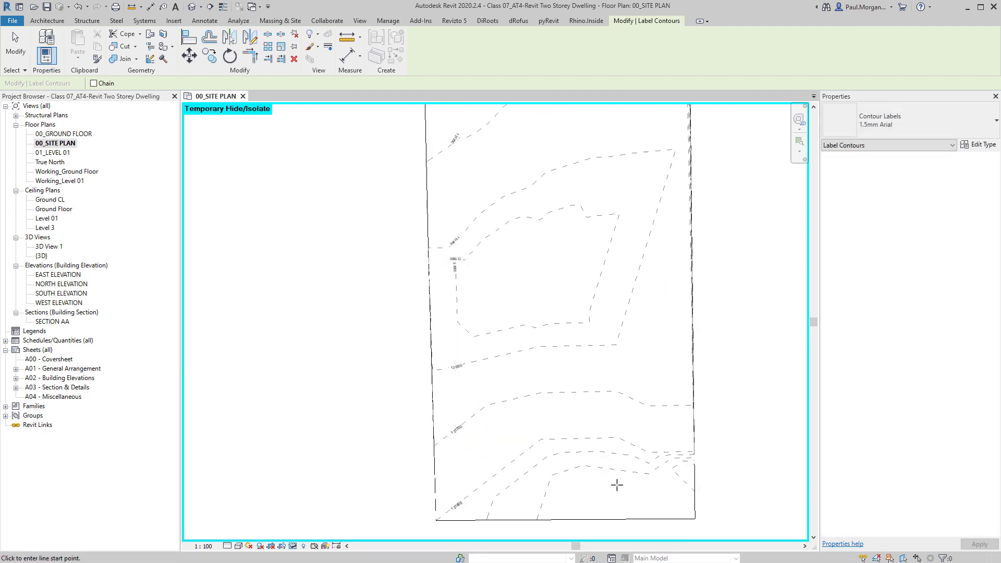
# Label the contours along a vertical line about 40400 mm long, just inside the surface's eastern boundary
pyautogui.scroll(-1, 617, 485)
pyautogui.click(669, 514)
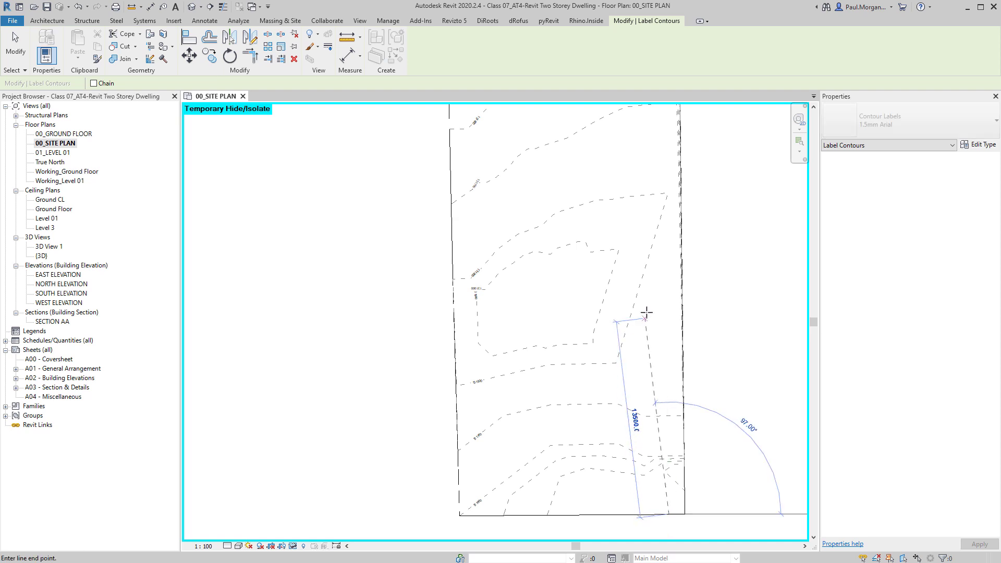
pyautogui.moveTo(662, 299); pyautogui.dragTo(671, 459, button='middle')
pyautogui.moveTo(661, 178); pyautogui.dragTo(669, 270, button='middle')
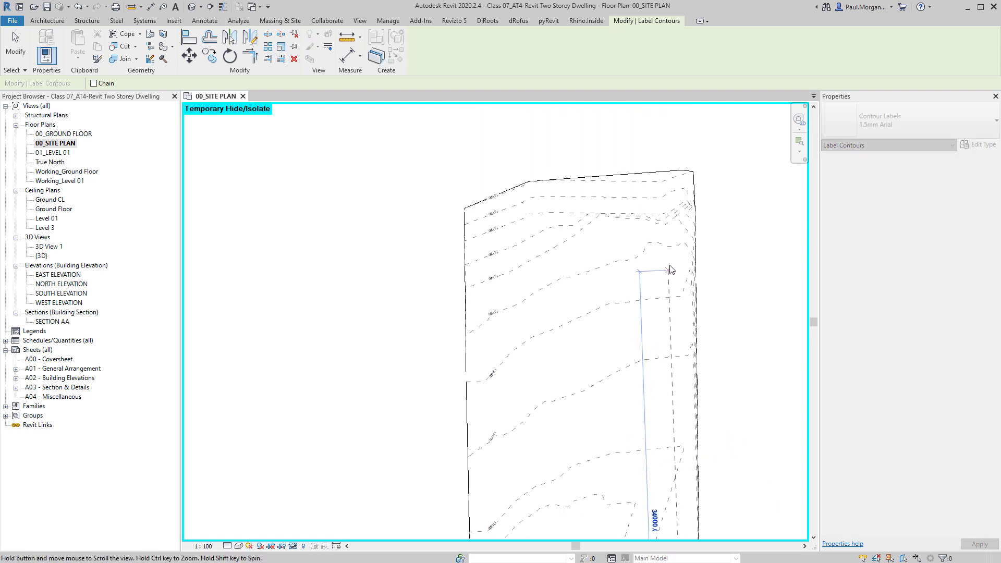
pyautogui.click(683, 175)
pyautogui.scroll(-2, 670, 261)
pyautogui.press('Escape')
pyautogui.moveTo(596, 488); pyautogui.dragTo(514, 389, button='middle')
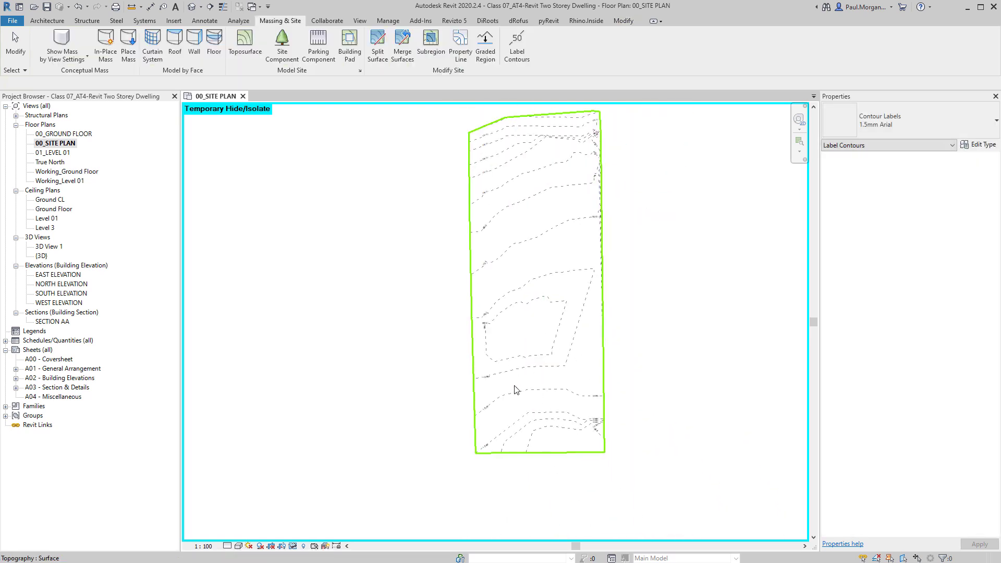
pyautogui.scroll(5, 515, 389)
pyautogui.scroll(-1, 512, 435)
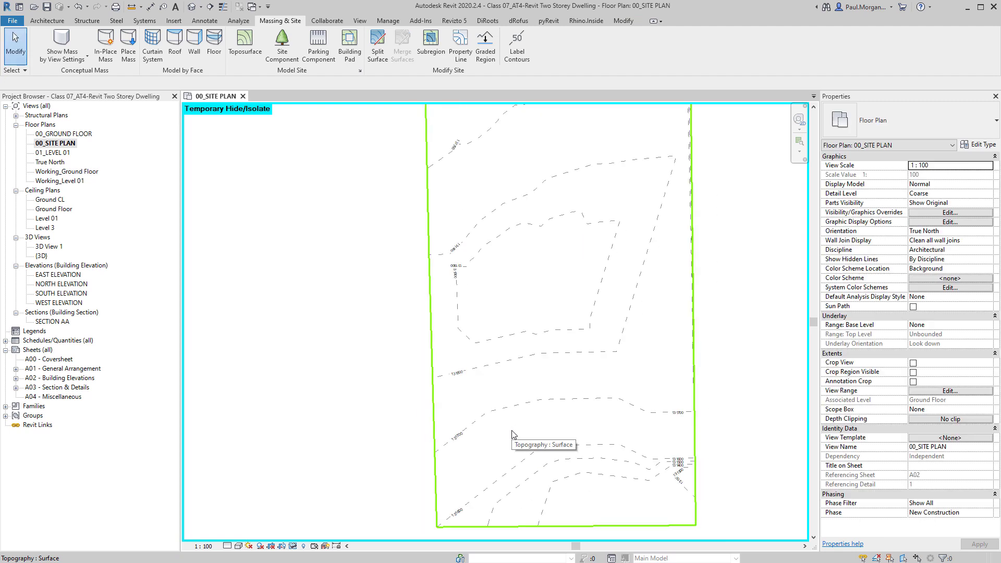
# Reset the temporary hide/isolate in the site plan to bring back the other elements
pyautogui.press('h')
pyautogui.press('r')
pyautogui.scroll(-2, 525, 430)
pyautogui.moveTo(548, 346); pyautogui.dragTo(581, 441, button='middle')
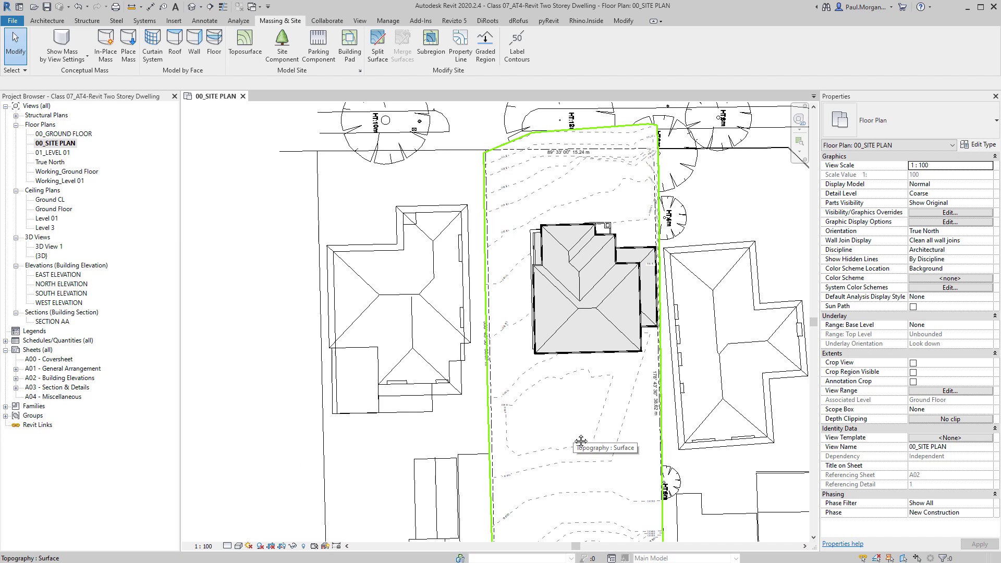
pyautogui.scroll(3, 572, 312)
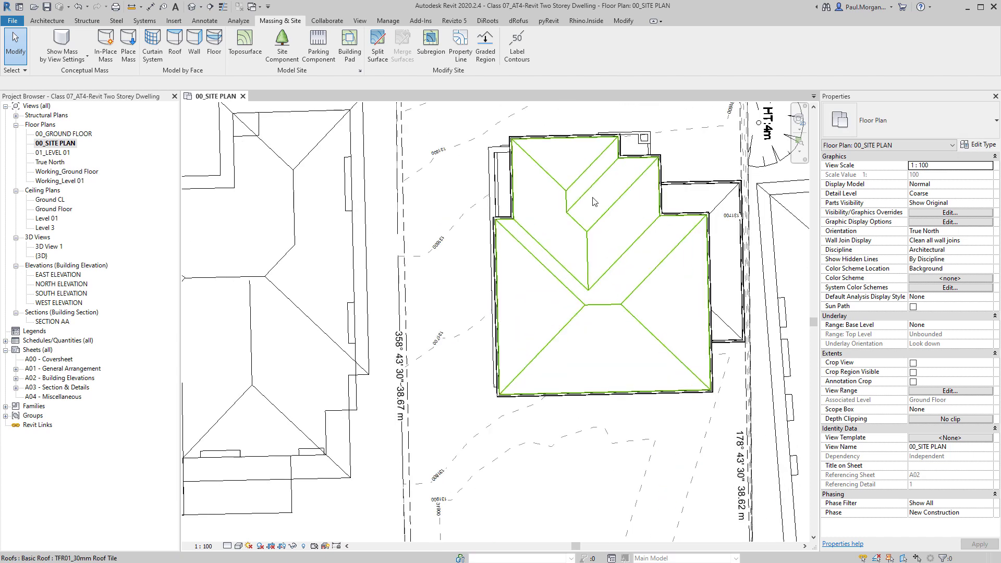
pyautogui.moveTo(584, 226); pyautogui.dragTo(525, 302, button='middle')
pyautogui.moveTo(566, 333); pyautogui.dragTo(599, 329, button='middle')
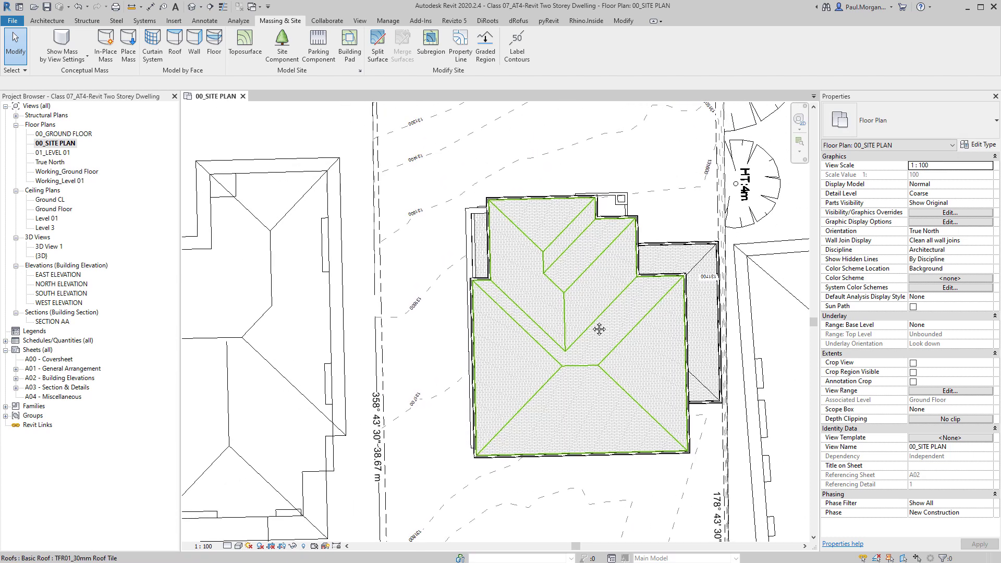
# Start the Spot Elevation command and set its type to Target (Project)
pyautogui.click(204, 22)
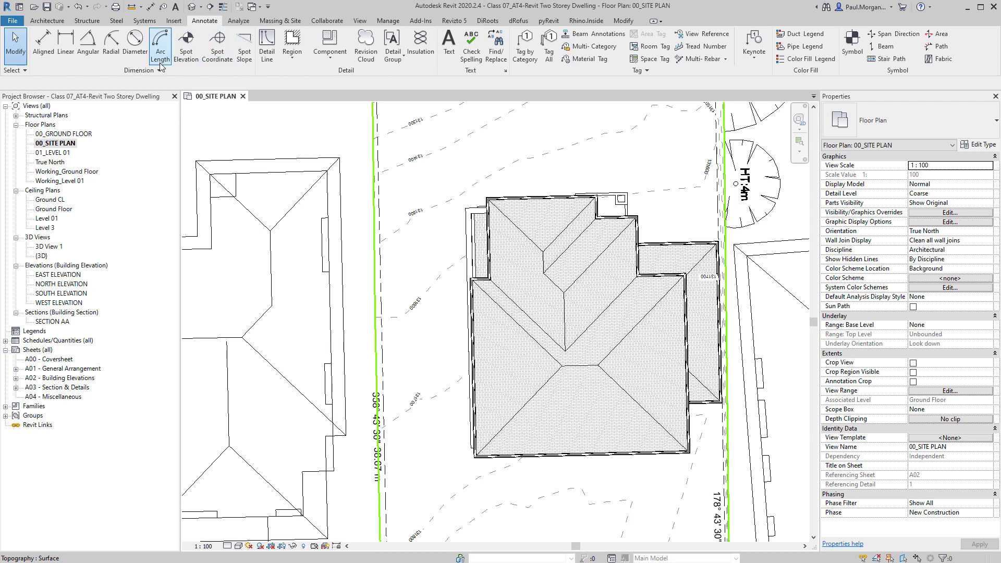
pyautogui.click(187, 44)
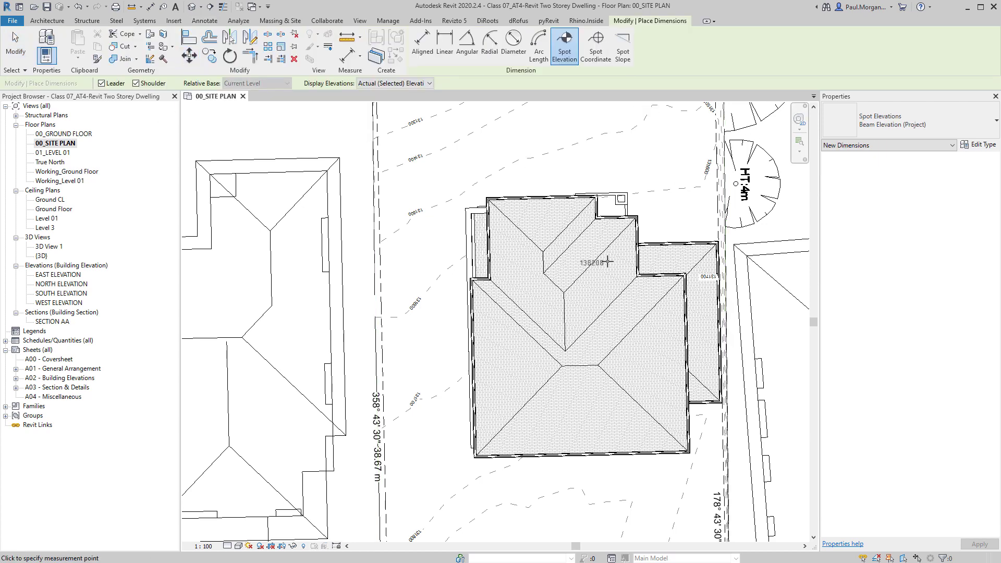
pyautogui.scroll(3, 579, 268)
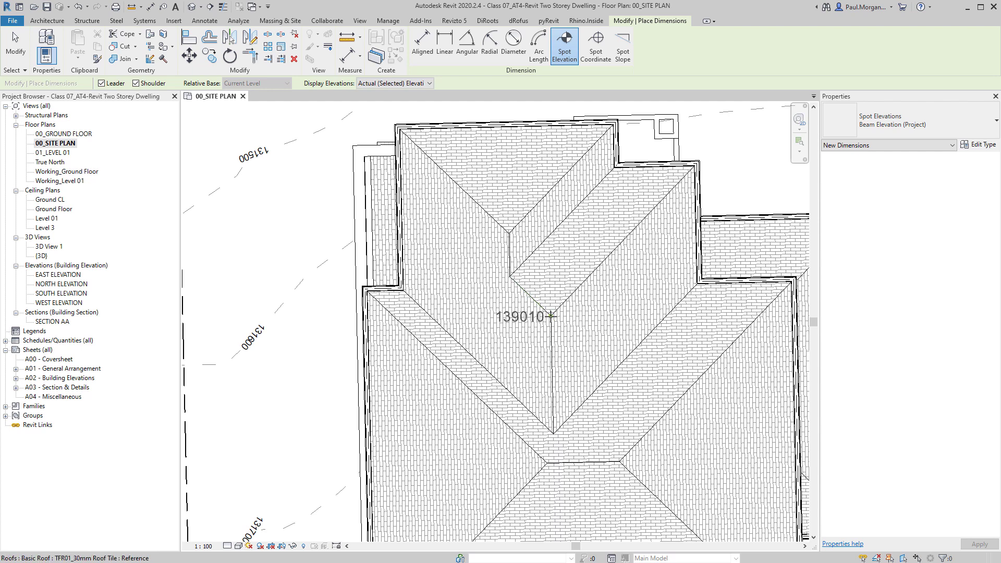
pyautogui.scroll(-2, 559, 309)
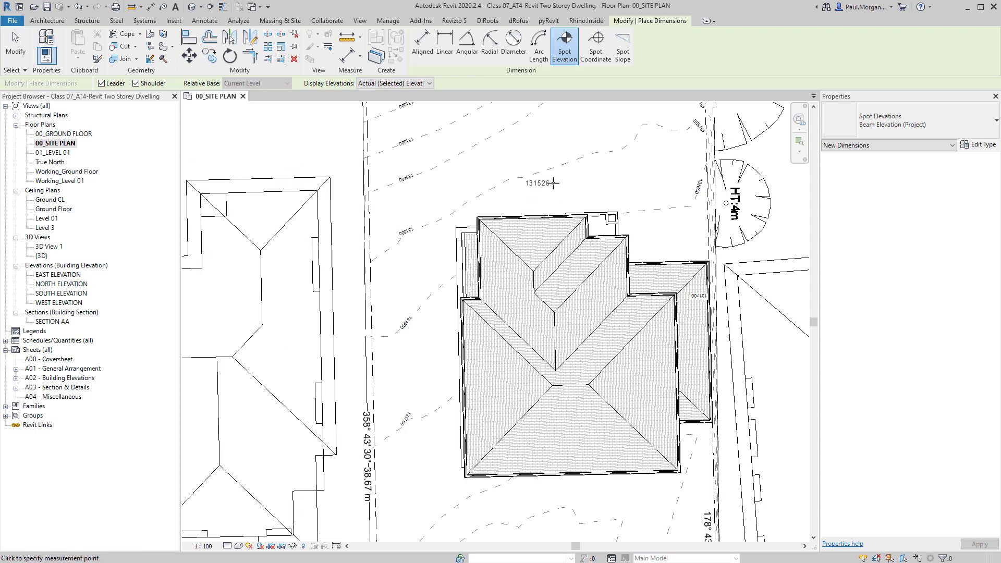
pyautogui.scroll(2, 529, 198)
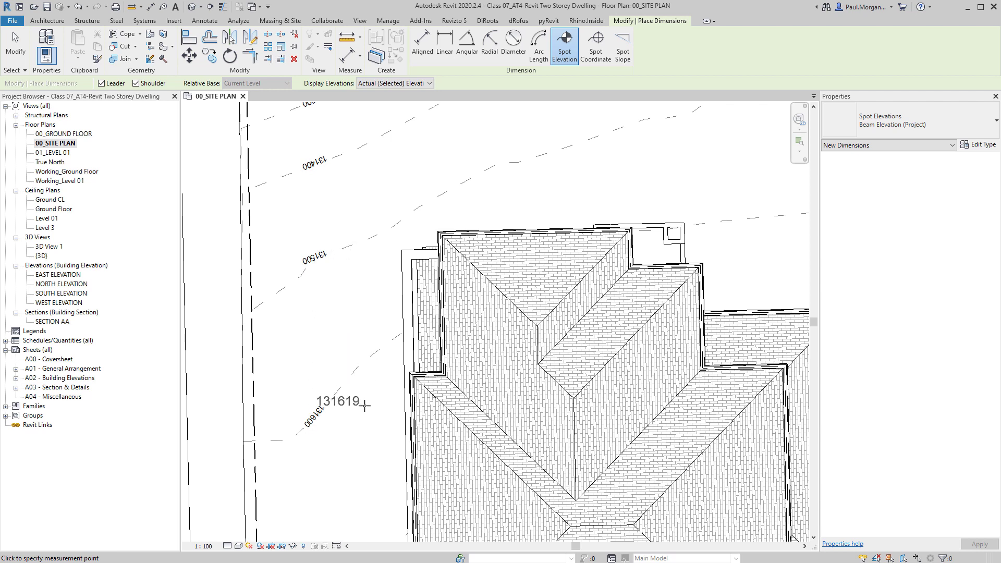
pyautogui.click(907, 125)
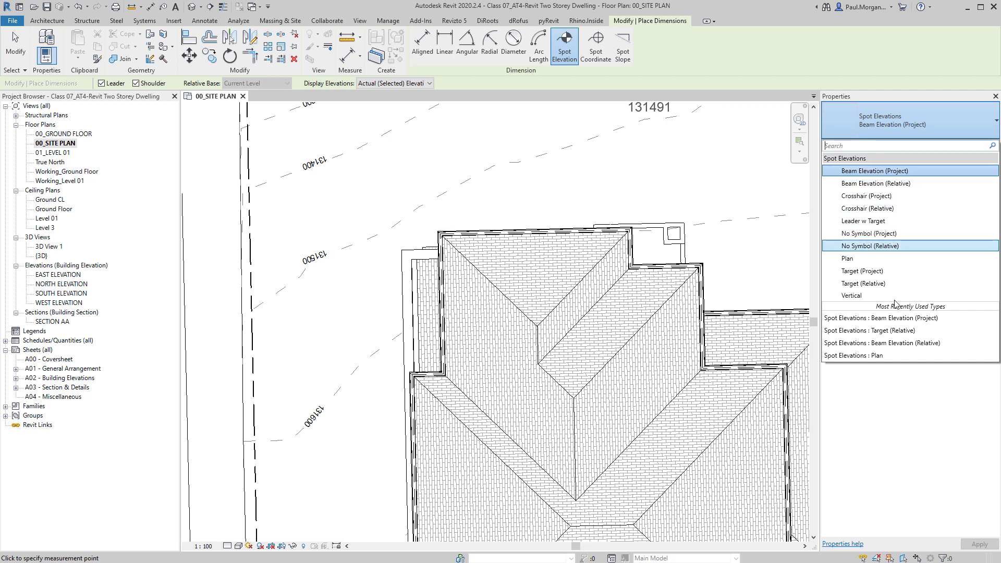
pyautogui.click(862, 272)
# Place a spot elevation with a leader at the northern end of the dwelling's central roof ridge
pyautogui.moveTo(612, 389); pyautogui.dragTo(545, 270, button='middle')
pyautogui.click(558, 254)
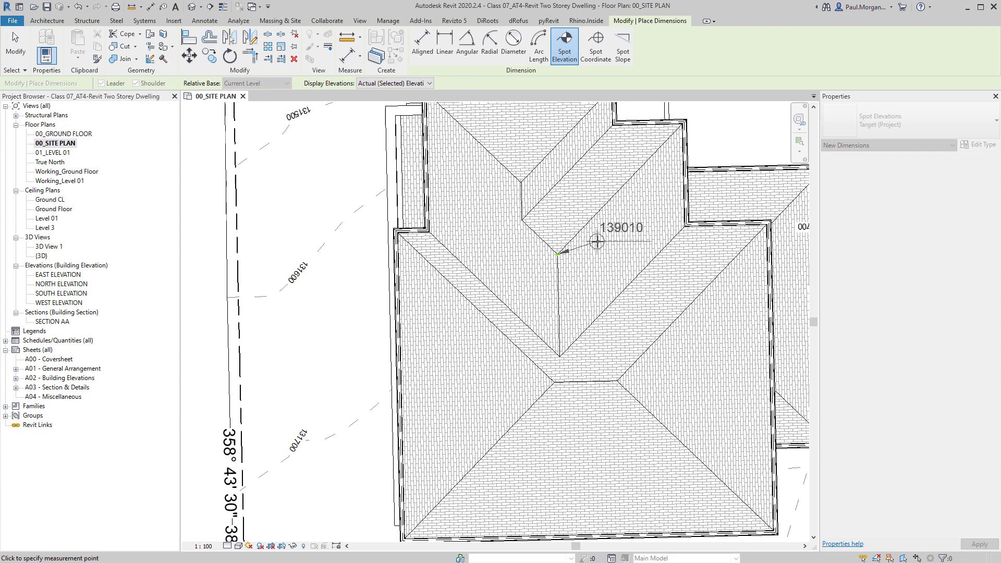
pyautogui.scroll(2, 568, 234)
pyautogui.click(564, 231)
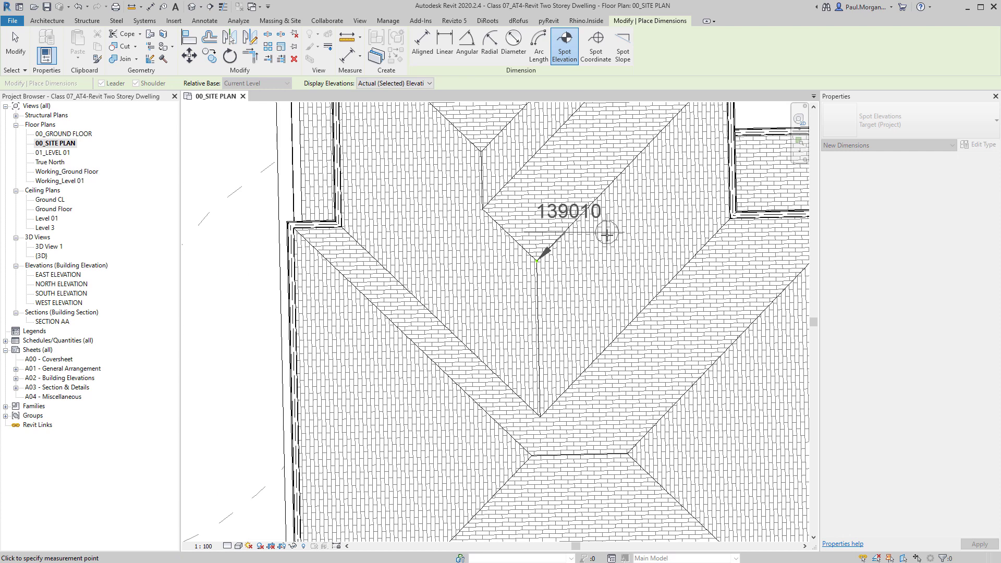
pyautogui.click(626, 225)
pyautogui.moveTo(604, 314); pyautogui.dragTo(637, 364, button='middle')
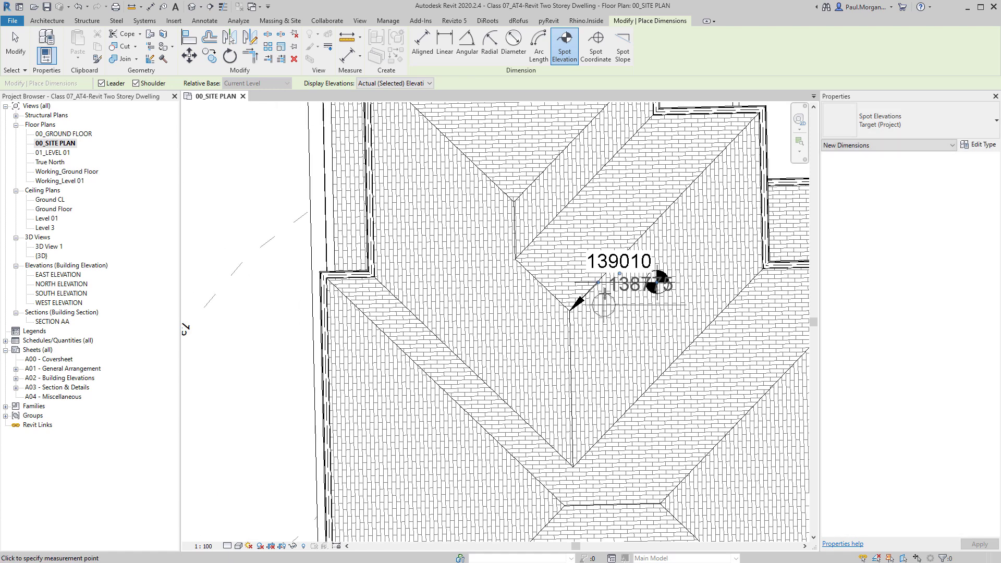
pyautogui.press('Escape')
# Remove the leader from the roof ridge's spot elevation and deselect it
pyautogui.click(609, 260)
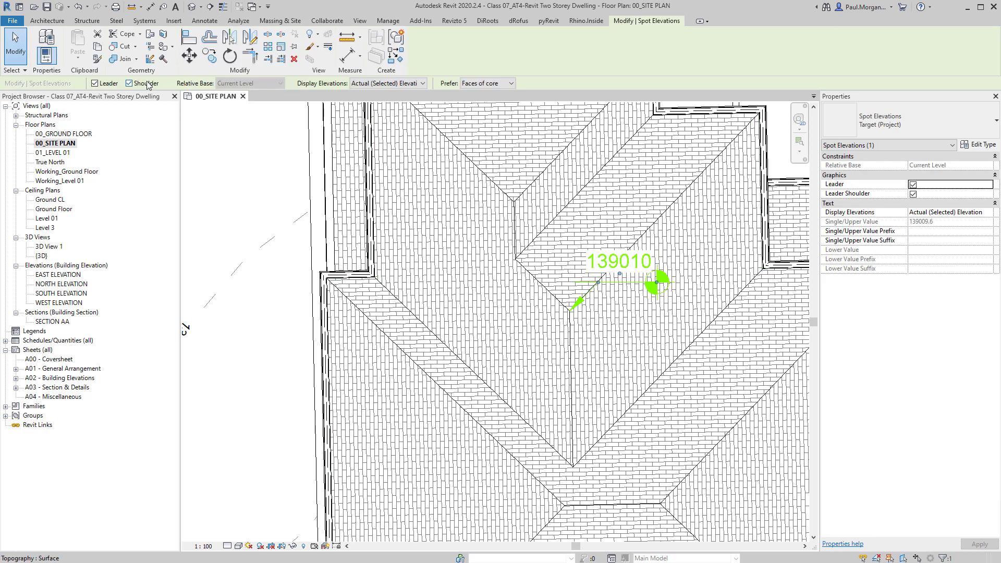
pyautogui.click(95, 84)
pyautogui.scroll(2, 537, 300)
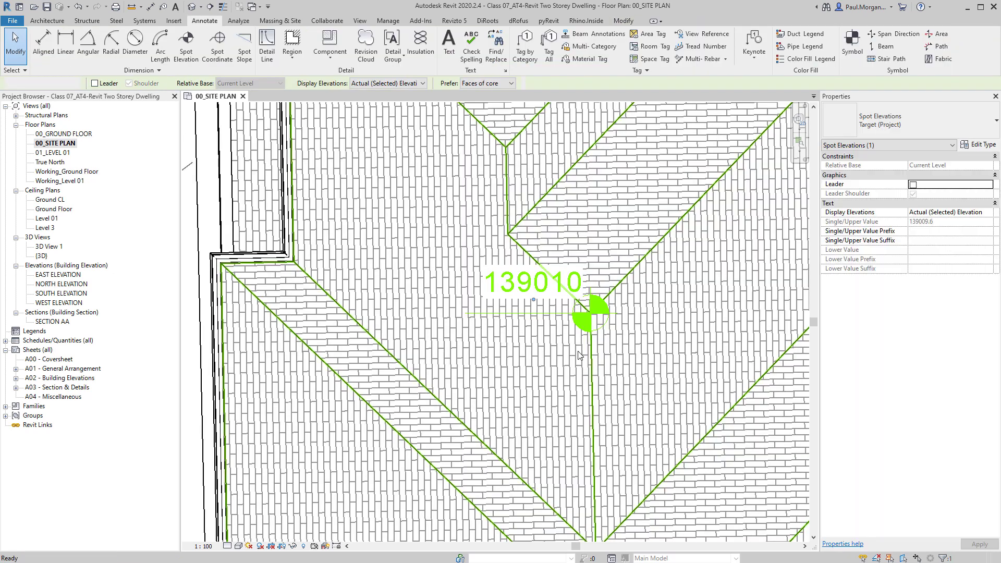
pyautogui.press('Escape')
pyautogui.scroll(-5, 535, 367)
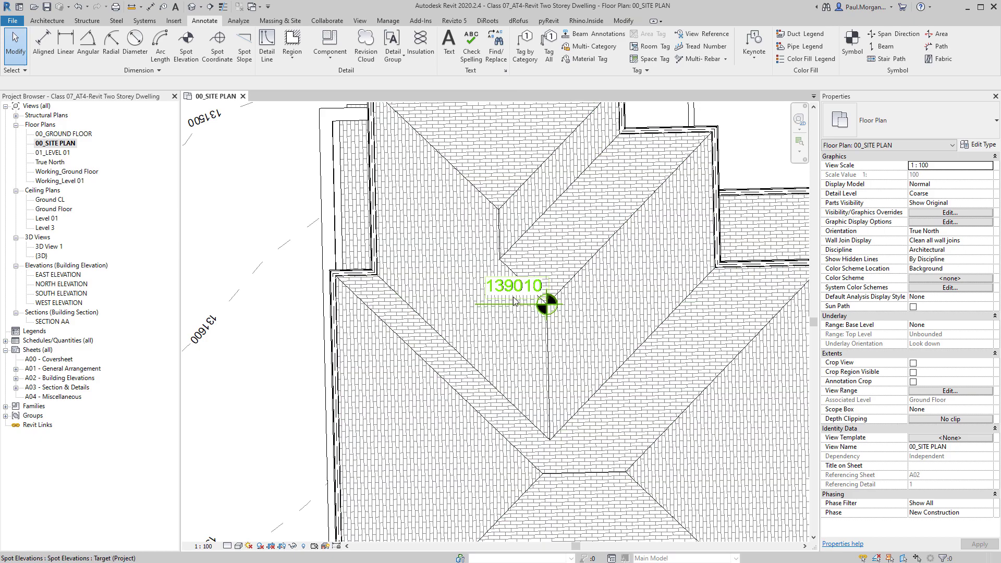
pyautogui.click(517, 301)
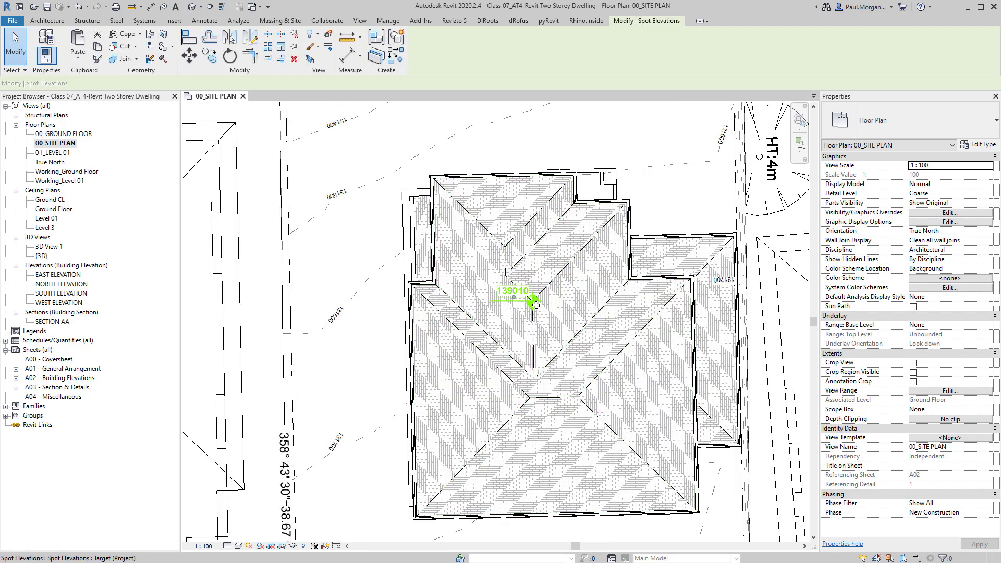
pyautogui.press('Escape')
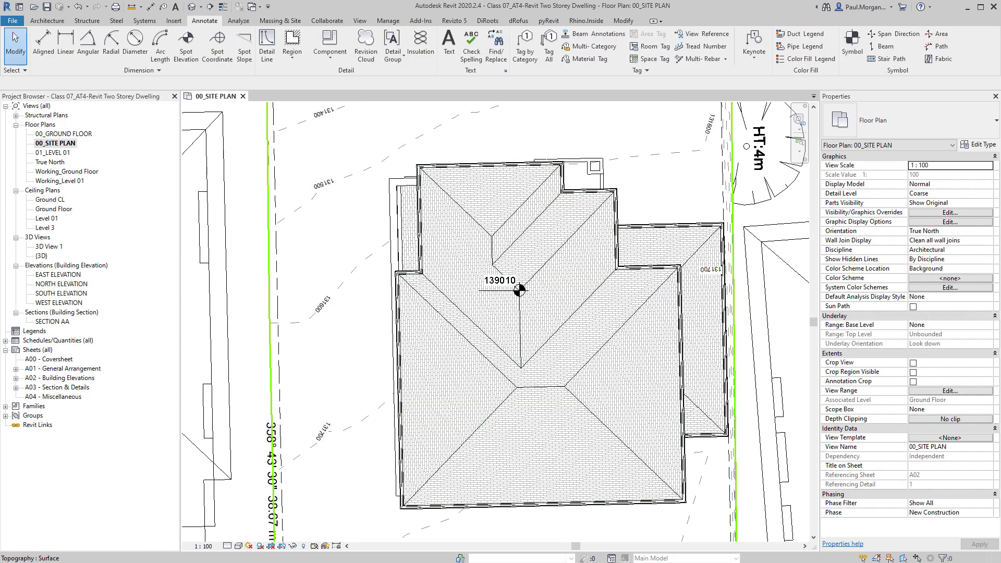
# Switch to the Architectural dwgs PDF in Bluebeam Revu, examine how the roof ridge RL levels are annotated, and return to the Revit site plan
pyautogui.hotkey('alt', 'Tab')
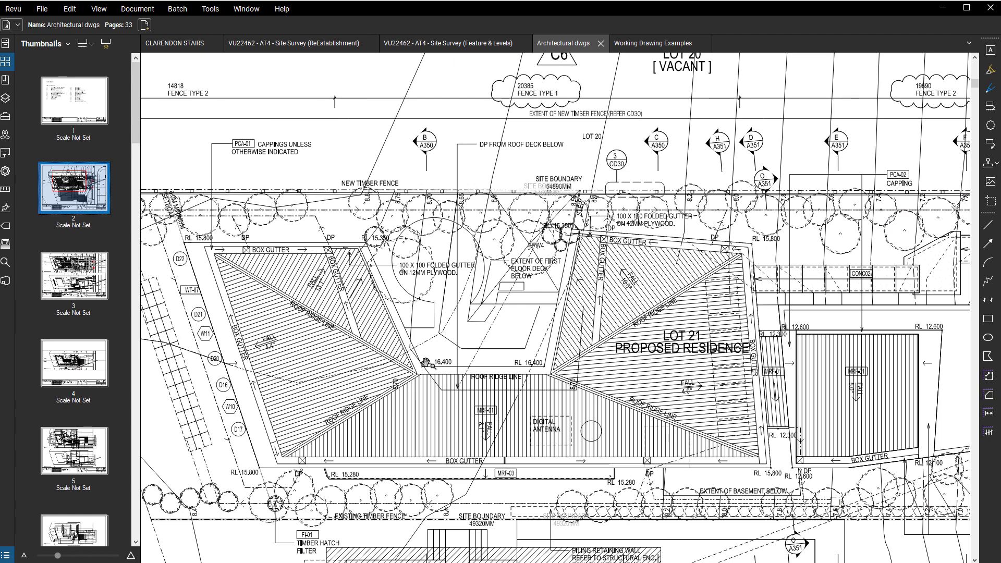
pyautogui.scroll(4, 436, 367)
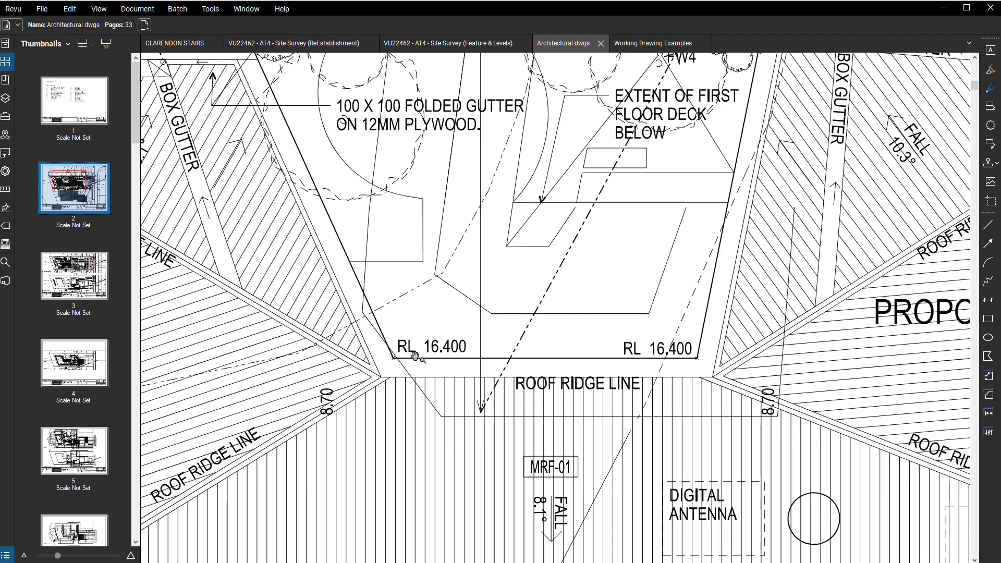
pyautogui.scroll(2, 426, 362)
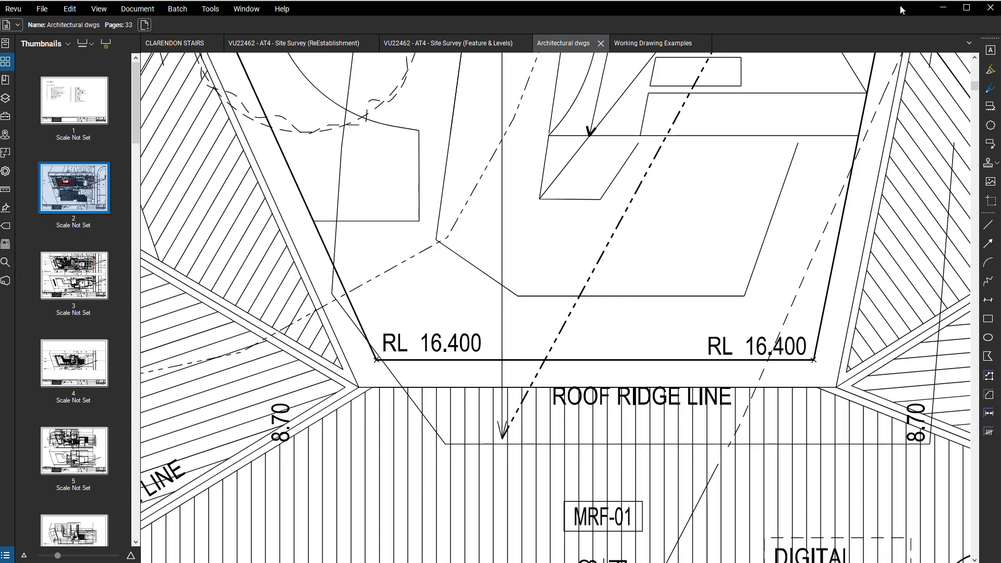
pyautogui.click(943, 8)
pyautogui.scroll(4, 513, 288)
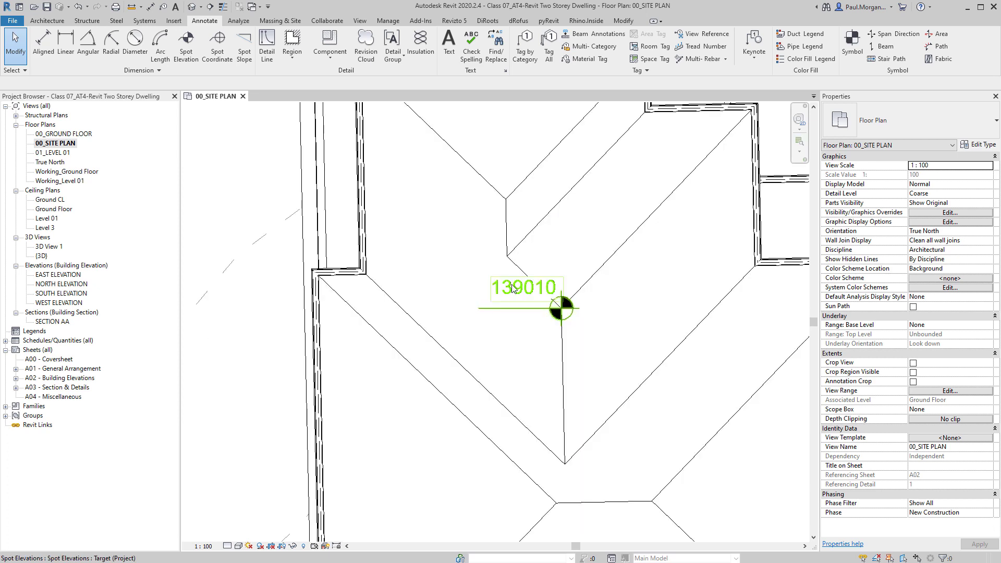
# Change the roof ridge's spot elevation type to Crosshair (Project) and deselect it
pyautogui.click(512, 288)
pyautogui.click(875, 121)
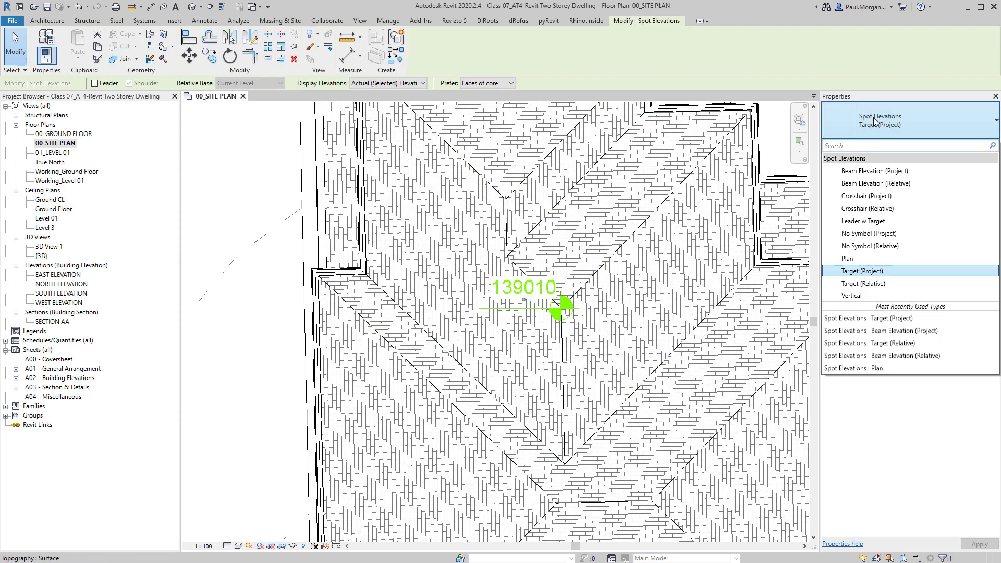
pyautogui.click(867, 196)
pyautogui.scroll(3, 511, 308)
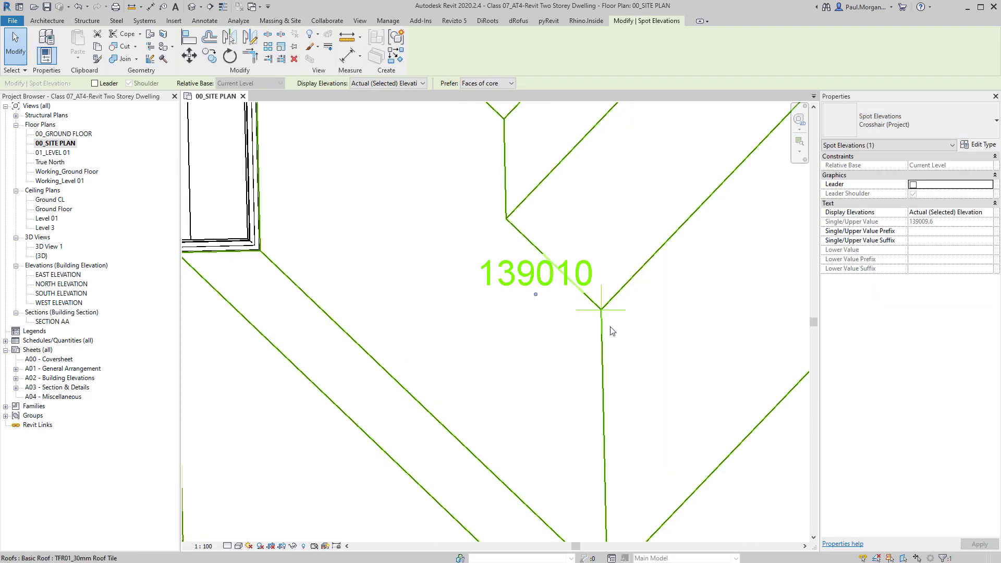
pyautogui.press('Escape')
pyautogui.click(605, 302)
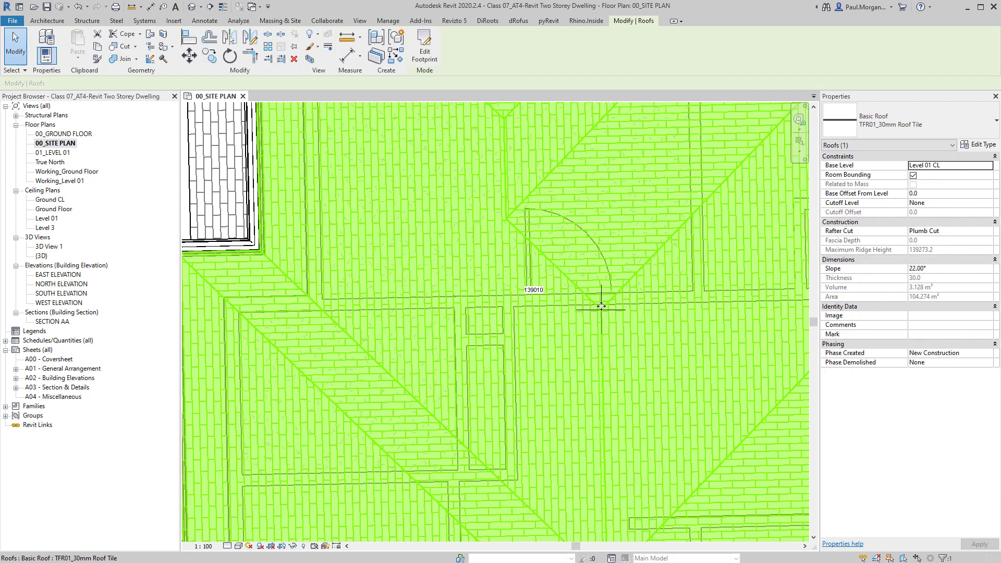
pyautogui.press('Escape')
# Rename the ridge spot elevation's Crosshair (Project) type as PM_Crosshair (Project)
pyautogui.click(605, 302)
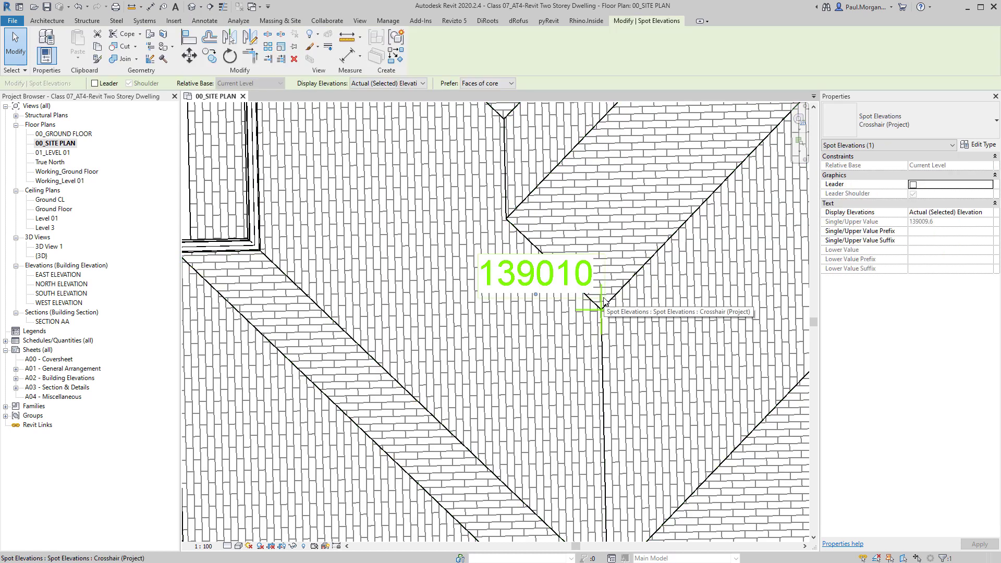
pyautogui.click(978, 144)
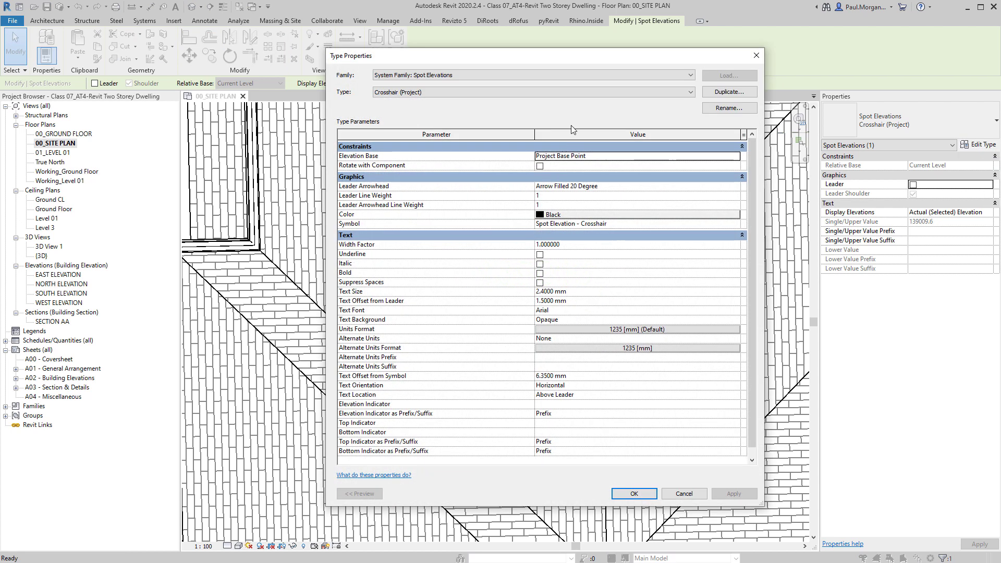
pyautogui.click(718, 108)
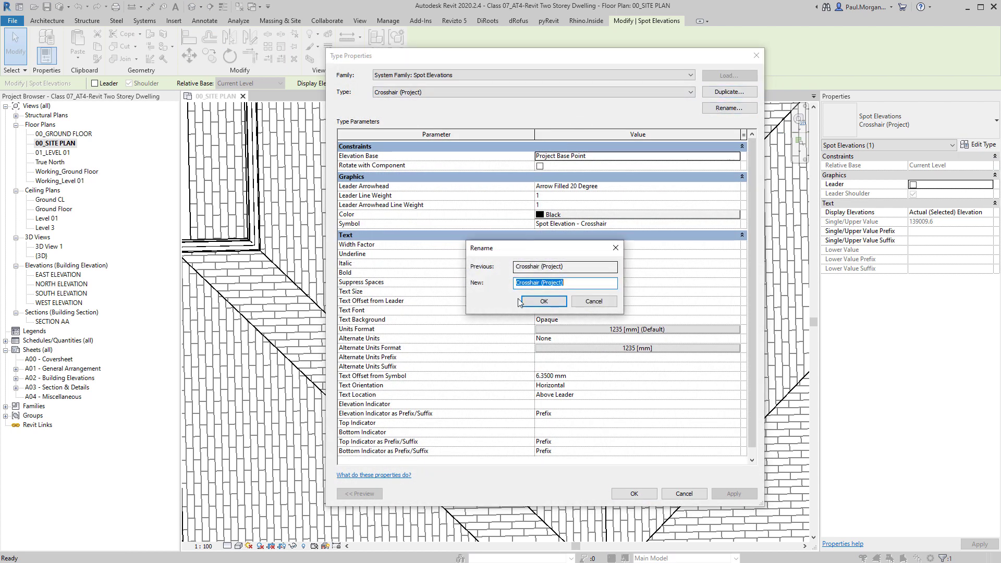
pyautogui.click(516, 282)
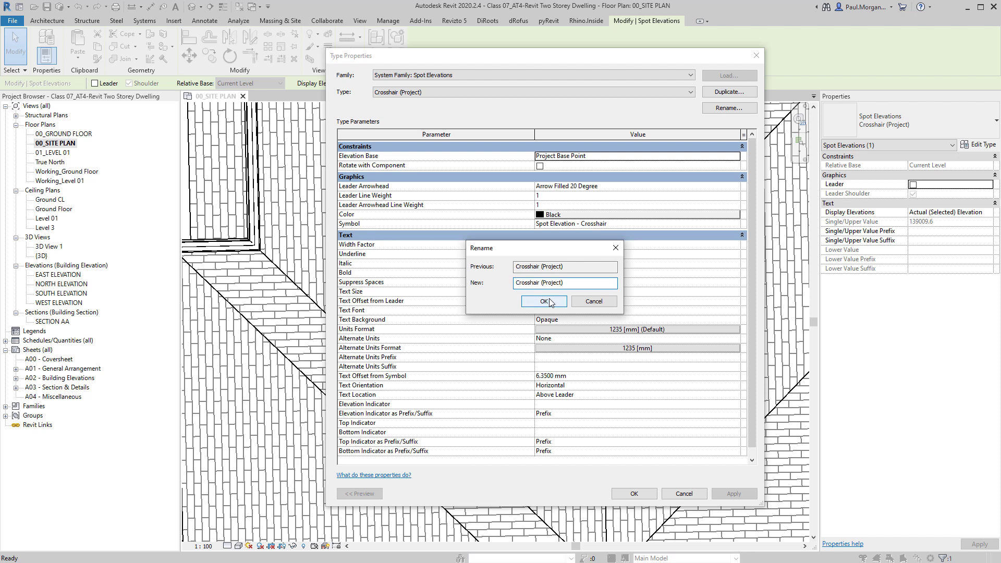
pyautogui.write('PM_')
pyautogui.click(559, 301)
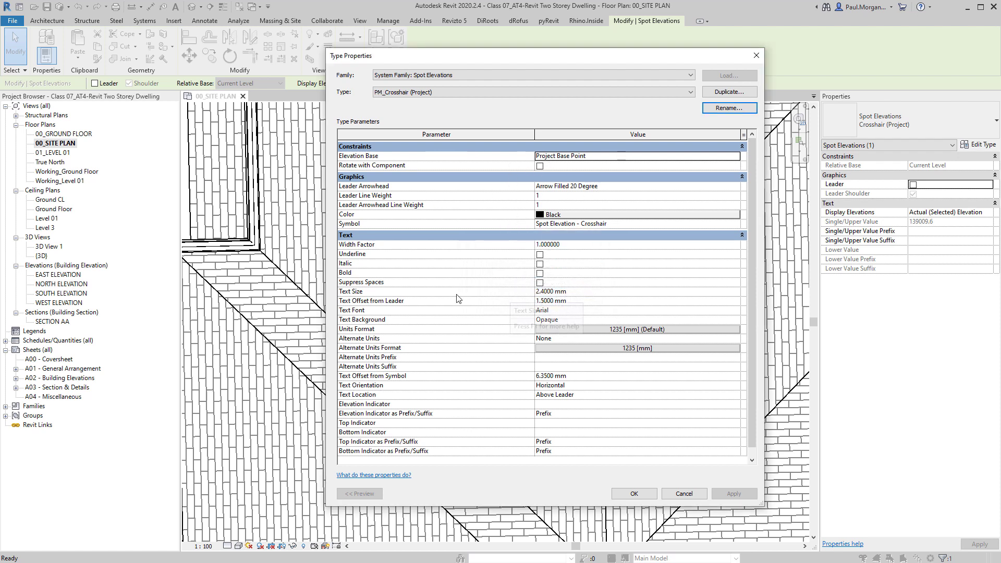
# Set the text size of the PM_Crosshair (Project) type to 1.8 mm
pyautogui.click(586, 295)
pyautogui.write('1.8')
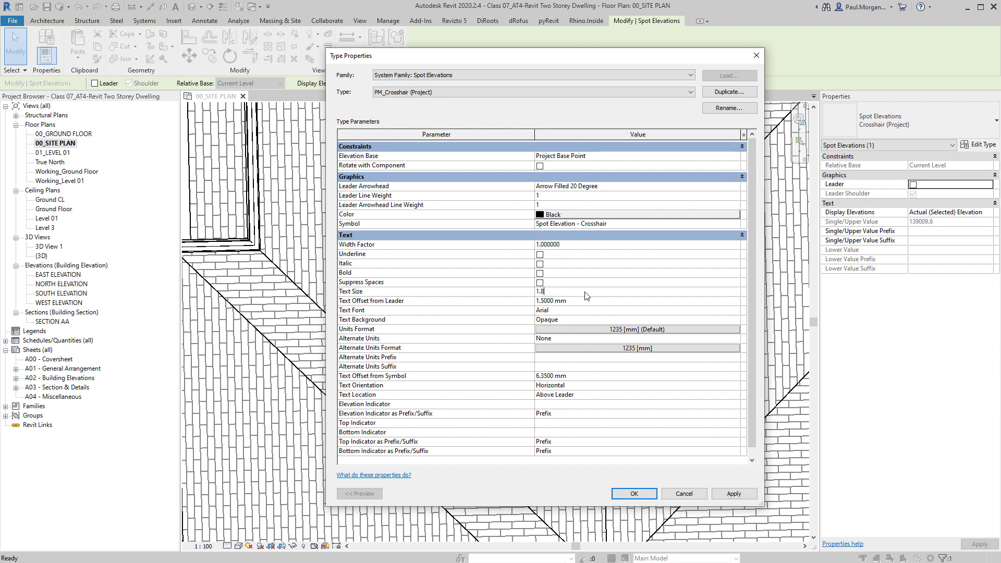
pyautogui.click(604, 302)
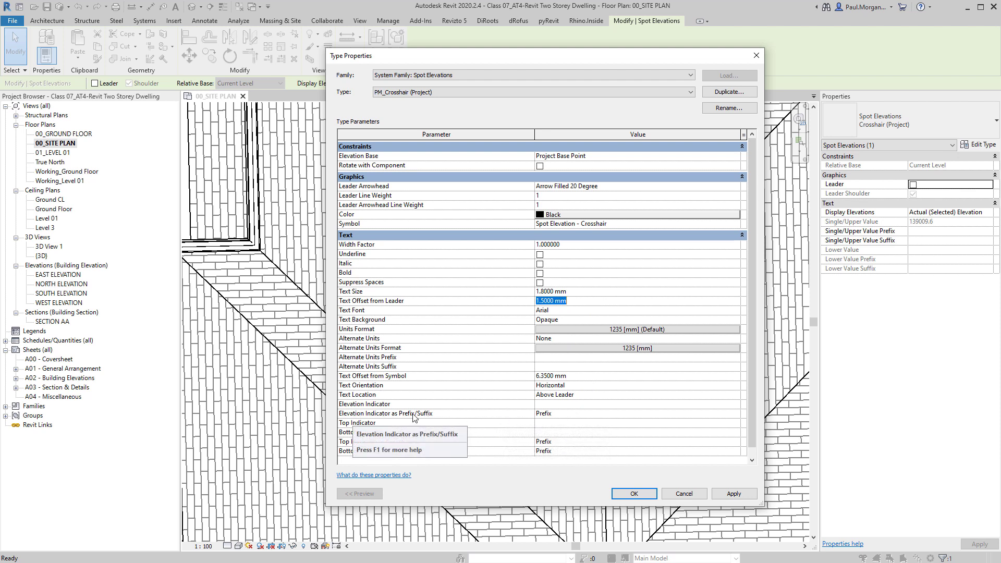
# Set the spot elevation type's elevation indicator to "RL." as a prefix, apply the type changes and deselect the annotation
pyautogui.click(563, 414)
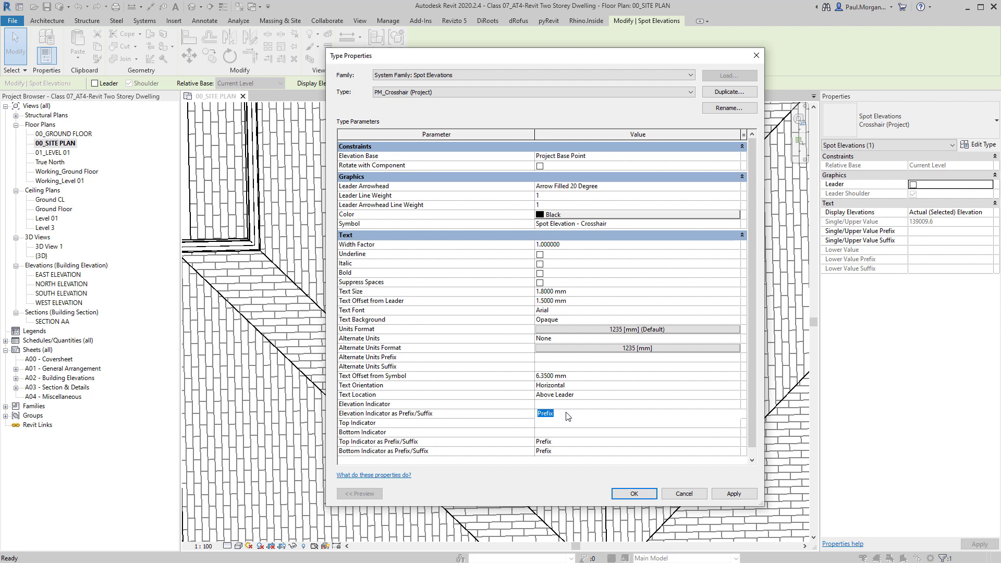
pyautogui.click(736, 414)
pyautogui.click(736, 414)
pyautogui.click(634, 493)
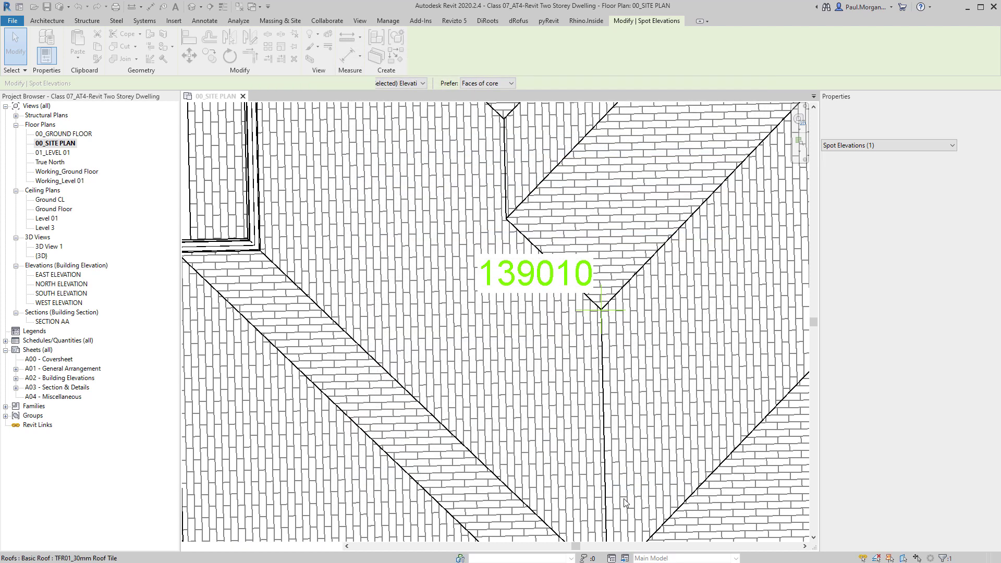
pyautogui.scroll(2, 520, 280)
pyautogui.press('Escape')
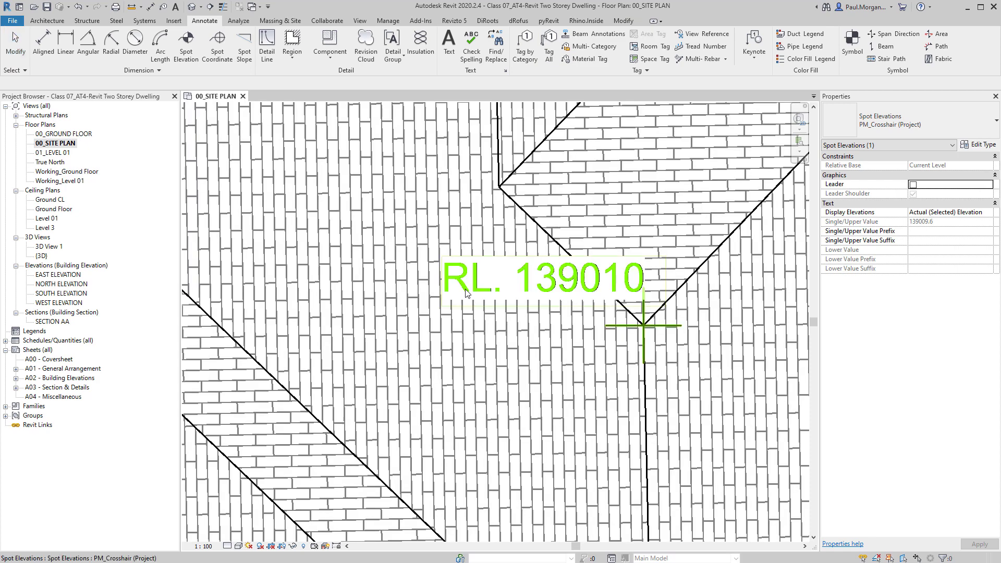
# Move the ridge spot elevation's RL text to the right of its crosshair and deselect it
pyautogui.scroll(-5, 589, 289)
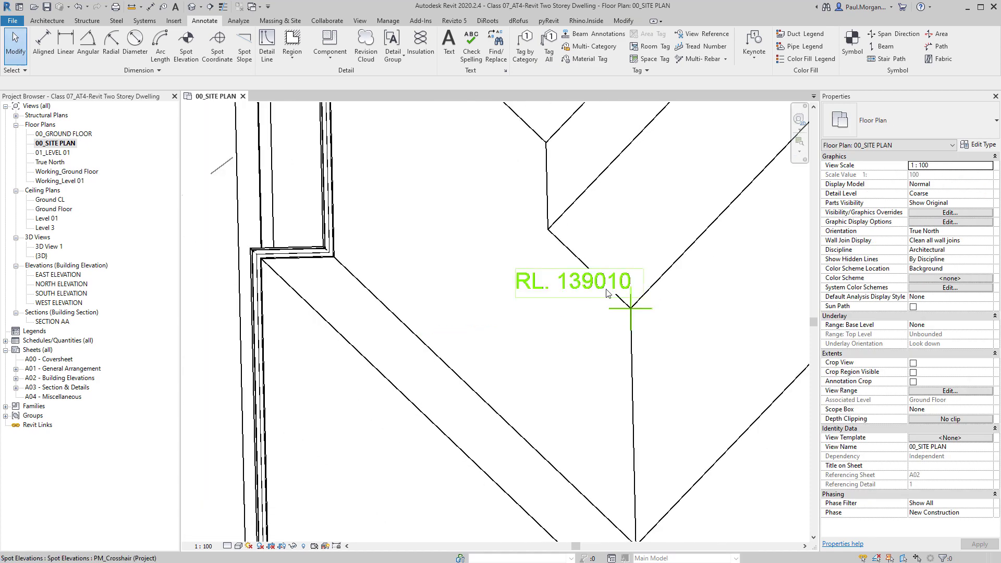
pyautogui.click(609, 303)
pyautogui.scroll(2, 577, 303)
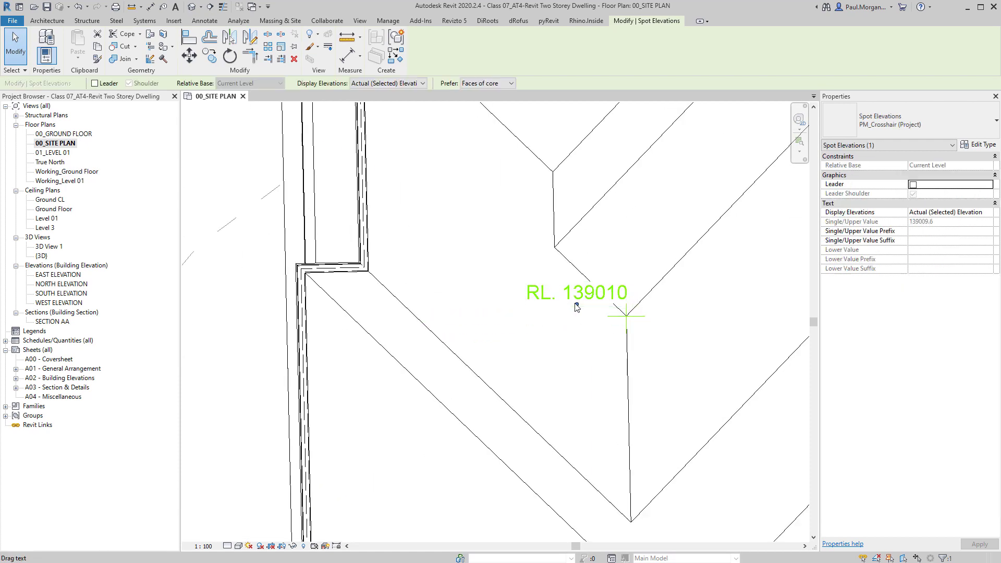
pyautogui.moveTo(577, 306)
pyautogui.mouseDown()
pyautogui.moveTo(608, 288)
pyautogui.moveTo(677, 327)
pyautogui.moveTo(684, 319)
pyautogui.mouseUp()
pyautogui.scroll(-2, 680, 367)
pyautogui.press('Escape')
pyautogui.moveTo(704, 448); pyautogui.dragTo(605, 418, button='middle')
pyautogui.scroll(-2, 604, 418)
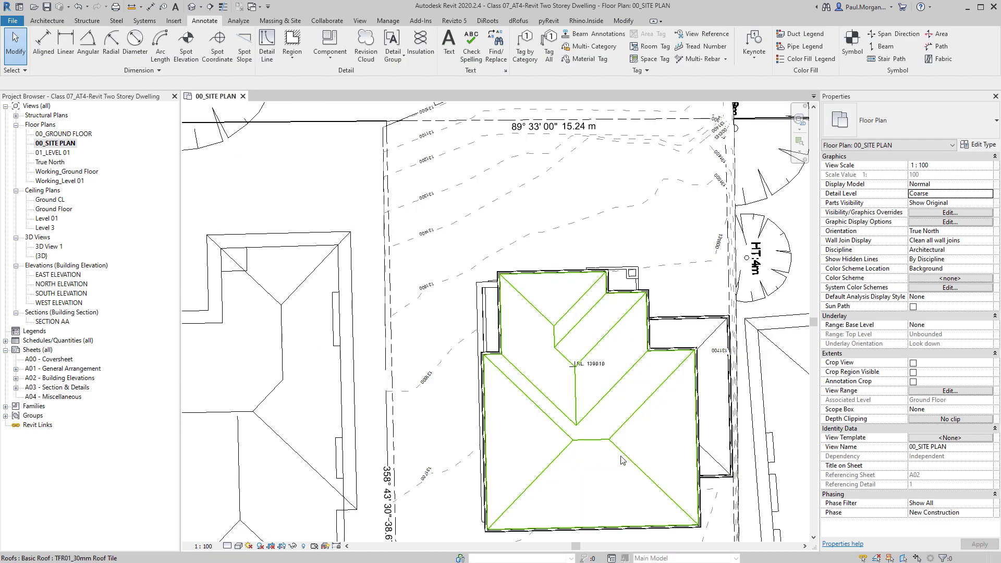
# Examine the ridge spot elevation's crosshair and the symbol choices available in its type properties
pyautogui.scroll(3, 613, 374)
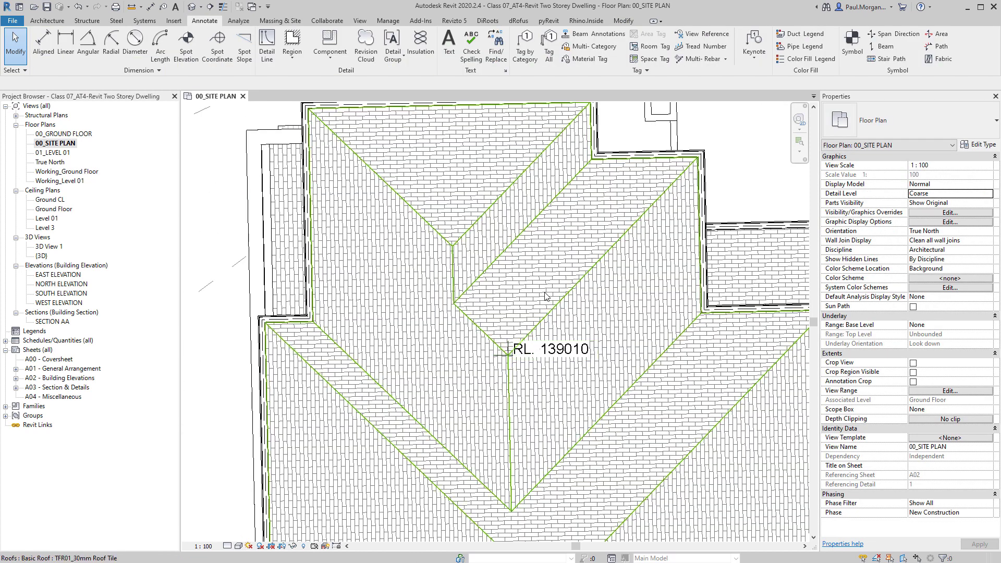
pyautogui.scroll(2, 522, 318)
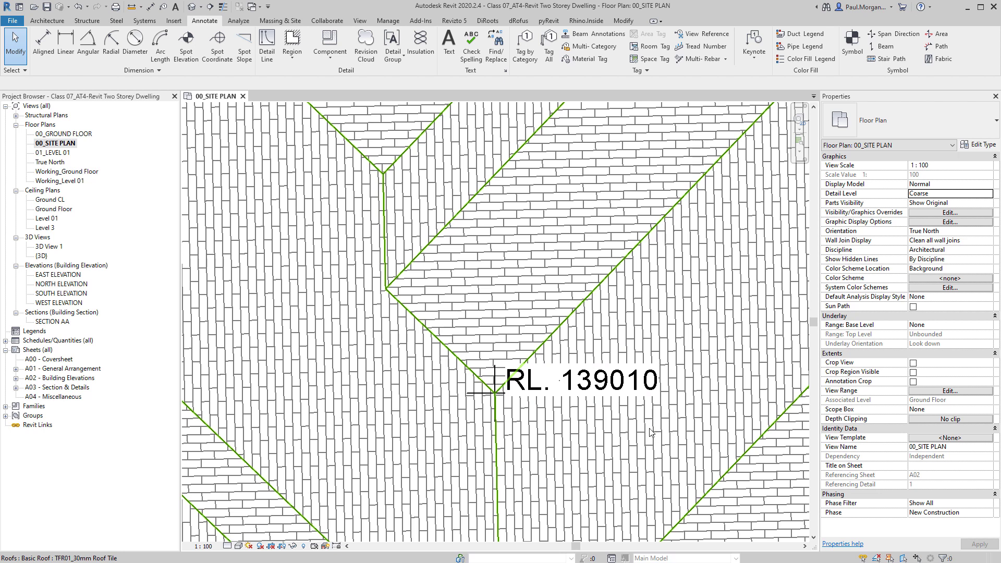
pyautogui.scroll(-1, 626, 467)
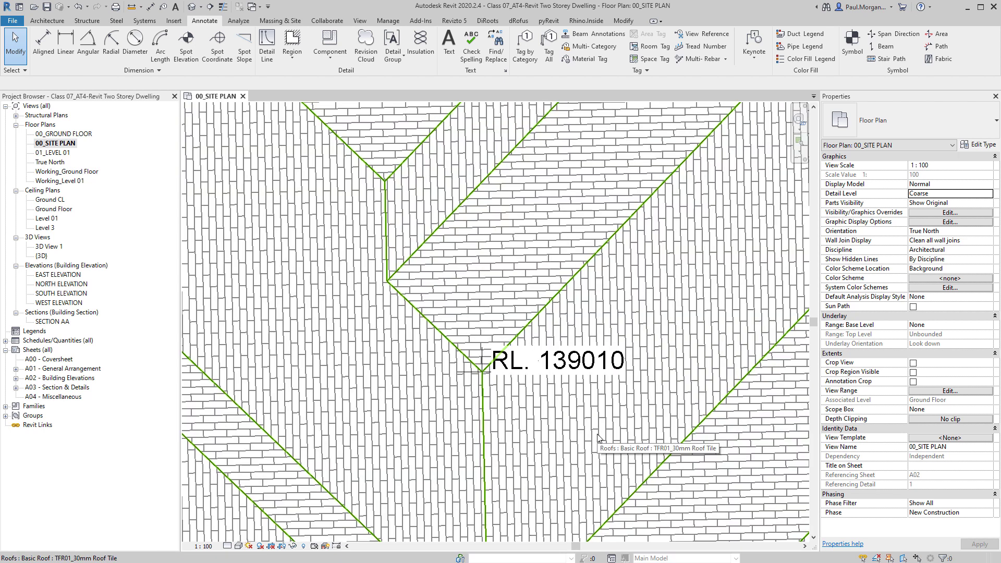
pyautogui.click(551, 365)
pyautogui.click(991, 146)
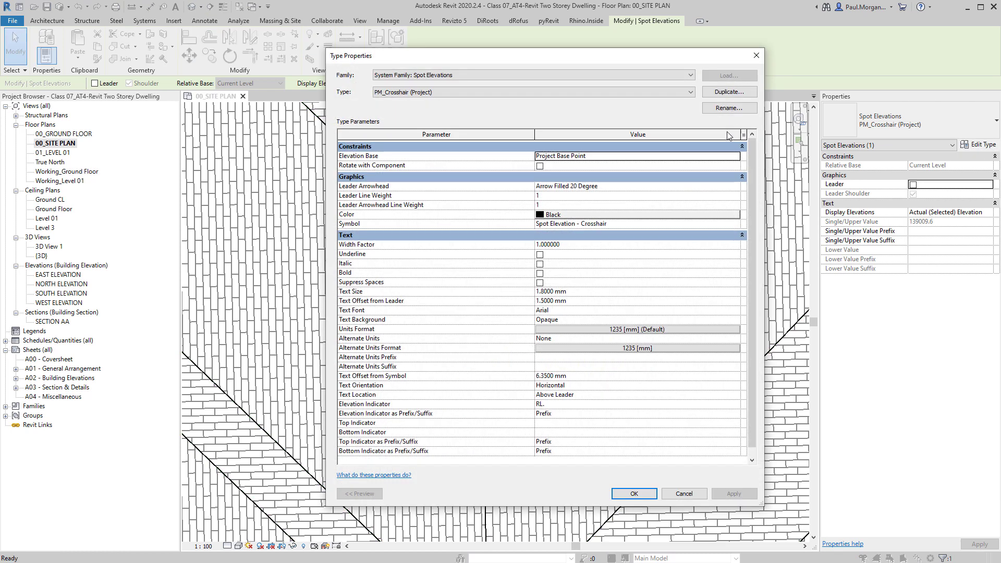
pyautogui.click(735, 224)
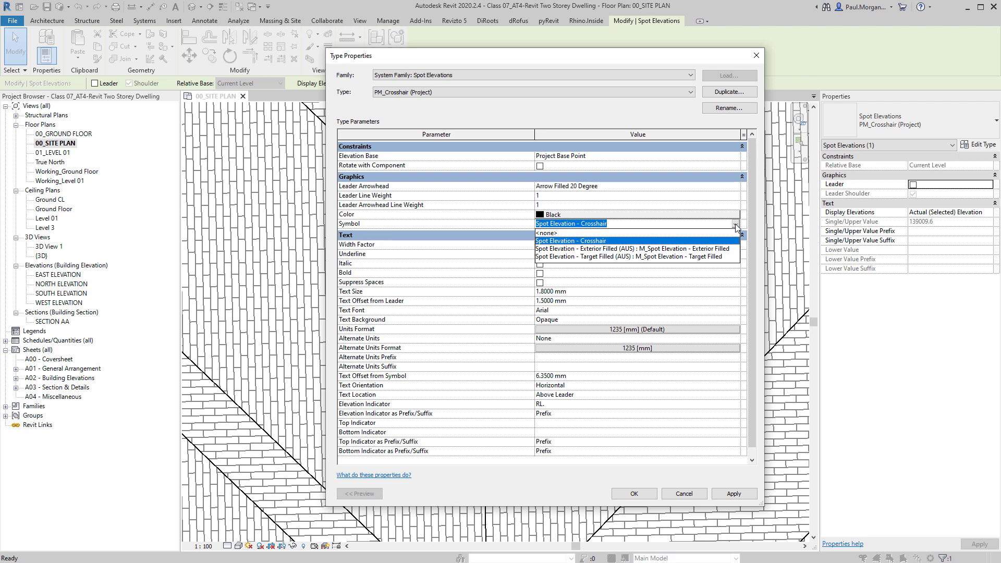
pyautogui.click(737, 228)
pyautogui.click(635, 493)
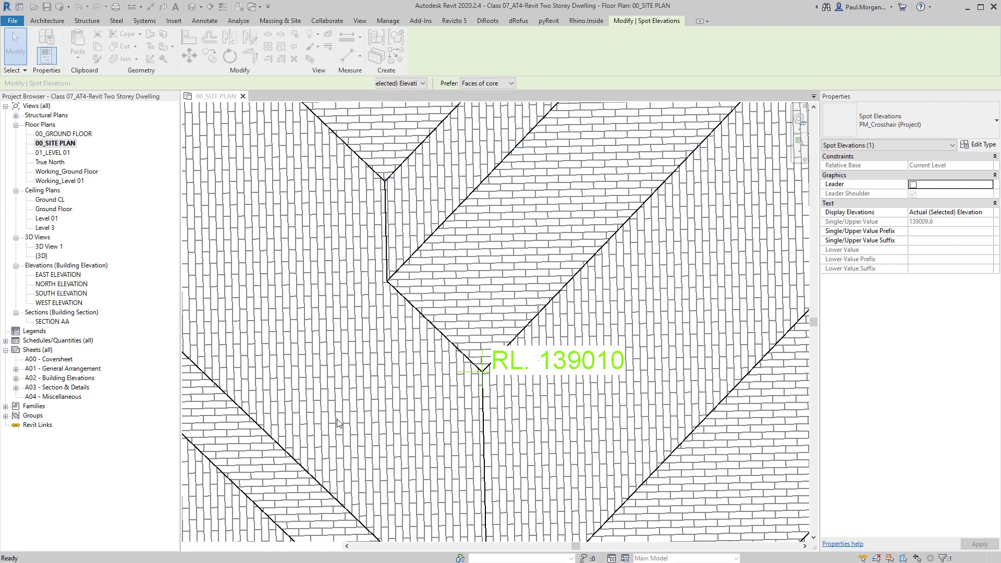
# Expand the project's Annotation Symbols families to locate the spot elevation symbols
pyautogui.doubleClick(32, 407)
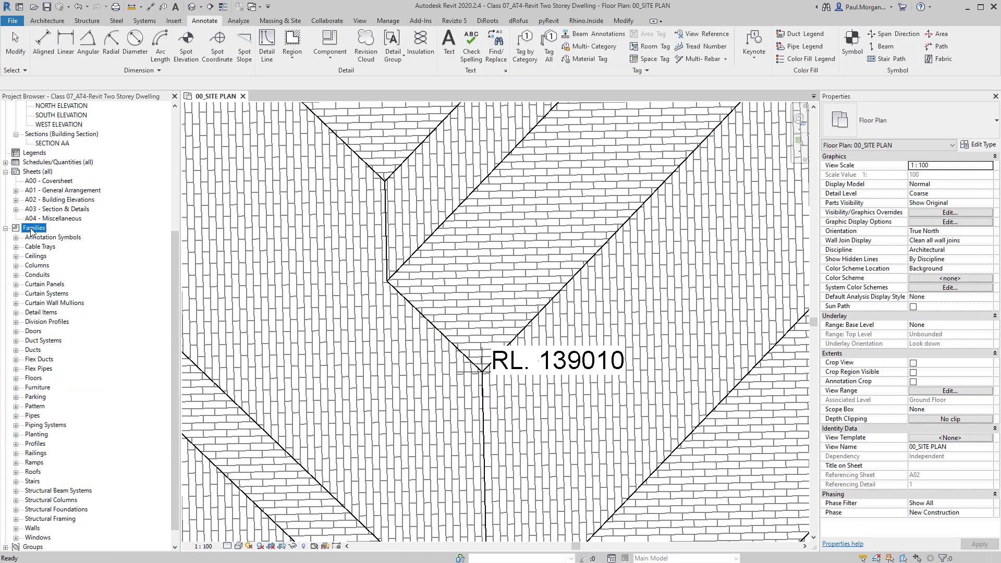
pyautogui.doubleClick(57, 238)
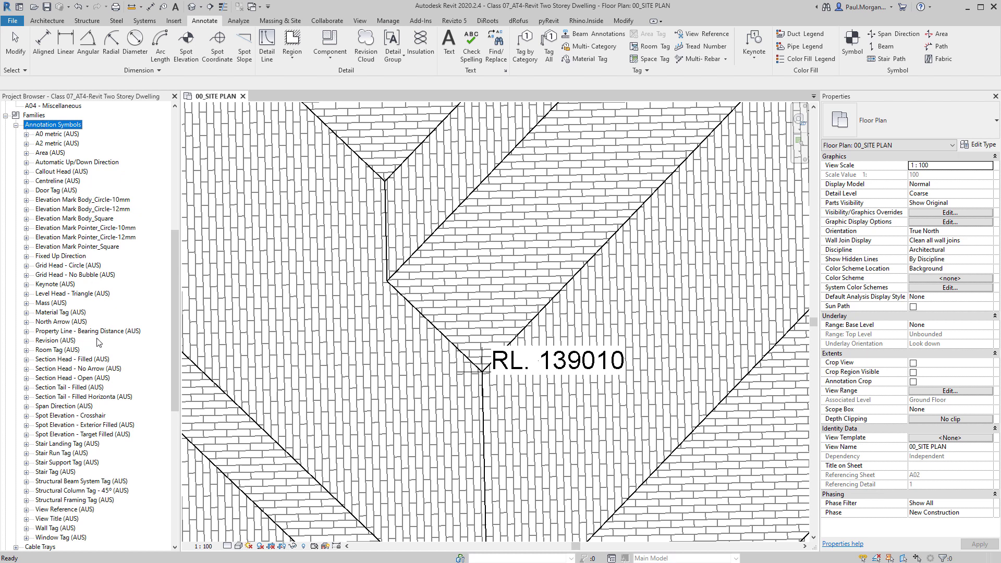
pyautogui.click(50, 304)
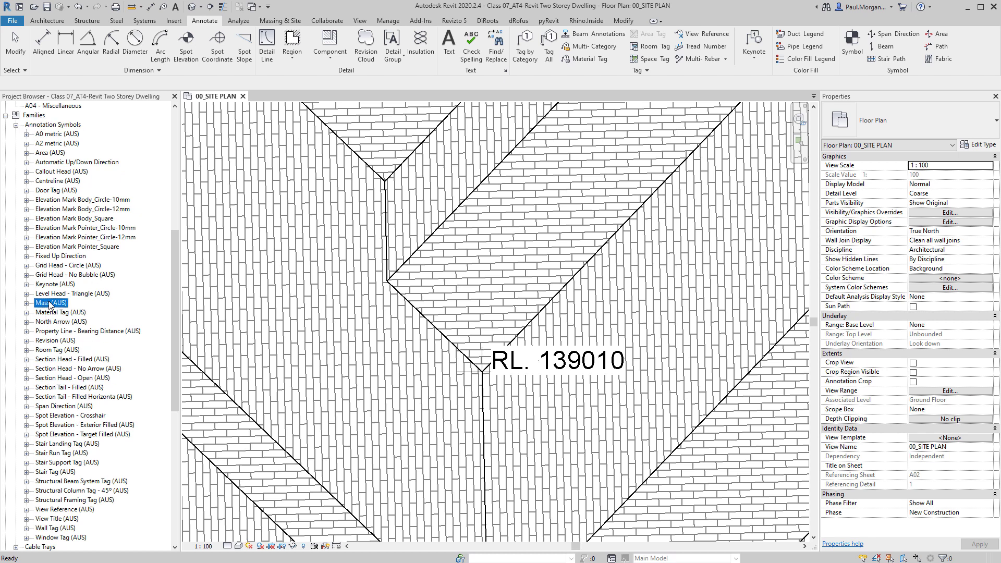
pyautogui.click(48, 333)
pyautogui.click(57, 361)
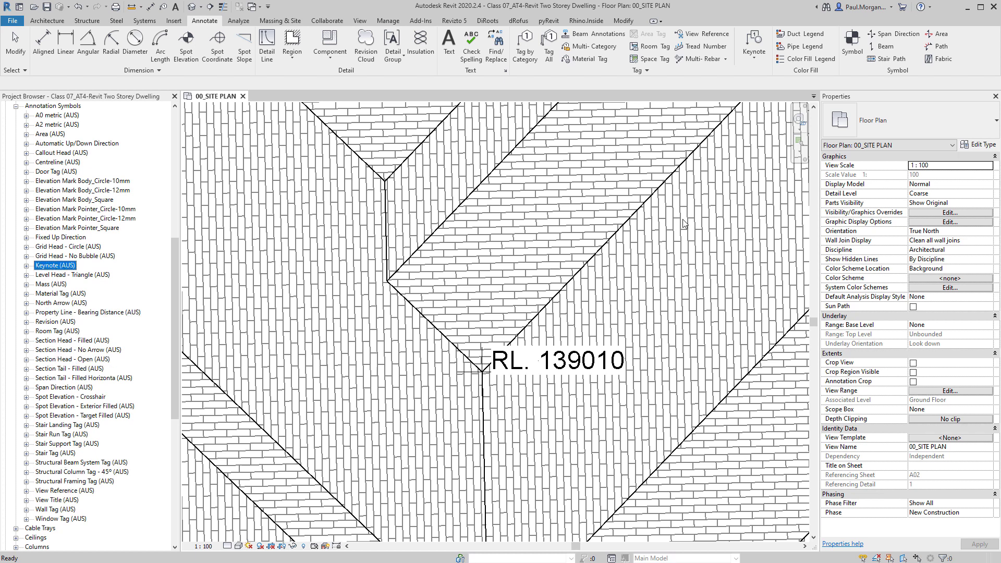
# Check which symbol family the ridge spot elevation's type uses, leaving the type properties unchanged
pyautogui.click(516, 371)
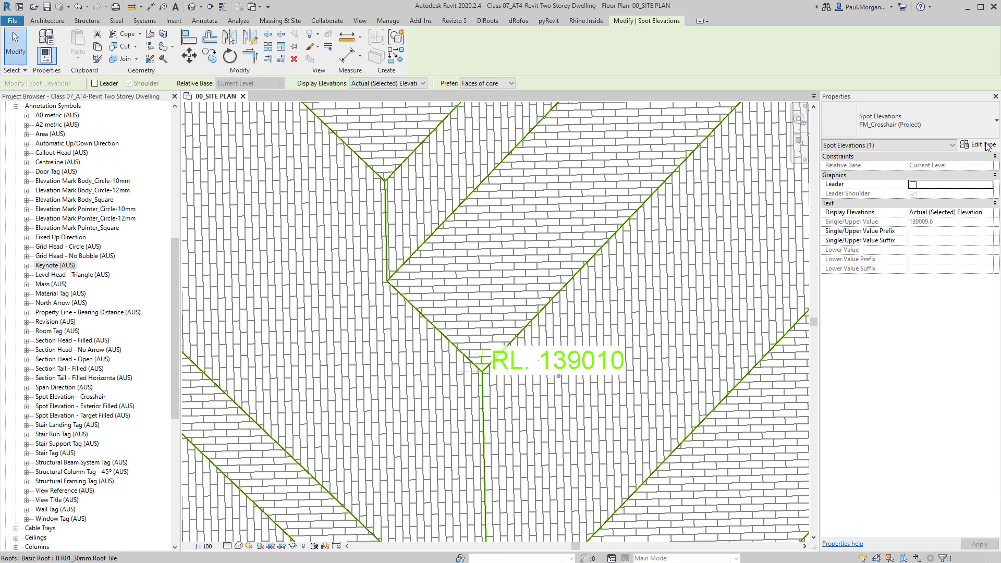
pyautogui.click(978, 145)
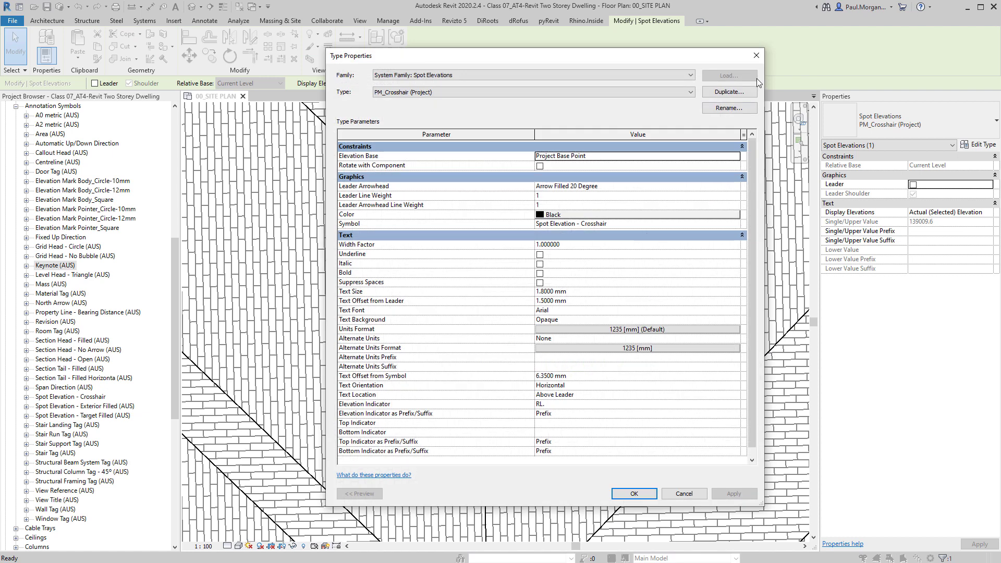
pyautogui.click(755, 55)
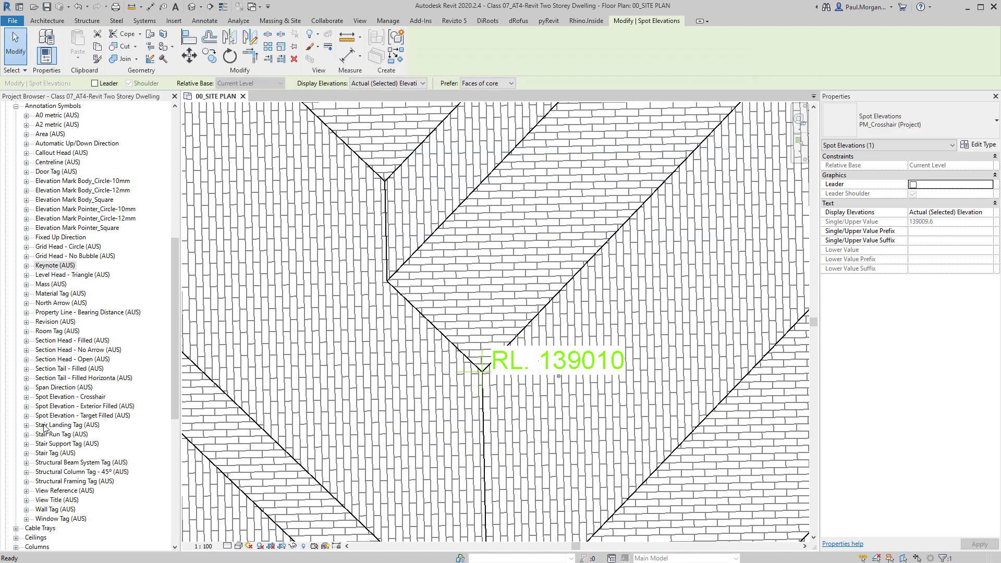
pyautogui.press('Escape')
# Open the Spot Elevation - Crosshair annotation family for editing
pyautogui.click(57, 398)
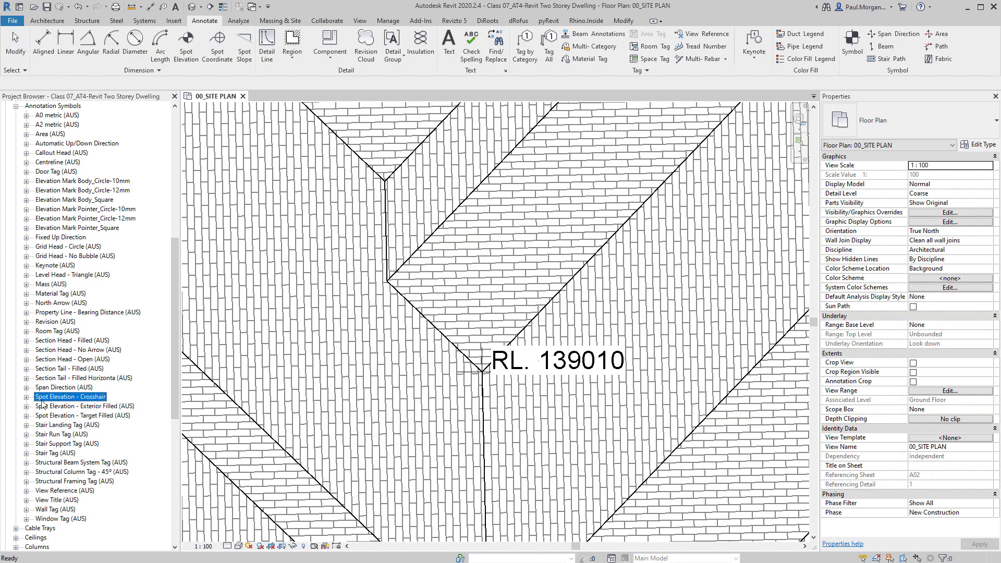
pyautogui.rightClick(44, 400)
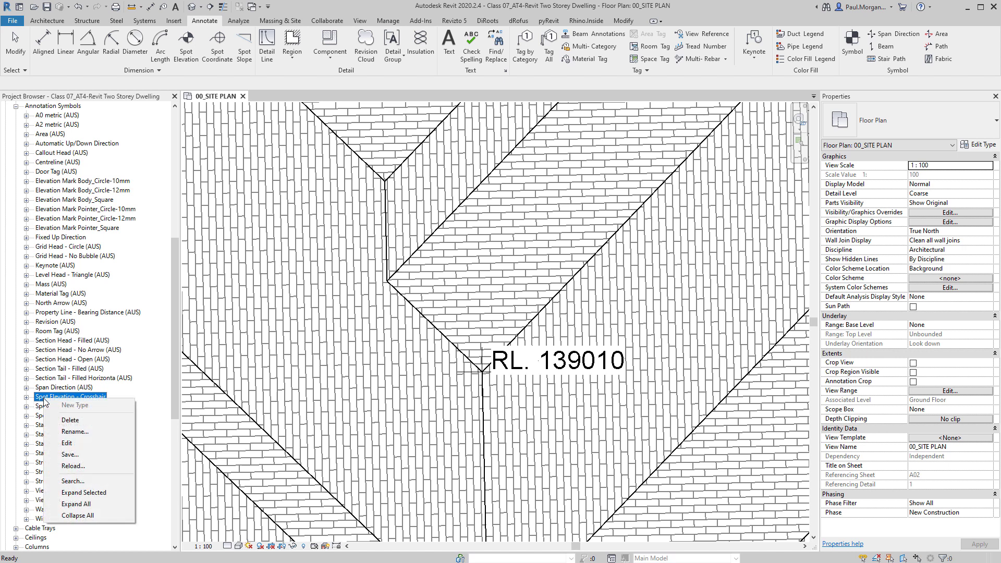
pyautogui.click(66, 442)
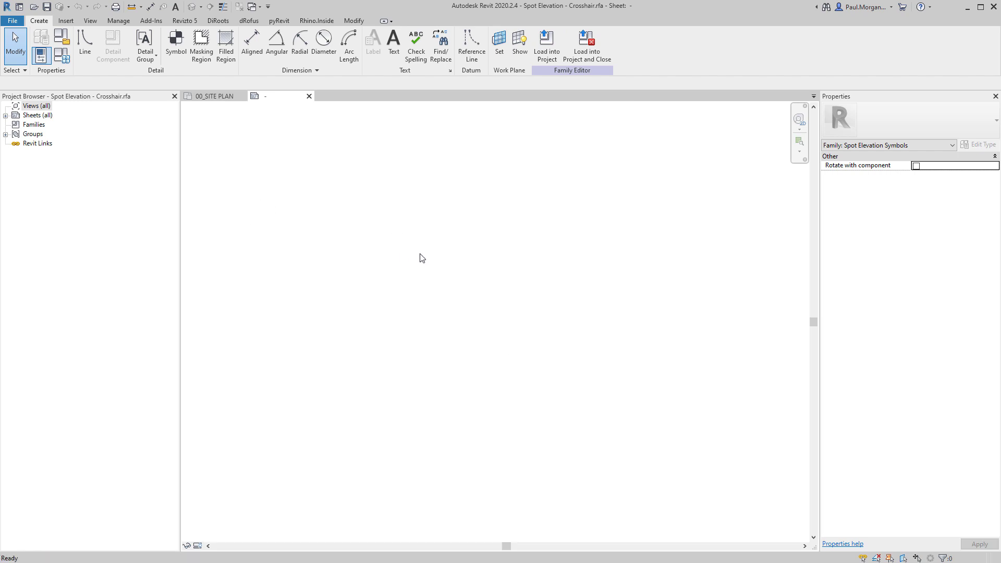
# Turn on Automatic Sketch Dimensions in the annotation category visibility settings of the crosshair family's view
pyautogui.press('v')
pyautogui.press('g')
pyautogui.click(236, 82)
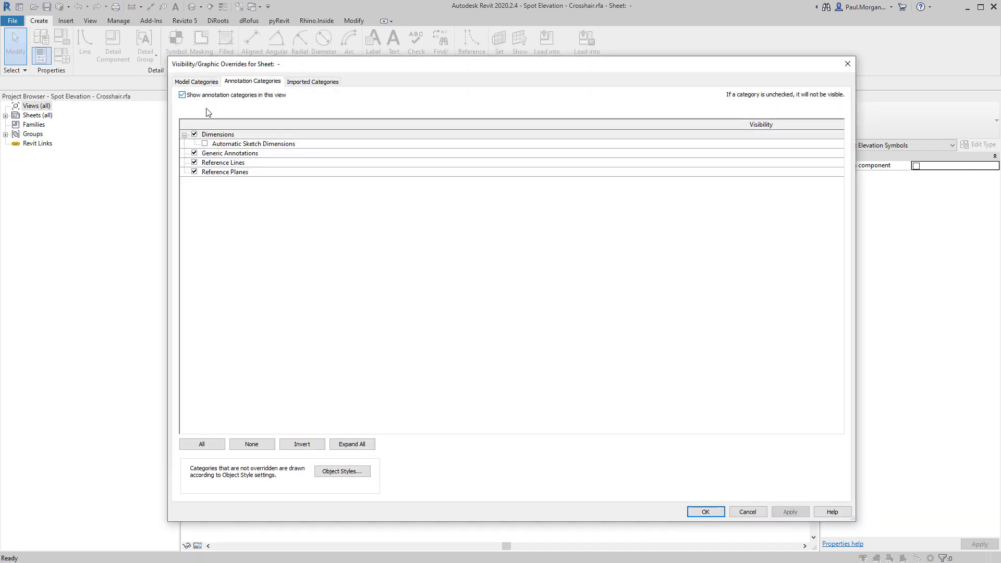
pyautogui.click(205, 144)
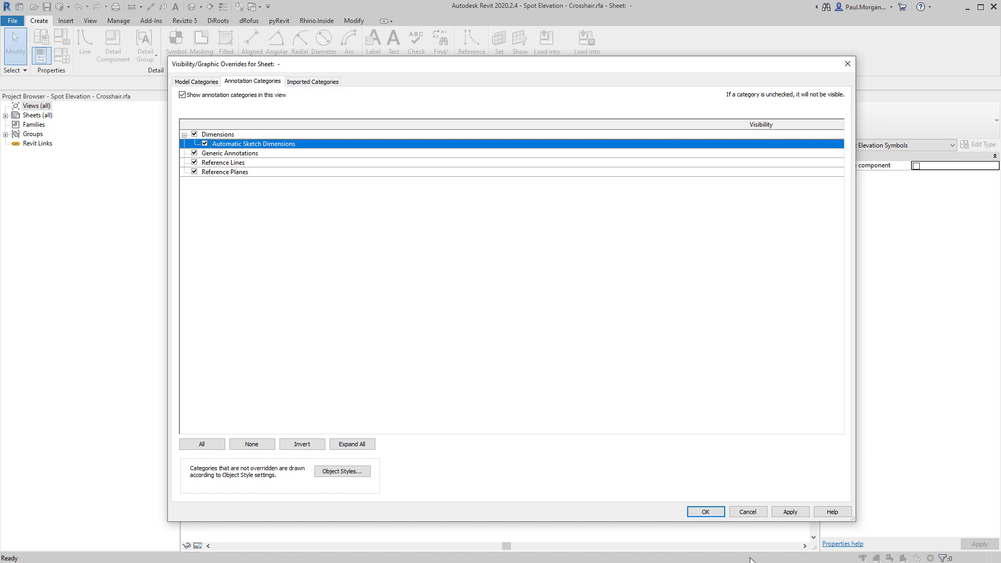
pyautogui.click(706, 511)
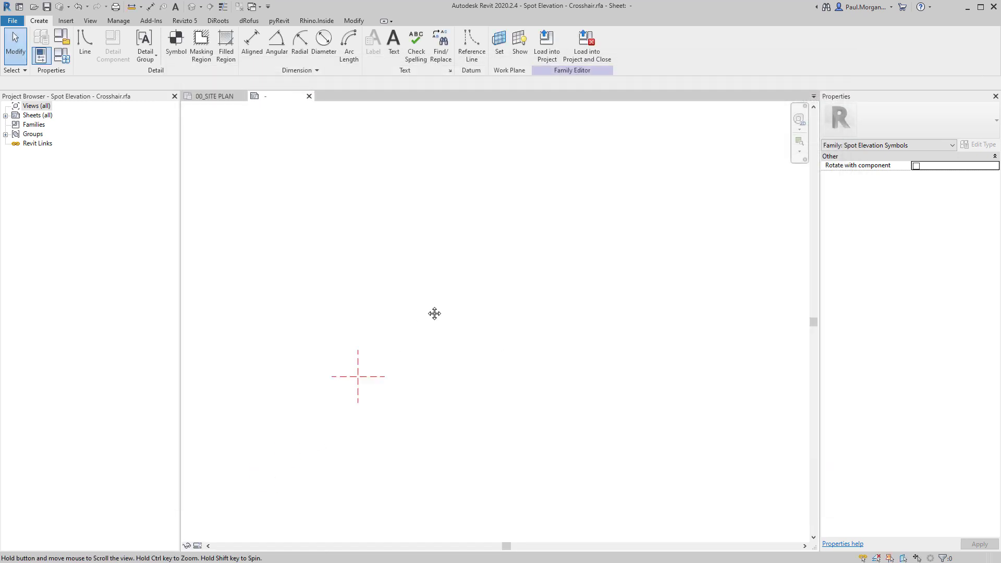
# Rotate both crosshair lines 45° about the intersection of the reference planes to form an X
pyautogui.scroll(3, 351, 360)
pyautogui.moveTo(420, 356); pyautogui.dragTo(543, 390, button='middle')
pyautogui.click(518, 327)
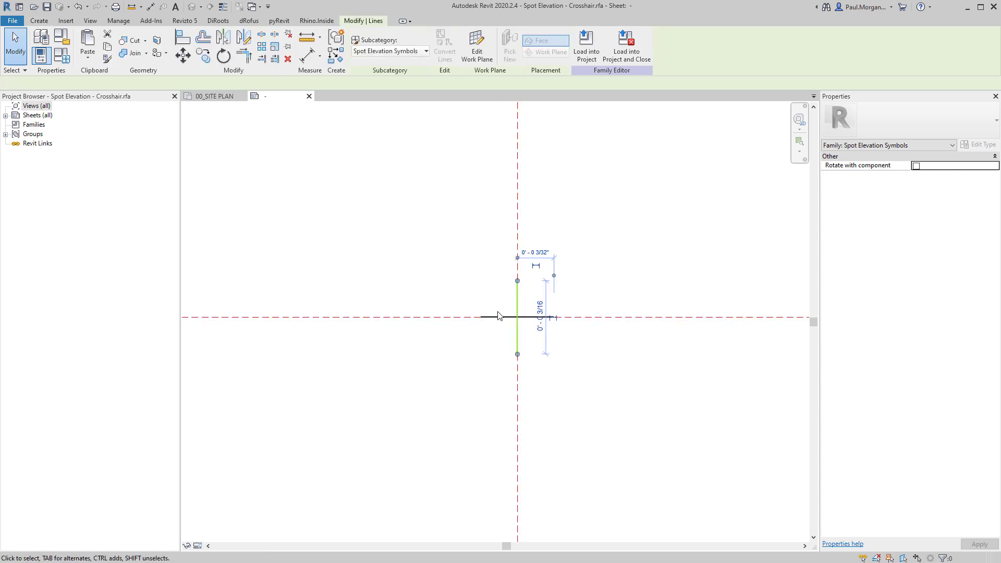
pyautogui.click(482, 292)
pyautogui.moveTo(435, 254); pyautogui.dragTo(611, 446)
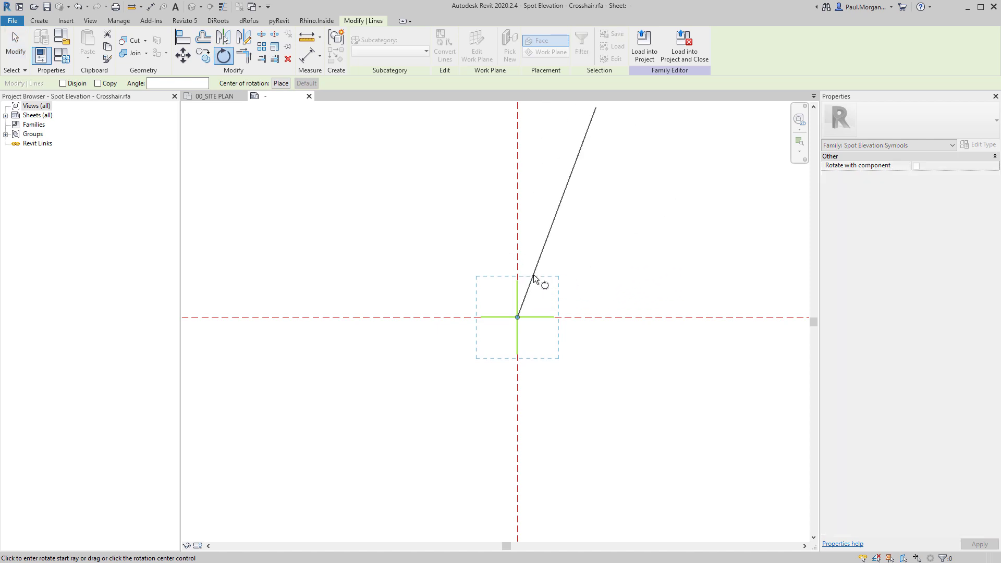
pyautogui.click(518, 278)
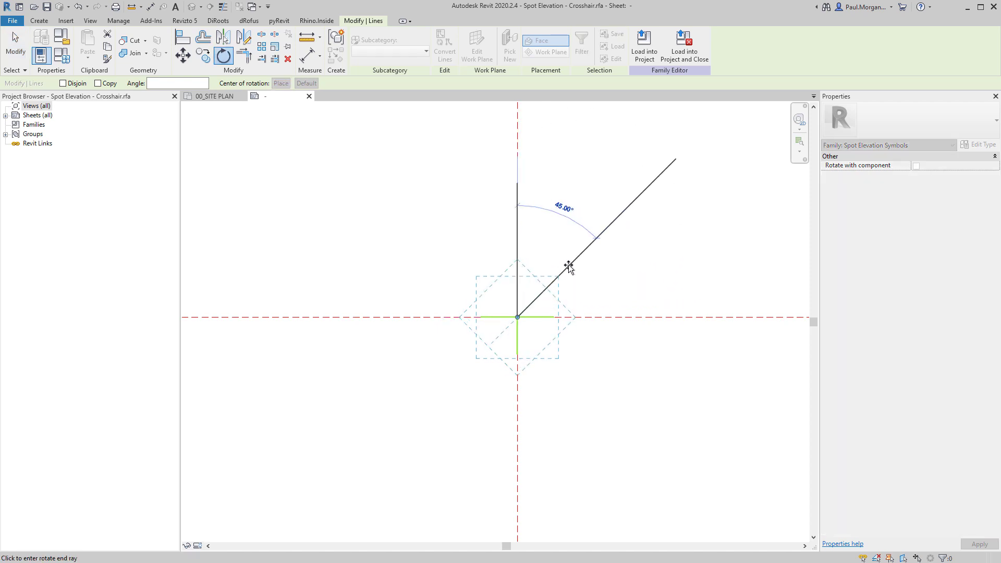
pyautogui.click(568, 267)
# Check the subcategory options for one diagonal line of the symbol, leaving its subcategory unchanged
pyautogui.click(530, 305)
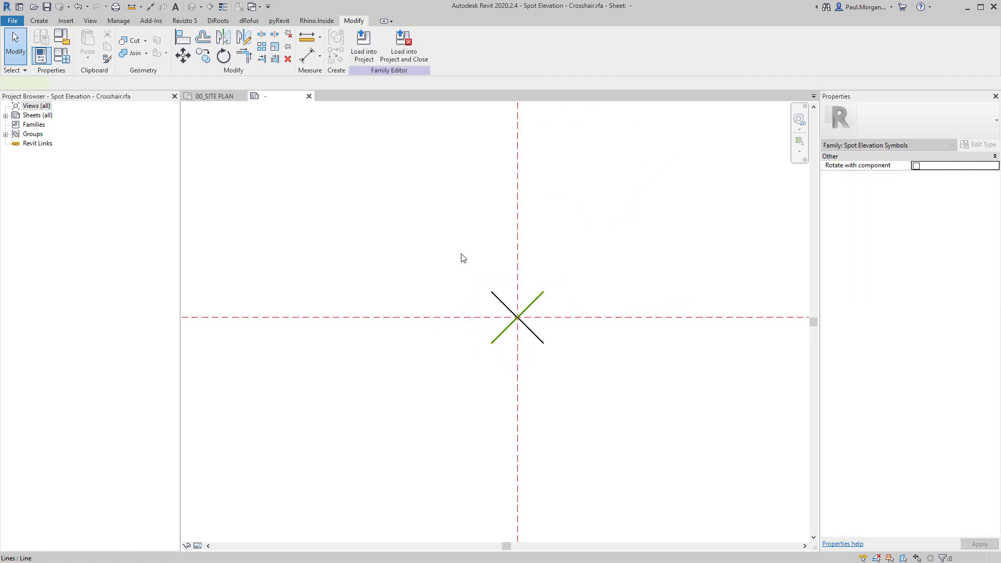
pyautogui.click(393, 53)
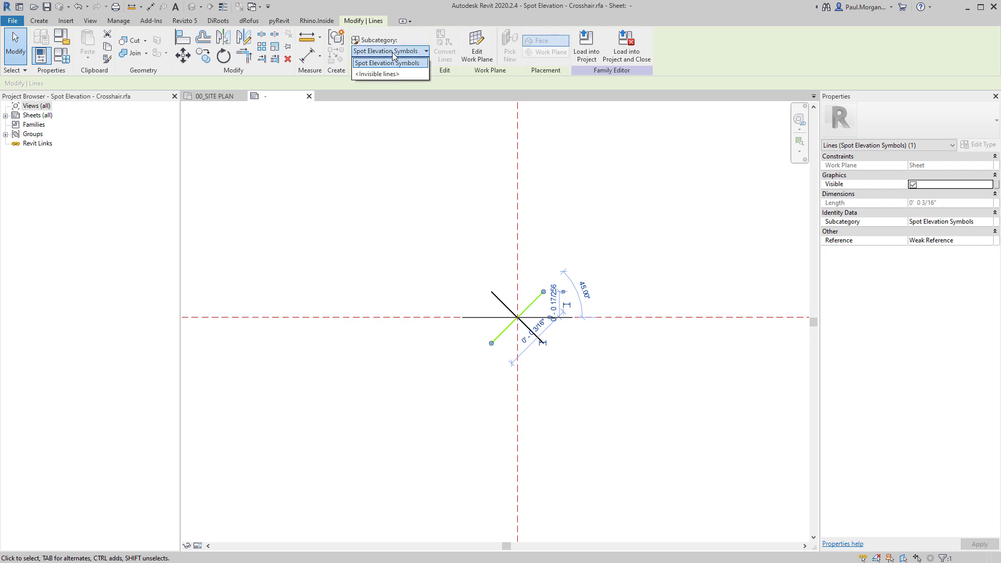
pyautogui.click(464, 238)
pyautogui.moveTo(548, 321); pyautogui.dragTo(568, 343, button='middle')
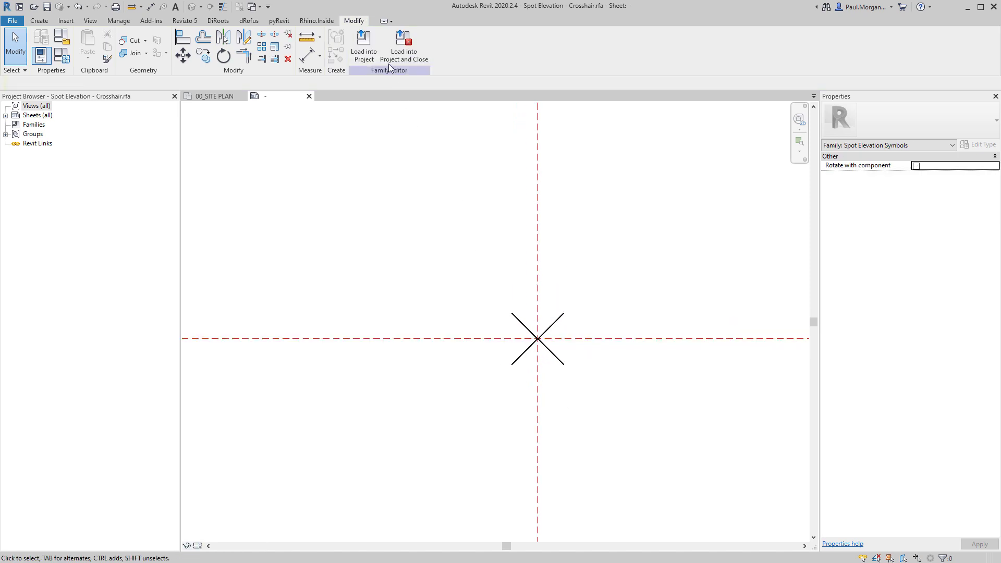
# Load the rotated crosshair family into the project and close it without saving, overwriting the existing version
pyautogui.click(409, 48)
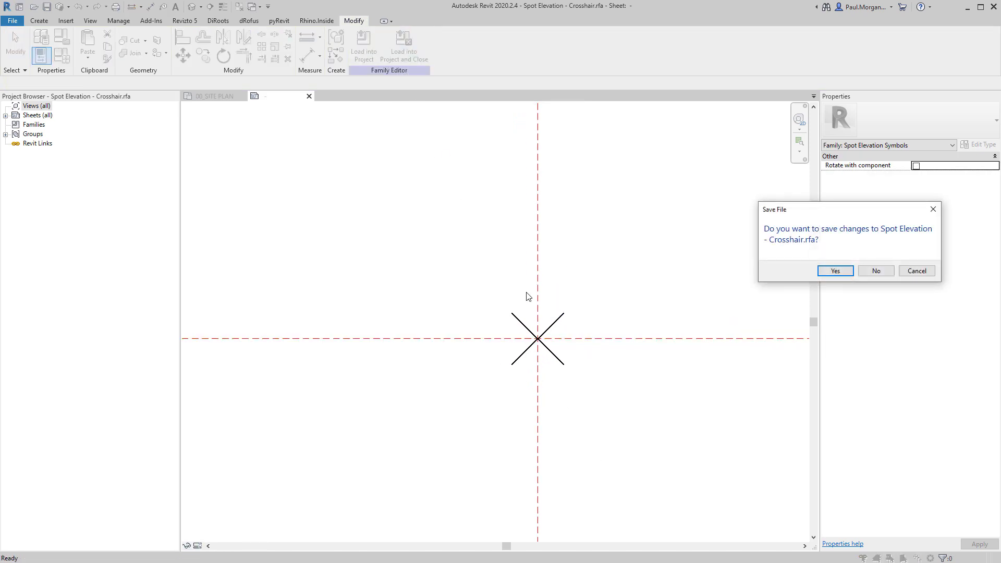
pyautogui.click(877, 271)
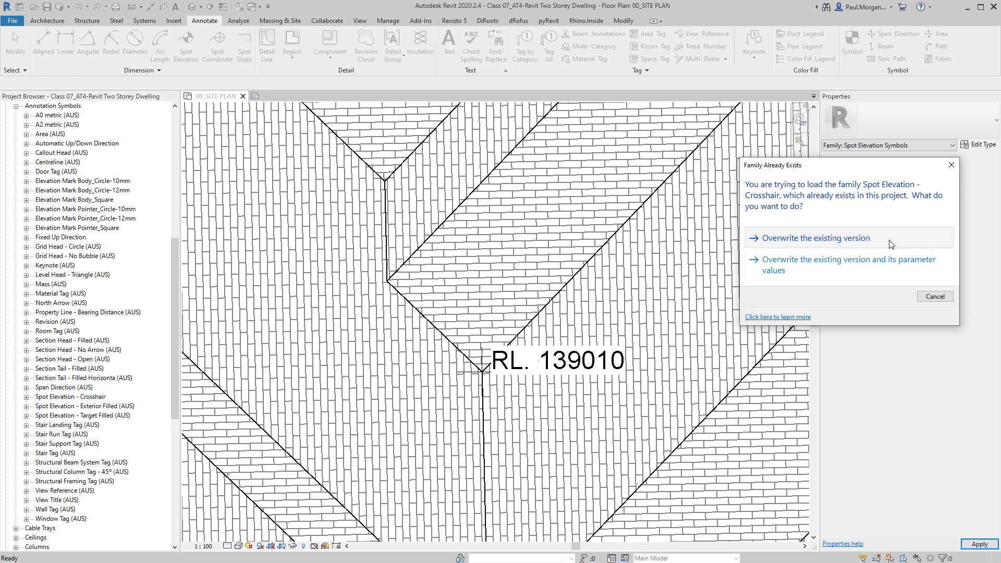
pyautogui.click(893, 241)
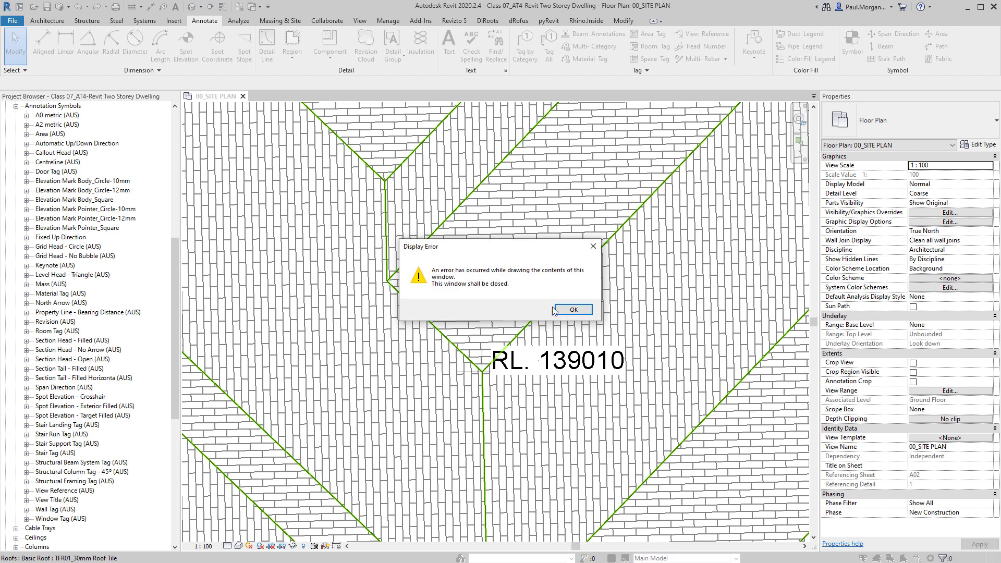
# Dismiss the display error and choose Structural Plan: Level 01 from the list of views
pyautogui.click(574, 310)
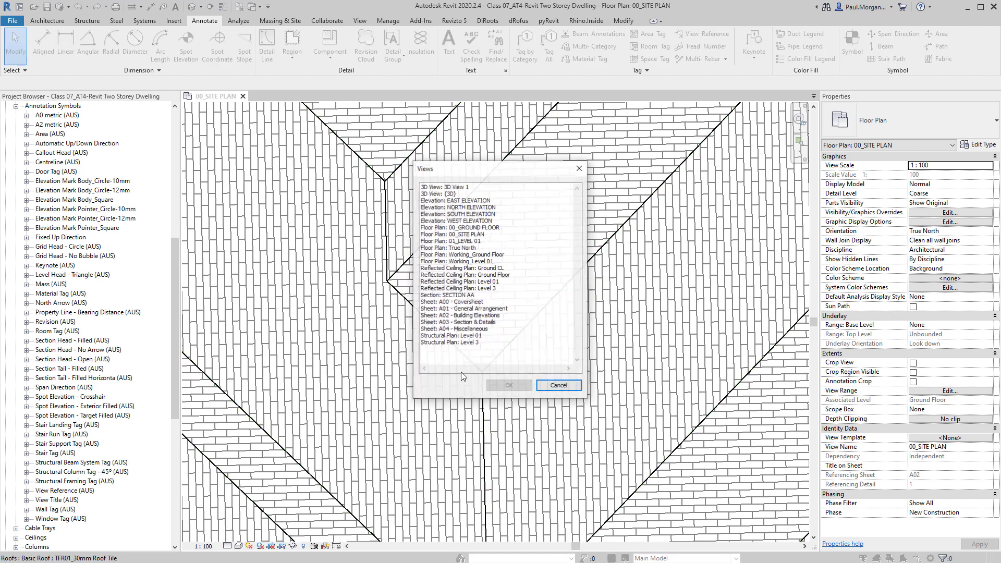
pyautogui.click(434, 337)
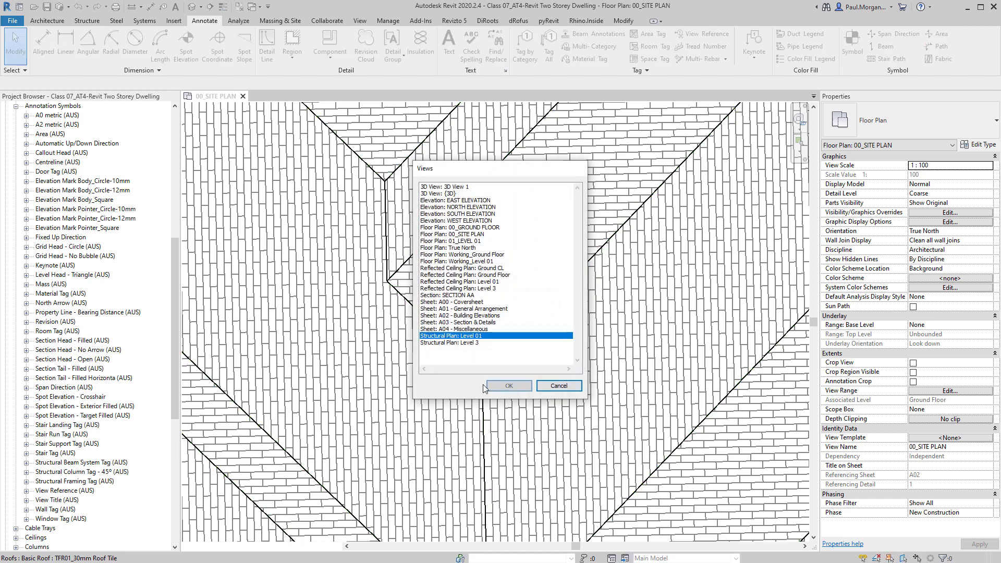
pyautogui.click(494, 386)
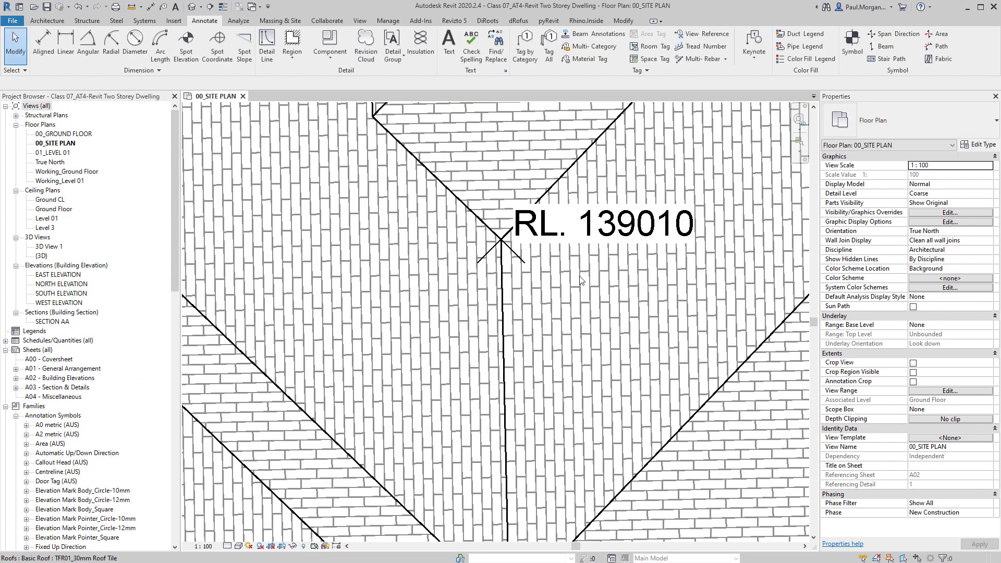
# Reopen the Spot Elevation - Crosshair annotation family for editing from the project's families
pyautogui.click(592, 231)
pyautogui.scroll(-5, 59, 361)
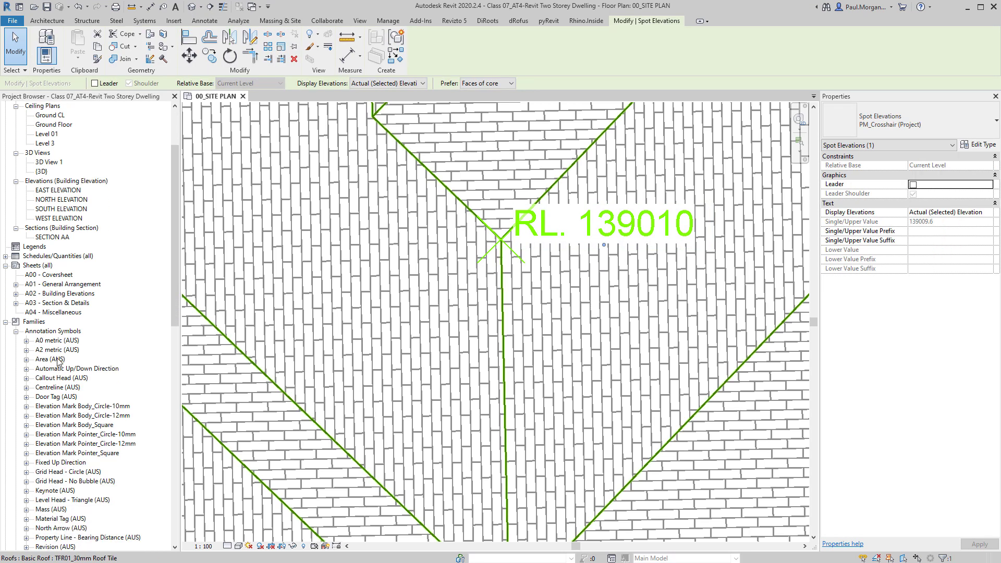
pyautogui.scroll(-5, 59, 361)
pyautogui.scroll(-3, 63, 445)
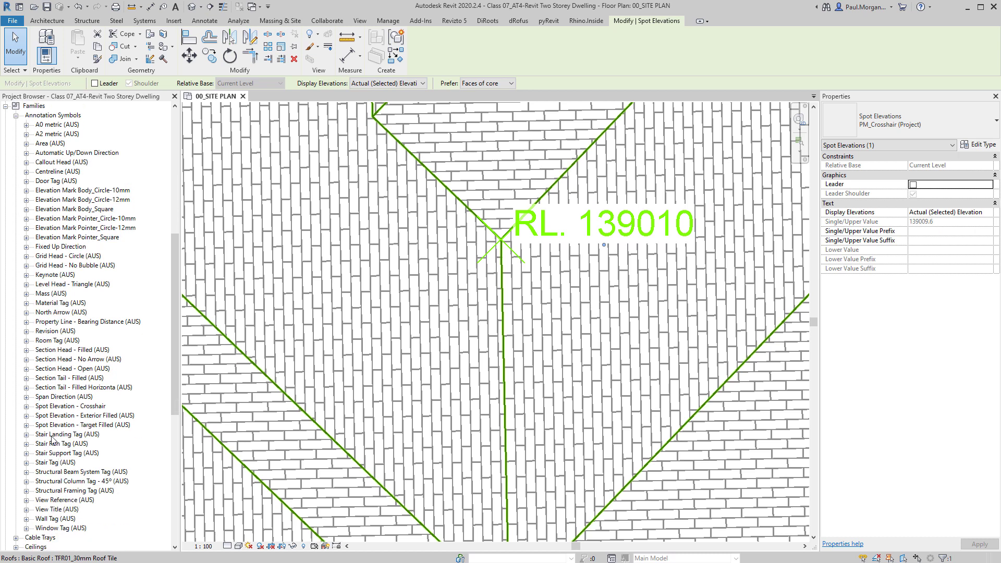
pyautogui.rightClick(58, 406)
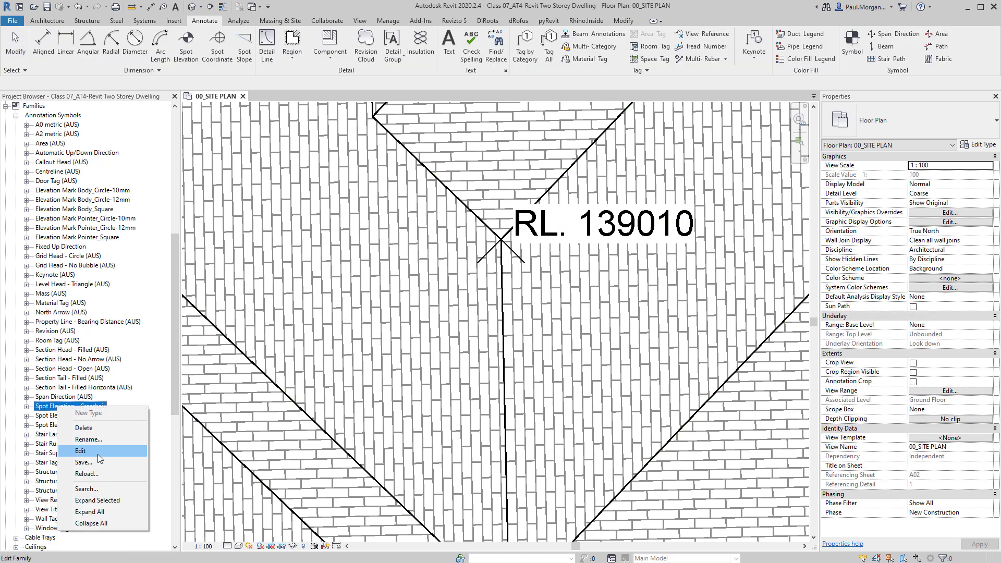
pyautogui.click(98, 455)
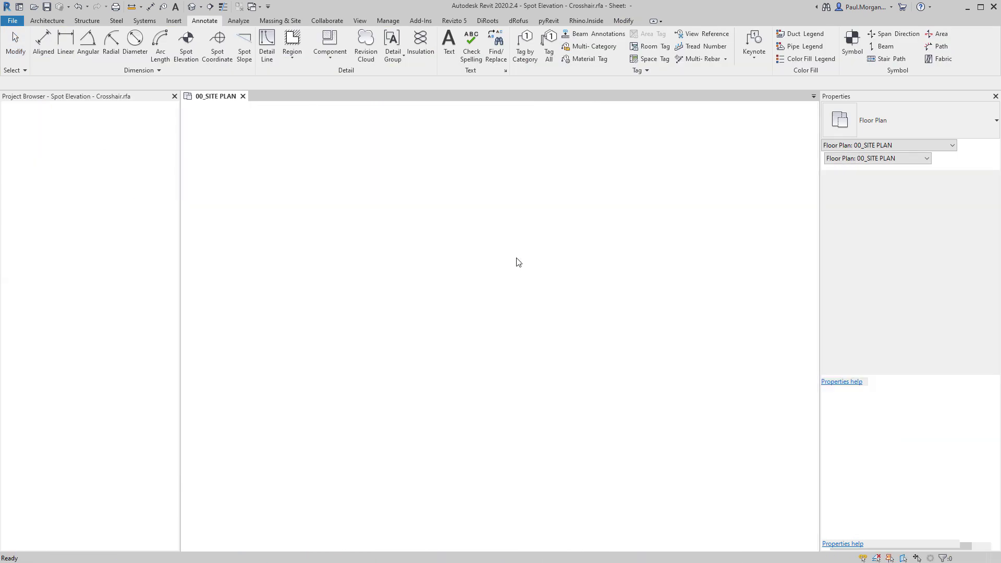
# Shorten the rising diagonal line to a single arm about 13/256" long, starting at the reference plane intersection
pyautogui.scroll(5, 616, 244)
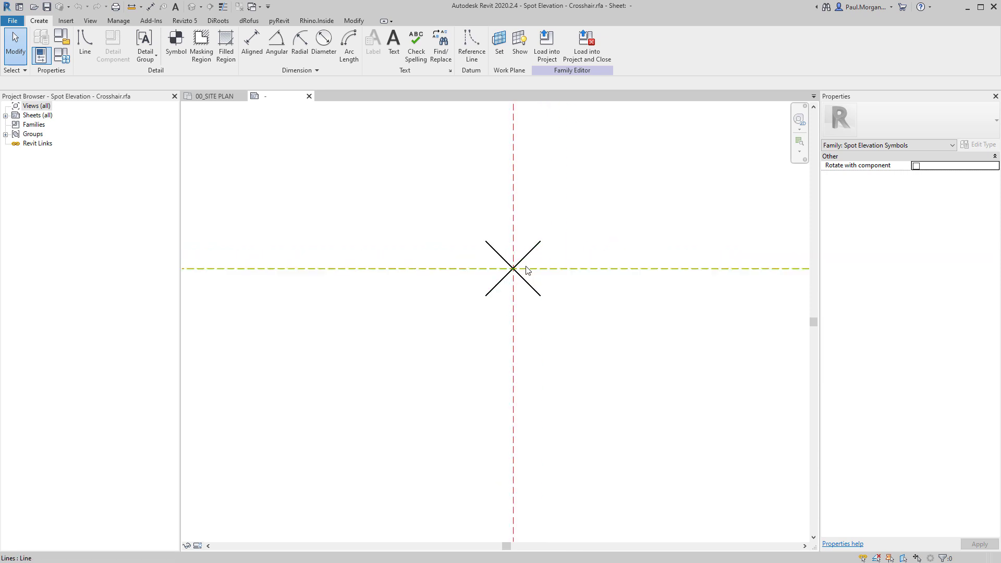
pyautogui.click(512, 255)
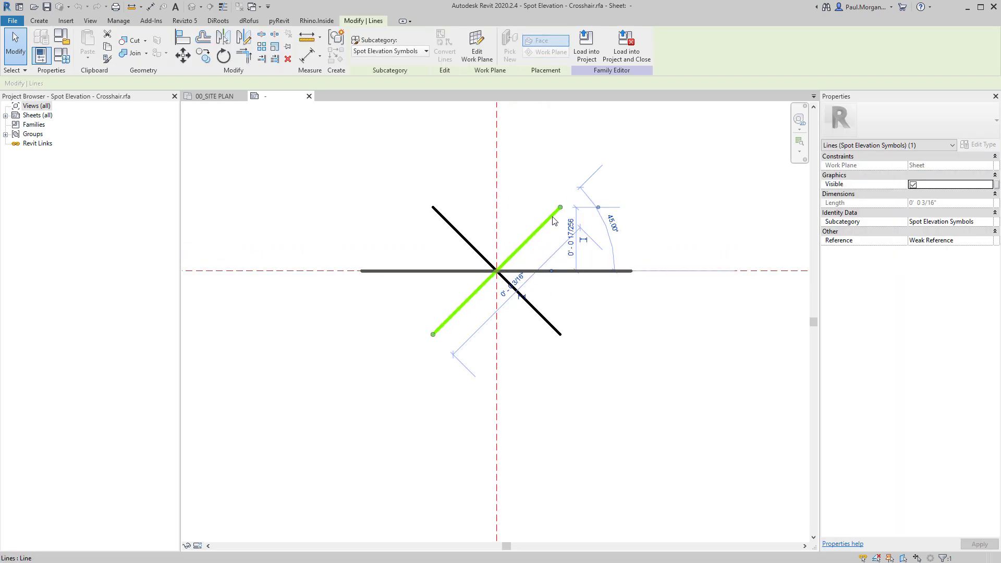
pyautogui.click(532, 212)
pyautogui.hotkey('ctrl', 'Left')
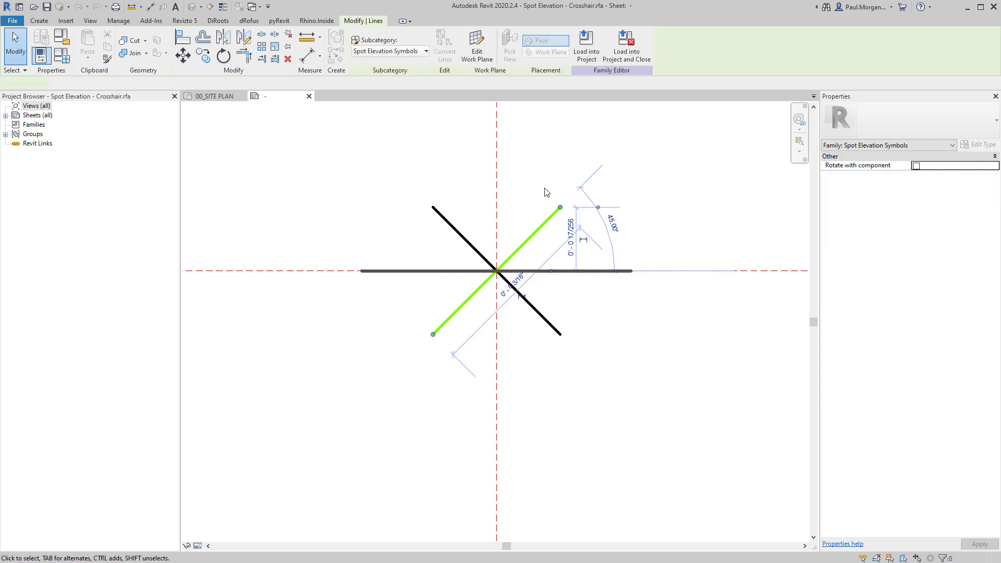
pyautogui.moveTo(561, 209); pyautogui.dragTo(532, 234)
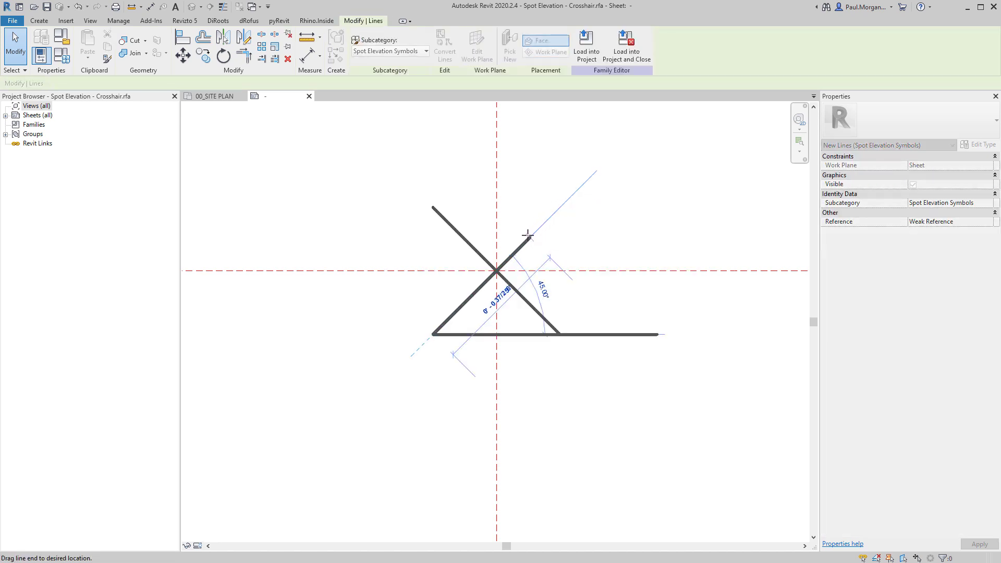
pyautogui.moveTo(434, 336); pyautogui.dragTo(514, 263)
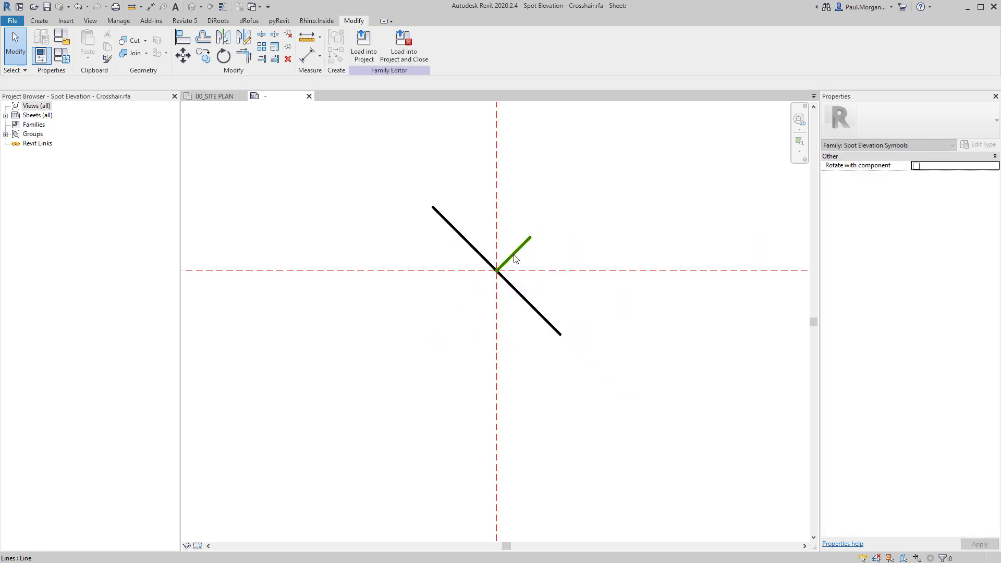
# Mirror a copy of the short diagonal arm about the horizontal reference axis
pyautogui.click(515, 257)
pyautogui.press('d')
pyautogui.press('m')
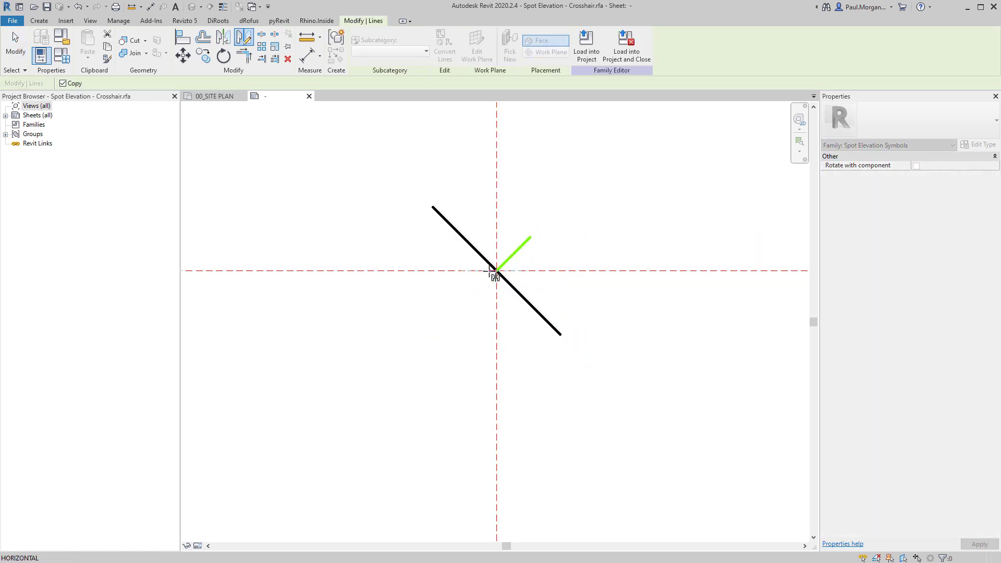
pyautogui.click(480, 272)
pyautogui.press('Escape')
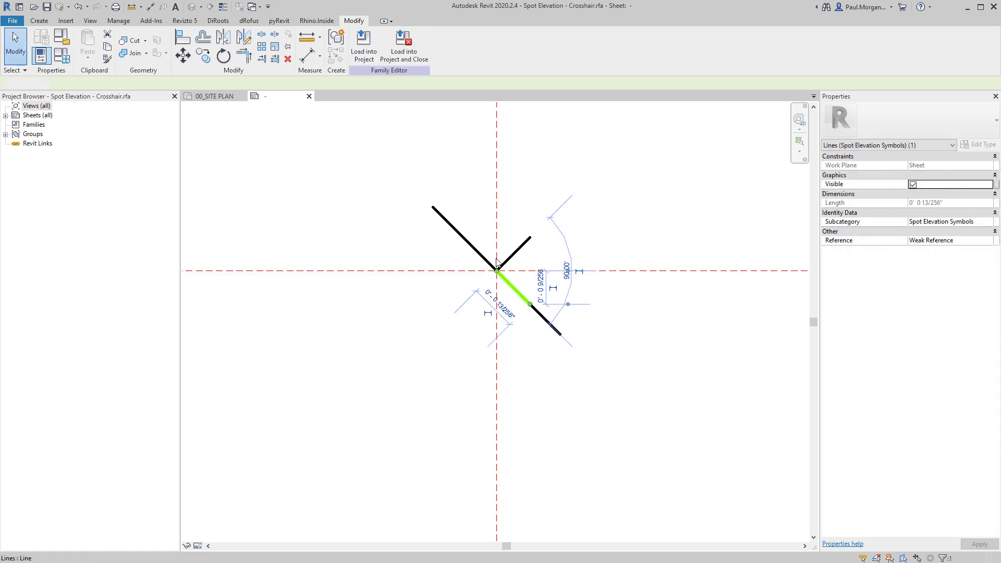
# Delete the original full-length diagonal line, keeping only the two short arms
pyautogui.click(482, 252)
pyautogui.press('Delete')
pyautogui.moveTo(469, 207); pyautogui.dragTo(558, 370)
pyautogui.press('Escape')
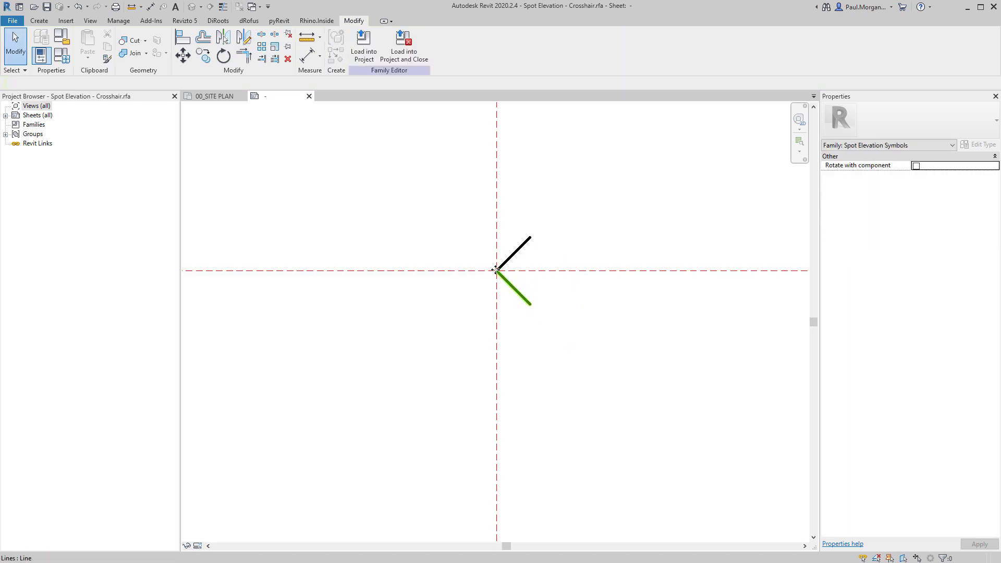
# Mirror copies of both short arms about the vertical reference plane to complete the smaller X symbol
pyautogui.moveTo(452, 214); pyautogui.dragTo(598, 376)
pyautogui.press('d')
pyautogui.press('m')
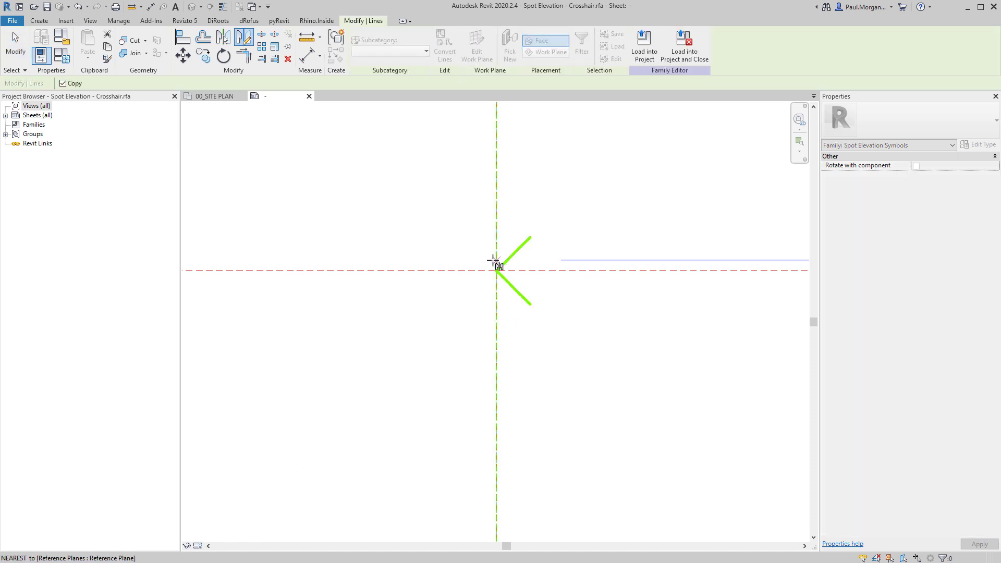
pyautogui.click(496, 270)
pyautogui.click(497, 249)
pyautogui.click(557, 210)
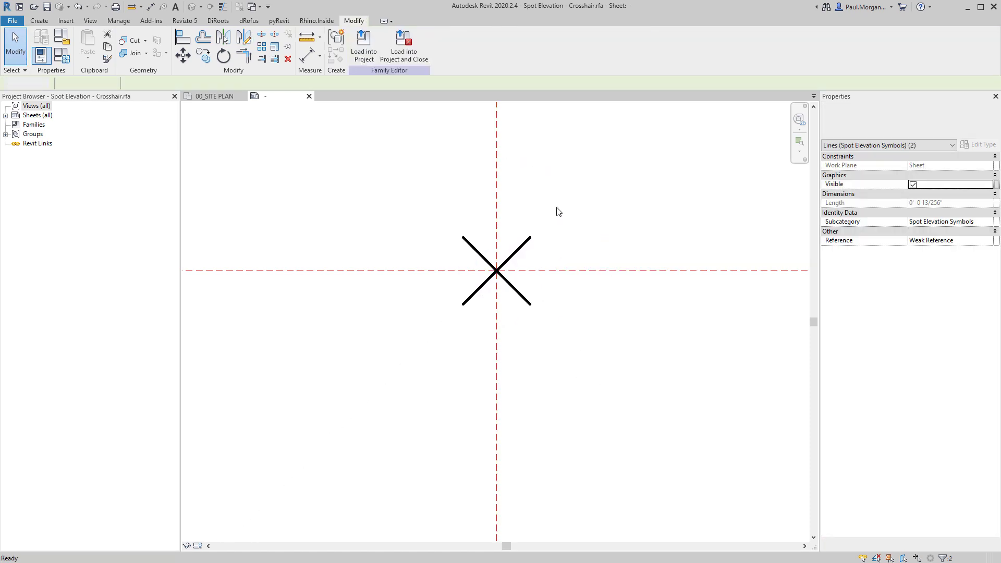
# Load the resized X symbol family into the project, discarding the file save and overwriting the existing version
pyautogui.click(430, 55)
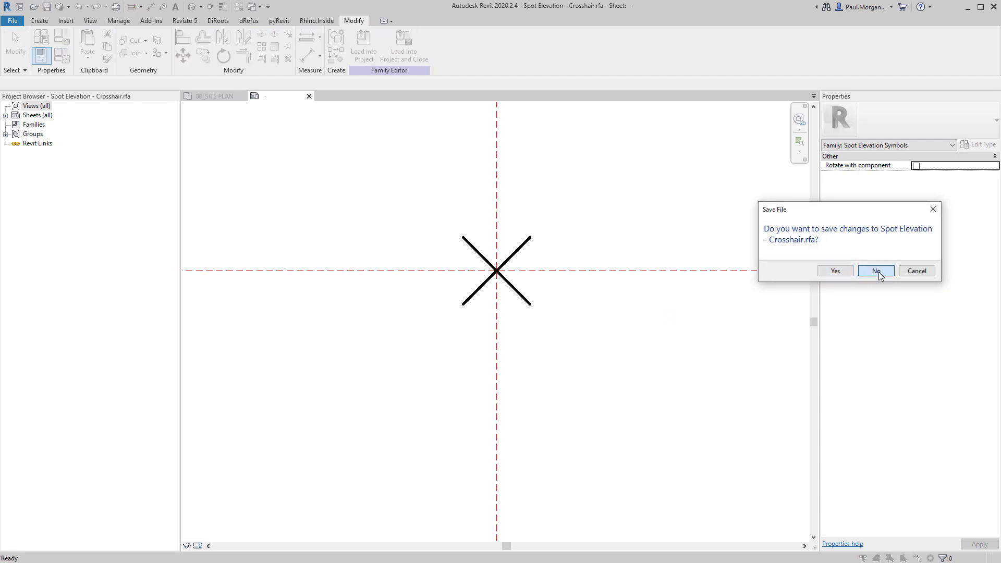
pyautogui.click(877, 272)
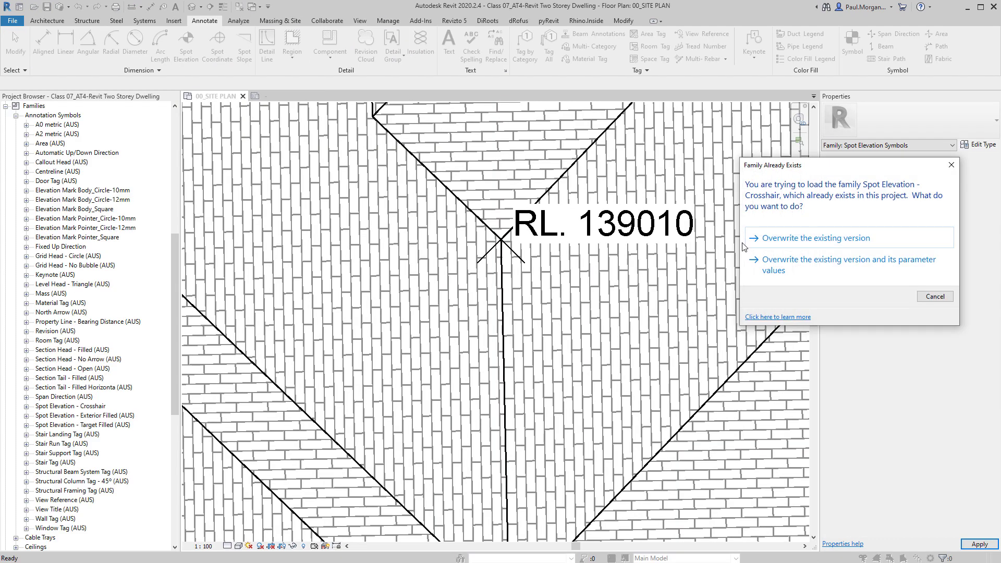
pyautogui.click(803, 241)
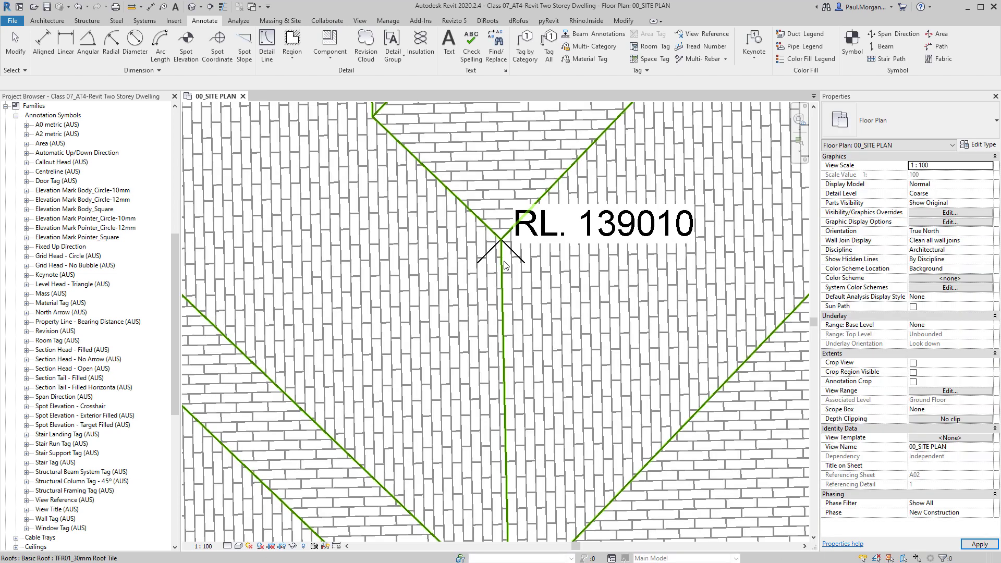
# Examine the ridge spot elevation's updated symbol on the roof up close and at the scale of the site plan
pyautogui.click(518, 256)
pyautogui.scroll(2, 518, 258)
pyautogui.press('Escape')
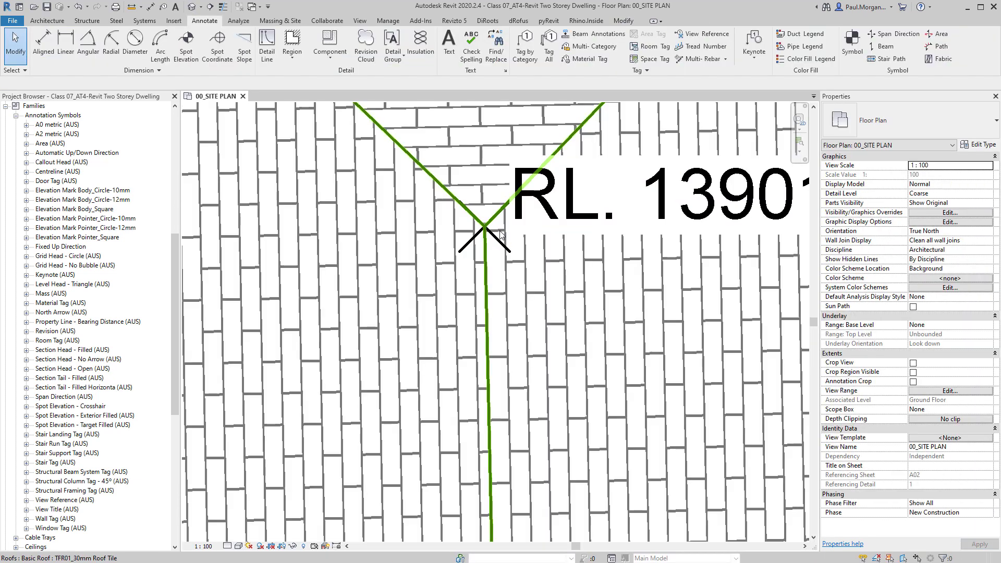
pyautogui.scroll(-2, 499, 235)
pyautogui.scroll(-4, 505, 251)
pyautogui.scroll(3, 514, 367)
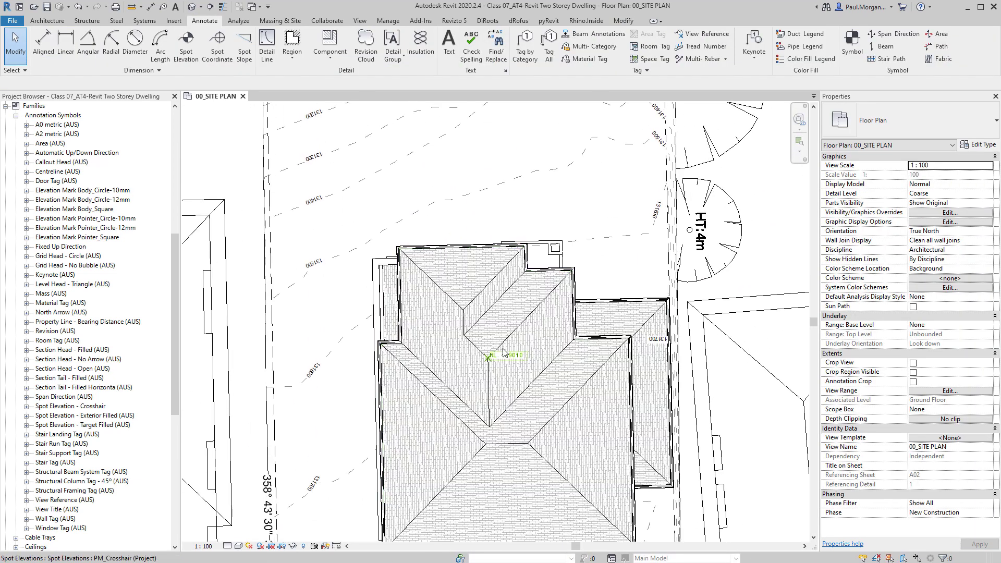
pyautogui.click(514, 366)
pyautogui.press('Escape')
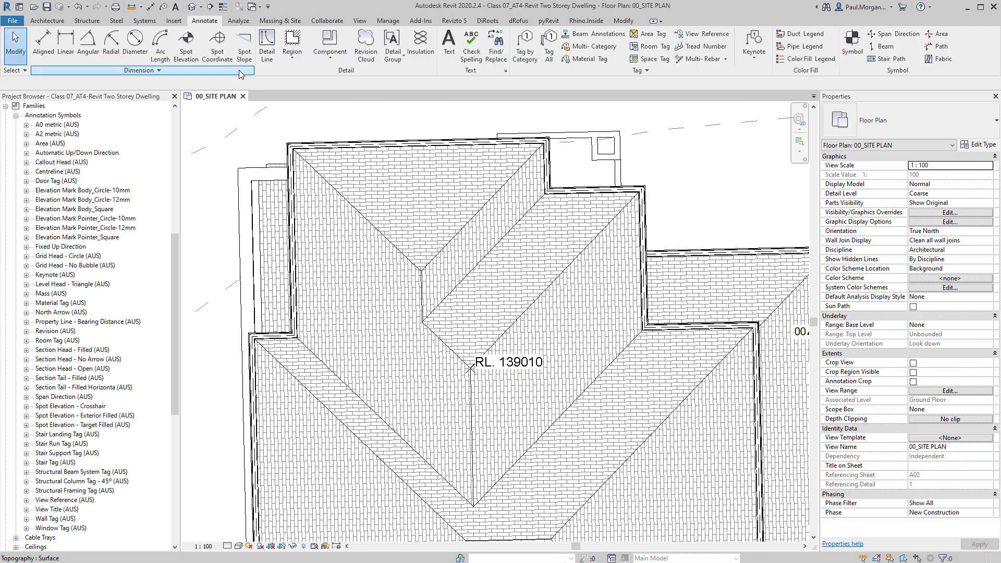
# Place a PM_Crosshair (Project) spot elevation with a leader on the outer corner of the lower side roof, near the boundary
pyautogui.click(186, 43)
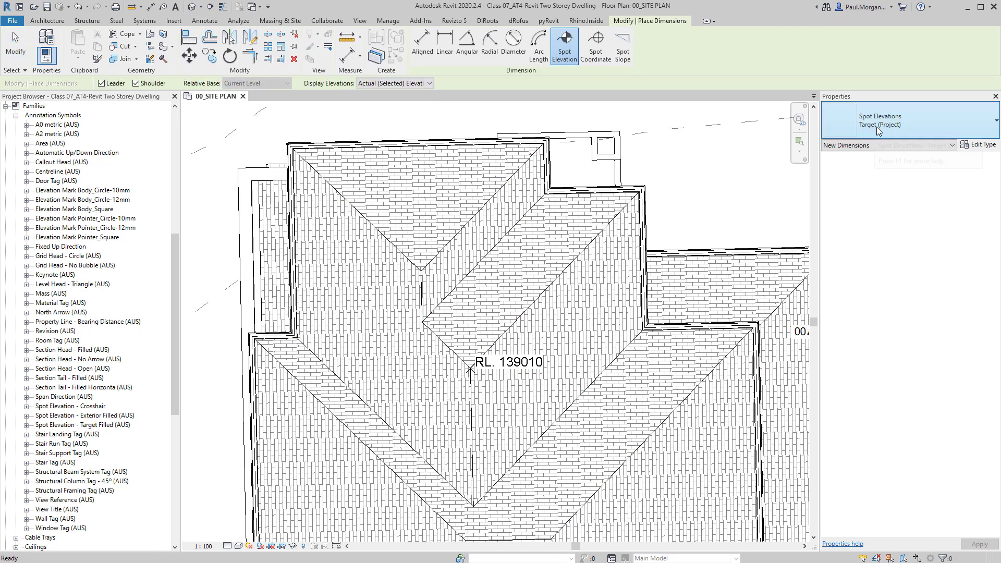
pyautogui.click(877, 127)
pyautogui.scroll(1, 876, 208)
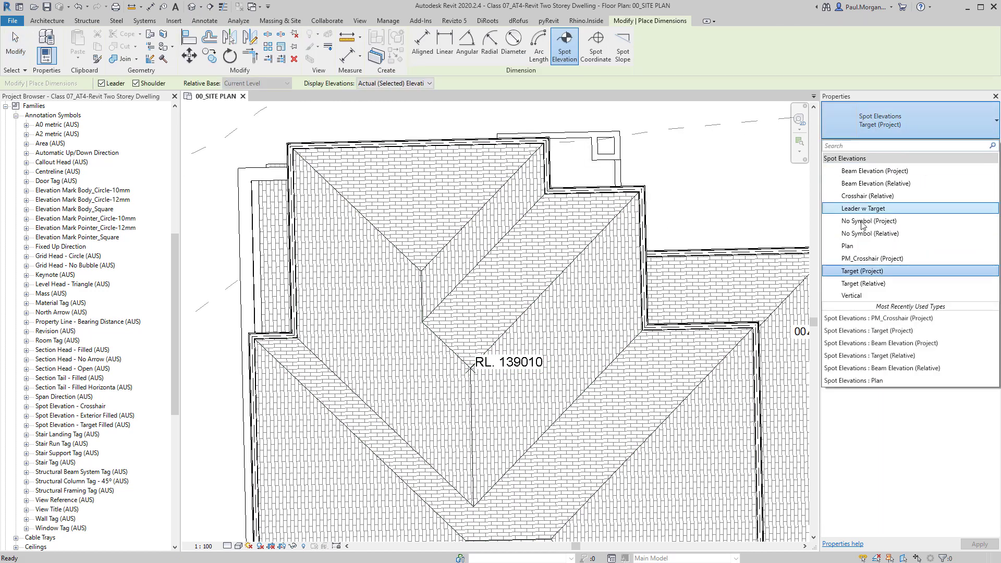
pyautogui.click(864, 263)
pyautogui.scroll(3, 617, 134)
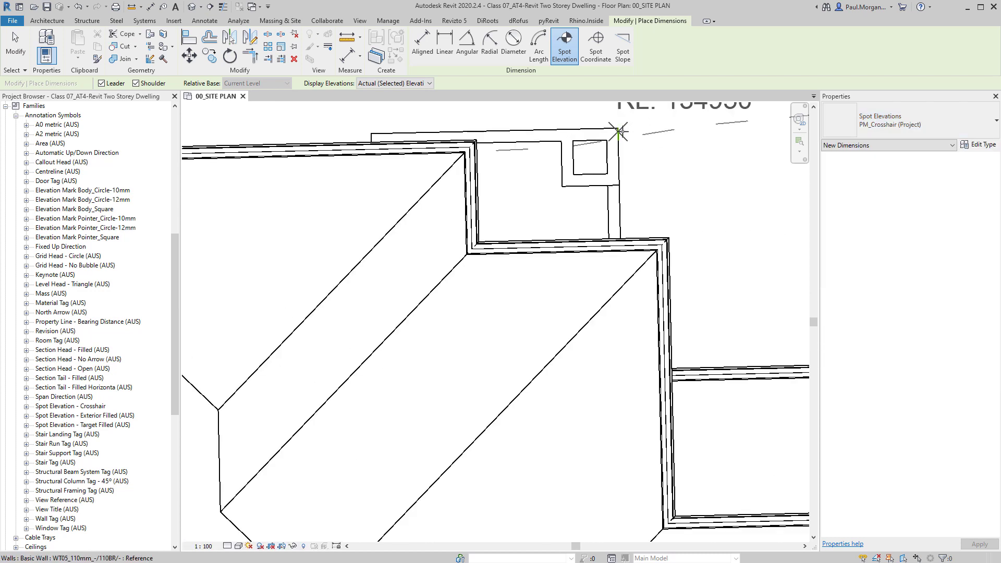
pyautogui.scroll(-6, 617, 128)
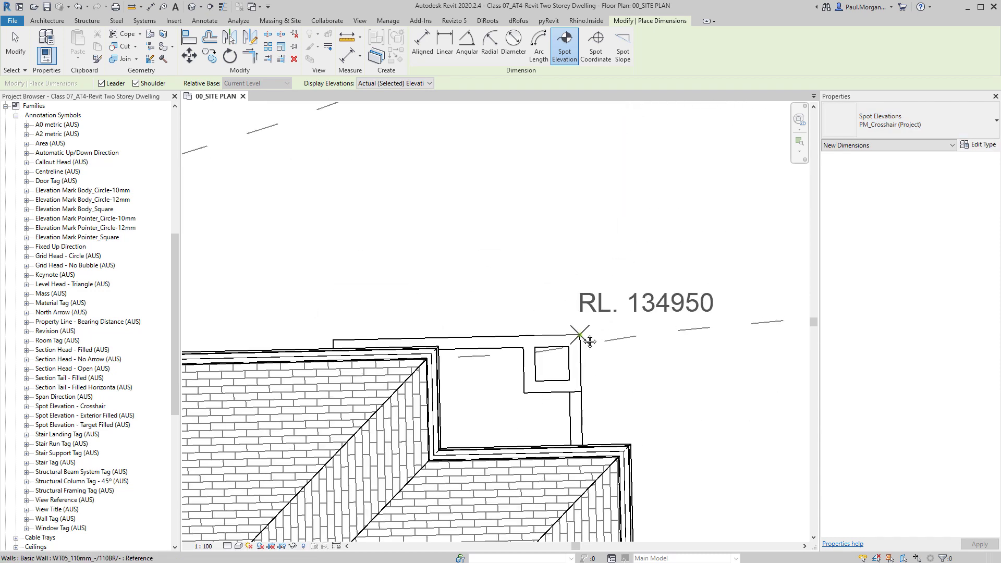
pyautogui.scroll(5, 615, 404)
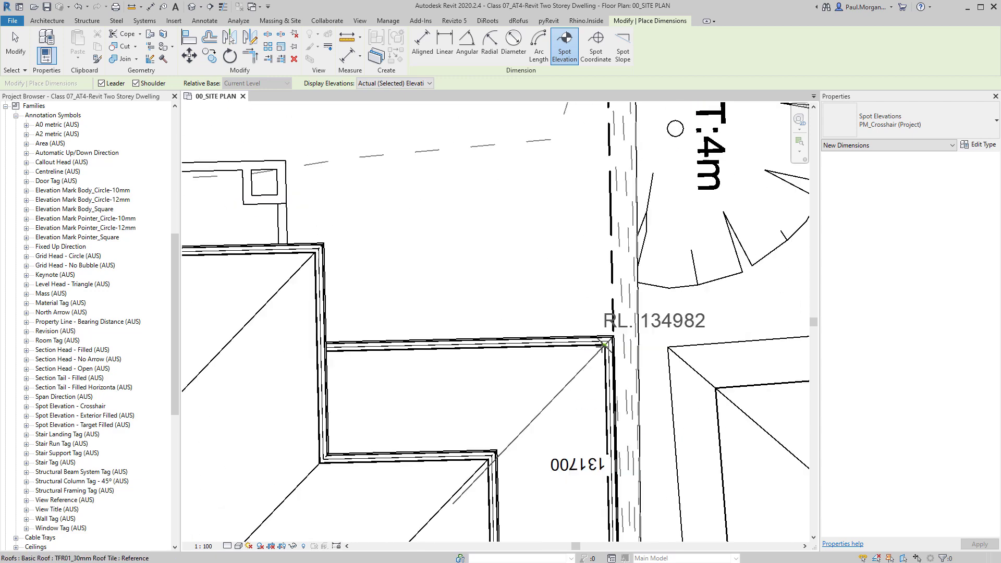
pyautogui.click(613, 338)
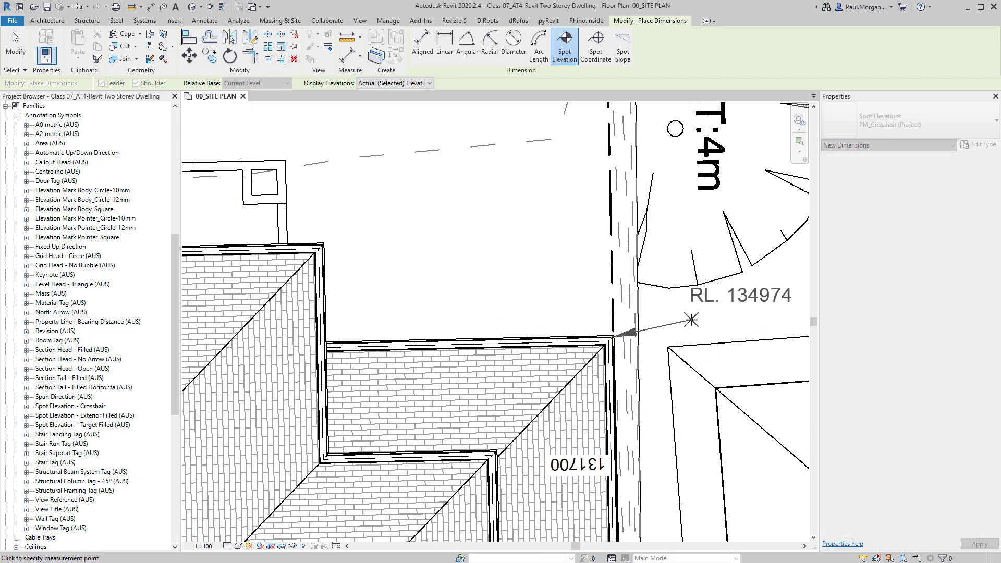
pyautogui.scroll(3, 625, 325)
pyautogui.click(551, 331)
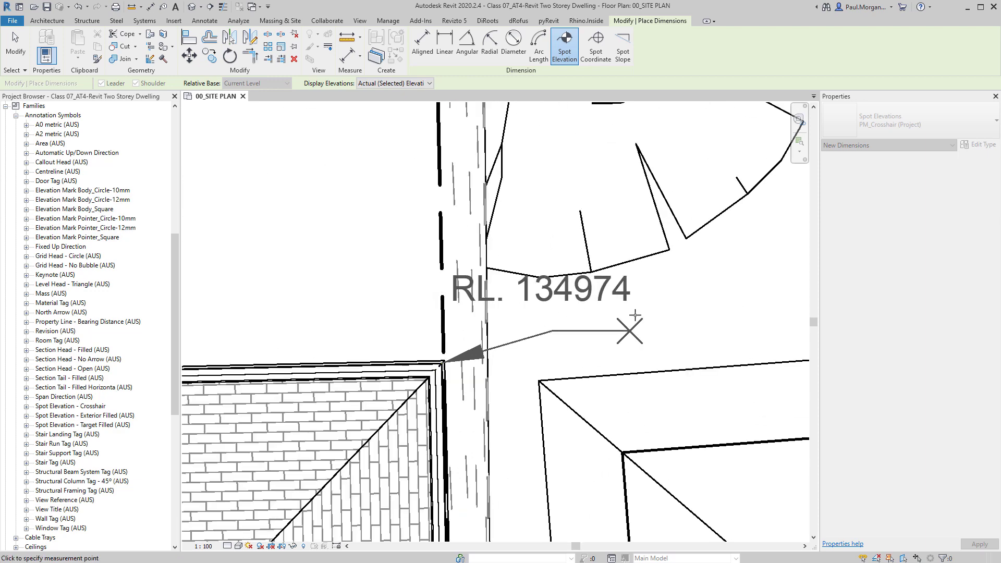
pyautogui.click(705, 331)
pyautogui.moveTo(650, 351); pyautogui.dragTo(666, 337, button='middle')
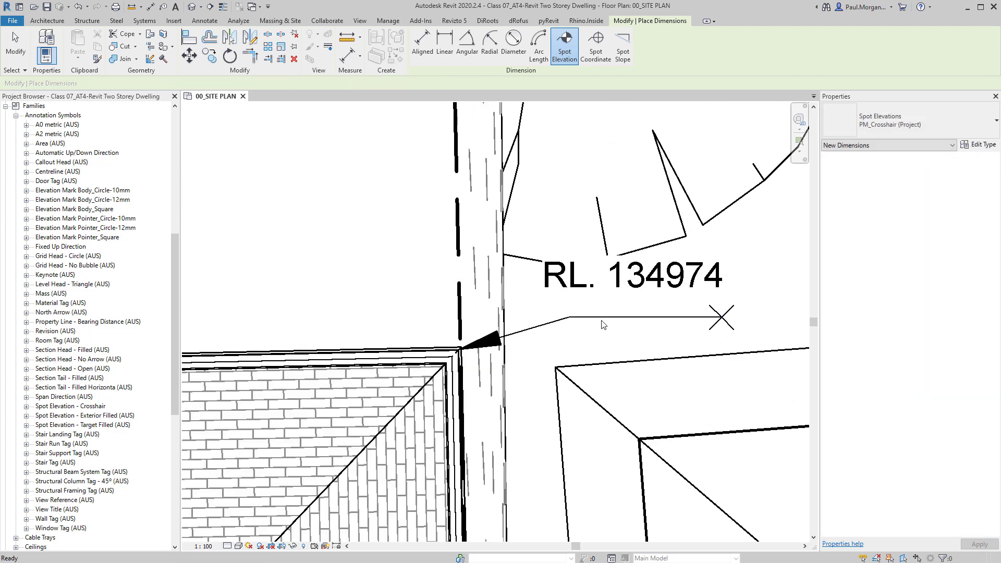
pyautogui.press('Escape')
pyautogui.press('Escape')
# Turn off the leader of the lower side roof's corner spot elevation
pyautogui.click(558, 324)
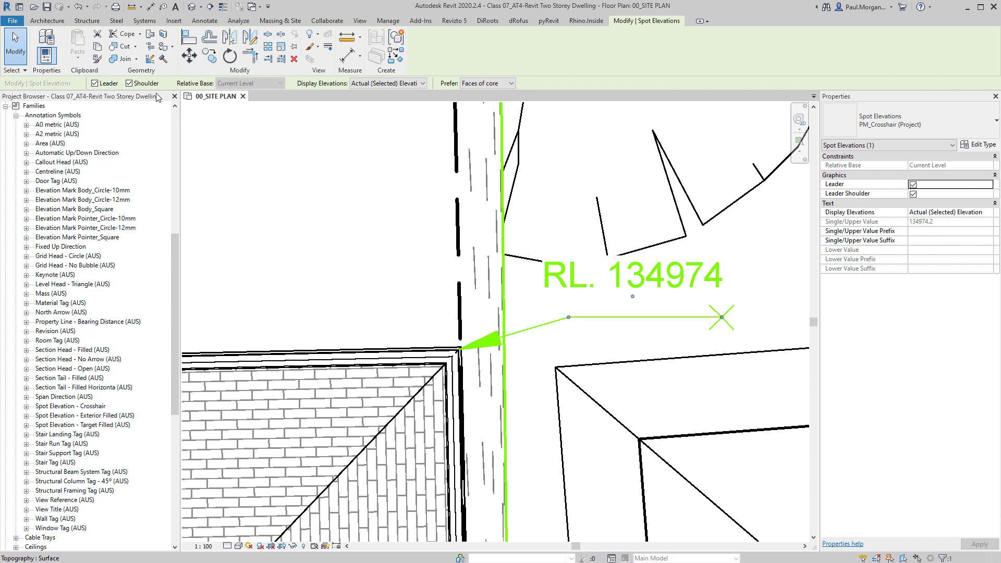
pyautogui.click(108, 86)
pyautogui.moveTo(340, 320); pyautogui.dragTo(473, 315, button='middle')
pyautogui.press('Escape')
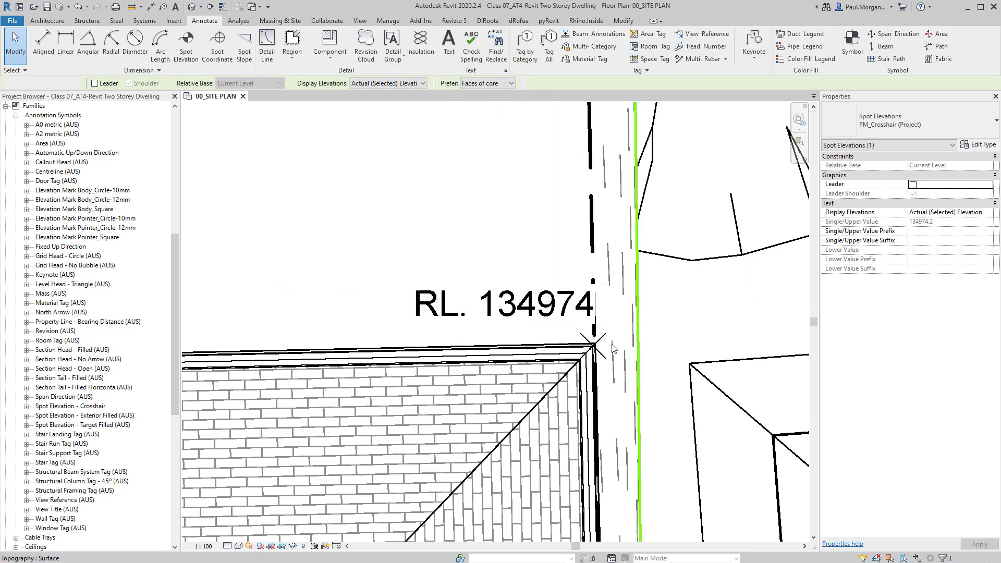
# Move the corner spot elevation's RL text to the outer side of its crosshair, clear of the lower roof
pyautogui.moveTo(670, 325); pyautogui.dragTo(650, 307, button='middle')
pyautogui.click(490, 308)
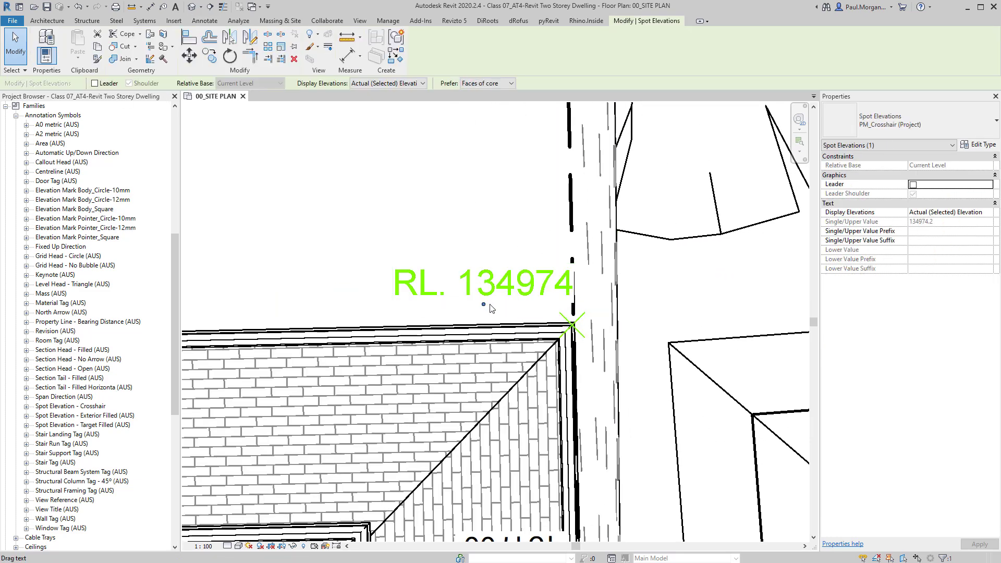
pyautogui.moveTo(483, 308)
pyautogui.mouseDown()
pyautogui.moveTo(601, 311)
pyautogui.moveTo(681, 351)
pyautogui.mouseUp()
pyautogui.press('Escape')
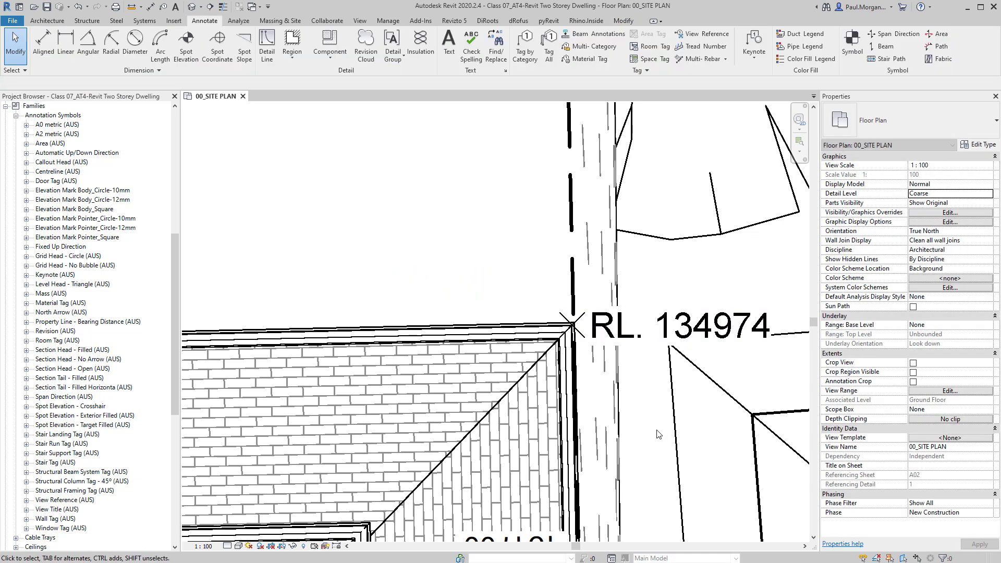
# Try to tag the main roof by category, agreeing to load a tag family for roofs
pyautogui.moveTo(641, 441); pyautogui.dragTo(649, 328, button='middle')
pyautogui.scroll(-5, 650, 328)
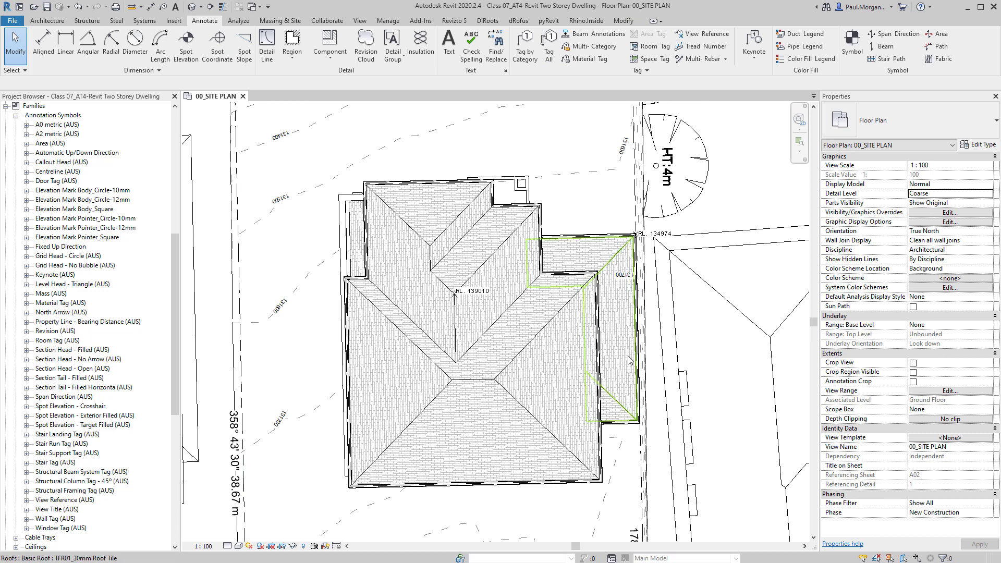
pyautogui.moveTo(528, 385); pyautogui.dragTo(531, 368, button='middle')
pyautogui.moveTo(461, 375); pyautogui.dragTo(539, 351, button='middle')
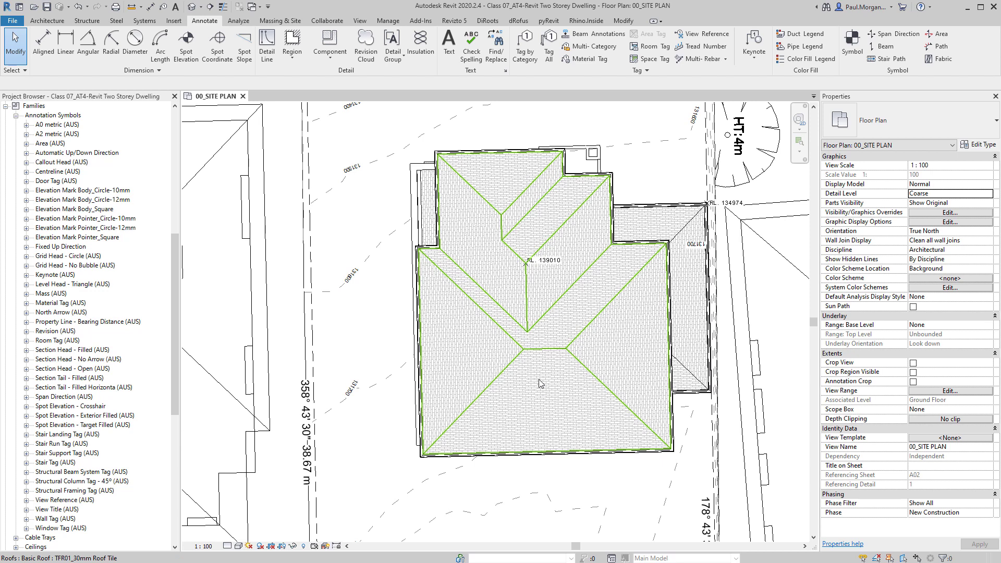
pyautogui.press('t')
pyautogui.press('g')
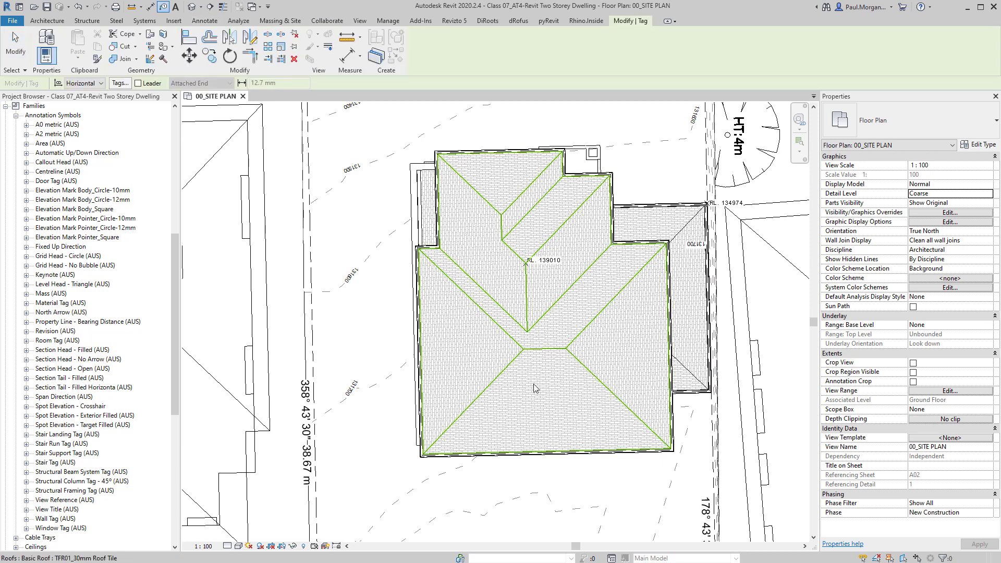
pyautogui.click(536, 417)
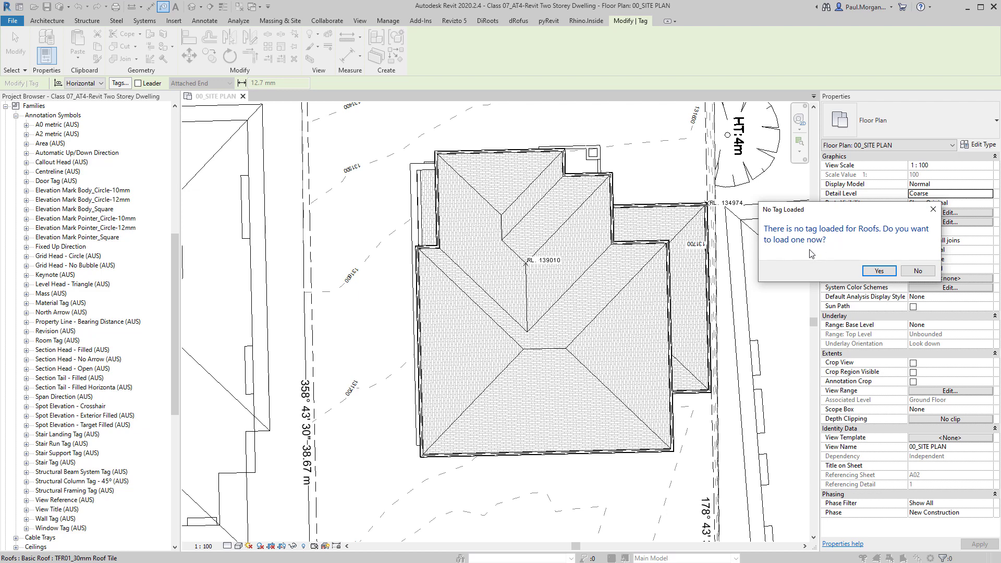
pyautogui.click(869, 273)
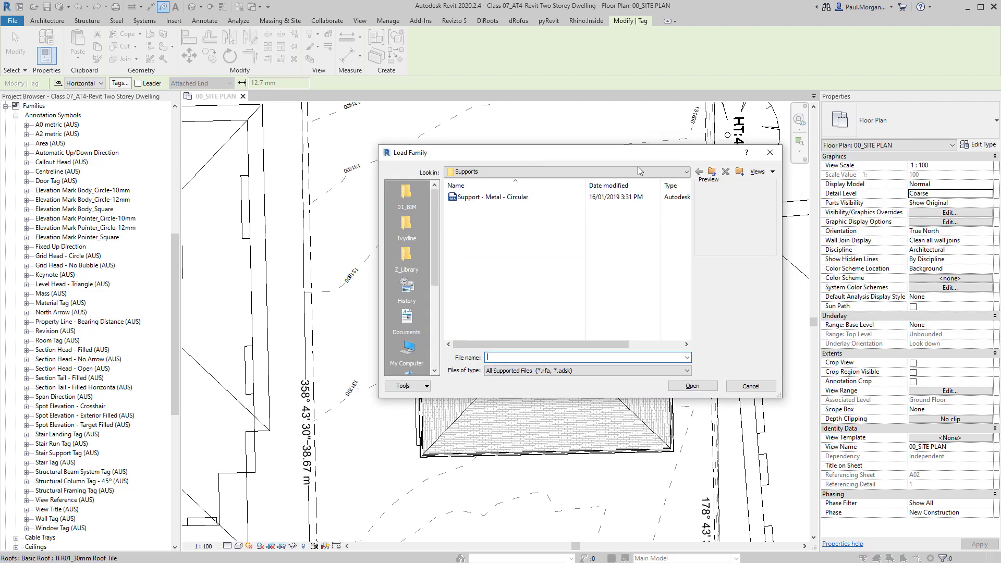
# Search the Architectural tags in the Australia library's Annotations folder for a roof tag family
pyautogui.click(711, 170)
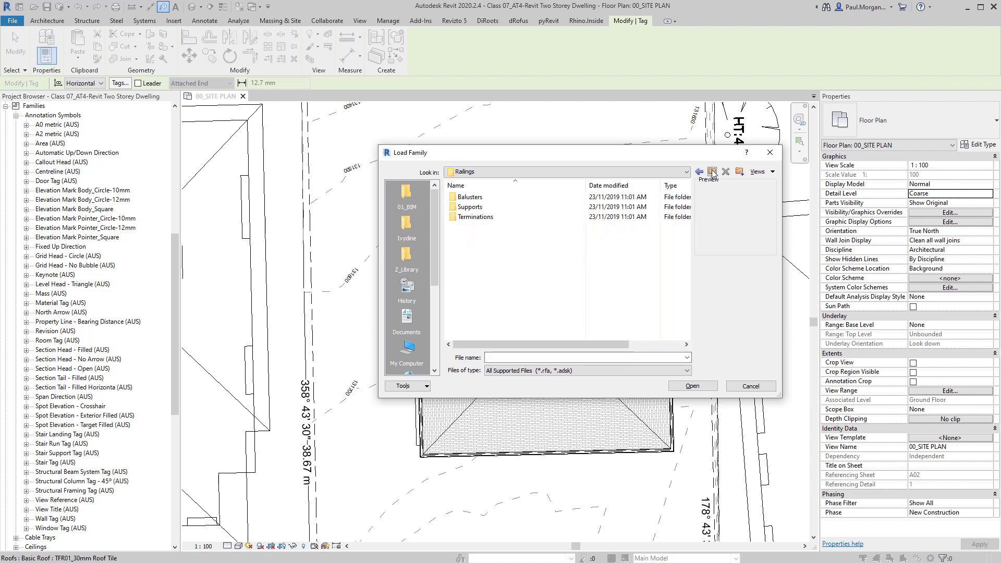
pyautogui.click(712, 172)
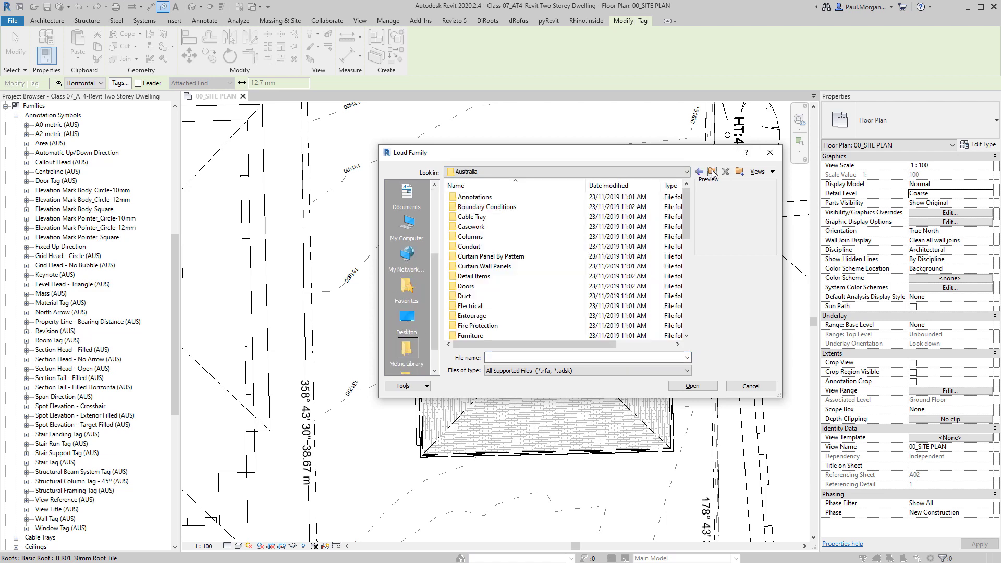
pyautogui.doubleClick(486, 198)
pyautogui.doubleClick(482, 207)
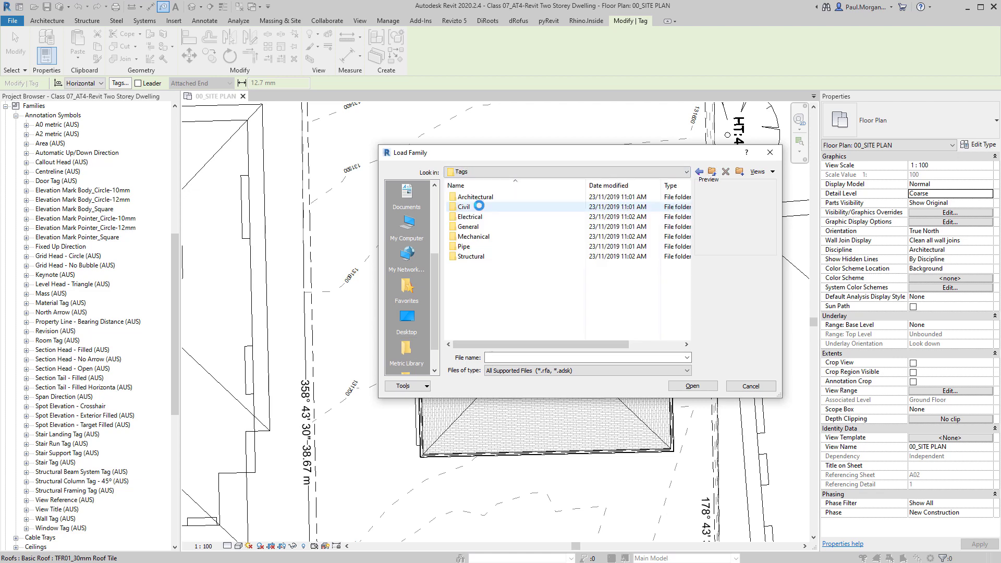
pyautogui.doubleClick(493, 199)
pyautogui.scroll(-6, 496, 271)
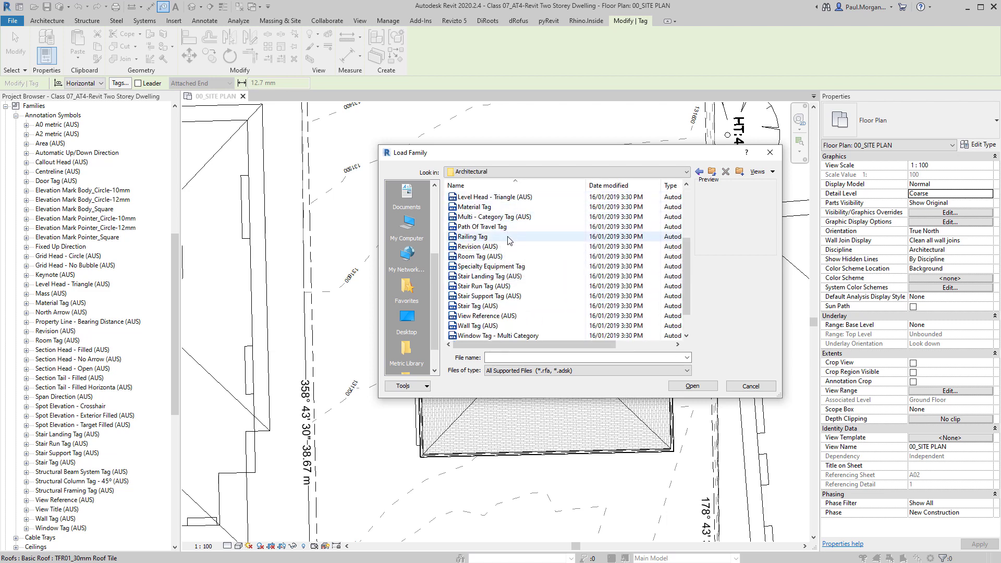
pyautogui.scroll(1, 503, 253)
# Look for a roof tag among the Structural tags, then return to the Architectural tags and preview Wall Tag (AUS)
pyautogui.press('BackSpace')
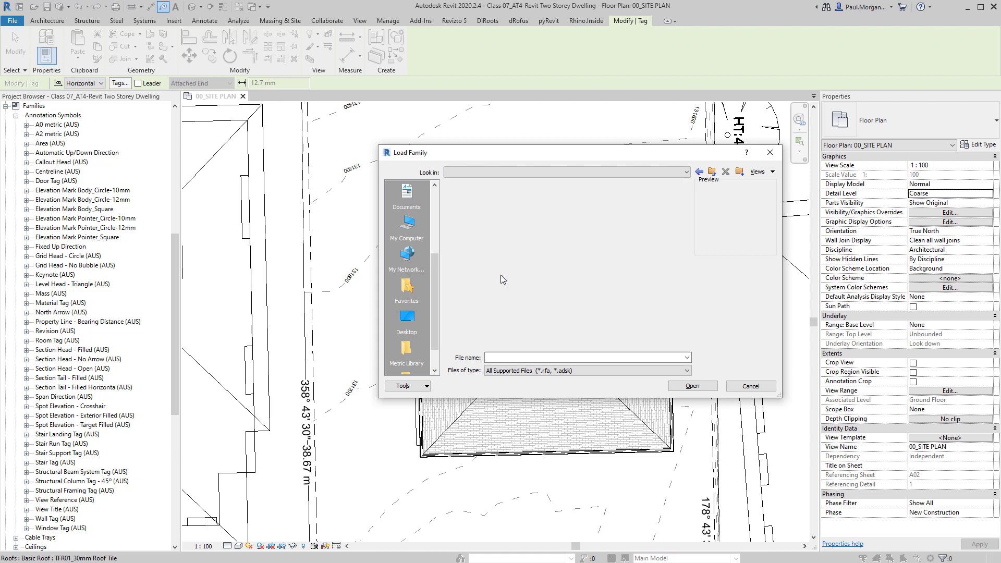
pyautogui.doubleClick(494, 256)
pyautogui.scroll(-3, 501, 226)
pyautogui.scroll(-10, 500, 226)
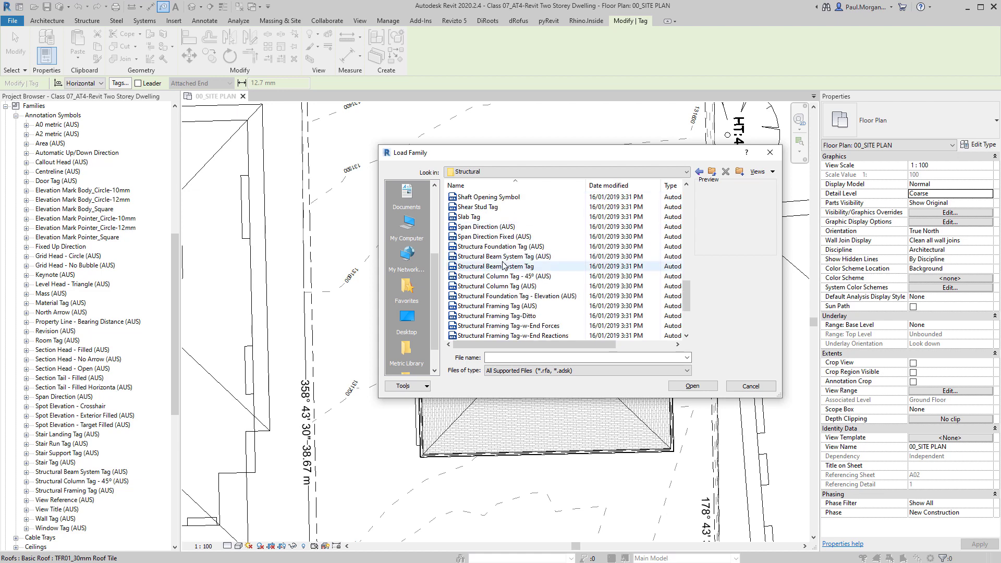
pyautogui.click(500, 295)
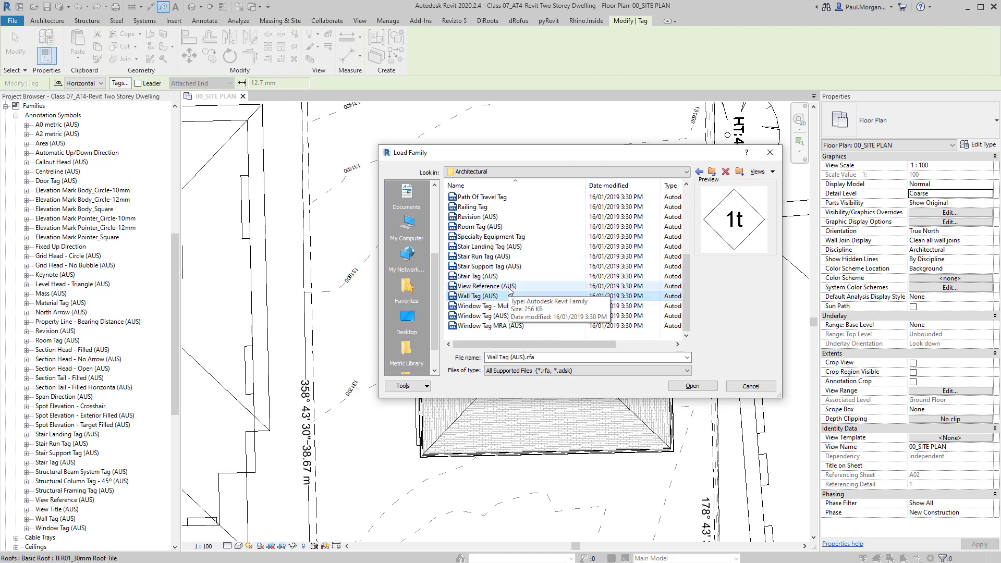
# Try to load the Floor Tag family as the roof's tag, then leave the tagging command
pyautogui.scroll(4, 510, 288)
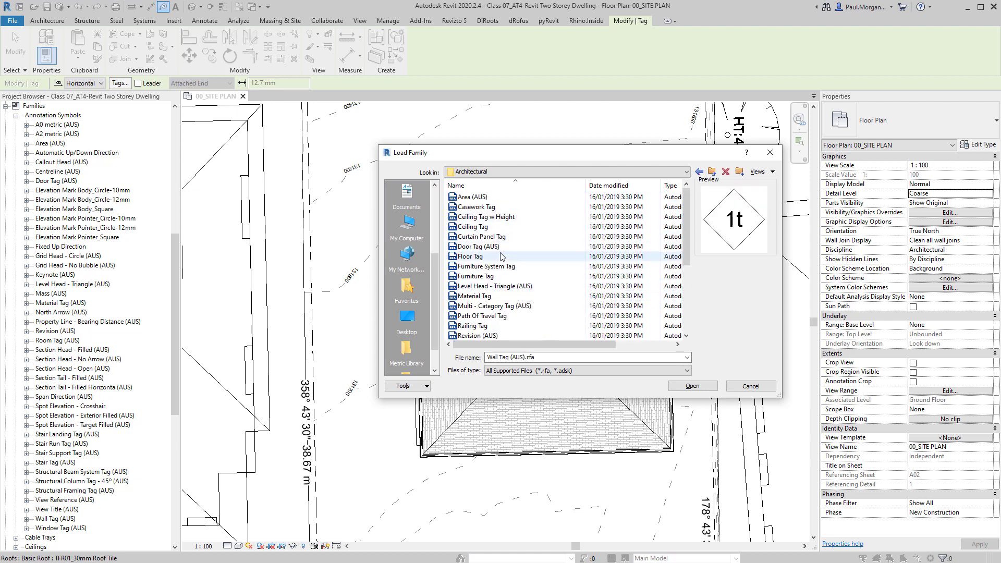
pyautogui.click(528, 260)
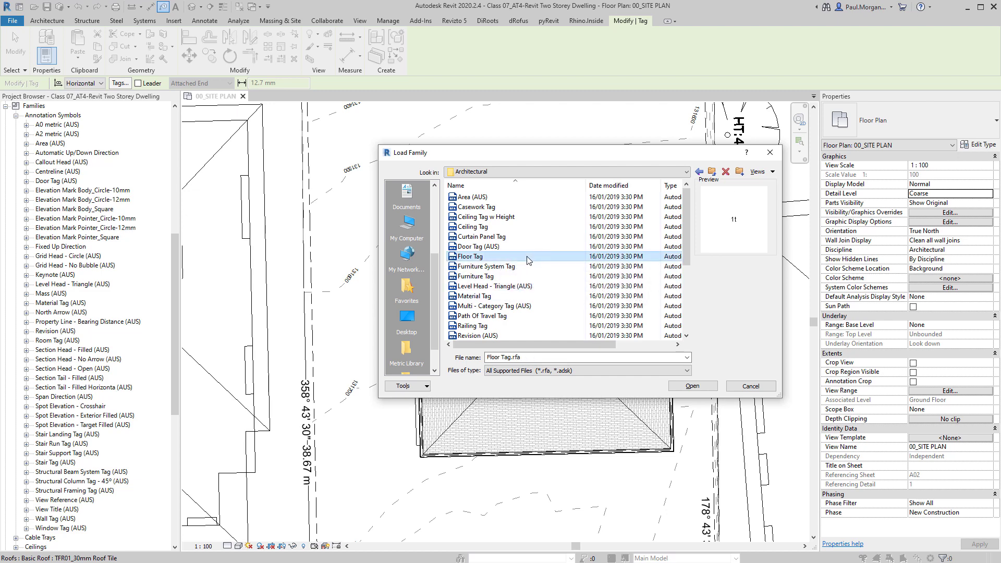
pyautogui.click(690, 388)
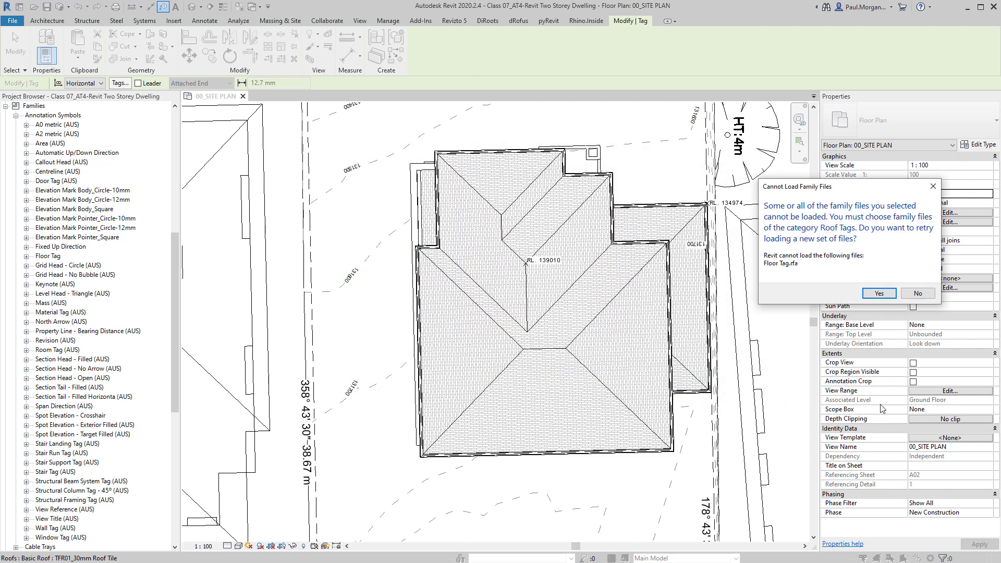
pyautogui.click(885, 290)
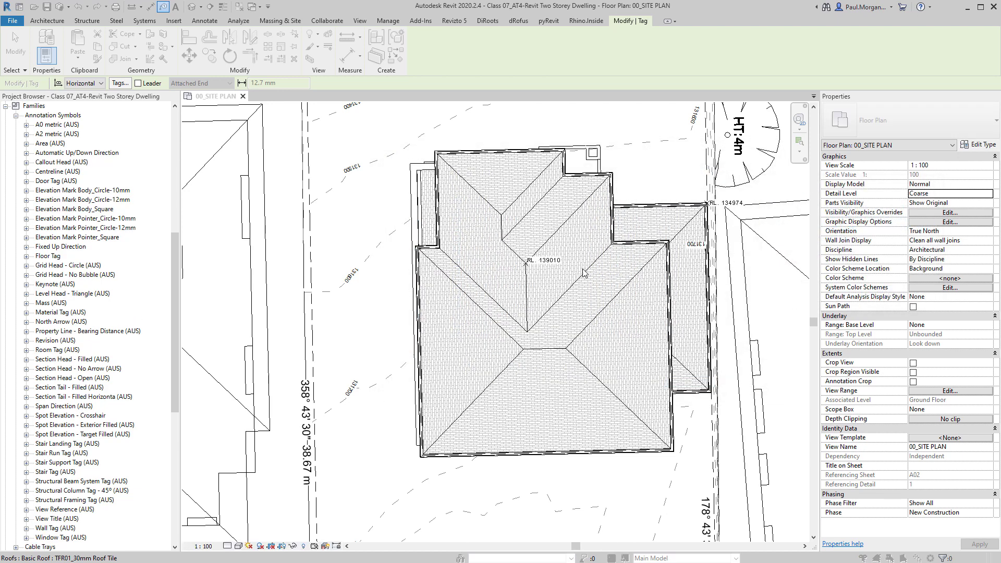
pyautogui.press('Escape')
pyautogui.moveTo(480, 228); pyautogui.dragTo(499, 232, button='middle')
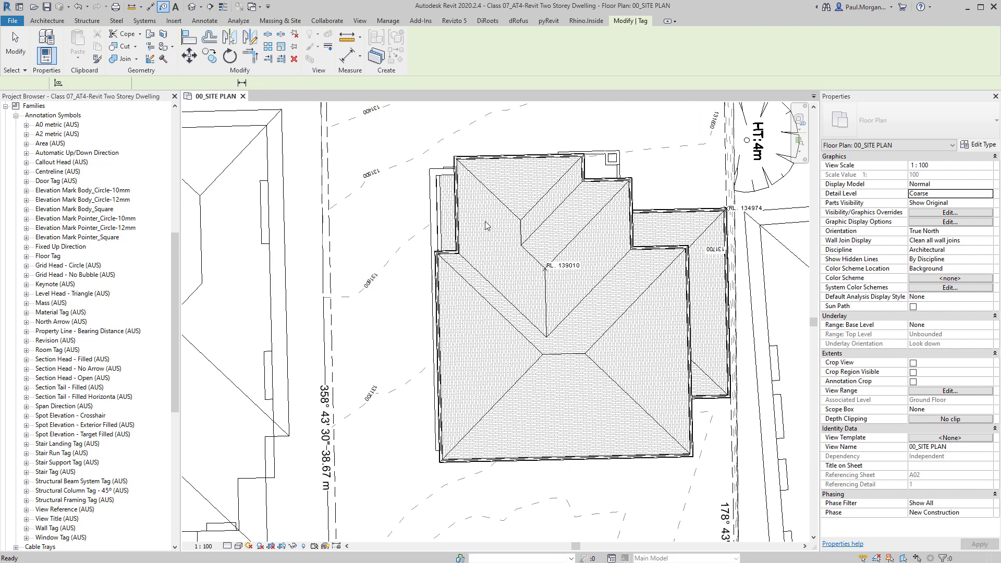
pyautogui.press('Escape')
# Start a new family and look through the Annotations template folder for a suitable roof tag template
pyautogui.click(396, 140)
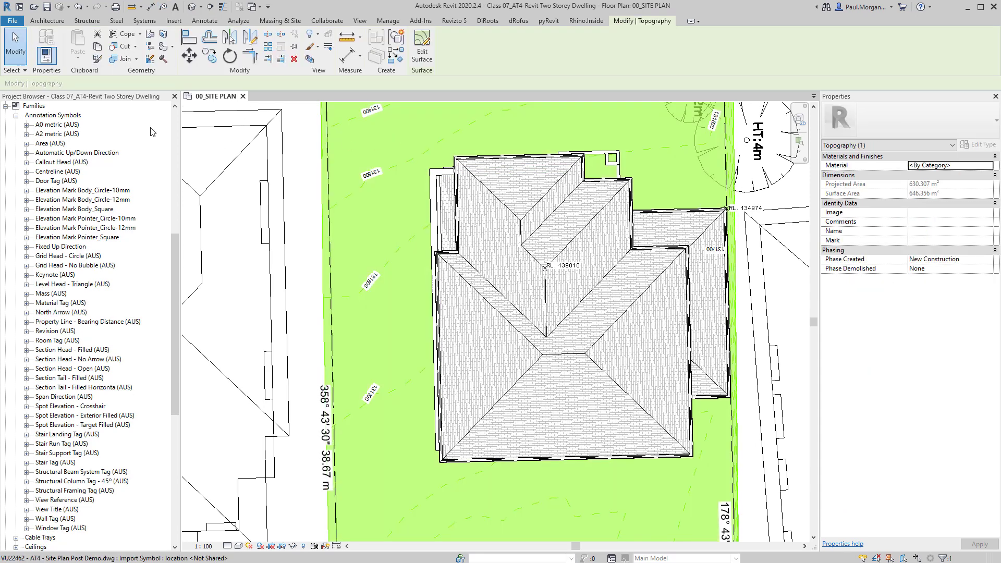
pyautogui.click(14, 38)
pyautogui.click(12, 22)
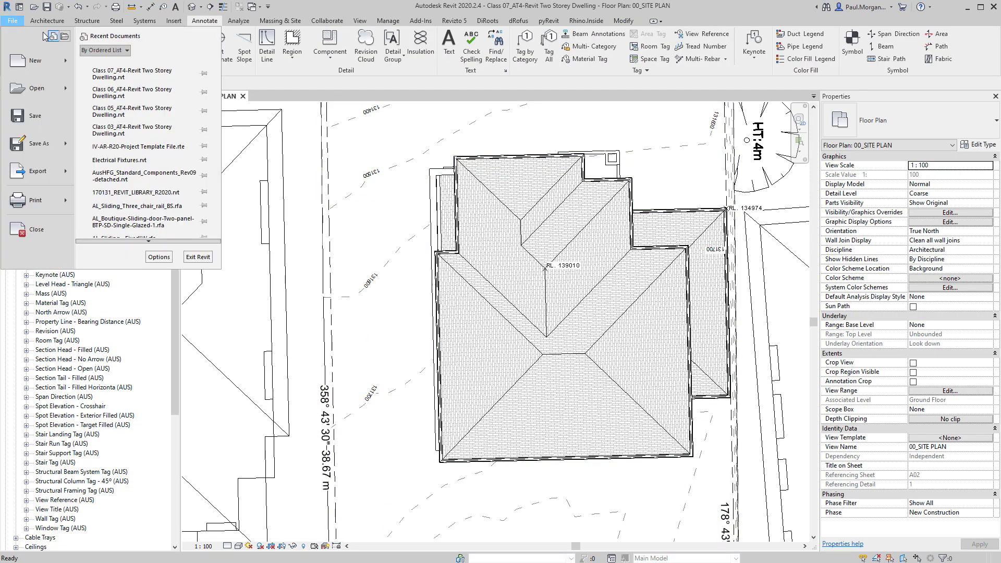
pyautogui.moveTo(65, 65)
pyautogui.click(102, 95)
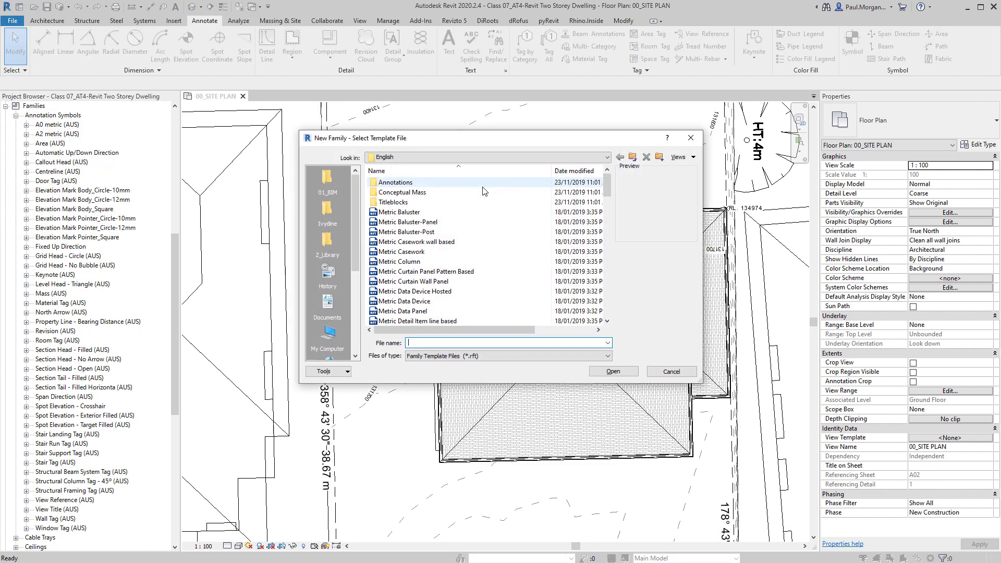
pyautogui.doubleClick(398, 183)
pyautogui.scroll(-2, 407, 197)
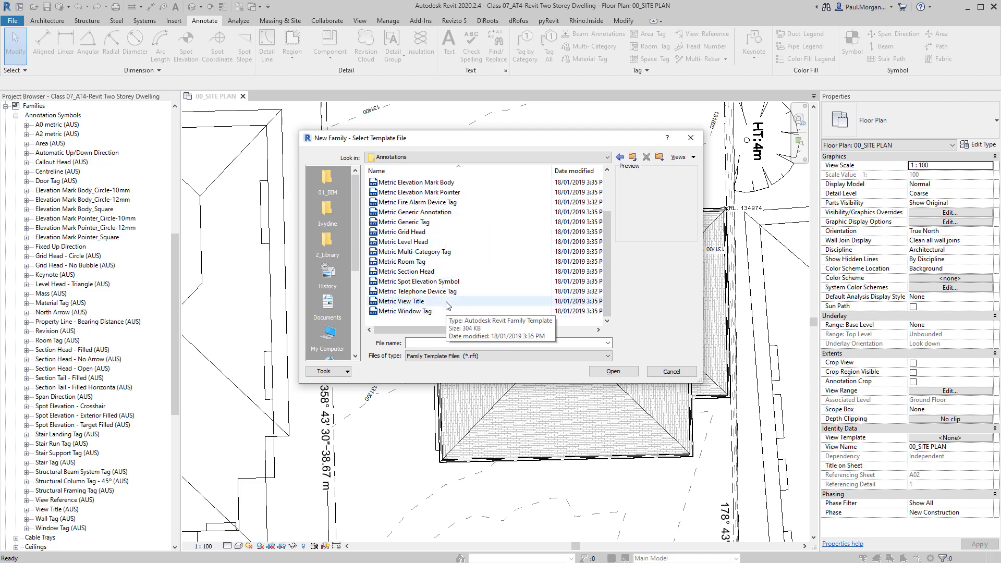
pyautogui.scroll(2, 430, 302)
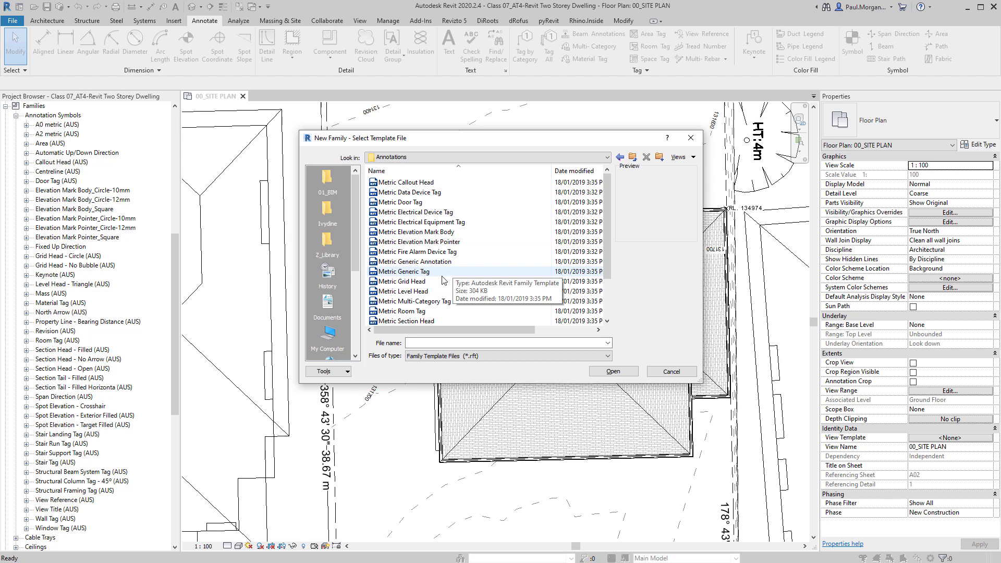
pyautogui.scroll(-2, 440, 272)
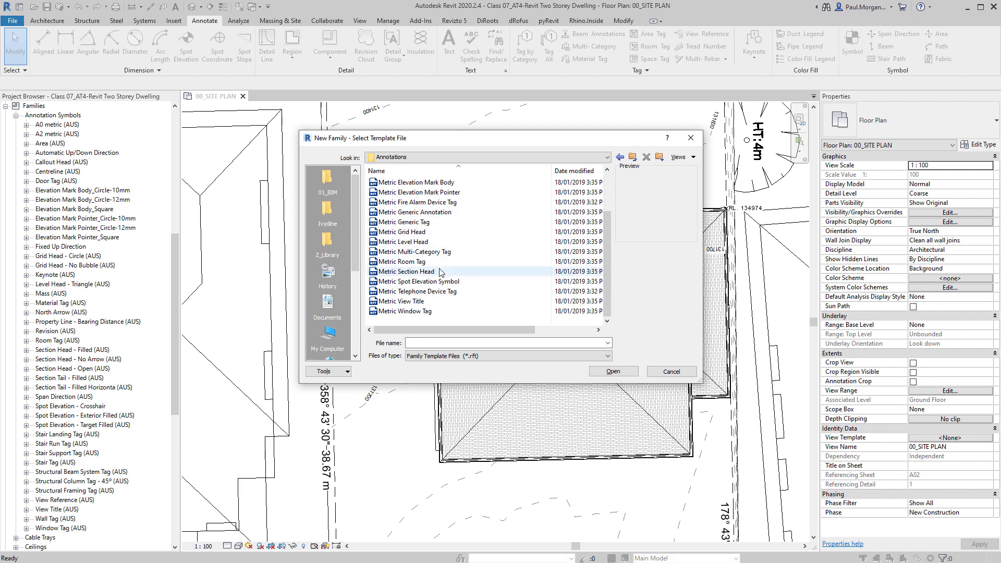
# Look for a roof tag template in the parent English folder, then return to the Annotations templates
pyautogui.click(634, 156)
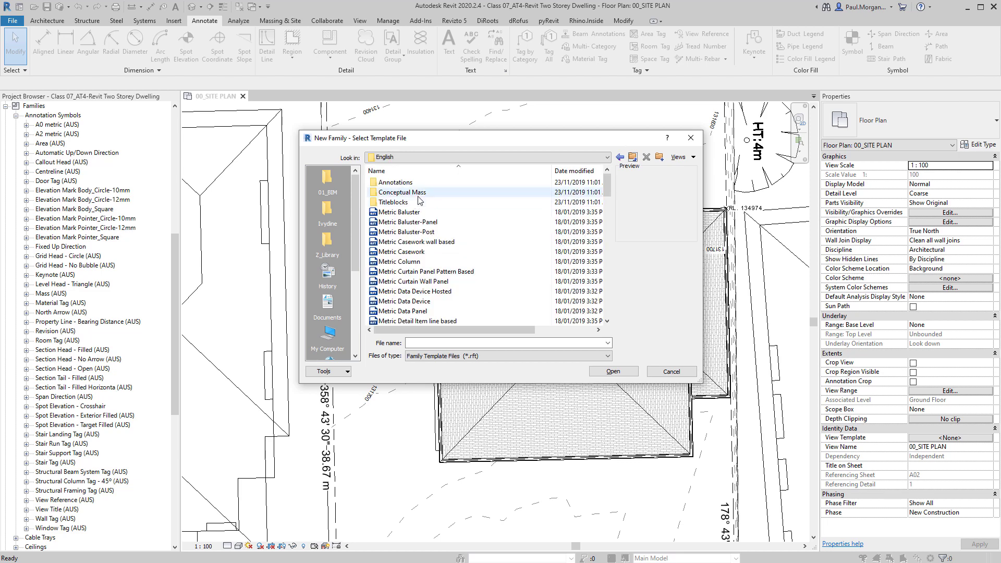
pyautogui.scroll(-6, 456, 308)
pyautogui.scroll(-11, 455, 305)
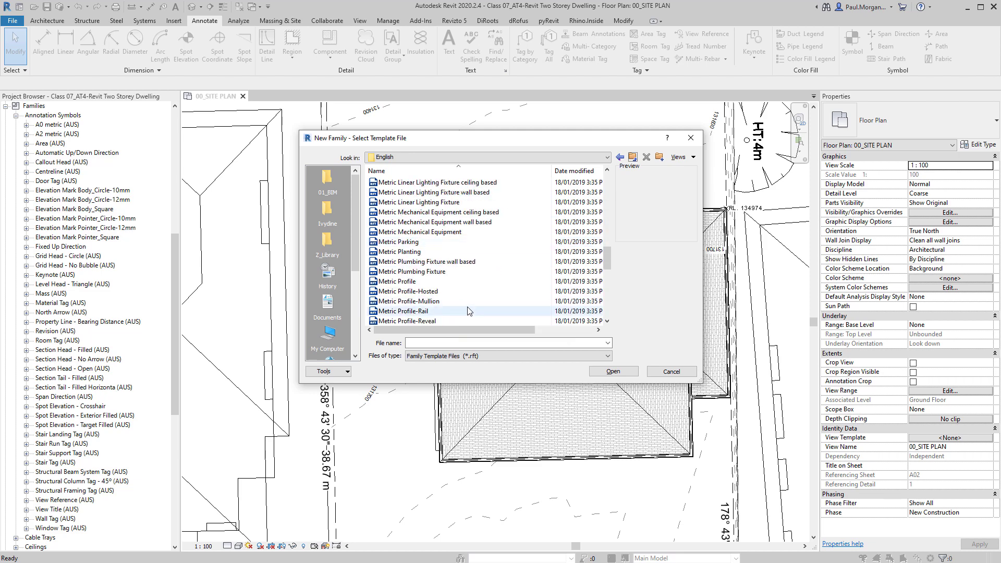
pyautogui.scroll(16, 468, 309)
pyautogui.doubleClick(453, 183)
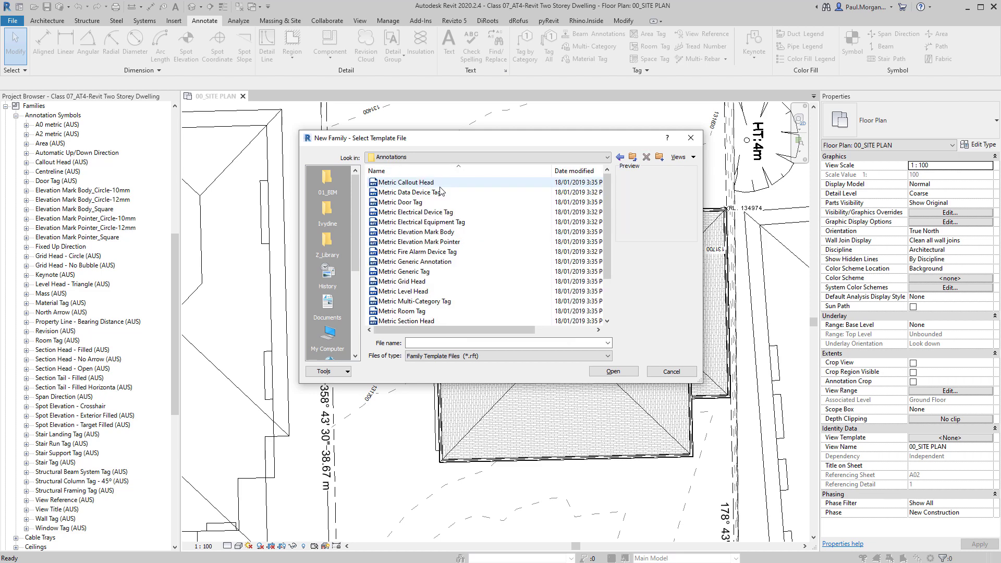
pyautogui.scroll(-3, 443, 230)
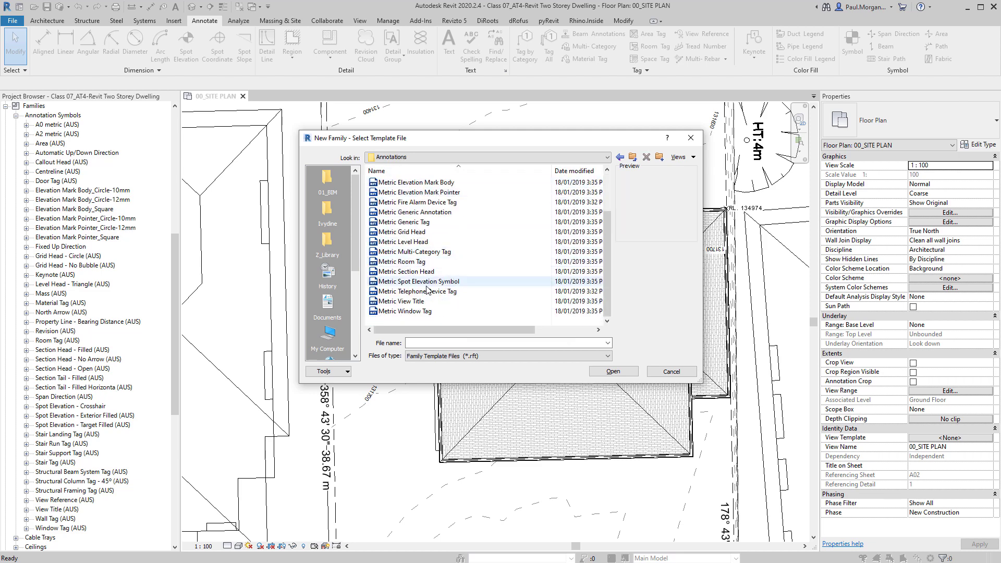
# Create the tag family from the Metric Generic Tag template
pyautogui.click(438, 253)
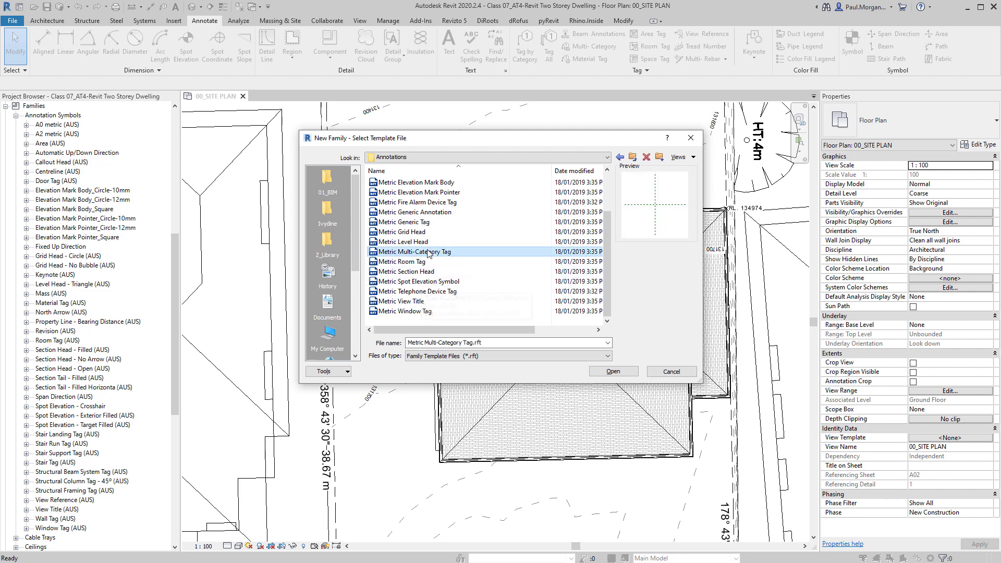
pyautogui.click(427, 223)
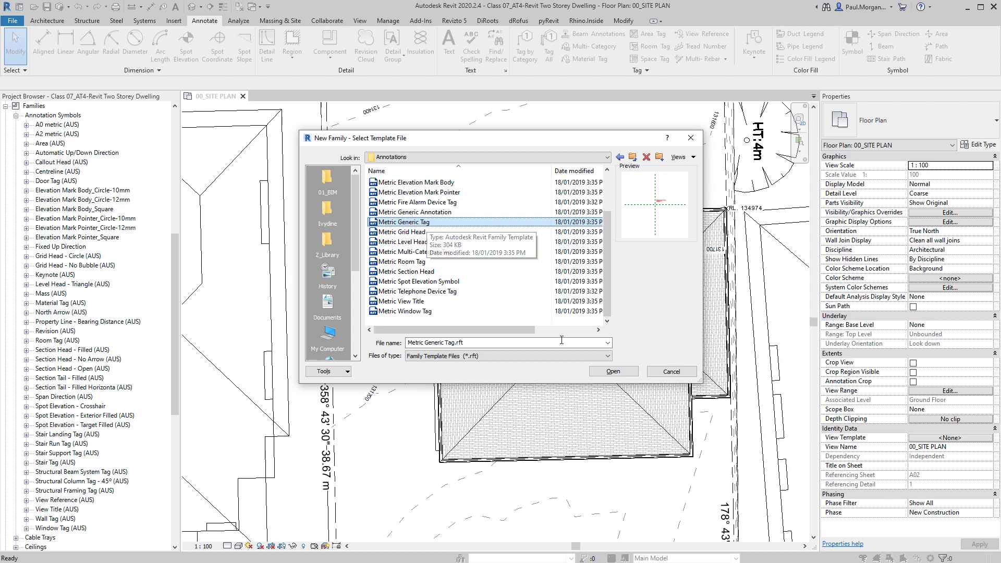
pyautogui.click(615, 374)
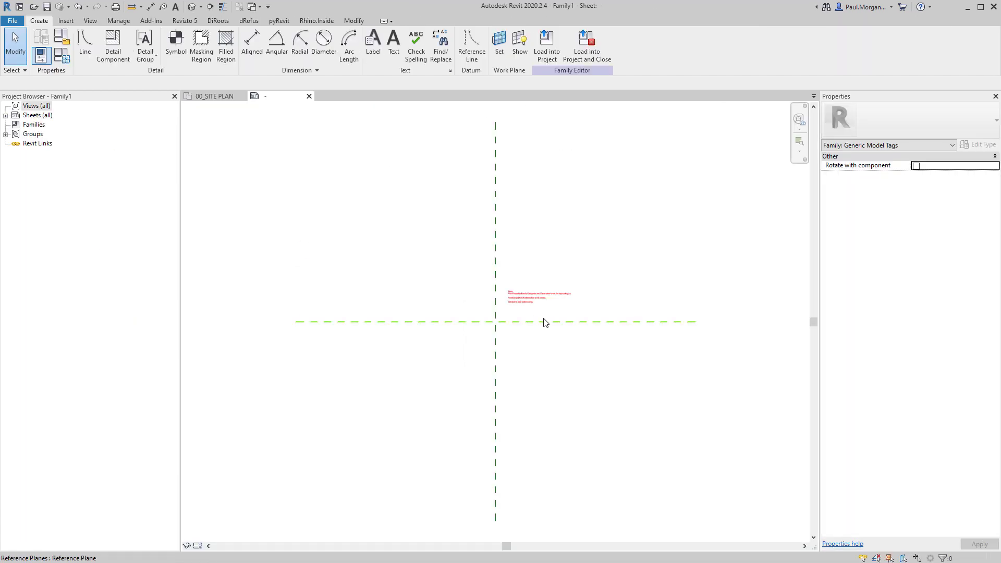
# Delete the red instruction note from the new tag family
pyautogui.scroll(3, 438, 282)
pyautogui.scroll(-2, 528, 303)
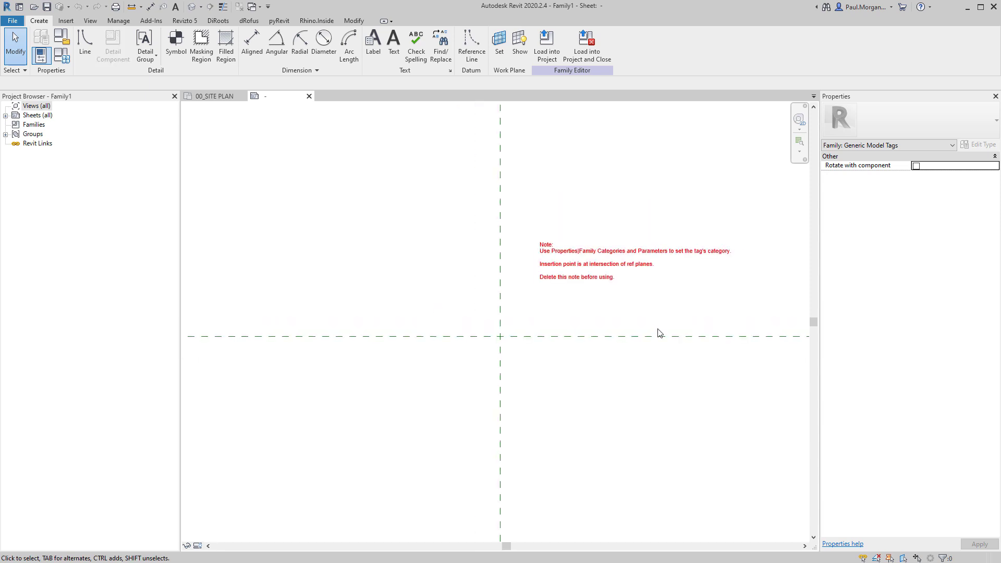
pyautogui.moveTo(592, 336); pyautogui.dragTo(543, 337, button='middle')
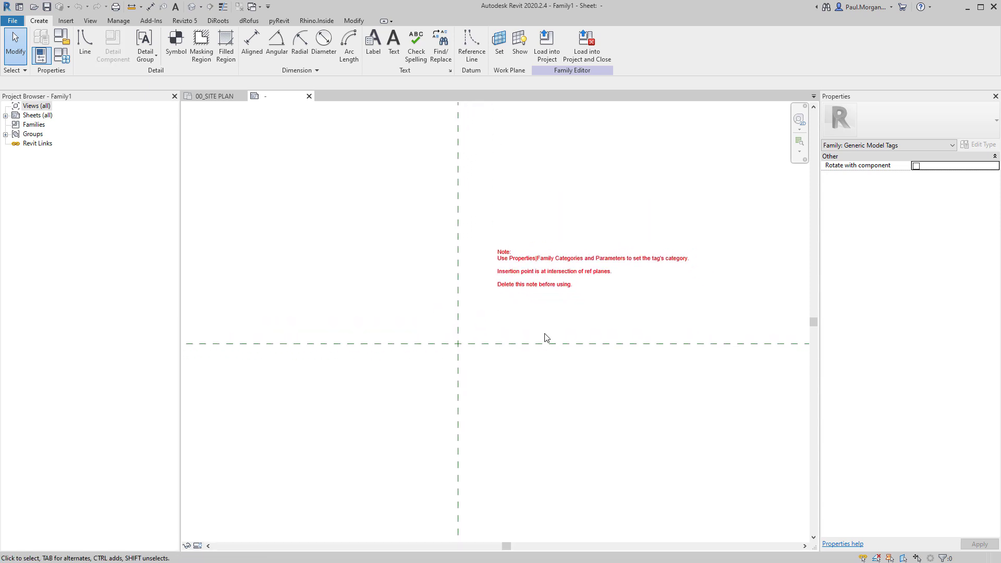
pyautogui.click(526, 284)
pyautogui.press('Delete')
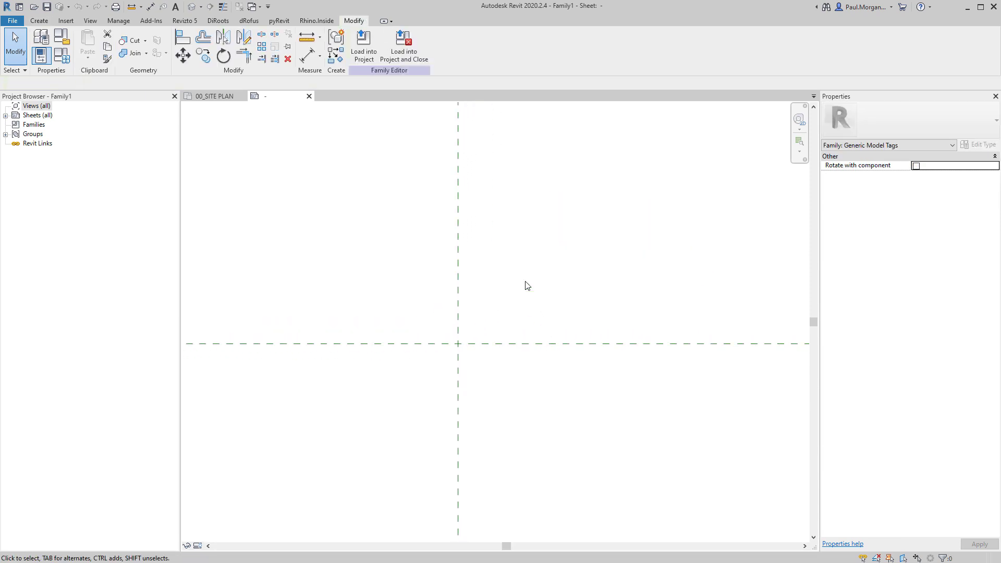
# Place a label near the reference plane intersection that reads the Type Mark parameter, with the sample value RFXX
pyautogui.click(42, 22)
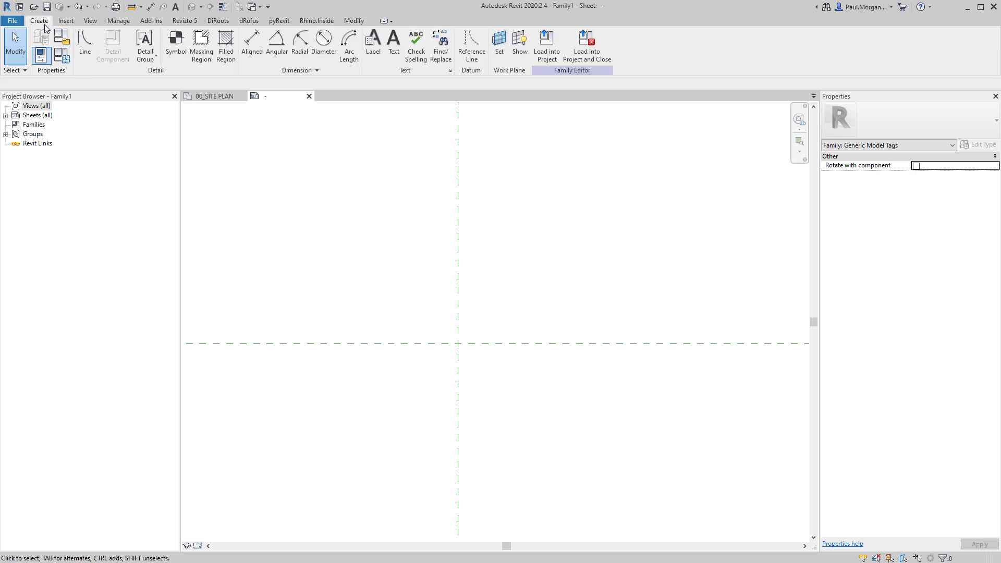
pyautogui.click(366, 42)
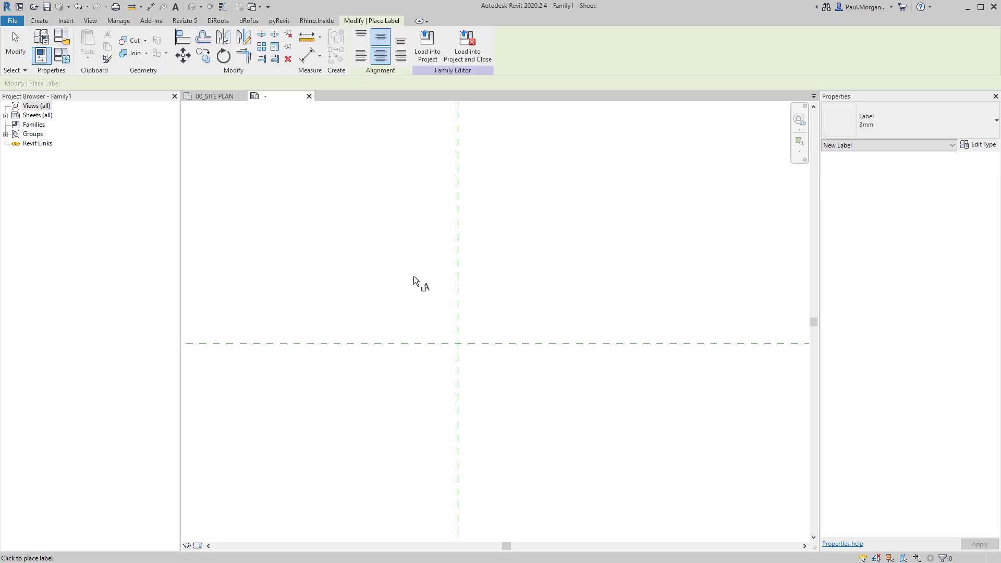
pyautogui.click(453, 338)
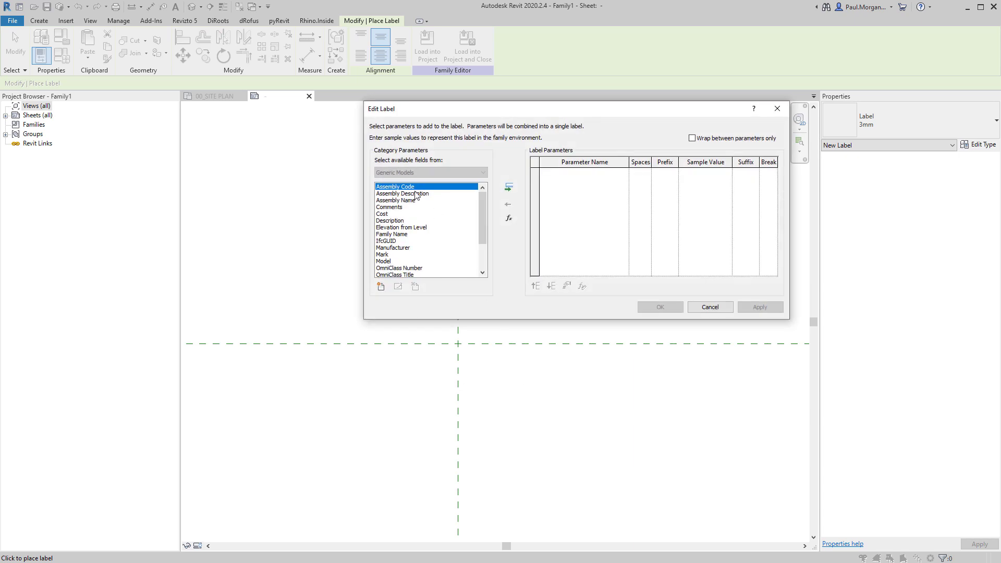
pyautogui.moveTo(483, 218); pyautogui.dragTo(485, 252)
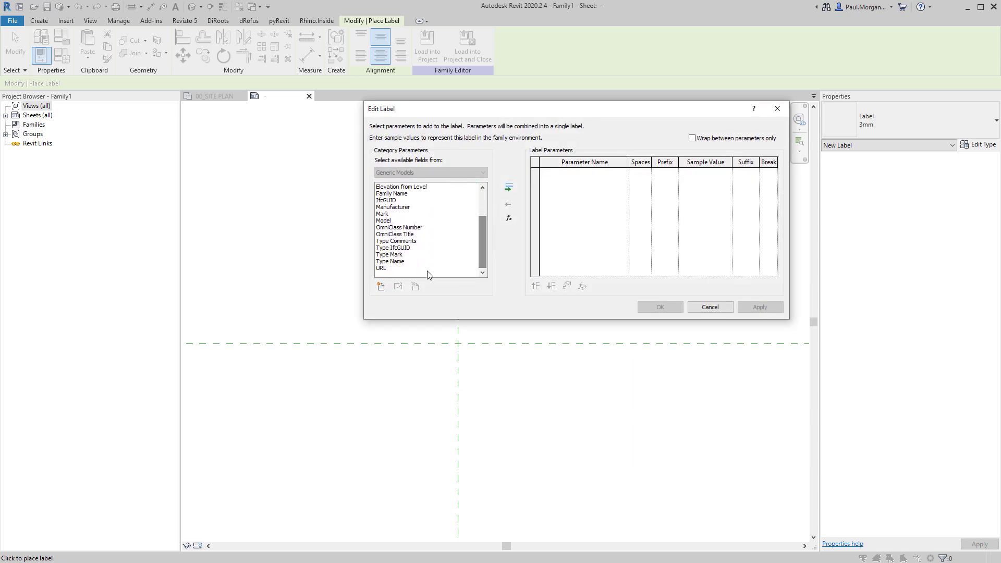
pyautogui.click(394, 262)
pyautogui.click(402, 255)
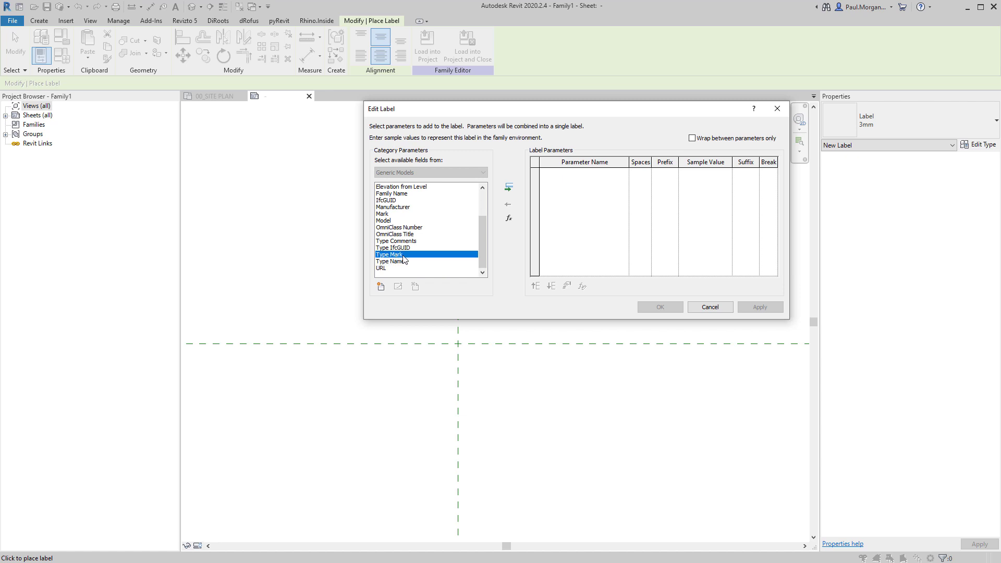
pyautogui.click(509, 187)
pyautogui.click(705, 173)
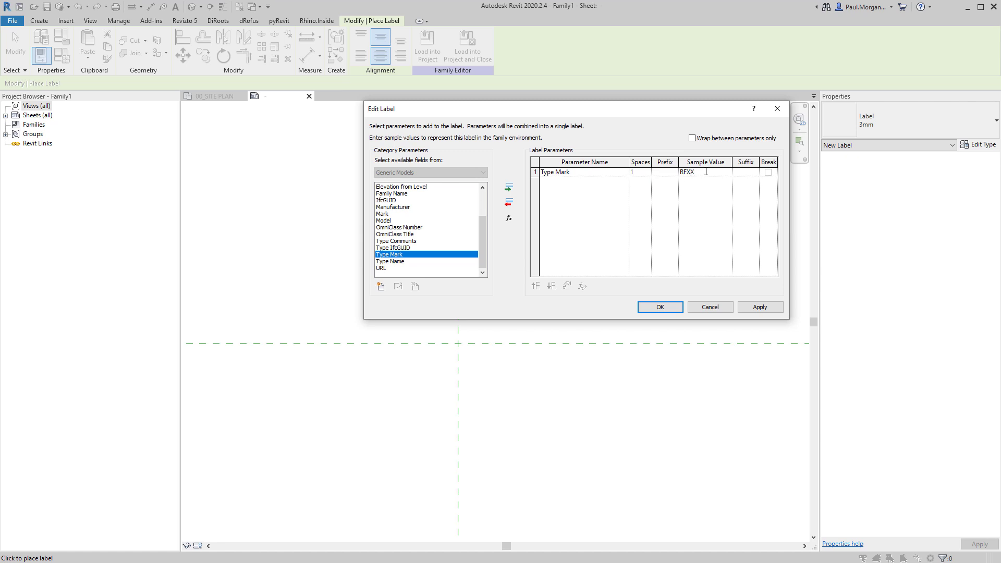
pyautogui.click(680, 311)
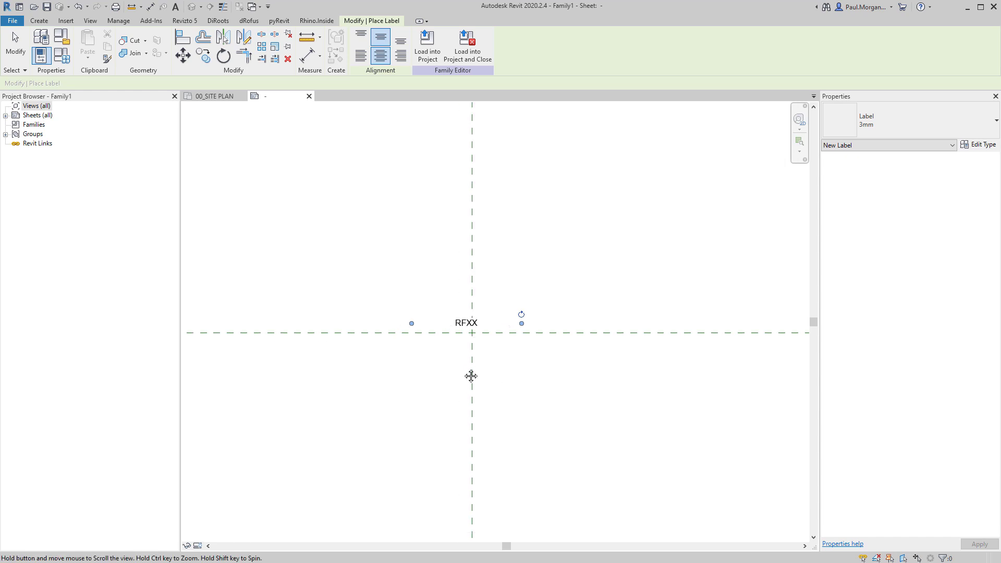
pyautogui.scroll(4, 454, 329)
pyautogui.press('Escape')
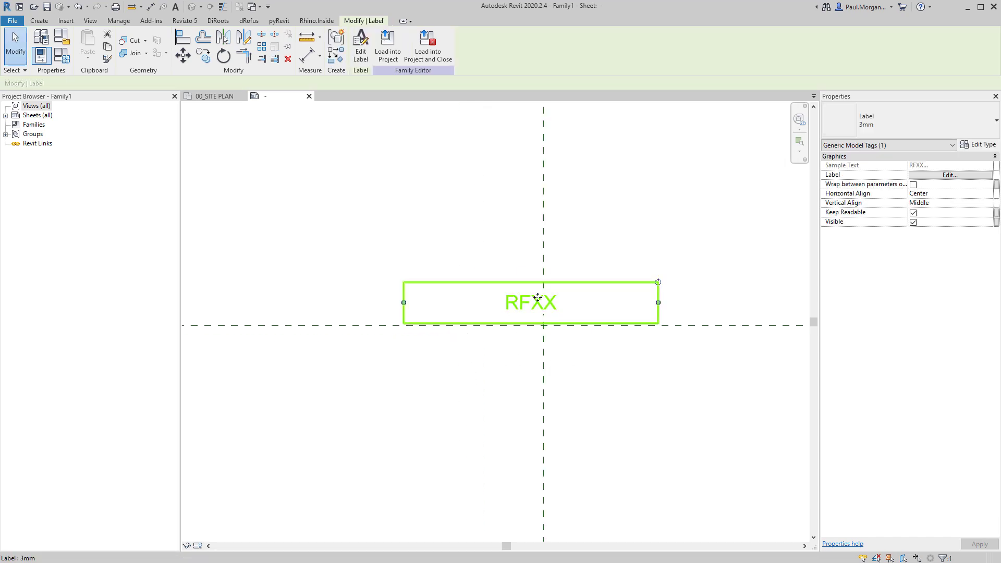
# Rename the label's 3mm type as 1.8MM and set its text size to 1.8 mm
pyautogui.click(979, 144)
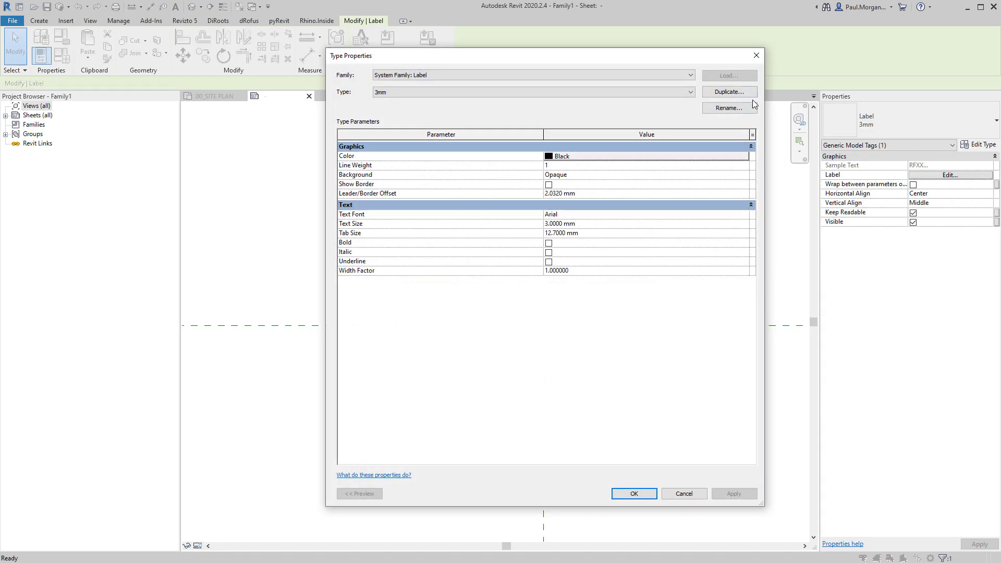
pyautogui.click(740, 107)
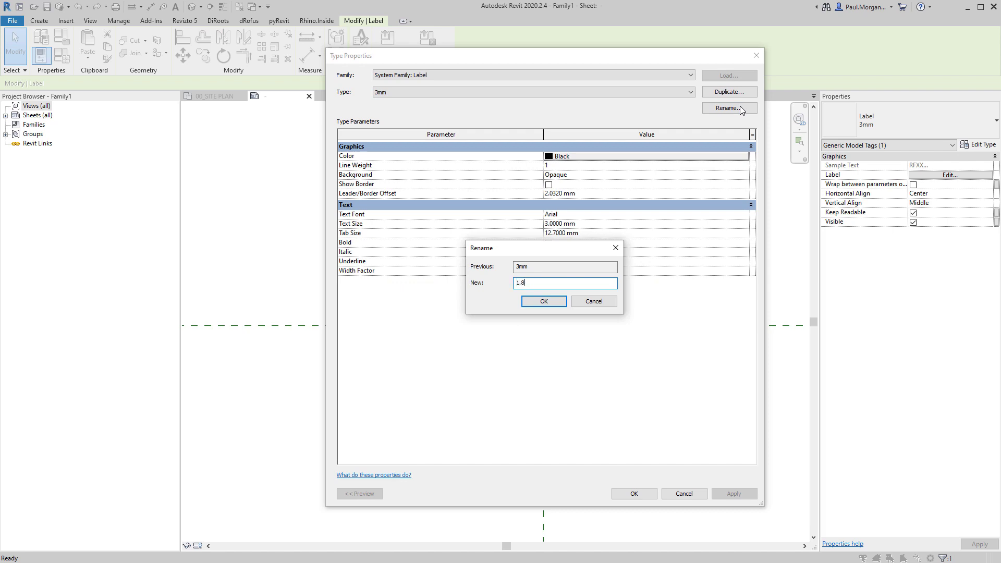
pyautogui.write('1.8MM')
pyautogui.press('Return')
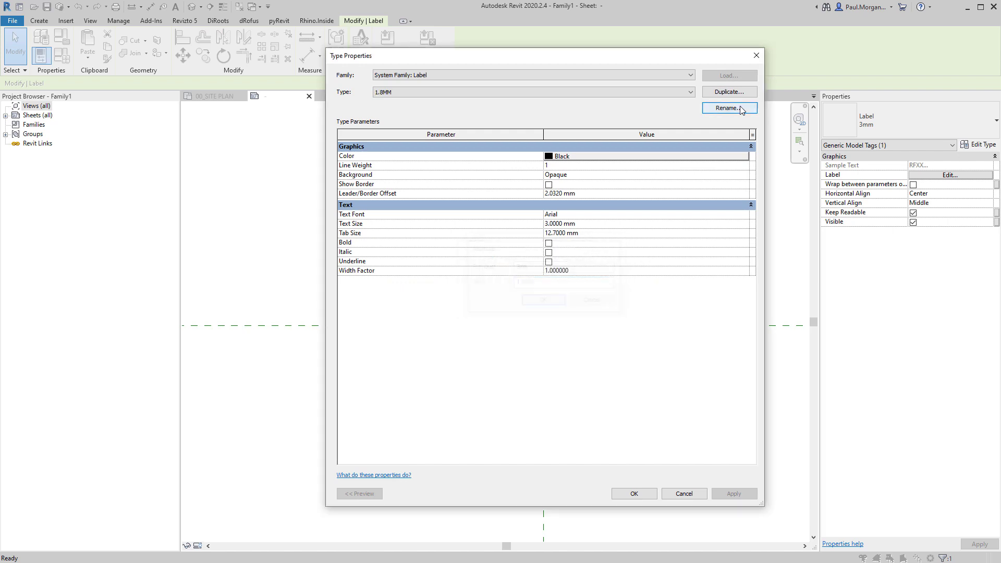
pyautogui.click(608, 228)
pyautogui.write('1.8')
pyautogui.press('Return')
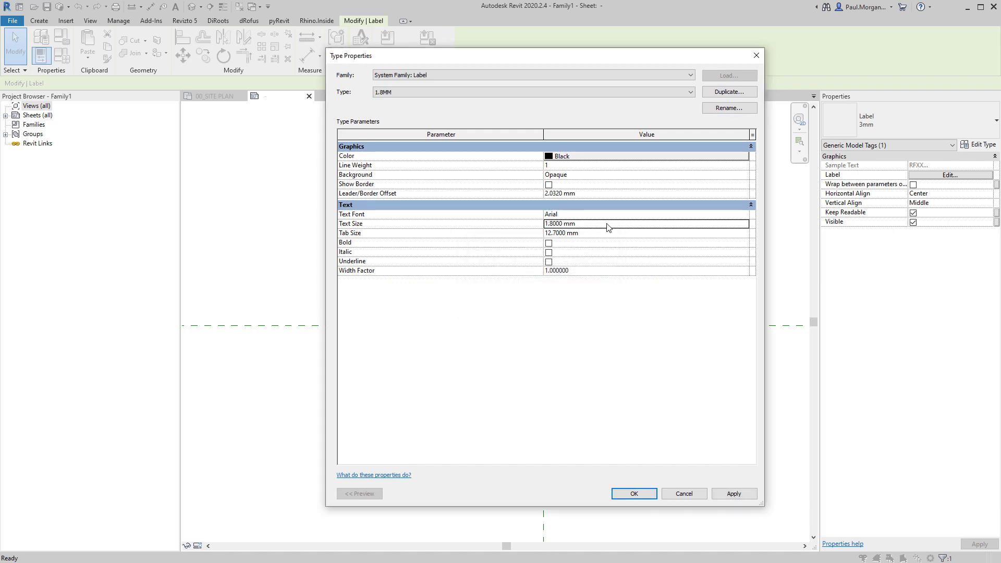
pyautogui.click(596, 230)
# Set the label type's leader/border offset and tab size to 0.1 mm each and apply the type changes
pyautogui.click(611, 193)
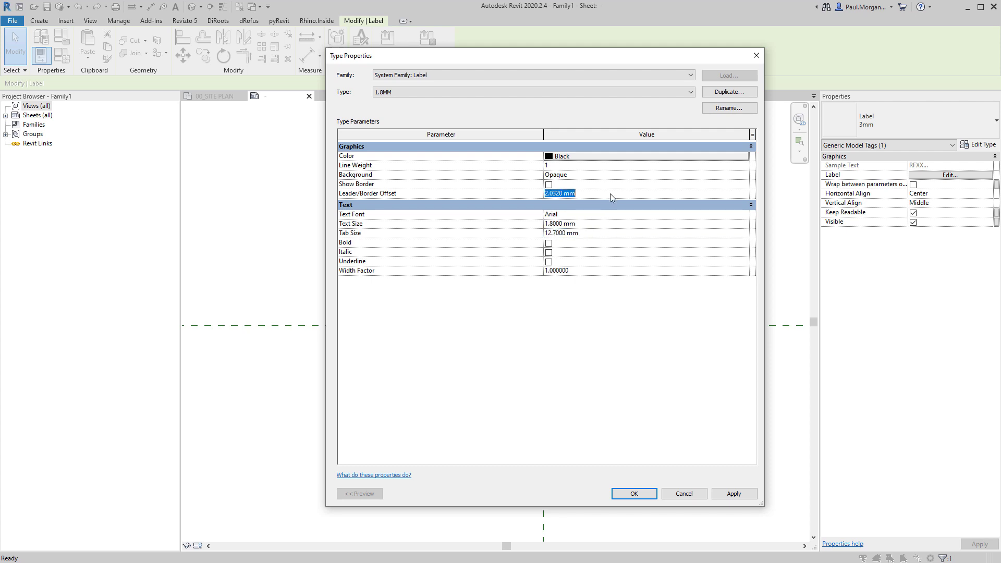
pyautogui.write('0.1')
pyautogui.press('Return')
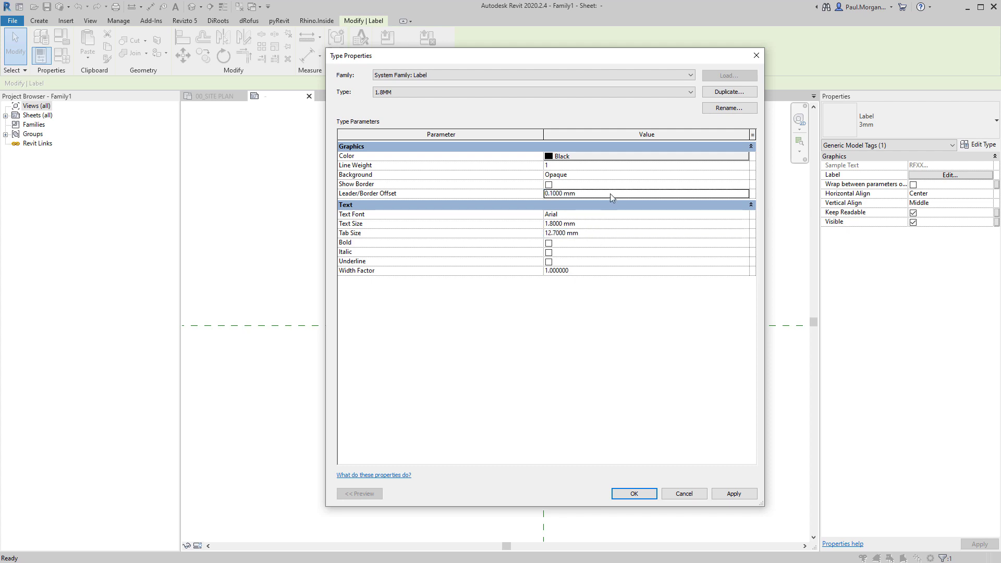
pyautogui.click(616, 233)
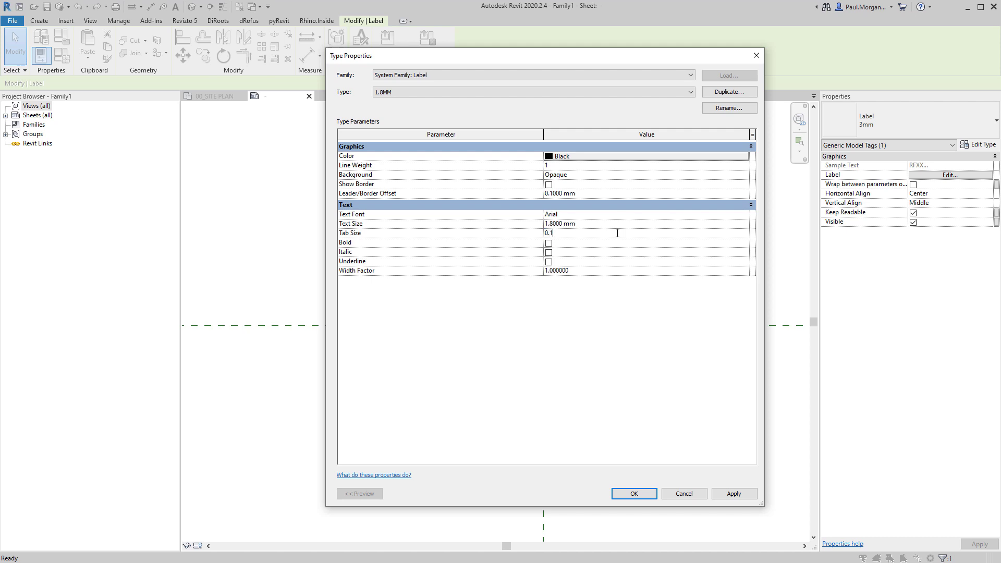
pyautogui.press('Return')
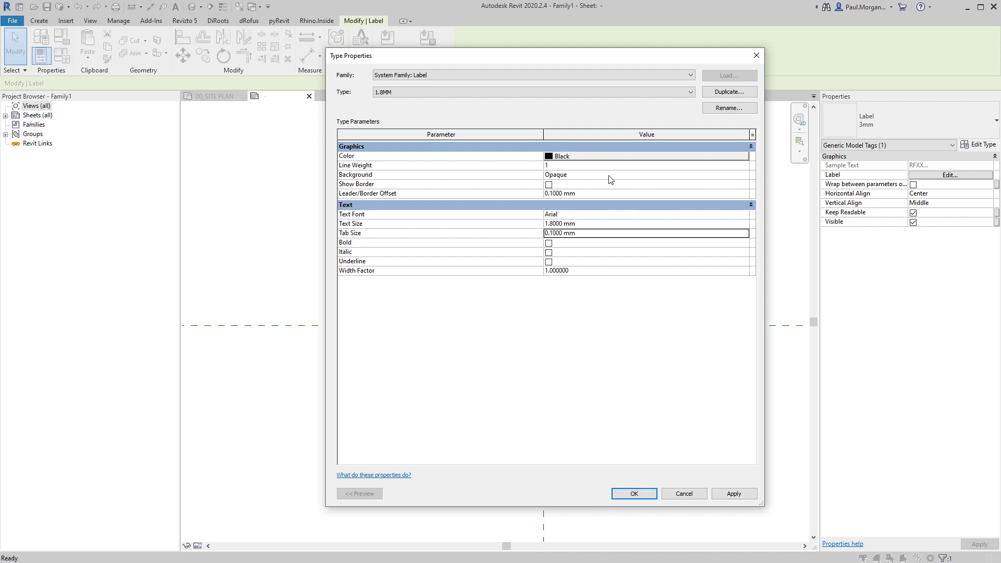
pyautogui.click(634, 494)
# Move the RFXX label so that it is centred on the intersection of the reference planes
pyautogui.scroll(3, 556, 295)
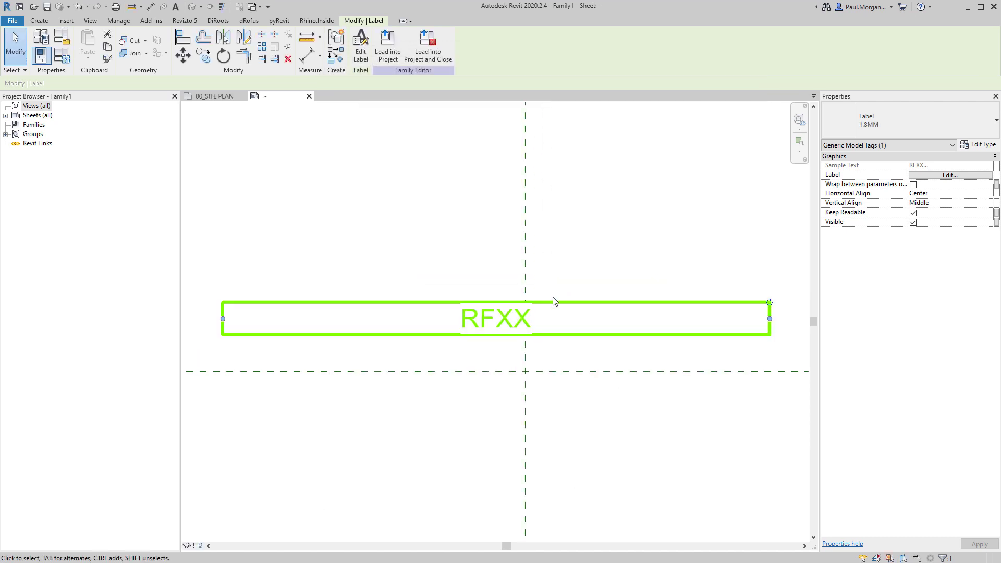
pyautogui.moveTo(504, 325); pyautogui.dragTo(533, 378)
pyautogui.click(574, 440)
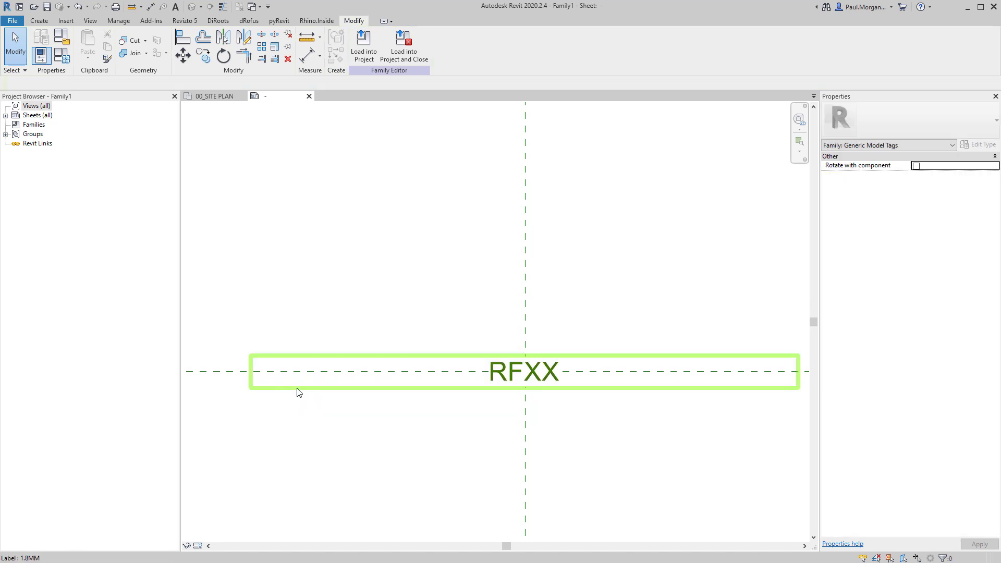
# Narrow the RFXX label's box so it fits closely around the text
pyautogui.click(252, 381)
pyautogui.moveTo(255, 374); pyautogui.dragTo(478, 371)
pyautogui.click(451, 442)
pyautogui.moveTo(501, 452); pyautogui.dragTo(484, 409, button='middle')
pyautogui.moveTo(478, 351); pyautogui.dragTo(432, 291, button='middle')
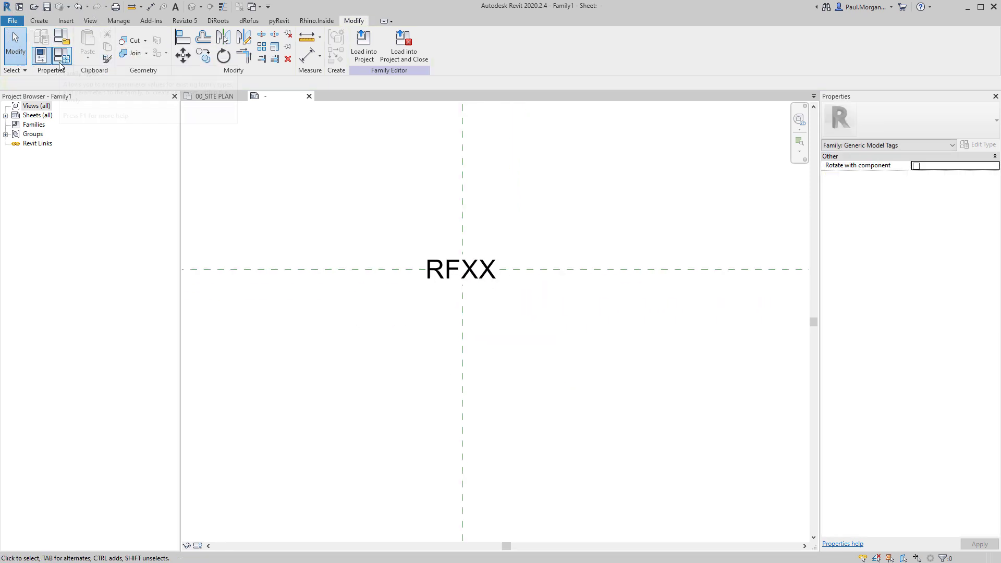
# Change the tag family's category from Generic Model Tags to Roof Tags
pyautogui.click(62, 41)
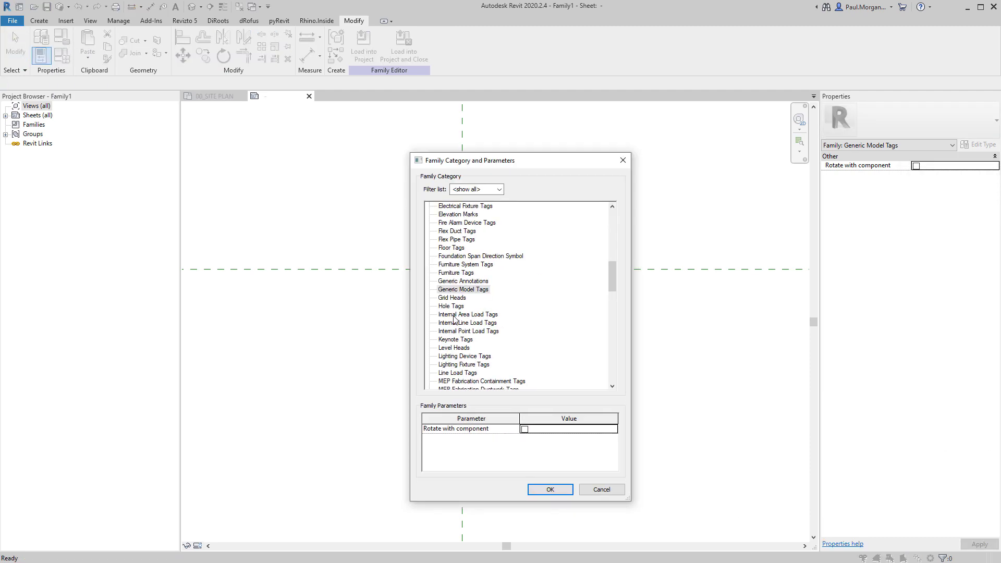
pyautogui.scroll(-11, 443, 261)
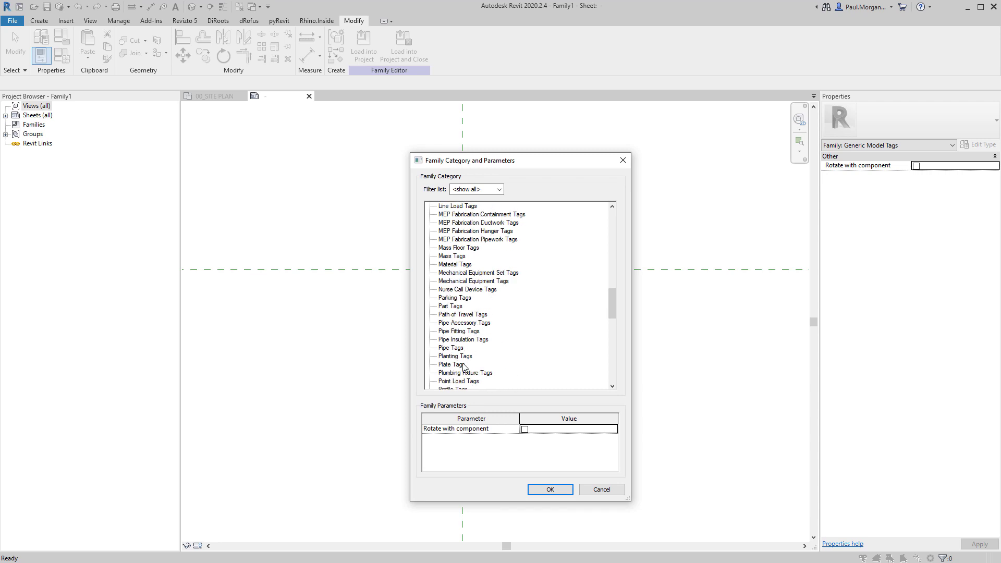
pyautogui.scroll(-3, 452, 353)
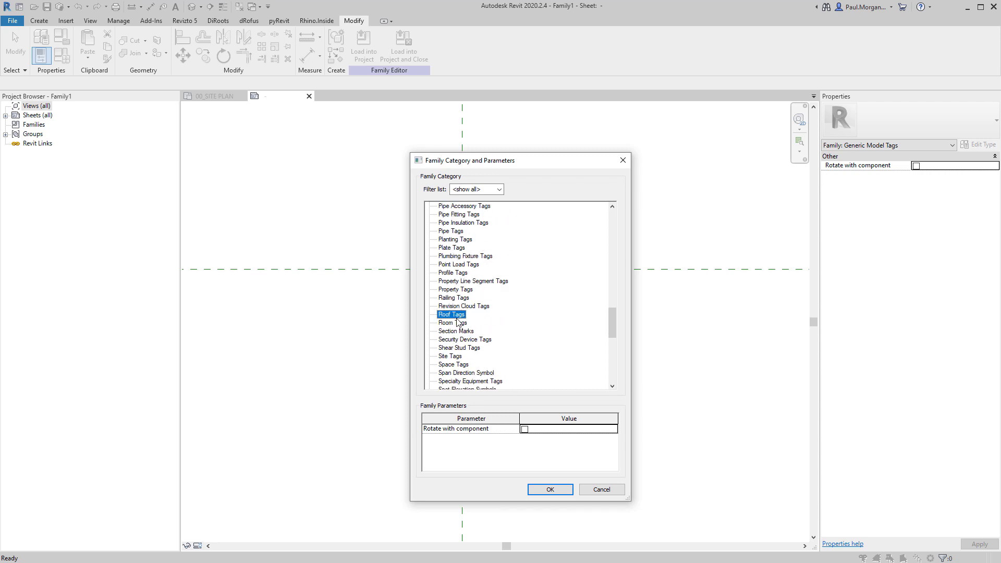
pyautogui.click(551, 490)
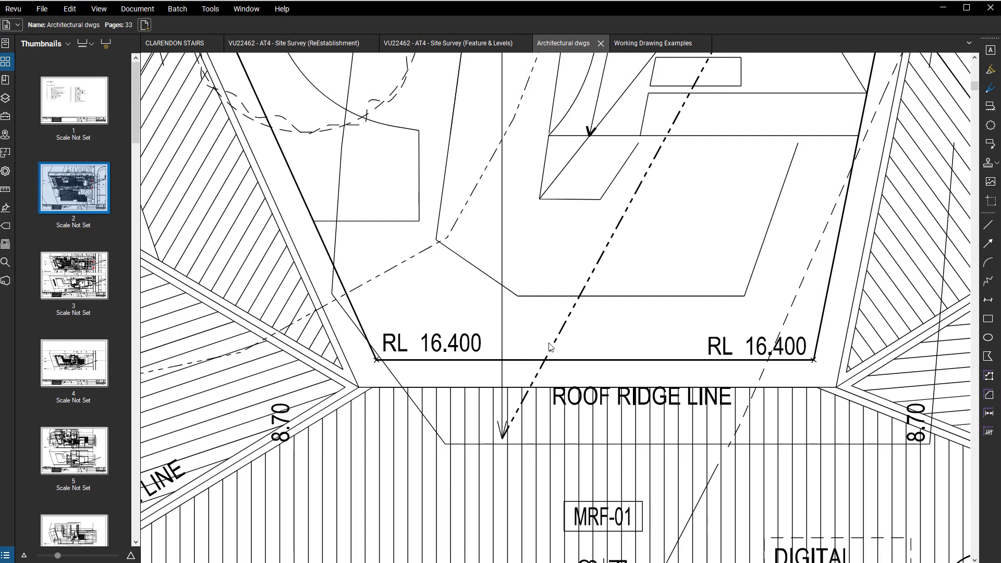
# Switch to Revu and examine the boxed MRF-01 roof tag on page 2 of Architectural dwgs
pyautogui.scroll(-4, 537, 347)
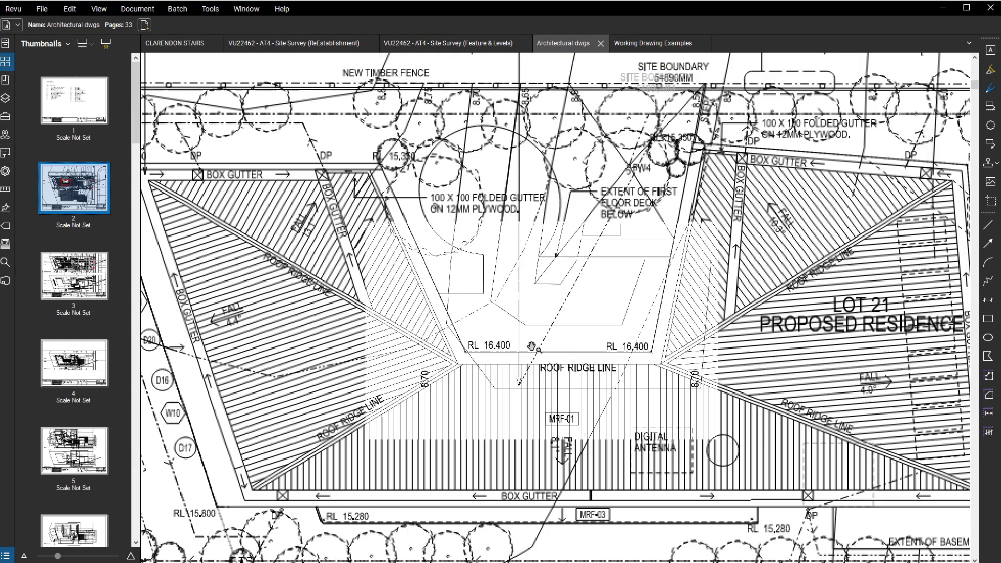
pyautogui.scroll(4, 572, 429)
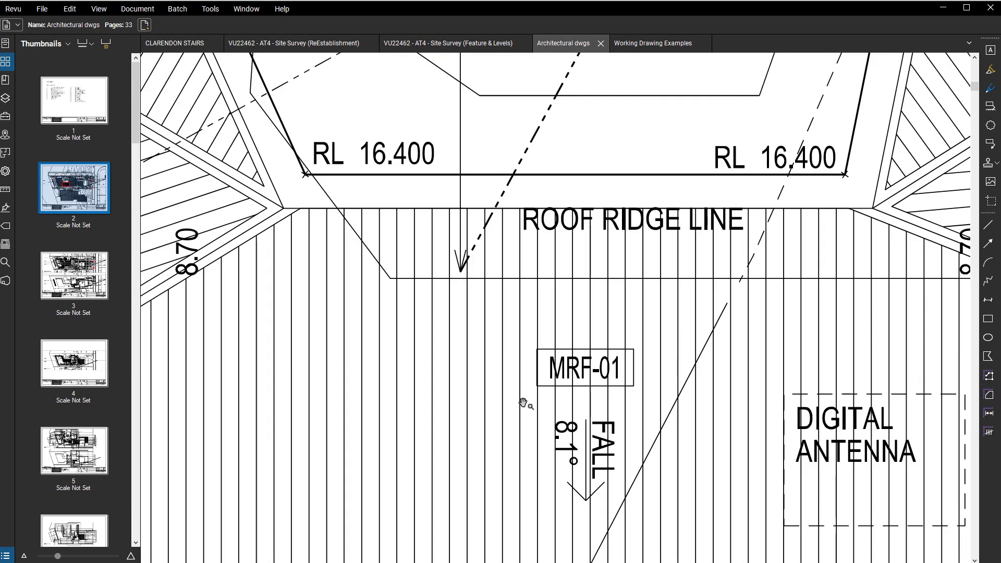
pyautogui.scroll(-4, 612, 356)
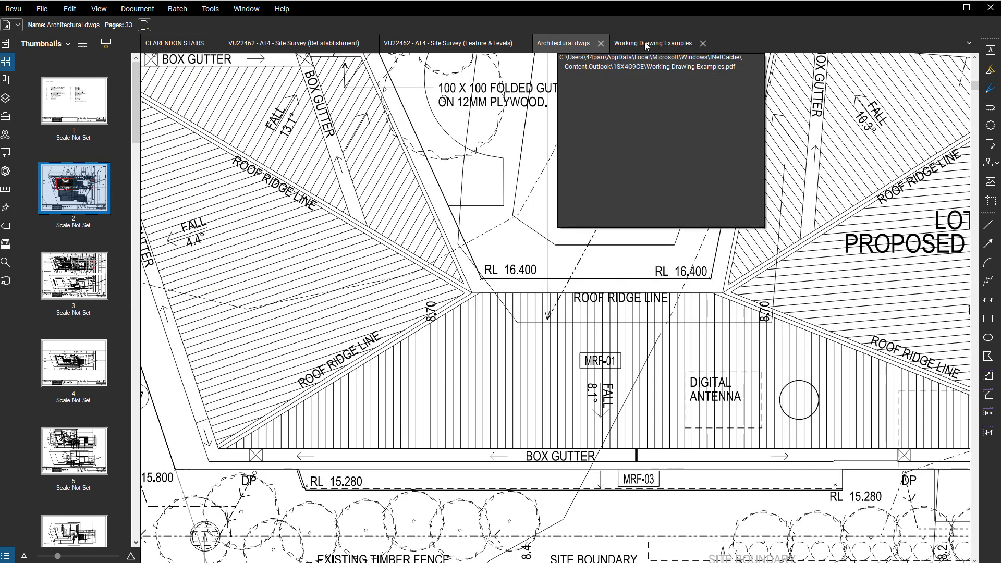
# Return to Revit and draw a rectangular masking region about 7.9 by 3.3 mm around the RFXX label, finishing its boundary
pyautogui.click(942, 8)
pyautogui.scroll(2, 469, 258)
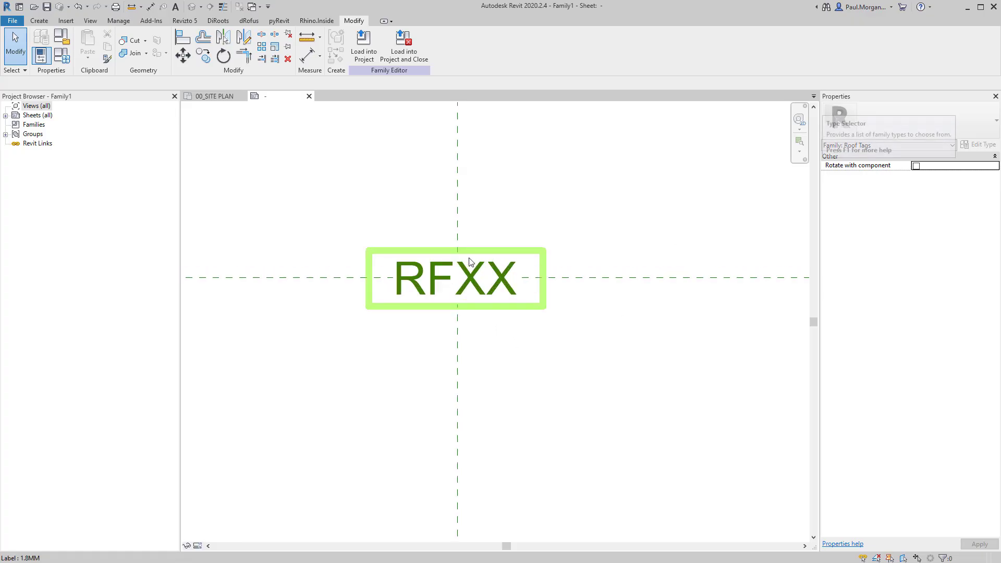
pyautogui.moveTo(333, 288); pyautogui.dragTo(349, 310, button='middle')
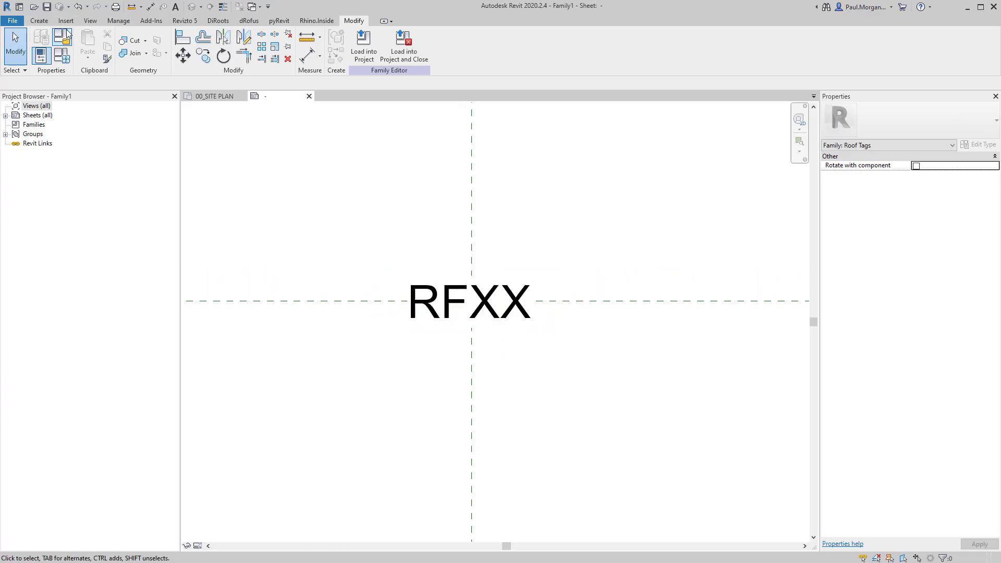
pyautogui.click(39, 20)
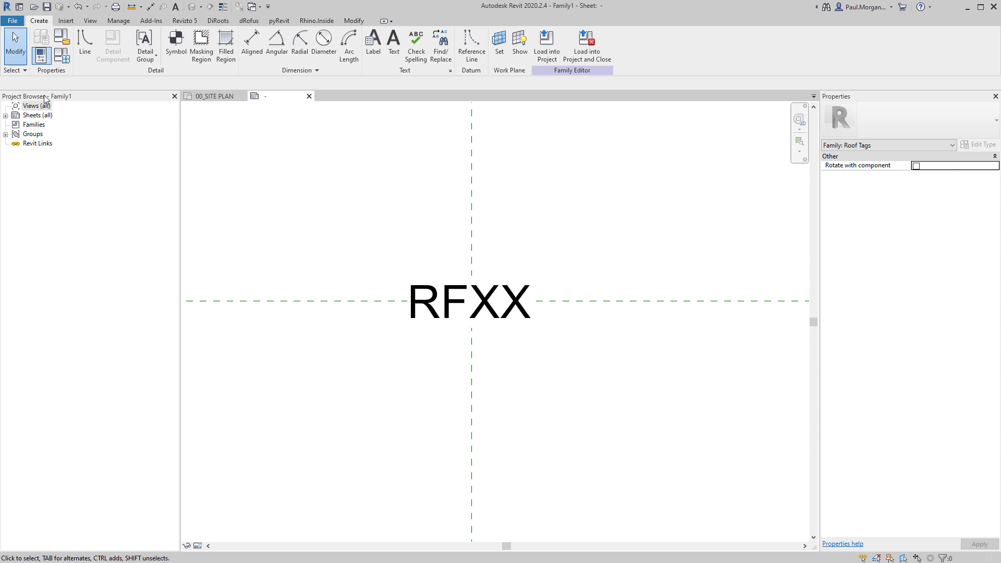
pyautogui.click(201, 44)
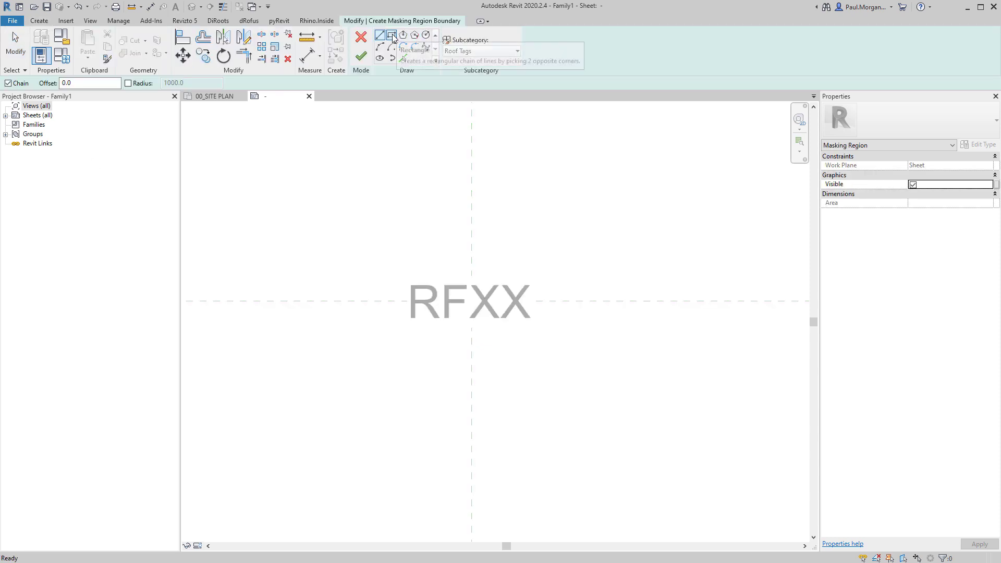
pyautogui.click(391, 35)
pyautogui.click(398, 271)
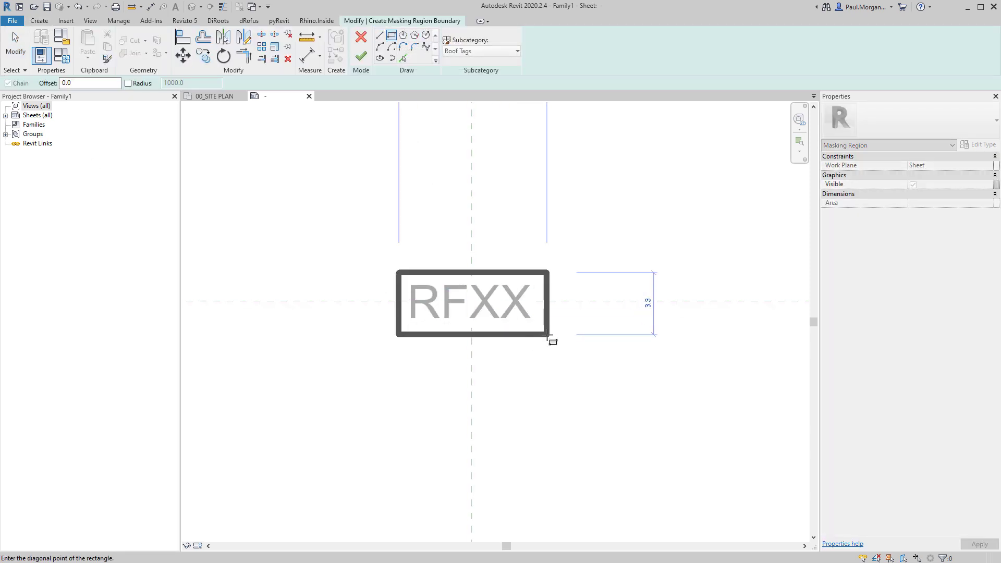
pyautogui.click(548, 336)
pyautogui.press('Escape')
pyautogui.press('Escape')
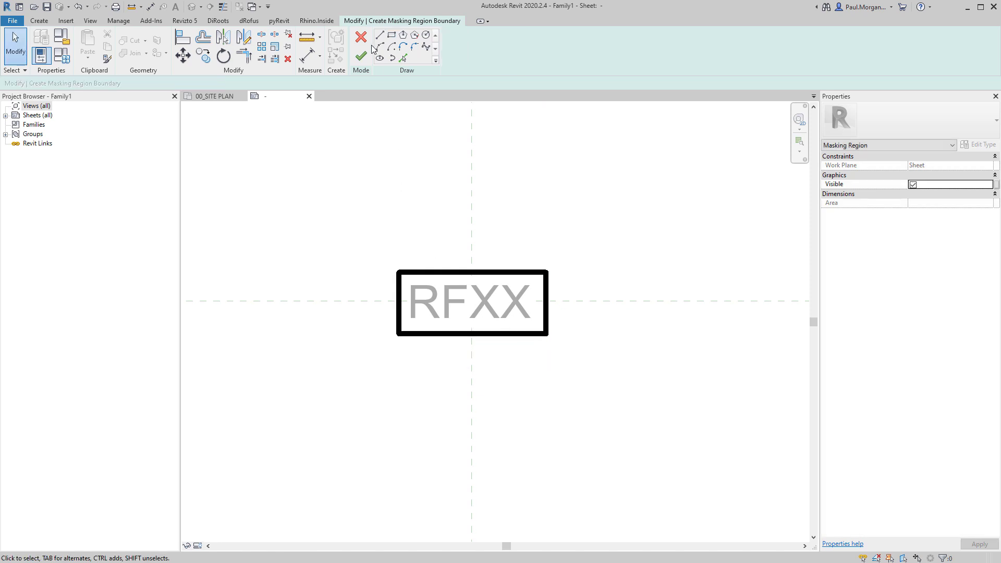
pyautogui.click(361, 56)
pyautogui.click(485, 400)
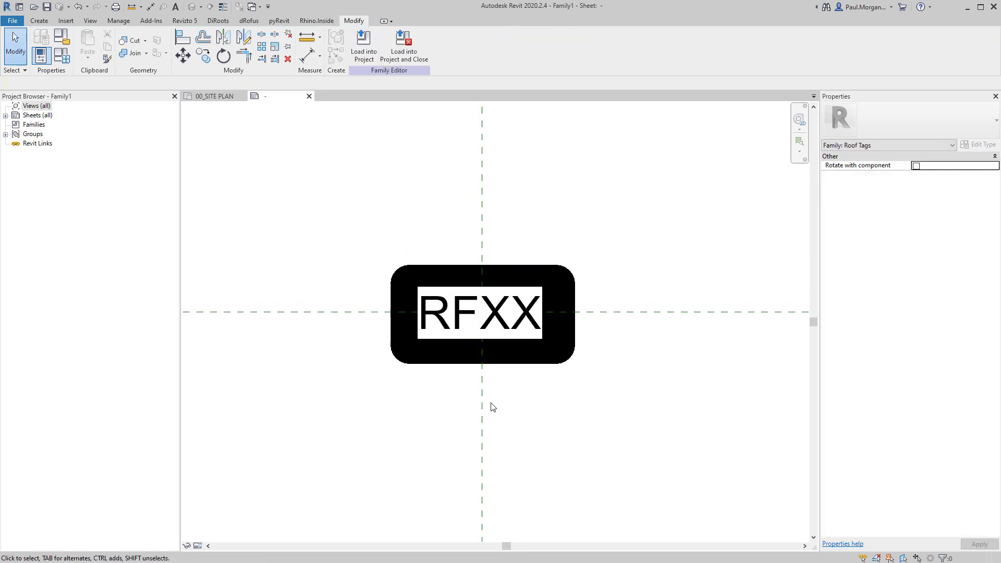
# Turn on thin lines and set the background of the RFXX label's 1.8MM type to Transparent
pyautogui.press('t')
pyautogui.press('l')
pyautogui.click(480, 285)
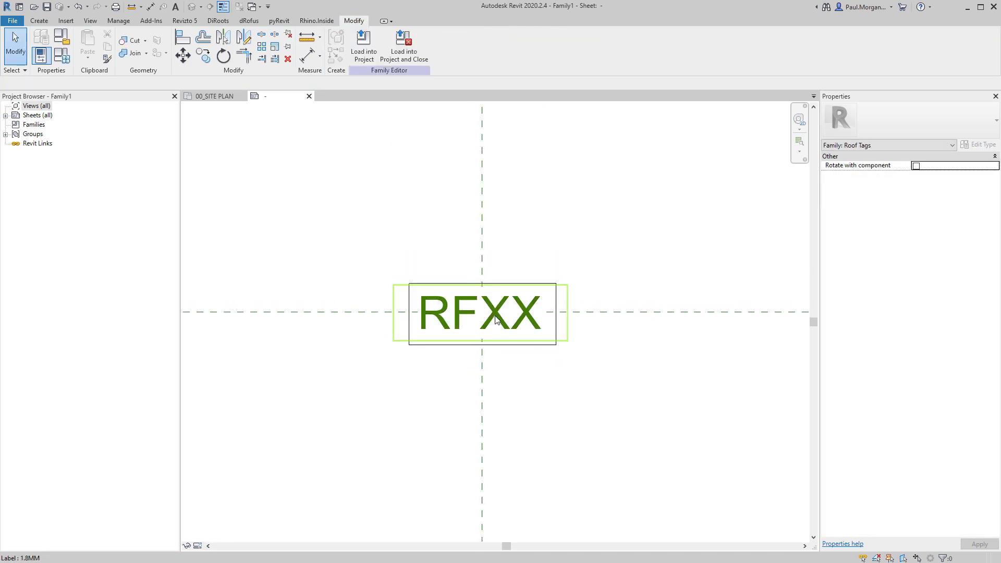
pyautogui.click(981, 145)
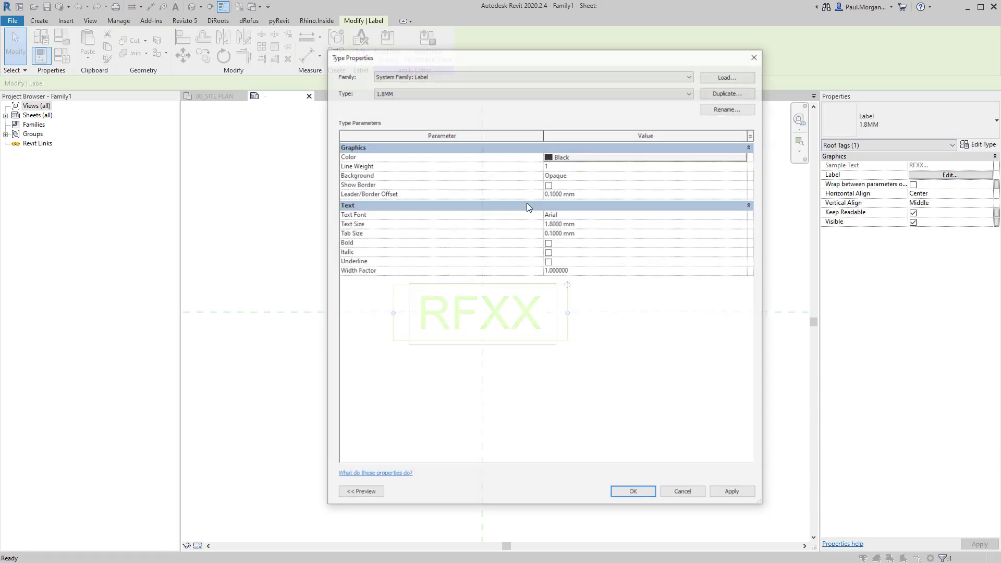
pyautogui.click(744, 175)
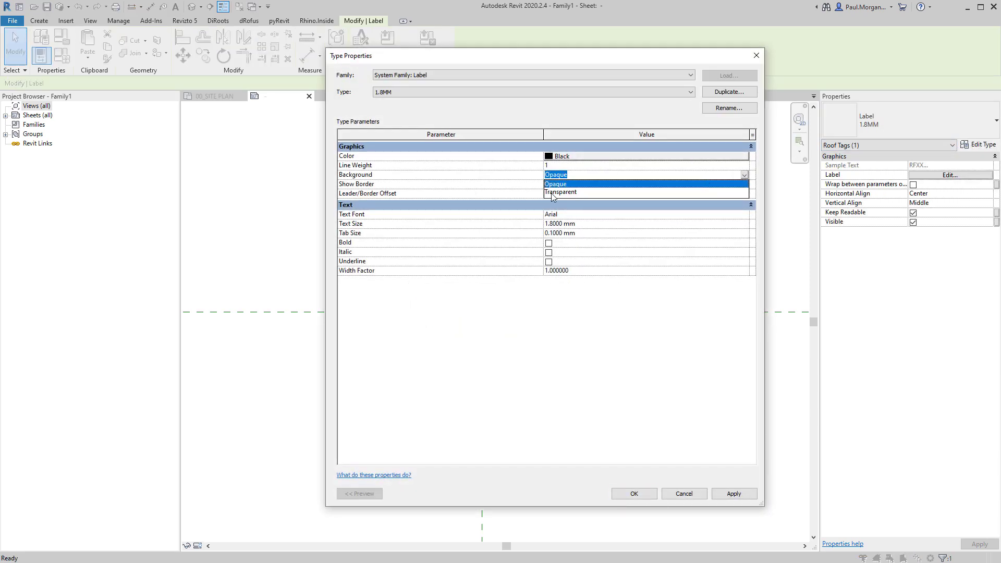
pyautogui.click(574, 192)
pyautogui.click(634, 494)
pyautogui.click(626, 464)
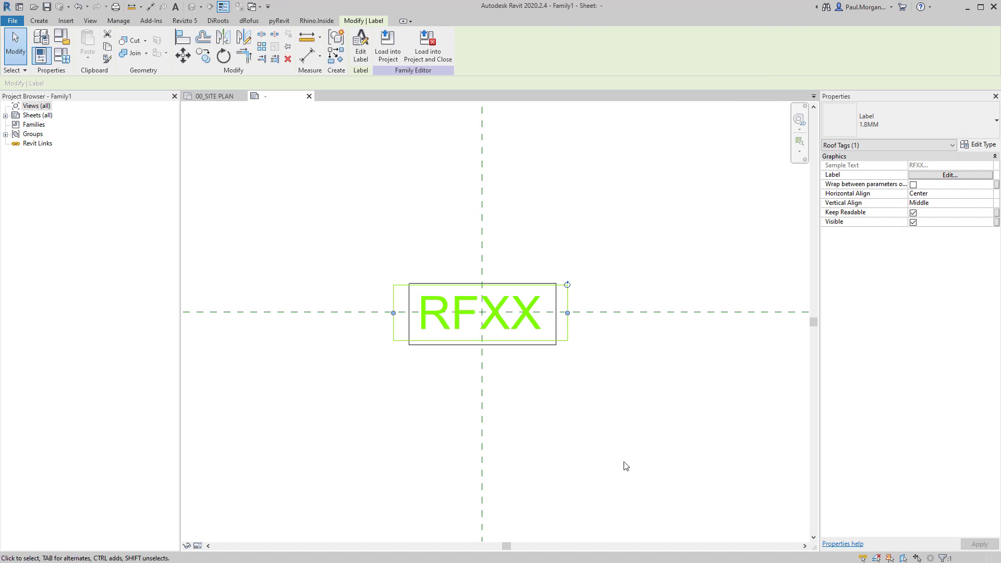
# Edit the masking region's boundary and dimension its left and right edges to the vertical reference plane
pyautogui.click(409, 329)
pyautogui.doubleClick(410, 331)
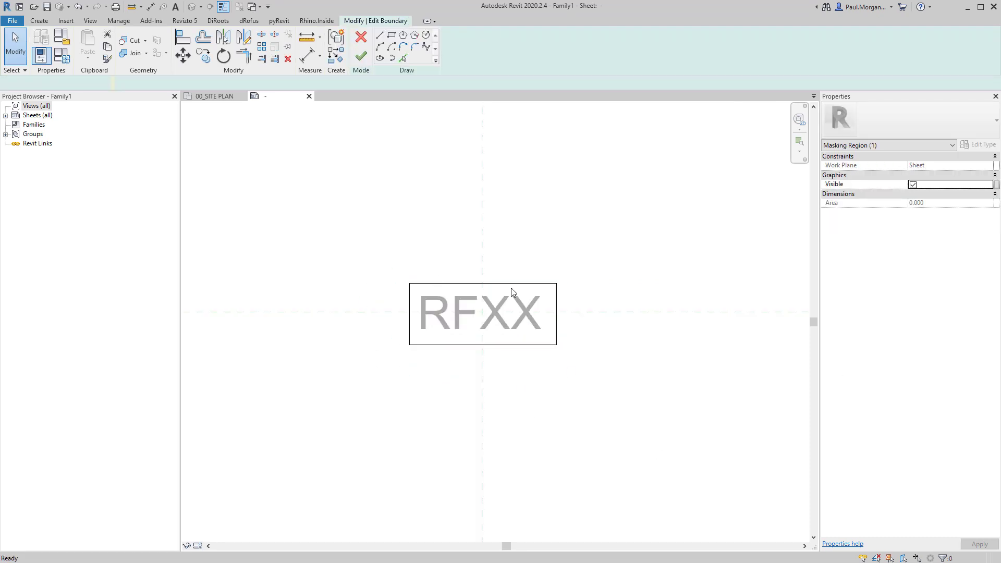
pyautogui.press('d')
pyautogui.press('i')
pyautogui.click(482, 370)
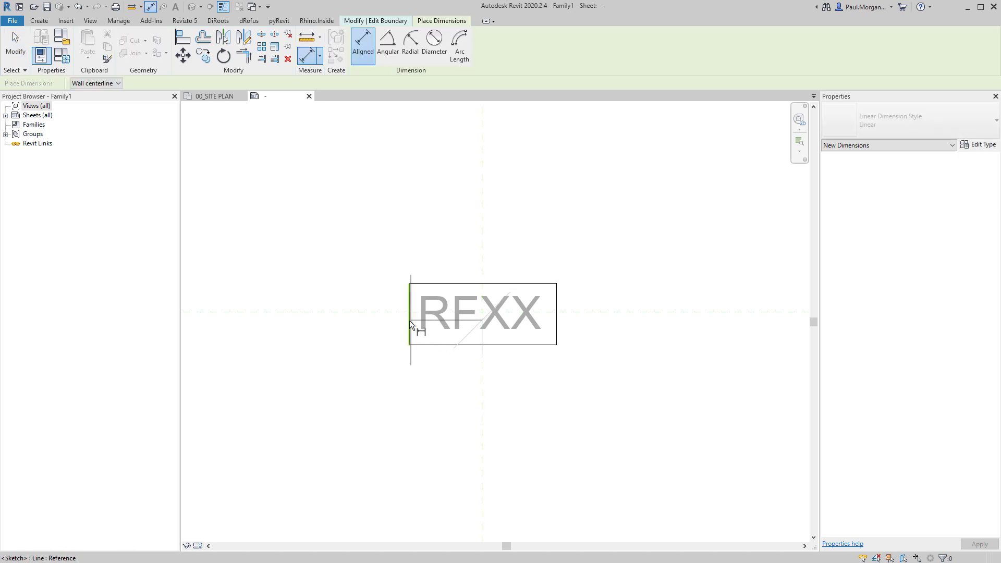
pyautogui.click(344, 467)
pyautogui.click(556, 323)
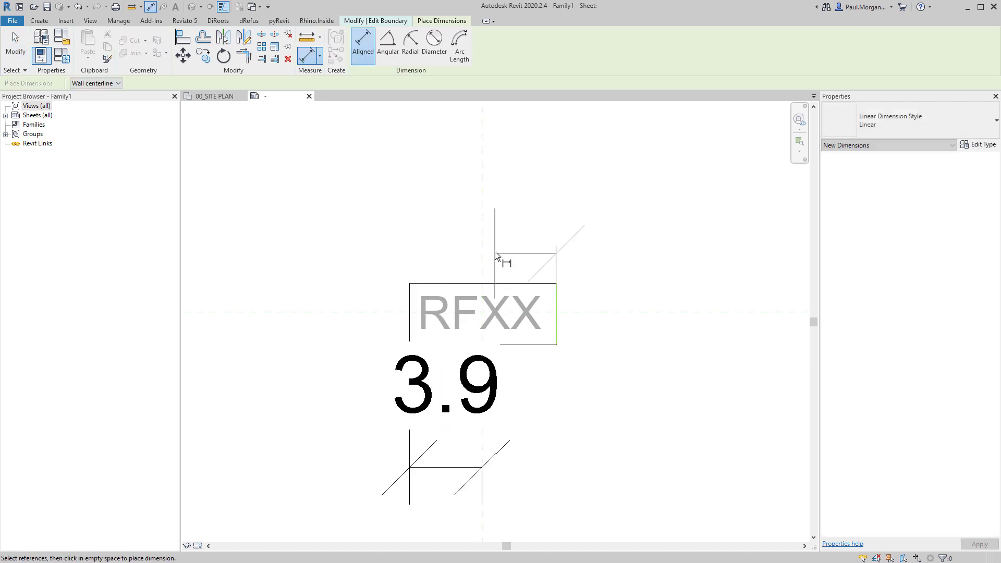
pyautogui.click(482, 255)
pyautogui.scroll(-3, 489, 249)
pyautogui.click(582, 204)
pyautogui.press('Escape')
pyautogui.press('Escape')
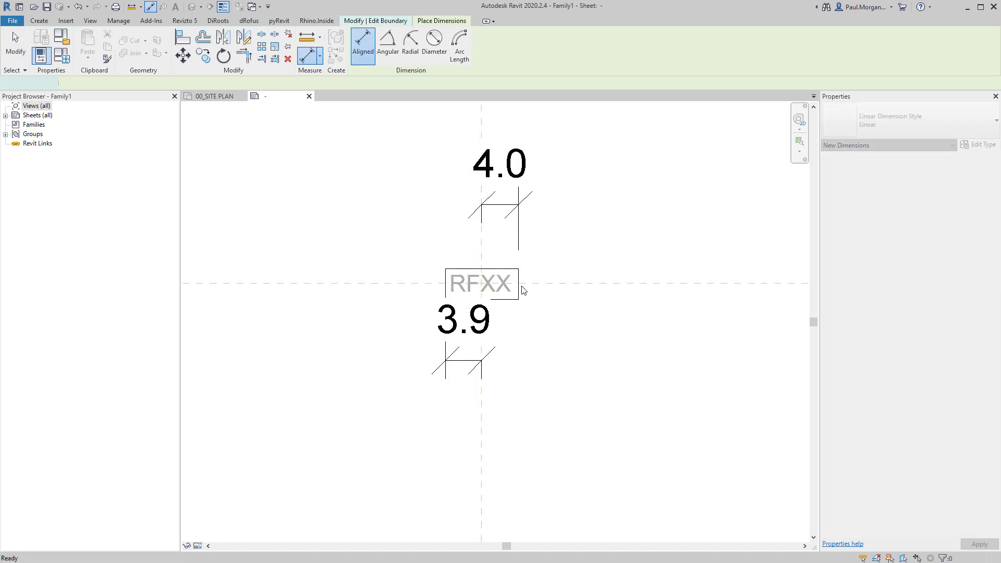
# Set the distance from the vertical reference plane to the masking region's right edge to 4.5 mm
pyautogui.click(518, 274)
pyautogui.click(509, 188)
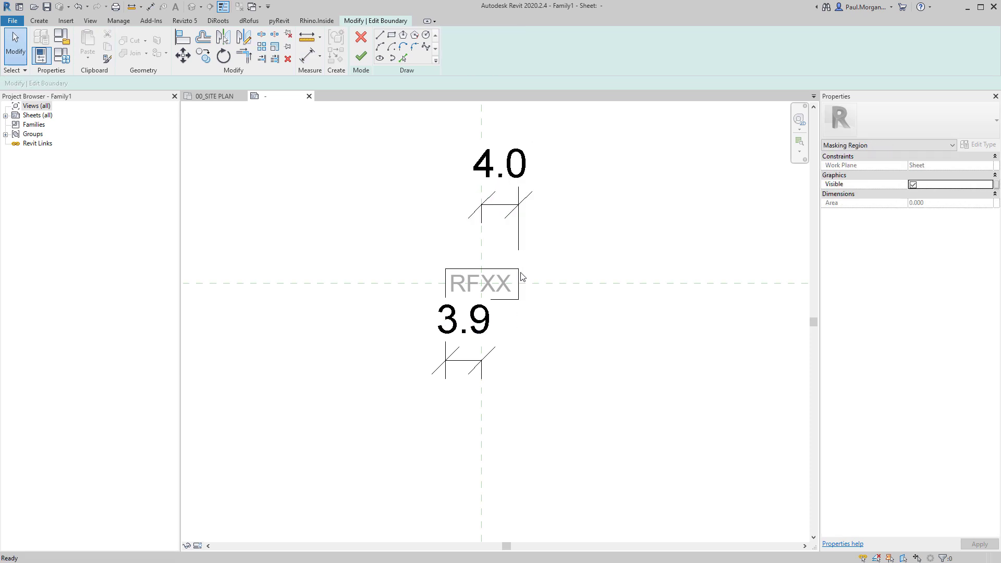
pyautogui.click(519, 273)
pyautogui.click(506, 189)
pyautogui.click(507, 183)
pyautogui.write('4.')
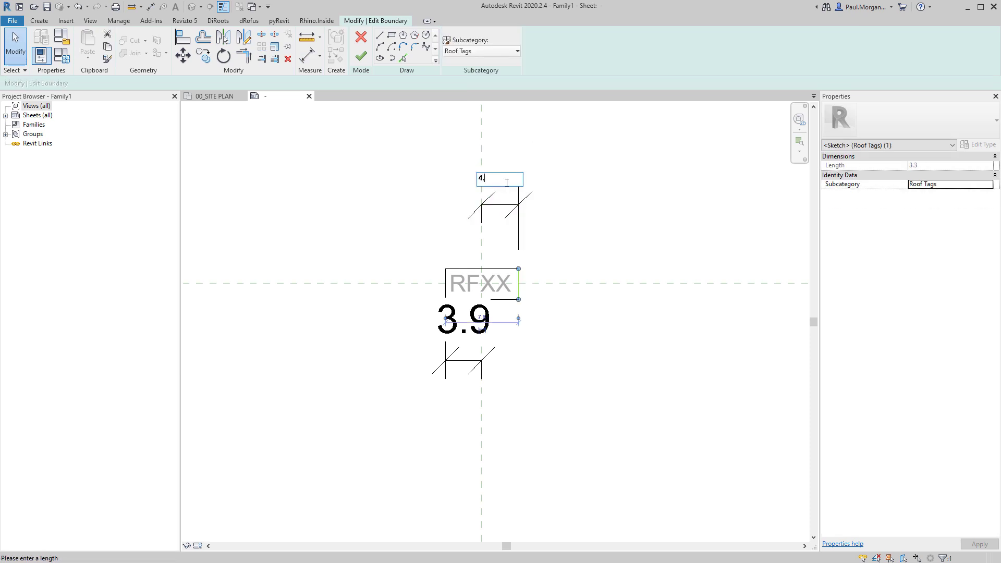
pyautogui.write('5')
pyautogui.press('Return')
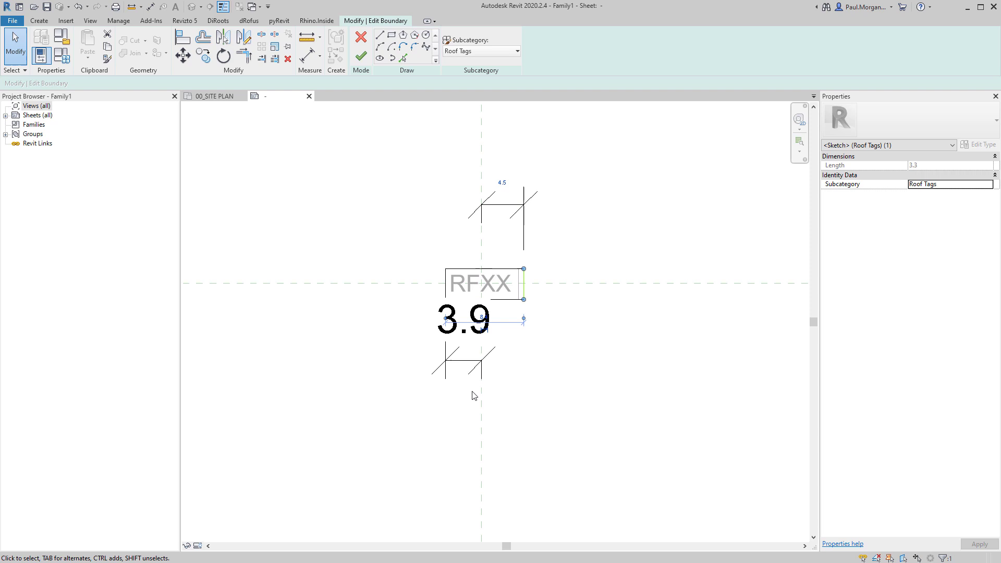
# Set the distance from the masking region's left edge to the vertical reference plane to 4.5 mm
pyautogui.click(446, 283)
pyautogui.click(468, 337)
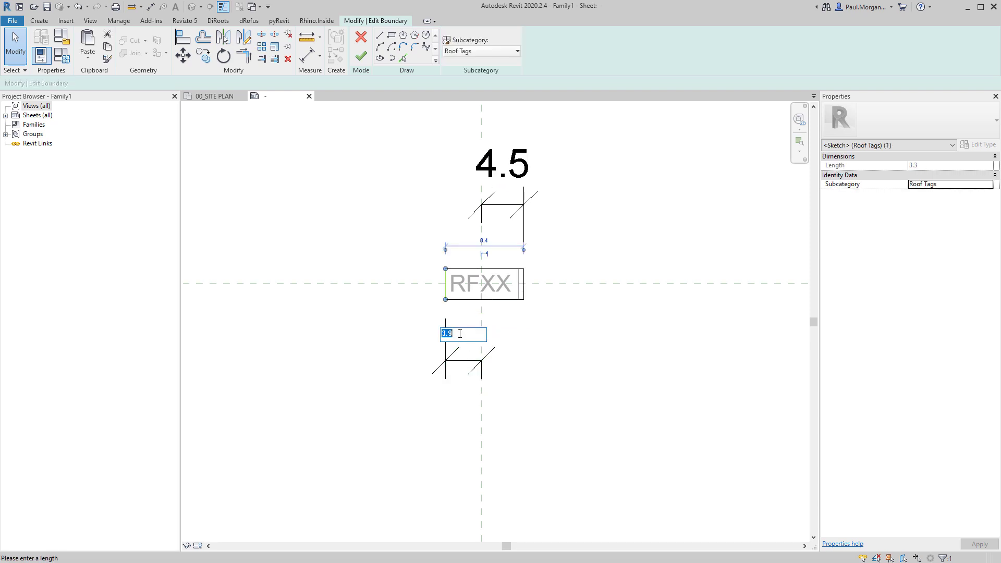
pyautogui.write('4.5')
pyautogui.press('Return')
pyautogui.press('Escape')
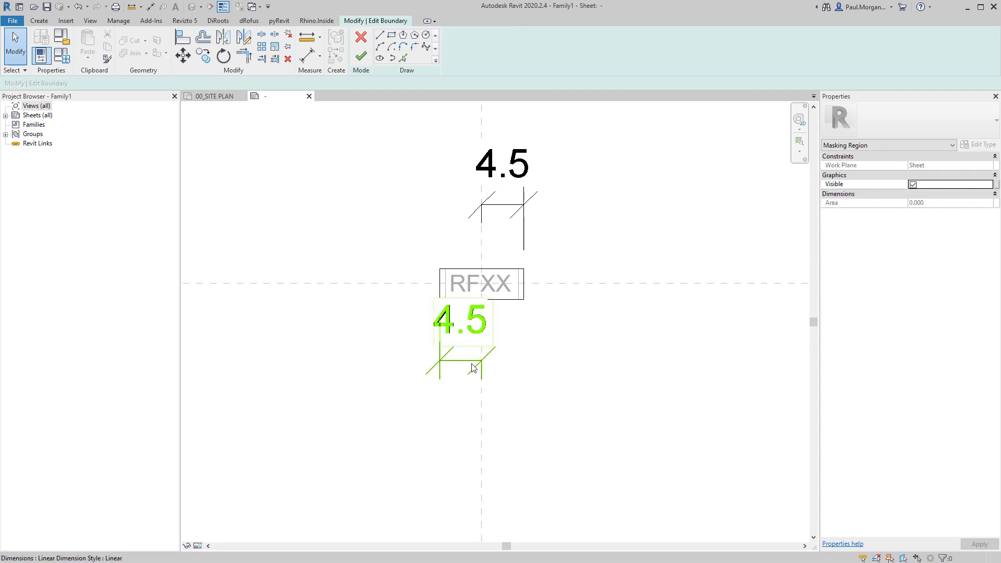
# Delete both dimensions from the masking region sketch and finish the boundary edit
pyautogui.click(503, 178)
pyautogui.press('Delete')
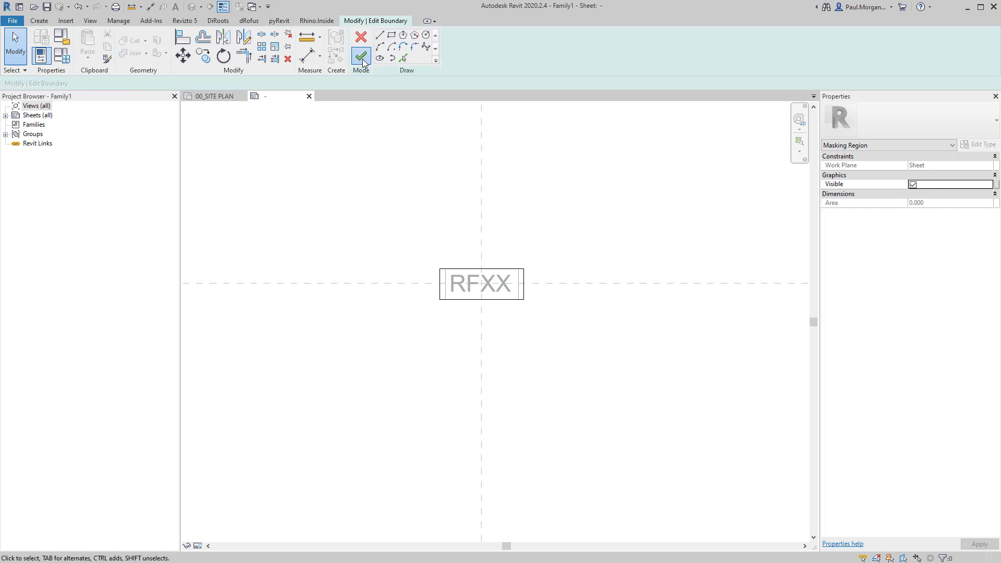
pyautogui.click(362, 57)
# Nudge the masking region up slightly so that the RFXX label sits centred vertically inside it
pyautogui.scroll(4, 507, 328)
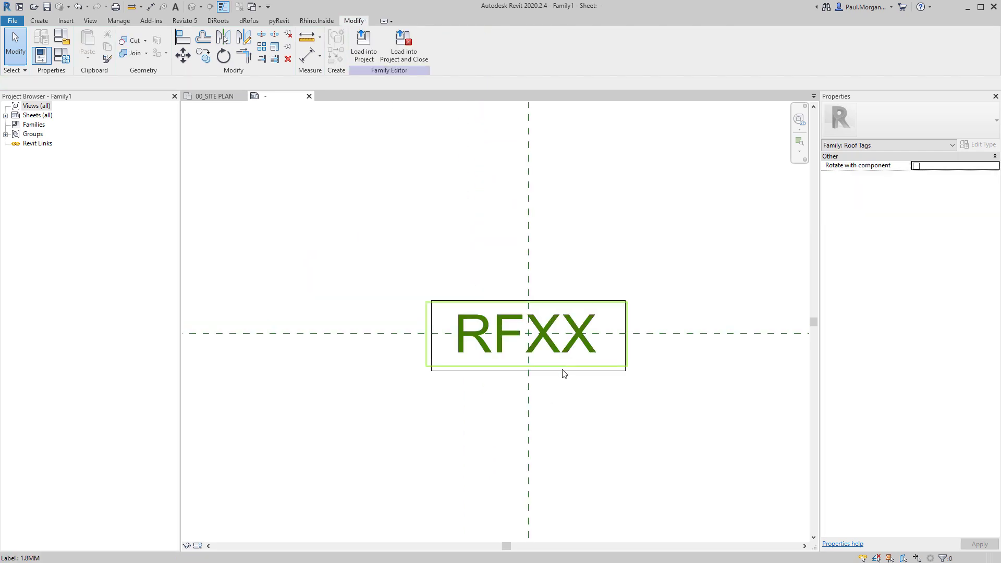
pyautogui.click(564, 373)
pyautogui.press('Escape')
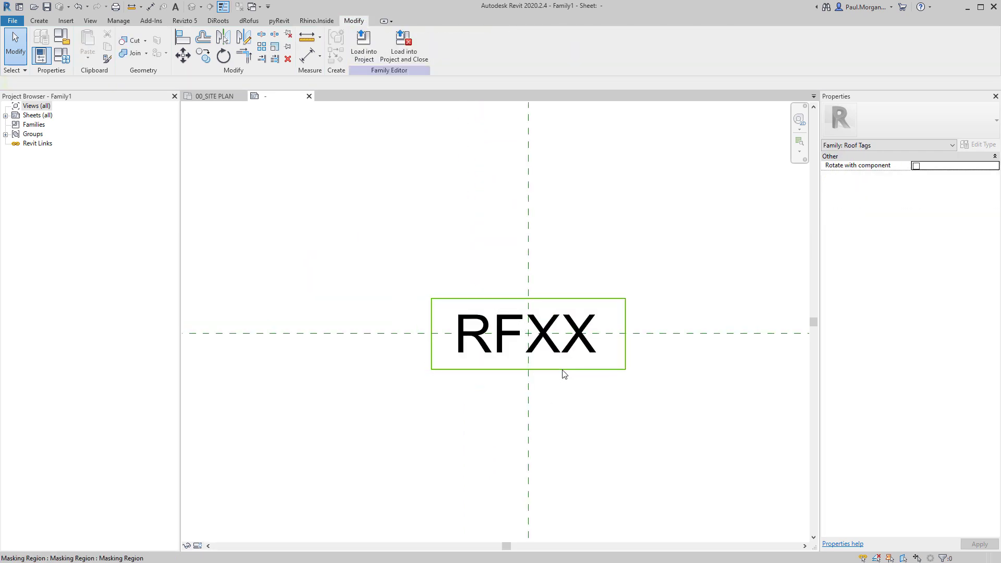
# Start saving the roof tag as a new family file
pyautogui.click(10, 21)
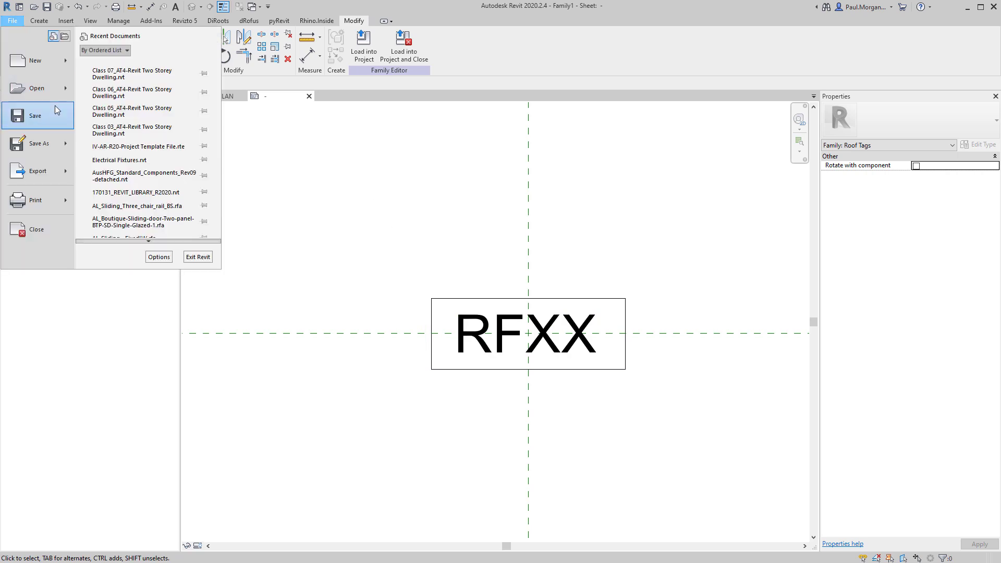
pyautogui.moveTo(39, 144)
pyautogui.click(114, 141)
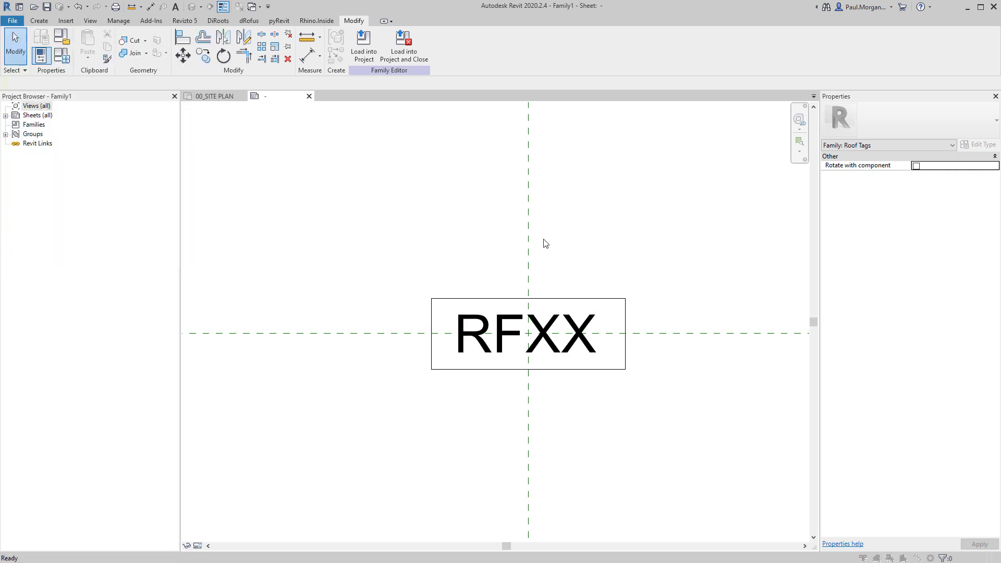
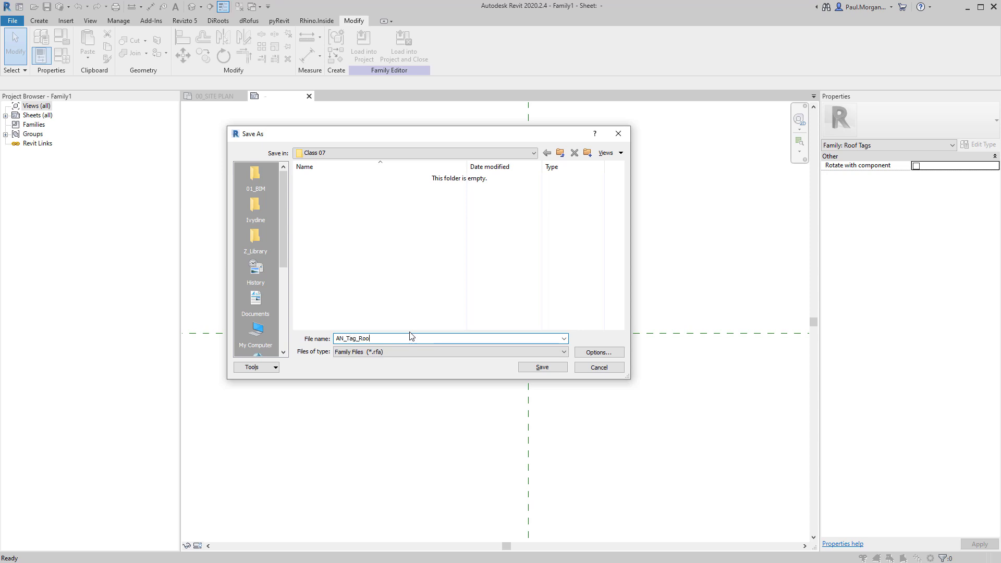
# Save the roof tag family as AN_Tag_Roof in the Class 07 folder, then load it into the project and close it
pyautogui.click(596, 353)
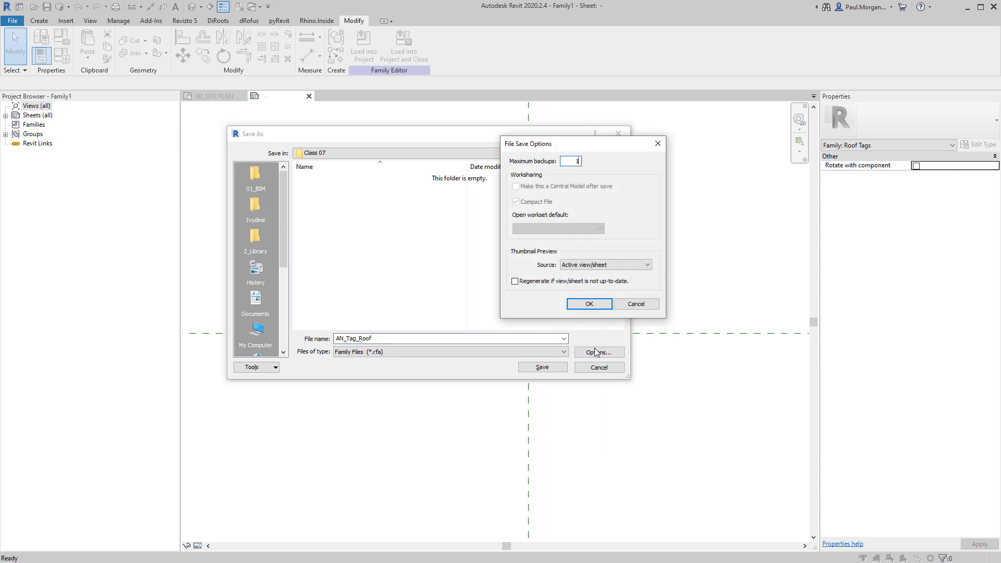
pyautogui.click(579, 305)
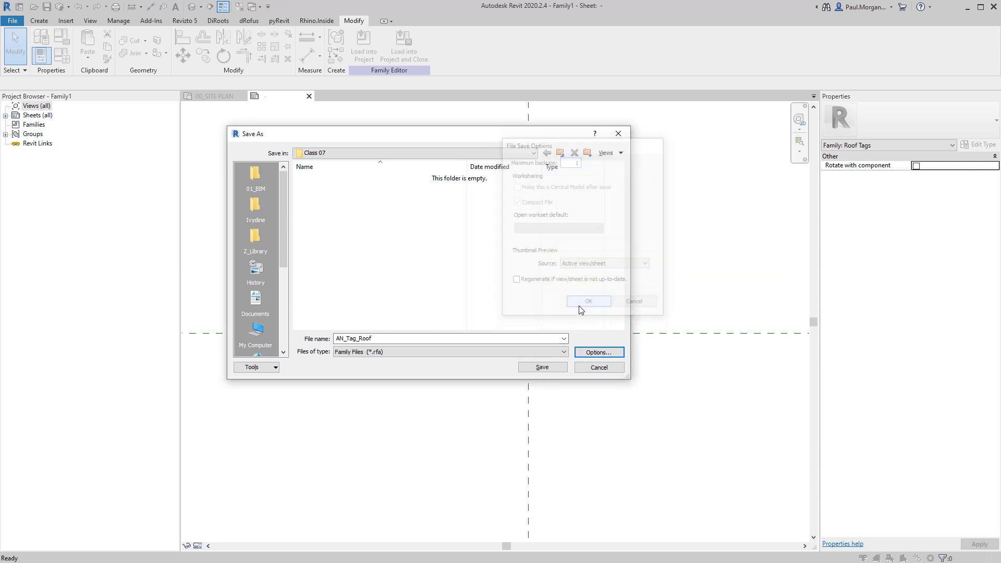
pyautogui.click(542, 367)
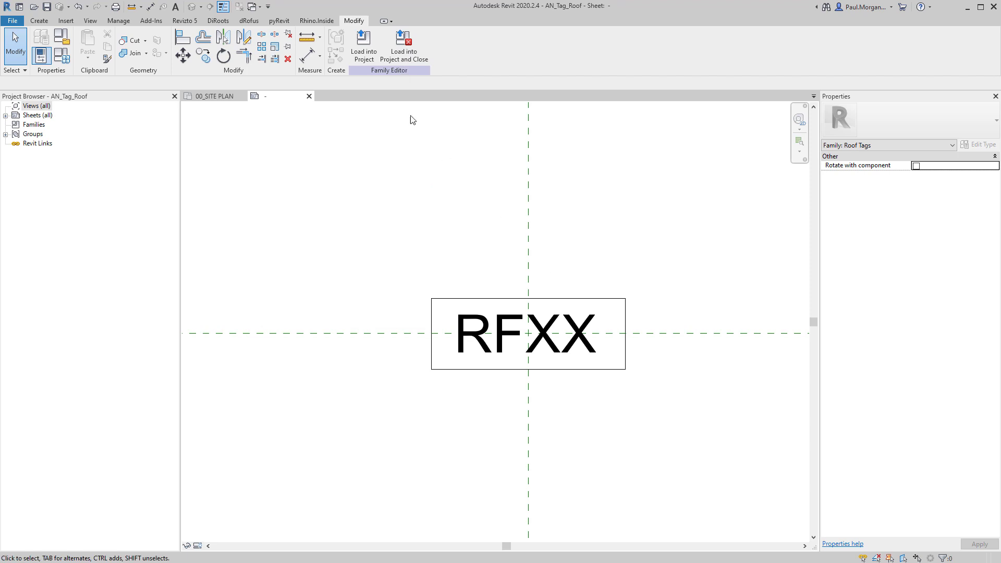
pyautogui.click(406, 62)
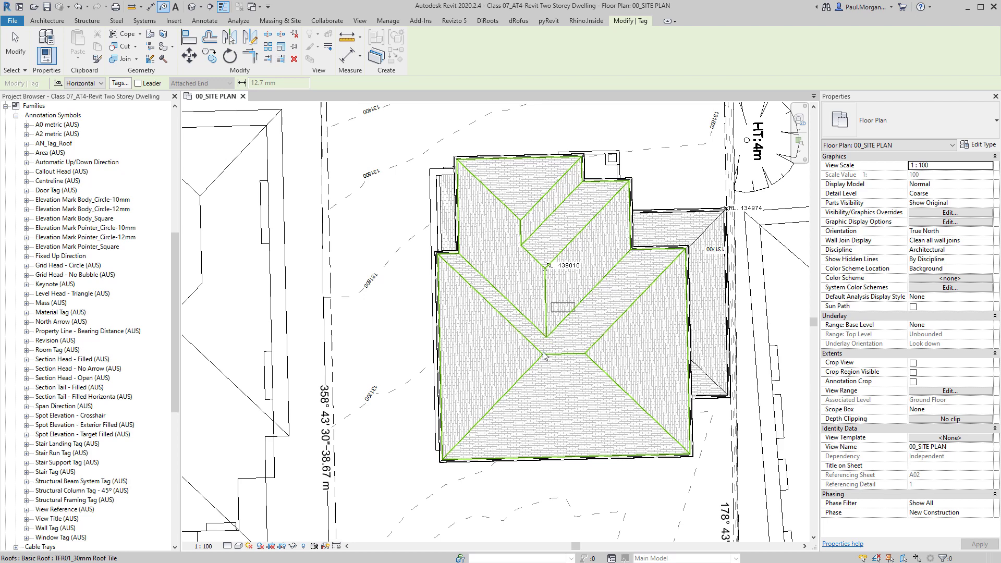
# Place an AN_Tag_Roof tag without a leader on the main roof, just below the ridge's RL spot elevation, leaving its value blank
pyautogui.scroll(4, 552, 321)
pyautogui.scroll(-1, 552, 321)
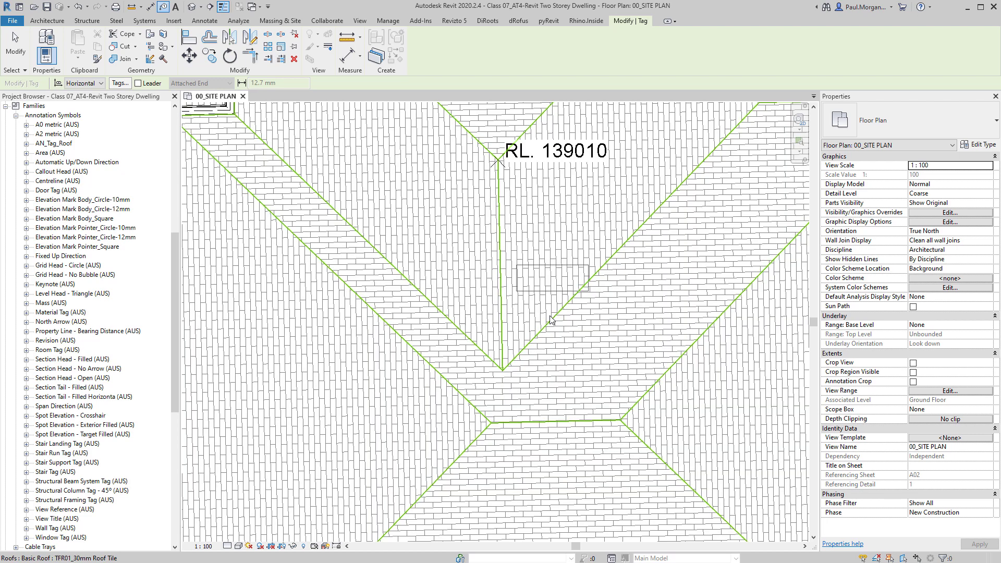
pyautogui.click(552, 320)
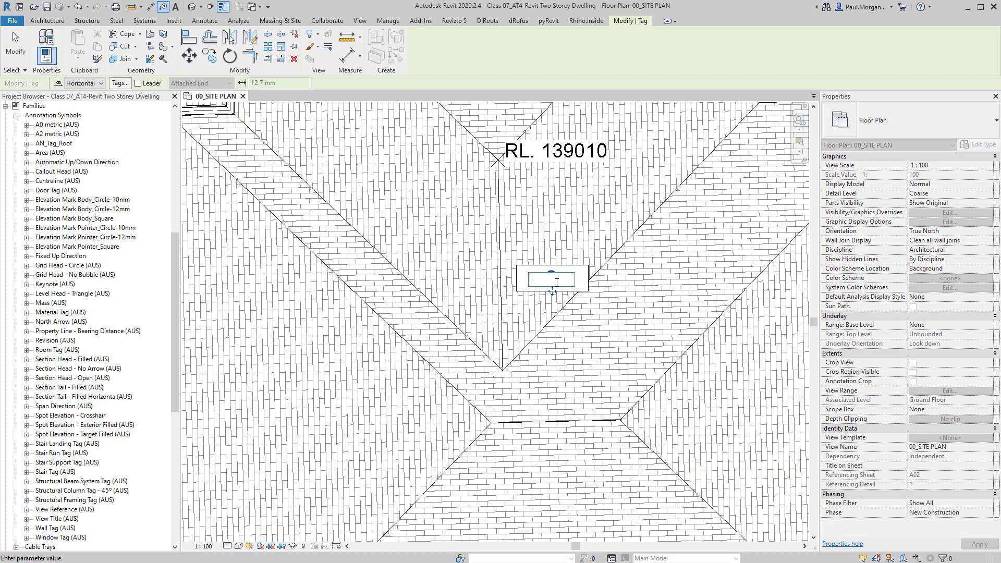
pyautogui.scroll(-2, 556, 284)
pyautogui.press('Escape')
pyautogui.press('Escape')
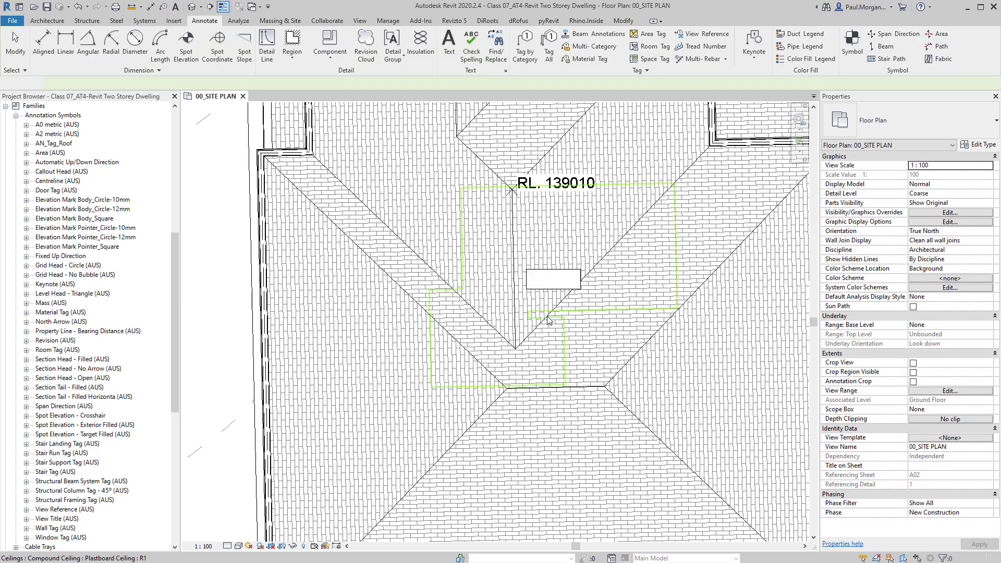
# Inspect the main tiled roof's type name and properties, then clear the selection
pyautogui.click(612, 382)
pyautogui.scroll(-3, 611, 383)
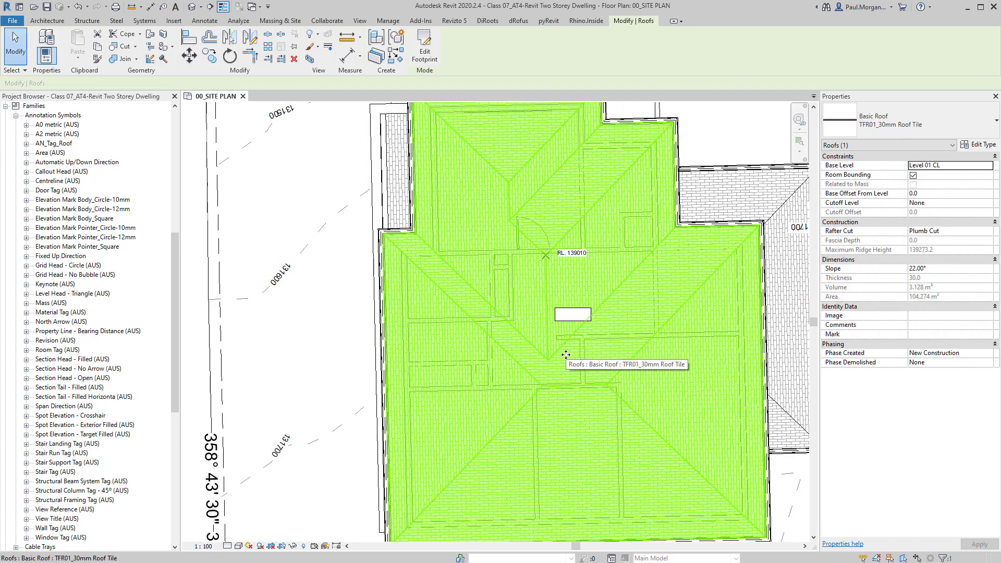
pyautogui.scroll(1, 644, 336)
pyautogui.scroll(3, 630, 345)
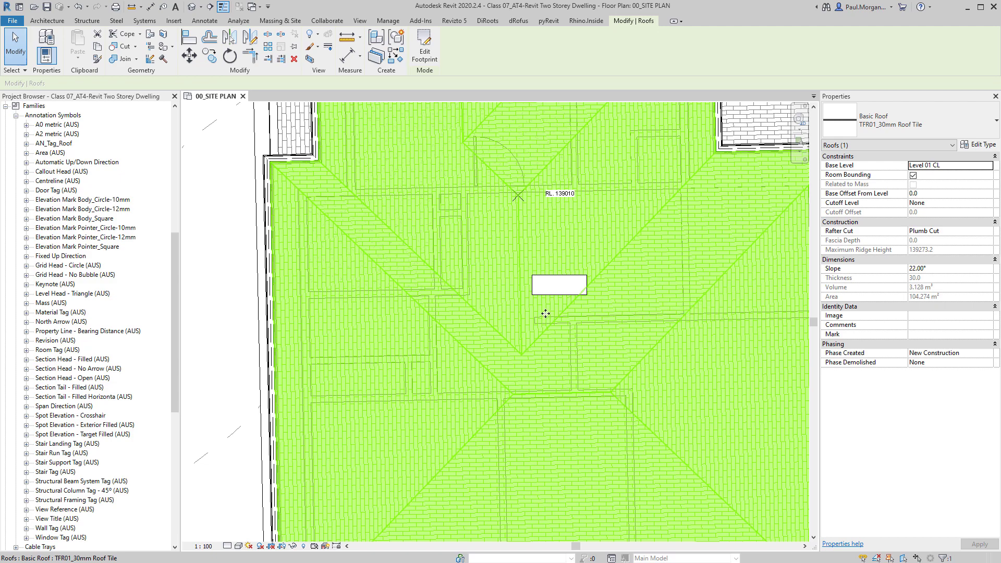
pyautogui.scroll(3, 545, 292)
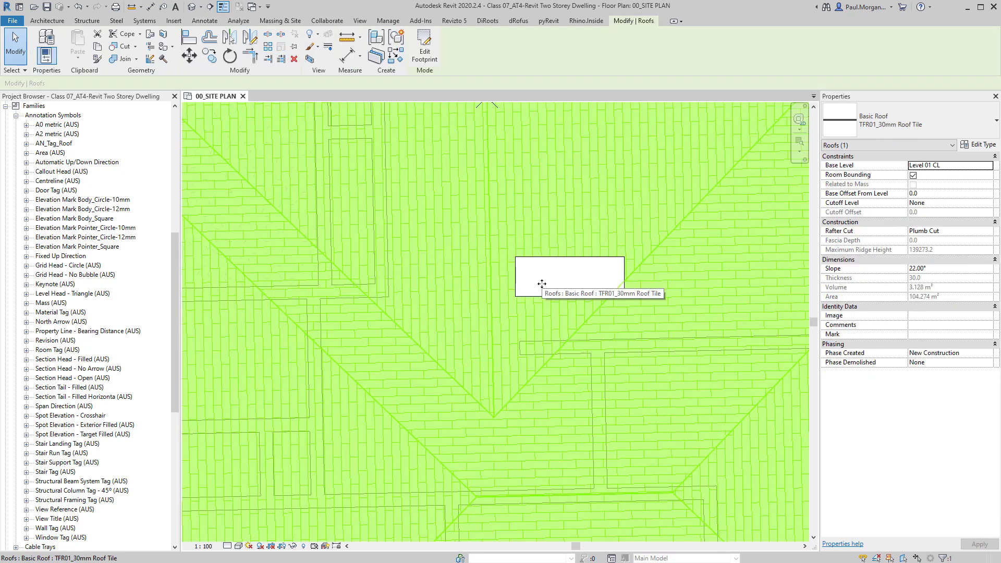
pyautogui.press('Escape')
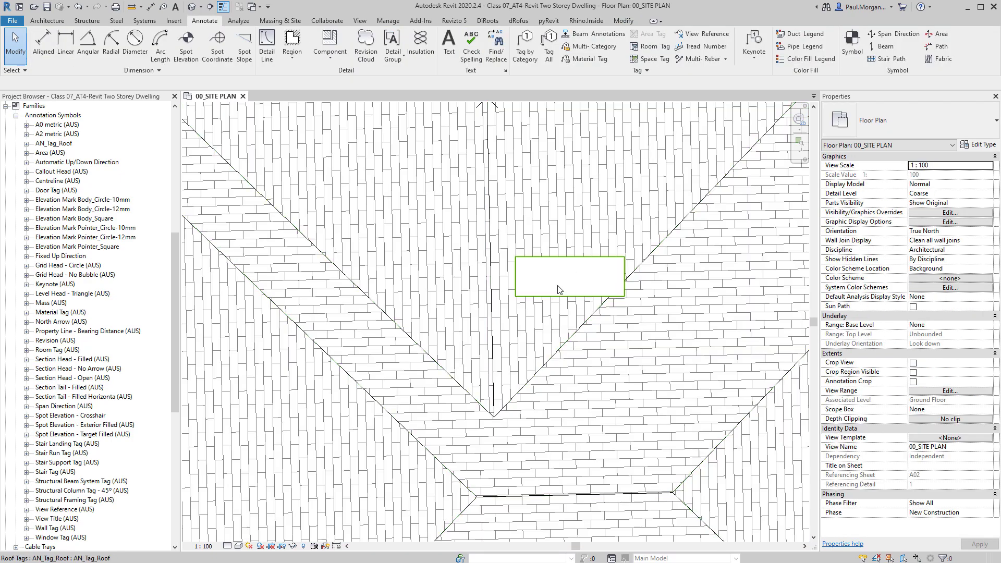
# Set the roof tag's type mark value to TFR01 and accept the type parameter change
pyautogui.click(567, 276)
pyautogui.click(567, 276)
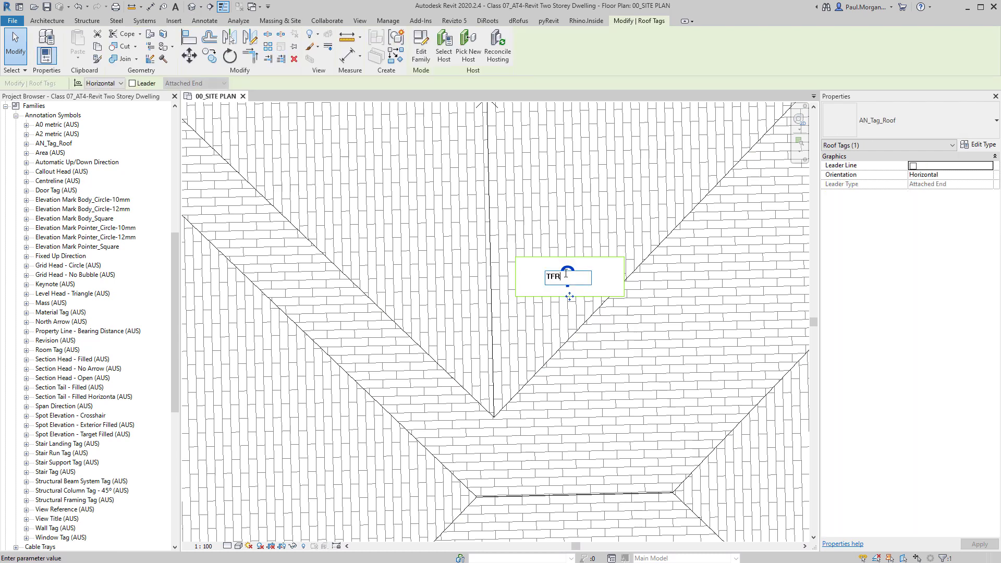
pyautogui.press('Return')
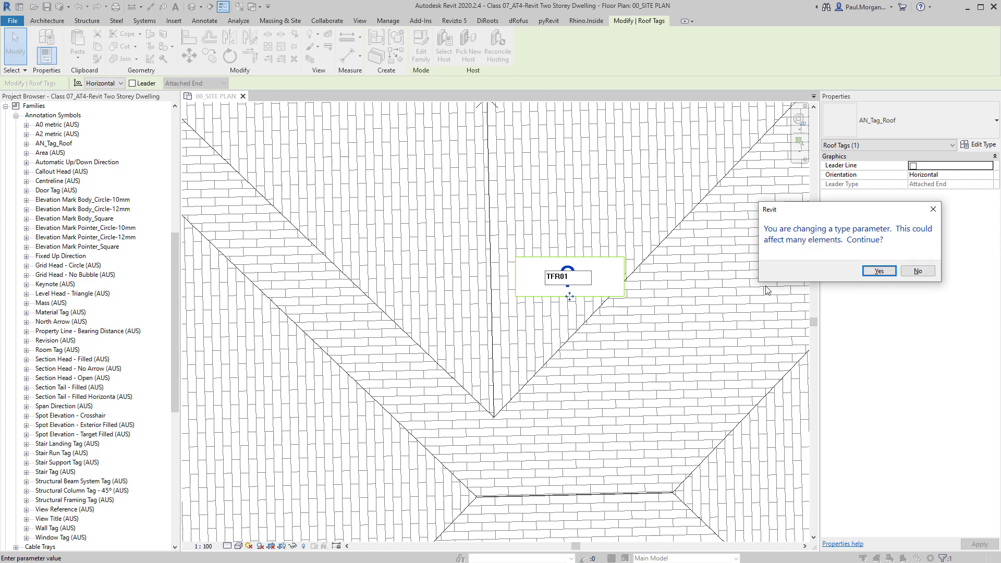
pyautogui.click(879, 271)
pyautogui.scroll(3, 568, 282)
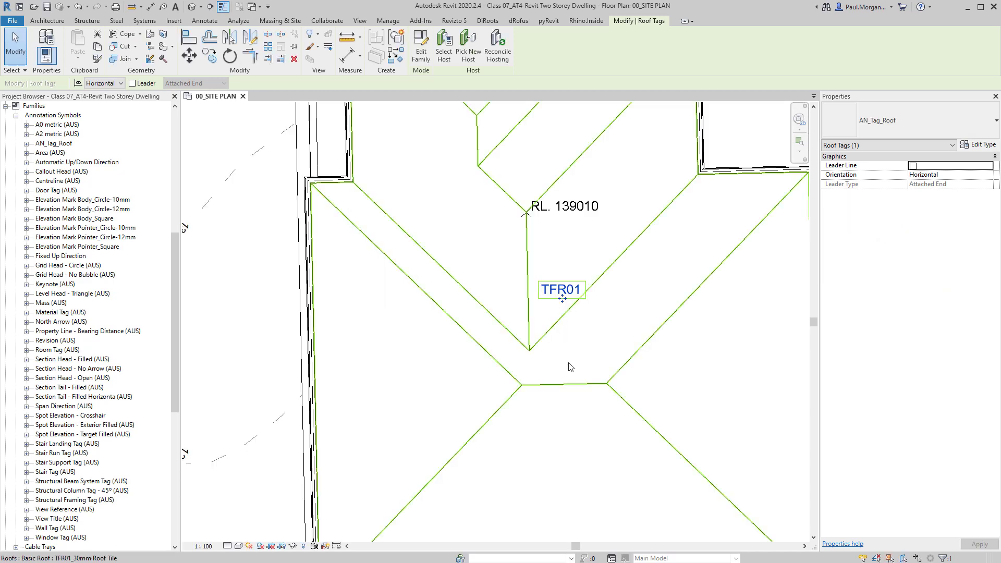
# Move the TFR01 tag down into the main roof's lower triangular hip face
pyautogui.click(585, 382)
pyautogui.moveTo(584, 383); pyautogui.dragTo(585, 342, button='middle')
pyautogui.press('Escape')
pyautogui.scroll(-2, 565, 261)
pyautogui.click(561, 254)
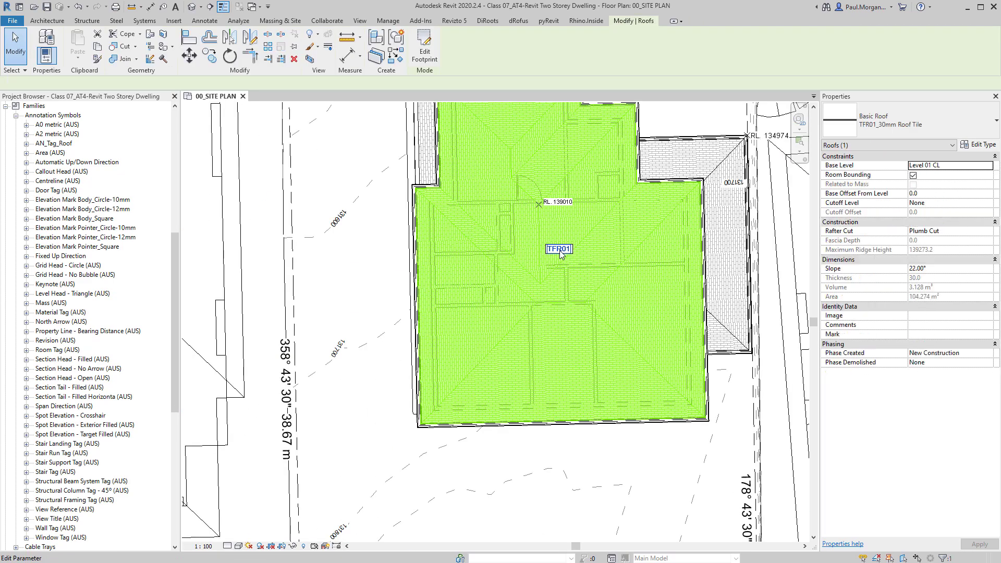
pyautogui.scroll(3, 561, 254)
pyautogui.press('Escape')
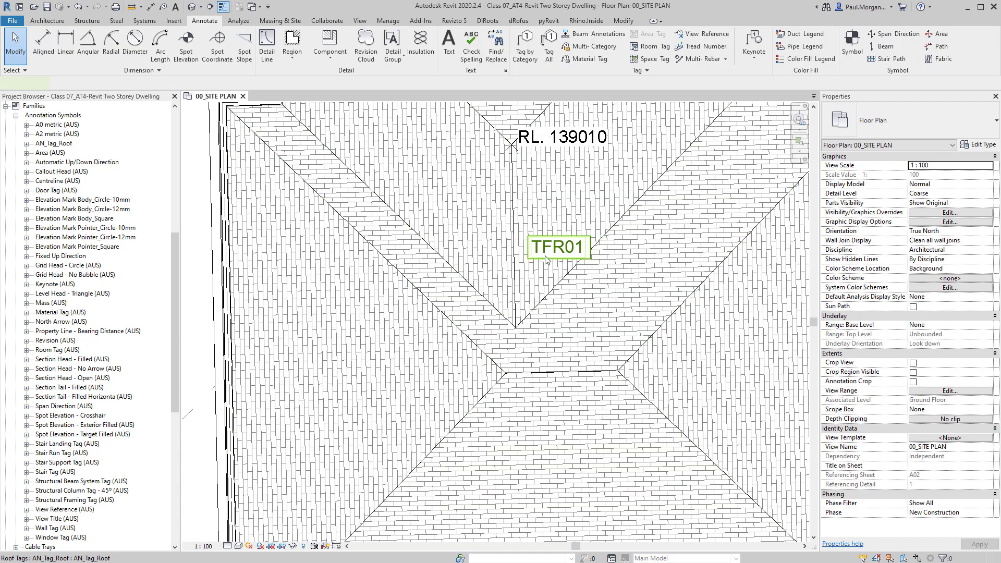
pyautogui.click(545, 261)
pyautogui.scroll(-2, 544, 260)
pyautogui.moveTo(555, 262)
pyautogui.mouseDown()
pyautogui.moveTo(578, 367)
pyautogui.moveTo(552, 401)
pyautogui.mouseUp()
pyautogui.scroll(1, 558, 399)
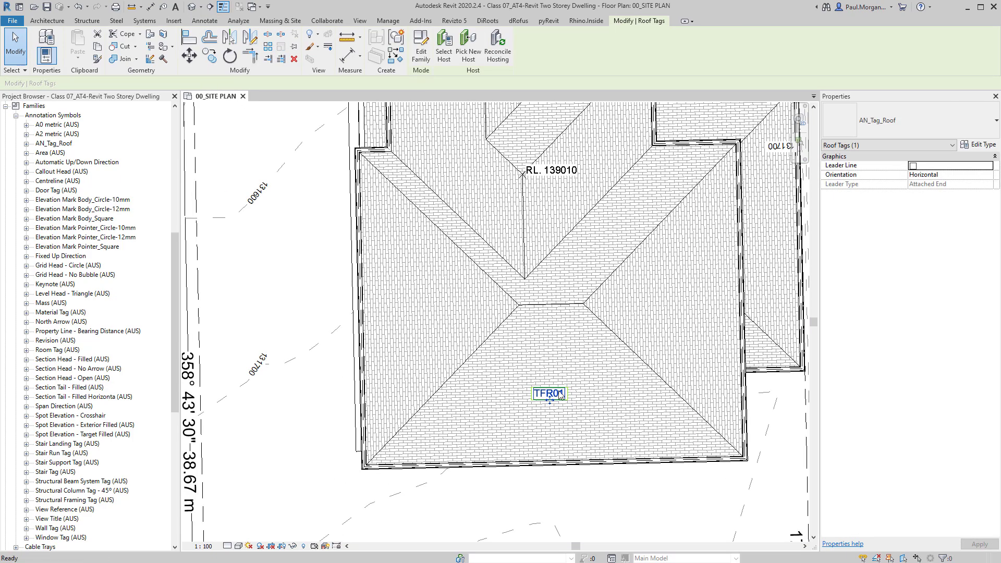
# Tag the main roof a second time and move the new TFR01 tag onto the small side roof on the right
pyautogui.press('t')
pyautogui.press('g')
pyautogui.click(556, 213)
pyautogui.moveTo(550, 244); pyautogui.dragTo(588, 330, button='middle')
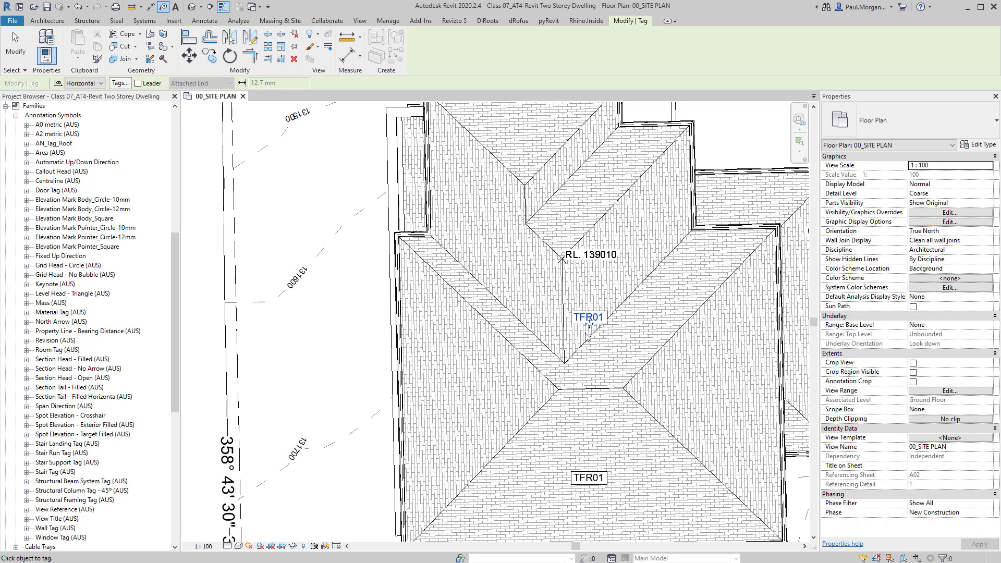
pyautogui.moveTo(590, 328); pyautogui.dragTo(753, 207)
pyautogui.scroll(-3, 645, 356)
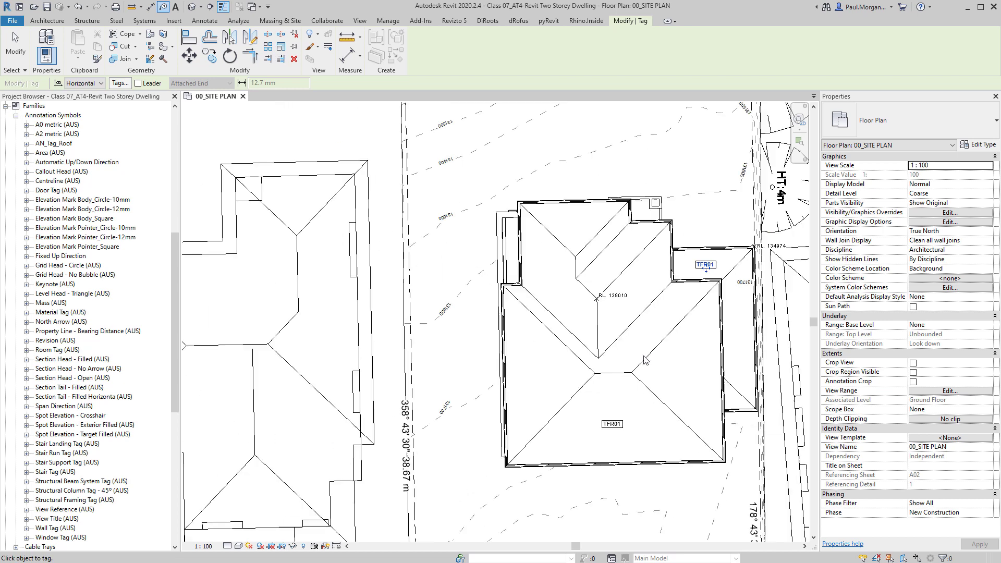
# Add a third TFR01 tag to the main roof and move it into the upper hip face
pyautogui.click(612, 334)
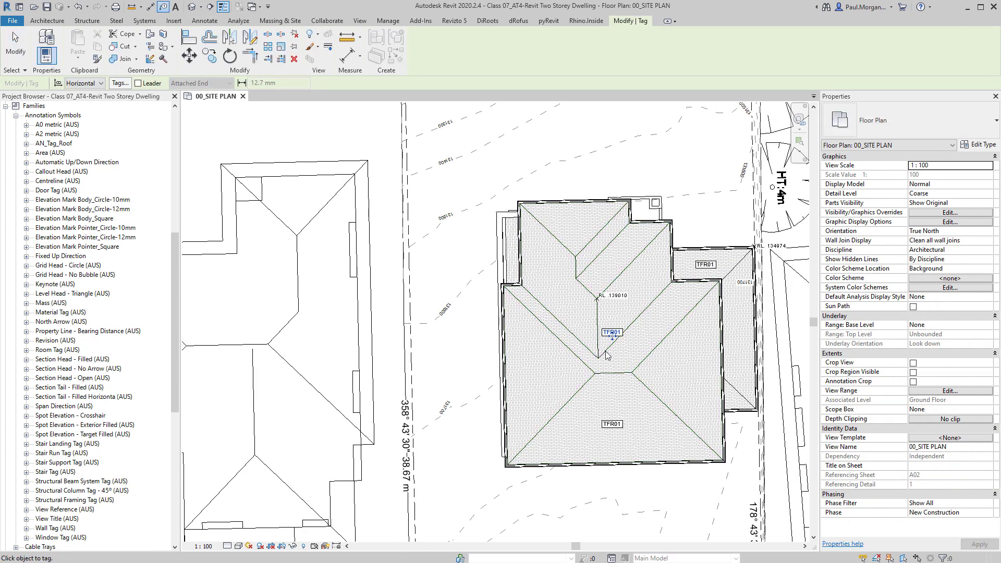
pyautogui.moveTo(612, 336); pyautogui.dragTo(574, 221)
pyautogui.scroll(-3, 633, 429)
pyautogui.press('Escape')
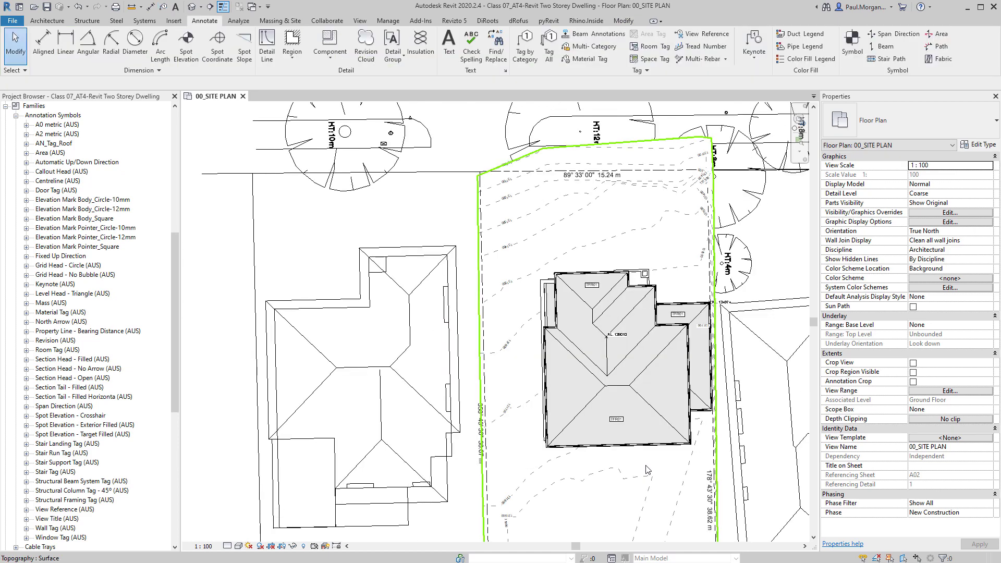
# Place spot slopes on the left, lower and right faces of the main roof, with a 1.5 mm offset from reference
pyautogui.scroll(2, 645, 467)
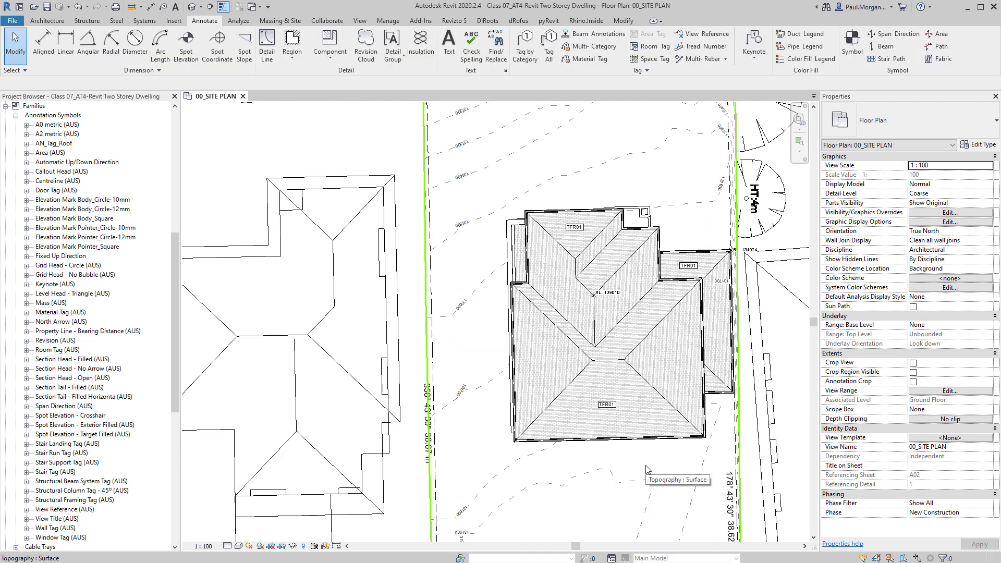
pyautogui.scroll(-2, 647, 469)
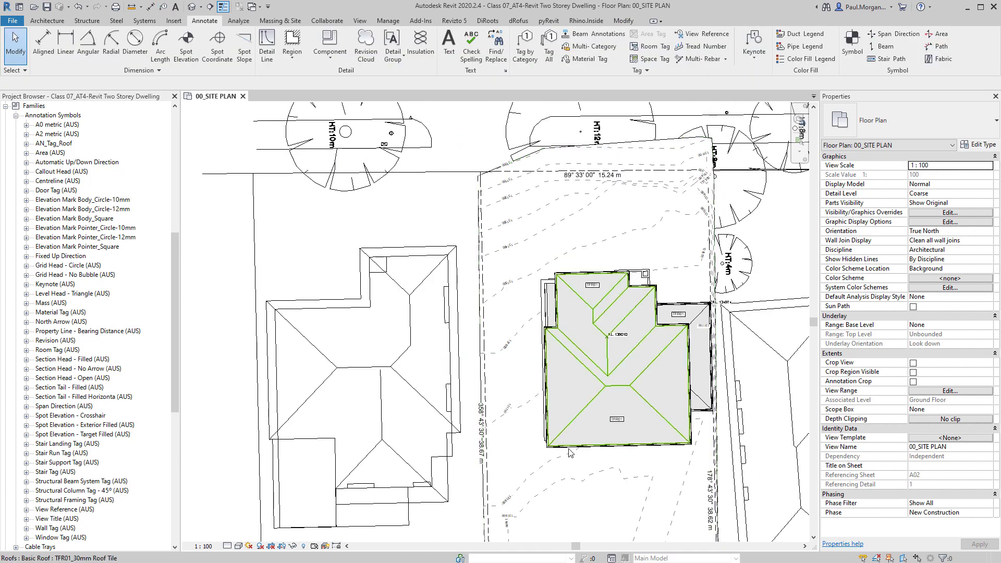
pyautogui.scroll(3, 472, 462)
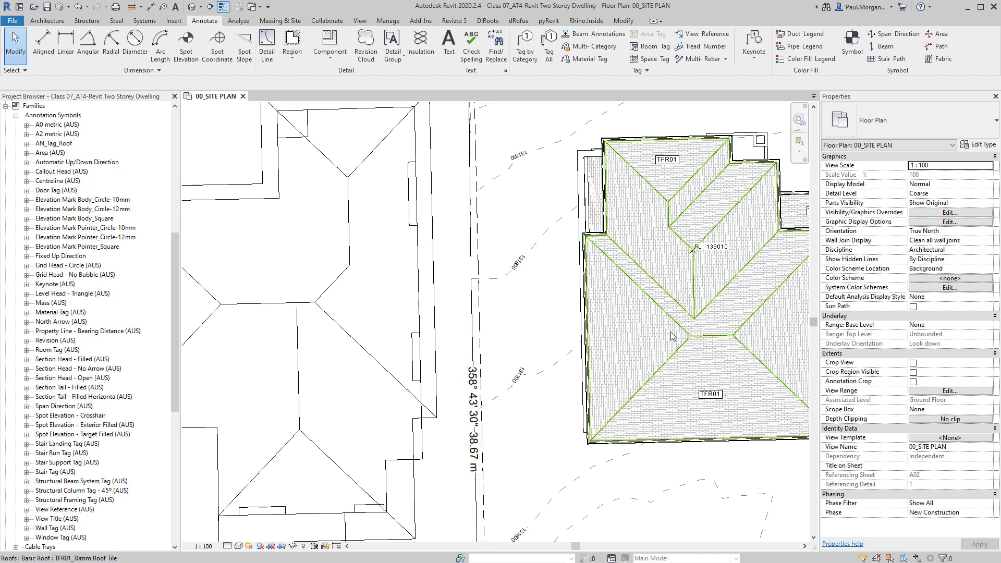
pyautogui.moveTo(702, 339); pyautogui.dragTo(562, 371, button='middle')
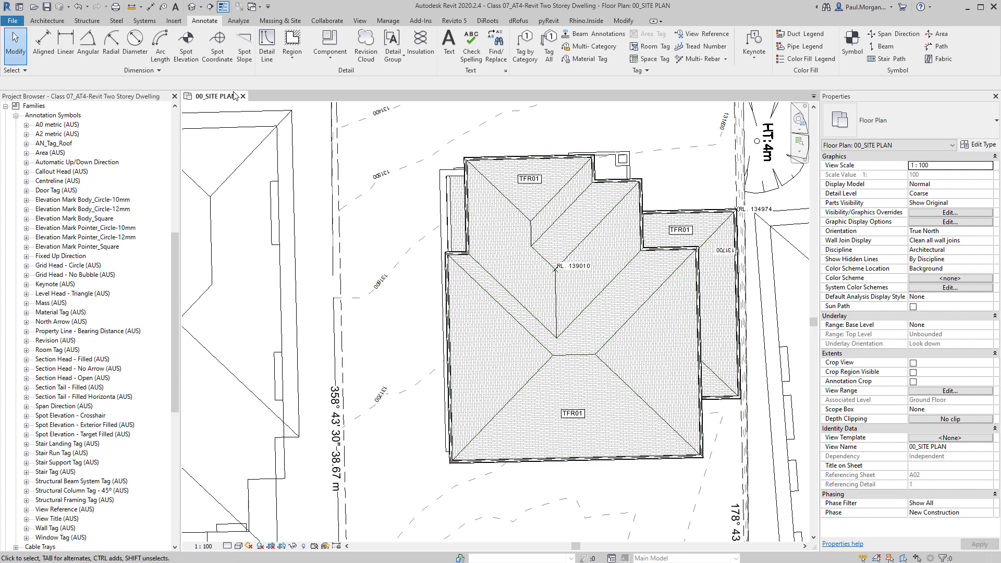
pyautogui.click(245, 47)
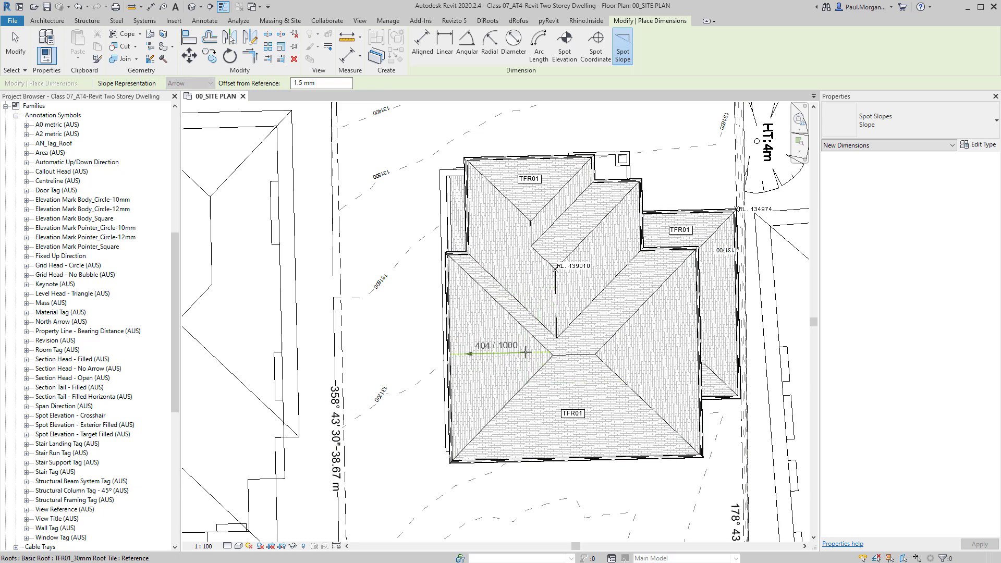
pyautogui.scroll(3, 513, 360)
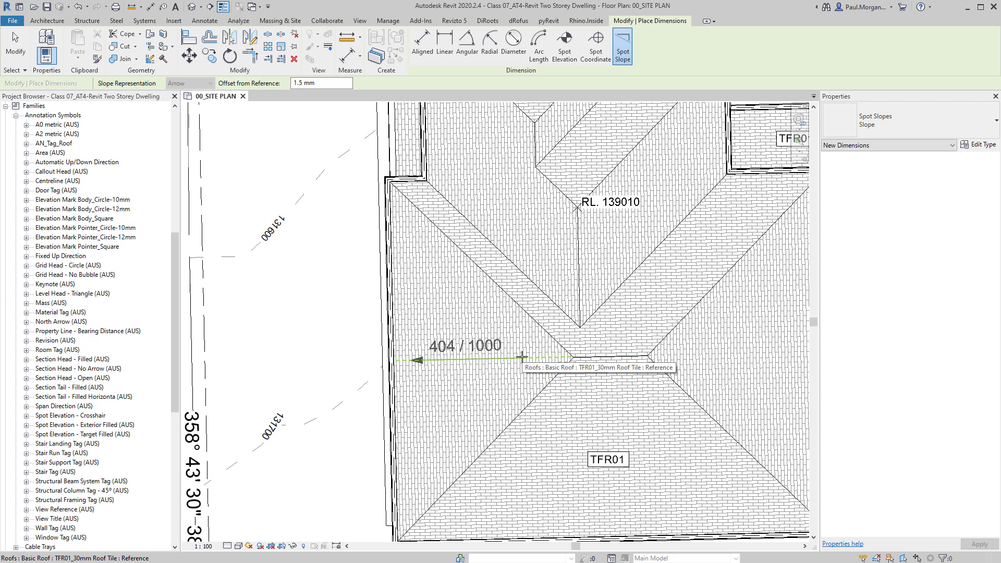
pyautogui.click(522, 357)
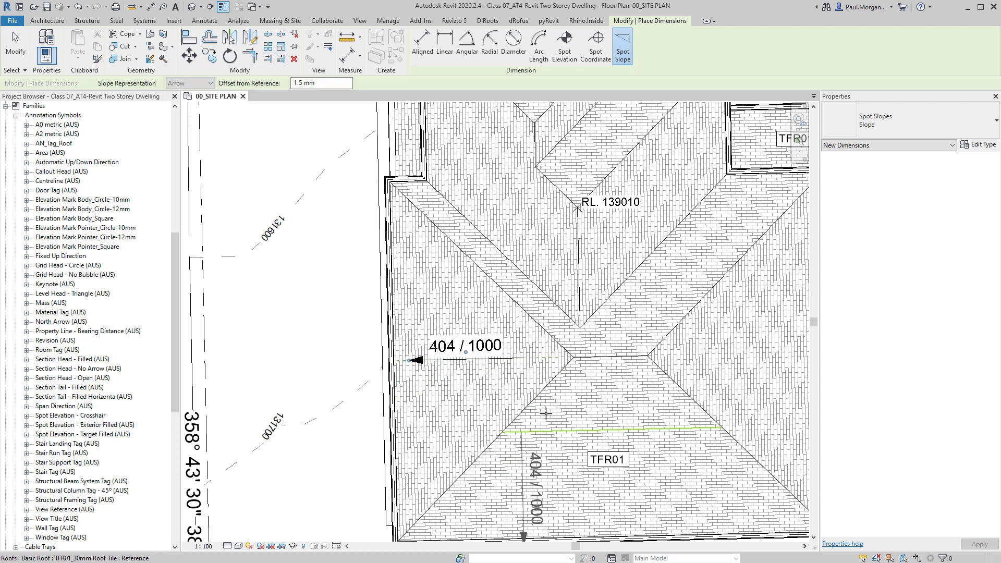
pyautogui.click(670, 402)
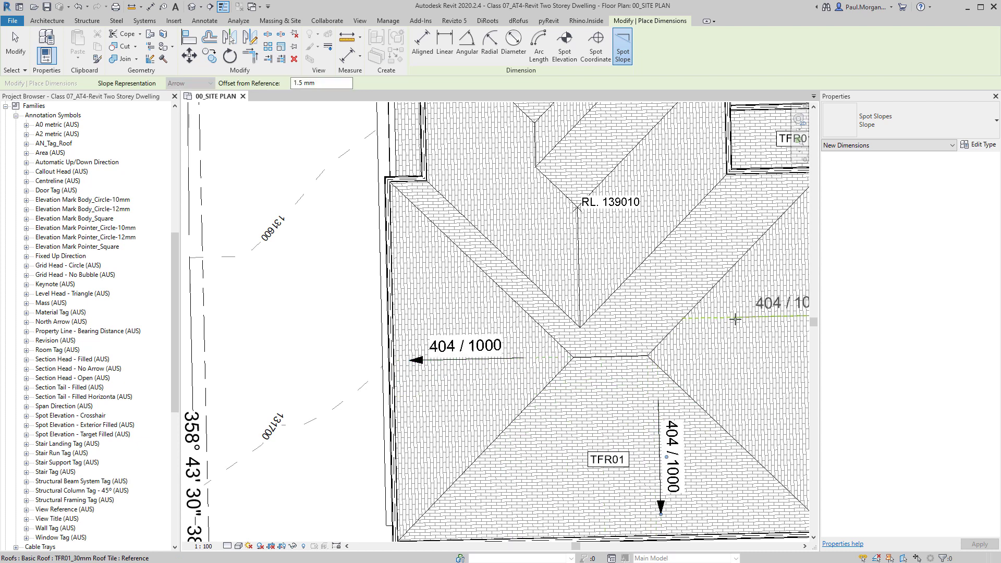
pyautogui.click(698, 353)
pyautogui.moveTo(698, 353); pyautogui.dragTo(584, 344, button='middle')
pyautogui.press('Escape')
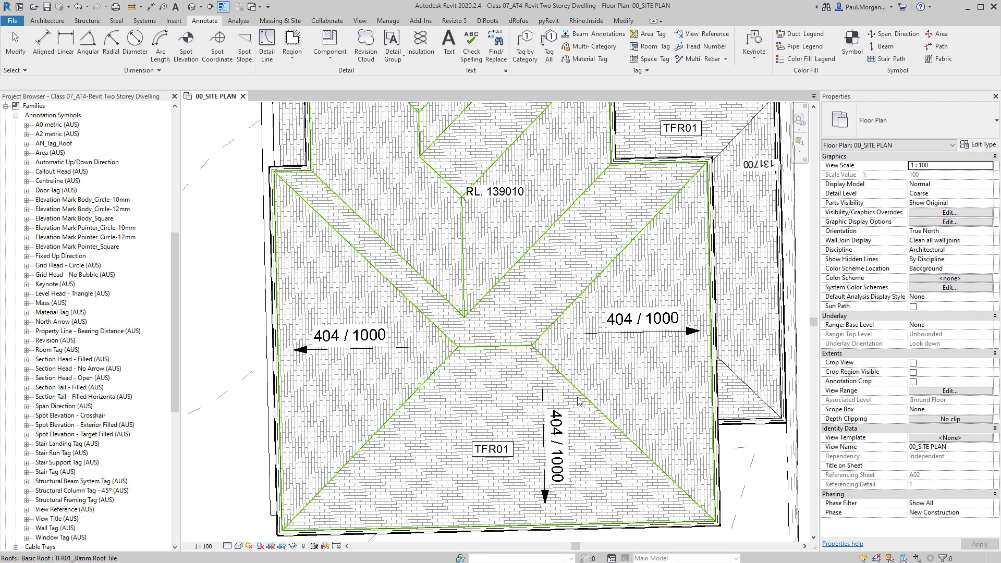
# Rename the spot slope type of the main roof's left slope annotation to Angle
pyautogui.moveTo(578, 397); pyautogui.dragTo(665, 416, button='middle')
pyautogui.click(410, 357)
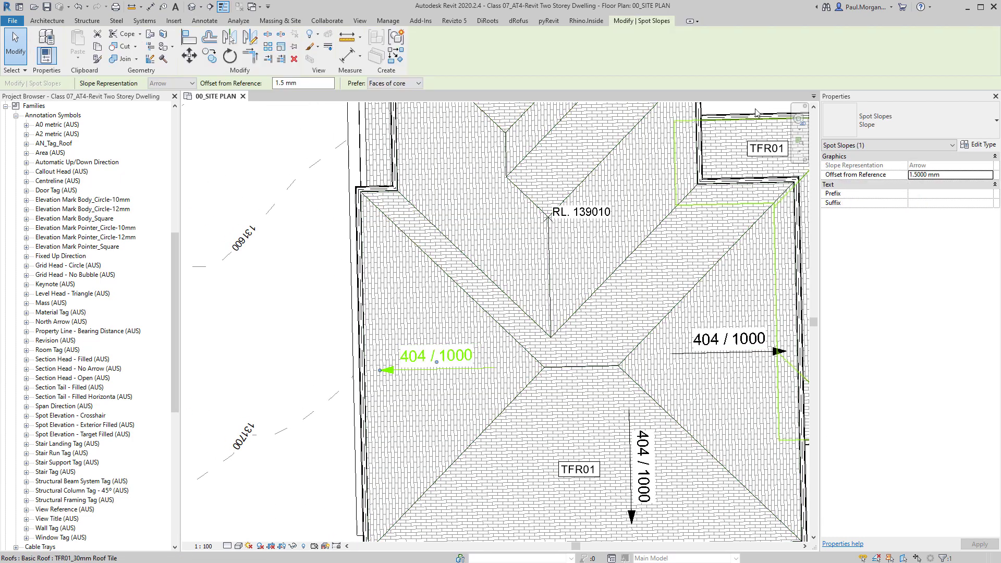
pyautogui.click(843, 115)
pyautogui.click(842, 115)
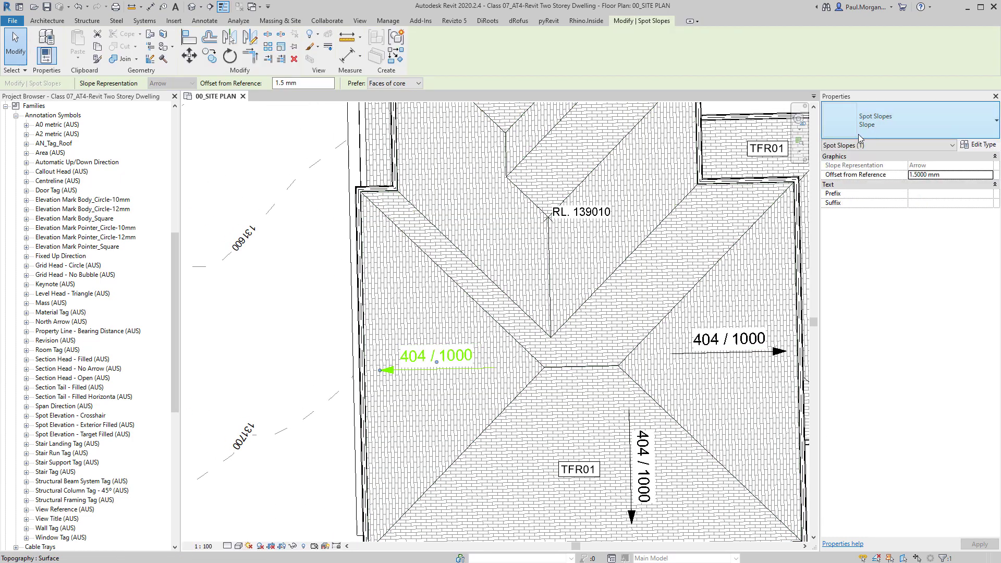
pyautogui.click(979, 144)
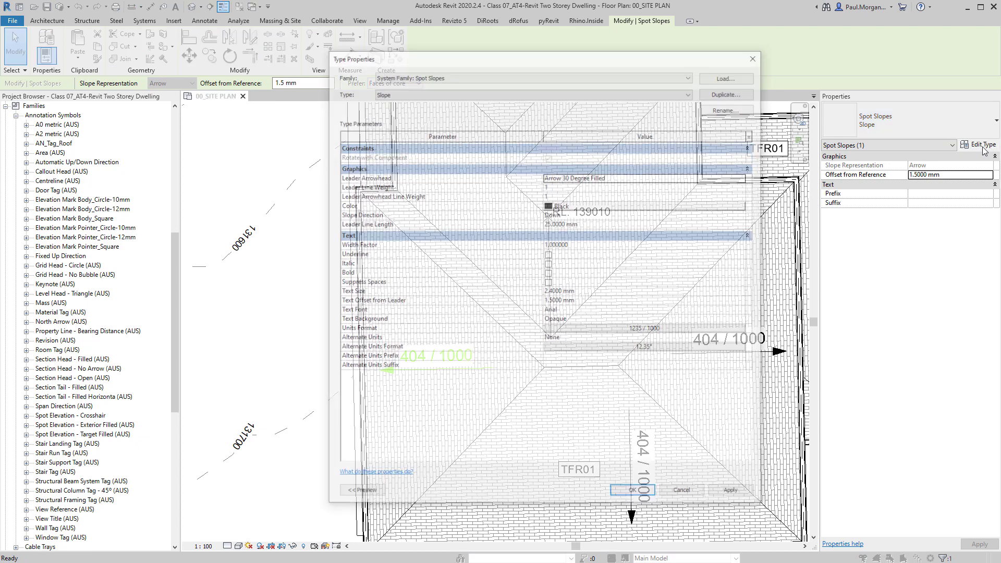
pyautogui.click(730, 109)
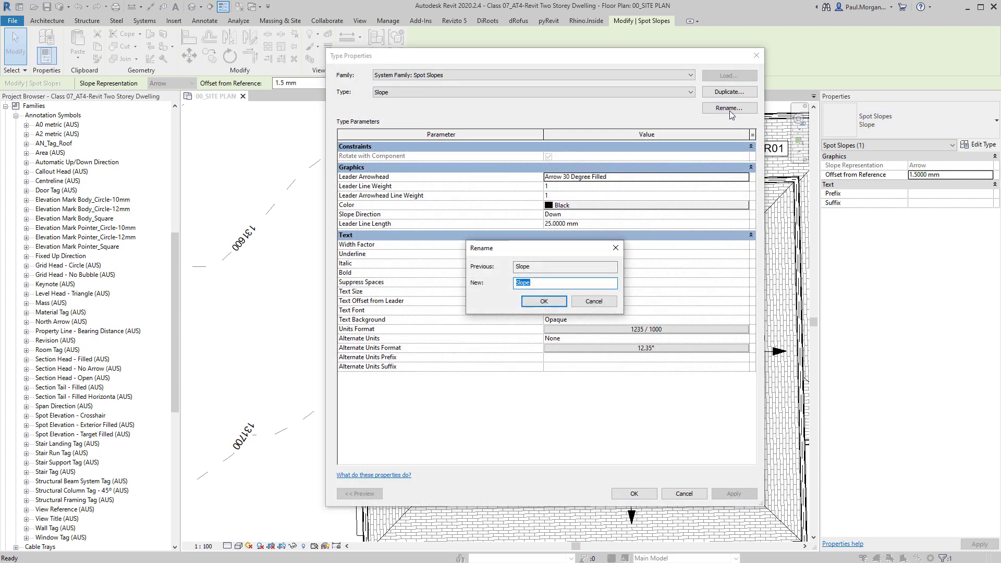
pyautogui.write('Angle')
pyautogui.press('Return')
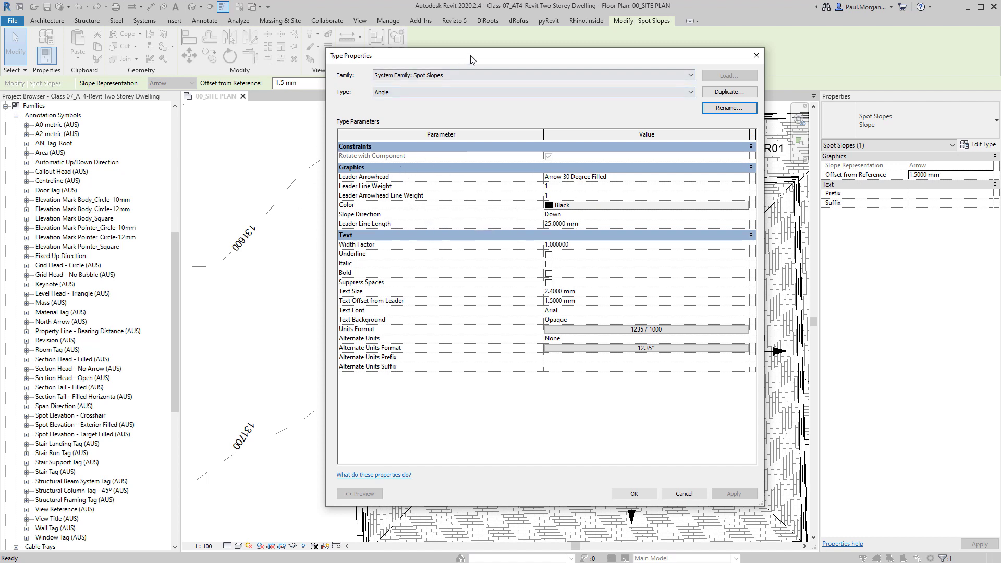
# Set the Angle spot slope type's leader arrowhead to Arrow 15 Degree Filled and its leader line length to 15 mm
pyautogui.moveTo(471, 59); pyautogui.dragTo(666, 66)
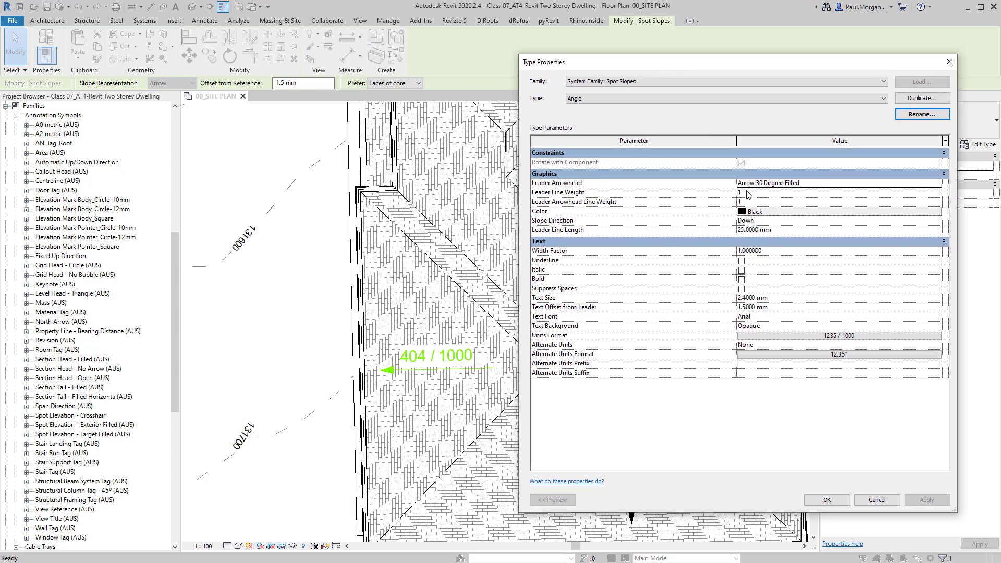
pyautogui.click(805, 186)
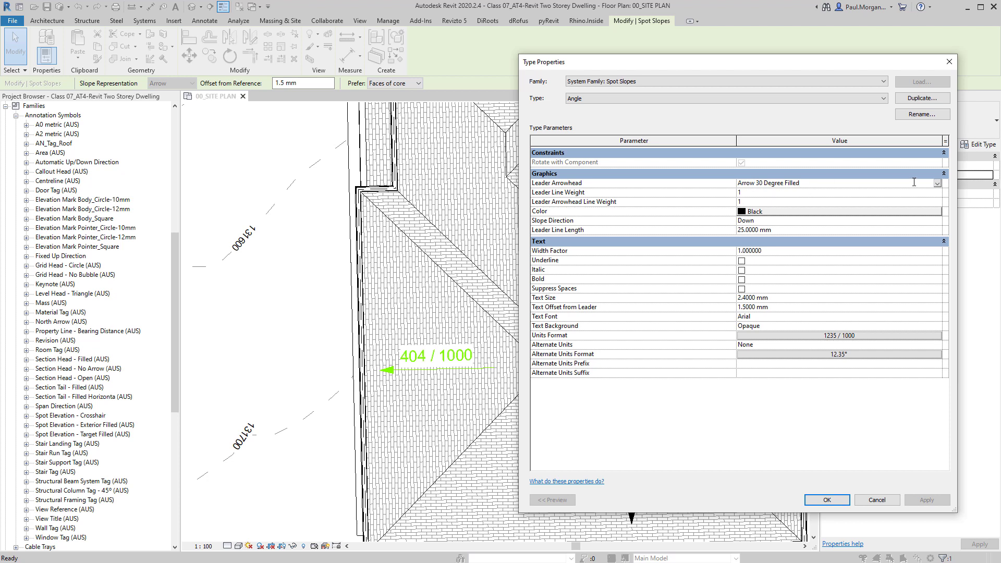
pyautogui.click(937, 183)
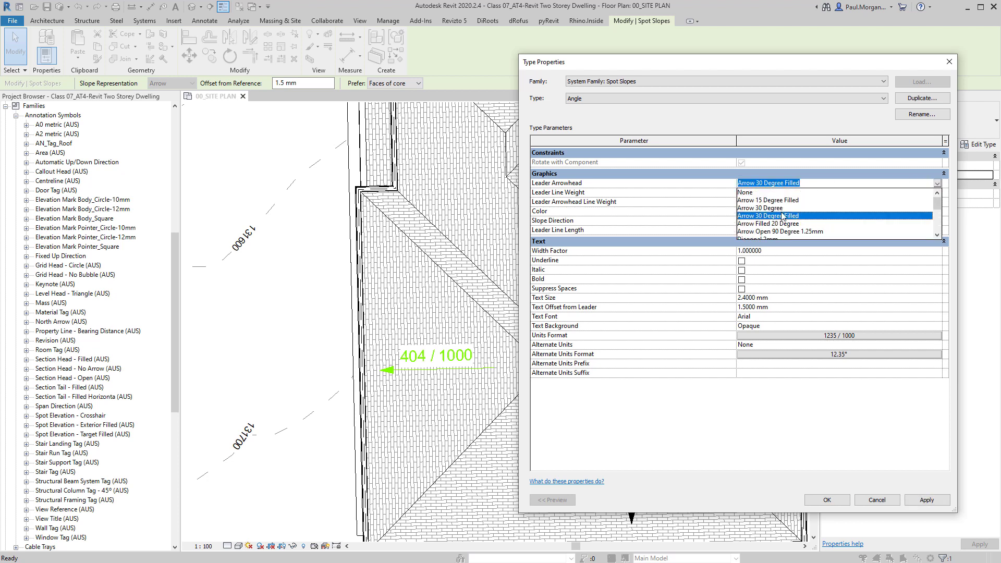
pyautogui.click(791, 202)
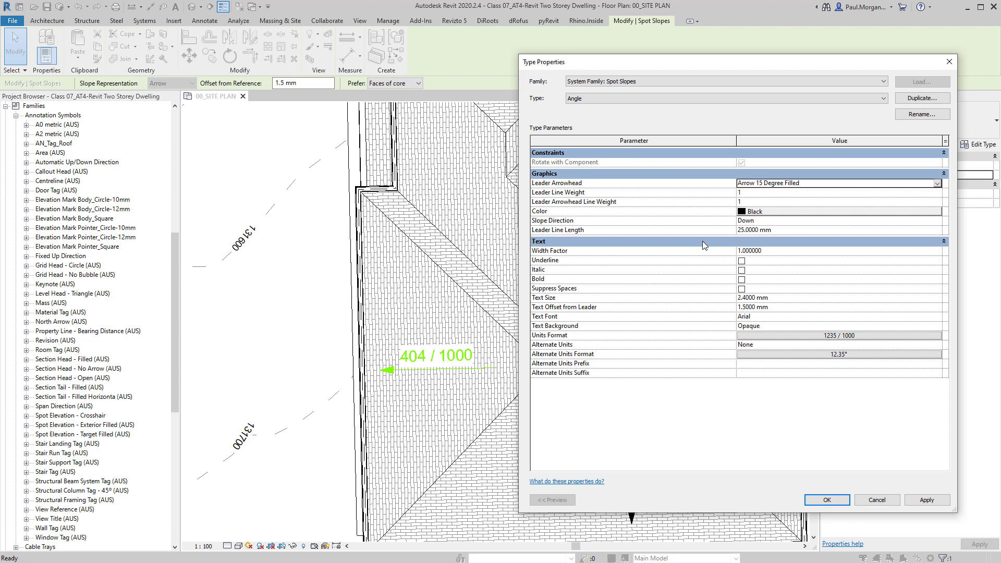
pyautogui.click(783, 236)
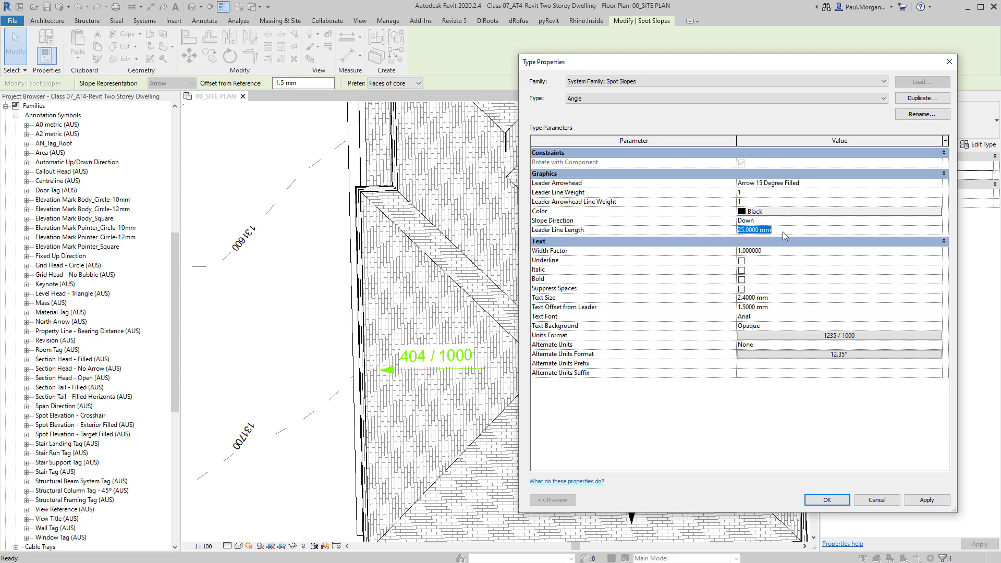
pyautogui.write('15')
pyautogui.click(783, 440)
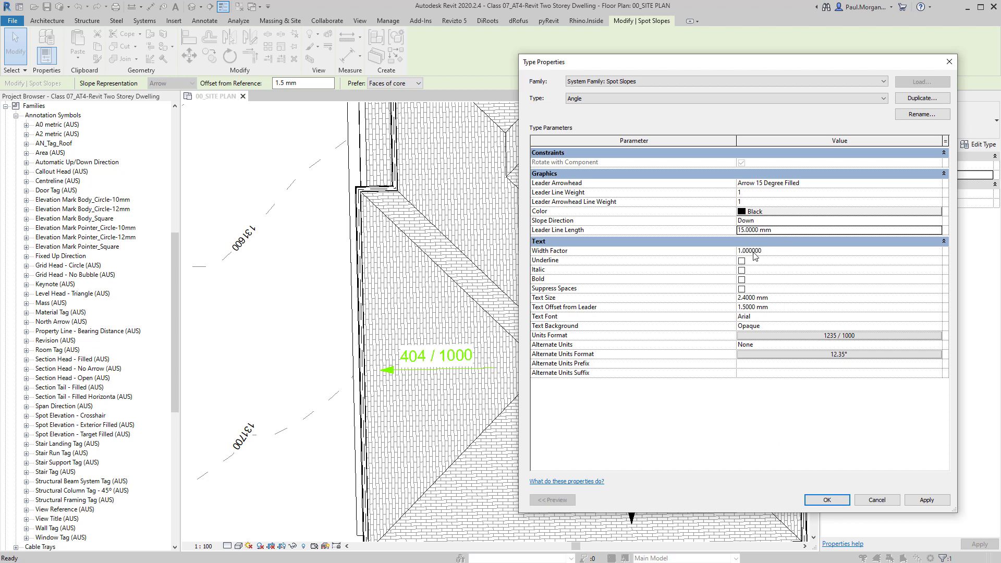
# Set the Angle type's text size to 1.8 mm and its text offset from leader to 0.3 mm
pyautogui.click(782, 299)
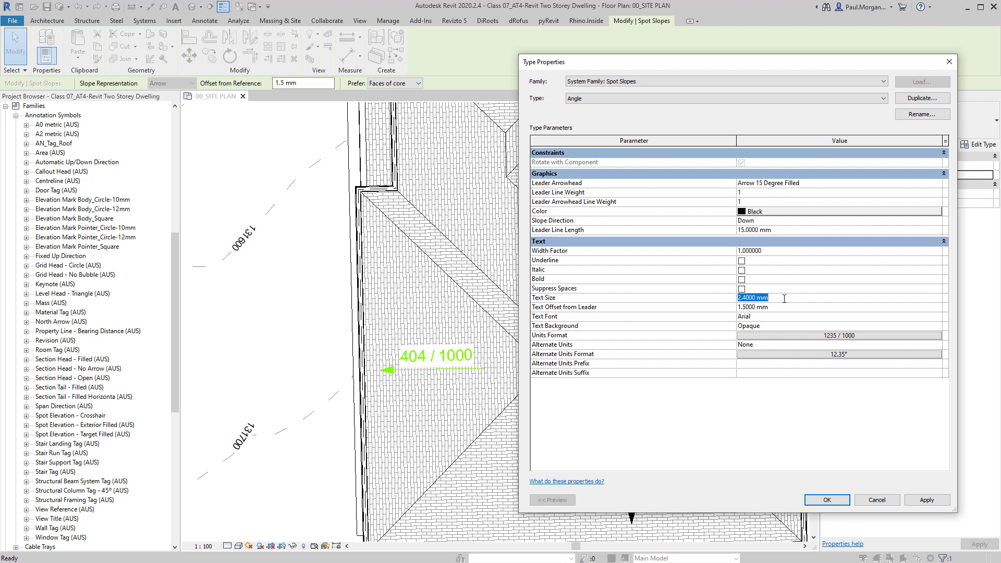
pyautogui.write('1.8')
pyautogui.click(773, 459)
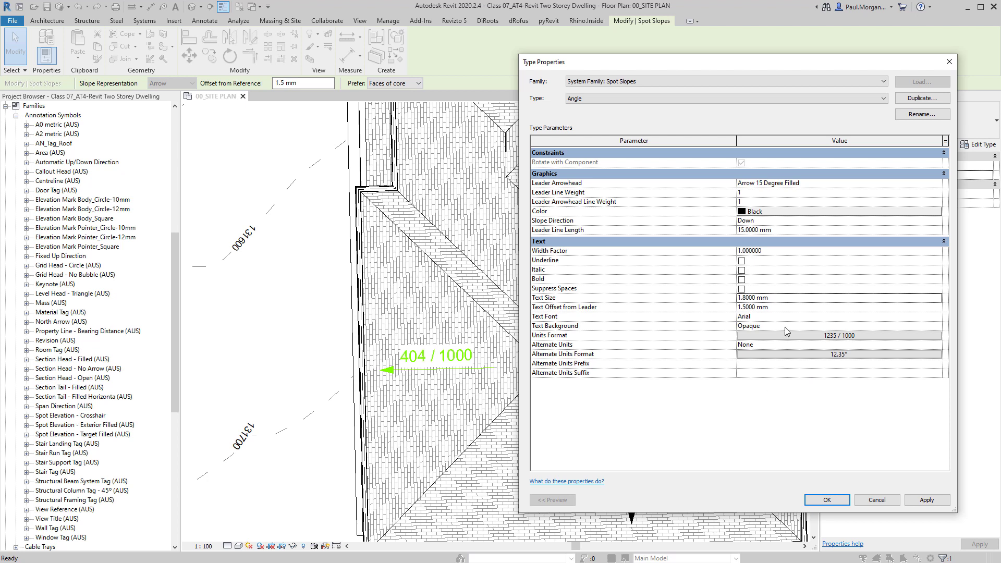
pyautogui.click(798, 308)
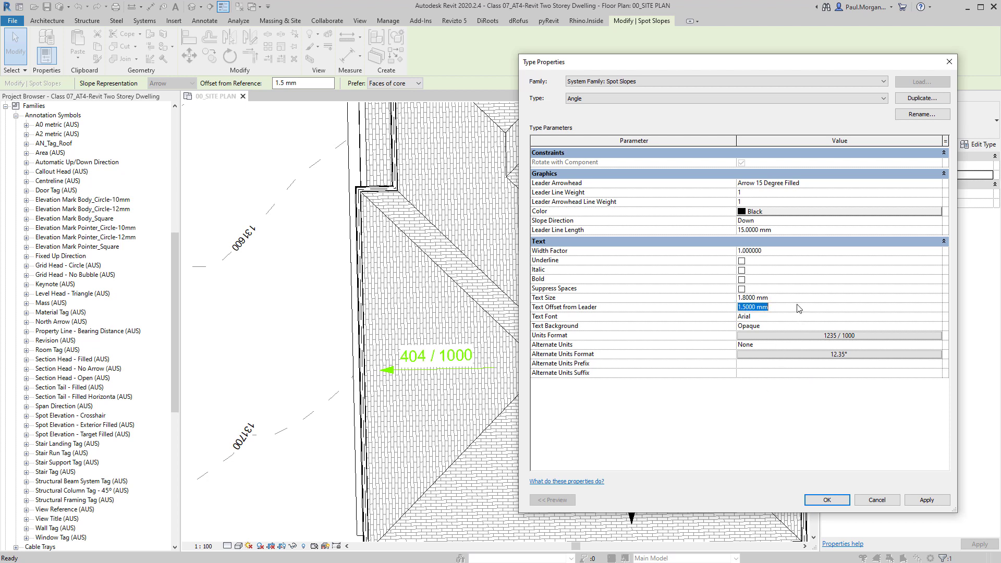
pyautogui.write('0.3')
pyautogui.press('Return')
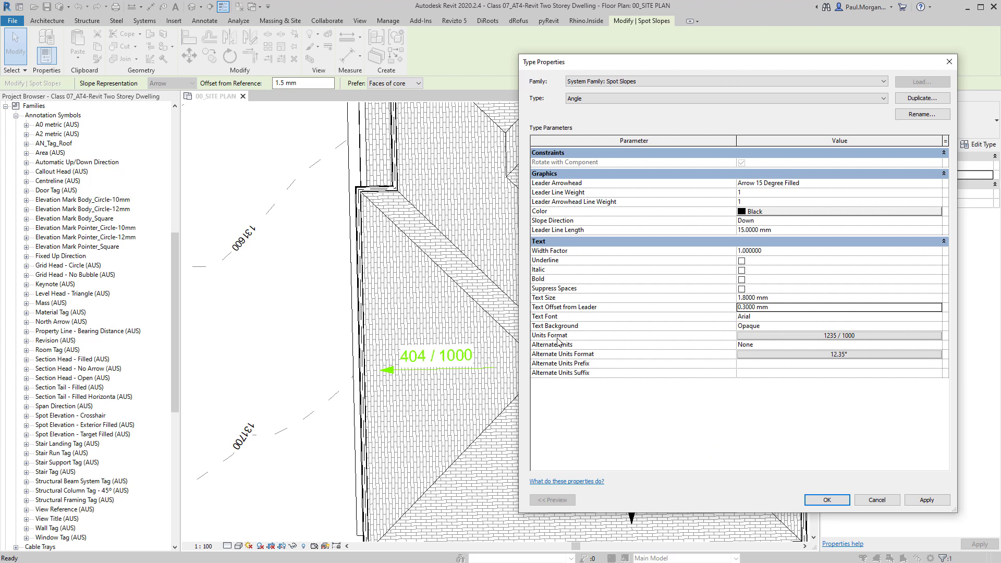
# Format the Angle type's units as decimal degrees with 0 decimal places and the ° symbol, and apply the type changes
pyautogui.click(807, 334)
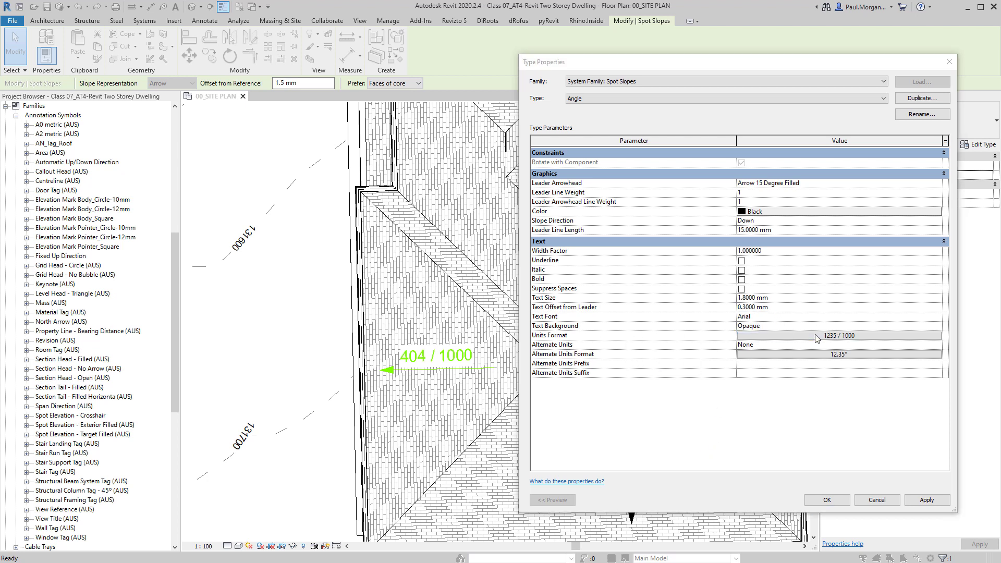
pyautogui.click(758, 233)
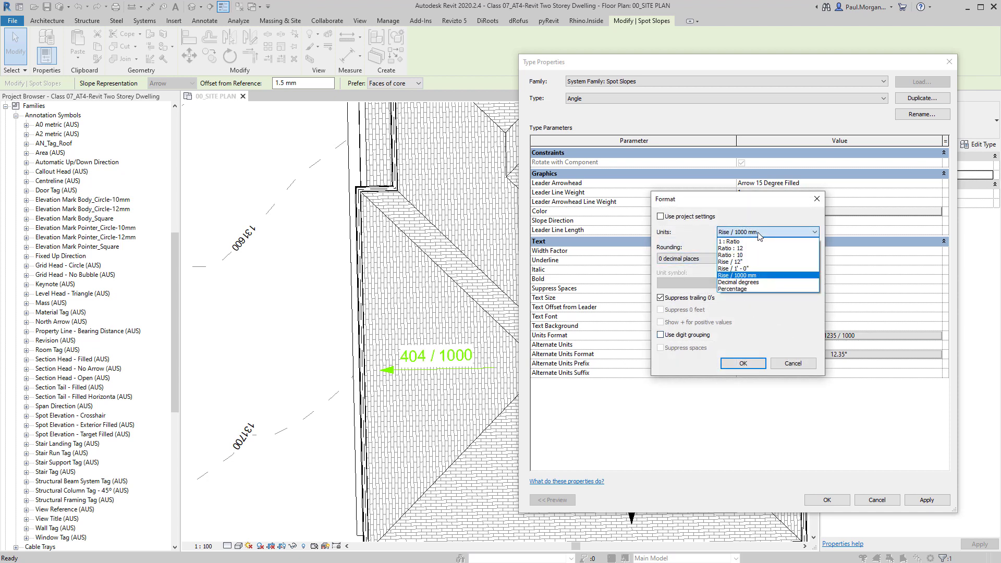
pyautogui.click(764, 282)
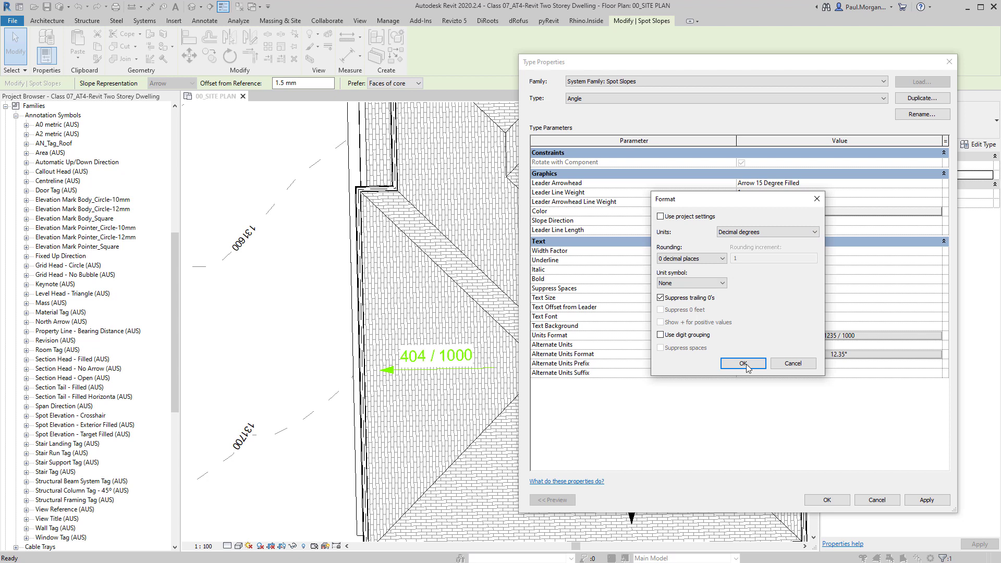
pyautogui.click(706, 284)
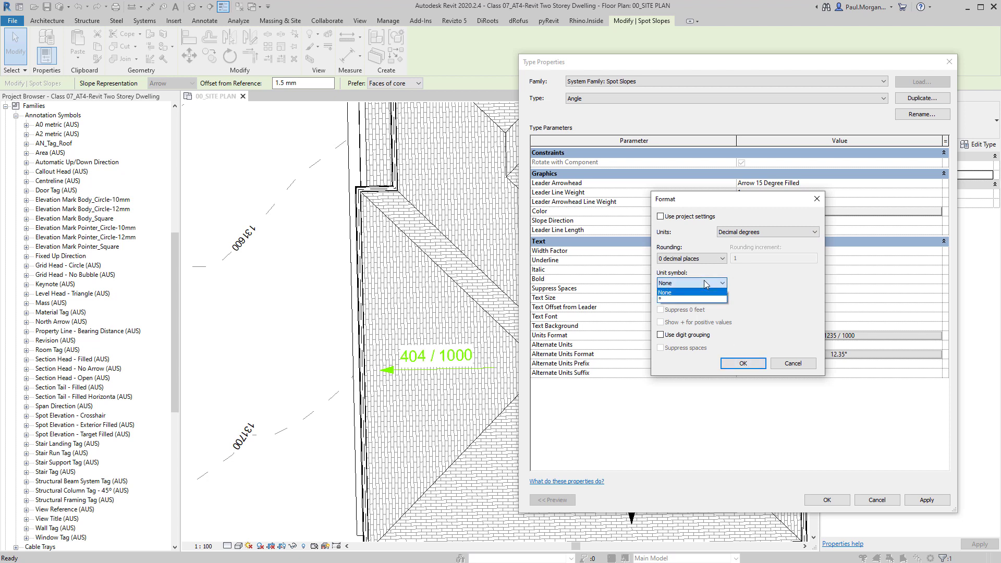
pyautogui.click(703, 301)
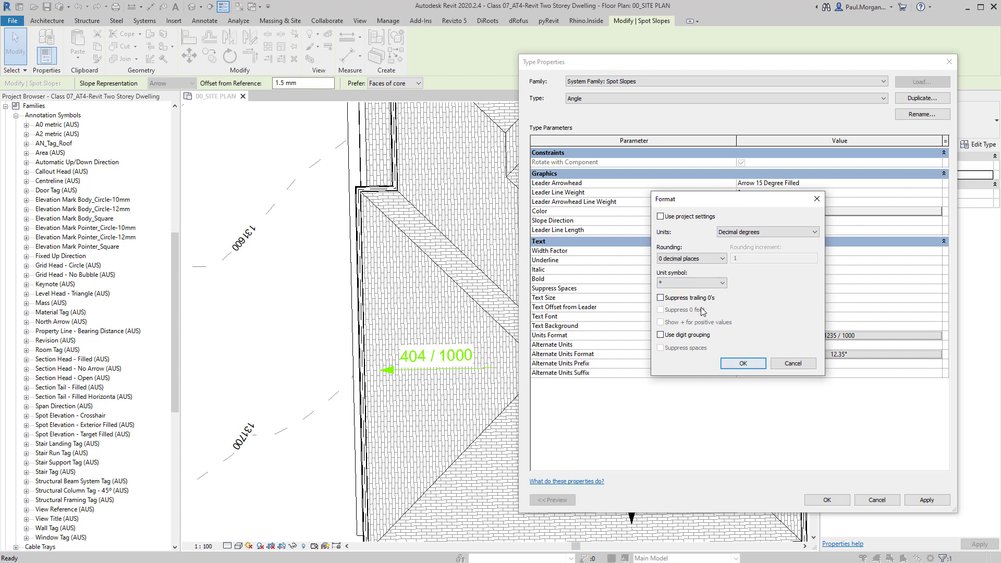
pyautogui.click(744, 364)
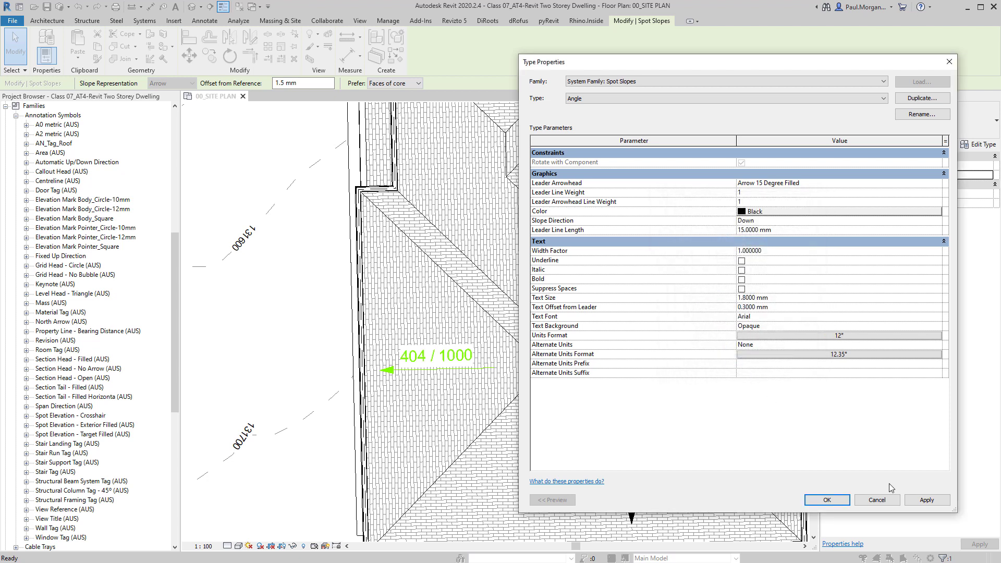
pyautogui.click(926, 501)
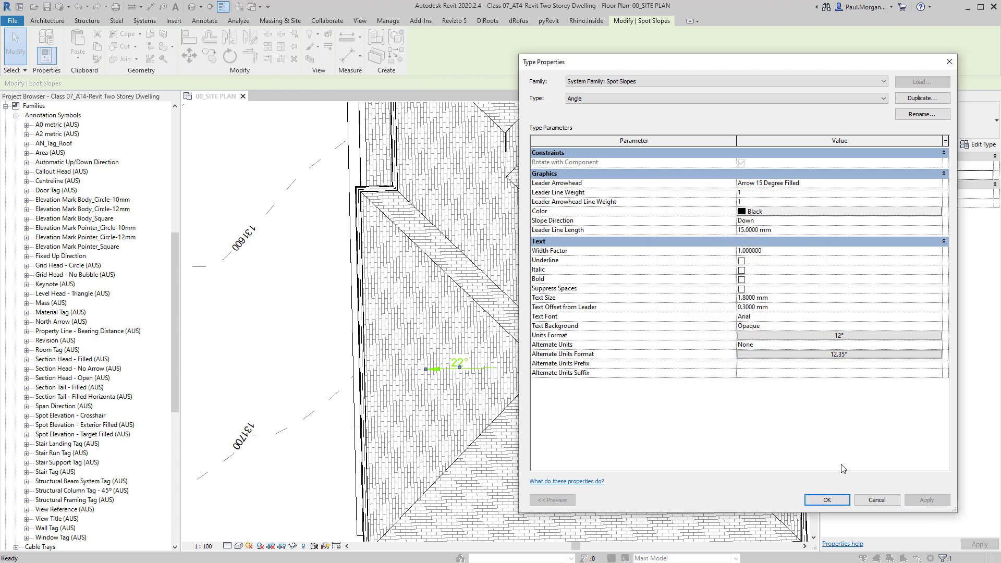
pyautogui.click(826, 500)
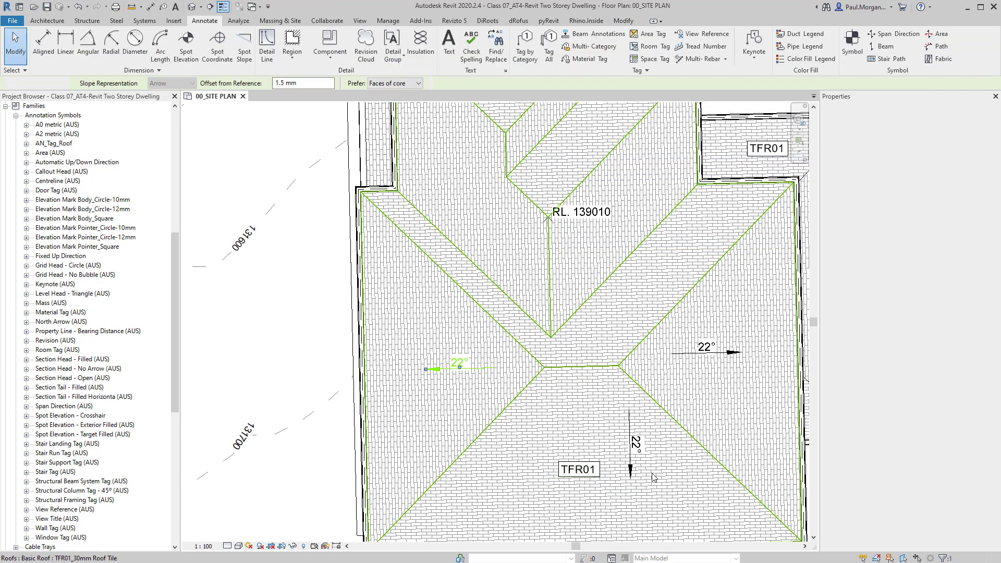
# Shorten the spot slope arrows on the main roof by setting the Angle type's leader line length to 10 mm
pyautogui.scroll(7, 652, 473)
pyautogui.press('Escape')
pyautogui.scroll(-6, 643, 460)
pyautogui.scroll(5, 712, 324)
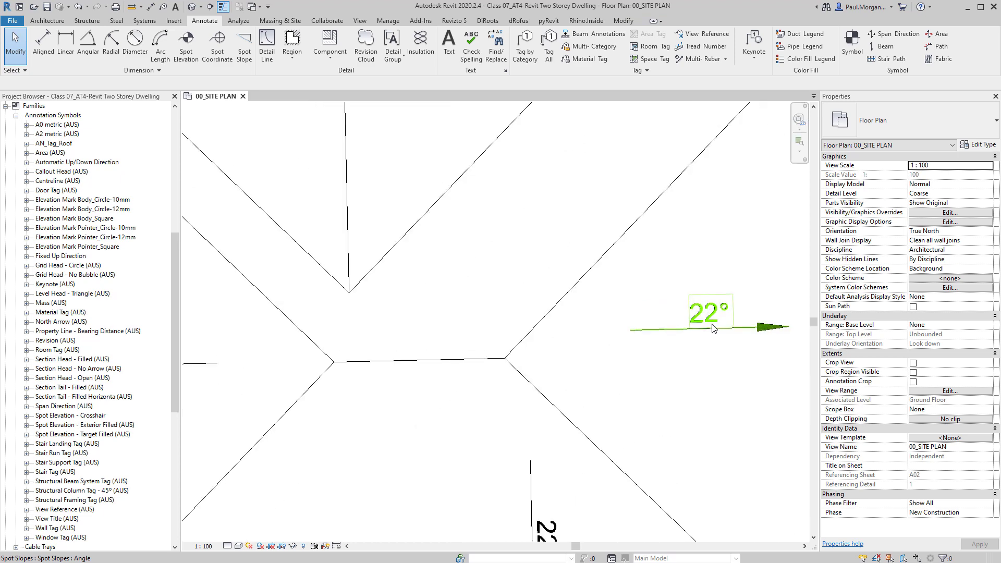
pyautogui.scroll(3, 713, 327)
pyautogui.click(662, 359)
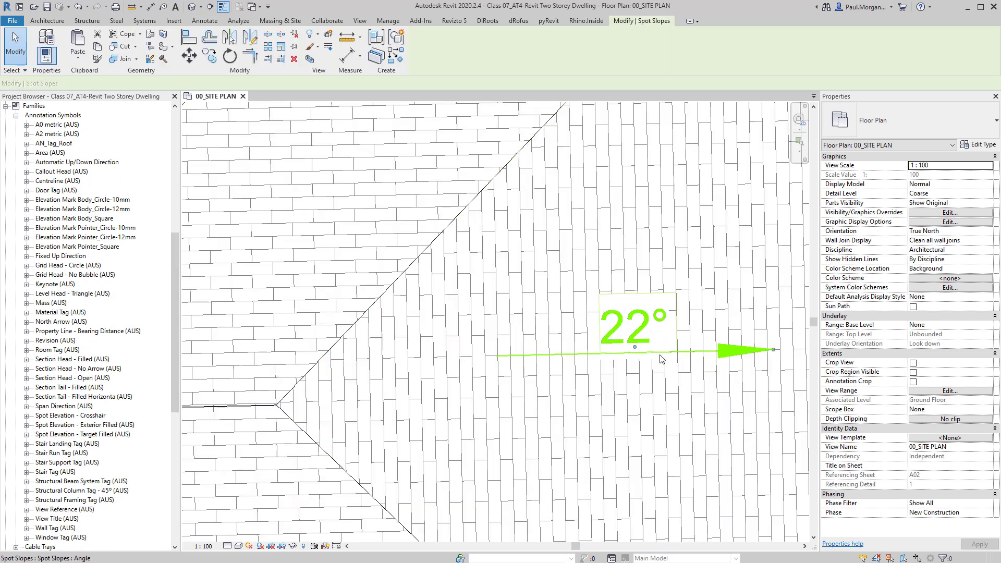
pyautogui.press('Escape')
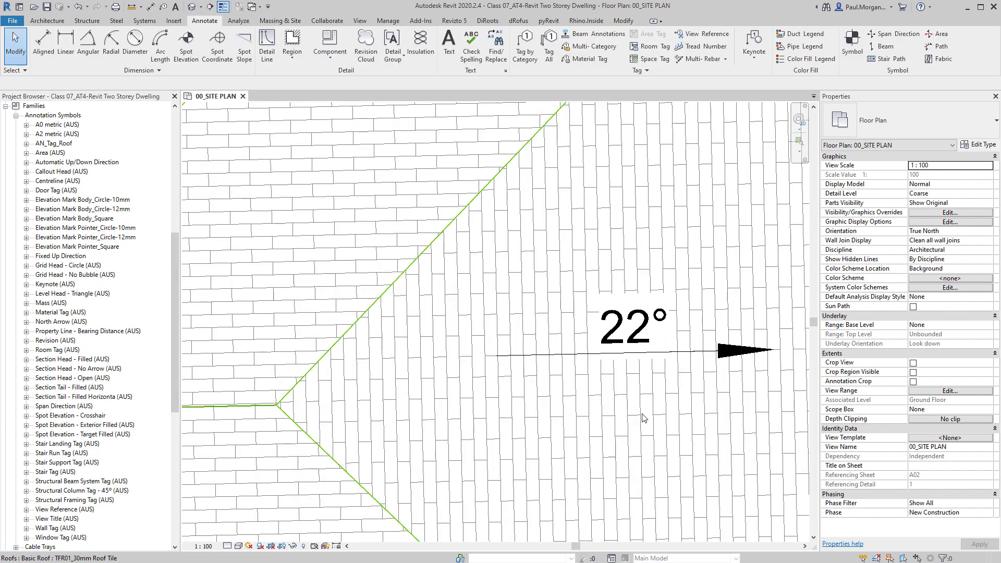
pyautogui.click(728, 340)
pyautogui.click(978, 144)
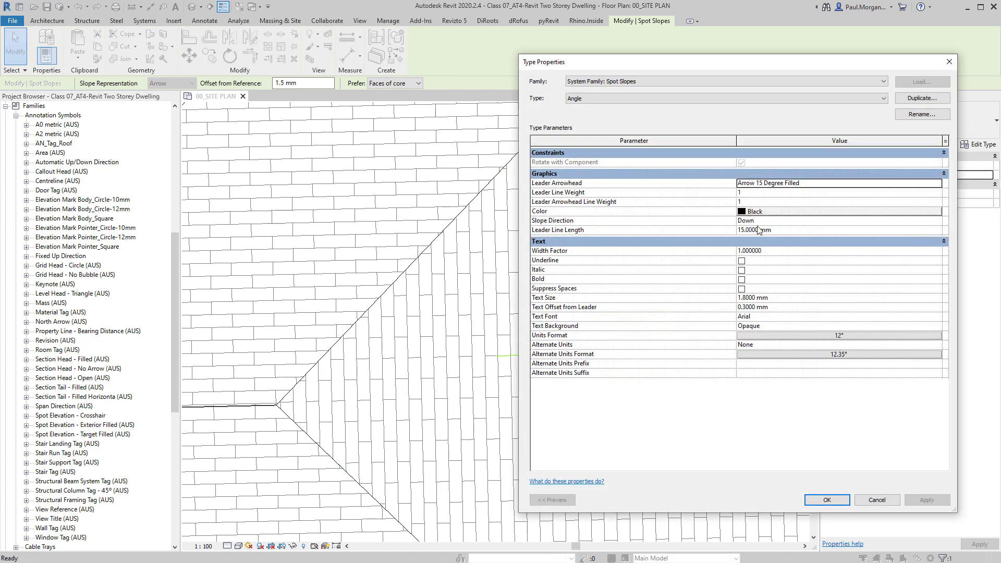
pyautogui.click(777, 230)
pyautogui.write('10')
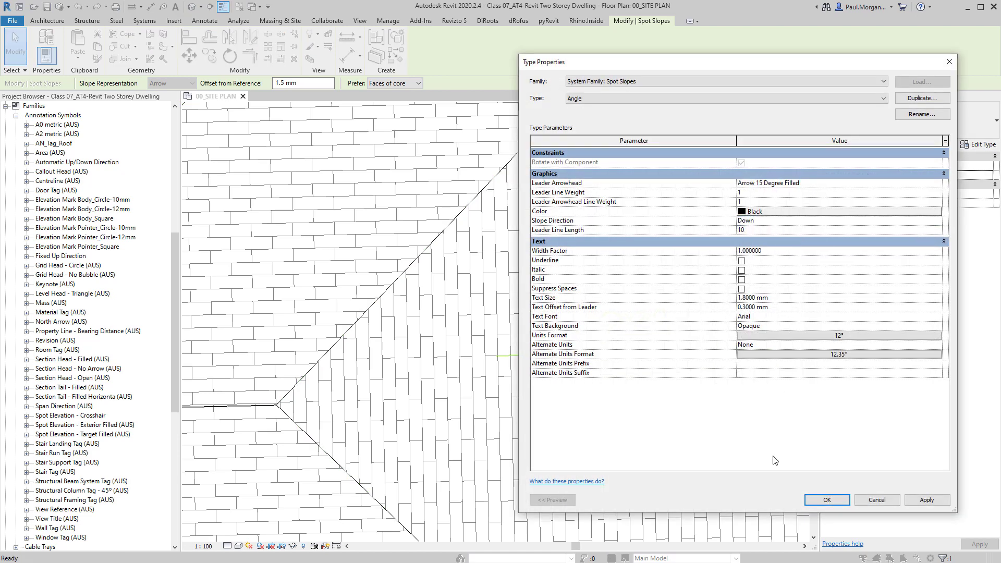
pyautogui.click(827, 500)
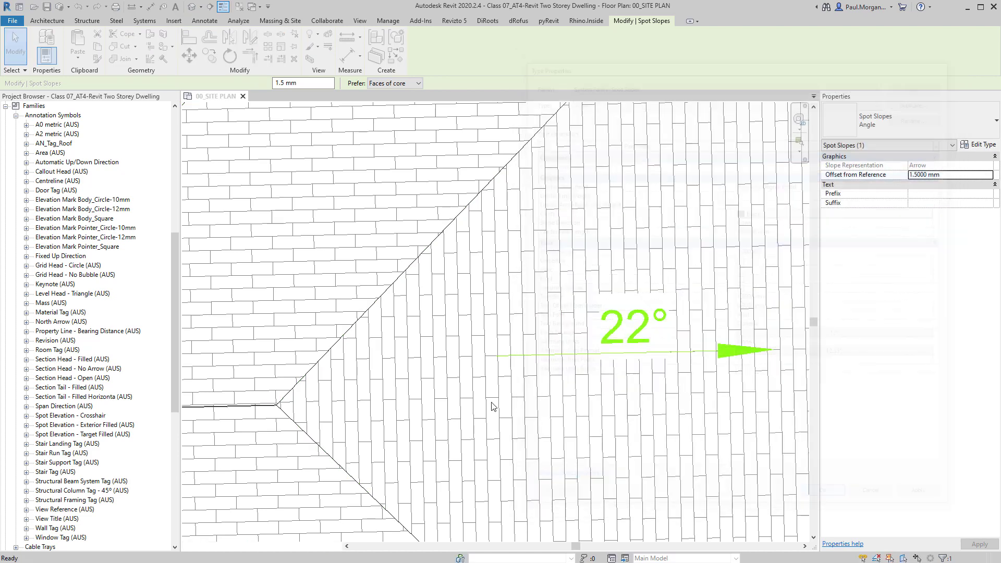
pyautogui.press('Escape')
# Examine the main roof's spot slopes and RL spot elevation within the surrounding site plan
pyautogui.scroll(-5, 515, 421)
pyautogui.scroll(5, 466, 324)
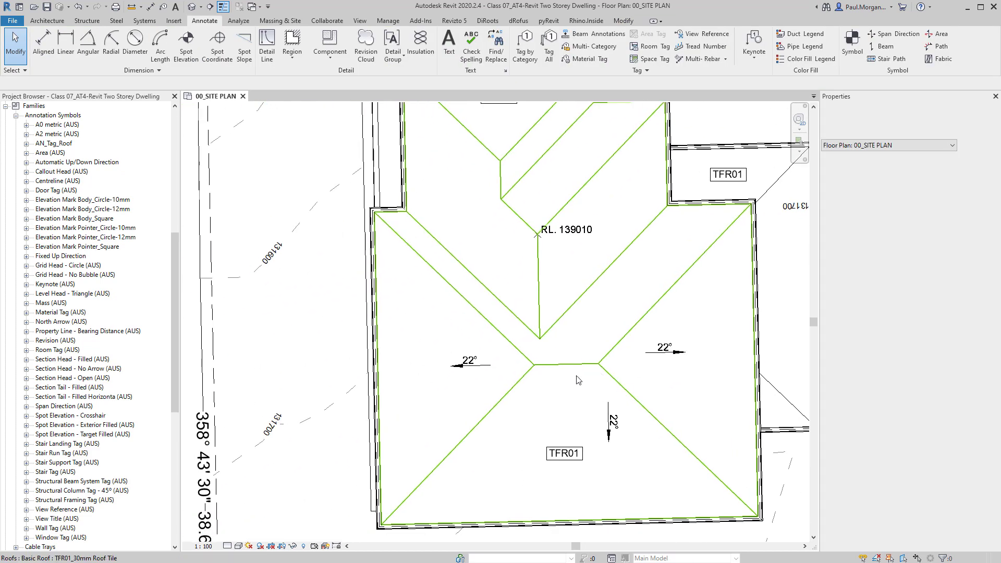
pyautogui.moveTo(467, 324); pyautogui.dragTo(432, 312)
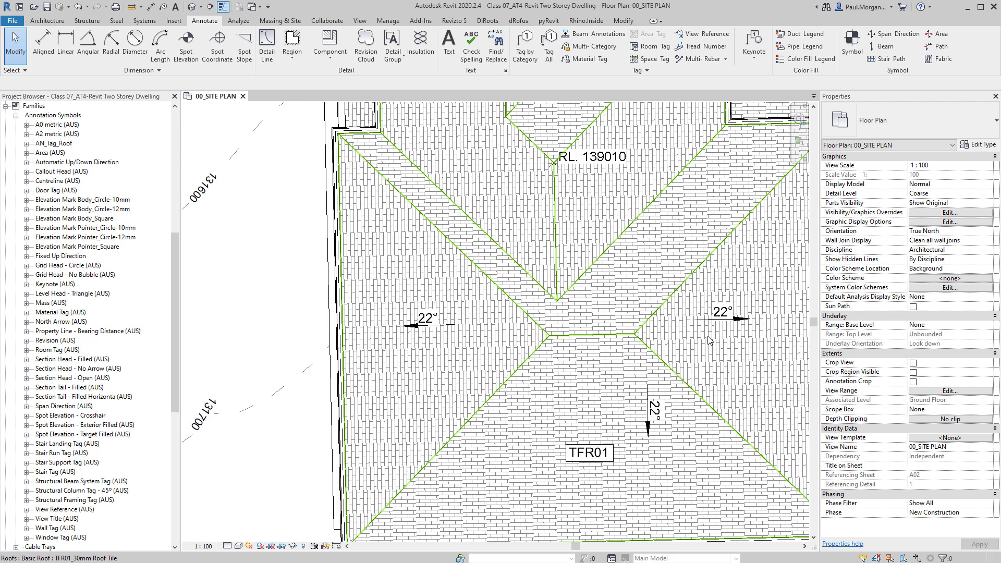
pyautogui.scroll(-1, 703, 335)
pyautogui.moveTo(697, 328); pyautogui.dragTo(615, 383, button='middle')
pyautogui.scroll(-2, 630, 415)
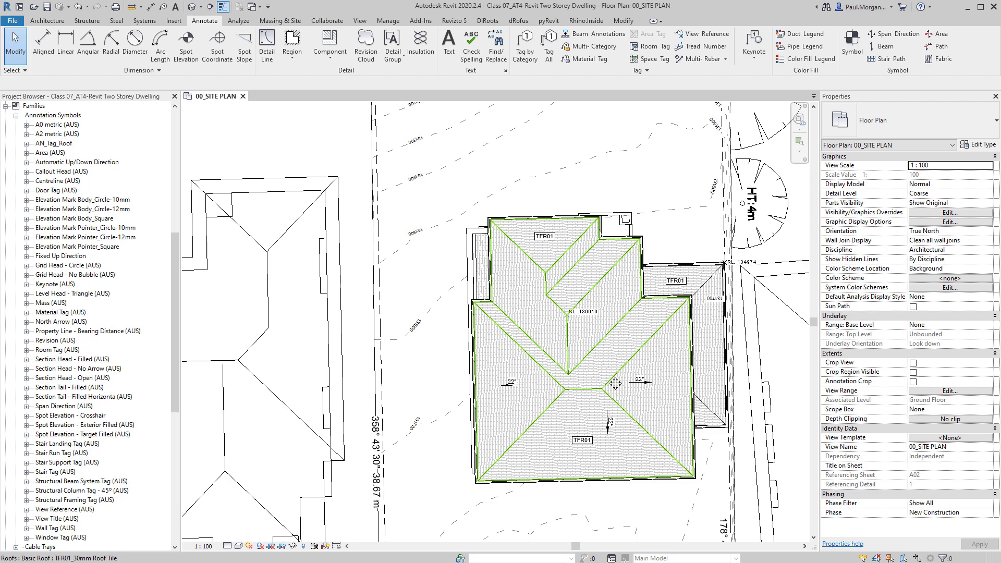
pyautogui.scroll(3, 510, 398)
pyautogui.click(512, 383)
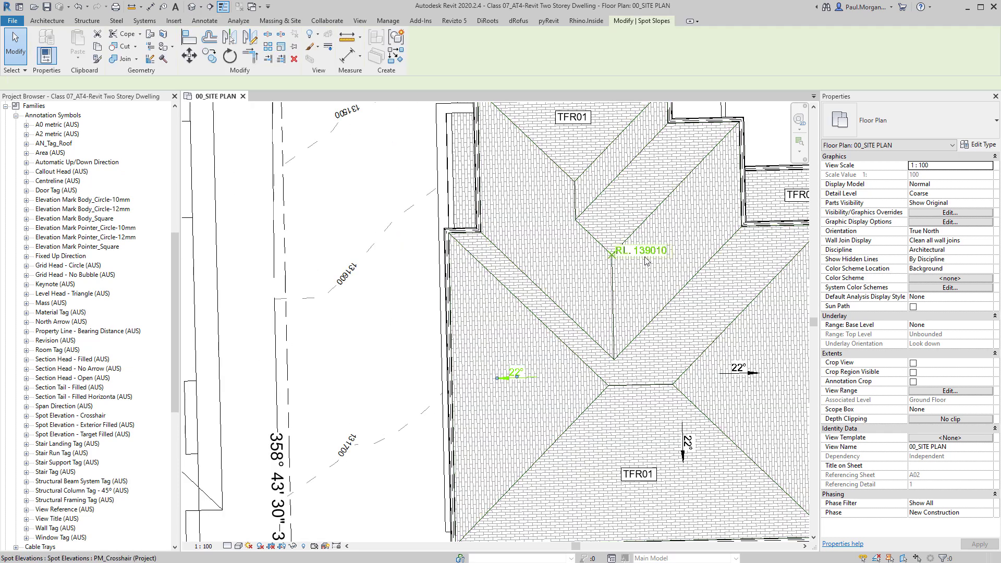
pyautogui.click(644, 258)
pyautogui.scroll(-2, 645, 260)
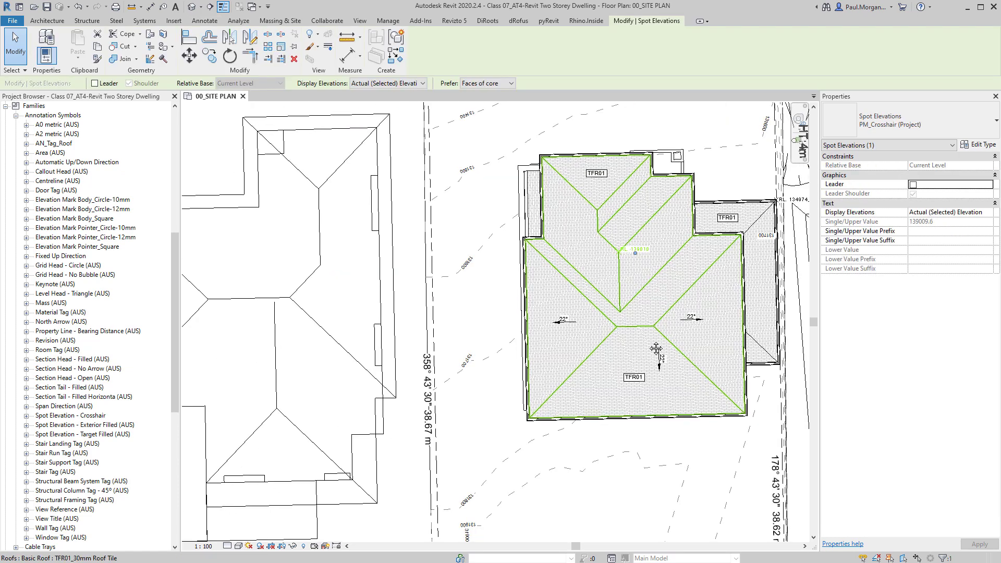
pyautogui.moveTo(657, 349); pyautogui.dragTo(594, 386, button='middle')
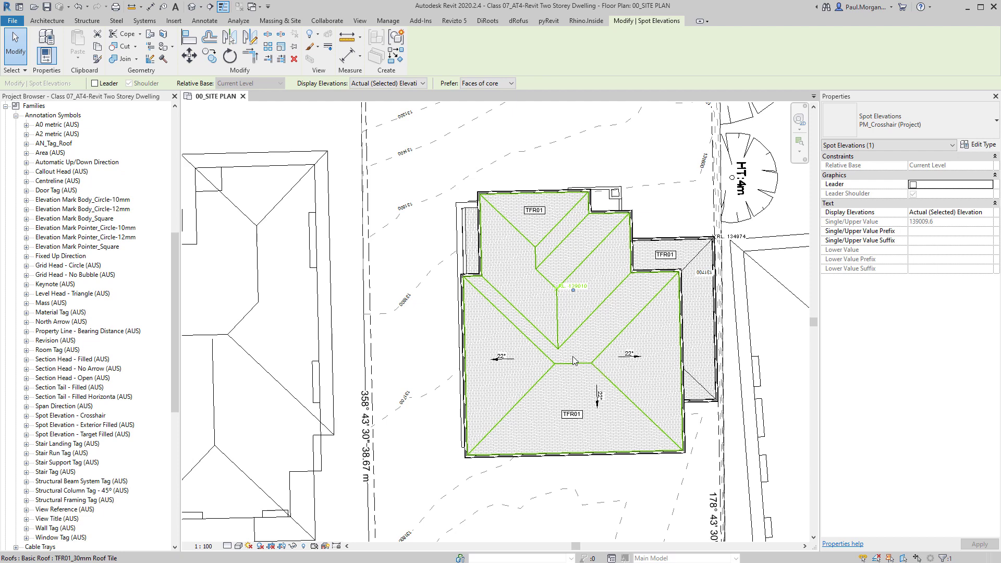
pyautogui.scroll(-2, 573, 360)
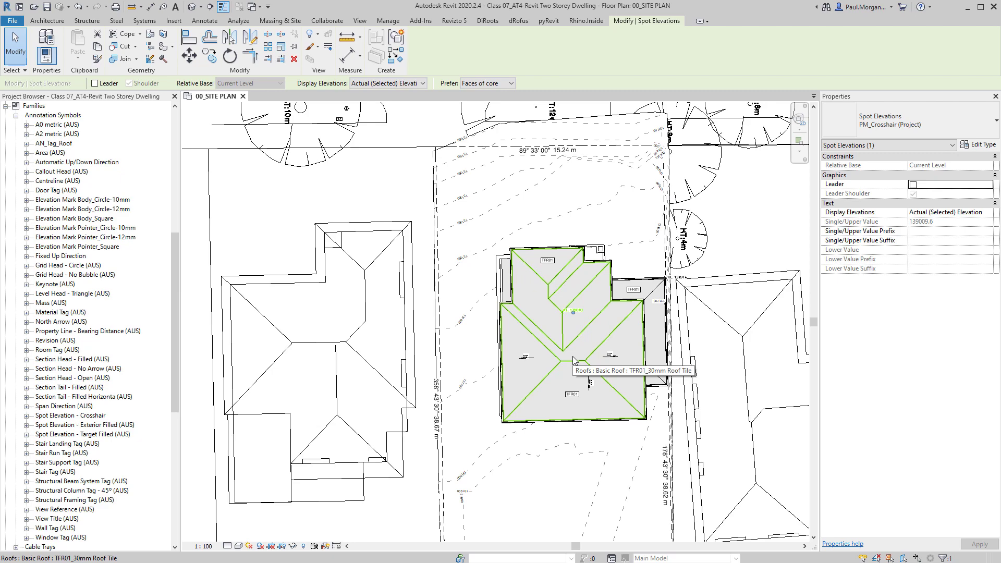
pyautogui.moveTo(588, 456); pyautogui.dragTo(532, 355, button='middle')
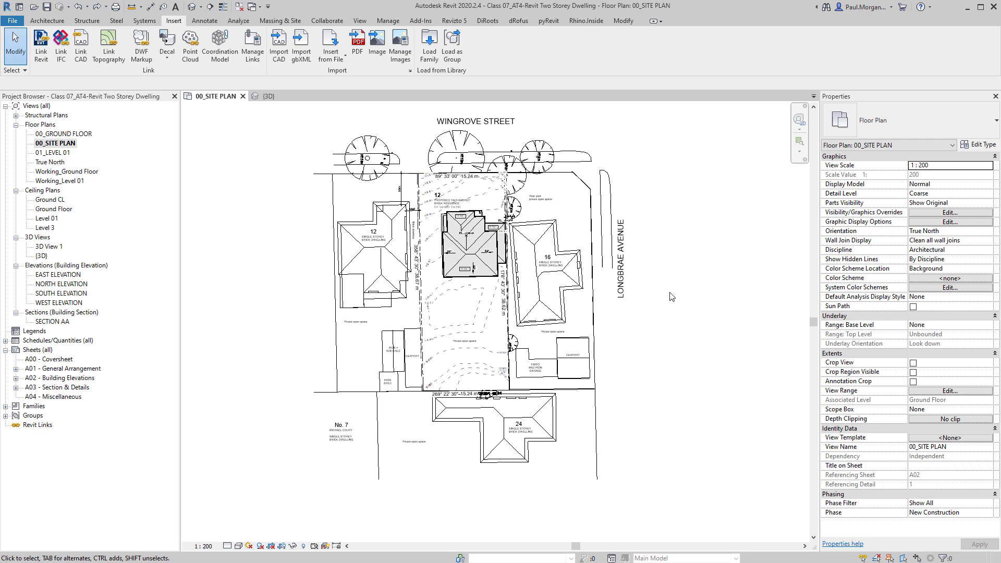
# Review the text labels, dimensions and neighbouring dwellings on the 1:200 site plan
pyautogui.scroll(2, 543, 347)
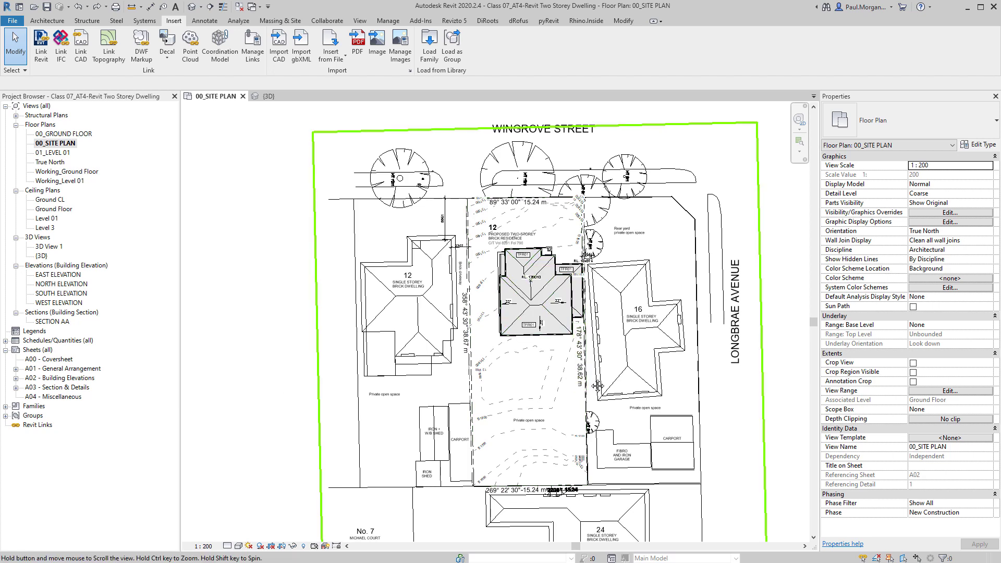
pyautogui.moveTo(549, 386); pyautogui.dragTo(488, 365, button='middle')
pyautogui.scroll(-2, 542, 368)
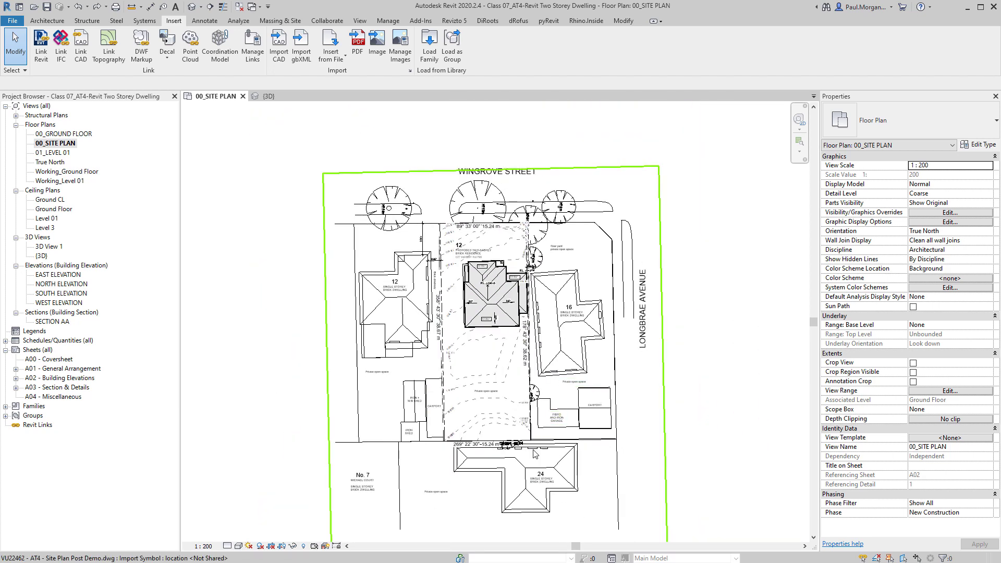
pyautogui.scroll(6, 547, 339)
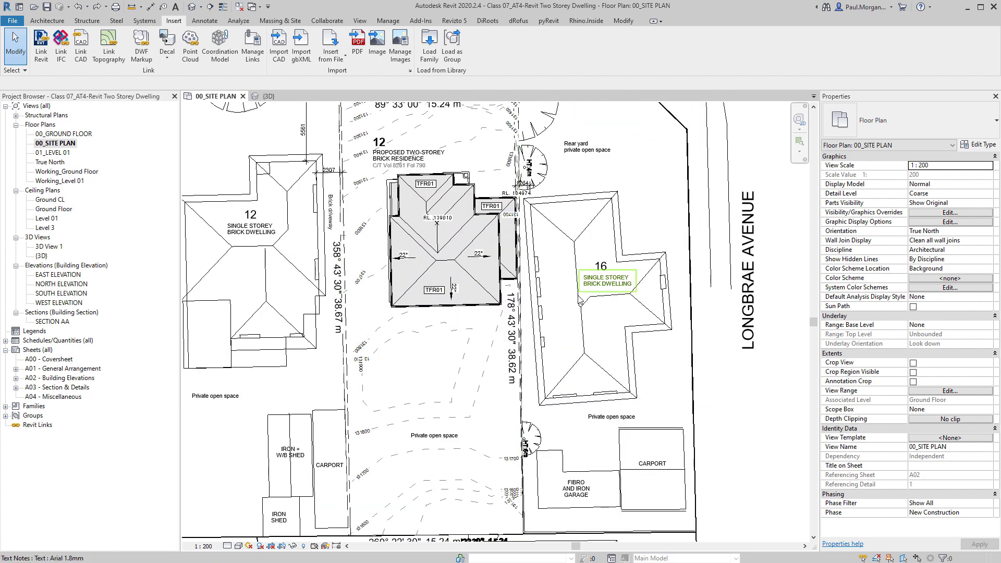
# Examine how the roof lines of neighbouring dwellings 12 and 16 display around the proposed residence on the site plan
pyautogui.scroll(3, 576, 302)
pyautogui.scroll(-2, 592, 321)
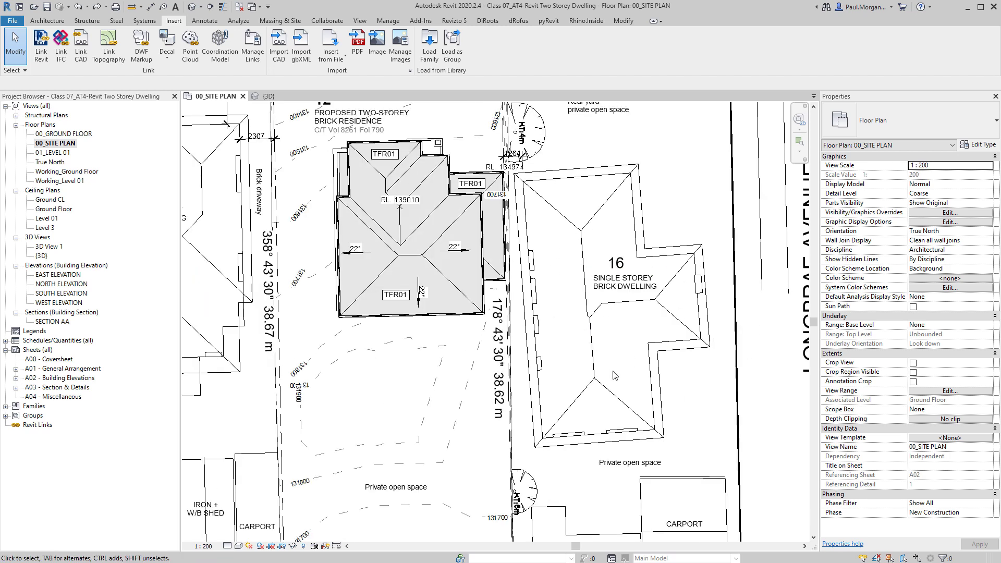
pyautogui.scroll(-1, 616, 387)
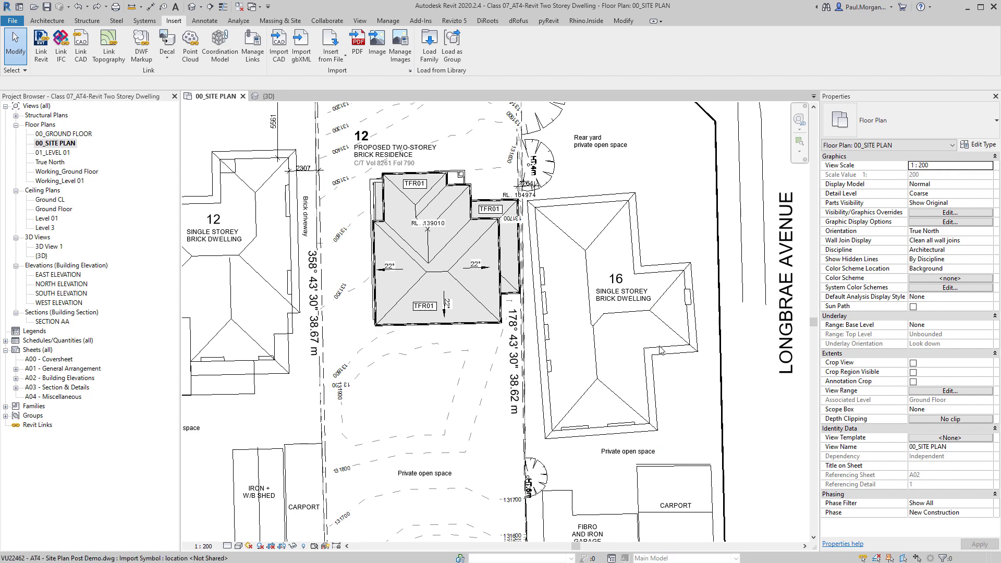
pyautogui.scroll(-1, 659, 347)
pyautogui.moveTo(353, 325); pyautogui.dragTo(371, 321, button='middle')
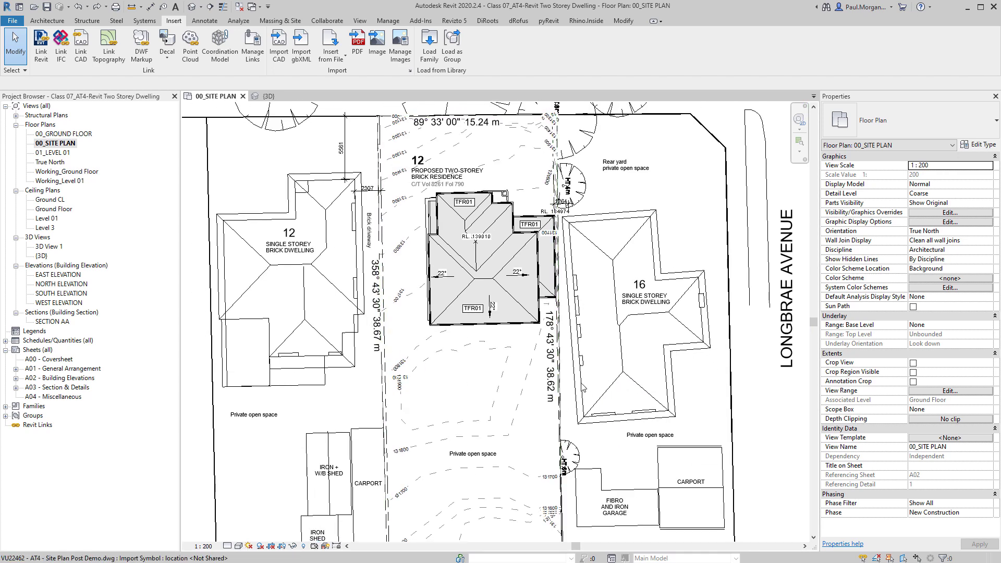
pyautogui.scroll(2, 633, 371)
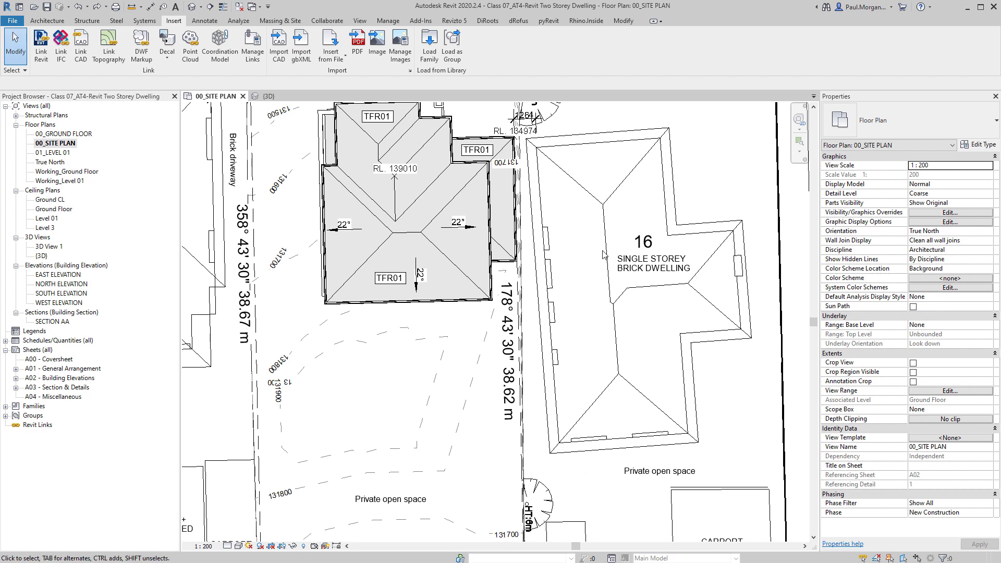
pyautogui.scroll(-3, 632, 415)
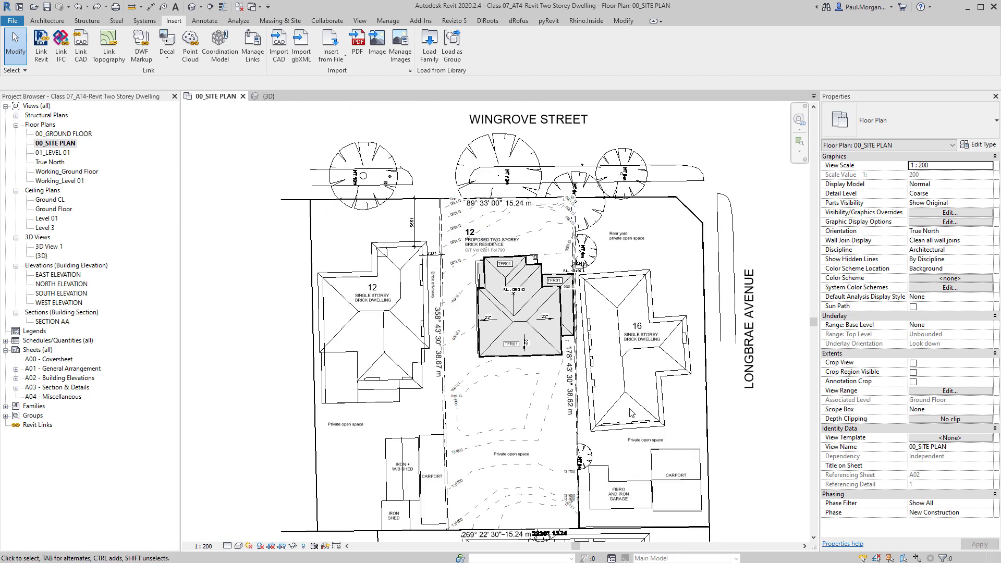
pyautogui.moveTo(614, 403); pyautogui.dragTo(576, 400, button='middle')
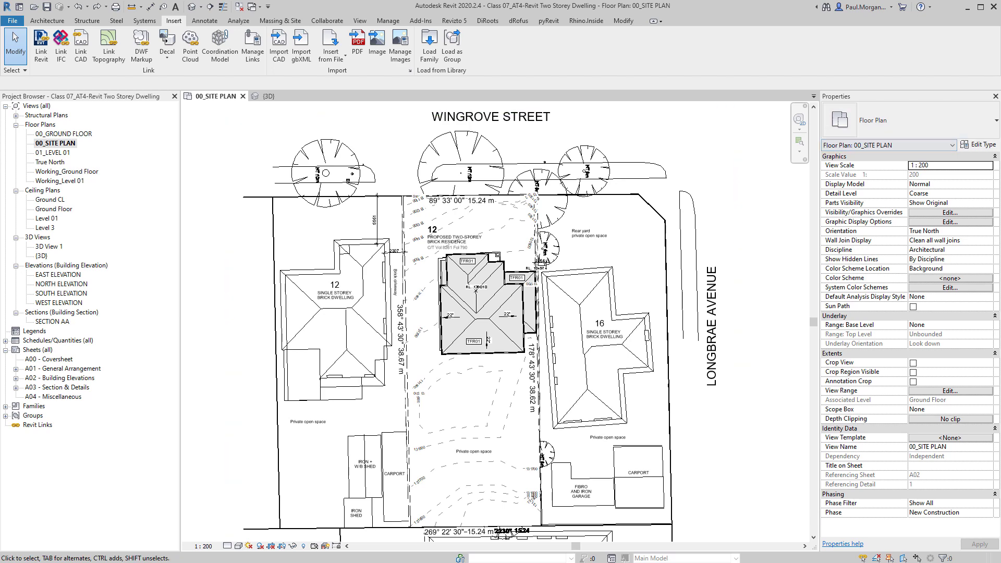
# Switch to AutoCAD and check which layer the dashed roof lines of dwelling No.16 belong to in the Site Plan Post Demo drawing
pyautogui.hotkey('alt', 'Tab')
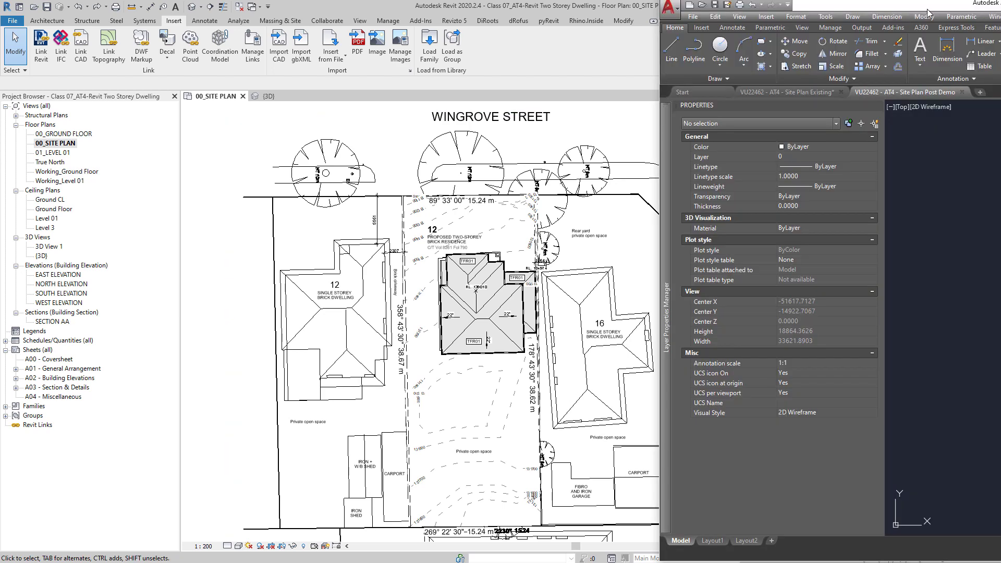
pyautogui.moveTo(941, 6); pyautogui.dragTo(404, 35)
pyautogui.scroll(5, 636, 250)
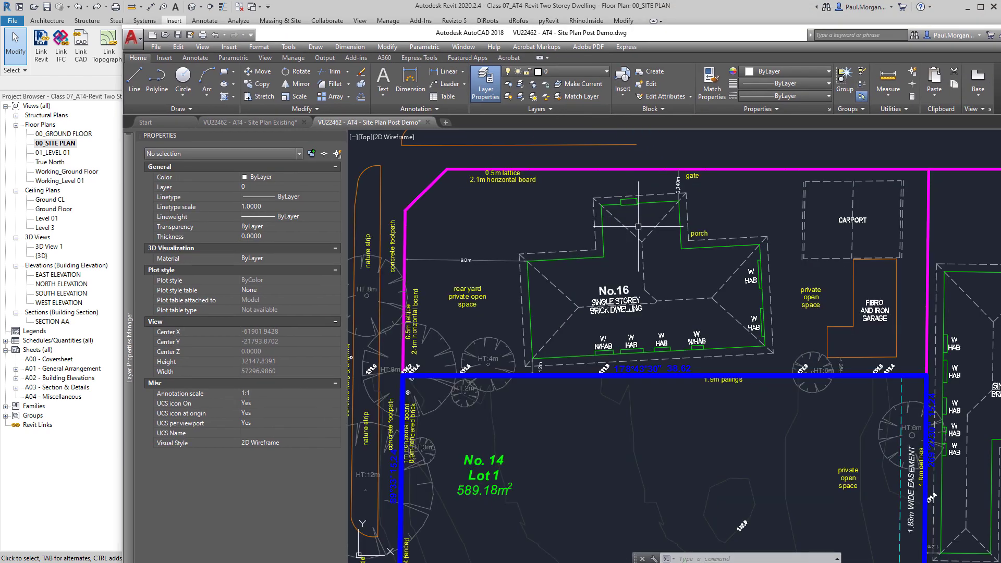
pyautogui.click(649, 260)
pyautogui.click(648, 312)
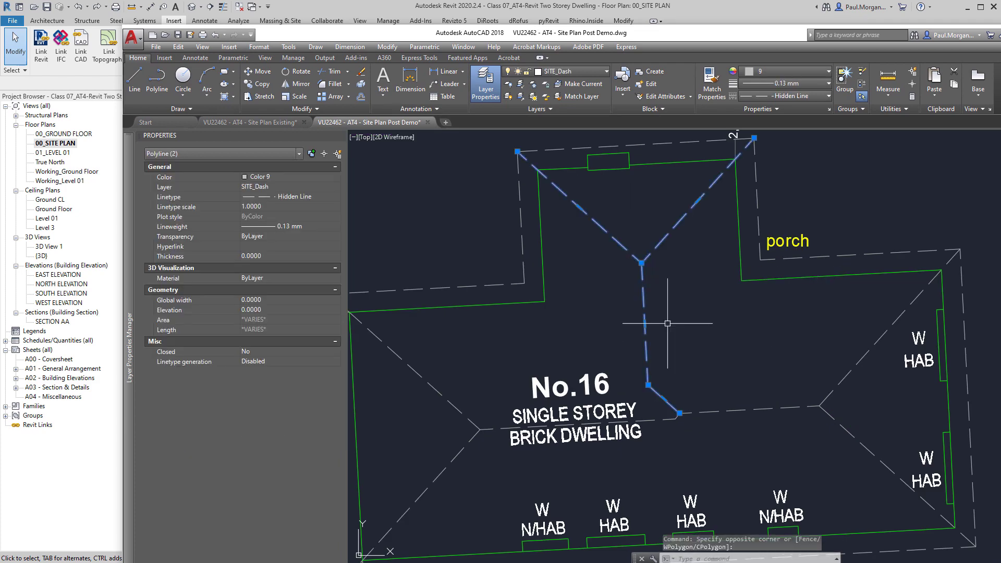
pyautogui.click(571, 72)
pyautogui.click(570, 71)
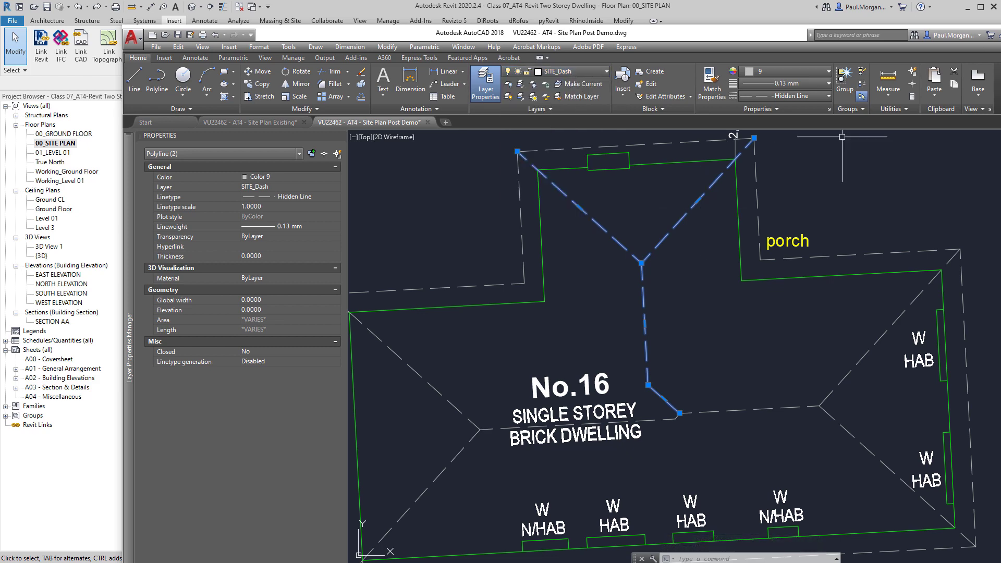
# Return to Revit and query a roof line of dwelling 16 in the imported site plan DWG for its layer
pyautogui.hotkey('alt', 'Tab')
pyautogui.moveTo(574, 413); pyautogui.dragTo(561, 329, button='middle')
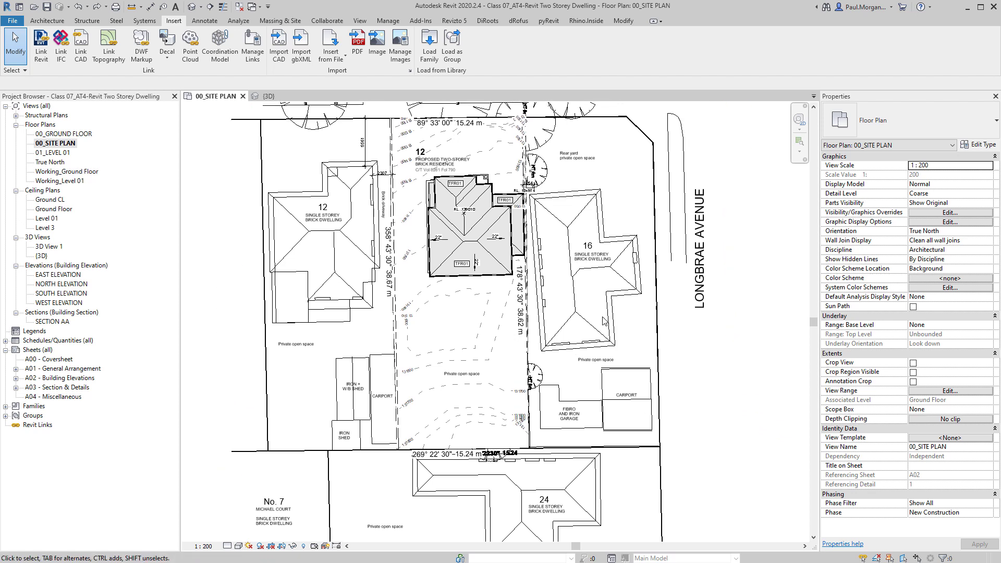
pyautogui.click(553, 268)
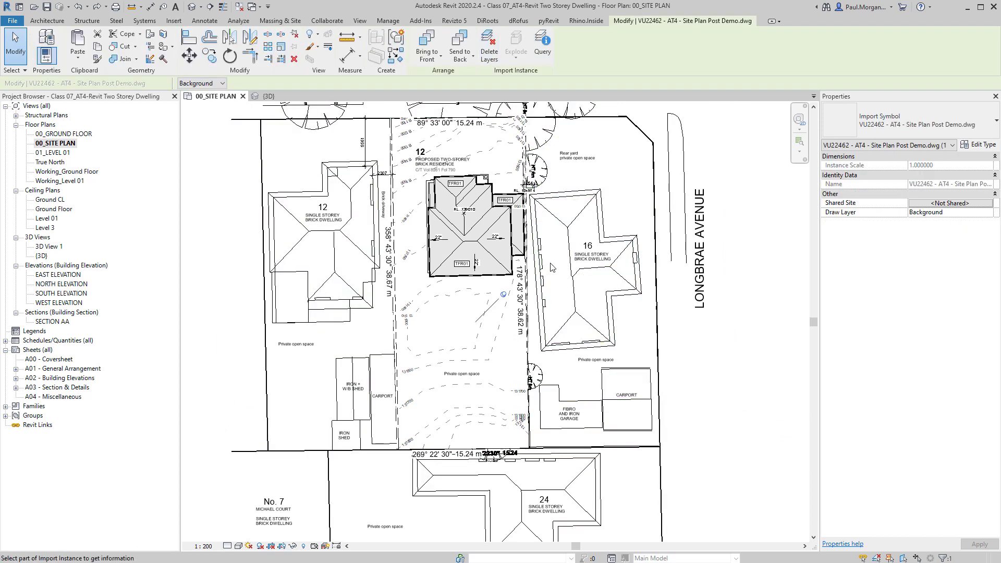
pyautogui.click(573, 279)
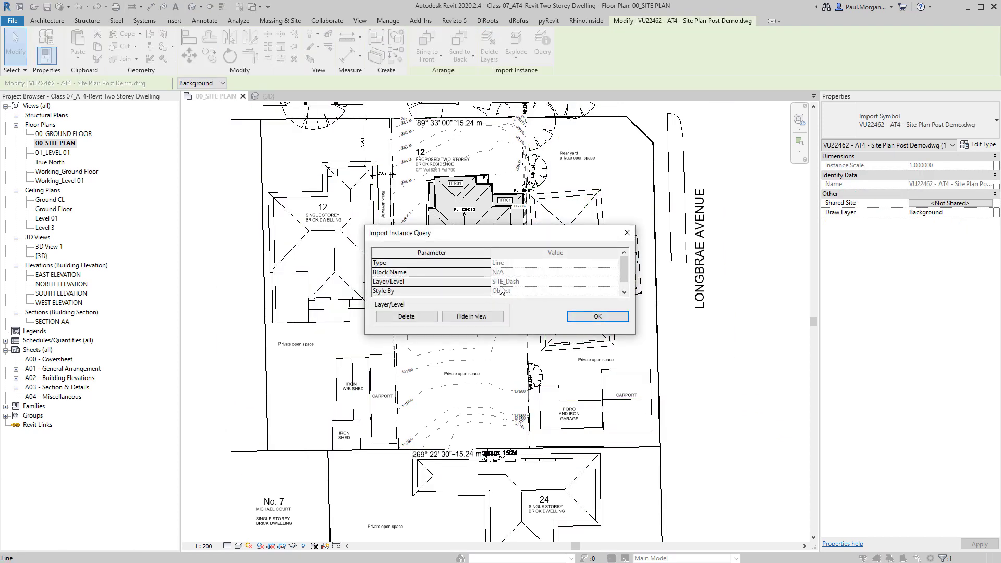
pyautogui.click(628, 232)
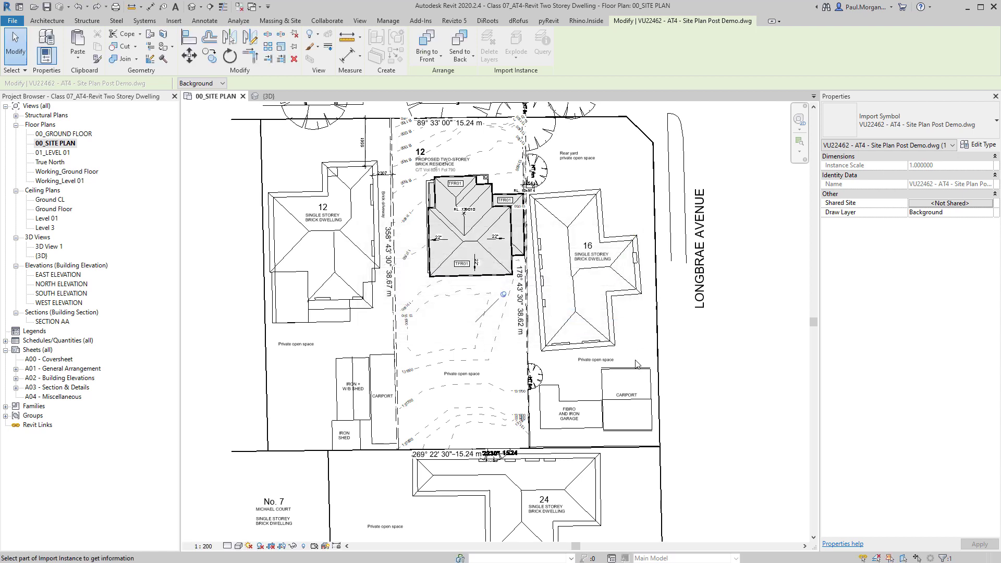
# In the site plan's visibility overrides for imported categories, set the SITE_Dash layer's line pattern to Dash - Tight
pyautogui.moveTo(636, 364); pyautogui.dragTo(636, 339, button='middle')
pyautogui.press('v')
pyautogui.press('v')
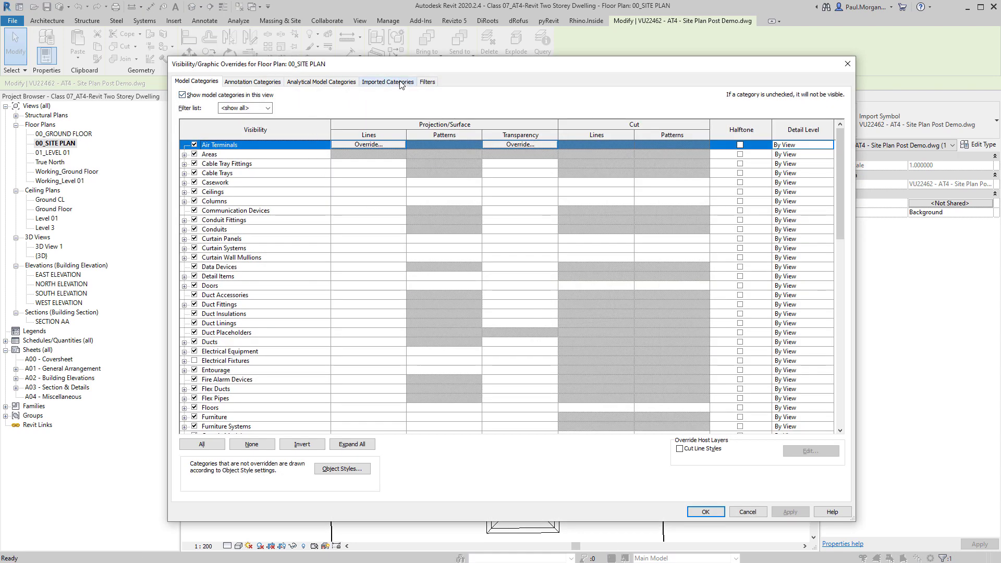
pyautogui.click(401, 83)
pyautogui.click(230, 252)
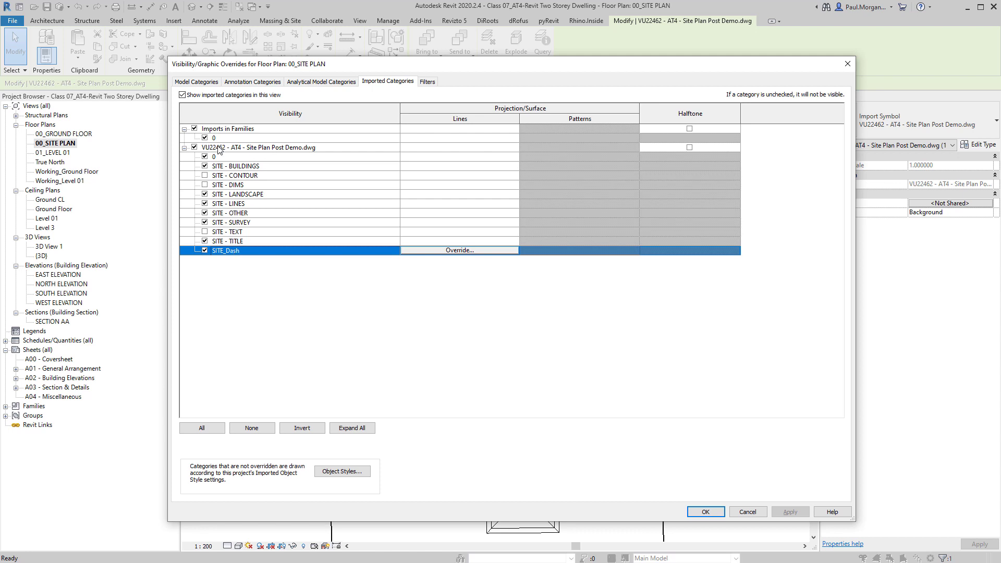
pyautogui.click(466, 251)
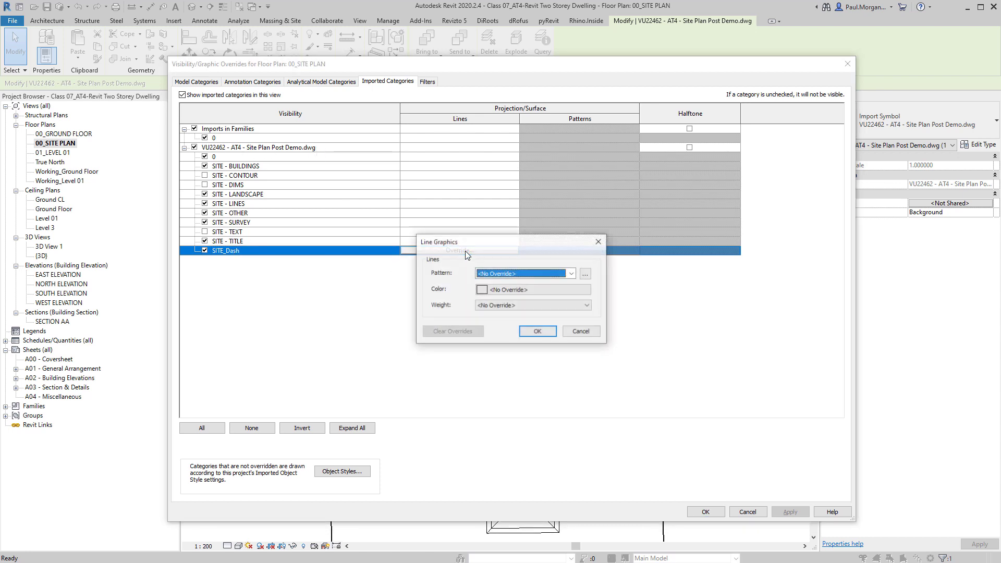
pyautogui.click(494, 274)
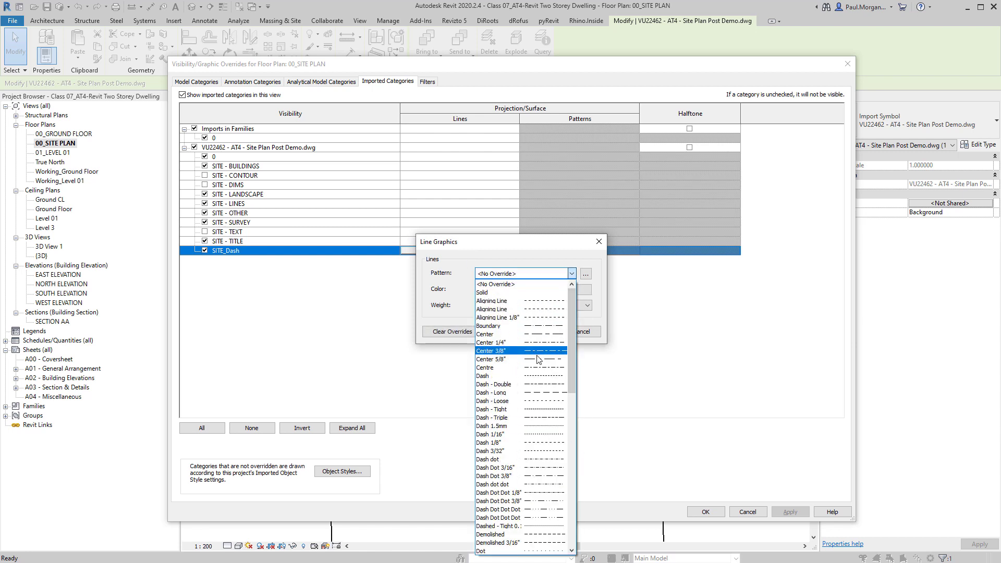
pyautogui.click(556, 411)
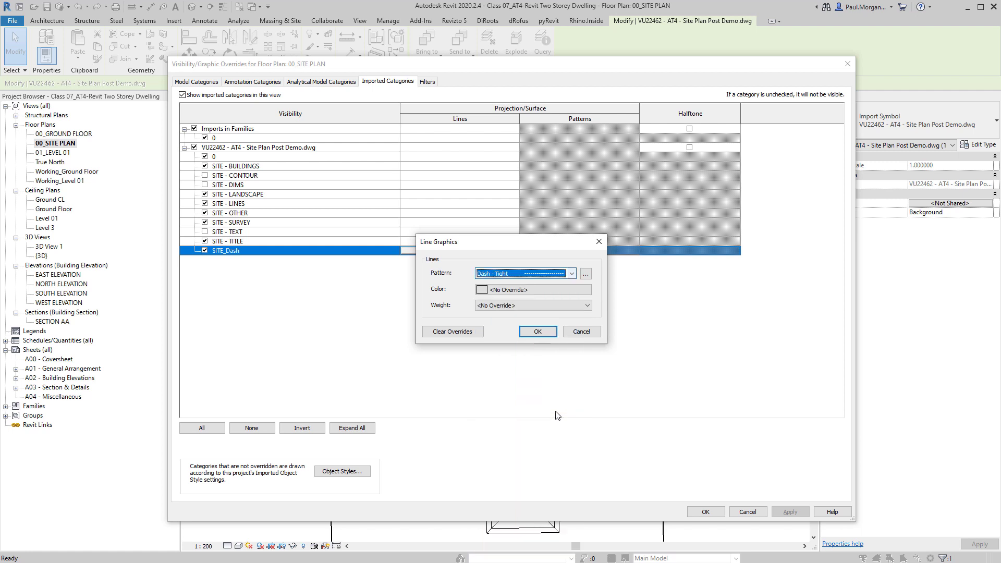
# Override the SITE_Dash line color with RGB 128-128-128 and apply the overrides to the view
pyautogui.click(520, 289)
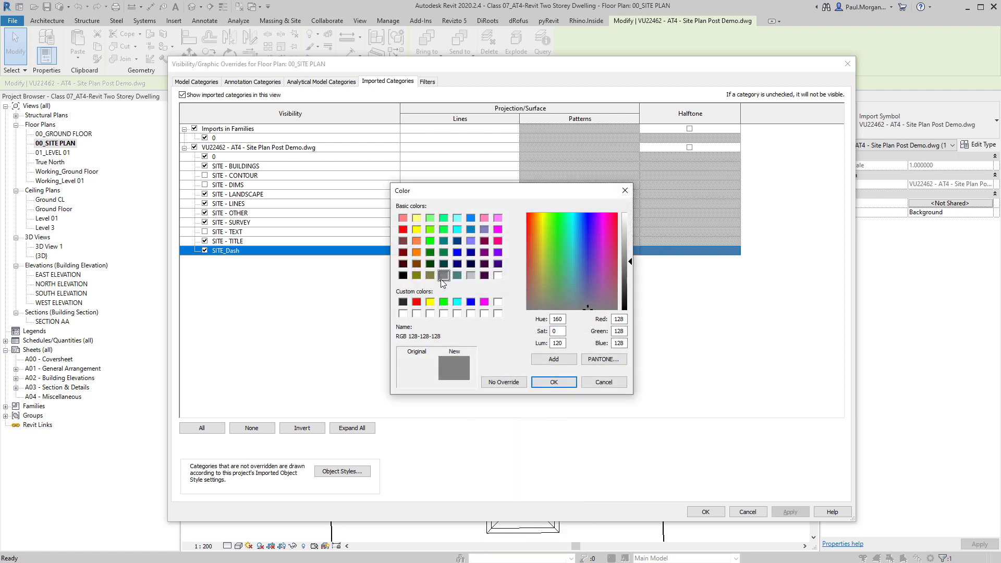
pyautogui.click(545, 383)
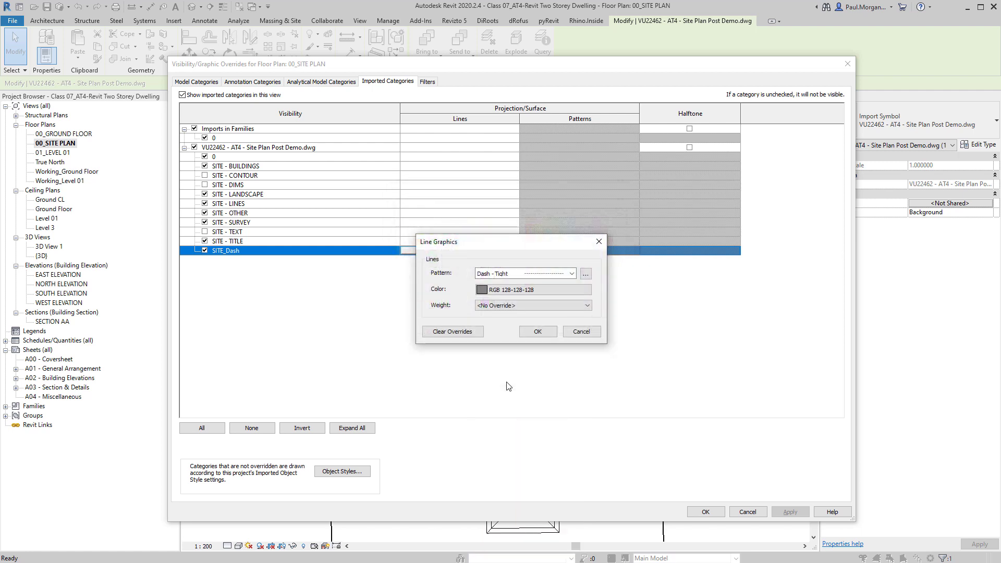
pyautogui.click(539, 332)
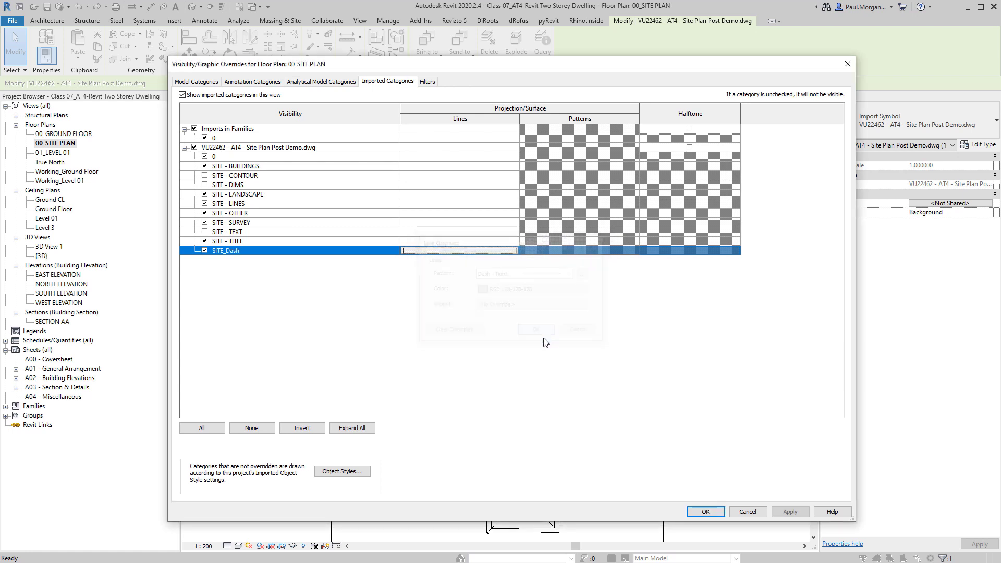
pyautogui.click(709, 511)
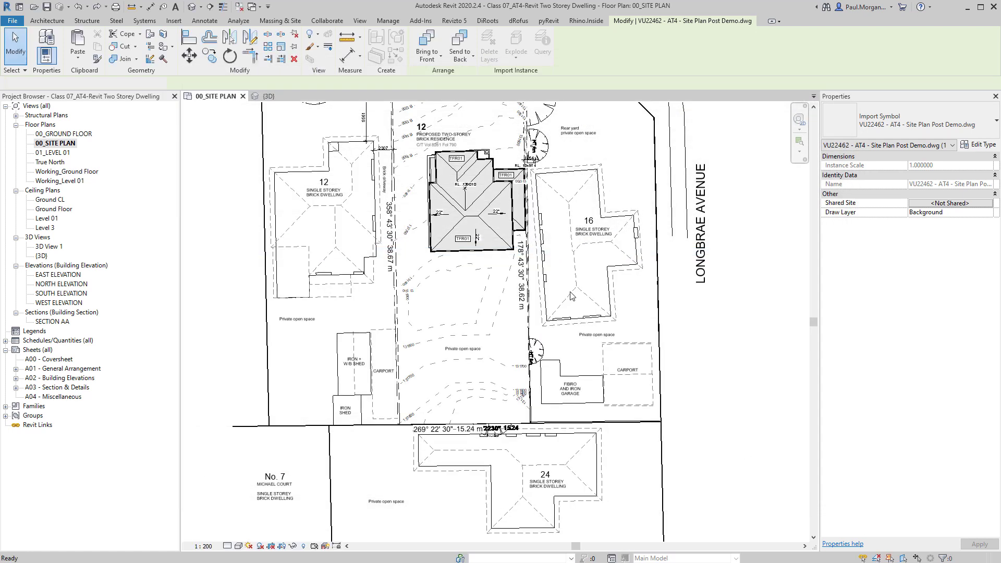
# Inspect the neighbouring dwellings' dashed roof lines and the property lines around the proposed residence's lot
pyautogui.click(436, 334)
pyautogui.moveTo(436, 334); pyautogui.dragTo(439, 373, button='middle')
pyautogui.scroll(3, 290, 227)
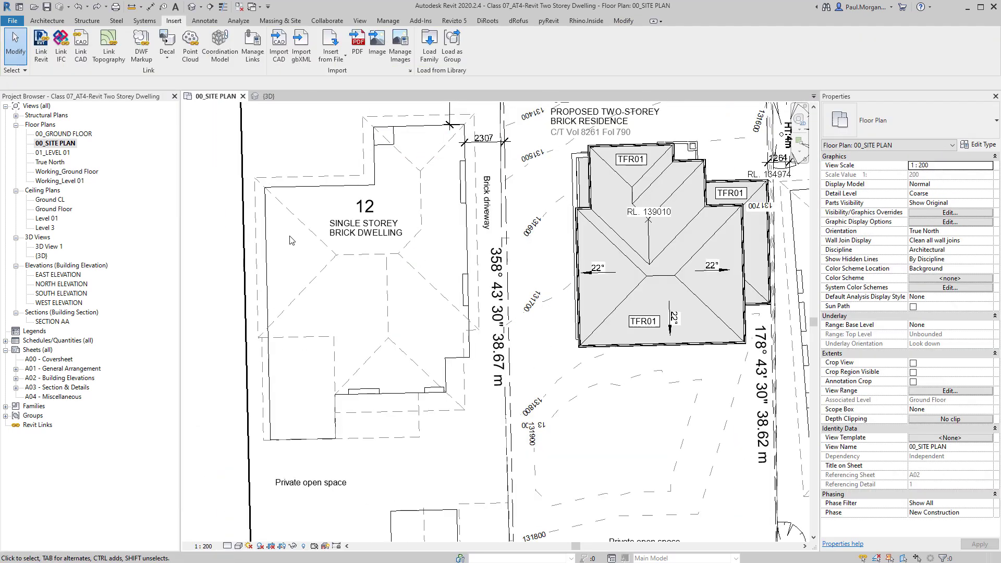
pyautogui.scroll(-2, 378, 416)
pyautogui.moveTo(656, 482); pyautogui.dragTo(554, 365, button='middle')
pyautogui.scroll(-3, 609, 451)
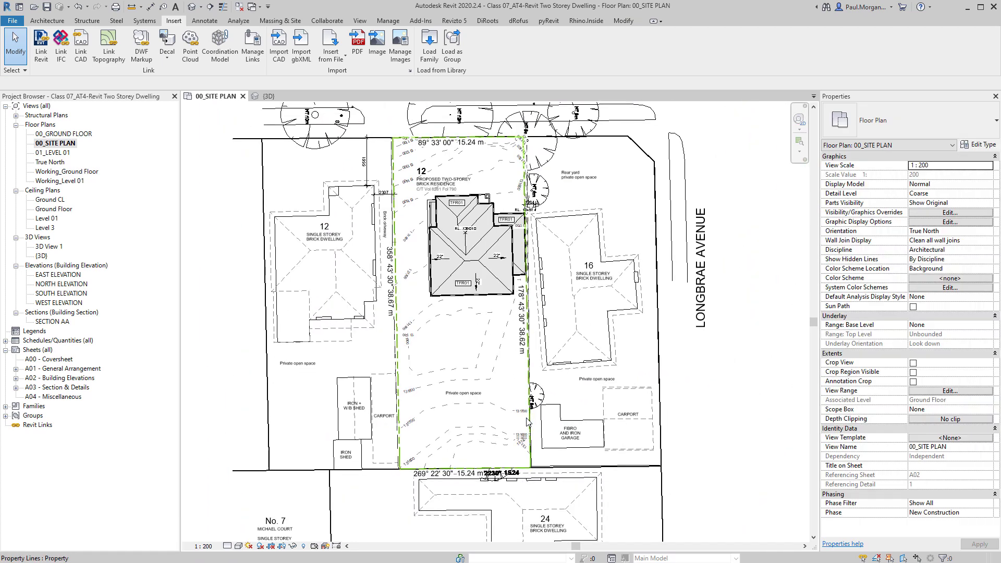
pyautogui.click(524, 412)
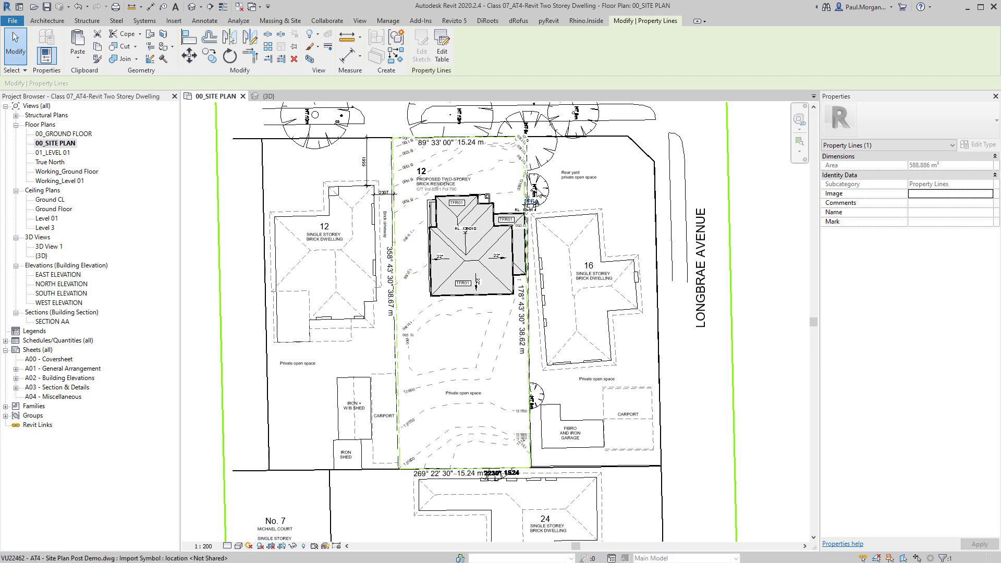
pyautogui.click(676, 371)
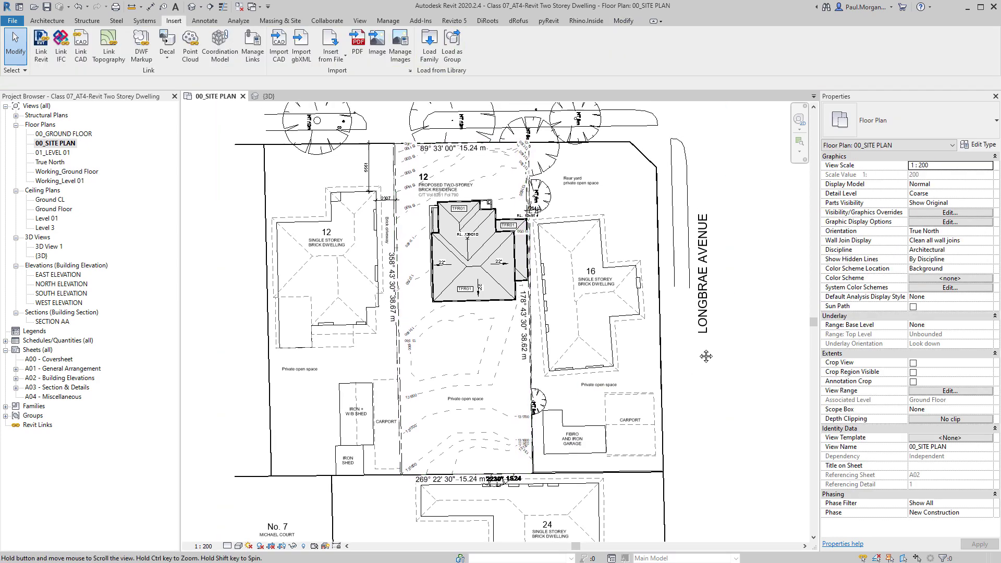
pyautogui.moveTo(719, 342); pyautogui.dragTo(720, 349, button='middle')
pyautogui.press('v')
pyautogui.press('g')
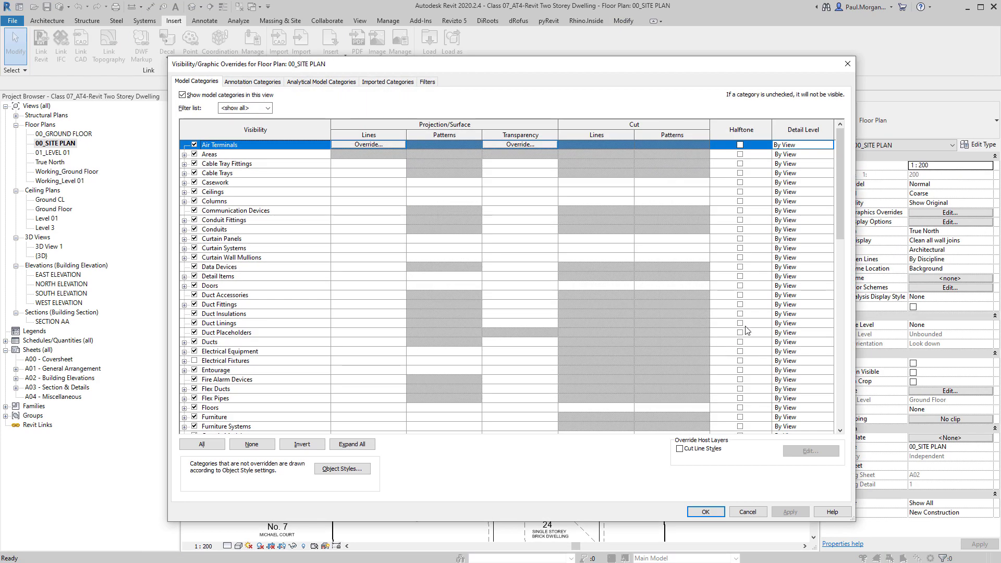
pyautogui.click(845, 70)
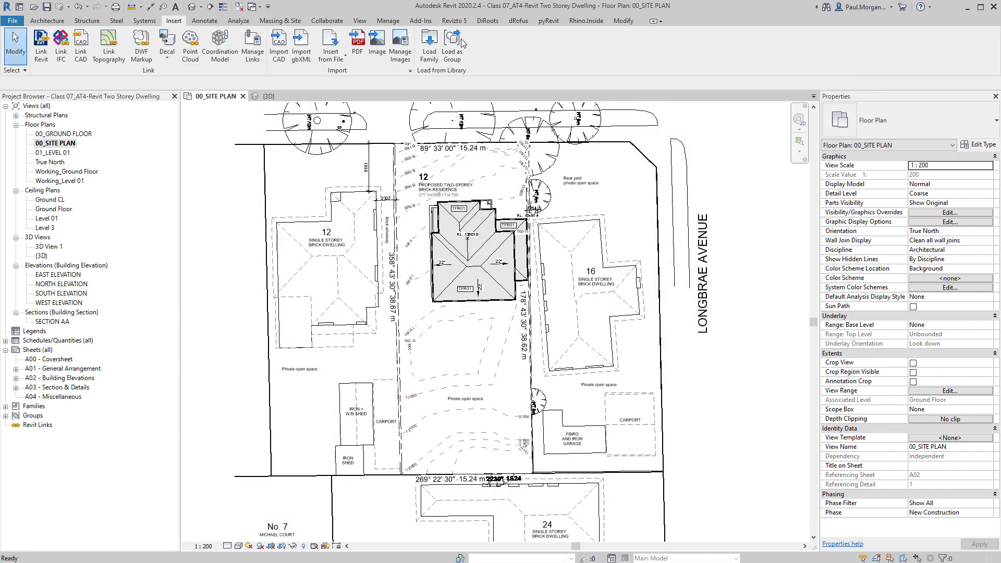
# Open the project's Object Styles, then widen and reposition the dialog so its columns are easier to read
pyautogui.click(388, 21)
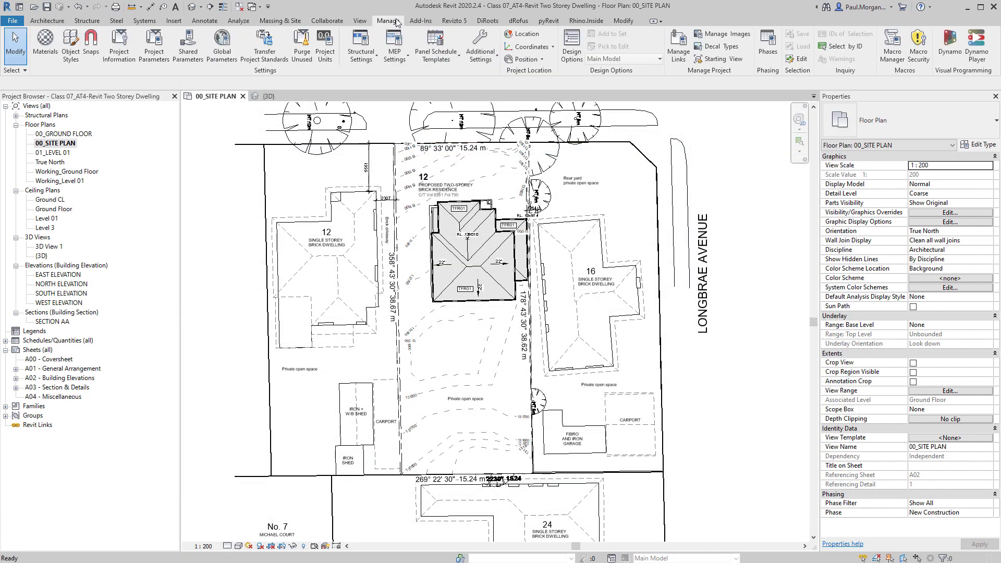
pyautogui.click(71, 52)
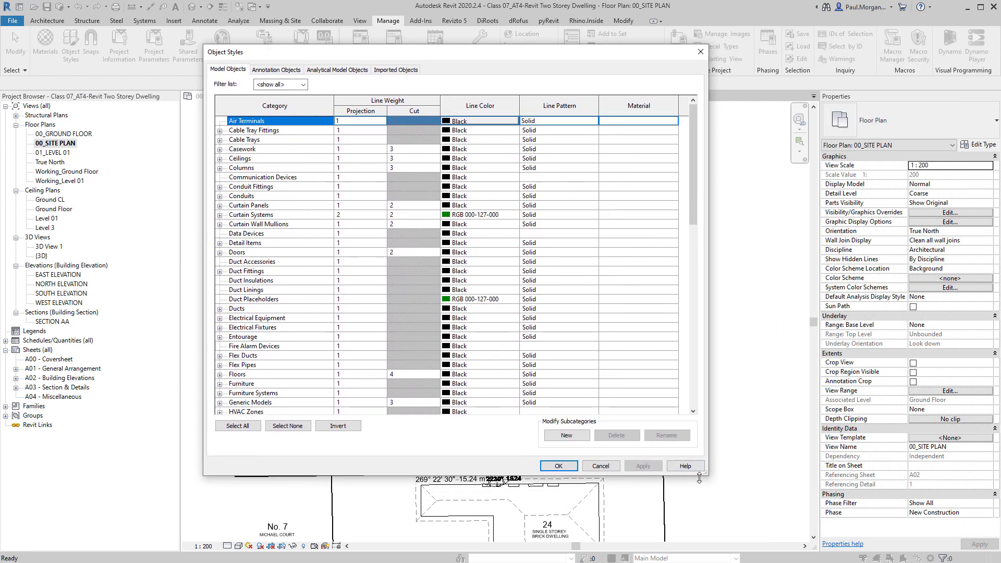
pyautogui.moveTo(706, 474); pyautogui.dragTo(841, 475)
pyautogui.moveTo(504, 55); pyautogui.dragTo(516, 84)
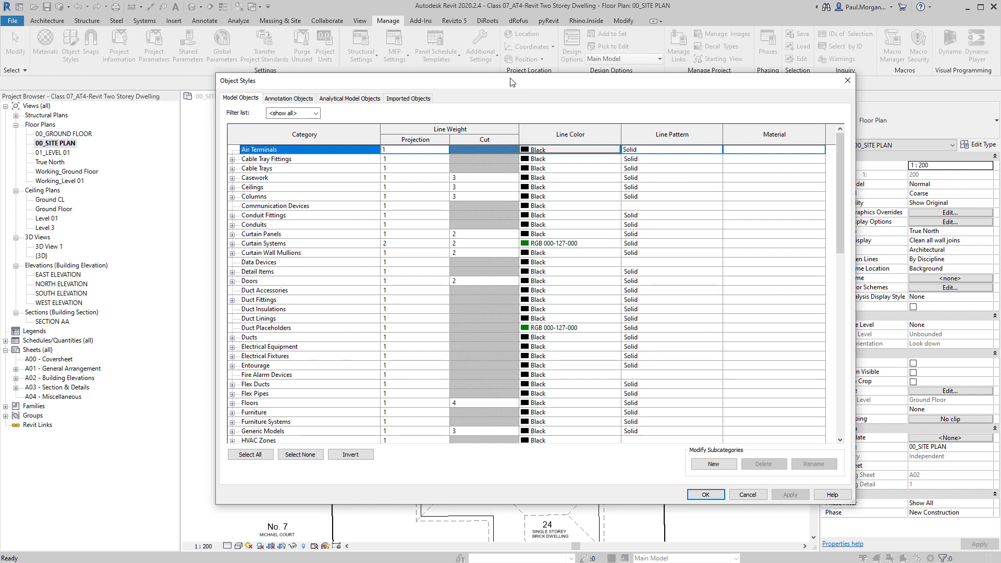
# Find the Site category among the model object styles and expand its subcategories
pyautogui.click(307, 244)
pyautogui.press('l')
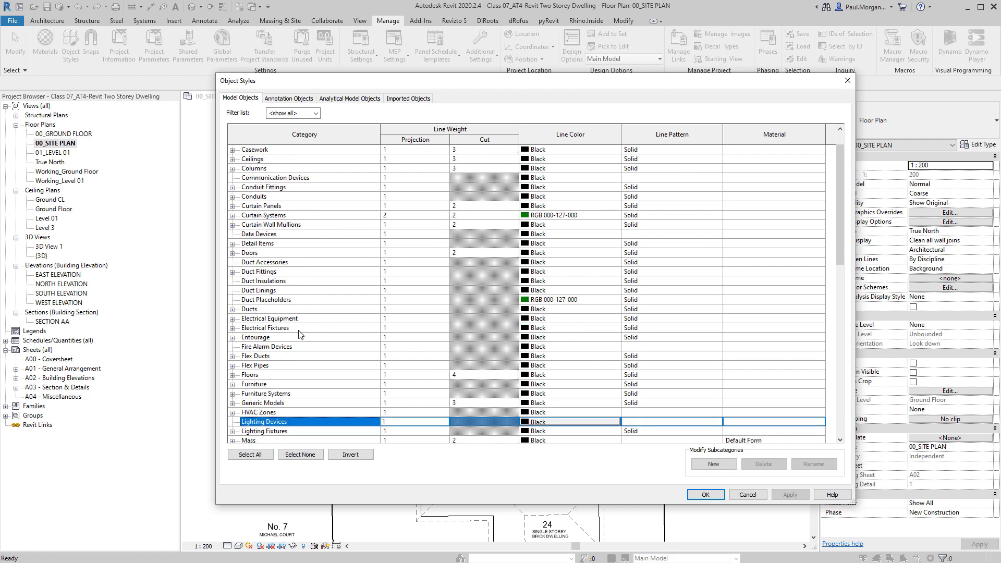
pyautogui.scroll(-1, 271, 372)
pyautogui.scroll(-2, 255, 399)
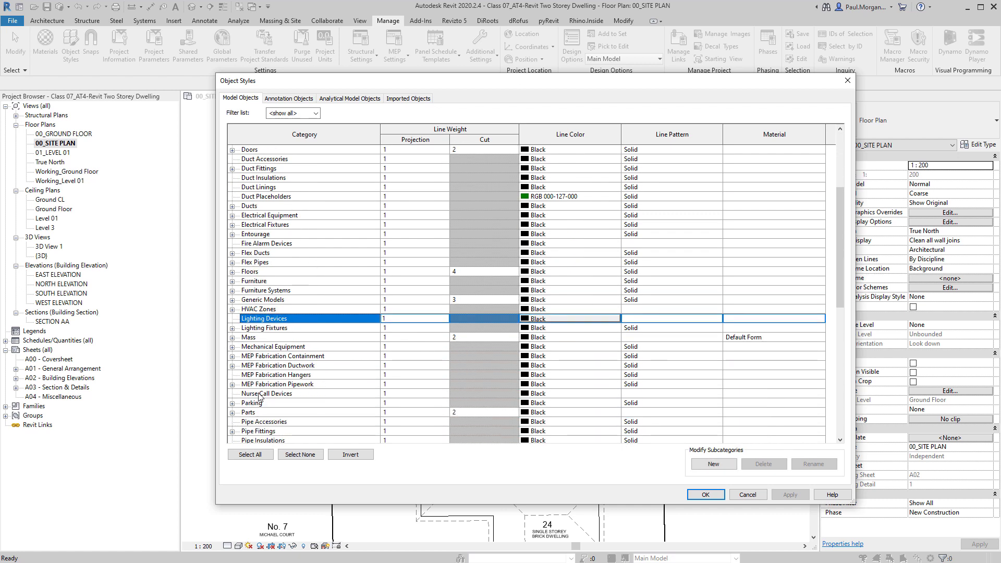
pyautogui.press('s')
pyautogui.scroll(-1, 253, 402)
pyautogui.click(232, 403)
pyautogui.scroll(-3, 236, 408)
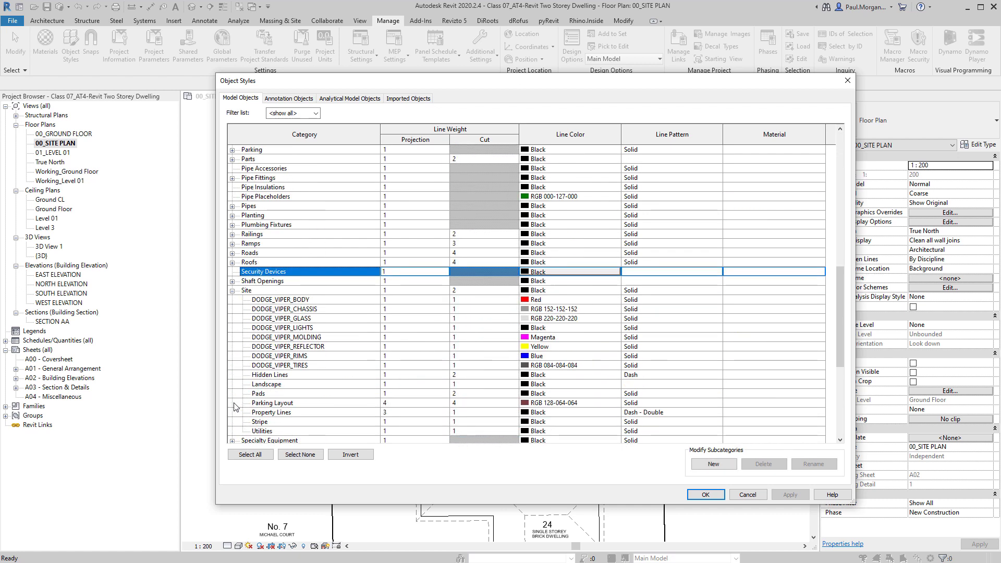
pyautogui.scroll(-2, 272, 397)
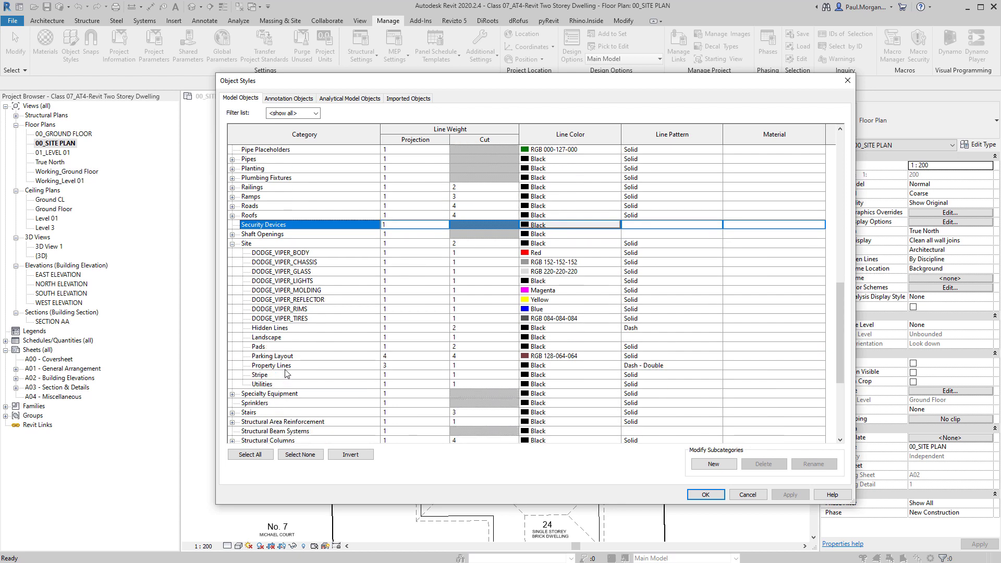
# Set the projection line weight of Site's Property Lines subcategory to 6 and its line color to RGB 128-128-255
pyautogui.click(284, 367)
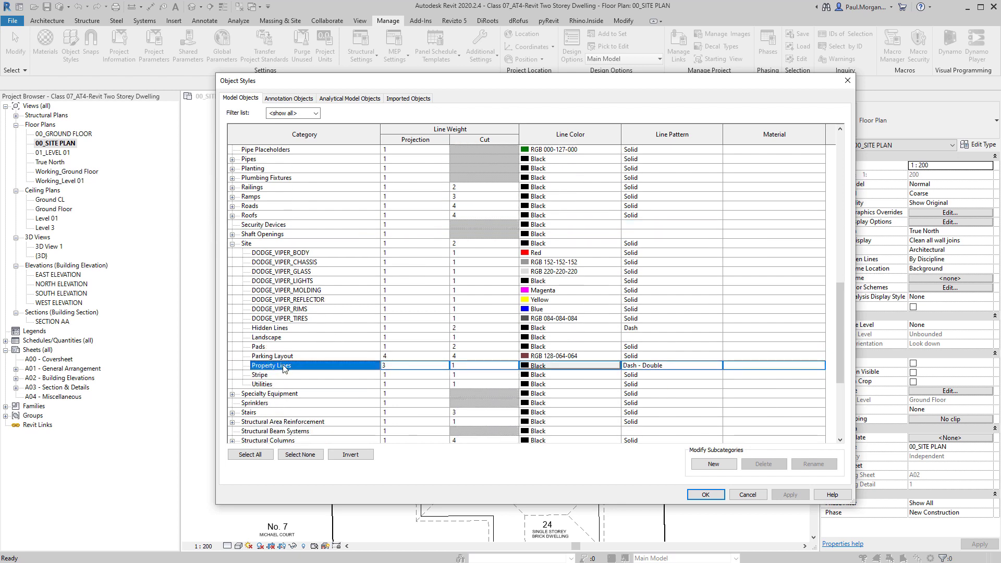
pyautogui.click(444, 366)
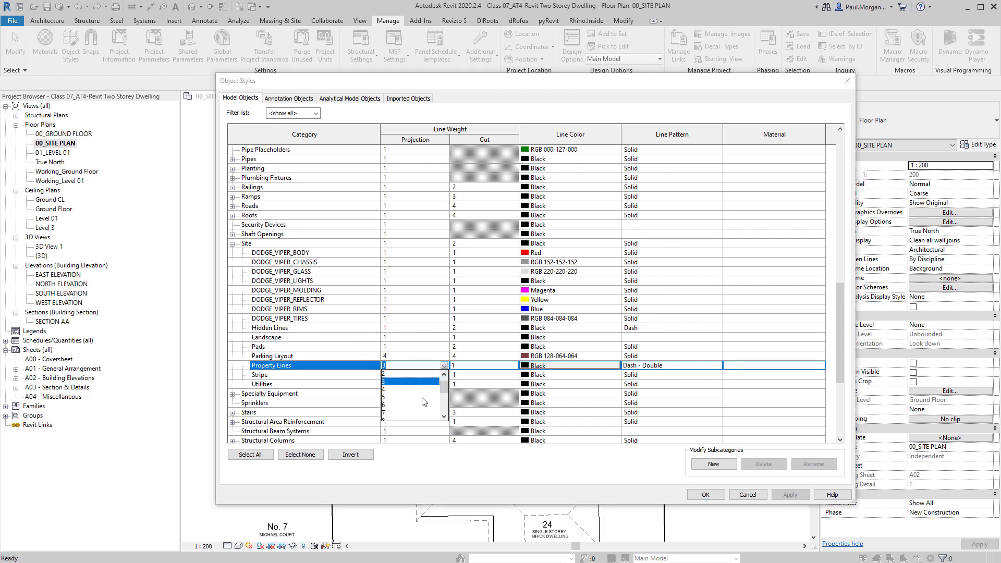
pyautogui.click(399, 406)
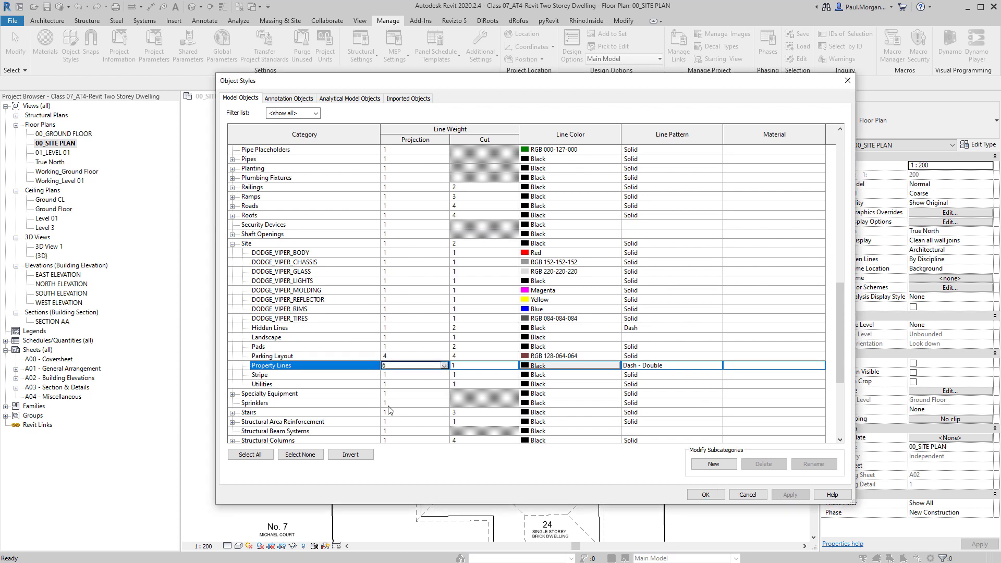
pyautogui.click(608, 366)
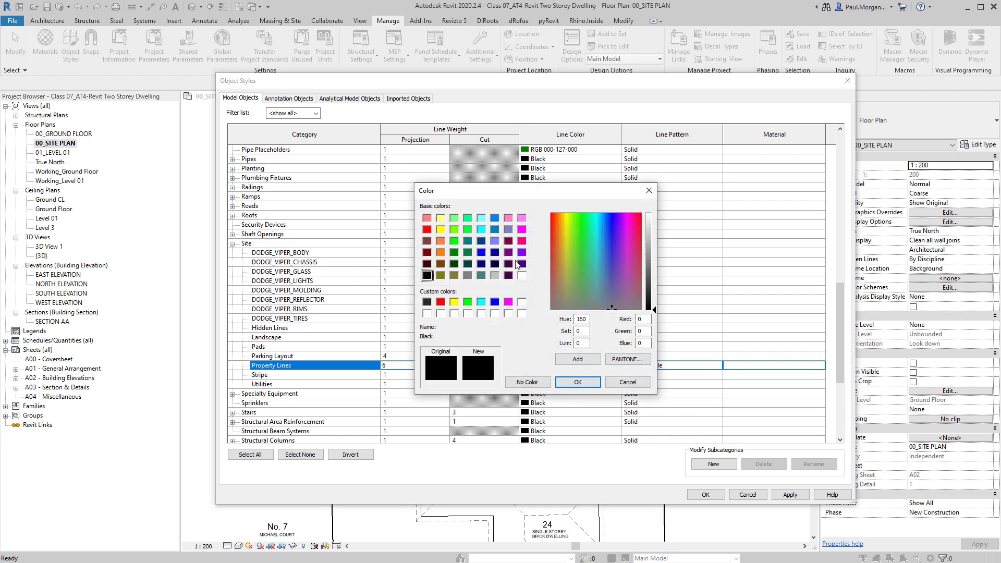
pyautogui.click(495, 241)
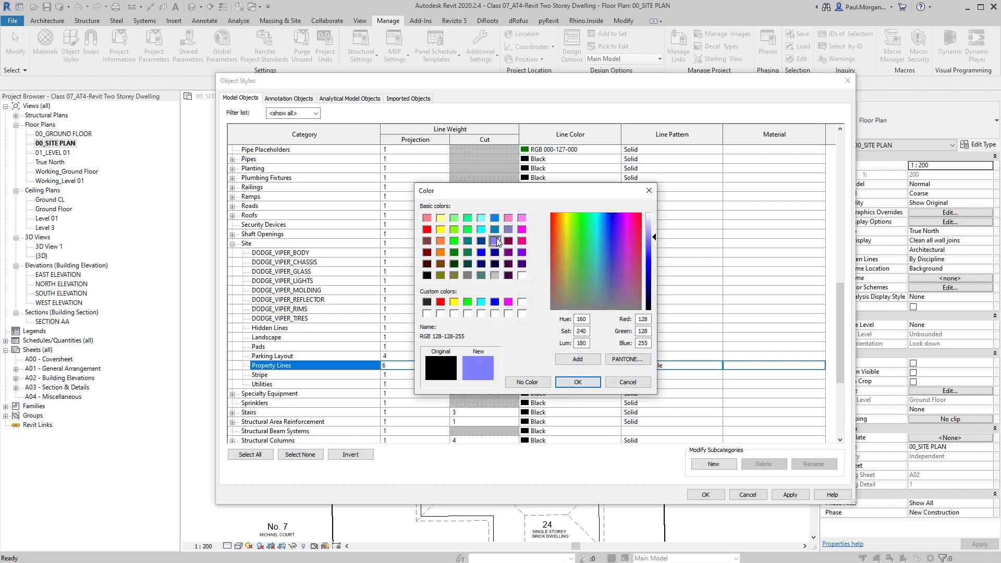
pyautogui.click(585, 383)
pyautogui.click(719, 367)
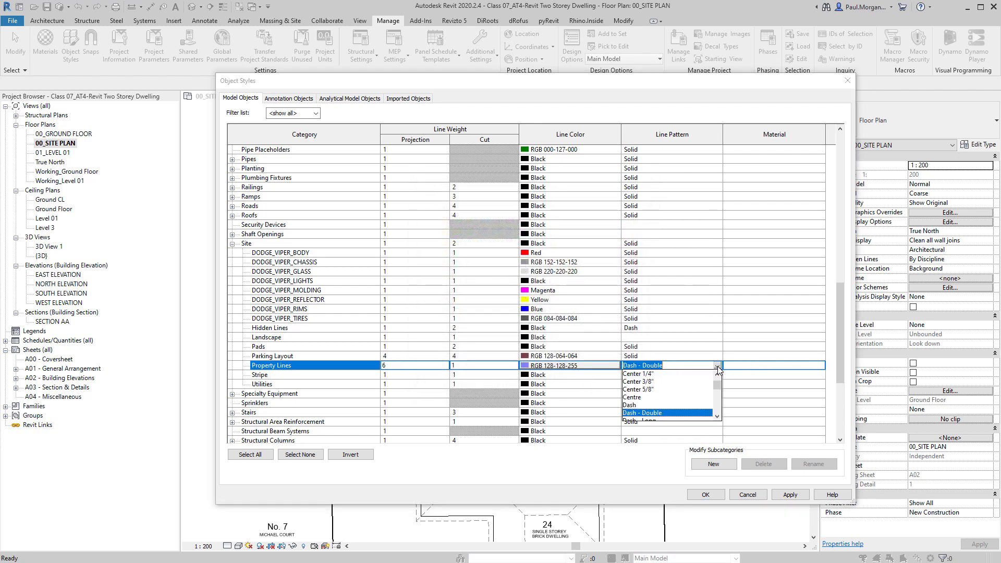
pyautogui.moveTo(717, 386); pyautogui.dragTo(726, 407)
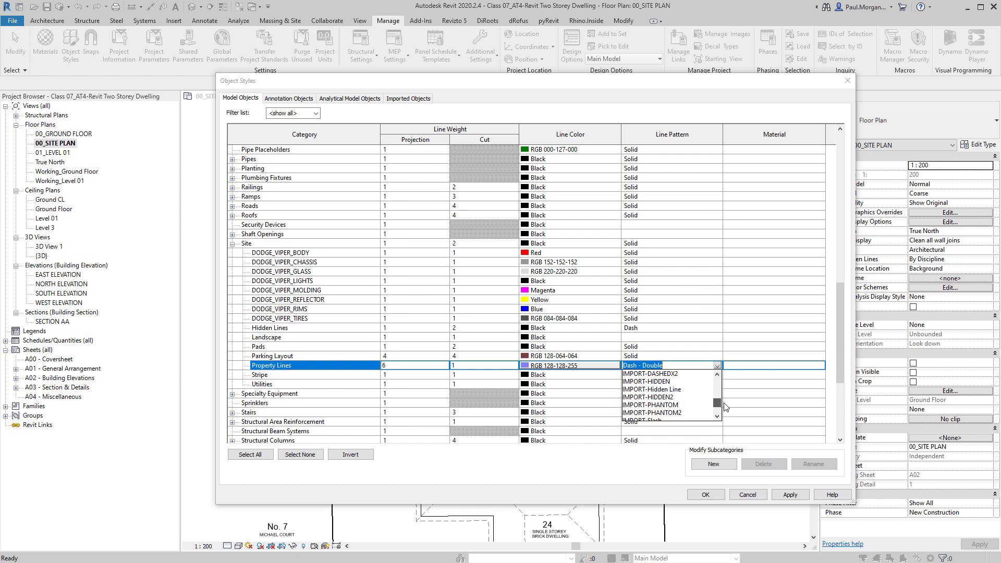
pyautogui.click(708, 406)
pyautogui.click(708, 405)
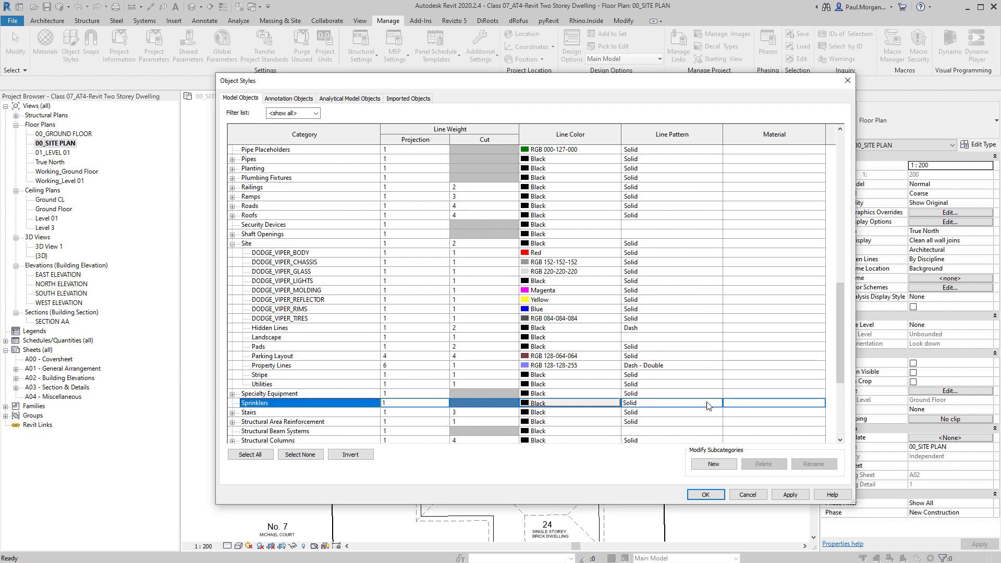
# Set the line pattern of the Property Lines subcategory to Dash dot
pyautogui.click(718, 367)
pyautogui.click(718, 367)
pyautogui.click(718, 366)
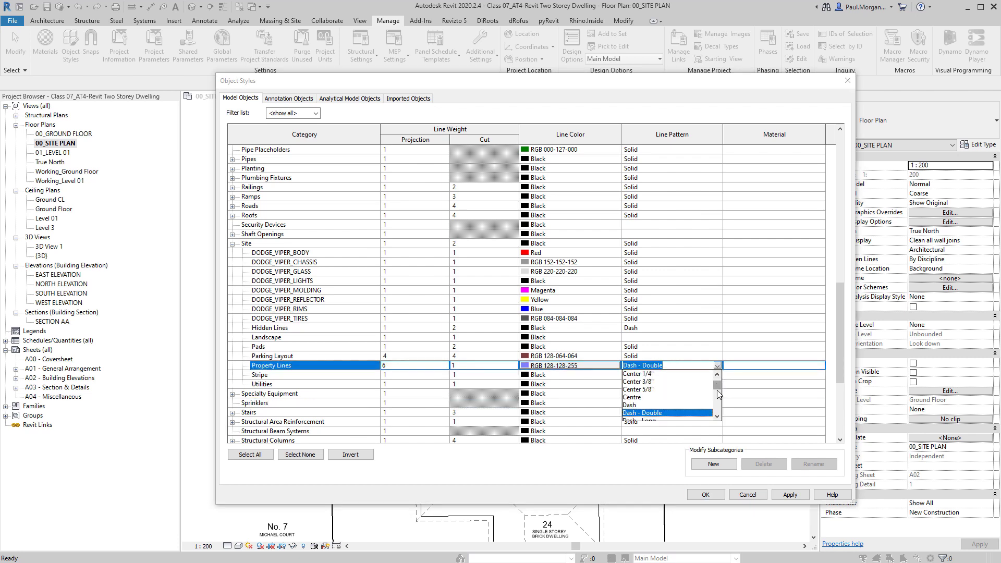
pyautogui.click(718, 416)
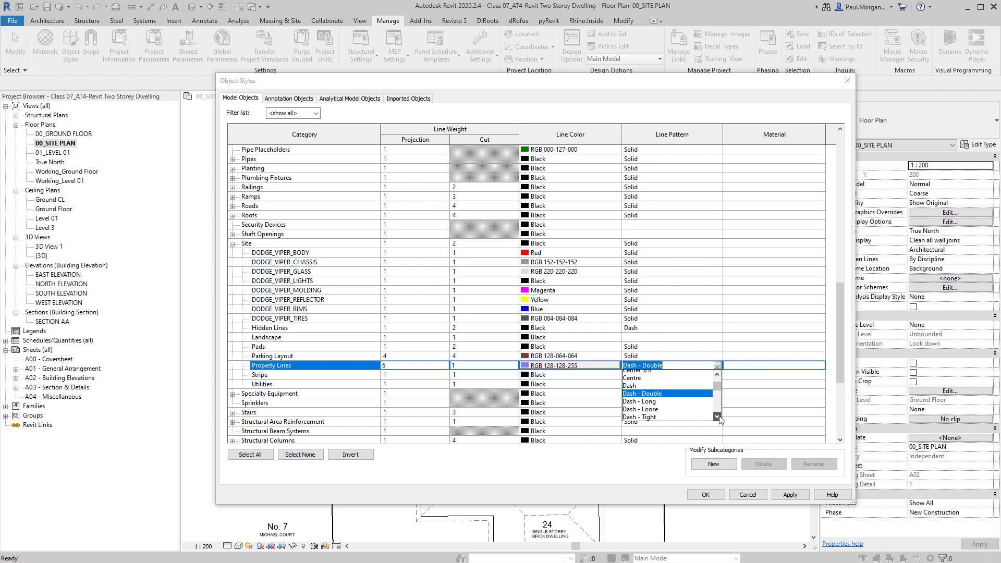
pyautogui.click(718, 416)
pyautogui.click(718, 417)
pyautogui.click(719, 416)
pyautogui.click(718, 417)
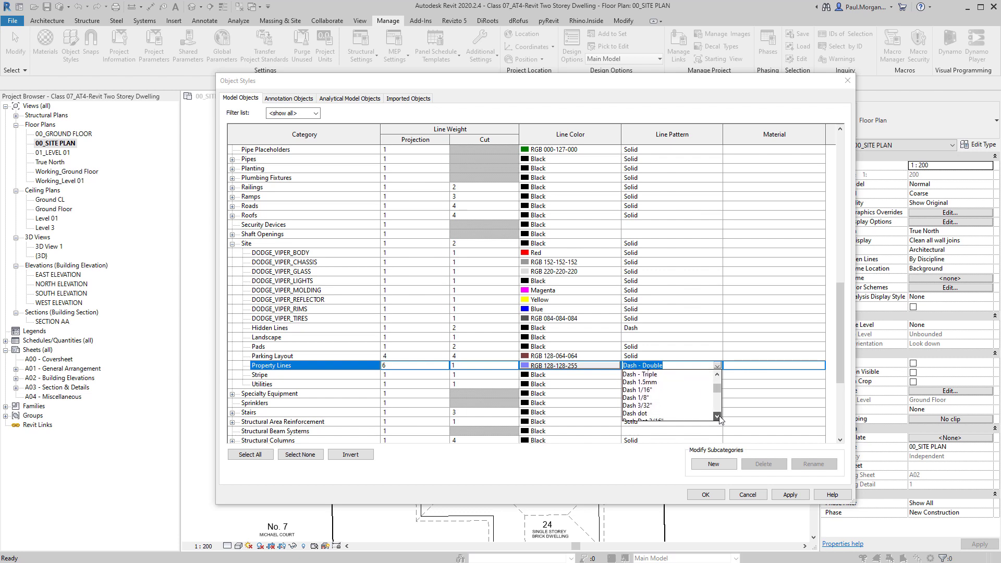
pyautogui.click(718, 416)
pyautogui.click(718, 416)
pyautogui.click(718, 416)
pyautogui.click(718, 416)
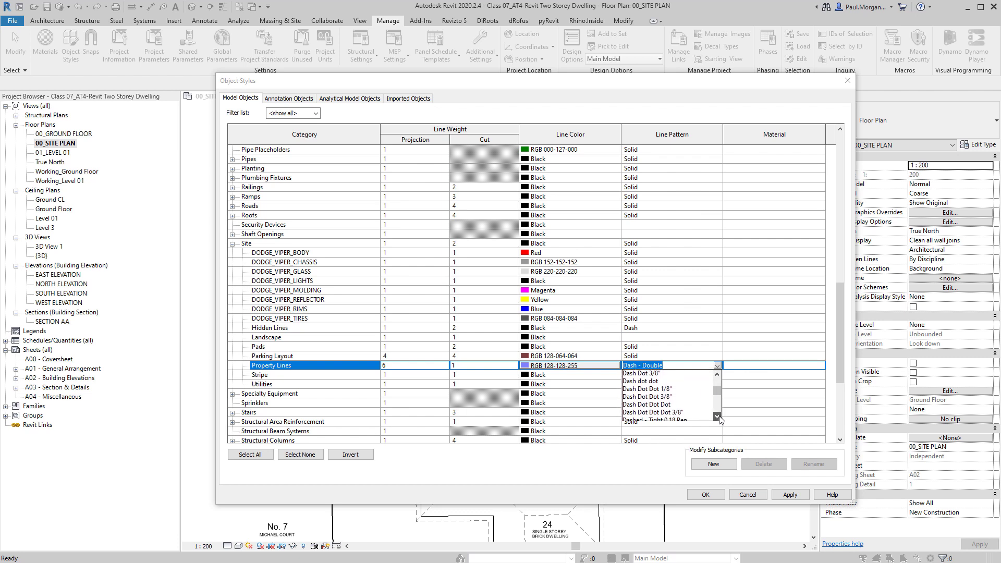
pyautogui.click(718, 416)
pyautogui.click(718, 416)
pyautogui.click(718, 416)
pyautogui.click(719, 416)
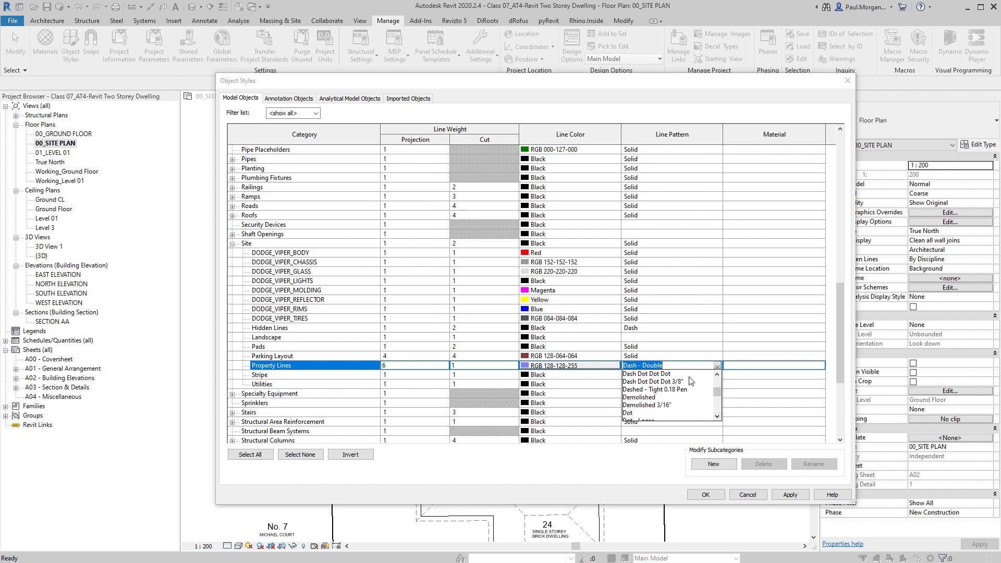
pyautogui.click(718, 417)
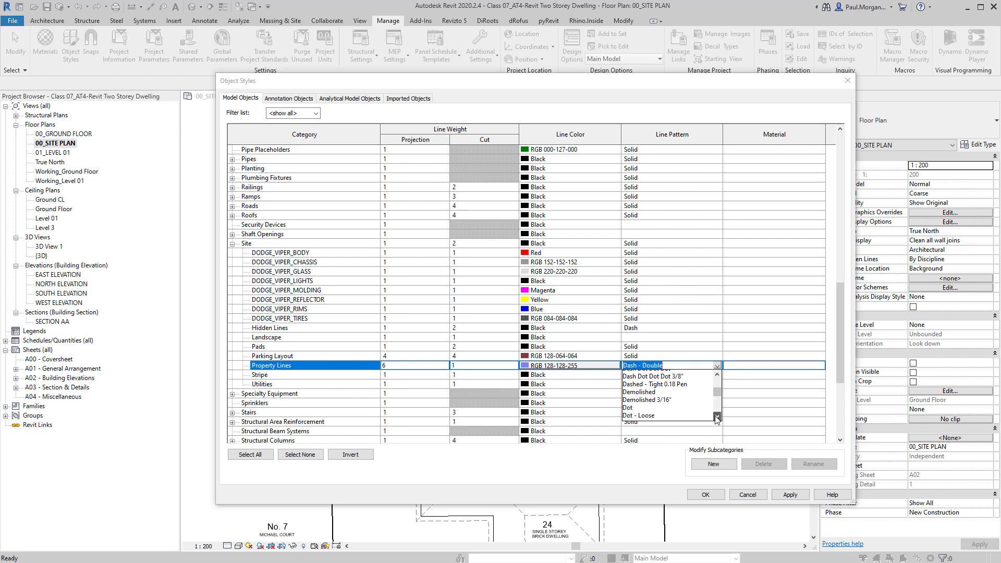
pyautogui.click(718, 376)
pyautogui.click(717, 375)
pyautogui.click(717, 376)
pyautogui.click(718, 375)
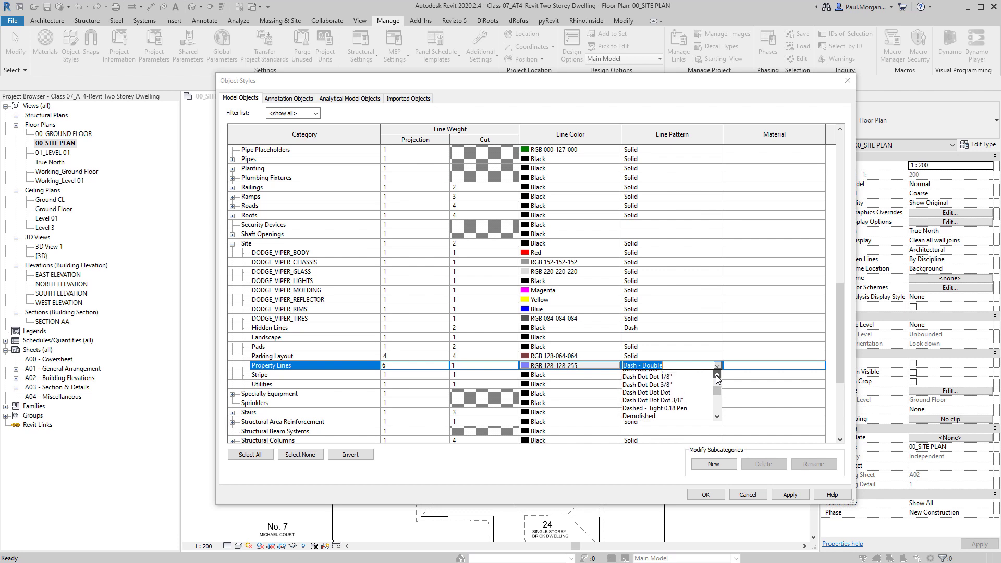
pyautogui.click(717, 375)
pyautogui.click(717, 375)
pyautogui.click(717, 375)
pyautogui.click(718, 375)
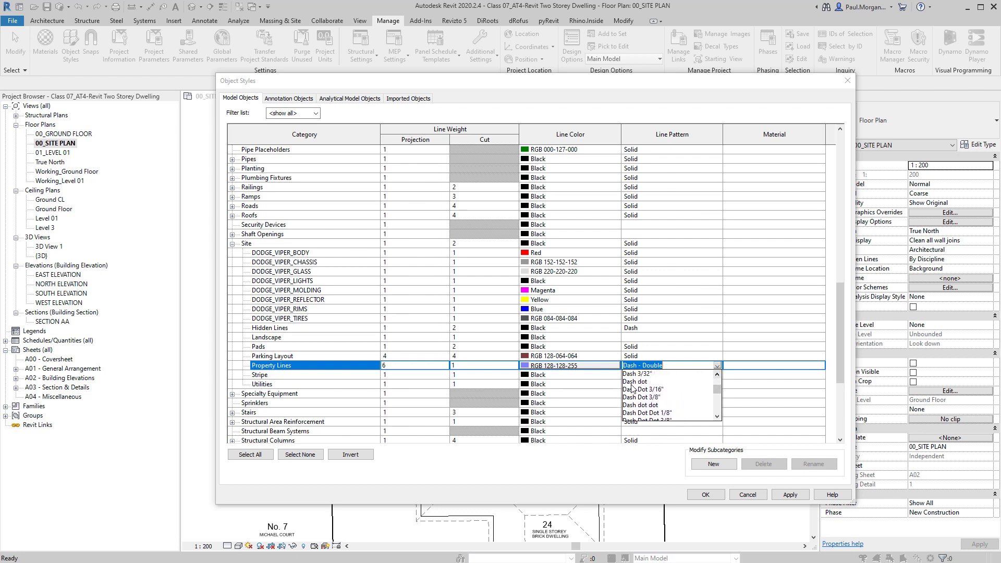
pyautogui.click(633, 387)
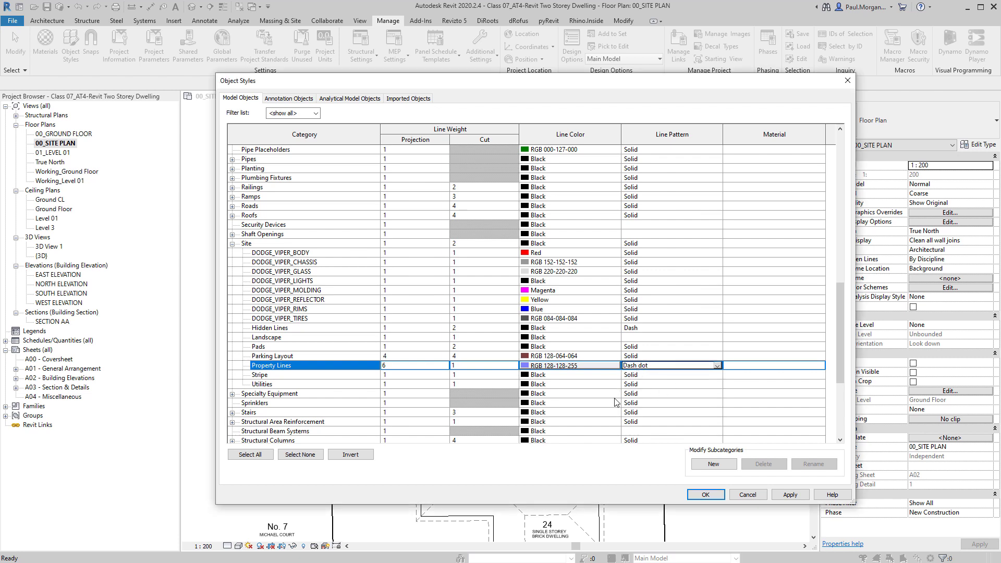
# Keep RGB 128-128-255 as the Property Lines color and apply the object style changes to the project
pyautogui.click(550, 367)
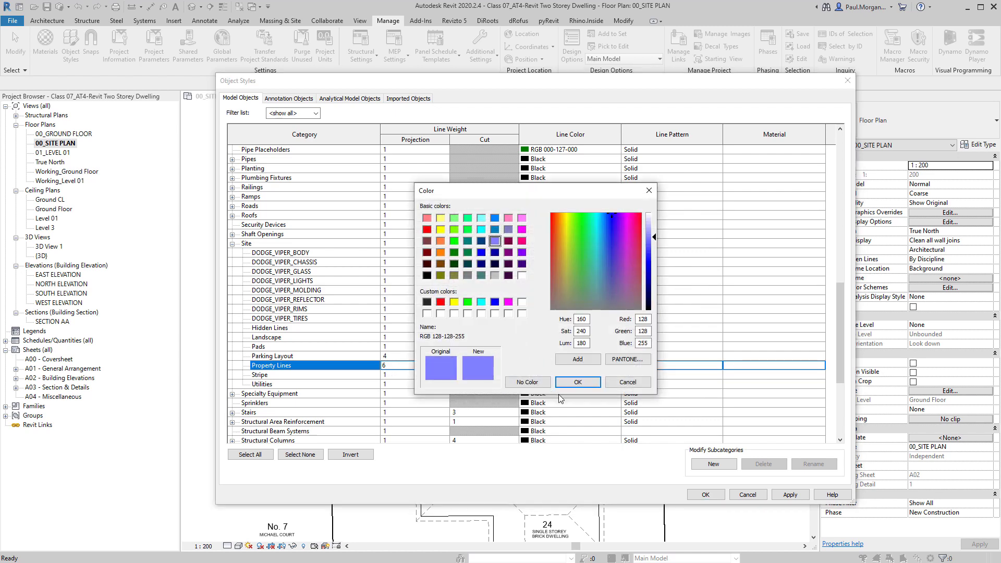
pyautogui.click(577, 383)
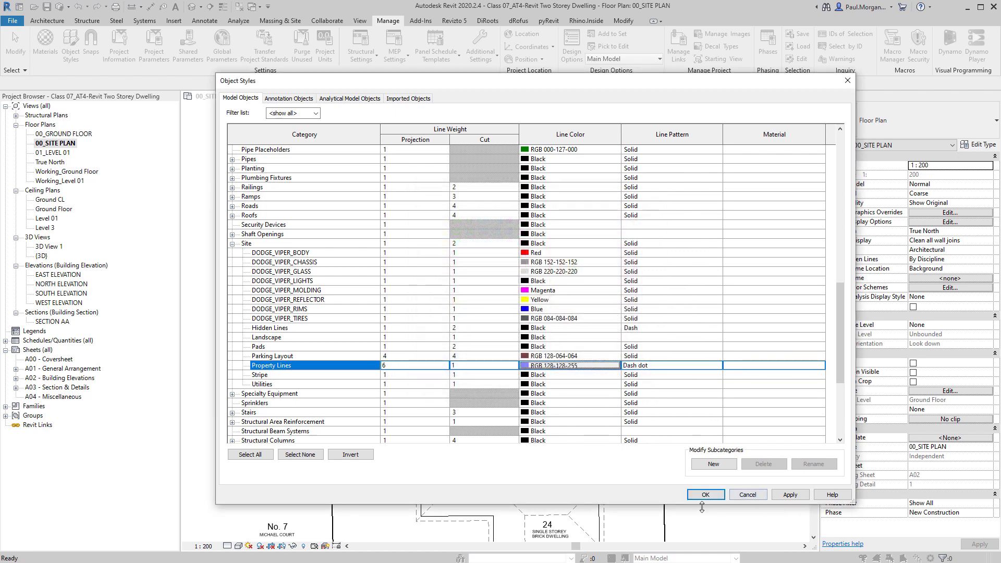
pyautogui.click(706, 496)
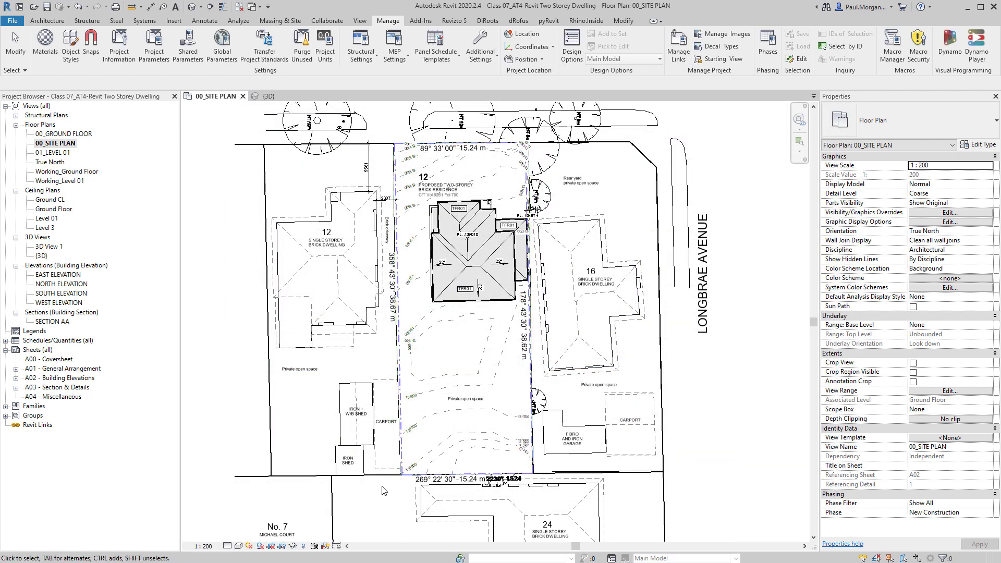
# Inspect the restyled property lines around the proposed residence's lot, selecting them and clearing the selection
pyautogui.scroll(3, 380, 487)
pyautogui.scroll(3, 415, 483)
pyautogui.scroll(-5, 417, 459)
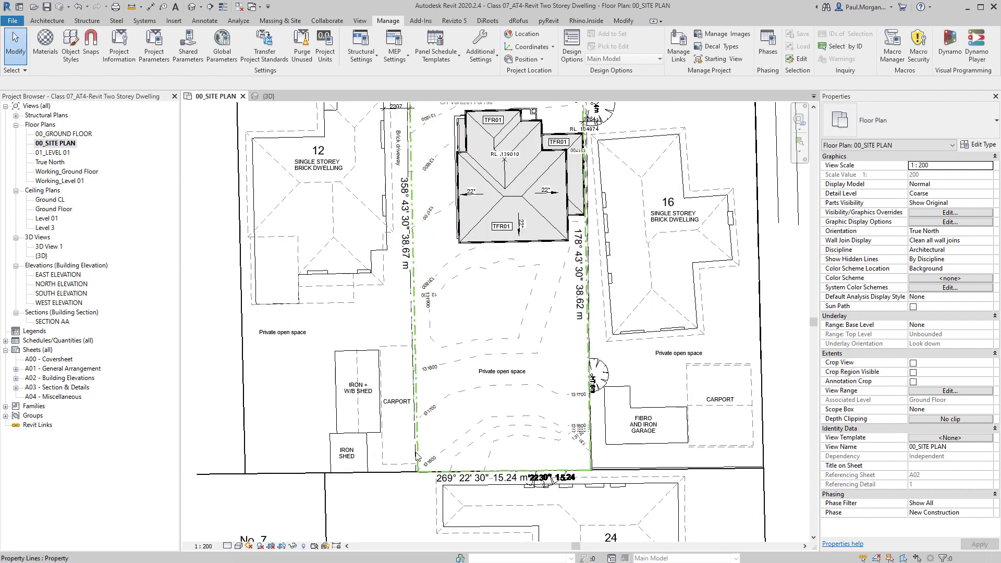
pyautogui.click(417, 446)
pyautogui.moveTo(522, 335); pyautogui.dragTo(459, 428, button='middle')
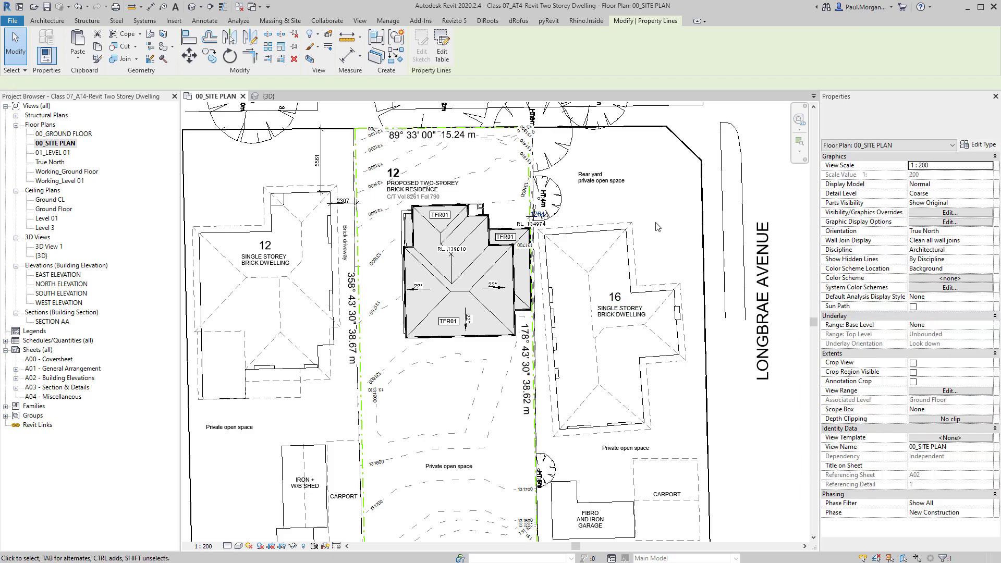
pyautogui.click(781, 462)
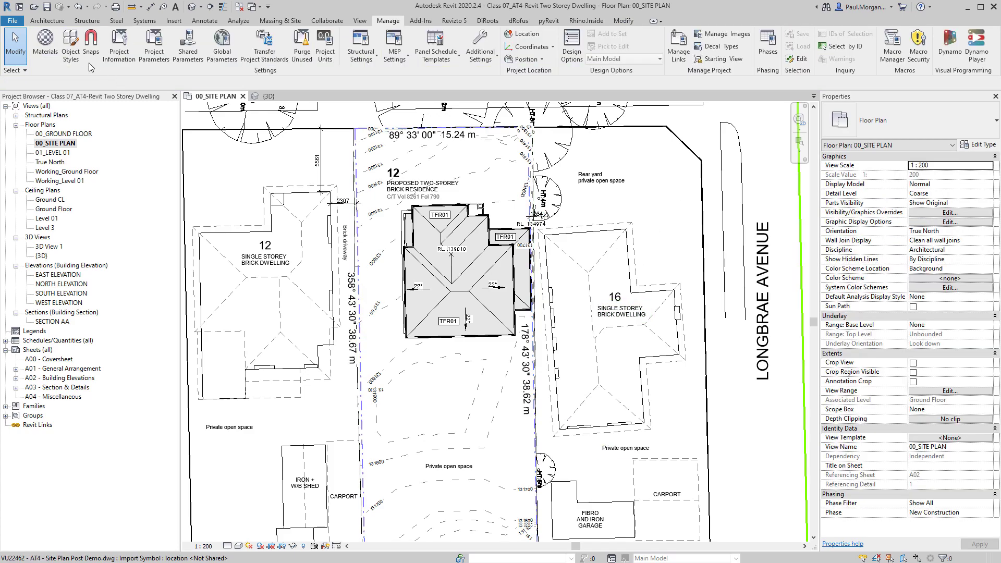
# In the project's Object Styles, set the projection line weight of Site's Property Lines to 9 and apply the change
pyautogui.click(71, 48)
pyautogui.scroll(-6, 304, 421)
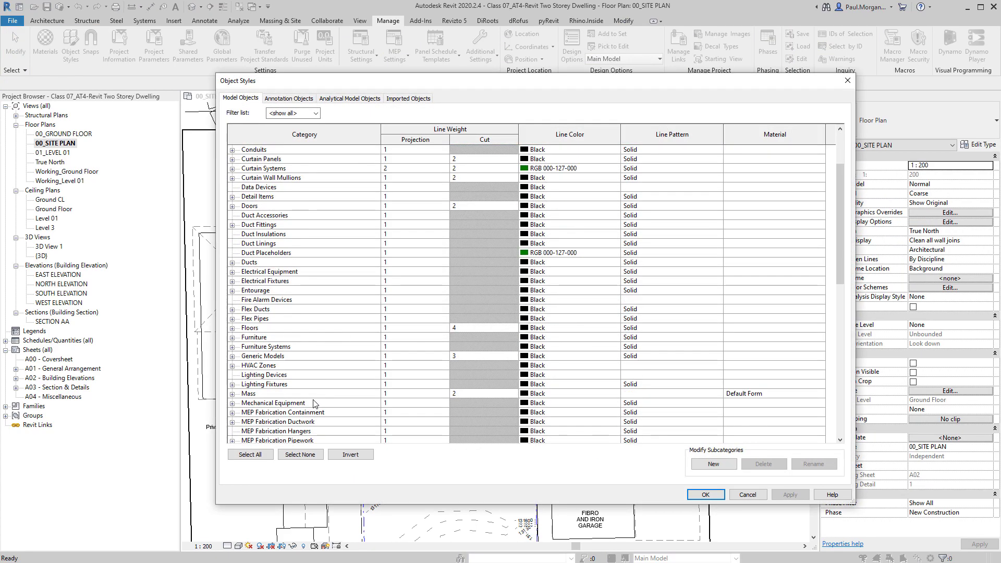
pyautogui.scroll(-10, 304, 421)
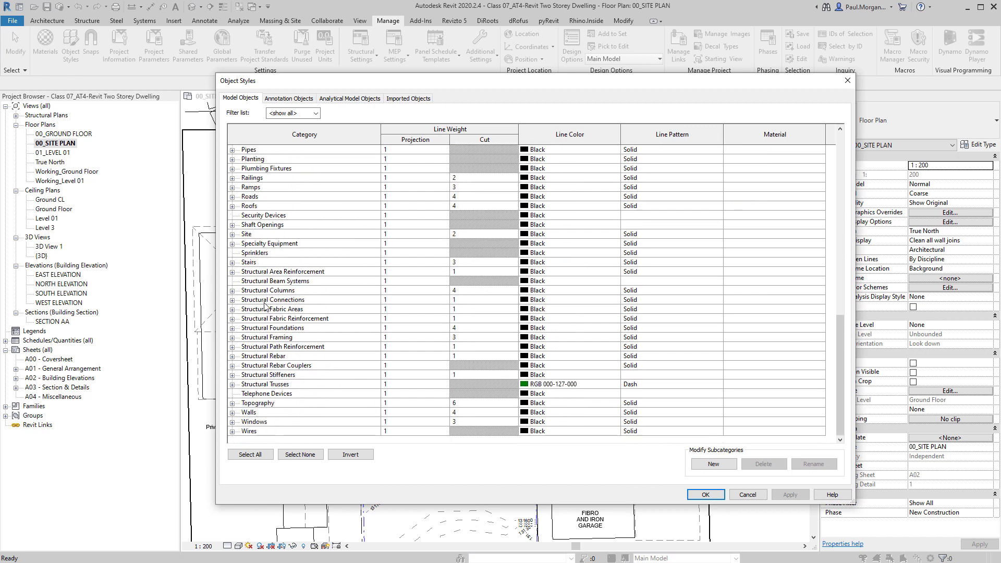
pyautogui.click(232, 234)
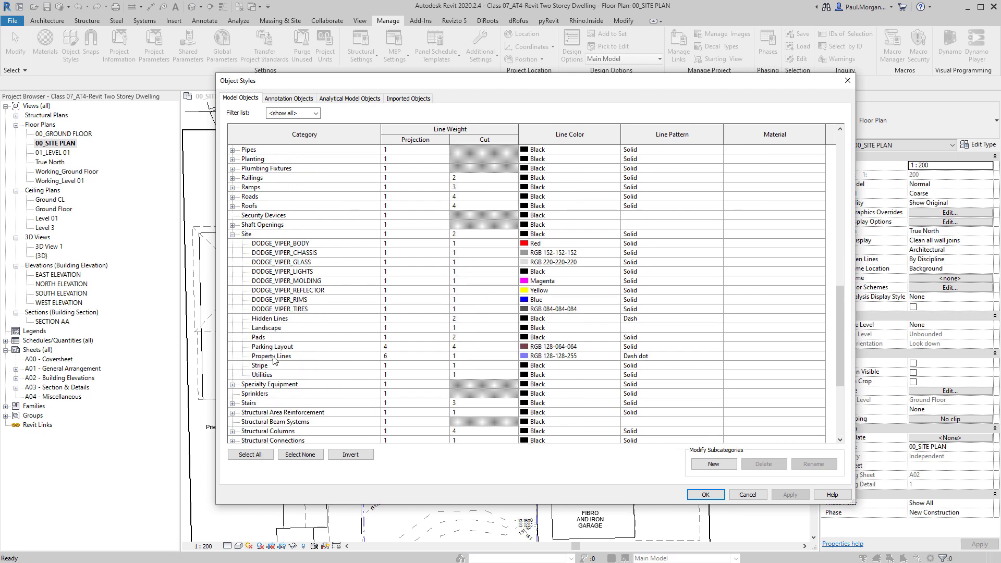
pyautogui.click(293, 356)
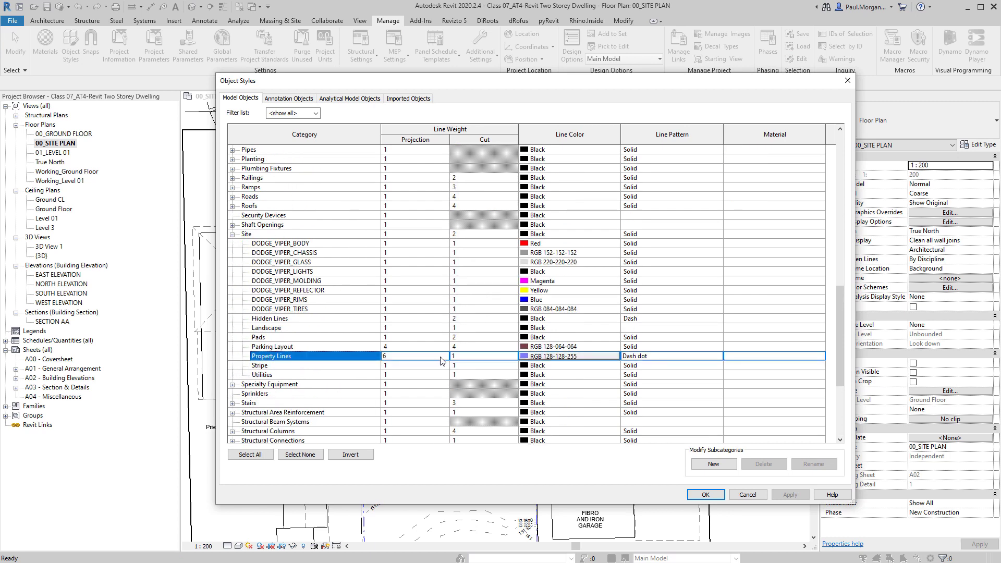
pyautogui.click(418, 356)
pyautogui.click(445, 357)
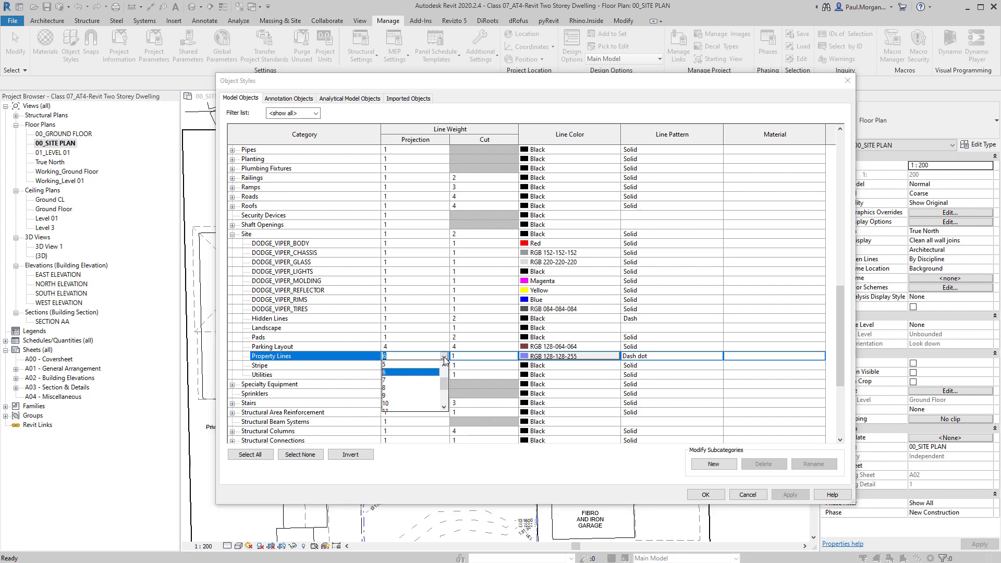
pyautogui.click(387, 396)
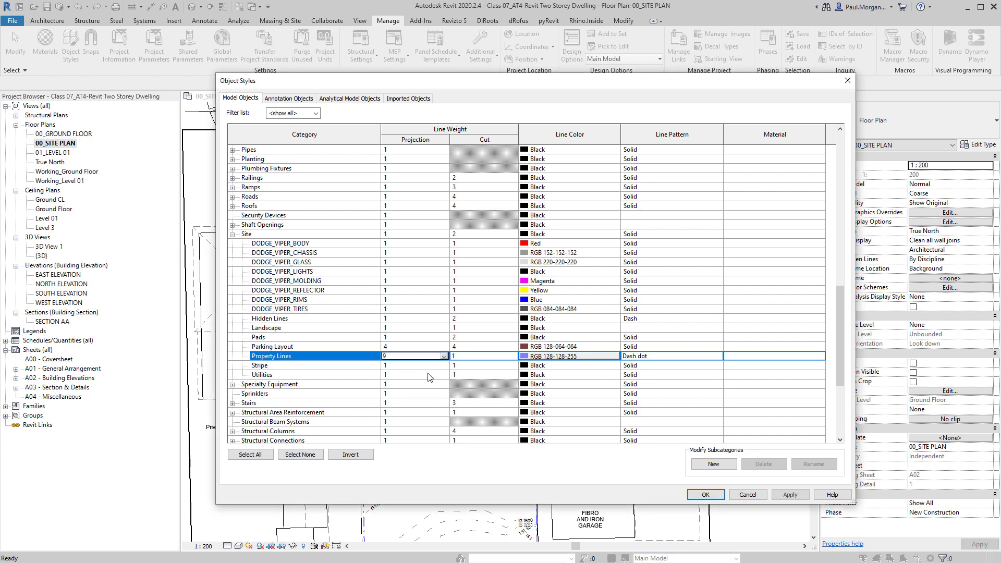
pyautogui.click(705, 497)
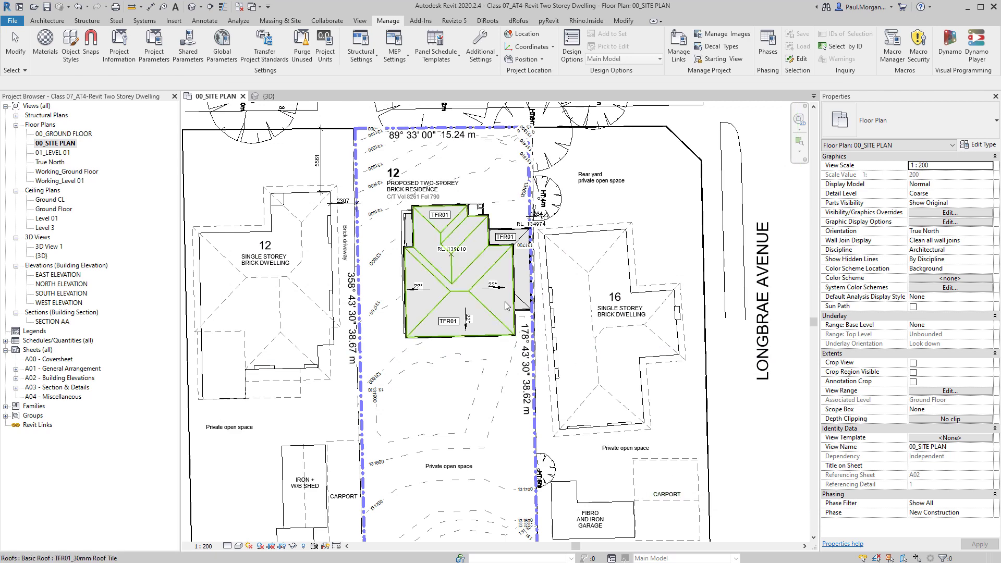
pyautogui.scroll(4, 485, 421)
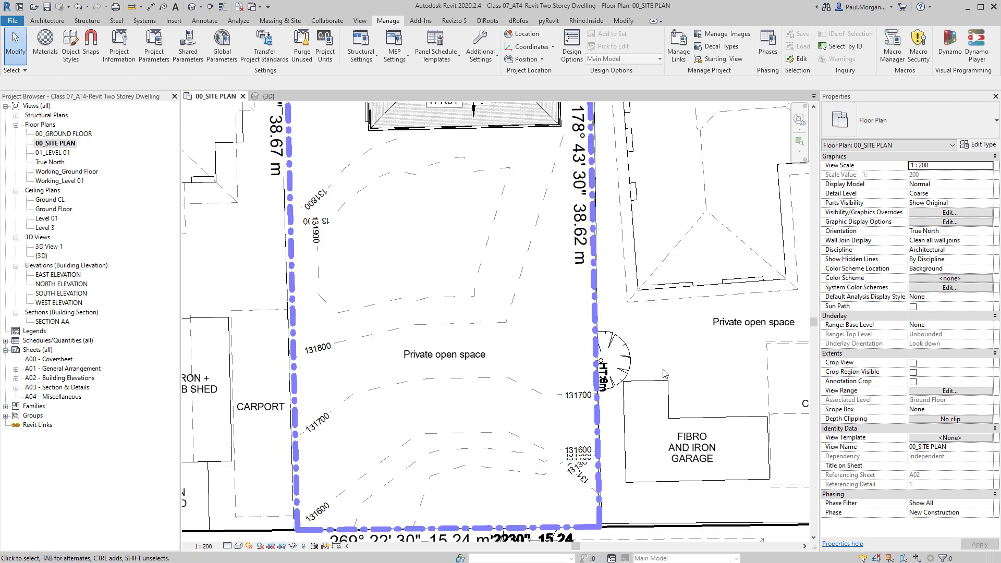
# In the project's Object Styles, set the projection line weight of Site's Property Lines to 7 and apply the change
pyautogui.scroll(-1, 659, 377)
pyautogui.moveTo(563, 366); pyautogui.dragTo(519, 452, button='middle')
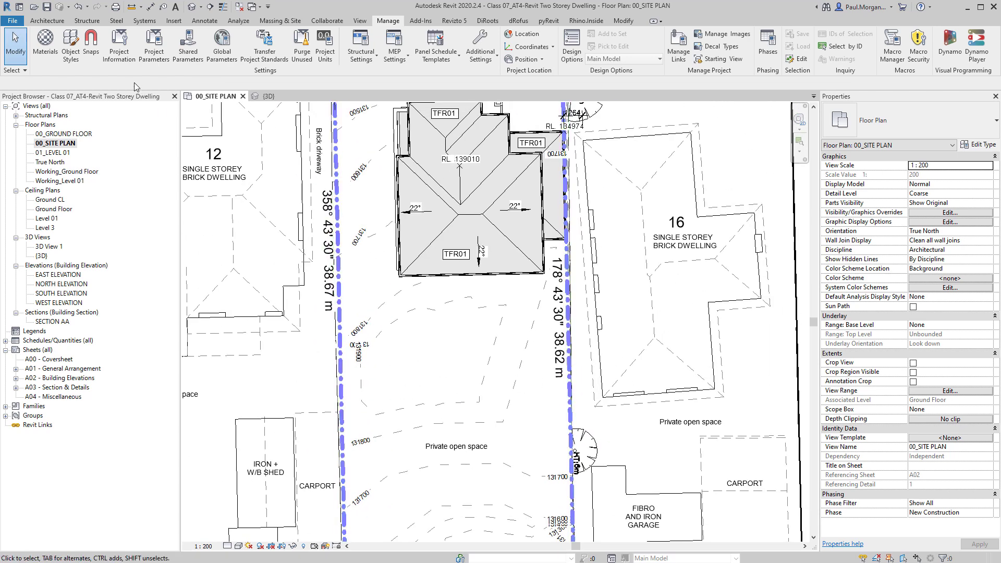
pyautogui.click(70, 52)
pyautogui.scroll(-8, 270, 383)
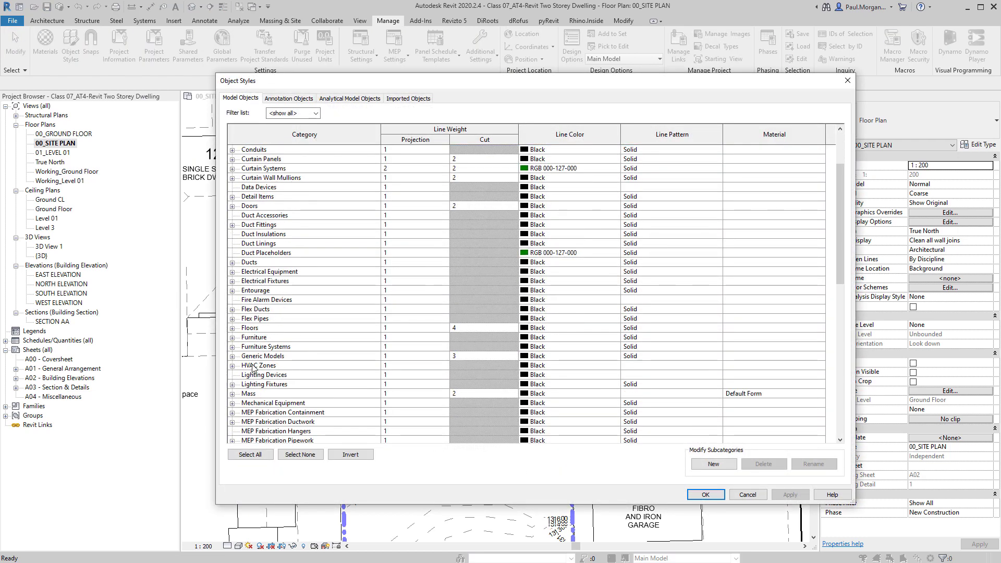
pyautogui.scroll(-5, 270, 383)
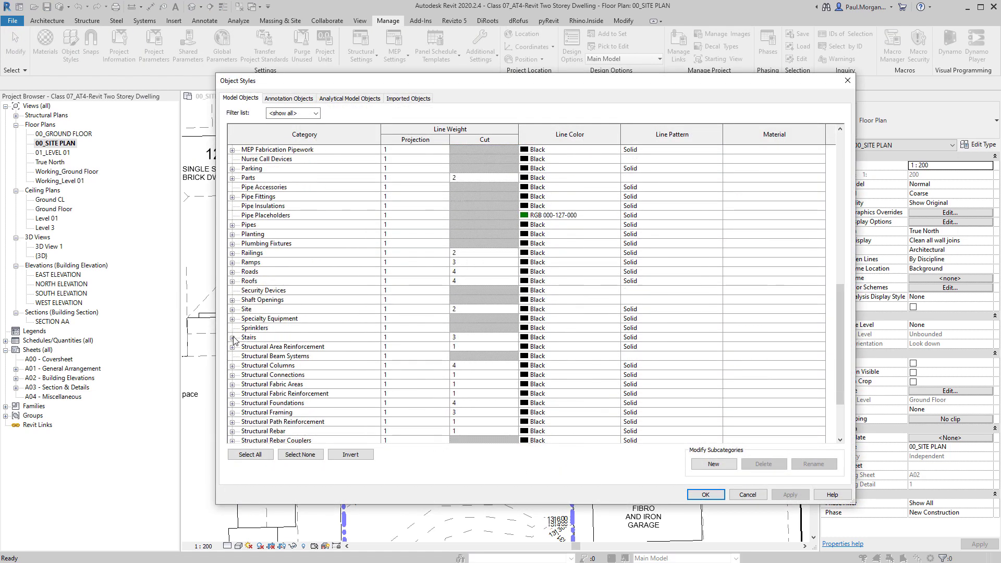
pyautogui.click(233, 338)
pyautogui.scroll(-7, 574, 407)
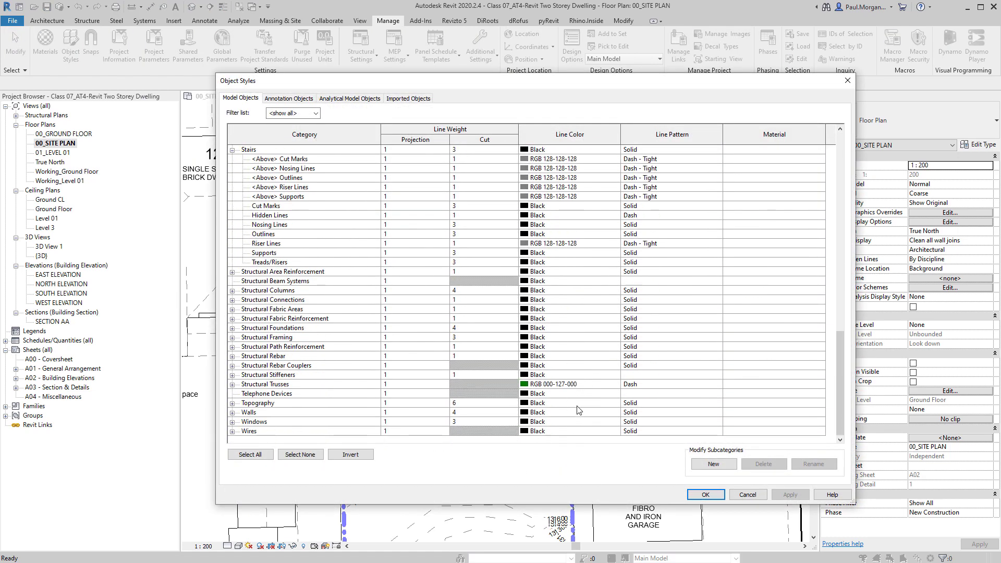
pyautogui.scroll(2, 578, 411)
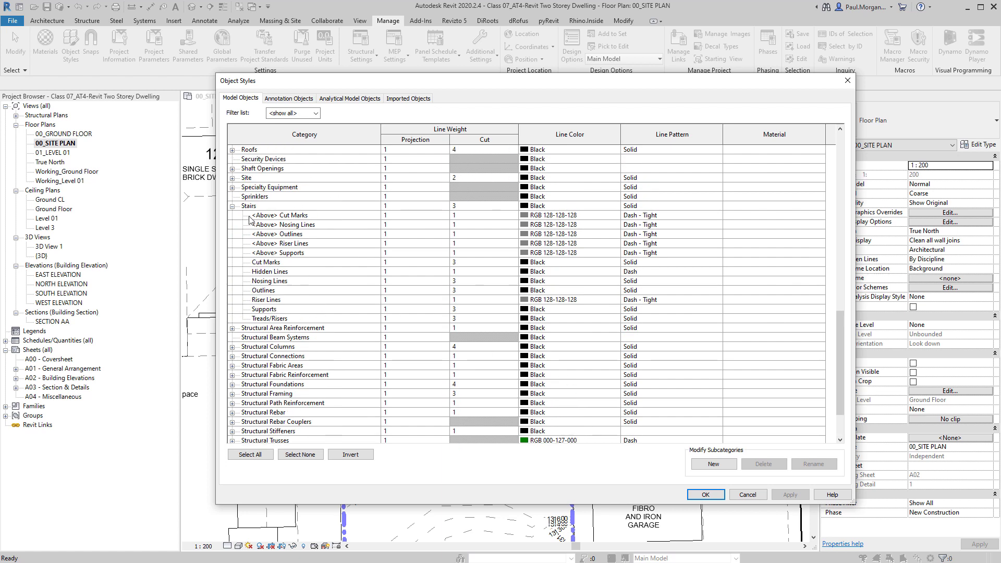
pyautogui.click(232, 178)
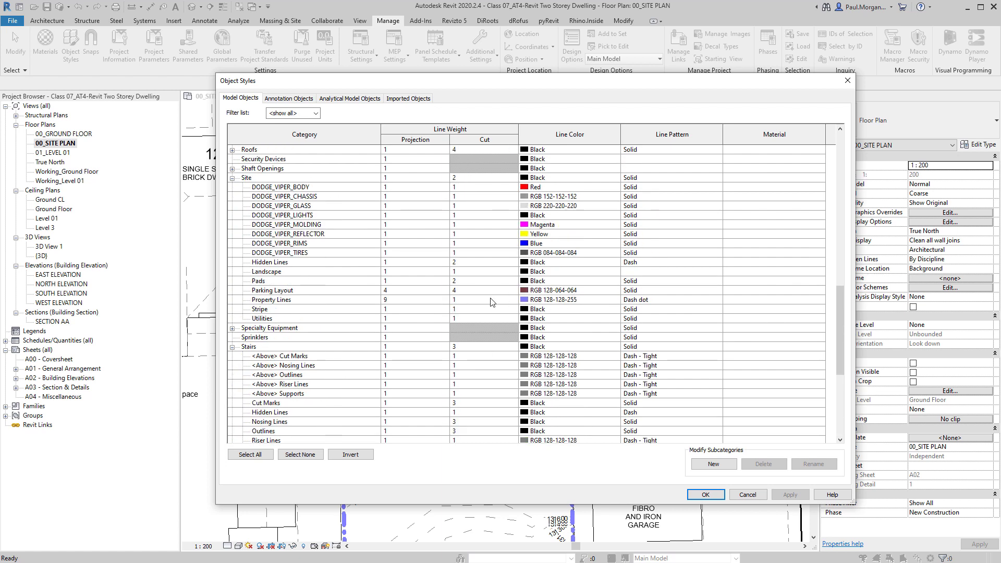
pyautogui.click(412, 300)
pyautogui.click(444, 301)
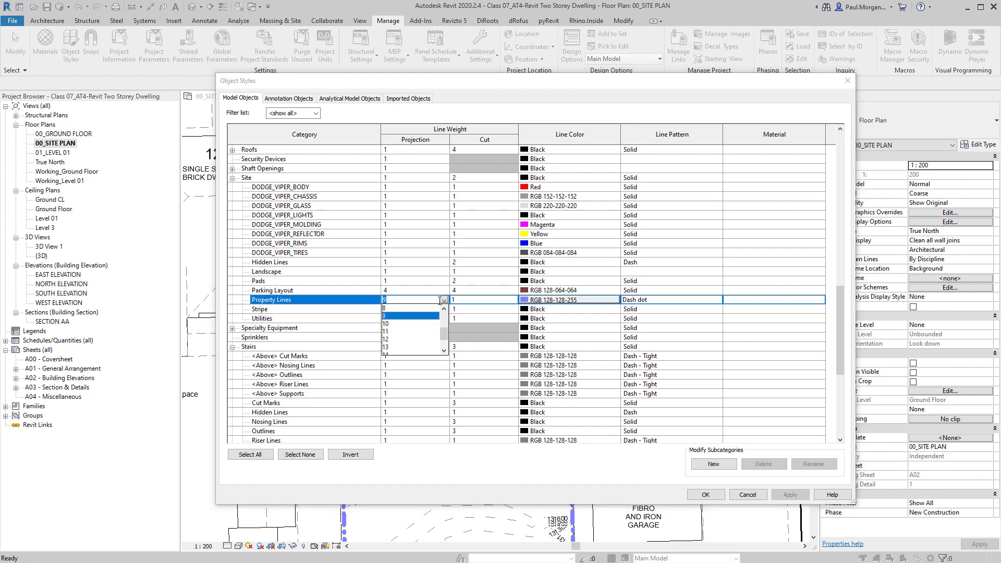
pyautogui.click(443, 311)
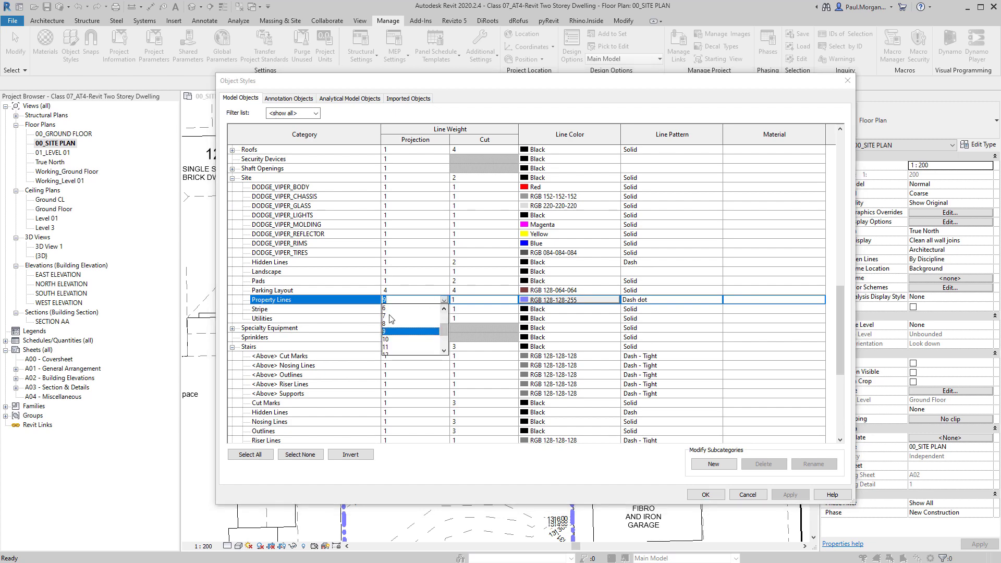
pyautogui.click(399, 316)
pyautogui.click(707, 494)
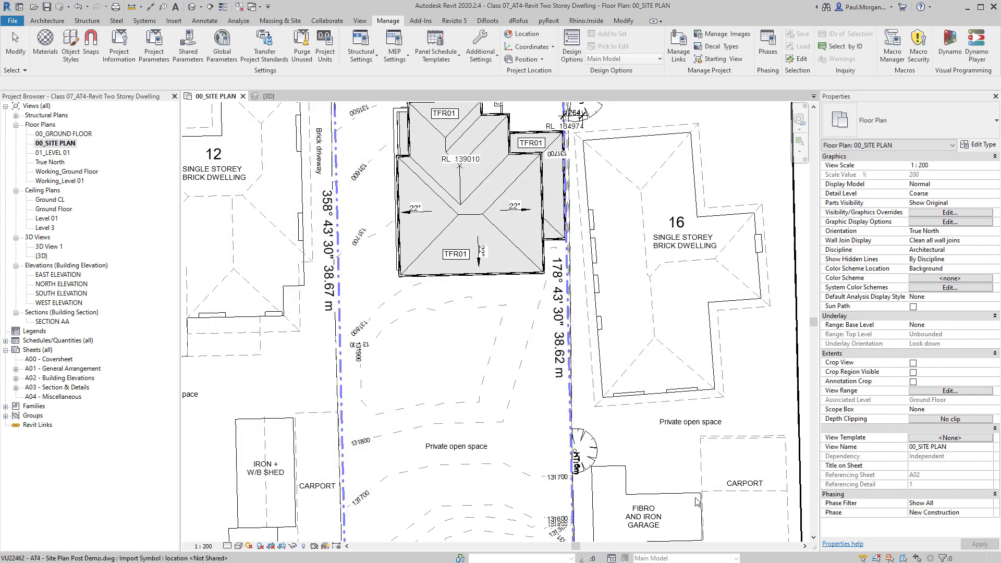
# Inspect the thinner property lines around the proposed residence's lot across the whole site plan
pyautogui.scroll(-4, 637, 436)
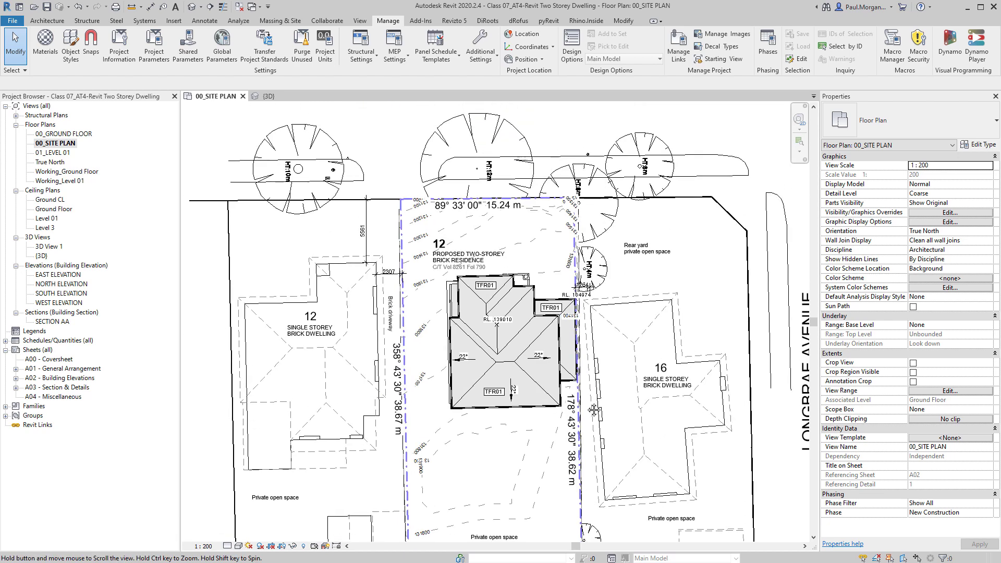
pyautogui.scroll(3, 512, 274)
pyautogui.scroll(-4, 627, 317)
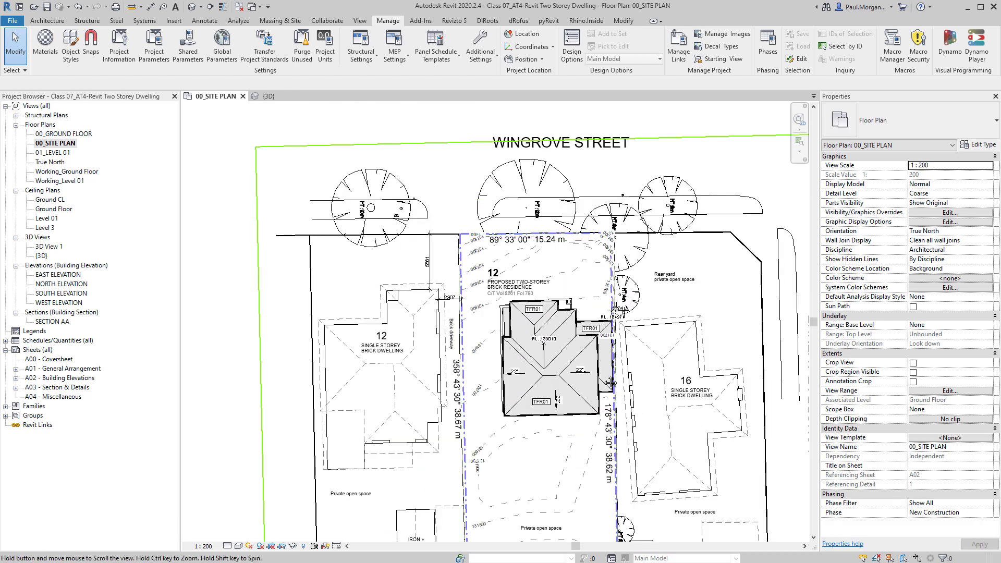
pyautogui.moveTo(636, 397); pyautogui.dragTo(554, 359, button='middle')
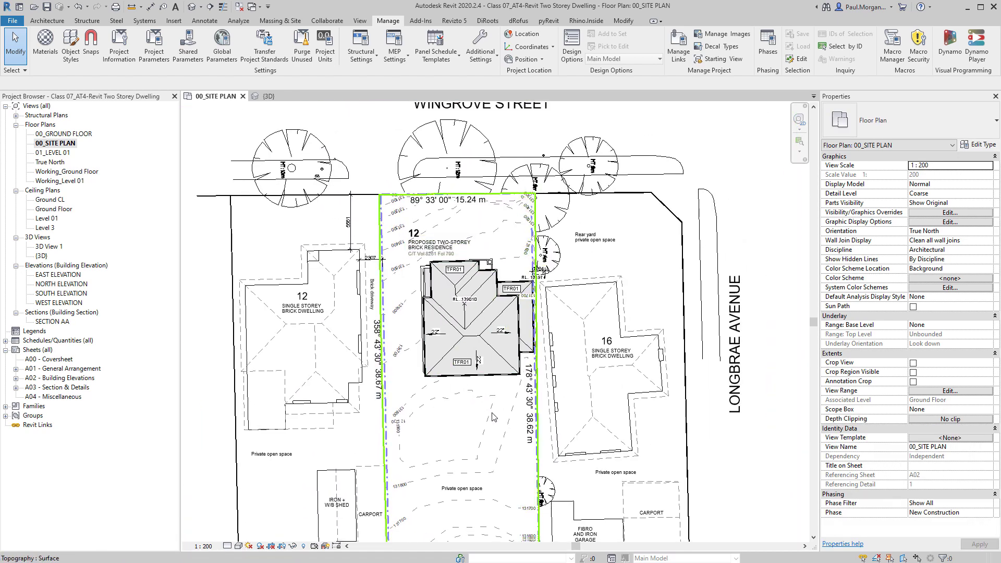
pyautogui.moveTo(493, 417); pyautogui.dragTo(482, 377, button='middle')
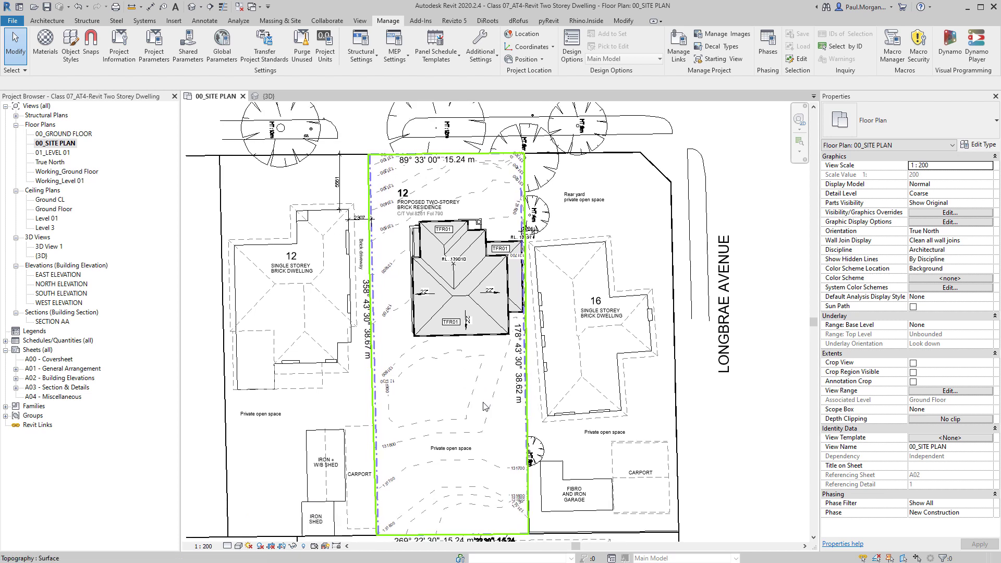
pyautogui.moveTo(513, 437)
pyautogui.mouseDown(button='middle')
pyautogui.moveTo(521, 427)
pyautogui.moveTo(527, 448)
pyautogui.mouseUp(button='middle')
pyautogui.moveTo(504, 447); pyautogui.dragTo(515, 435, button='middle')
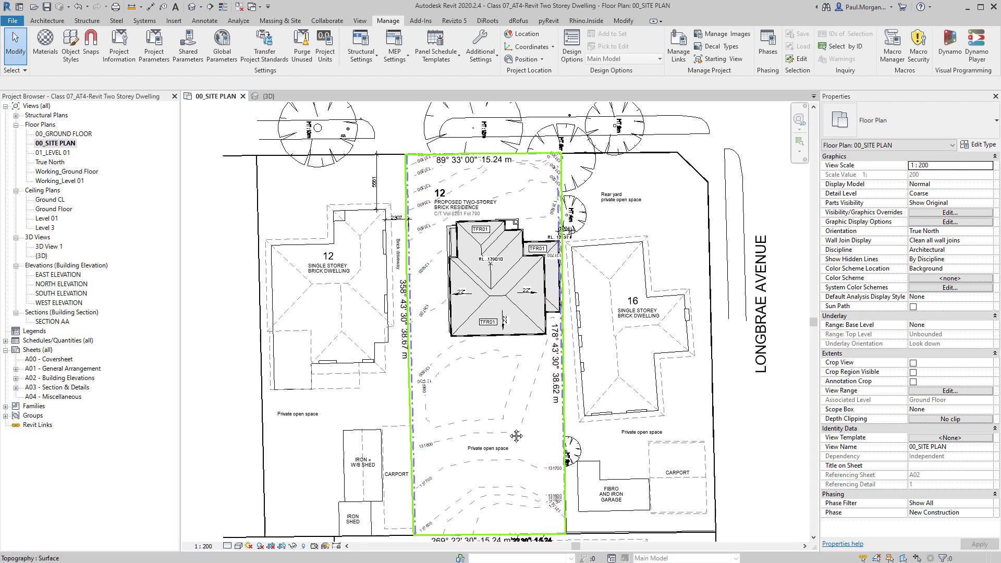
# Review the text types available for the Text tool and leave the command without placing a note
pyautogui.click(211, 23)
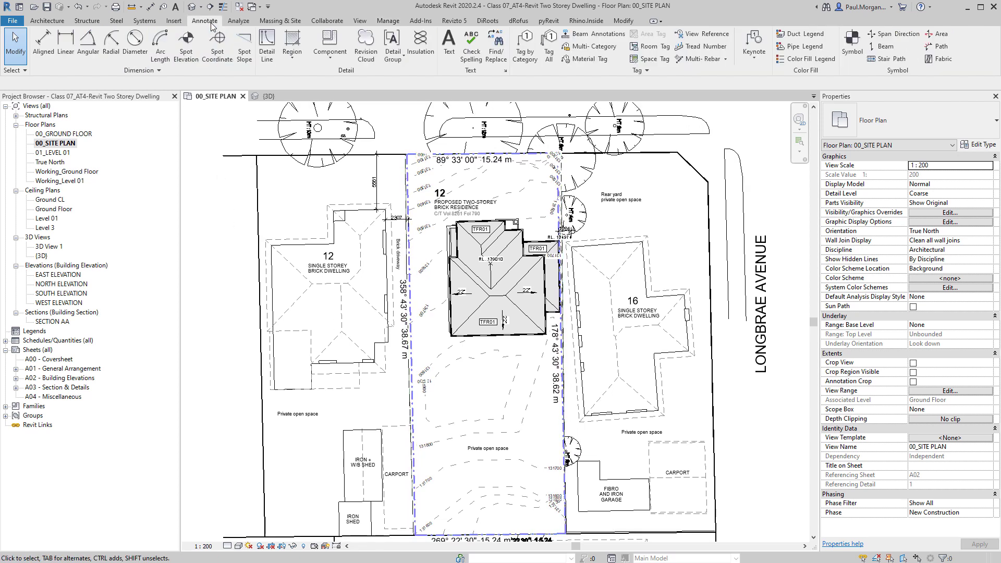
pyautogui.click(448, 42)
pyautogui.click(942, 133)
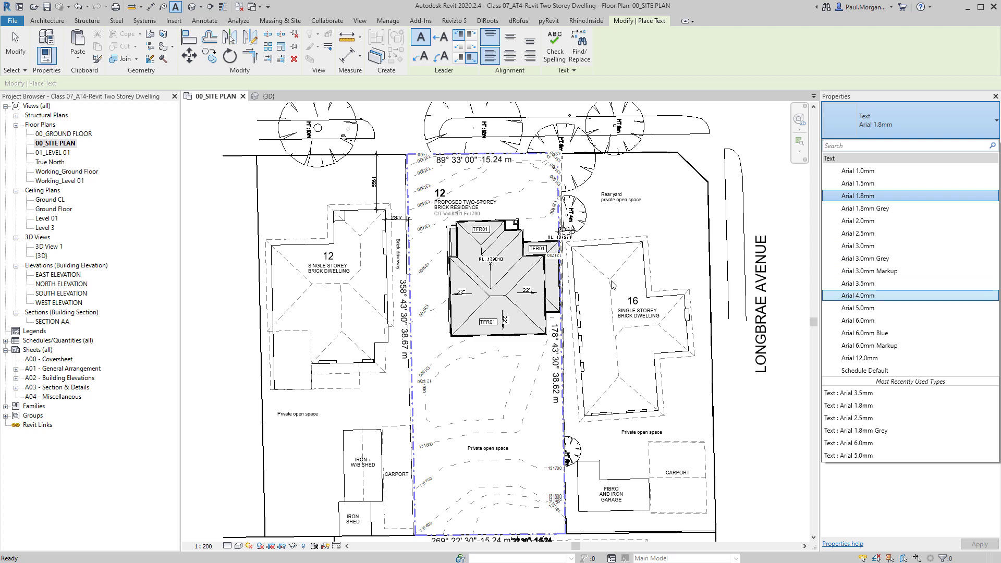
pyautogui.moveTo(612, 285); pyautogui.dragTo(593, 333, button='middle')
pyautogui.press('Escape')
pyautogui.press('Escape')
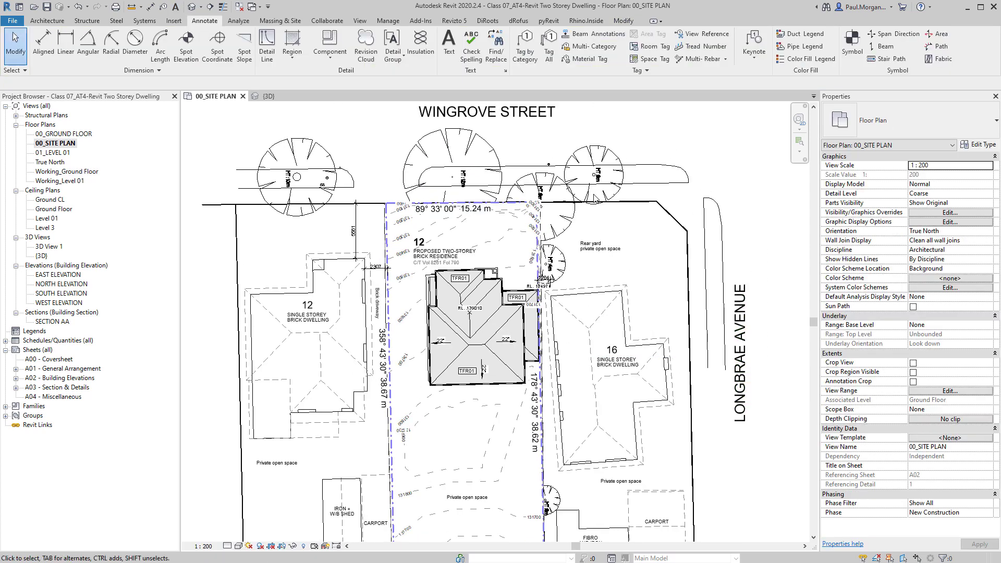
# Examine the text notes labelling the private open space, sheds, carport and neighbouring dwellings
pyautogui.scroll(3, 621, 371)
pyautogui.scroll(-2, 617, 341)
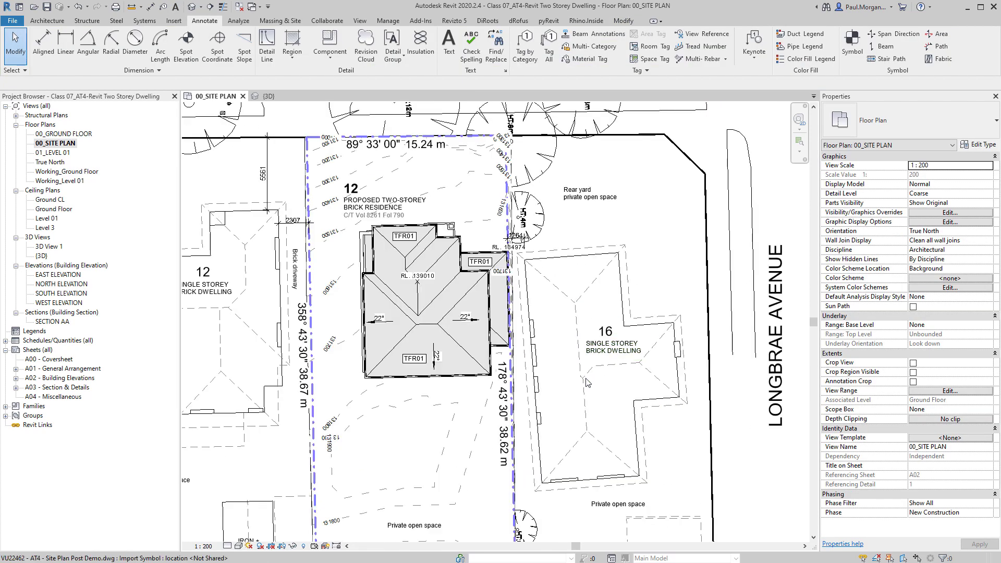
pyautogui.moveTo(551, 369); pyautogui.dragTo(690, 261, button='middle')
pyautogui.scroll(3, 533, 438)
pyautogui.scroll(-3, 587, 412)
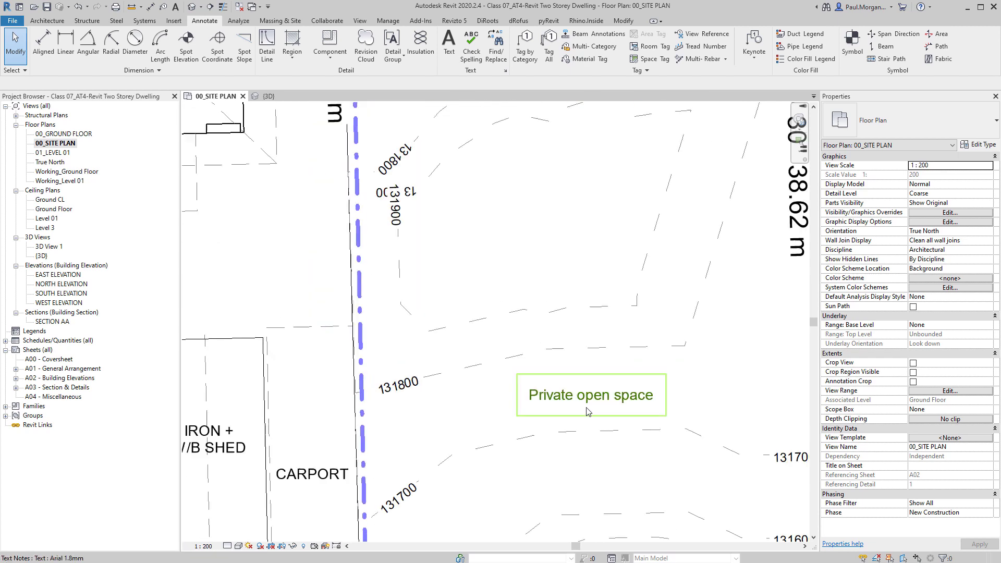
pyautogui.moveTo(428, 392); pyautogui.dragTo(445, 319, button='middle')
pyautogui.scroll(3, 459, 365)
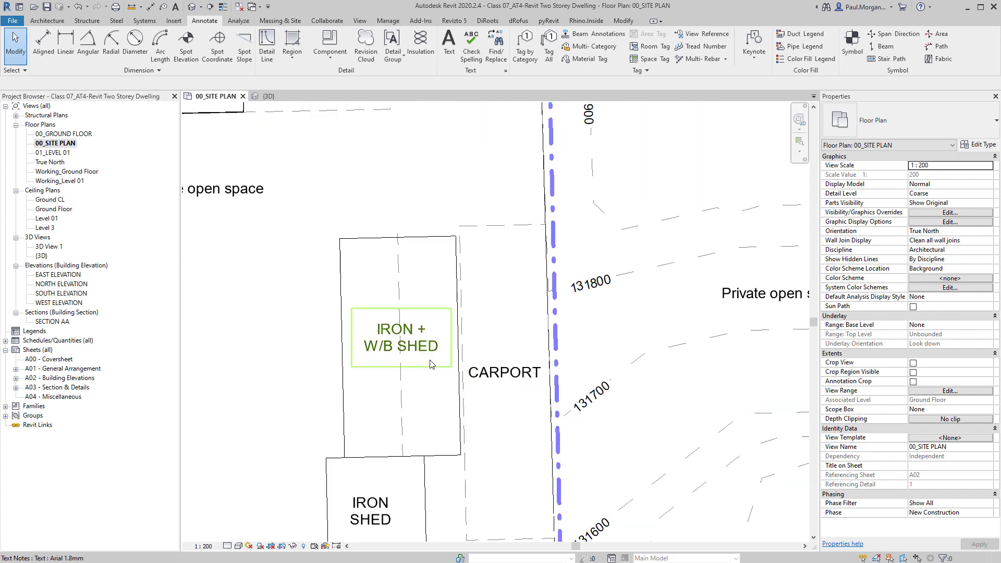
pyautogui.scroll(-3, 472, 406)
pyautogui.moveTo(533, 378); pyautogui.dragTo(406, 397, button='middle')
pyautogui.moveTo(597, 264); pyautogui.dragTo(621, 473, button='middle')
pyautogui.moveTo(394, 206); pyautogui.dragTo(386, 282, button='middle')
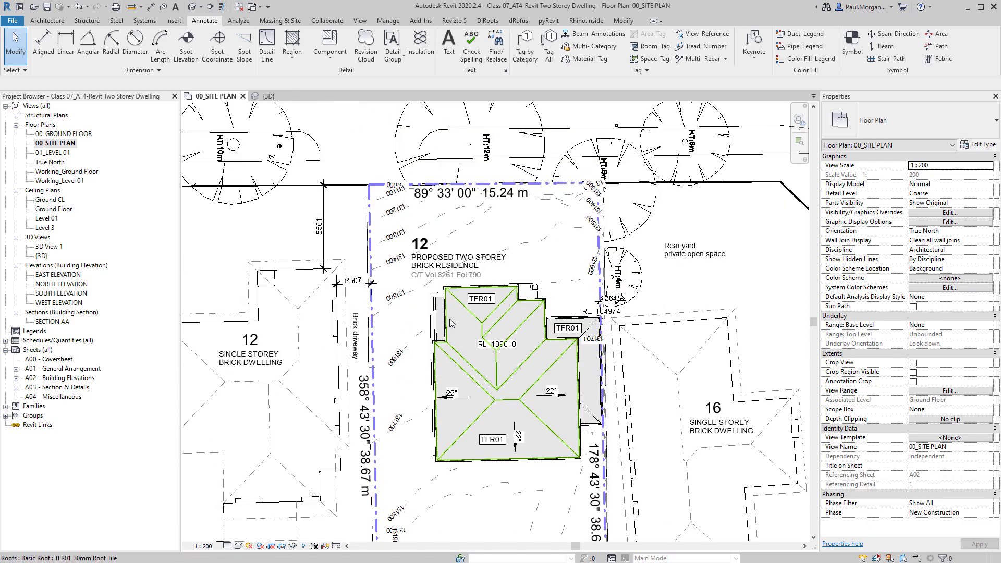
# Examine the proposed residence's title notes, the contour labels and the tree and street annotations along Wingrove Street
pyautogui.scroll(3, 426, 266)
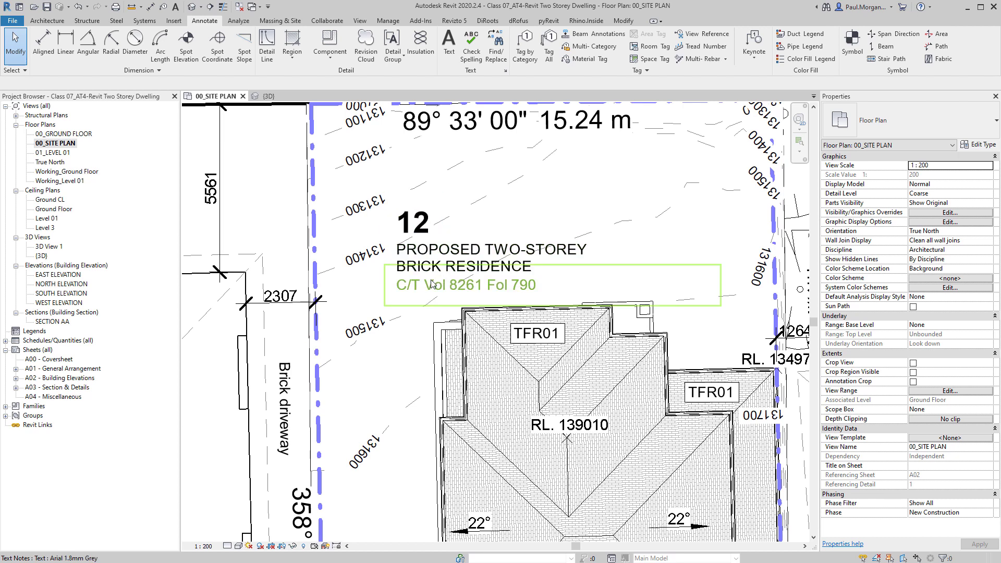
pyautogui.scroll(-3, 443, 276)
pyautogui.moveTo(541, 297); pyautogui.dragTo(530, 349, button='middle')
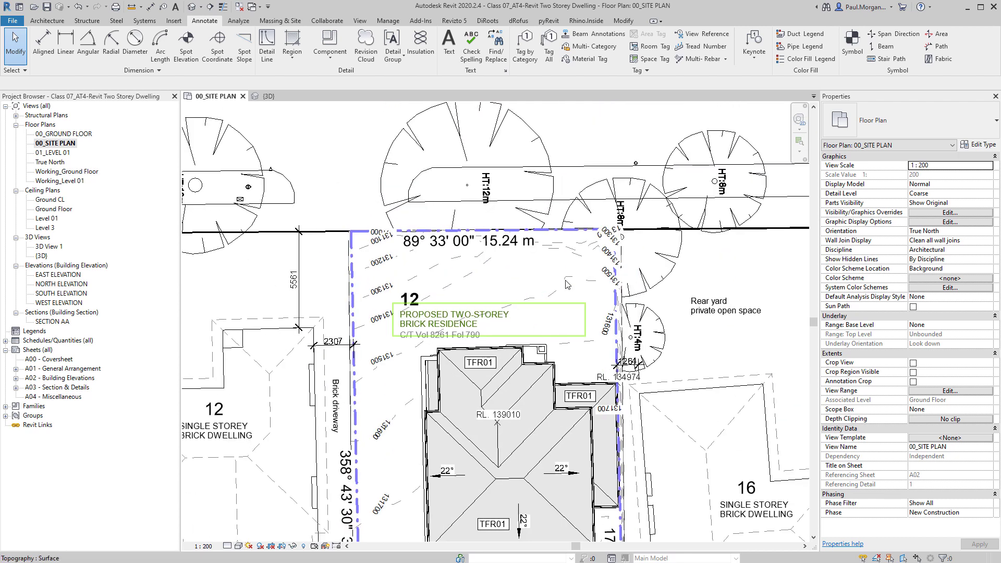
pyautogui.scroll(2, 584, 279)
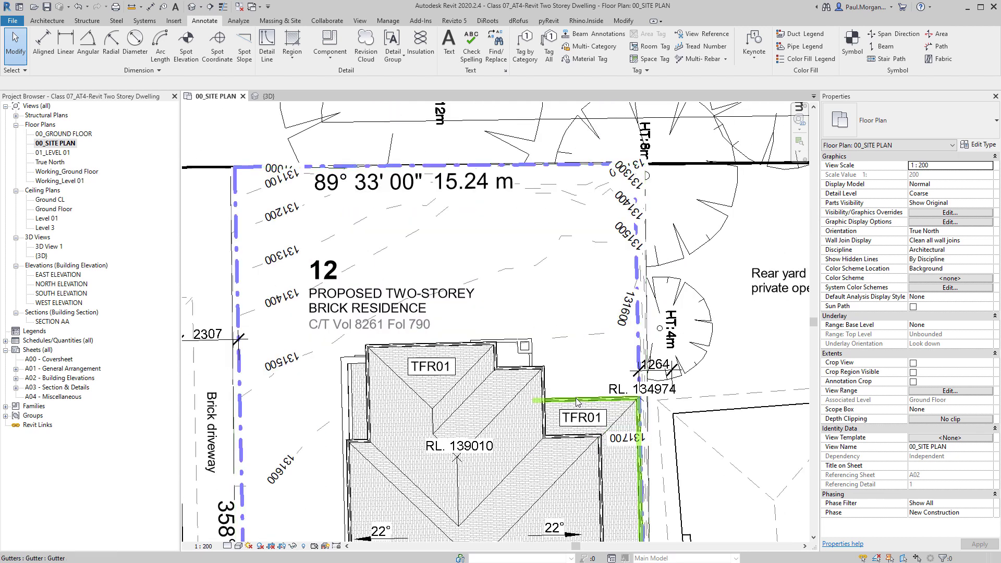
pyautogui.moveTo(470, 162); pyautogui.dragTo(494, 329, button='middle')
pyautogui.scroll(-1, 494, 330)
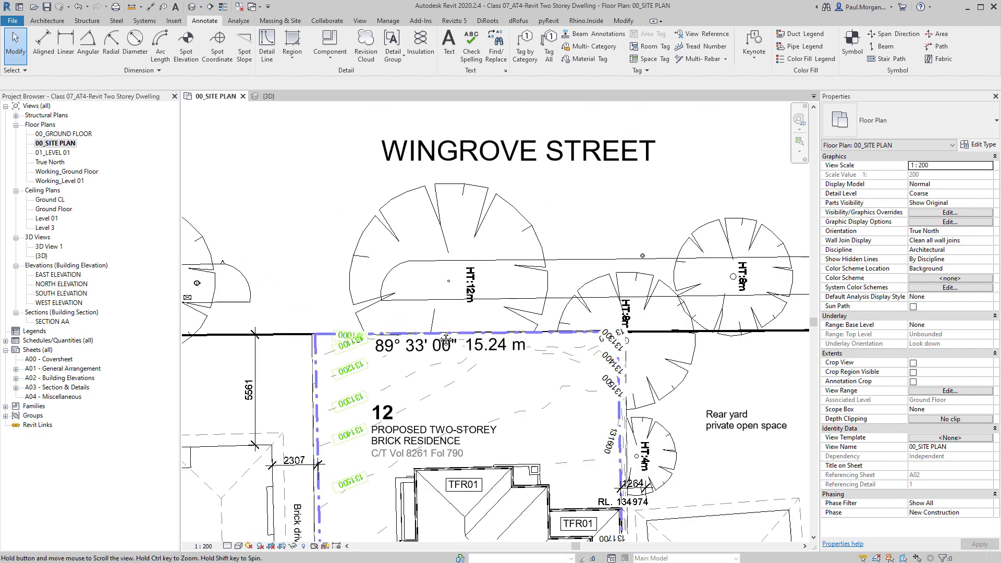
pyautogui.moveTo(352, 342); pyautogui.dragTo(438, 337, button='middle')
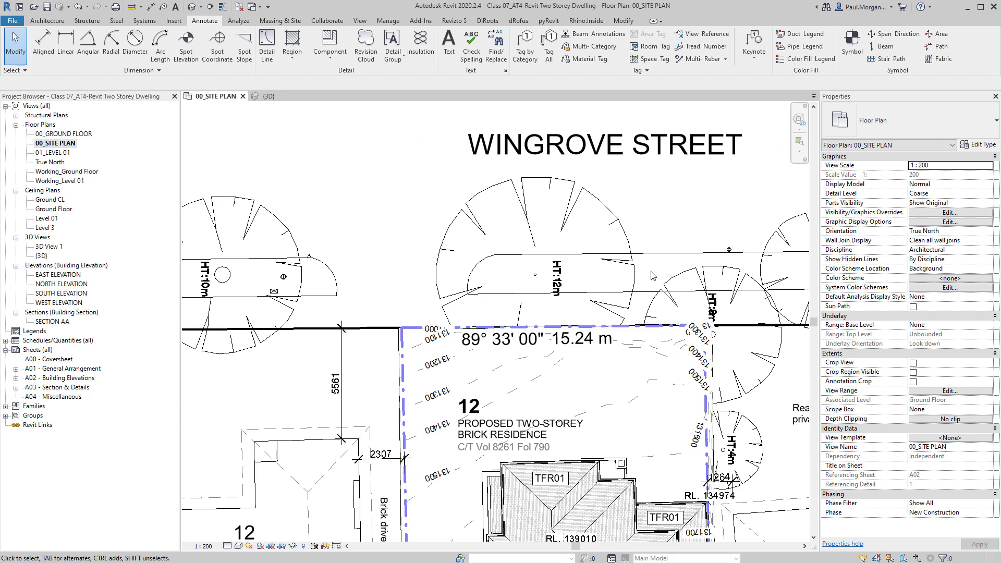
pyautogui.moveTo(658, 360); pyautogui.dragTo(609, 370, button='middle')
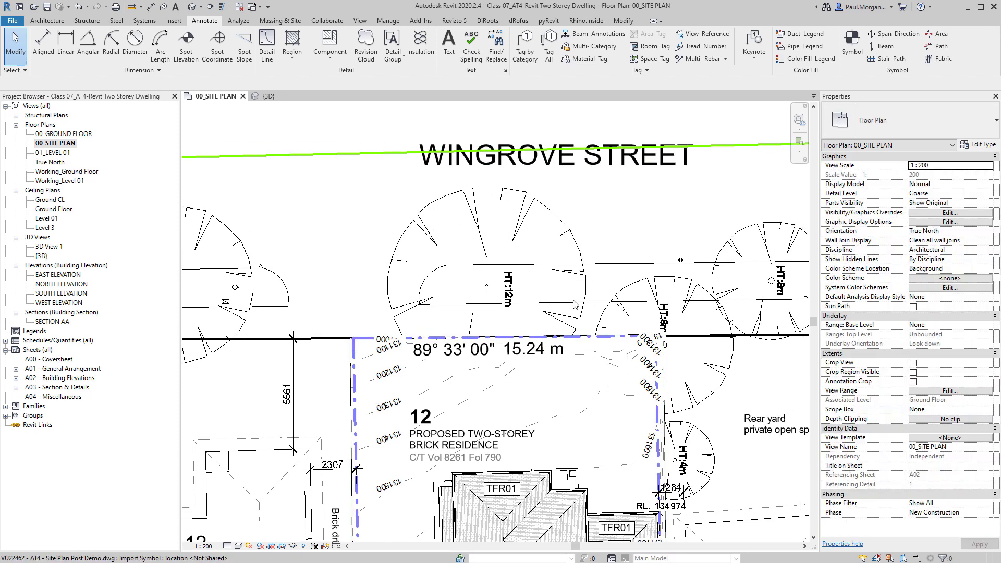
pyautogui.moveTo(571, 218); pyautogui.dragTo(490, 219, button='middle')
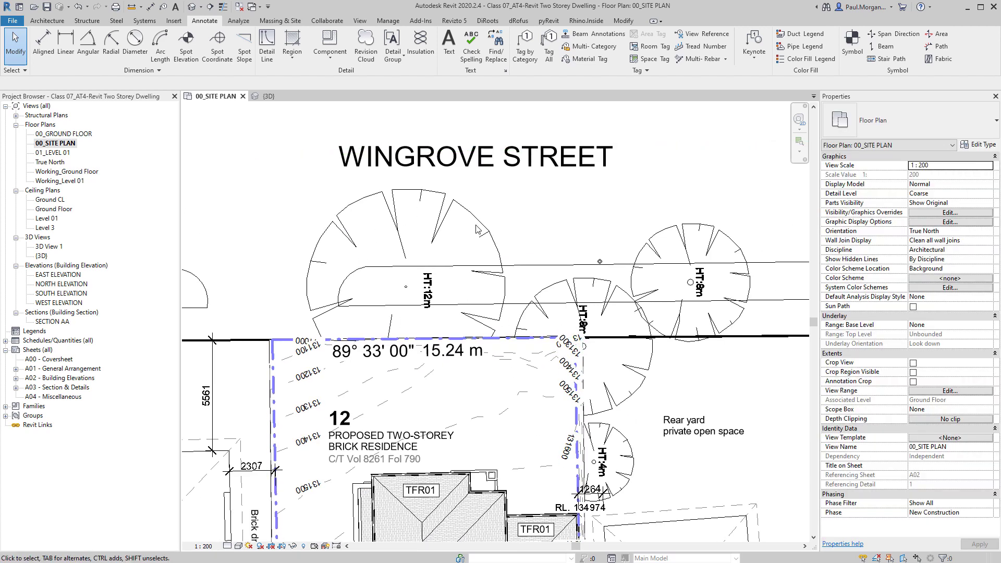
# Review the overall site plan layout, checking the roof annotations, rear open space and neighbouring dwelling 16 up close
pyautogui.scroll(-3, 594, 271)
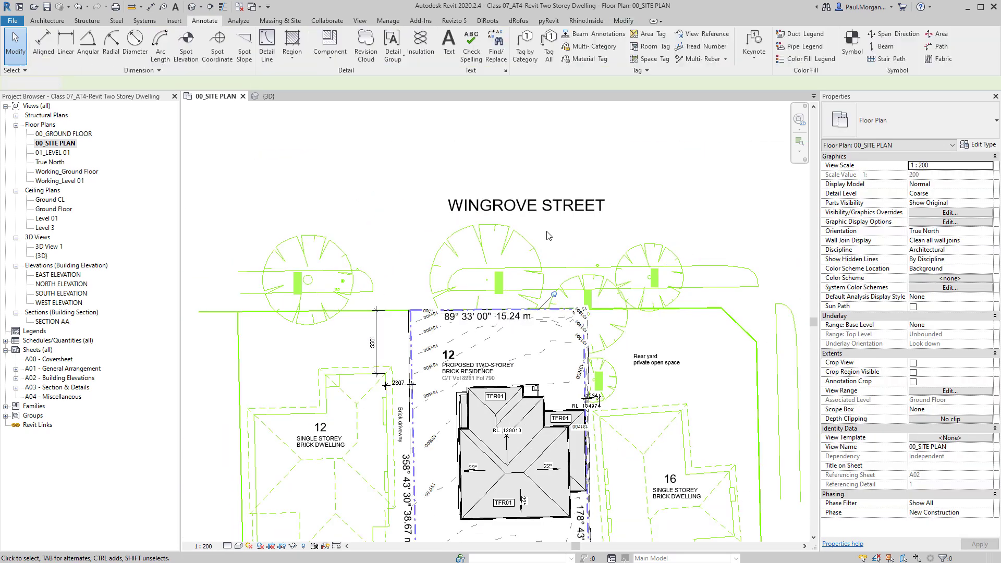
pyautogui.scroll(-2, 549, 236)
pyautogui.moveTo(669, 373); pyautogui.dragTo(627, 312, button='middle')
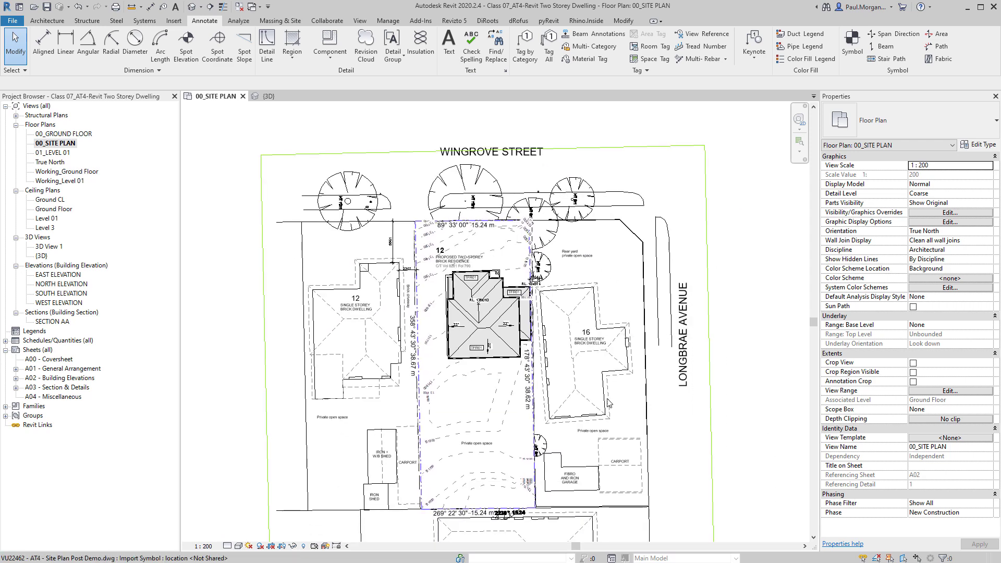
pyautogui.scroll(-2, 497, 211)
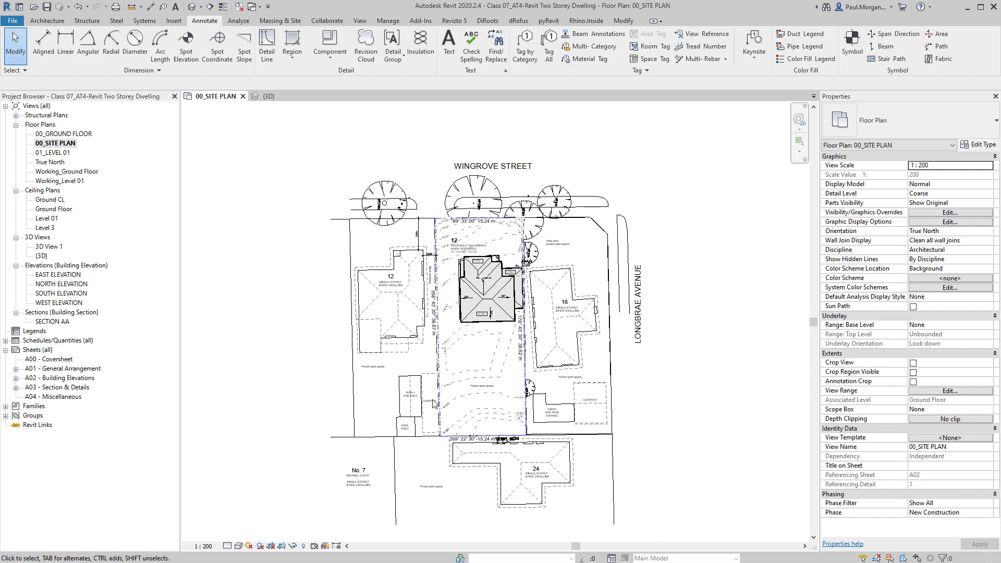
pyautogui.scroll(5, 489, 320)
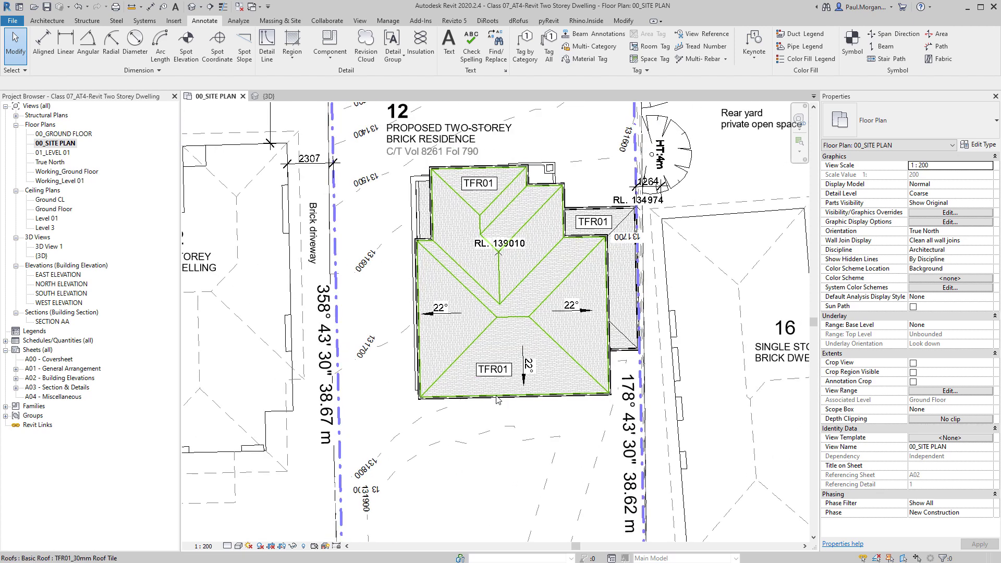
pyautogui.moveTo(484, 483); pyautogui.dragTo(465, 326, button='middle')
pyautogui.moveTo(489, 502); pyautogui.dragTo(497, 369, button='middle')
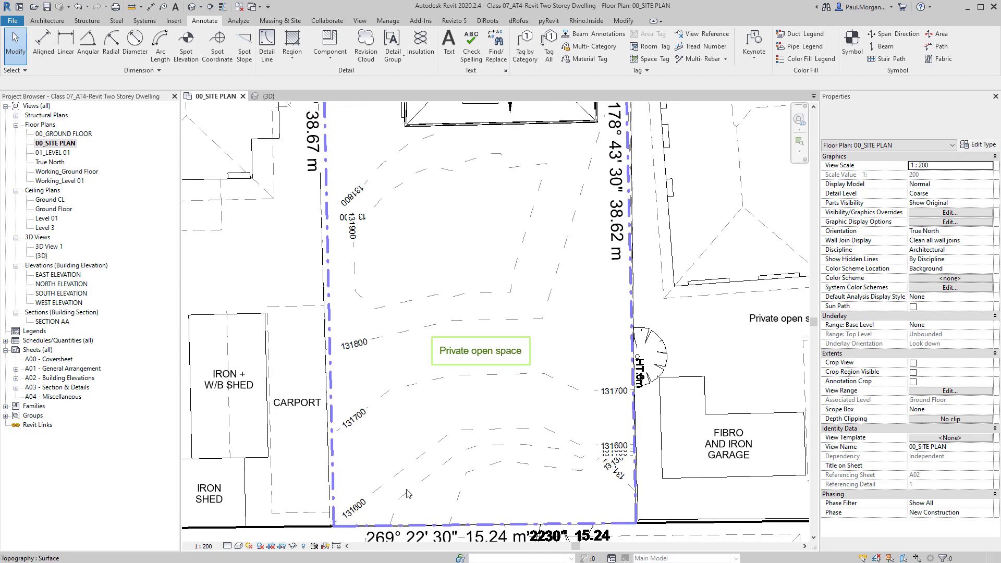
pyautogui.moveTo(408, 494); pyautogui.dragTo(439, 453, button='middle')
pyautogui.moveTo(572, 282); pyautogui.dragTo(449, 533, button='middle')
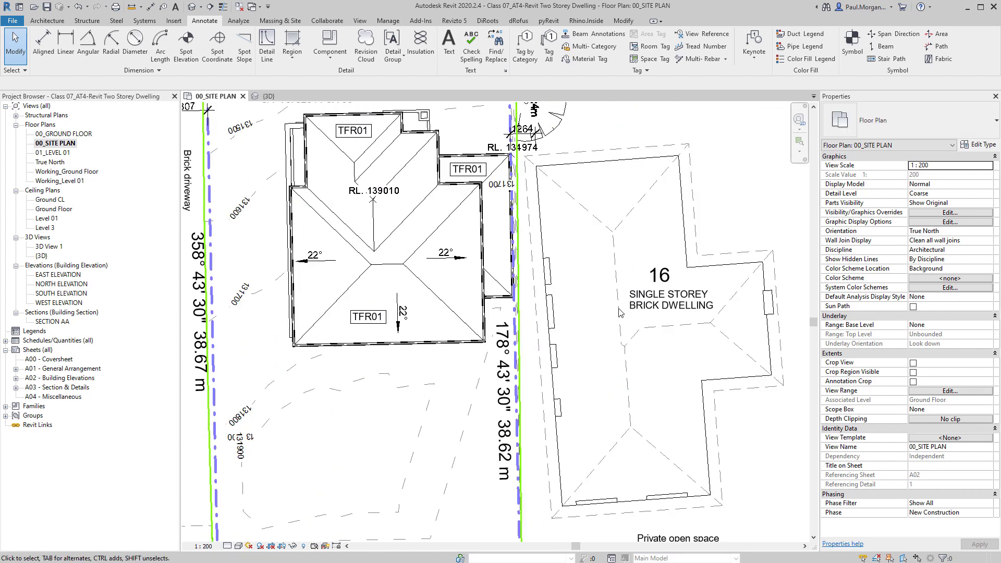
pyautogui.moveTo(626, 303); pyautogui.dragTo(482, 398, button='middle')
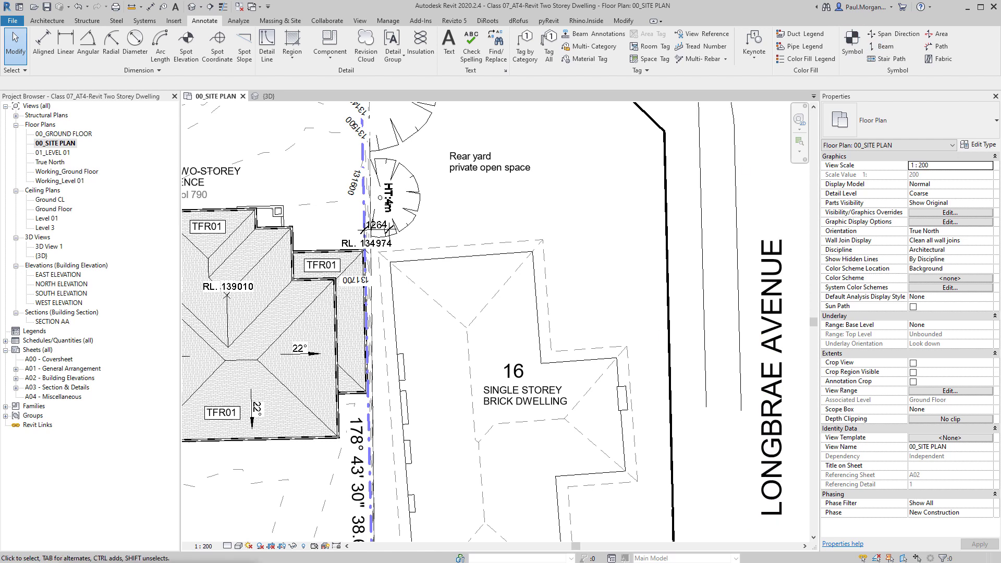
# Switch to the AutoCAD site plan and examine the setback dimensions from dwelling No.16 to its boundaries
pyautogui.hotkey('alt', 'Tab')
pyautogui.scroll(-2, 592, 255)
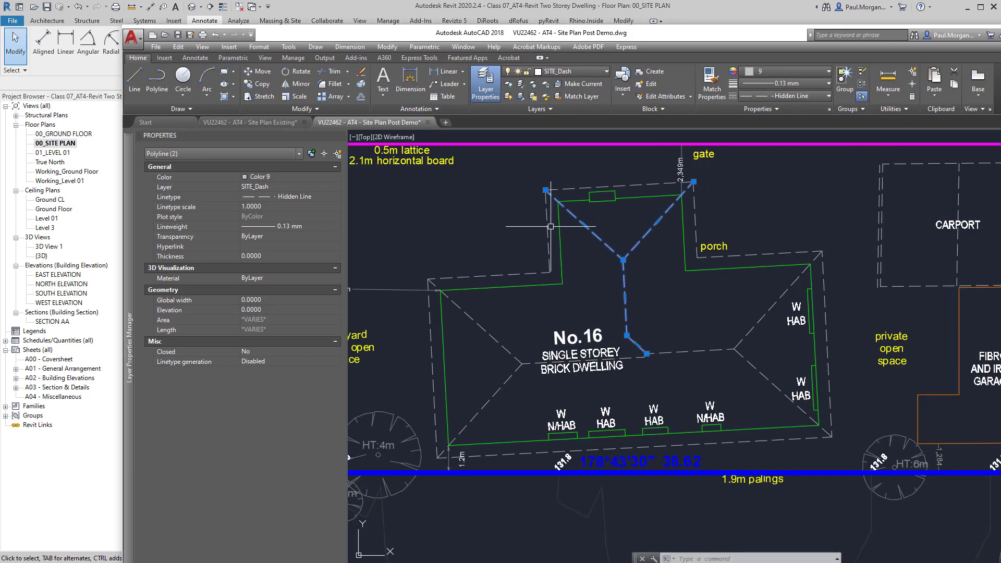
pyautogui.moveTo(538, 219); pyautogui.dragTo(675, 369, button='middle')
pyautogui.scroll(3, 674, 368)
pyautogui.scroll(-2, 699, 375)
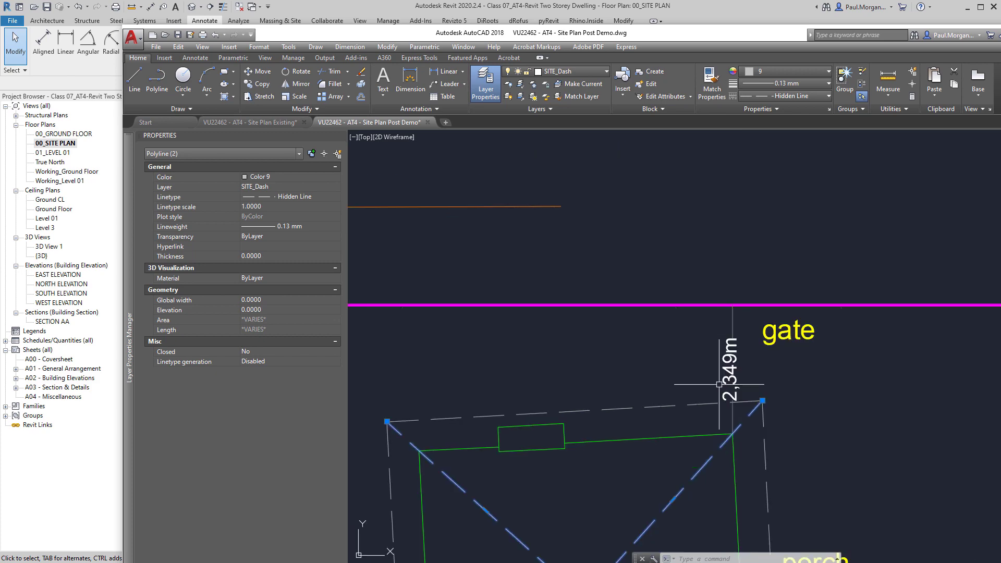
pyautogui.scroll(-3, 574, 323)
pyautogui.scroll(5, 555, 399)
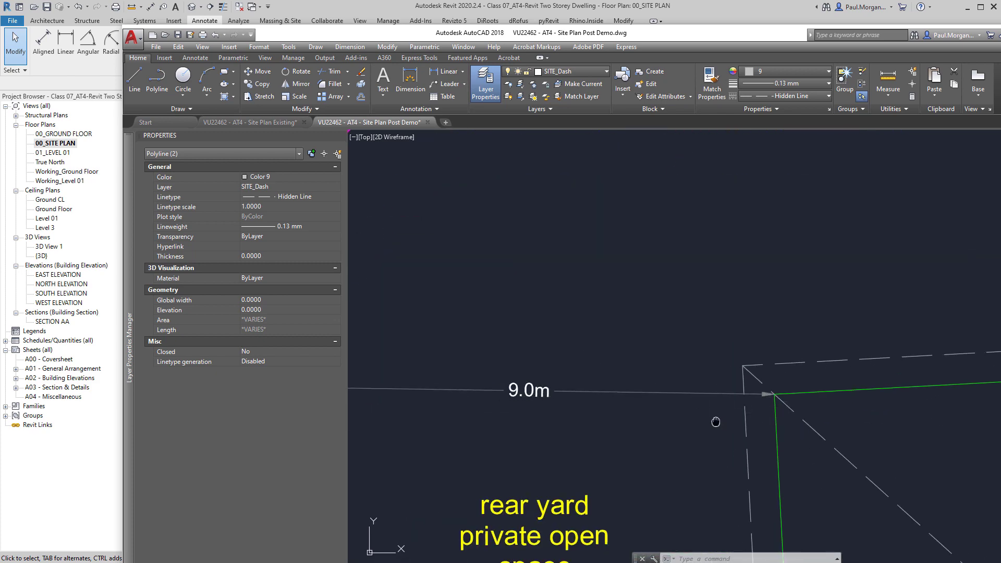
pyautogui.moveTo(715, 418); pyautogui.dragTo(803, 410, button='middle')
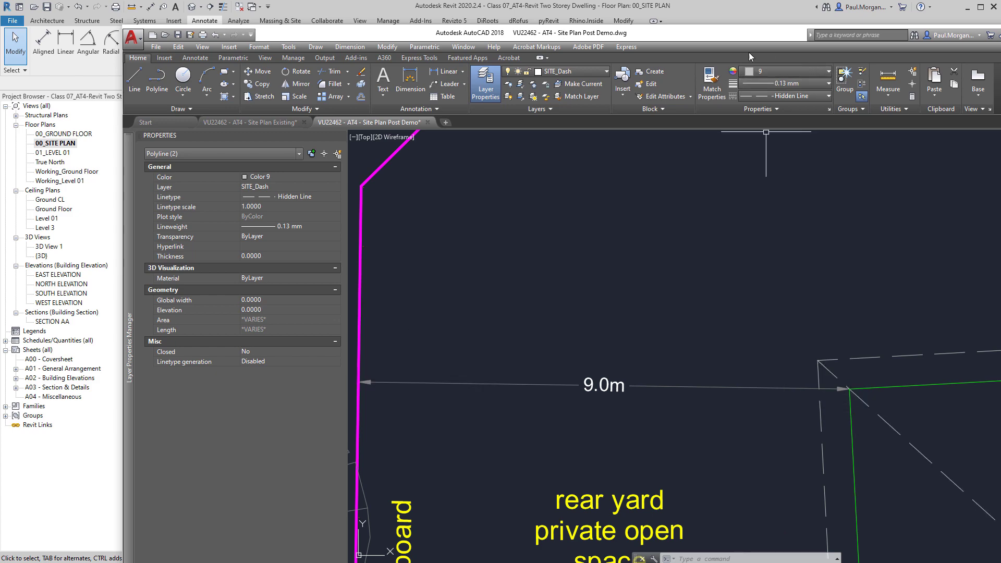
pyautogui.scroll(-2, 721, 272)
pyautogui.moveTo(794, 238); pyautogui.dragTo(727, 274, button='middle')
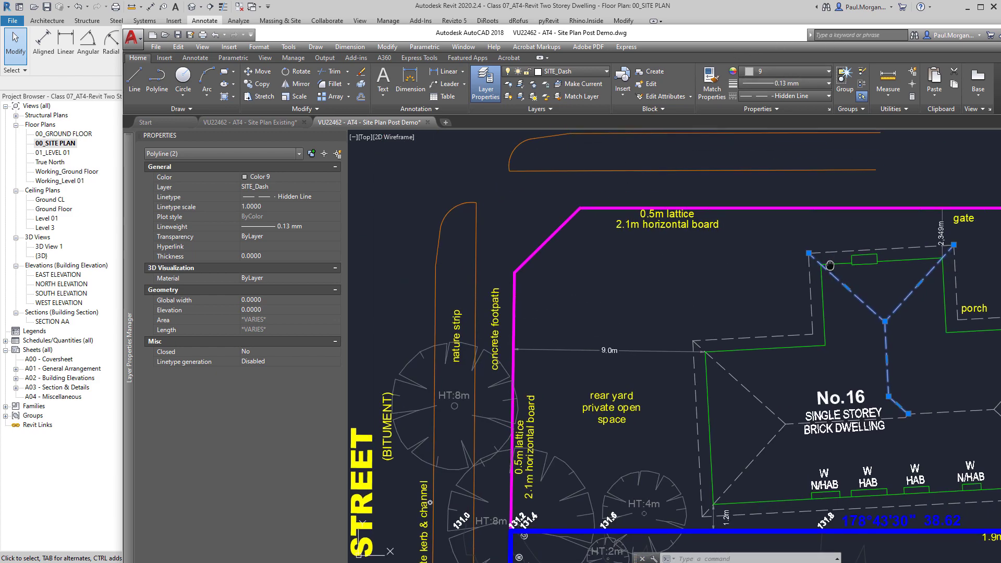
pyautogui.moveTo(830, 264); pyautogui.dragTo(730, 283, button='middle')
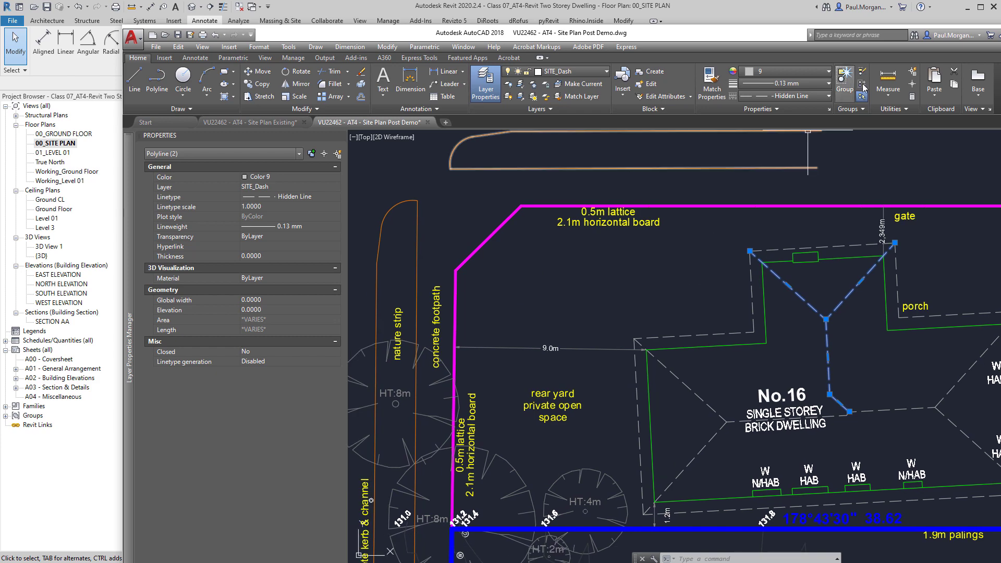
# Move the AutoCAD window aside and return to Revit's site plan at the rear yard of dwelling 16
pyautogui.moveTo(783, 33); pyautogui.dragTo(1000, 38)
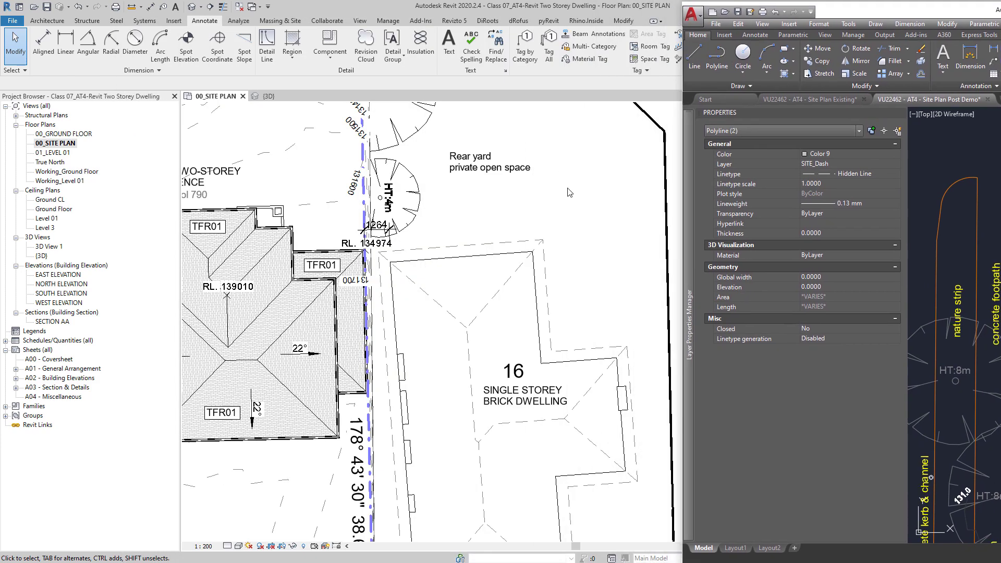
pyautogui.click(568, 189)
pyautogui.moveTo(597, 274); pyautogui.dragTo(640, 315, button='middle')
pyautogui.moveTo(619, 357)
pyautogui.mouseDown(button='middle')
pyautogui.moveTo(694, 382)
pyautogui.moveTo(597, 410)
pyautogui.mouseUp(button='middle')
pyautogui.moveTo(652, 428); pyautogui.dragTo(637, 428, button='middle')
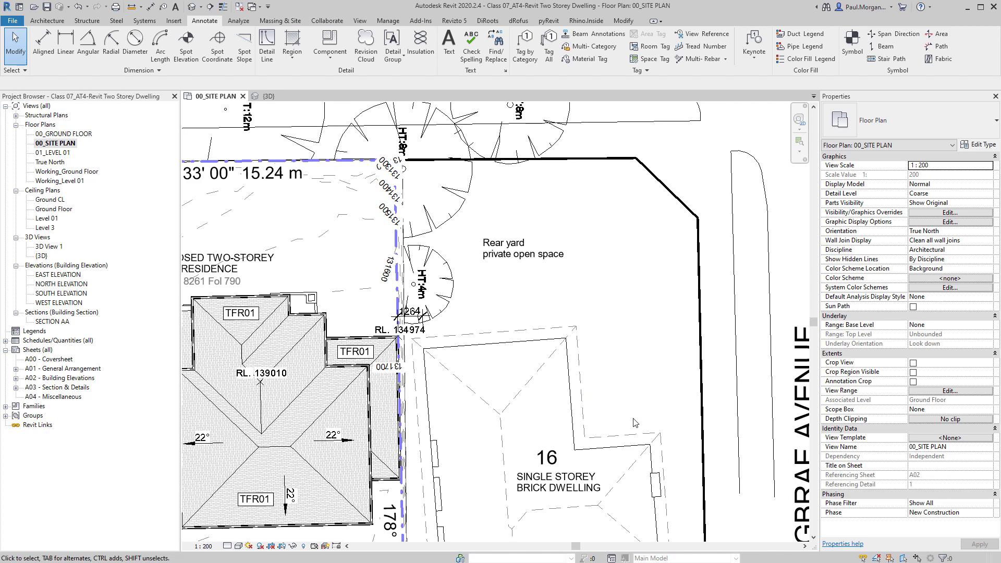
pyautogui.click(564, 399)
pyautogui.press('Escape')
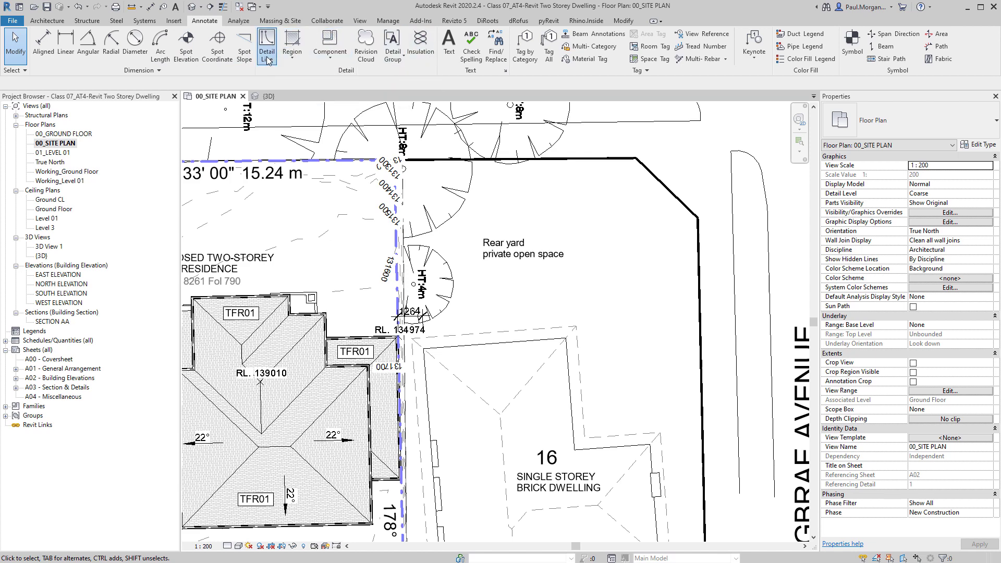
# Draw a detail line about 200 mm long in the 0.10 pen style along dwelling 16's rear wall, starting at its outer corner
pyautogui.press('Escape')
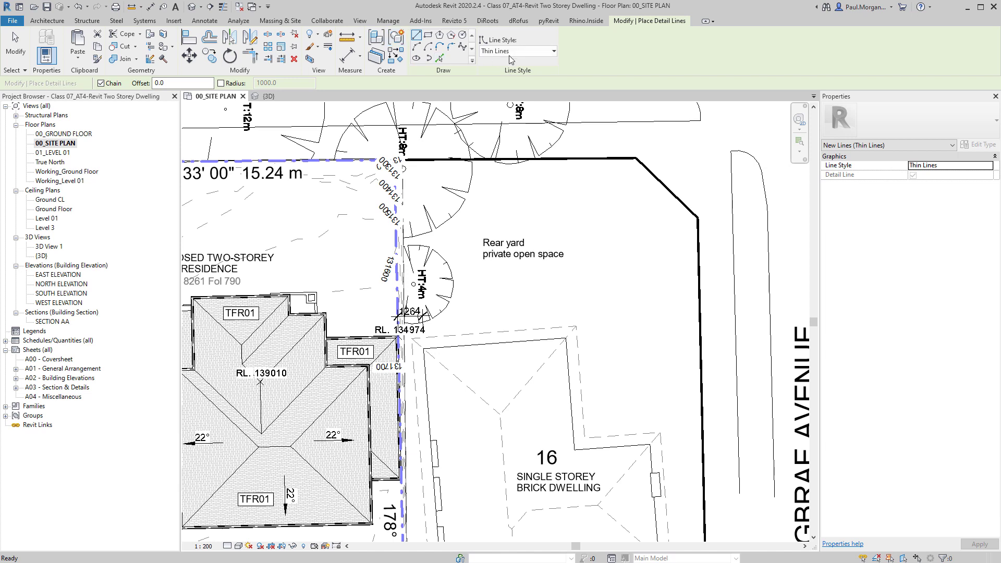
pyautogui.click(516, 51)
pyautogui.scroll(4, 519, 69)
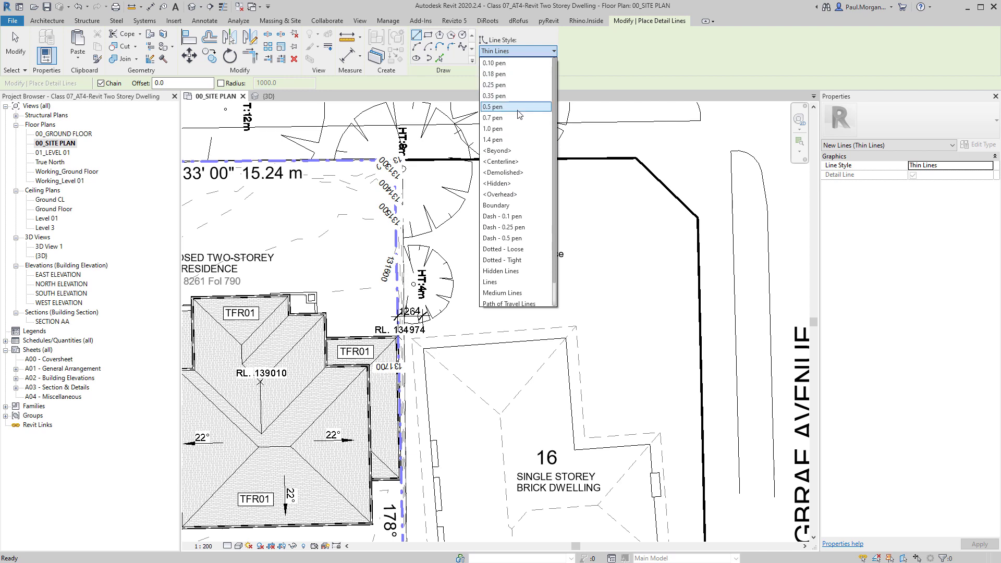
pyautogui.click(515, 63)
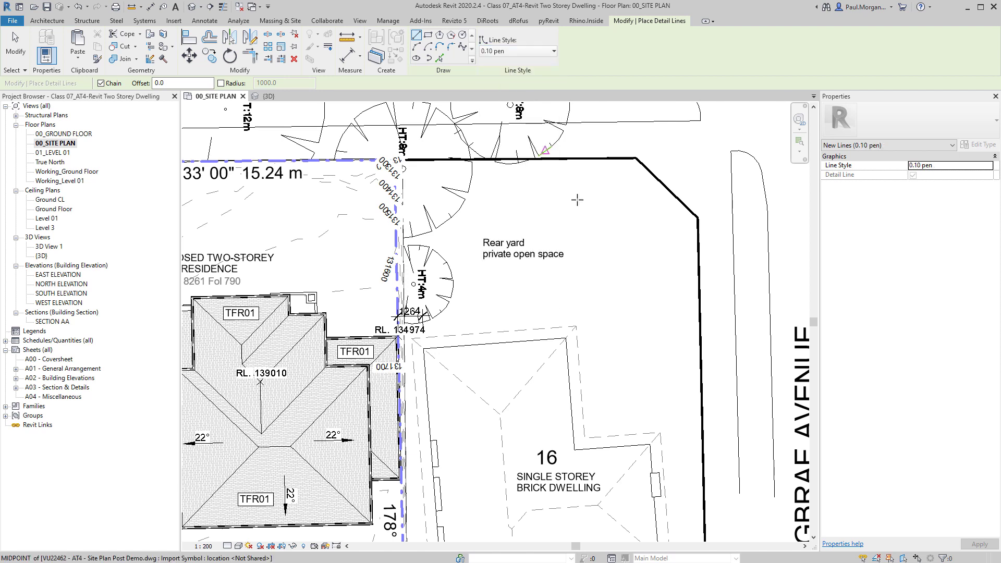
pyautogui.scroll(5, 579, 370)
pyautogui.scroll(3, 578, 370)
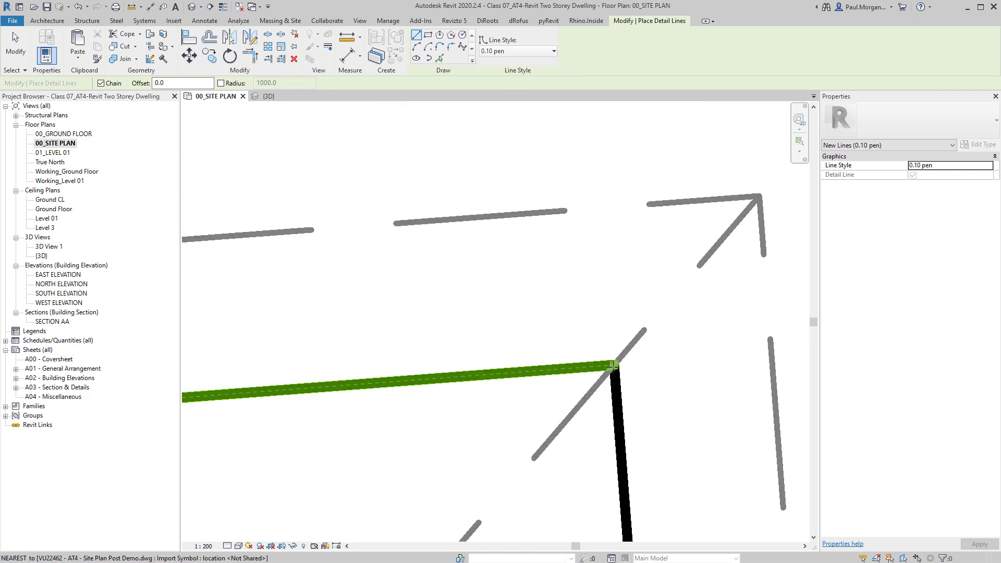
pyautogui.click(614, 365)
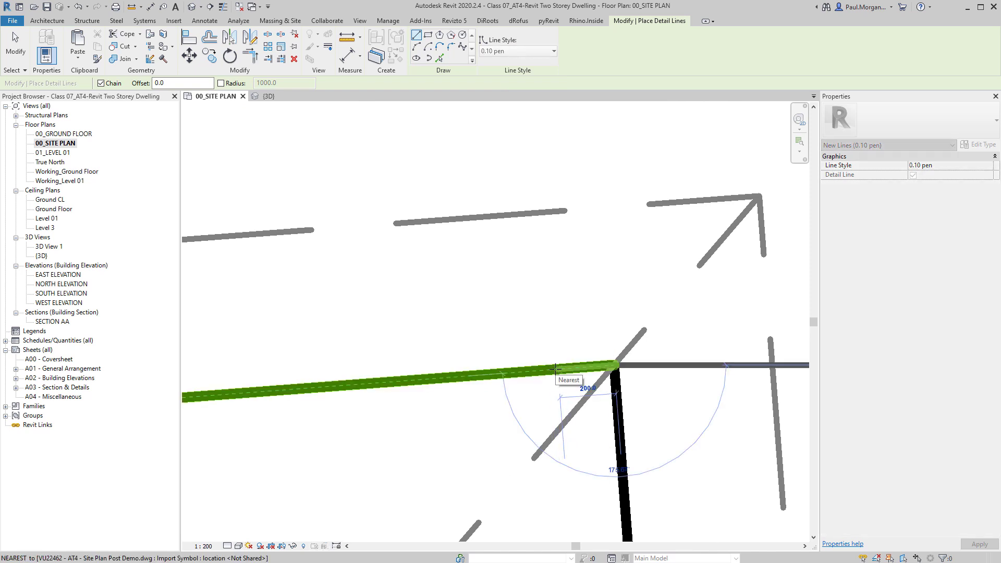
pyautogui.click(556, 369)
pyautogui.press('Escape')
pyautogui.press('Escape')
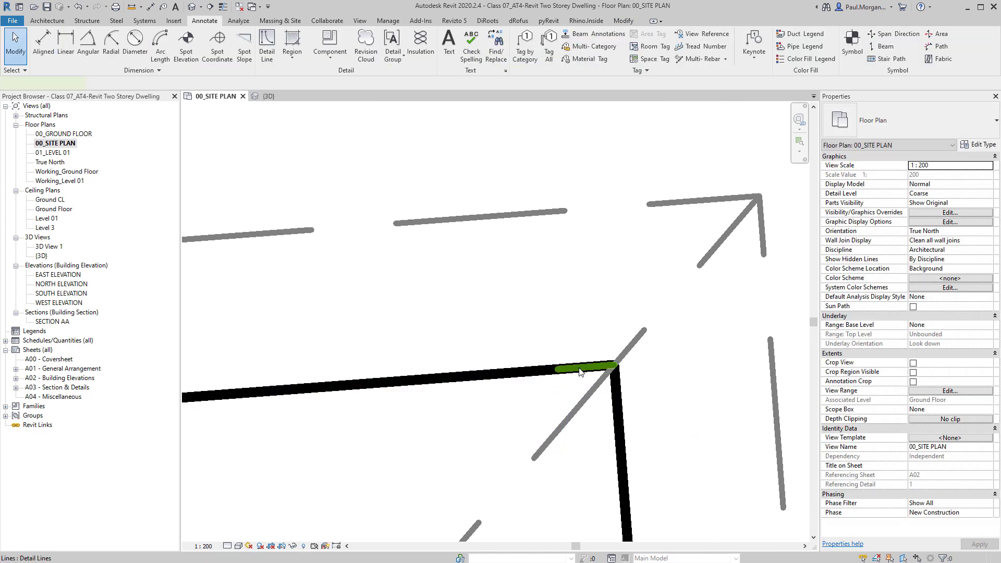
# Move the short detail line from the dwelling's rear corner onto the thick boundary line along Wingrove Street
pyautogui.click(581, 370)
pyautogui.scroll(-4, 582, 370)
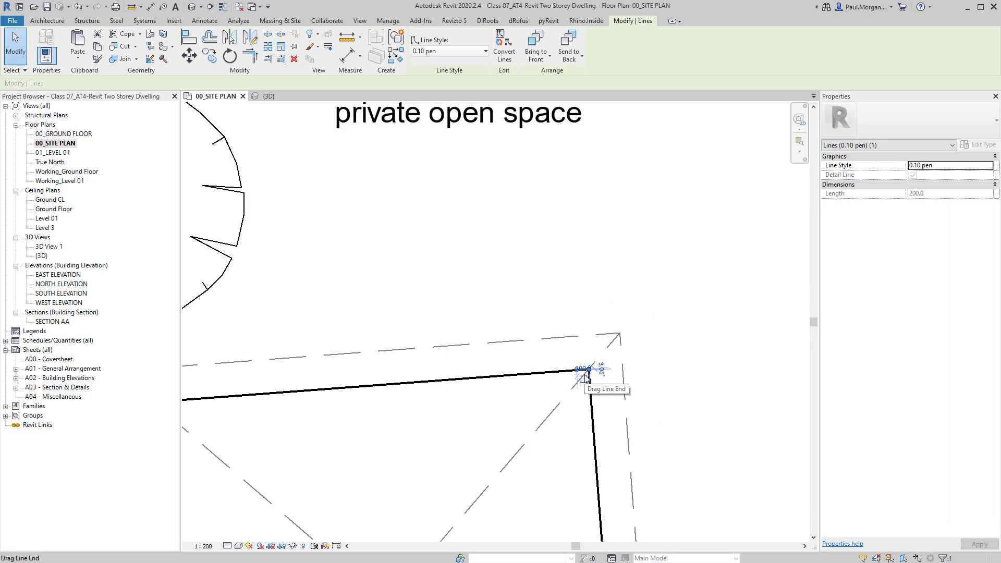
pyautogui.press('m')
pyautogui.press('v')
pyautogui.click(589, 370)
pyautogui.scroll(-3, 590, 359)
pyautogui.moveTo(604, 208); pyautogui.dragTo(621, 383, button='middle')
pyautogui.scroll(5, 589, 229)
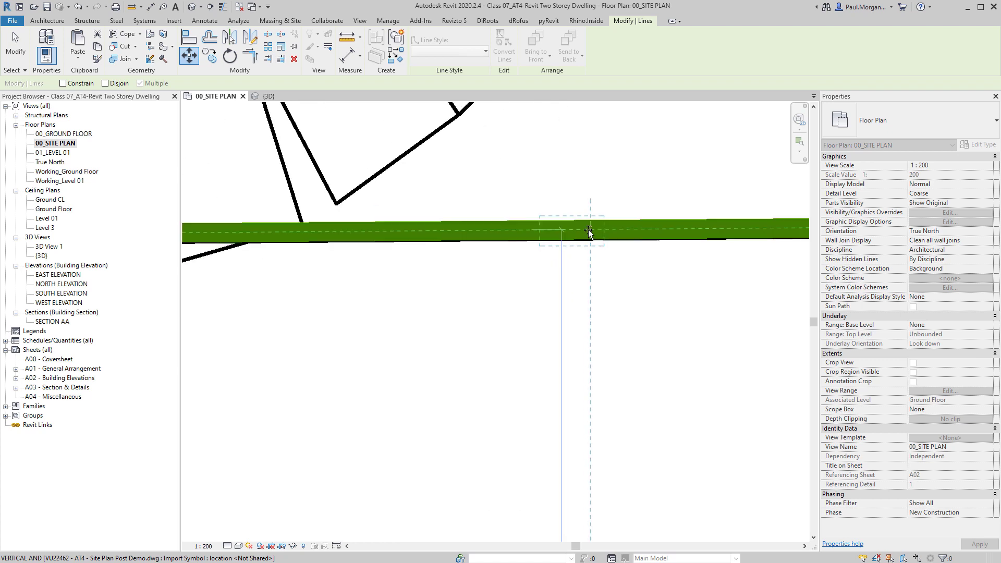
pyautogui.click(588, 229)
pyautogui.press('Escape')
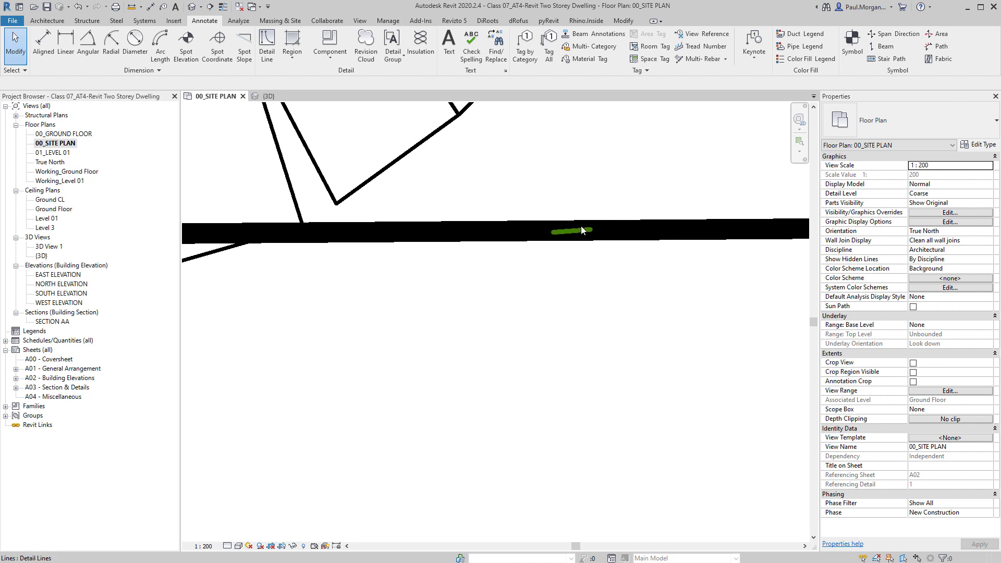
# Place an aligned dimension between dwelling 16's rear wall and the short detail line on the Wingrove Street boundary
pyautogui.scroll(-10, 582, 230)
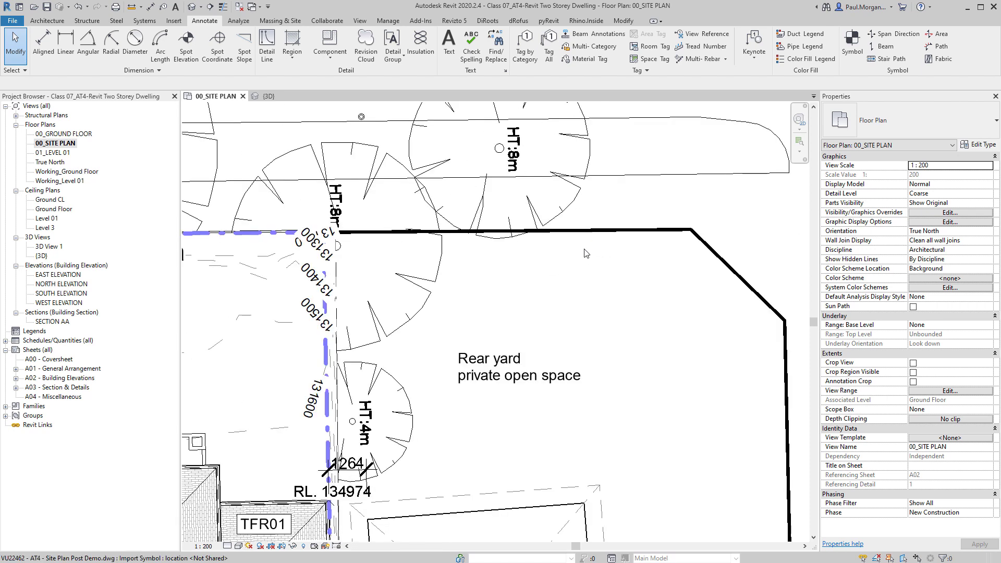
pyautogui.scroll(1, 583, 397)
pyautogui.press('d')
pyautogui.press('i')
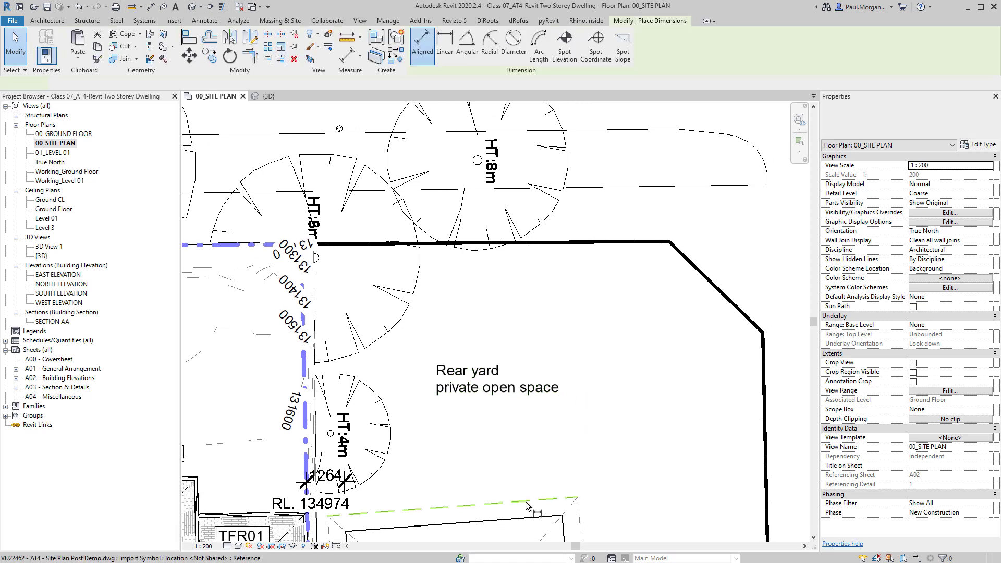
pyautogui.click(537, 515)
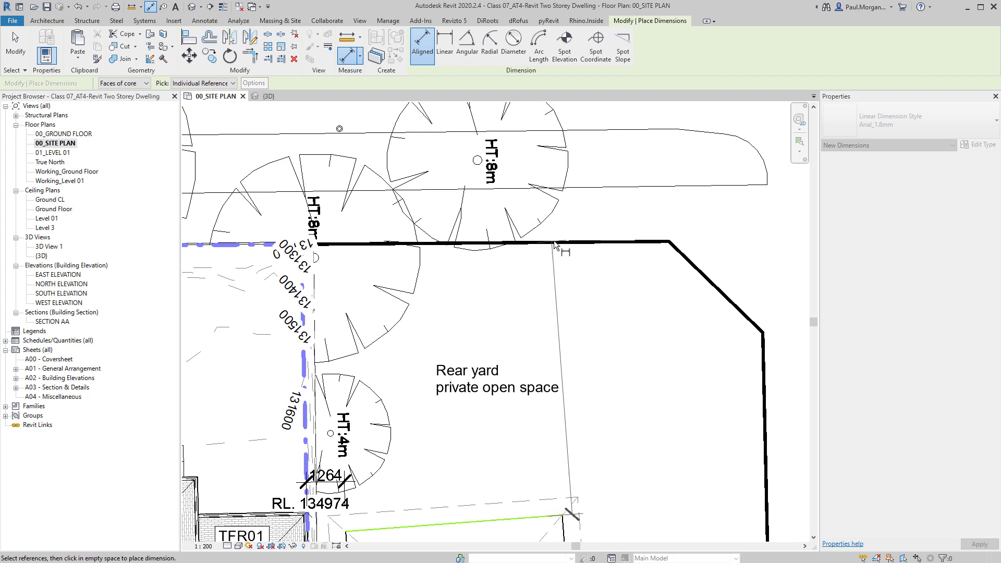
pyautogui.scroll(5, 557, 241)
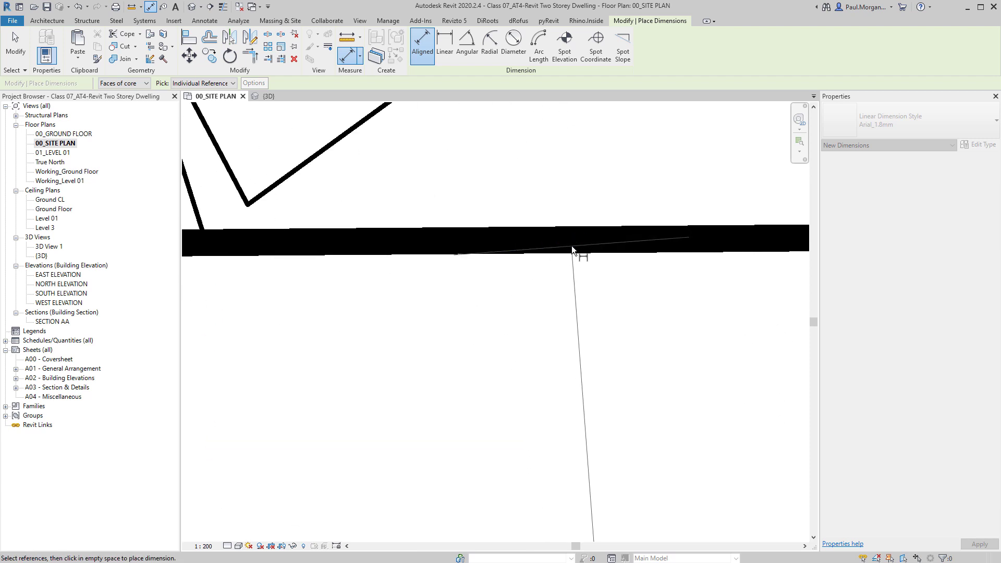
pyautogui.click(567, 242)
pyautogui.scroll(-6, 568, 242)
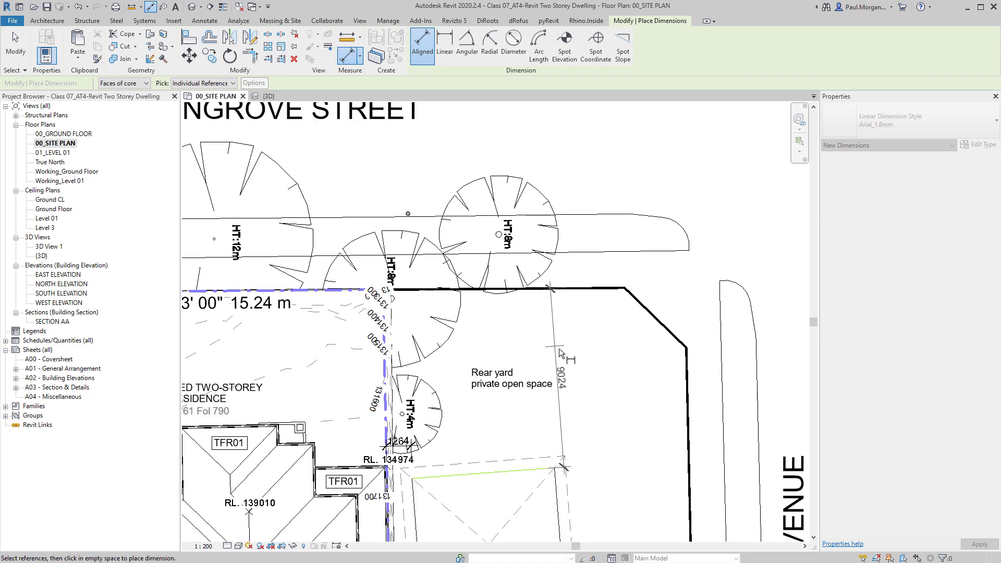
pyautogui.scroll(3, 558, 381)
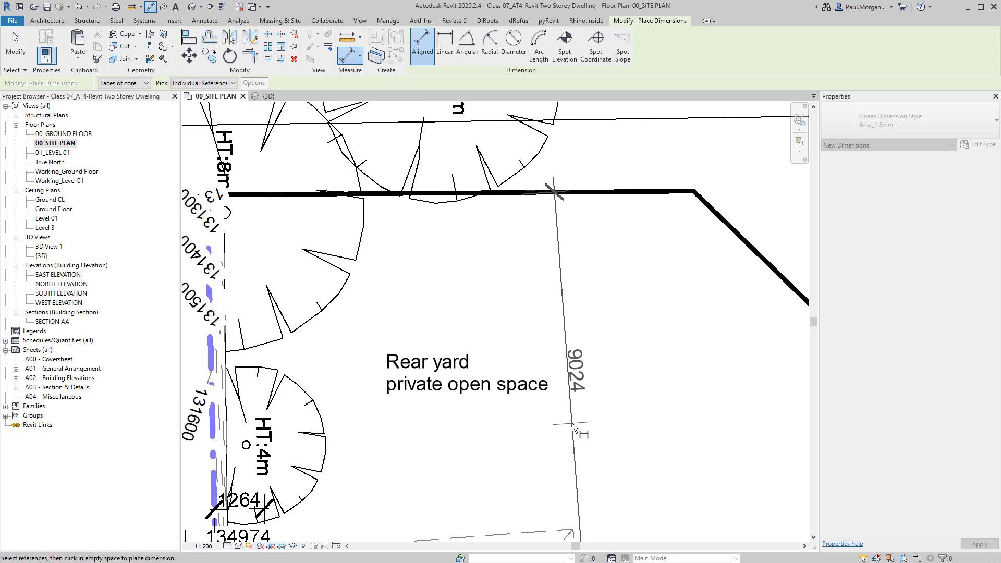
pyautogui.scroll(-3, 566, 376)
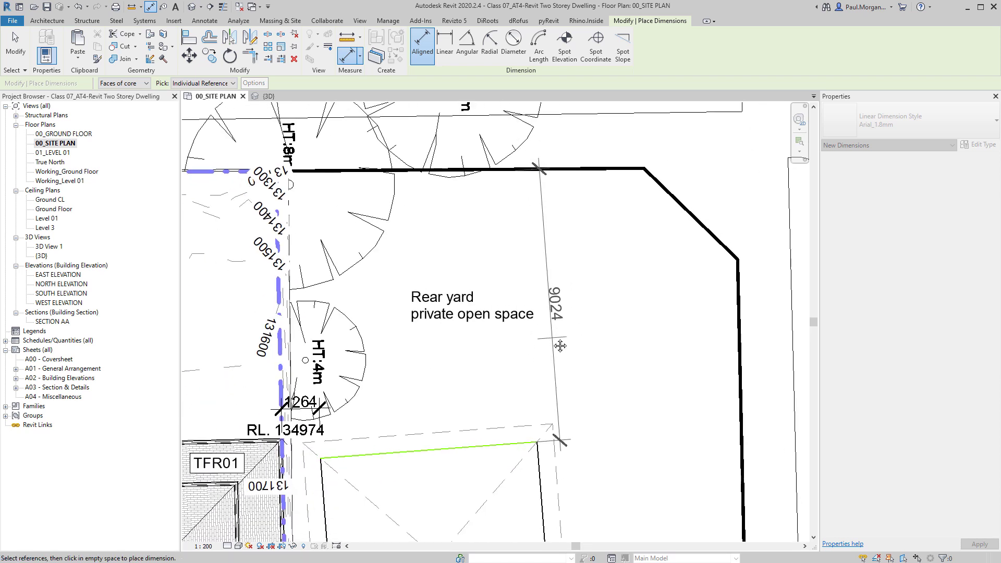
pyautogui.click(560, 337)
# Draw a 0.10 pen detail line about 200 mm long up dwelling 16's Longbrae Avenue side wall from its lower corner
pyautogui.scroll(-2, 563, 339)
pyautogui.moveTo(568, 355); pyautogui.dragTo(514, 158, button='middle')
pyautogui.scroll(3, 598, 454)
pyautogui.scroll(3, 547, 409)
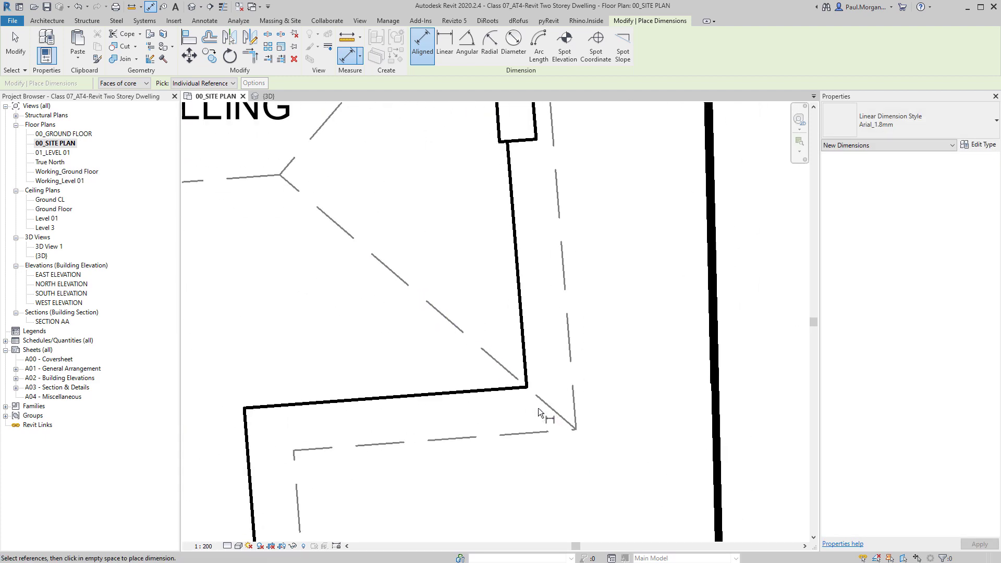
pyautogui.press('d')
pyautogui.press('l')
pyautogui.scroll(3, 479, 356)
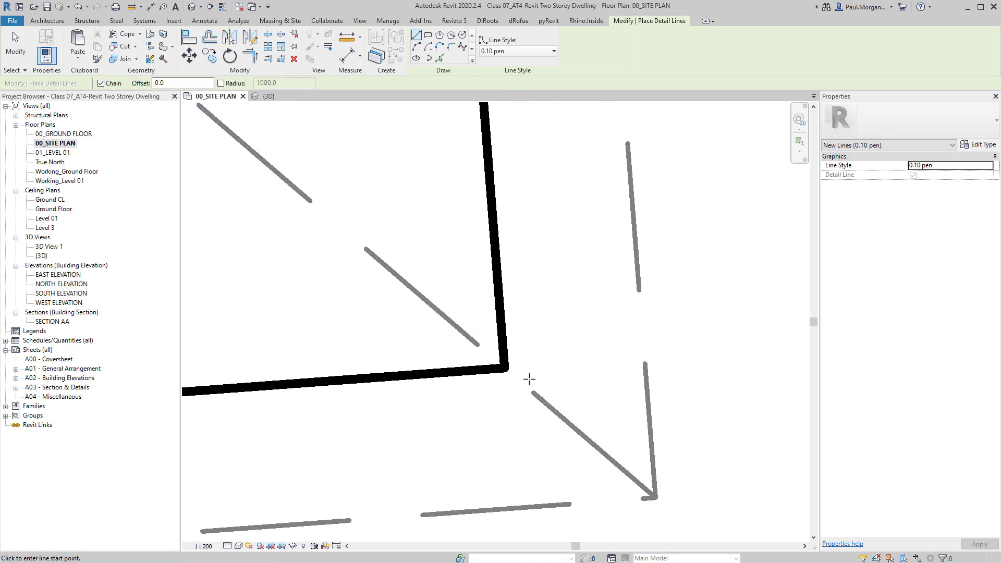
pyautogui.click(481, 359)
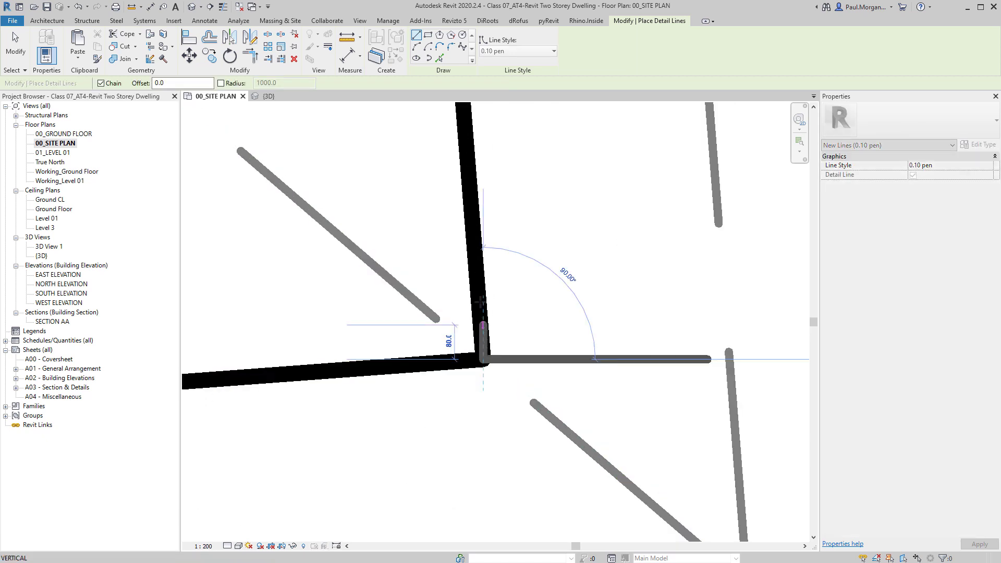
pyautogui.click(476, 270)
pyautogui.scroll(-3, 476, 270)
pyautogui.press('Escape')
pyautogui.press('Escape')
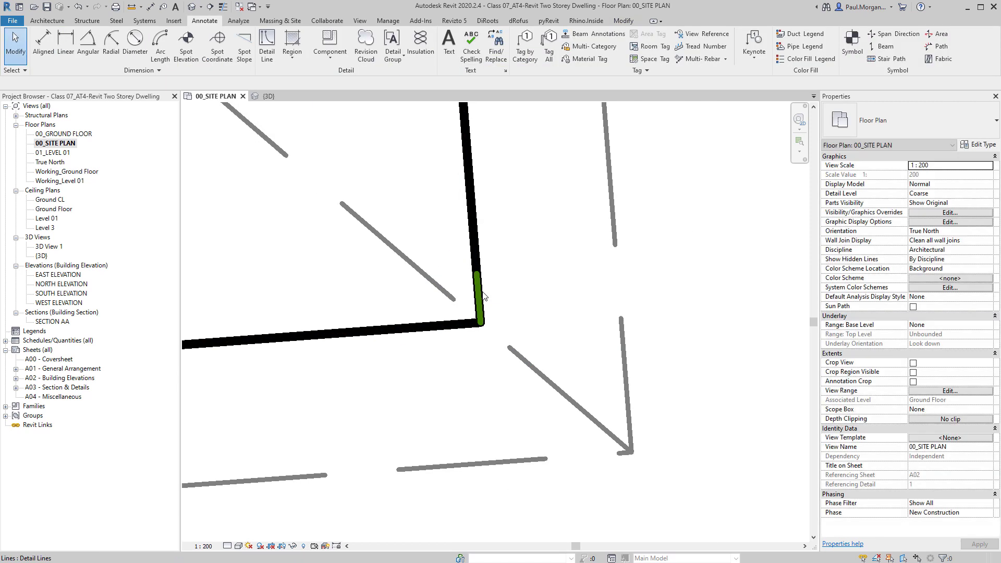
# Move the new short detail line from the side wall corner onto the thick Longbrae Avenue boundary, perpendicular to the wall
pyautogui.click(484, 296)
pyautogui.press('m')
pyautogui.press('v')
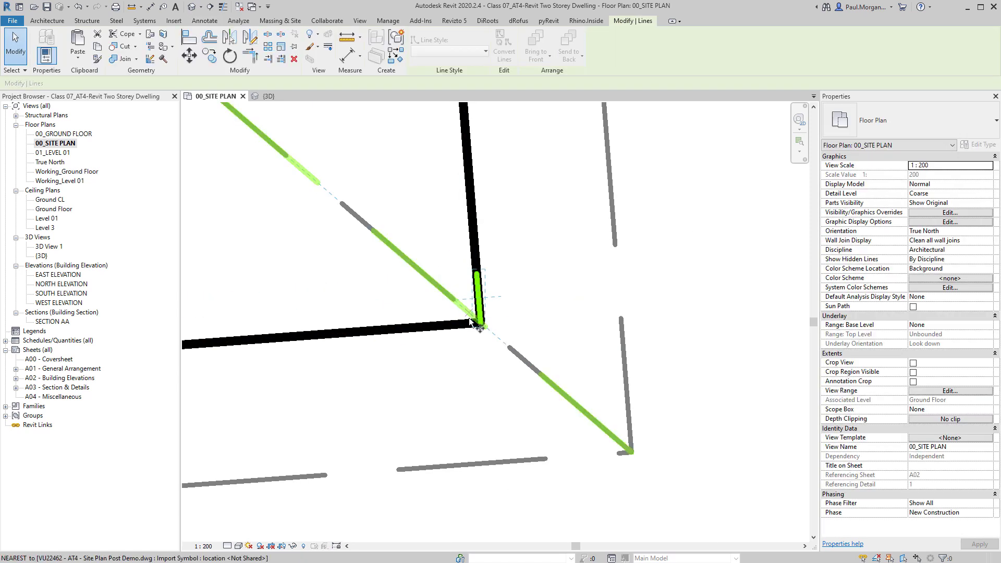
pyautogui.scroll(-2, 479, 323)
pyautogui.scroll(-2, 492, 326)
pyautogui.scroll(3, 644, 307)
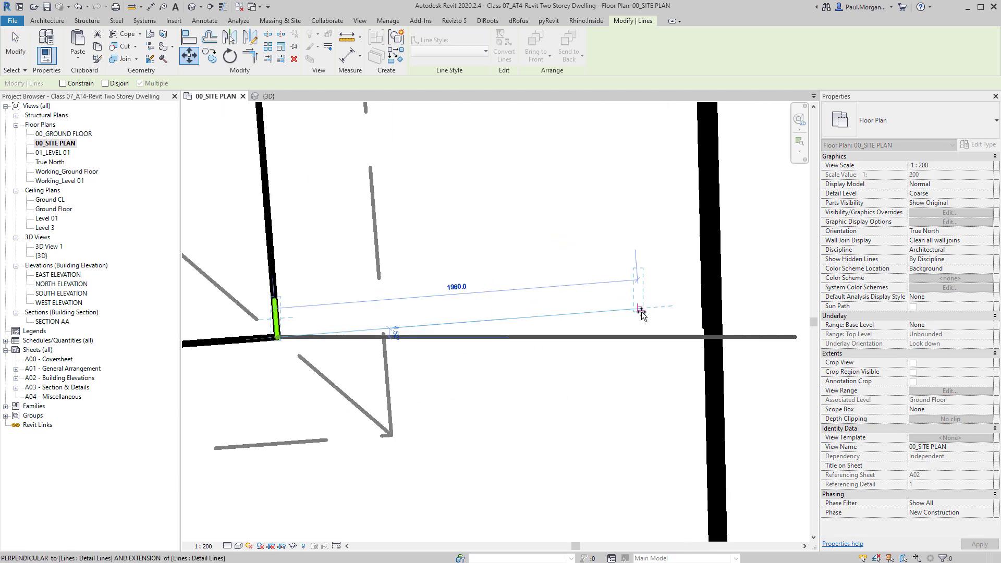
pyautogui.click(714, 303)
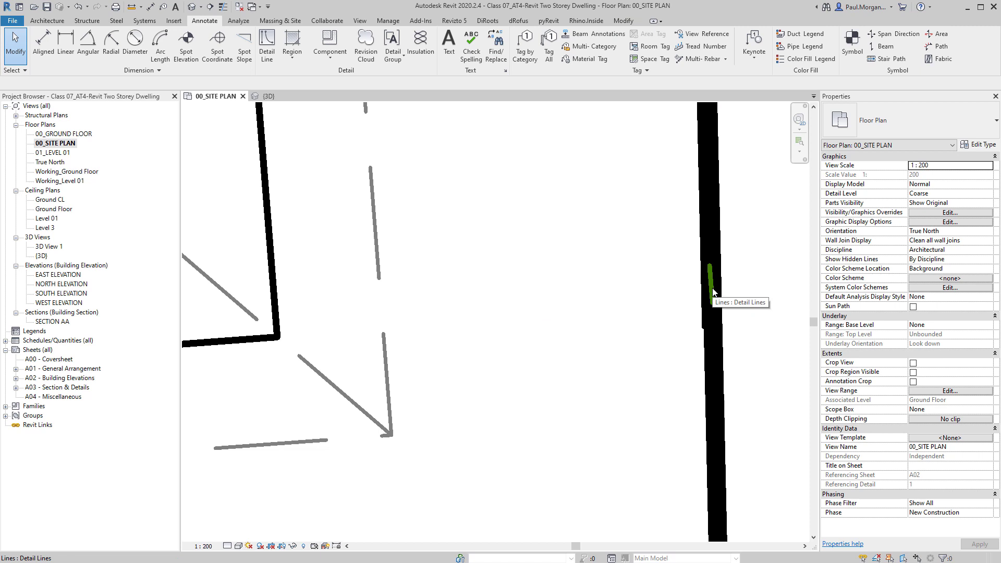
# Place an aligned dimension between dwelling 16's side wall and the short detail line on the Longbrae Avenue boundary
pyautogui.press('d')
pyautogui.press('i')
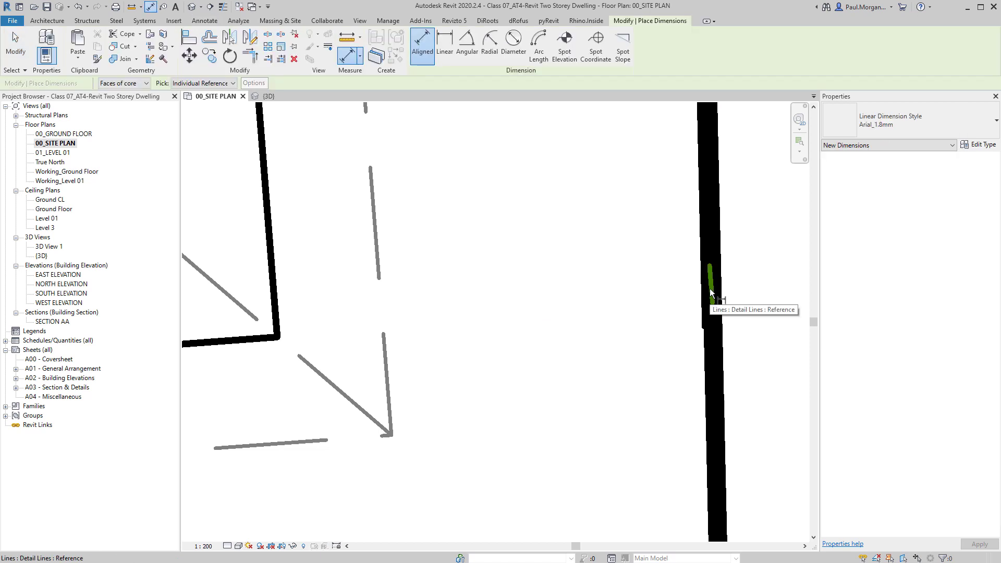
pyautogui.click(712, 295)
pyautogui.click(278, 324)
pyautogui.scroll(-1, 324, 312)
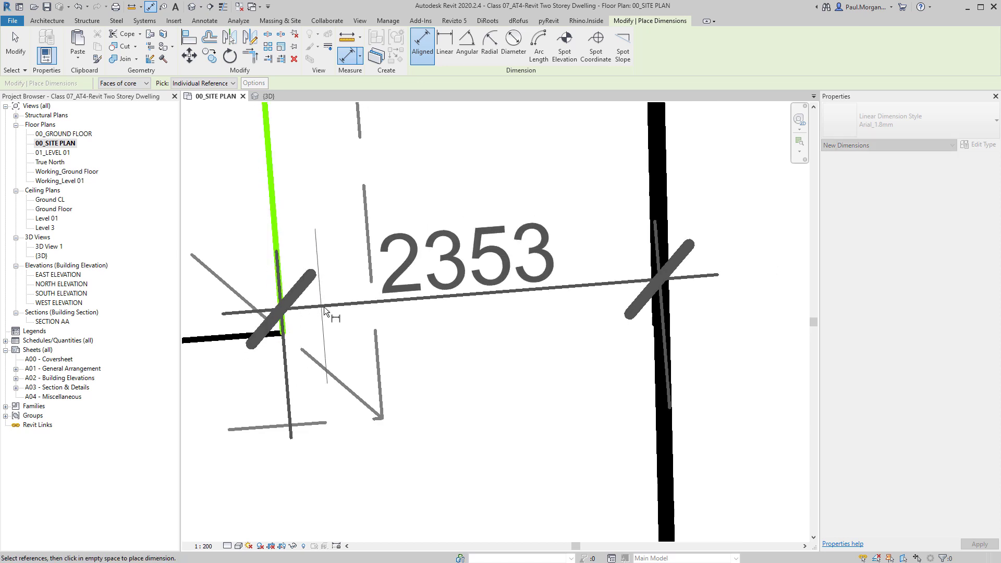
pyautogui.scroll(-3, 324, 312)
pyautogui.scroll(-4, 400, 237)
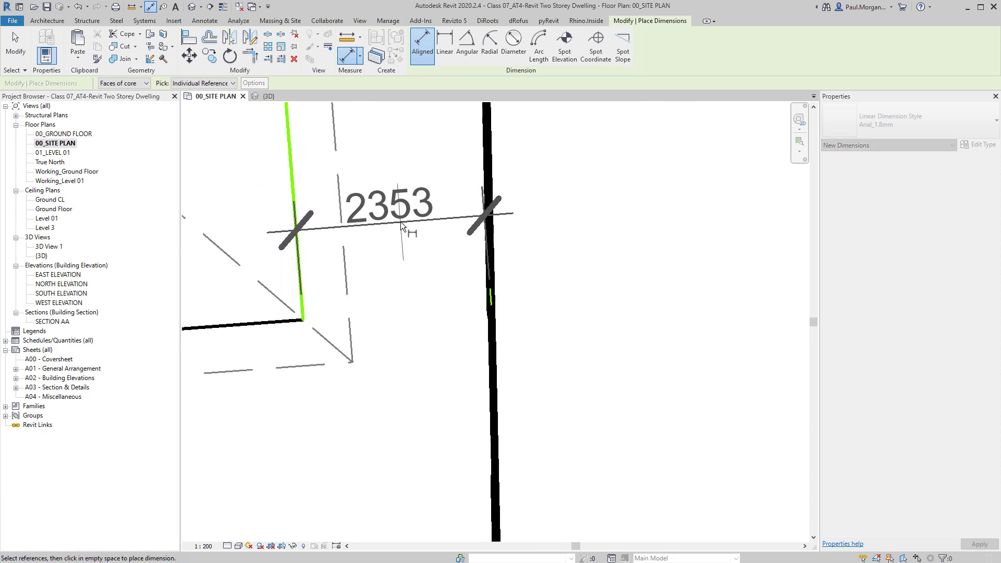
pyautogui.click(406, 233)
pyautogui.scroll(-3, 406, 234)
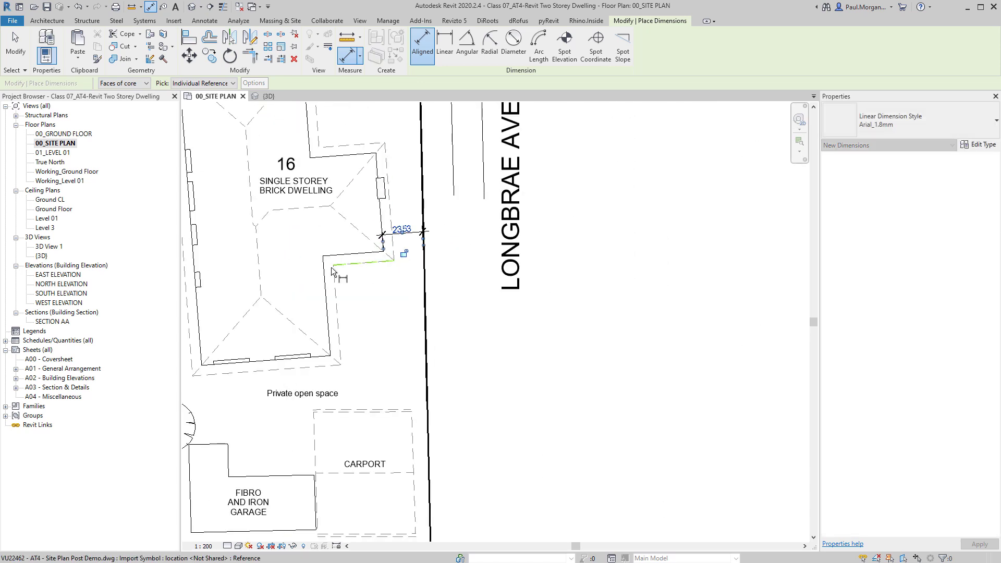
pyautogui.moveTo(335, 278); pyautogui.dragTo(498, 374, button='middle')
pyautogui.press('Escape')
pyautogui.press('Escape')
# Delete the slanted setback dimension between dwelling 16's rear wall and the Wingrove Street boundary
pyautogui.scroll(-2, 492, 369)
pyautogui.moveTo(463, 282); pyautogui.dragTo(484, 314, button='middle')
pyautogui.click(501, 261)
pyautogui.press('Escape')
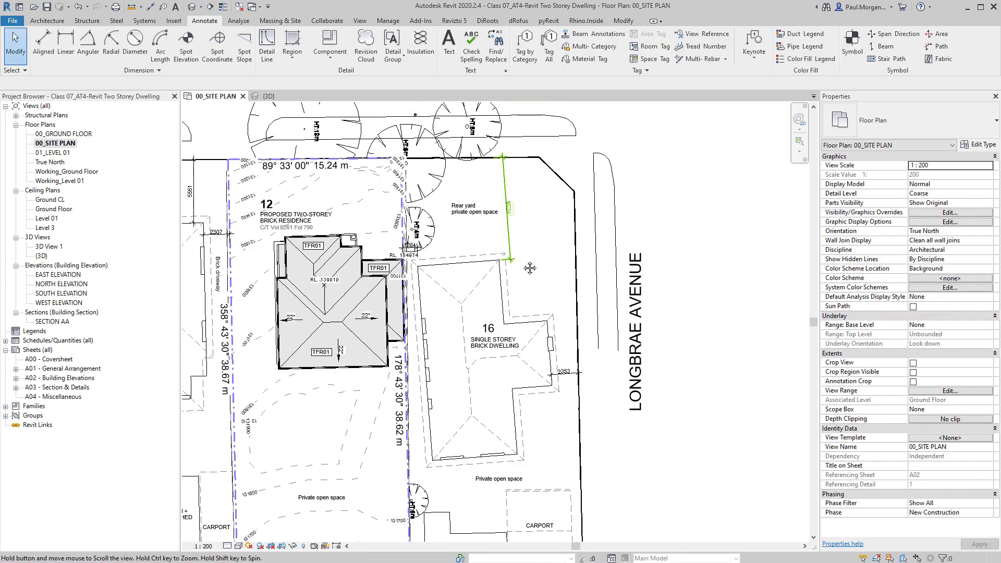
pyautogui.moveTo(530, 261); pyautogui.dragTo(602, 262, button='middle')
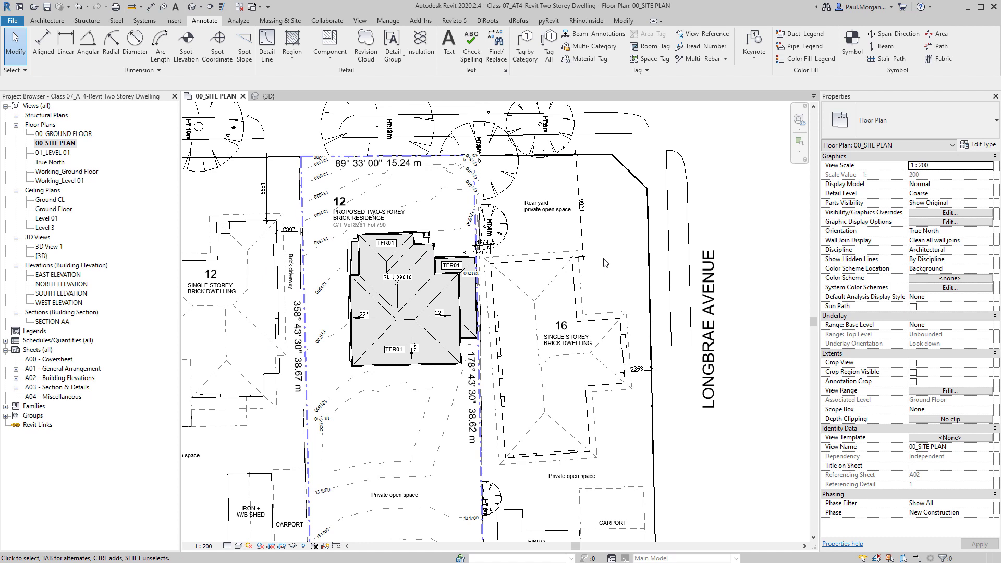
pyautogui.scroll(5, 600, 270)
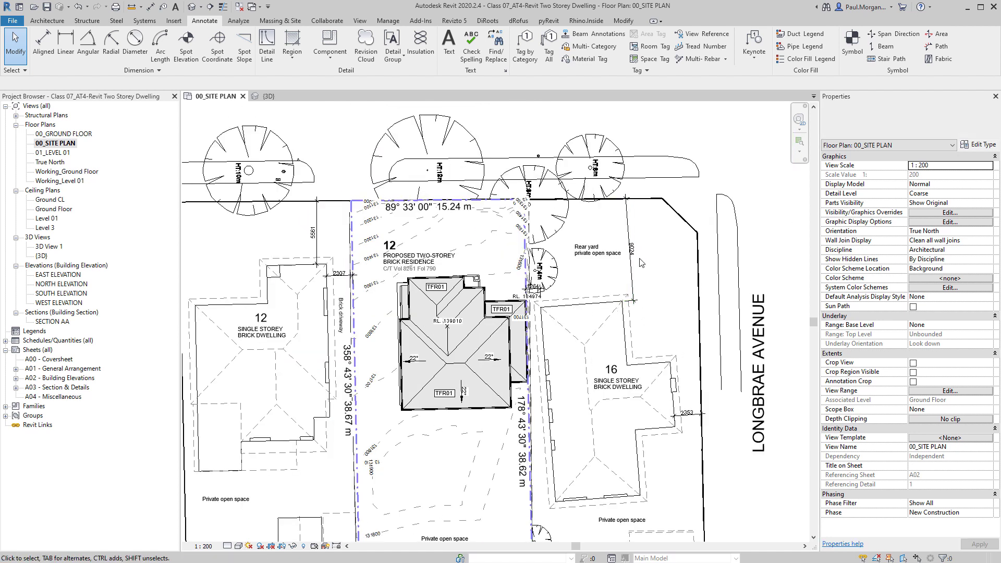
pyautogui.click(616, 298)
pyautogui.moveTo(665, 318); pyautogui.dragTo(673, 395, button='middle')
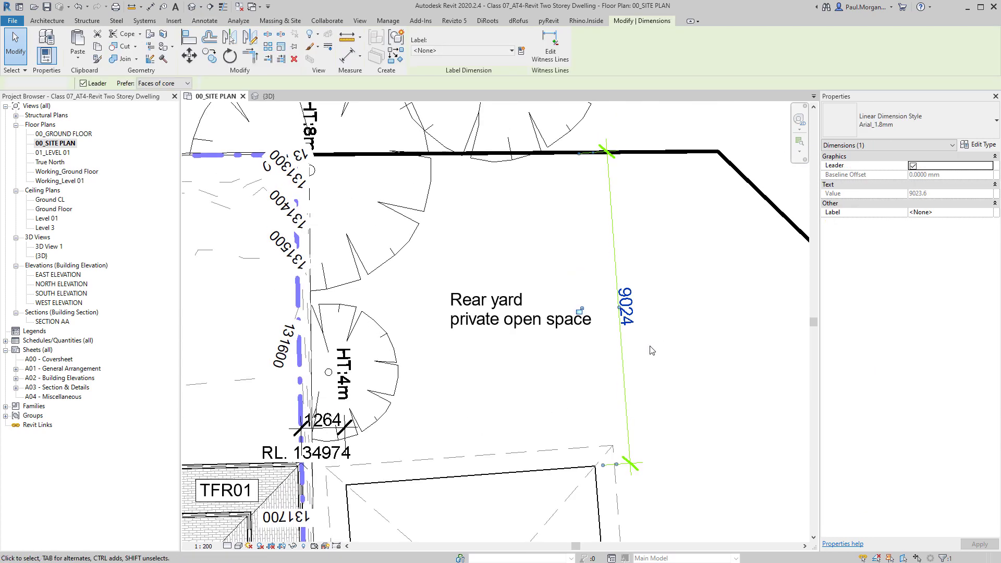
pyautogui.press('Delete')
# Move the end of the short detail line on the Wingrove Street boundary so it runs horizontally, about 220 mm long
pyautogui.click(589, 152)
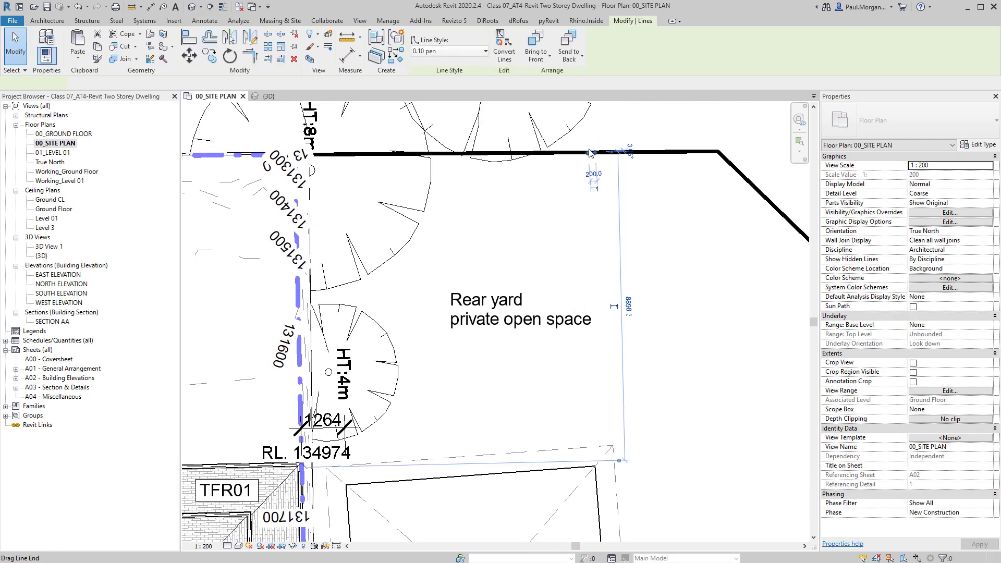
pyautogui.scroll(5, 590, 150)
pyautogui.moveTo(590, 147); pyautogui.dragTo(590, 150)
pyautogui.scroll(-5, 592, 150)
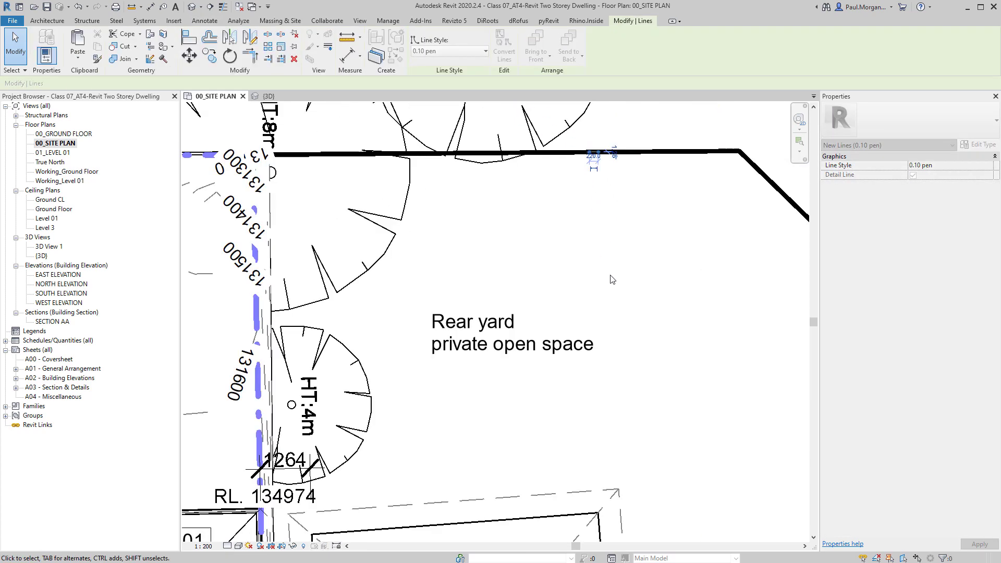
pyautogui.moveTo(658, 372); pyautogui.dragTo(649, 312, button='middle')
pyautogui.press('Escape')
pyautogui.press('d')
pyautogui.press('i')
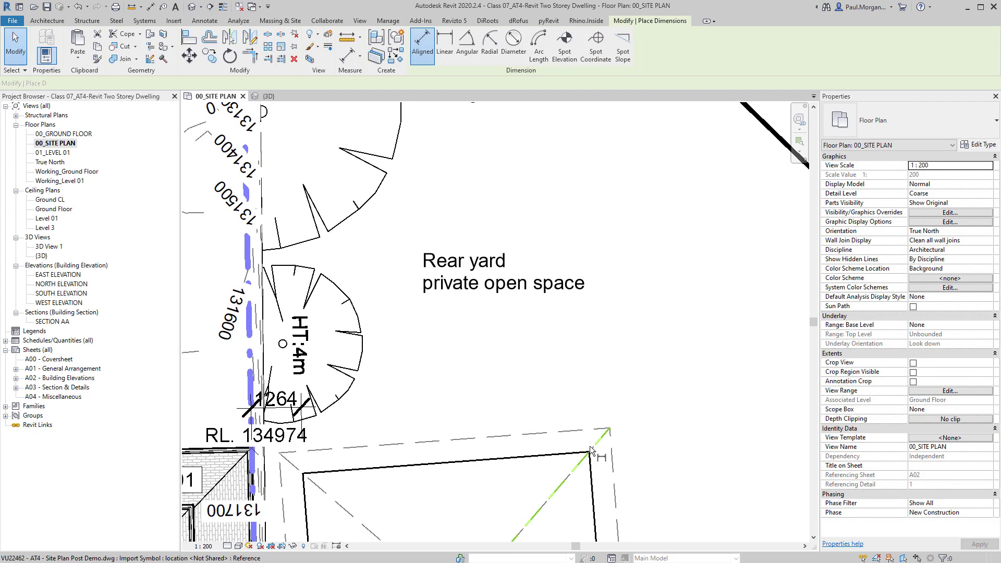
pyautogui.click(590, 451)
pyautogui.moveTo(579, 190); pyautogui.dragTo(579, 278, button='middle')
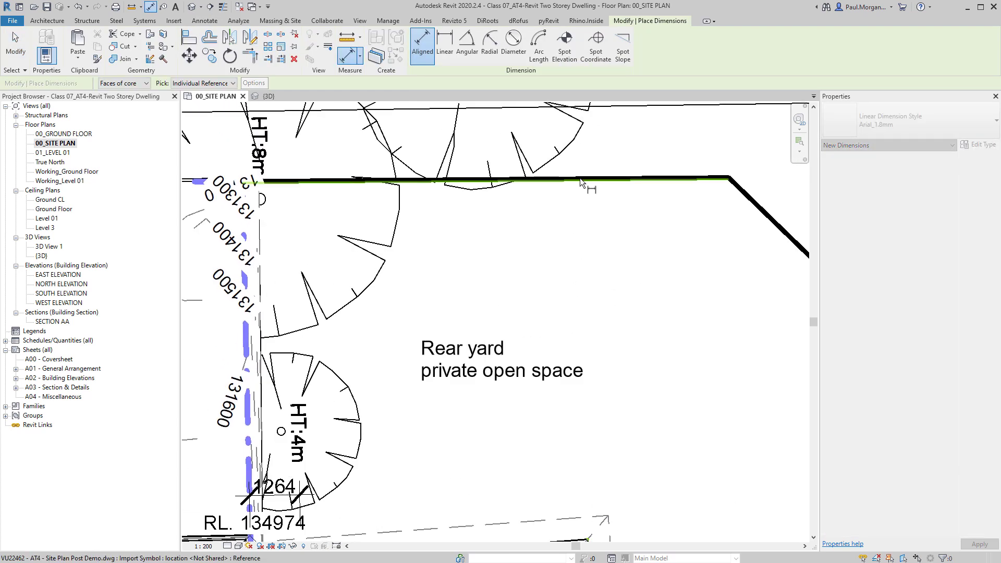
pyautogui.click(580, 179)
pyautogui.press('Escape')
pyautogui.moveTo(584, 315); pyautogui.dragTo(585, 226, button='middle')
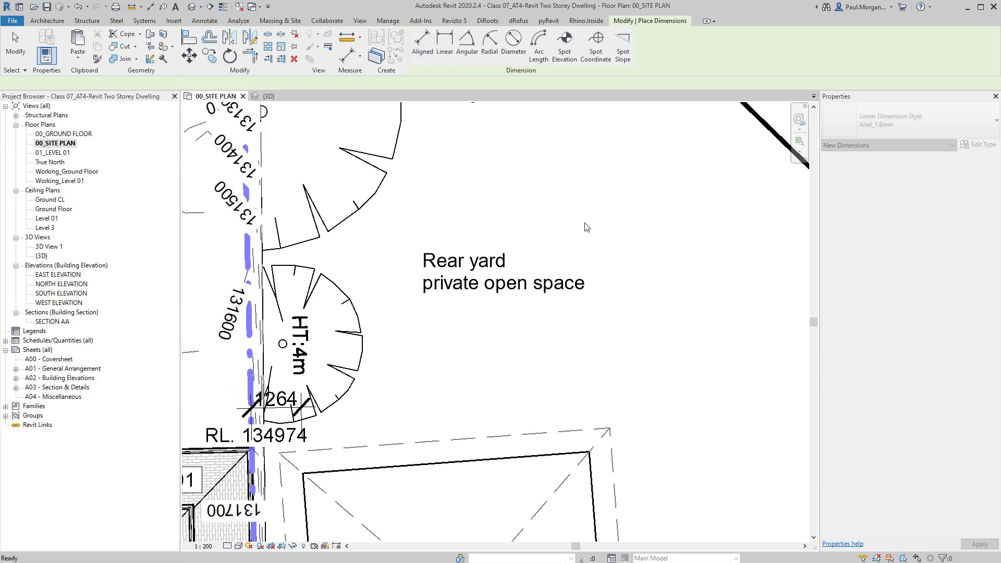
pyautogui.moveTo(586, 288); pyautogui.dragTo(567, 373, button='middle')
pyautogui.press('Escape')
# Copy the horizontal detail line from the Wingrove Street boundary down to dwelling 16's rear wall corner nearest Longbrae Avenue
pyautogui.scroll(5, 571, 193)
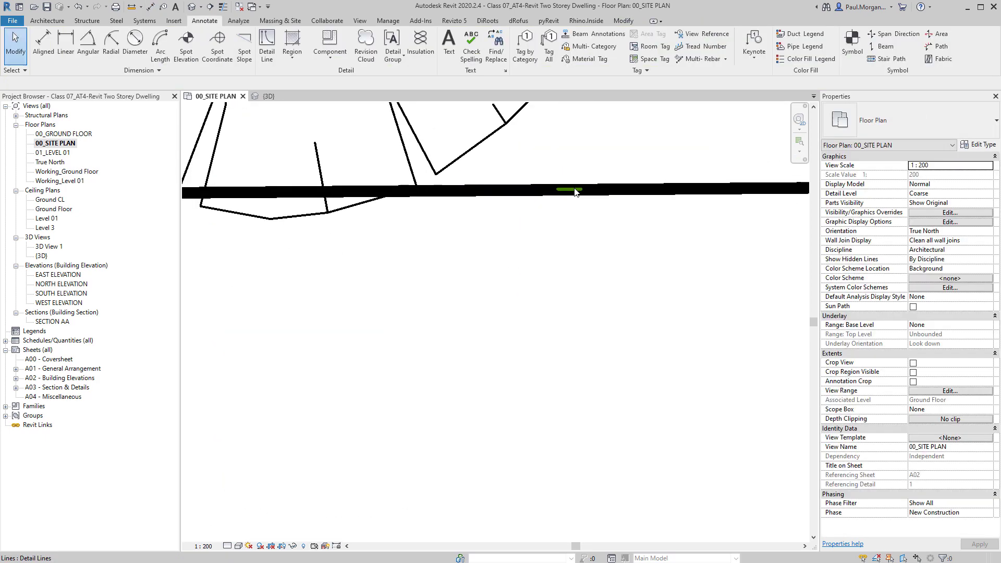
pyautogui.click(570, 197)
pyautogui.scroll(-5, 575, 192)
pyautogui.scroll(5, 573, 189)
pyautogui.press('c')
pyautogui.press('o')
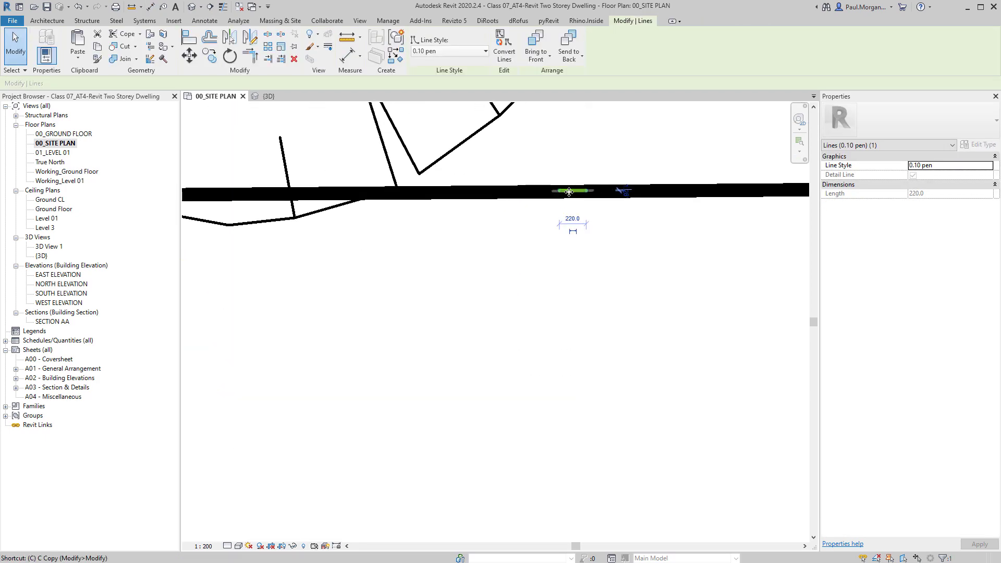
pyautogui.click(570, 191)
pyautogui.scroll(-4, 571, 192)
pyautogui.moveTo(571, 508); pyautogui.dragTo(585, 297, button='middle')
pyautogui.scroll(4, 587, 313)
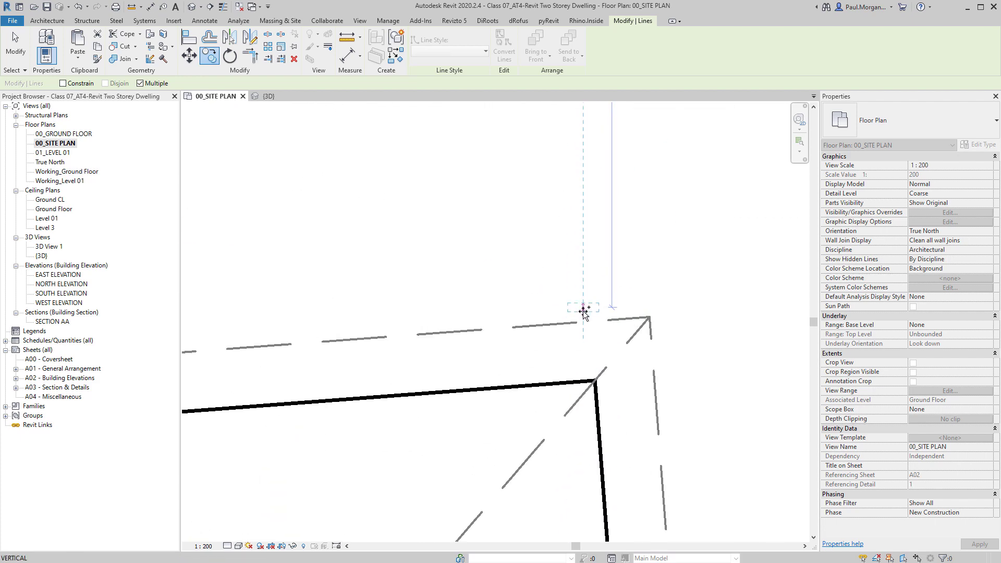
pyautogui.click(588, 384)
pyautogui.press('Escape')
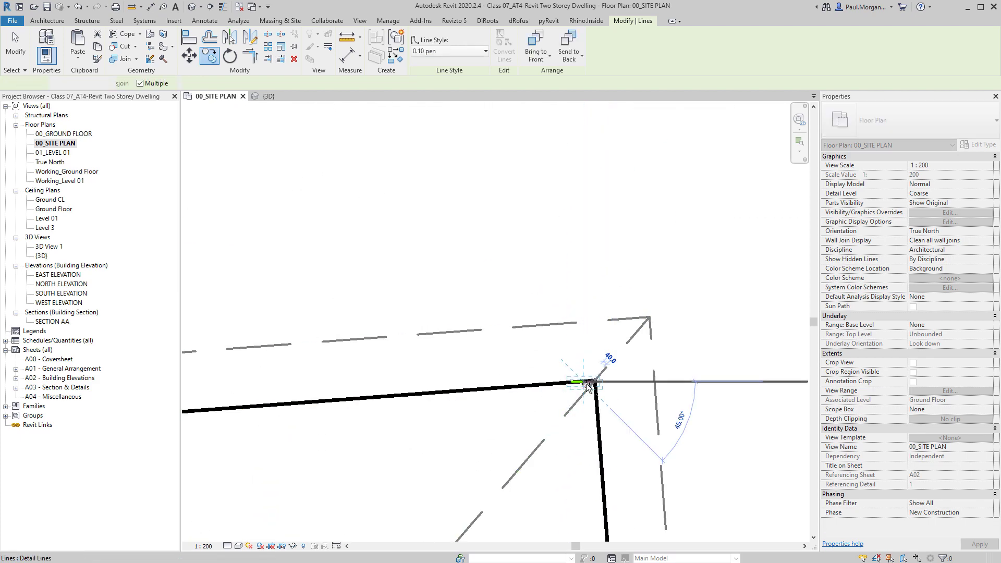
# Place an aligned vertical dimension between the detail line at dwelling 16's rear corner and the one on the Wingrove Street boundary
pyautogui.press('d')
pyautogui.press('i')
pyautogui.click(589, 382)
pyautogui.scroll(-4, 591, 384)
pyautogui.moveTo(575, 189); pyautogui.dragTo(551, 308, button='middle')
pyautogui.click(568, 189)
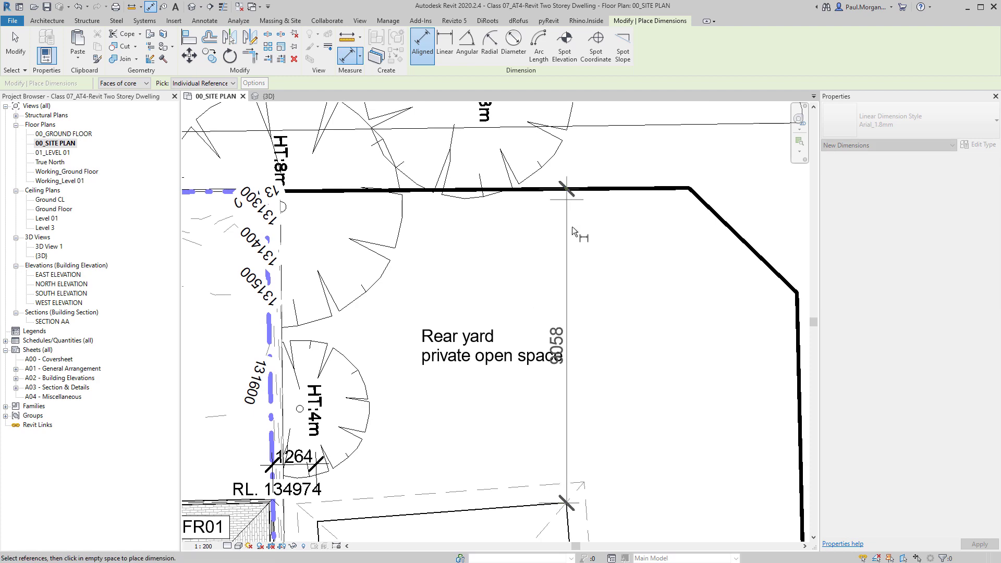
pyautogui.click(602, 264)
pyautogui.press('Escape')
pyautogui.press('Escape')
pyautogui.scroll(-3, 602, 264)
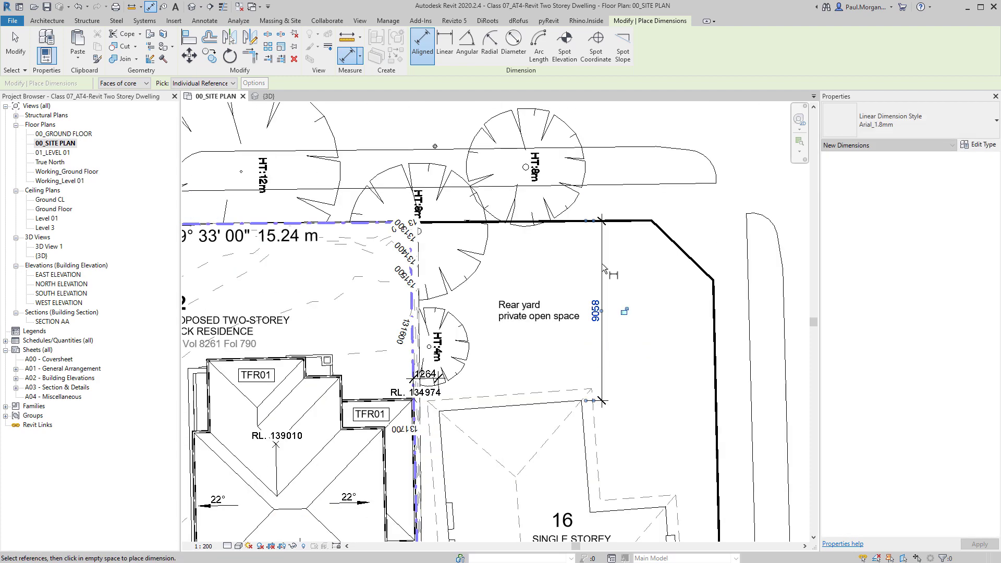
# Duplicate the dimension type of dwelling 16's rear setback dimension as "Arial_1.8mm - Metres"
pyautogui.moveTo(611, 342); pyautogui.dragTo(832, 301, button='middle')
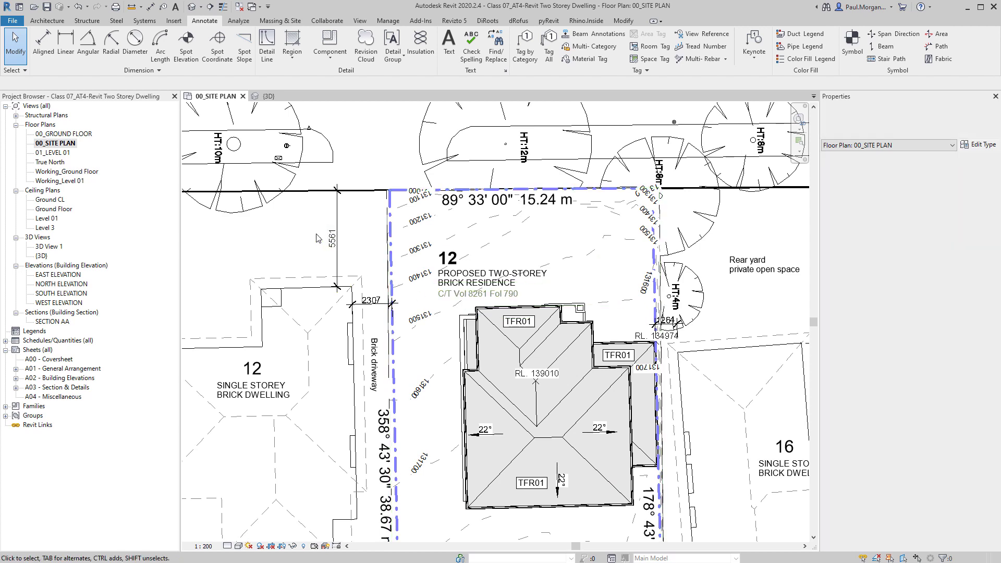
pyautogui.scroll(3, 315, 230)
pyautogui.scroll(-3, 341, 251)
pyautogui.moveTo(542, 297); pyautogui.dragTo(424, 295, button='middle')
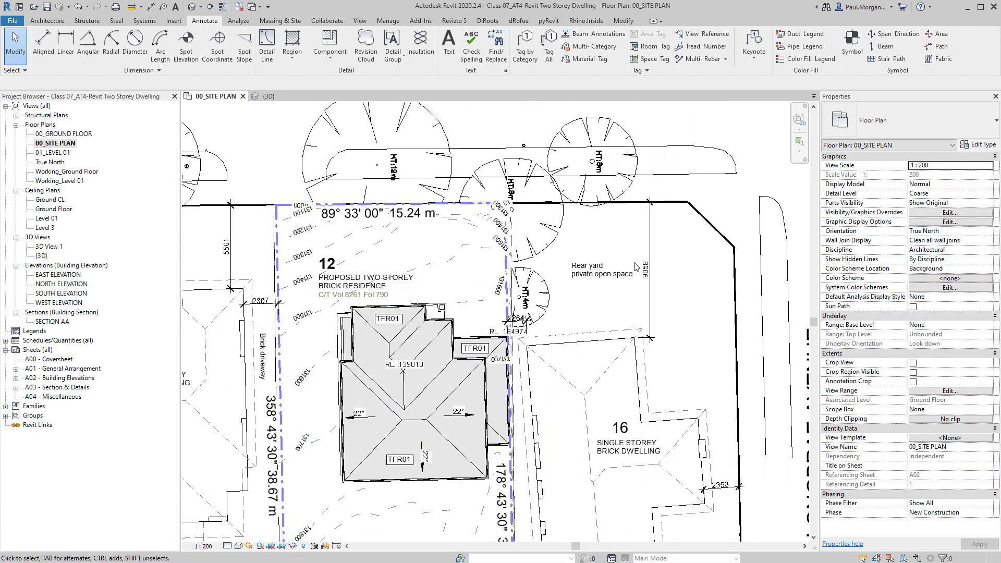
pyautogui.click(649, 291)
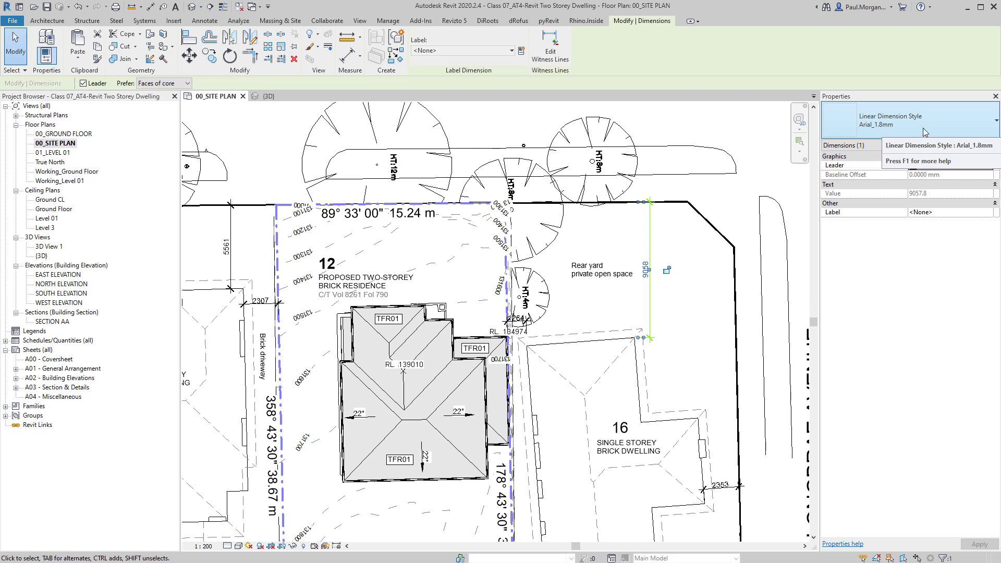
pyautogui.click(971, 144)
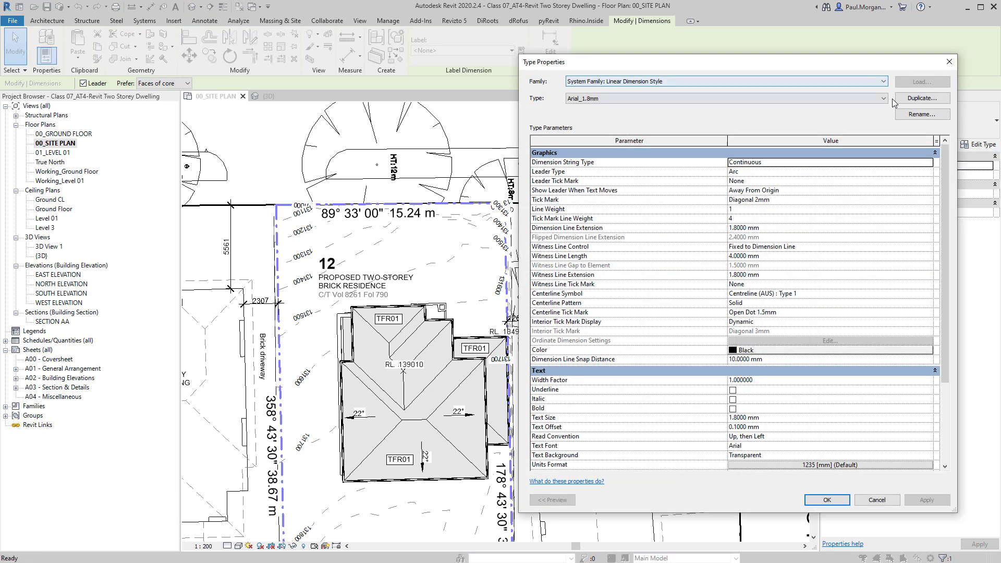
pyautogui.click(904, 103)
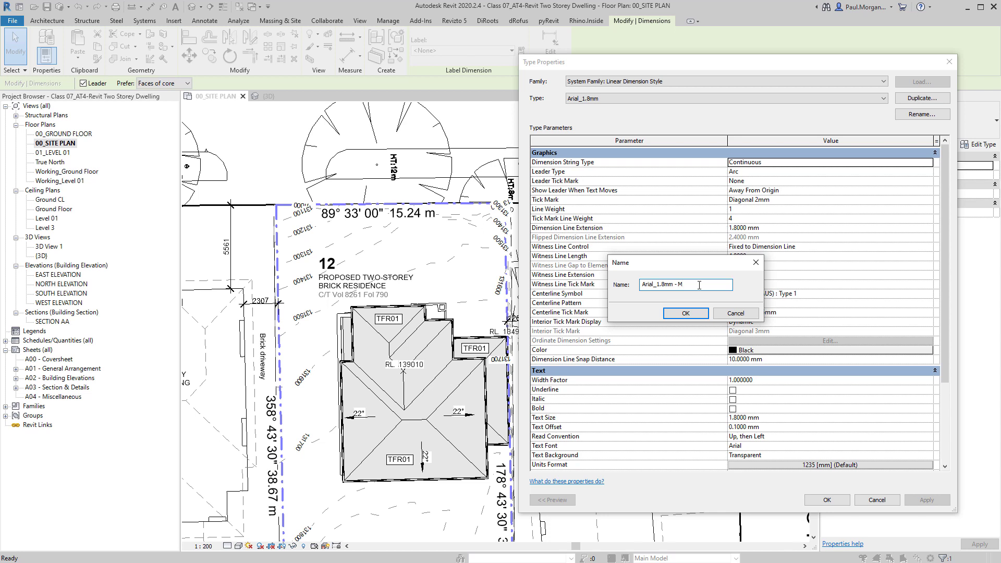
pyautogui.press('Return')
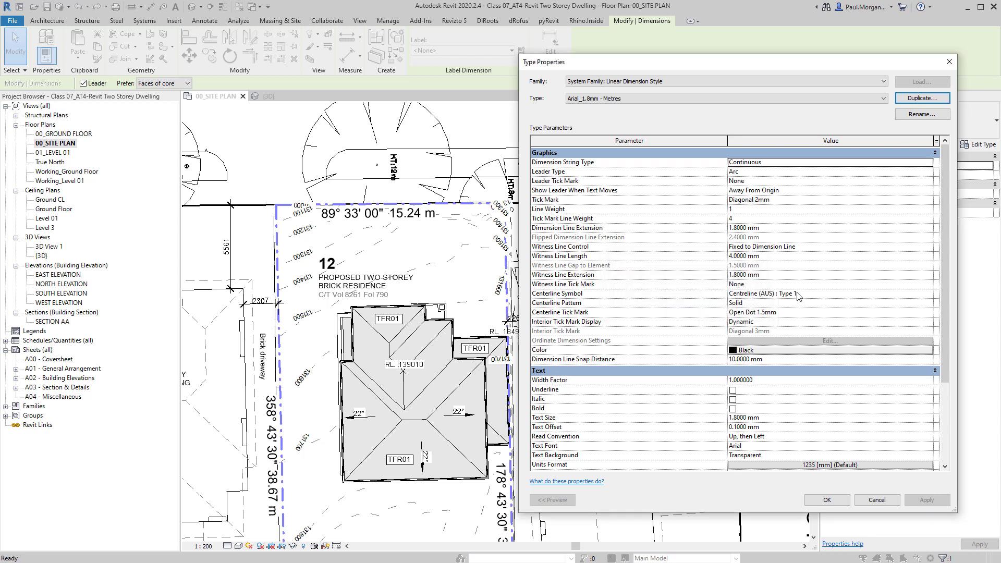
# Override the new dimension type's project units format with Meters rounded to 1 decimal place and apply the type changes
pyautogui.scroll(-4, 785, 350)
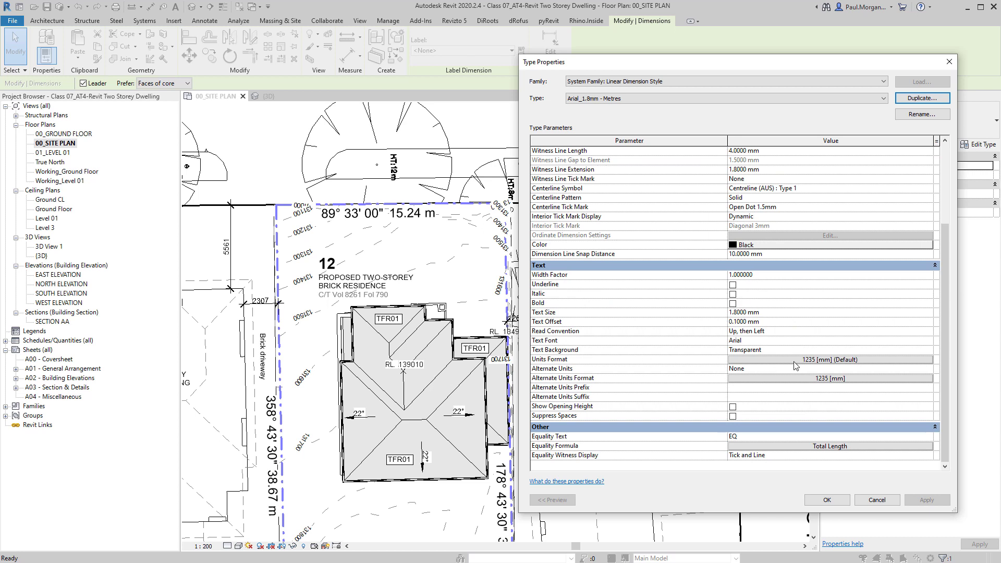
pyautogui.click(795, 362)
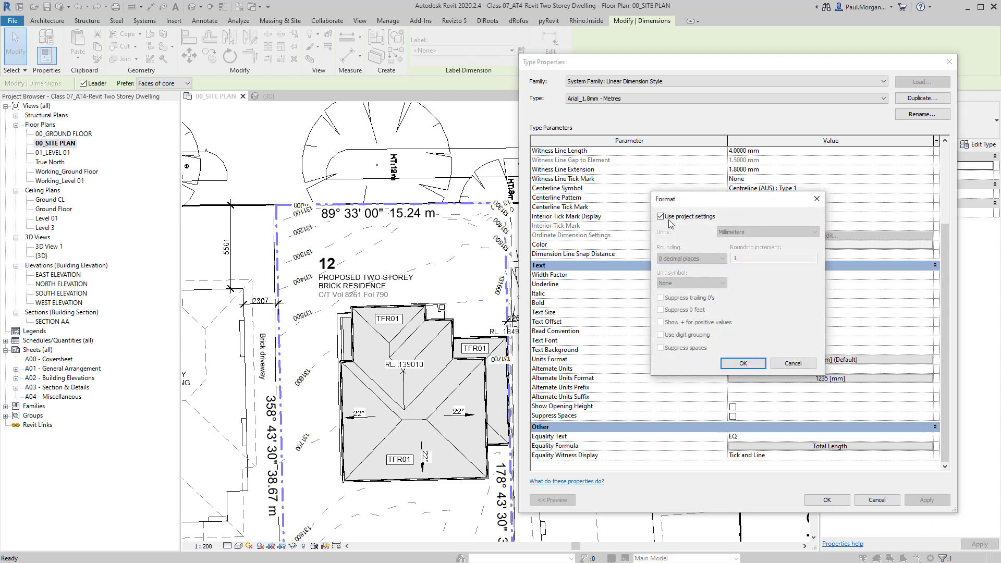
pyautogui.click(679, 217)
pyautogui.click(776, 232)
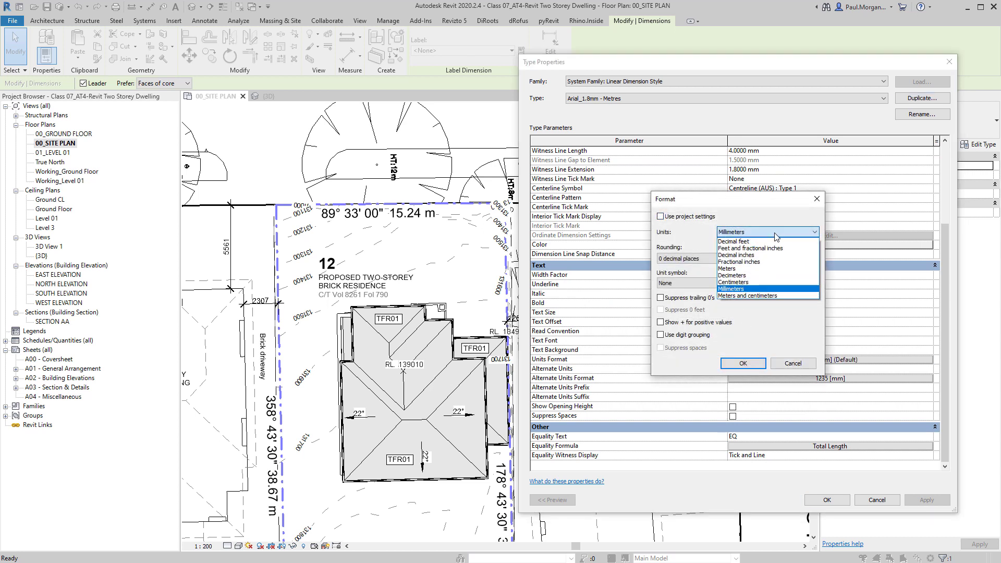
pyautogui.click(763, 268)
pyautogui.click(692, 259)
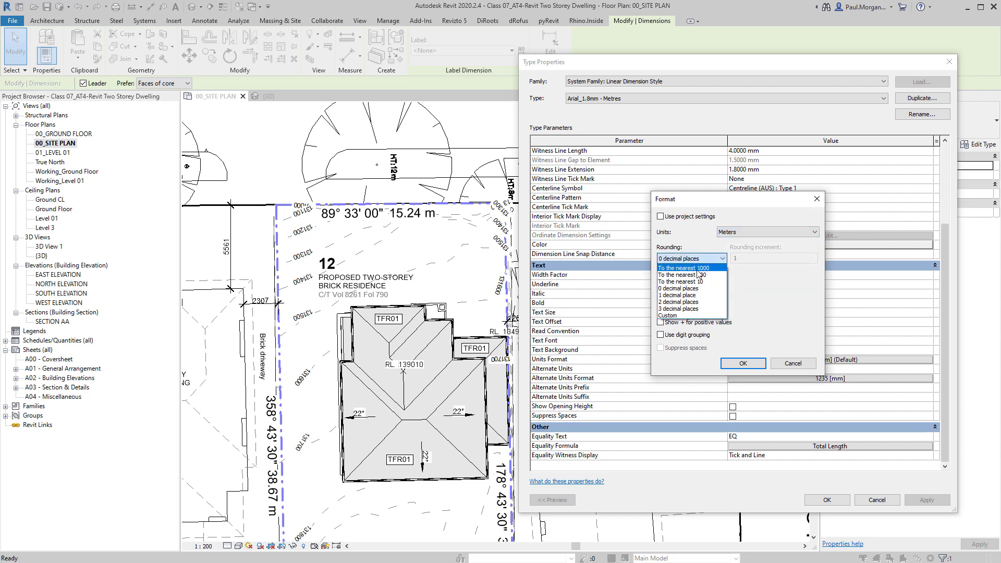
pyautogui.click(687, 295)
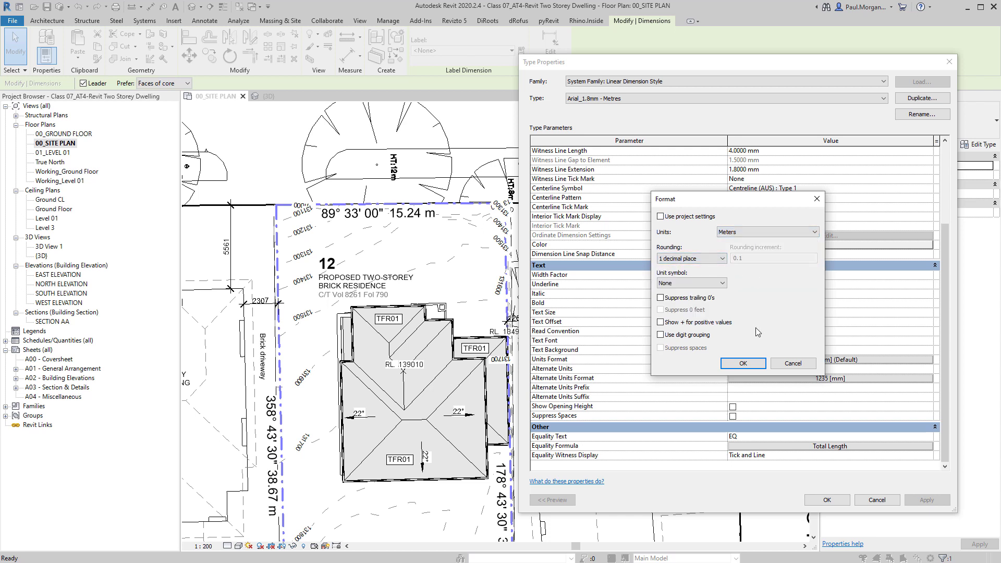
pyautogui.click(760, 364)
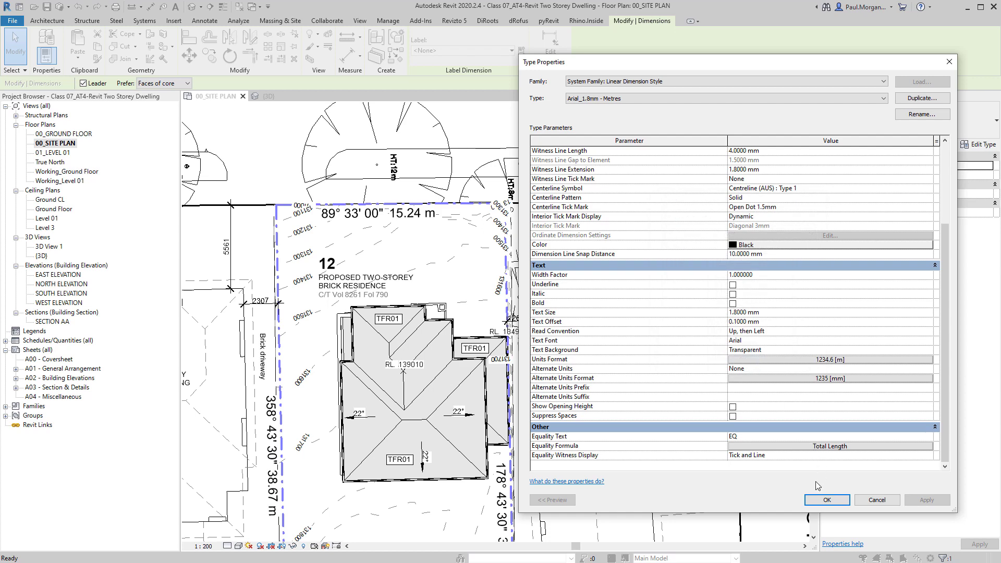
pyautogui.click(826, 501)
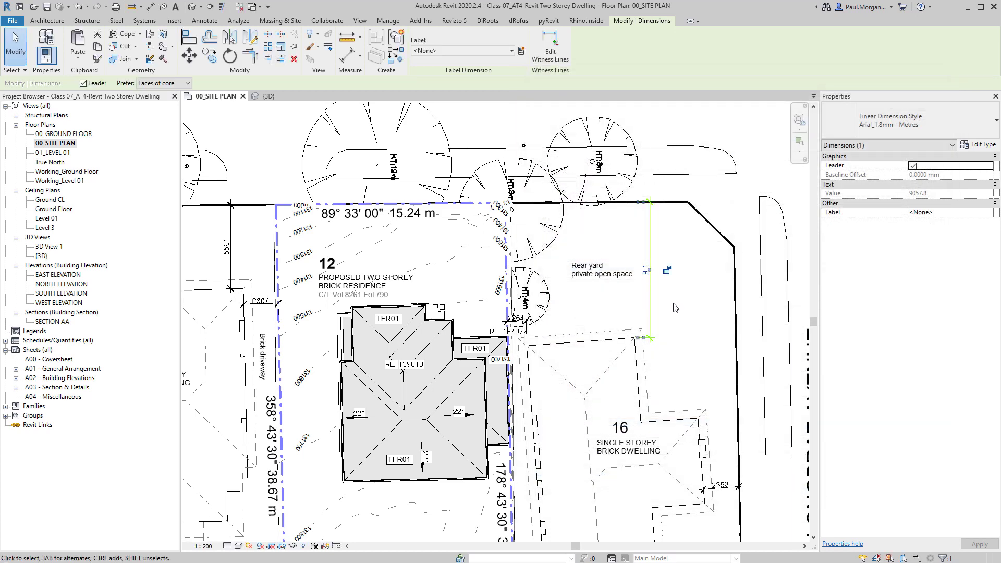
# Inspect the units format and text parameters of the "Arial_1.8mm - Metres" dimension type for a way to show a metre suffix
pyautogui.scroll(5, 678, 308)
pyautogui.click(615, 227)
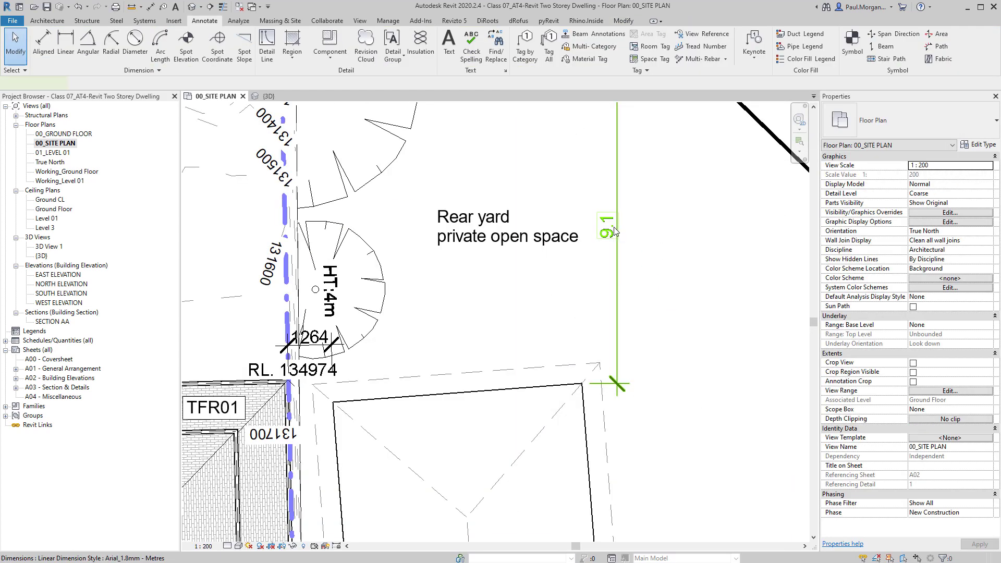
pyautogui.click(990, 147)
pyautogui.scroll(-3, 771, 385)
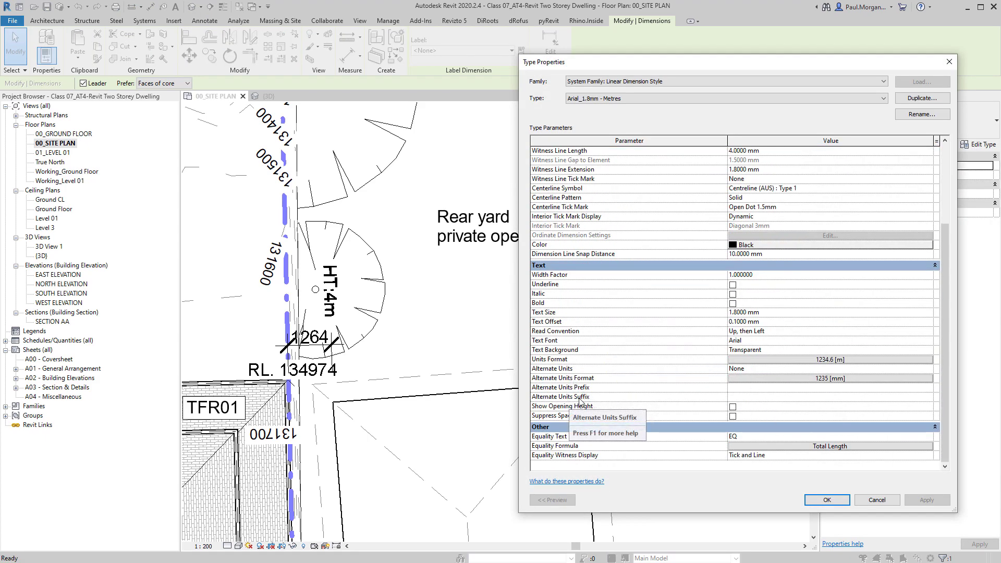
pyautogui.click(781, 359)
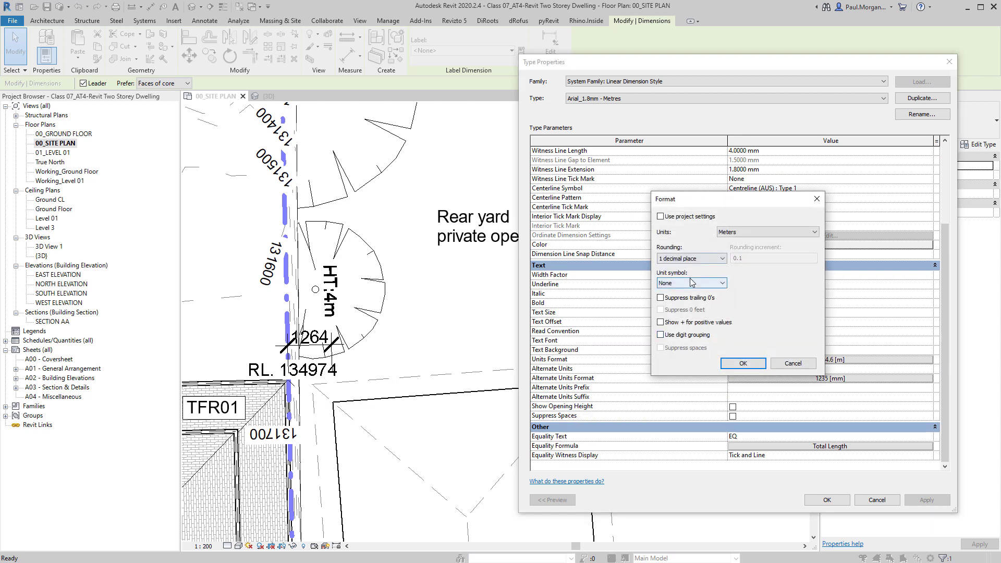
pyautogui.click(792, 363)
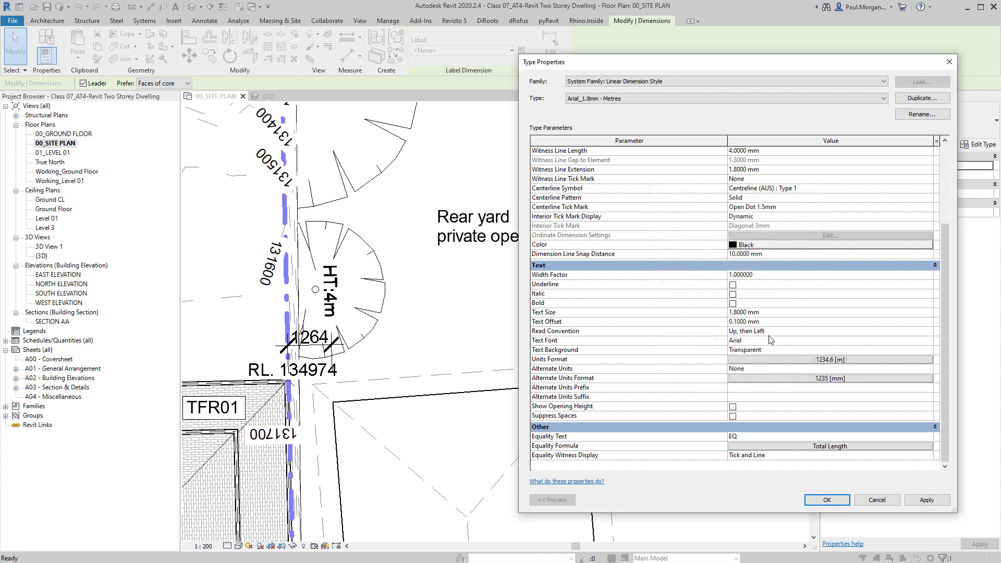
pyautogui.scroll(4, 775, 333)
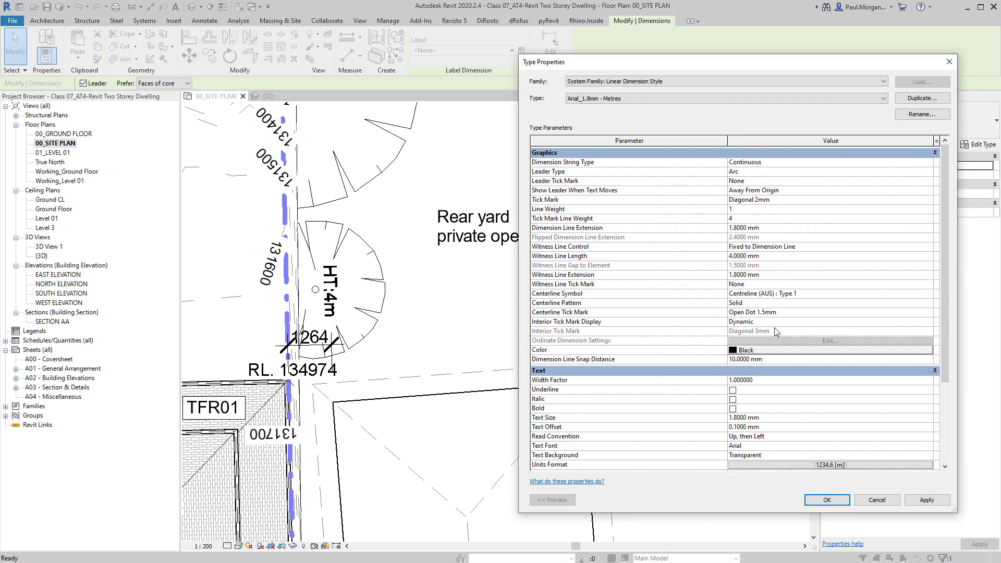
pyautogui.scroll(-4, 776, 333)
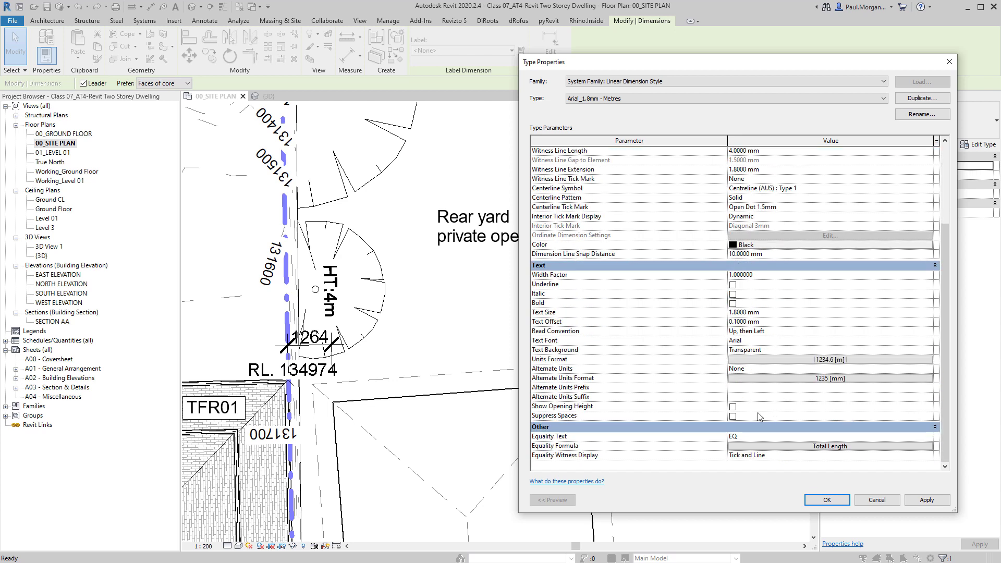
pyautogui.click(755, 397)
pyautogui.click(761, 361)
pyautogui.click(761, 364)
pyautogui.press('Escape')
pyautogui.moveTo(598, 257); pyautogui.dragTo(595, 288, button='middle')
pyautogui.press('Escape')
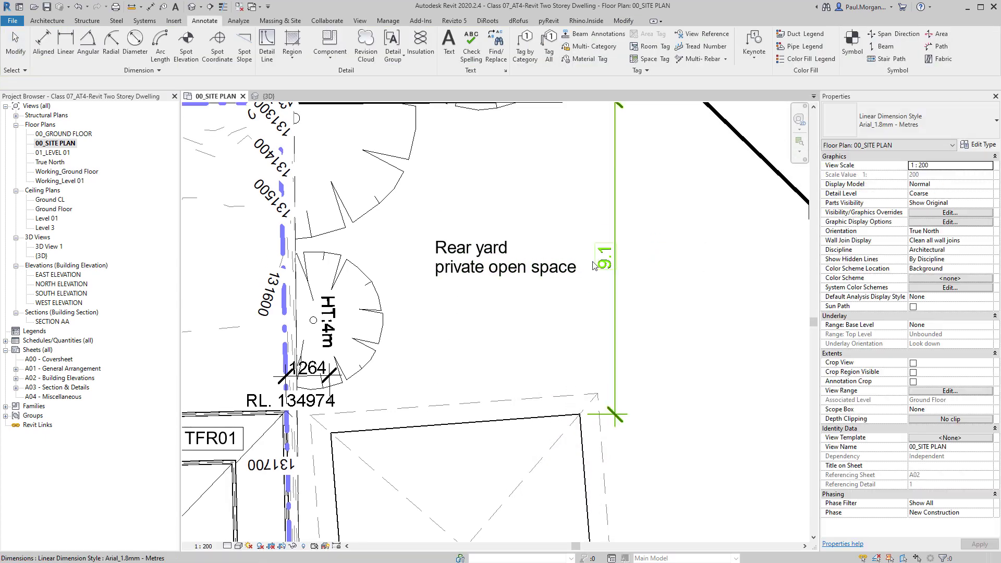
# Add the suffix "m" to the vertical setback dimension beside dwelling 16's rear yard label, keeping its actual value
pyautogui.doubleClick(604, 263)
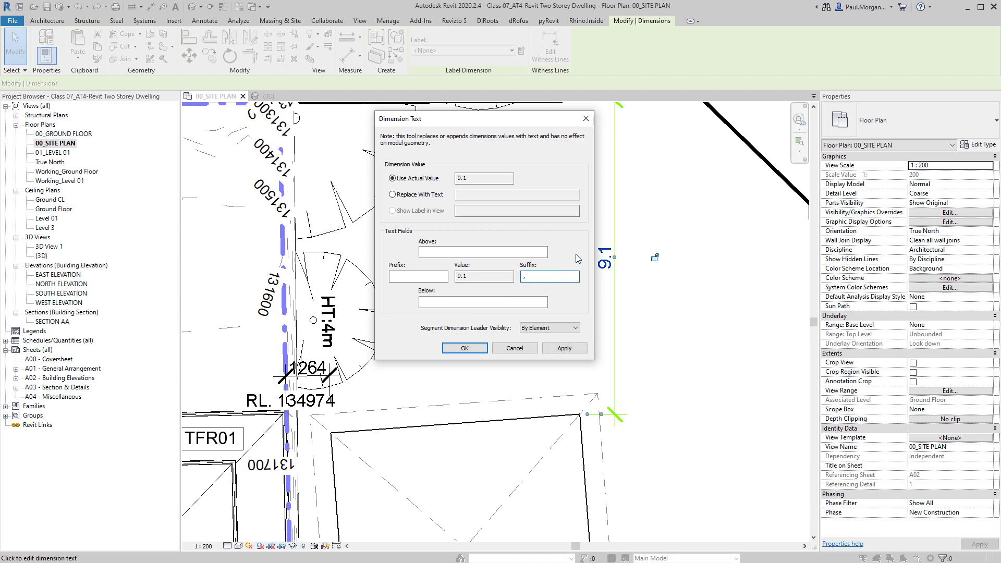
pyautogui.click(468, 347)
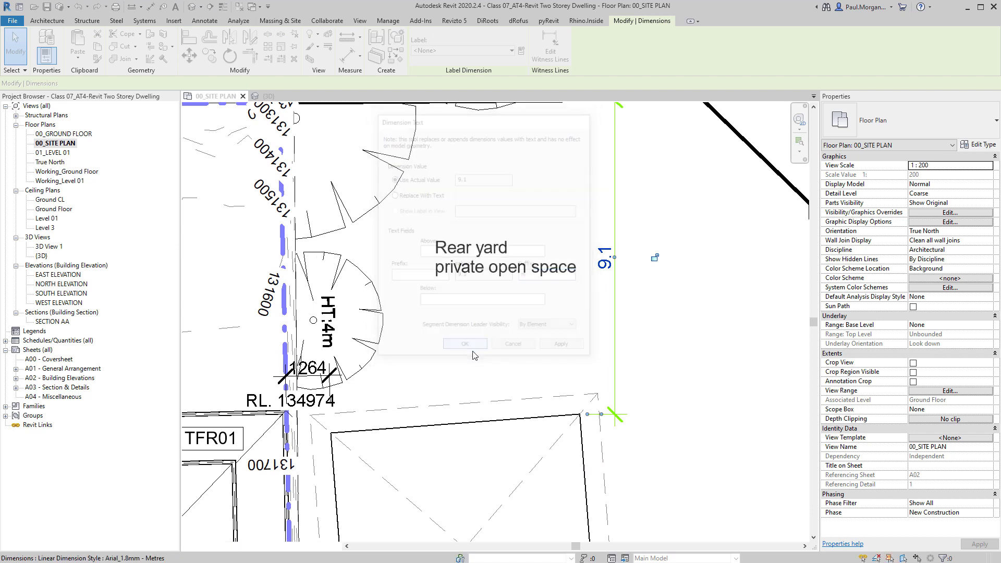
pyautogui.click(567, 349)
# Change dwelling 16's side setback dimension to the Longbrae Avenue boundary to the "Arial_1.8mm - Metres" type
pyautogui.scroll(-3, 597, 347)
pyautogui.moveTo(620, 432); pyautogui.dragTo(507, 289, button='middle')
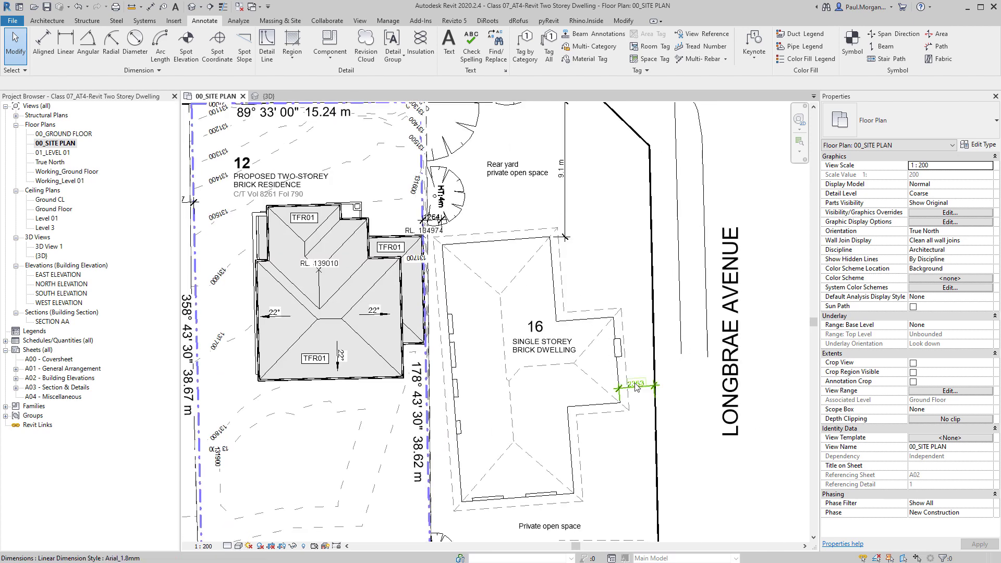
pyautogui.scroll(3, 514, 379)
pyautogui.click(639, 395)
pyautogui.click(883, 117)
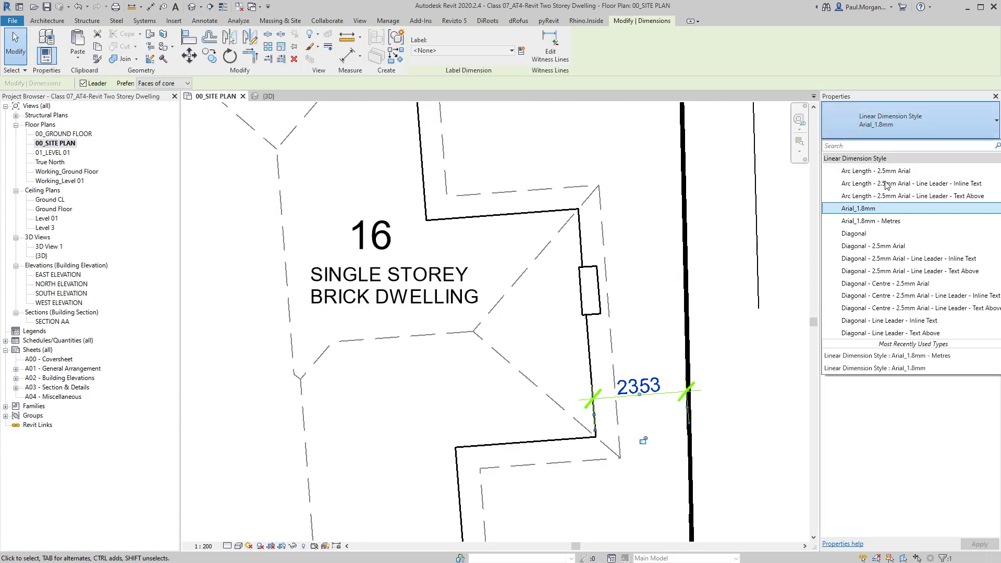
pyautogui.click(889, 220)
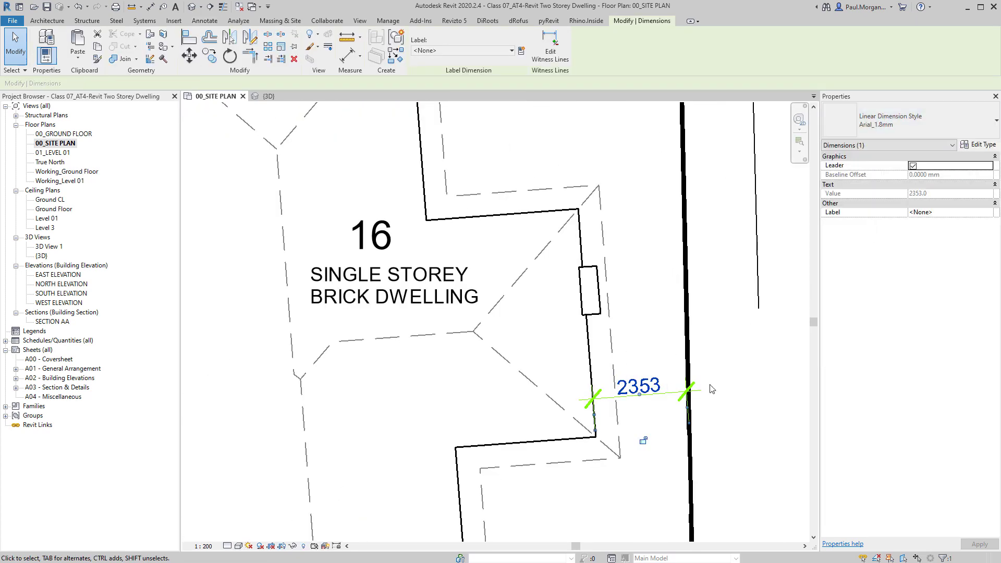
# Add the suffix "m" to dwelling 16's side setback dimension facing Longbrae Avenue
pyautogui.click(648, 384)
pyautogui.click(536, 276)
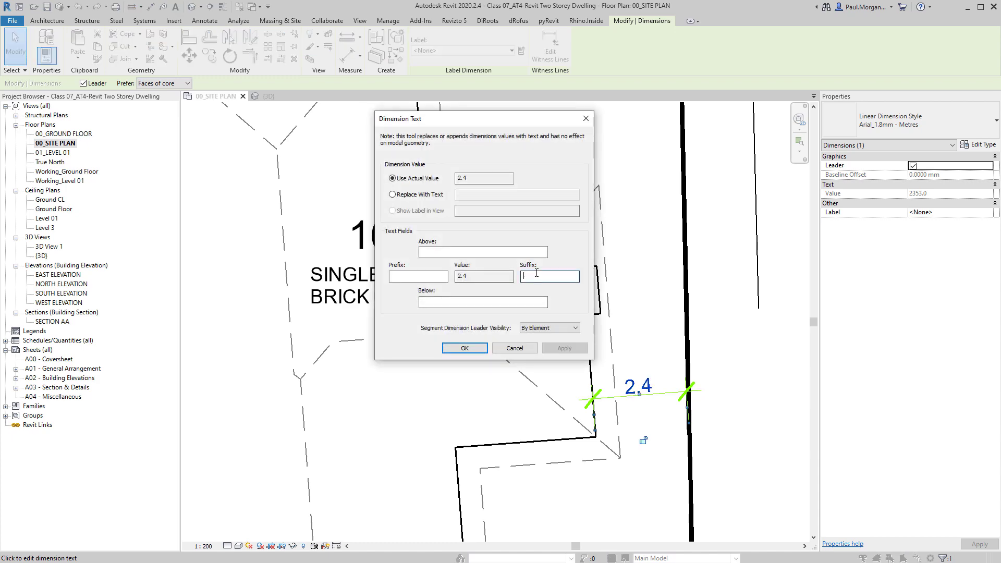
pyautogui.write('m')
pyautogui.click(465, 348)
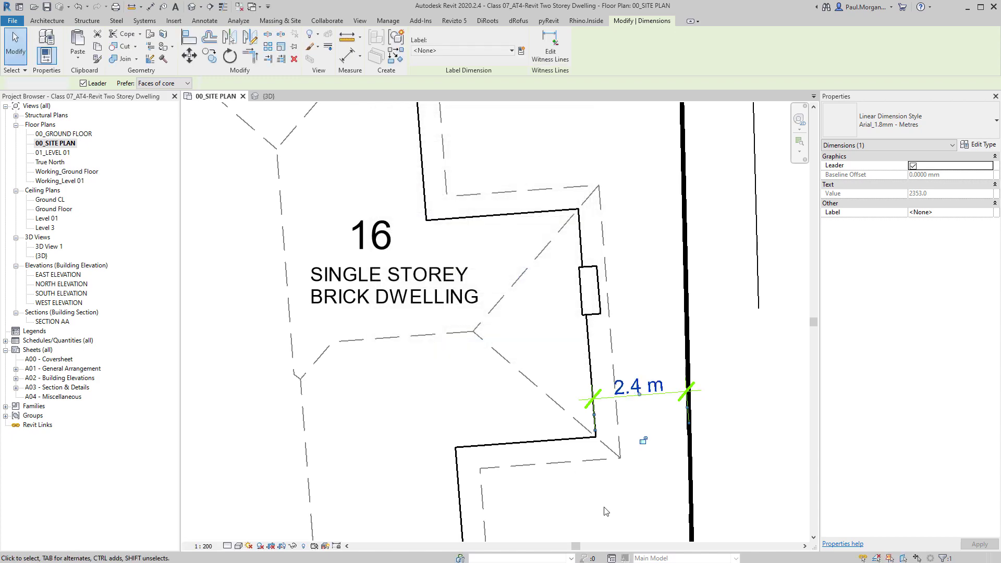
# Change both setback dimensions of the neighbouring single storey dwelling 12 to the "Arial_1.8mm - Metres" type
pyautogui.scroll(-5, 498, 477)
pyautogui.moveTo(497, 476); pyautogui.dragTo(585, 371, button='middle')
pyautogui.moveTo(276, 234); pyautogui.dragTo(459, 319, button='middle')
pyautogui.scroll(3, 453, 256)
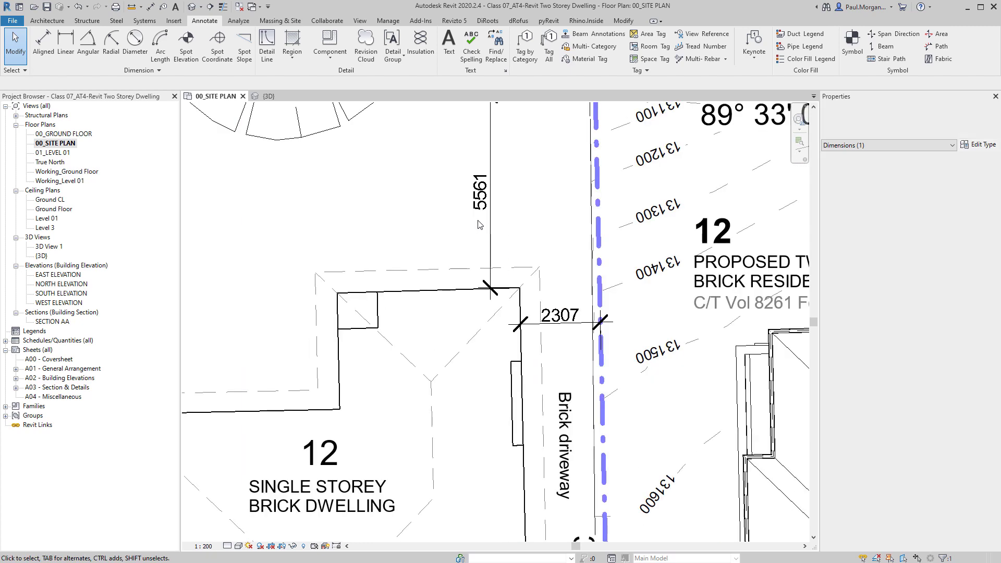
pyautogui.click(484, 204)
pyautogui.keyDown('ctrl'); pyautogui.click(560, 316); pyautogui.keyUp('ctrl')
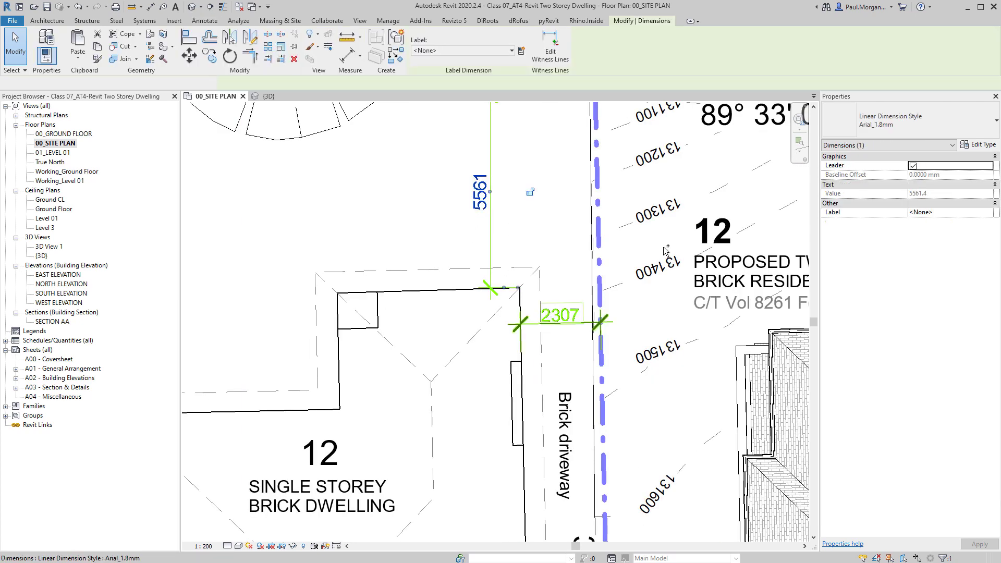
pyautogui.click(900, 128)
pyautogui.click(871, 220)
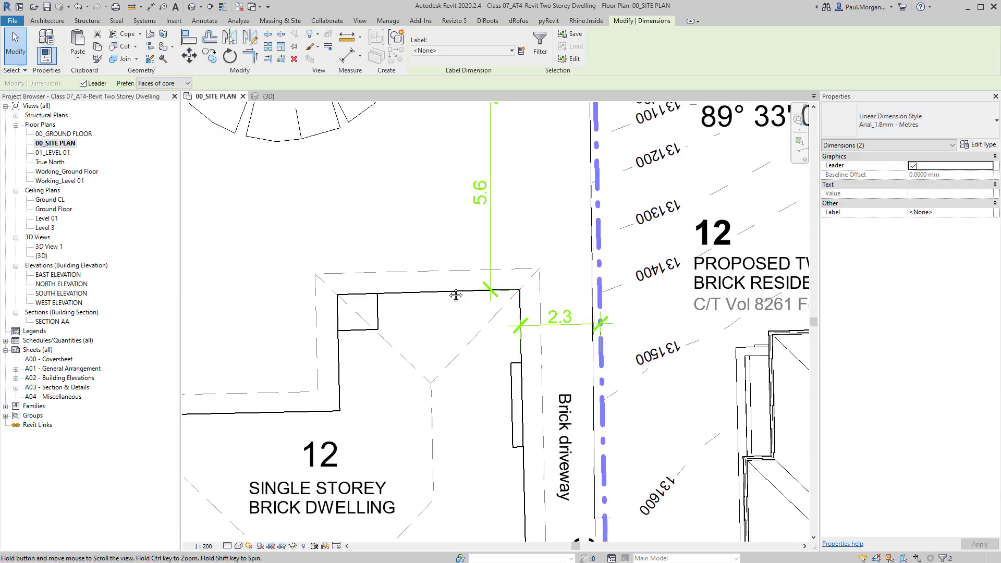
# Add the suffix "m" to the dimension across the brick driveway beside the single storey dwelling 12
pyautogui.moveTo(548, 334); pyautogui.dragTo(535, 420, button='middle')
pyautogui.click(535, 420)
pyautogui.doubleClick(546, 403)
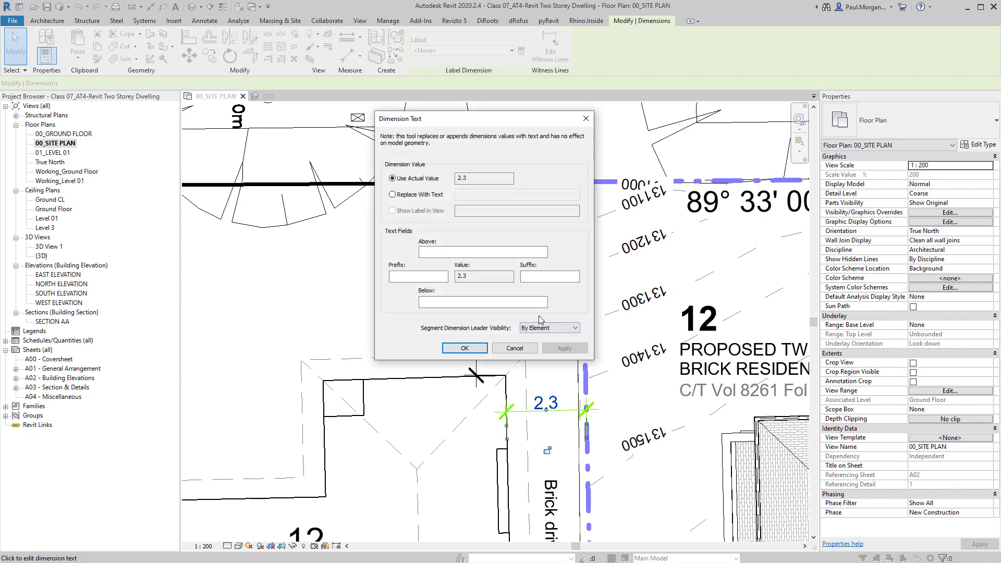
pyautogui.write('m')
pyautogui.click(465, 348)
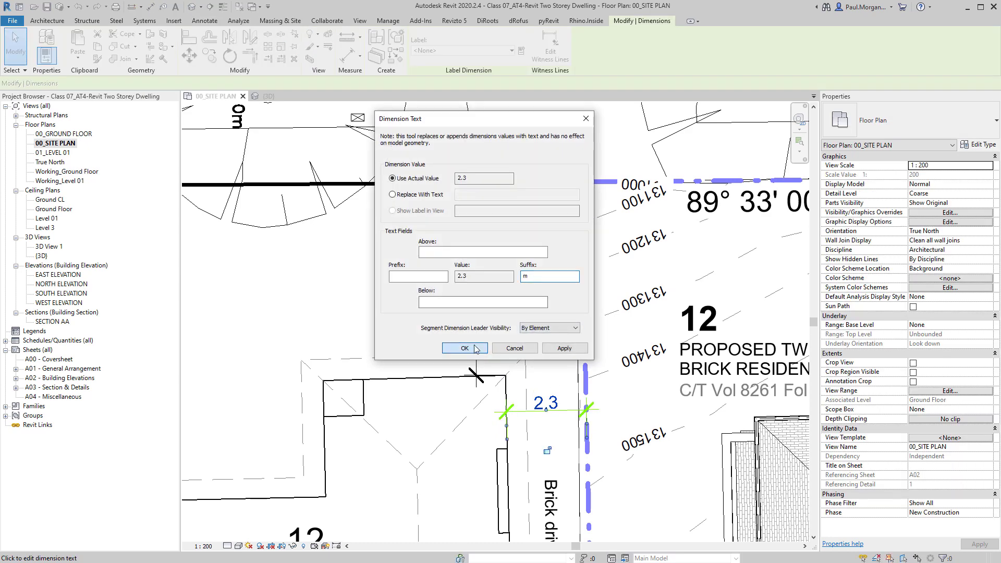
# Add the suffix "m" to the single storey dwelling 12's vertical setback dimension to the Wingrove Street boundary
pyautogui.click(470, 274)
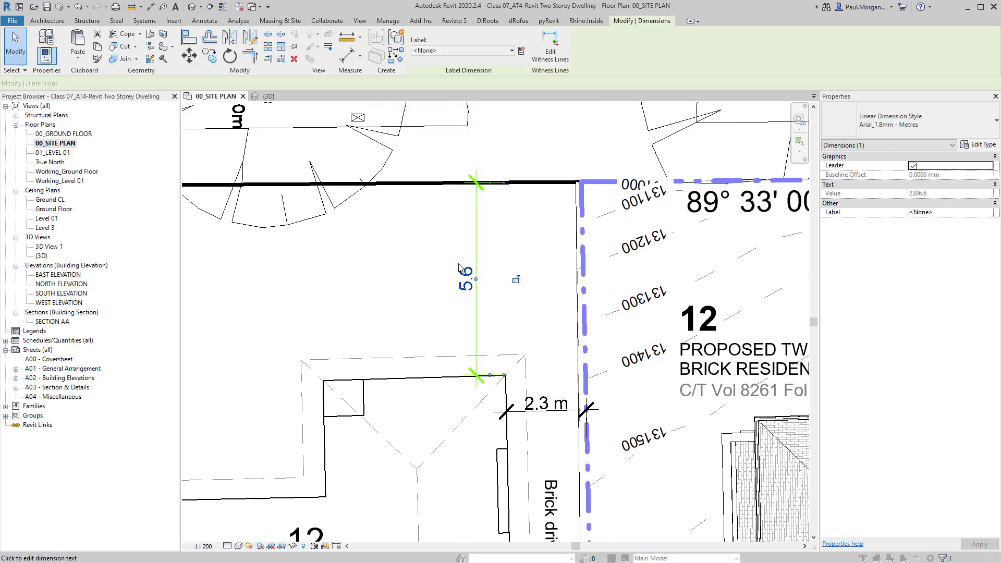
pyautogui.click(467, 272)
pyautogui.write('m')
pyautogui.click(465, 347)
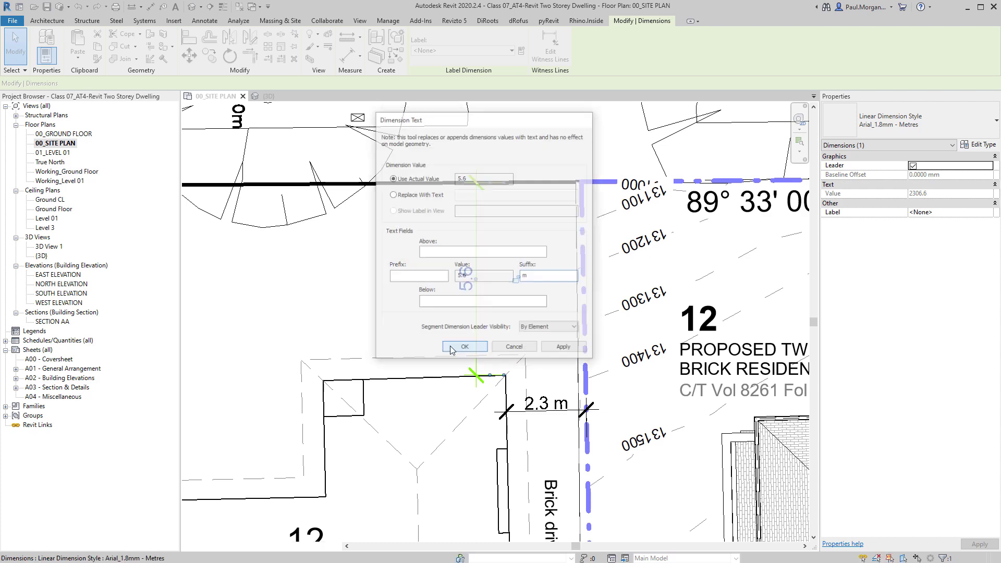
pyautogui.press('Escape')
# Switch to AutoCAD to consult the Site Plan Post Demo drawing and return to the site plan in Revit
pyautogui.scroll(-5, 423, 292)
pyautogui.moveTo(643, 417); pyautogui.dragTo(527, 249, button='middle')
pyautogui.scroll(-2, 519, 242)
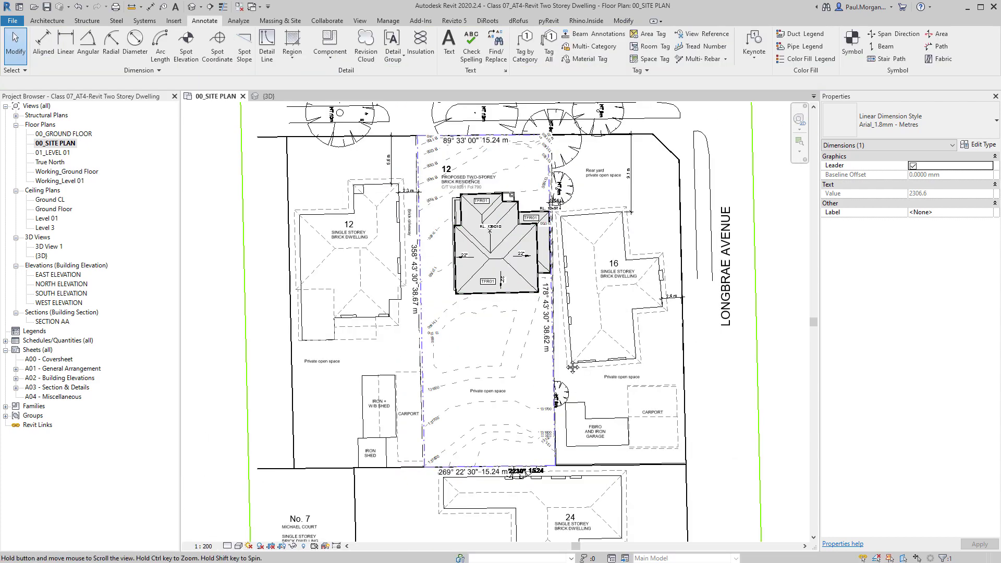
pyautogui.moveTo(492, 452); pyautogui.dragTo(551, 342, button='middle')
pyautogui.scroll(4, 492, 380)
pyautogui.hotkey('alt', 'Tab')
pyautogui.moveTo(991, 522)
pyautogui.mouseDown(button='middle')
pyautogui.moveTo(980, 303)
pyautogui.moveTo(954, 123)
pyautogui.mouseUp(button='middle')
pyautogui.moveTo(939, 156); pyautogui.dragTo(977, 104, button='middle')
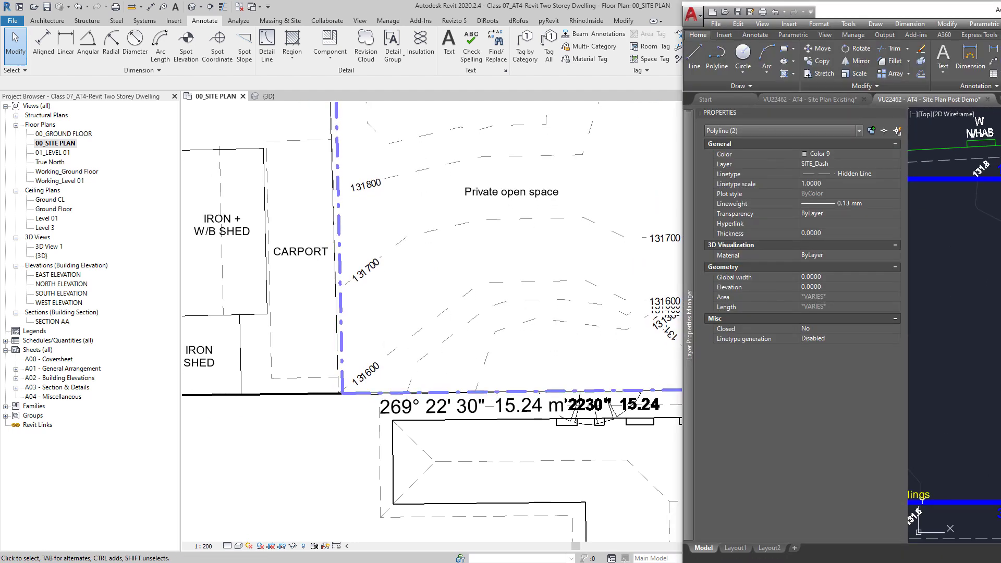
pyautogui.hotkey('alt', 'Tab')
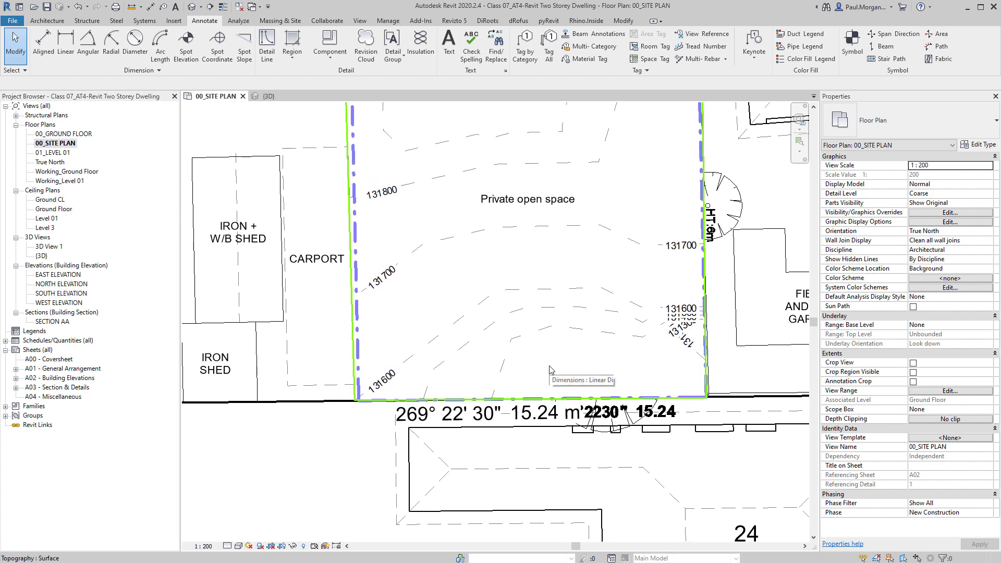
# Start placing detail lines by picking existing lines, using the "Dash - 0.25 pen" line style
pyautogui.press('d')
pyautogui.press('l')
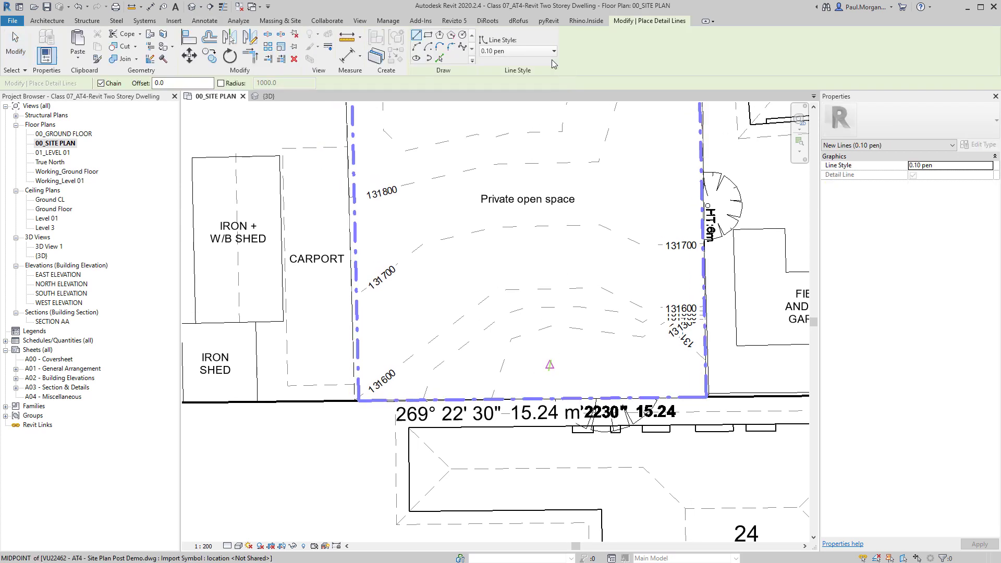
pyautogui.click(549, 52)
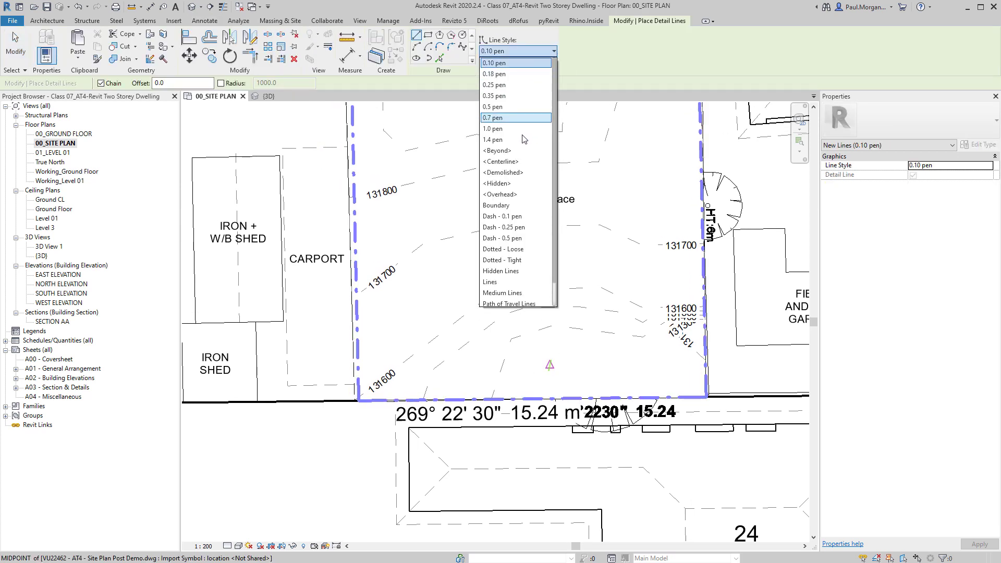
pyautogui.click(520, 228)
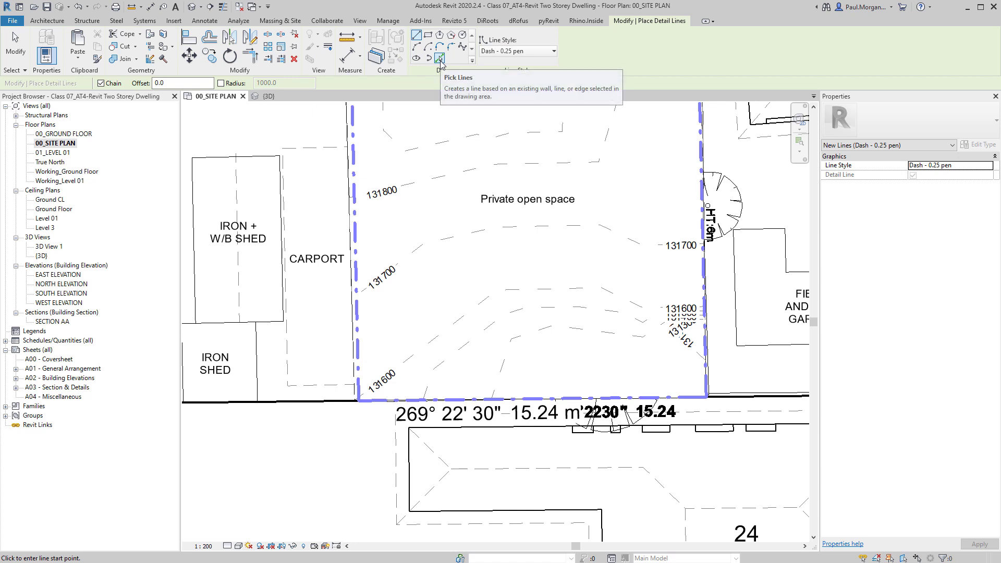
pyautogui.click(439, 58)
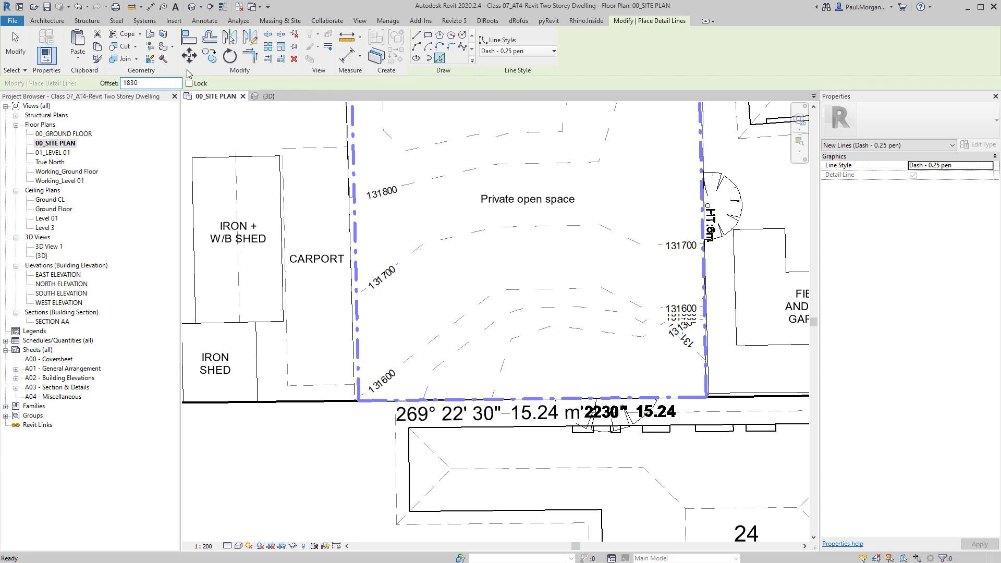
# Place a dashed detail line at an 1830 mm offset inside the site's rear property boundary
pyautogui.click(489, 402)
pyautogui.press('Escape')
pyautogui.press('Escape')
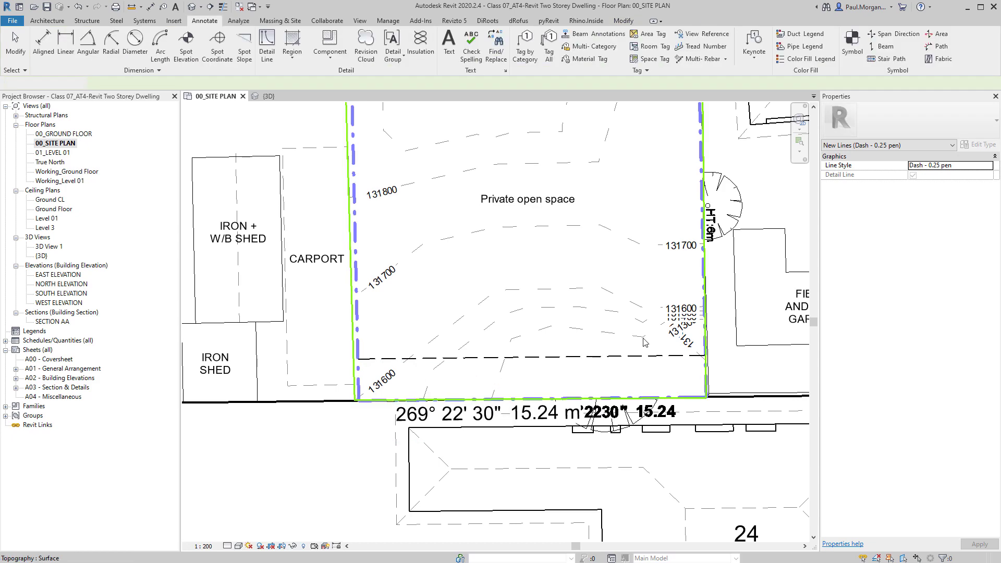
pyautogui.moveTo(533, 400); pyautogui.dragTo(558, 382, button='middle')
pyautogui.press('t')
pyautogui.press('x')
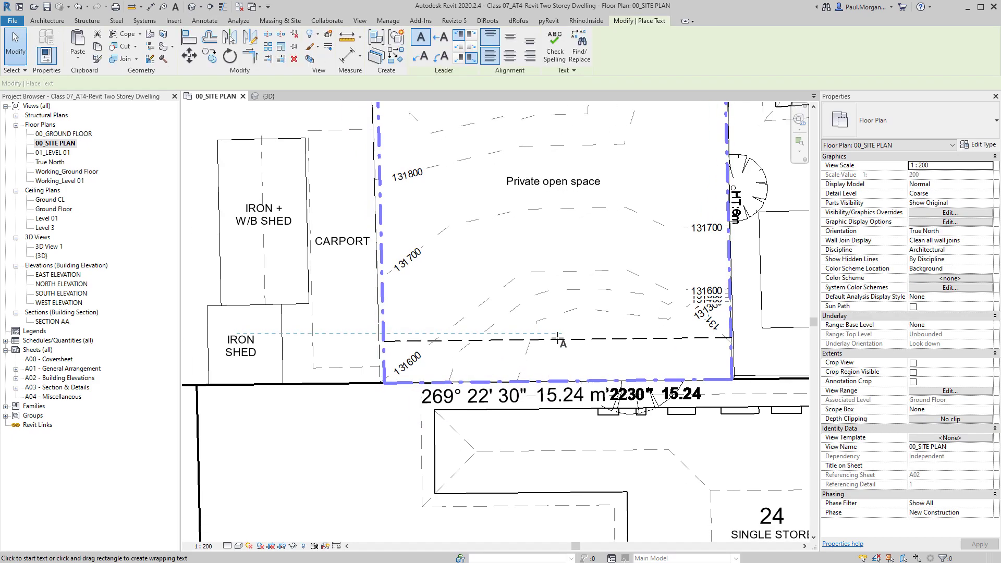
pyautogui.press('Escape')
# Copy the site's "Private open space" text note down to just above the dashed line near the rear boundary
pyautogui.click(541, 186)
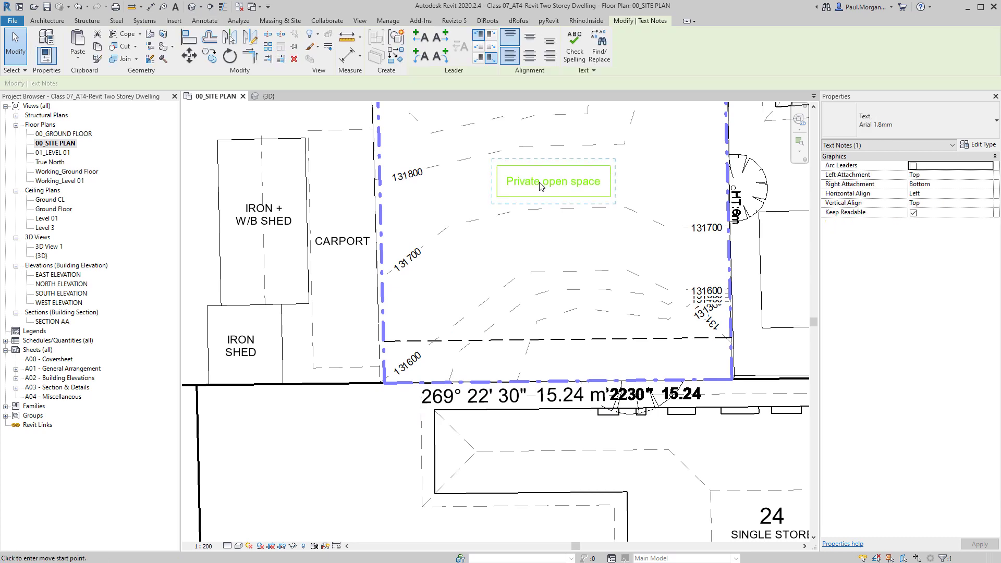
pyautogui.press('c')
pyautogui.press('o')
pyautogui.click(536, 182)
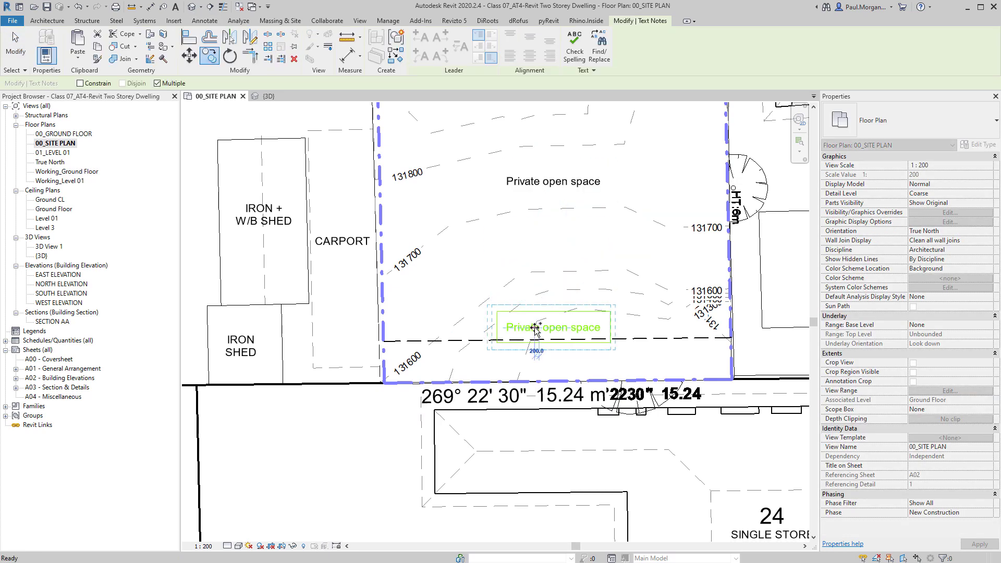
pyautogui.click(536, 328)
pyautogui.press('Escape')
# Replace the copied note's text with "1.83m WIDE EASEMENT"
pyautogui.doubleClick(529, 334)
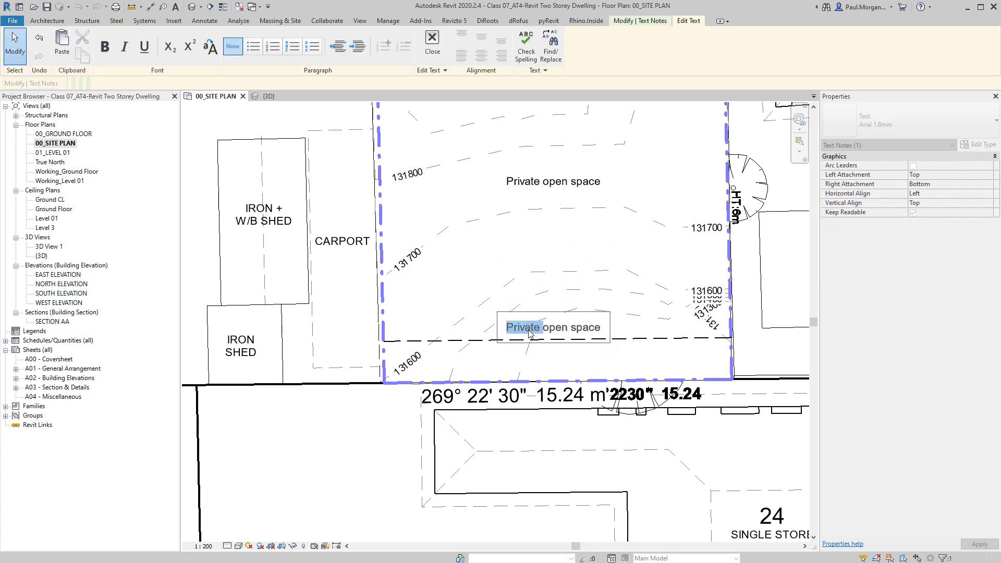
pyautogui.click(531, 334)
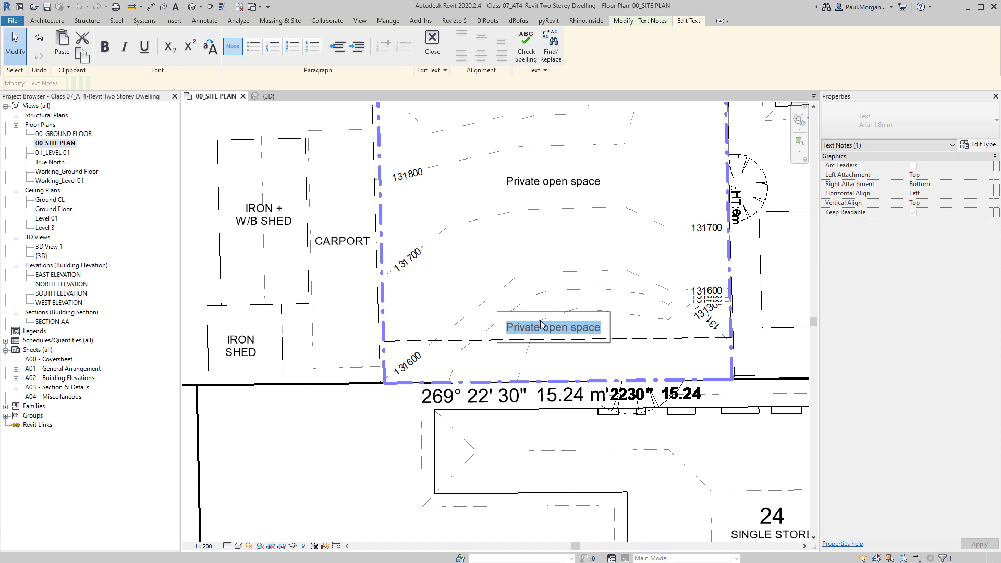
pyautogui.write('1.83m WIDE EASEMENT')
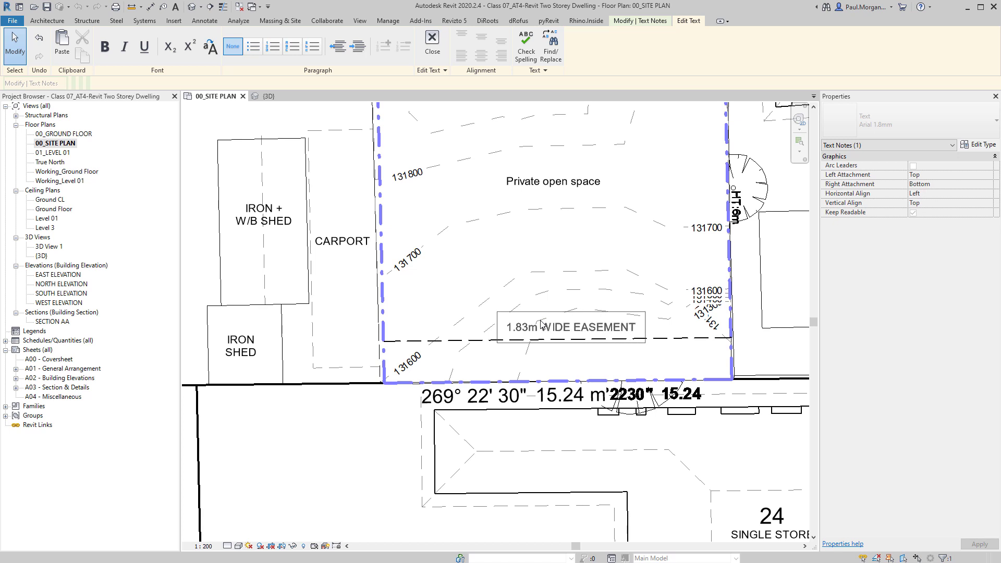
pyautogui.click(512, 245)
pyautogui.scroll(3, 521, 320)
pyautogui.press('Escape')
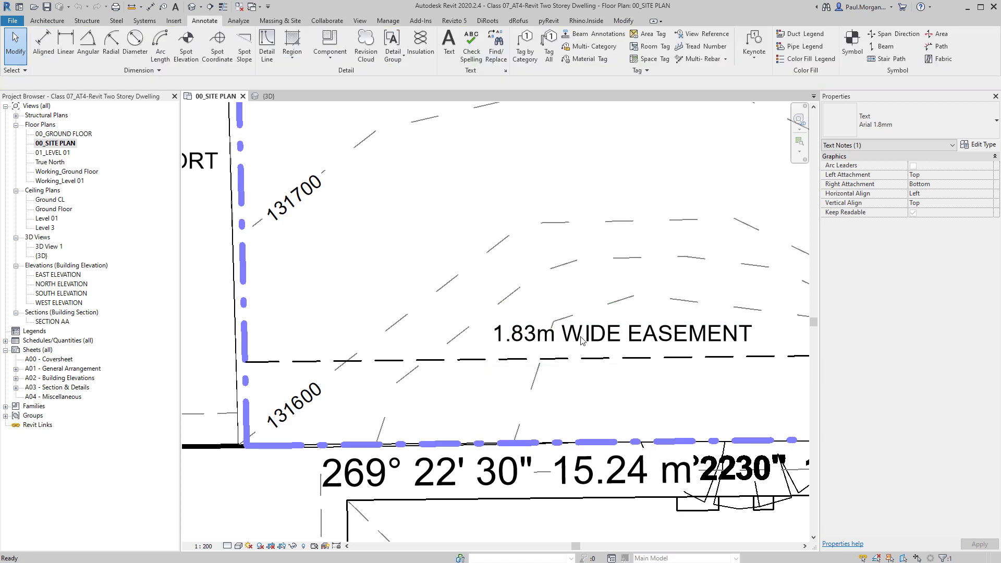
# Move the easement note below the dashed line, into the strip along the rear boundary
pyautogui.click(519, 334)
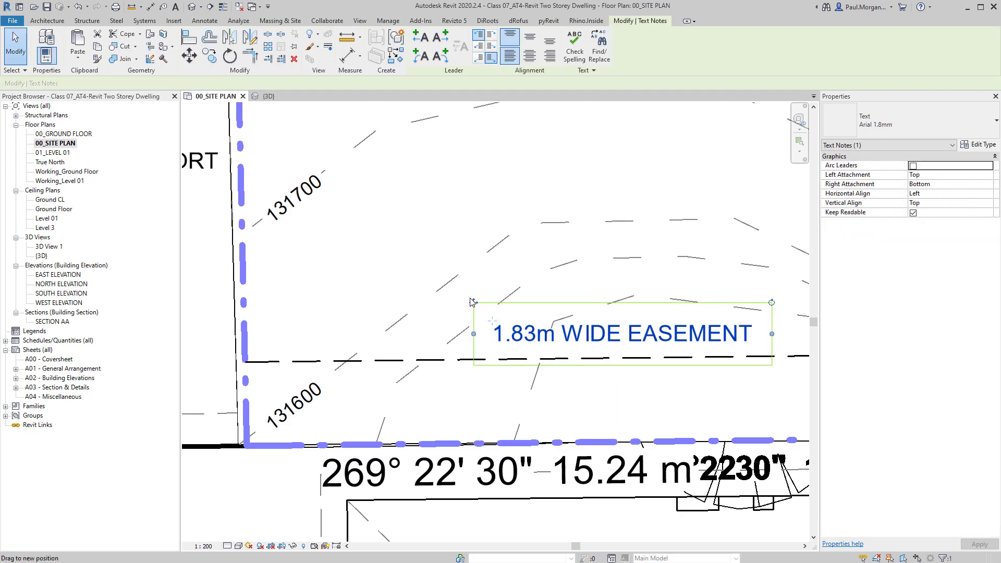
pyautogui.moveTo(473, 302)
pyautogui.mouseDown()
pyautogui.moveTo(462, 308)
pyautogui.moveTo(468, 366)
pyautogui.mouseUp()
pyautogui.click(548, 351)
pyautogui.scroll(-8, 548, 351)
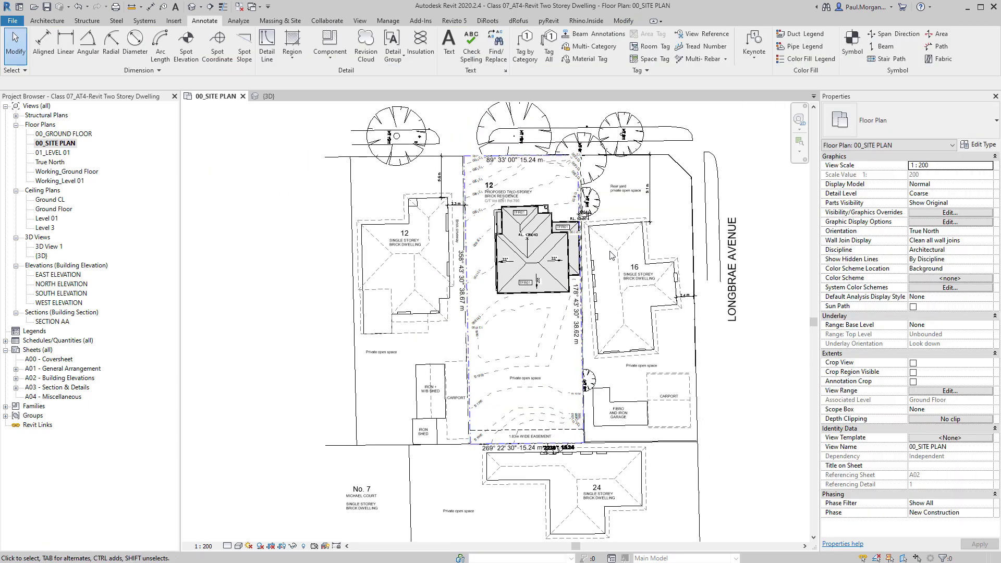
# Start a filled region and duplicate its Solid Black type under the name "Grey_Transparent"
pyautogui.scroll(3, 600, 264)
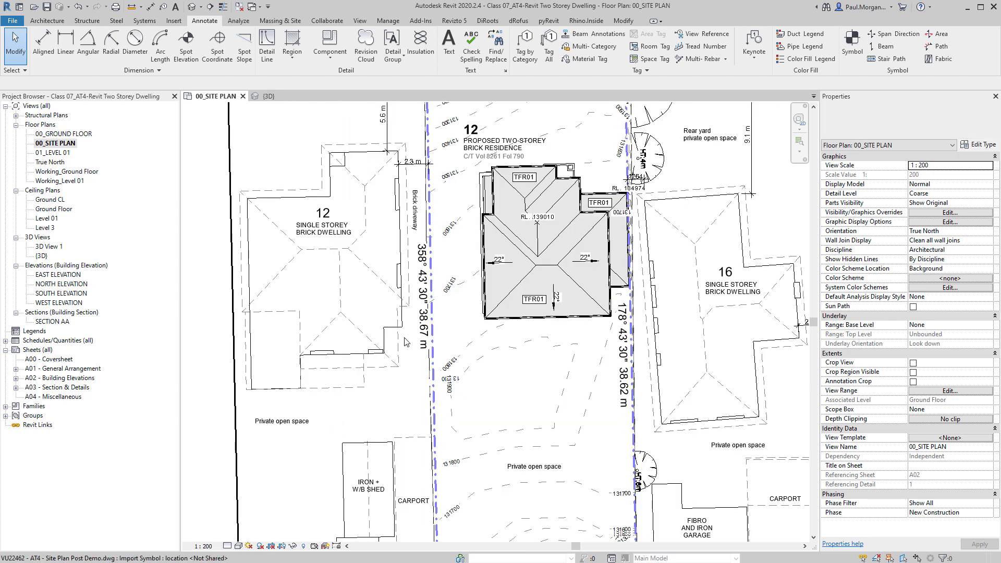
pyautogui.scroll(-4, 417, 291)
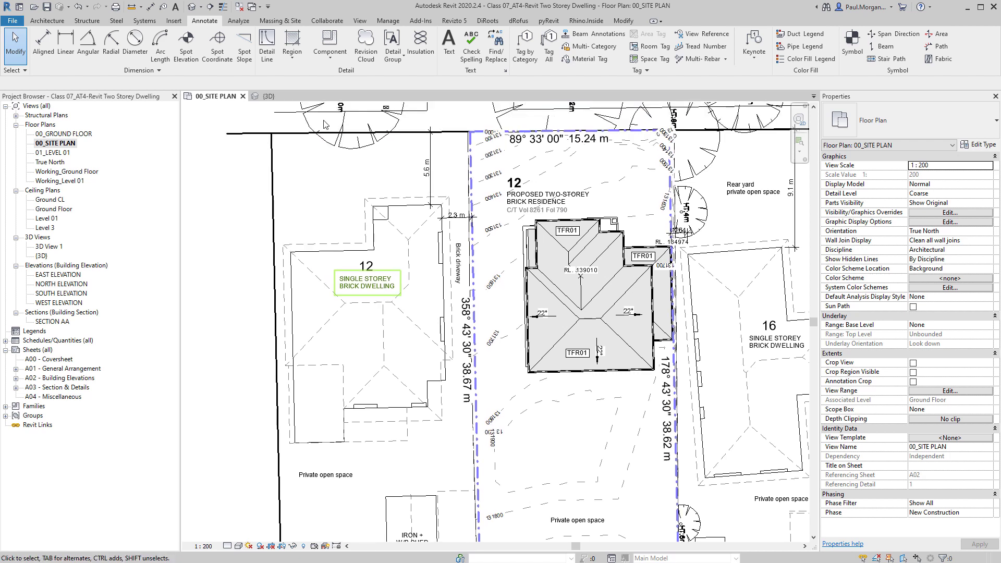
pyautogui.moveTo(362, 271); pyautogui.dragTo(381, 297, button='middle')
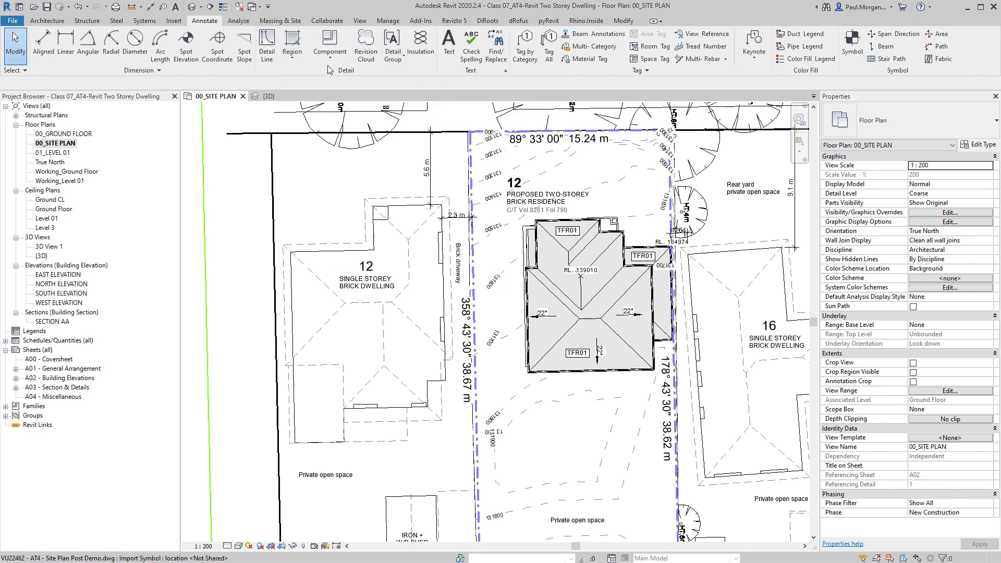
pyautogui.click(292, 52)
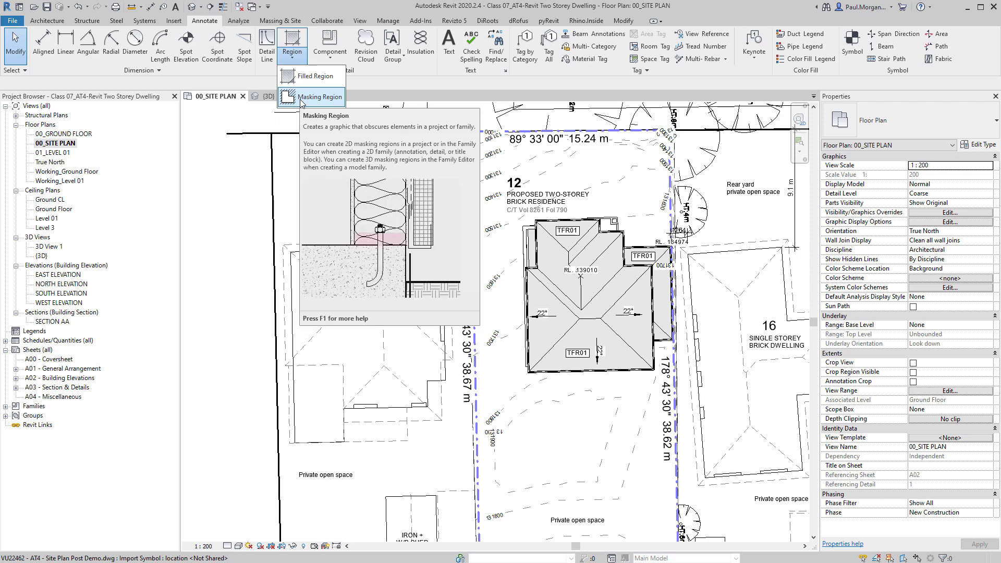
pyautogui.click(313, 76)
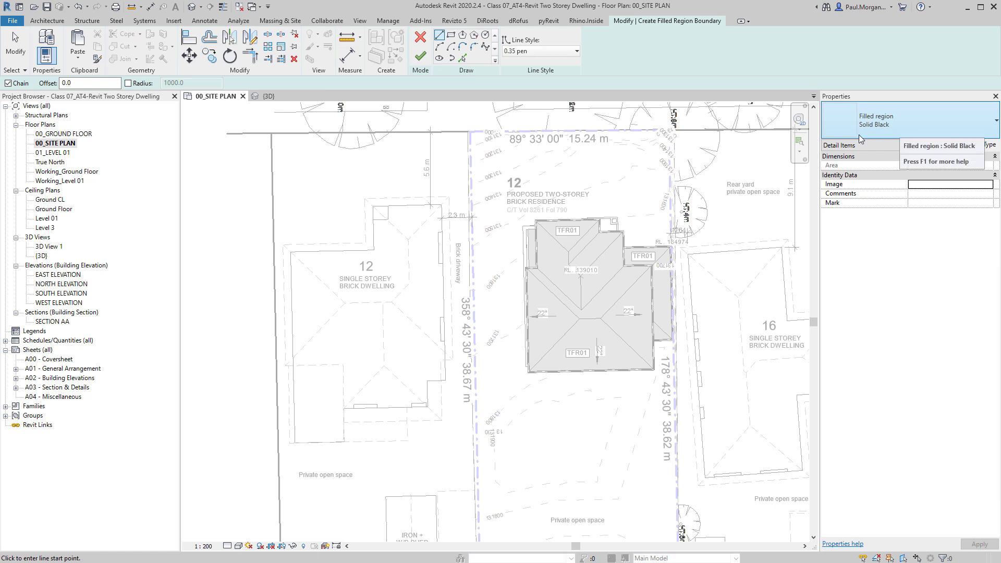
pyautogui.click(981, 145)
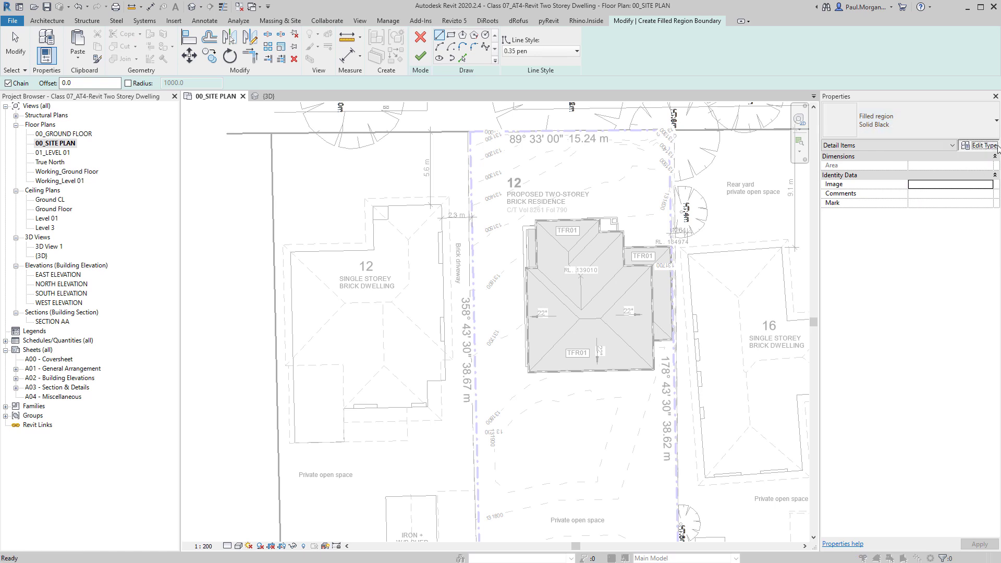
pyautogui.click(920, 98)
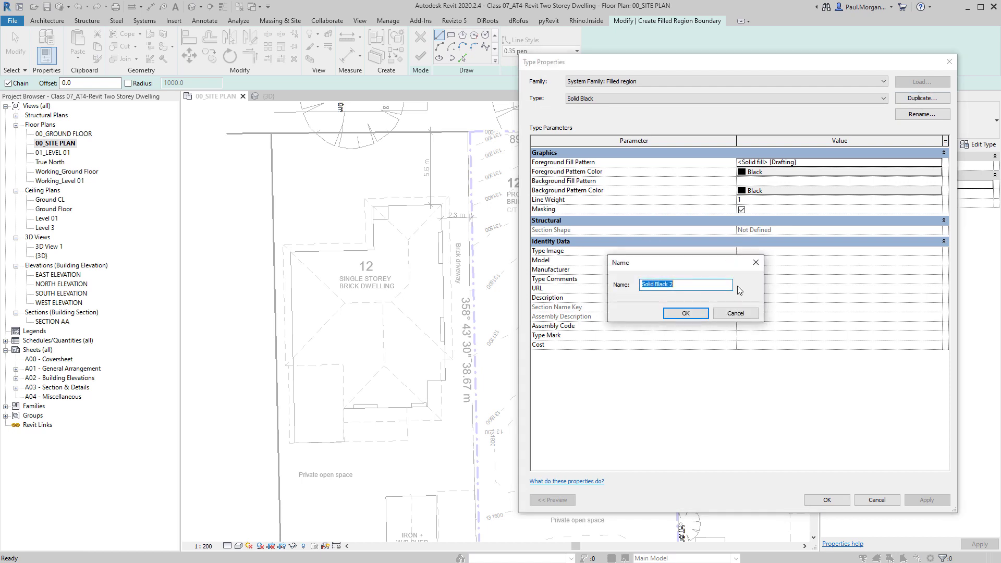
pyautogui.write('Grey_Transparent')
pyautogui.press('Return')
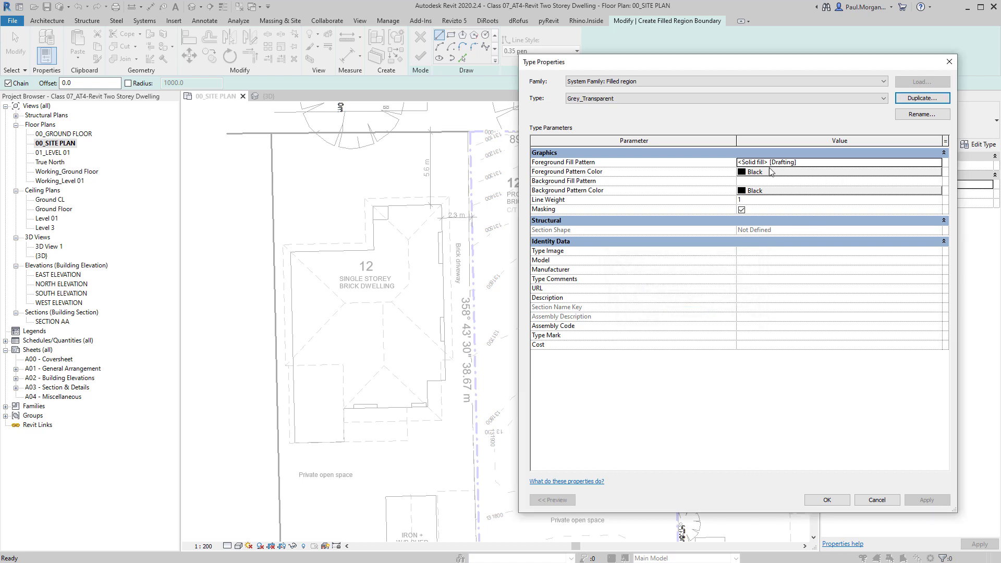
# Set the Grey_Transparent type's foreground pattern color to RGB 220-220-220 and turn off its masking
pyautogui.press('ctrl')
pyautogui.click(754, 172)
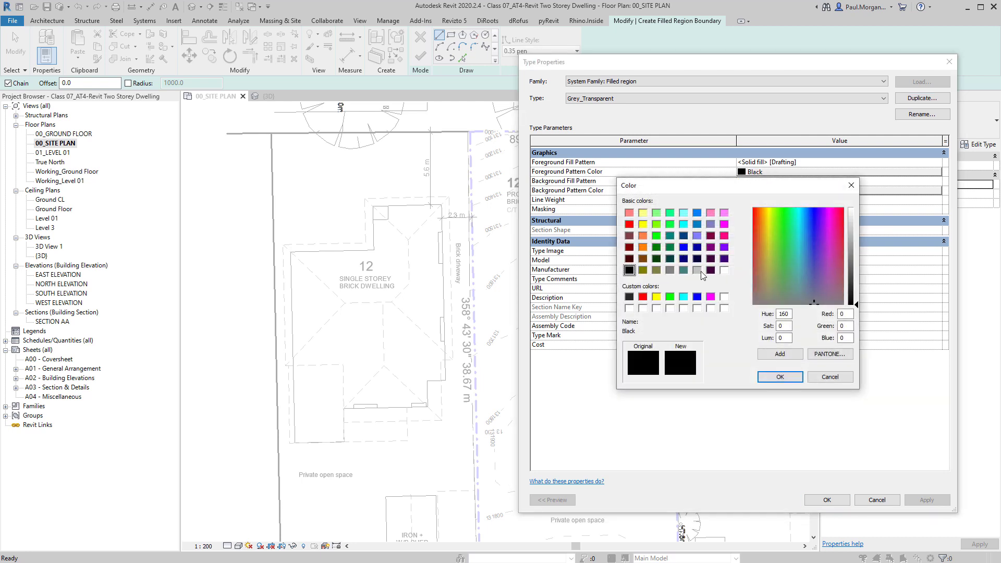
pyautogui.click(698, 271)
pyautogui.doubleClick(845, 315)
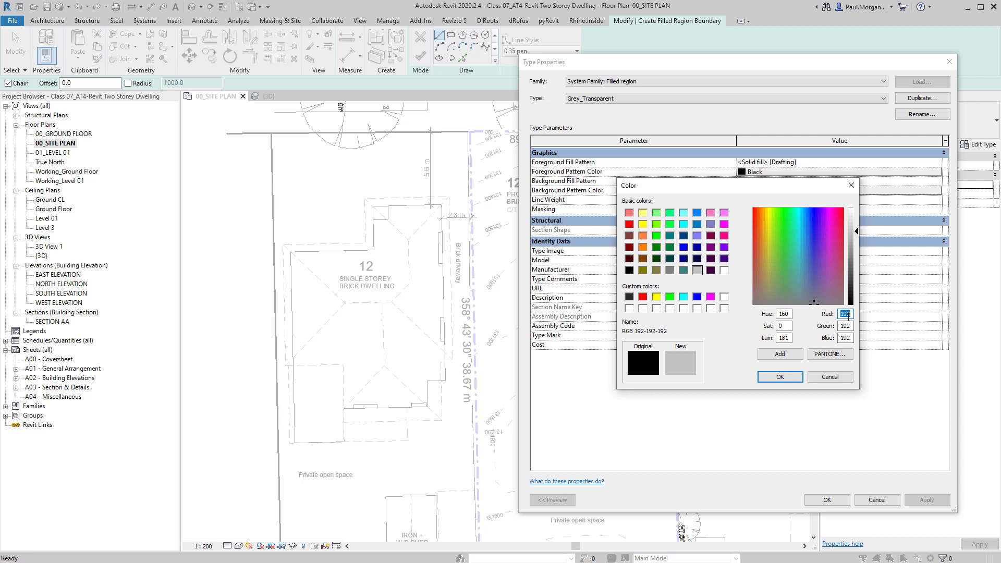
pyautogui.write('2')
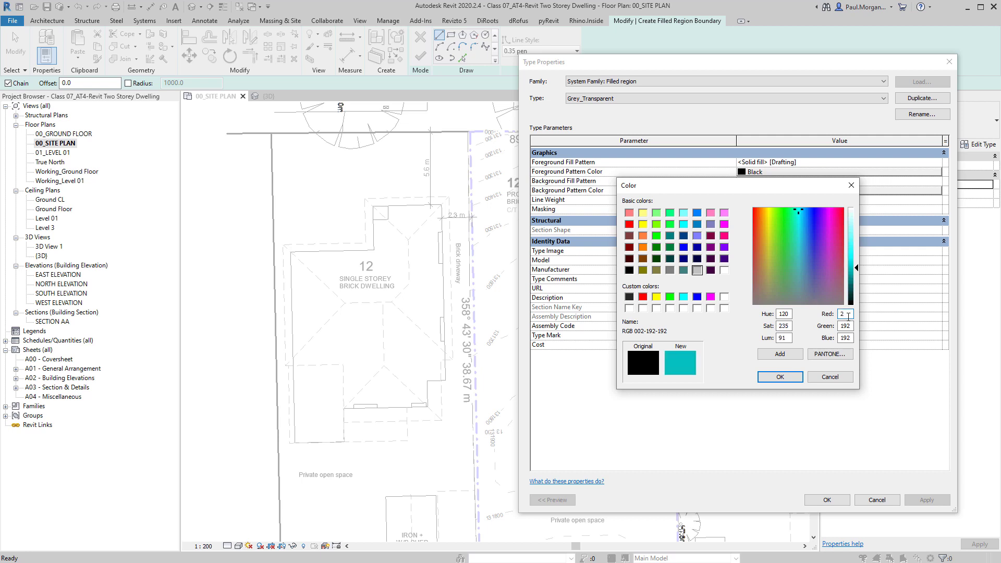
pyautogui.write('20')
pyautogui.press('Tab')
pyautogui.write('220')
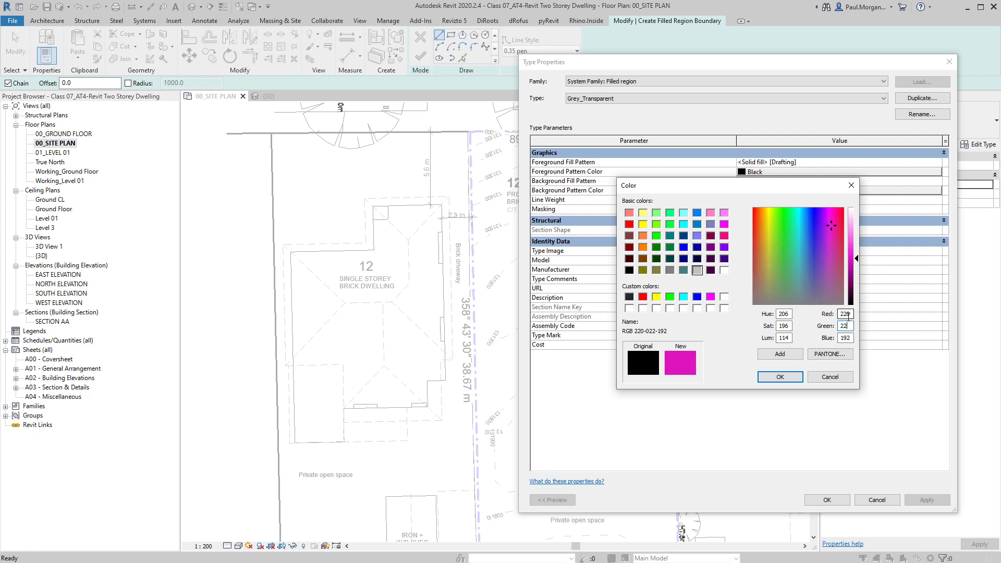
pyautogui.press('Tab')
pyautogui.write('220')
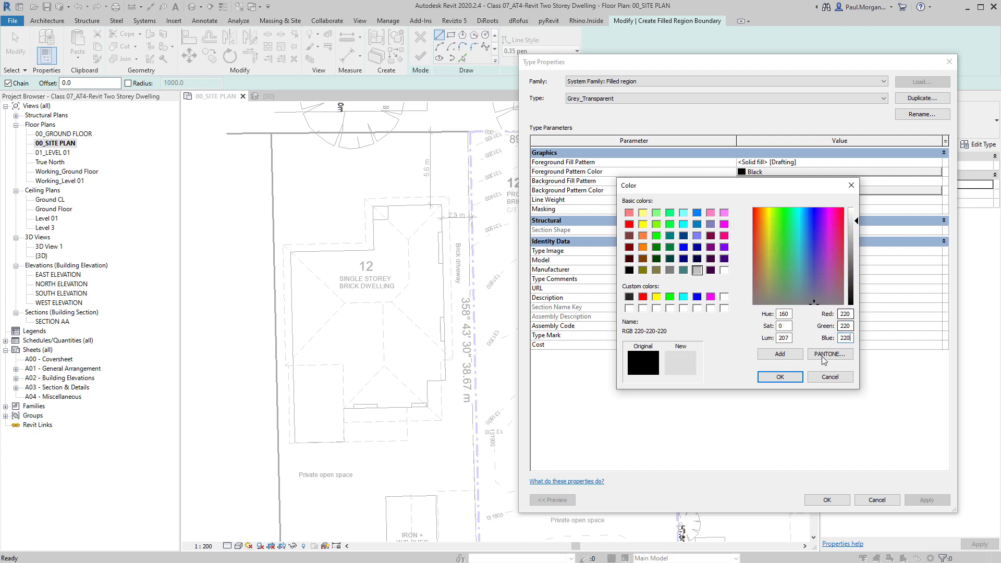
pyautogui.click(780, 377)
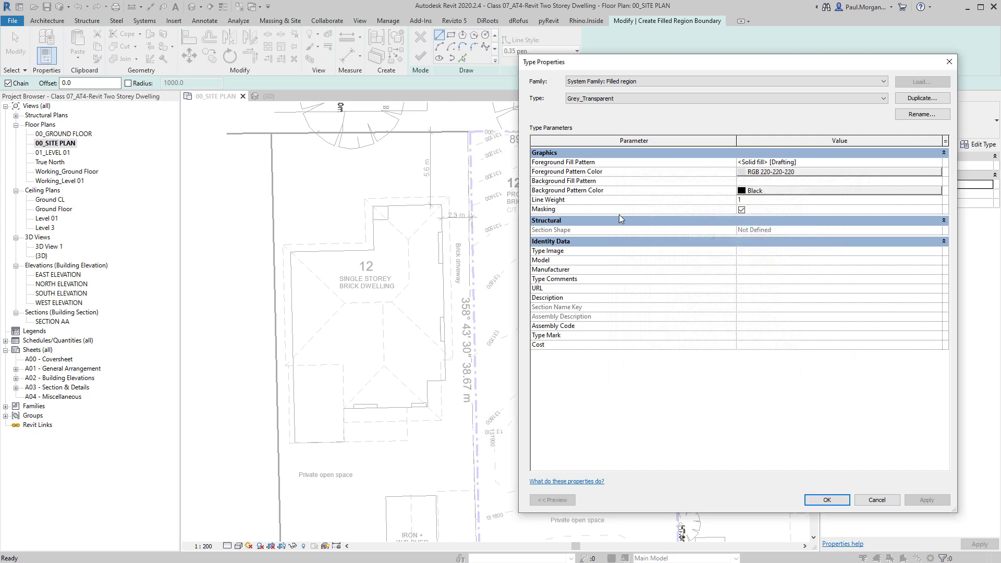
pyautogui.click(741, 210)
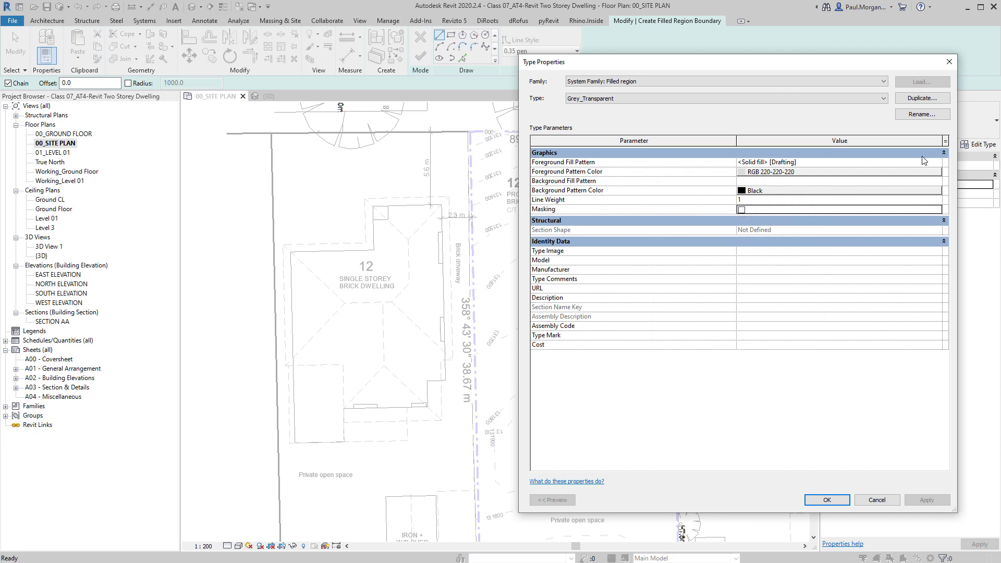
# Check the background pattern color and foreground fill pattern options, keeping both as they are, and accept the type properties
pyautogui.click(791, 191)
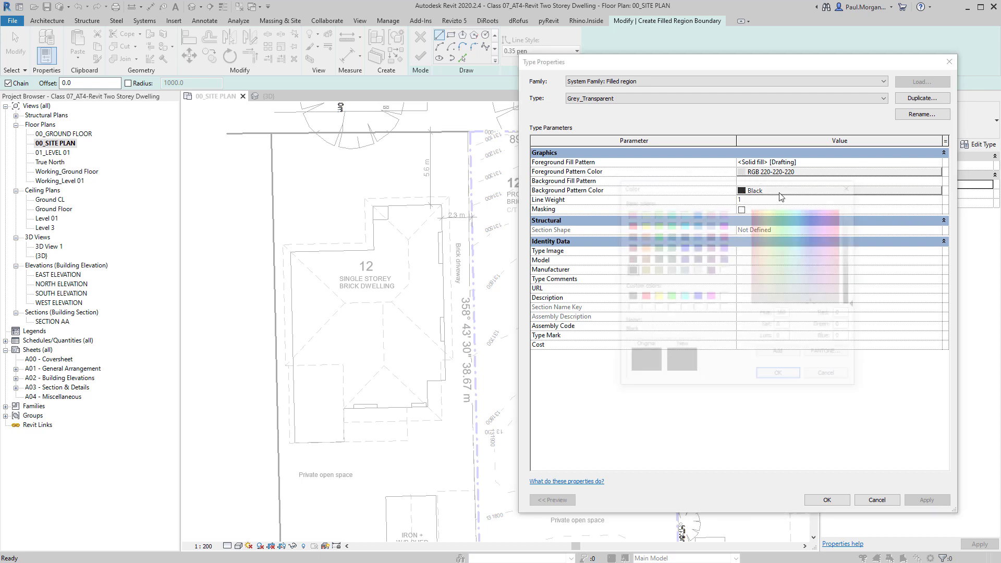
pyautogui.click(802, 378)
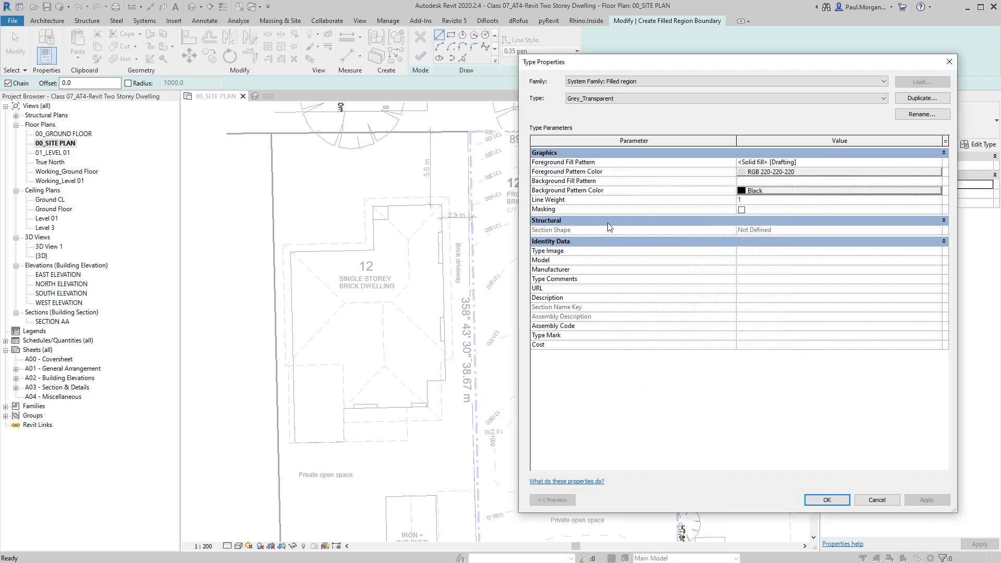
pyautogui.click(937, 162)
pyautogui.click(937, 163)
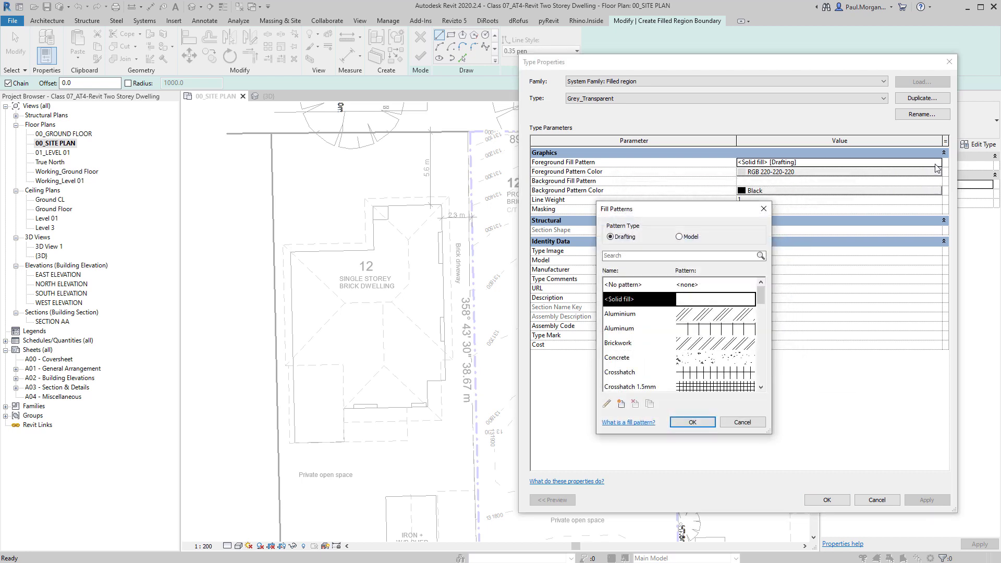
pyautogui.press('Escape')
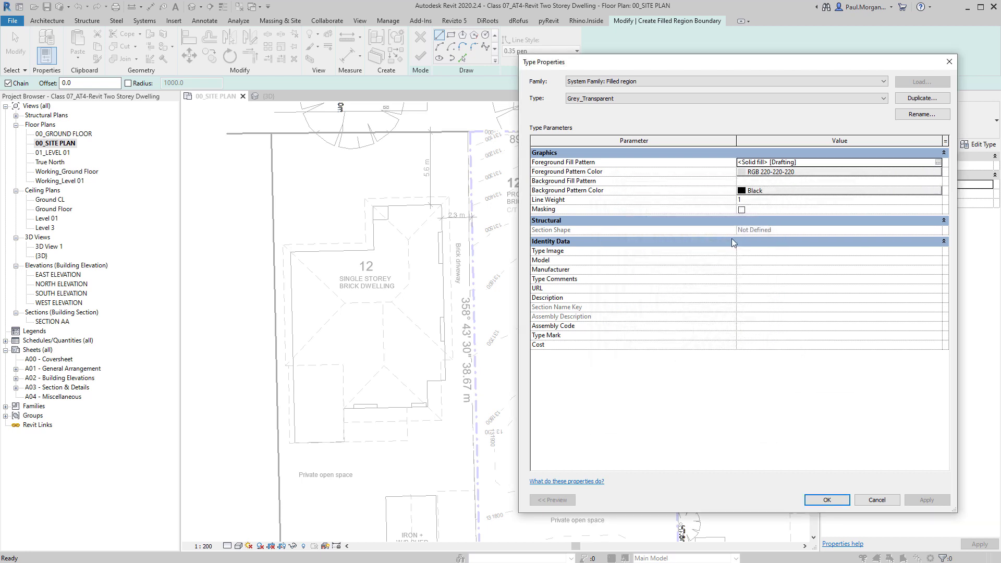
pyautogui.click(830, 500)
# Pick the front walls and the driveway-side wall of single storey dwelling 12 as filled region boundary lines
pyautogui.moveTo(424, 250); pyautogui.dragTo(471, 226, button='middle')
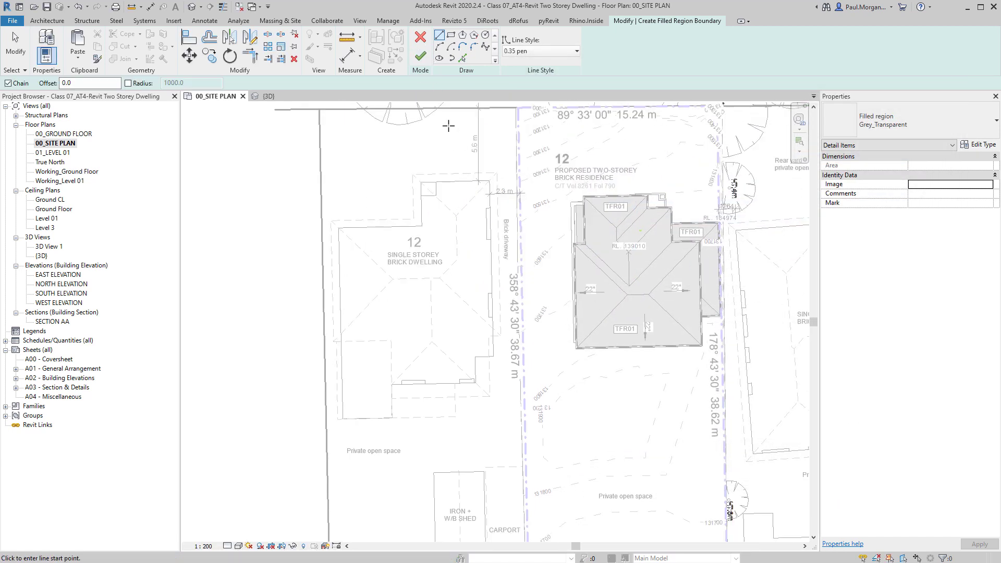
pyautogui.click(462, 59)
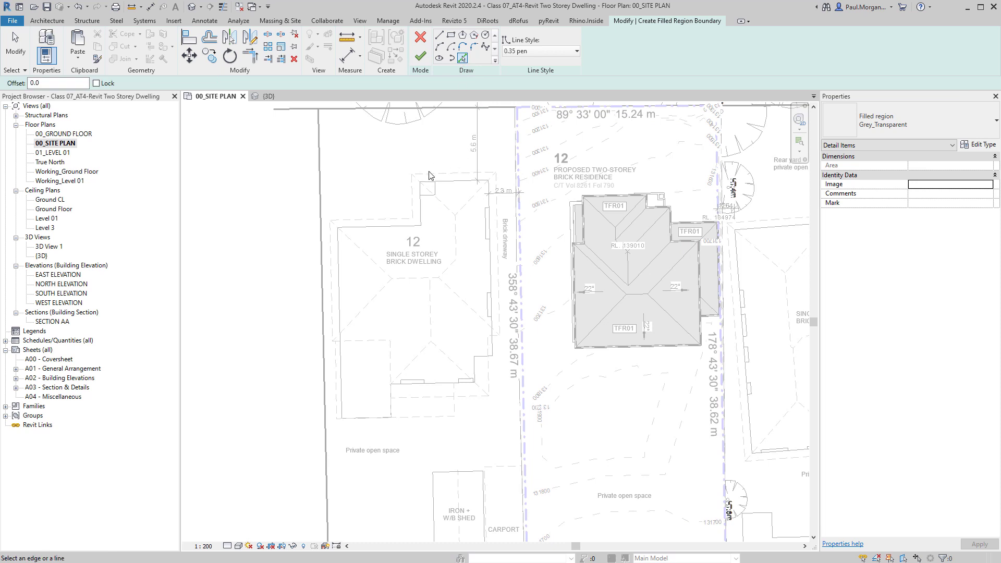
pyautogui.scroll(4, 447, 183)
pyautogui.click(447, 182)
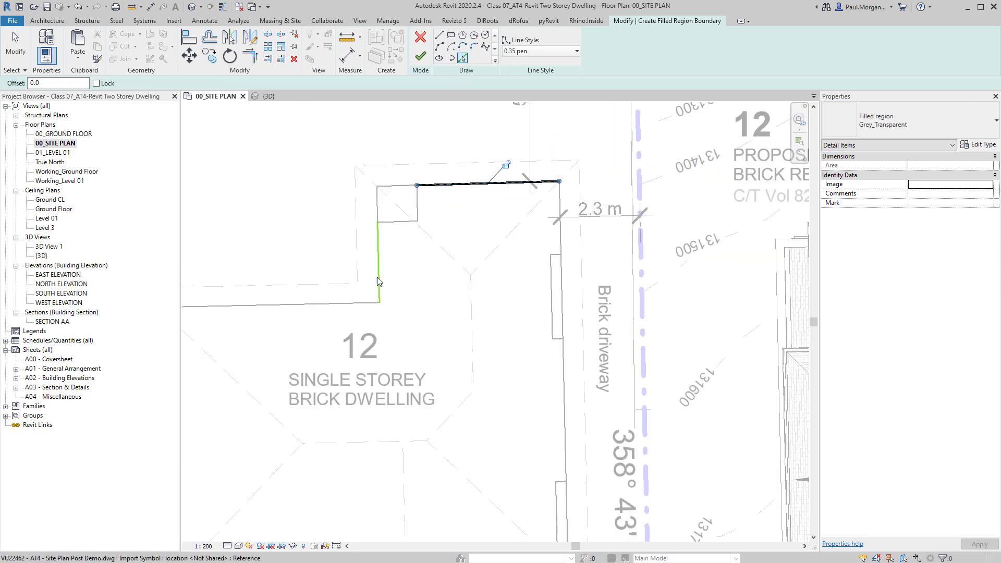
pyautogui.click(378, 277)
pyautogui.click(330, 312)
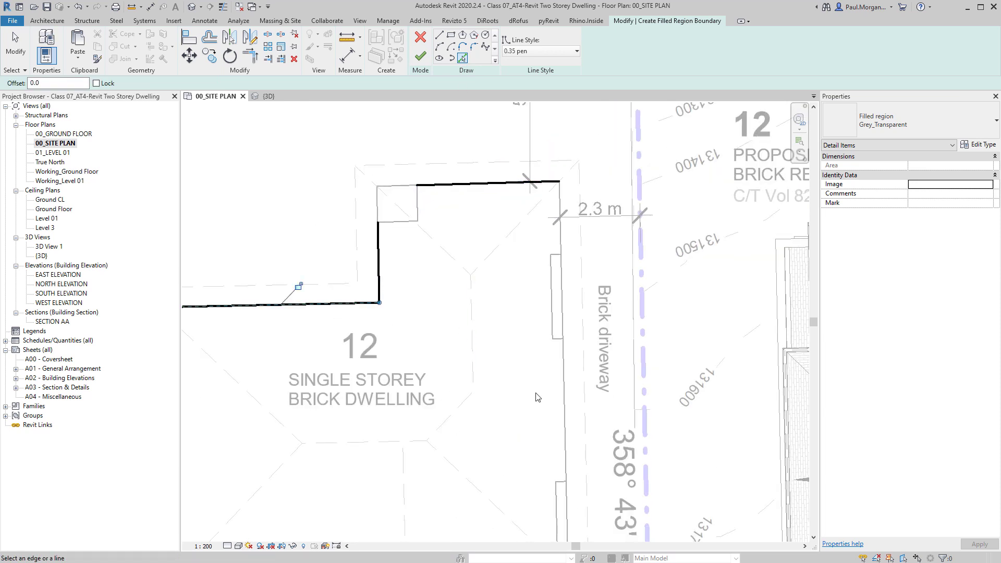
pyautogui.click(564, 412)
pyautogui.scroll(-2, 550, 417)
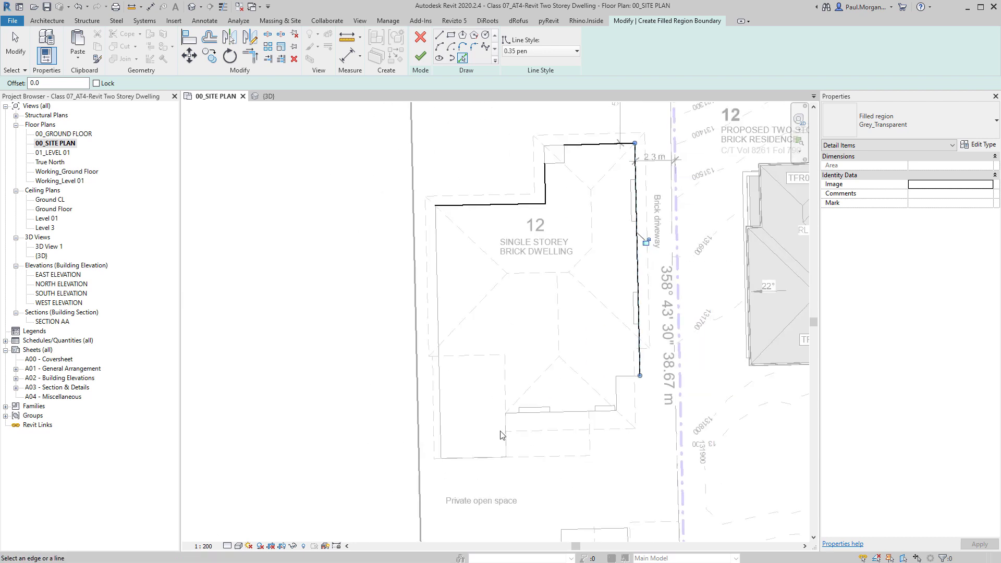
# Pick the rear walls, the driveway-side rear notch and the far side wall of single storey dwelling 12 as boundary lines
pyautogui.click(560, 416)
pyautogui.click(617, 391)
pyautogui.moveTo(617, 376)
pyautogui.mouseDown()
pyautogui.moveTo(630, 375)
pyautogui.moveTo(616, 374)
pyautogui.mouseUp()
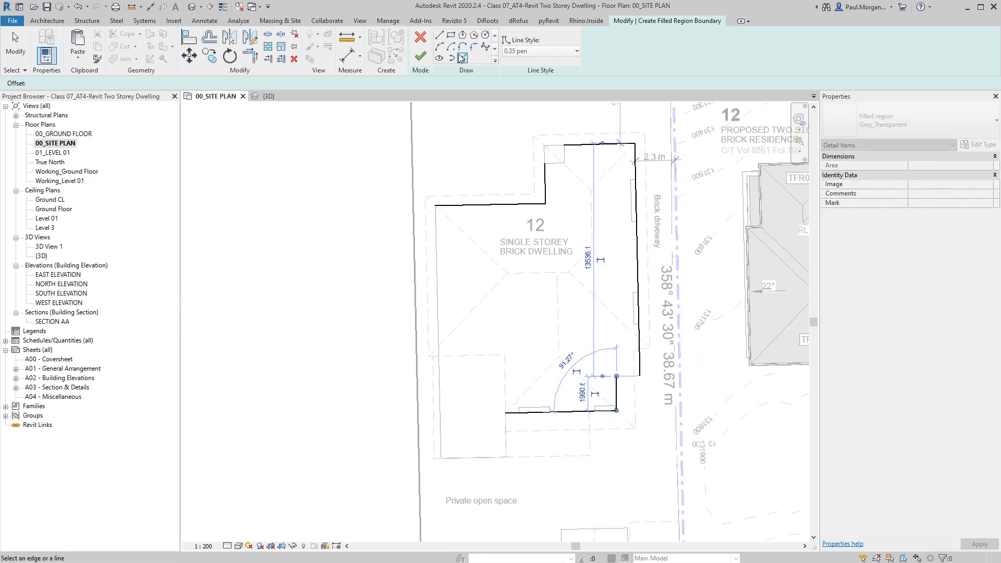
pyautogui.click(462, 58)
pyautogui.click(475, 458)
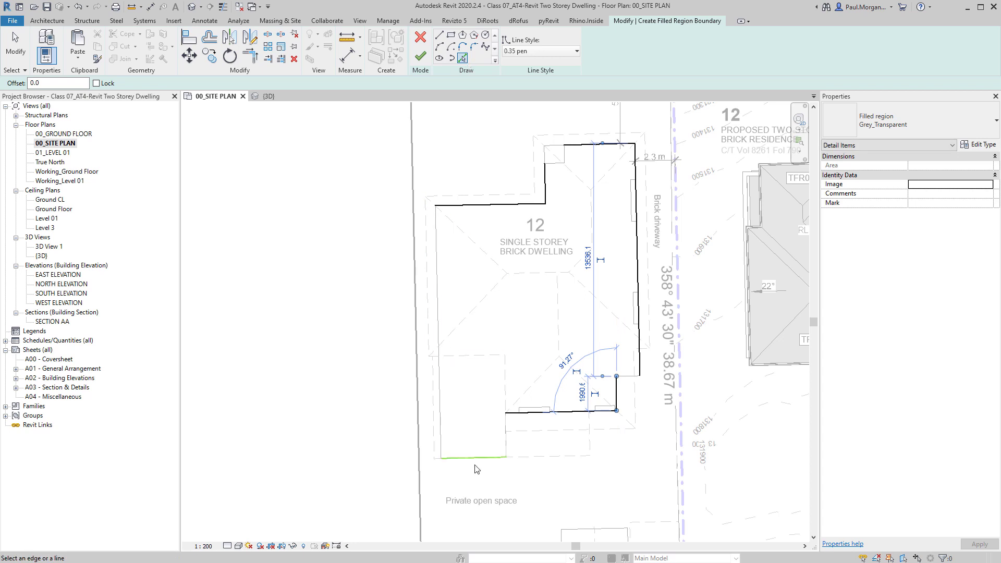
pyautogui.click(440, 422)
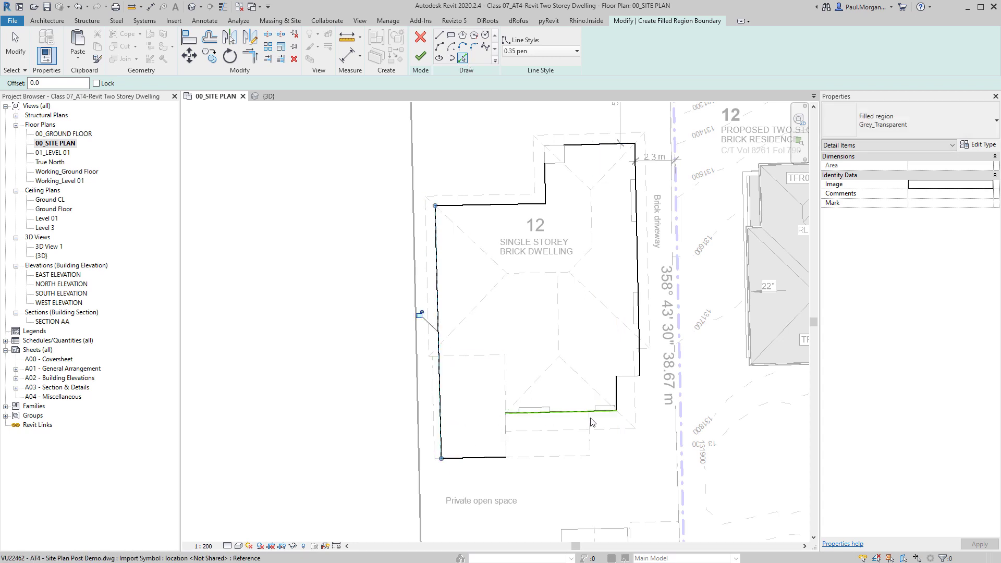
pyautogui.click(629, 377)
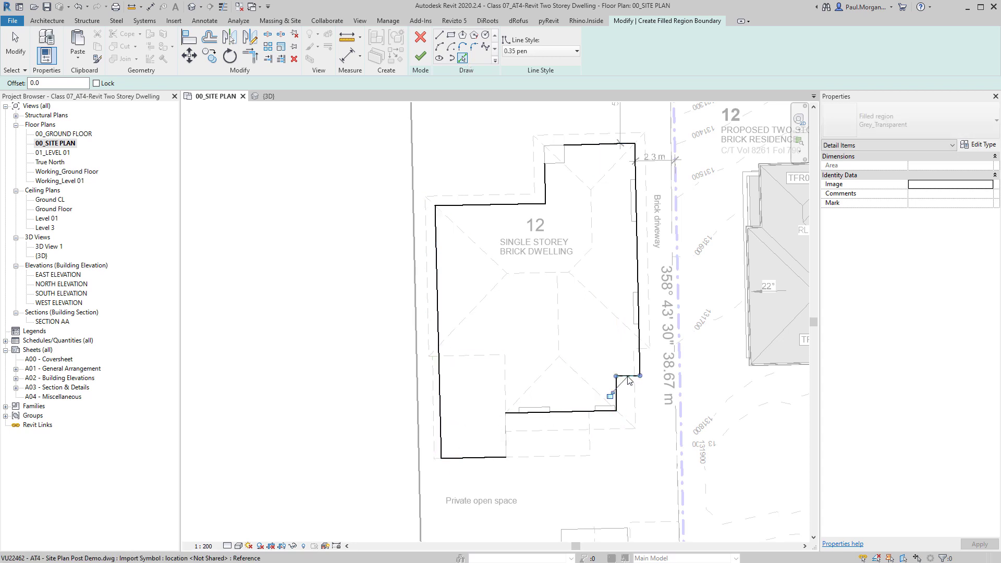
pyautogui.click(505, 438)
# Pick the two inner edges of the small porch recess at dwelling 12's front corner to close the boundary
pyautogui.moveTo(562, 201); pyautogui.dragTo(569, 240, button='middle')
pyautogui.scroll(3, 554, 187)
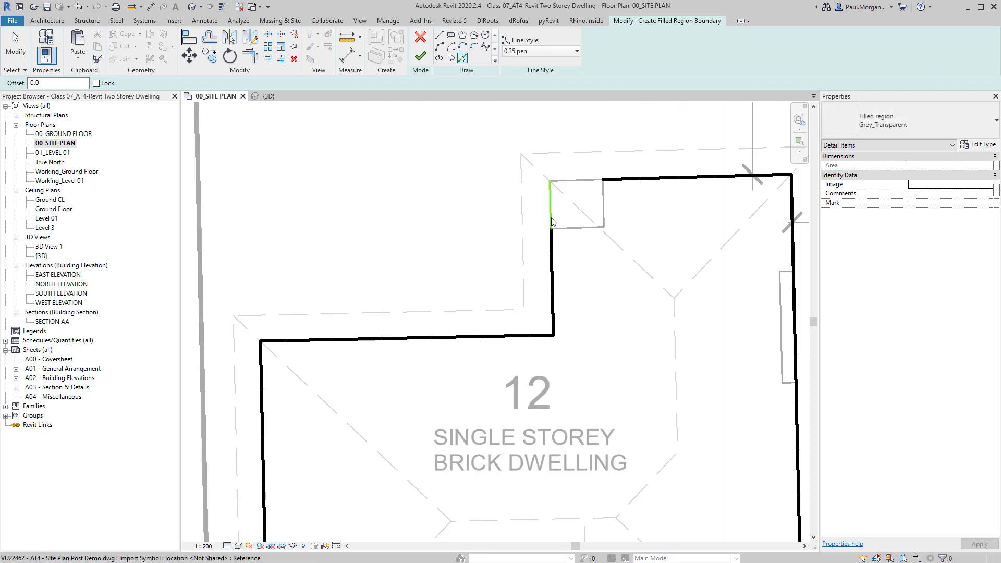
pyautogui.click(604, 204)
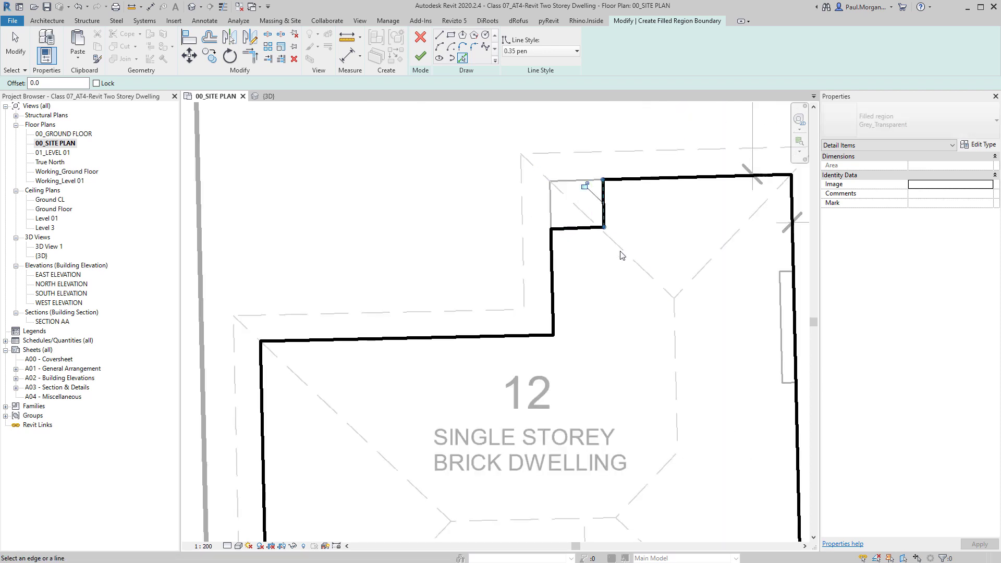
pyautogui.scroll(-3, 621, 252)
pyautogui.moveTo(519, 315); pyautogui.dragTo(405, 238, button='middle')
pyautogui.moveTo(510, 378); pyautogui.dragTo(477, 397, button='middle')
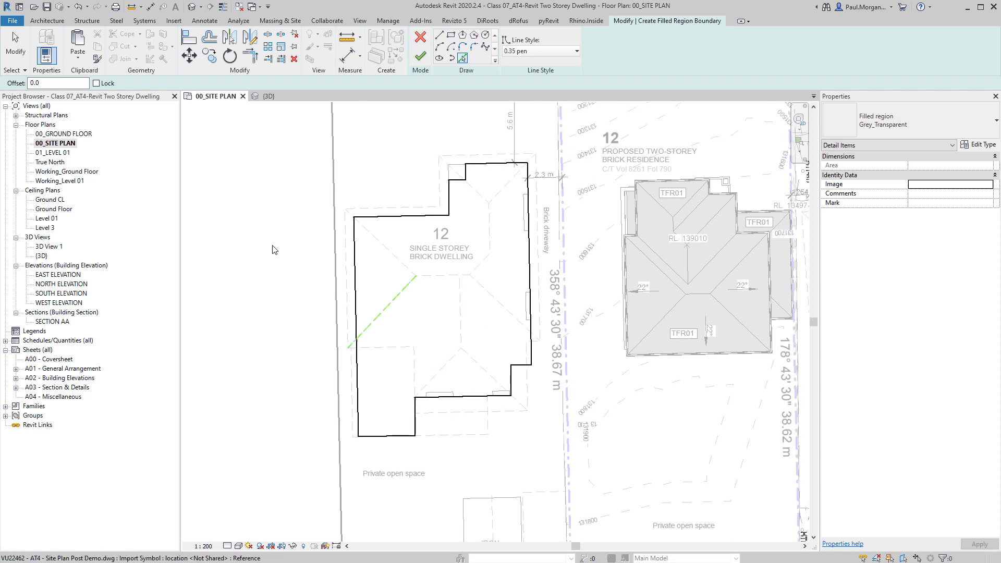
# Trim the intersecting boundary lines at dwelling 12's driveway-side rear notch to a clean corner and finish the filled region
pyautogui.click(414, 68)
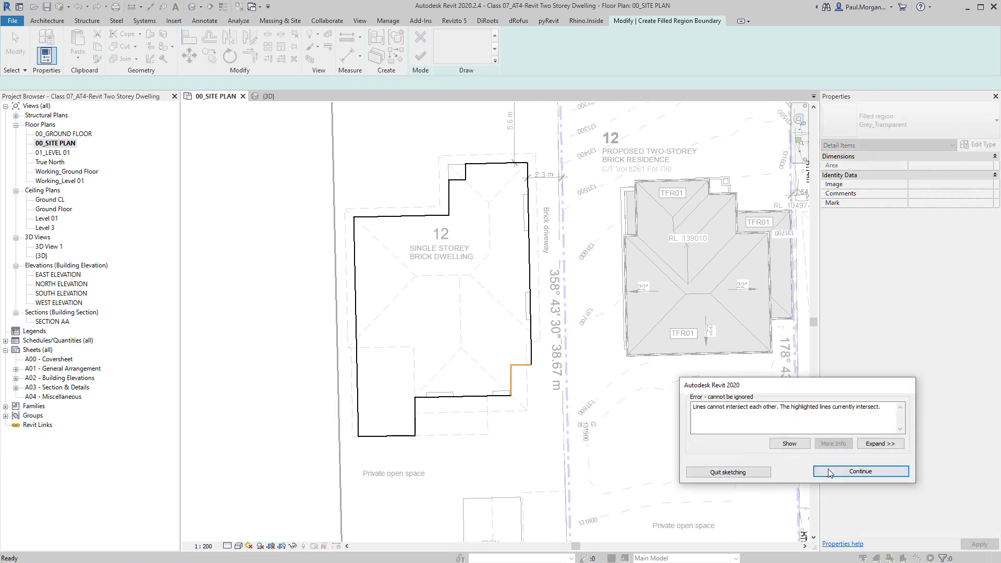
pyautogui.click(831, 468)
pyautogui.scroll(3, 527, 388)
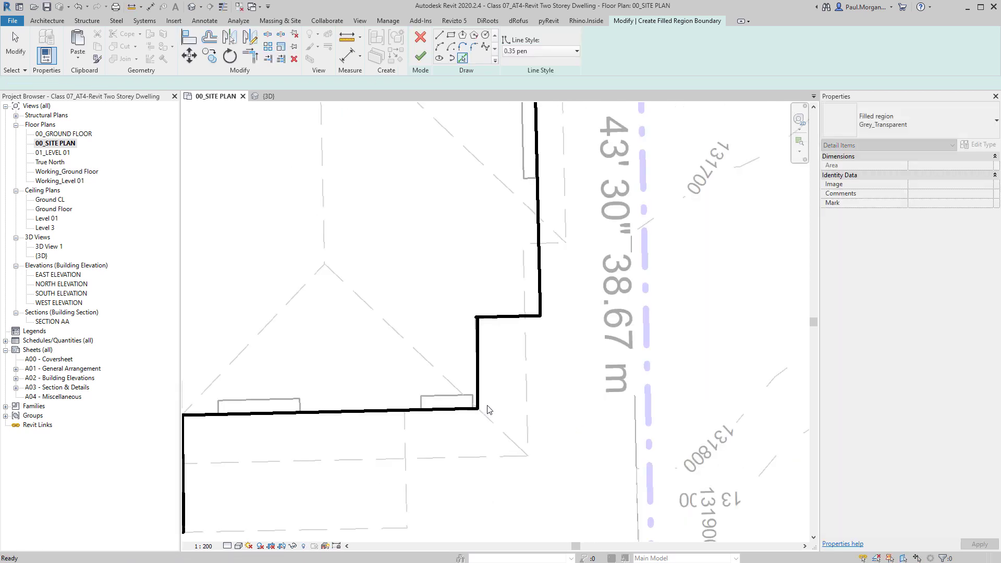
pyautogui.press('t')
pyautogui.press('r')
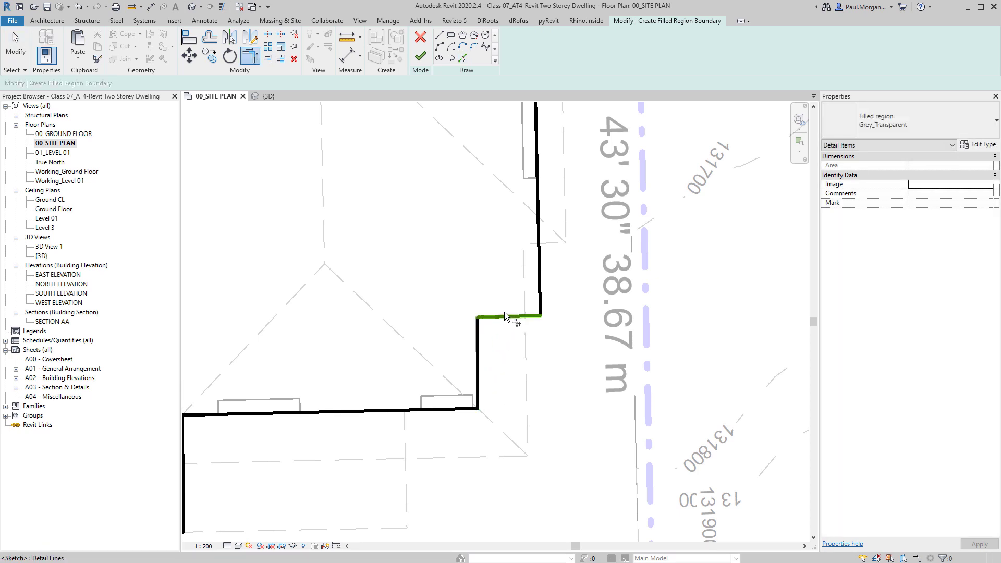
pyautogui.scroll(-3, 540, 349)
pyautogui.click(421, 55)
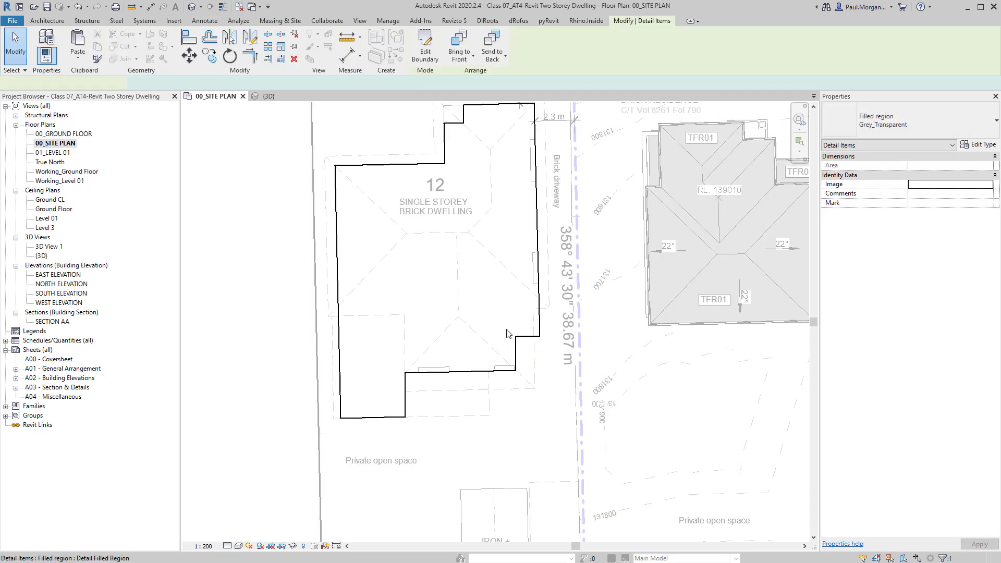
pyautogui.click(510, 399)
pyautogui.scroll(-3, 505, 417)
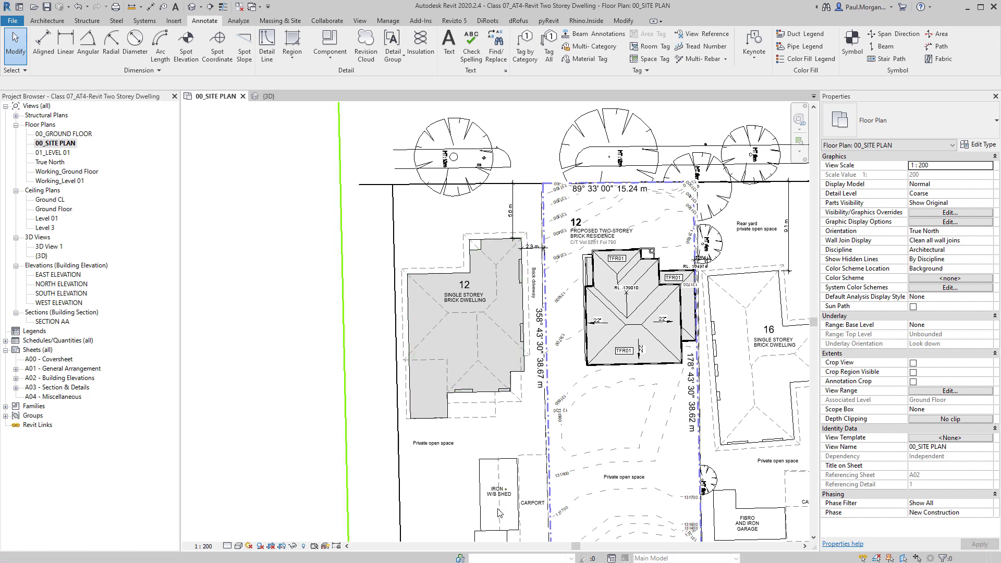
# Change all boundary lines of dwelling 12's filled region to the <Invisible lines> style and finish the boundary edit
pyautogui.click(530, 332)
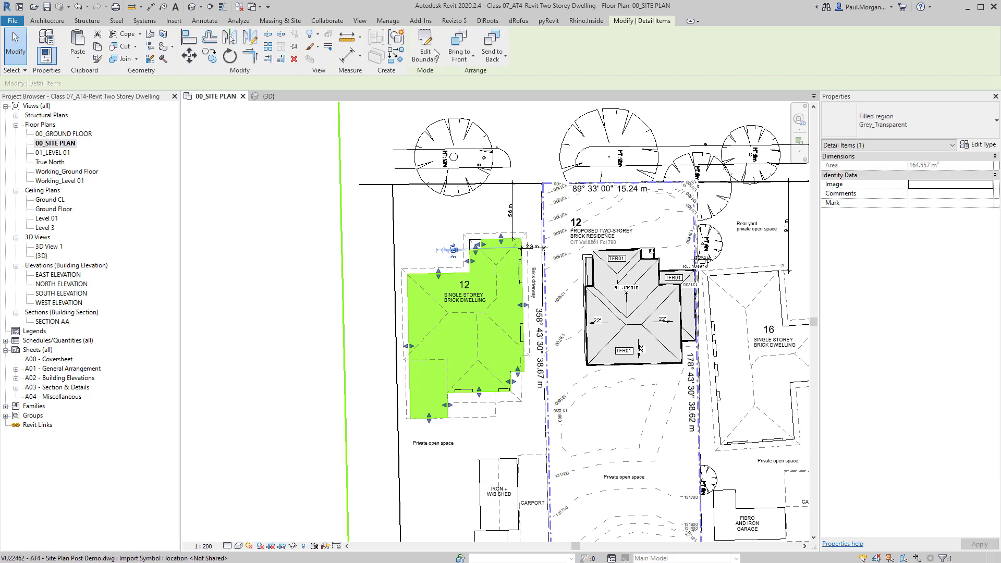
pyautogui.doubleClick(530, 332)
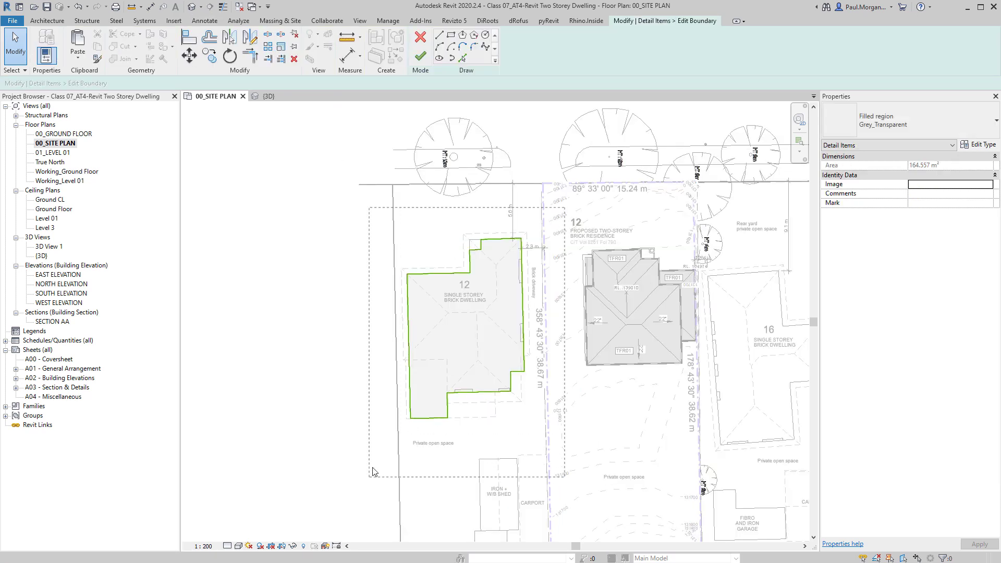
pyautogui.click(448, 273)
pyautogui.click(577, 51)
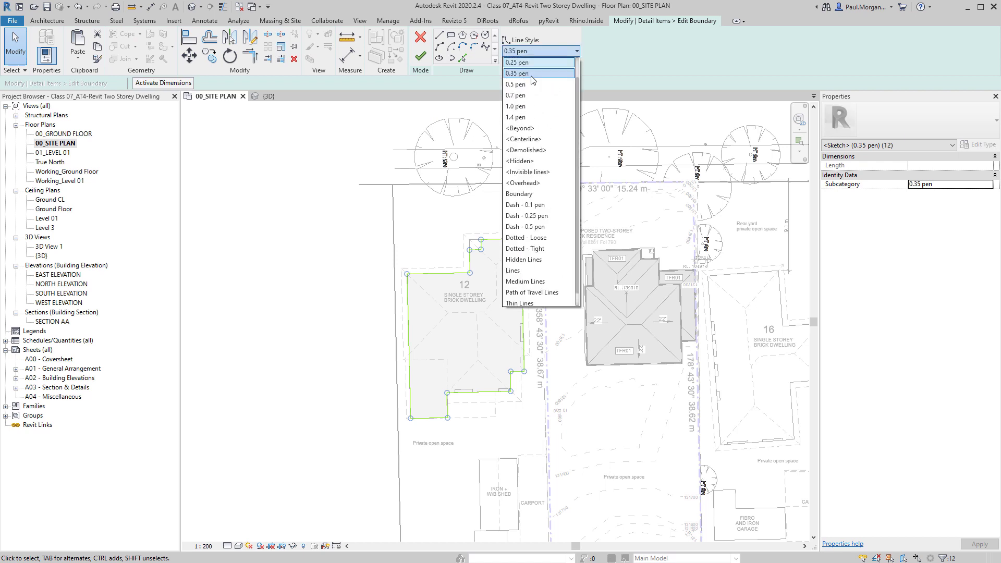
pyautogui.scroll(-1, 547, 238)
pyautogui.scroll(1, 542, 229)
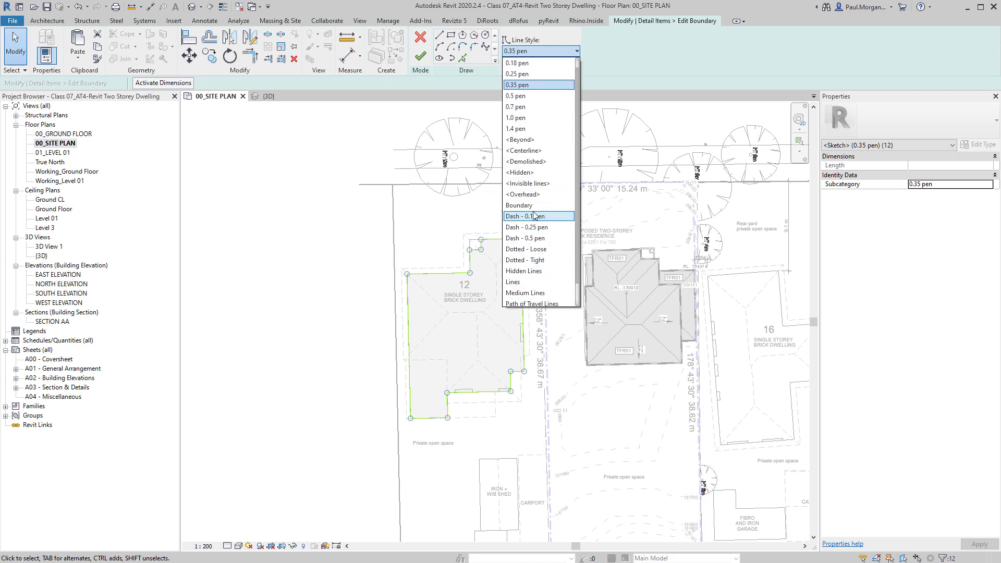
pyautogui.click(532, 186)
pyautogui.click(420, 56)
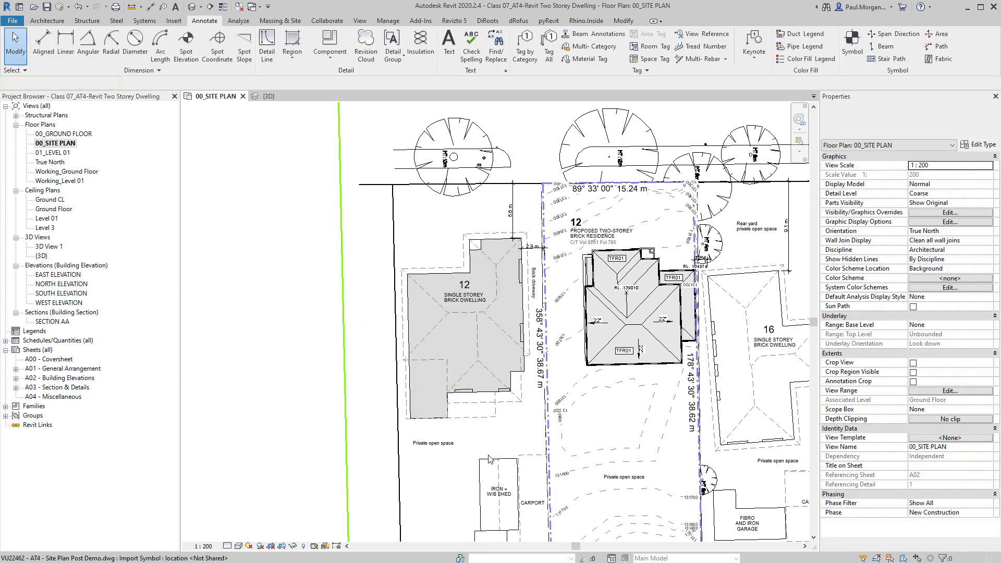
# Check the edges of dwelling 12's filled region, select it and open its type properties
pyautogui.scroll(2, 483, 447)
pyautogui.scroll(2, 522, 360)
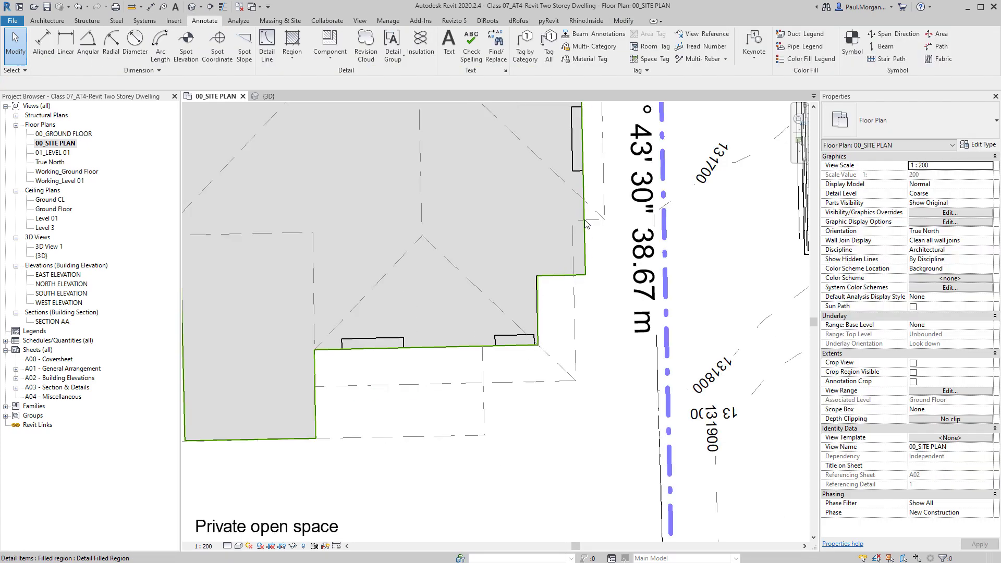
pyautogui.scroll(-4, 525, 397)
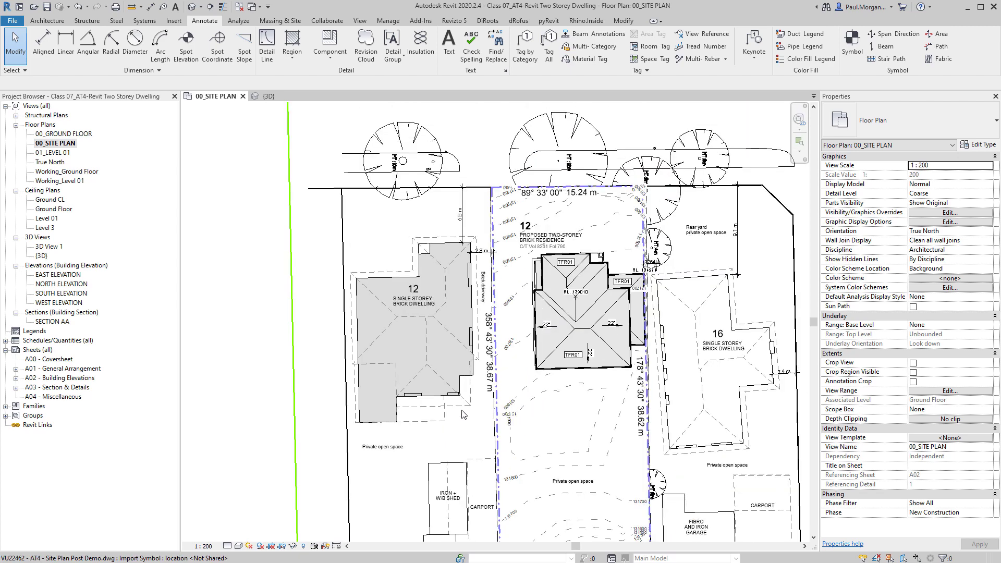
pyautogui.moveTo(518, 417); pyautogui.dragTo(491, 420, button='middle')
pyautogui.scroll(2, 356, 341)
pyautogui.click(405, 315)
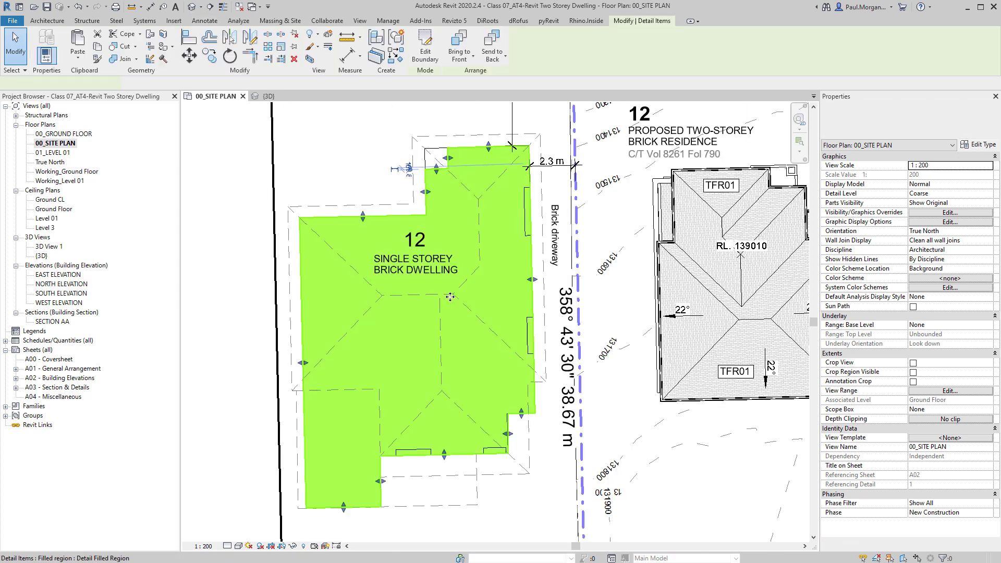
pyautogui.click(978, 144)
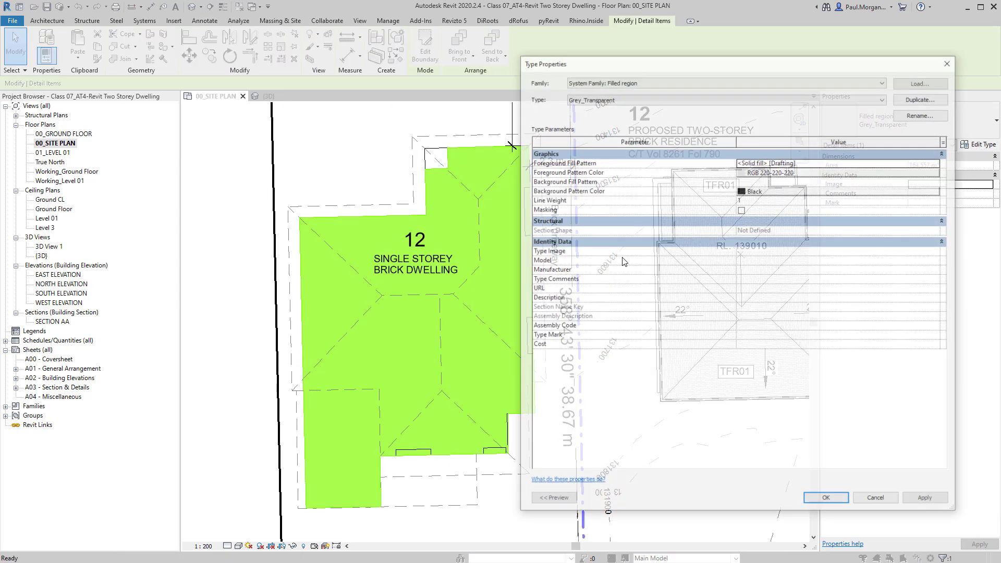
# Set the Grey_Transparent type's foreground pattern color to RGB 240-240-240, accept the type properties and clear the selection
pyautogui.click(828, 172)
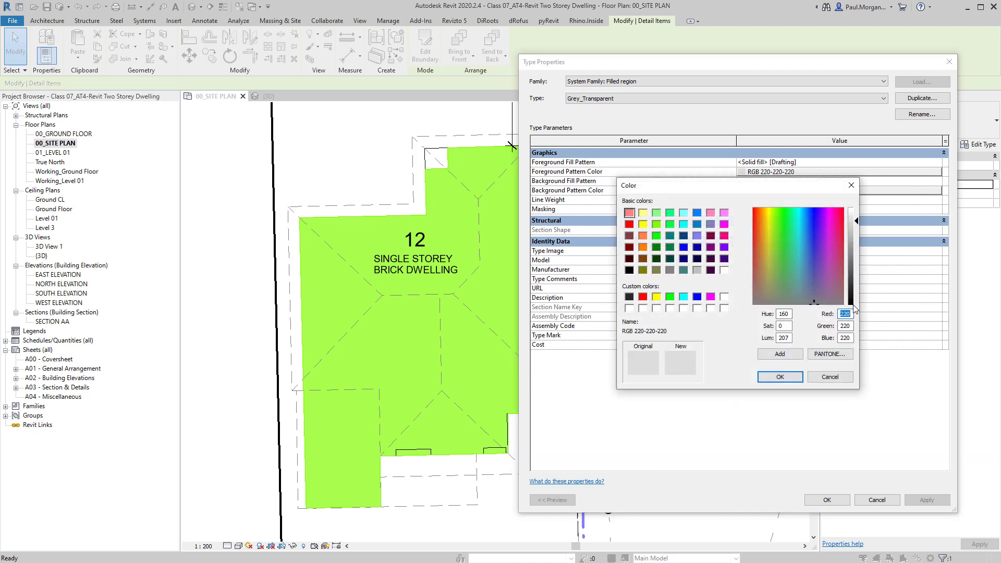
pyautogui.write('240')
pyautogui.press('Tab')
pyautogui.write('240')
pyautogui.press('Tab')
pyautogui.write('24')
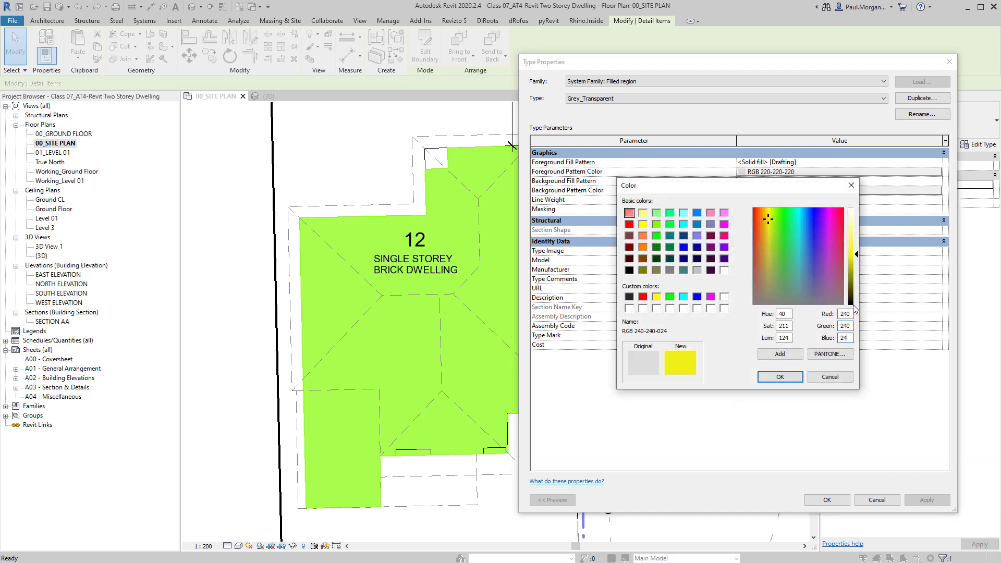
pyautogui.write('0')
pyautogui.press('Return')
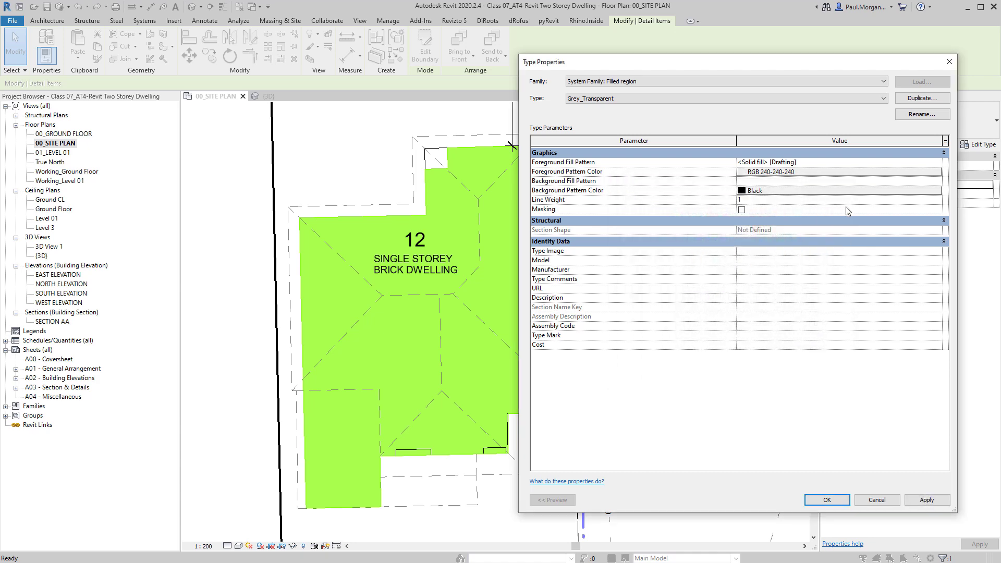
pyautogui.click(828, 499)
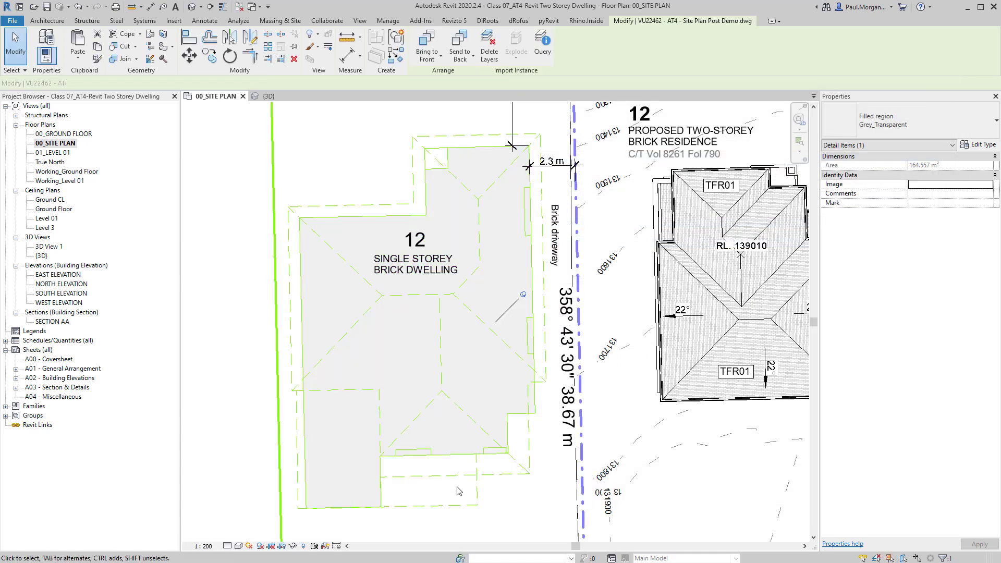
pyautogui.click(456, 496)
pyautogui.scroll(-3, 457, 469)
# Edit the boundary of dwelling 12's filled region and pick the street-facing walls and long site-side wall of dwelling 16
pyautogui.click(458, 447)
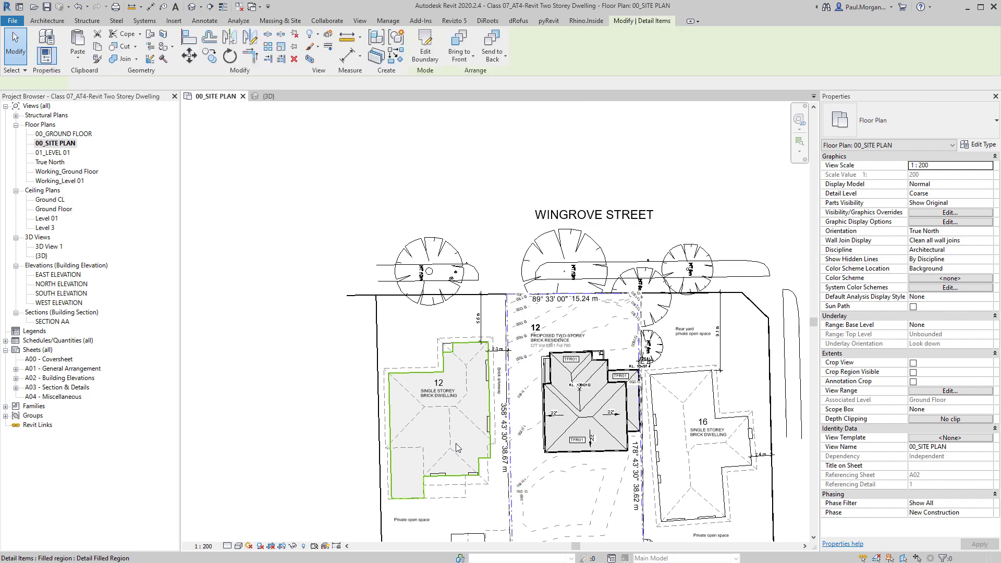
pyautogui.moveTo(459, 419); pyautogui.dragTo(431, 356, button='middle')
pyautogui.click(425, 48)
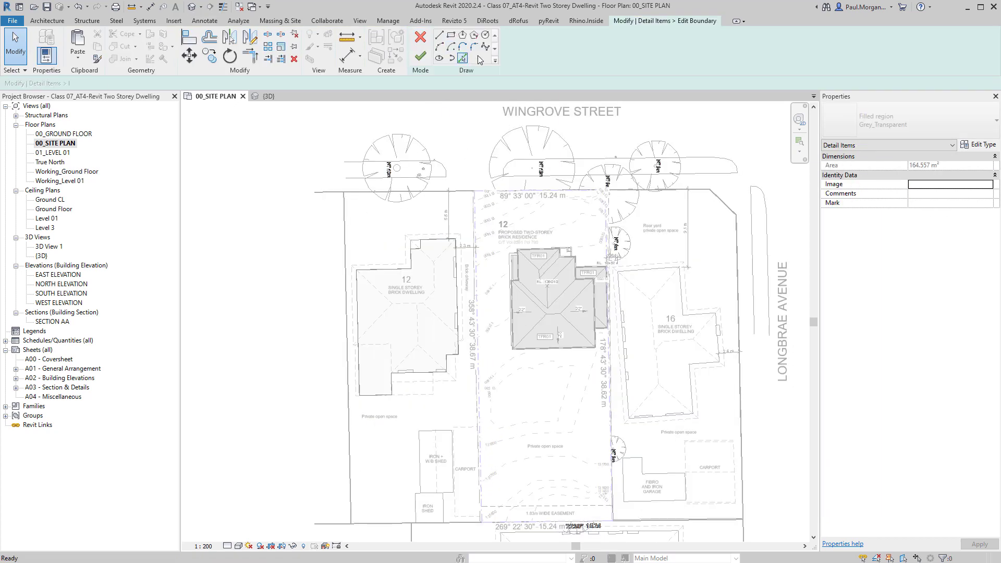
pyautogui.click(463, 58)
pyautogui.scroll(5, 672, 301)
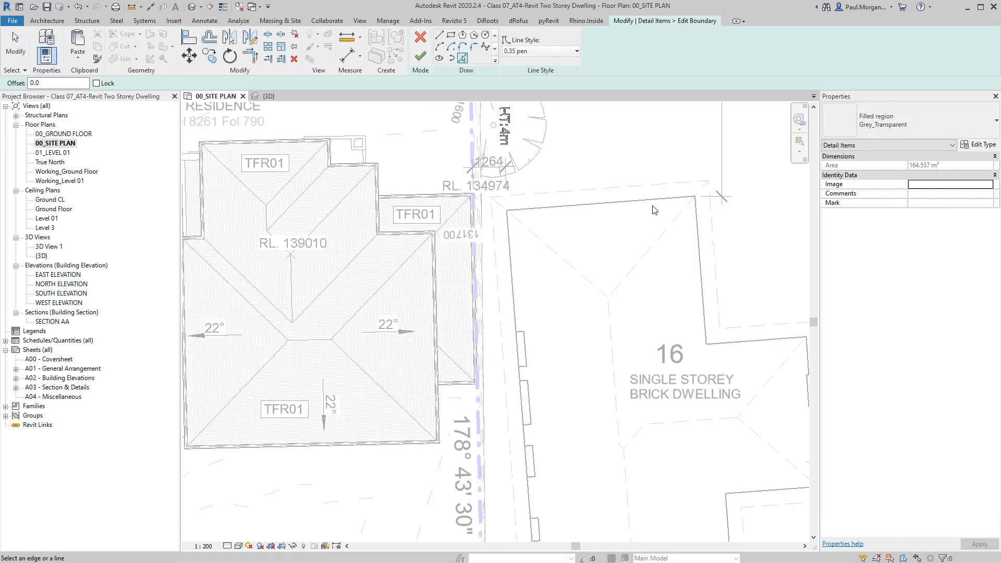
pyautogui.click(673, 199)
pyautogui.click(702, 284)
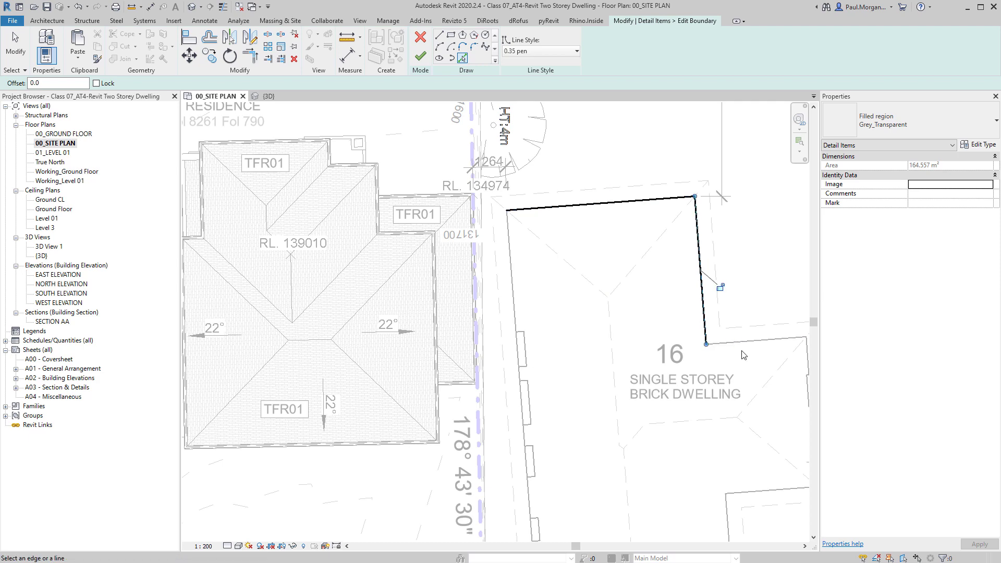
pyautogui.click(514, 292)
# Pick dwelling 16's side wing walls, the adjoining rear side wall and the rear wall as boundary lines
pyautogui.moveTo(768, 489); pyautogui.dragTo(646, 359, button='middle')
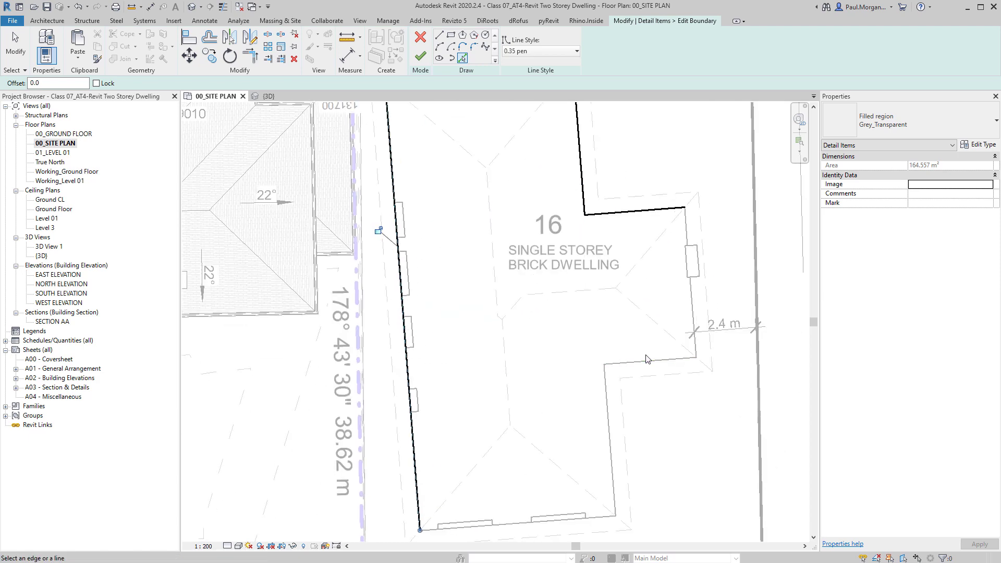
pyautogui.click(641, 359)
pyautogui.click(695, 315)
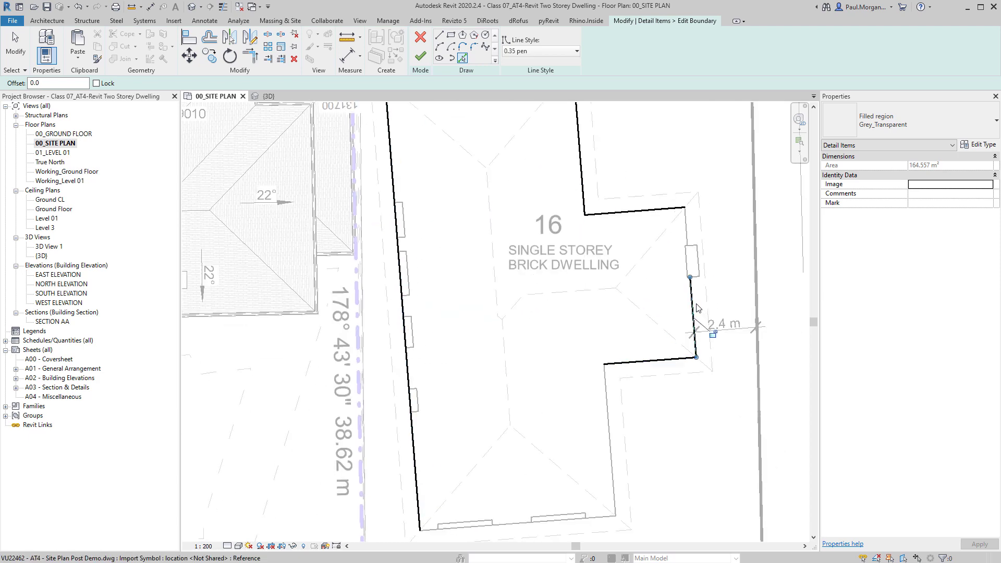
pyautogui.click(612, 468)
pyautogui.moveTo(586, 535); pyautogui.dragTo(581, 179, button='middle')
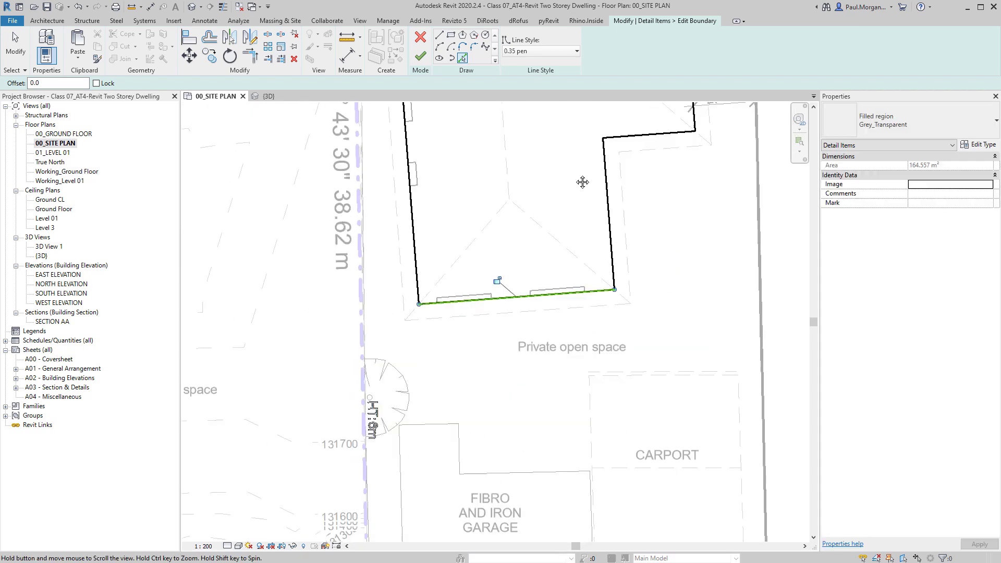
# Trim the outer side line of dwelling 16's wing to meet its front wall line in a corner past the window
pyautogui.scroll(-5, 546, 238)
pyautogui.scroll(6, 590, 339)
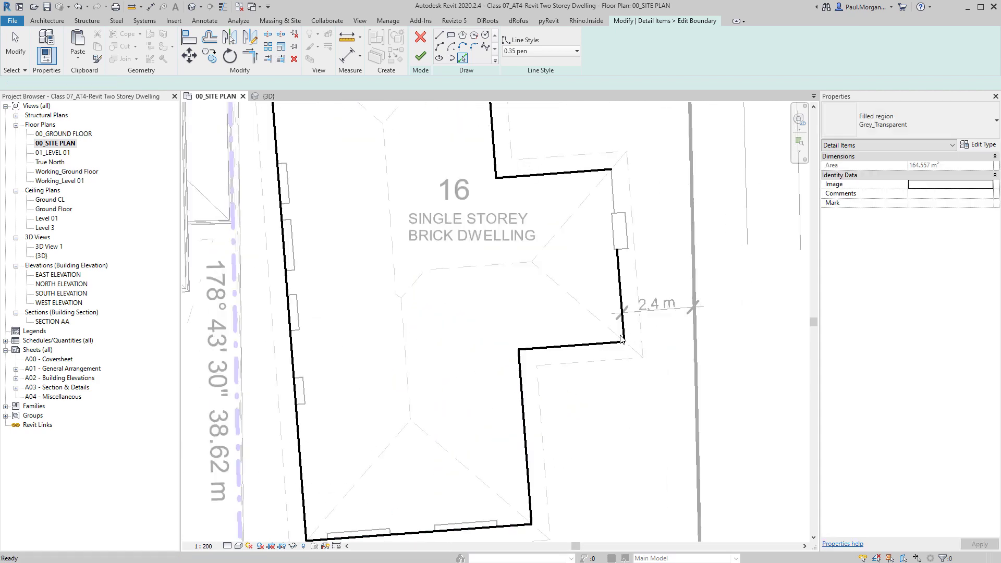
pyautogui.press('t')
pyautogui.press('r')
pyautogui.click(619, 287)
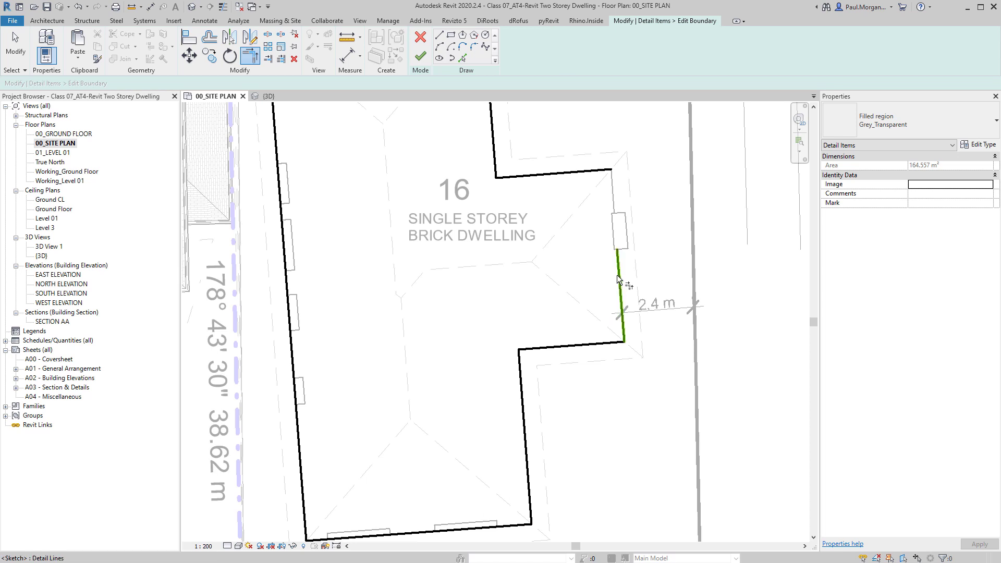
pyautogui.click(598, 171)
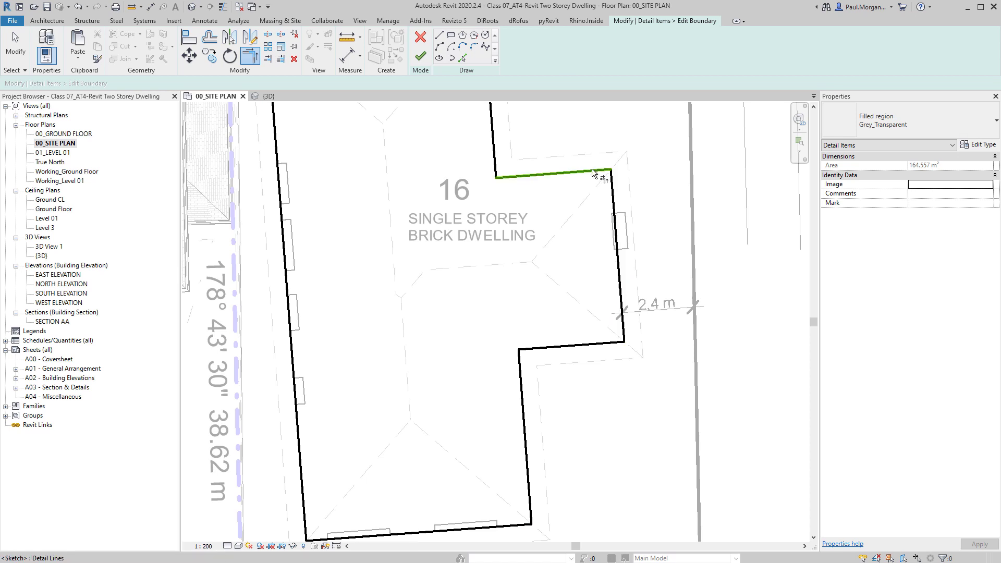
# Finish the filled region's boundary edit so dwellings 12 and 16 are shaded, and clear the selection
pyautogui.click(420, 56)
pyautogui.scroll(-5, 526, 255)
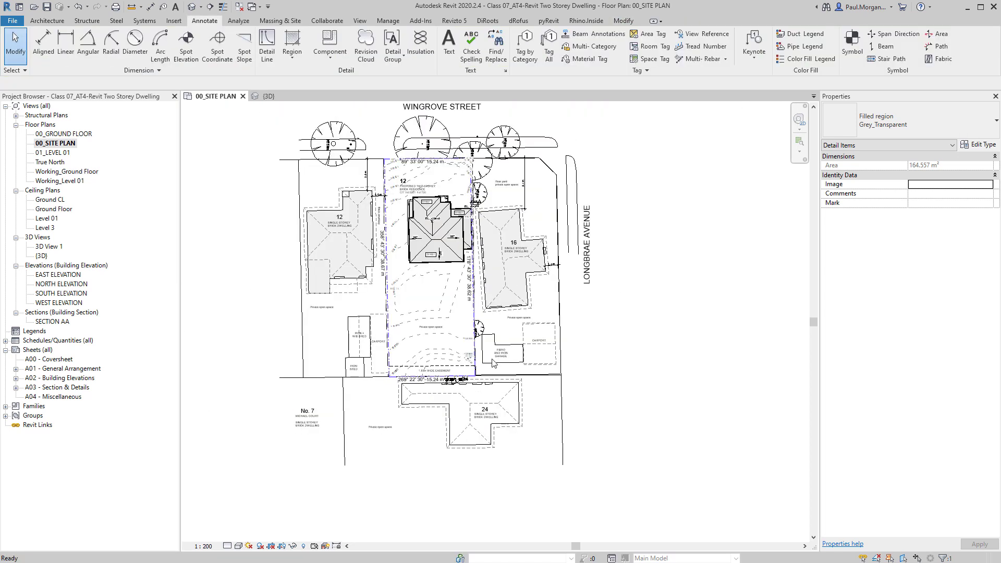
pyautogui.click(632, 405)
pyautogui.moveTo(643, 403); pyautogui.dragTo(669, 431, button='middle')
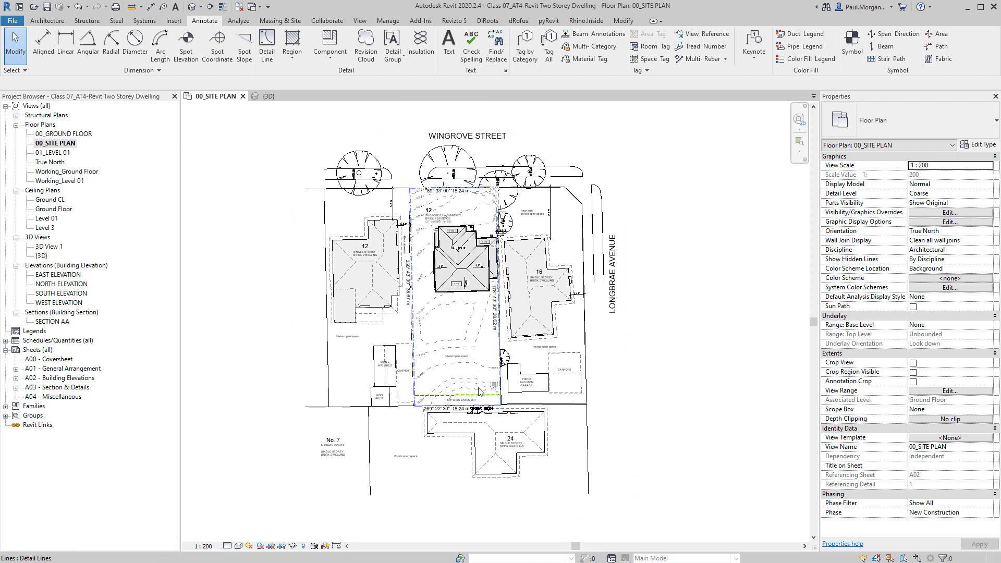
pyautogui.moveTo(489, 393); pyautogui.dragTo(498, 398, button='middle')
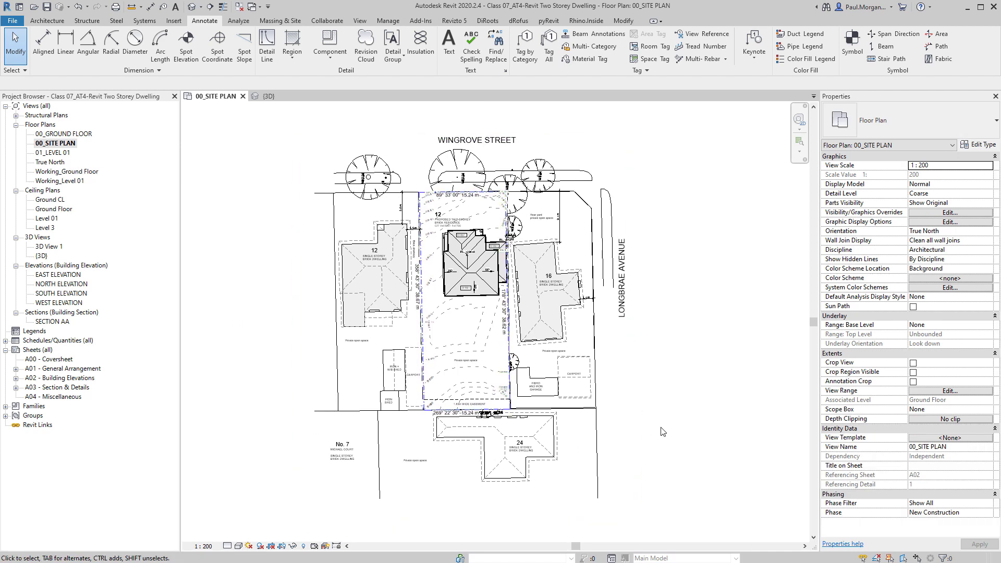
pyautogui.moveTo(667, 430); pyautogui.dragTo(676, 424, button='middle')
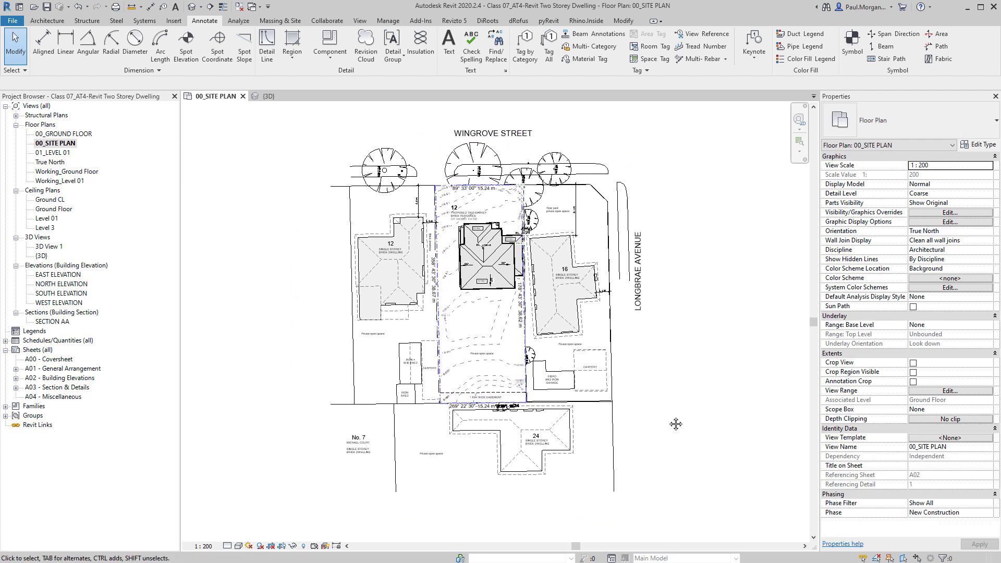
# Try the site plan view at a scale of 1:100 and restore it to 1:200
pyautogui.click(203, 547)
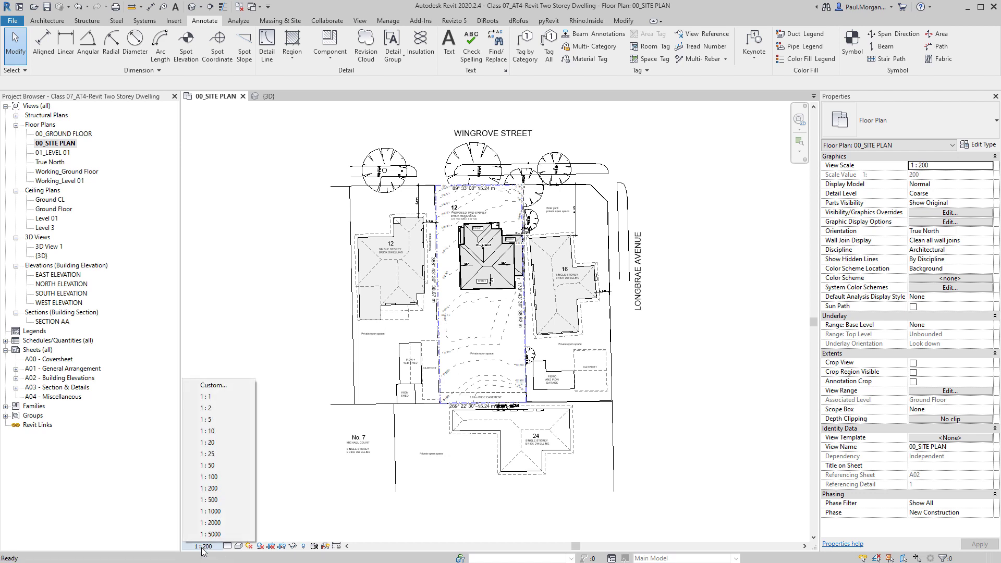
pyautogui.click(209, 477)
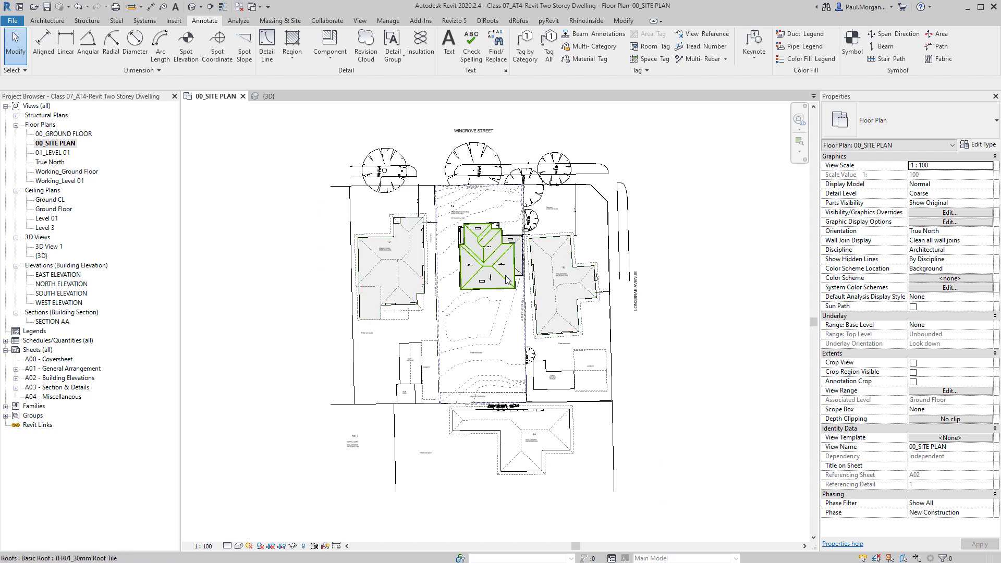
pyautogui.scroll(3, 524, 270)
pyautogui.scroll(-5, 524, 270)
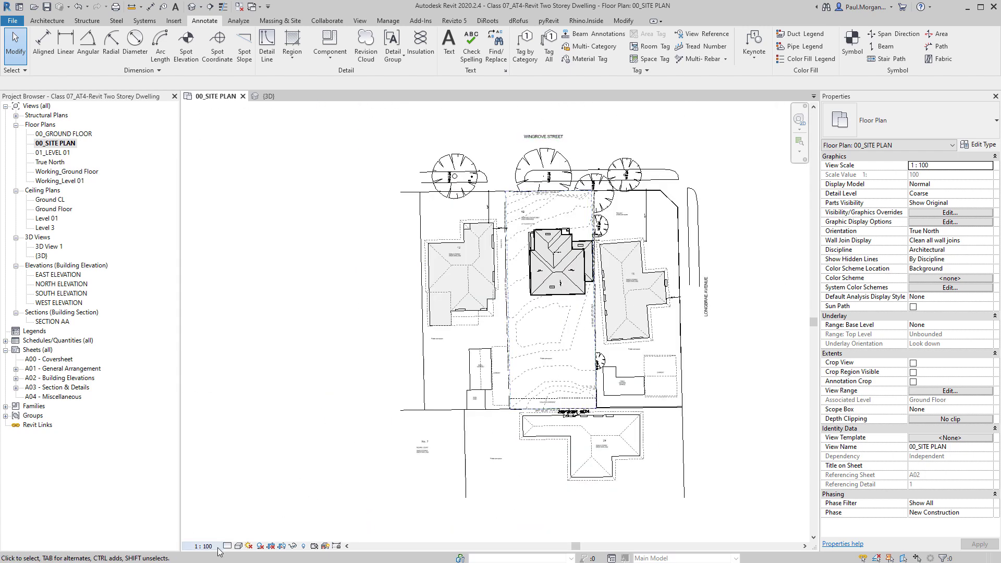
pyautogui.click(203, 547)
pyautogui.click(209, 488)
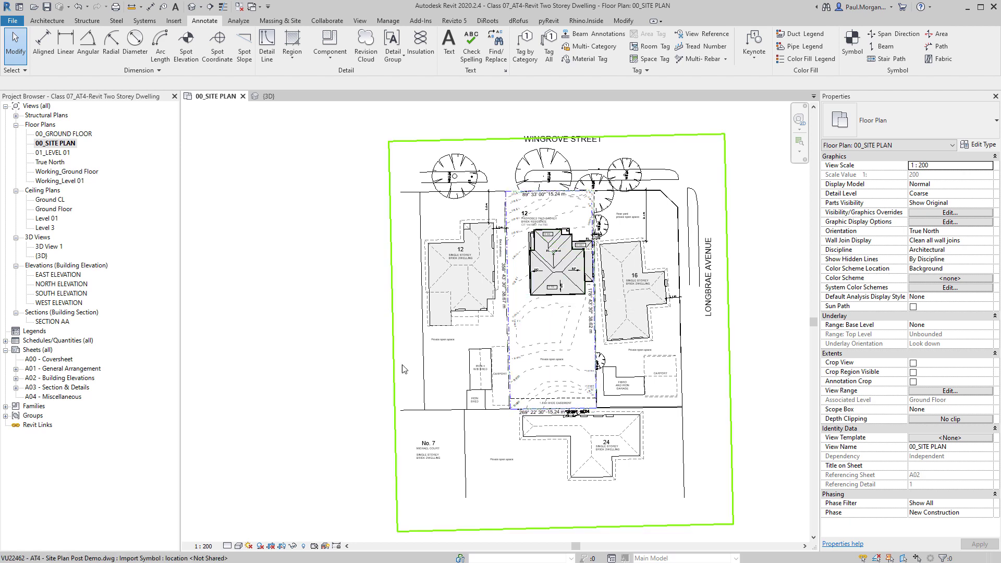
pyautogui.moveTo(322, 372); pyautogui.dragTo(300, 379, button='middle')
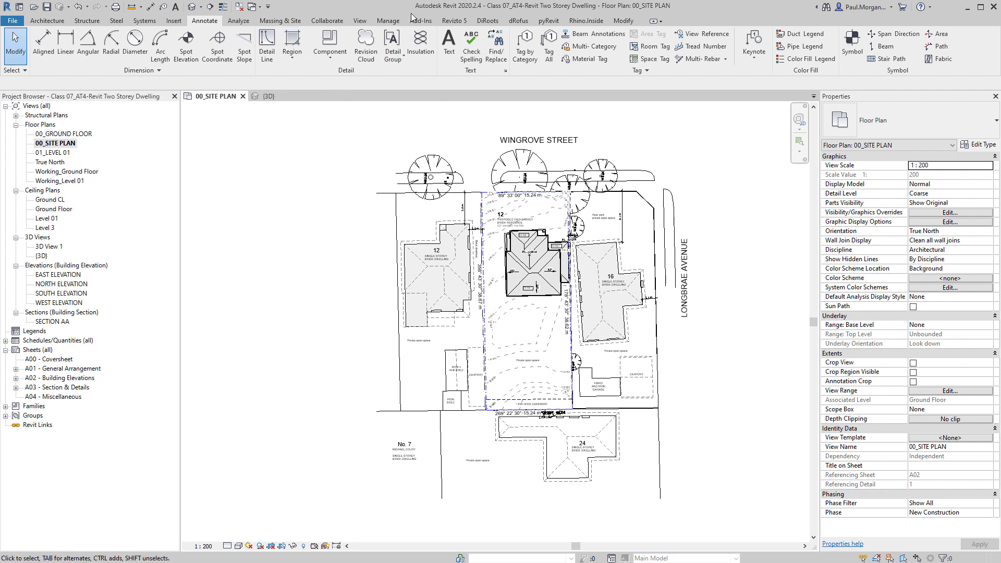
# Create a view template named 1.200_Site Plan from the current site plan view
pyautogui.click(360, 21)
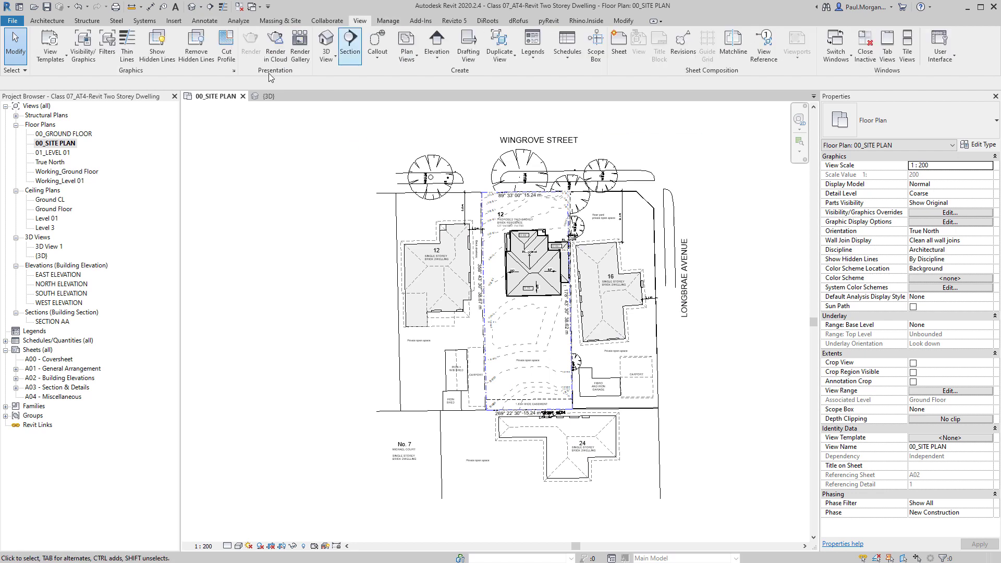
pyautogui.click(62, 58)
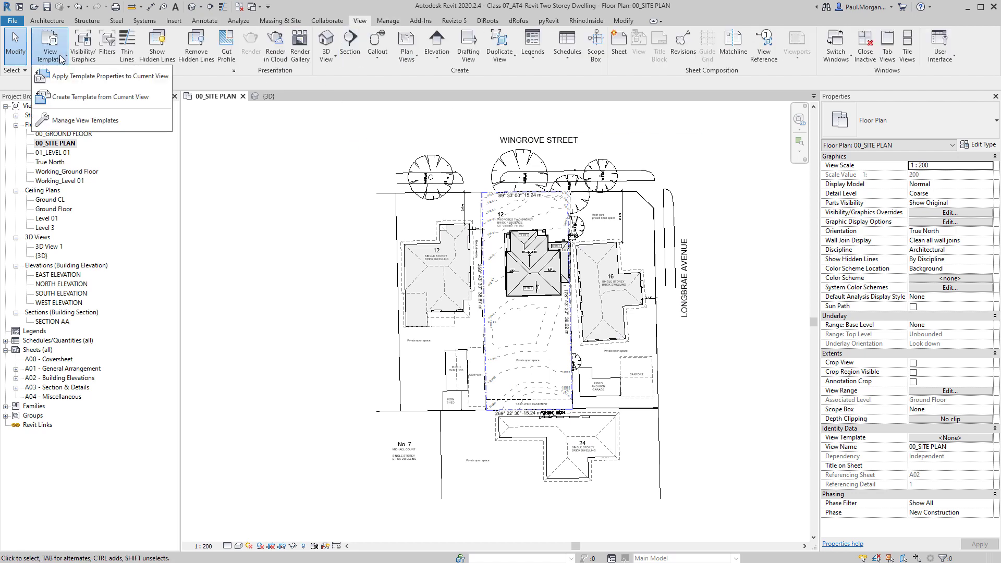
pyautogui.click(66, 97)
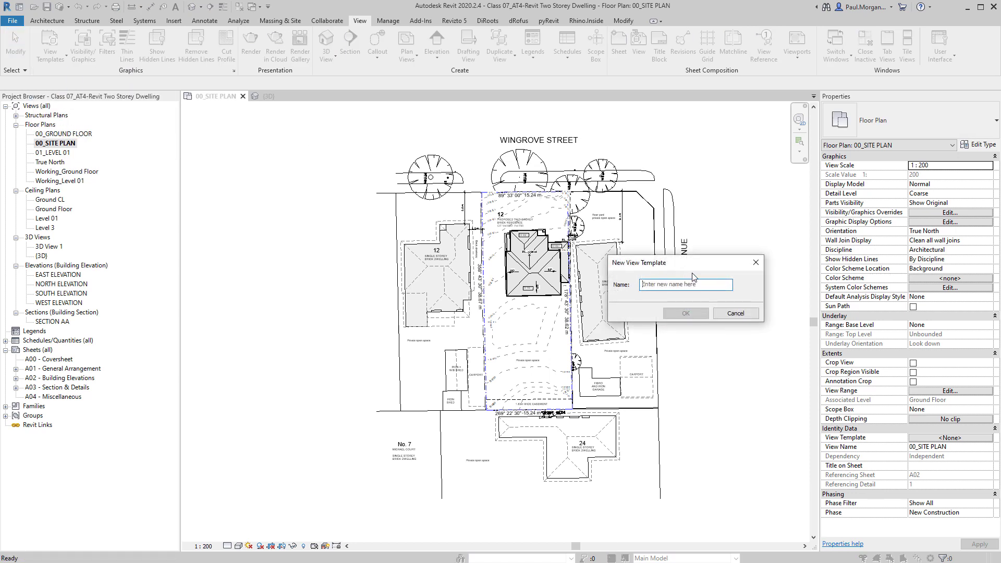
pyautogui.write('1.200_Site Plan')
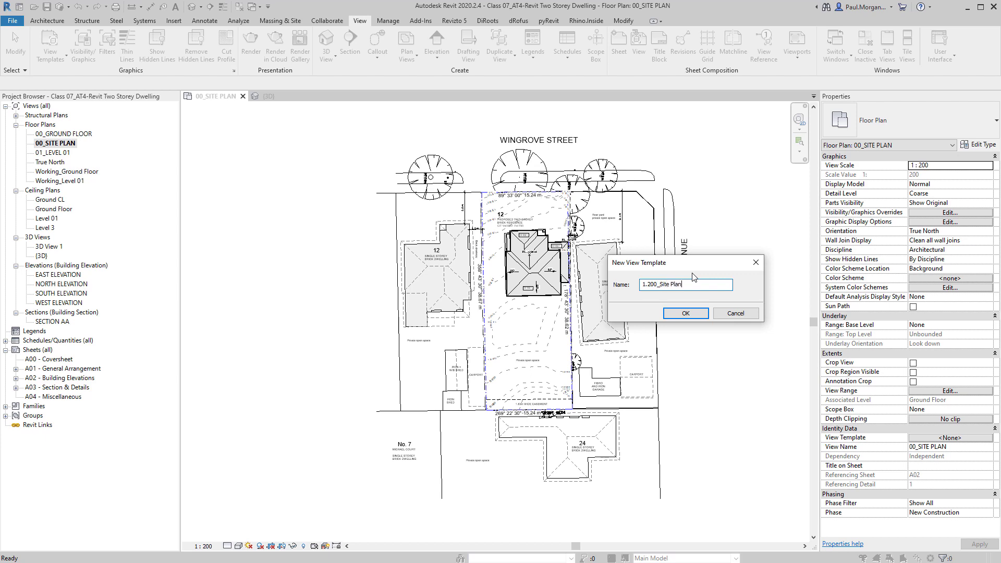
pyautogui.press('Return')
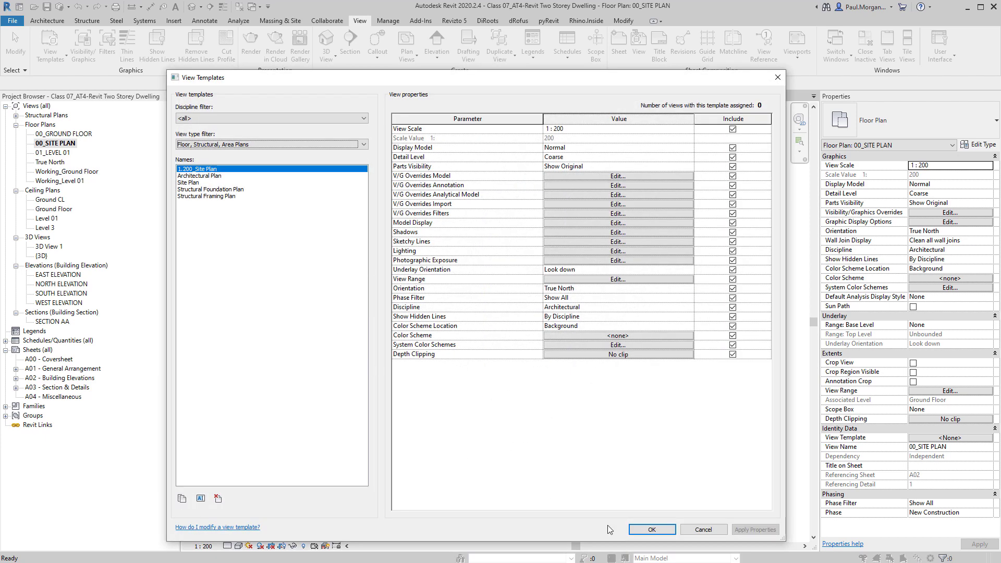
pyautogui.click(653, 530)
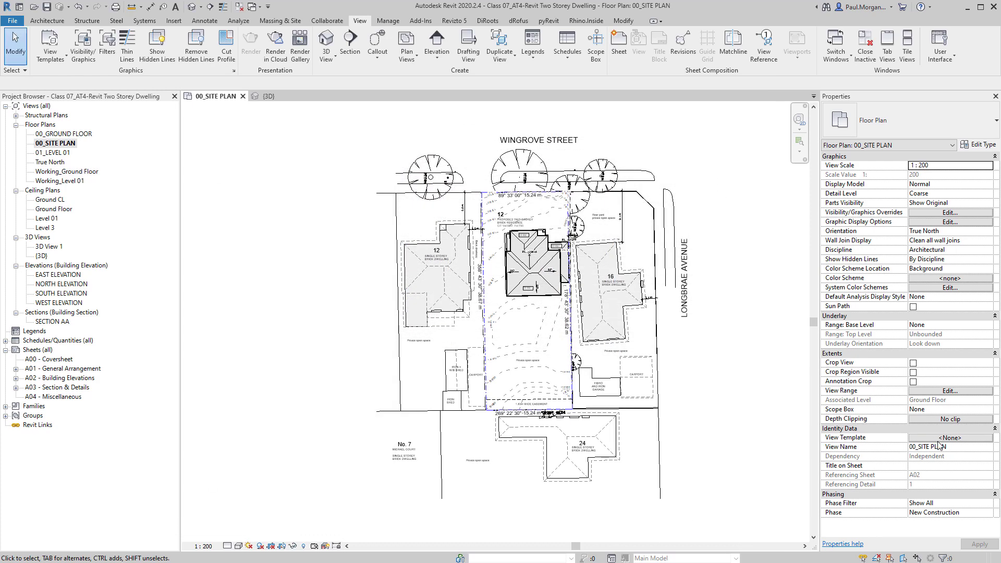
# Assign the 1.200_Site Plan view template to the 00_SITE PLAN view
pyautogui.click(949, 438)
pyautogui.click(204, 176)
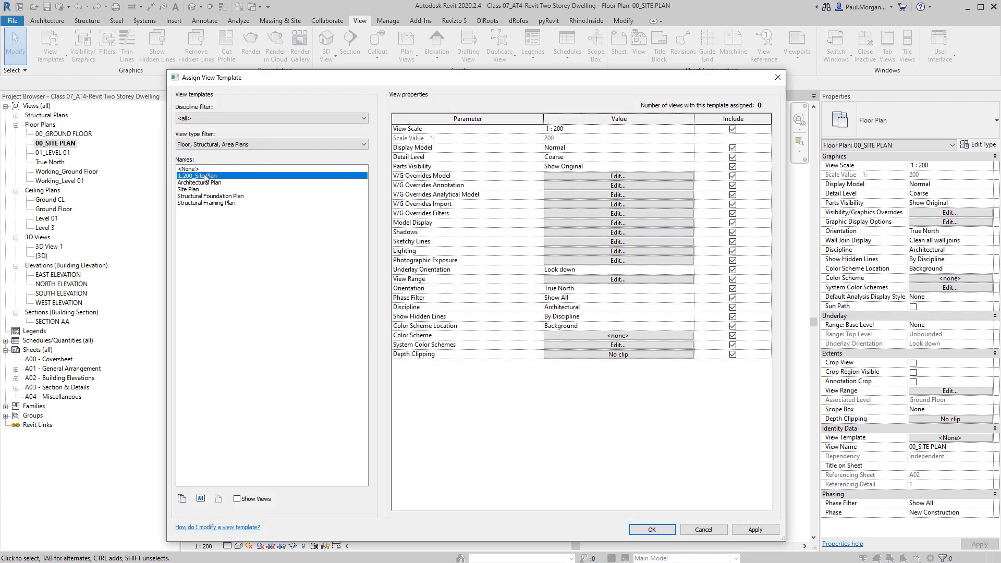
pyautogui.click(652, 529)
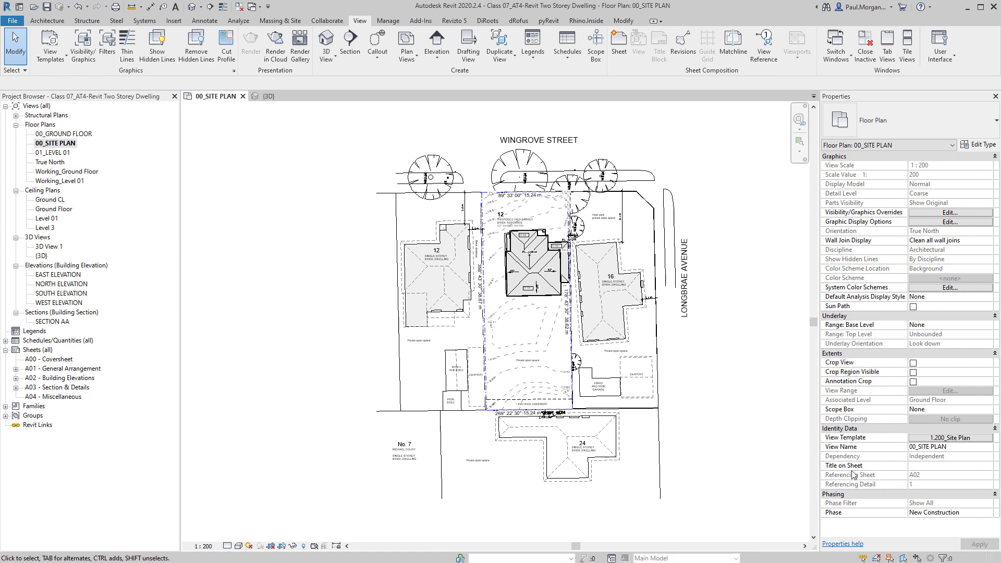
# Rename the assigned view template as 1-200_Site Plan and accept the template settings
pyautogui.click(951, 438)
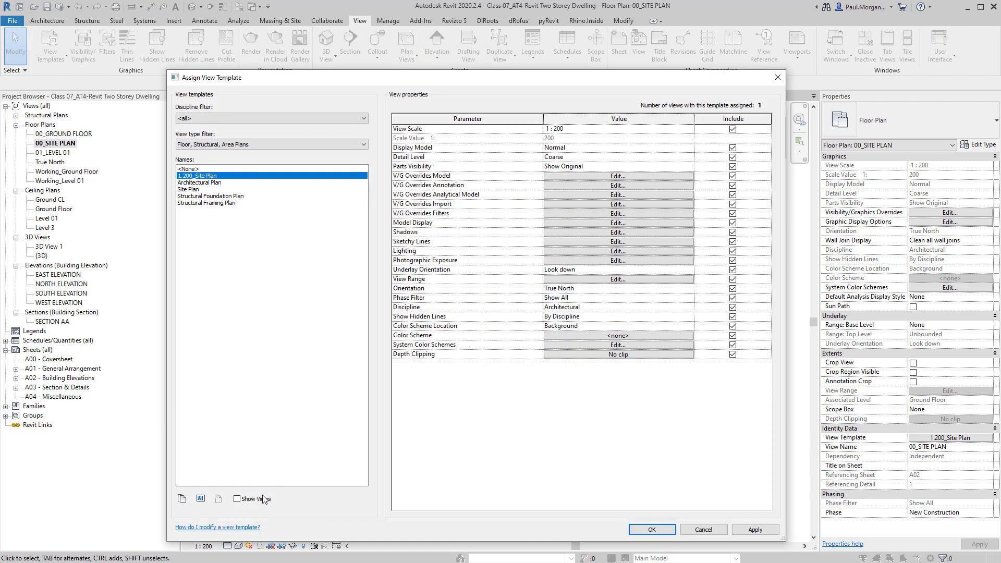
pyautogui.click(201, 497)
pyautogui.click(454, 313)
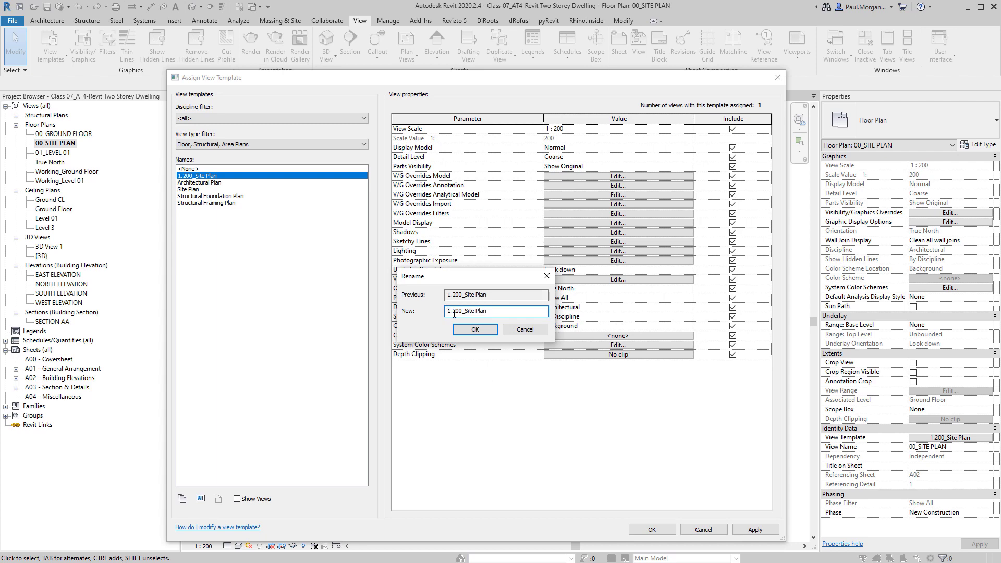
pyautogui.press('Return')
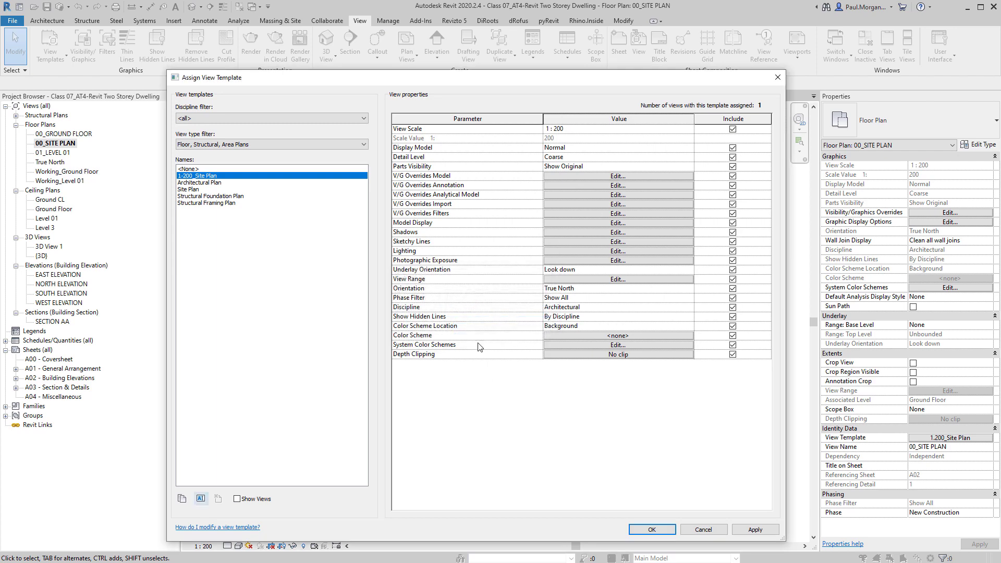
pyautogui.click(653, 530)
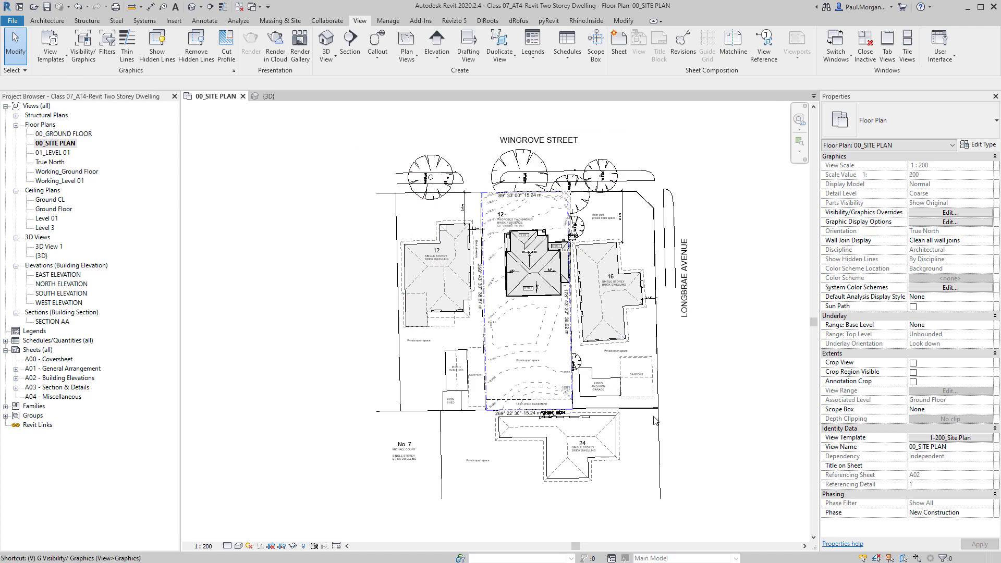
# Examine the site plan's model and imported category visibility overrides and the parameters included in its view template
pyautogui.press('g')
pyautogui.scroll(-9, 243, 370)
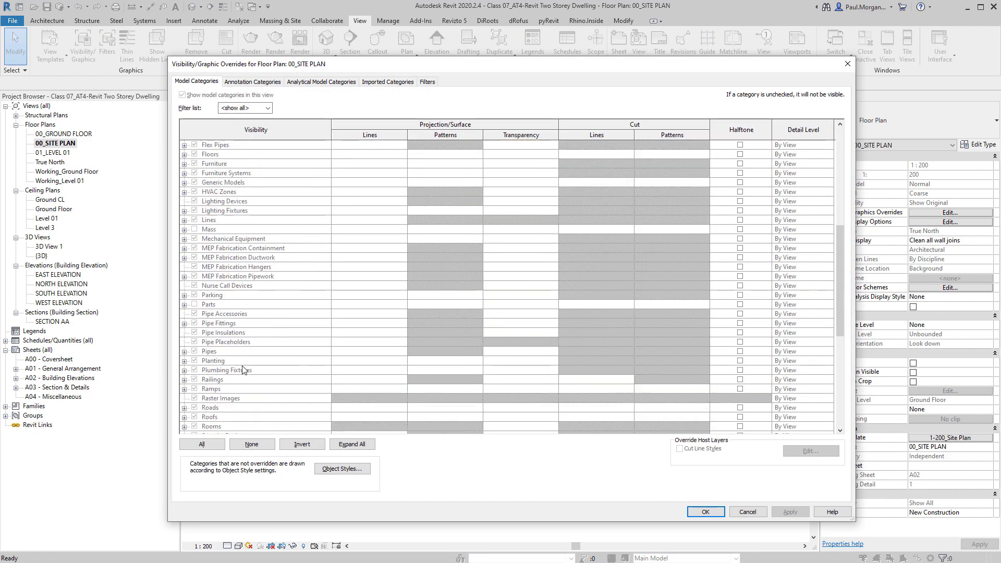
pyautogui.scroll(5, 243, 371)
pyautogui.click(261, 361)
pyautogui.click(387, 81)
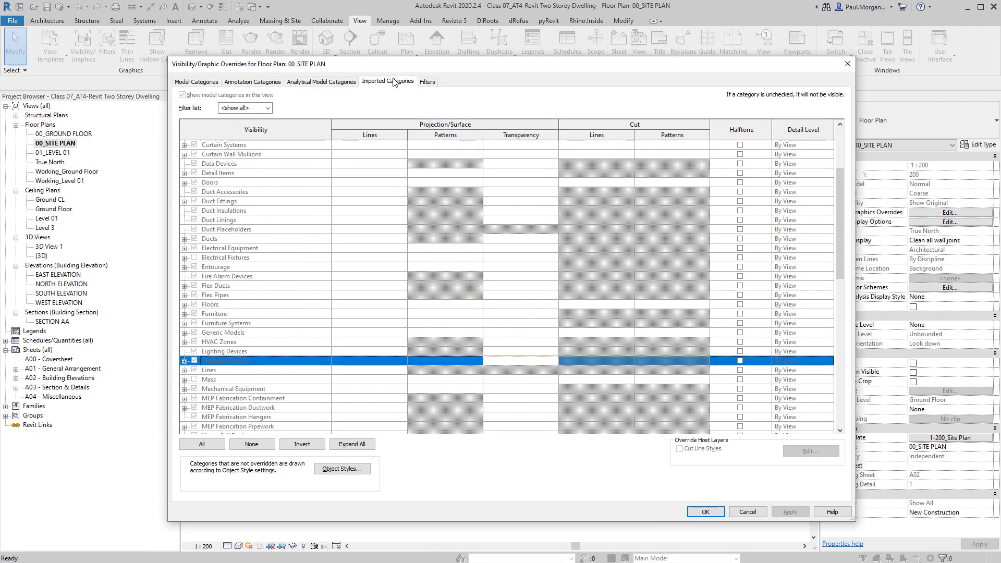
pyautogui.press('Return')
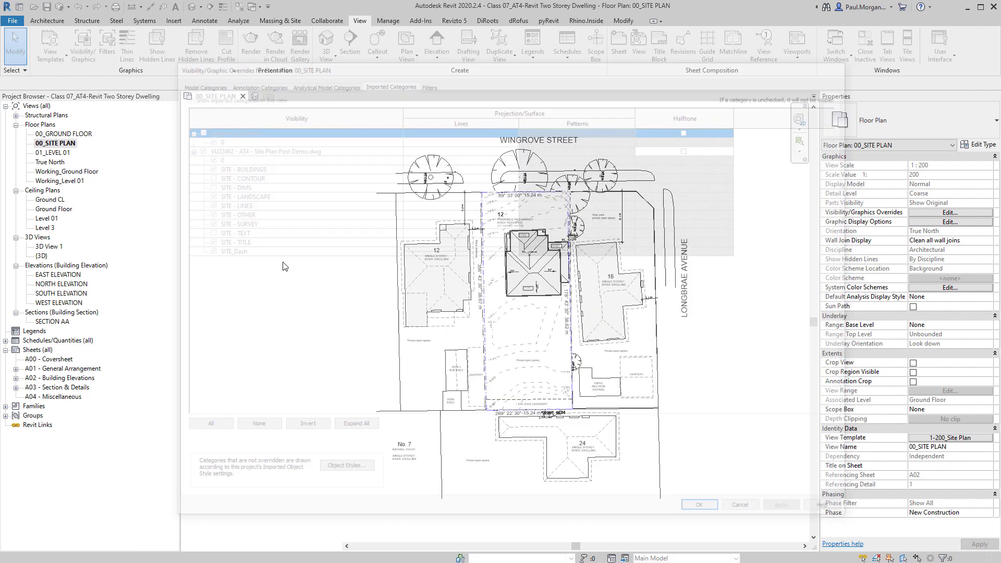
pyautogui.click(962, 439)
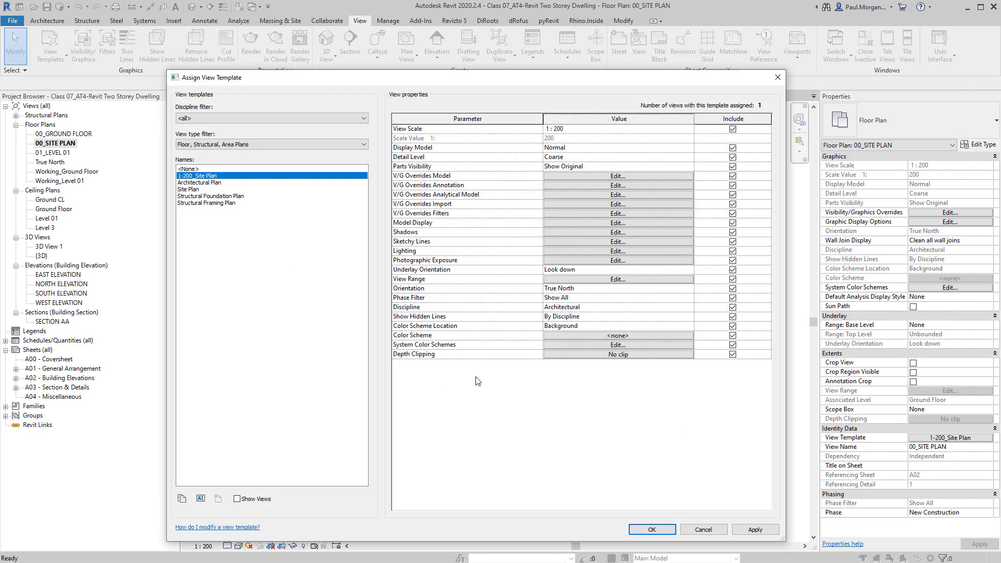
pyautogui.press('Return')
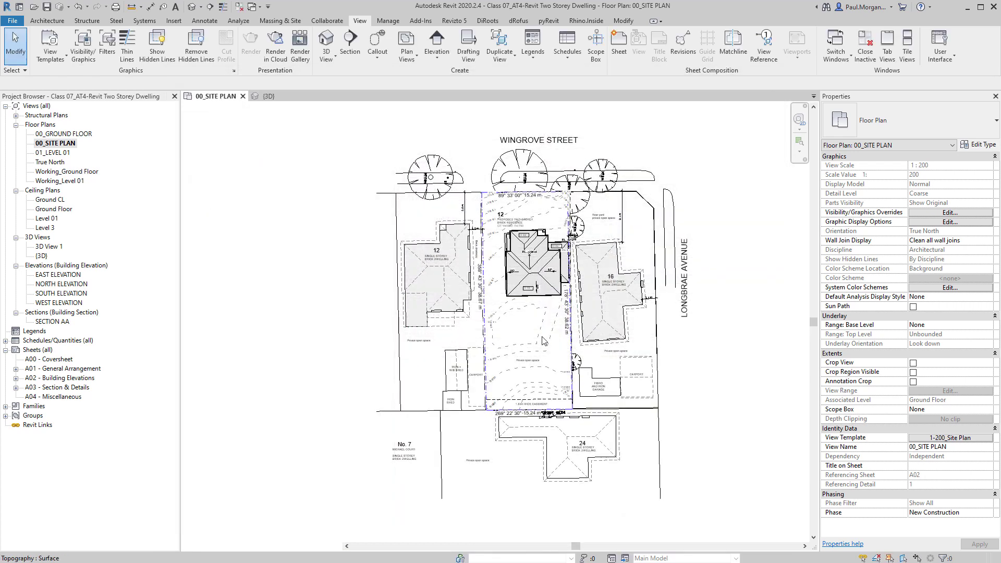
pyautogui.scroll(-2, 277, 284)
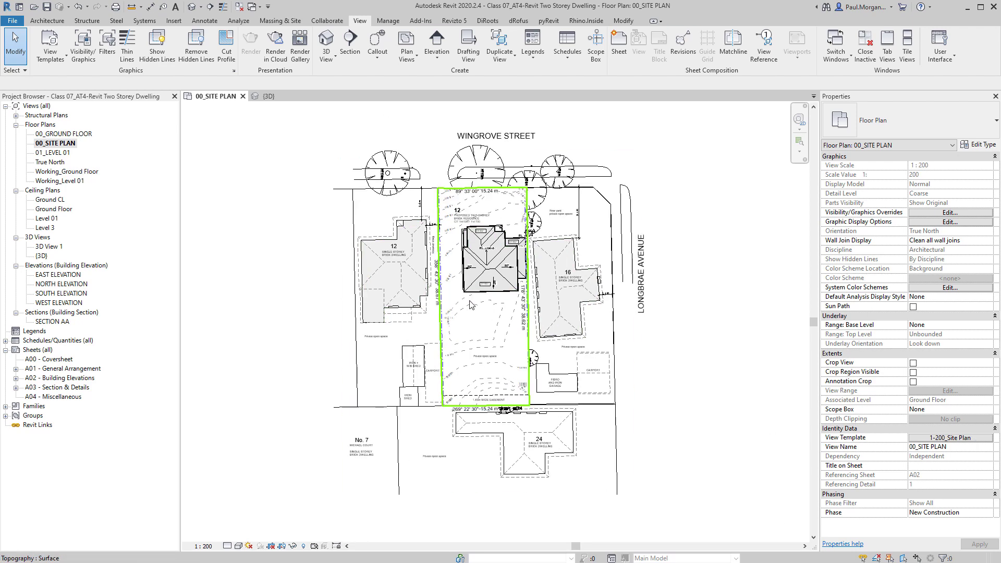
pyautogui.scroll(3, 471, 304)
pyautogui.moveTo(527, 368)
pyautogui.mouseDown(button='middle')
pyautogui.moveTo(539, 380)
pyautogui.moveTo(538, 355)
pyautogui.mouseUp(button='middle')
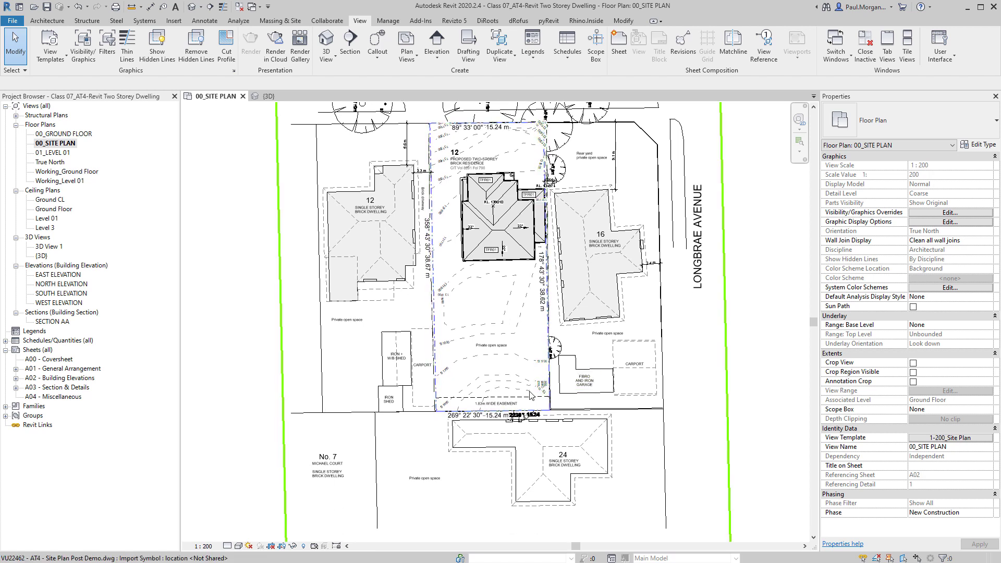
pyautogui.scroll(-1, 577, 398)
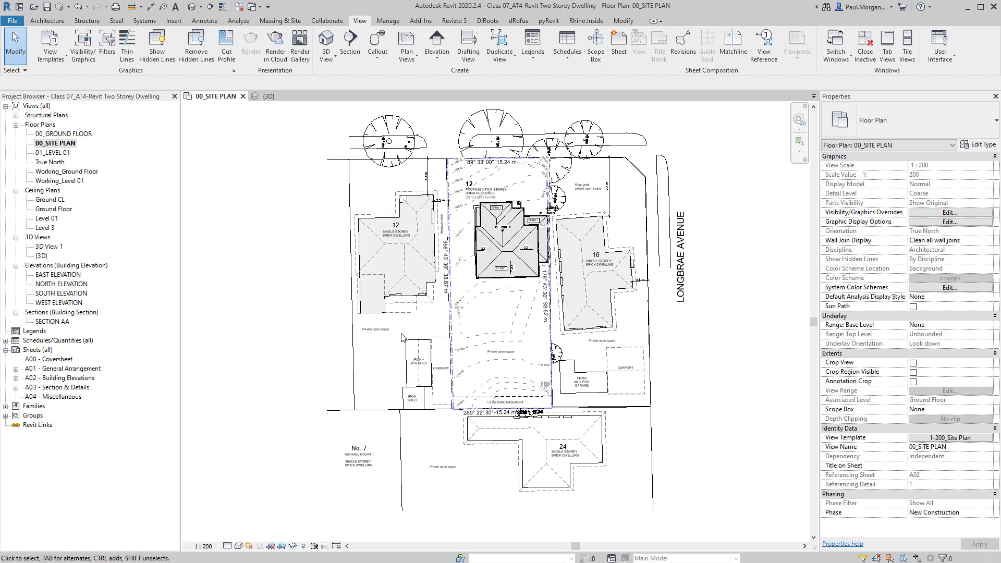
# Open sheet A00 - Coversheet and place the 00_SITE PLAN view on its empty drawing area
pyautogui.doubleClick(52, 360)
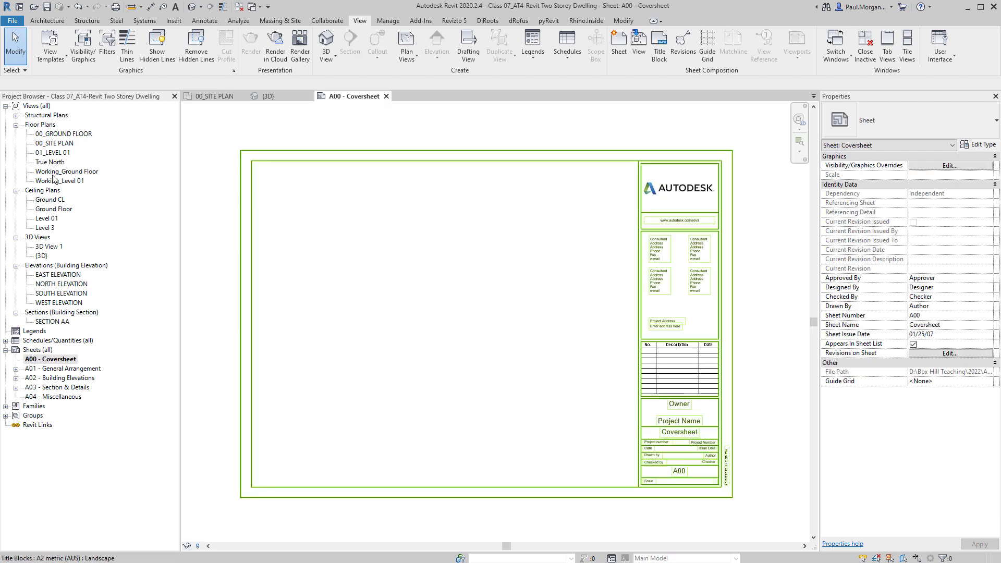
pyautogui.moveTo(55, 143); pyautogui.dragTo(412, 292)
pyautogui.click(391, 333)
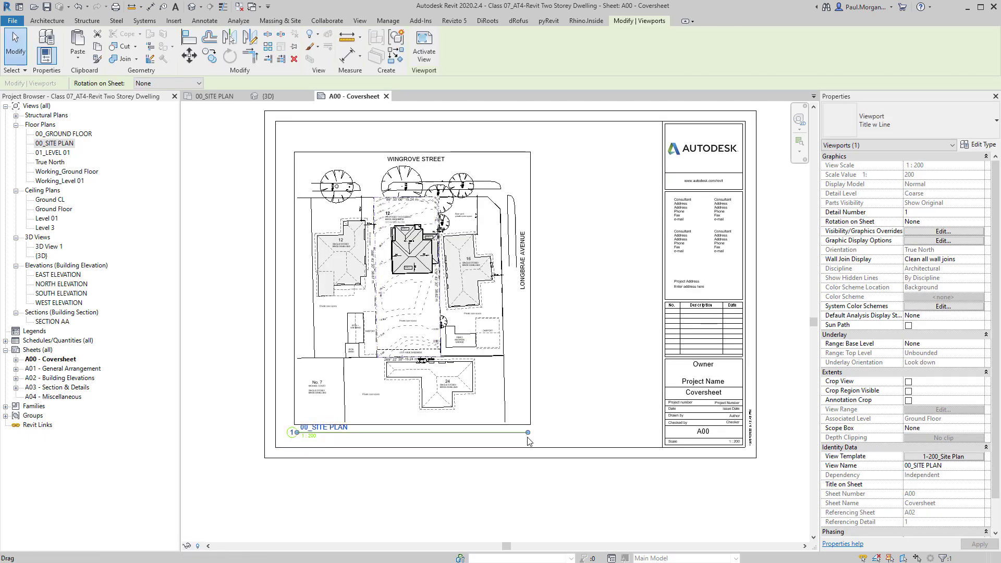
# Shorten the site plan viewport's title line to just past the view name and shift the title slightly inward beneath the plan
pyautogui.moveTo(528, 432); pyautogui.dragTo(360, 444)
pyautogui.click(380, 485)
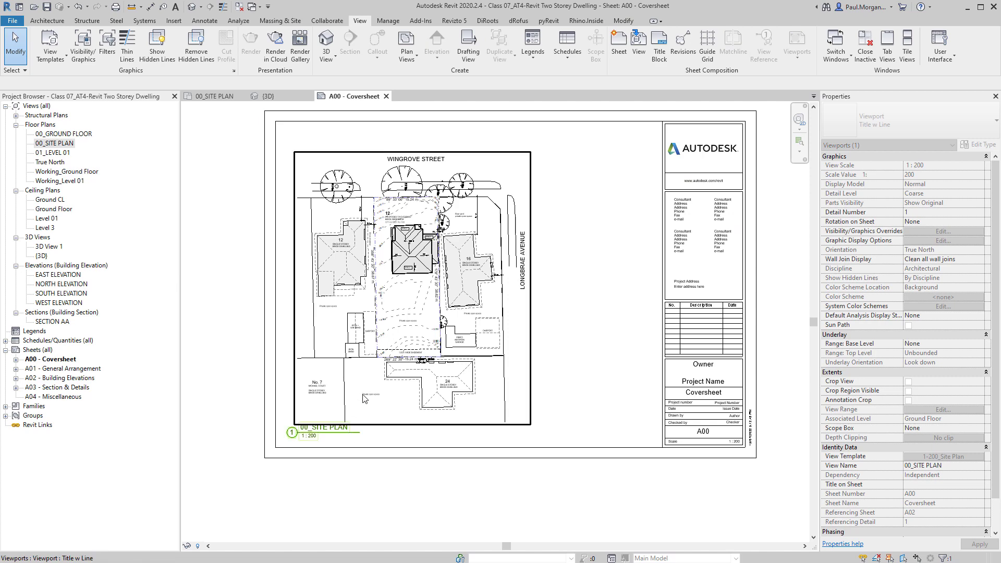
pyautogui.click(368, 421)
pyautogui.scroll(3, 340, 455)
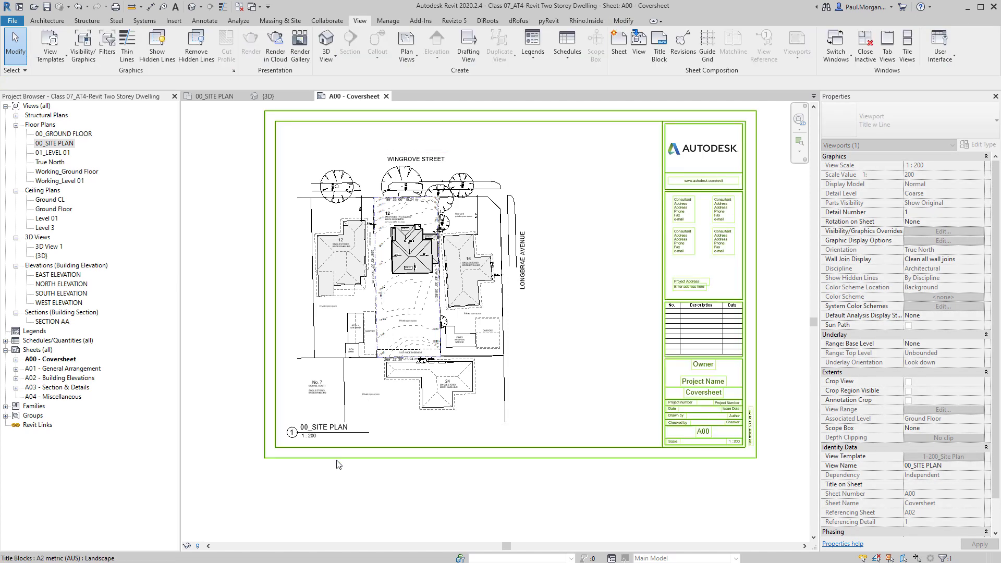
pyautogui.moveTo(284, 420); pyautogui.dragTo(331, 434)
pyautogui.click(429, 457)
# Move the site plan viewport slightly upward on the coversheet
pyautogui.scroll(-1, 428, 454)
pyautogui.scroll(-2, 459, 488)
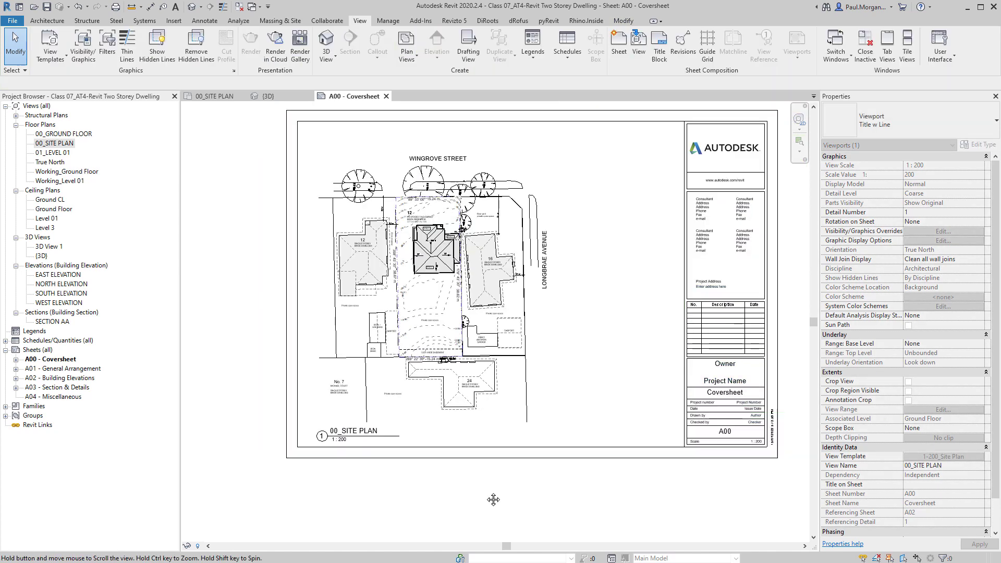
pyautogui.click(487, 328)
pyautogui.moveTo(488, 329); pyautogui.dragTo(487, 323)
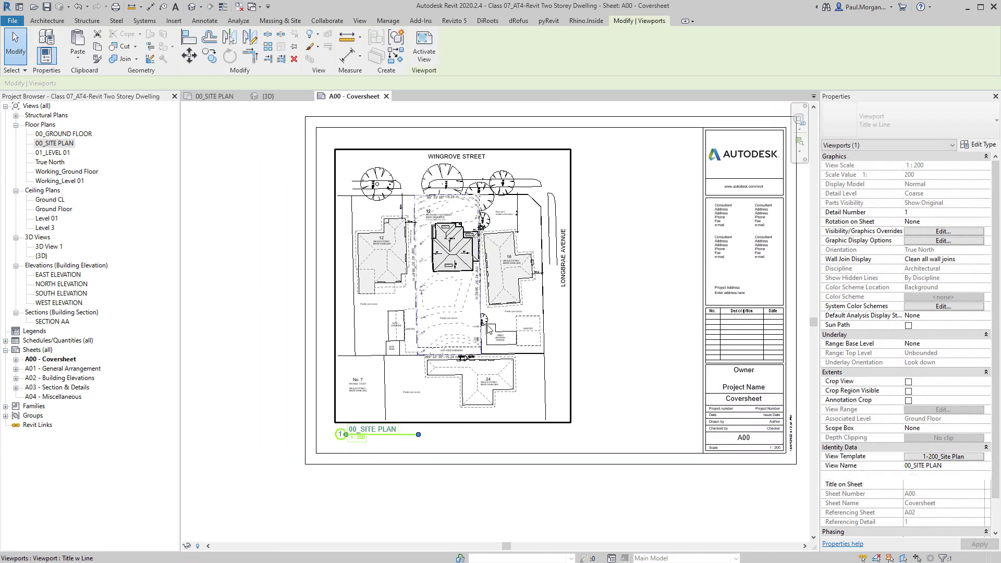
# Deselect the site plan viewport and open the 00_GROUND FLOOR floor plan
pyautogui.click(479, 488)
pyautogui.moveTo(504, 464); pyautogui.dragTo(453, 504, button='middle')
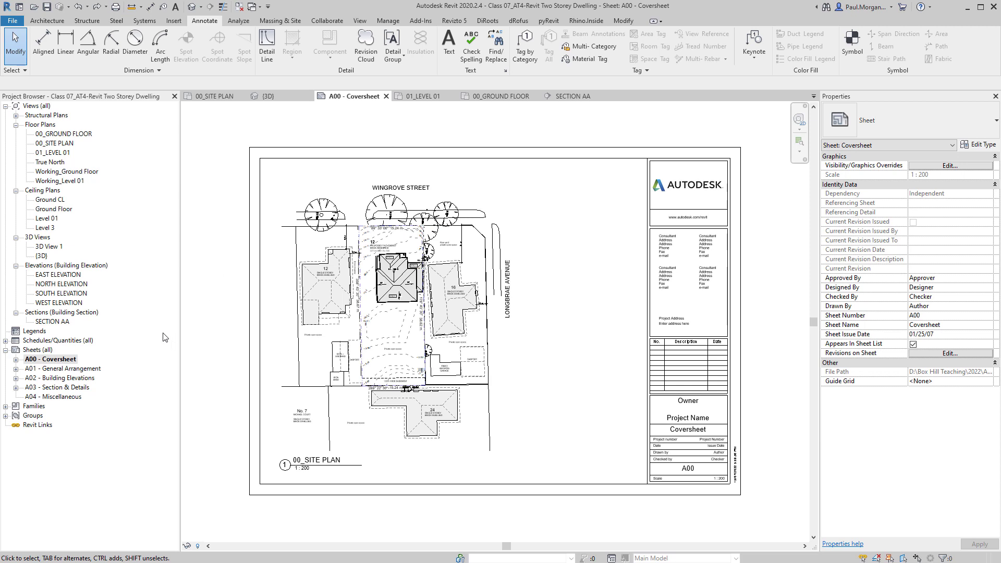
pyautogui.doubleClick(65, 135)
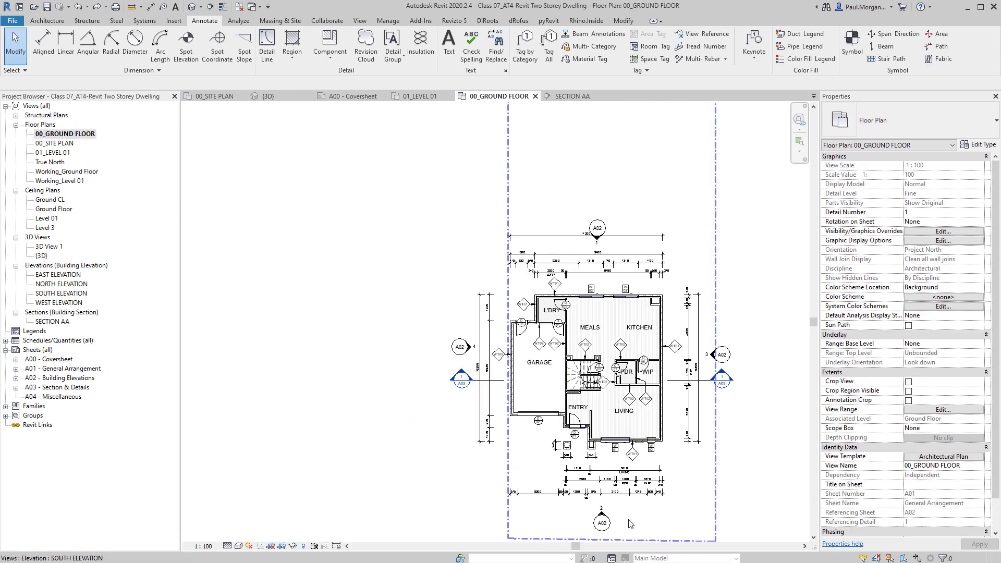
pyautogui.moveTo(668, 512)
pyautogui.mouseDown(button='middle')
pyautogui.moveTo(648, 493)
pyautogui.moveTo(686, 485)
pyautogui.moveTo(631, 505)
pyautogui.moveTo(644, 483)
pyautogui.moveTo(622, 497)
pyautogui.mouseUp(button='middle')
pyautogui.click(697, 483)
pyautogui.click(730, 469)
pyautogui.scroll(-1, 661, 483)
pyautogui.scroll(-1, 631, 479)
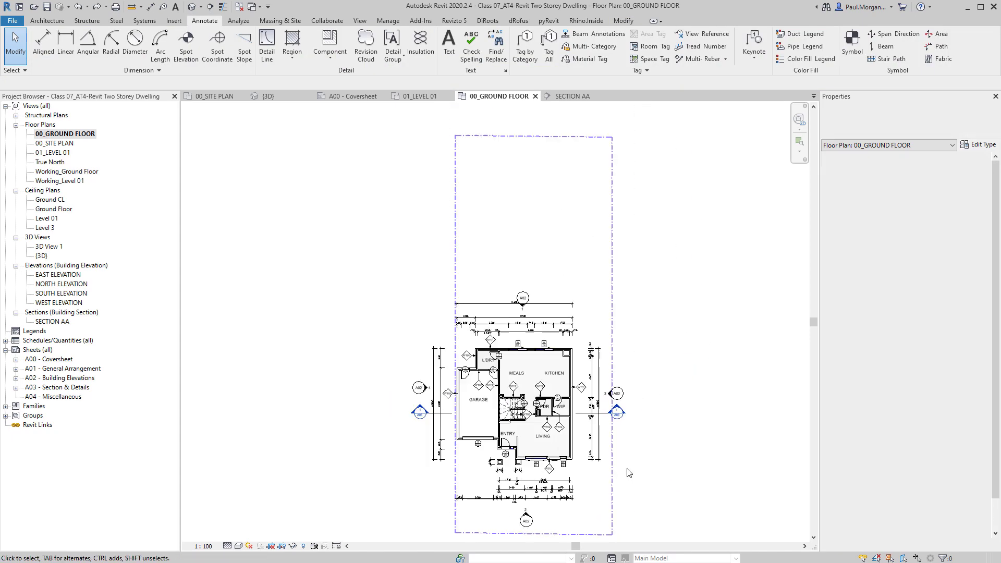
pyautogui.moveTo(671, 470); pyautogui.dragTo(661, 468, button='middle')
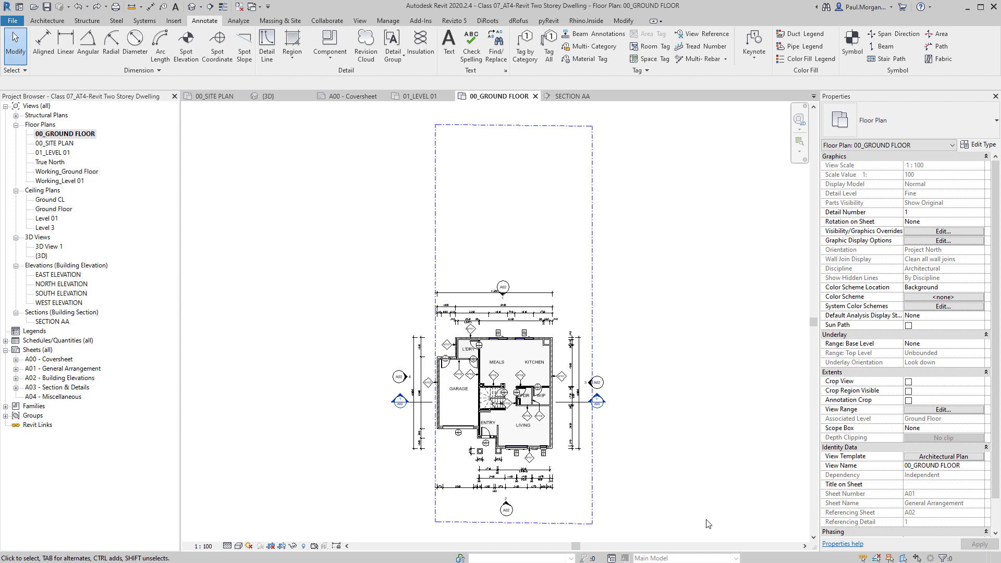
# Hide the Property Lines subcategory of Site in the model category overrides of the Architectural Plan view template
pyautogui.click(939, 457)
pyautogui.click(552, 177)
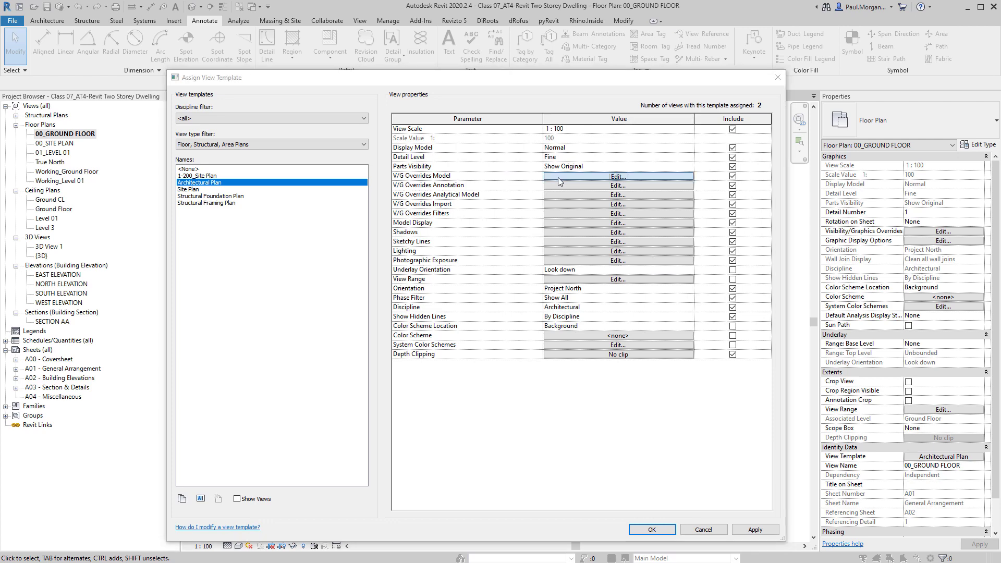
pyautogui.click(306, 256)
pyautogui.press('s')
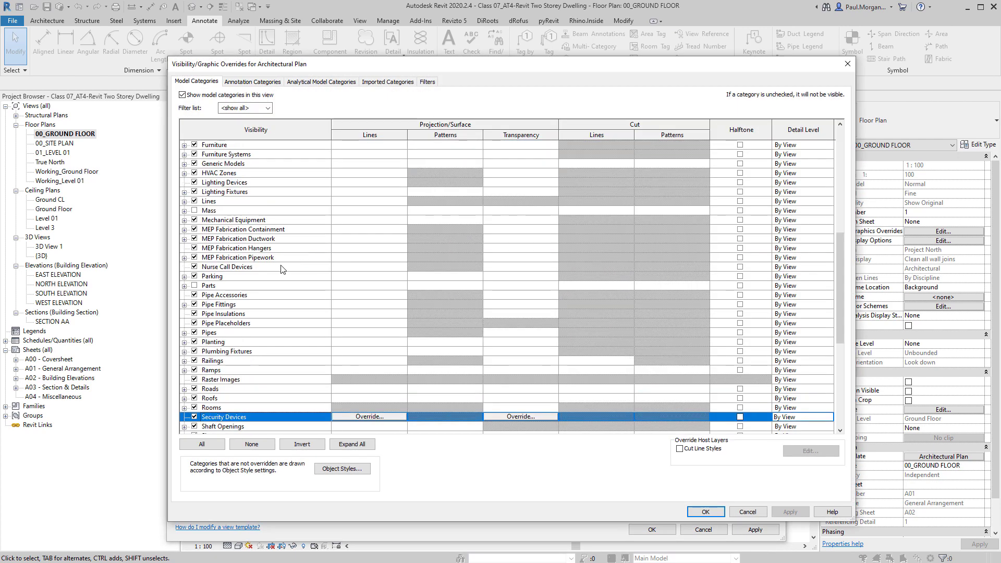
pyautogui.scroll(-3, 194, 368)
pyautogui.click(186, 371)
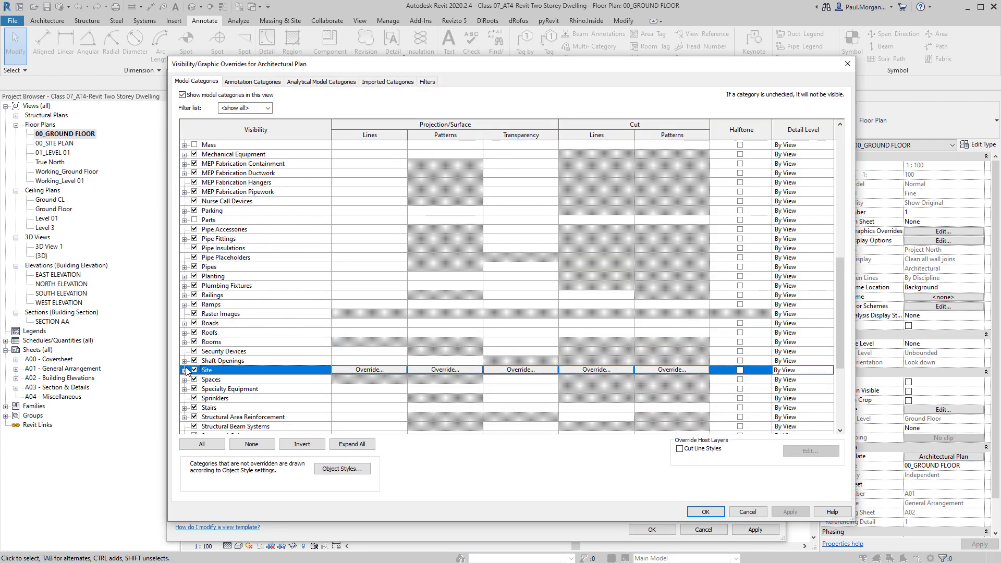
pyautogui.click(185, 370)
pyautogui.scroll(-5, 229, 355)
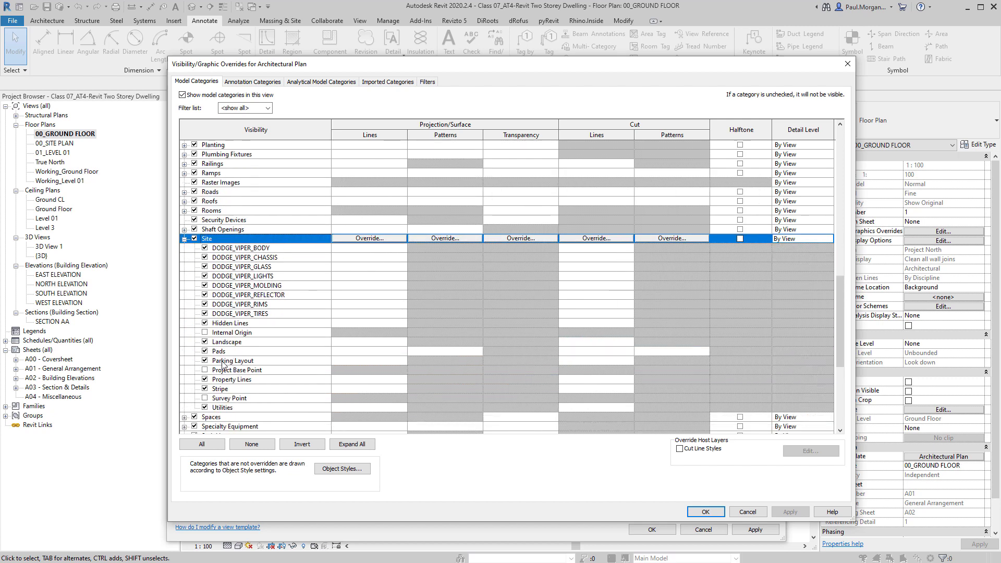
pyautogui.click(222, 362)
pyautogui.click(211, 383)
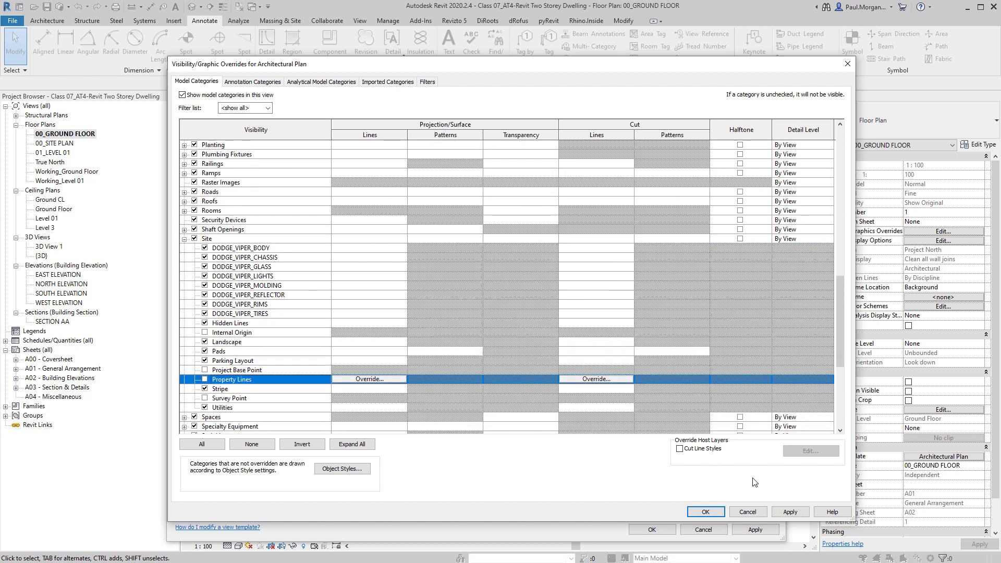
pyautogui.click(705, 511)
pyautogui.click(652, 530)
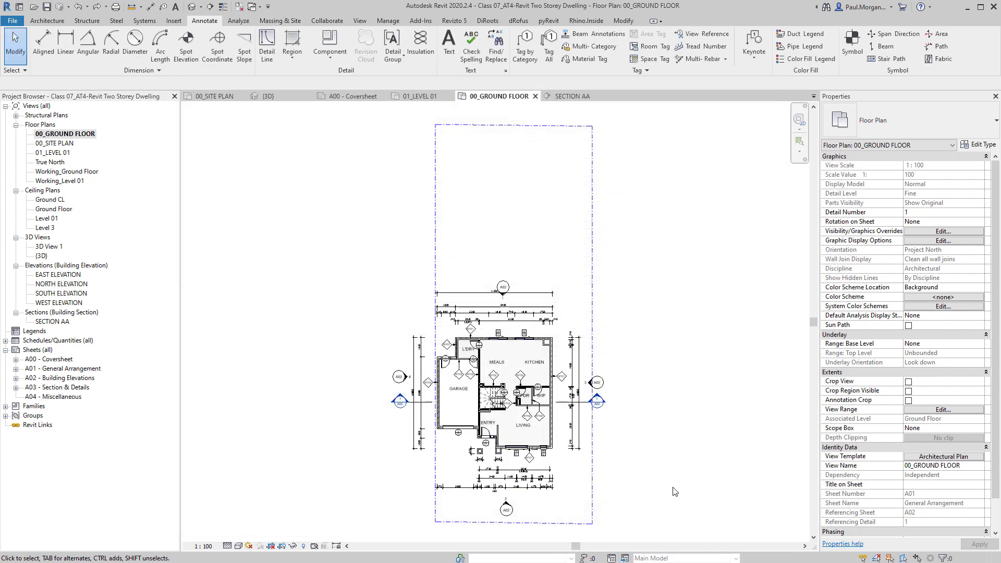
# Open the 01_LEVEL 01 floor plan with the whole upper storey and its dimensions in view
pyautogui.doubleClick(55, 153)
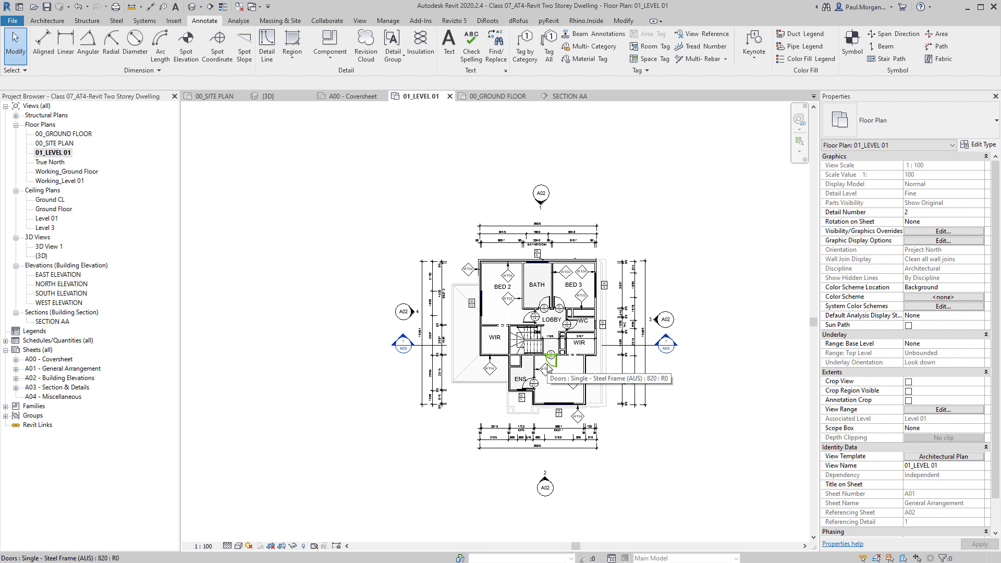
pyautogui.moveTo(547, 369); pyautogui.dragTo(572, 358, button='middle')
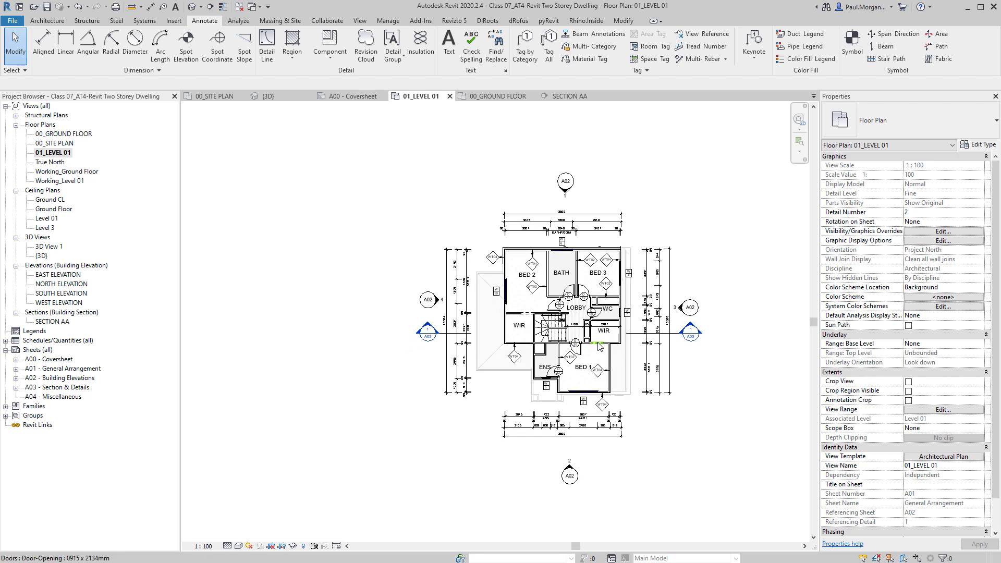
pyautogui.moveTo(694, 437); pyautogui.dragTo(669, 450, button='middle')
pyautogui.scroll(1, 697, 450)
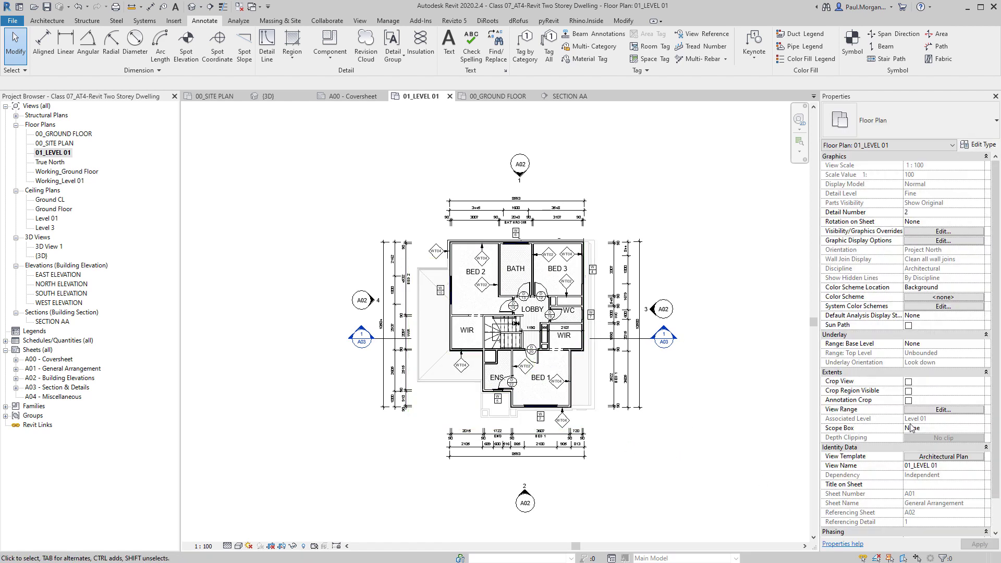
# Set the top of the 01_LEVEL 01 view range to Unlimited and raise the cut plane offset above the main roof
pyautogui.click(943, 410)
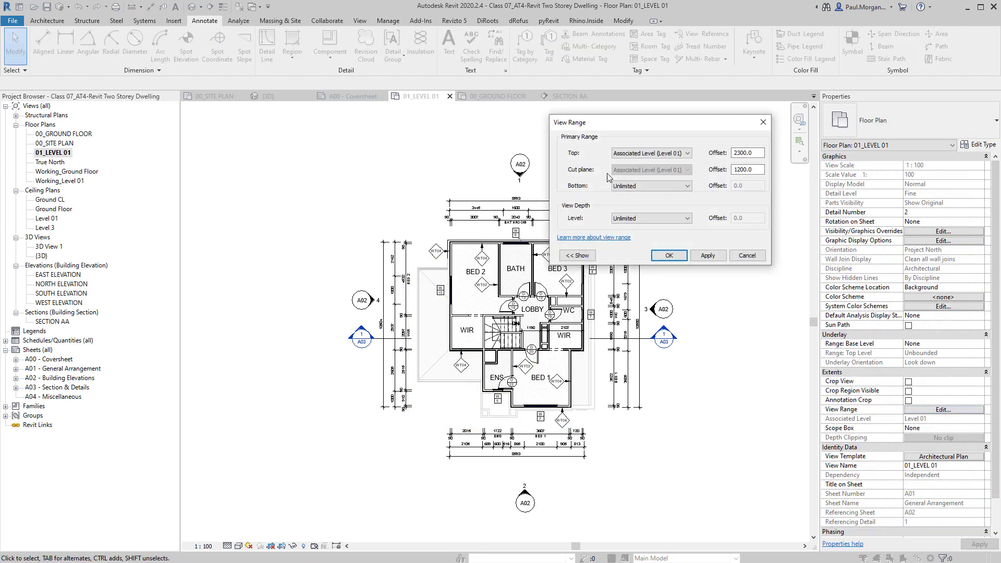
pyautogui.click(670, 155)
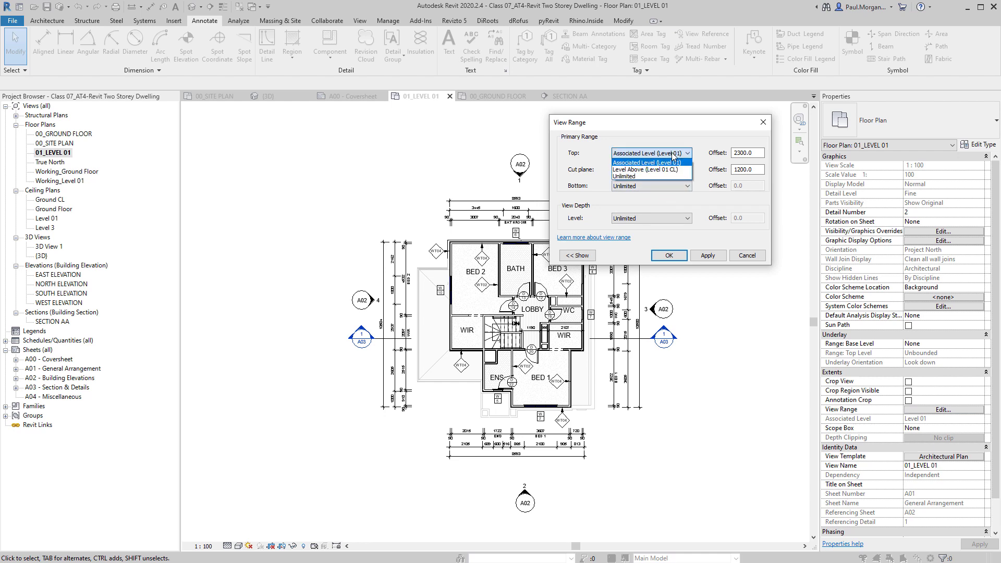
pyautogui.click(656, 177)
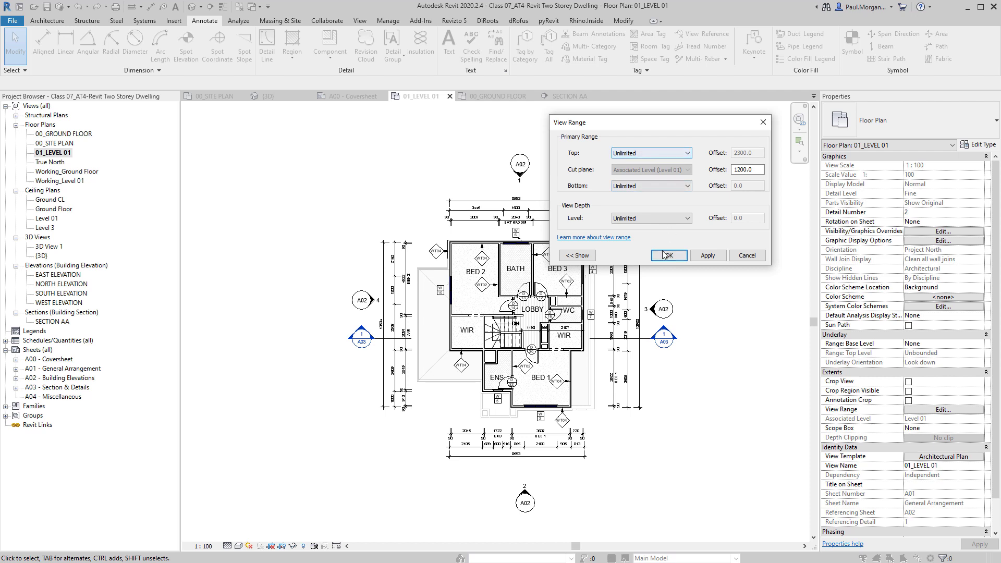
pyautogui.doubleClick(747, 170)
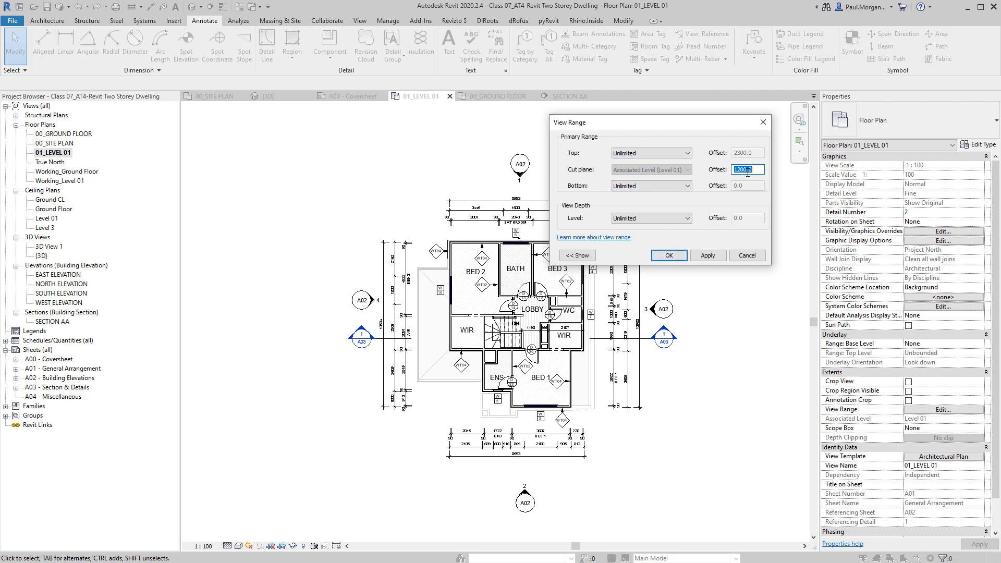
pyautogui.write('1')
pyautogui.click(669, 255)
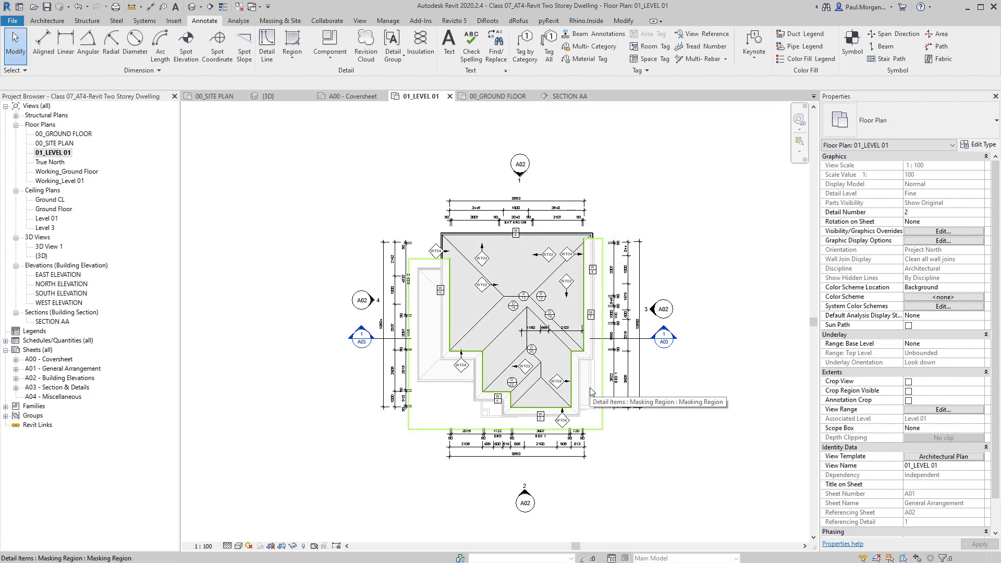
# Temporarily isolate the main tiled roof in the 01_LEVEL 01 plan
pyautogui.click(462, 261)
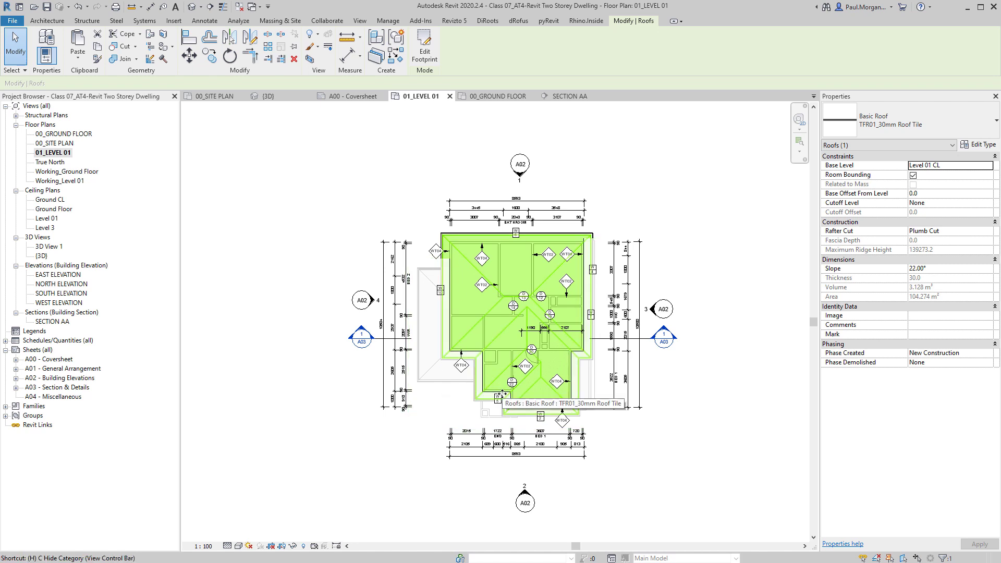
pyautogui.press('h')
pyautogui.press('i')
pyautogui.press('Escape')
pyautogui.scroll(2, 599, 311)
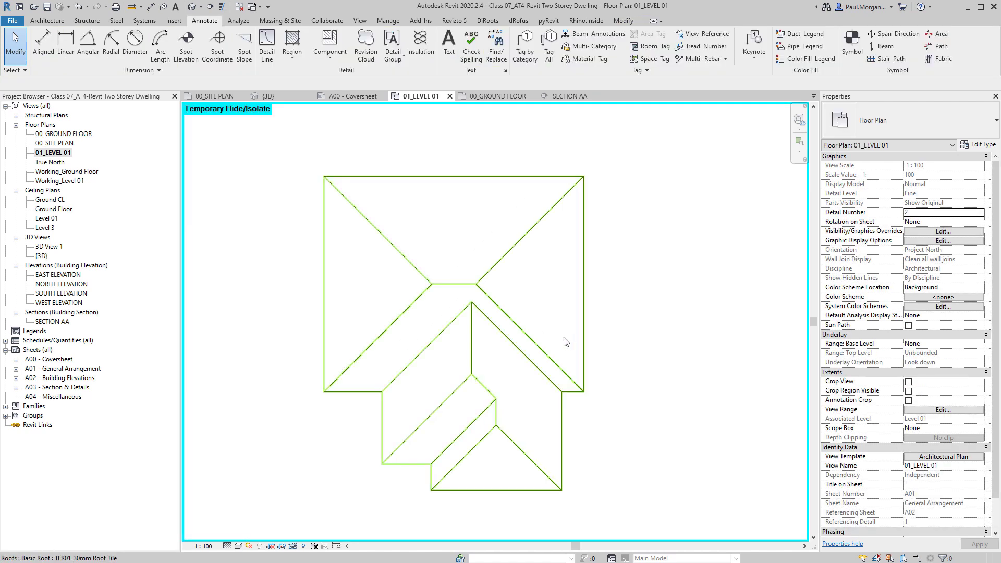
pyautogui.moveTo(555, 338); pyautogui.dragTo(597, 336, button='middle')
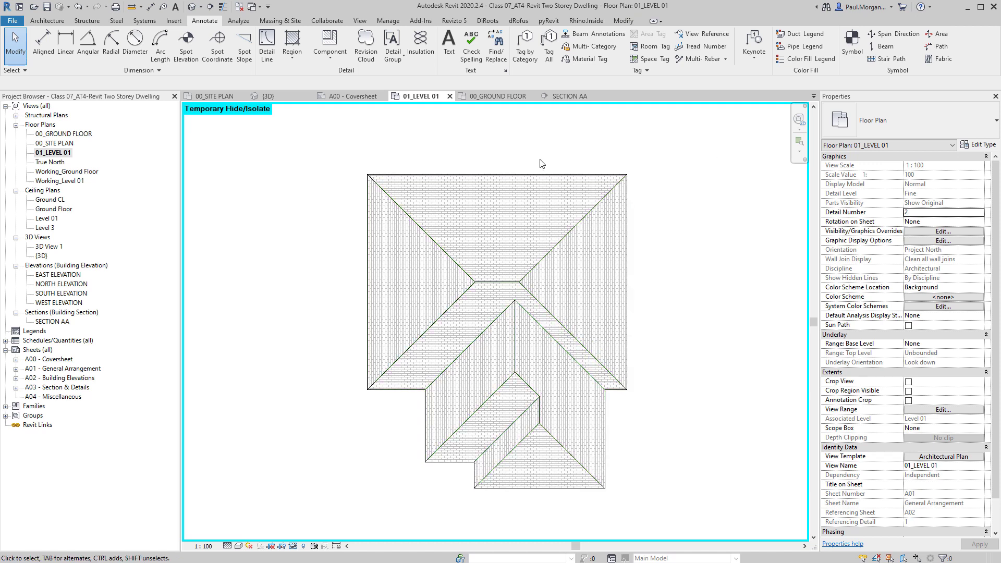
# Try the <Hidden> line style on the upper eave edge of the isolated roof with the Linework tool
pyautogui.click(627, 21)
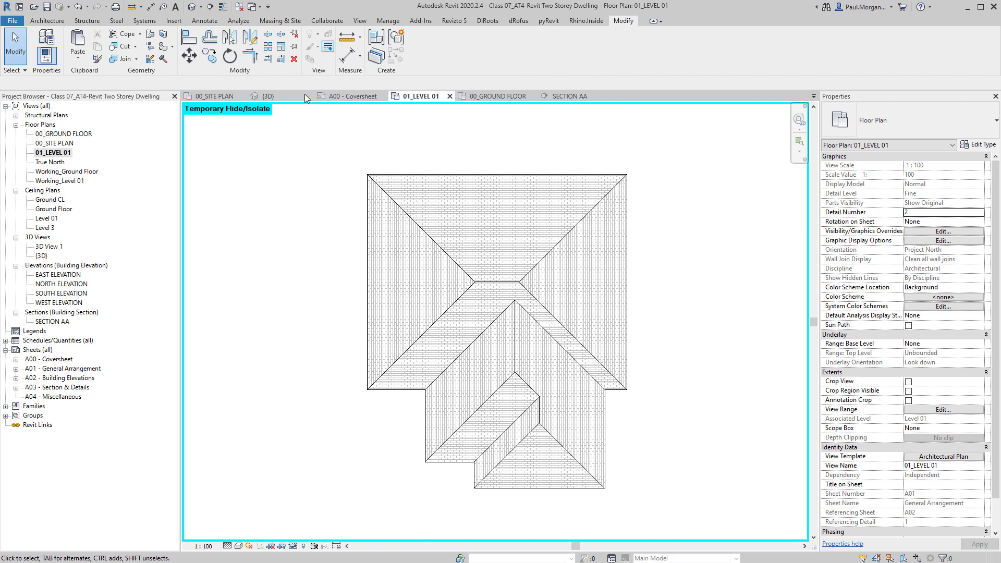
pyautogui.click(327, 48)
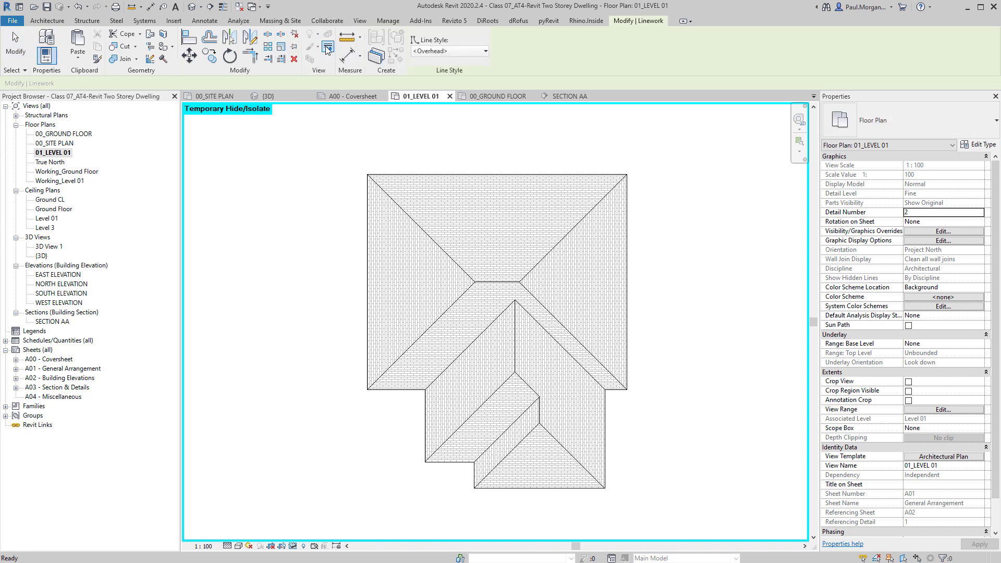
pyautogui.click(443, 52)
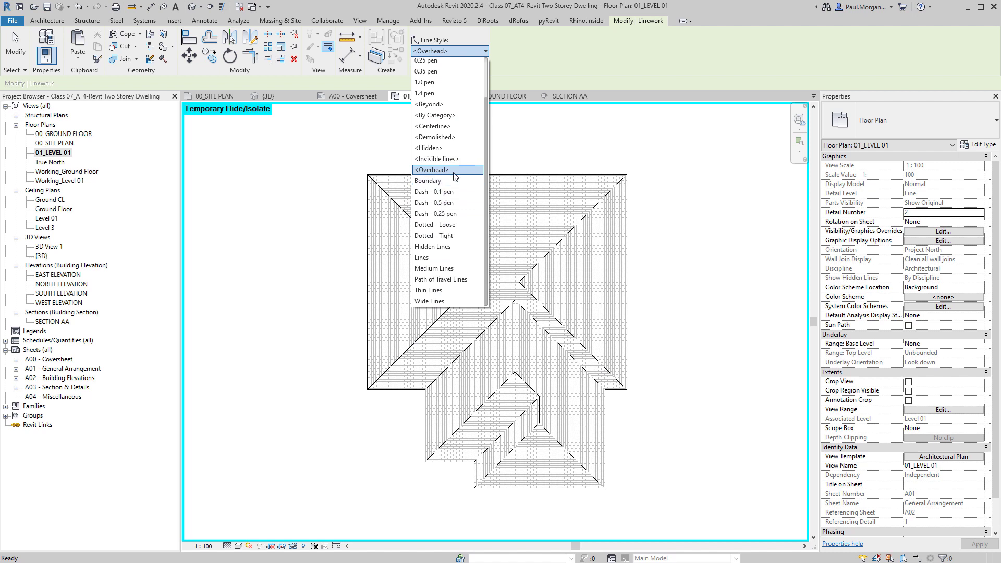
pyautogui.click(451, 148)
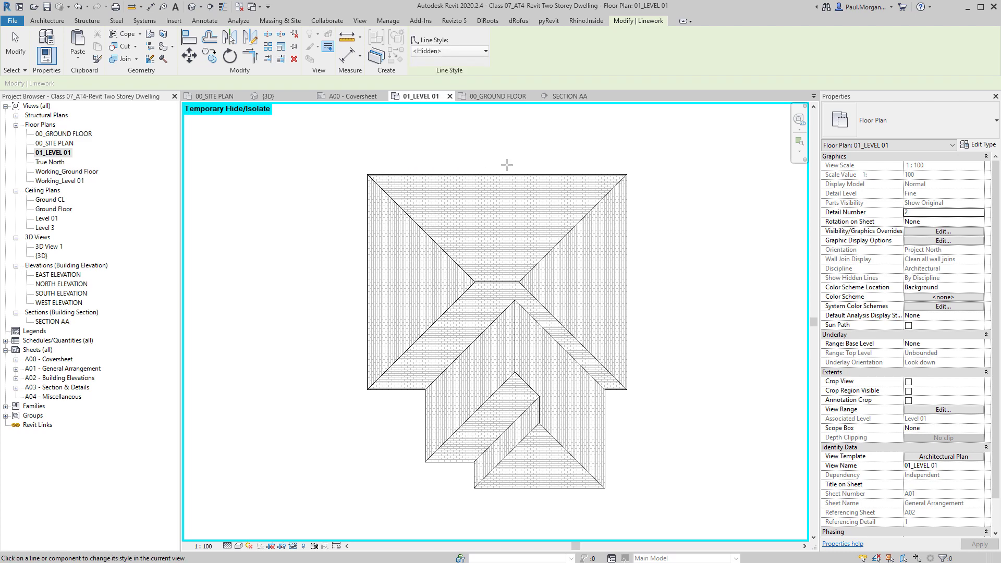
pyautogui.click(498, 175)
pyautogui.scroll(2, 644, 161)
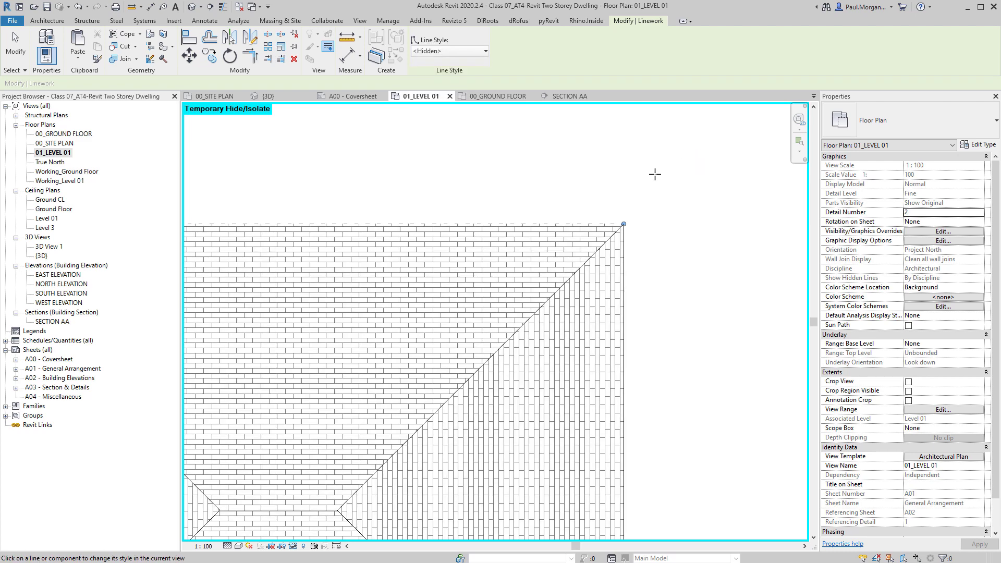
pyautogui.scroll(-3, 653, 172)
pyautogui.scroll(3, 627, 185)
pyautogui.scroll(-1, 659, 186)
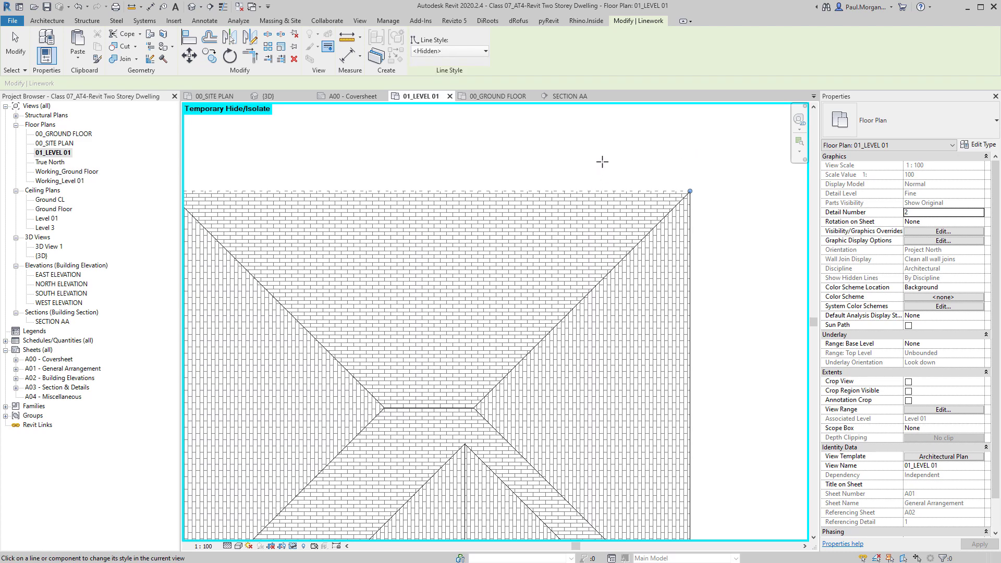
pyautogui.scroll(-3, 603, 162)
# Try the Dash - 0.1 pen line style on the roof's upper eave edge with Linework
pyautogui.click(453, 50)
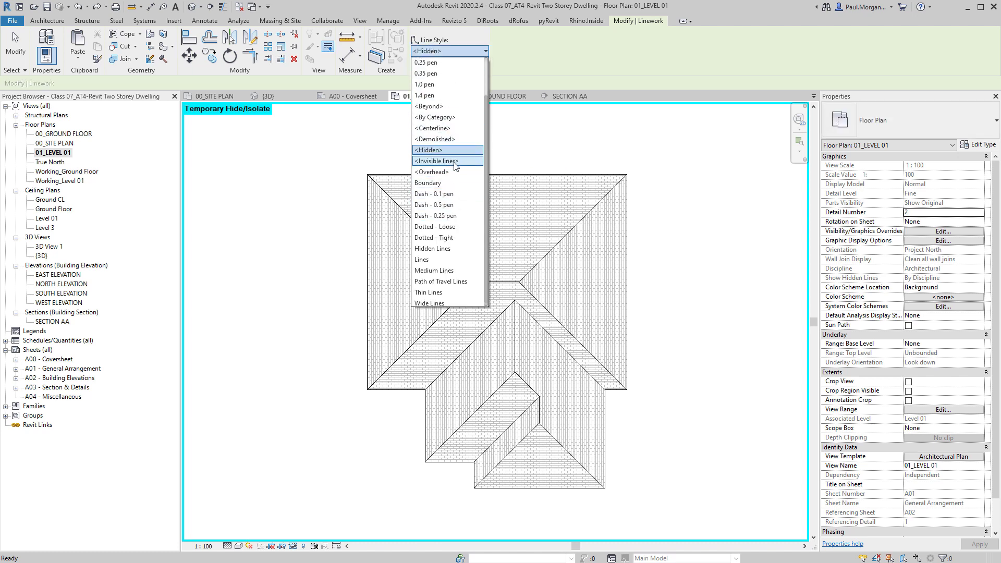
pyautogui.click(439, 194)
pyautogui.click(511, 175)
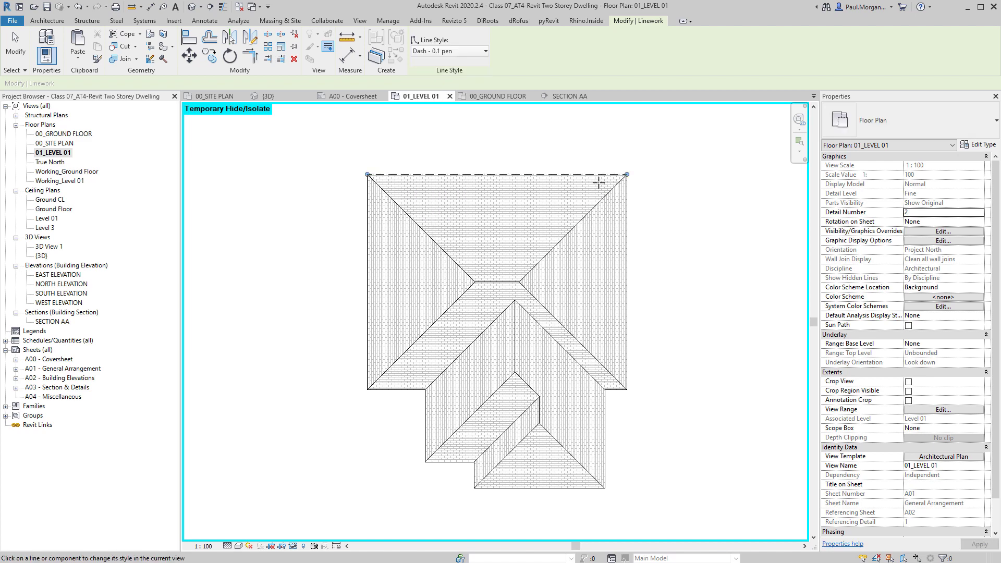
pyautogui.scroll(3, 599, 183)
pyautogui.scroll(-4, 661, 140)
pyautogui.scroll(1, 620, 203)
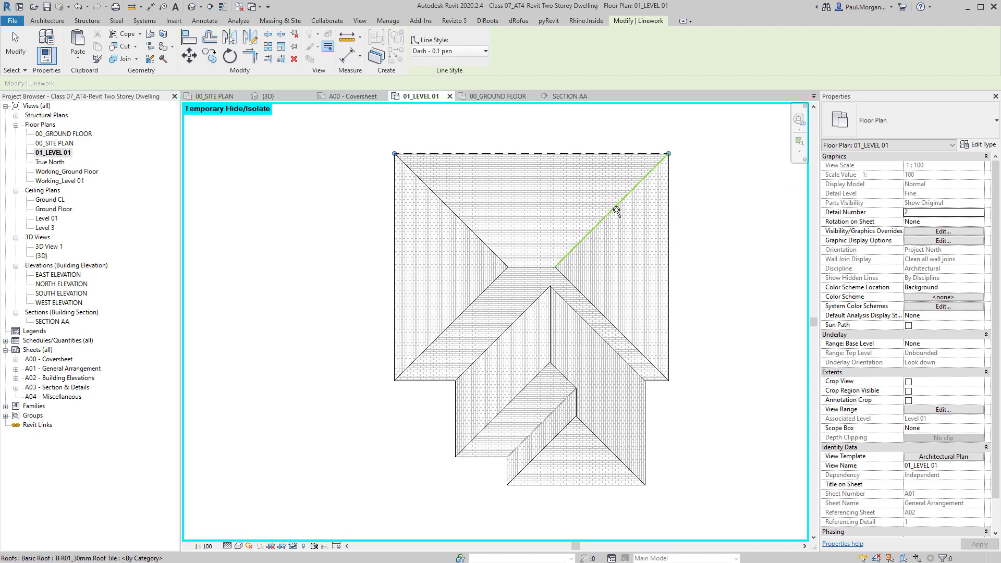
pyautogui.scroll(-1, 617, 211)
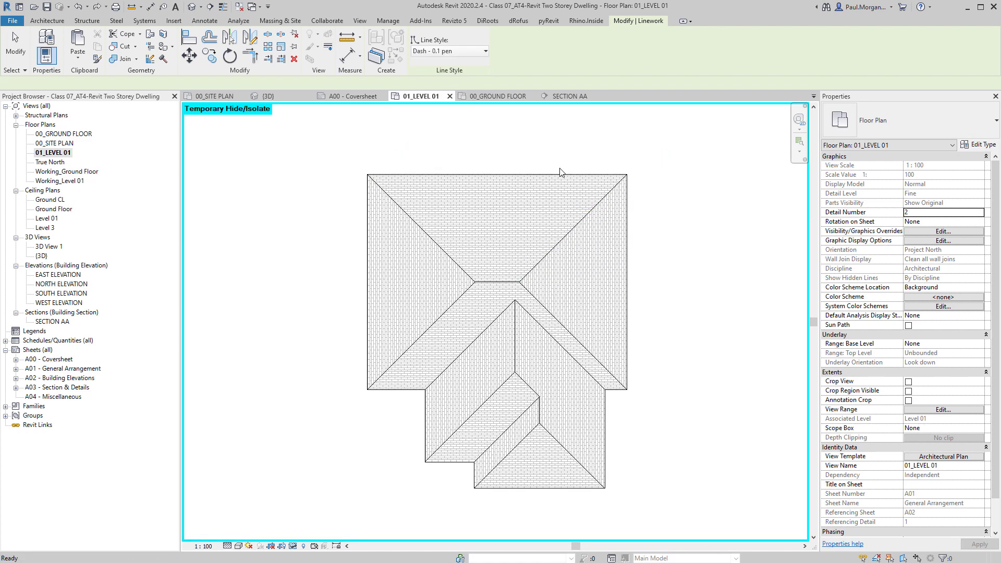
# Apply the Dash - 0.1 pen line style to the isolated roof's outer eave edges with Linework
pyautogui.click(449, 53)
pyautogui.click(467, 51)
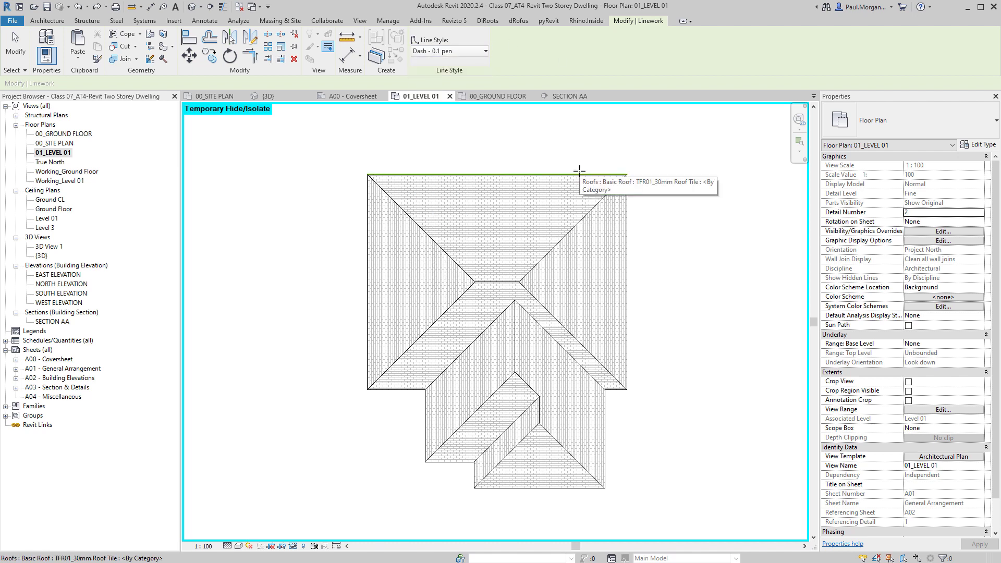
pyautogui.click(627, 242)
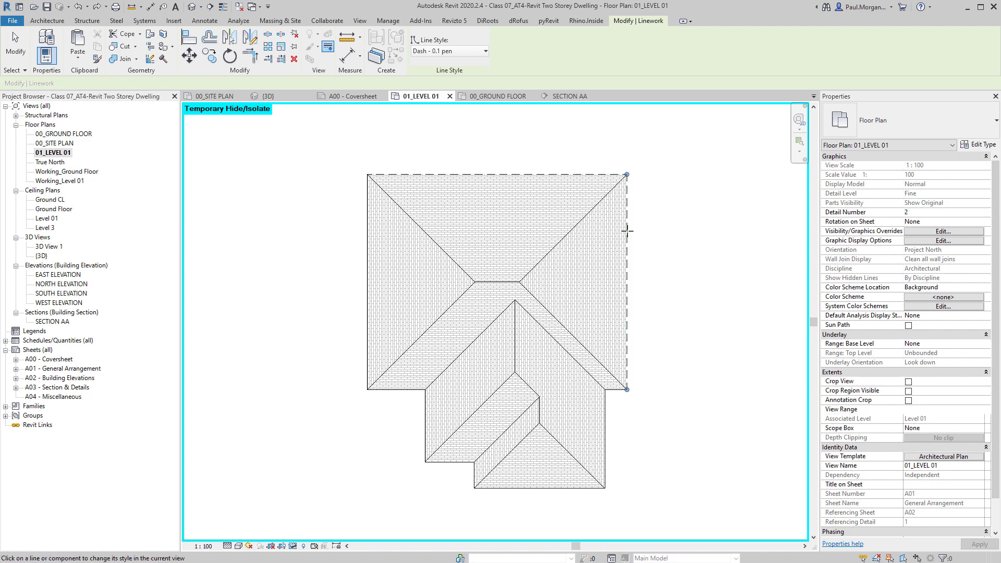
pyautogui.scroll(3, 604, 390)
pyautogui.moveTo(604, 404); pyautogui.dragTo(675, 185, button='middle')
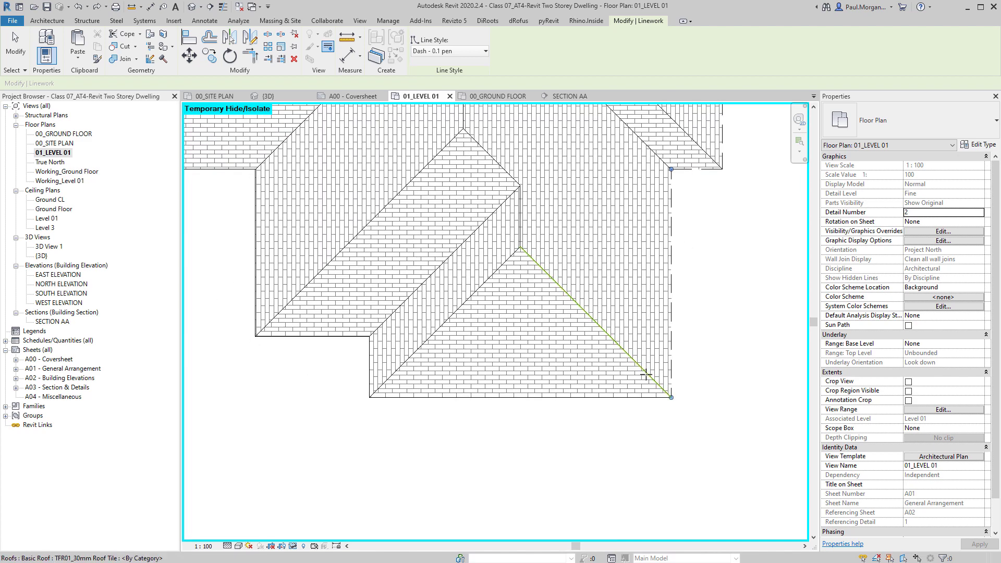
pyautogui.click(632, 398)
pyautogui.click(369, 363)
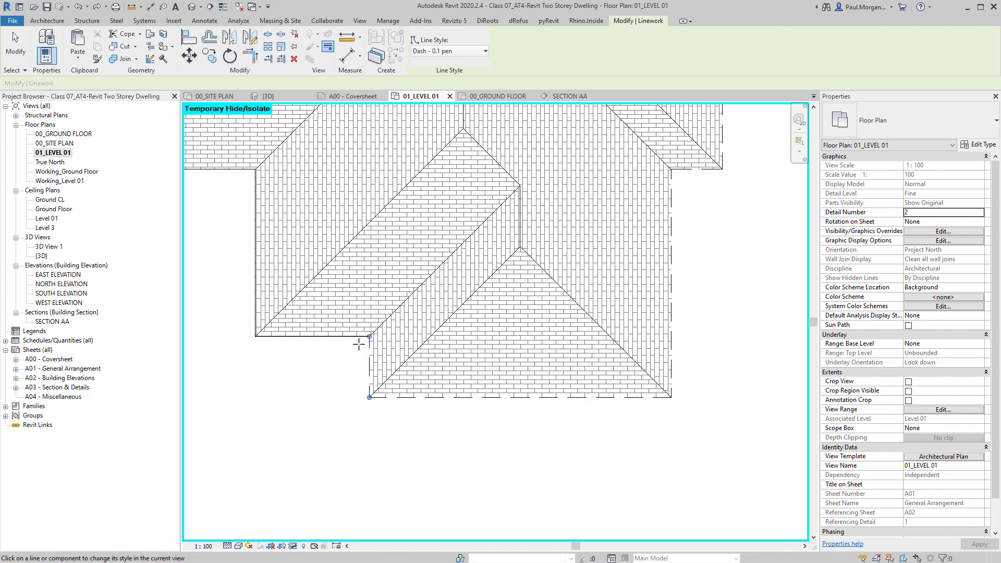
pyautogui.click(329, 337)
pyautogui.click(255, 305)
pyautogui.click(228, 169)
pyautogui.moveTo(326, 238); pyautogui.dragTo(549, 390, button='middle')
pyautogui.scroll(-2, 549, 390)
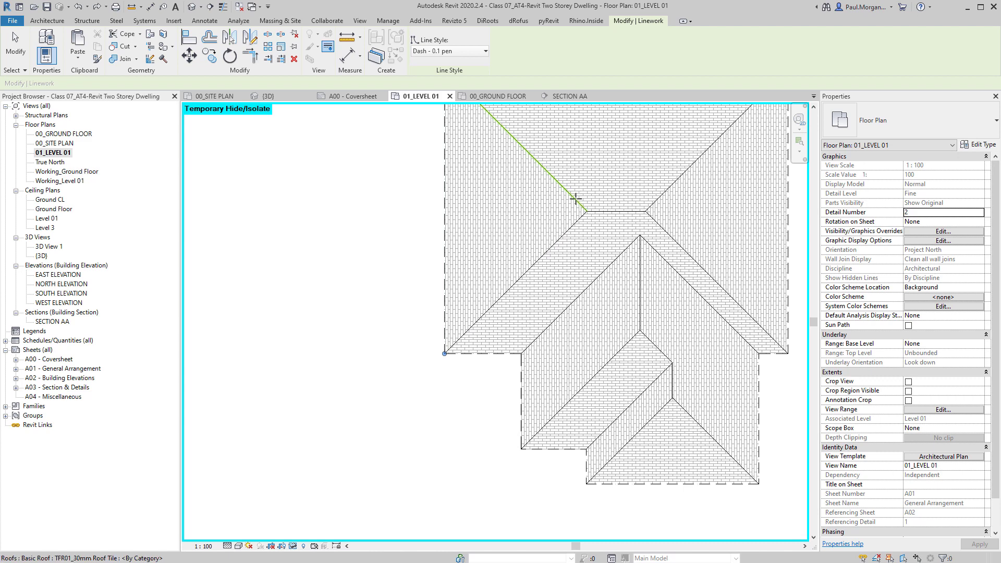
# Restyle the main ridge and the hips of the large upper roof portion with the Dash - 0.1 pen line style
pyautogui.moveTo(580, 207); pyautogui.dragTo(562, 268, button='middle')
pyautogui.click(561, 269)
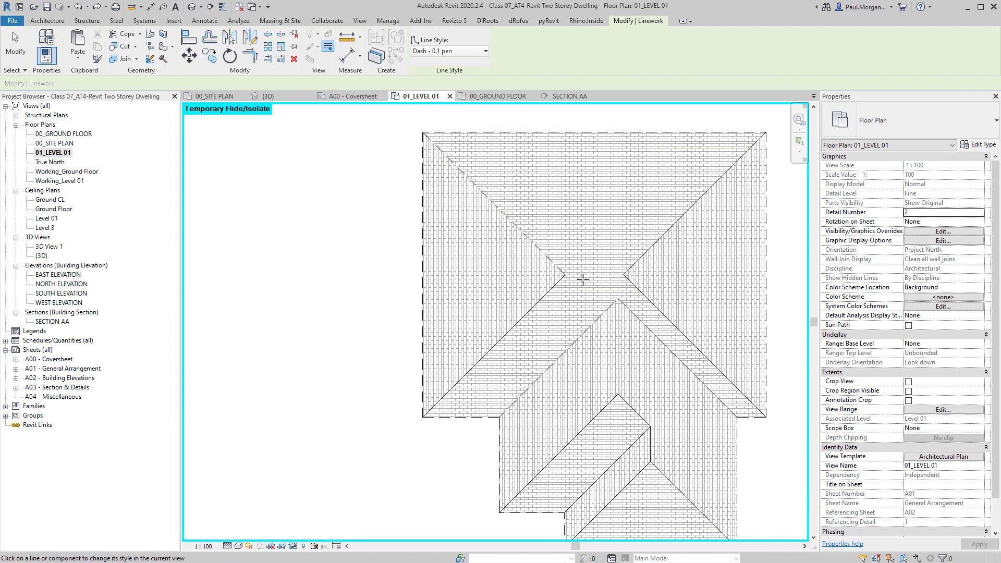
pyautogui.click(583, 275)
pyautogui.click(634, 265)
# Restyle the ridges, hips and valleys of the projecting lower roof wing with Dash - 0.1 pen and end Linework
pyautogui.click(619, 318)
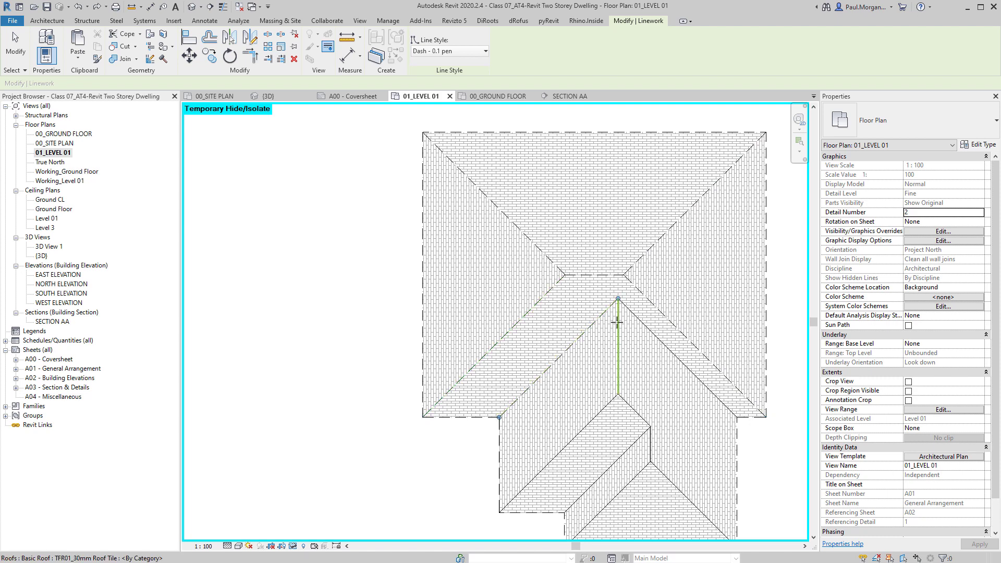
pyautogui.click(633, 313)
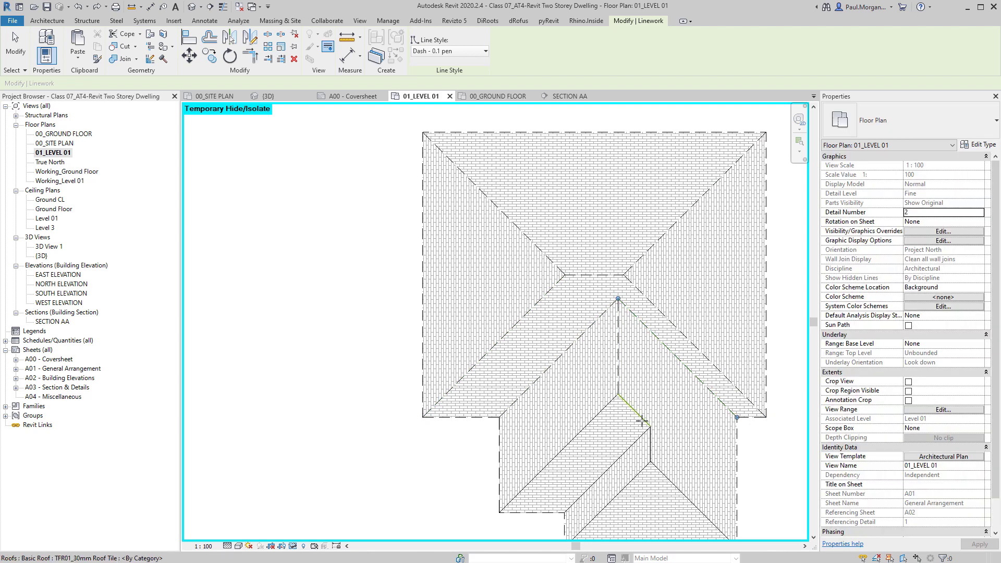
pyautogui.click(605, 408)
pyautogui.click(650, 452)
pyautogui.click(659, 472)
pyautogui.moveTo(686, 514); pyautogui.dragTo(632, 434, button='middle')
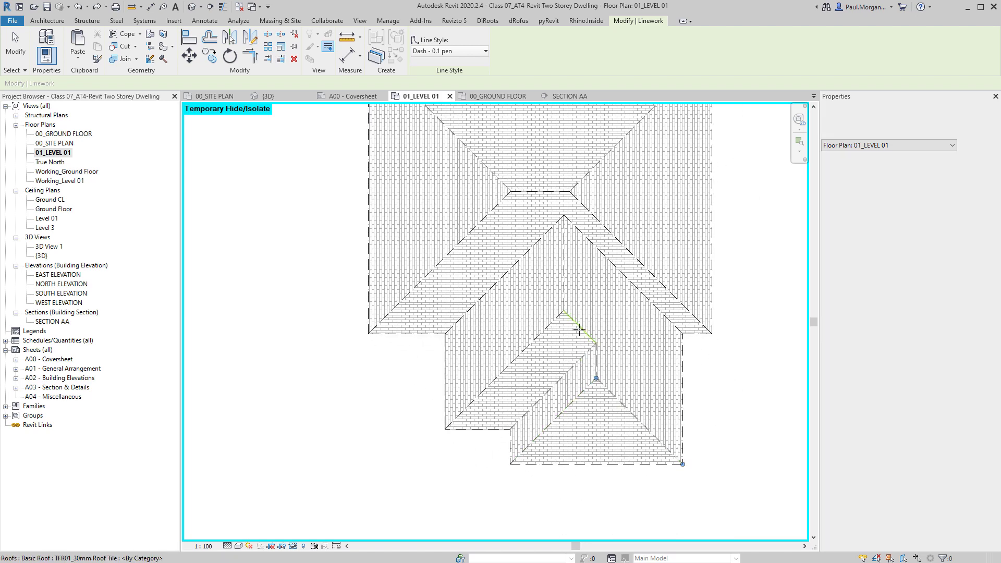
pyautogui.moveTo(586, 347); pyautogui.dragTo(580, 447, button='middle')
pyautogui.press('Escape')
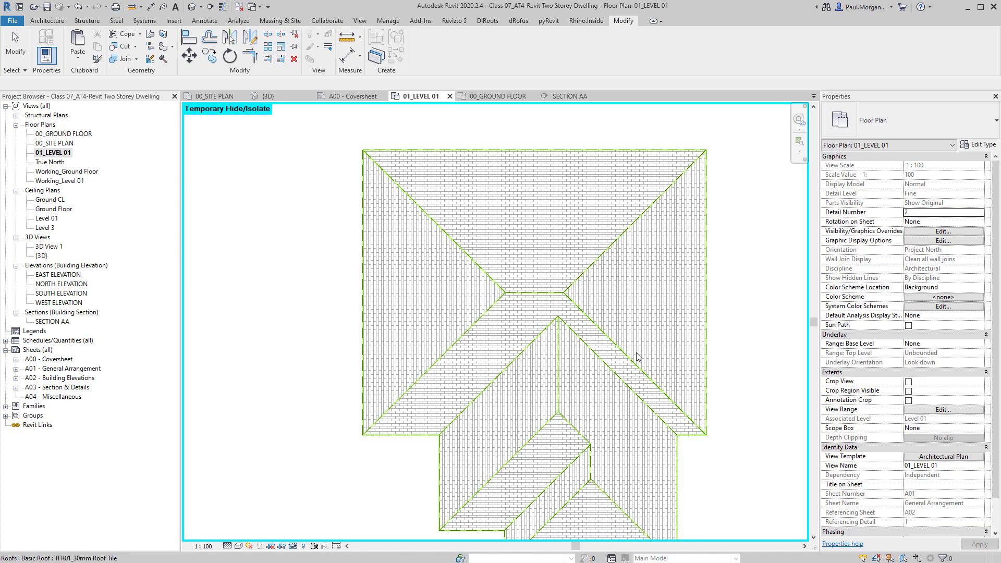
# Reset the temporary roof isolation in the 01_LEVEL 01 plan
pyautogui.moveTo(714, 460); pyautogui.dragTo(702, 448, button='middle')
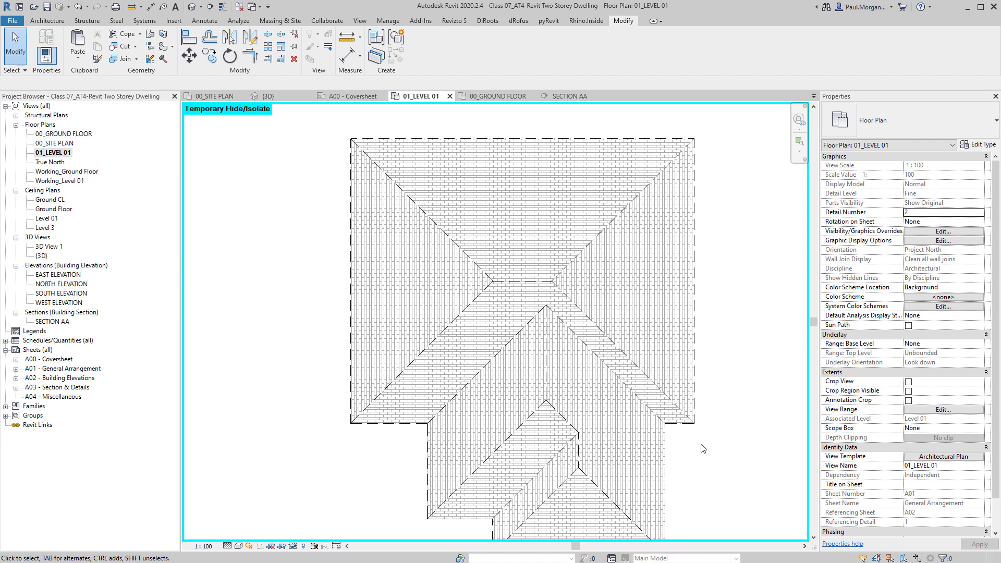
pyautogui.press('h')
pyautogui.press('r')
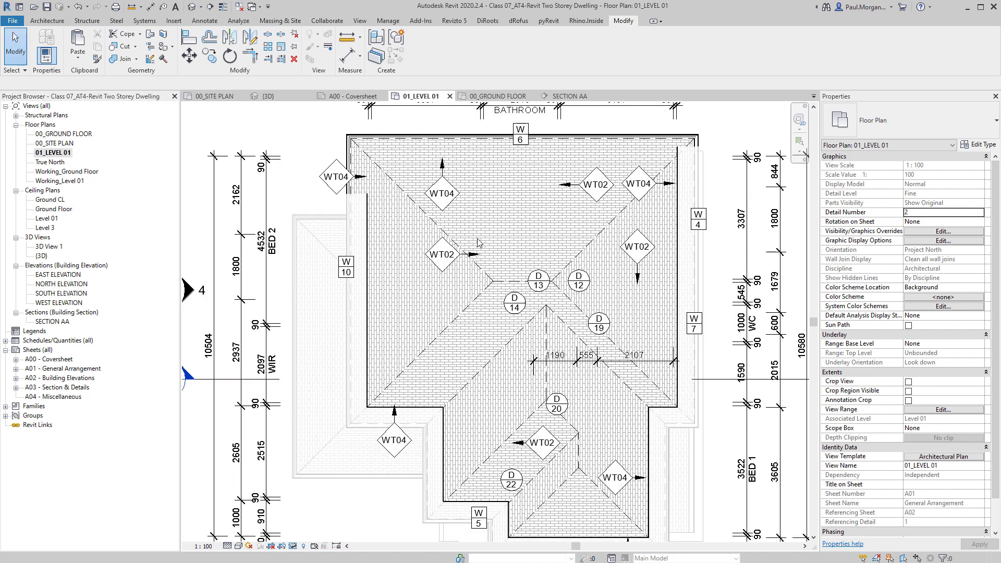
# Set the view range's top to Associated Level (Level 01) and the cut plane offset to 1500
pyautogui.click(938, 410)
pyautogui.click(646, 153)
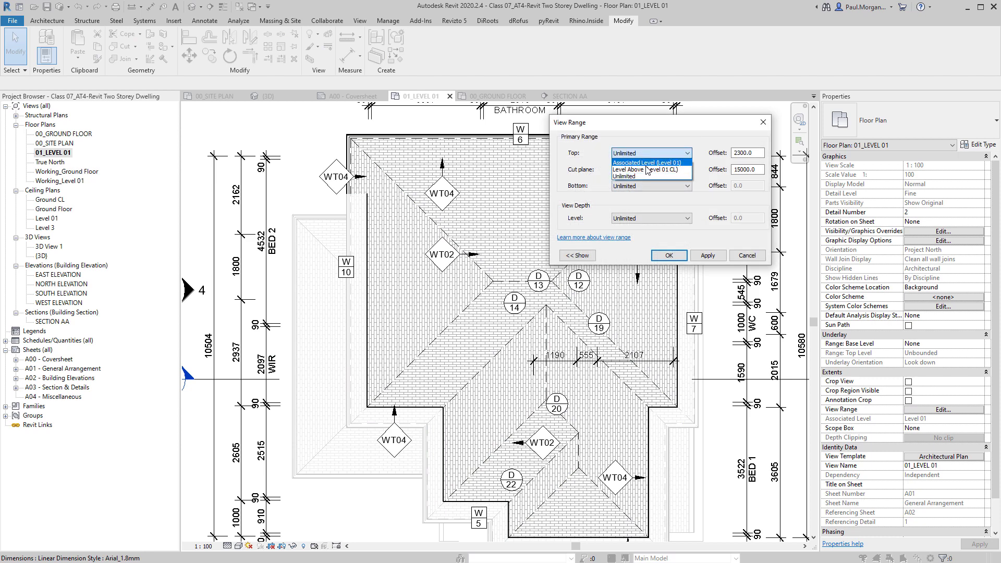
pyautogui.click(646, 162)
pyautogui.doubleClick(755, 169)
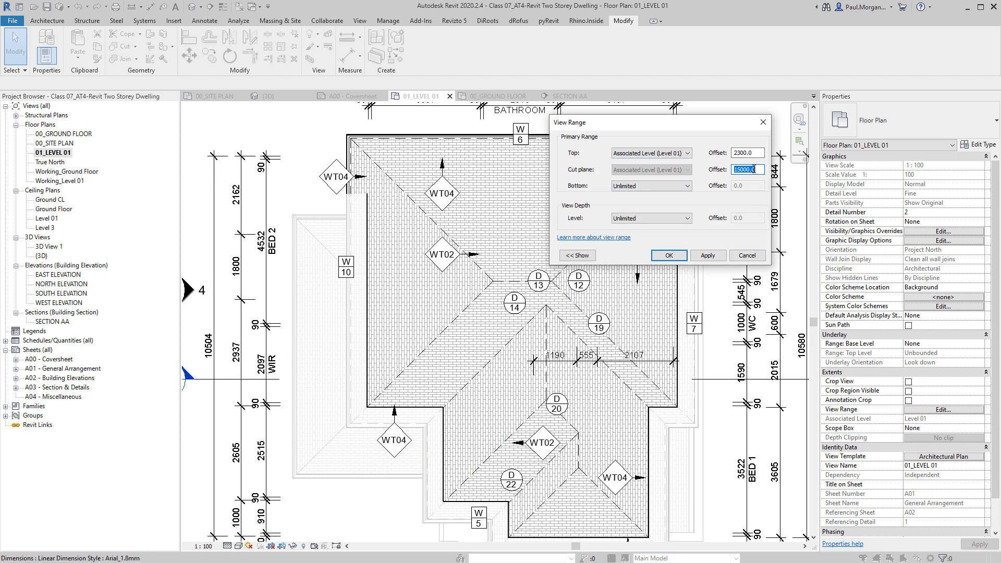
pyautogui.write('1500')
pyautogui.press('Return')
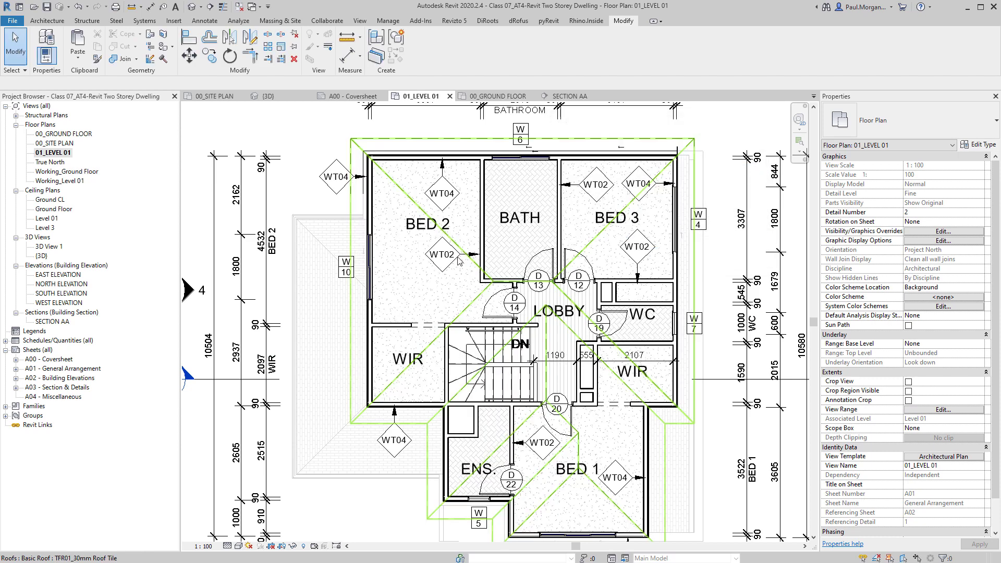
# Examine the dashed main roof outline over the 01_LEVEL 01 plan, selecting the roof to check it
pyautogui.scroll(-3, 700, 430)
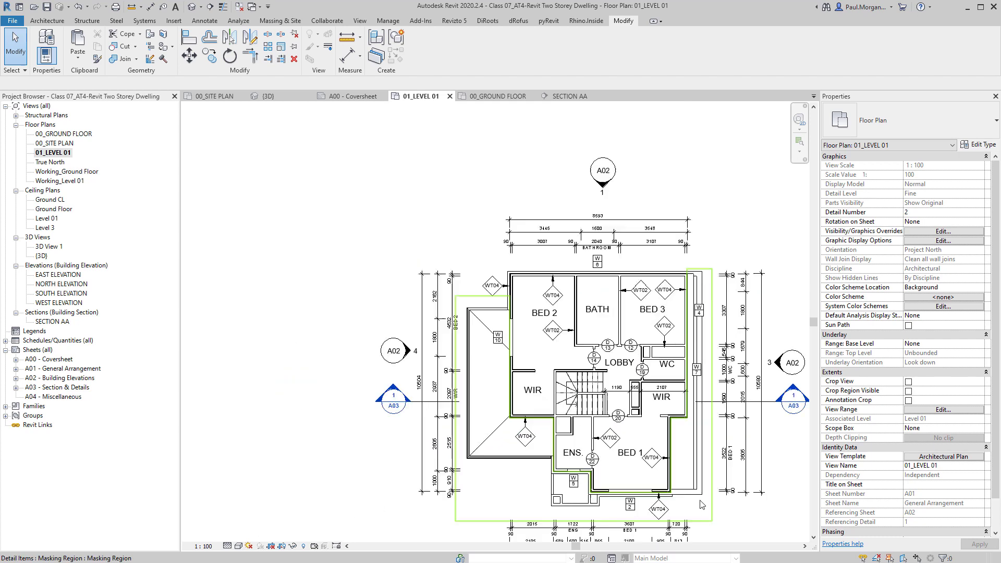
pyautogui.moveTo(696, 518); pyautogui.dragTo(705, 480, button='middle')
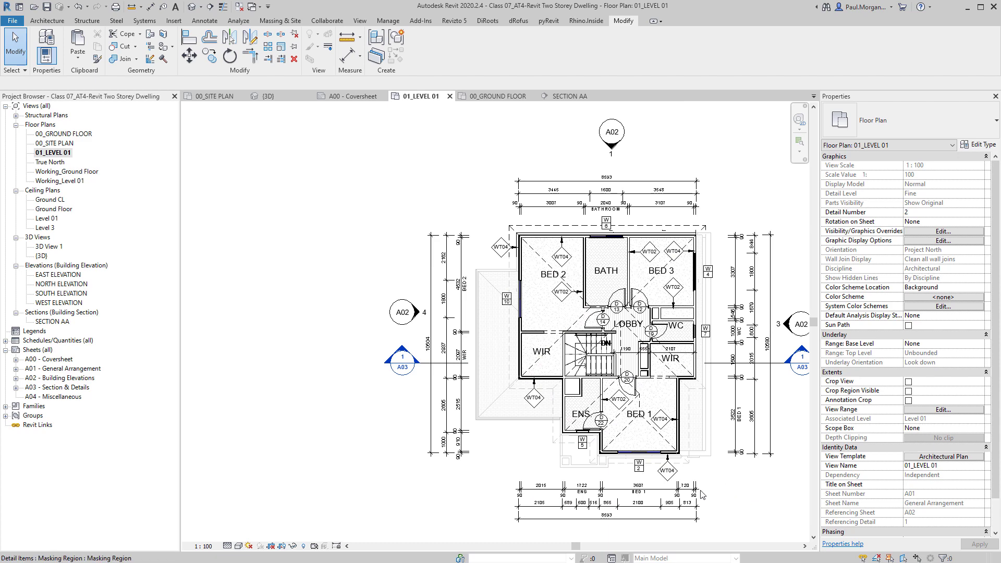
pyautogui.scroll(3, 622, 431)
pyautogui.click(622, 430)
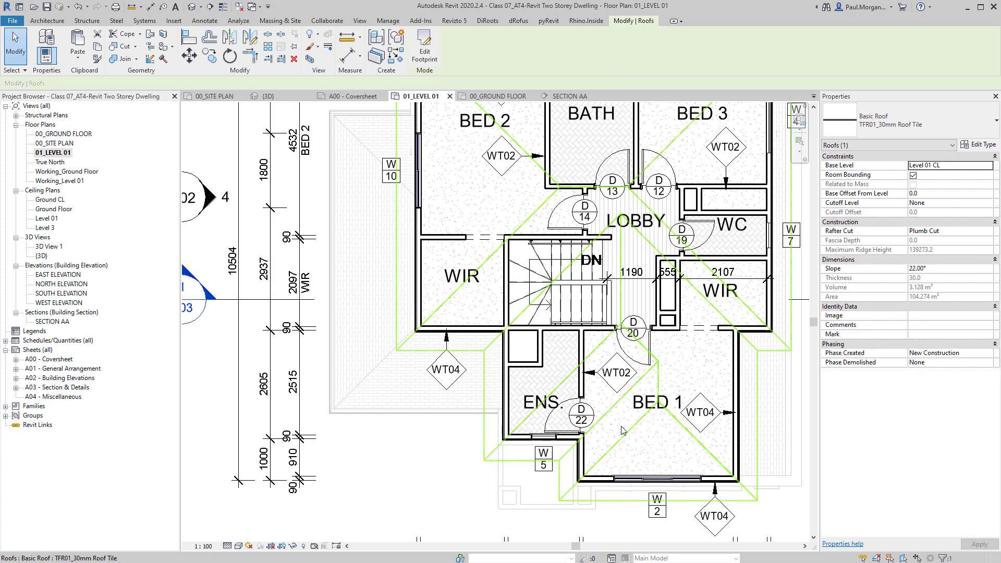
pyautogui.press('Escape')
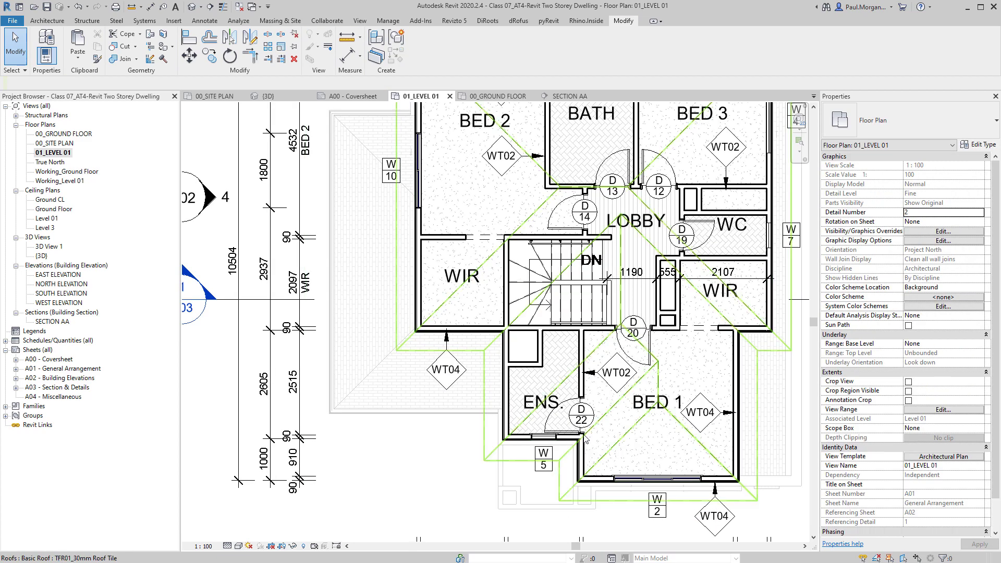
pyautogui.click(611, 432)
pyautogui.scroll(-2, 612, 432)
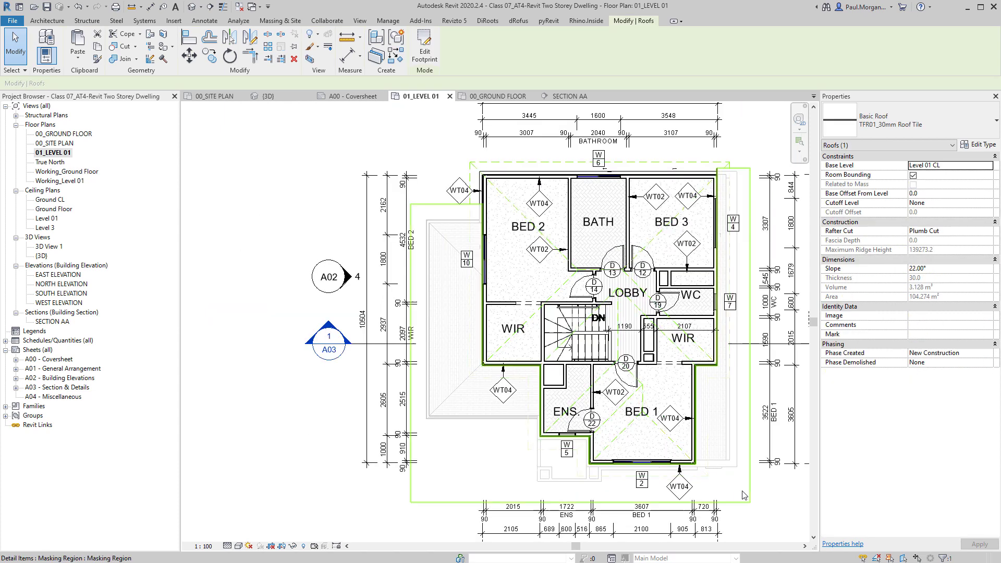
pyautogui.press('Escape')
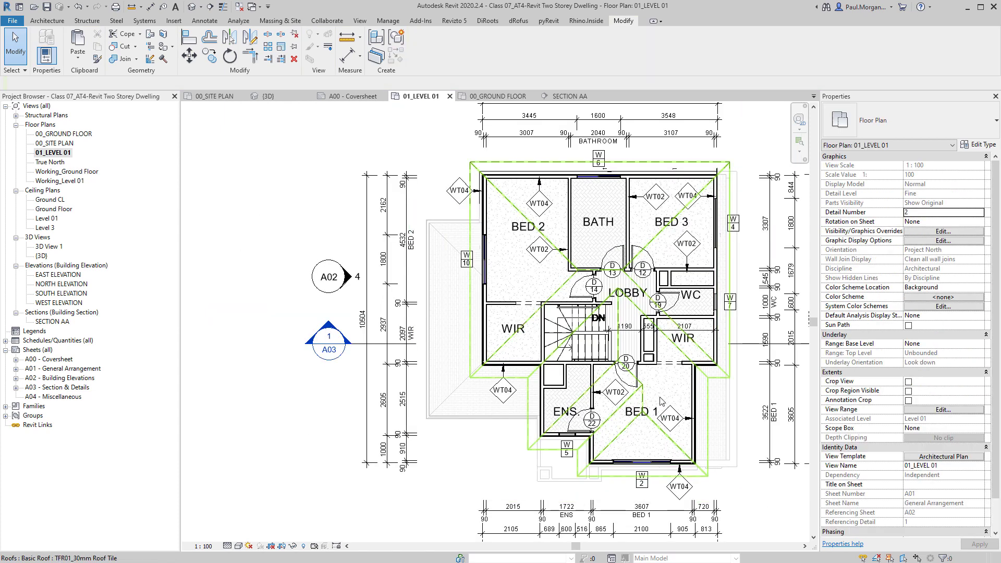
# Temporarily hide the main tiled roof in the 01_LEVEL 01 plan and restore it
pyautogui.click(639, 403)
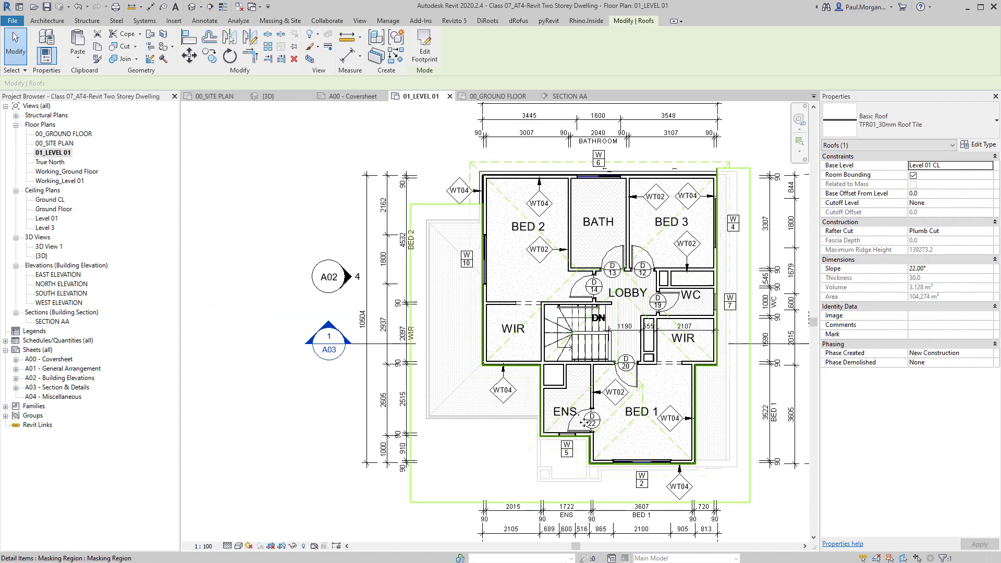
pyautogui.moveTo(620, 468); pyautogui.dragTo(612, 458, button='middle')
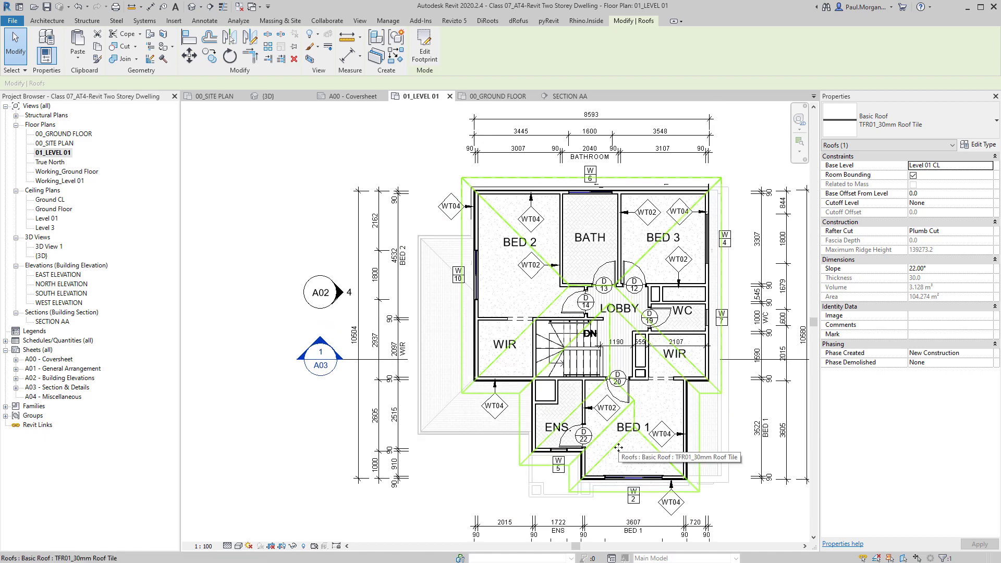
pyautogui.press('h')
pyautogui.press('h')
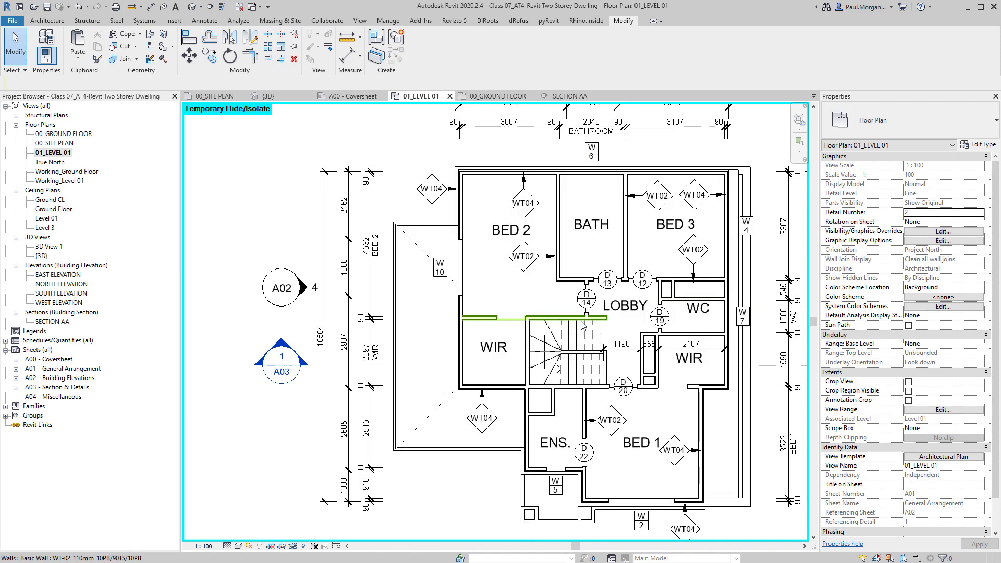
pyautogui.scroll(2, 583, 328)
pyautogui.press('h')
pyautogui.press('r')
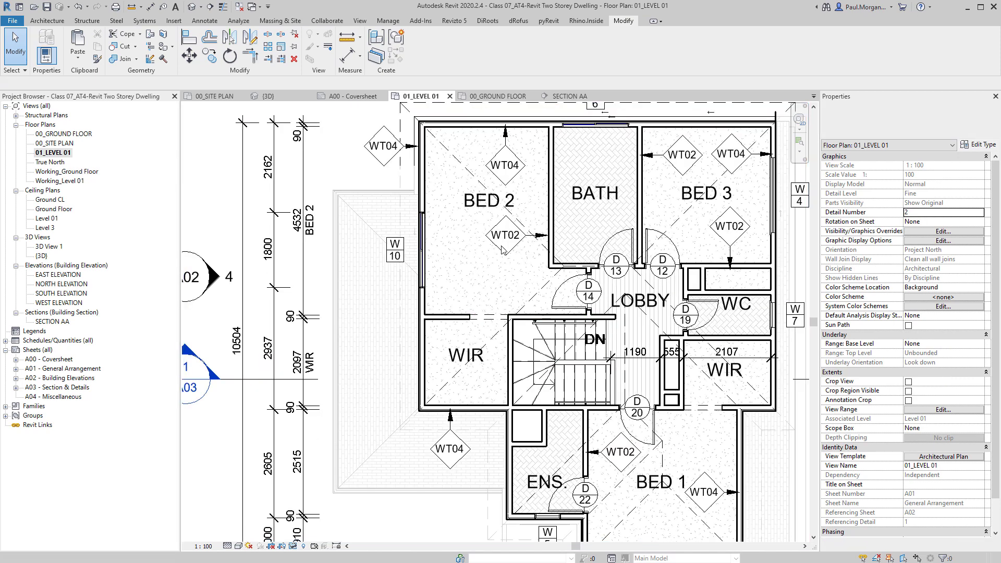
# Open the main roof's footprint sketch, finish it without attaching the highlighted walls, and deselect the roof
pyautogui.click(528, 231)
pyautogui.click(424, 50)
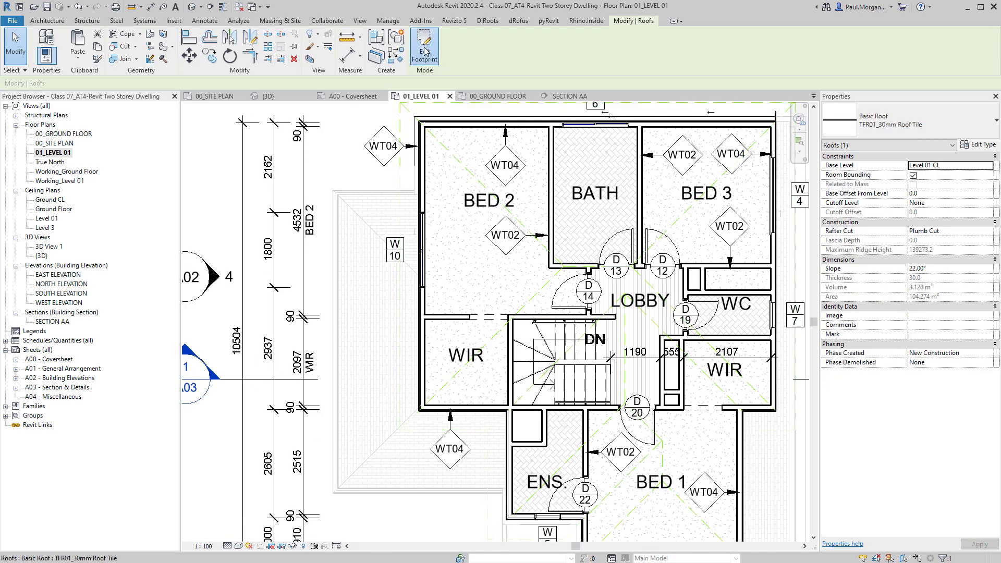
pyautogui.scroll(-3, 676, 268)
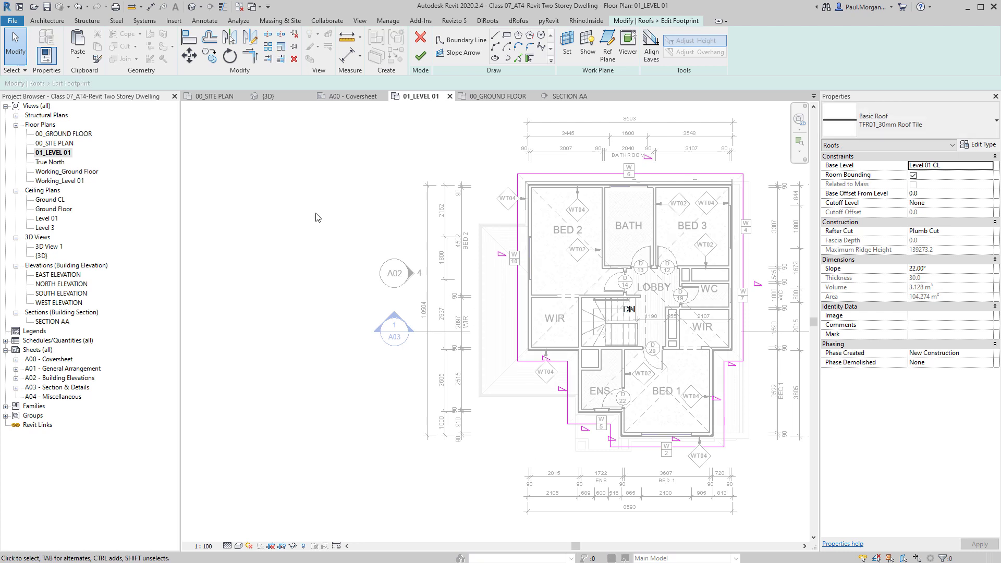
pyautogui.click(421, 56)
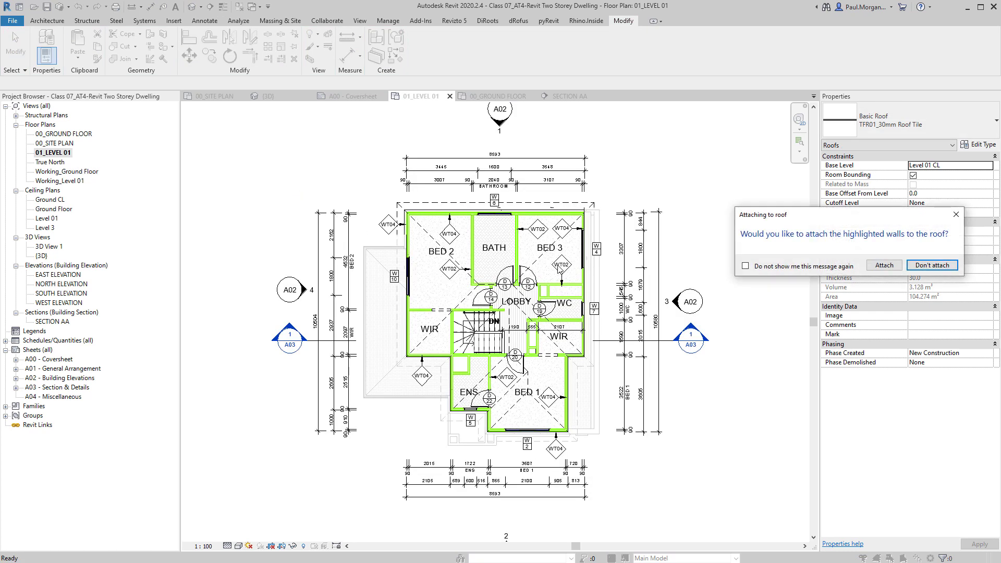
pyautogui.click(917, 266)
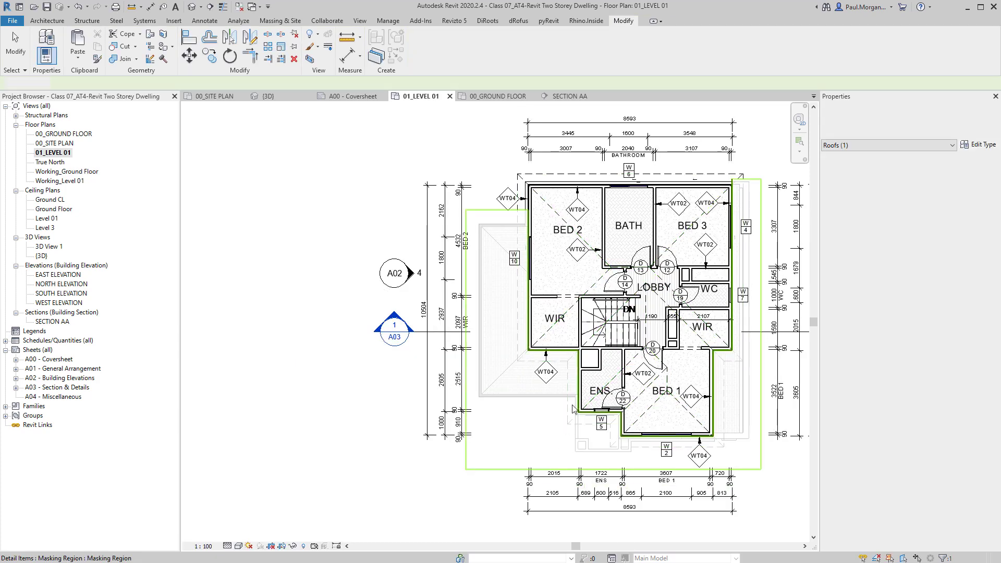
pyautogui.moveTo(553, 397); pyautogui.dragTo(473, 370, button='middle')
pyautogui.press('Escape')
pyautogui.scroll(-2, 515, 357)
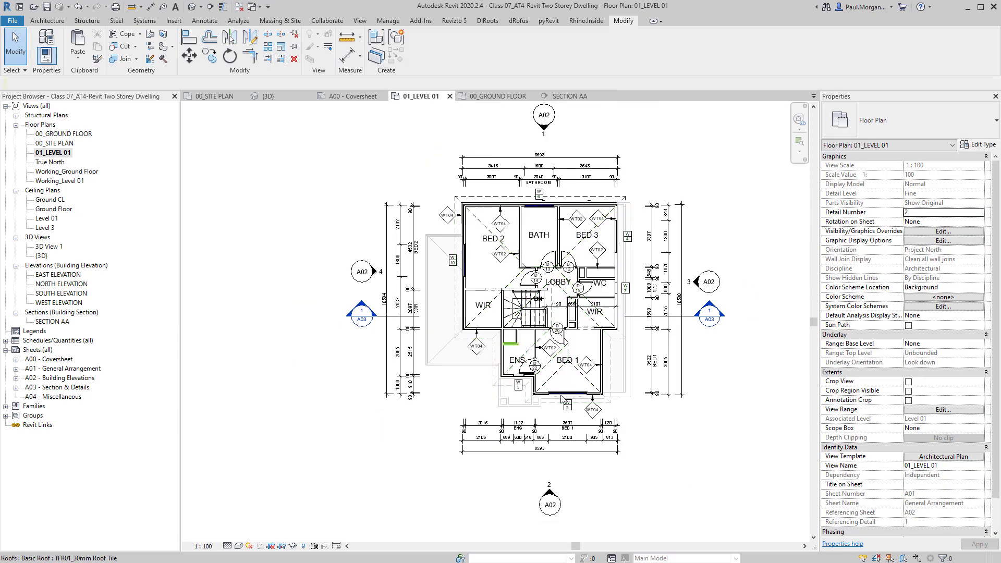
pyautogui.moveTo(696, 458); pyautogui.dragTo(693, 459, button='middle')
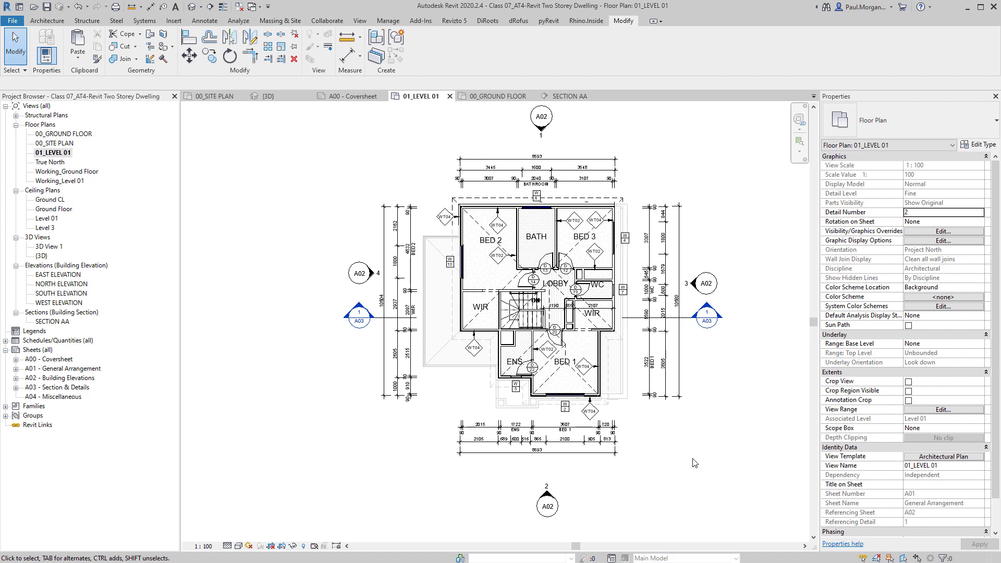
# Open the SECTION AA building section from its marker in the plan and look over the cut house
pyautogui.doubleClick(356, 308)
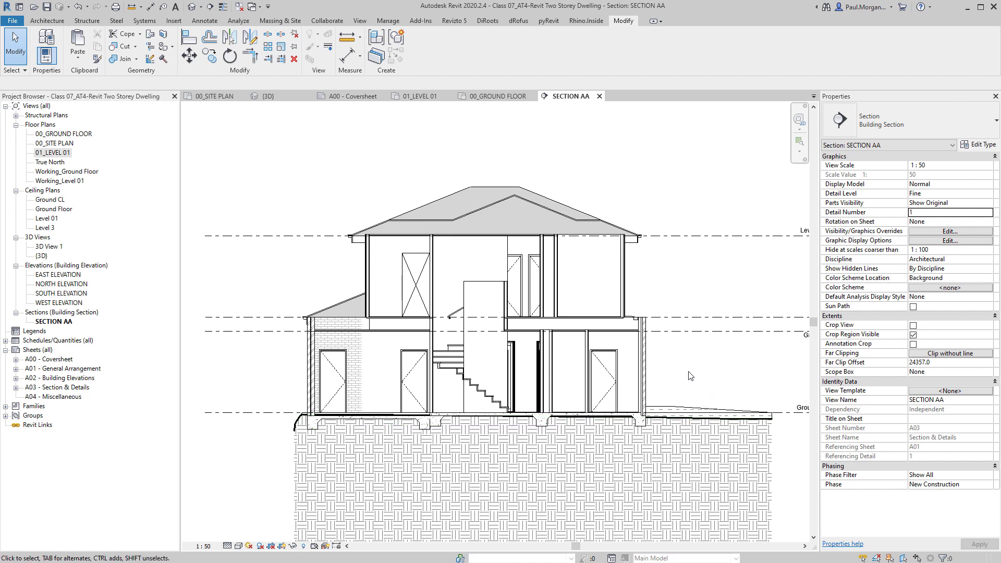
pyautogui.scroll(1, 479, 407)
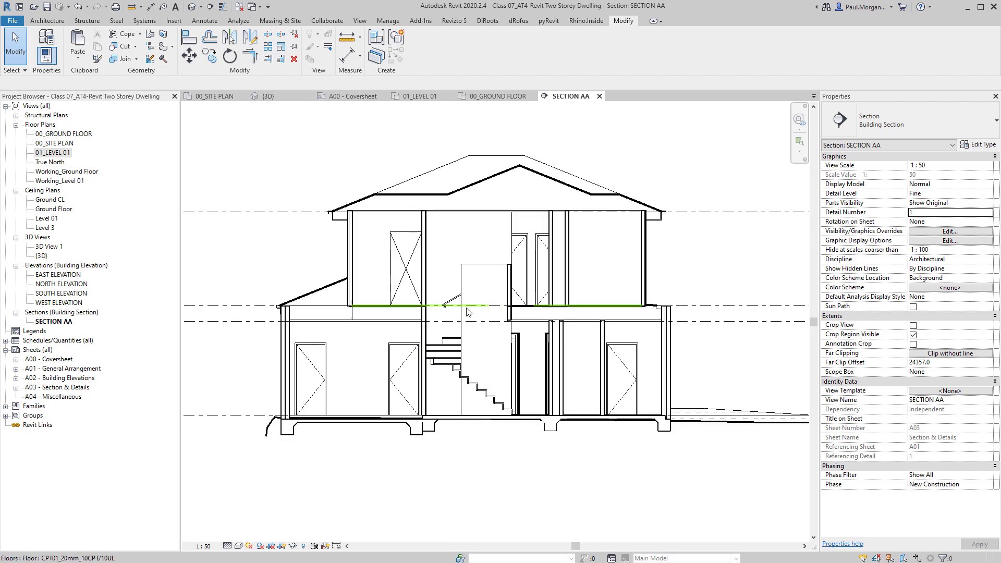
pyautogui.moveTo(448, 311); pyautogui.dragTo(471, 331, button='middle')
pyautogui.moveTo(548, 387); pyautogui.dragTo(570, 401, button='middle')
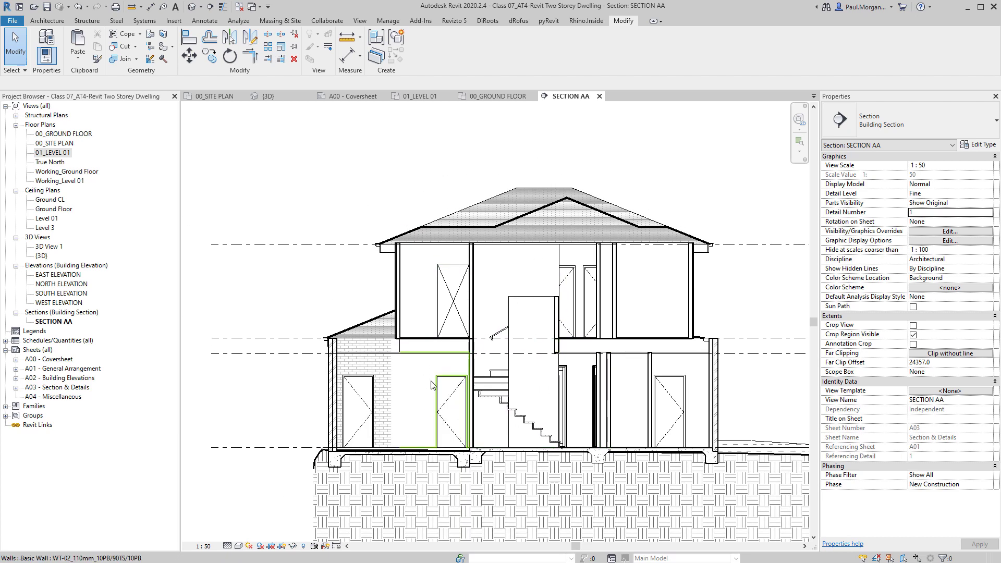
pyautogui.scroll(3, 521, 313)
pyautogui.scroll(-2, 568, 357)
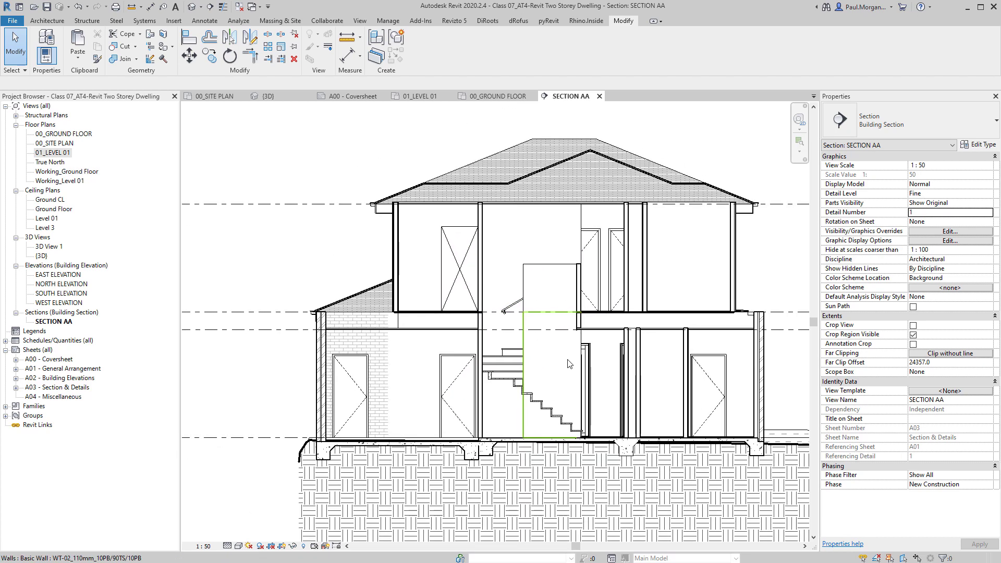
# Make rooms visible in SECTION AA and place name tags on the ground-floor GARAGE, LIVING, PDR and WIP rooms
pyautogui.press('r')
pyautogui.press('m')
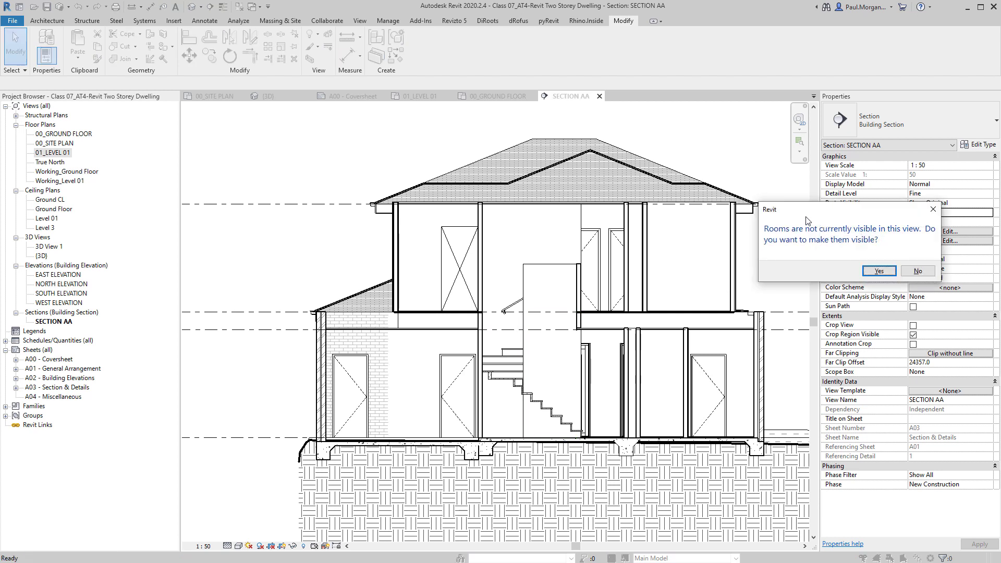
pyautogui.moveTo(807, 217); pyautogui.dragTo(669, 241)
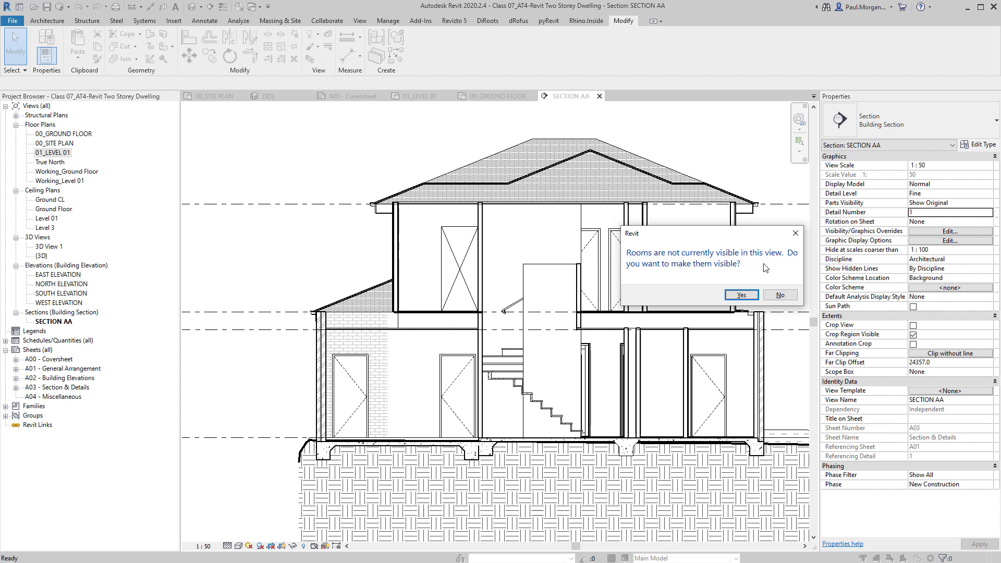
pyautogui.click(742, 295)
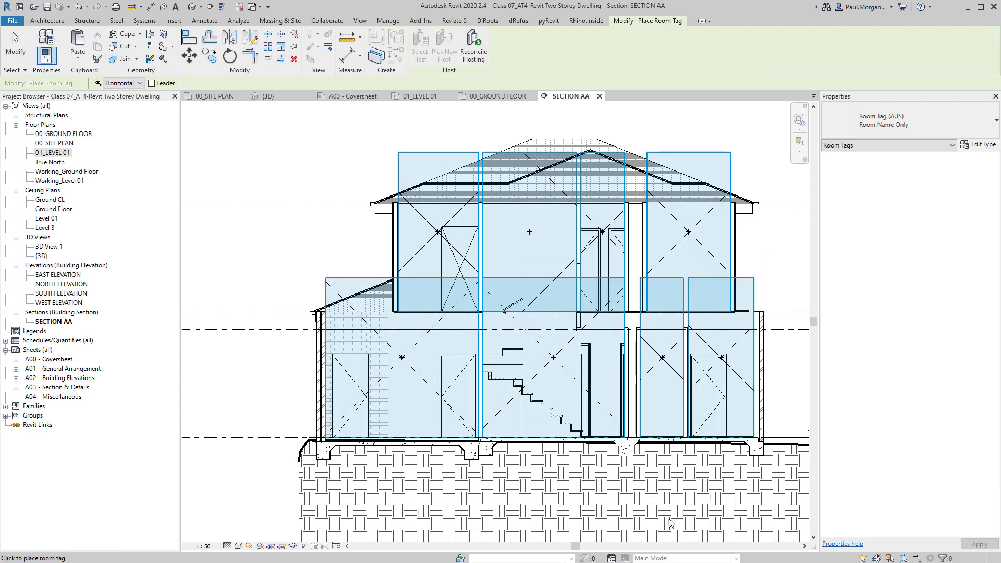
pyautogui.click(407, 399)
pyautogui.click(602, 402)
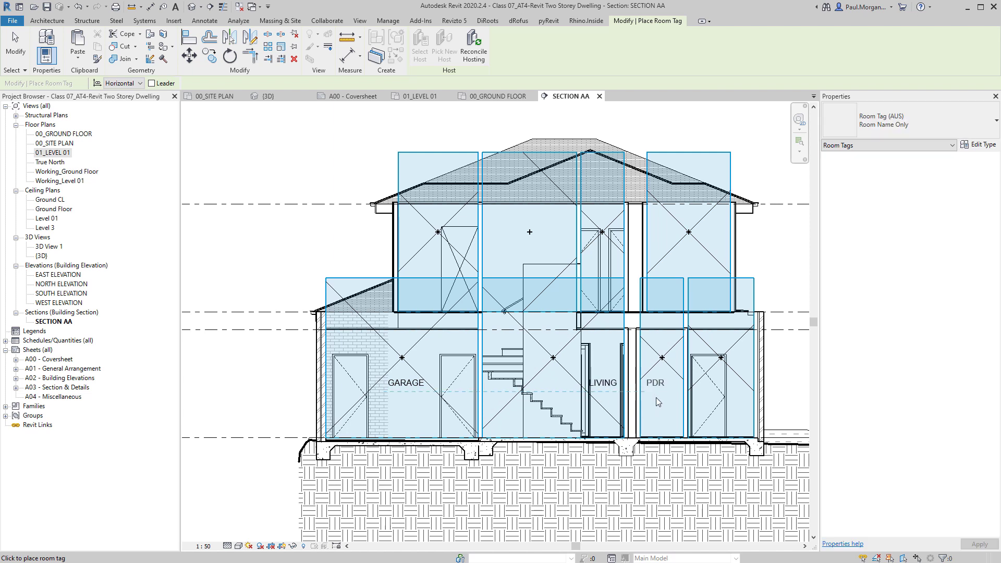
pyautogui.click(659, 399)
# Place room name tags on the upper-floor WIR and LOBBY spaces in the section and end tagging
pyautogui.click(687, 271)
pyautogui.click(533, 267)
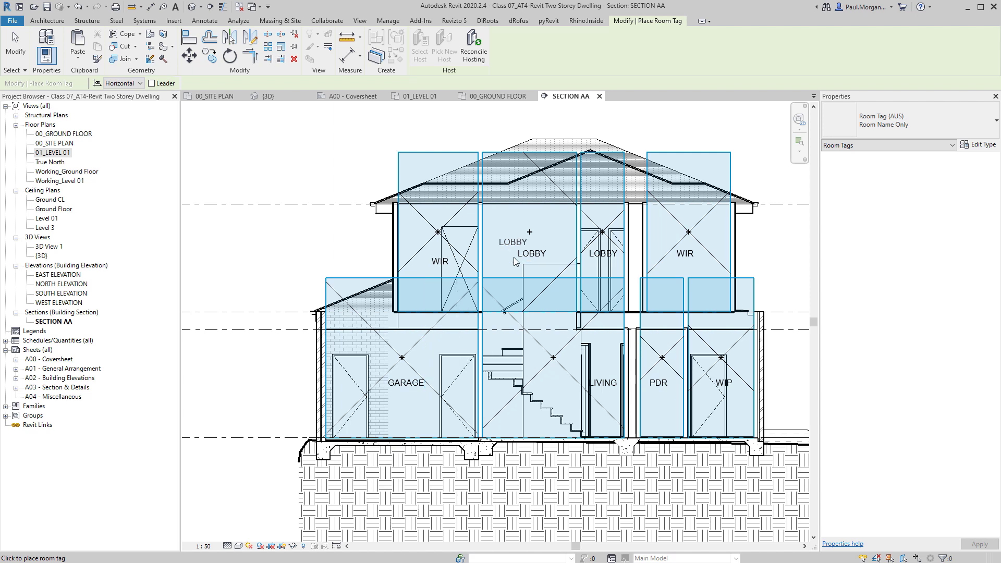
pyautogui.moveTo(514, 258); pyautogui.dragTo(520, 273, button='middle')
pyautogui.press('Escape')
pyautogui.press('Escape')
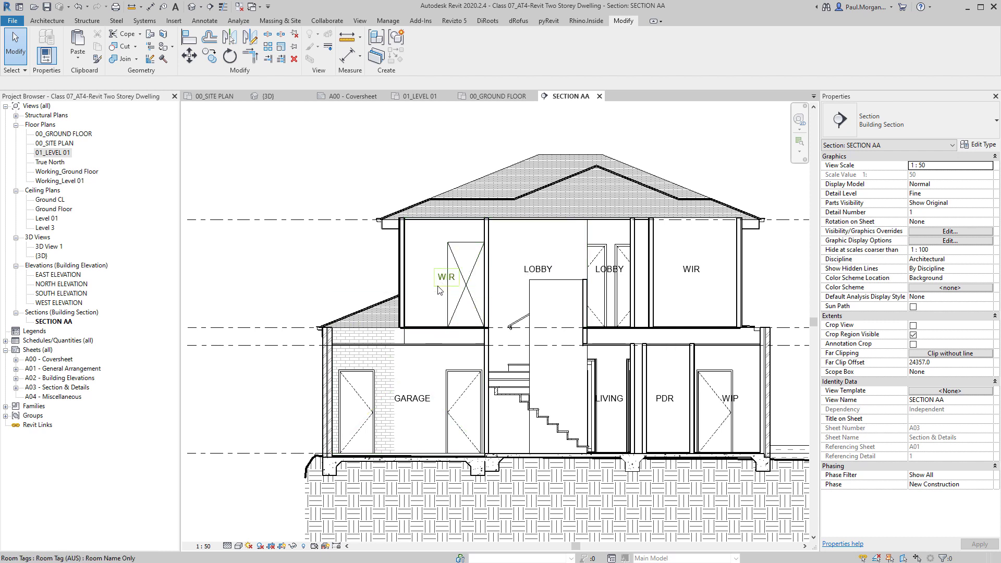
# Try to select all room instances starting from the GARAGE room in SECTION AA
pyautogui.press('Tab')
pyautogui.press('Tab')
pyautogui.press('Tab')
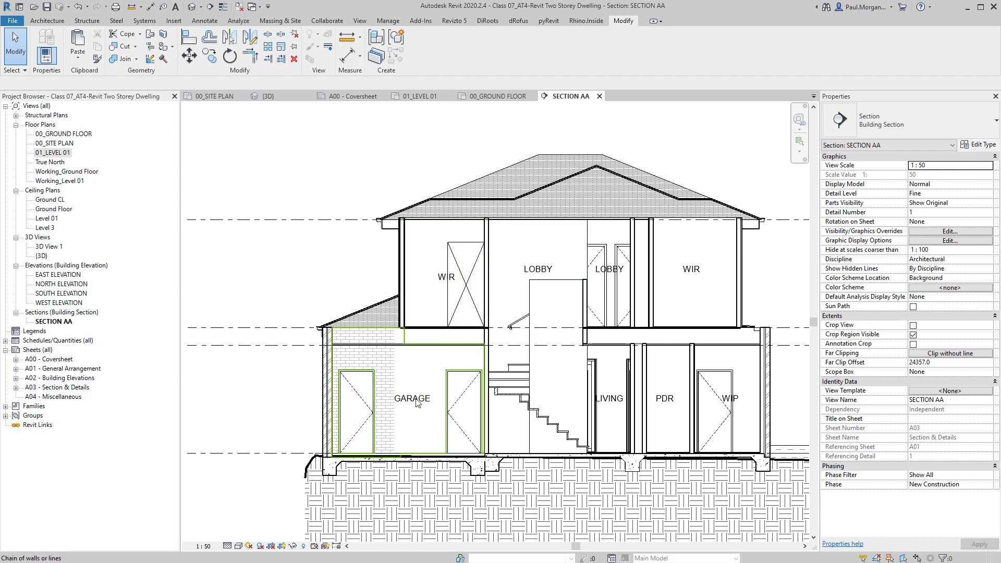
pyautogui.press('Tab')
pyautogui.press('Tab')
pyautogui.press('Tab')
pyautogui.press('Tab')
pyautogui.press('Tab')
pyautogui.press('Tab')
pyautogui.press('Tab')
pyautogui.press('Tab')
pyautogui.press('Tab')
pyautogui.press('Tab')
pyautogui.press('Tab')
pyautogui.click(434, 351)
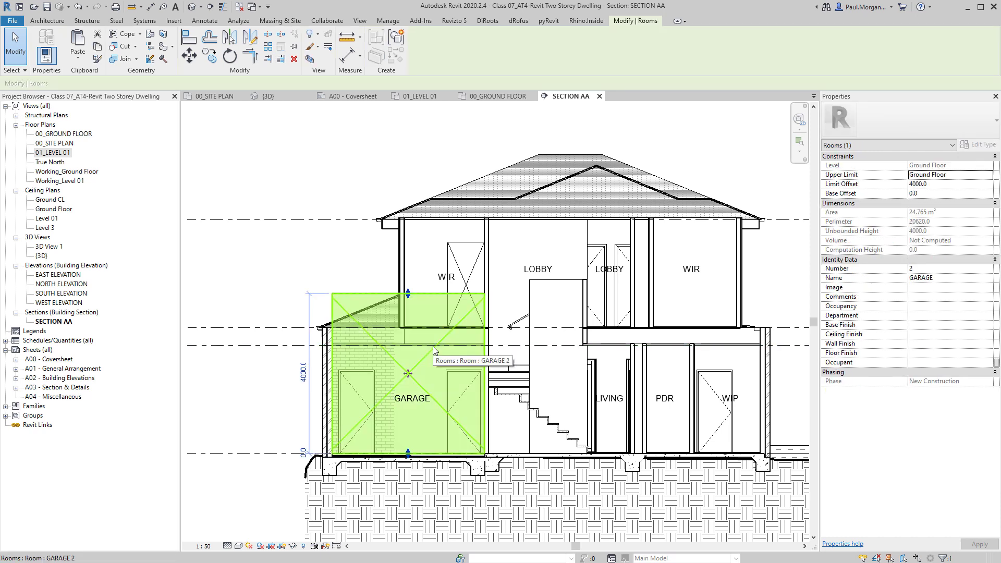
pyautogui.rightClick(433, 346)
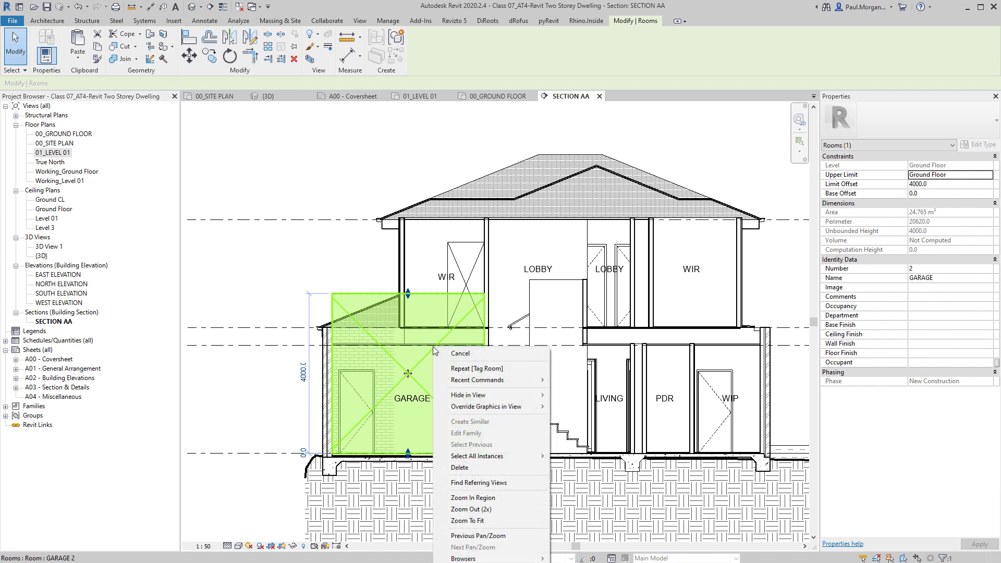
pyautogui.moveTo(543, 456)
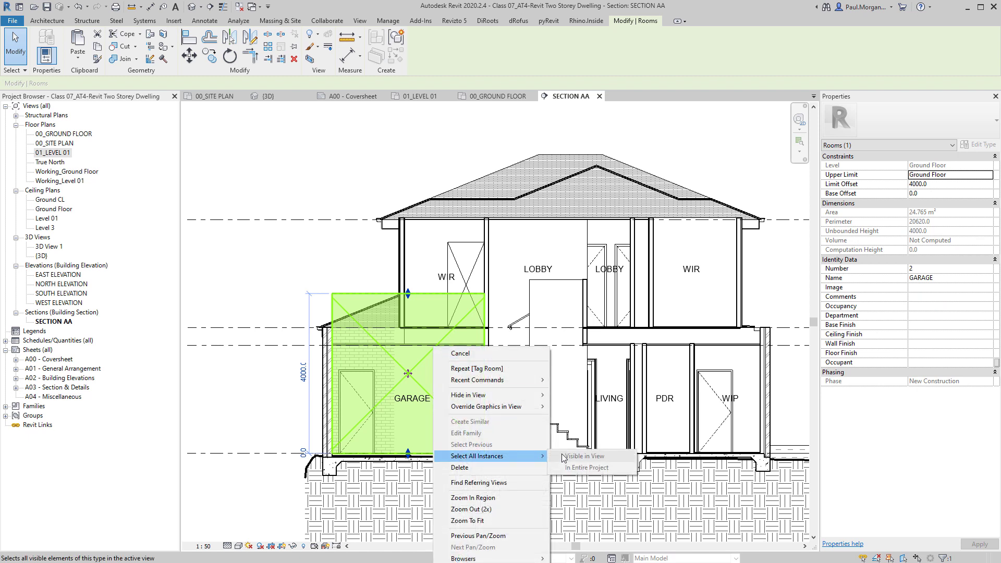
pyautogui.click(342, 233)
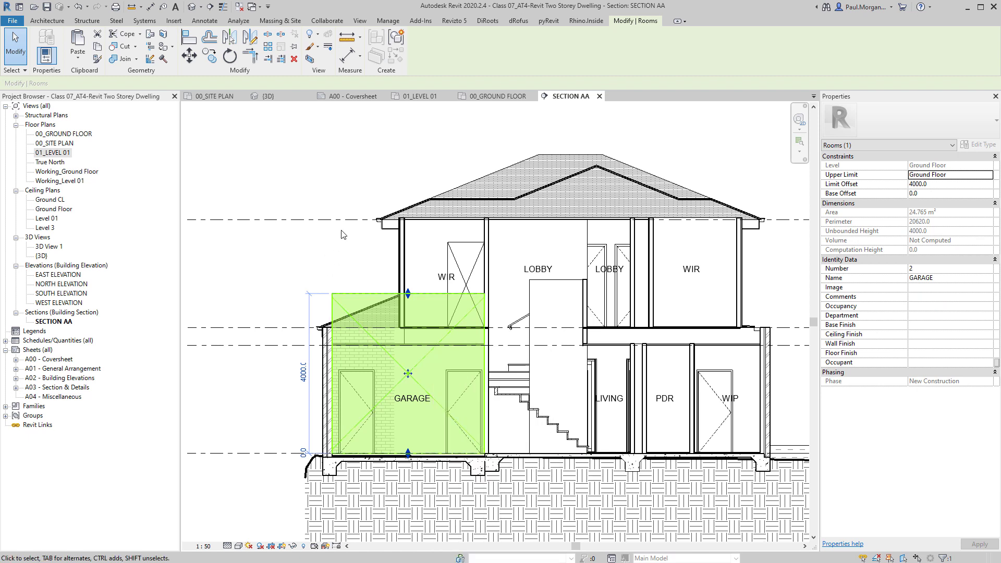
# In the 00_GROUND FLOOR plan, filter the selection to all rooms only and set their Limit Offset to 2700
pyautogui.doubleClick(62, 134)
pyautogui.scroll(3, 532, 323)
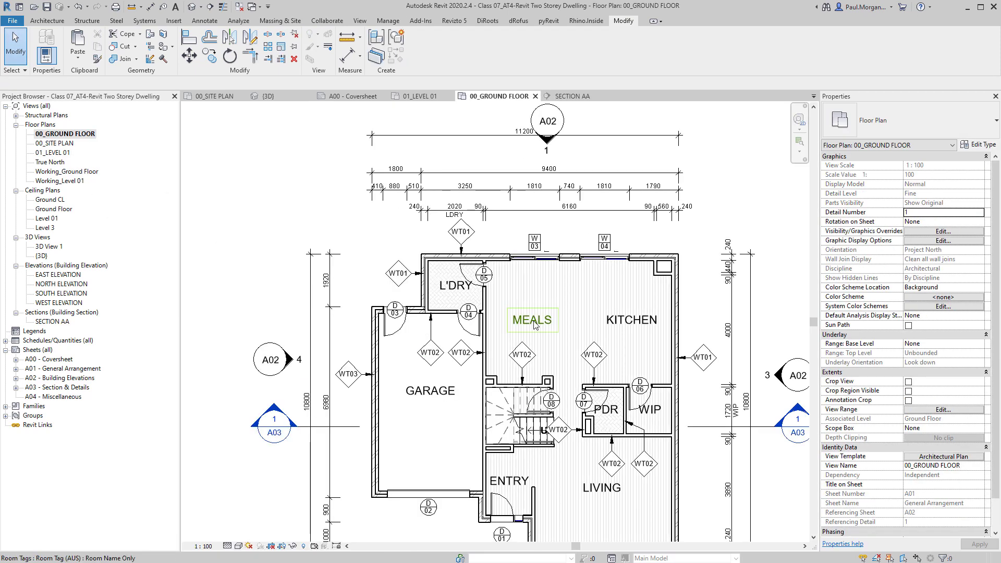
pyautogui.scroll(-3, 534, 325)
pyautogui.moveTo(401, 252); pyautogui.dragTo(705, 533)
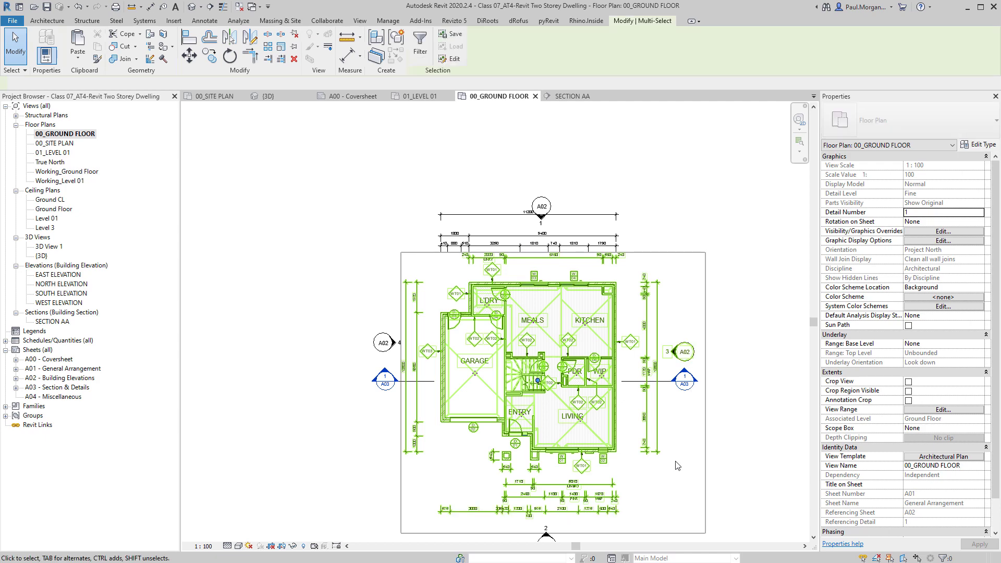
pyautogui.click(420, 45)
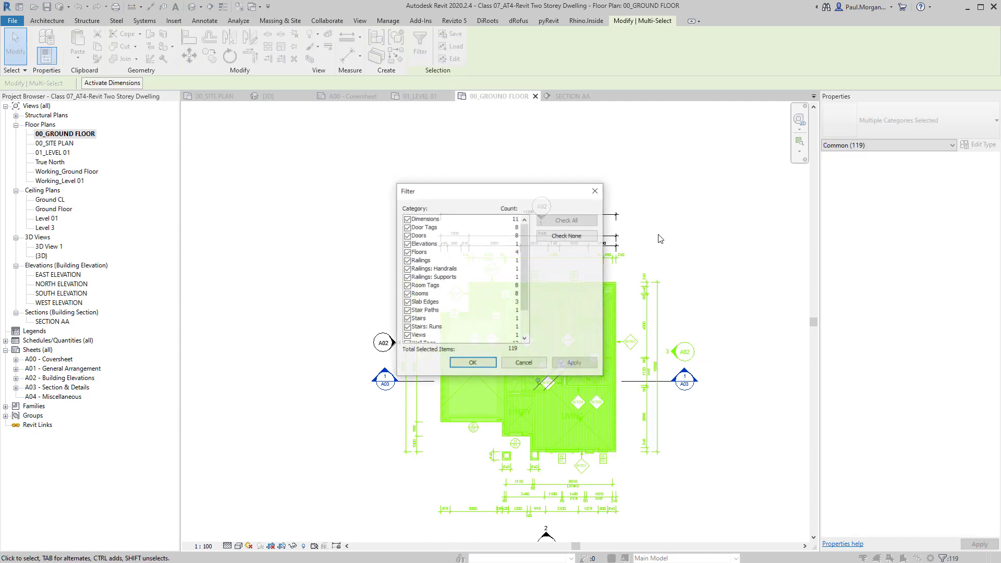
pyautogui.click(570, 238)
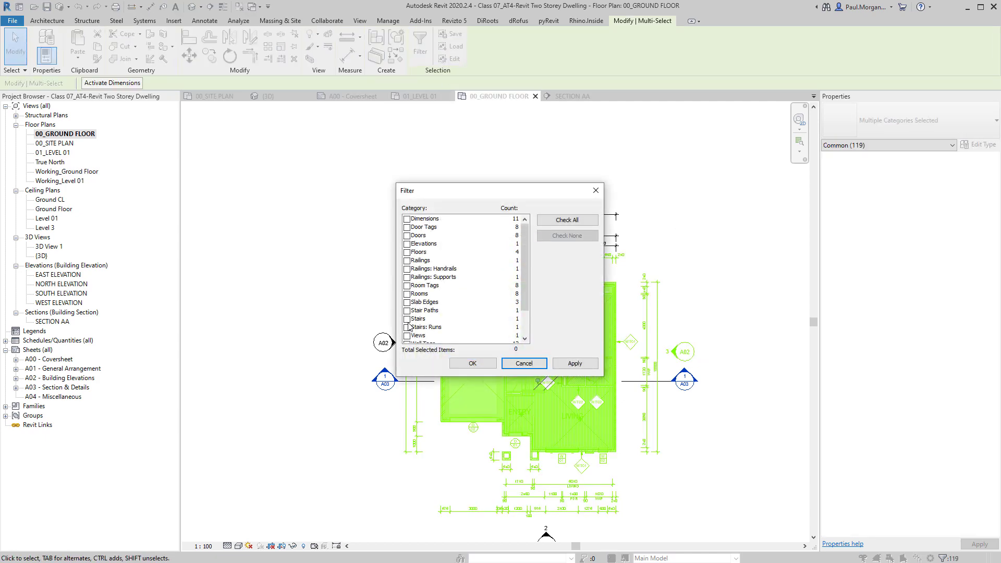
pyautogui.scroll(-1, 411, 318)
pyautogui.click(408, 269)
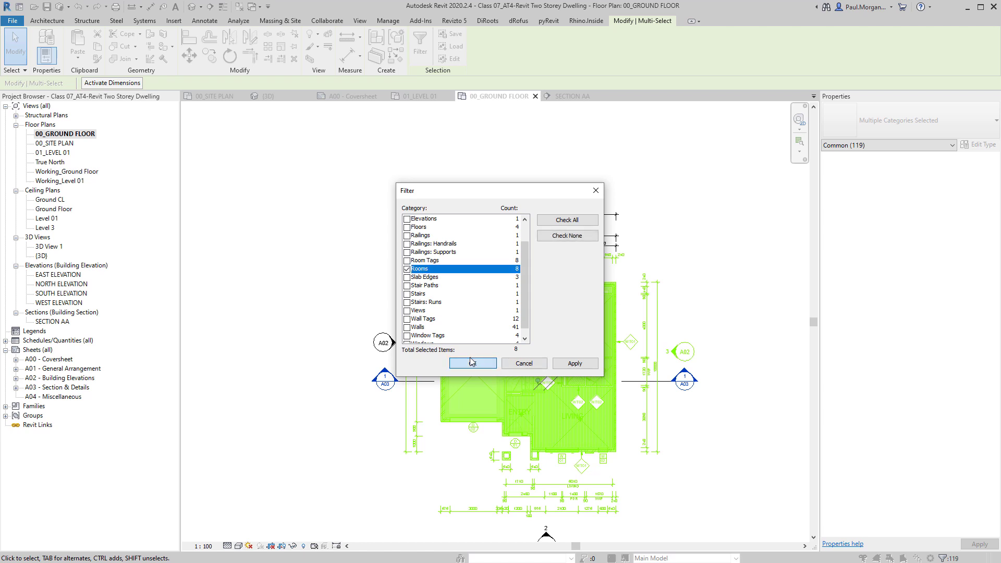
pyautogui.click(473, 364)
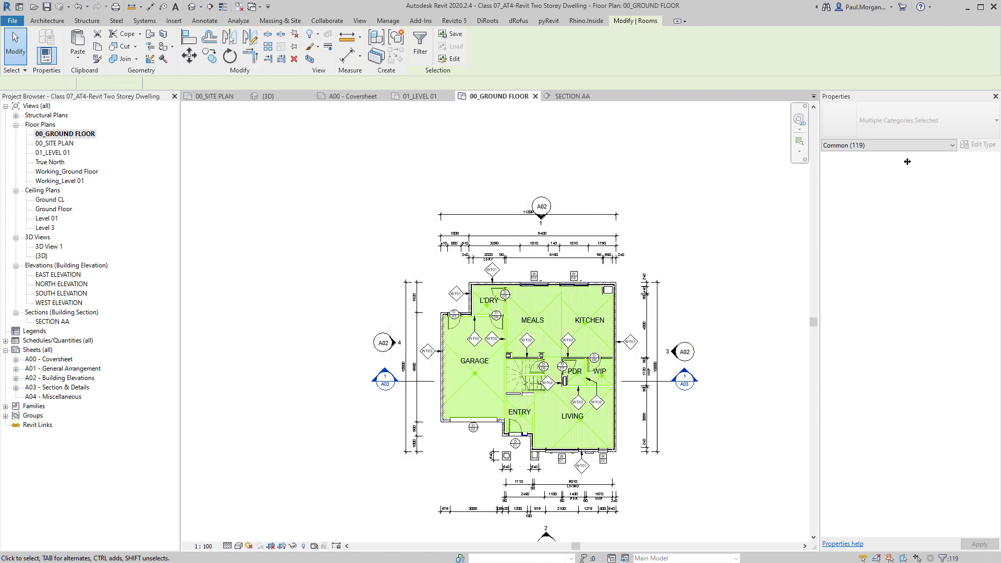
pyautogui.moveTo(694, 237); pyautogui.dragTo(669, 207, button='middle')
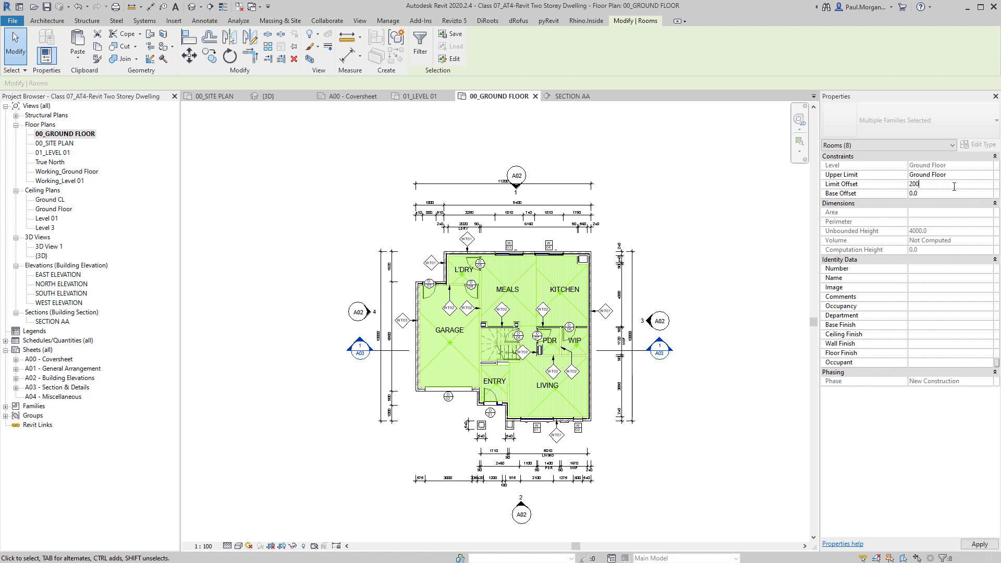
pyautogui.click(789, 203)
# Check the height of the LIVING room in SECTION AA and deselect it
pyautogui.click(572, 96)
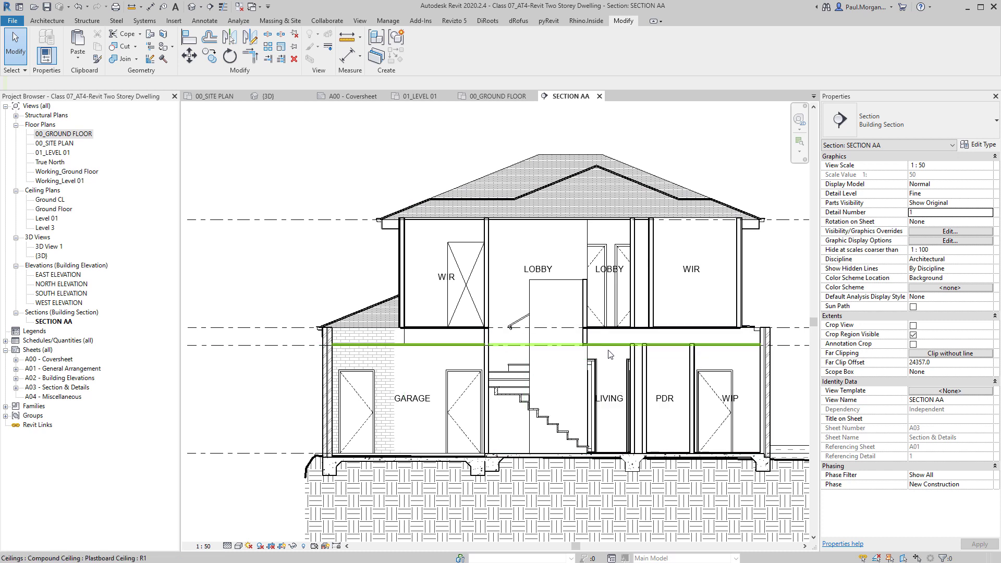
pyautogui.click(638, 386)
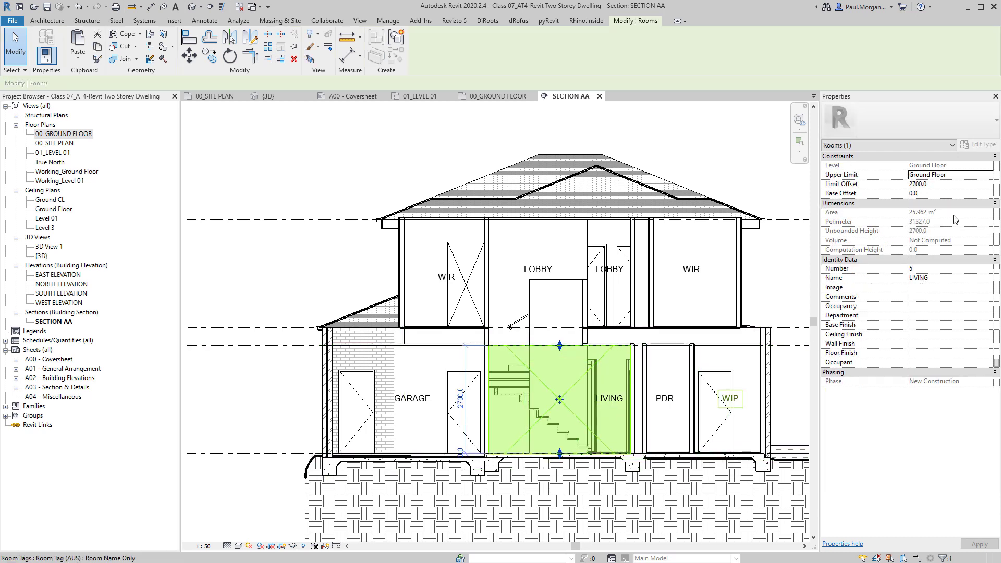
pyautogui.press('Escape')
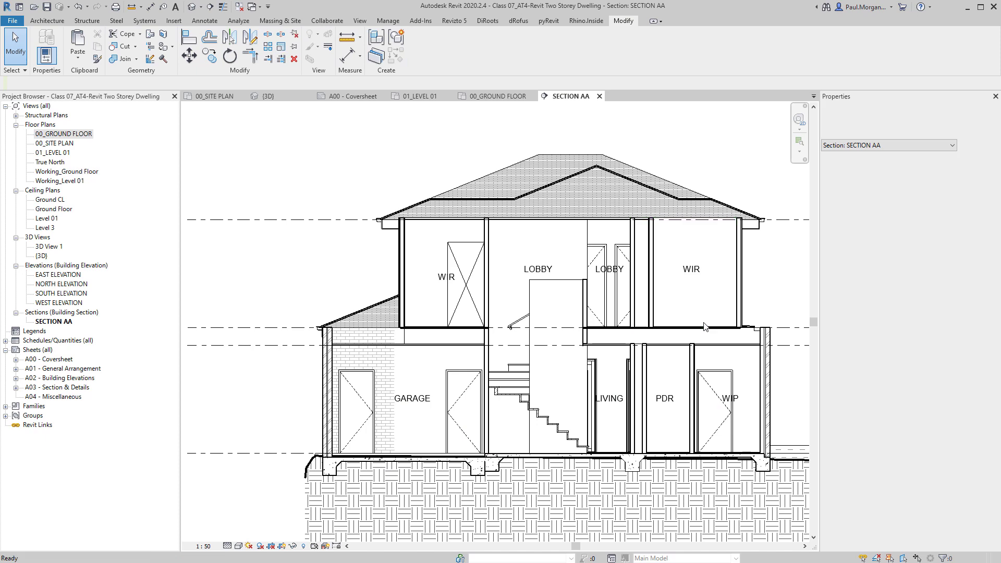
# In the 01_LEVEL 01 plan, filter the selection to all rooms only and set their Limit Offset to 2700
pyautogui.doubleClick(54, 152)
pyautogui.moveTo(392, 140); pyautogui.dragTo(770, 449)
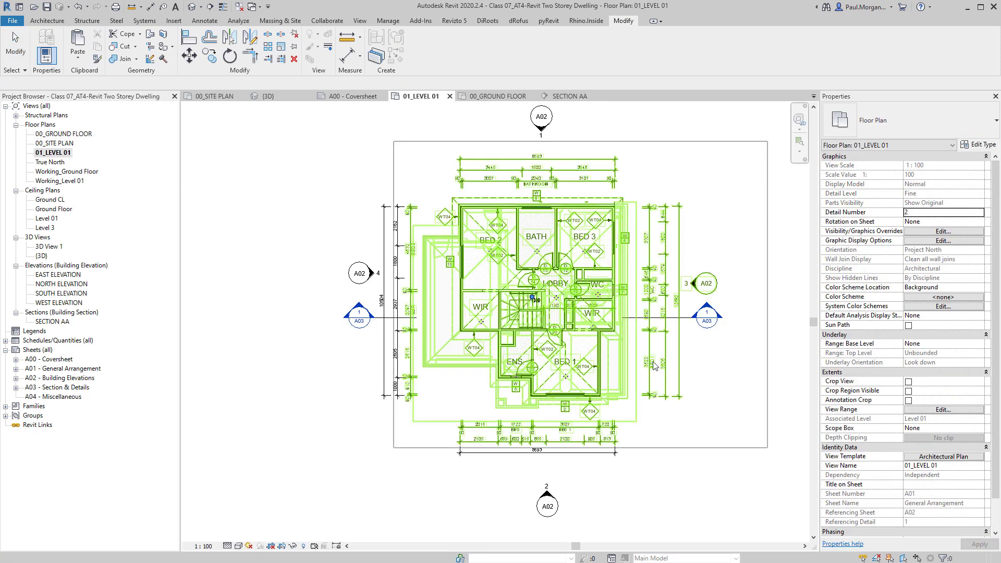
pyautogui.click(420, 44)
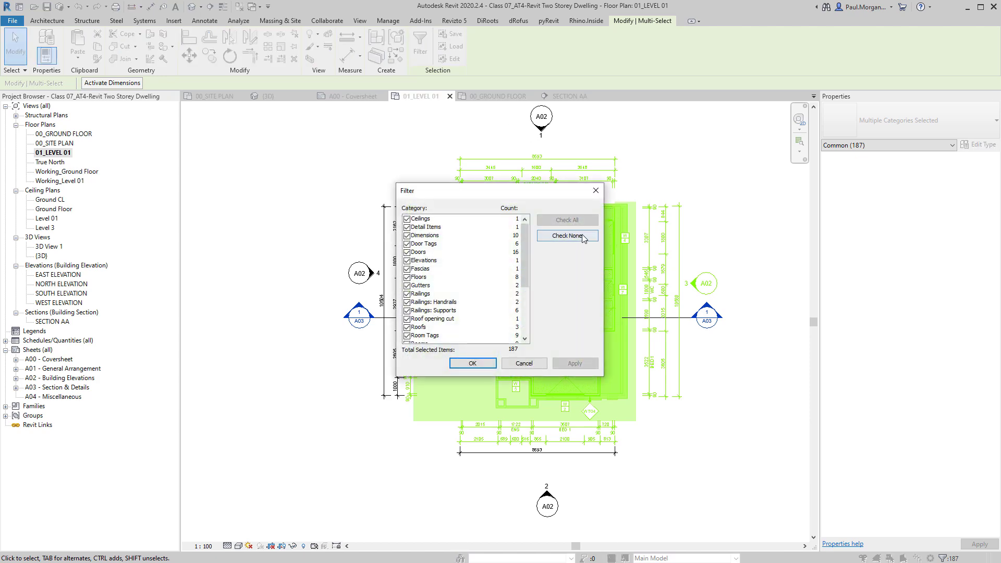
pyautogui.click(566, 236)
pyautogui.scroll(-4, 402, 279)
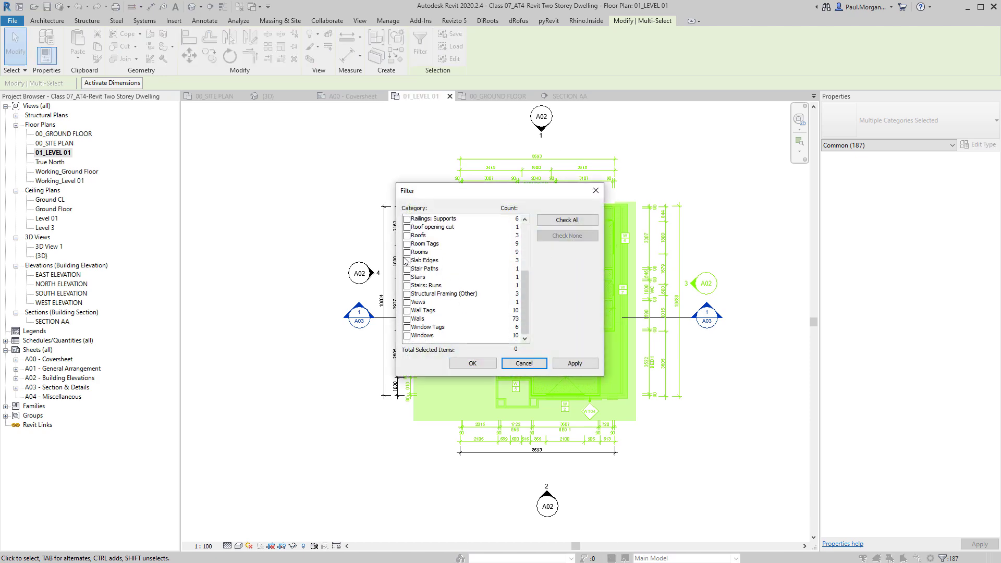
pyautogui.click(406, 252)
pyautogui.click(476, 367)
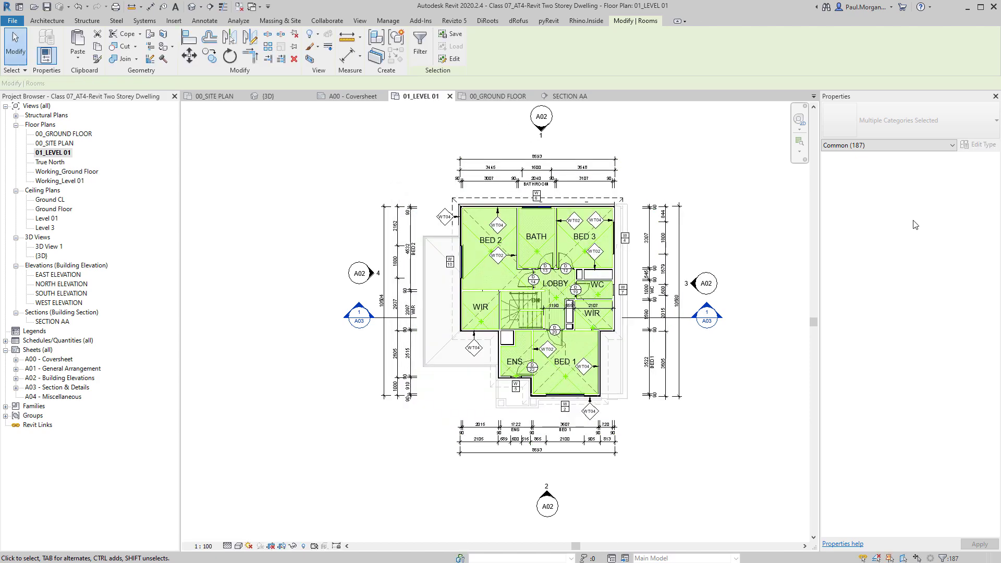
pyautogui.click(948, 186)
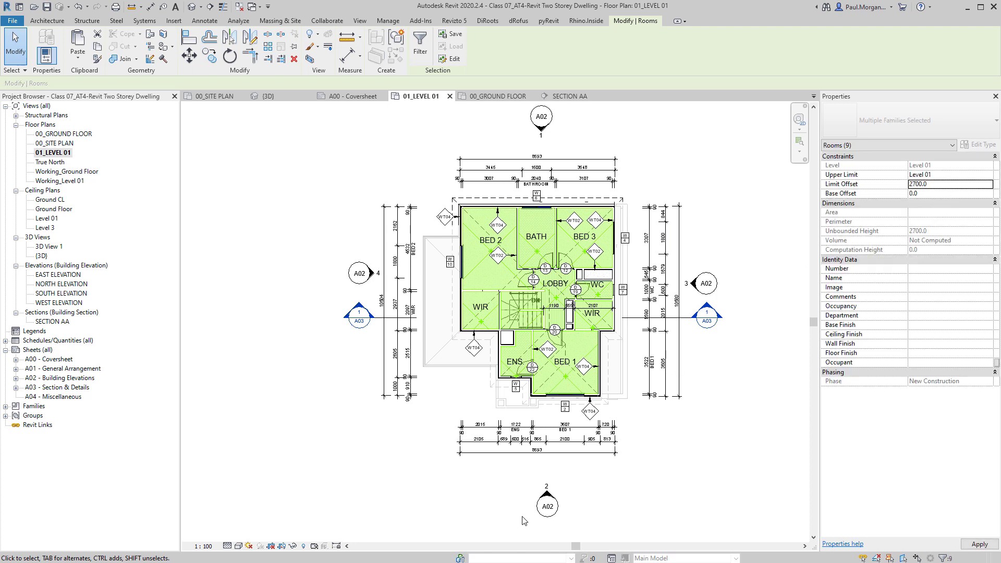
pyautogui.click(716, 478)
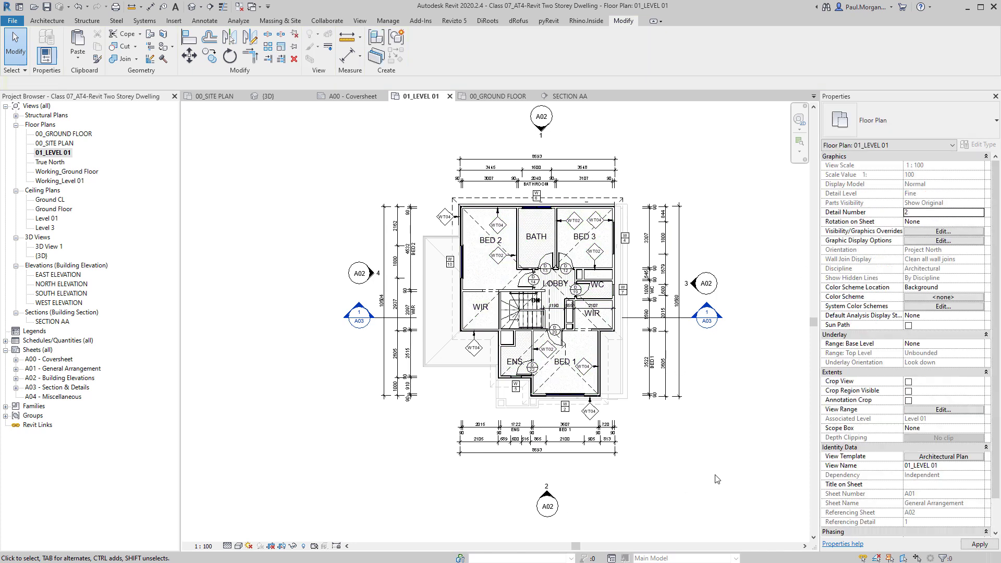
pyautogui.click(601, 240)
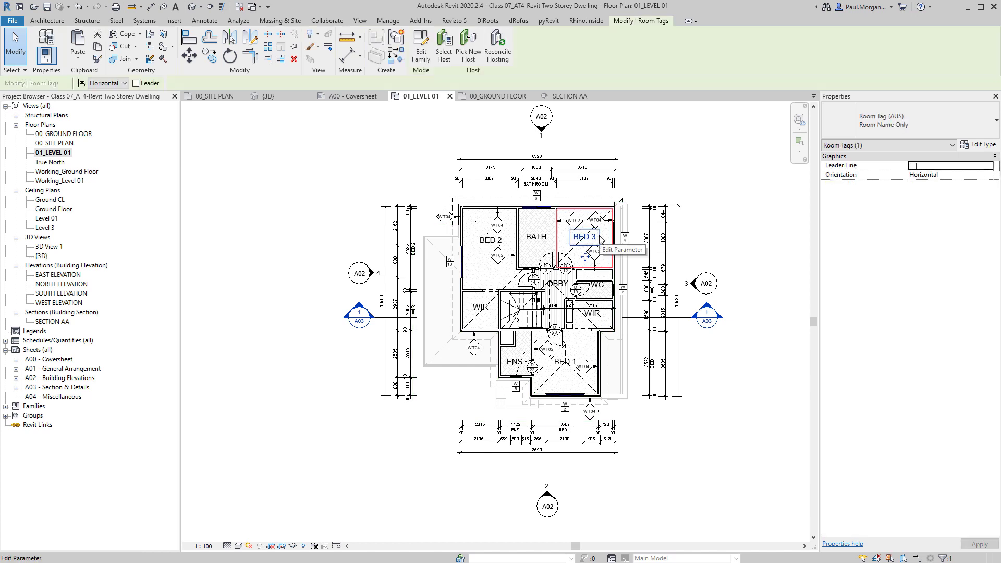
pyautogui.press('Escape')
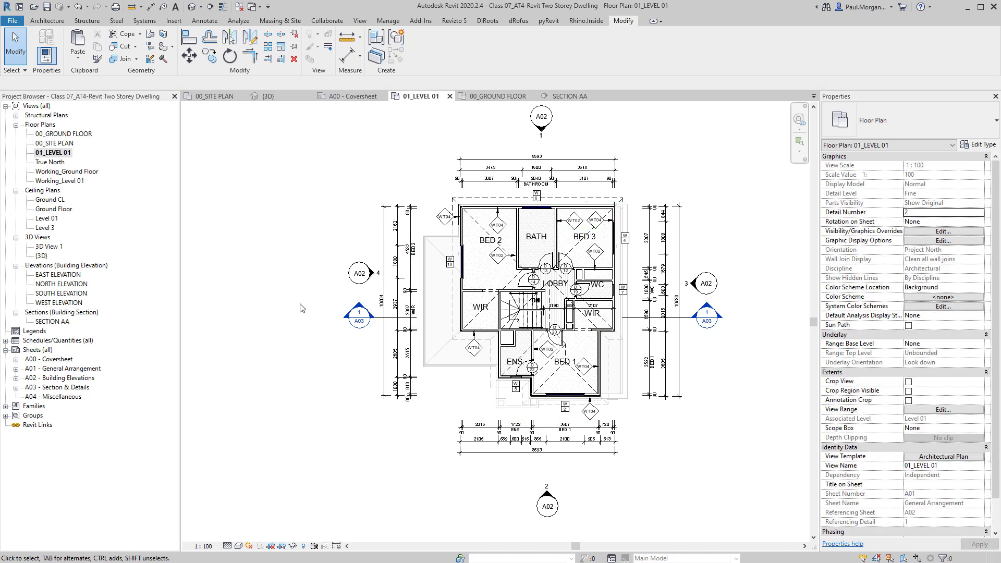
# Return to SECTION AA and delete the duplicate LOBBY tag over the upper-floor doors
pyautogui.doubleClick(354, 313)
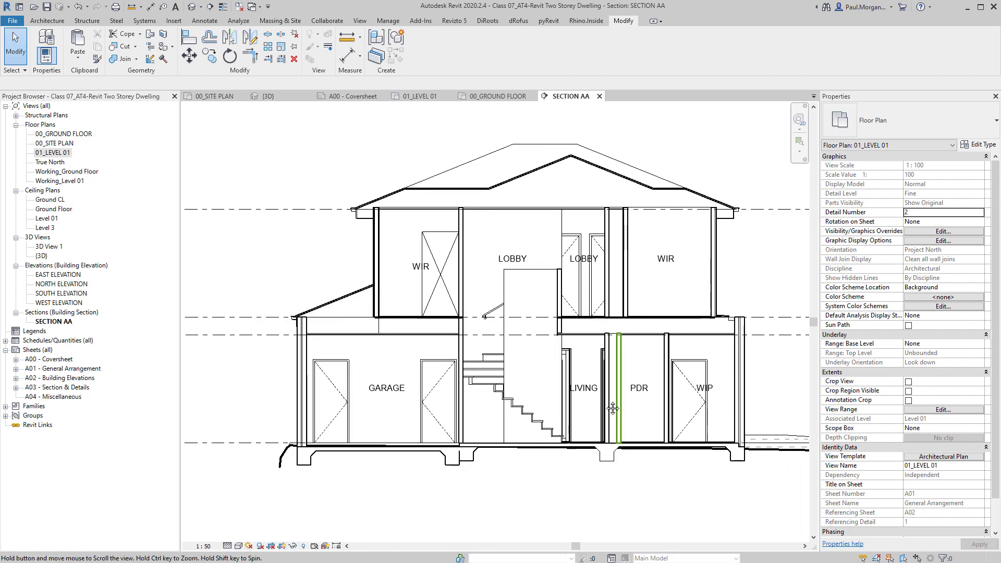
pyautogui.click(563, 244)
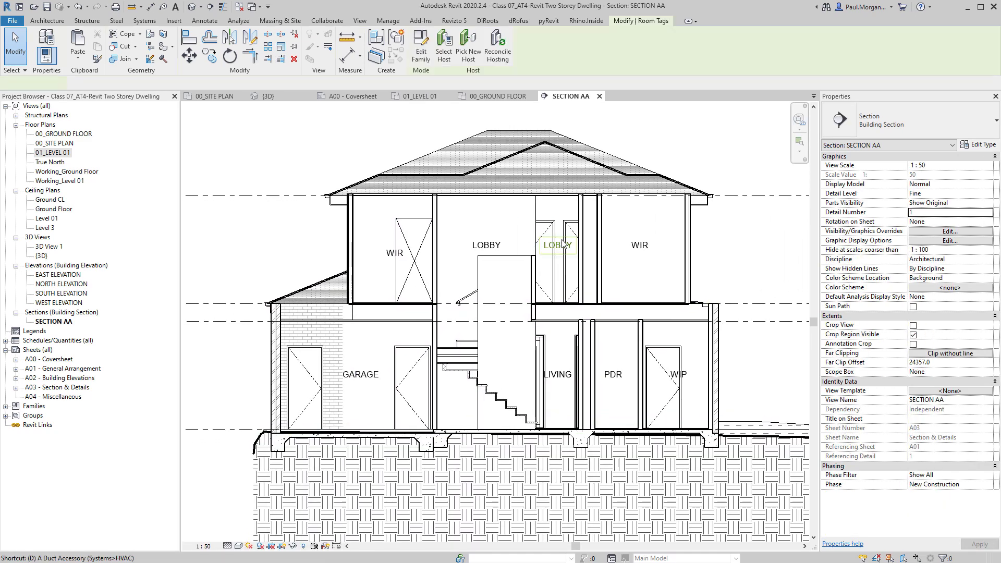
pyautogui.press('Delete')
# Add riser numbers to the whole stair run in SECTION AA using the Tread Number annotation
pyautogui.moveTo(535, 351); pyautogui.dragTo(531, 336, button='middle')
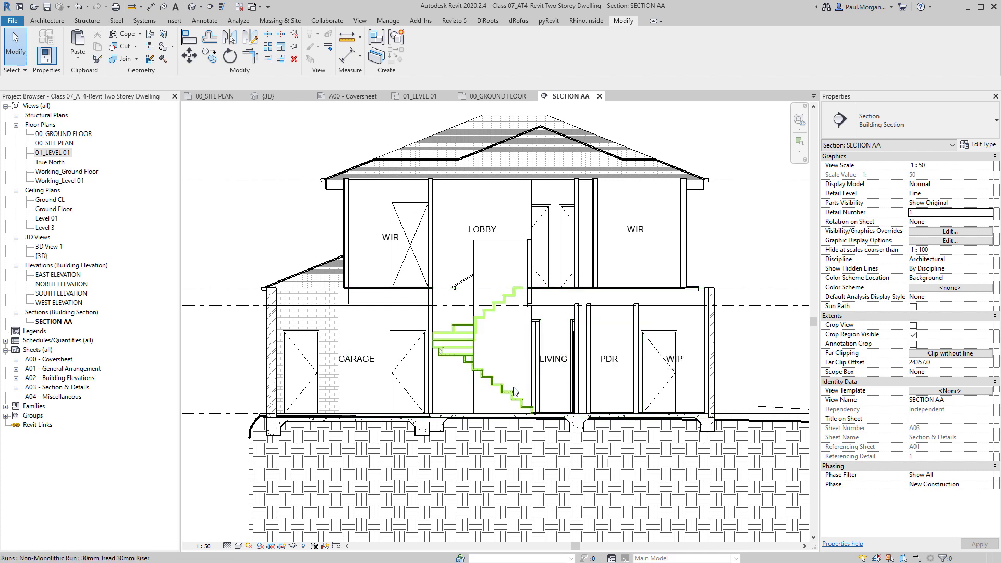
pyautogui.scroll(2, 510, 383)
pyautogui.moveTo(447, 333); pyautogui.dragTo(481, 355, button='middle')
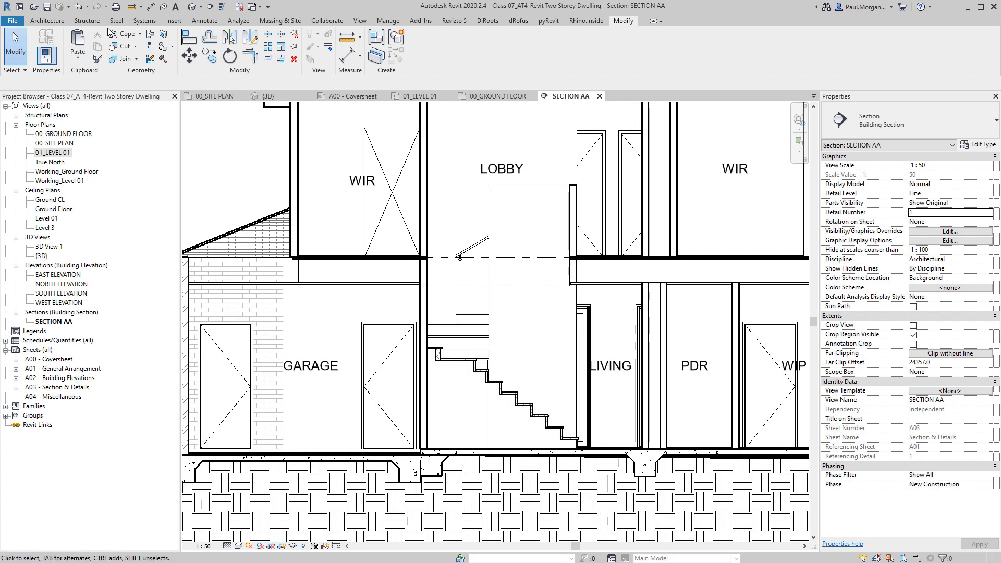
pyautogui.click(205, 22)
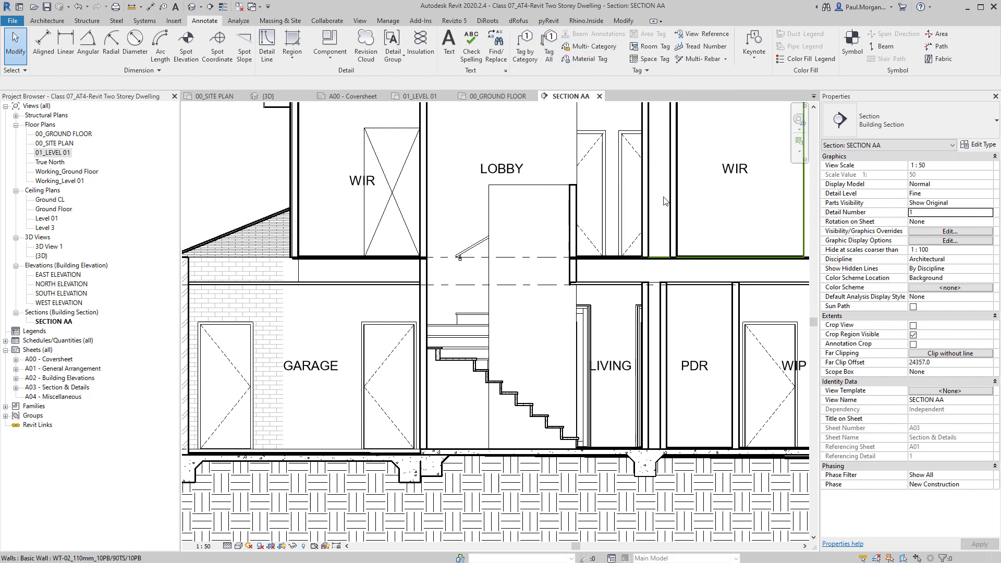
pyautogui.click(714, 48)
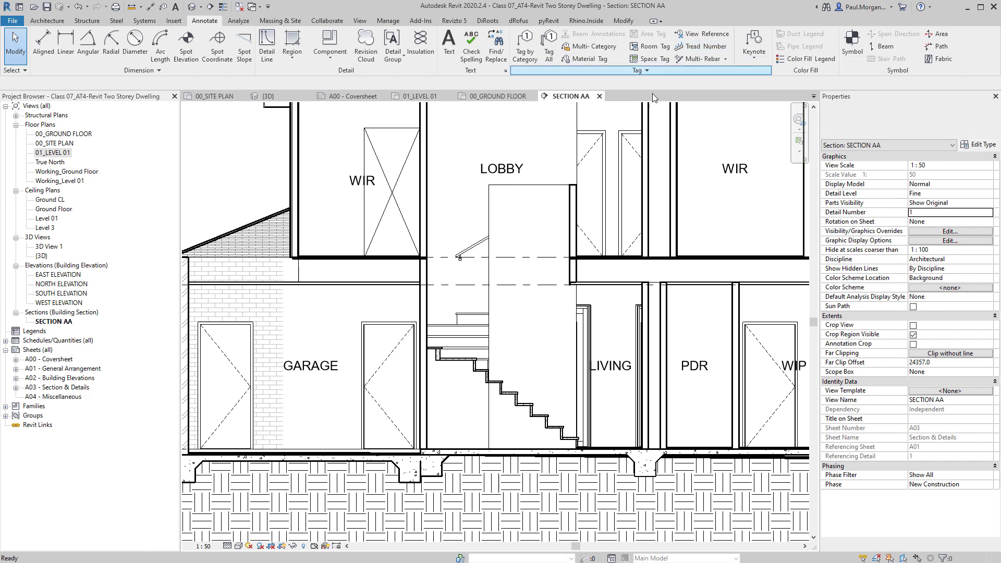
pyautogui.click(506, 392)
pyautogui.scroll(3, 493, 274)
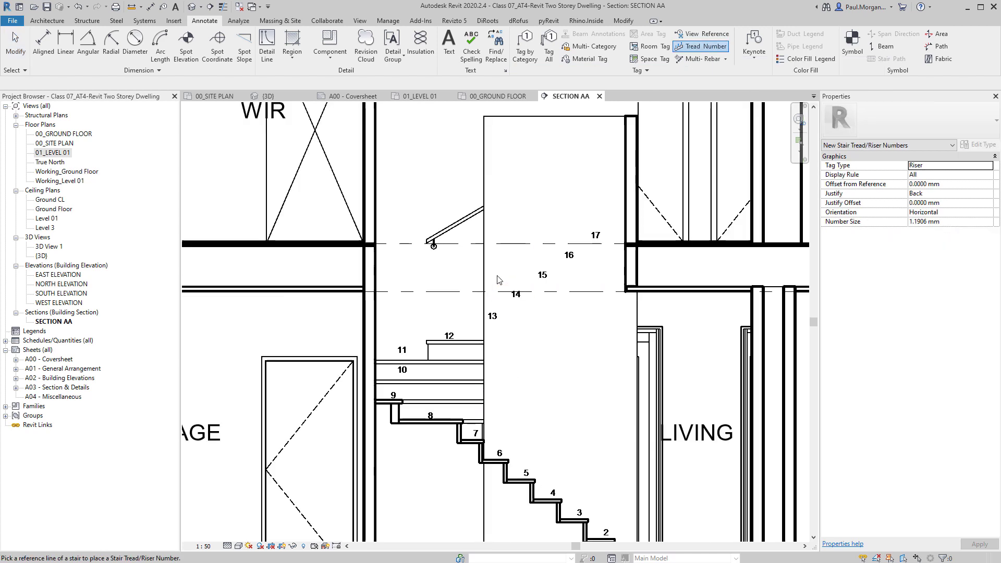
pyautogui.scroll(-3, 499, 280)
pyautogui.scroll(1, 502, 313)
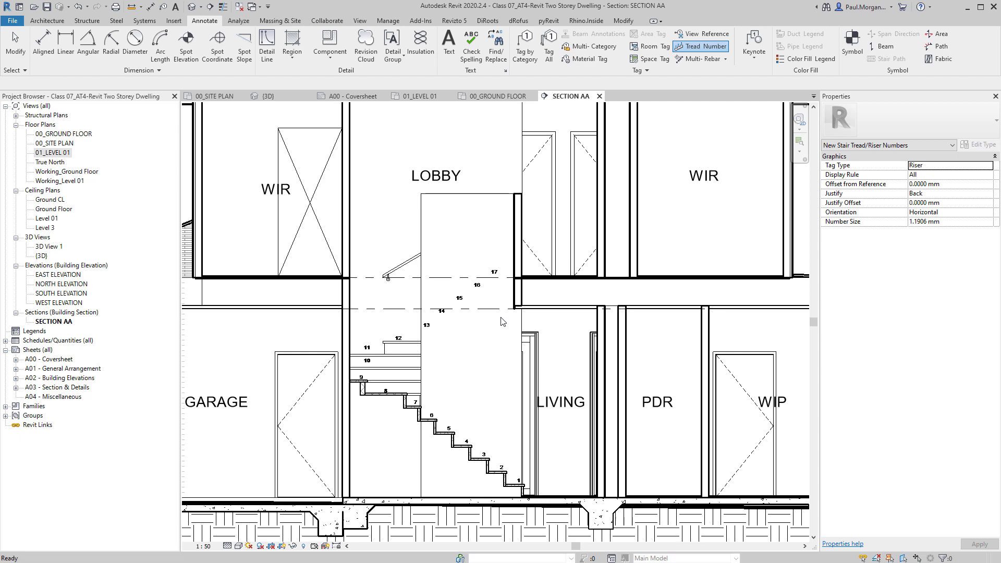
pyautogui.press('Escape')
pyautogui.scroll(-2, 501, 322)
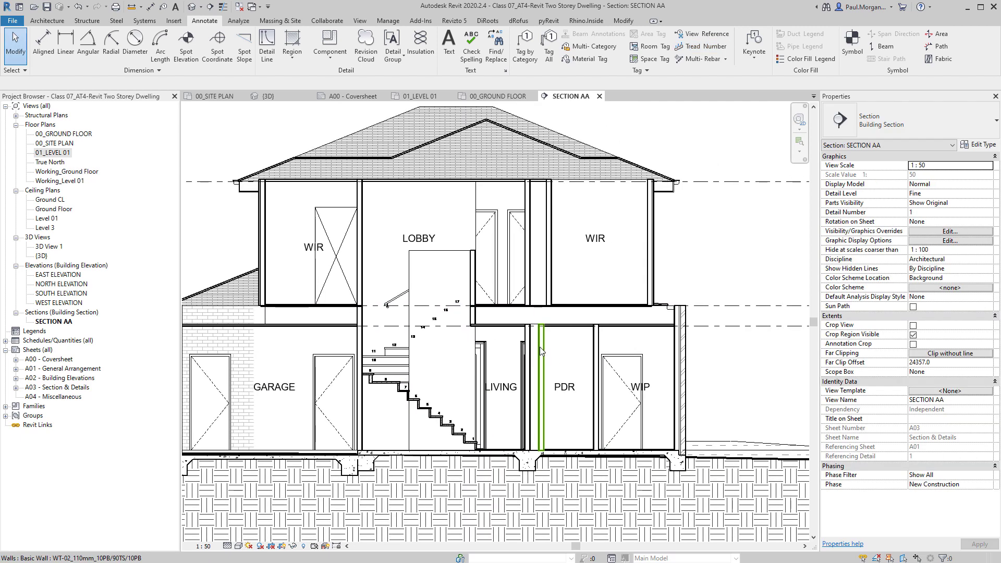
pyautogui.scroll(-3, 540, 351)
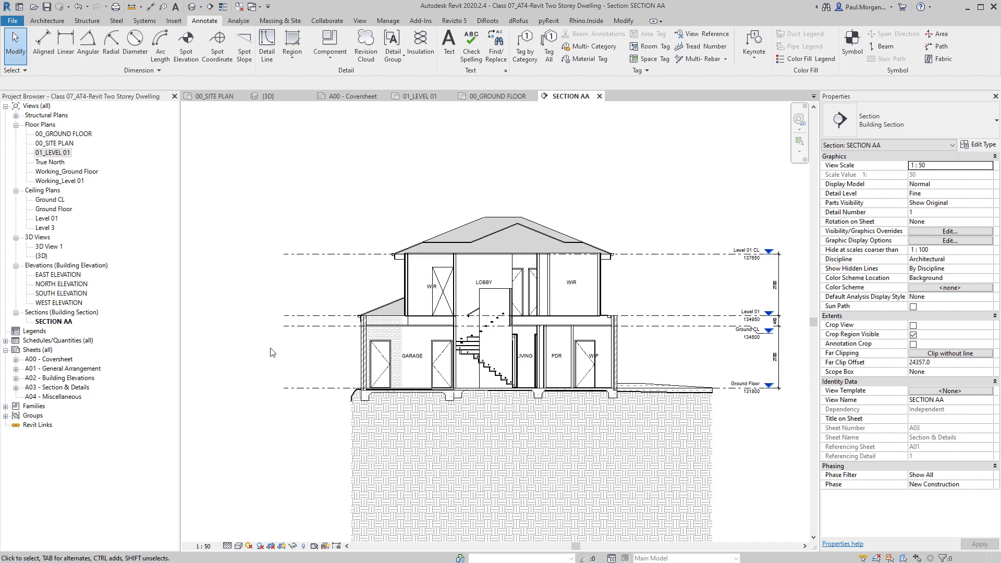
# Open sheet A03 - Section & Details and activate the SECTION AA viewport for editing
pyautogui.doubleClick(61, 392)
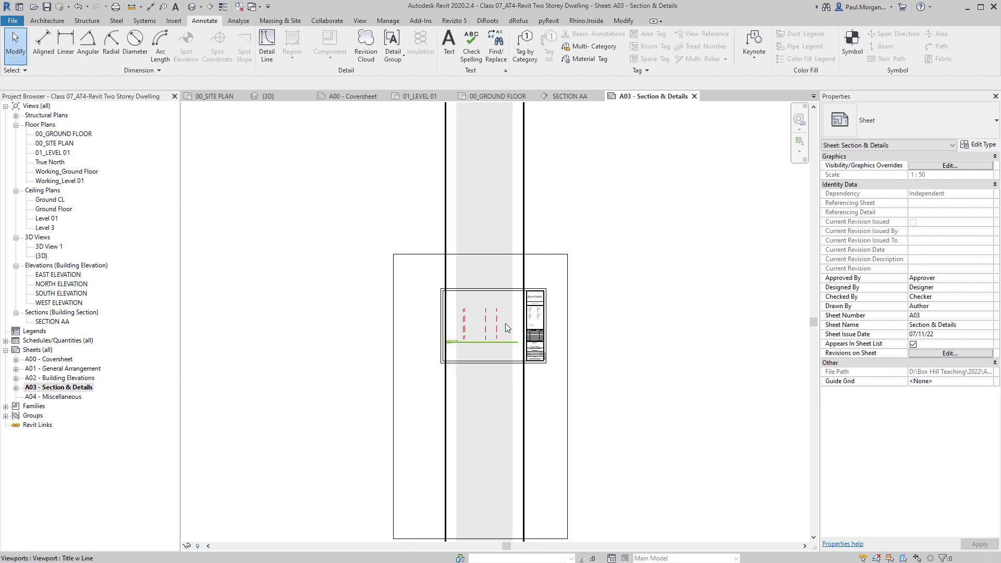
pyautogui.scroll(-2, 506, 323)
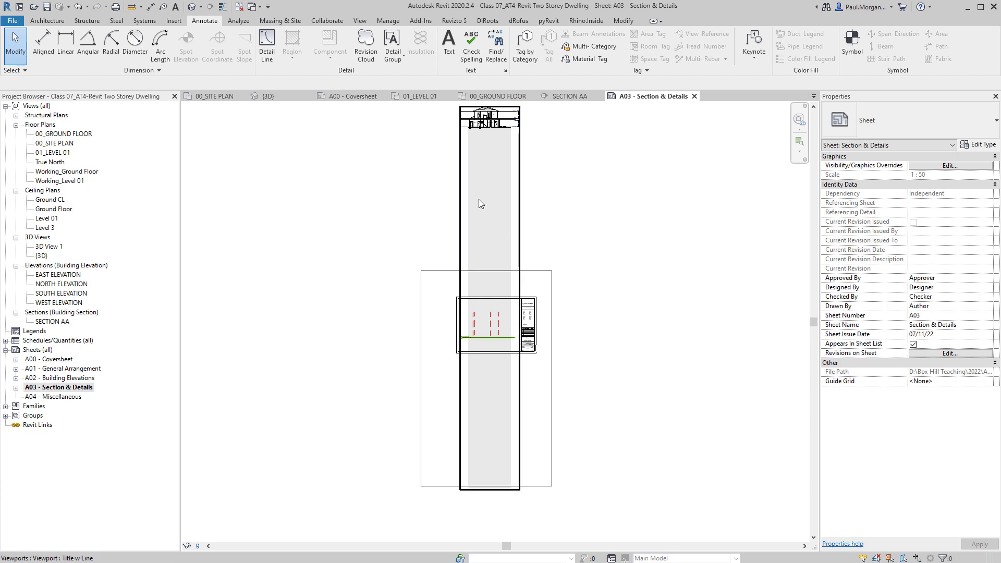
pyautogui.scroll(3, 515, 280)
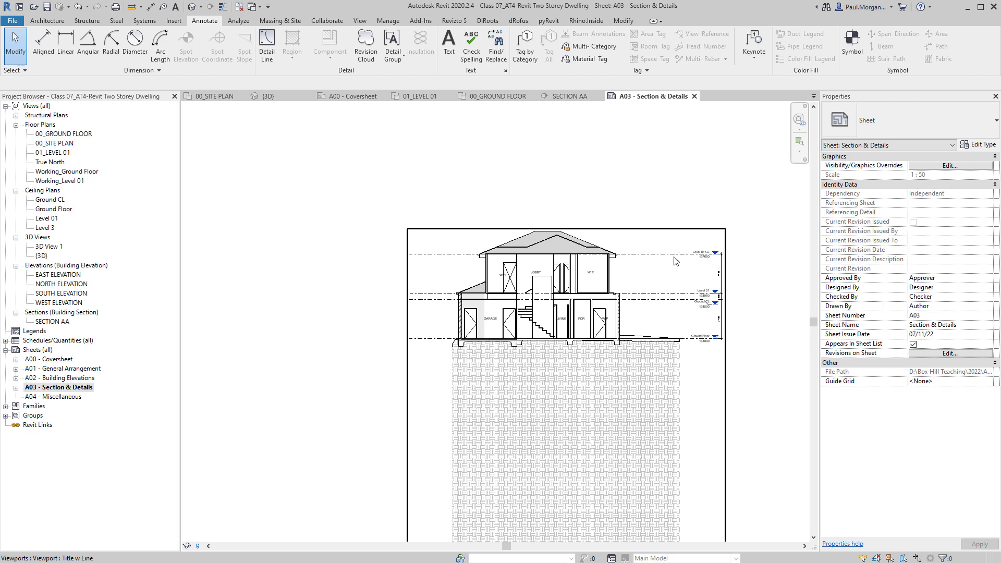
pyautogui.scroll(-3, 698, 339)
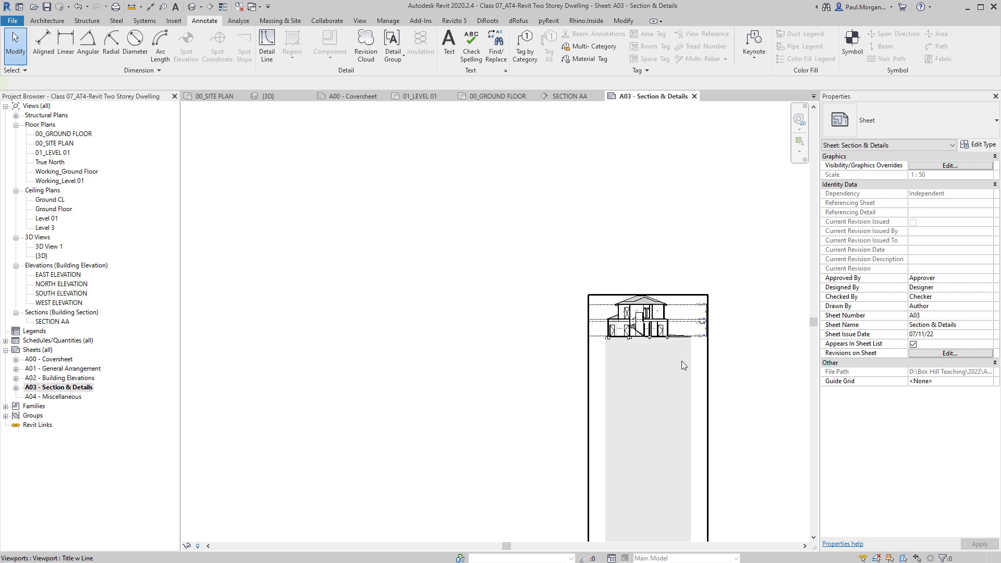
pyautogui.doubleClick(677, 403)
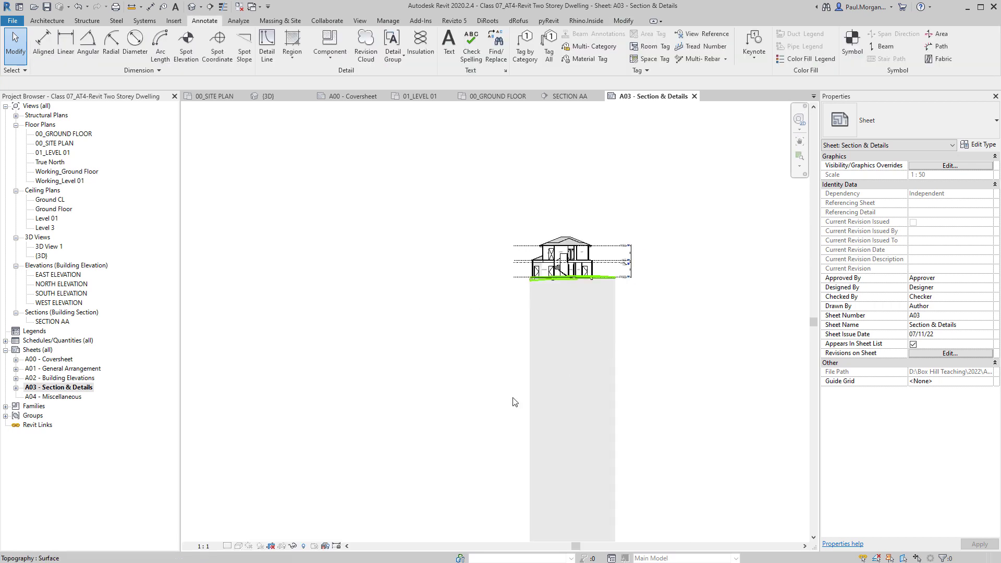
pyautogui.click(292, 546)
pyautogui.scroll(-2, 418, 436)
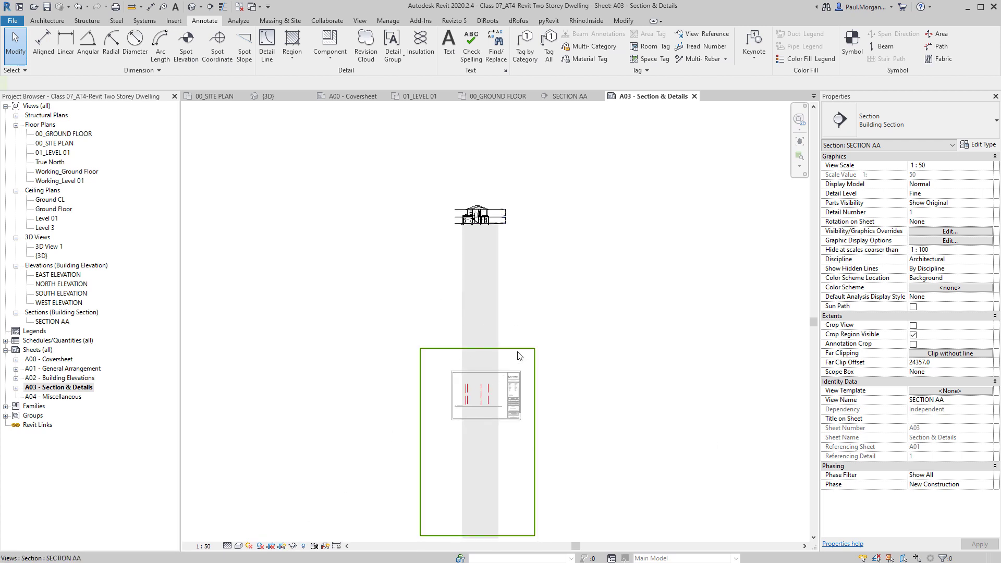
# Shrink the section's crop region tightly around the house and its levels, turn on Crop View and deactivate the view
pyautogui.click(518, 349)
pyautogui.moveTo(477, 348); pyautogui.dragTo(477, 200)
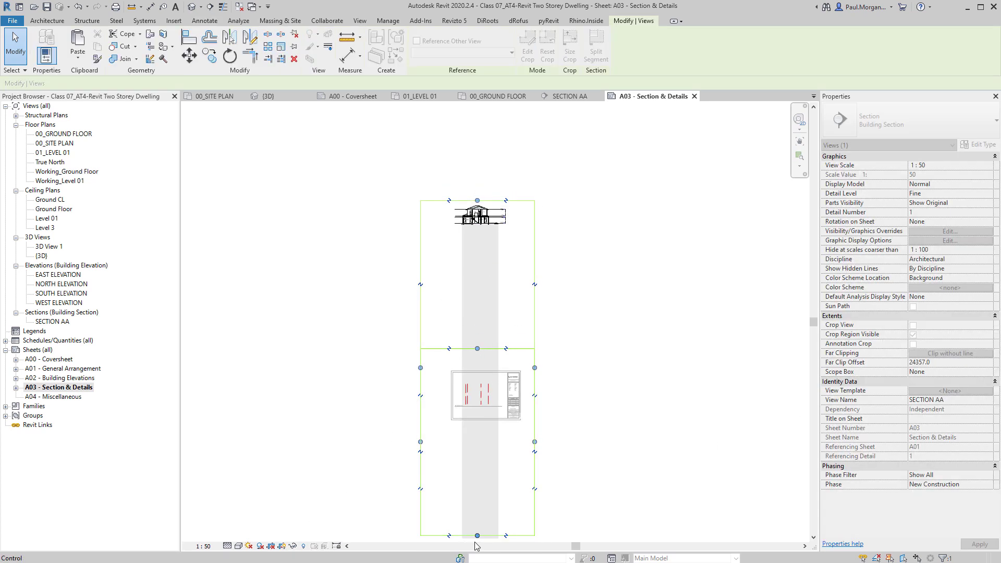
pyautogui.moveTo(477, 537); pyautogui.dragTo(447, 214)
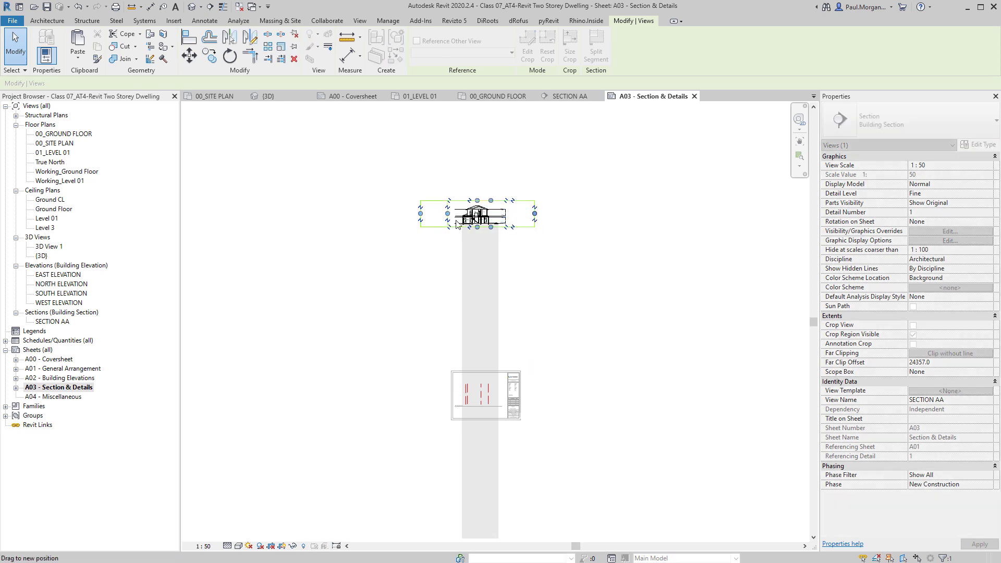
pyautogui.moveTo(534, 213); pyautogui.dragTo(508, 216)
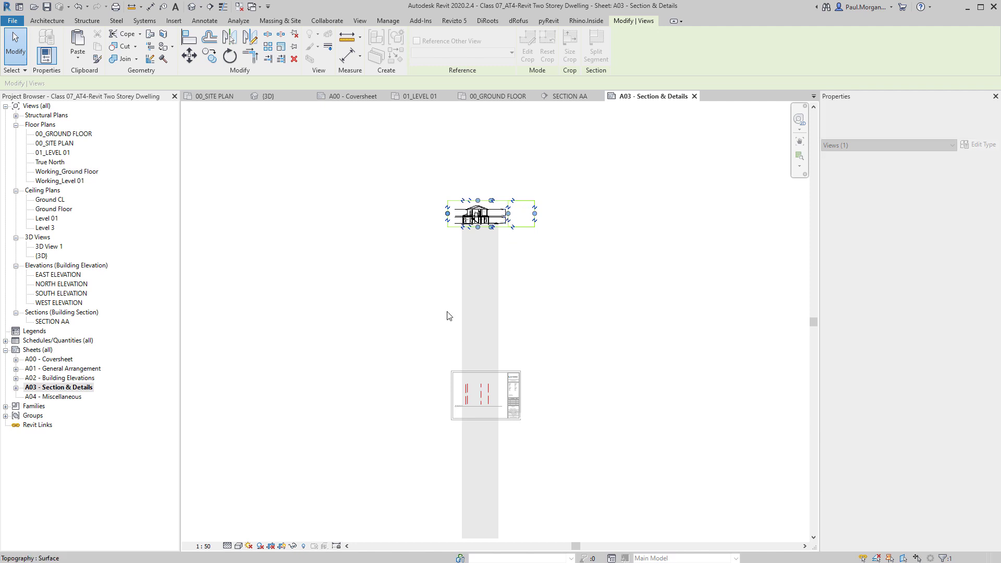
pyautogui.click(272, 546)
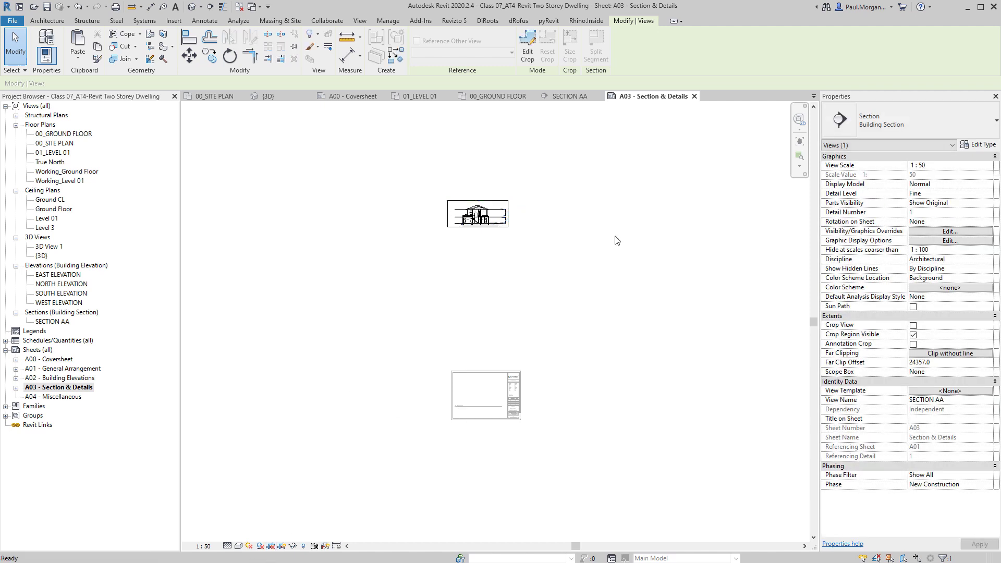
pyautogui.click(618, 240)
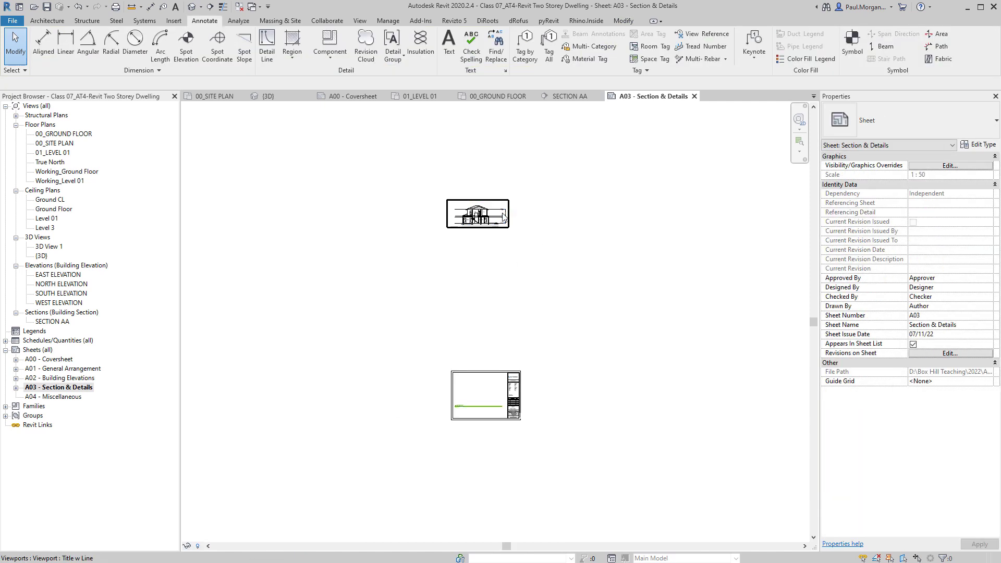
# Move the cropped section viewport down onto the title block's drawing area
pyautogui.moveTo(480, 211); pyautogui.dragTo(480, 391)
pyautogui.click(526, 439)
pyautogui.moveTo(554, 406); pyautogui.dragTo(611, 193, button='middle')
# Move the SECTION AA view title to just below the section drawing and shorten its title line
pyautogui.click(523, 371)
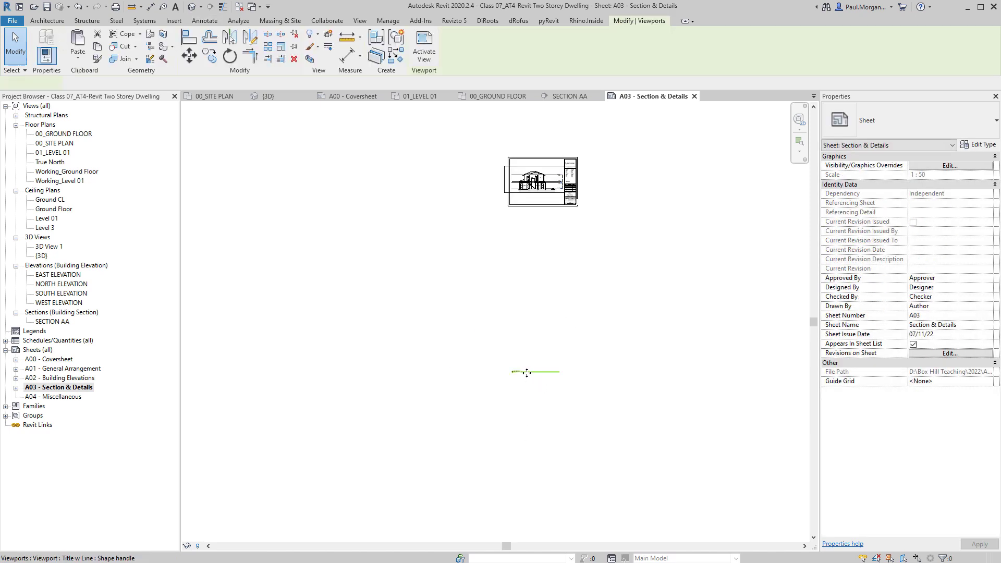
pyautogui.moveTo(539, 216); pyautogui.dragTo(528, 197)
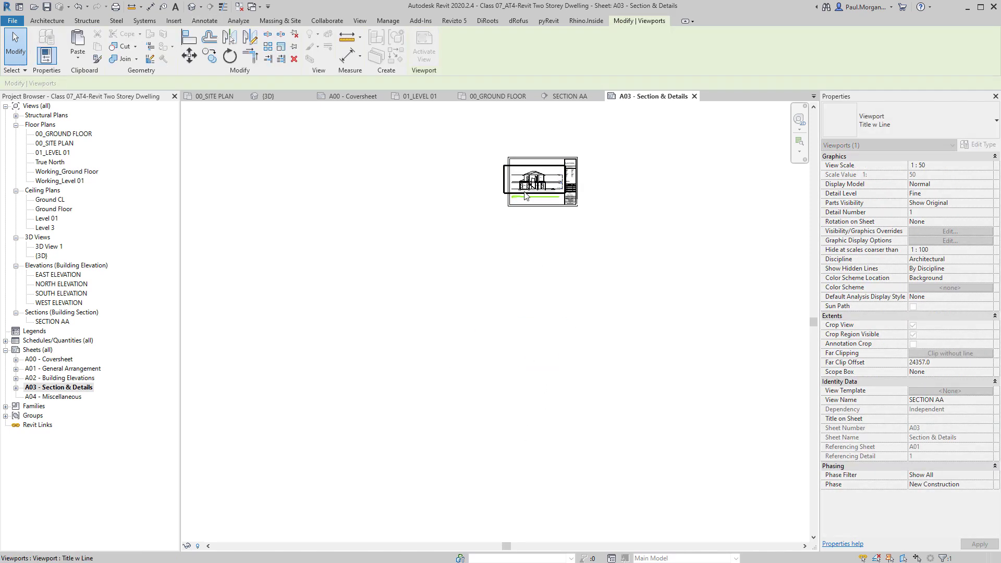
pyautogui.scroll(8, 528, 197)
pyautogui.click(596, 271)
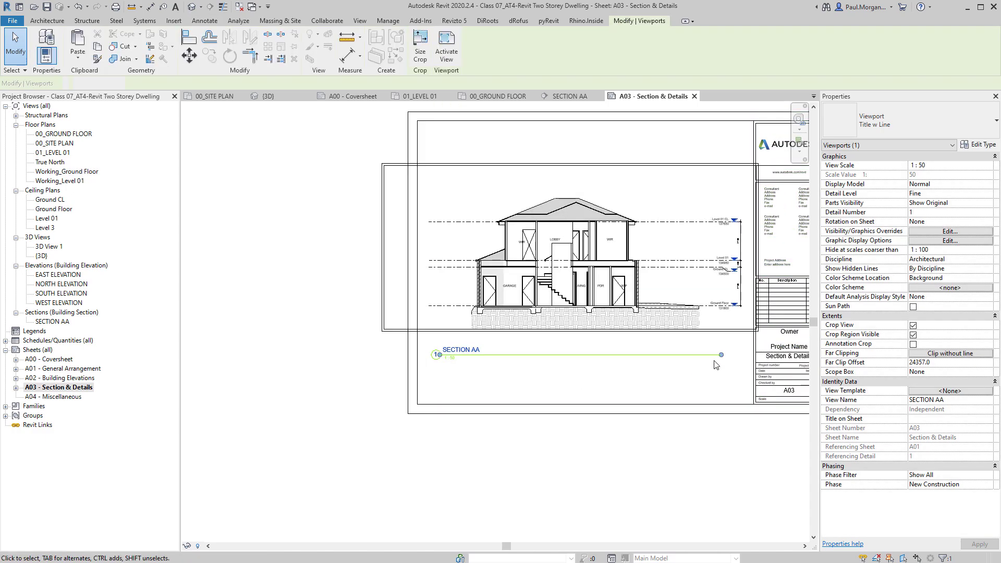
pyautogui.click(534, 397)
pyautogui.moveTo(591, 373); pyautogui.dragTo(580, 389, button='middle')
# Reactivate the section viewport, trim its crop region's side and lower edges to fit within the sheet border, and hide the crop region
pyautogui.doubleClick(664, 277)
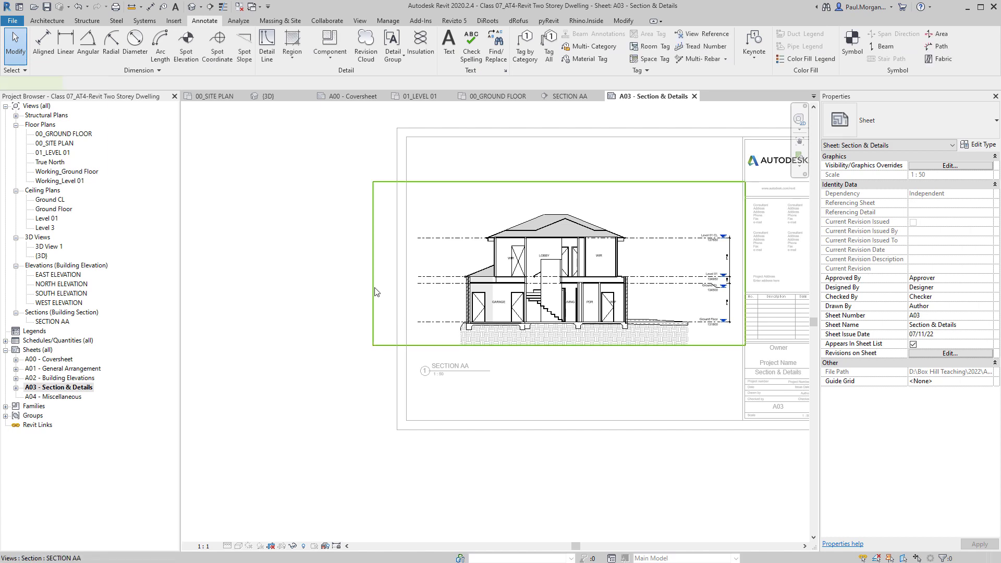
pyautogui.click(373, 302)
pyautogui.moveTo(409, 268); pyautogui.dragTo(409, 268)
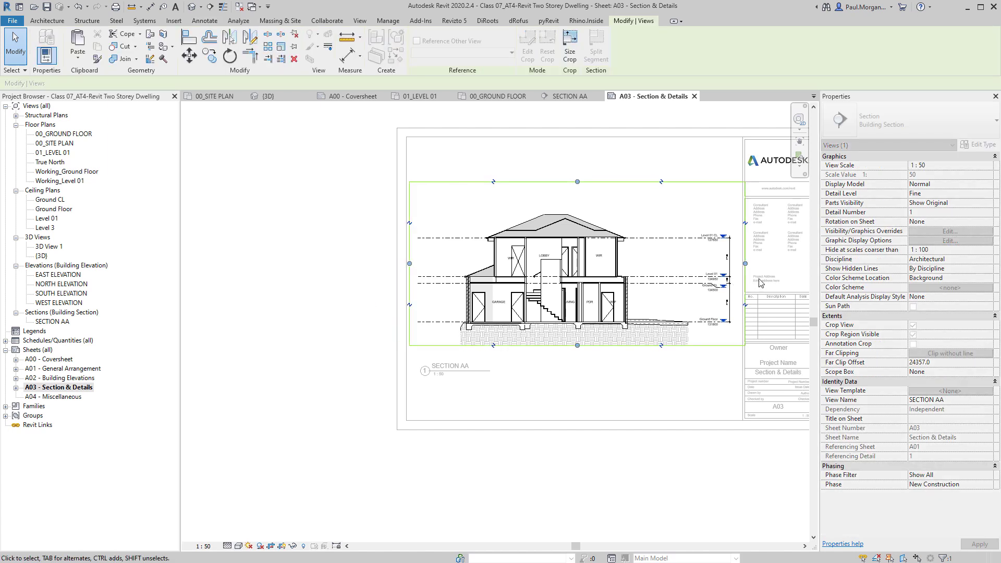
pyautogui.moveTo(744, 264); pyautogui.dragTo(740, 263)
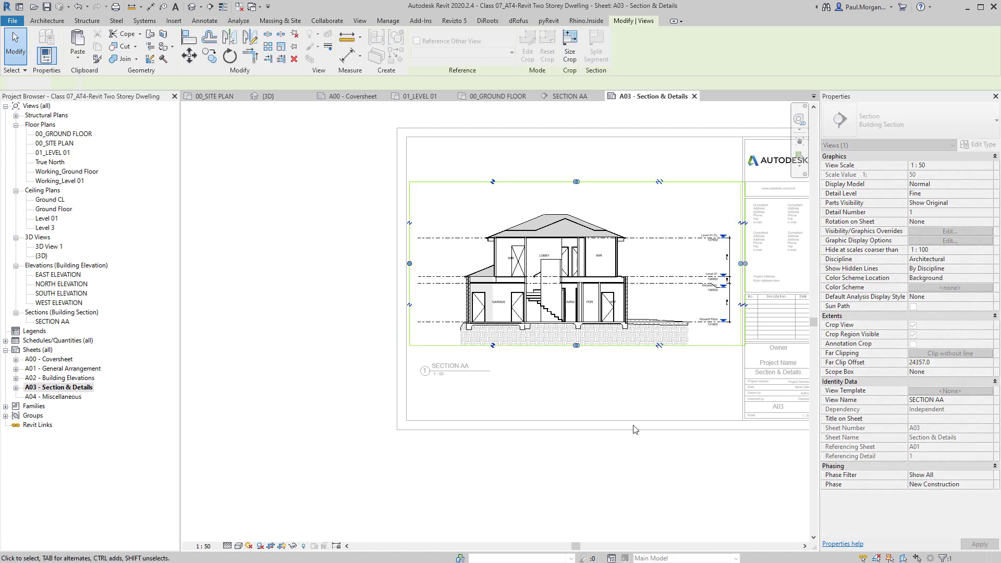
pyautogui.click(575, 364)
pyautogui.click(575, 345)
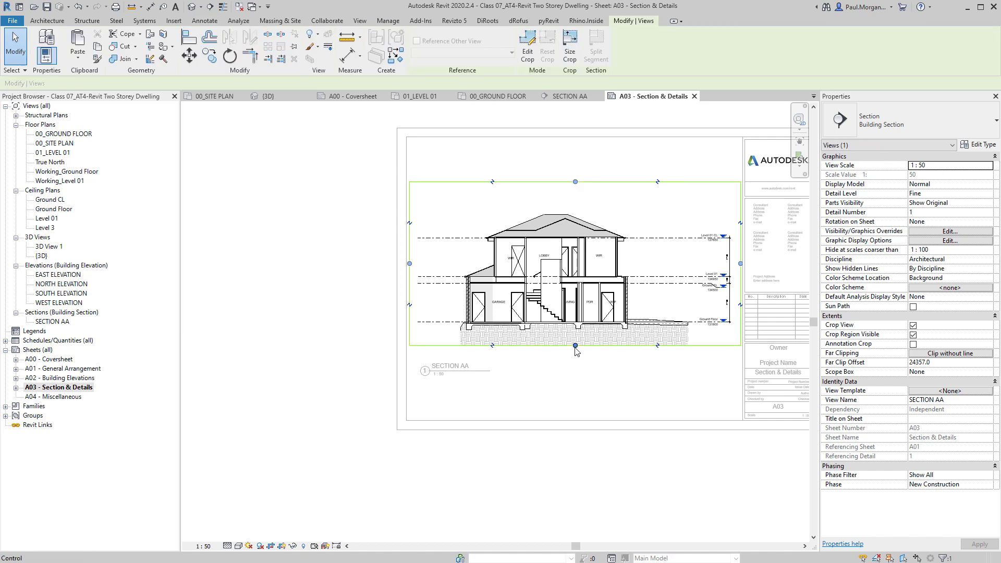
pyautogui.click(575, 385)
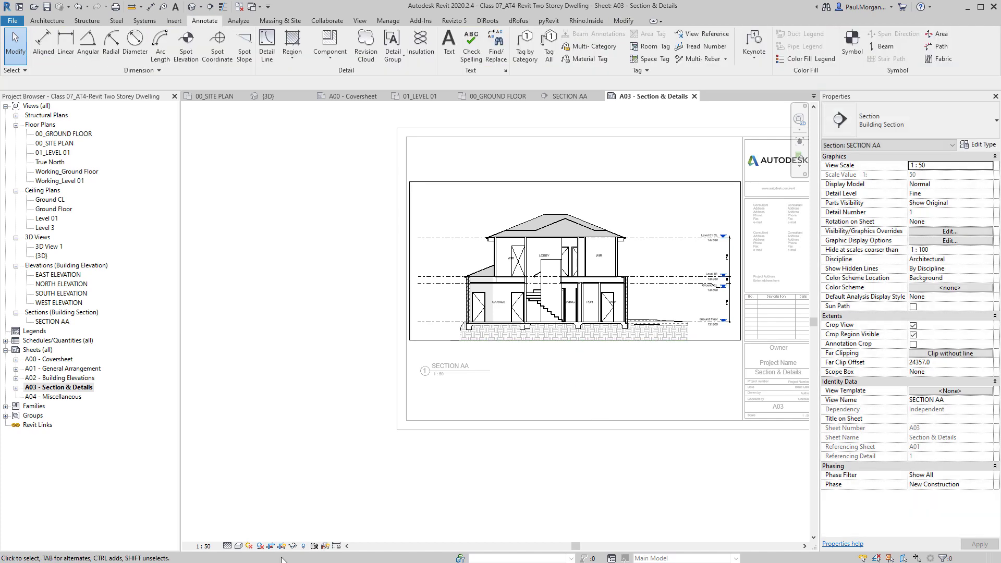
pyautogui.click(282, 546)
pyautogui.scroll(3, 571, 131)
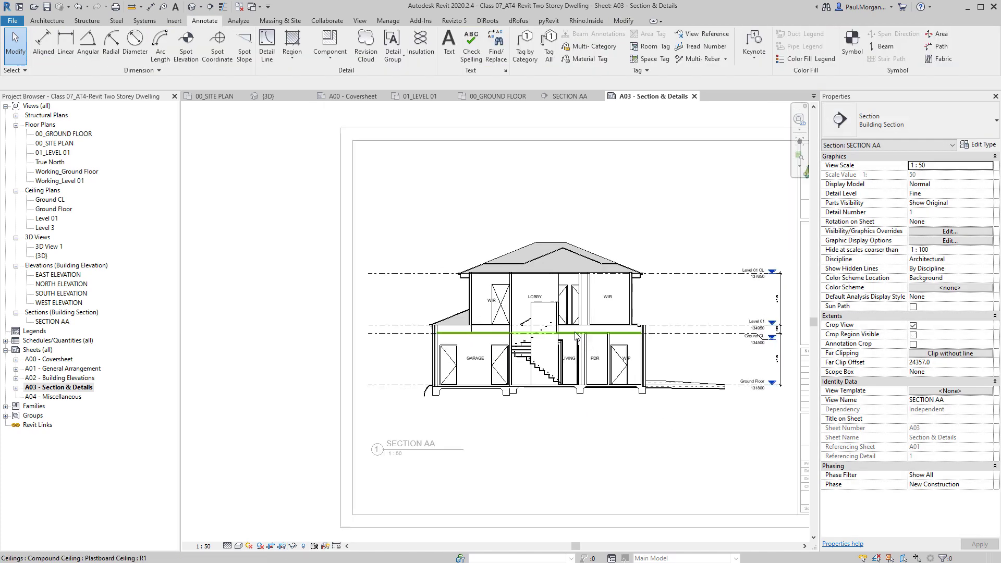
pyautogui.scroll(5, 568, 341)
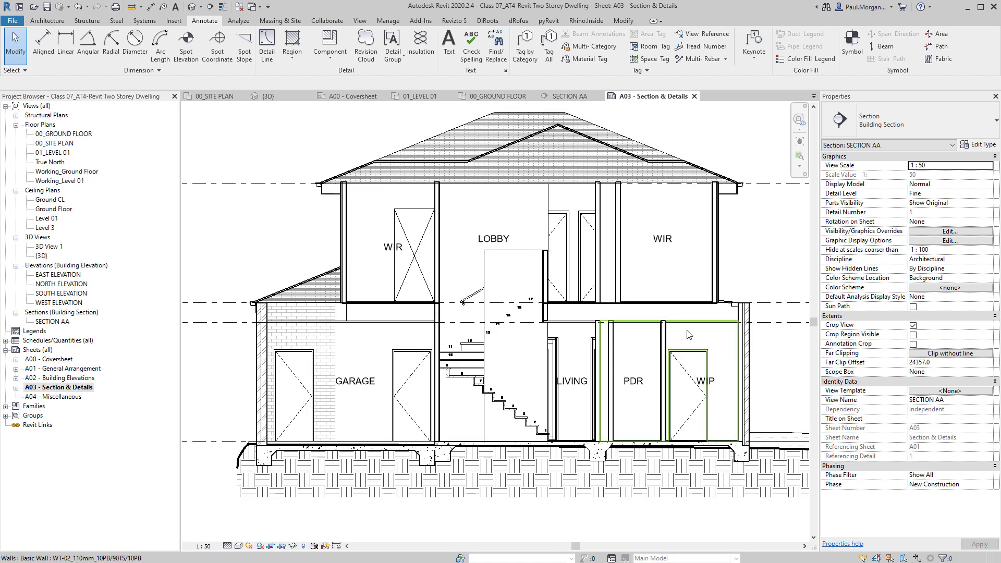
# Place a rectangular Detail-type callout around the upper roof's eave and wall top beside the right-hand WIR in the section
pyautogui.moveTo(600, 317); pyautogui.dragTo(488, 324, button='middle')
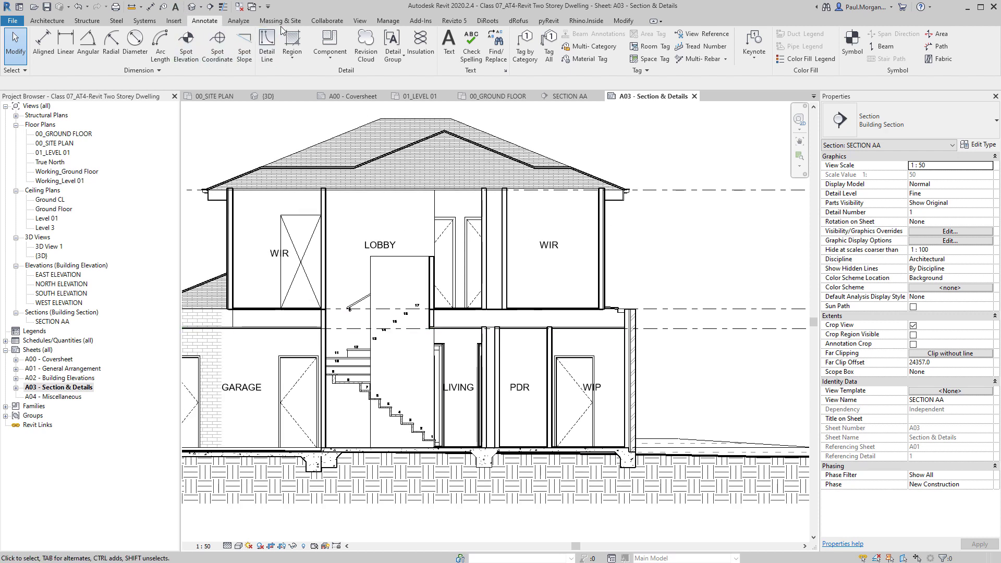
pyautogui.click(359, 21)
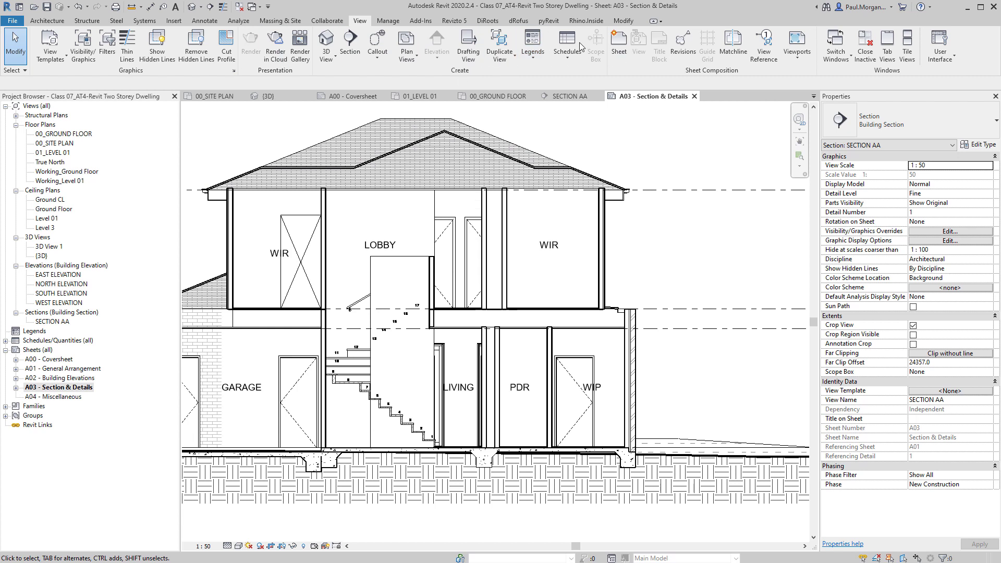
pyautogui.click(378, 56)
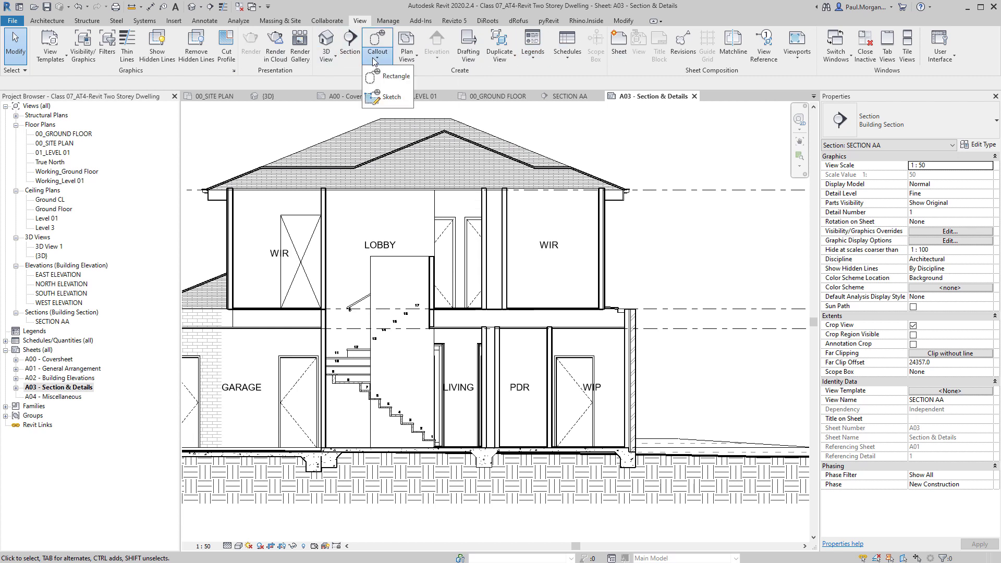
pyautogui.click(397, 76)
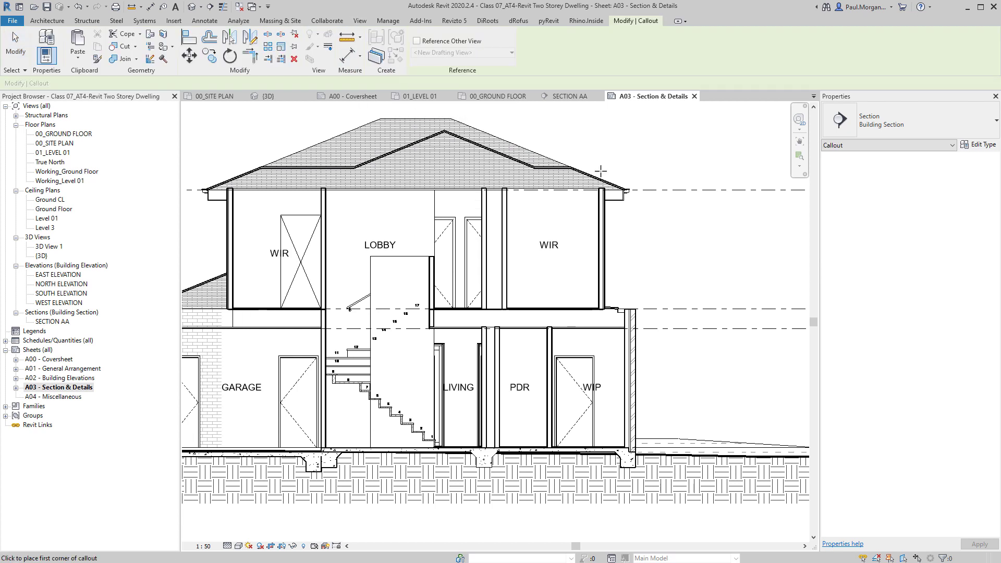
pyautogui.click(908, 121)
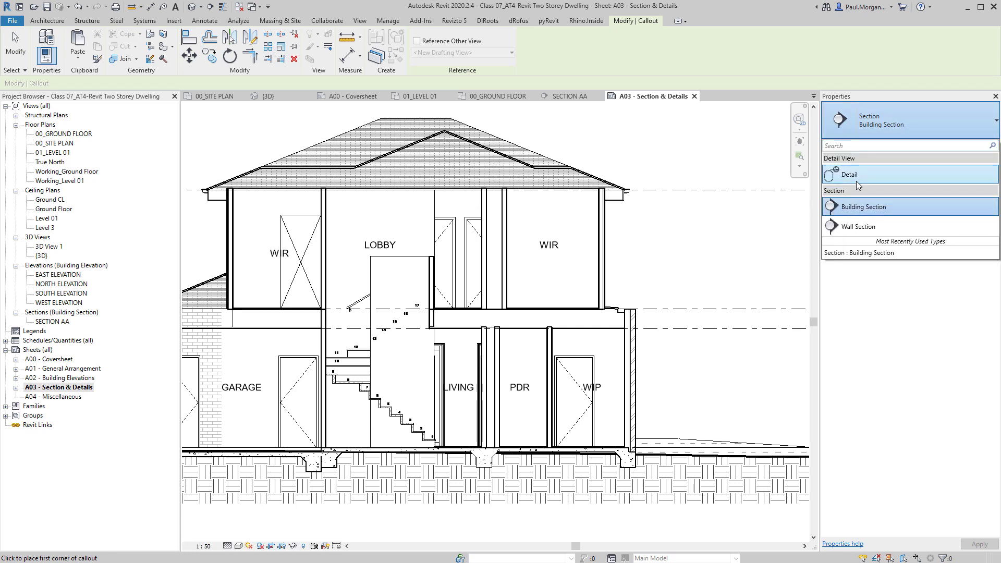
pyautogui.click(853, 176)
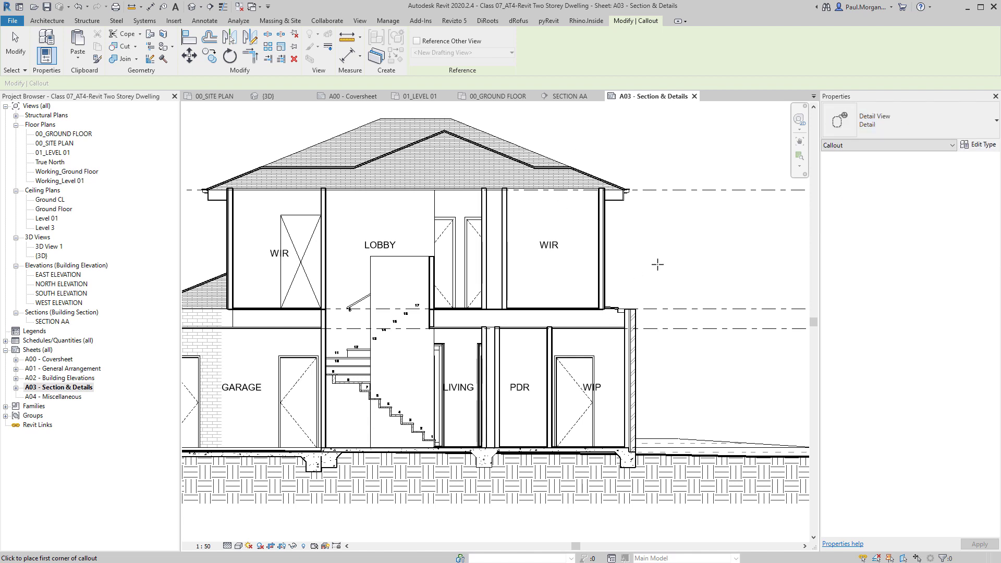
pyautogui.moveTo(658, 265); pyautogui.dragTo(665, 281, button='middle')
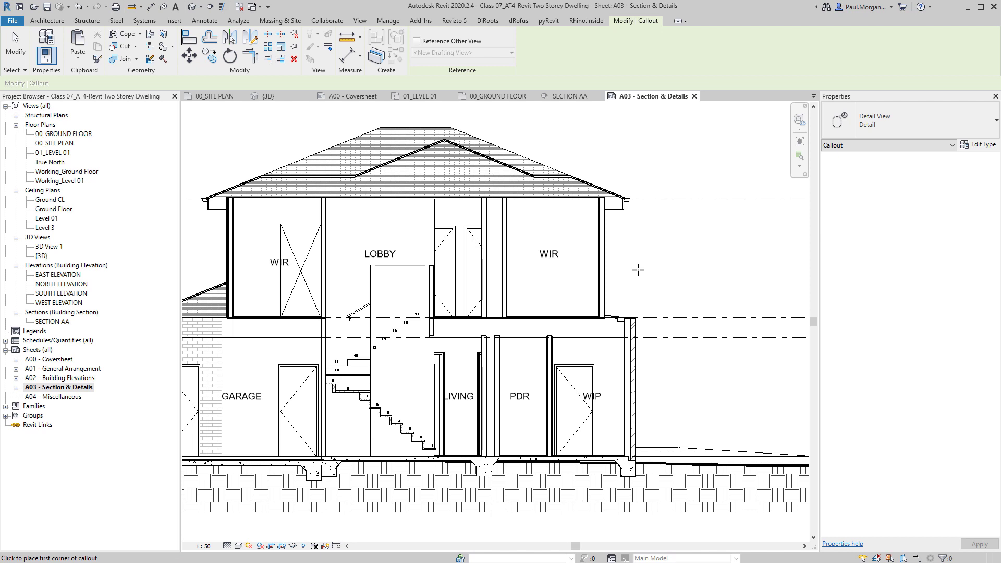
pyautogui.scroll(3, 613, 209)
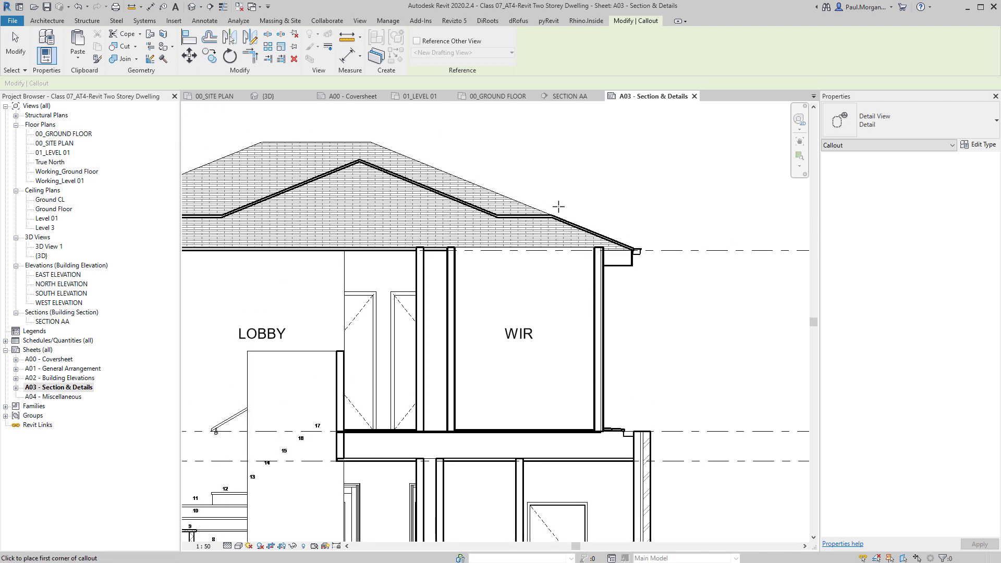
pyautogui.click(656, 293)
pyautogui.press('Escape')
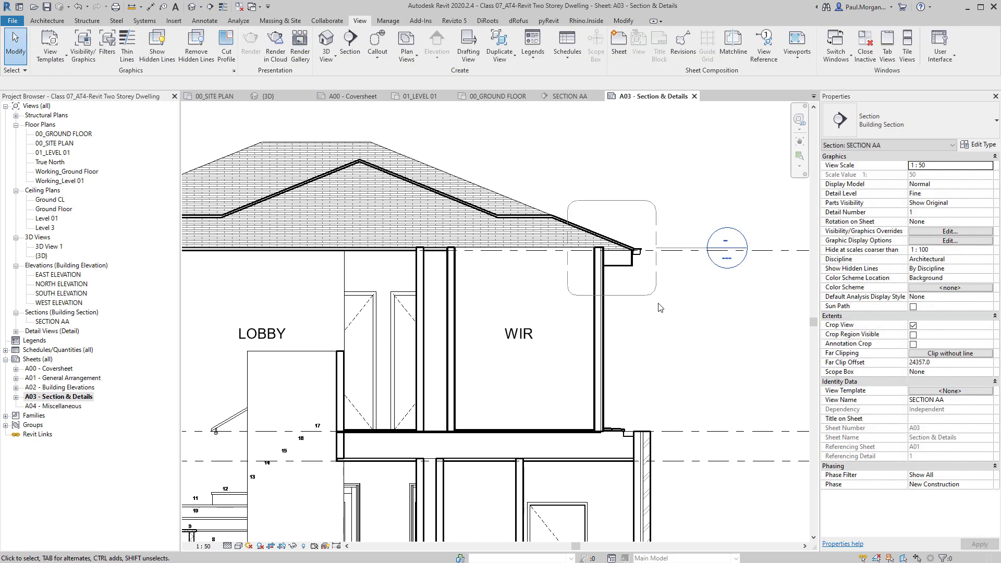
# Place a second rectangular Detail callout around the external wall base and footing next to the WIP
pyautogui.moveTo(685, 339); pyautogui.dragTo(680, 333, button='middle')
pyautogui.scroll(-4, 680, 333)
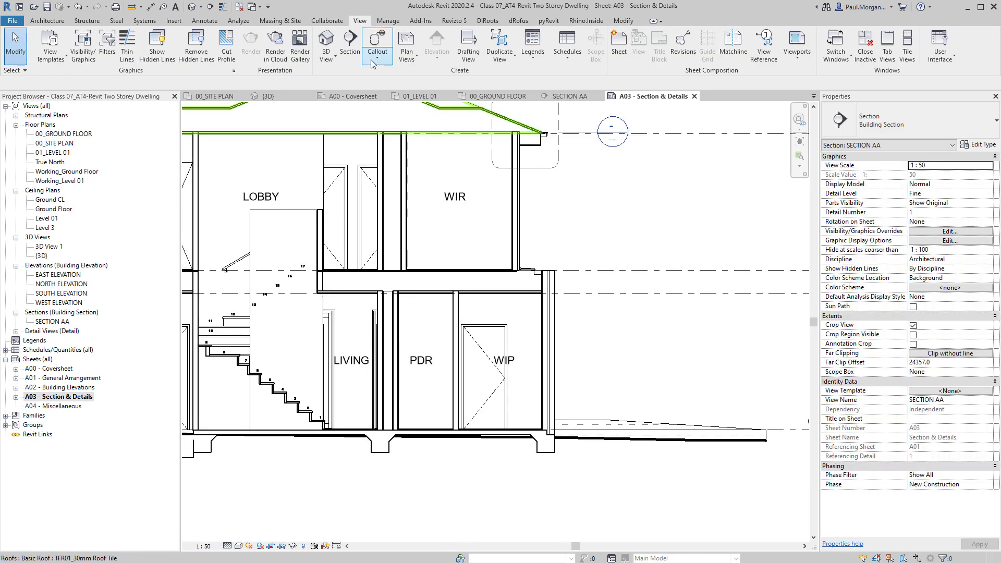
pyautogui.click(378, 58)
pyautogui.click(390, 76)
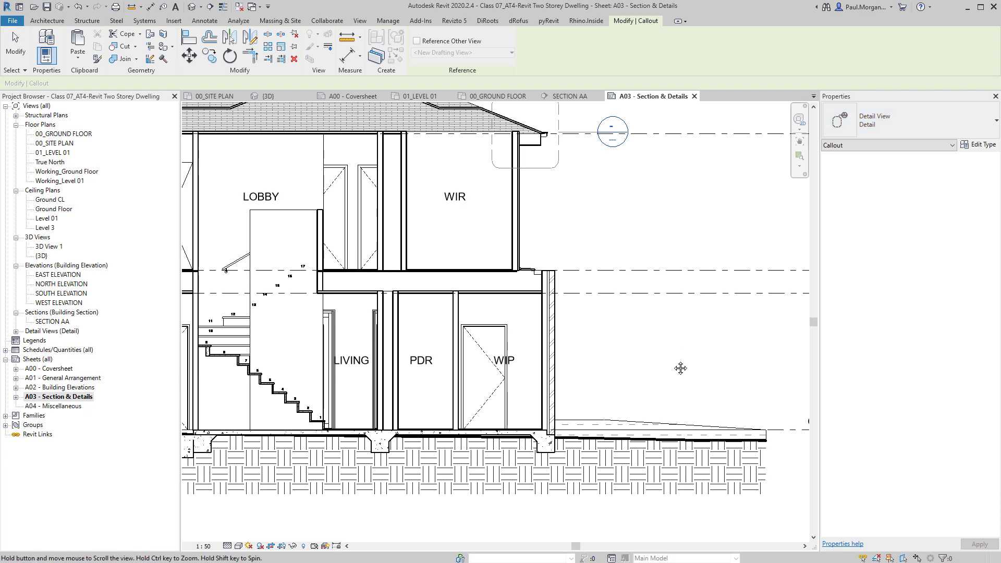
pyautogui.moveTo(486, 423); pyautogui.dragTo(533, 389, button='middle')
pyautogui.click(522, 380)
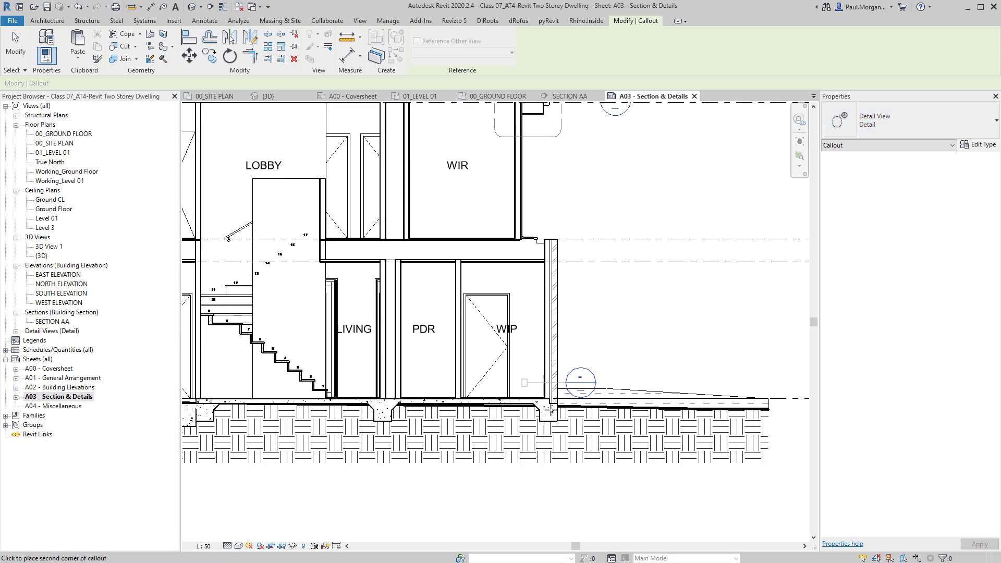
pyautogui.click(579, 440)
pyautogui.moveTo(628, 351); pyautogui.dragTo(660, 395, button='middle')
# Place a third rectangular Detail callout where the upper-floor wall and floor meet the top of the ground-floor brick wall
pyautogui.click(368, 40)
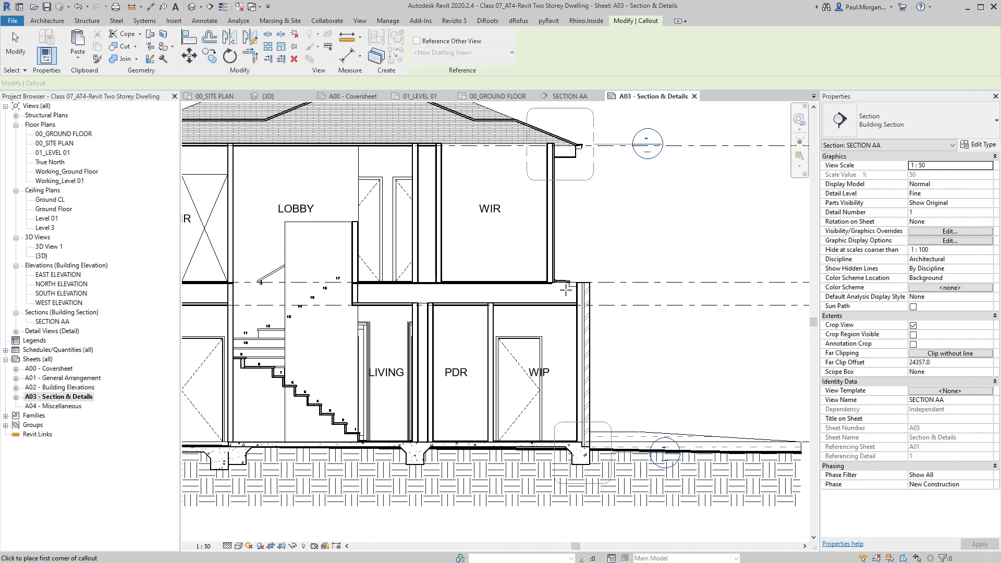
pyautogui.click(536, 259)
pyautogui.click(607, 318)
pyautogui.press('Escape')
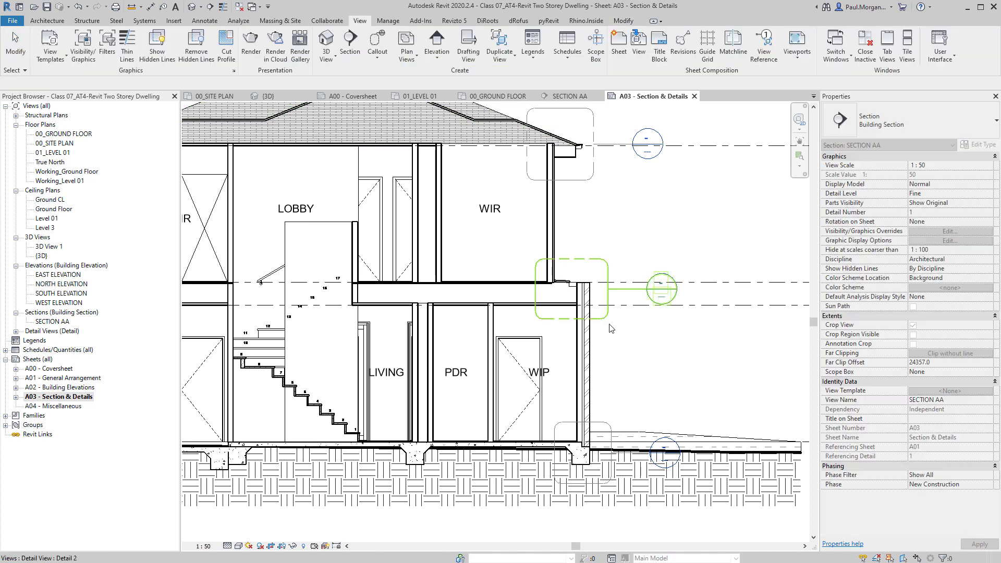
# Select the detail callout around the upper roof's eave
pyautogui.scroll(-2, 597, 362)
pyautogui.moveTo(597, 362)
pyautogui.mouseDown(button='middle')
pyautogui.moveTo(643, 381)
pyautogui.moveTo(612, 353)
pyautogui.moveTo(631, 356)
pyautogui.mouseUp(button='middle')
pyautogui.moveTo(589, 386); pyautogui.dragTo(551, 385, button='middle')
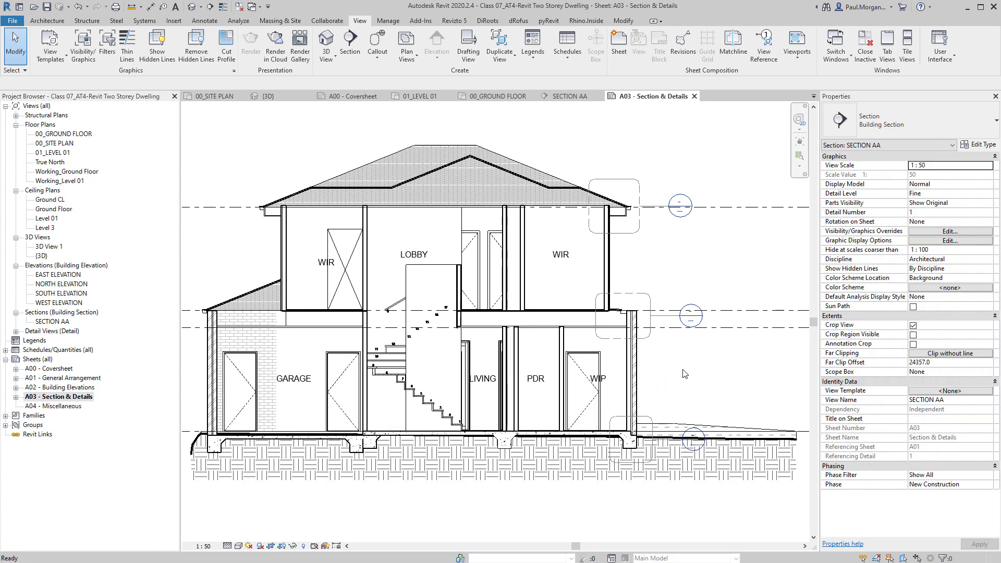
pyautogui.moveTo(685, 266); pyautogui.dragTo(683, 276, button='middle')
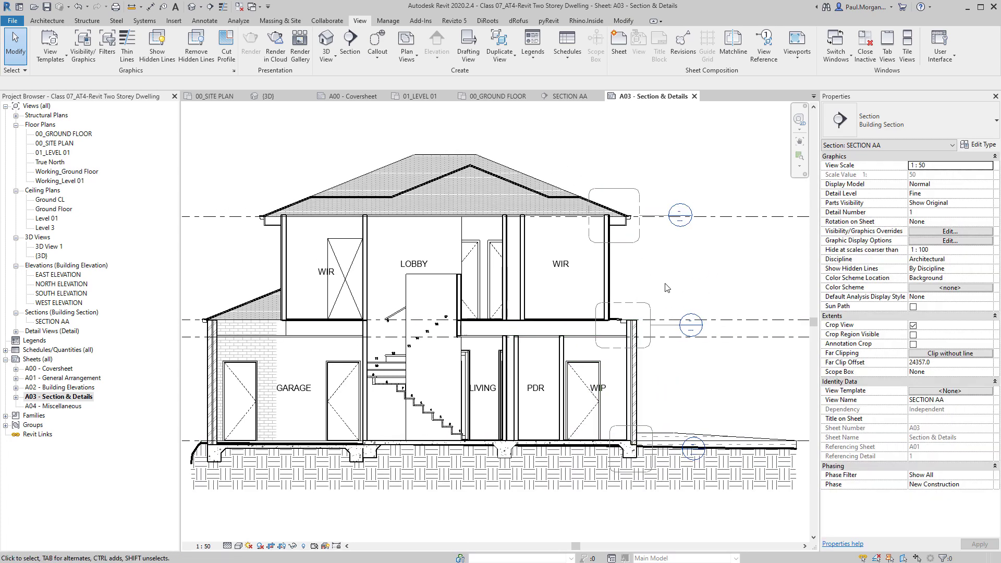
pyautogui.click(670, 211)
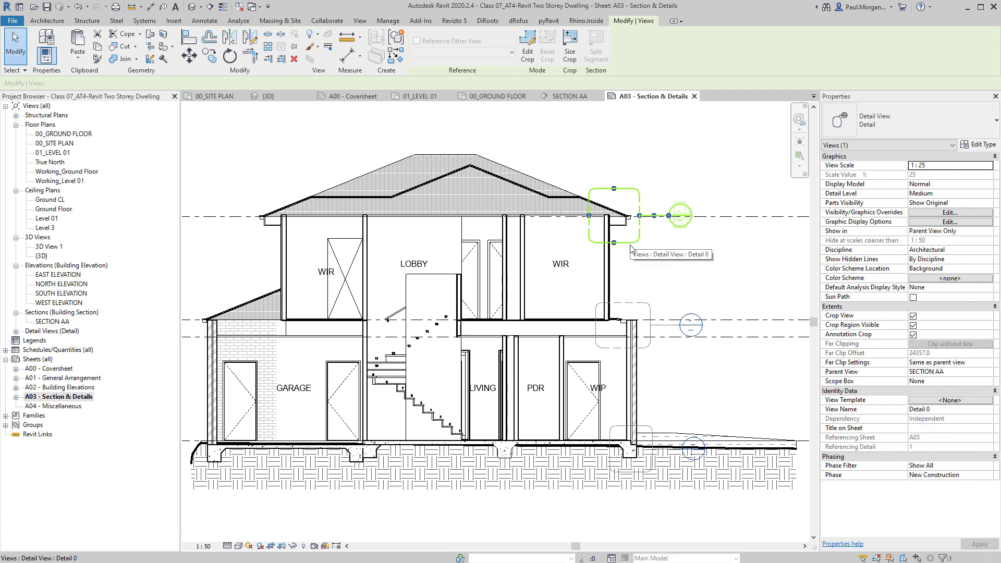
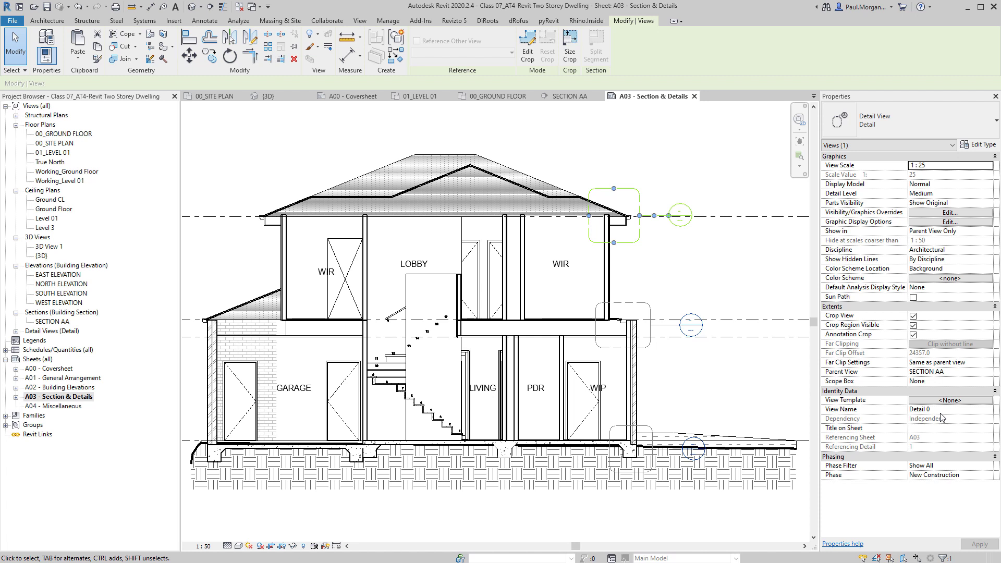
# Expand the Detail Views group to list the project's detail callout views
pyautogui.click(38, 331)
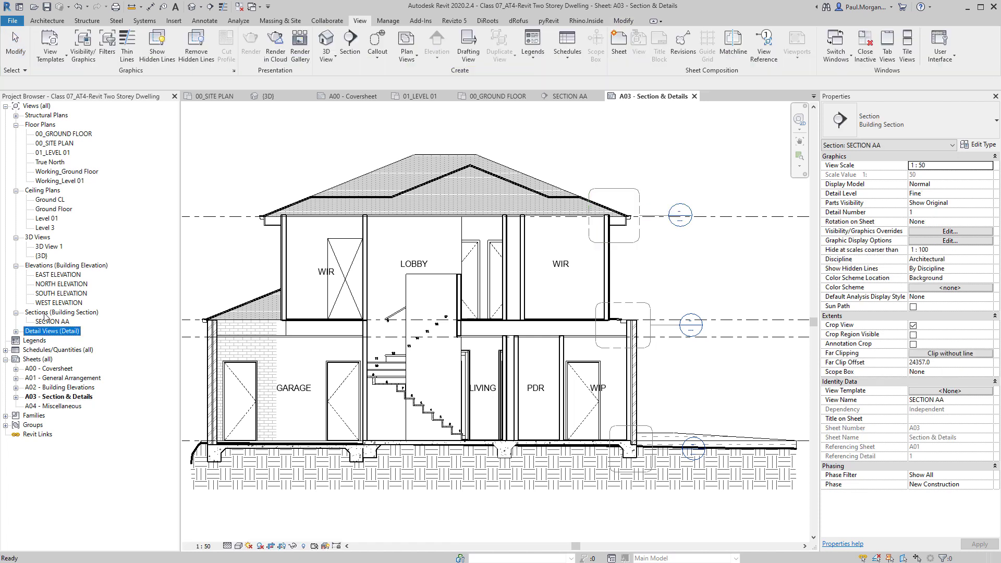
pyautogui.click(16, 331)
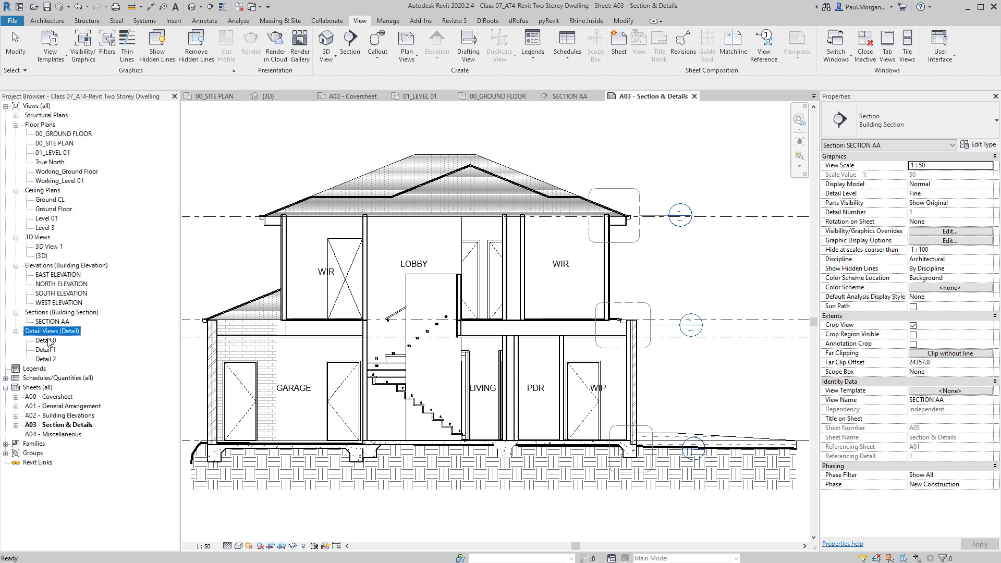
pyautogui.click(637, 241)
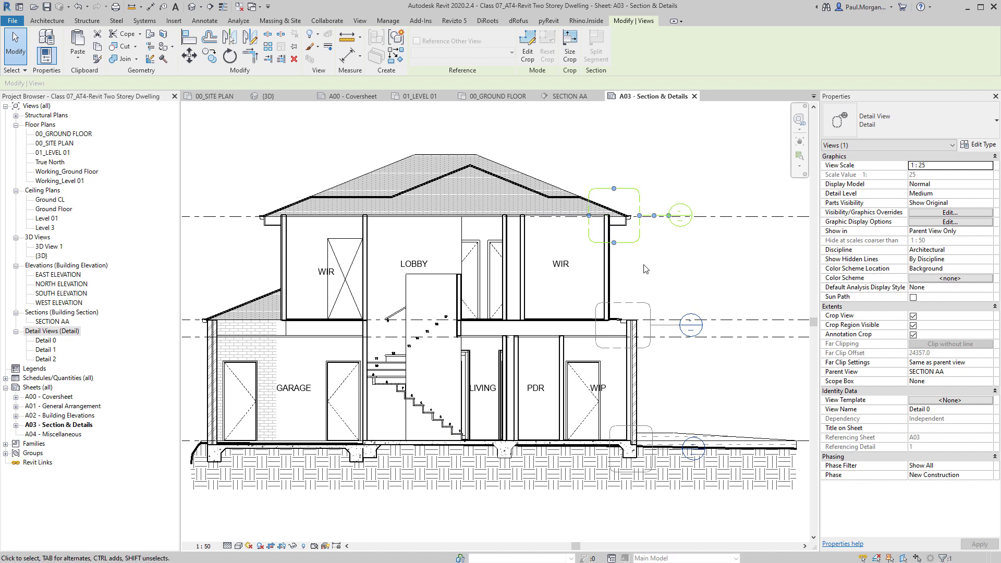
pyautogui.click(951, 409)
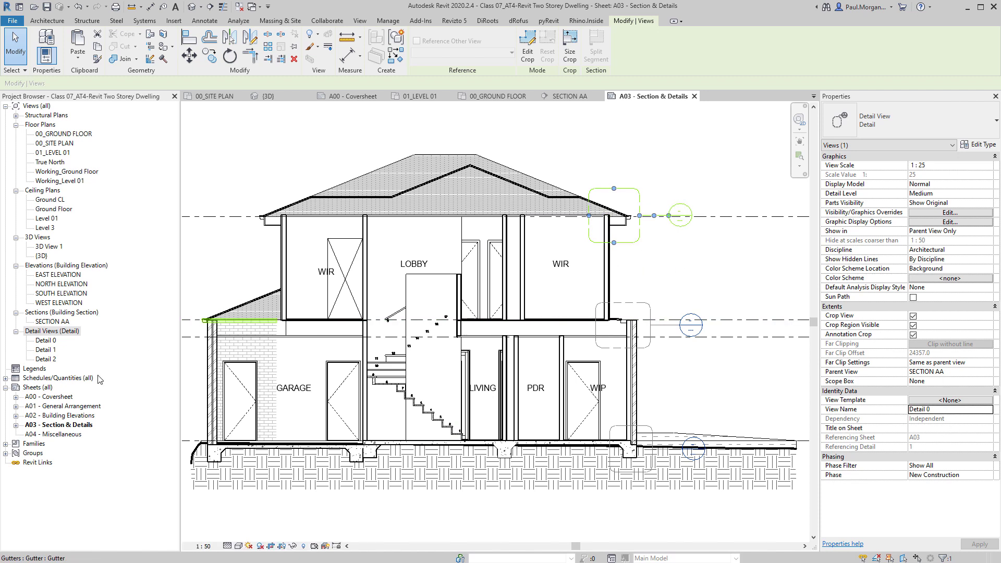
pyautogui.rightClick(54, 342)
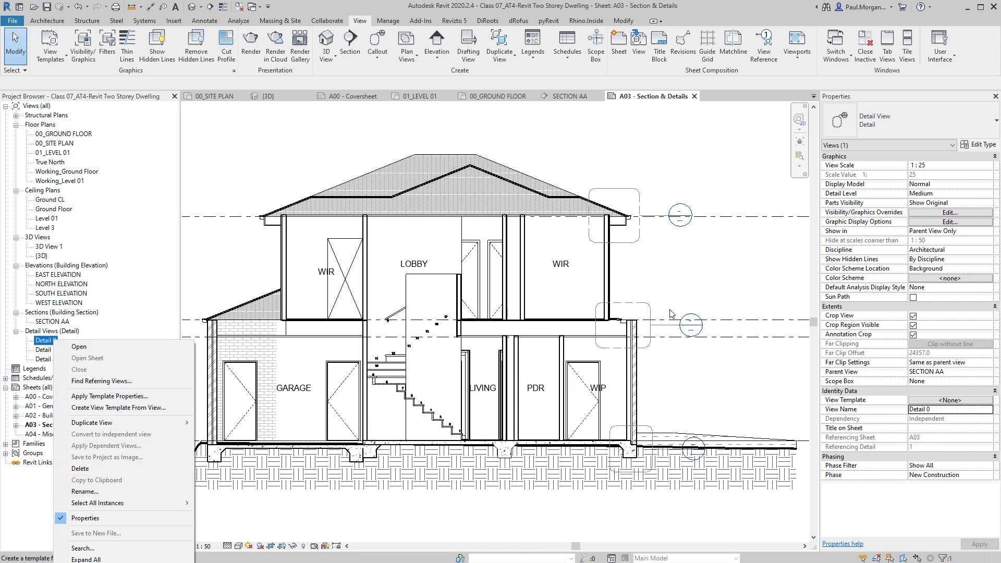
pyautogui.click(675, 275)
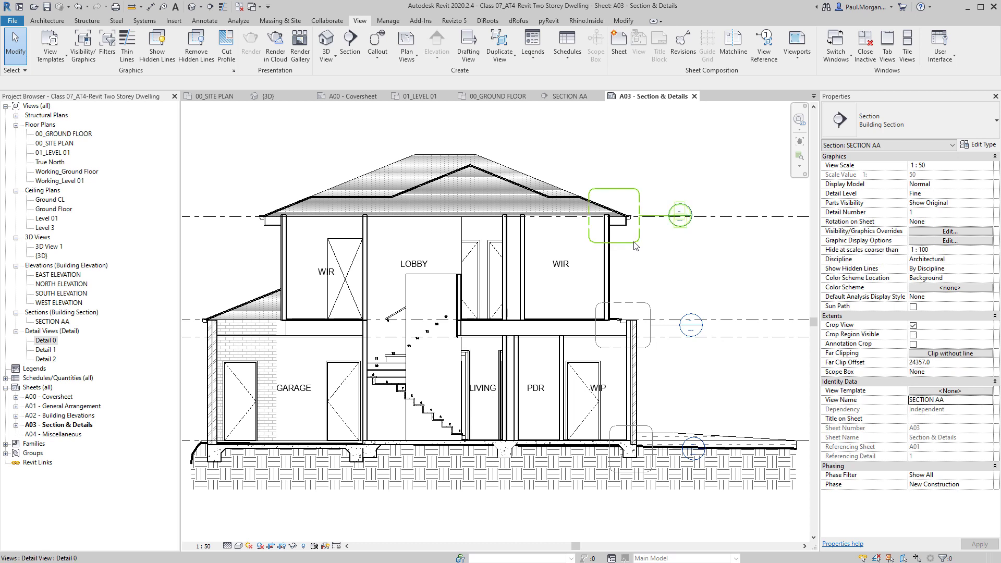
# Rename the view of the detail callout around the upper roof's eave as ROOF/ WALL/ CEILING
pyautogui.click(635, 243)
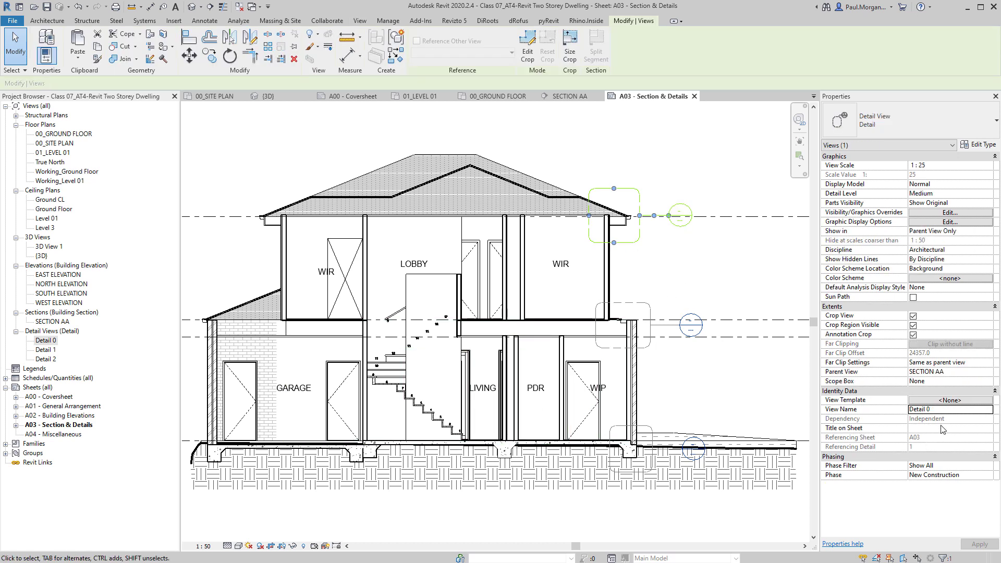
pyautogui.click(955, 412)
pyautogui.write('Eave')
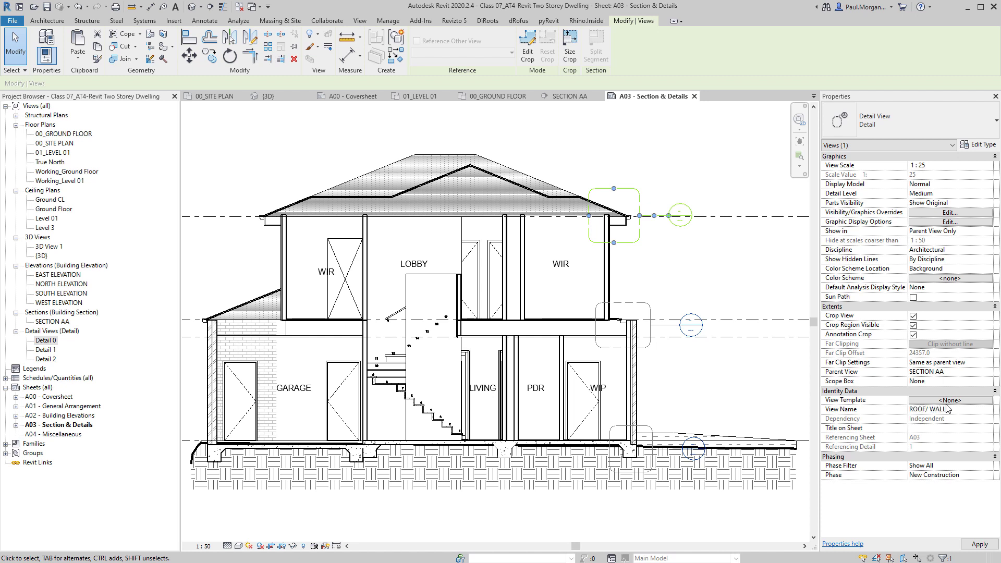
pyautogui.press('Return')
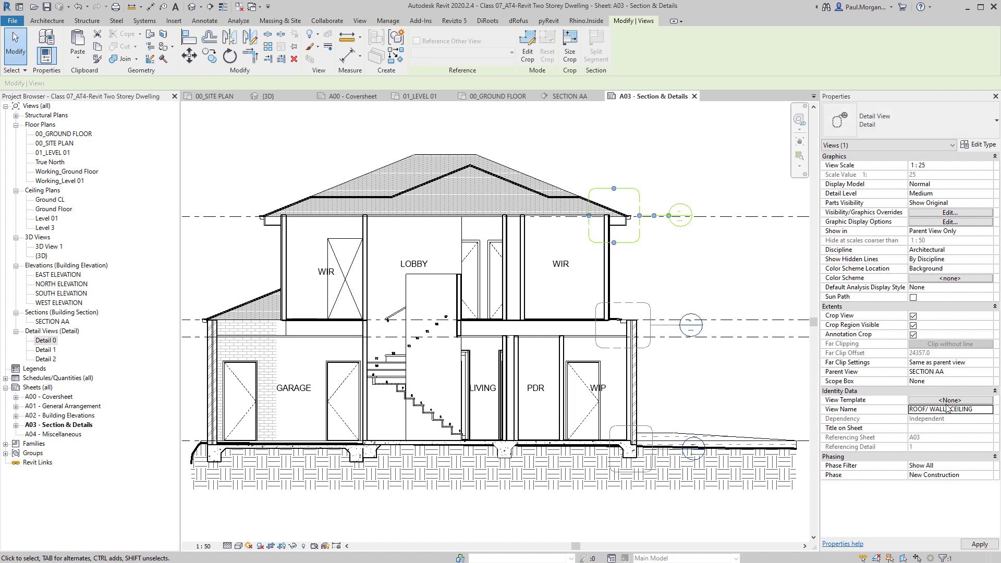
pyautogui.click(737, 295)
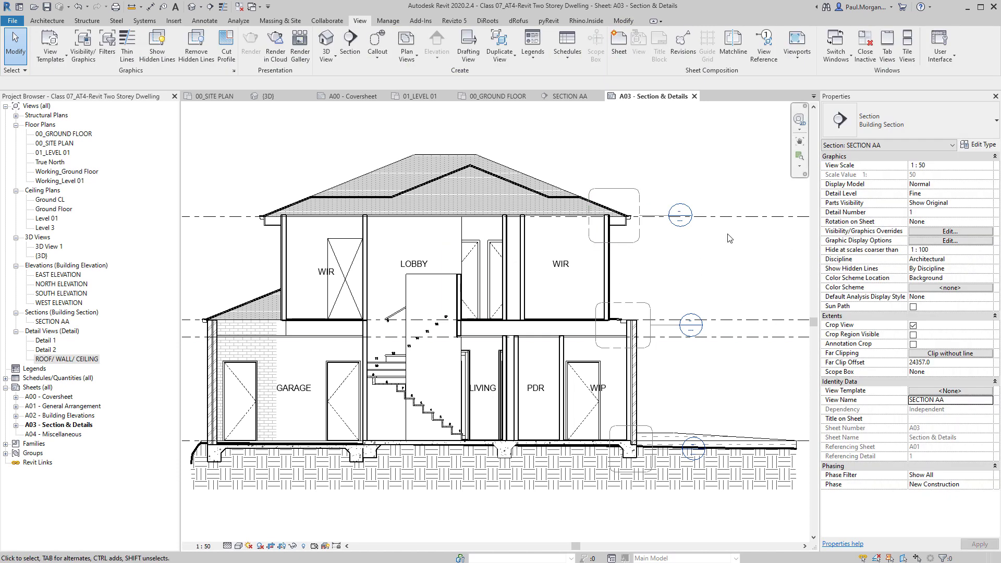
# Rename the view of the detail callout at the upper-floor and brick wall junction as PARAPET
pyautogui.click(650, 318)
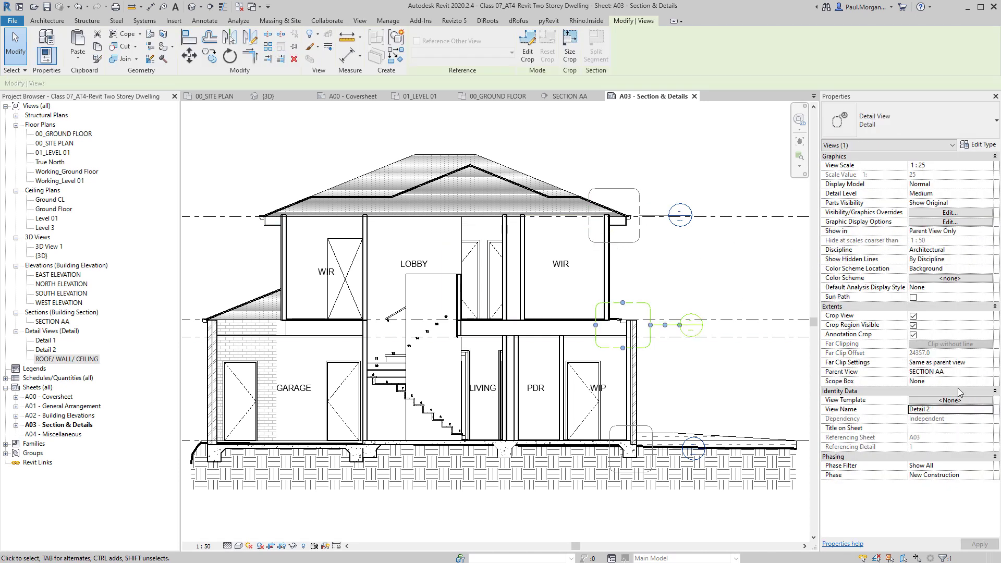
pyautogui.click(965, 409)
pyautogui.write('PARAPET')
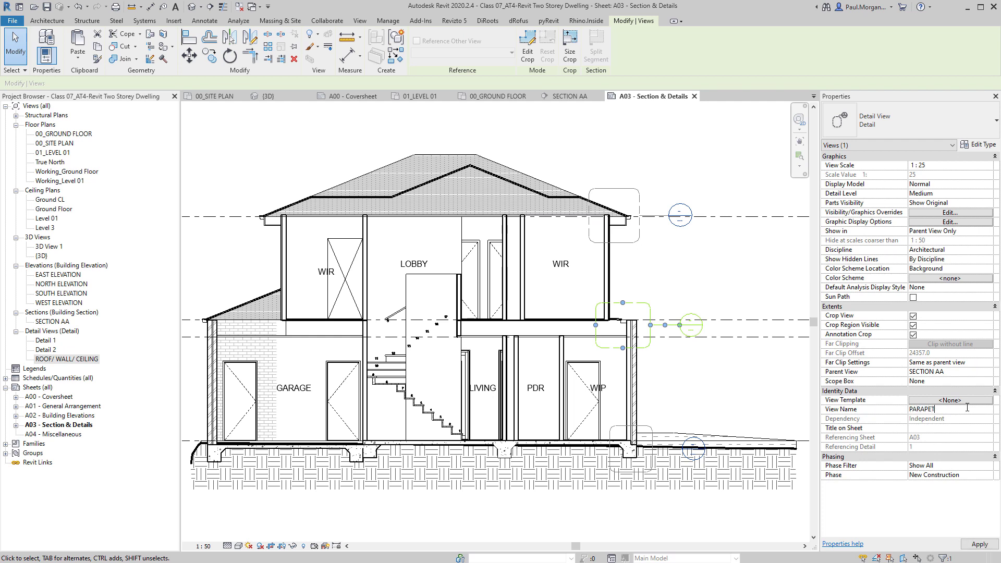
pyautogui.press('Return')
# Rename the view of the detail callout around the external wall base and footing as FLOOR/ WALL
pyautogui.click(652, 467)
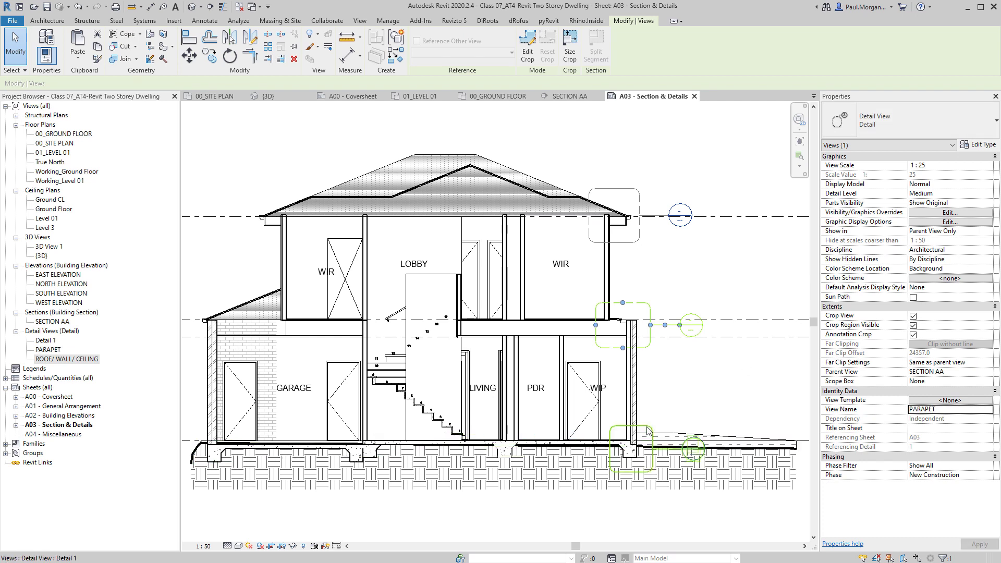
pyautogui.click(952, 411)
pyautogui.write('FLOOR/ WALL')
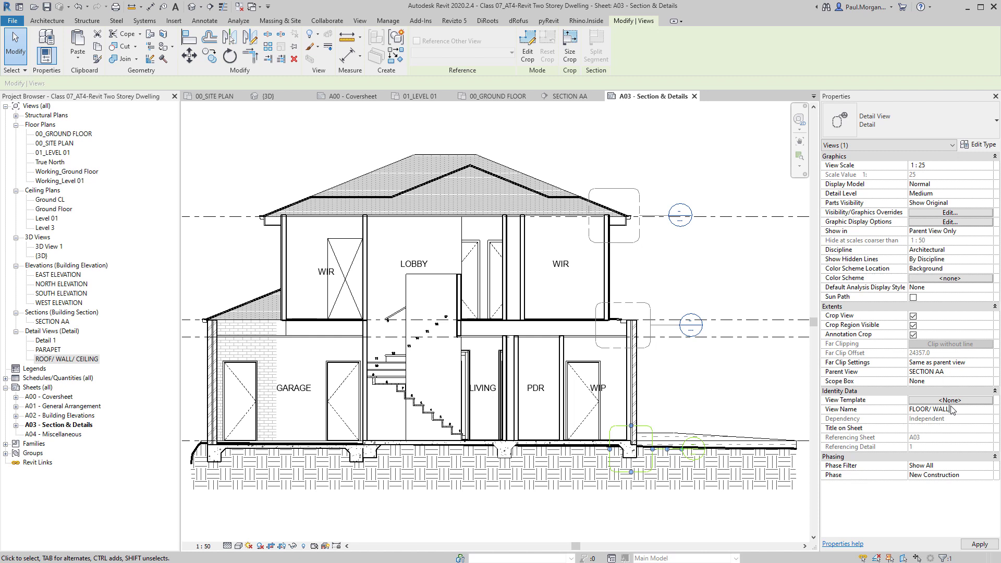
pyautogui.click(764, 403)
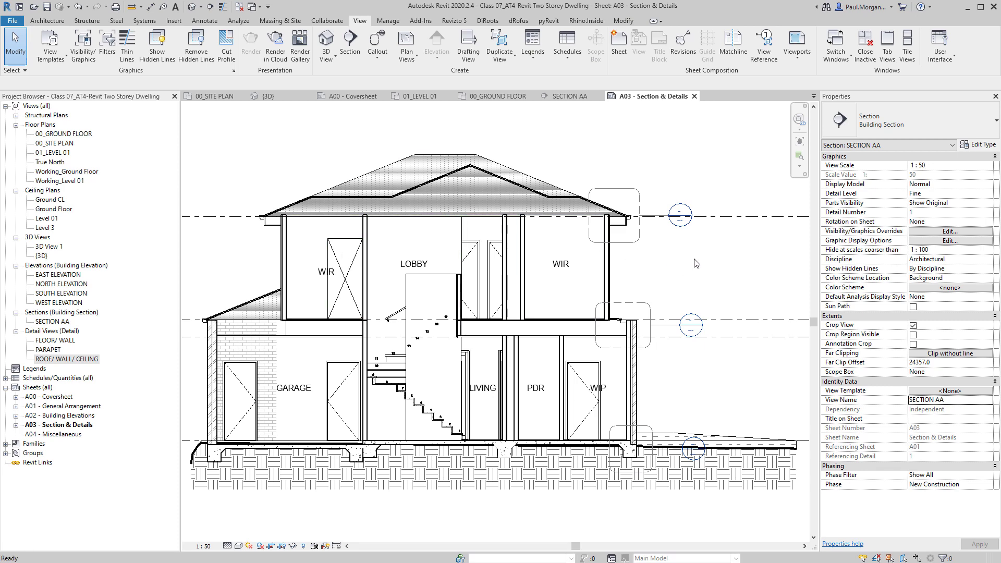
# Open the ROOF/ WALL/ CEILING detail view from its callout and set its view scale to 1:10
pyautogui.doubleClick(681, 213)
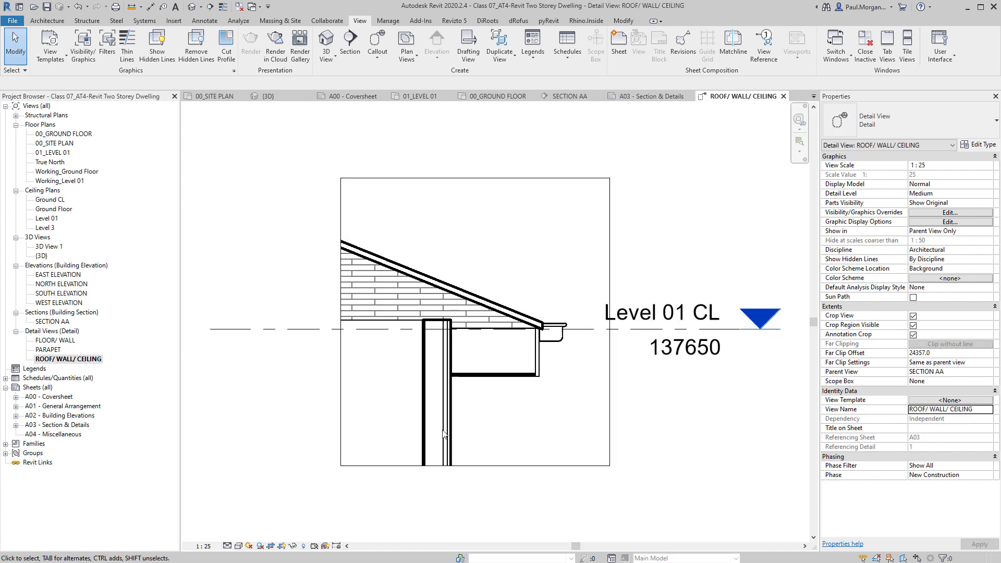
pyautogui.moveTo(391, 368); pyautogui.dragTo(440, 355, button='middle')
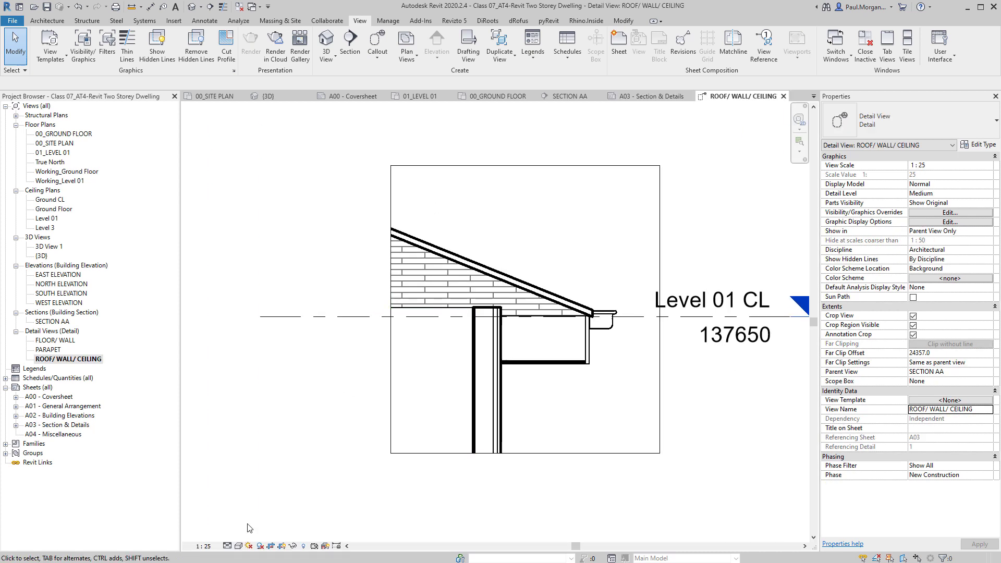
pyautogui.click(203, 547)
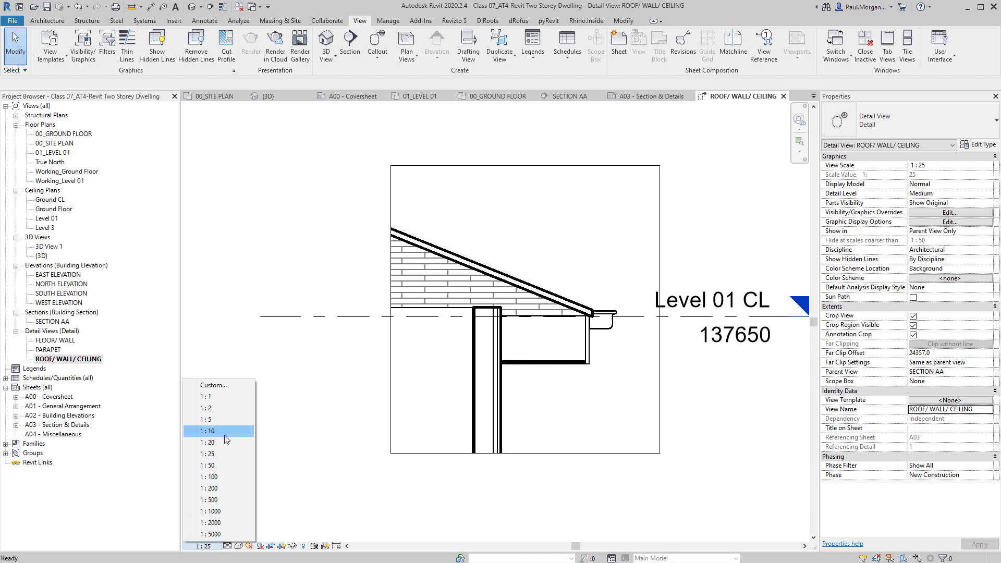
pyautogui.click(208, 430)
pyautogui.scroll(-3, 565, 349)
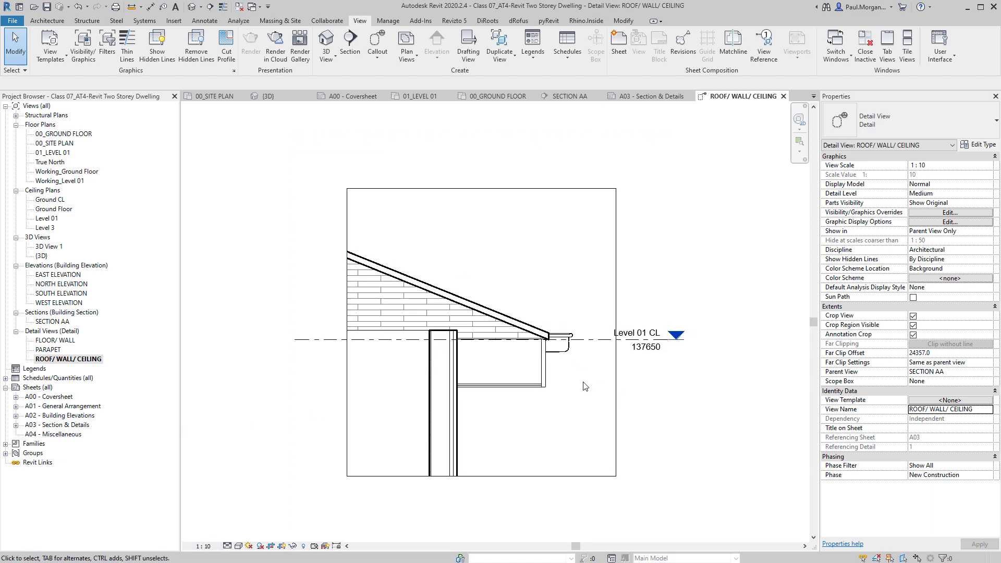
# Examine the roof, eave and wall junction in the detail, including the internal wall seen behind the cut external wall
pyautogui.scroll(4, 548, 339)
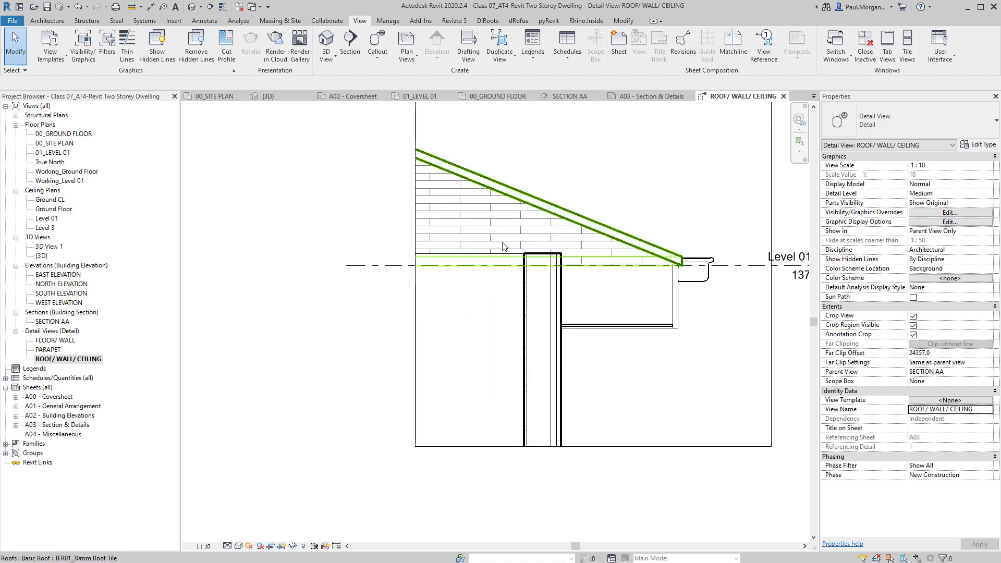
pyautogui.moveTo(519, 271); pyautogui.dragTo(511, 281, button='middle')
pyautogui.moveTo(571, 386); pyautogui.dragTo(561, 380, button='middle')
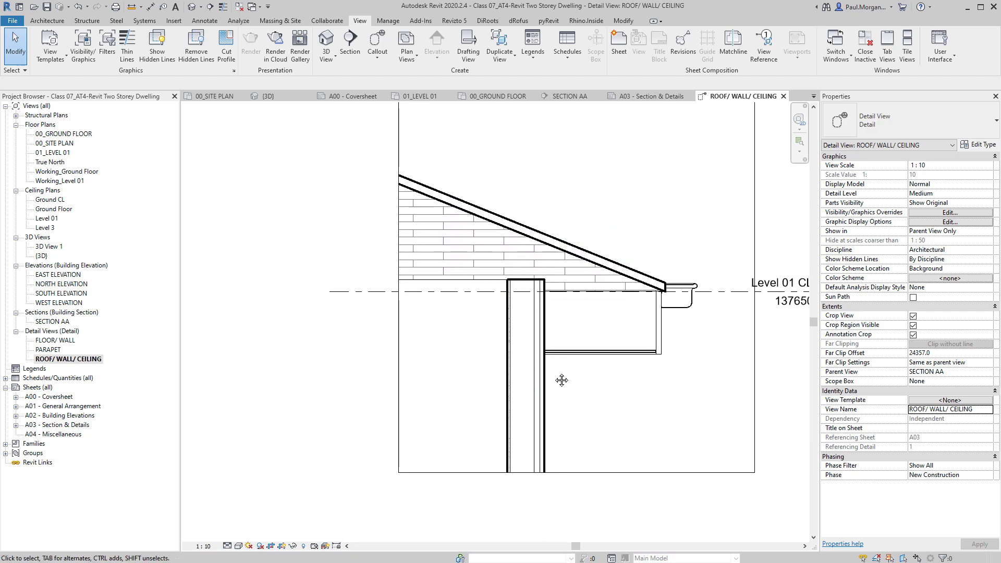
pyautogui.moveTo(562, 340); pyautogui.dragTo(567, 371, button='middle')
pyautogui.click(473, 363)
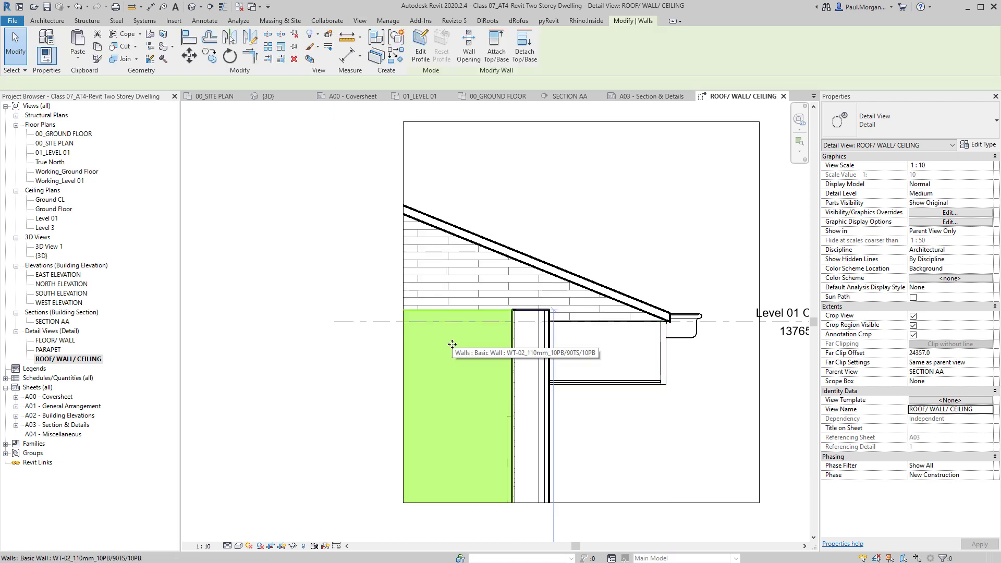
pyautogui.moveTo(473, 363); pyautogui.dragTo(487, 365, button='middle')
pyautogui.click(347, 412)
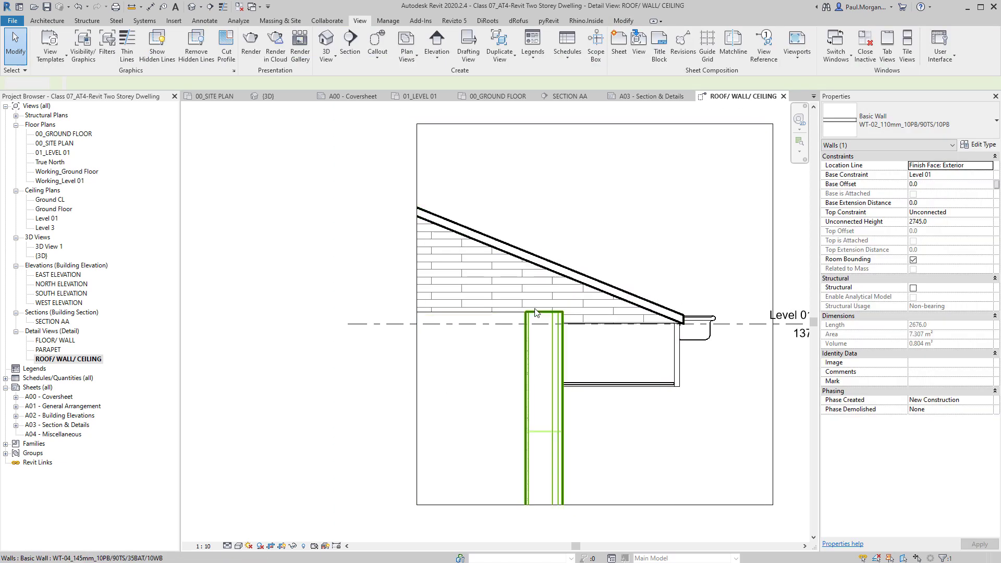
pyautogui.click(508, 331)
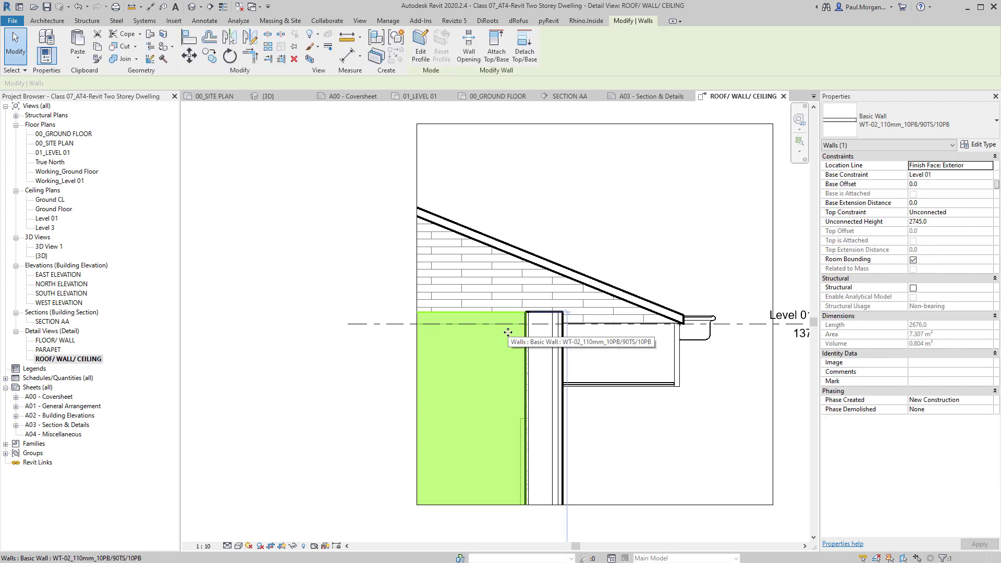
pyautogui.click(677, 420)
pyautogui.moveTo(675, 448); pyautogui.dragTo(657, 438, button='middle')
pyautogui.moveTo(532, 401); pyautogui.dragTo(519, 399, button='middle')
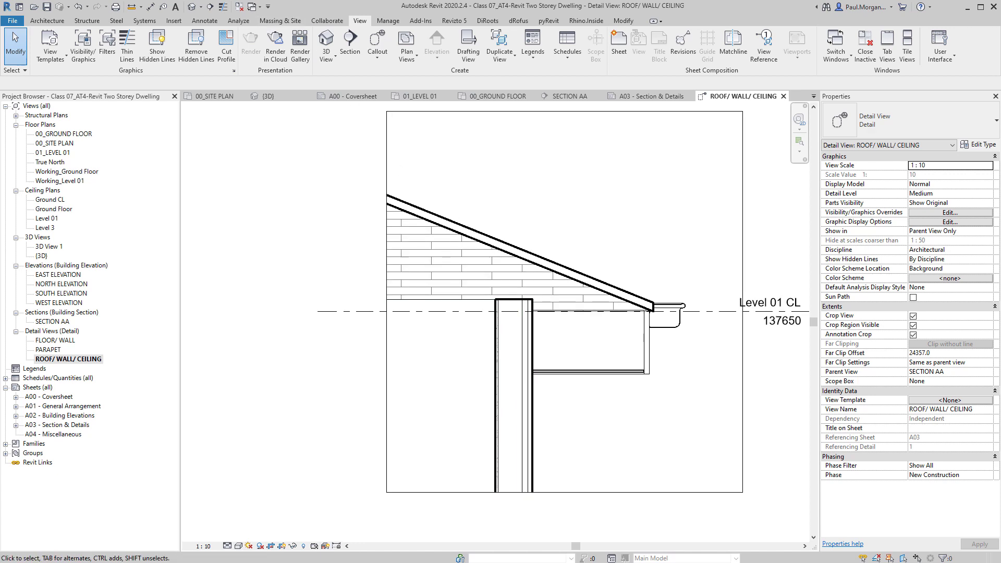
# Draw a detail-line rectangle about 175 by 75 mm above the sloping roof, using the 0.35 pen line style
pyautogui.click(205, 21)
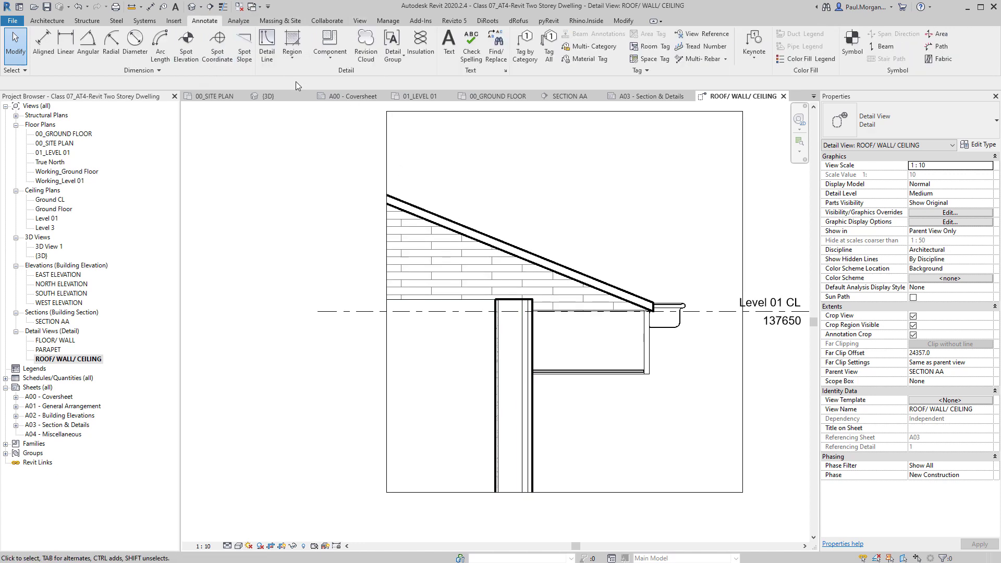
pyautogui.click(274, 59)
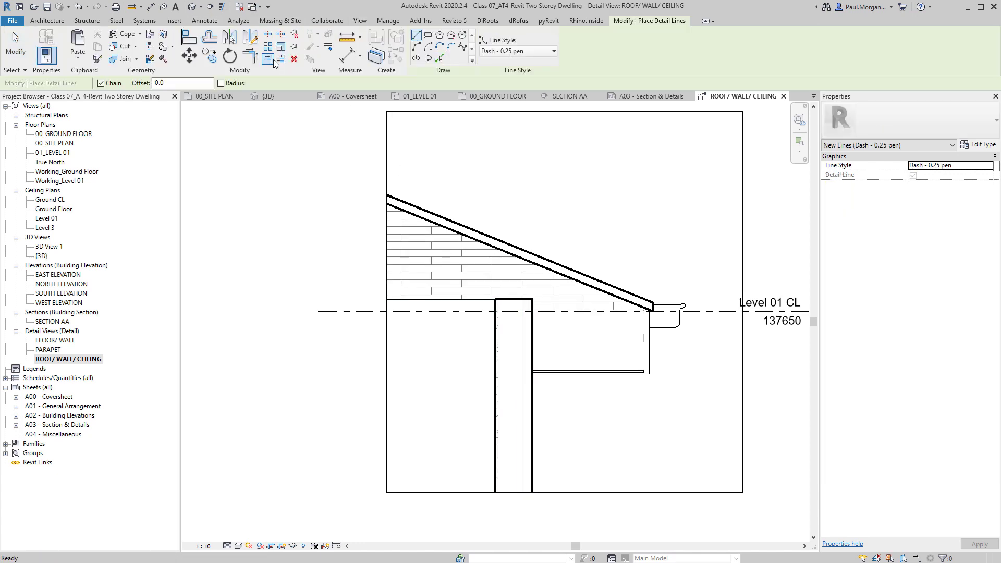
pyautogui.scroll(3, 522, 312)
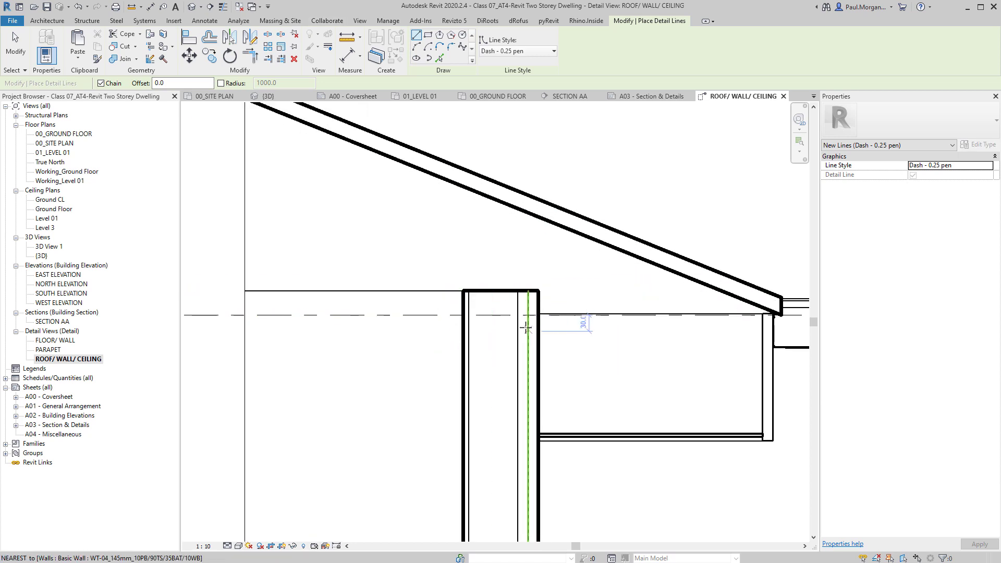
pyautogui.moveTo(522, 324); pyautogui.dragTo(492, 393, button='middle')
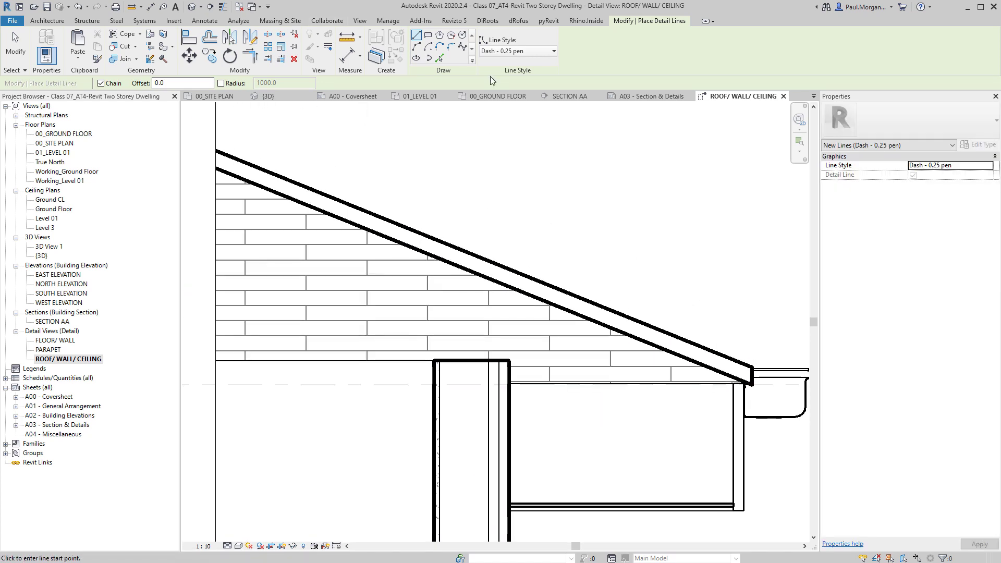
pyautogui.click(521, 53)
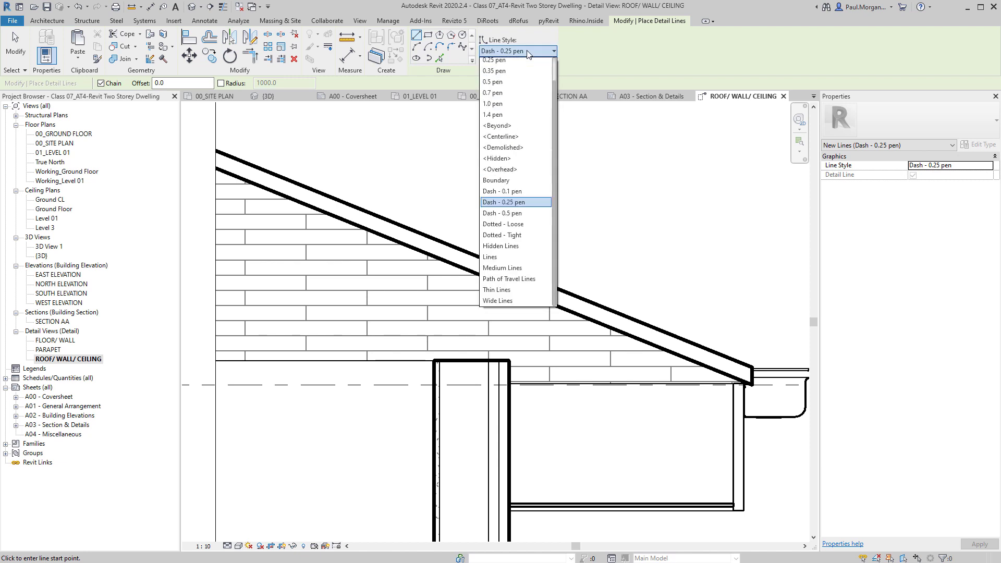
pyautogui.click(530, 69)
pyautogui.click(428, 35)
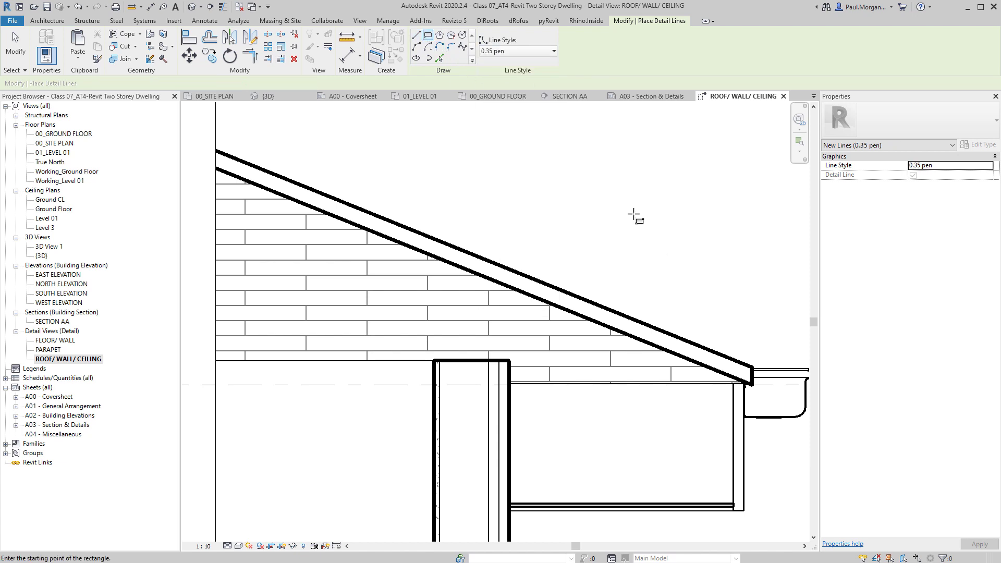
pyautogui.click(617, 205)
pyautogui.click(712, 245)
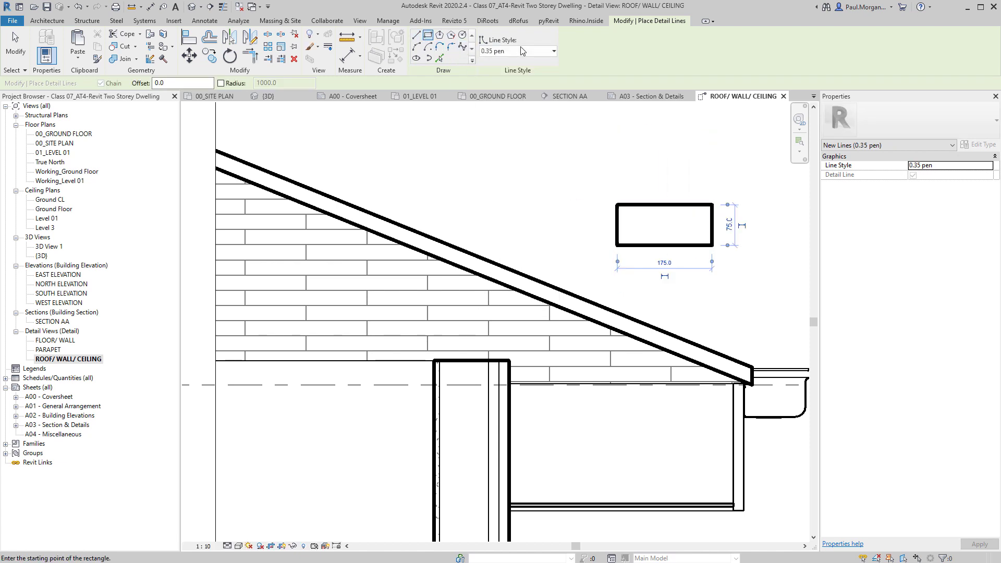
# Draw two crossing diagonal detail lines corner to corner inside the rectangle, using the 0.10 pen line style
pyautogui.click(521, 51)
pyautogui.click(494, 63)
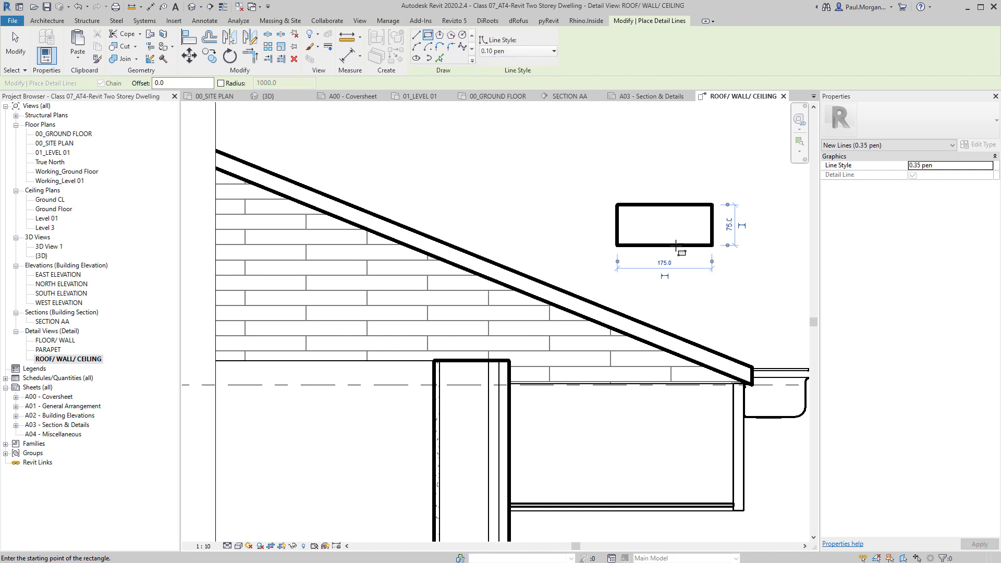
pyautogui.click(617, 204)
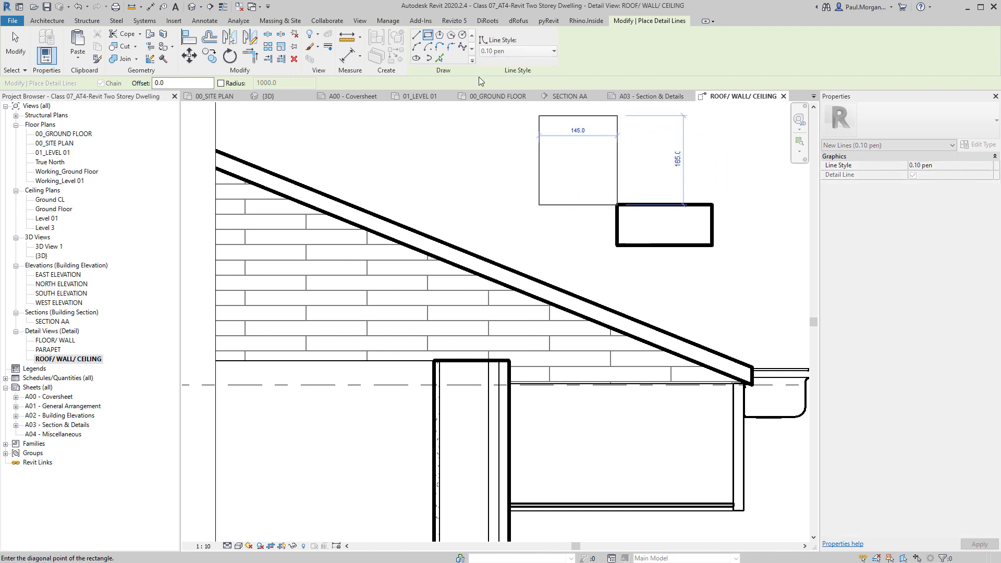
pyautogui.click(420, 33)
pyautogui.click(417, 35)
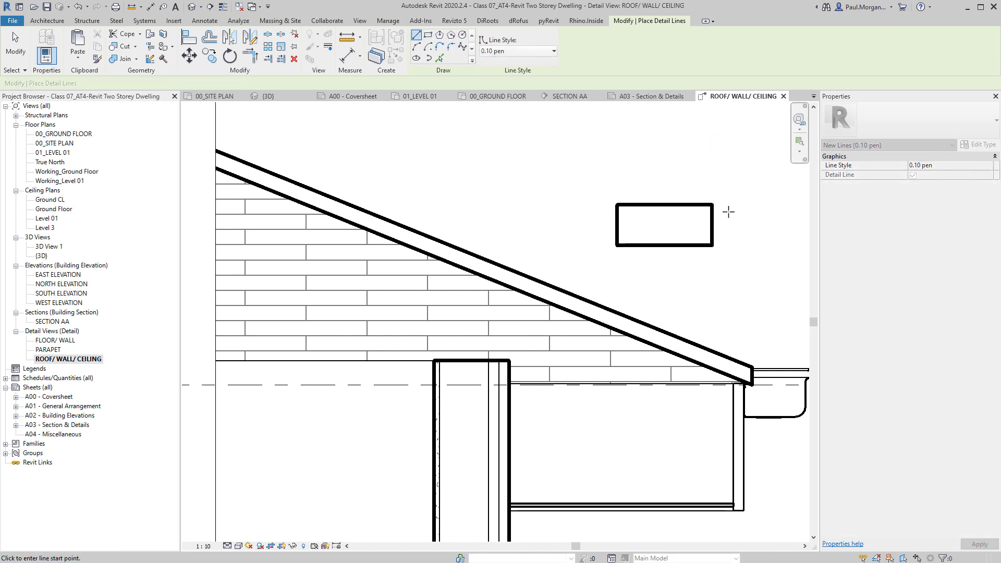
pyautogui.click(713, 204)
pyautogui.click(614, 244)
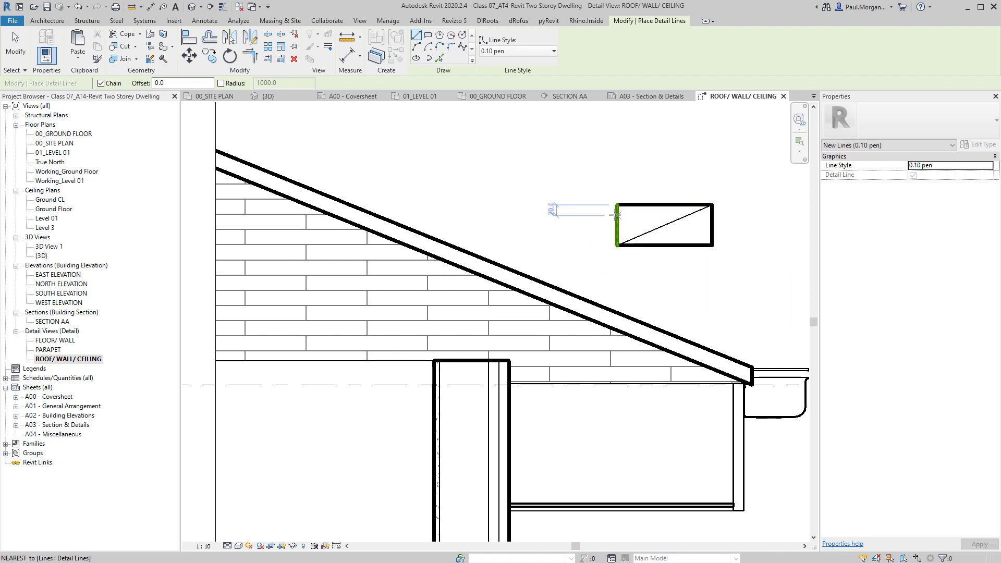
pyautogui.press('Escape')
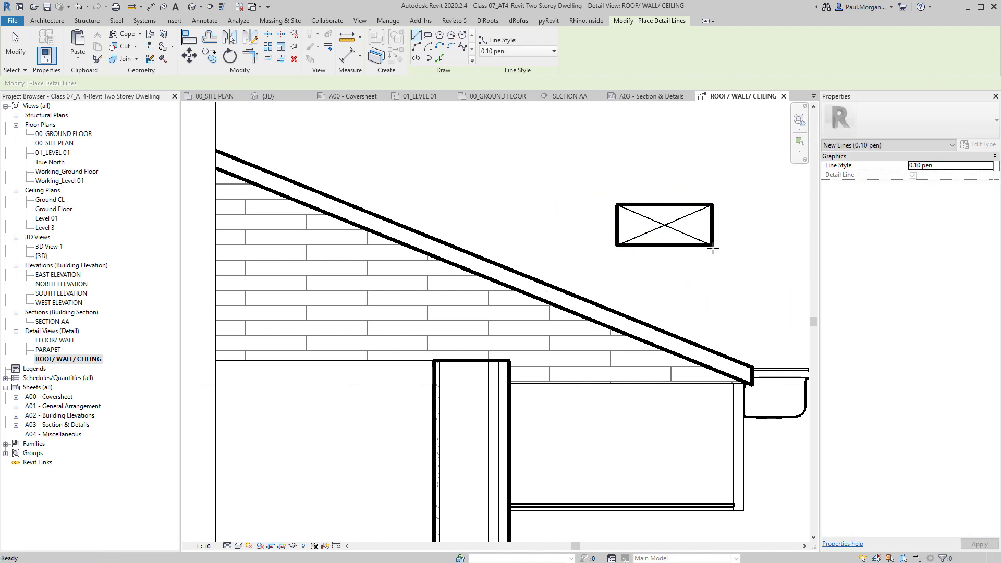
pyautogui.press('Escape')
# Group the rectangle and its two diagonals as a detail group named Group 1
pyautogui.scroll(-2, 614, 210)
pyautogui.moveTo(613, 210); pyautogui.dragTo(658, 235)
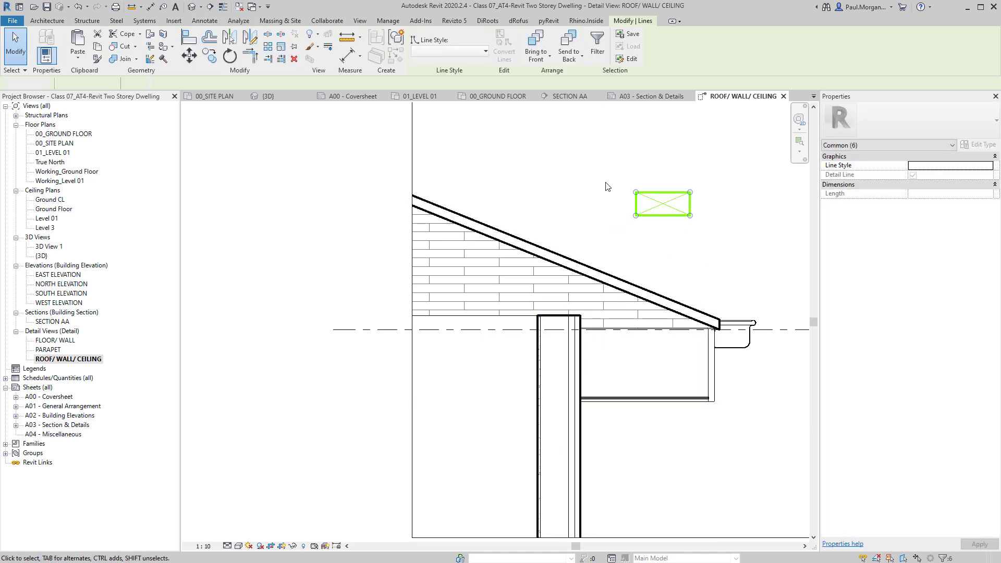
pyautogui.moveTo(623, 151); pyautogui.dragTo(712, 228)
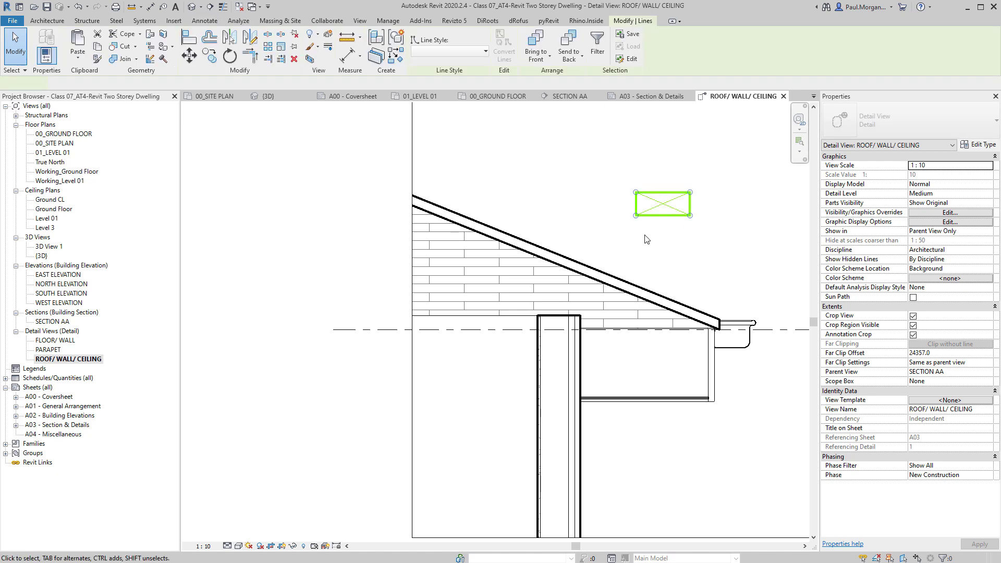
pyautogui.click(396, 38)
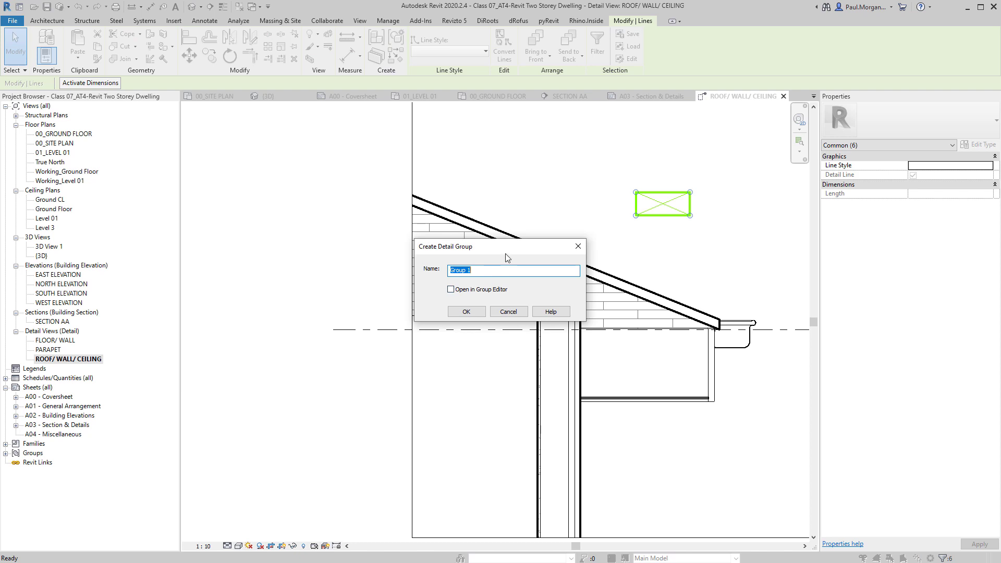
pyautogui.click(475, 315)
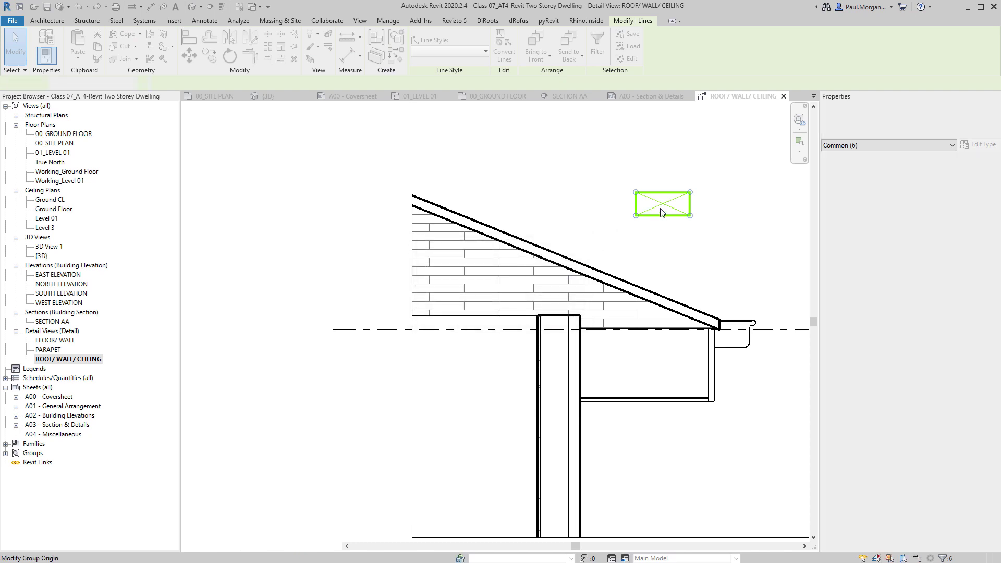
# Move the detail group to the top of the external wall and back above the roof slope
pyautogui.click(664, 236)
pyautogui.moveTo(671, 217); pyautogui.dragTo(616, 347)
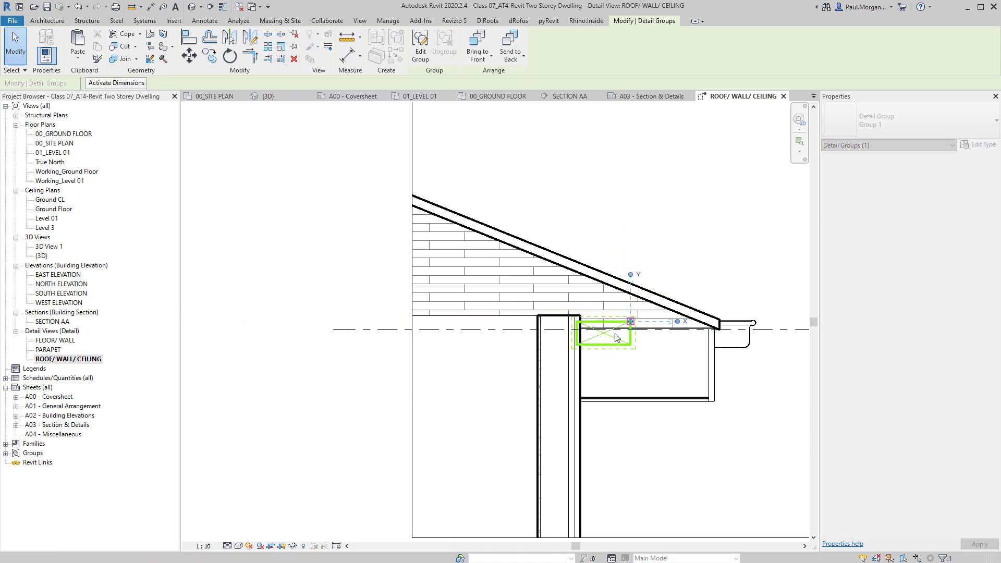
pyautogui.moveTo(615, 346); pyautogui.dragTo(659, 283)
# Edit the detail group and move the rectangle's end edge inward so the rectangle is 150 mm wide
pyautogui.doubleClick(659, 282)
pyautogui.scroll(3, 663, 292)
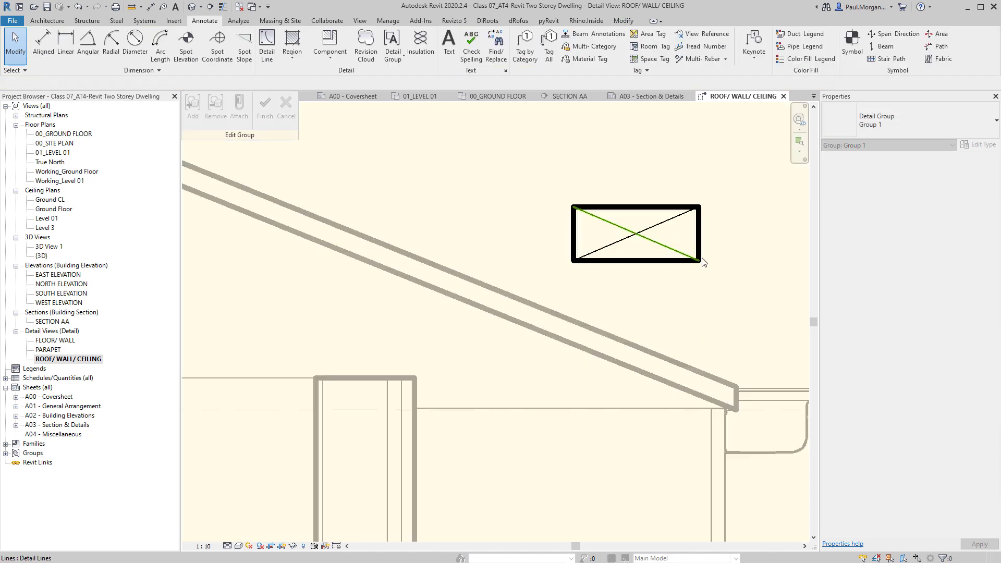
pyautogui.moveTo(699, 248)
pyautogui.mouseDown()
pyautogui.moveTo(682, 248)
pyautogui.moveTo(681, 225)
pyautogui.mouseUp()
pyautogui.click(681, 295)
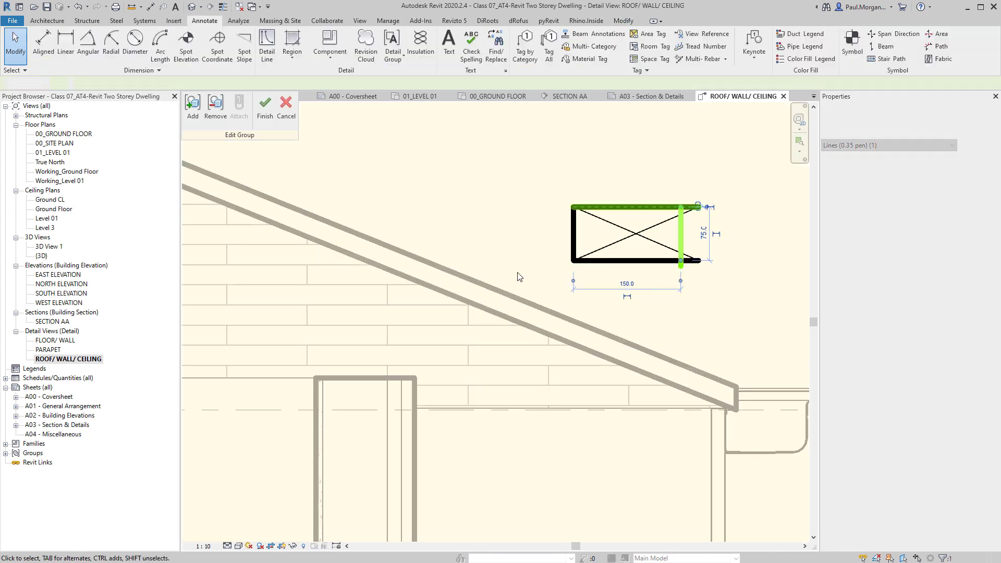
pyautogui.click(270, 113)
pyautogui.scroll(-3, 720, 264)
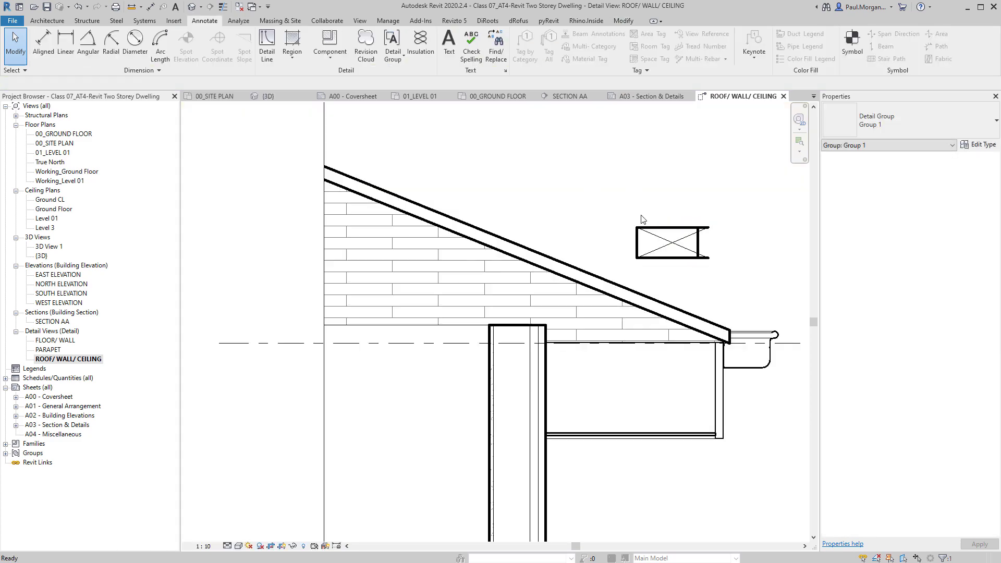
# Copy the detail group vertically to a spot directly above the original
pyautogui.moveTo(725, 255); pyautogui.dragTo(648, 311, button='middle')
pyautogui.click(620, 311)
pyautogui.press('c')
pyautogui.press('o')
pyautogui.click(622, 298)
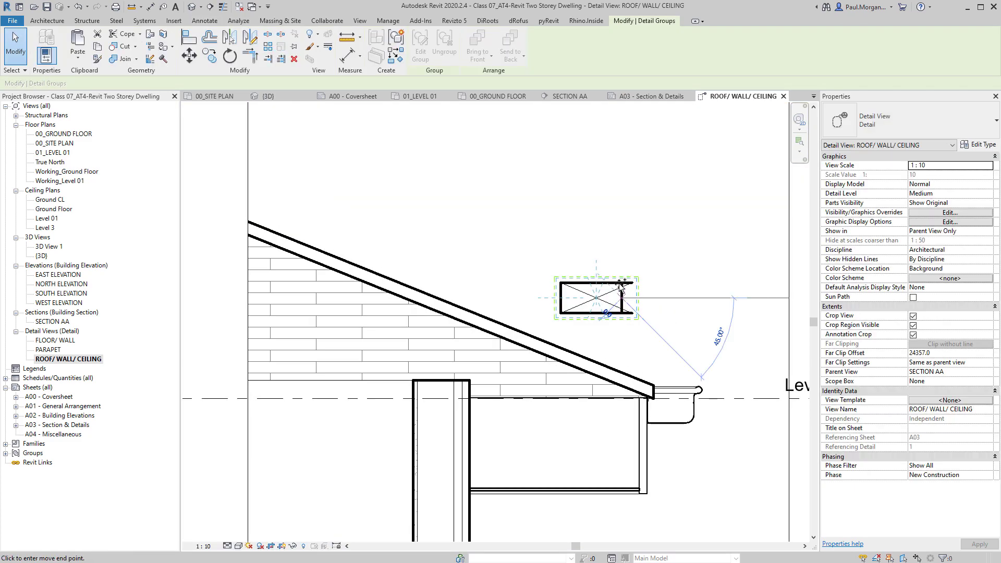
pyautogui.click(623, 199)
# Edit the copied group, trim the rectangle's long edges to the moved end edge, and undo the mistaken diagonal trim
pyautogui.click(622, 219)
pyautogui.doubleClick(624, 219)
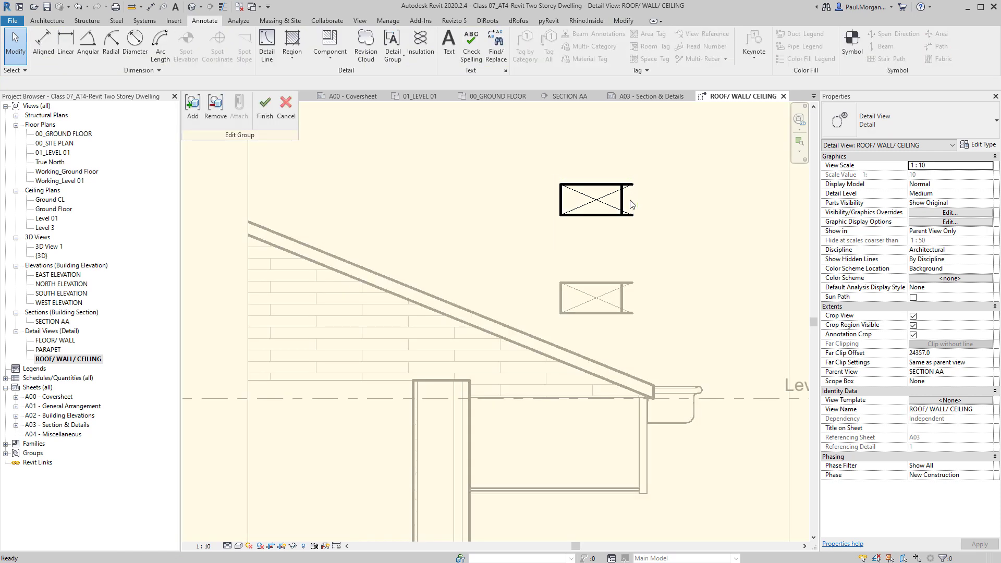
pyautogui.scroll(2, 626, 219)
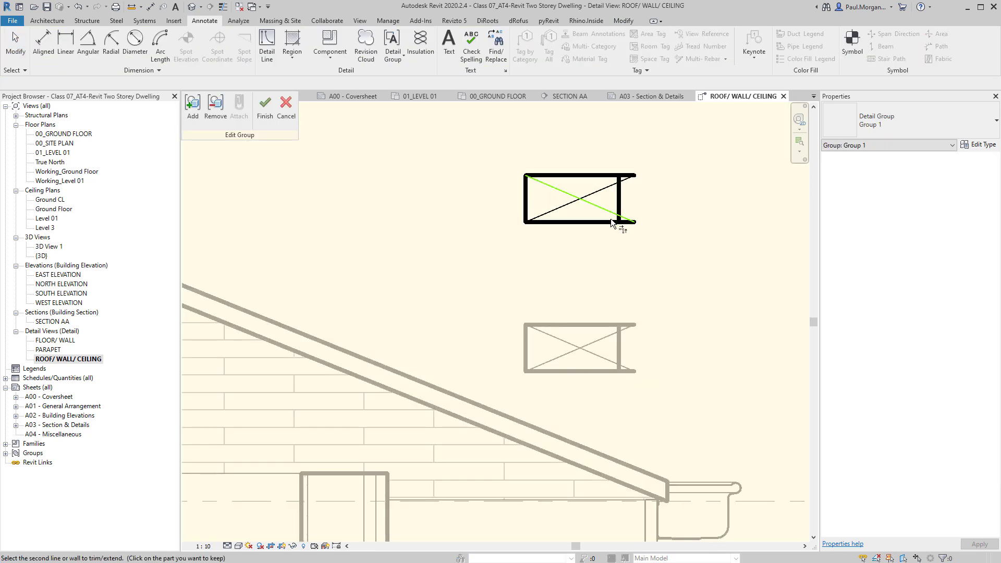
pyautogui.click(612, 222)
pyautogui.click(619, 205)
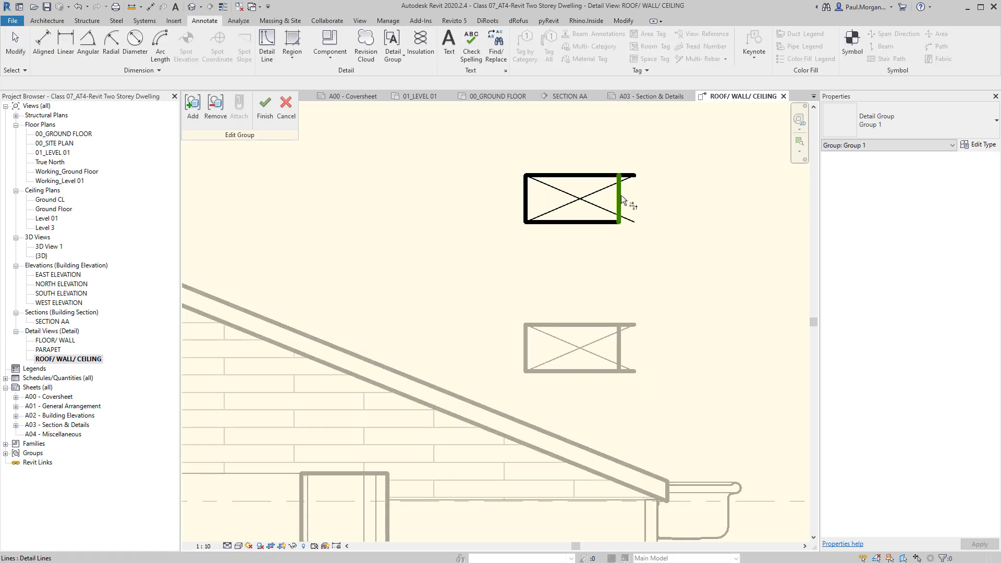
pyautogui.click(619, 197)
pyautogui.click(613, 176)
pyautogui.click(619, 192)
pyautogui.click(633, 175)
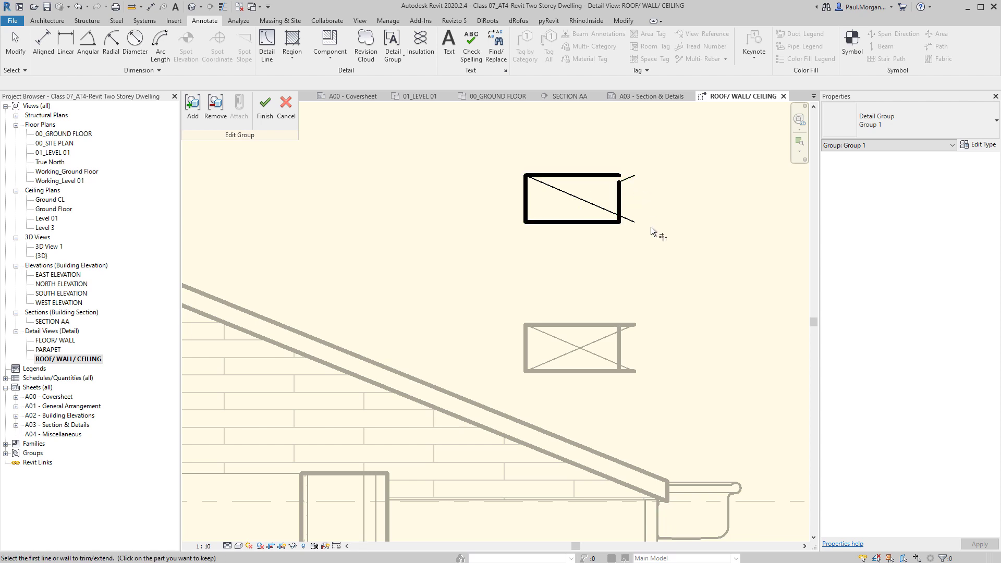
pyautogui.hotkey('ctrl', 'z')
pyautogui.press('Escape')
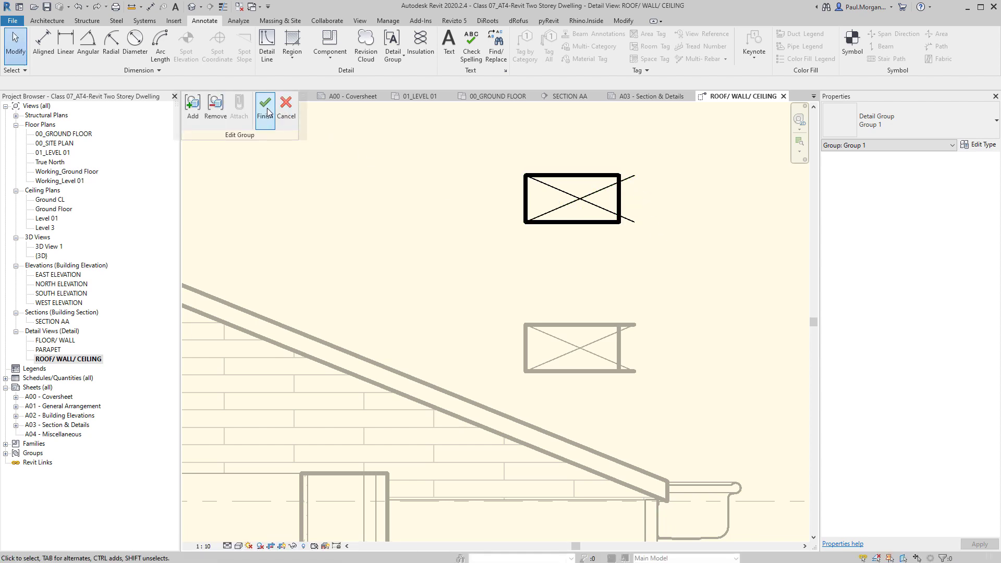
pyautogui.click(265, 115)
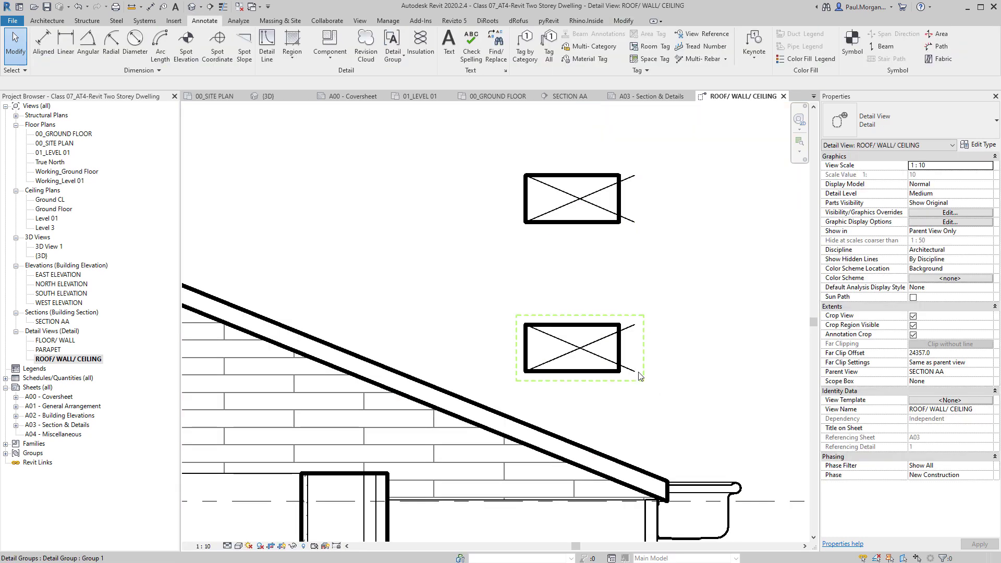
# Move the upper group copy down beneath the roof slope, in front of the brickwork
pyautogui.scroll(-2, 630, 401)
pyautogui.moveTo(630, 401); pyautogui.dragTo(658, 367, button='middle')
pyautogui.click(652, 336)
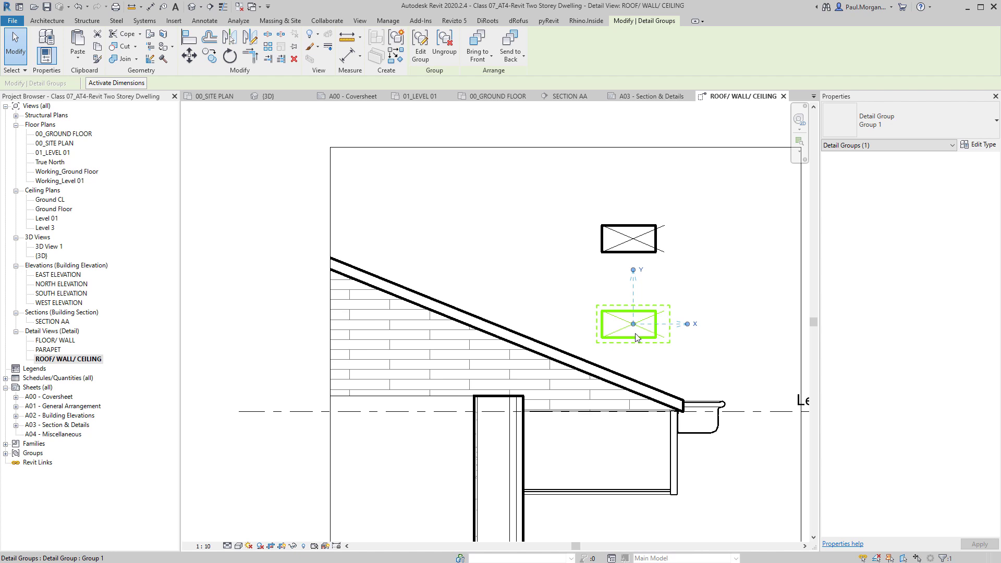
pyautogui.click(632, 243)
pyautogui.moveTo(633, 243)
pyautogui.mouseDown()
pyautogui.moveTo(469, 358)
pyautogui.moveTo(459, 354)
pyautogui.mouseUp()
pyautogui.press('Escape')
pyautogui.scroll(3, 417, 339)
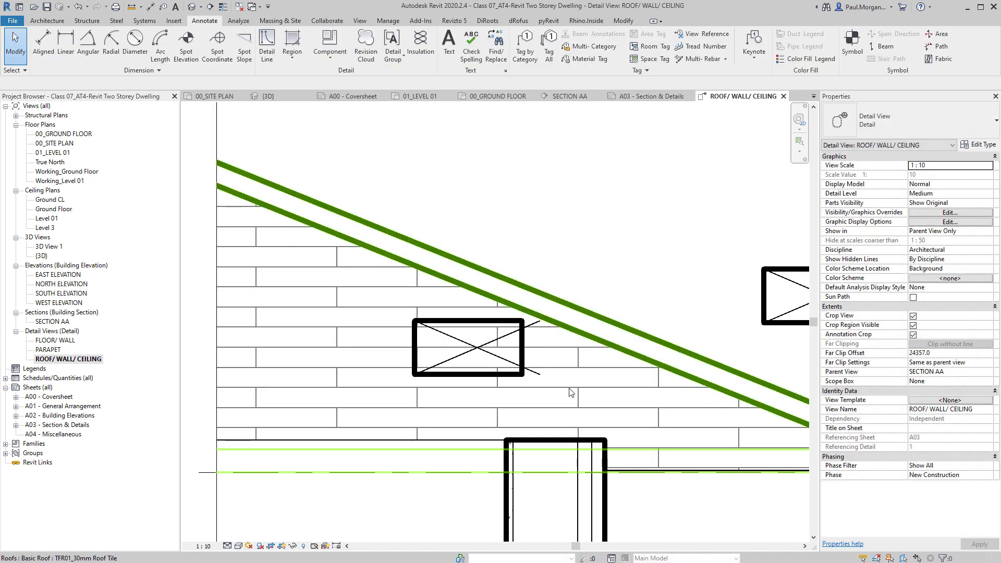
# Move the group back above the roof and delete both detail groups from the view
pyautogui.click(505, 362)
pyautogui.scroll(-2, 504, 362)
pyautogui.moveTo(504, 362); pyautogui.dragTo(641, 280)
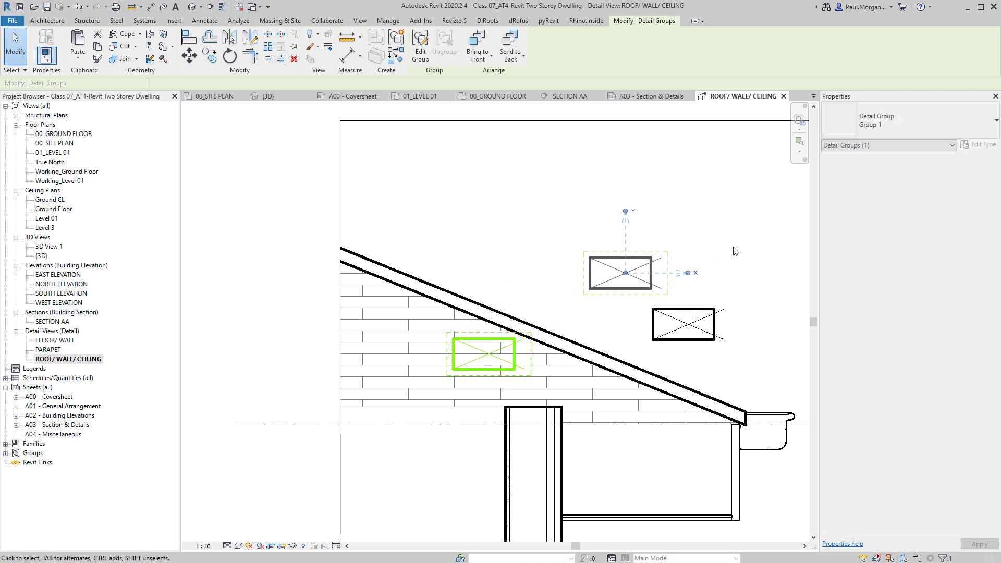
pyautogui.moveTo(734, 212); pyautogui.dragTo(636, 328)
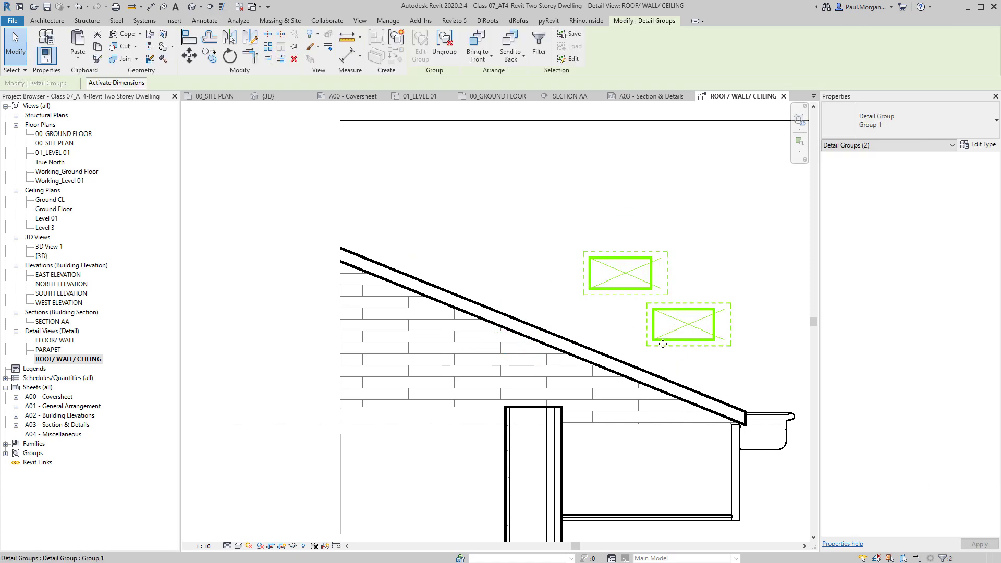
pyautogui.press('Delete')
pyautogui.moveTo(647, 289); pyautogui.dragTo(589, 251, button='middle')
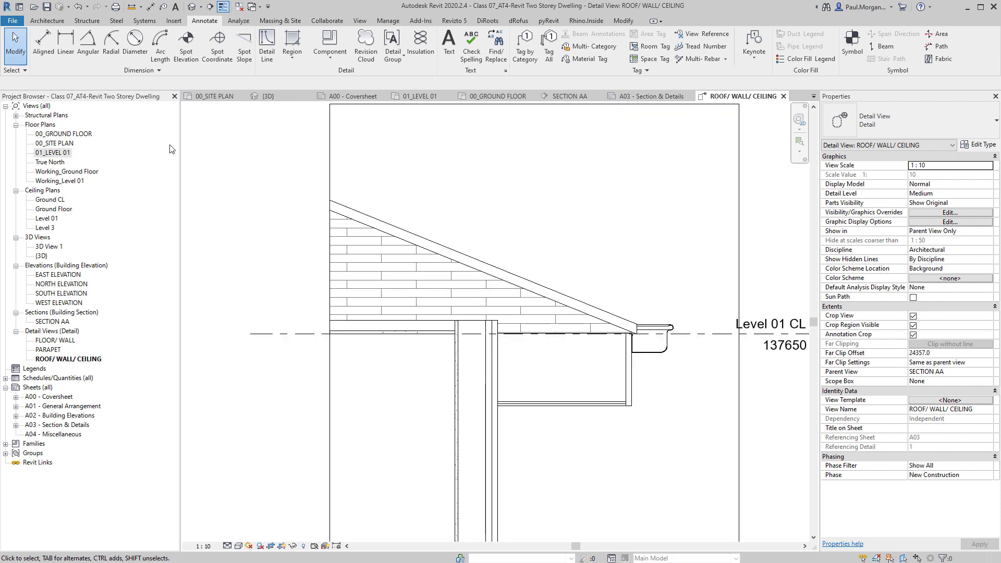
# Create a new family from the Metric Detail Item template
pyautogui.click(10, 23)
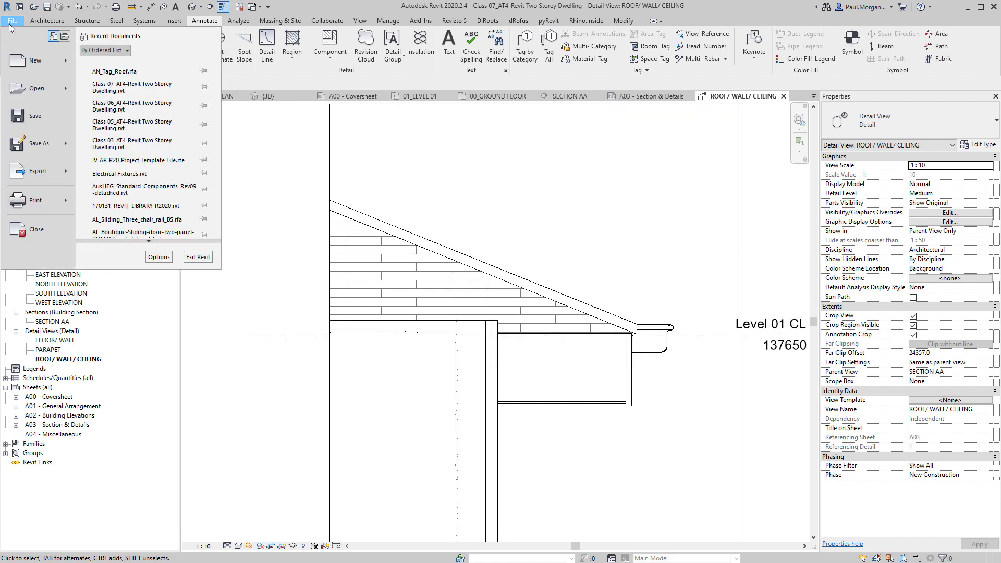
pyautogui.moveTo(71, 62)
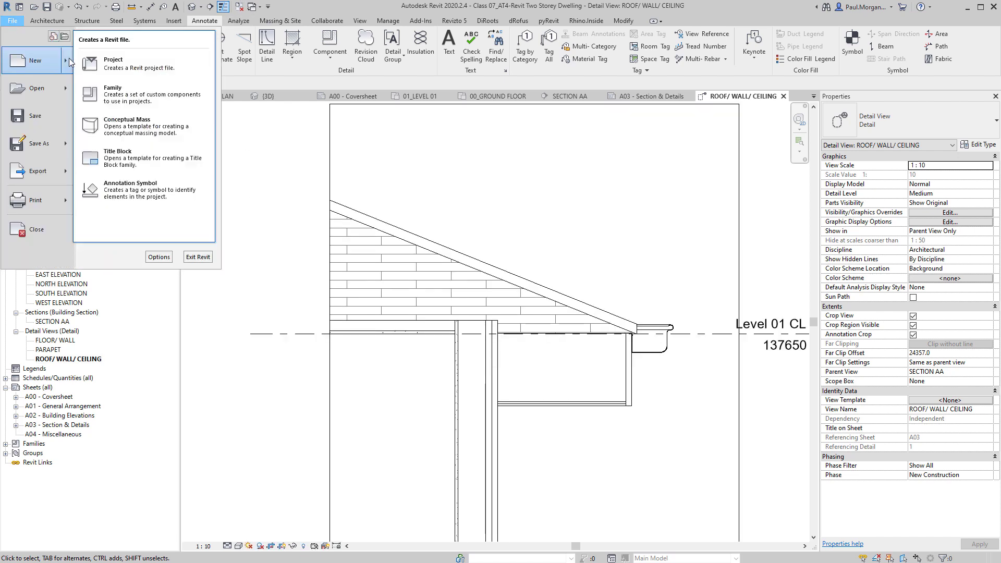
pyautogui.click(113, 97)
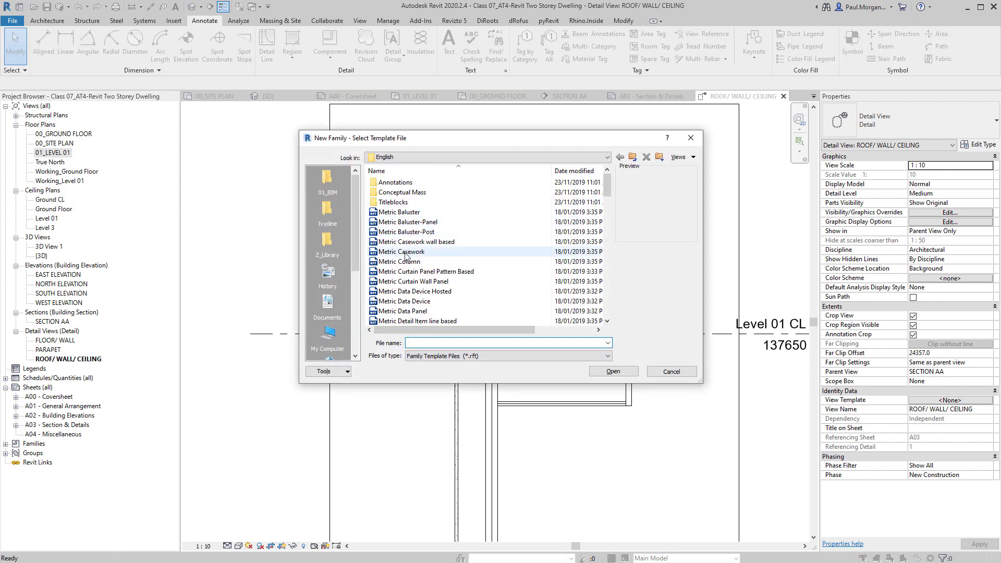
pyautogui.scroll(-3, 443, 224)
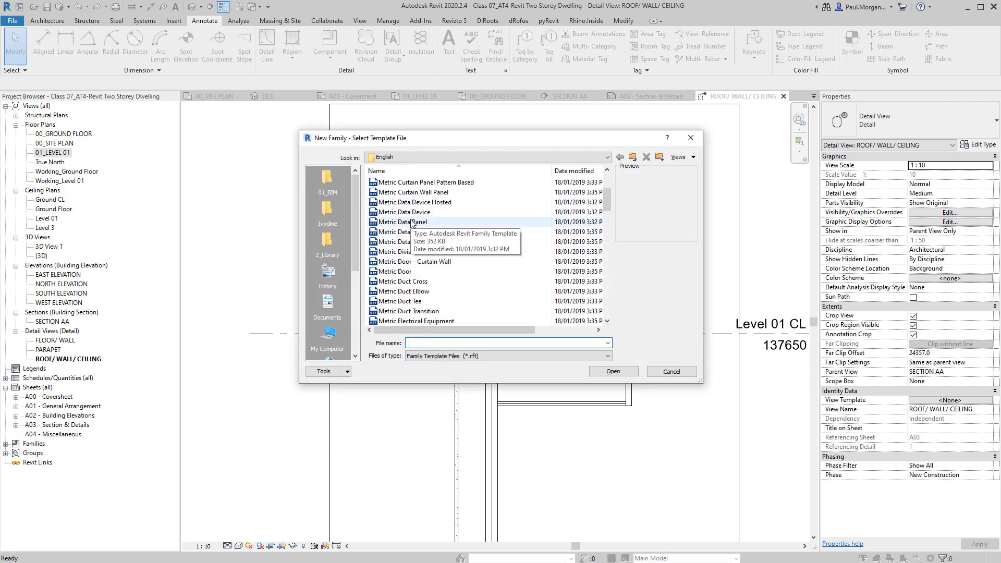
pyautogui.click(416, 242)
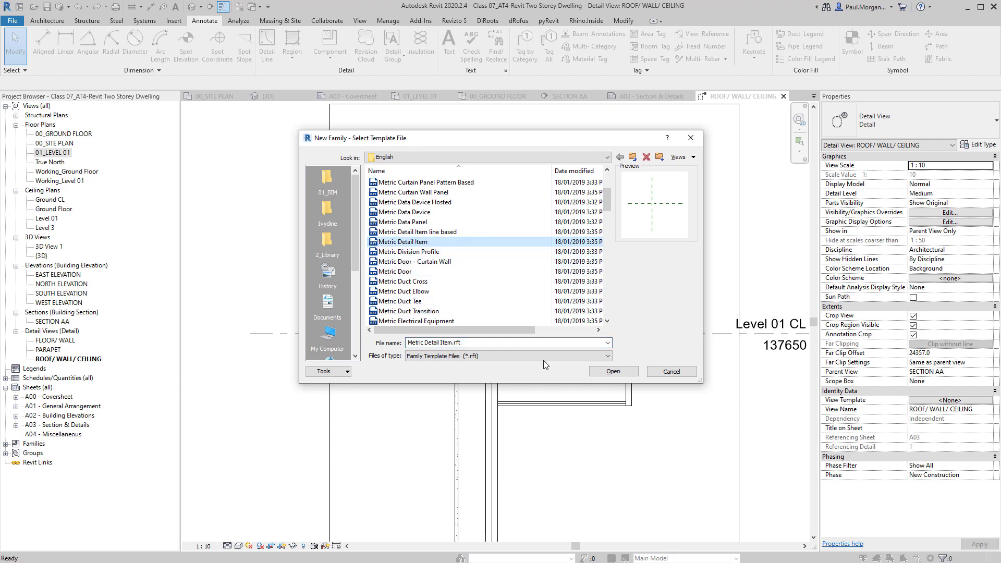
pyautogui.click(613, 371)
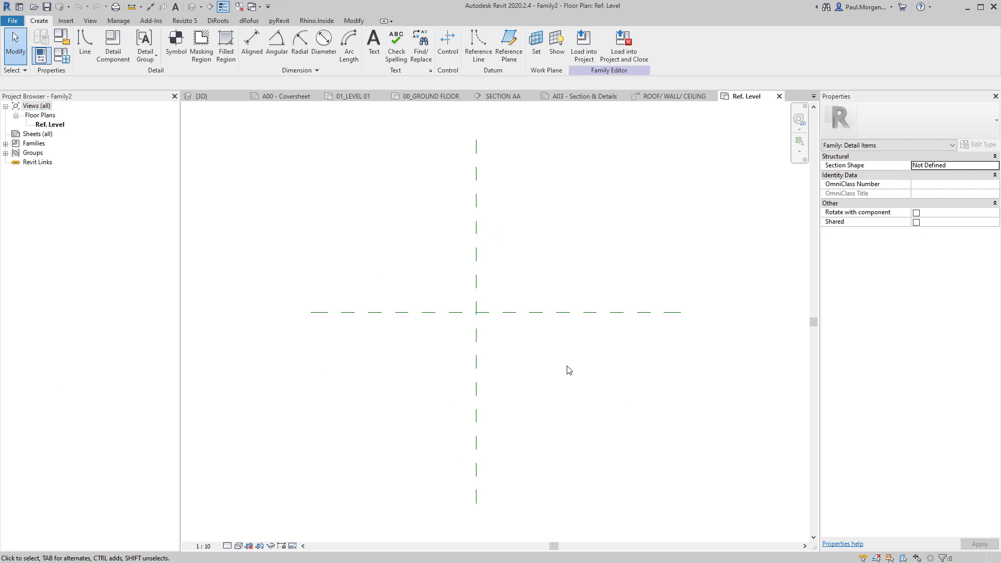
# Draw one vertical and one horizontal reference plane, beside and below the intersection of the existing centre planes
pyautogui.press('r')
pyautogui.press('p')
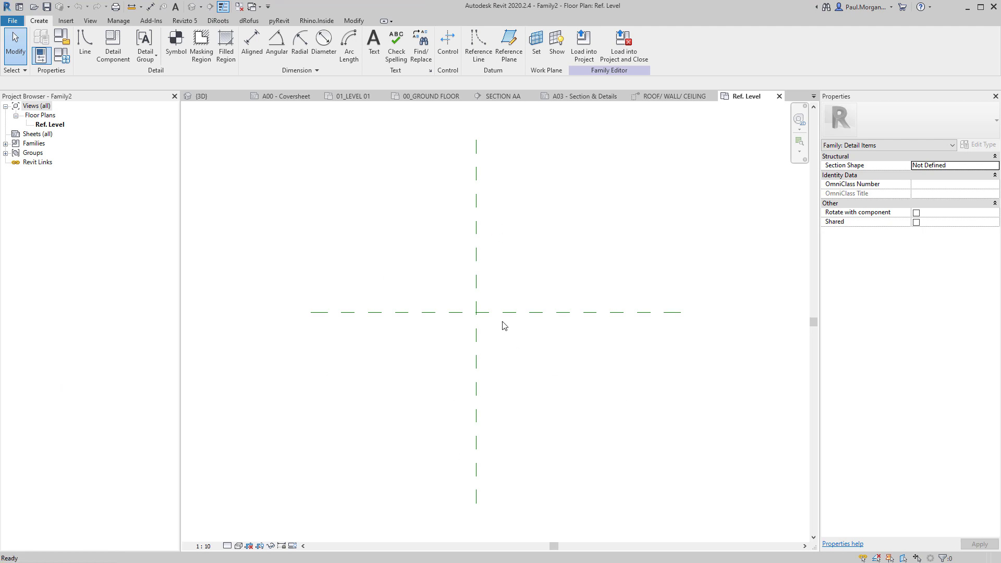
pyautogui.click(534, 270)
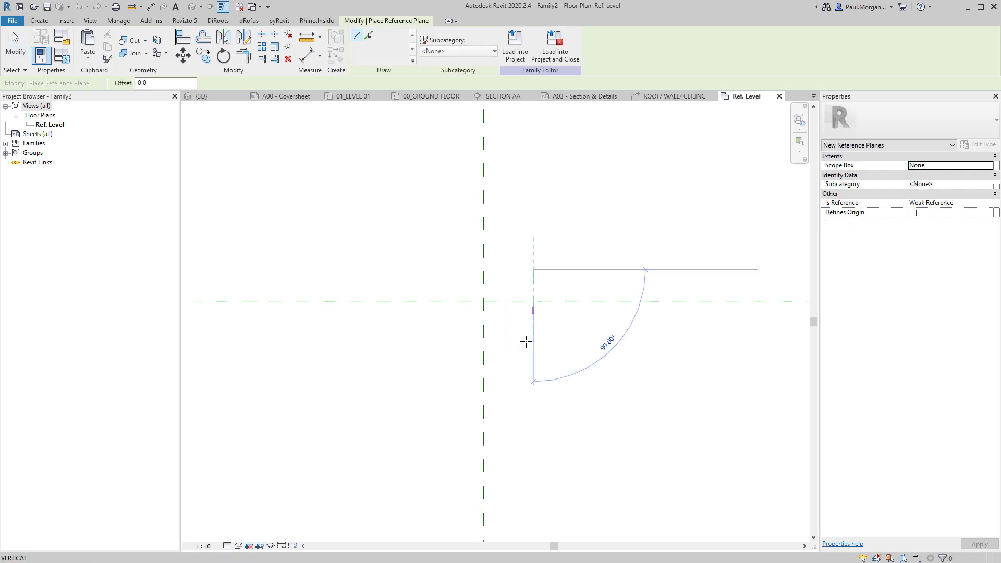
pyautogui.click(533, 381)
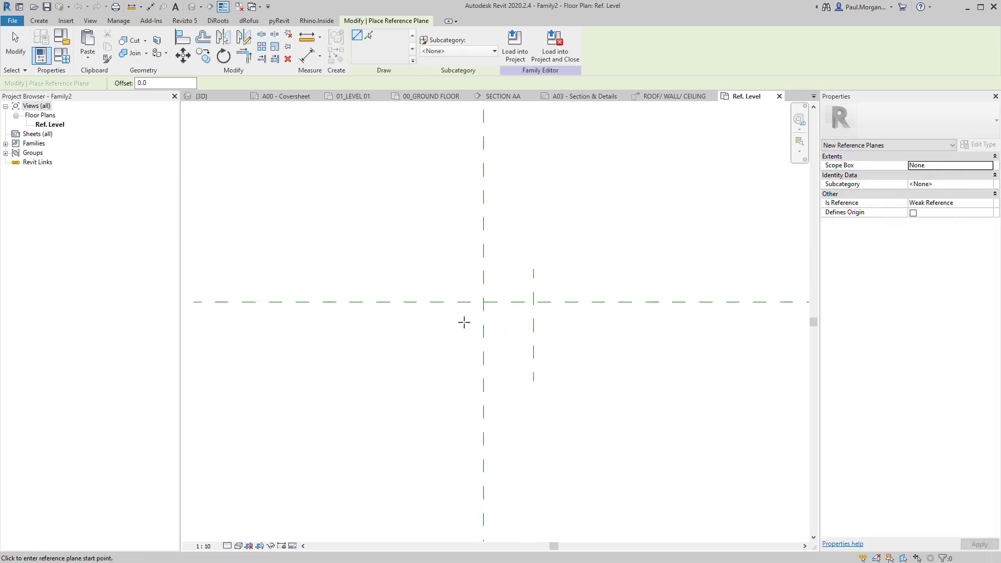
pyautogui.click(465, 323)
pyautogui.click(580, 322)
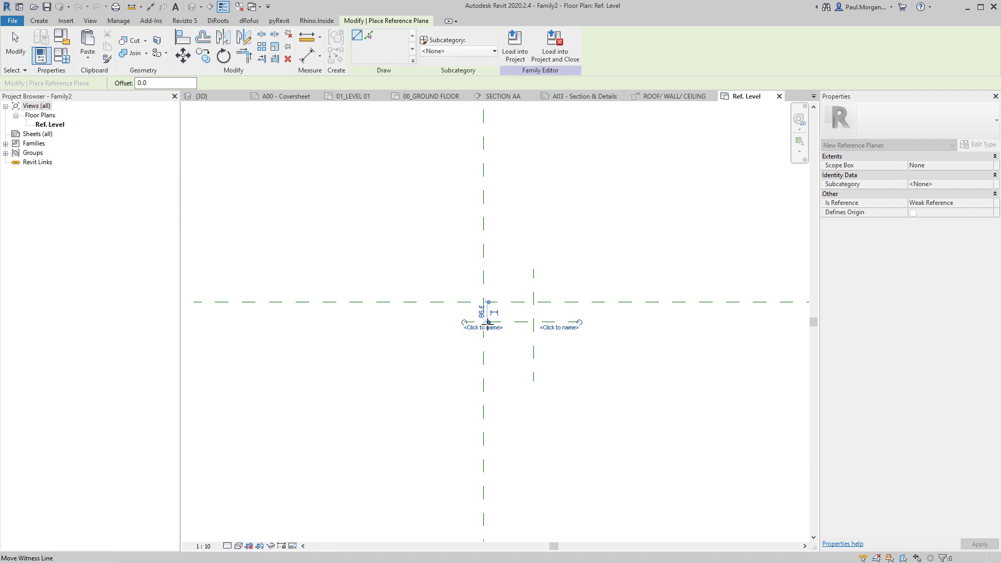
# Dimension the horizontal distance between the vertical centre plane and the new vertical reference plane
pyautogui.scroll(3, 606, 319)
pyautogui.press('Escape')
pyautogui.press('Escape')
pyautogui.moveTo(613, 332); pyautogui.dragTo(614, 345, button='middle')
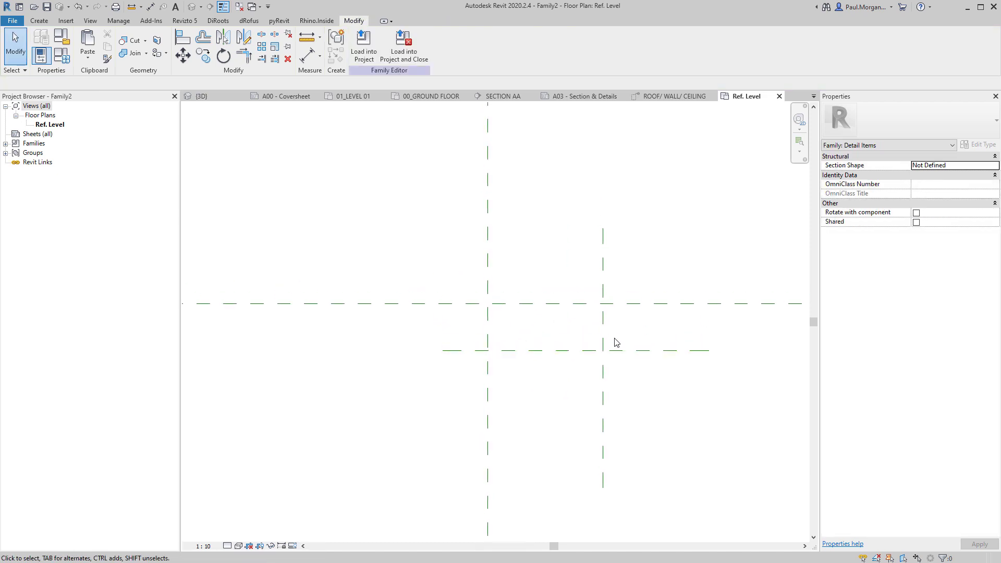
pyautogui.press('d')
pyautogui.press('i')
pyautogui.click(603, 284)
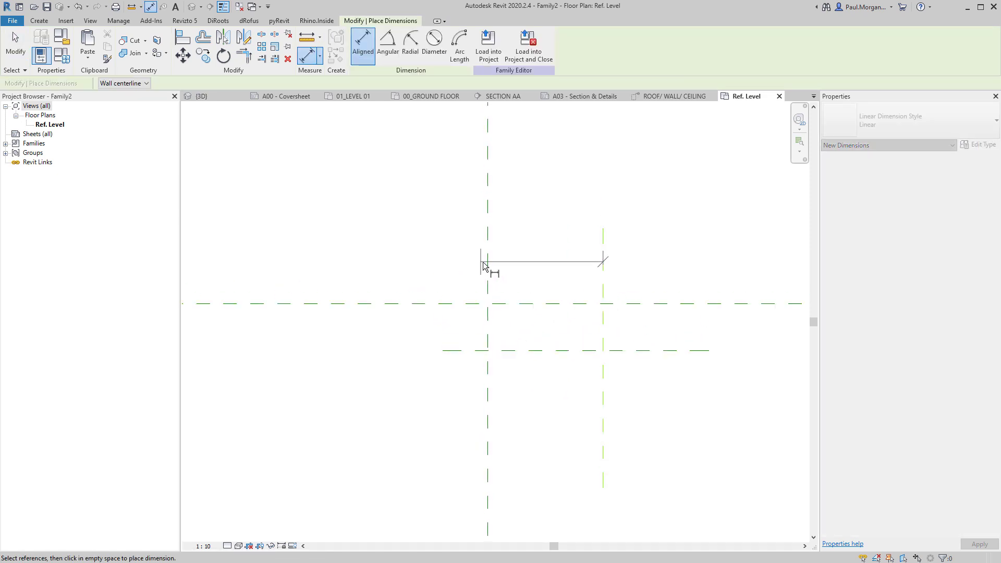
pyautogui.click(488, 266)
pyautogui.click(537, 262)
# Dimension the vertical distance between the horizontal centre plane and the new horizontal plane below it
pyautogui.click(476, 304)
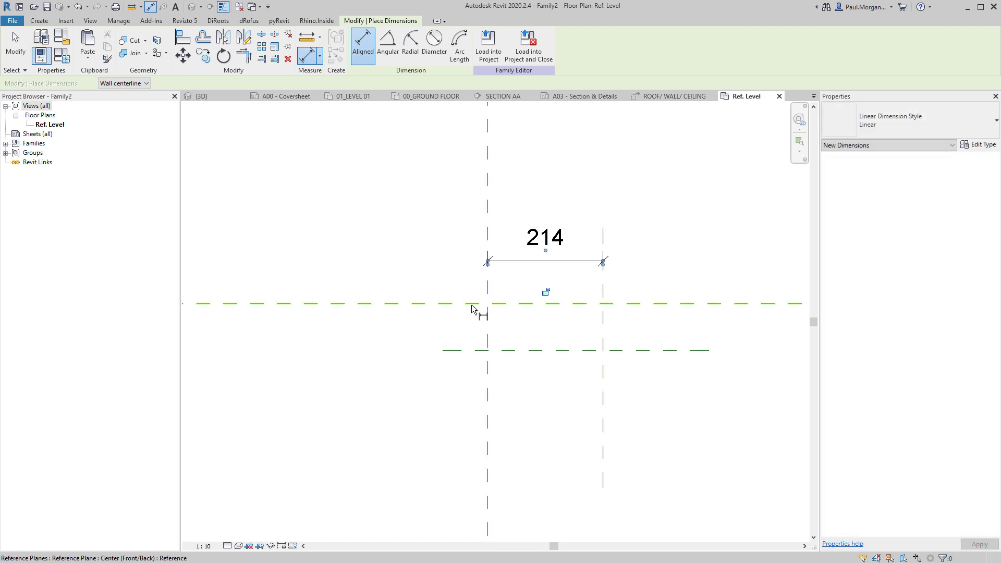
pyautogui.click(476, 351)
pyautogui.click(436, 412)
pyautogui.press('Escape')
pyautogui.press('Escape')
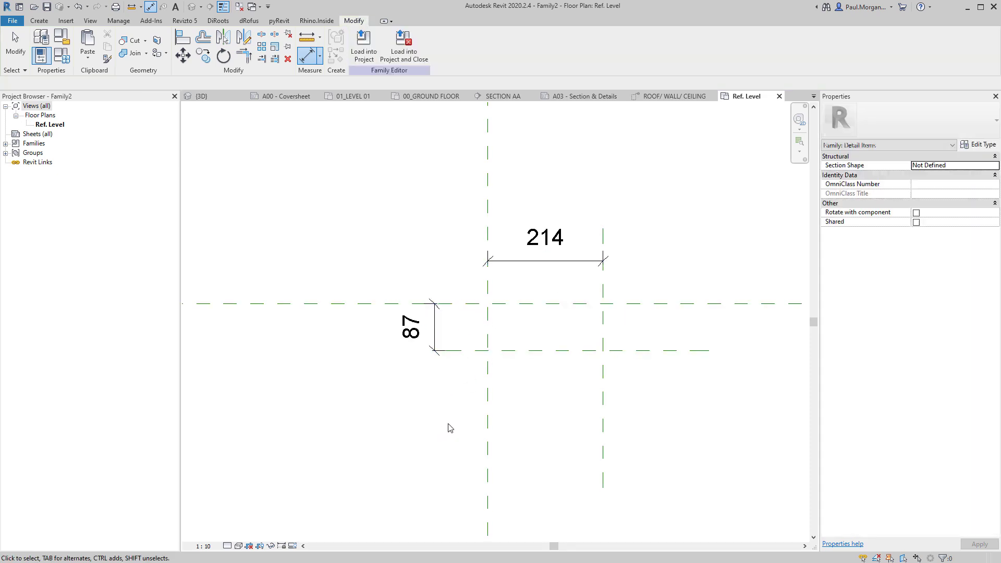
# Label the horizontal dimension with a new family type parameter named Width
pyautogui.click(570, 261)
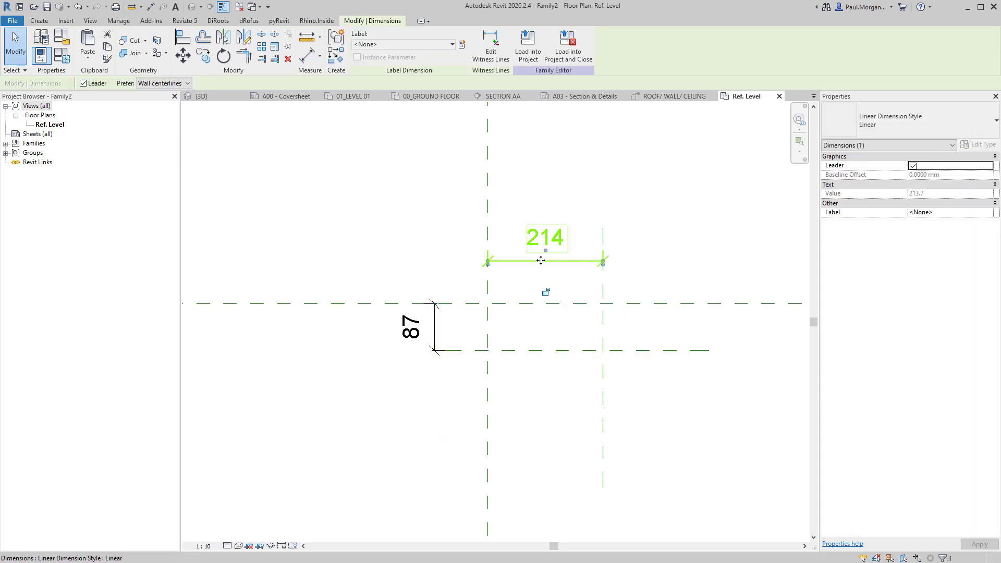
pyautogui.press('ctrl')
pyautogui.press('ctrl')
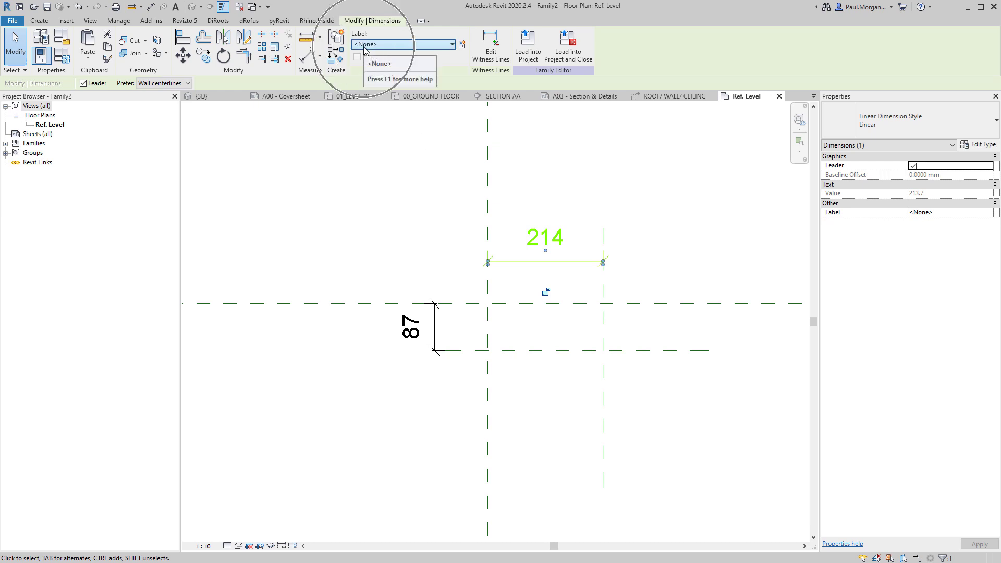
pyautogui.click(463, 44)
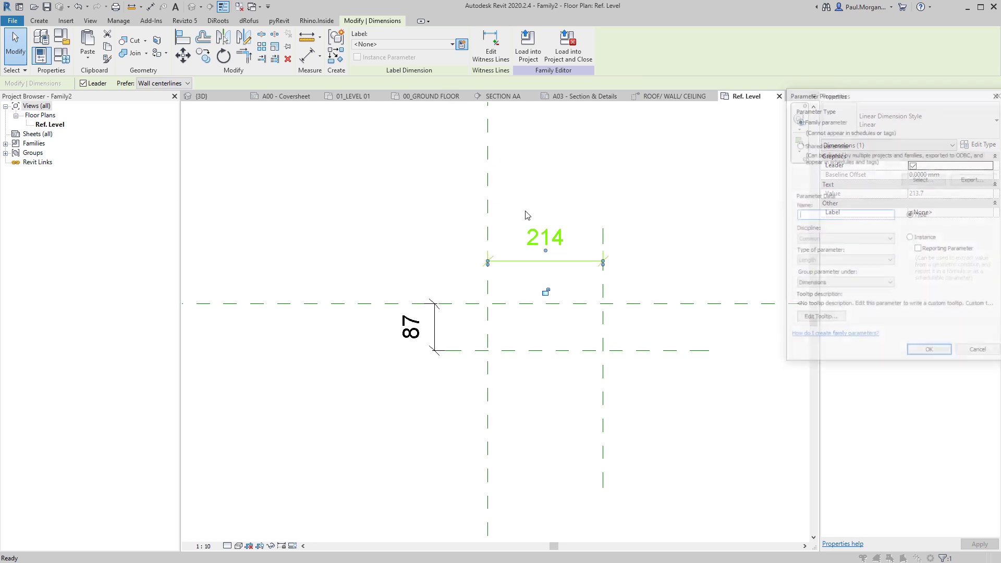
pyautogui.moveTo(848, 97); pyautogui.dragTo(749, 138)
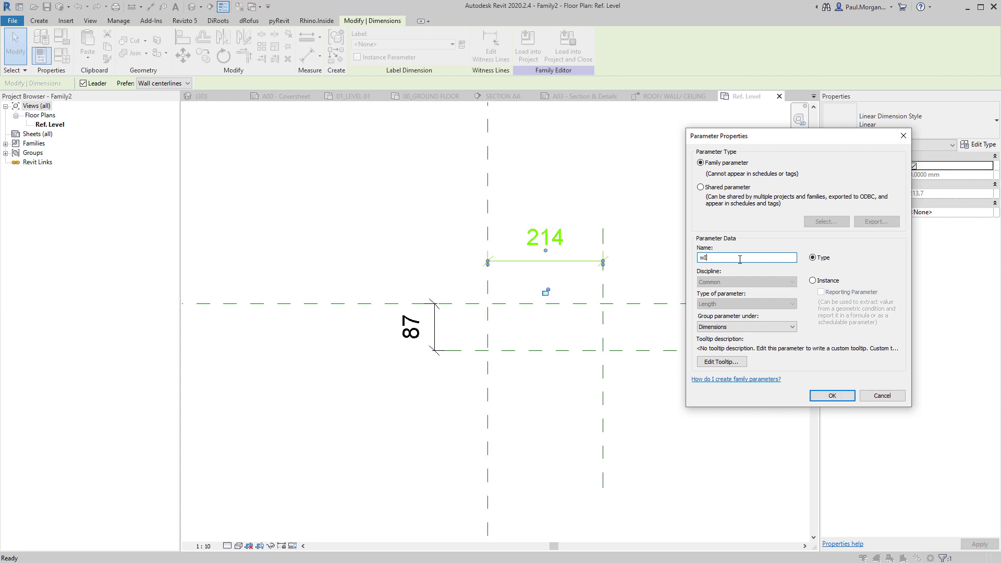
pyautogui.press('BackSpace')
pyautogui.write('Width')
pyautogui.click(833, 396)
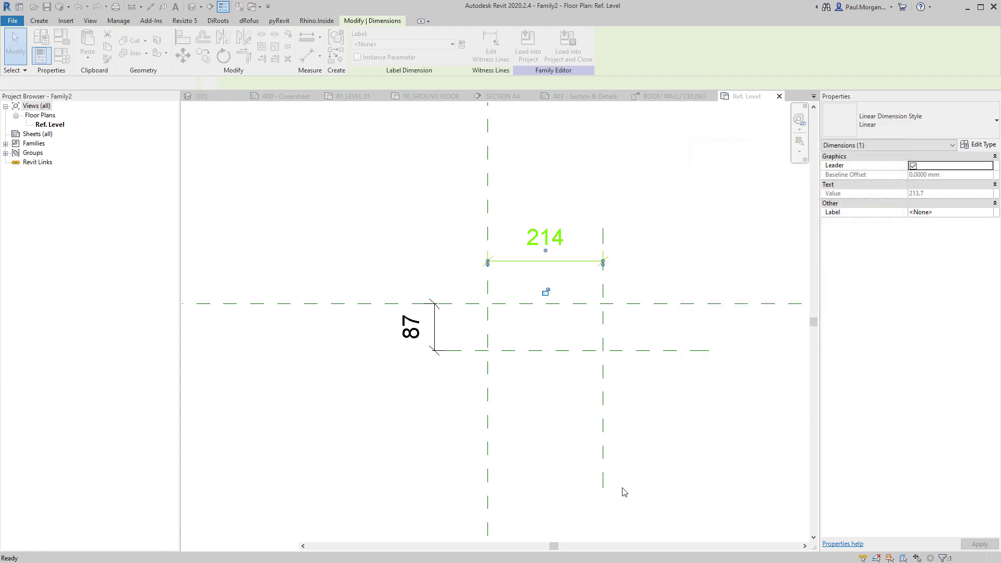
# Label the vertical dimension with a new family type parameter named Height
pyautogui.click(516, 431)
pyautogui.click(411, 326)
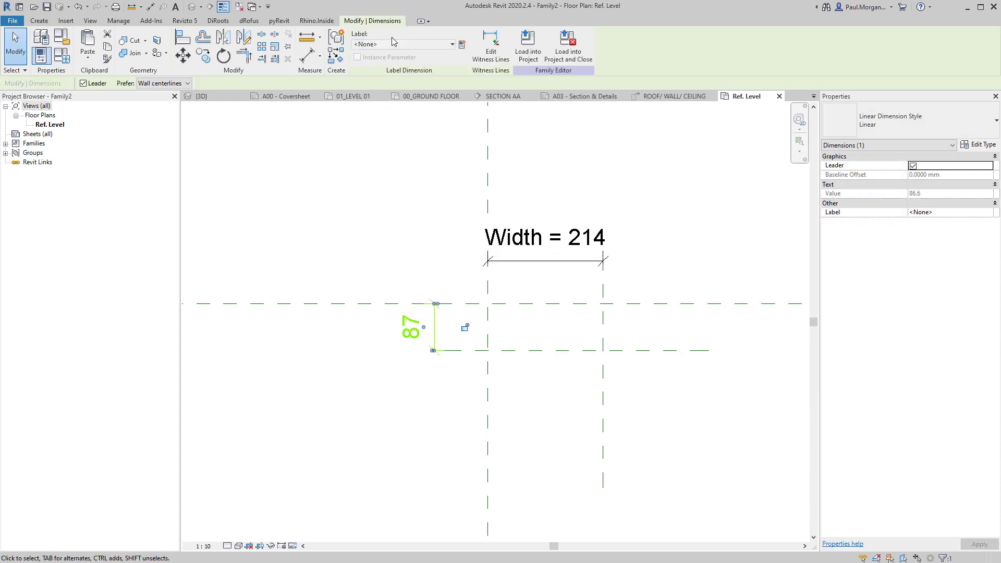
pyautogui.click(462, 45)
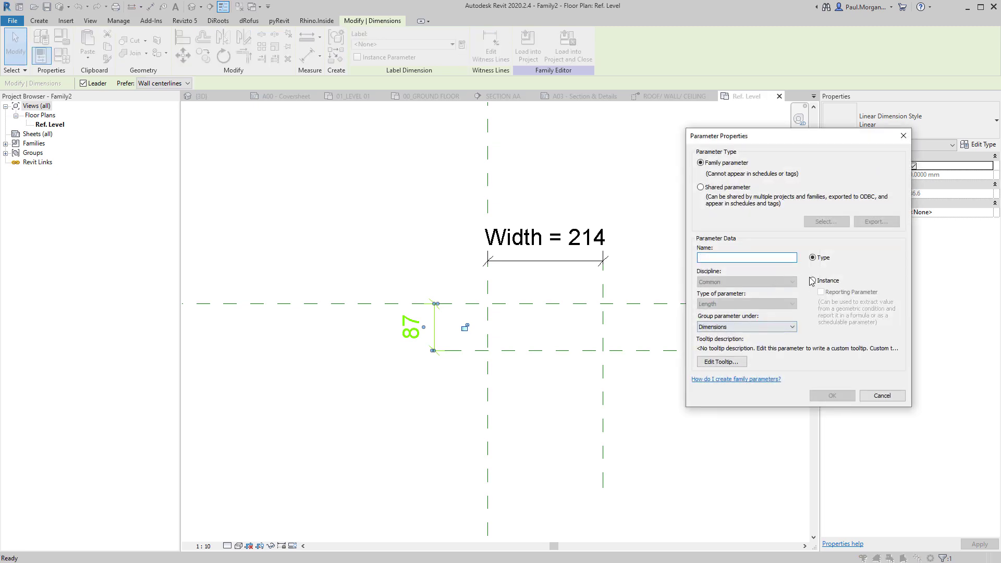
pyautogui.write('Height')
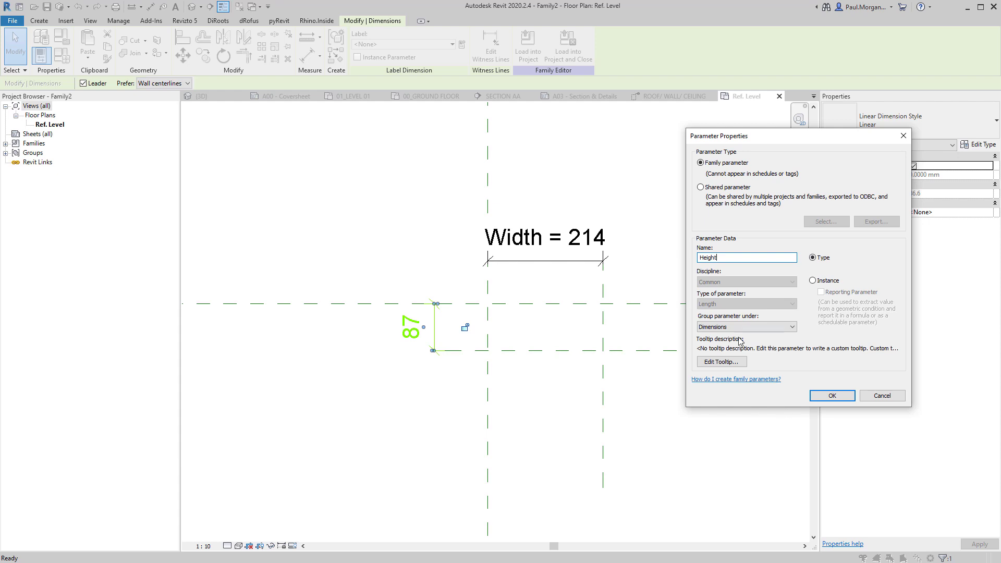
pyautogui.click(837, 400)
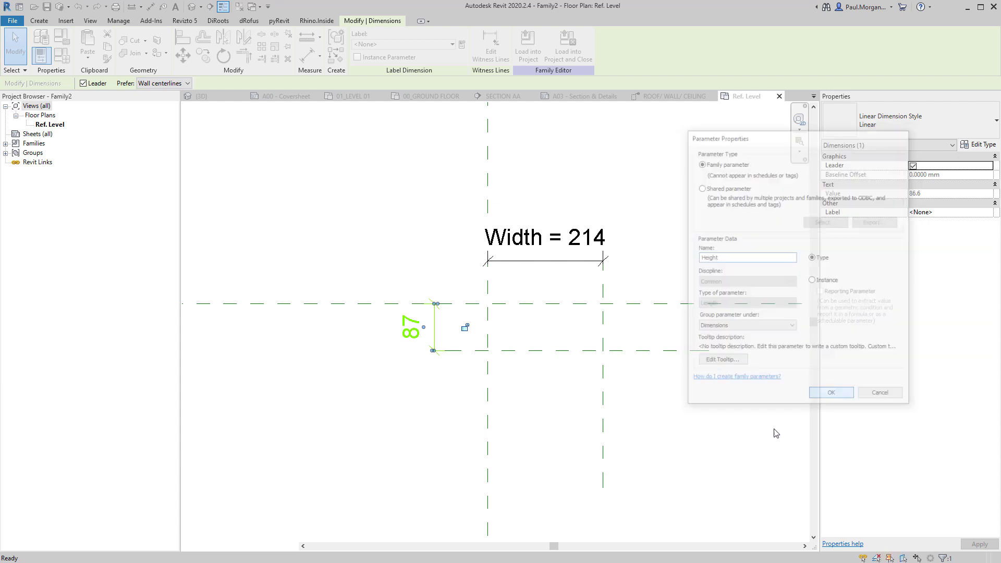
pyautogui.moveTo(451, 445); pyautogui.dragTo(434, 428, button='middle')
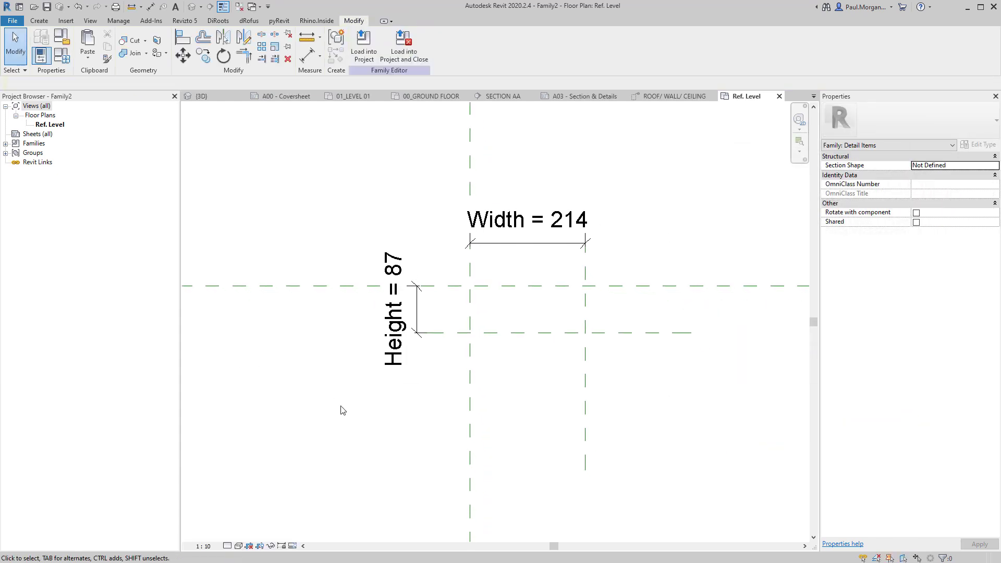
# Set the family's Height parameter to 45 and its Width parameter to 90
pyautogui.moveTo(365, 421); pyautogui.dragTo(354, 407, button='middle')
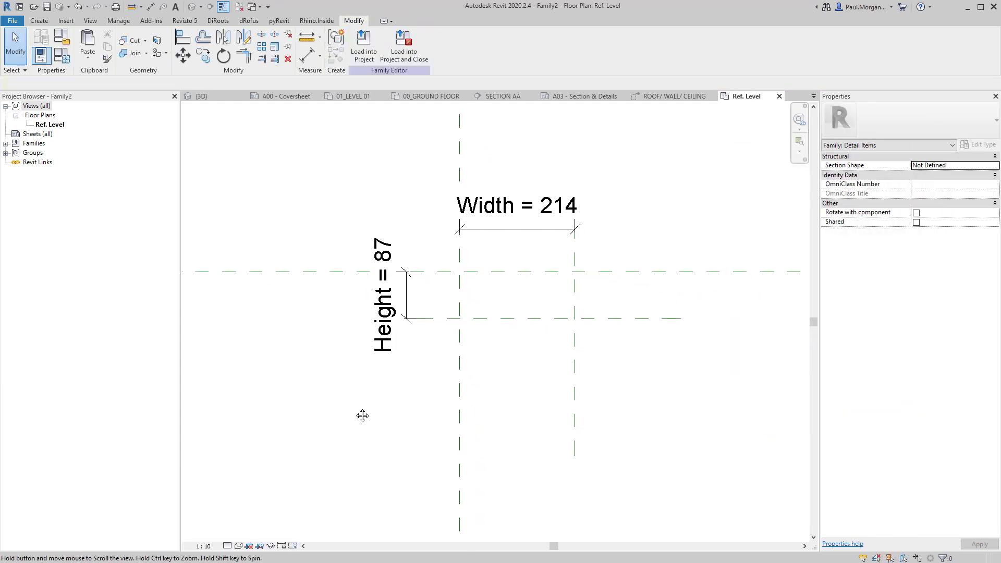
pyautogui.click(64, 67)
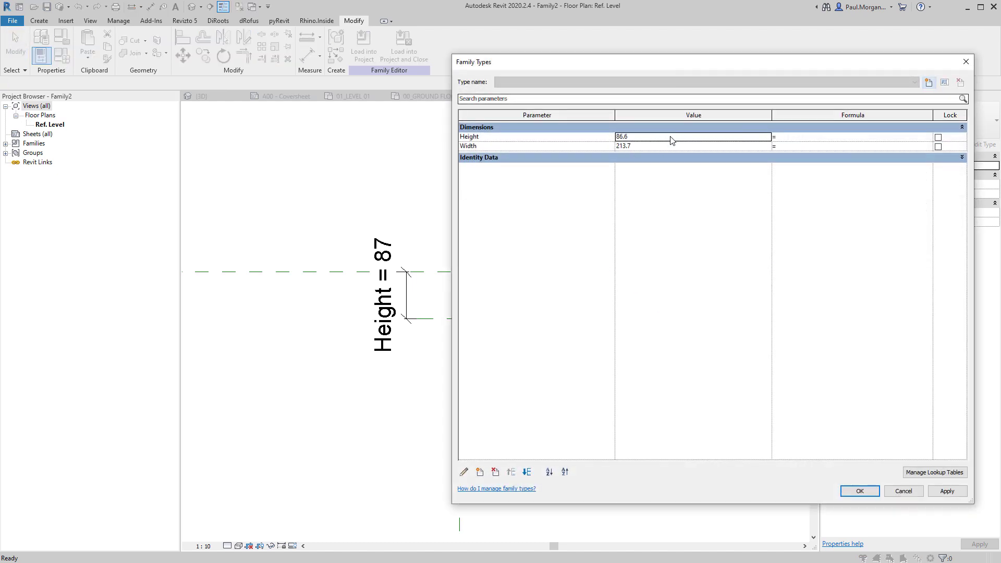
pyautogui.moveTo(672, 66); pyautogui.dragTo(817, 95)
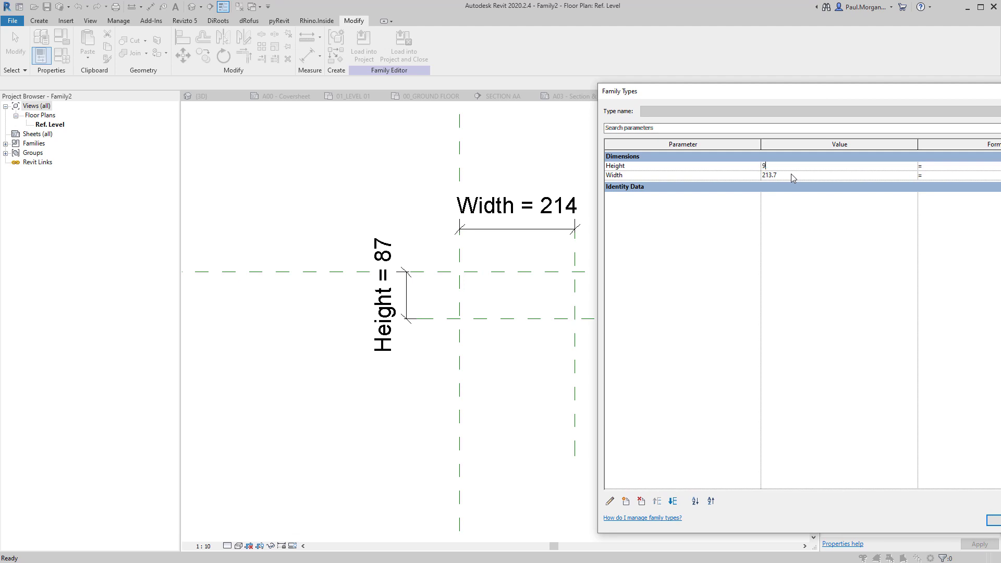
pyautogui.doubleClick(794, 167)
pyautogui.write('45')
pyautogui.doubleClick(850, 179)
pyautogui.write('90')
pyautogui.click(821, 253)
pyautogui.moveTo(737, 94); pyautogui.dragTo(542, 51)
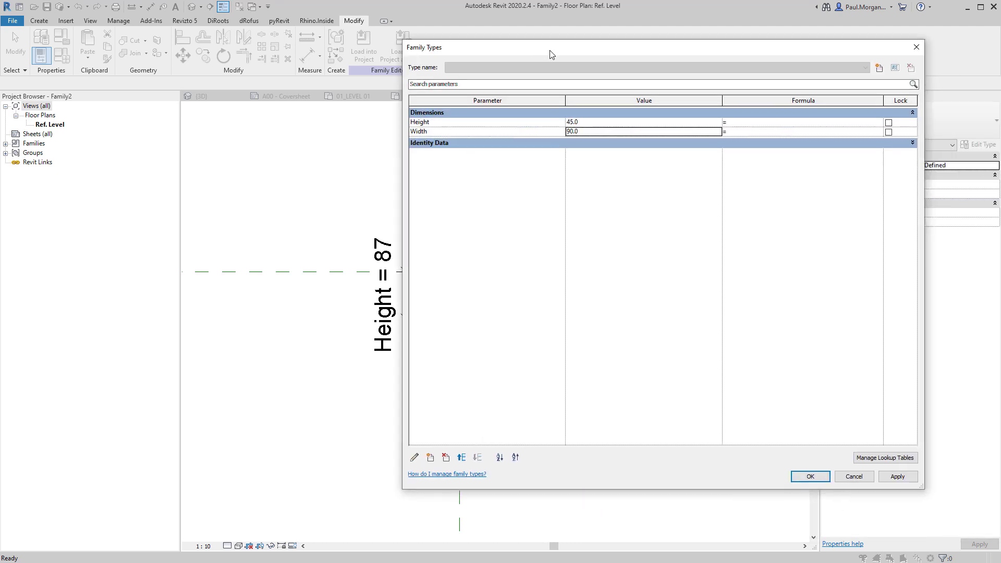
pyautogui.click(826, 474)
pyautogui.scroll(2, 469, 286)
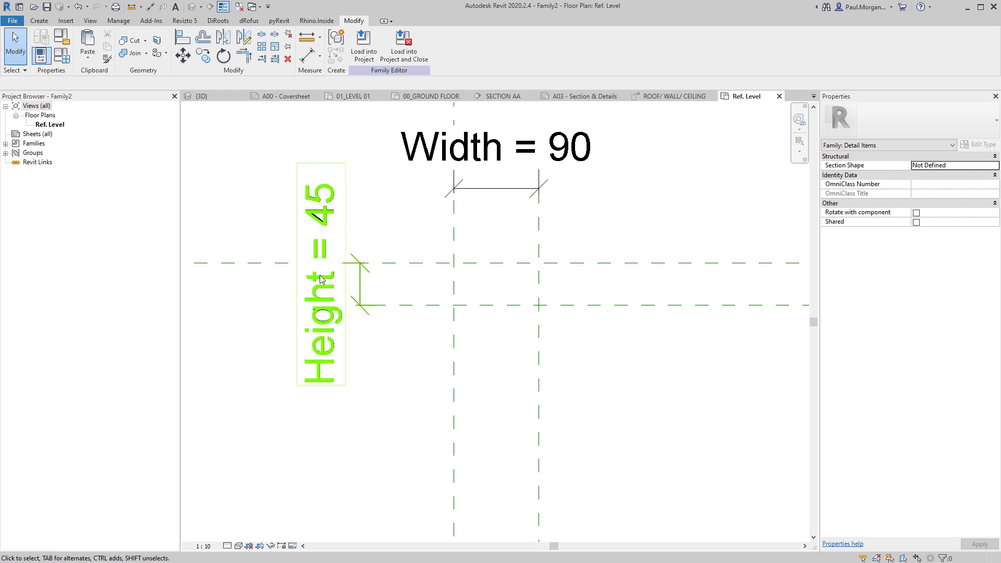
# Start a masking region and sketch a Medium Lines rectangle about 135 by 80 mm around the four reference plane intersections
pyautogui.moveTo(564, 388); pyautogui.dragTo(587, 392, button='middle')
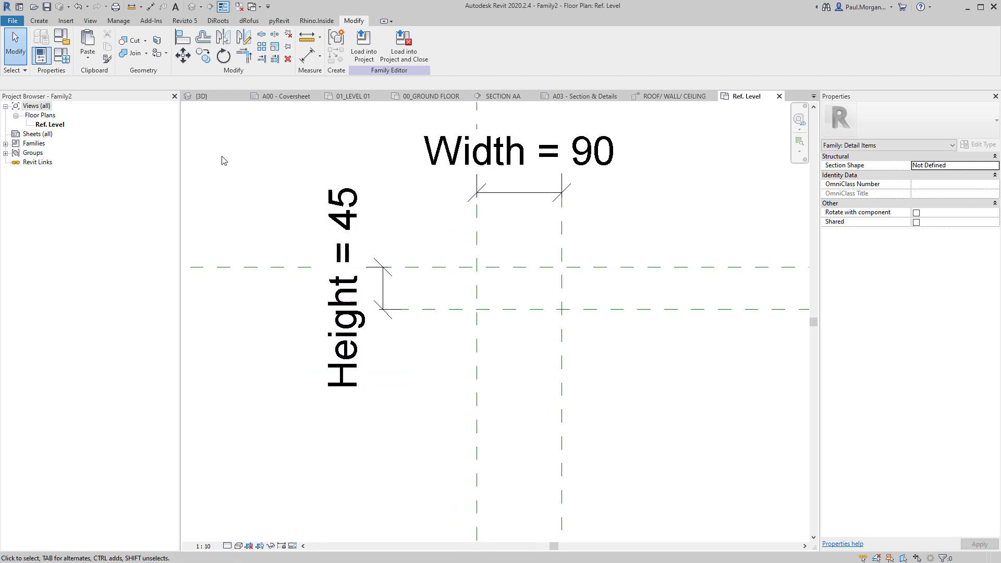
pyautogui.click(39, 21)
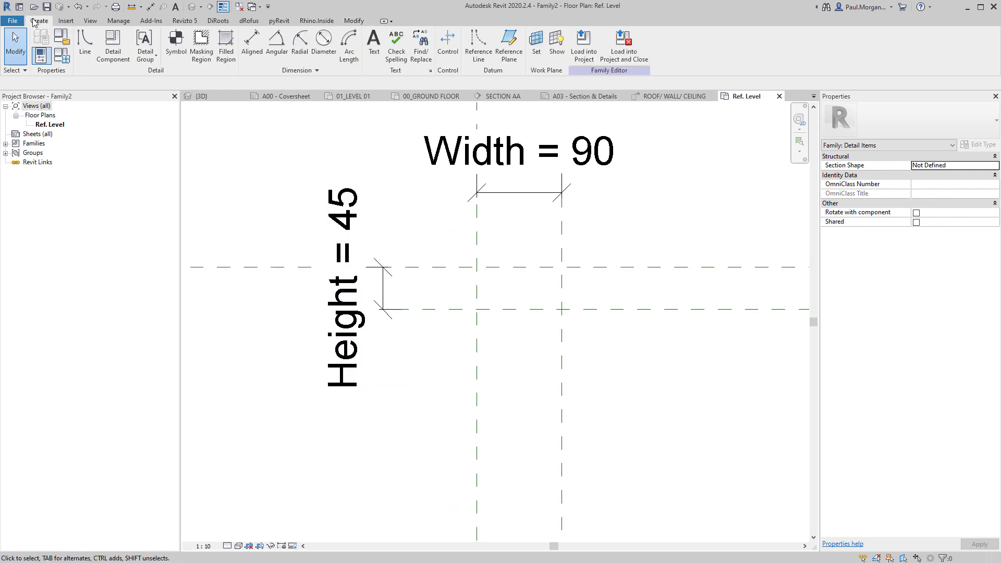
pyautogui.click(202, 45)
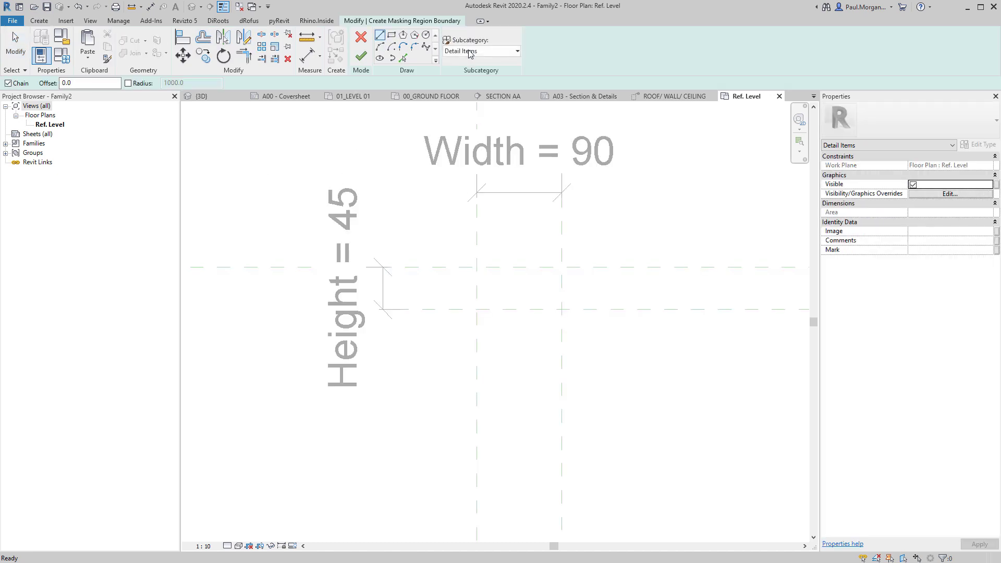
pyautogui.click(471, 51)
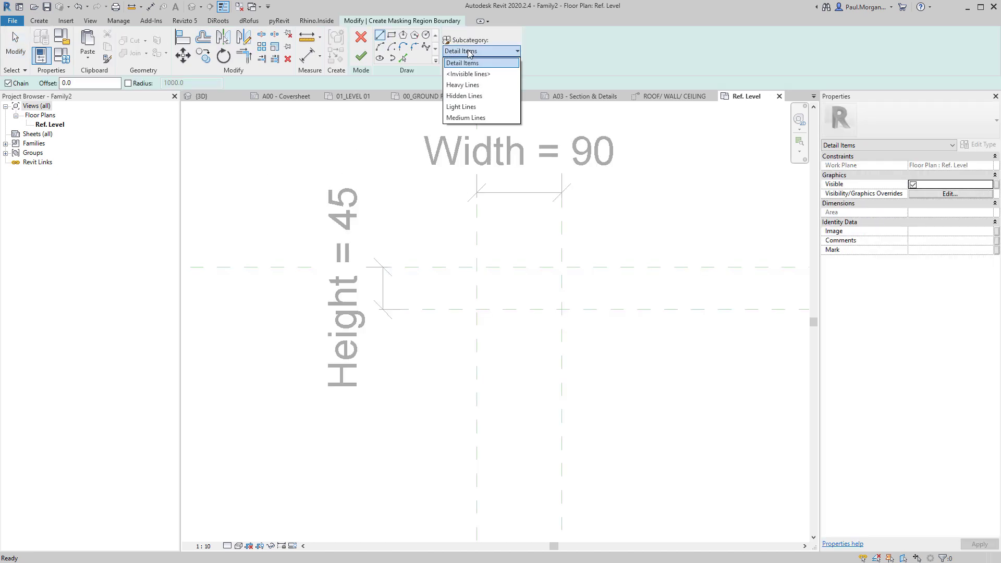
pyautogui.click(481, 118)
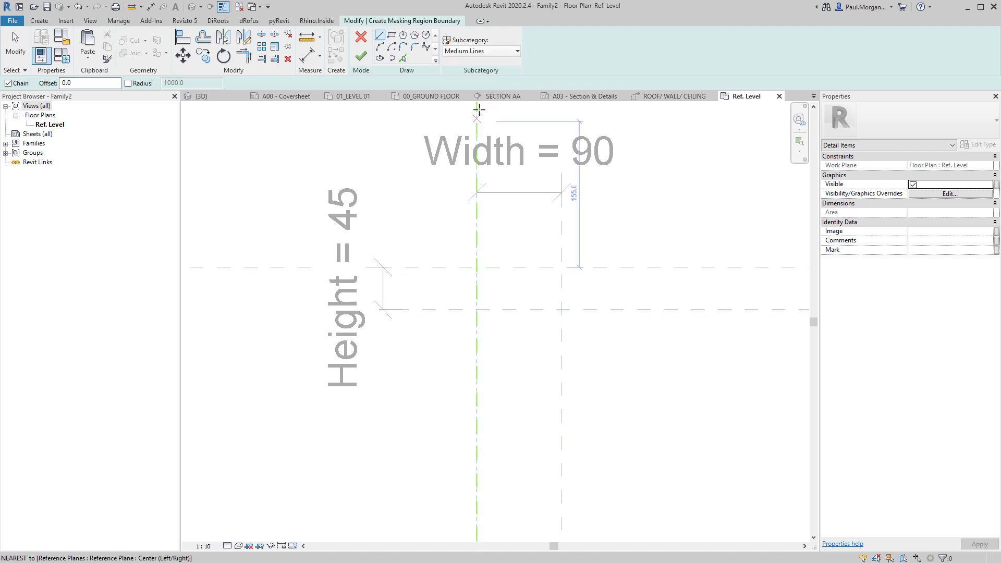
pyautogui.click(391, 37)
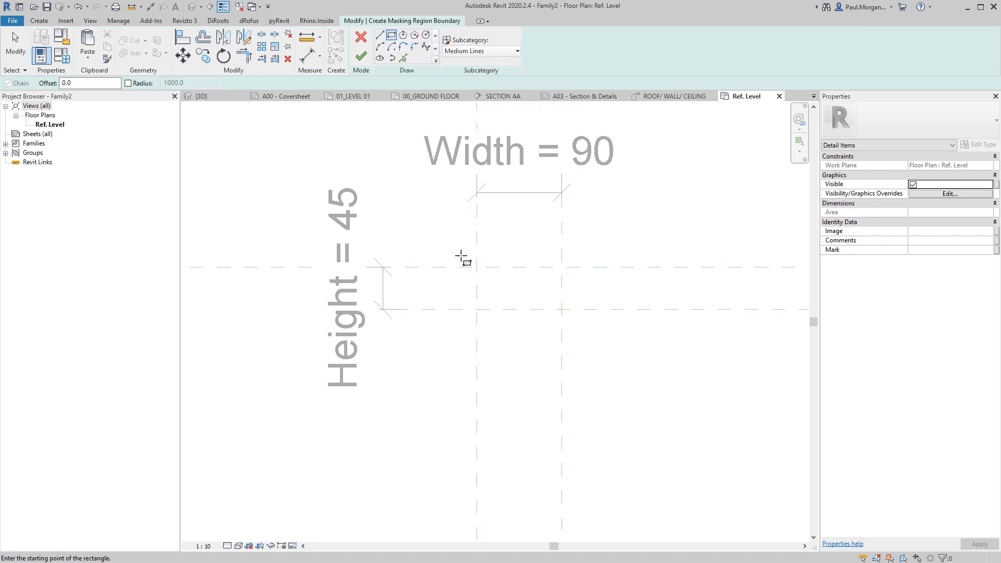
pyautogui.click(461, 255)
pyautogui.click(589, 332)
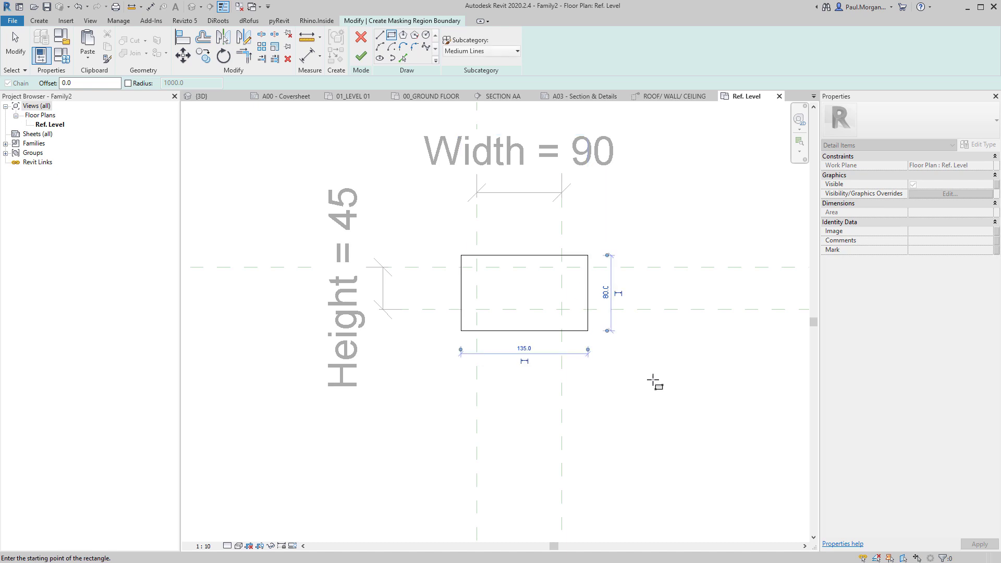
# Turn off thin lines to display the rectangle with its true line weight, and end the rectangle sketching
pyautogui.moveTo(511, 332); pyautogui.dragTo(514, 323, button='middle')
pyautogui.press('t')
pyautogui.press('l')
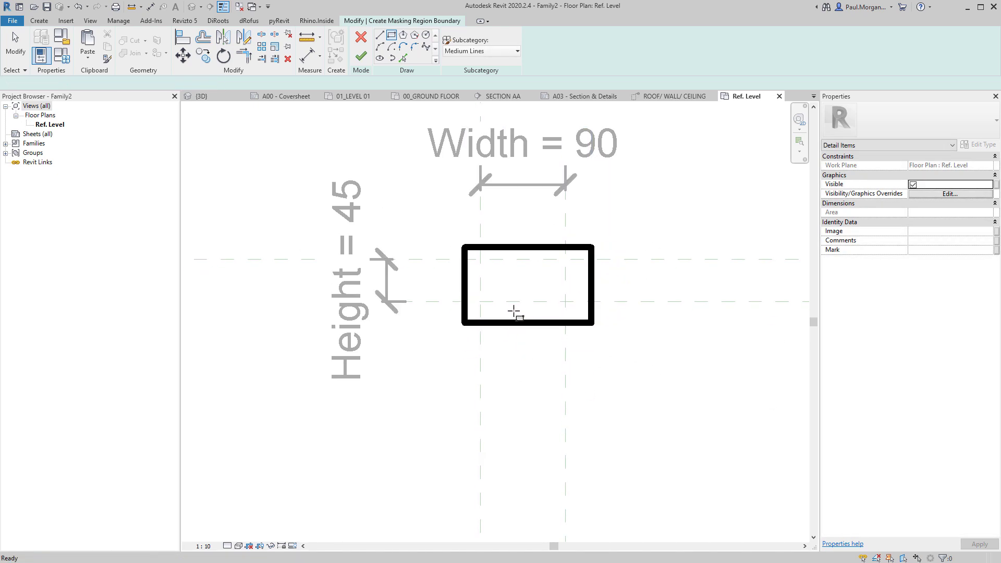
pyautogui.press('Escape')
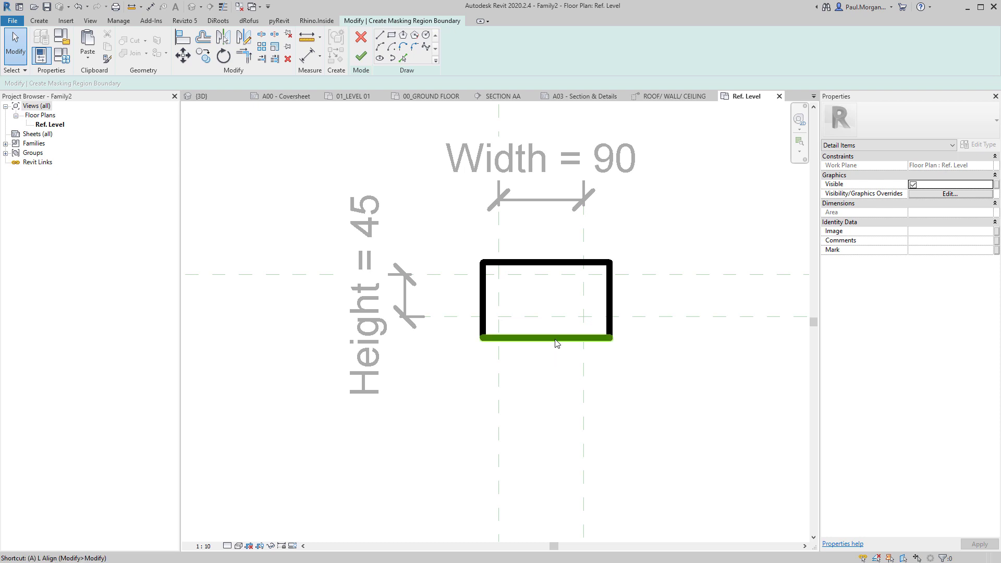
# Align and lock the masking region's four edges to the surrounding reference planes
pyautogui.press('a')
pyautogui.press('l')
pyautogui.click(658, 275)
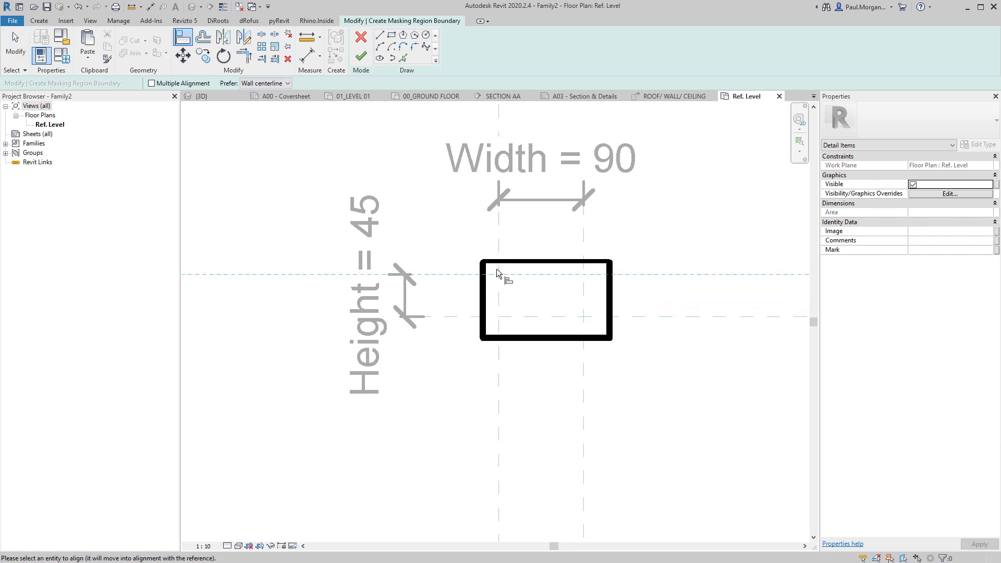
pyautogui.click(524, 263)
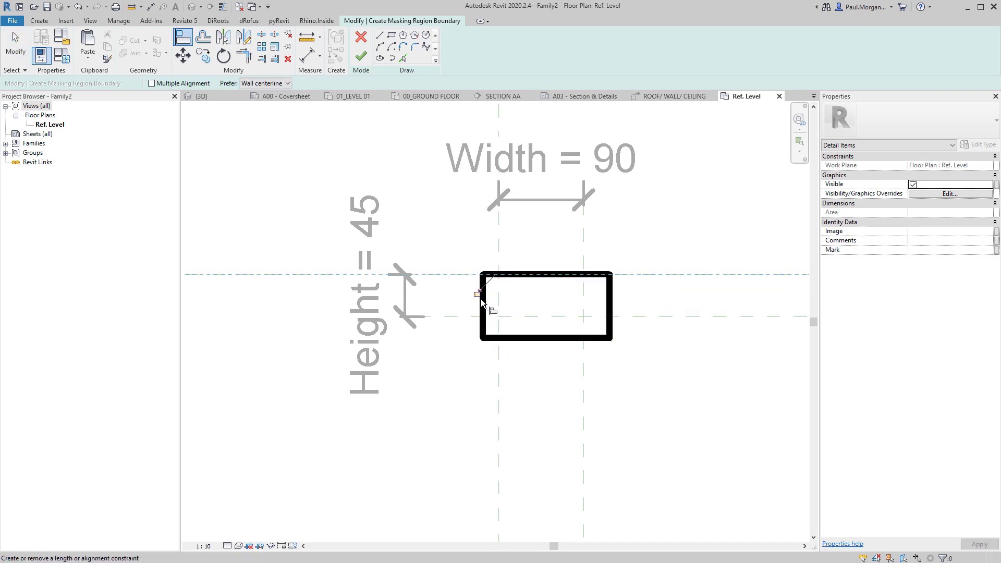
pyautogui.click(586, 246)
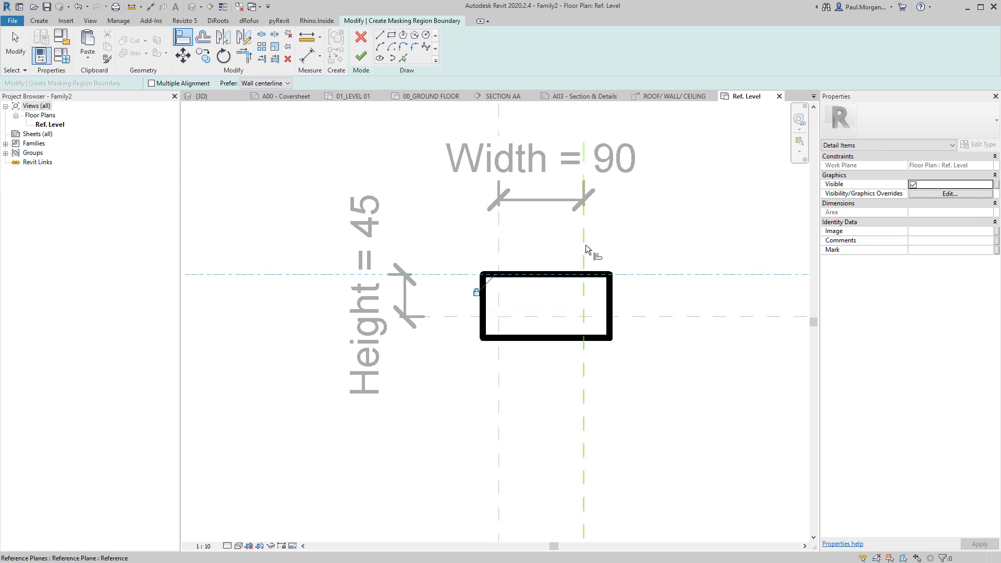
pyautogui.click(612, 305)
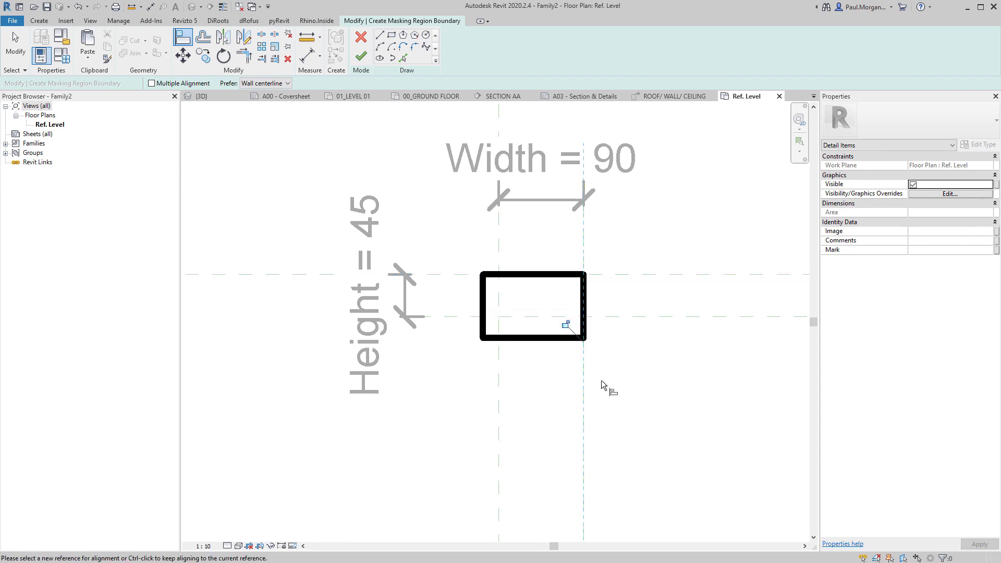
pyautogui.click(636, 317)
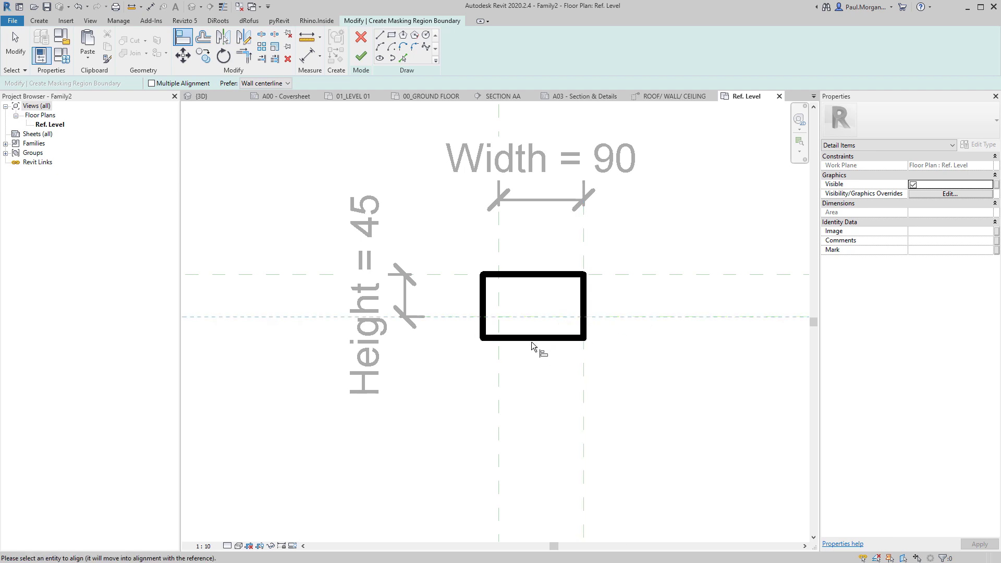
pyautogui.click(532, 340)
pyautogui.click(497, 398)
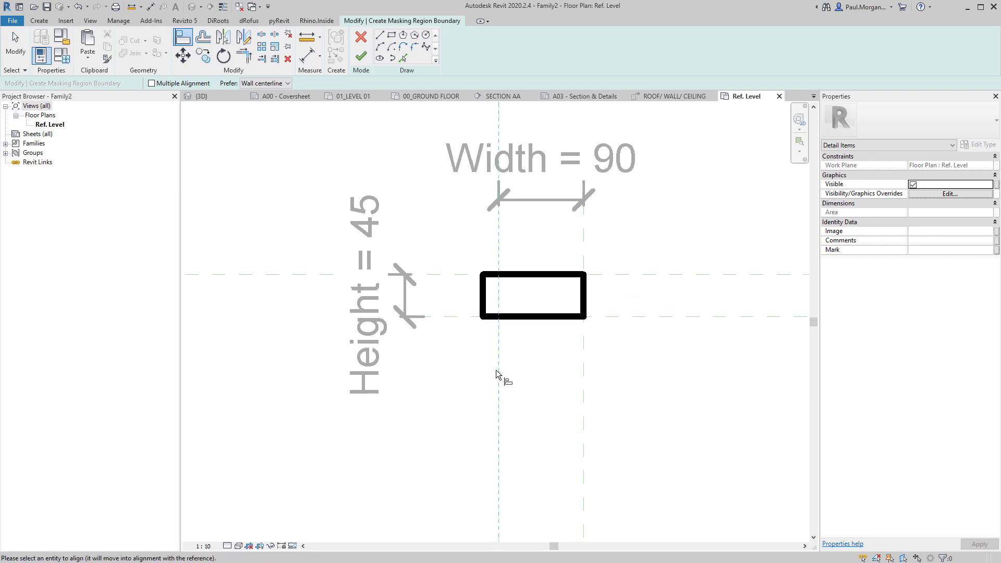
pyautogui.click(484, 305)
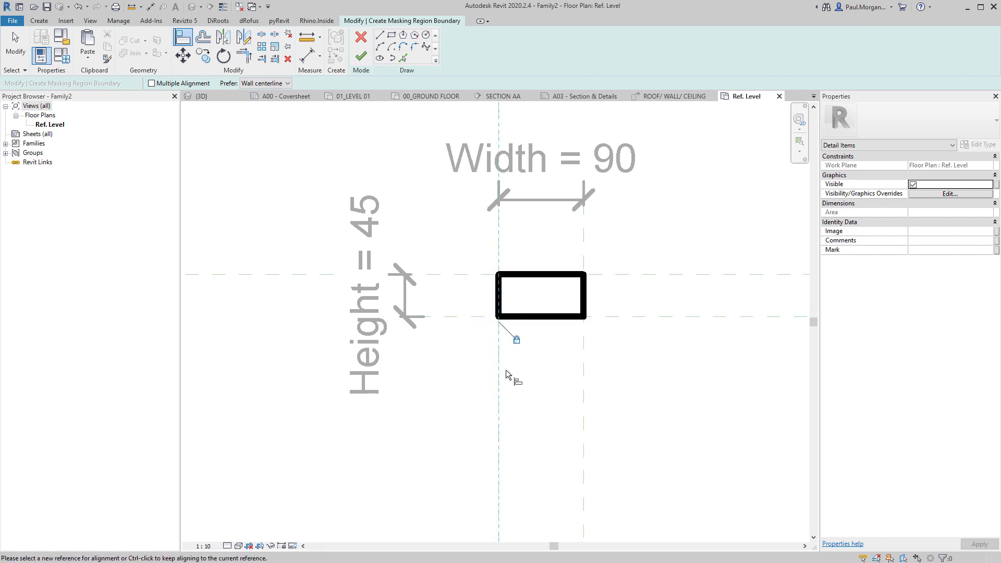
# End the edge alignment and finish the masking region sketch of the timber section
pyautogui.press('Escape')
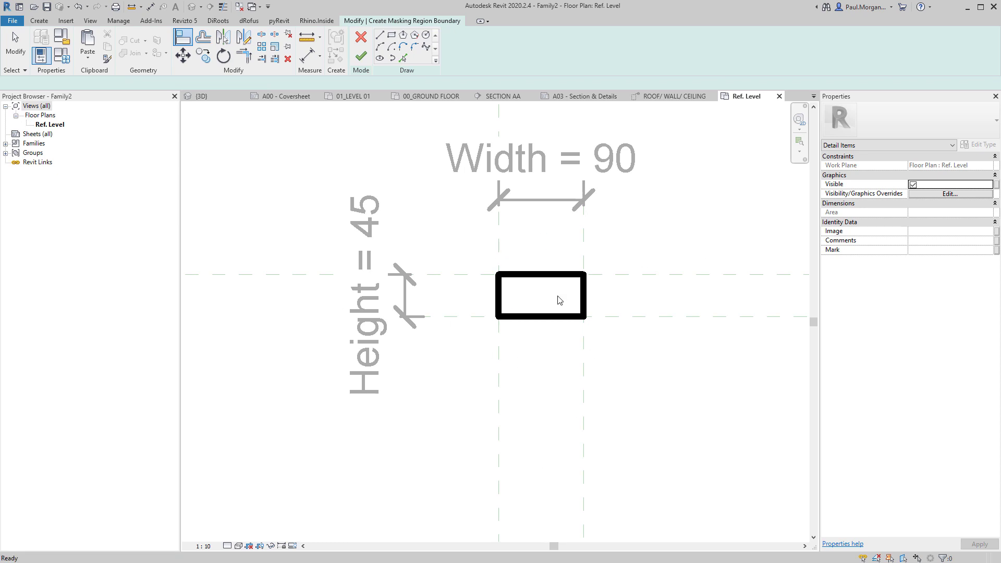
pyautogui.press('Escape')
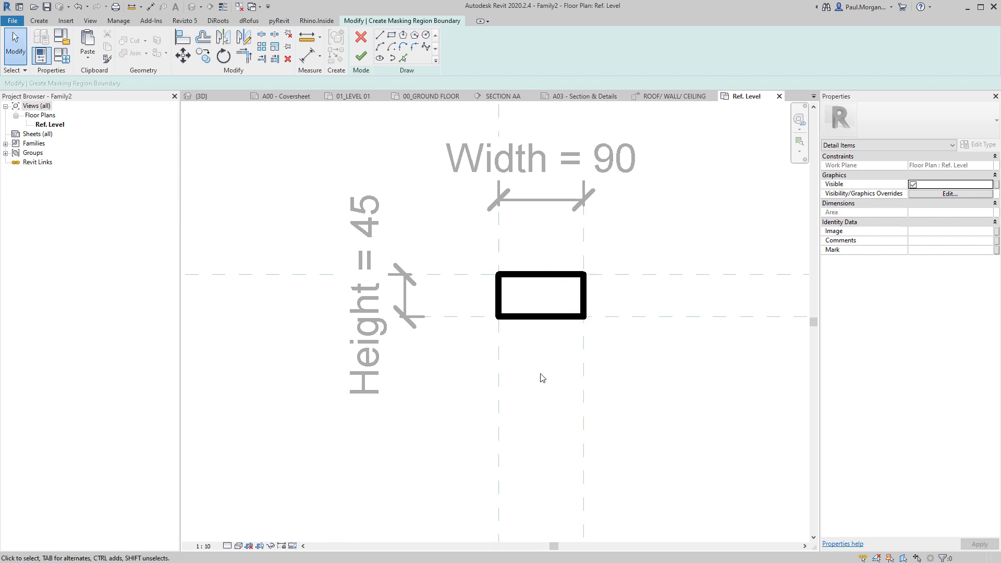
pyautogui.click(361, 56)
pyautogui.press('Escape')
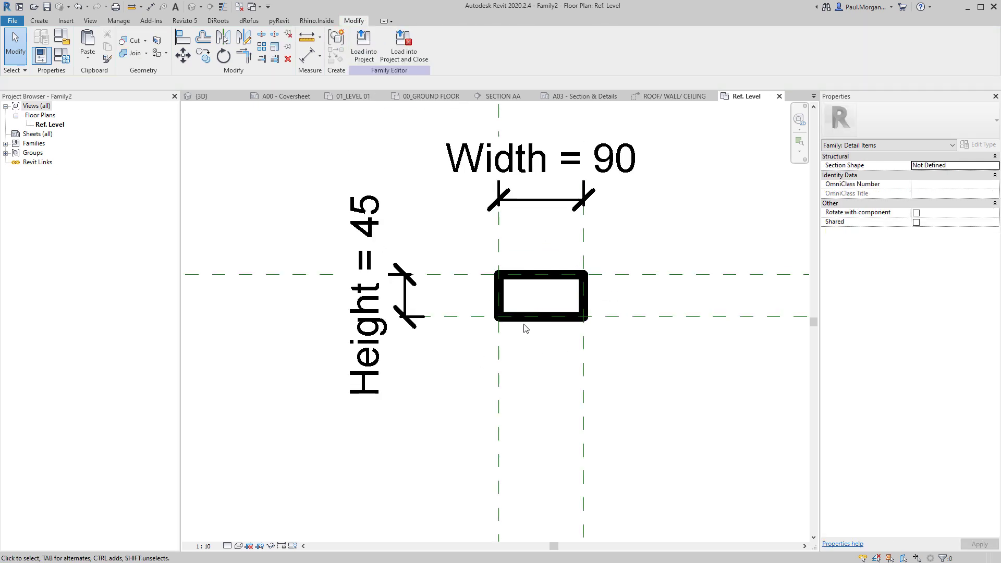
# Draw two crossing diagonals in Light Lines between opposite corners of the masking region rectangle
pyautogui.click(39, 21)
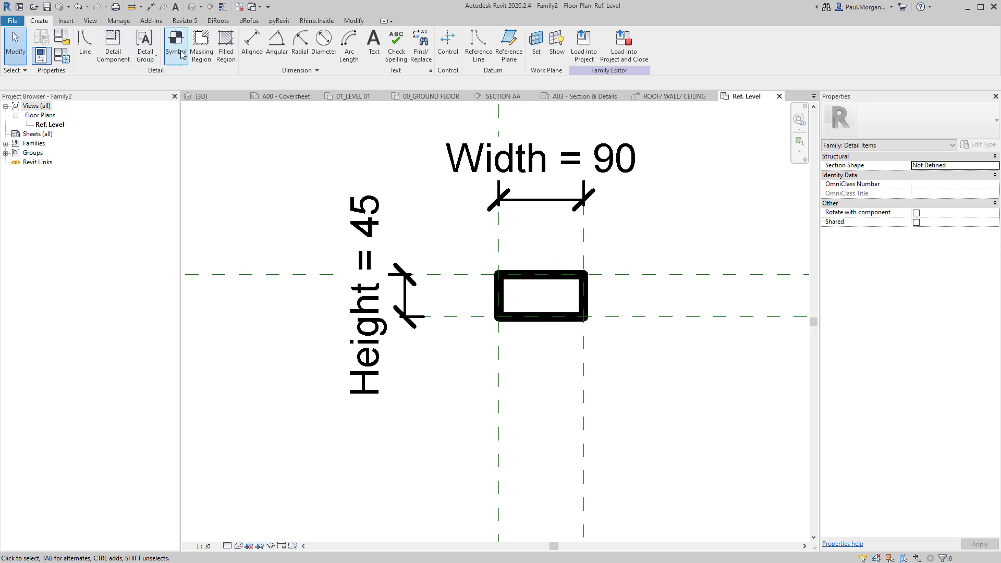
pyautogui.click(79, 46)
pyautogui.click(493, 50)
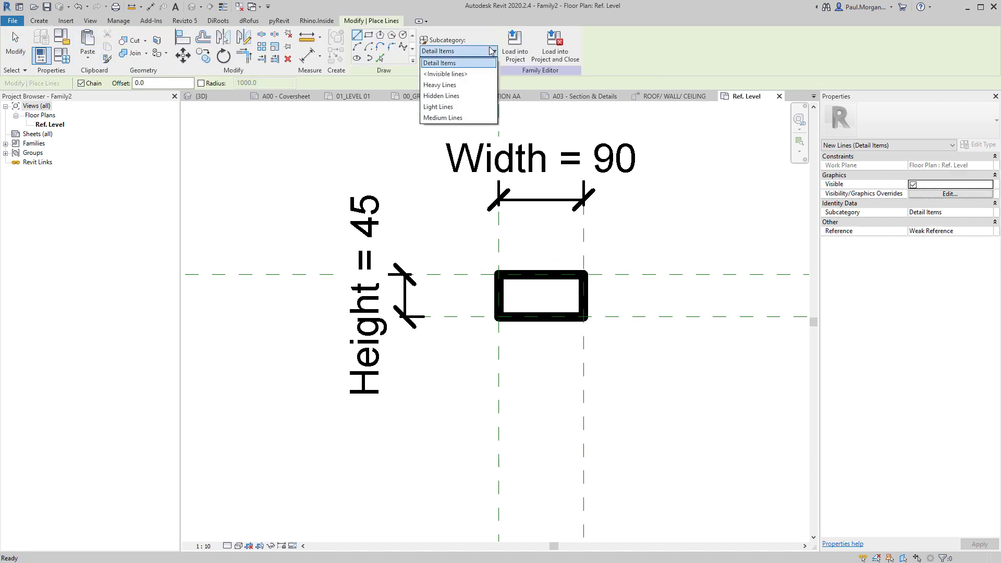
pyautogui.click(466, 112)
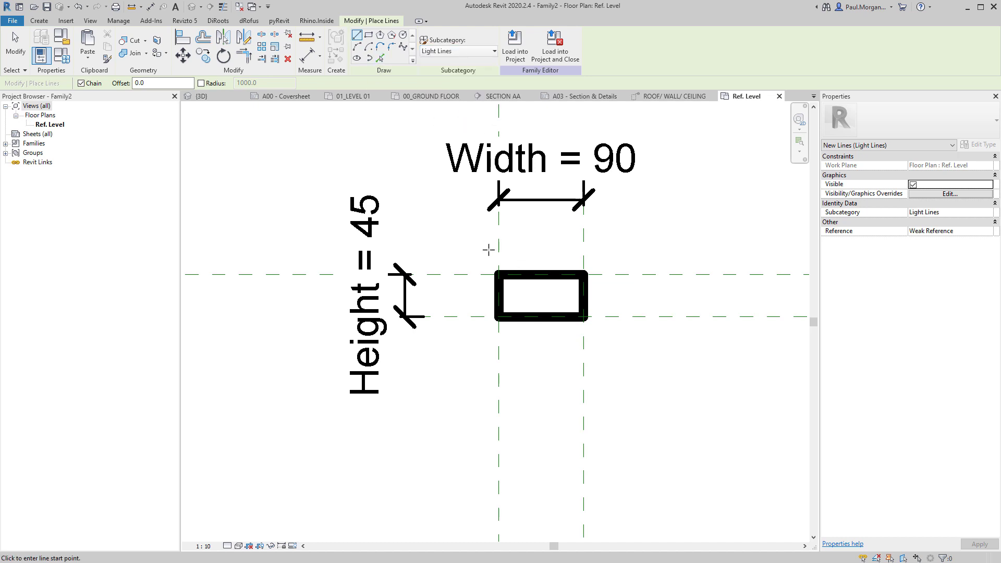
pyautogui.click(499, 275)
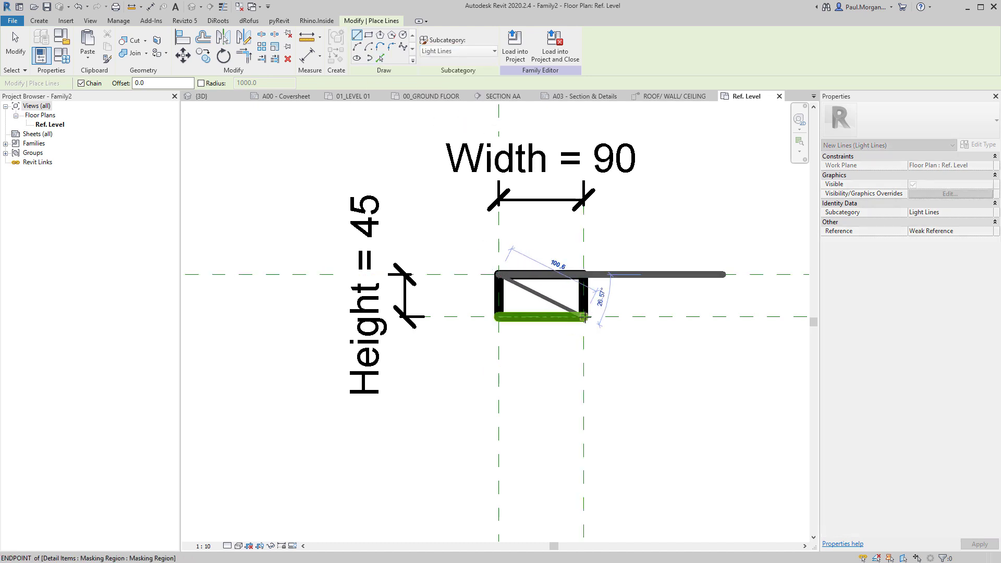
pyautogui.click(580, 315)
pyautogui.press('Escape')
pyautogui.click(583, 275)
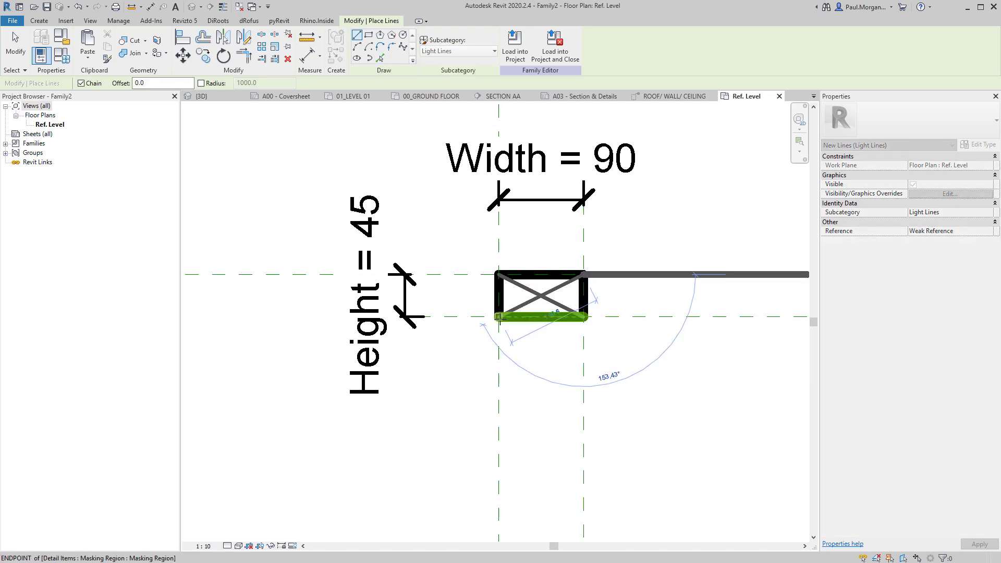
pyautogui.click(499, 315)
pyautogui.press('Escape')
pyautogui.press('Escape')
pyautogui.scroll(-3, 637, 436)
pyautogui.scroll(2, 633, 436)
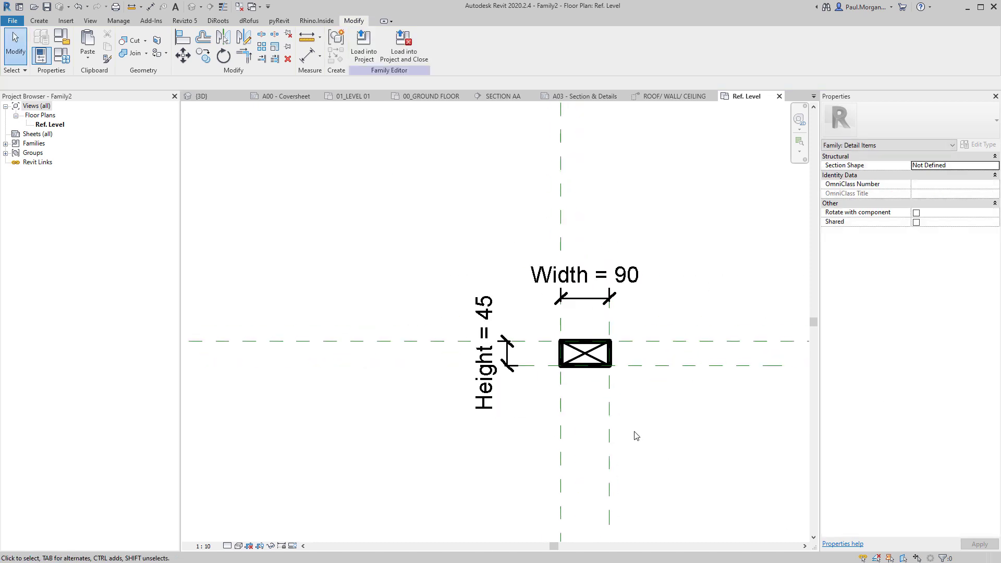
# Save the family as DC_TIMBER STUD in the Class 07 folder with maximum backups of 1, and load it into the project
pyautogui.click(12, 21)
pyautogui.moveTo(41, 144)
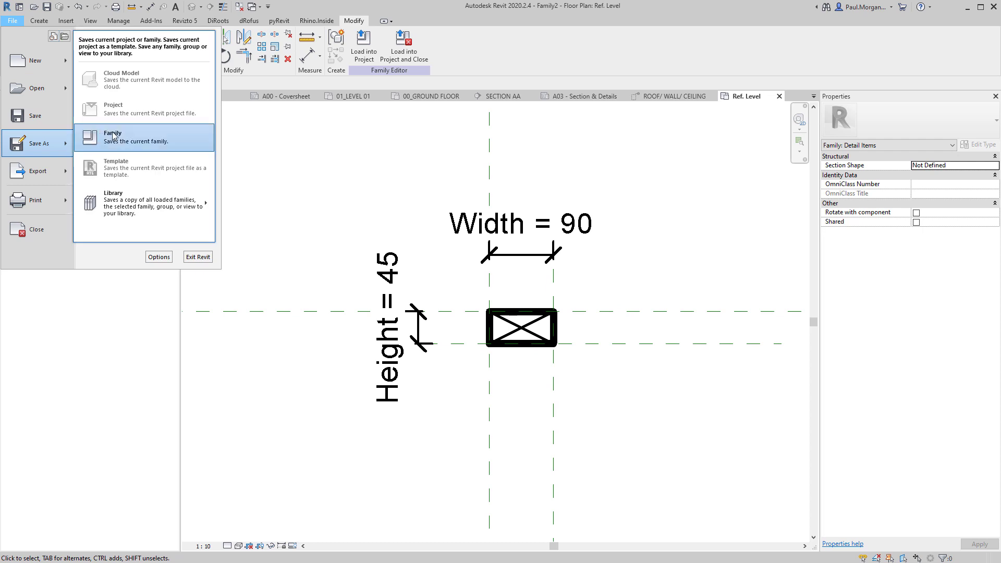
pyautogui.click(116, 137)
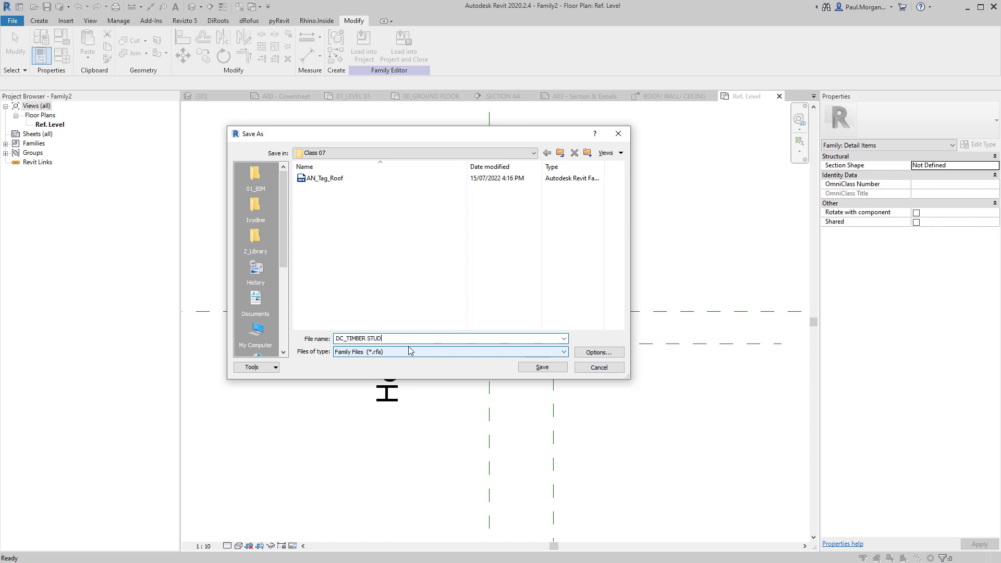
pyautogui.click(595, 352)
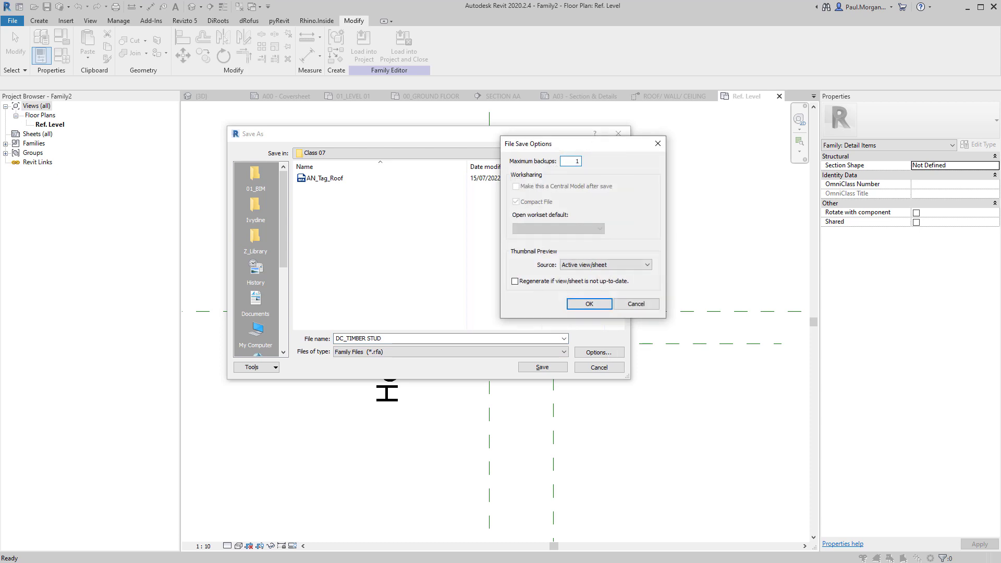
pyautogui.click(589, 304)
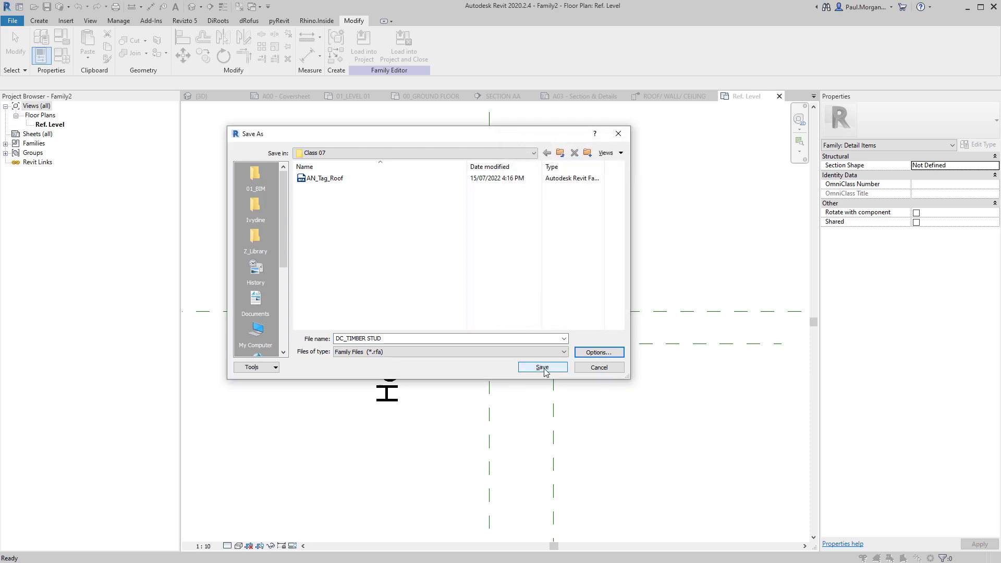
pyautogui.click(543, 369)
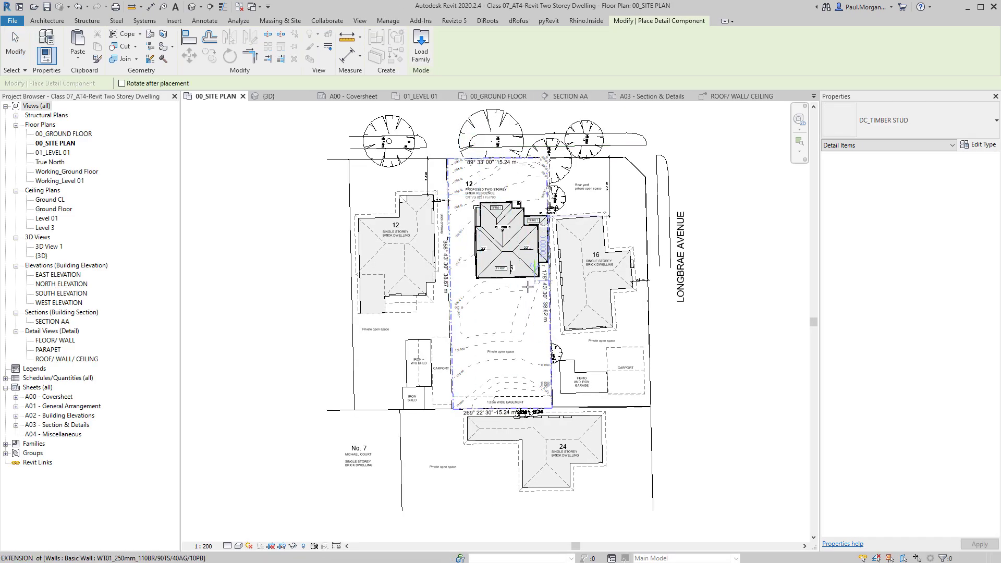
# Leave the component placement in the site plan and open the ROOF/ WALL/ CEILING detail view from SECTION AA
pyautogui.scroll(5, 532, 307)
pyautogui.scroll(2, 531, 306)
pyautogui.scroll(-8, 529, 306)
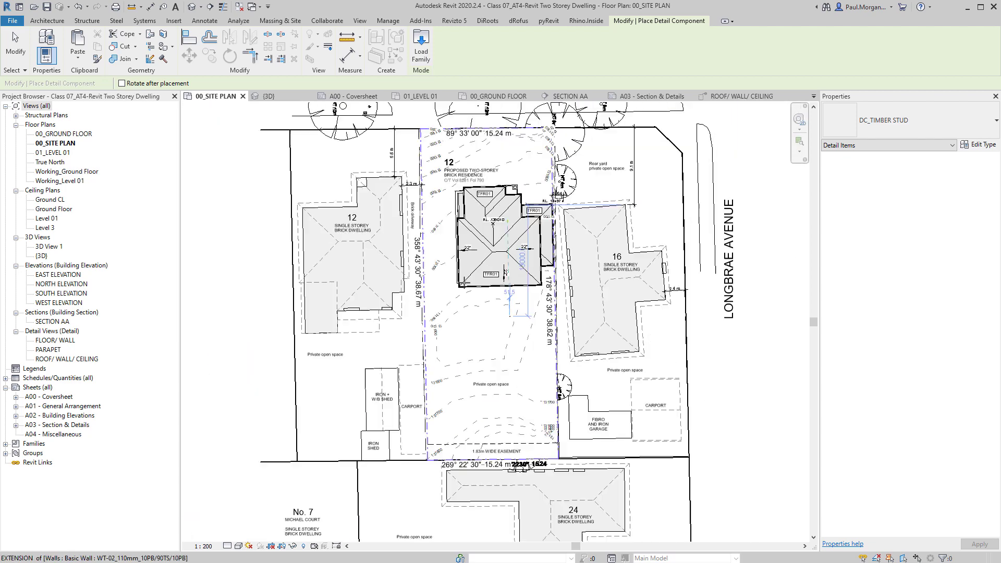
pyautogui.press('Escape')
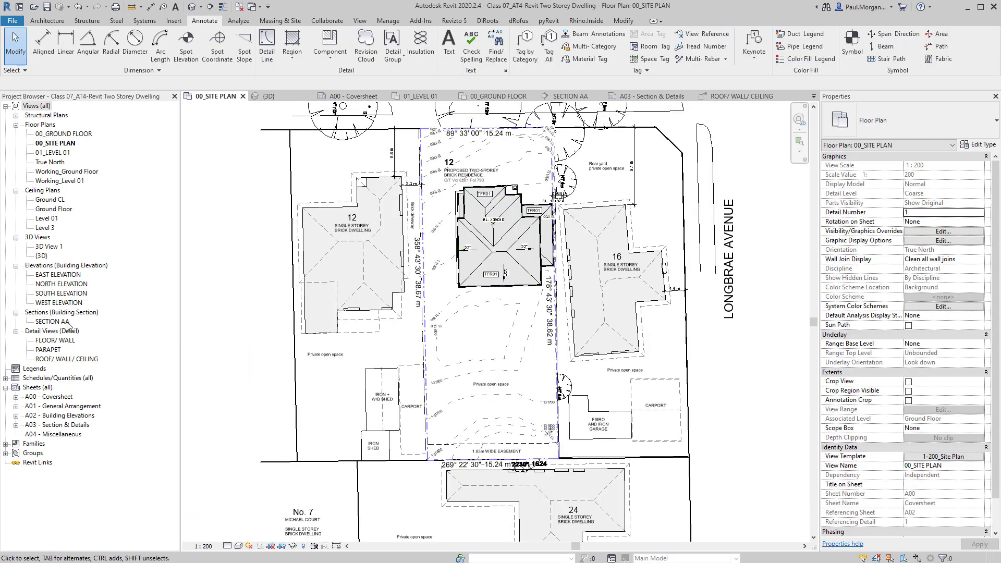
pyautogui.click(52, 321)
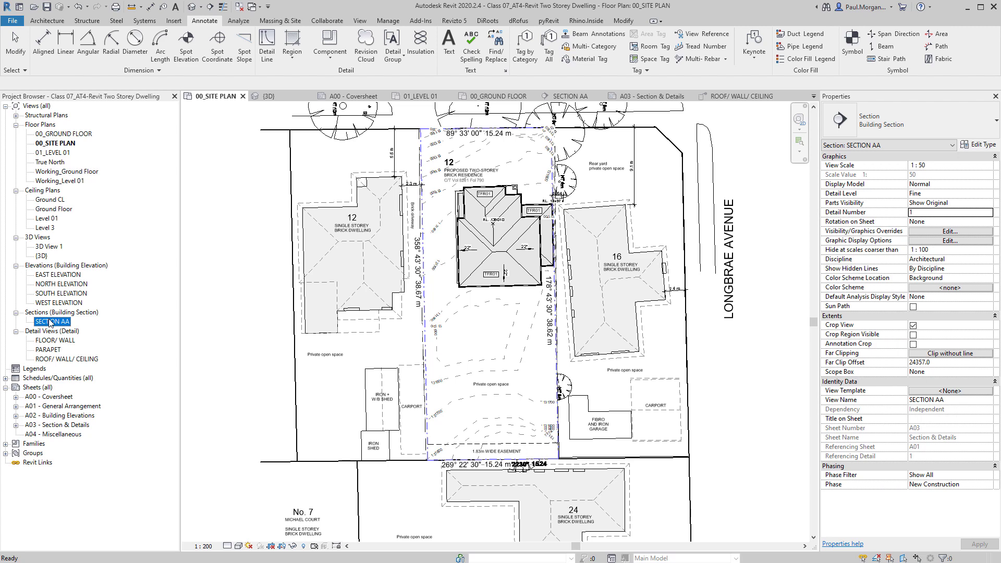
pyautogui.doubleClick(51, 323)
pyautogui.doubleClick(641, 251)
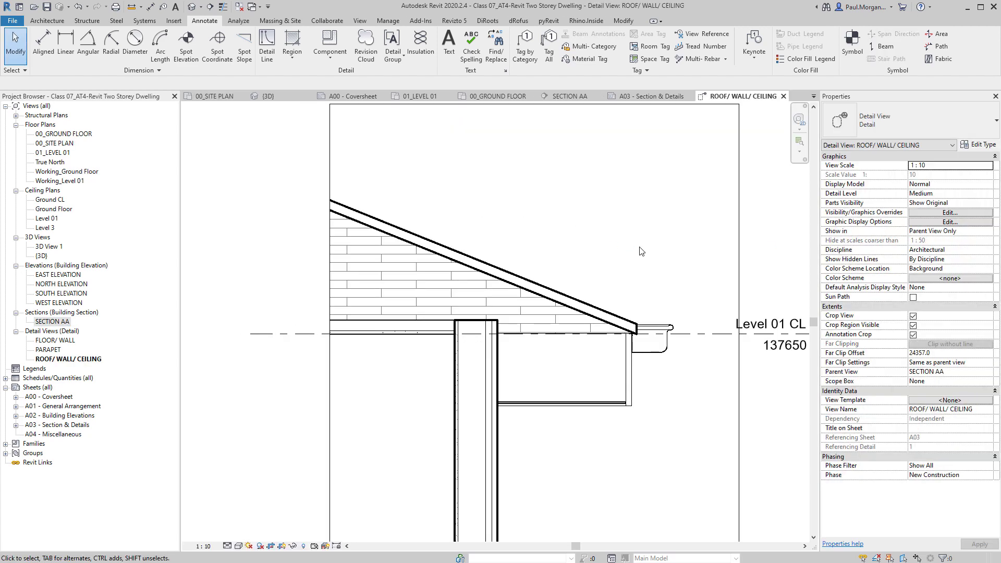
pyautogui.moveTo(566, 397); pyautogui.dragTo(557, 378, button='middle')
pyautogui.scroll(-1, 556, 350)
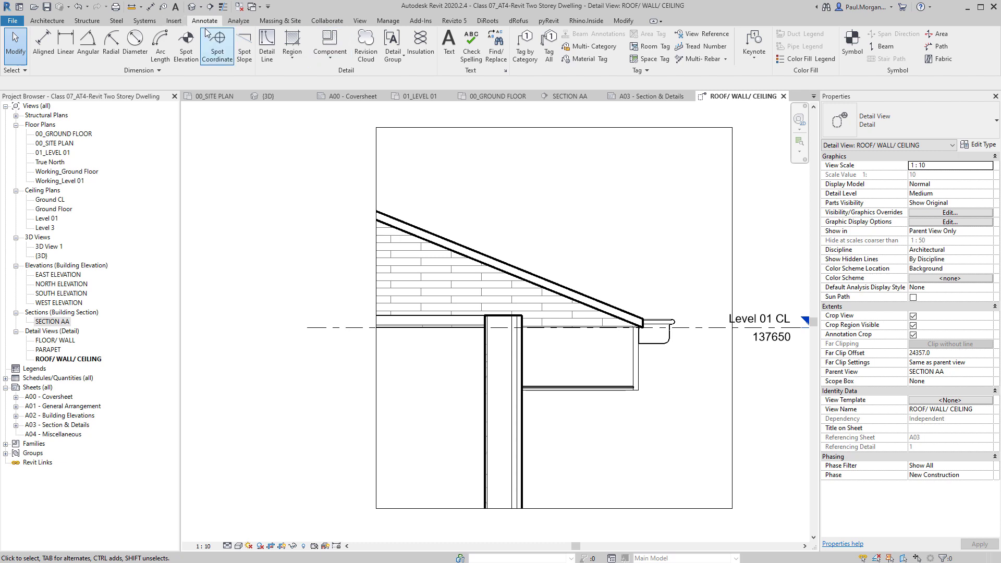
# Place two DC_TIMBER STUD detail components in the wall's framing layer, one flush with the wall head and one a little below it
pyautogui.click(332, 56)
pyautogui.click(350, 77)
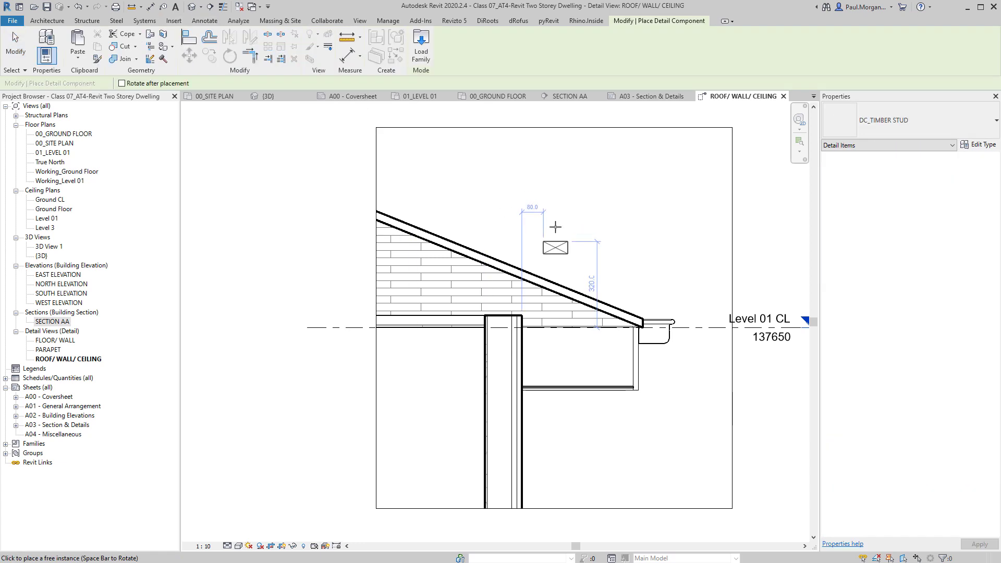
pyautogui.scroll(3, 545, 318)
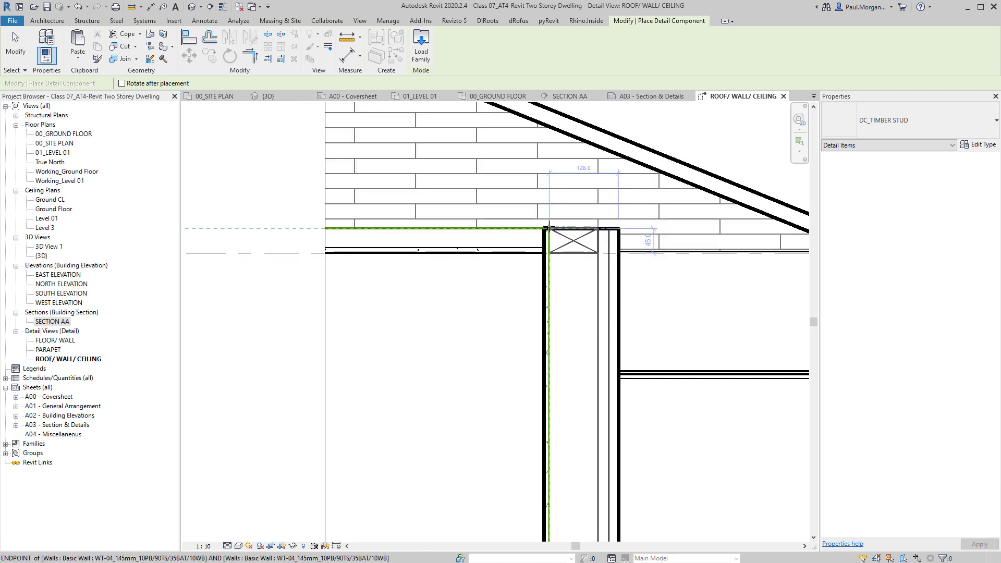
pyautogui.click(549, 228)
pyautogui.scroll(3, 549, 254)
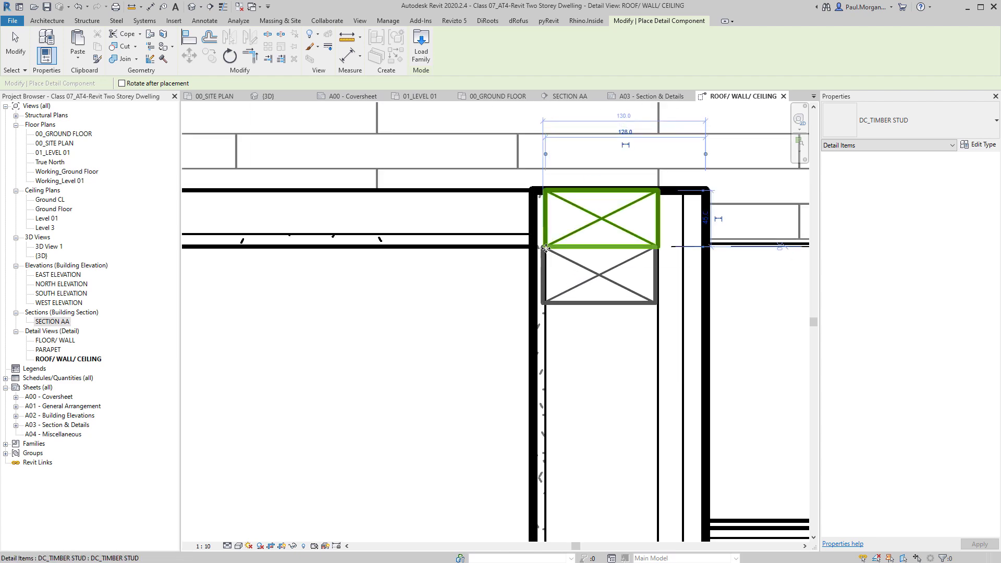
pyautogui.click(550, 276)
pyautogui.press('Escape')
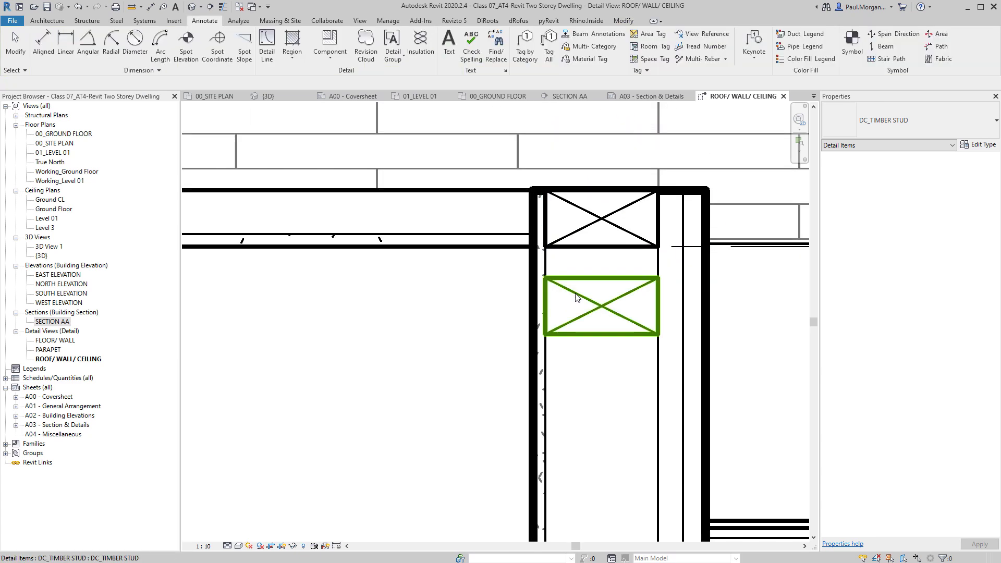
# Move the lower timber stud straight up until it meets the underside of the upper one
pyautogui.click(575, 293)
pyautogui.click(545, 276)
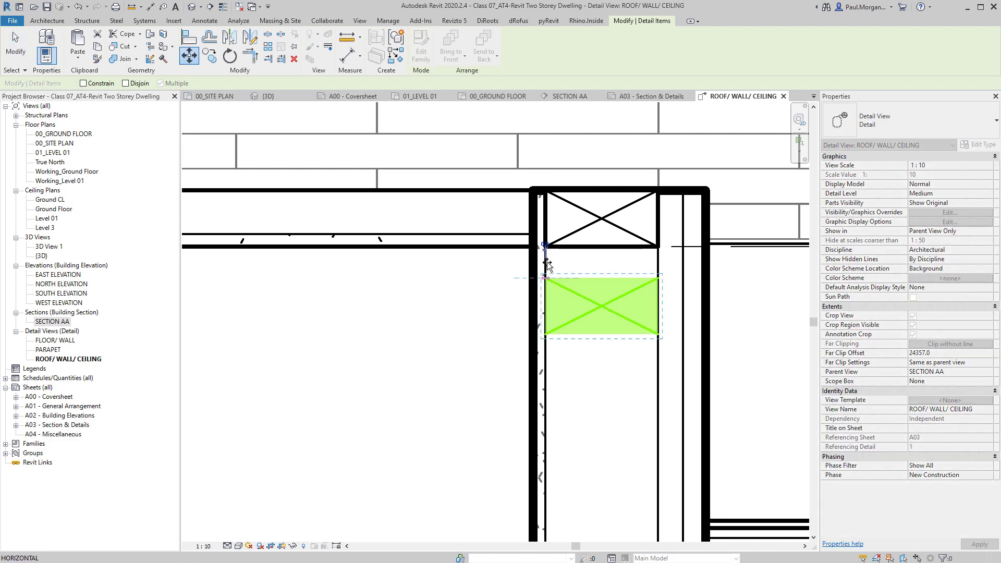
pyautogui.click(545, 248)
pyautogui.press('Escape')
pyautogui.scroll(-3, 579, 281)
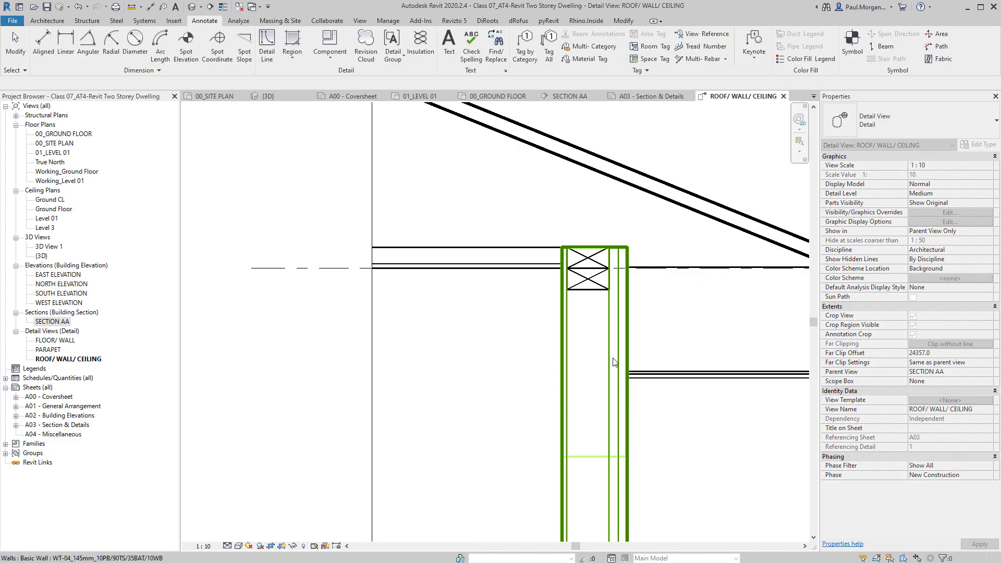
# Create a similar timber stud in the roof space, its upper outer corner about 135 mm from the wall face and 160 mm above Level 01 CL
pyautogui.scroll(1, 578, 270)
pyautogui.moveTo(590, 281)
pyautogui.mouseDown(button='middle')
pyautogui.moveTo(600, 334)
pyautogui.moveTo(587, 365)
pyautogui.mouseUp(button='middle')
pyautogui.click(587, 364)
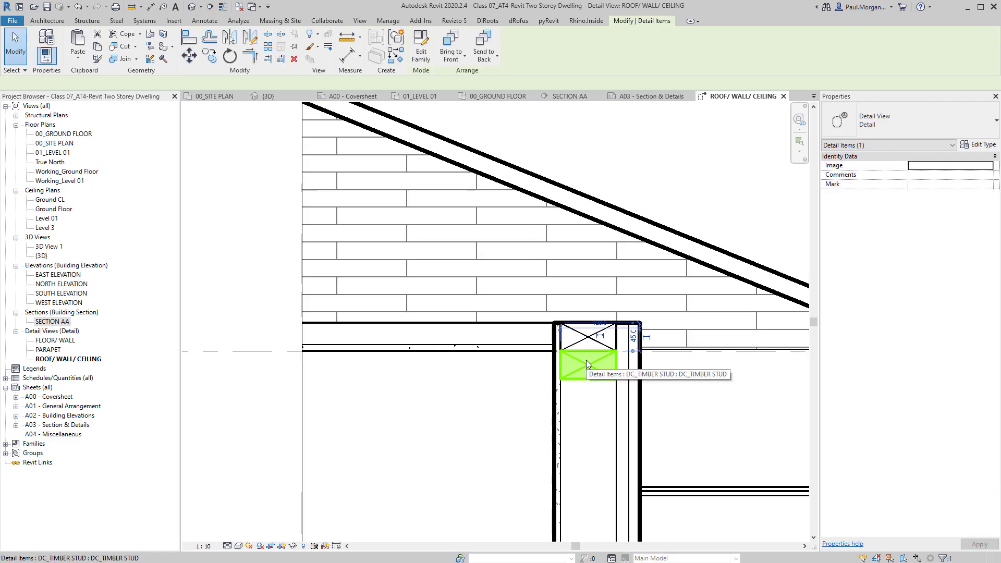
pyautogui.press('c')
pyautogui.press('s')
pyautogui.click(470, 253)
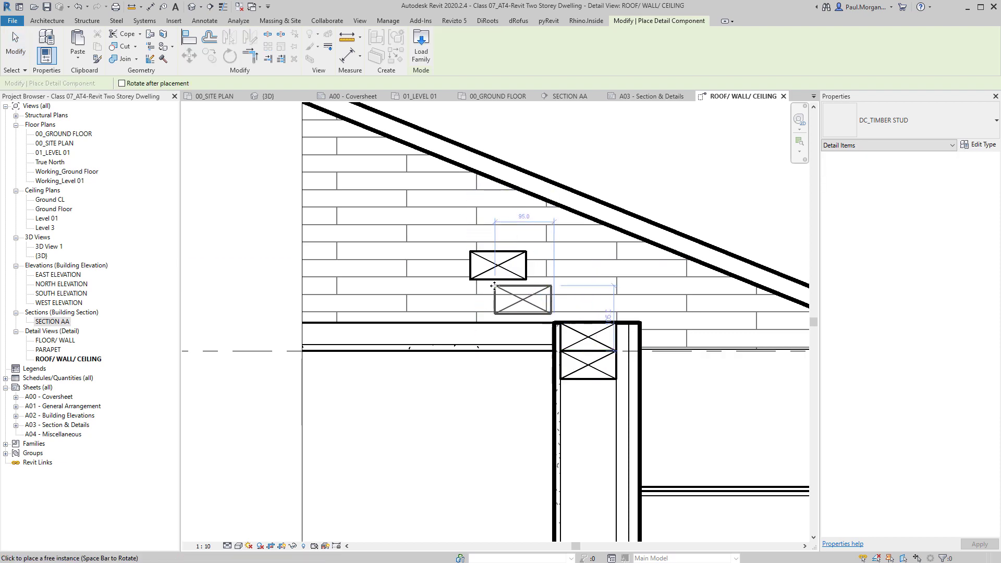
pyautogui.press('Escape')
pyautogui.press('Escape')
# Rename the type of the loose stud in the roof space to 90x45mm and duplicate it as 90x35mm
pyautogui.scroll(3, 508, 245)
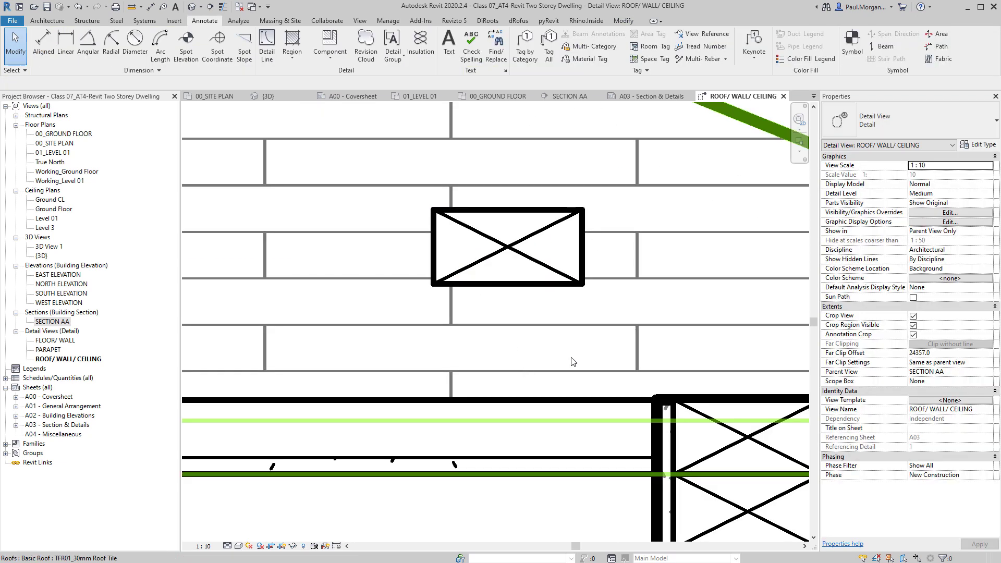
pyautogui.scroll(-3, 569, 355)
pyautogui.click(546, 296)
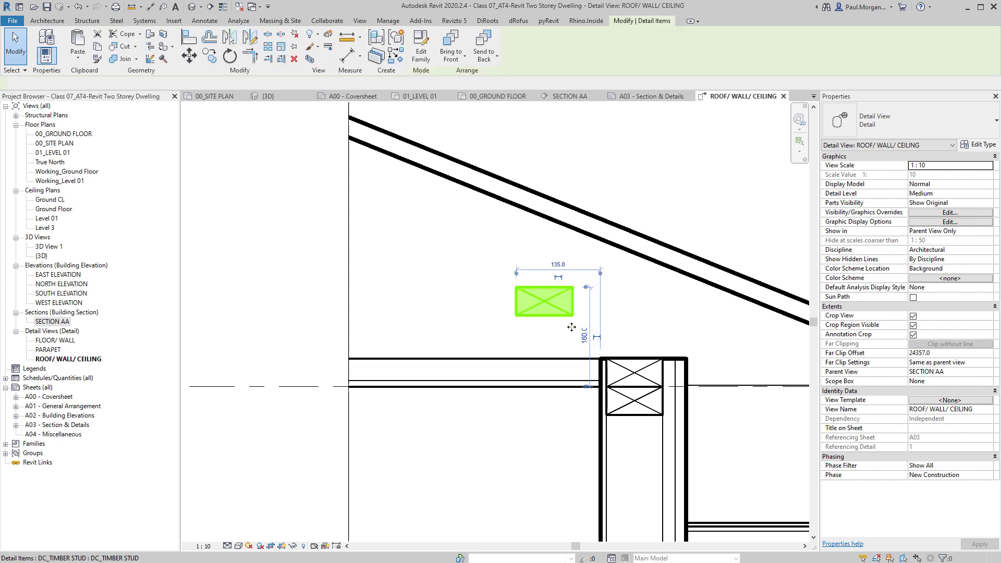
pyautogui.moveTo(553, 336); pyautogui.dragTo(515, 344, button='middle')
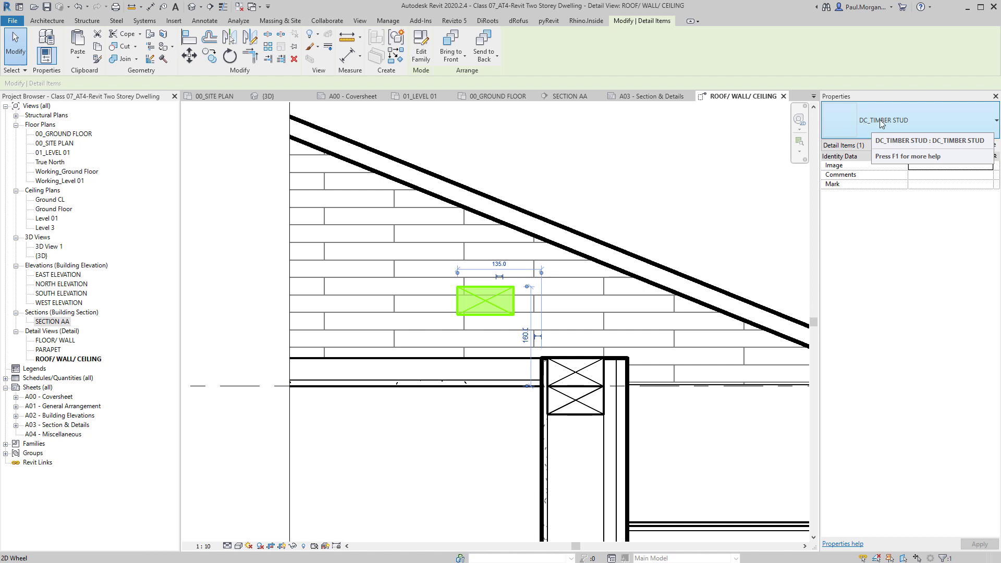
pyautogui.click(979, 144)
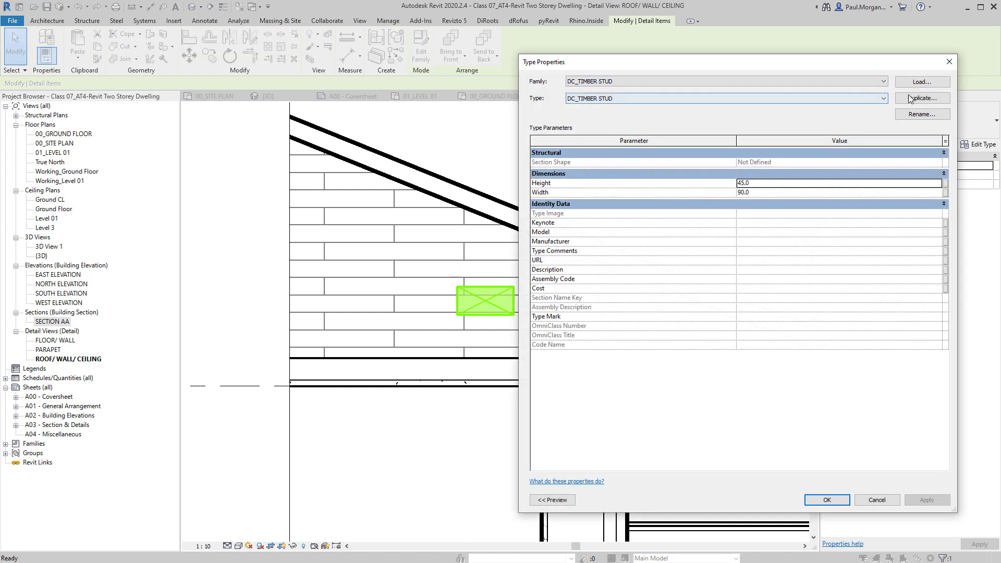
pyautogui.click(917, 114)
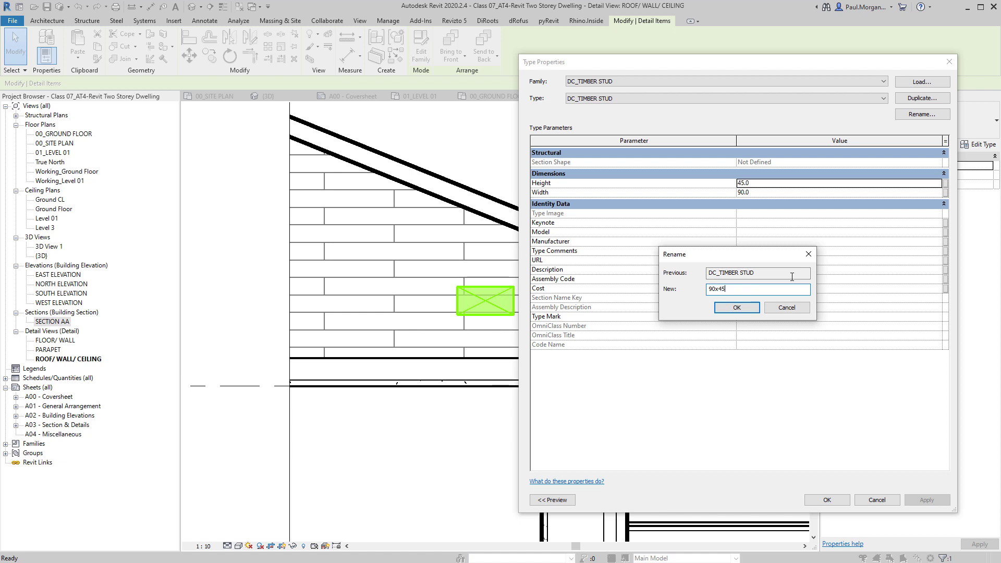
pyautogui.press('Return')
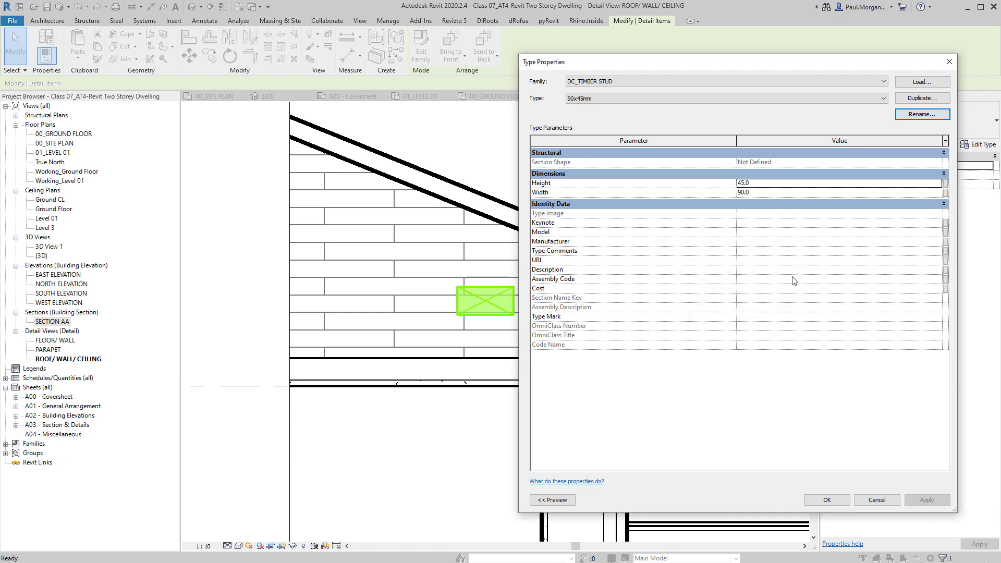
pyautogui.click(919, 98)
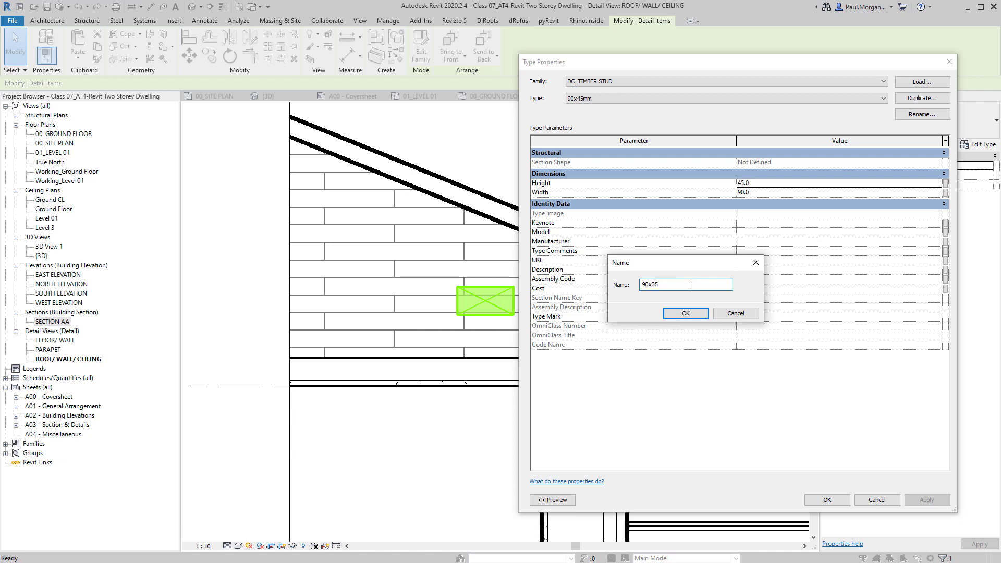
pyautogui.press('Return')
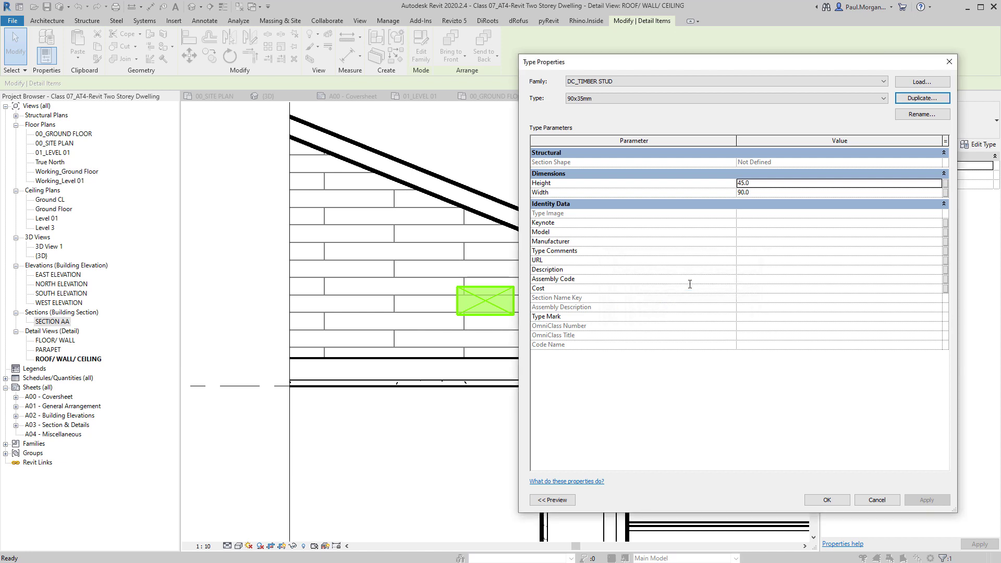
# Set the height of the 90x35mm stud type to 35 mm and compare the loose stud's type with the upper wall stud's
pyautogui.click(793, 188)
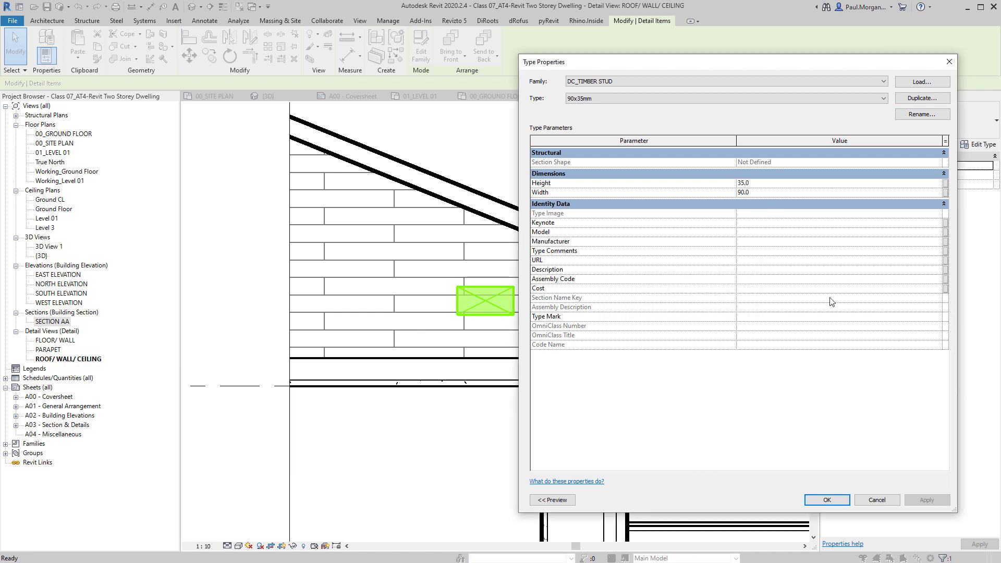
pyautogui.click(828, 500)
pyautogui.click(521, 326)
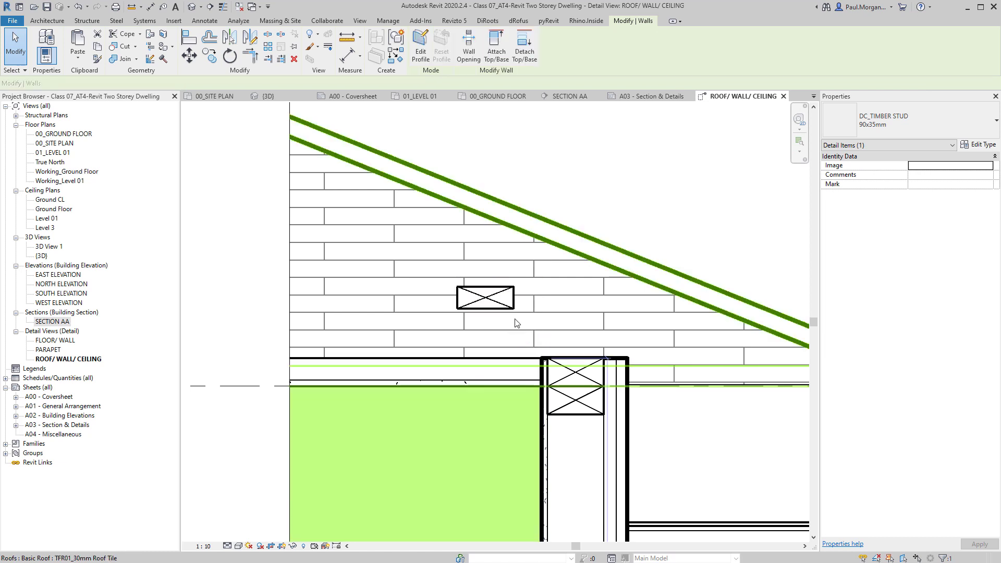
pyautogui.click(512, 305)
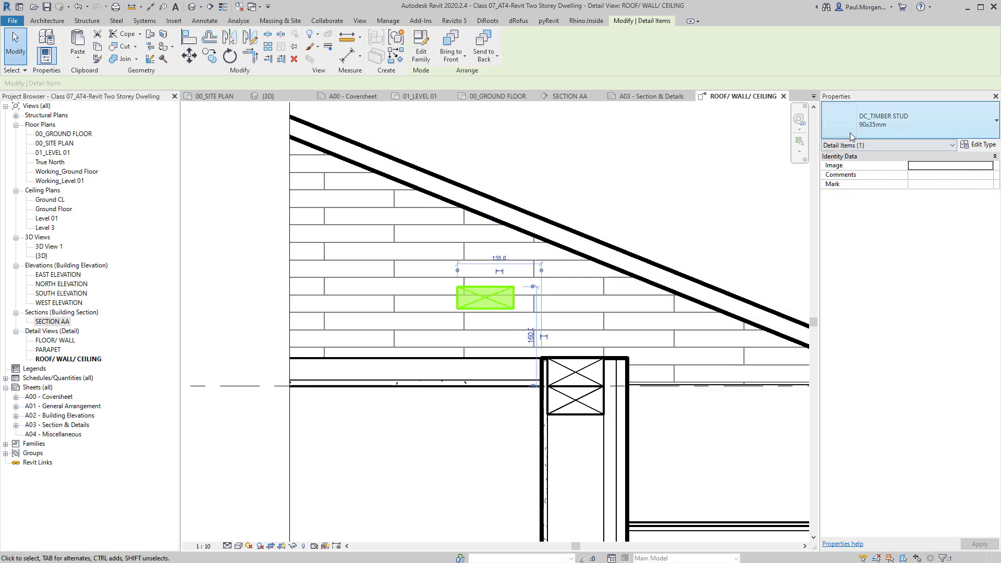
pyautogui.click(586, 367)
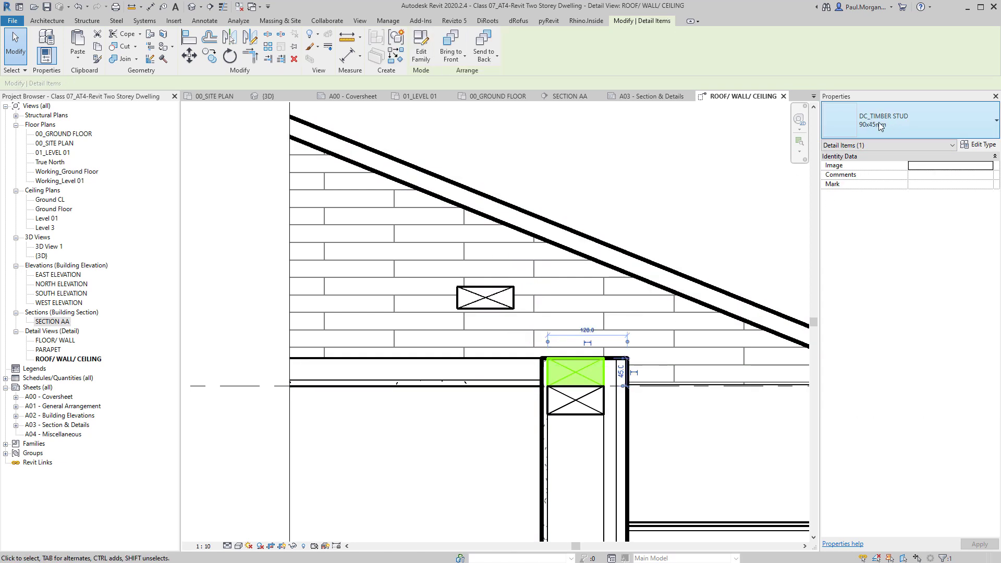
# Duplicate the loose stud's type as 120x45mm with a height of 45 mm and a width of 120 mm
pyautogui.click(486, 298)
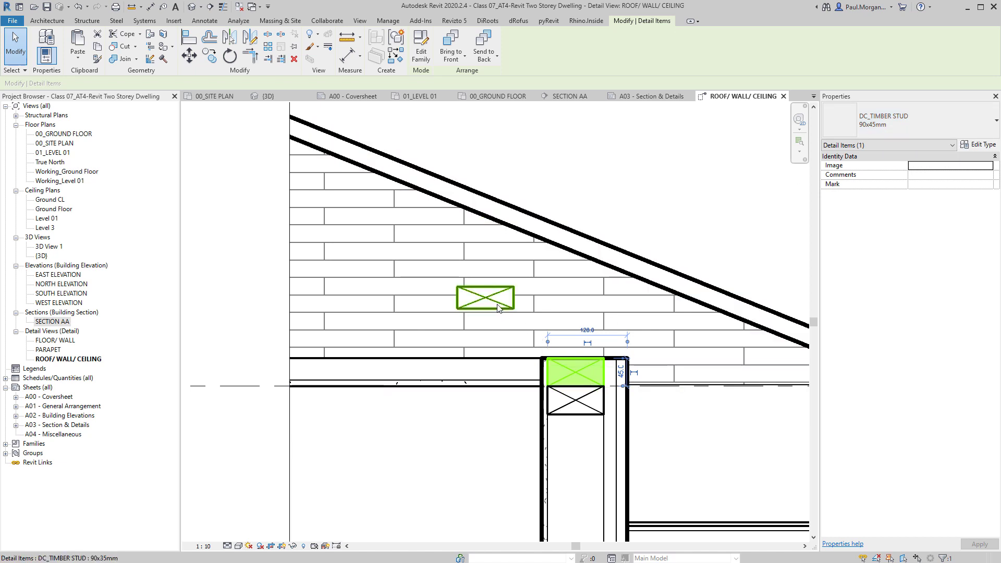
pyautogui.click(975, 144)
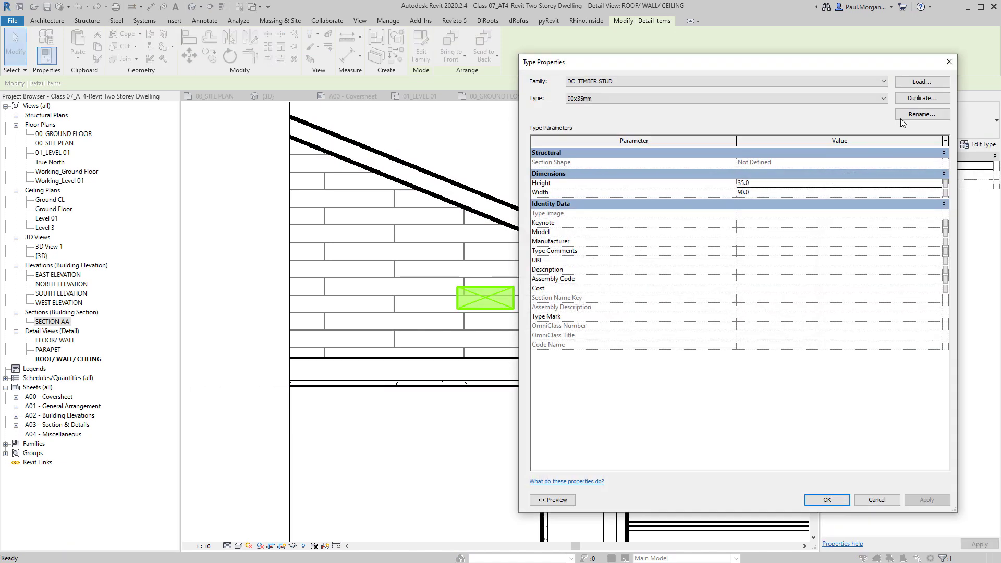
pyautogui.click(921, 98)
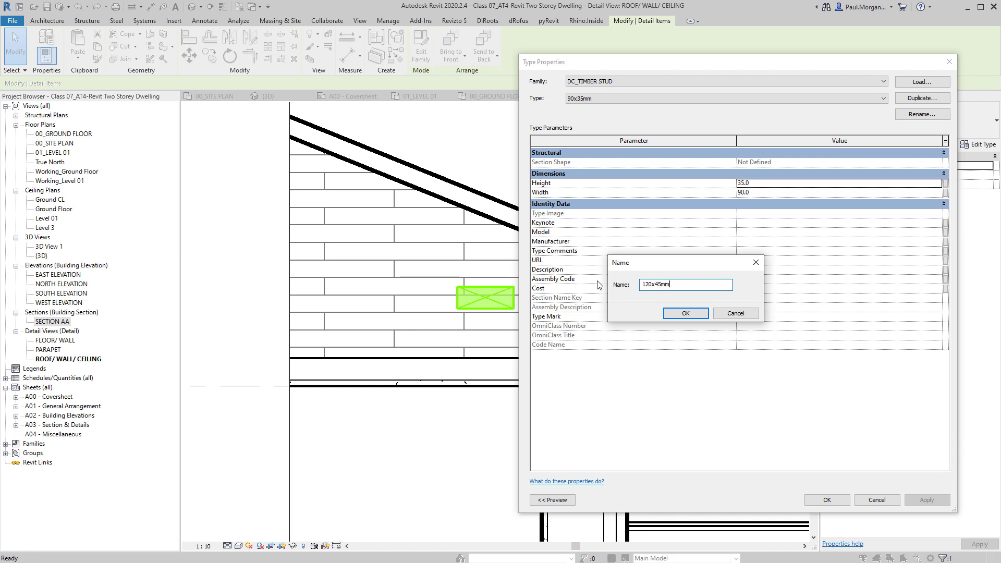
pyautogui.press('Return')
pyautogui.click(787, 184)
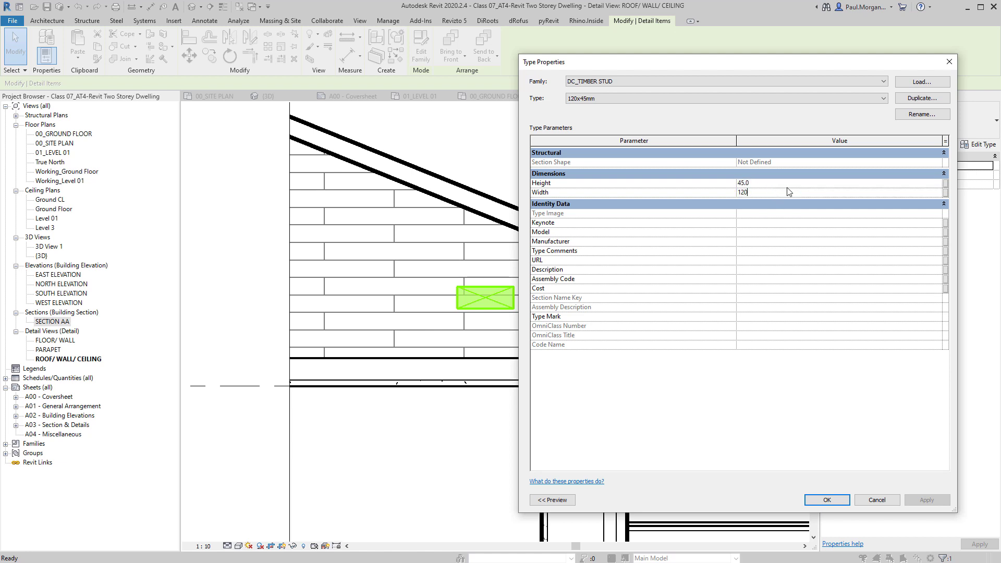
pyautogui.click(827, 500)
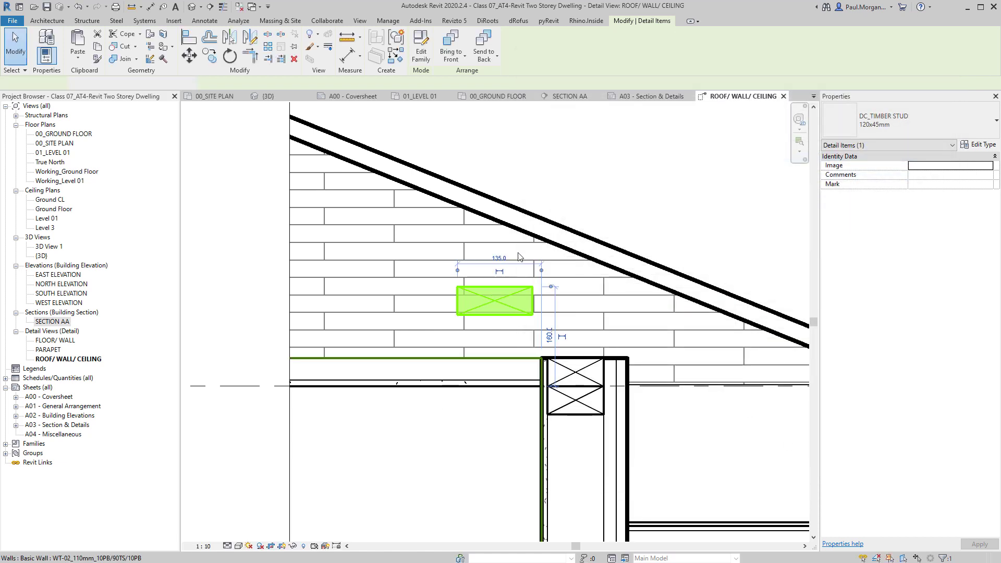
pyautogui.click(413, 441)
# Rename the loose stud's 120x45mm type to 120x35mm and set its height to 35 mm
pyautogui.click(573, 372)
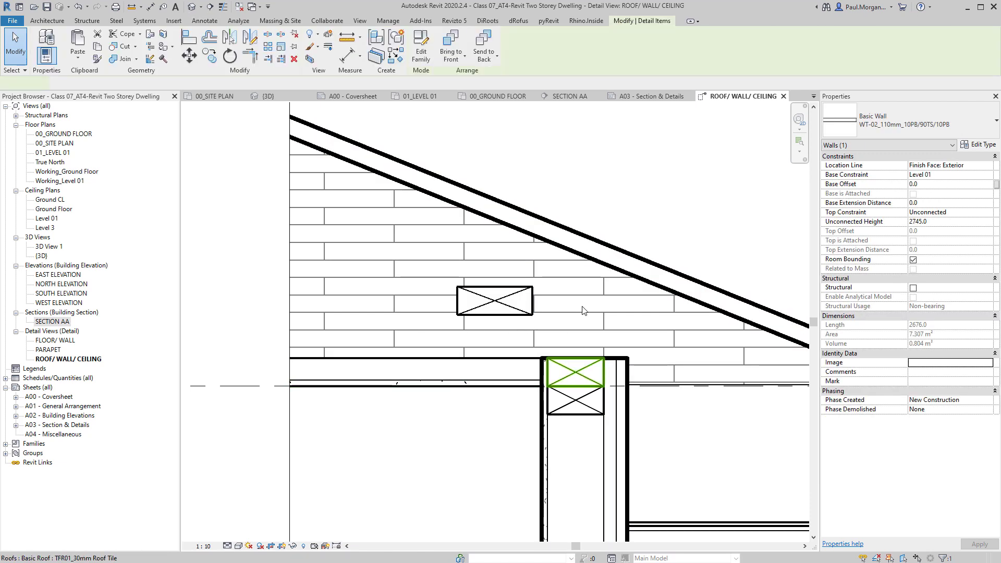
pyautogui.click(518, 299)
pyautogui.click(978, 145)
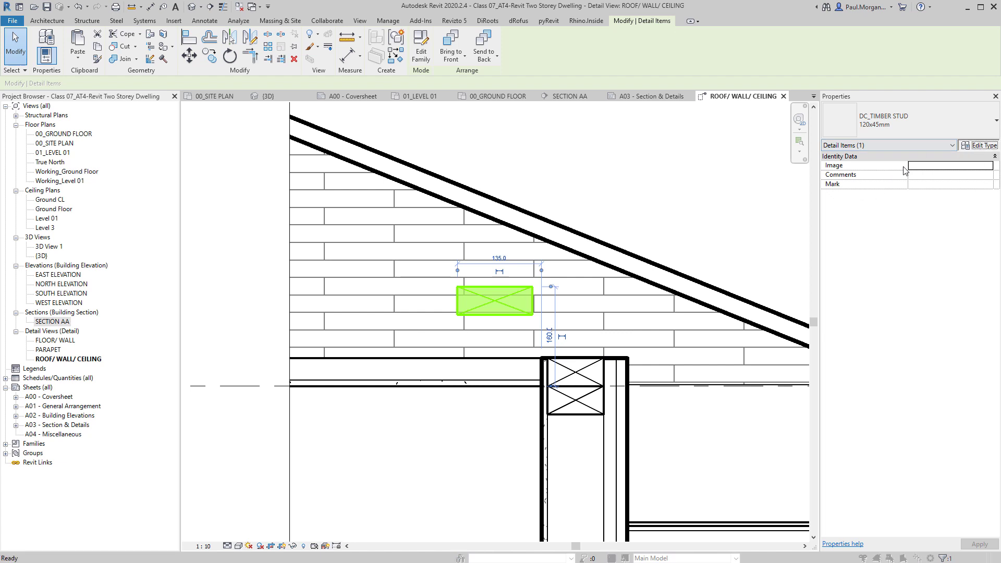
pyautogui.click(922, 114)
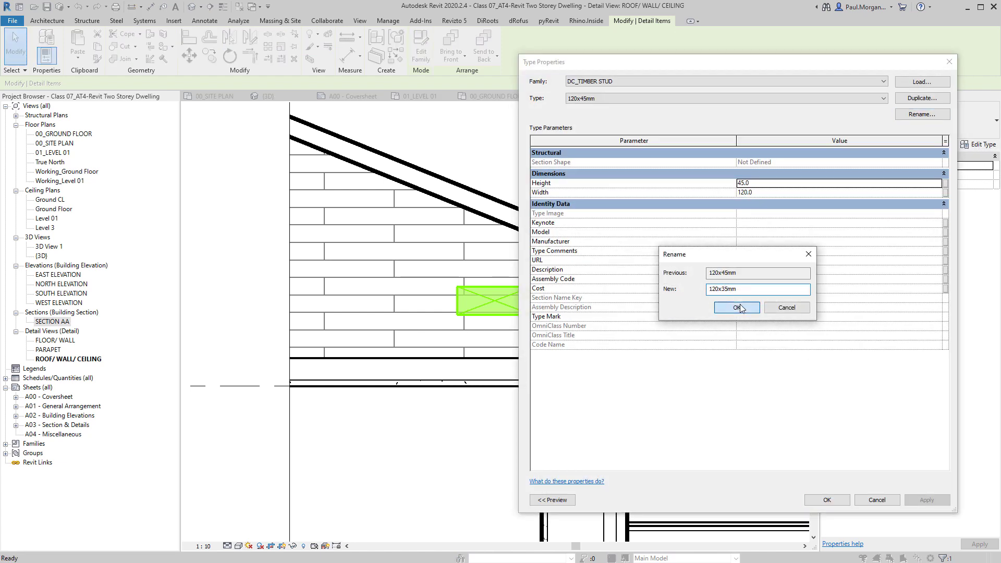
pyautogui.click(737, 308)
pyautogui.click(780, 183)
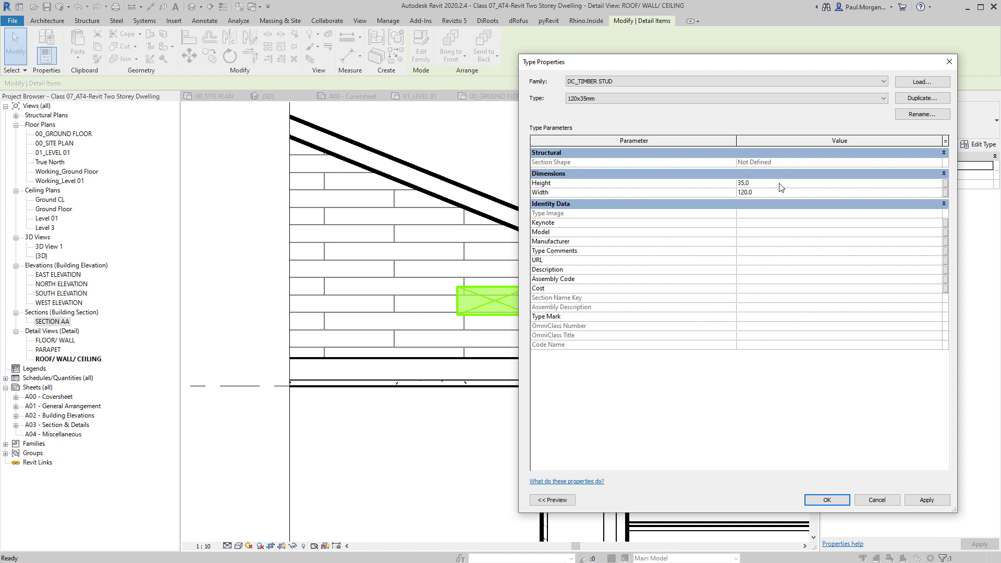
pyautogui.click(828, 499)
pyautogui.click(405, 508)
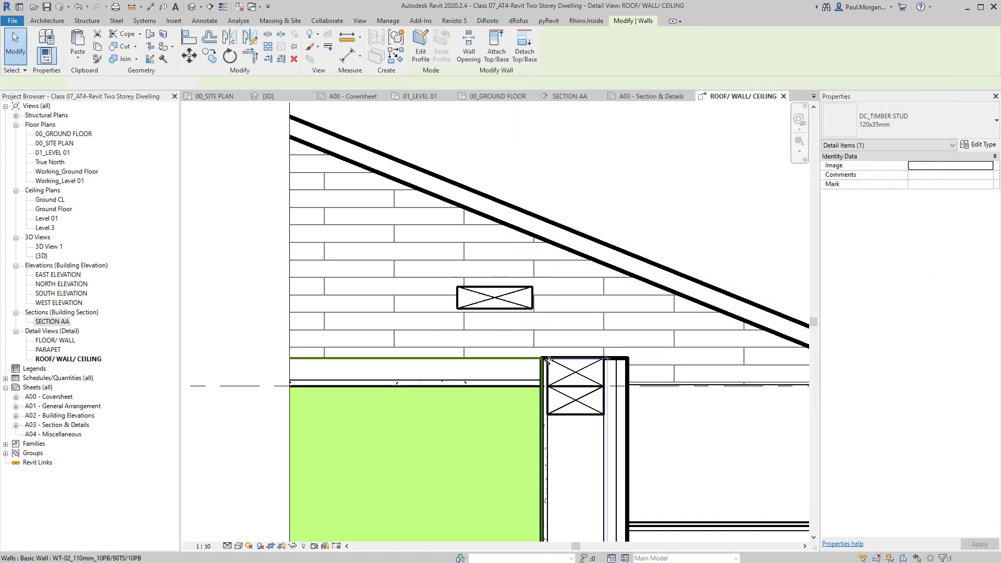
# Review the DC_TIMBER STUD types available for the loose stud in the roof space
pyautogui.click(518, 314)
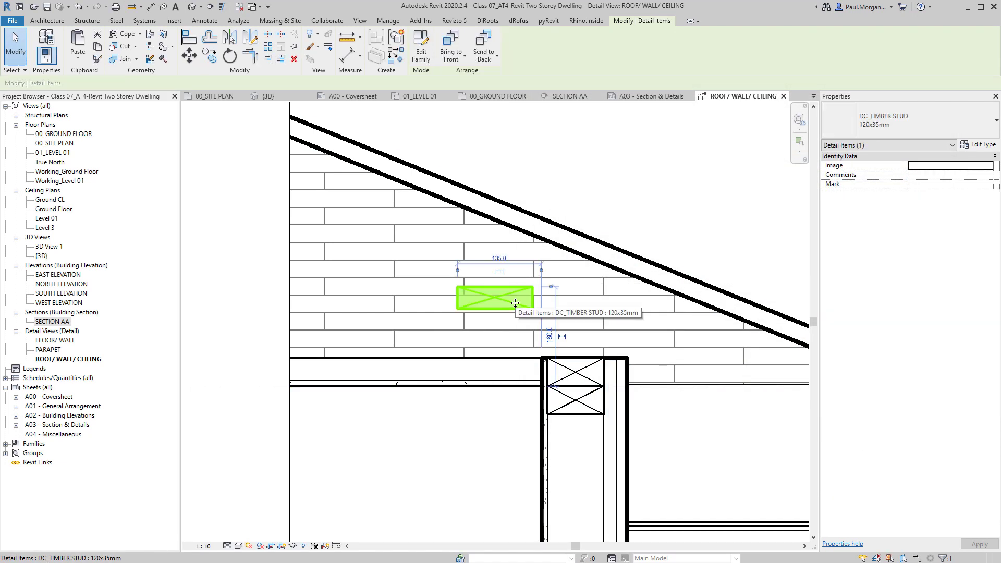
pyautogui.click(923, 124)
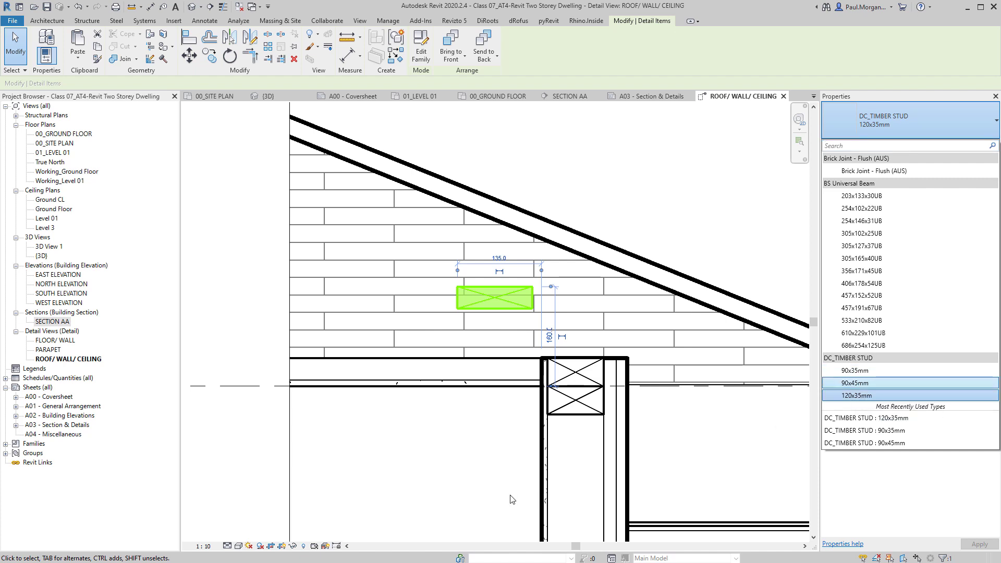
pyautogui.click(492, 430)
pyautogui.moveTo(495, 432); pyautogui.dragTo(512, 428, button='middle')
pyautogui.press('Escape')
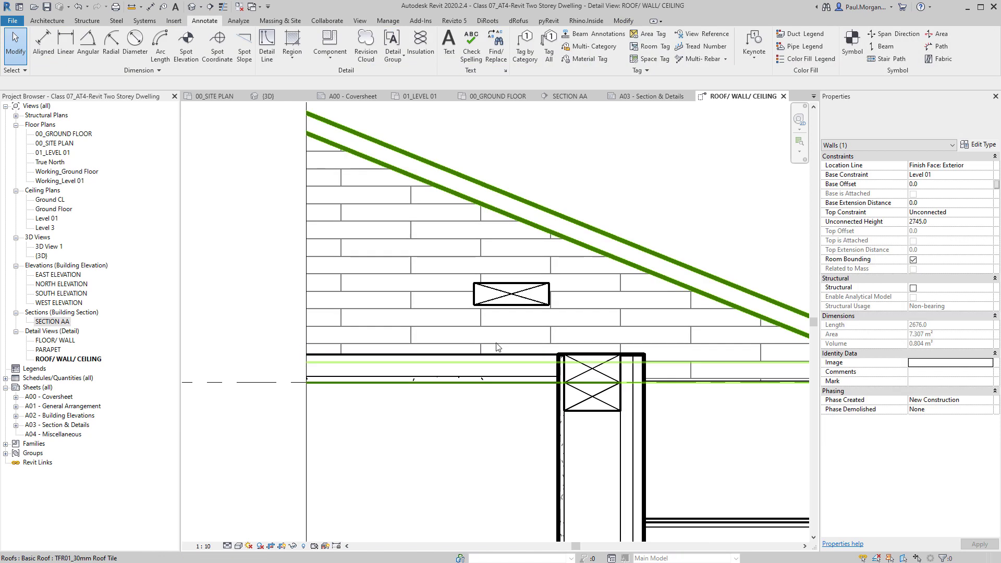
# Rotate the loose 120x35mm stud in 90° increments until it stands upright below its insertion point
pyautogui.click(501, 299)
pyautogui.press('space')
pyautogui.press('space')
pyautogui.press('space')
pyautogui.press('space')
pyautogui.press('space')
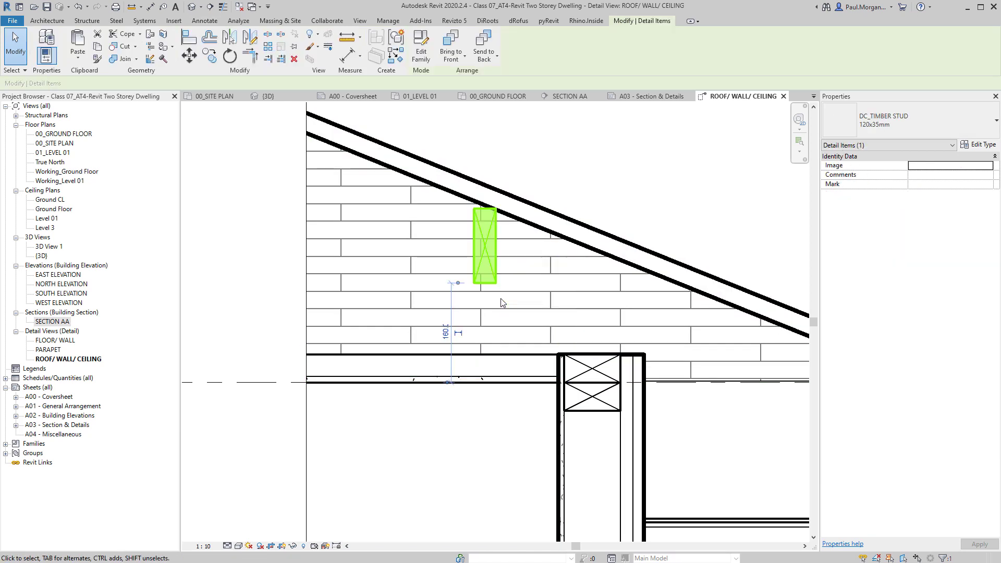
pyautogui.press('space')
pyautogui.press('space')
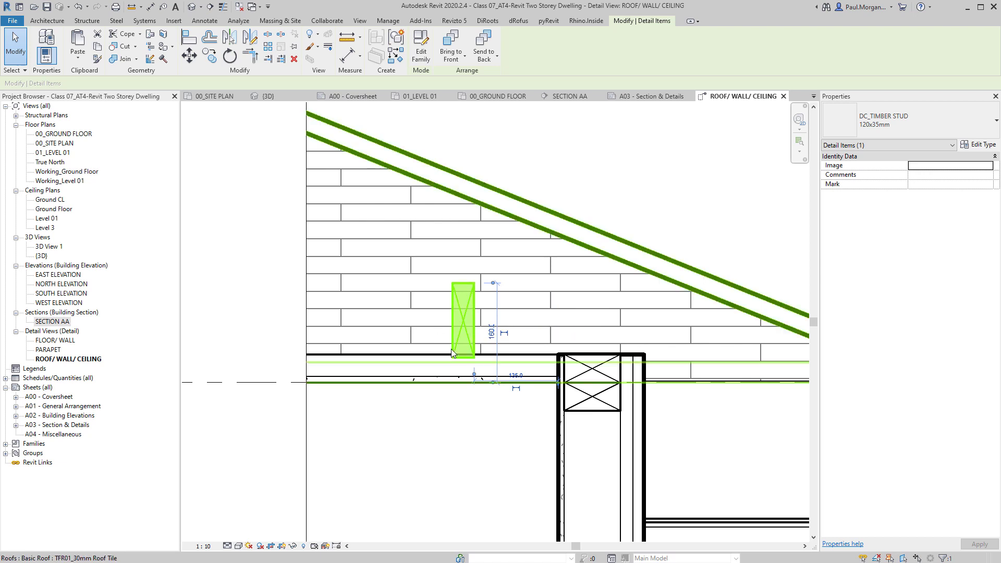
# Move the loose 120x35mm stud out above the roof and delete it
pyautogui.moveTo(473, 321); pyautogui.dragTo(494, 297, button='middle')
pyautogui.press('Escape')
pyautogui.click(490, 299)
pyautogui.scroll(-2, 490, 299)
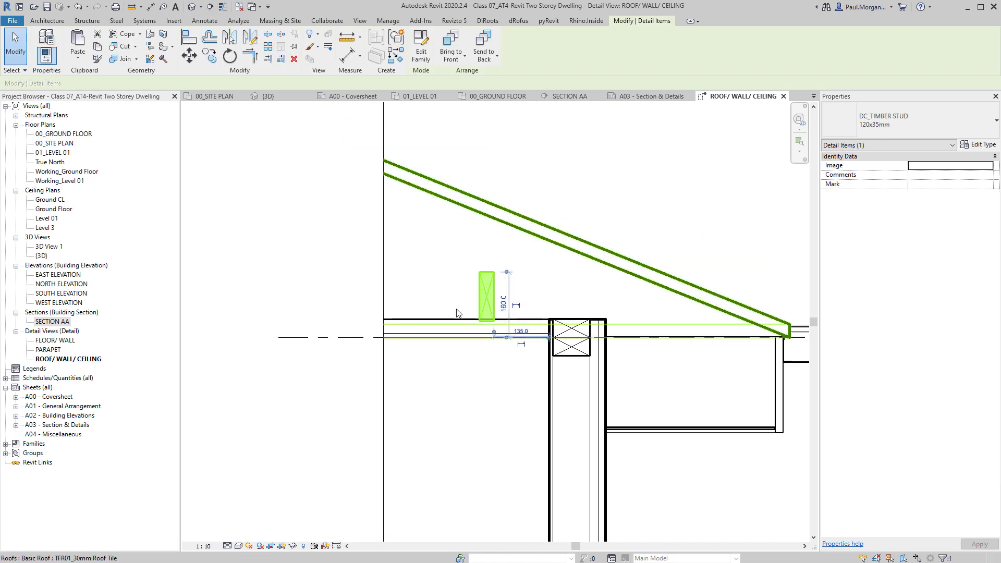
pyautogui.moveTo(488, 300); pyautogui.dragTo(617, 202)
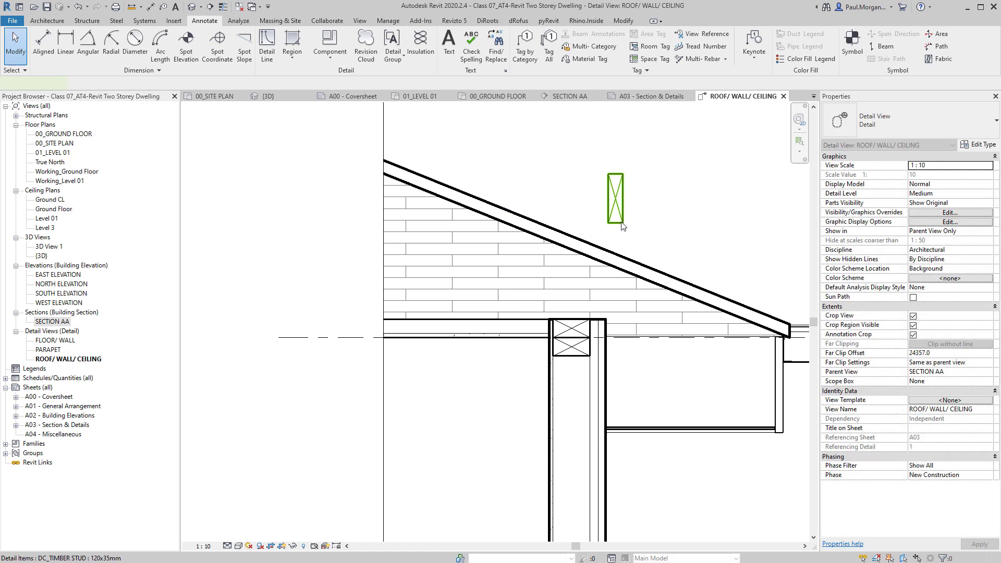
pyautogui.click(622, 225)
pyautogui.press('Delete')
# Copy the lower wall stud into the room, its top about 41 mm below Level 01 CL and its far side about 247 mm from the wall
pyautogui.scroll(1, 573, 359)
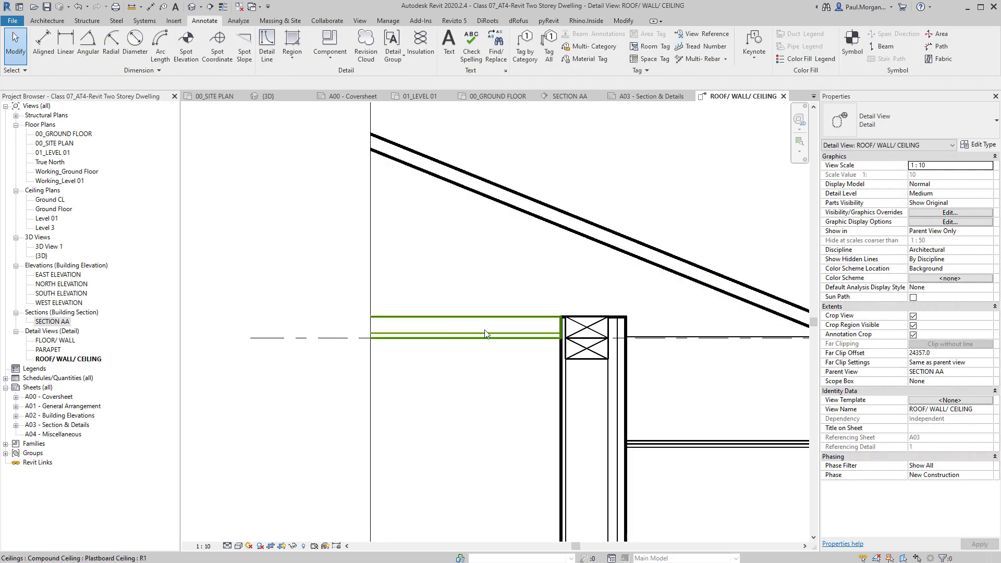
pyautogui.click(586, 358)
pyautogui.press('c')
pyautogui.press('o')
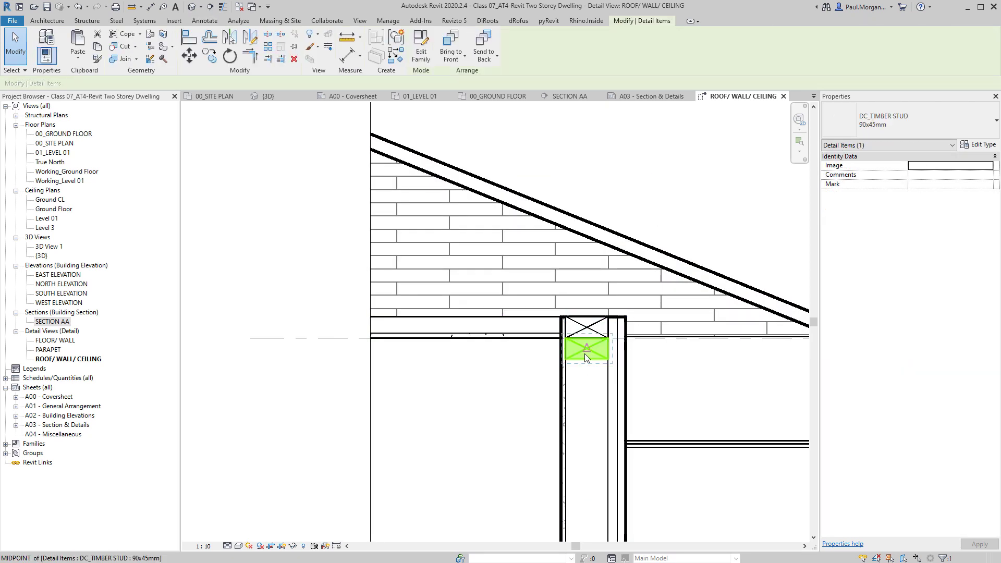
pyautogui.click(585, 351)
pyautogui.click(466, 368)
pyautogui.click(486, 349)
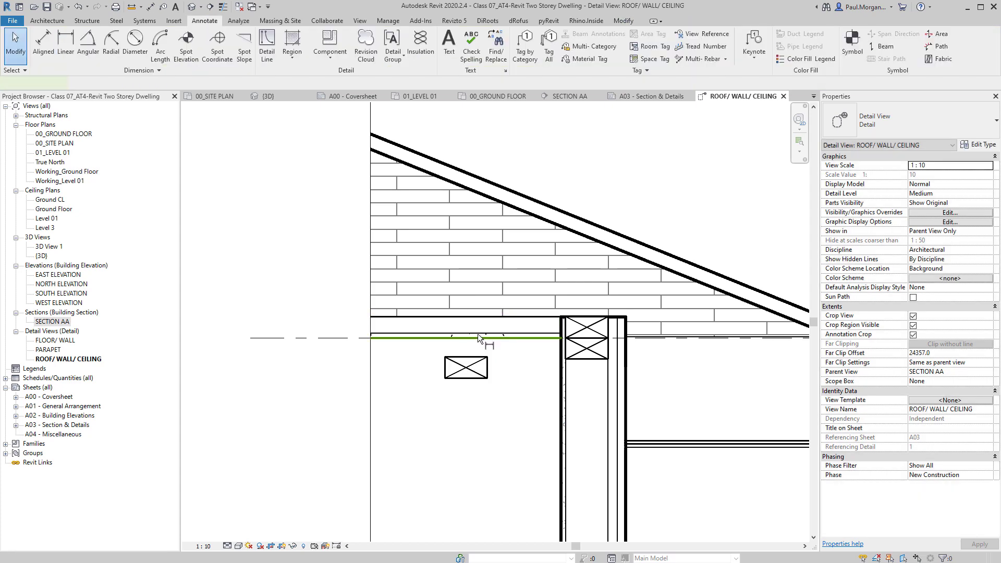
pyautogui.press('d')
pyautogui.press('i')
pyautogui.scroll(3, 483, 337)
pyautogui.press('Escape')
pyautogui.click(482, 339)
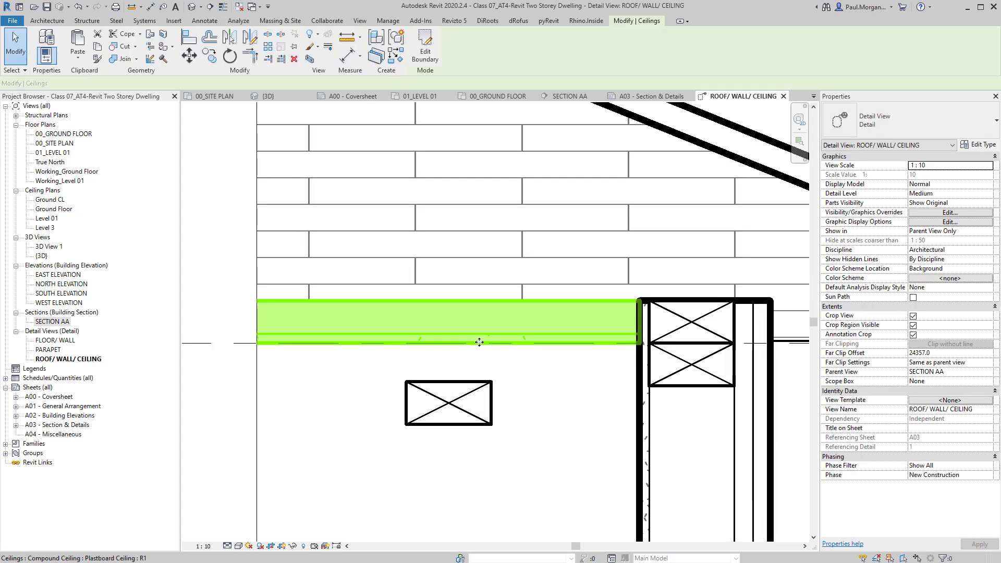
pyautogui.press('Escape')
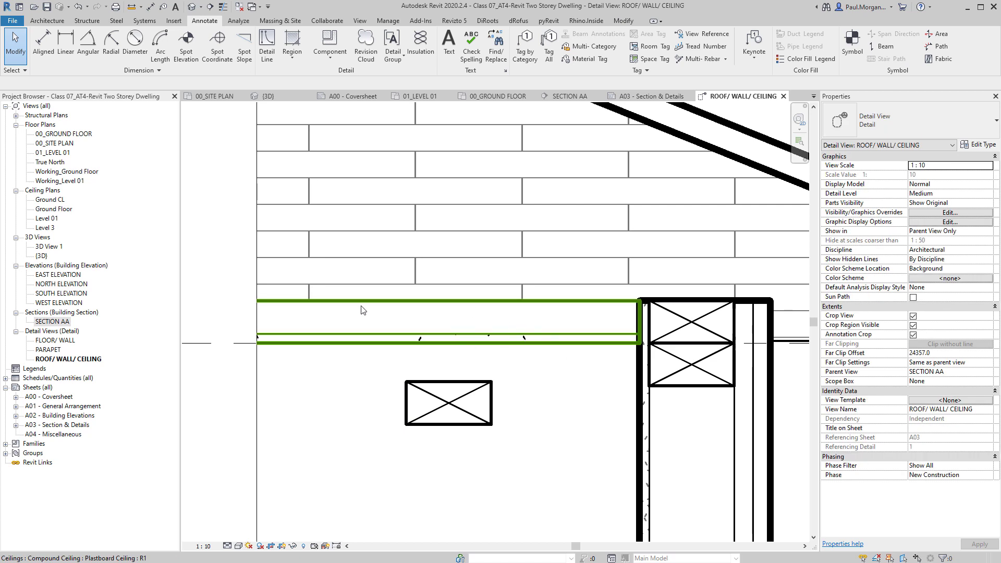
# Change the copied stud to the 90x35mm type and move it into the ceiling's framing layer against the wall
pyautogui.click(458, 398)
pyautogui.click(906, 121)
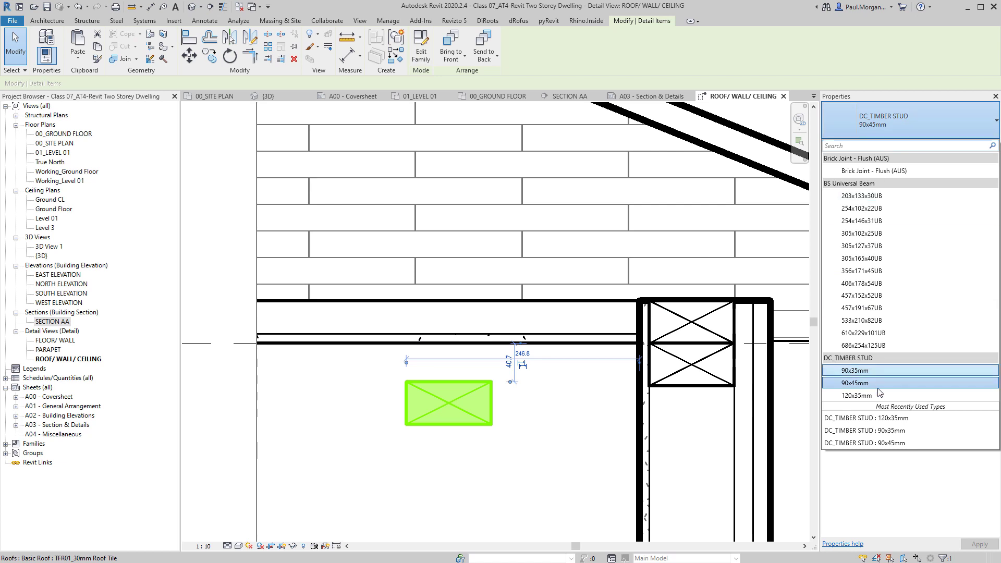
pyautogui.click(856, 330)
pyautogui.moveTo(464, 402); pyautogui.dragTo(609, 319)
pyautogui.click(579, 404)
pyautogui.click(595, 319)
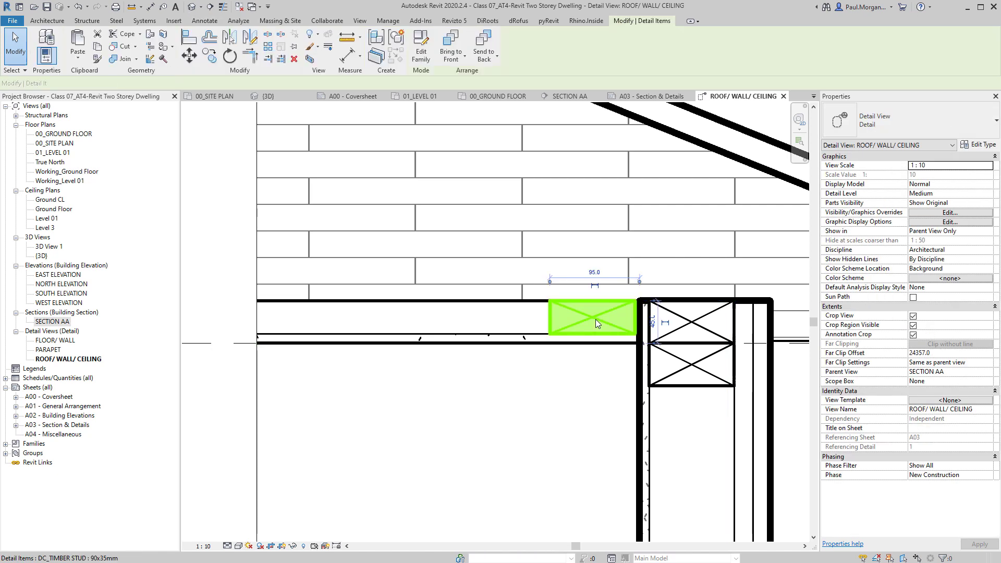
# Copy the 90x35mm ceiling stud horizontally to the far end of the ceiling so that the crop boundary cuts through it
pyautogui.click(595, 319)
pyautogui.press('c')
pyautogui.press('c')
pyautogui.click(595, 319)
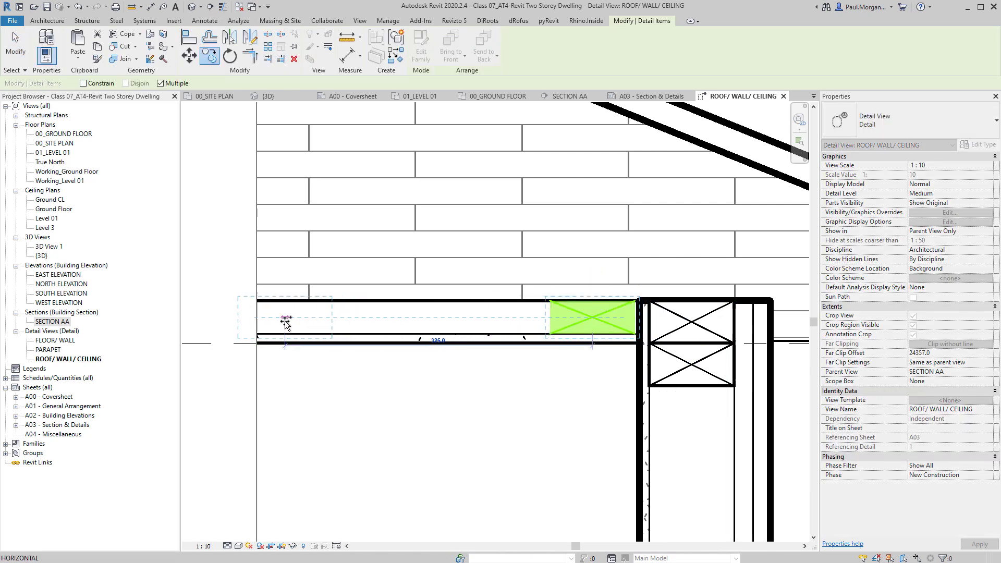
pyautogui.click(239, 319)
pyautogui.press('Escape')
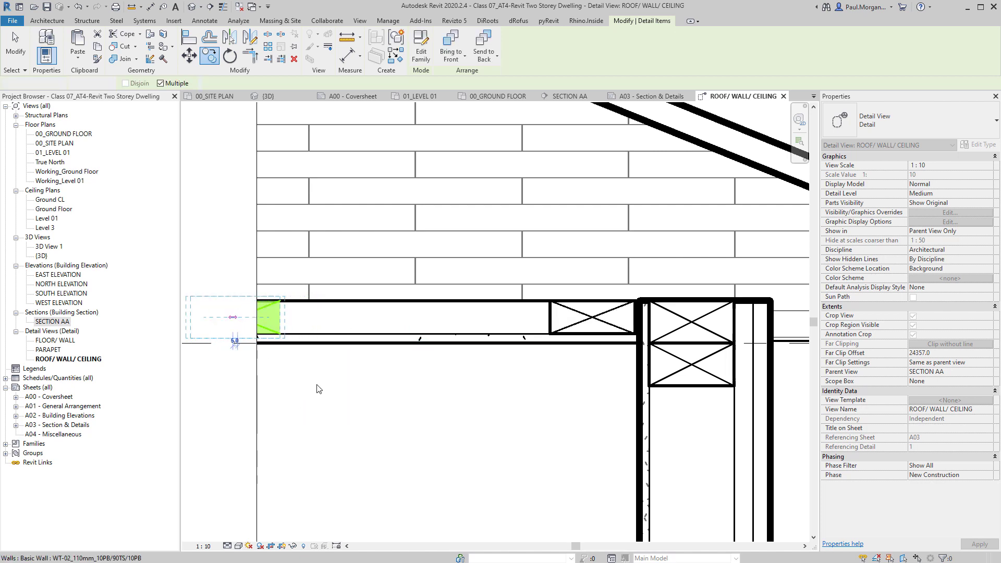
pyautogui.press('Escape')
# Draw a vertical Dash - 0.5 pen detail line about 745 mm long just outside the wall studs, from the wall top to the lower crop boundary
pyautogui.scroll(-2, 458, 450)
pyautogui.moveTo(458, 450); pyautogui.dragTo(473, 346, button='middle')
pyautogui.scroll(-3, 501, 333)
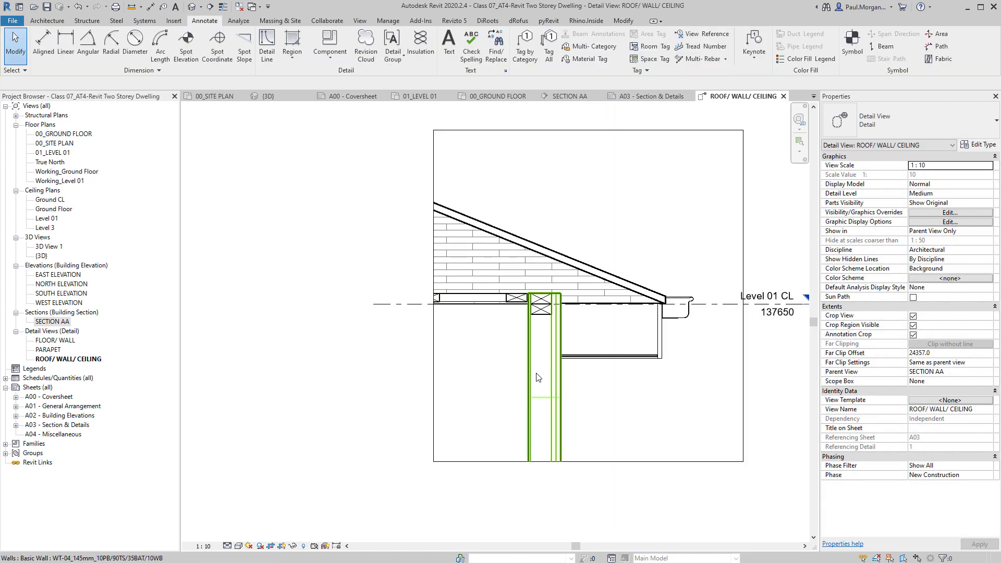
pyautogui.scroll(3, 551, 366)
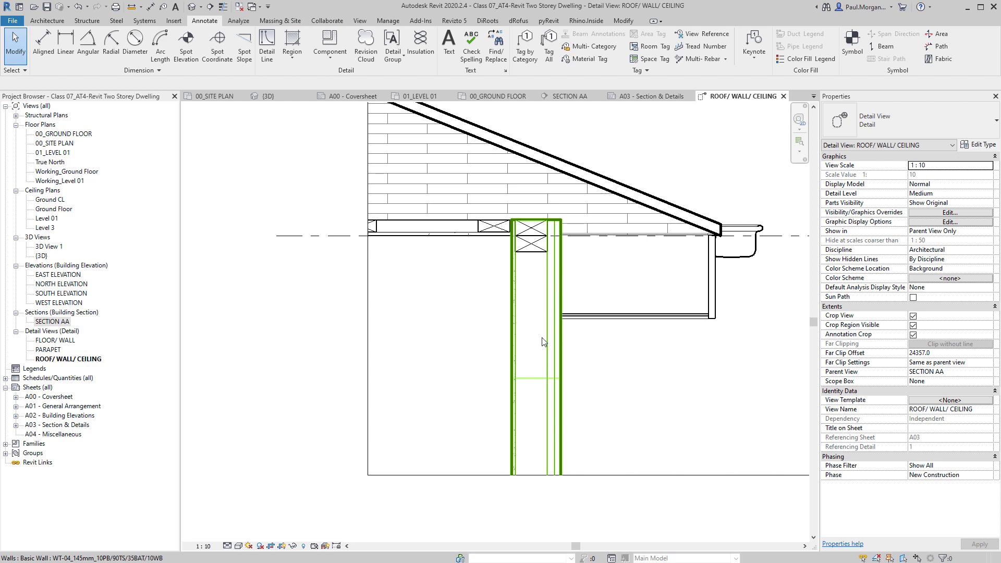
pyautogui.moveTo(541, 325); pyautogui.dragTo(551, 315, button='middle')
pyautogui.moveTo(617, 361); pyautogui.dragTo(593, 366, button='middle')
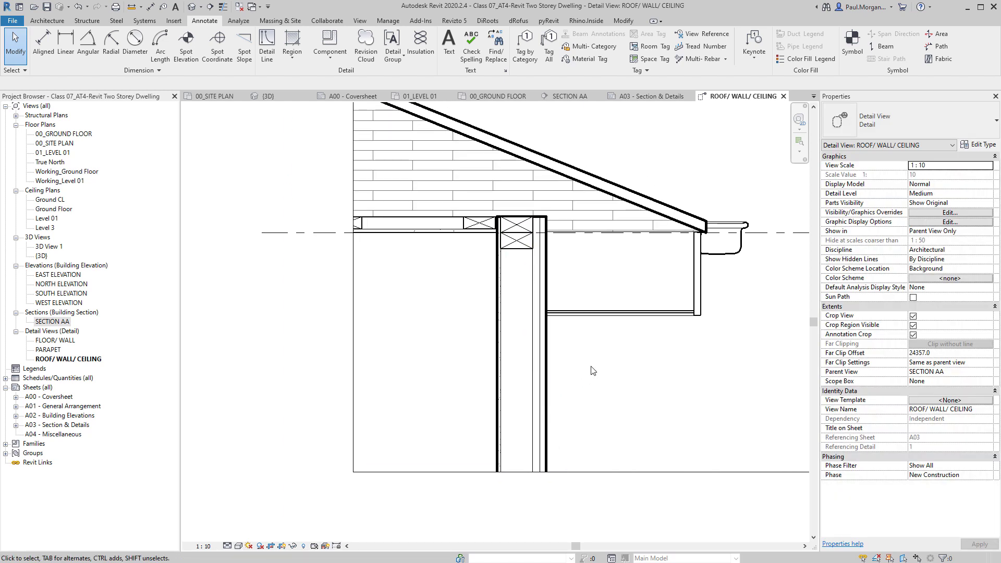
pyautogui.press('d')
pyautogui.press('l')
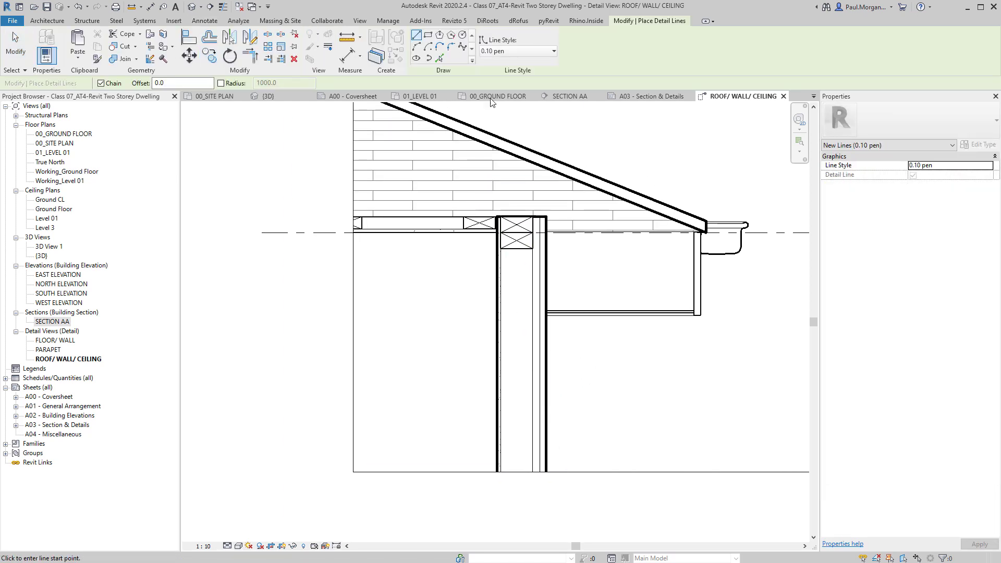
pyautogui.click(506, 51)
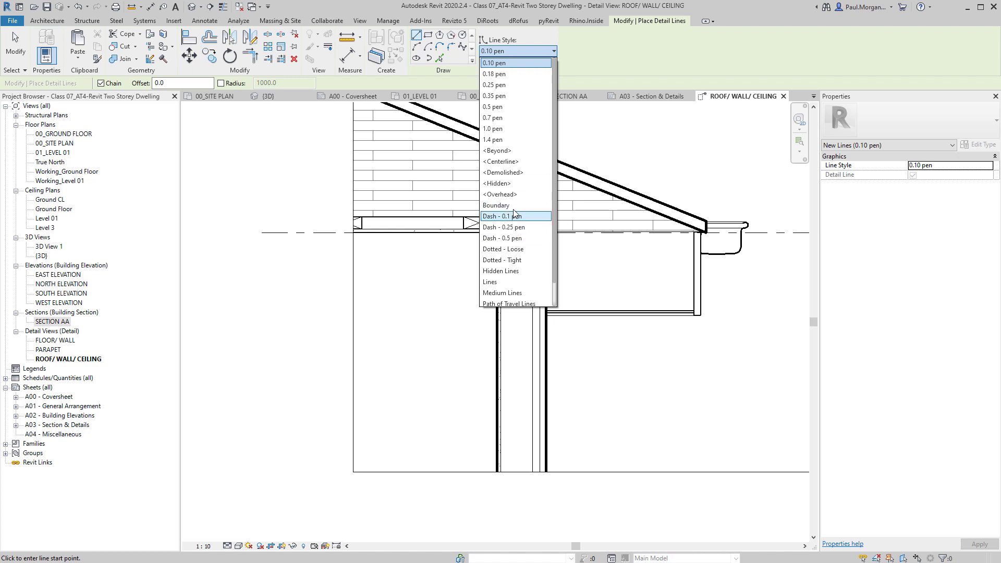
pyautogui.click(517, 239)
pyautogui.scroll(5, 542, 177)
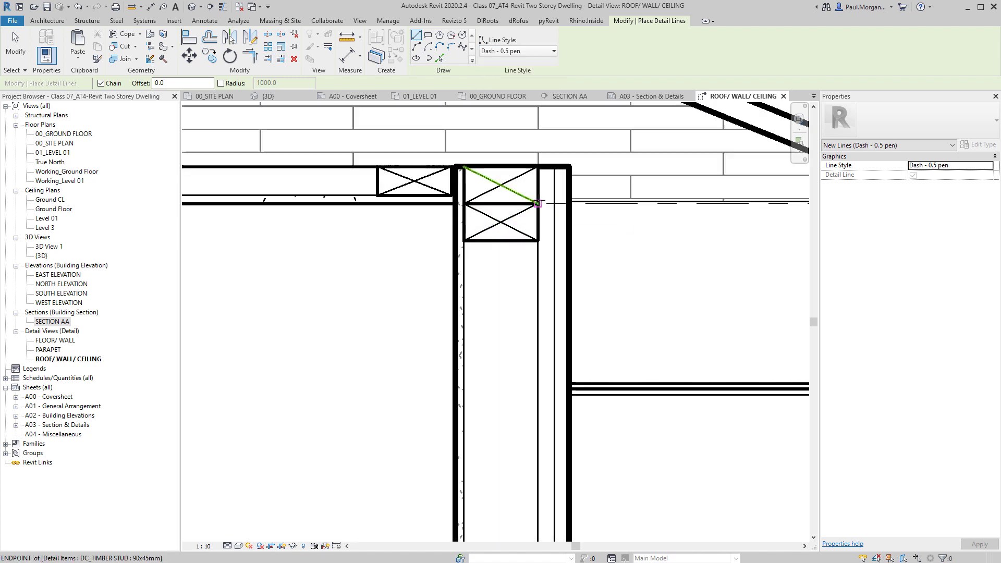
pyautogui.click(541, 176)
pyautogui.scroll(-3, 549, 359)
pyautogui.moveTo(551, 398); pyautogui.dragTo(561, 205, button='middle')
pyautogui.click(558, 430)
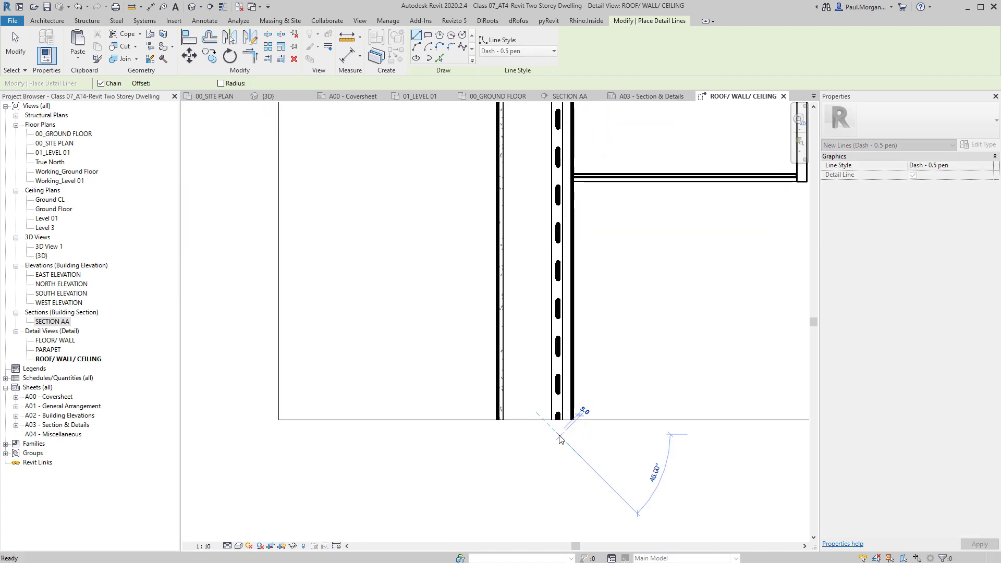
pyautogui.scroll(-2, 558, 432)
pyautogui.press('Escape')
pyautogui.press('Escape')
# Change the dashed wall line to the Dash - 0.25 pen style and nudge it 5 mm towards the studs
pyautogui.click(561, 286)
pyautogui.scroll(1, 561, 285)
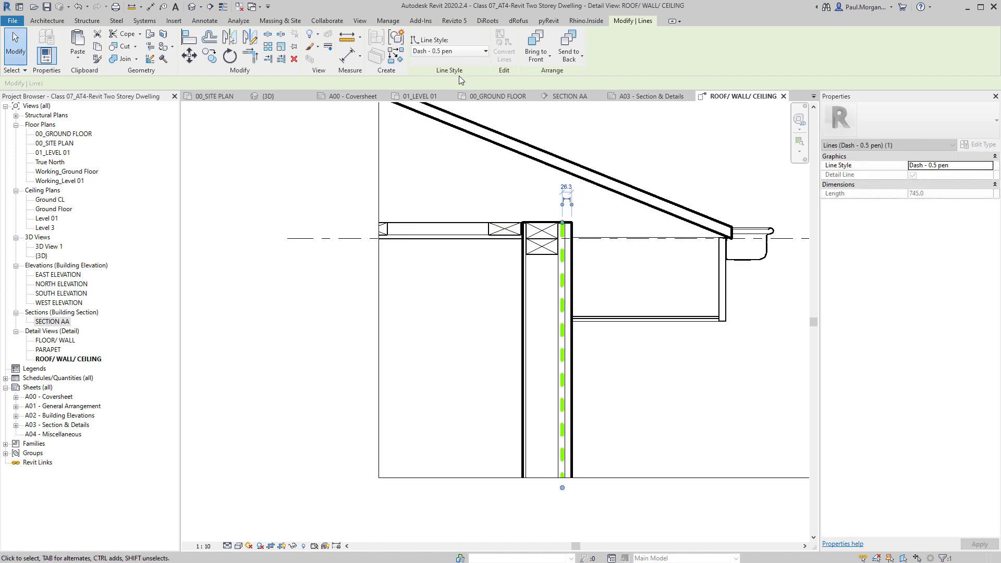
pyautogui.click(433, 52)
pyautogui.click(435, 205)
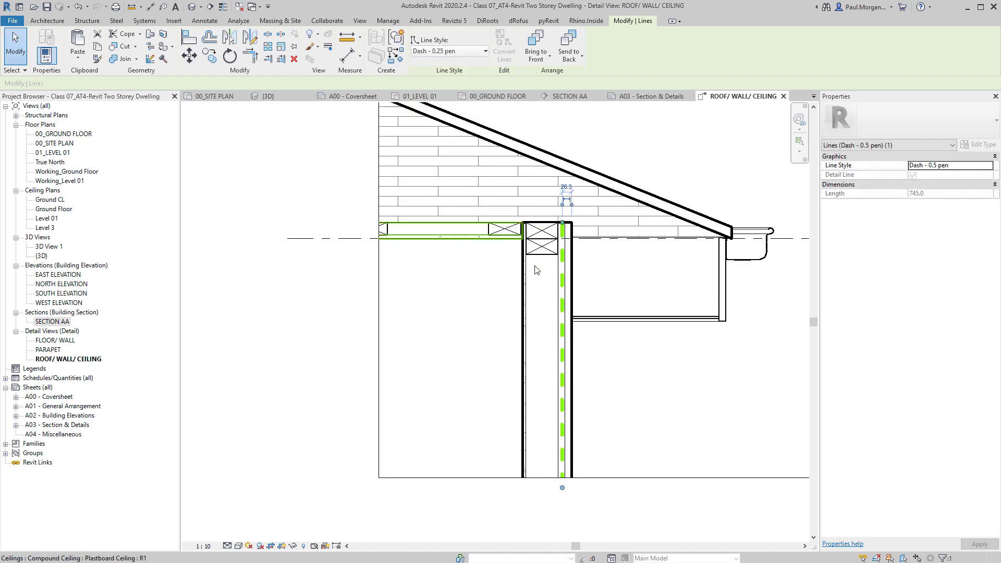
pyautogui.scroll(2, 563, 277)
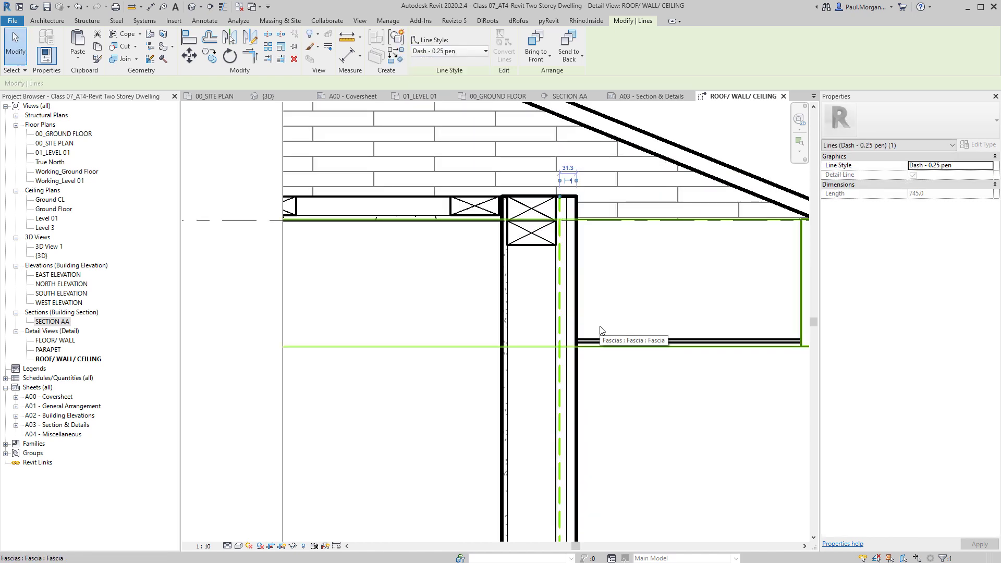
pyautogui.press('Escape')
# Draw 90 mm wide batt insulation centred in the wall's stud layer, from below the lower stud to the crop boundary
pyautogui.scroll(-3, 584, 290)
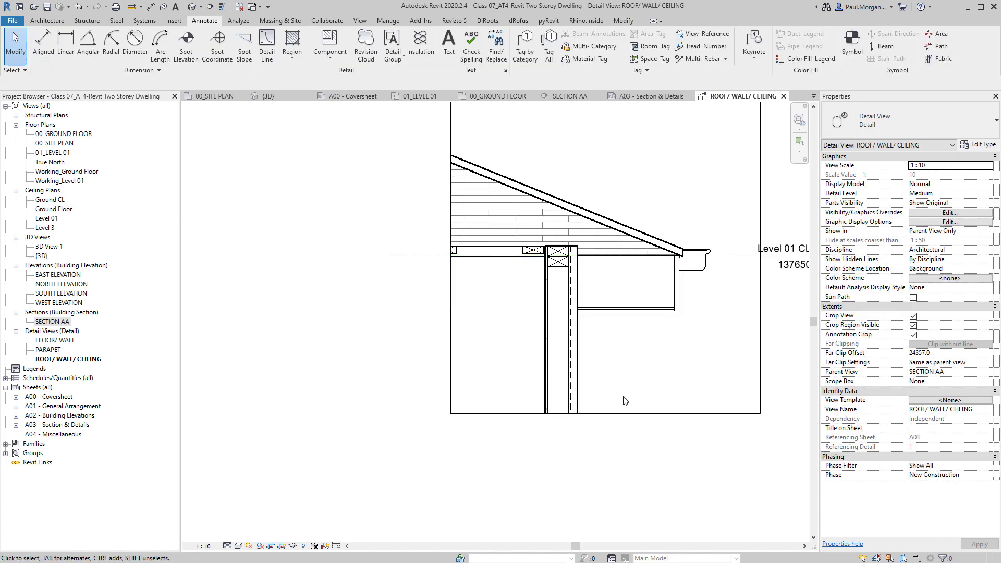
pyautogui.scroll(3, 578, 303)
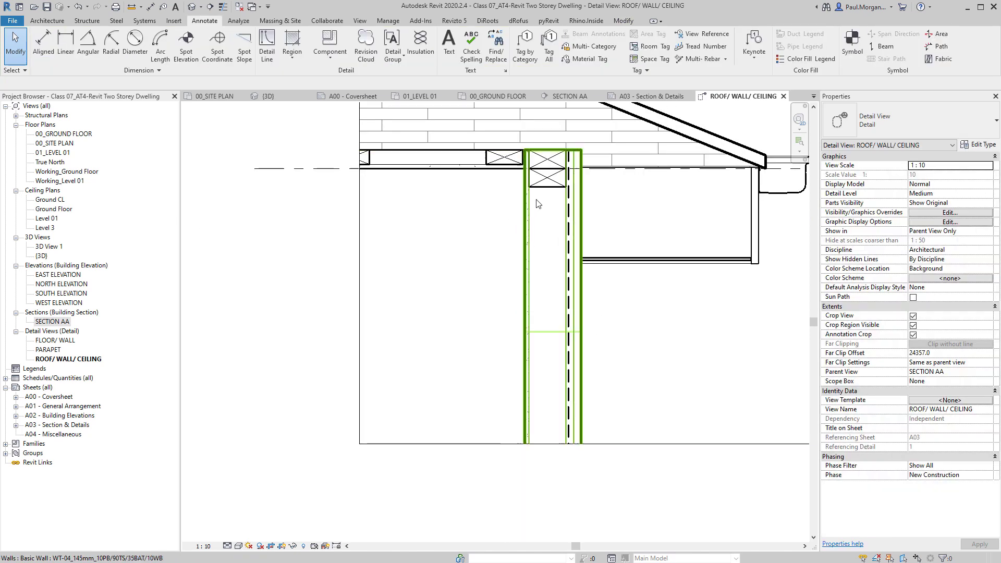
pyautogui.moveTo(589, 309); pyautogui.dragTo(590, 349, button='middle')
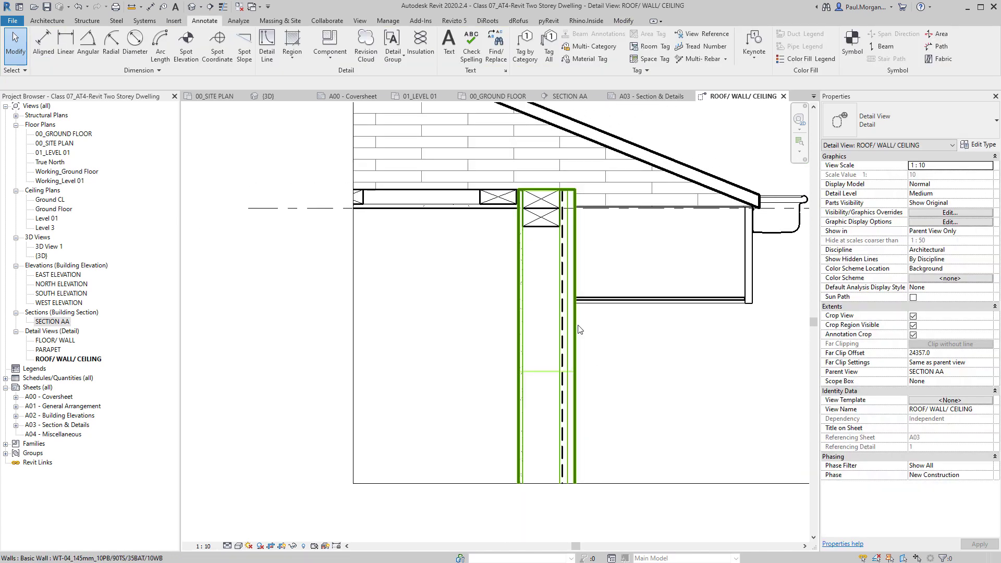
pyautogui.click(420, 44)
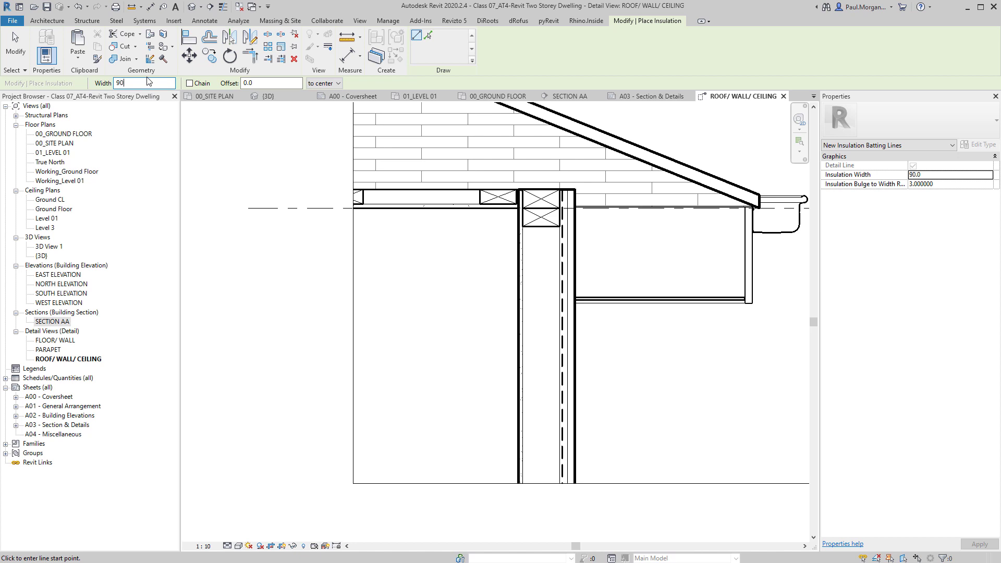
pyautogui.click(541, 227)
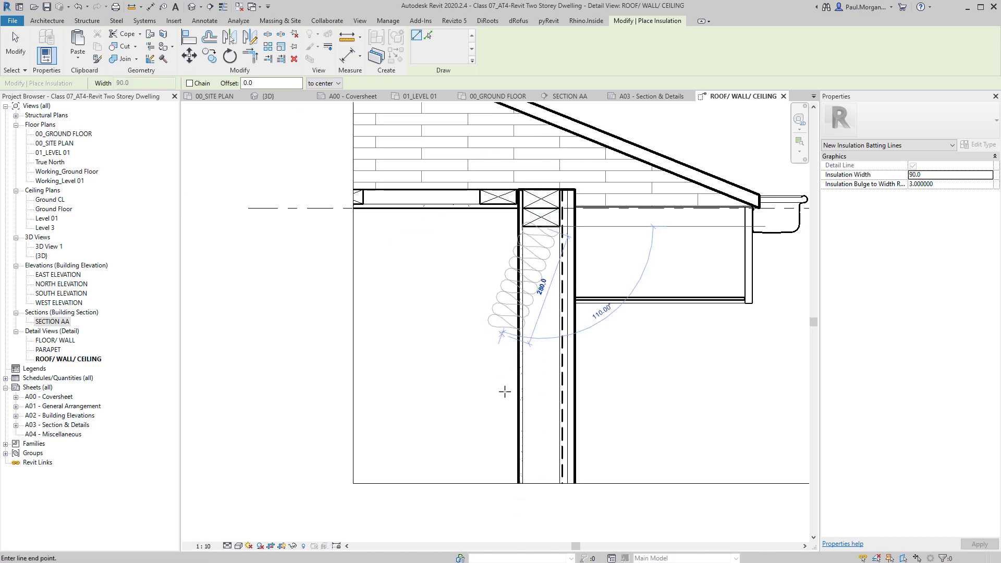
pyautogui.click(541, 483)
pyautogui.press('Escape')
pyautogui.press('Escape')
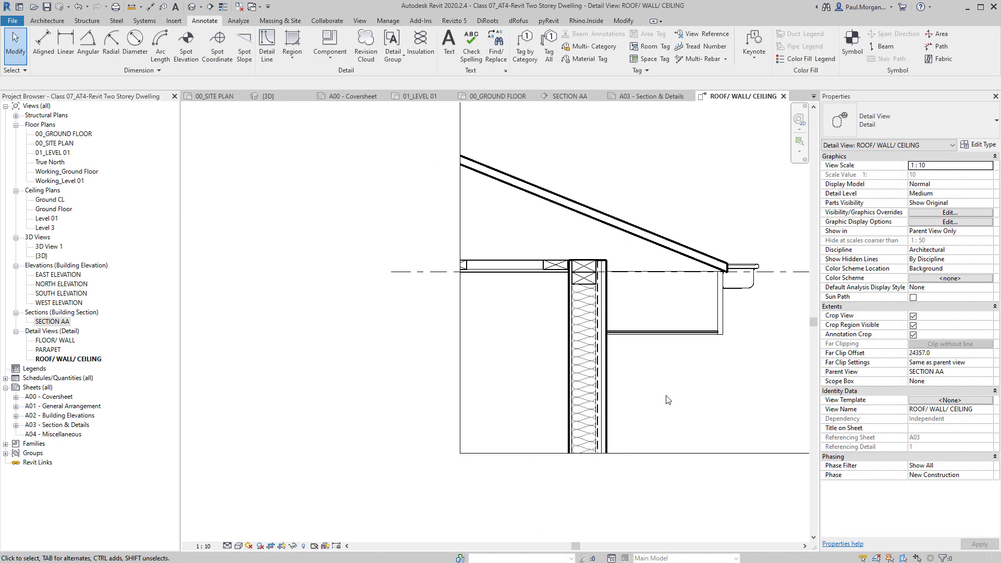
# Examine the eave detail's wall and ceiling framing, insulation, soffit, and the junction of roof, fascia and gutter
pyautogui.scroll(-3, 579, 436)
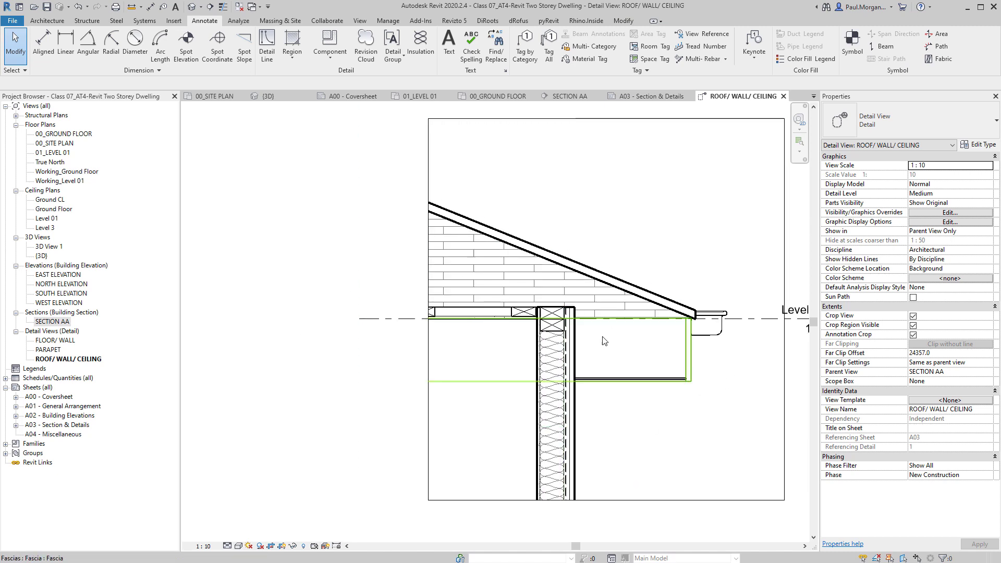
pyautogui.moveTo(642, 413)
pyautogui.mouseDown(button='middle')
pyautogui.moveTo(639, 424)
pyautogui.moveTo(610, 424)
pyautogui.mouseUp(button='middle')
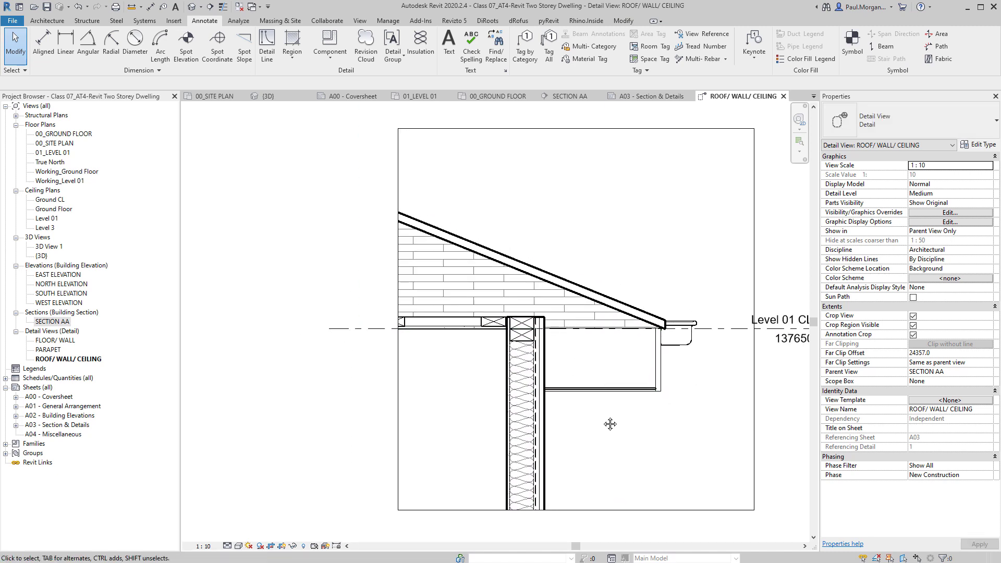
pyautogui.moveTo(609, 403); pyautogui.dragTo(610, 404, button='middle')
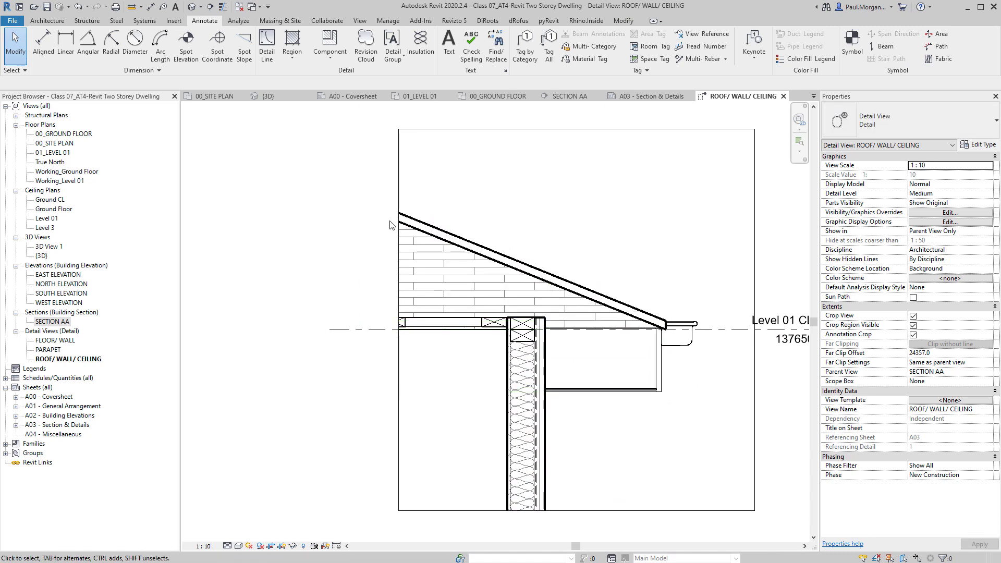
pyautogui.moveTo(492, 312); pyautogui.dragTo(522, 327, button='middle')
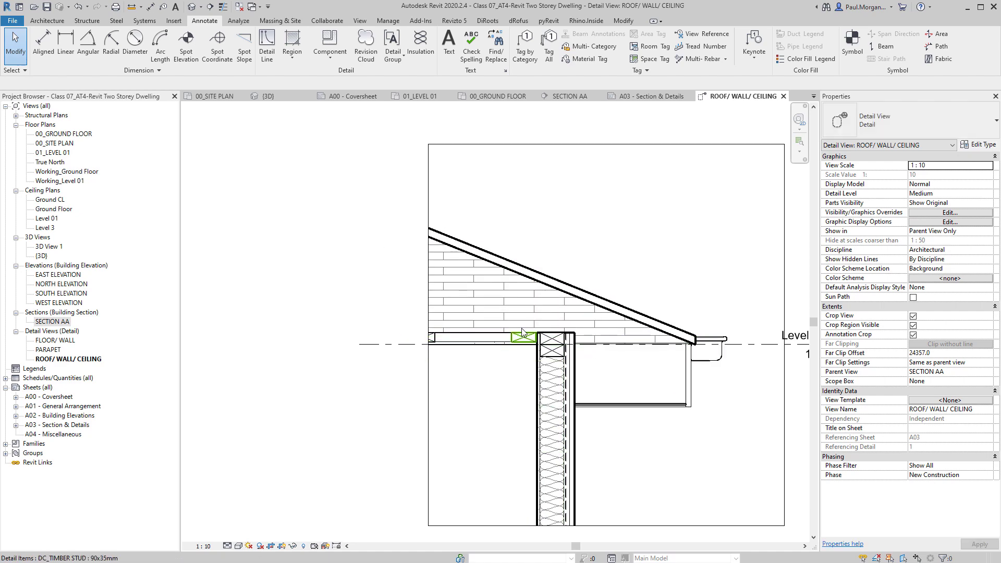
pyautogui.moveTo(511, 281); pyautogui.dragTo(521, 294, button='middle')
pyautogui.moveTo(660, 423); pyautogui.dragTo(648, 400, button='middle')
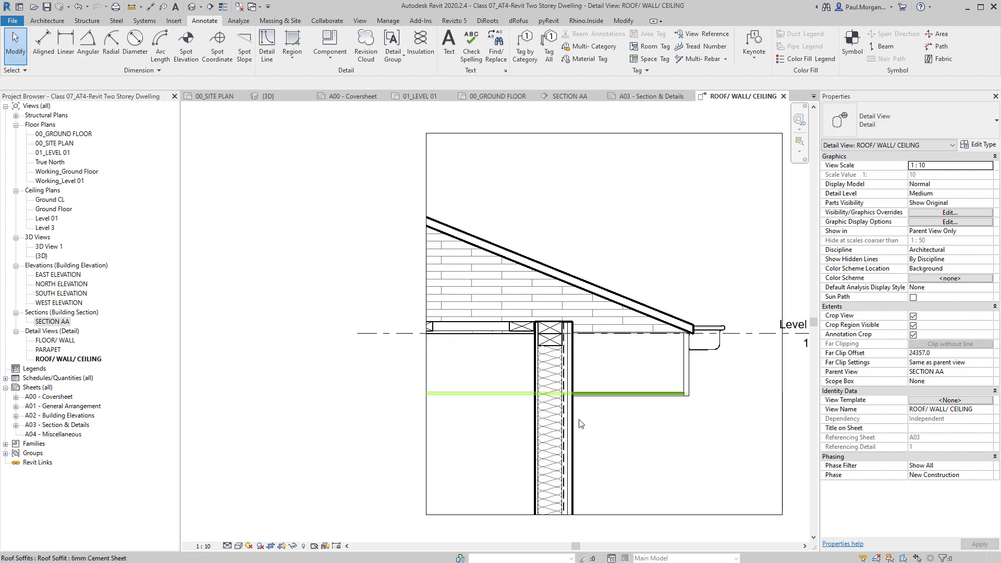
pyautogui.moveTo(580, 423); pyautogui.dragTo(579, 382, button='middle')
pyautogui.scroll(5, 536, 306)
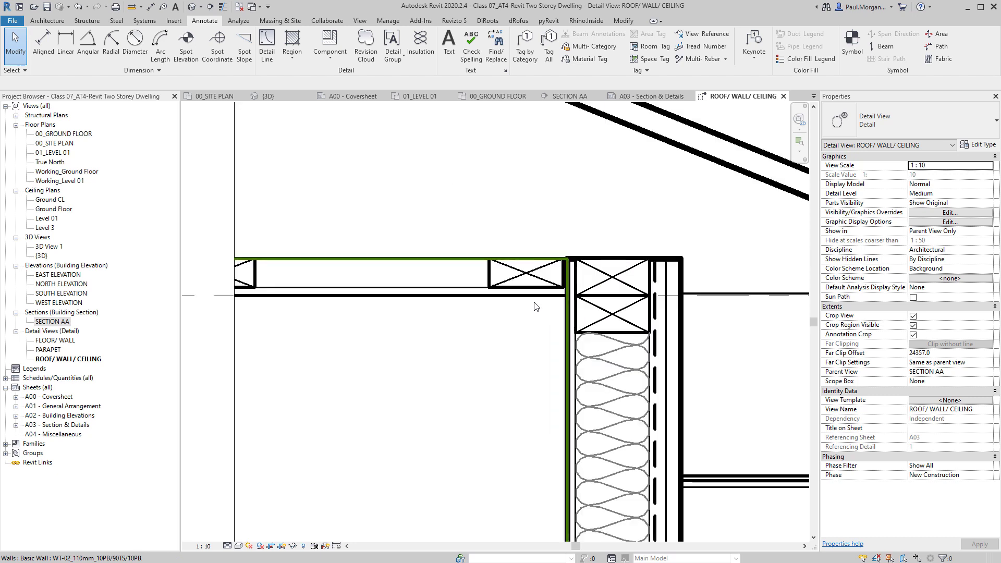
pyautogui.scroll(-3, 536, 307)
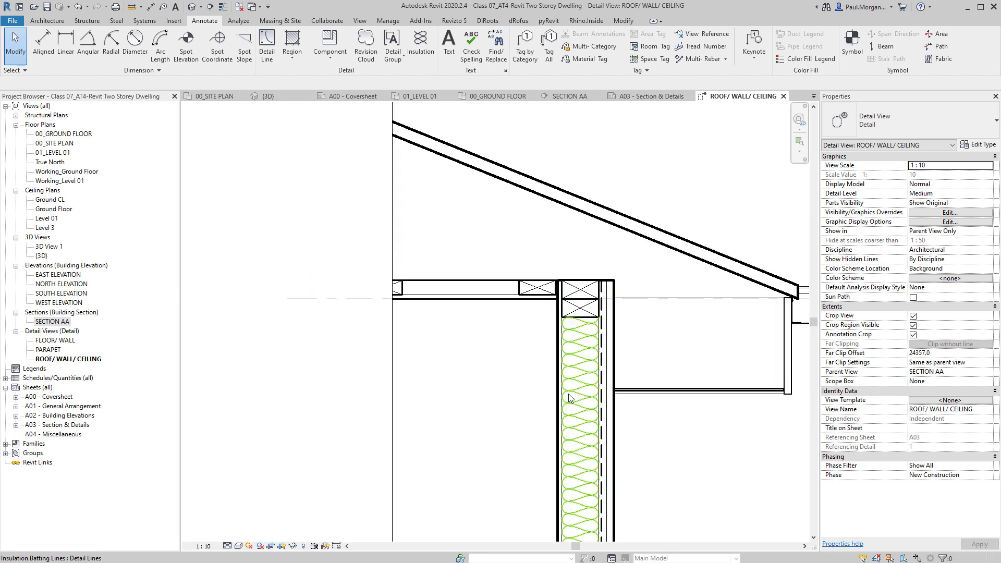
pyautogui.moveTo(554, 432); pyautogui.dragTo(546, 308, button='middle')
pyautogui.moveTo(722, 384); pyautogui.dragTo(718, 409, button='middle')
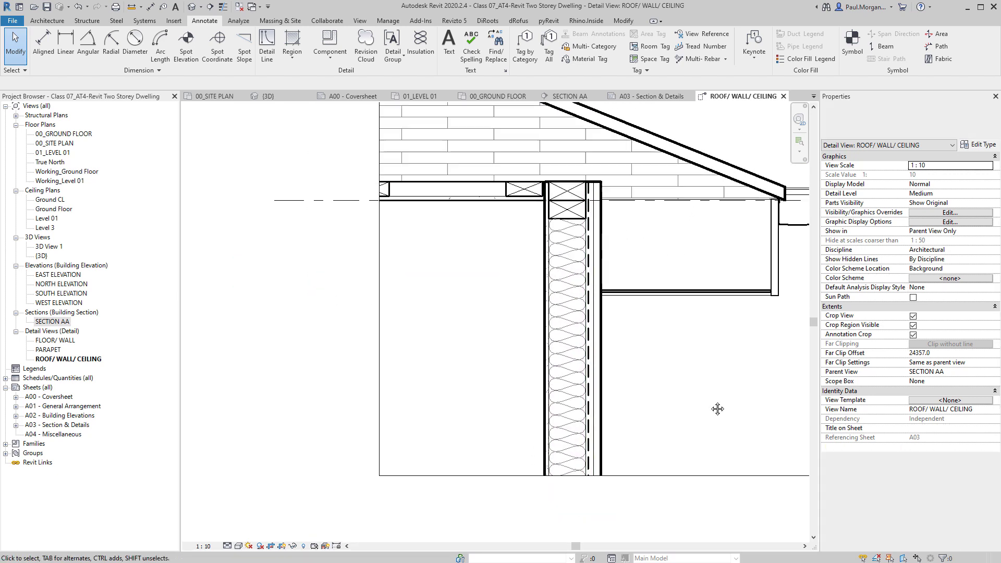
pyautogui.scroll(-1, 718, 399)
pyautogui.moveTo(668, 390); pyautogui.dragTo(633, 410, button='middle')
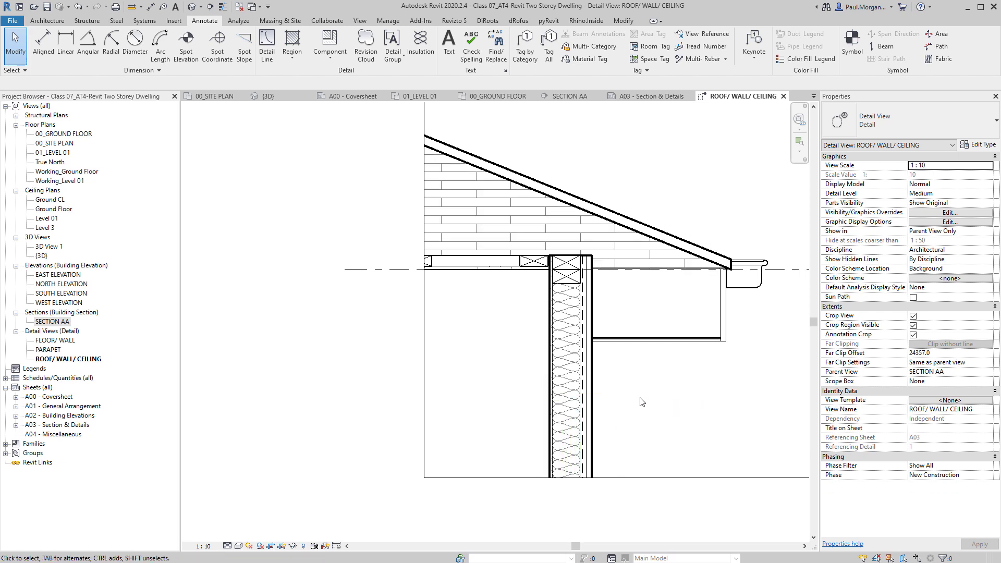
pyautogui.moveTo(640, 402); pyautogui.dragTo(630, 405, button='middle')
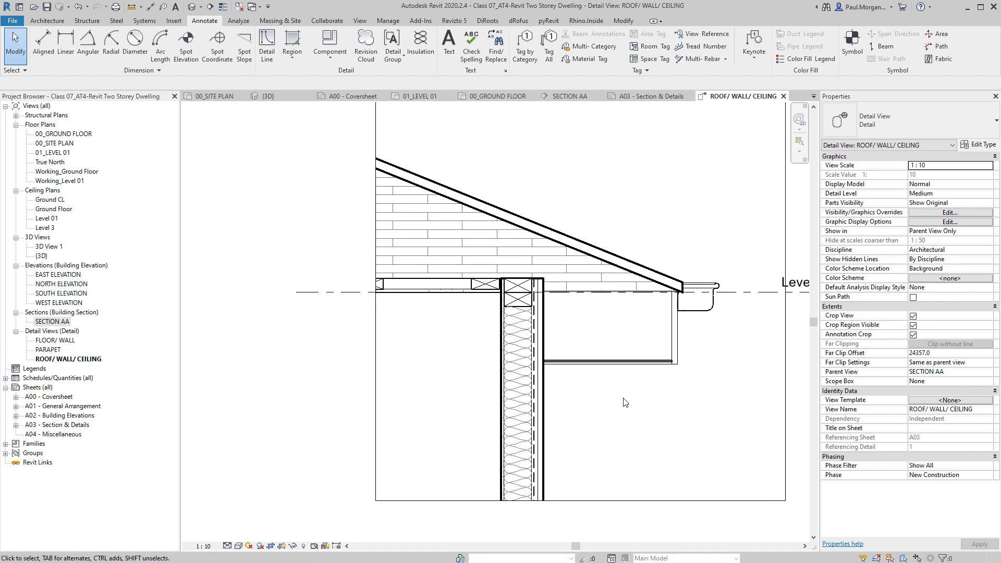
pyautogui.scroll(2, 703, 290)
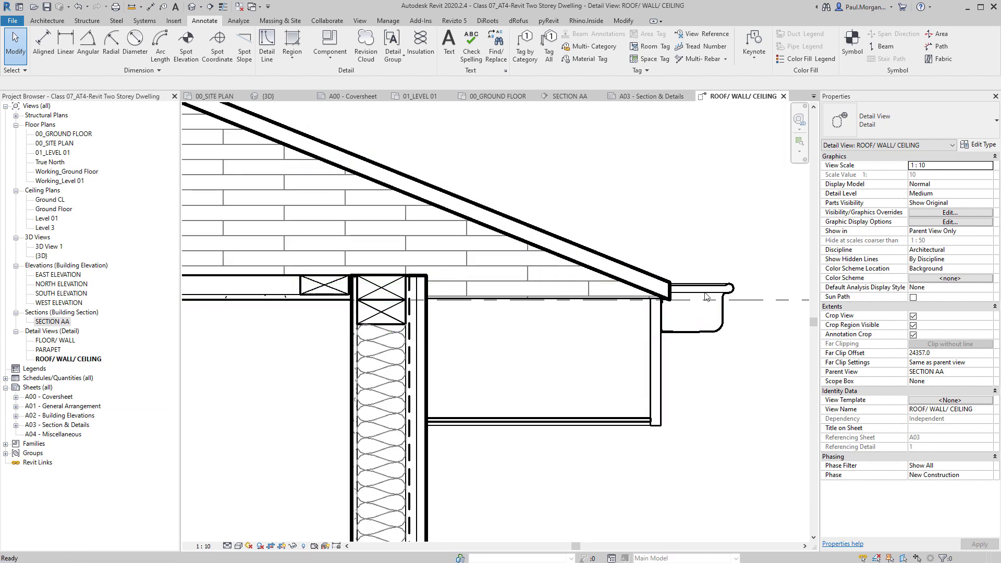
pyautogui.scroll(2, 706, 296)
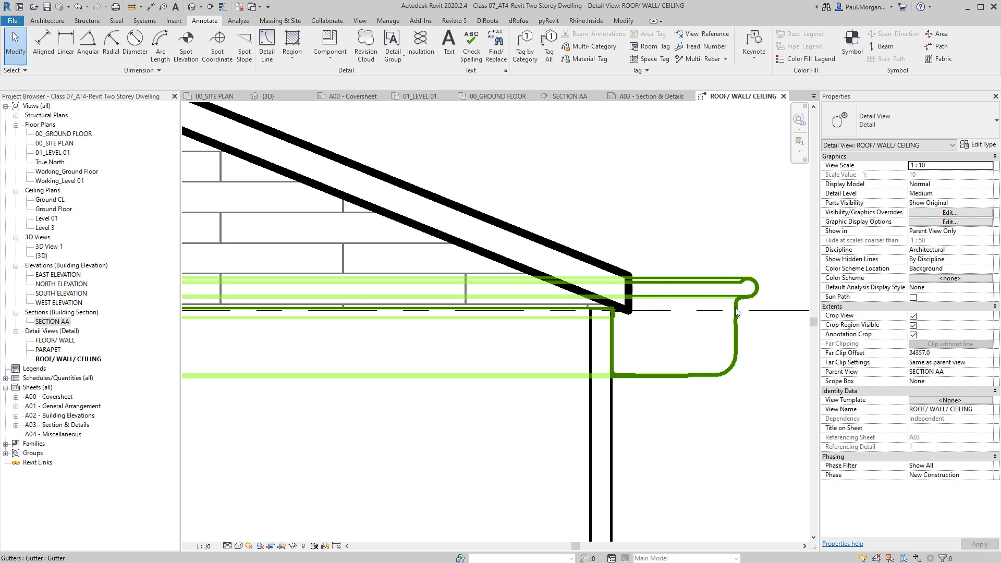
pyautogui.scroll(1, 737, 308)
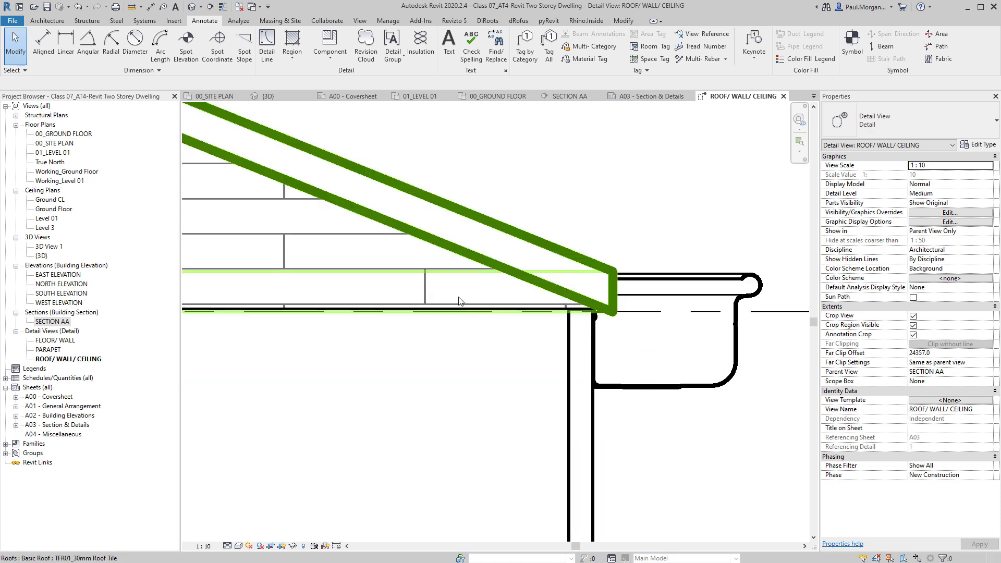
pyautogui.scroll(-5, 771, 435)
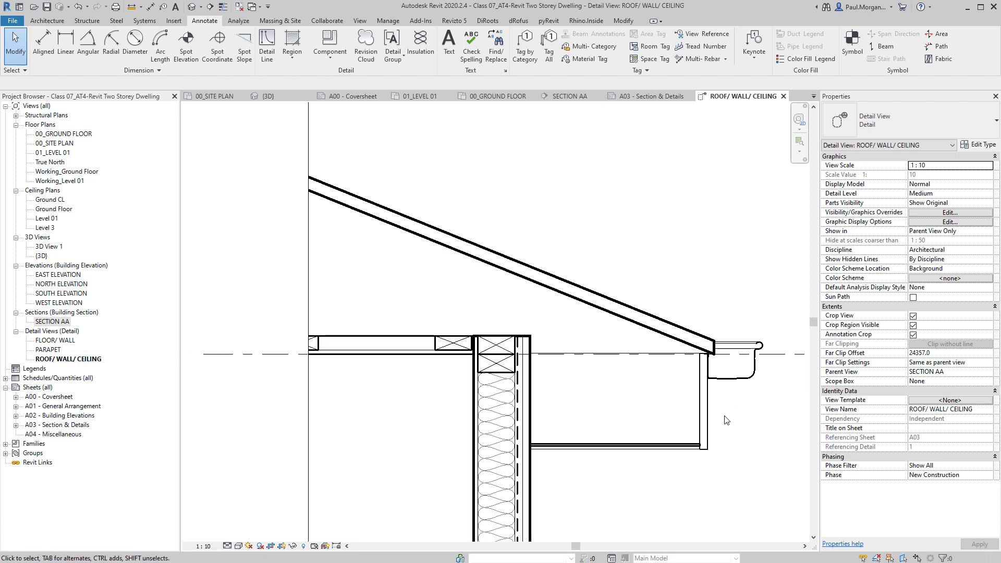
# Set the detail view's far clip settings to Independent
pyautogui.click(942, 355)
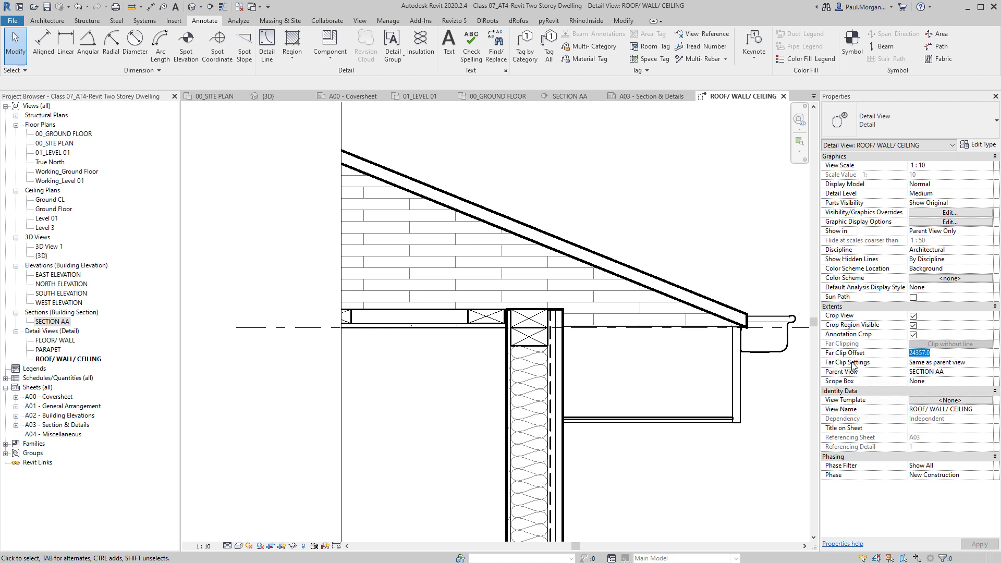
pyautogui.press('Escape')
pyautogui.click(986, 363)
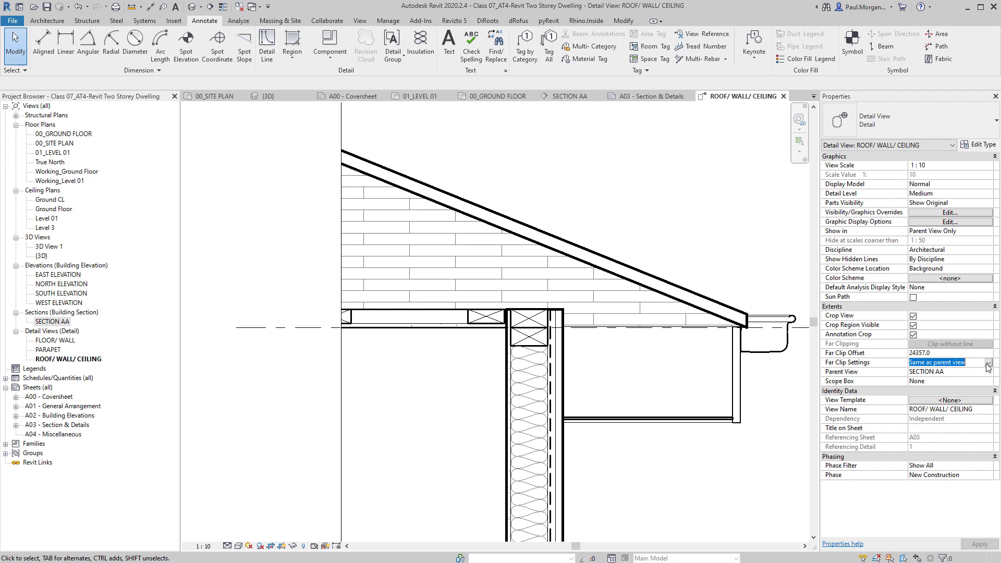
pyautogui.click(987, 363)
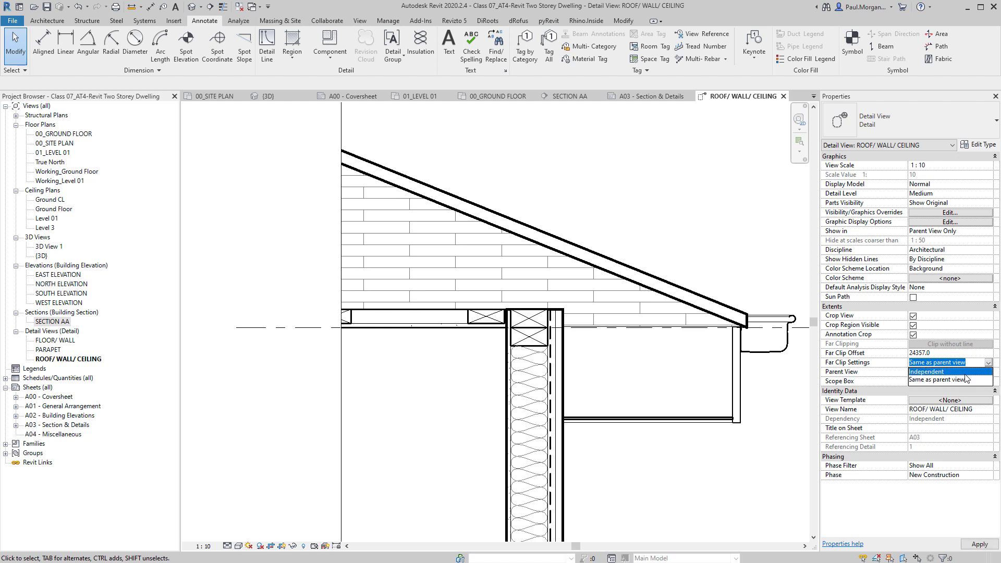
pyautogui.click(937, 371)
# Set the detail view's far clip offset to 300 and check the roof, soffit and gutter
pyautogui.click(942, 353)
pyautogui.scroll(-1, 557, 330)
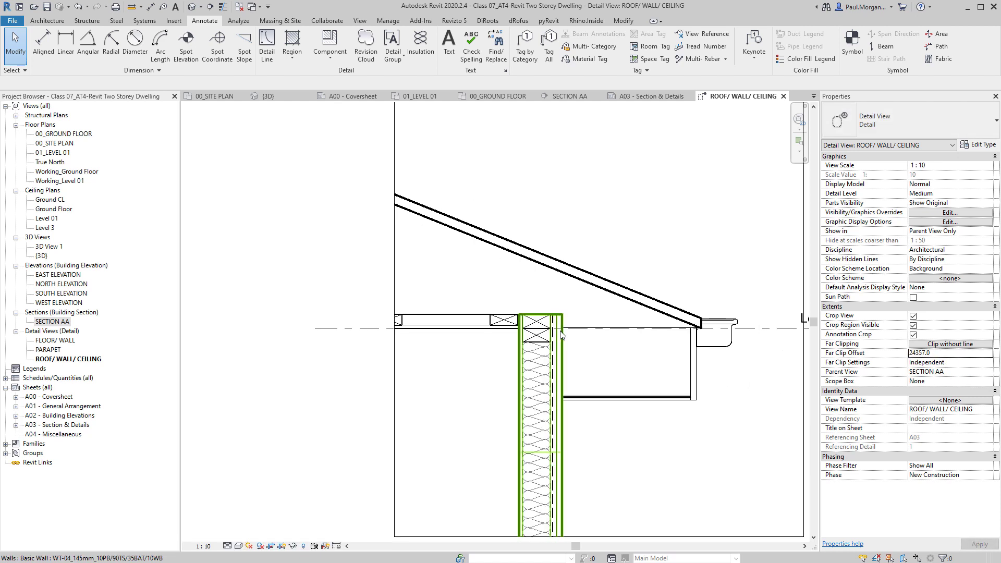
pyautogui.moveTo(687, 373); pyautogui.dragTo(660, 359, button='middle')
pyautogui.click(956, 354)
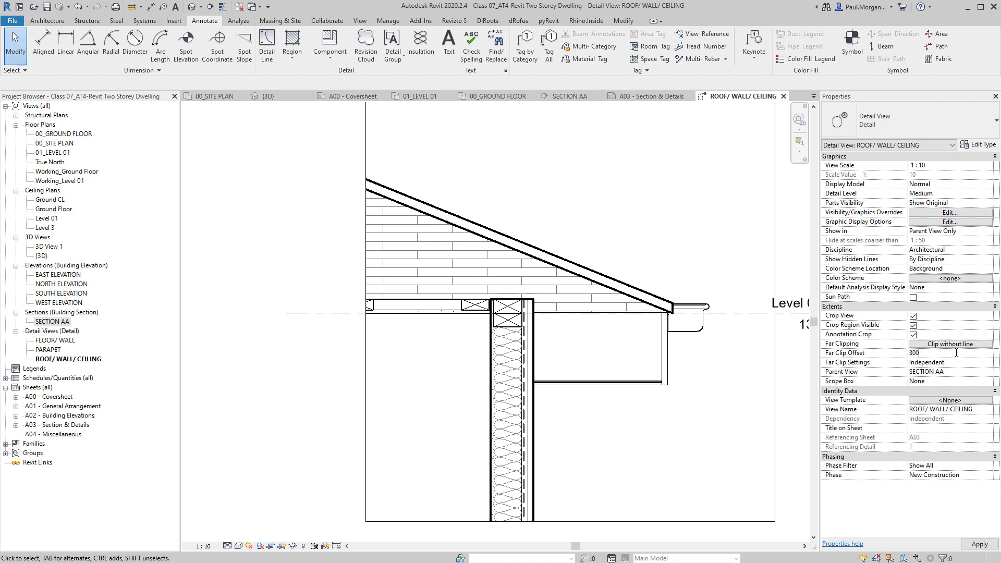
pyautogui.write('300')
pyautogui.press('Return')
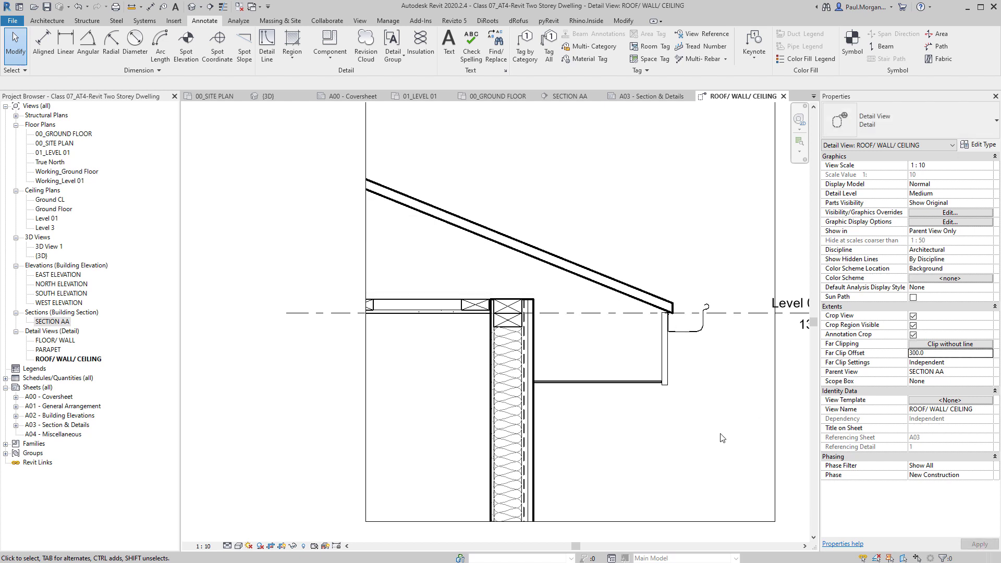
pyautogui.moveTo(603, 460); pyautogui.dragTo(651, 468, button='middle')
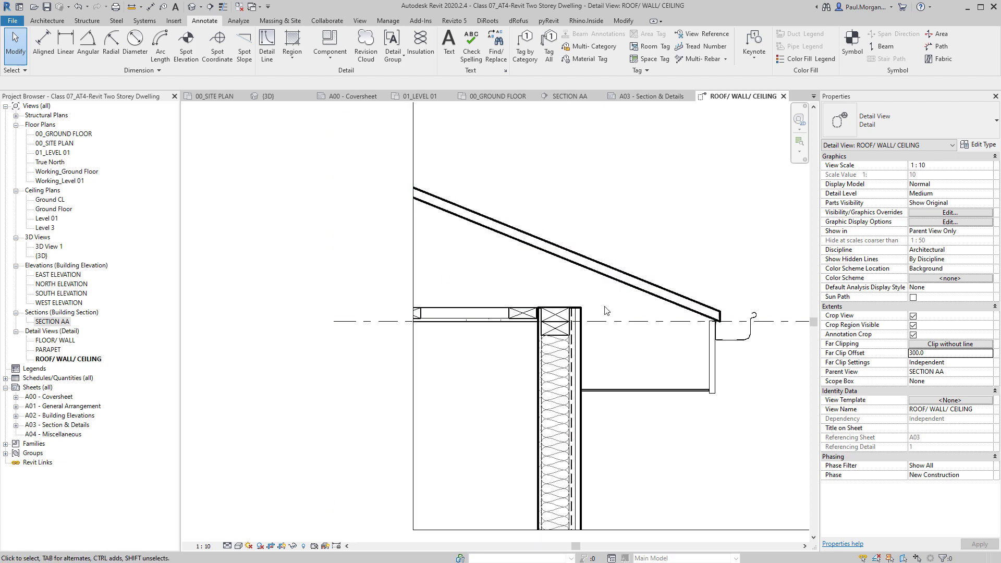
pyautogui.scroll(3, 722, 354)
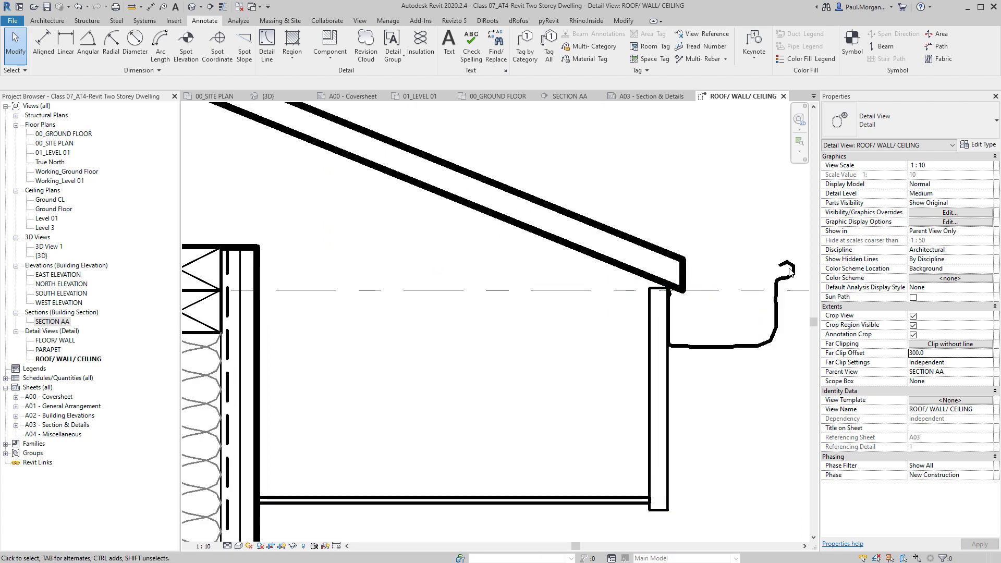
pyautogui.scroll(-5, 689, 378)
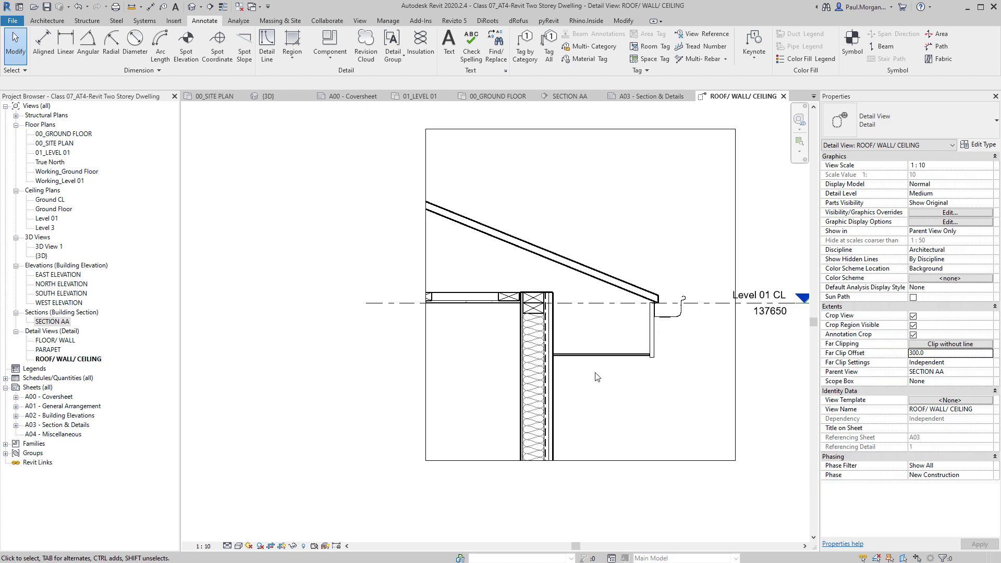
# Set the detail view's far clip offset to 15000
pyautogui.click(929, 356)
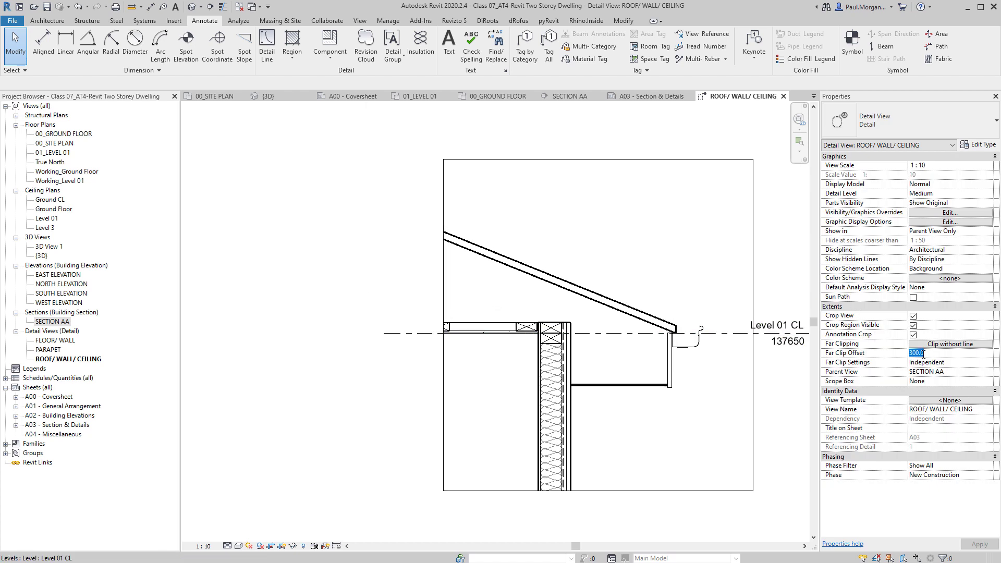
pyautogui.write('15')
pyautogui.press('Return')
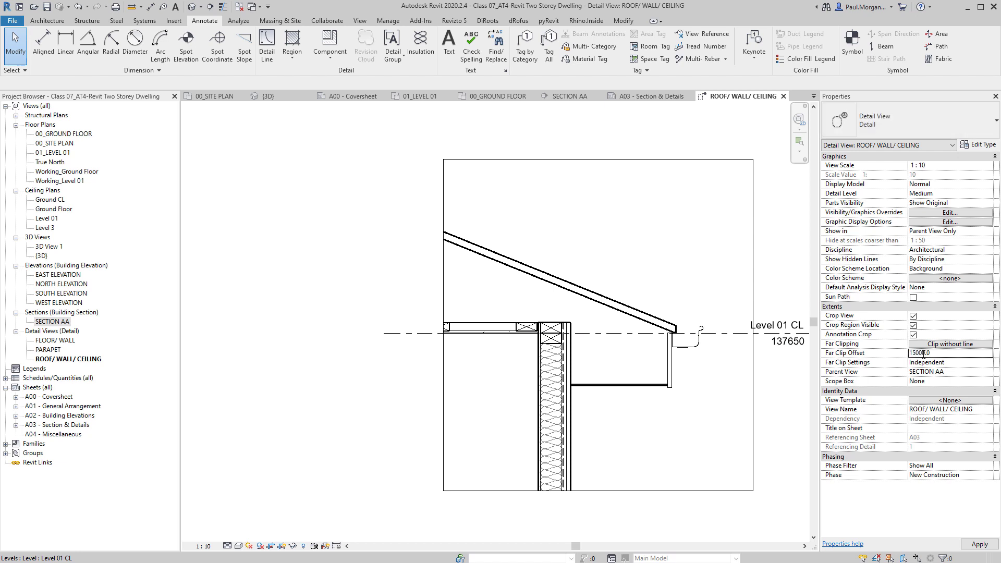
pyautogui.scroll(2, 541, 295)
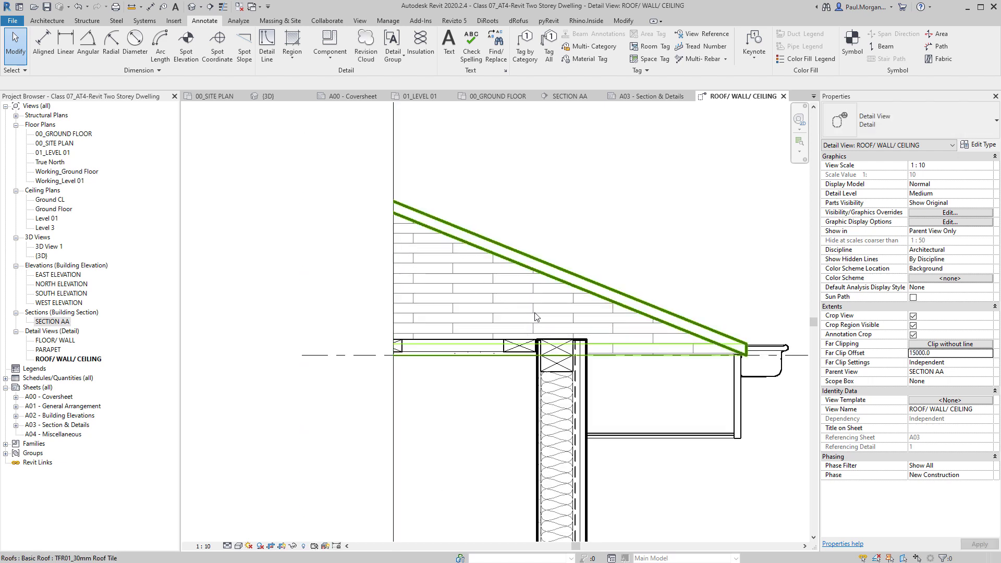
pyautogui.moveTo(535, 313)
pyautogui.mouseDown(button='middle')
pyautogui.moveTo(571, 320)
pyautogui.moveTo(602, 303)
pyautogui.mouseUp(button='middle')
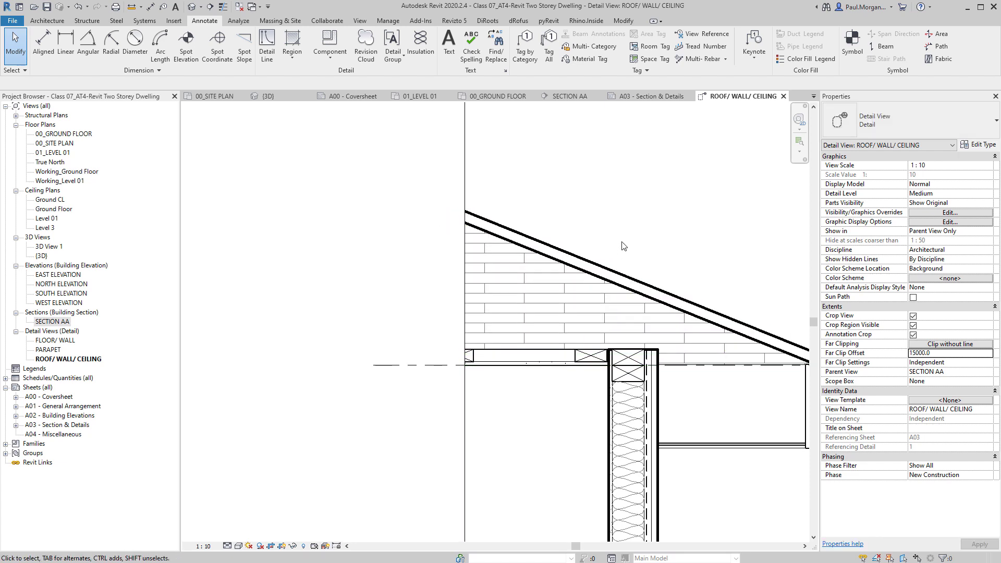
pyautogui.moveTo(622, 245); pyautogui.dragTo(556, 241, button='middle')
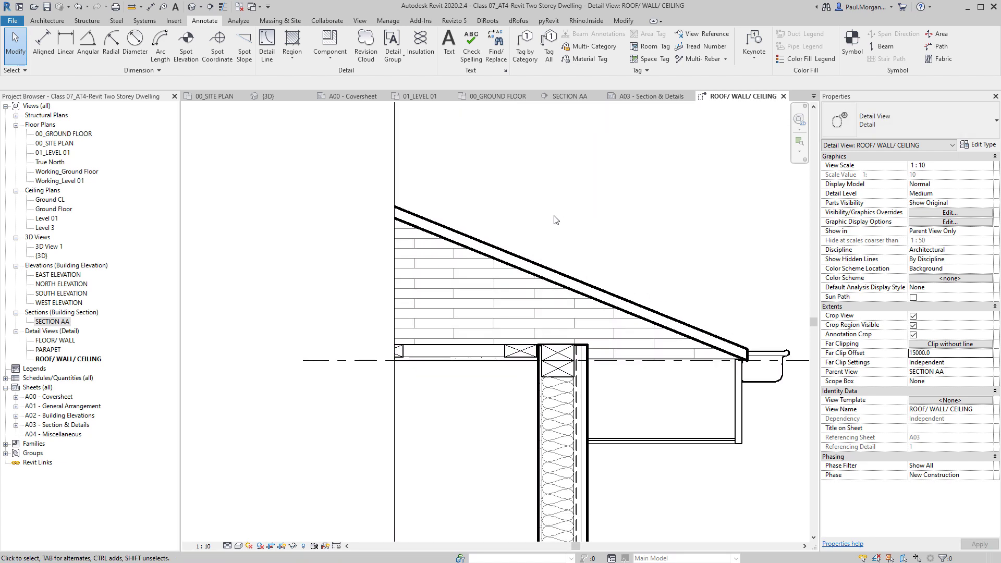
# Draw a sloping masking region with 0.18 pen lines directly under the roof's underside, about 1078 mm long, from the crop boundary to the fascia
pyautogui.click(293, 57)
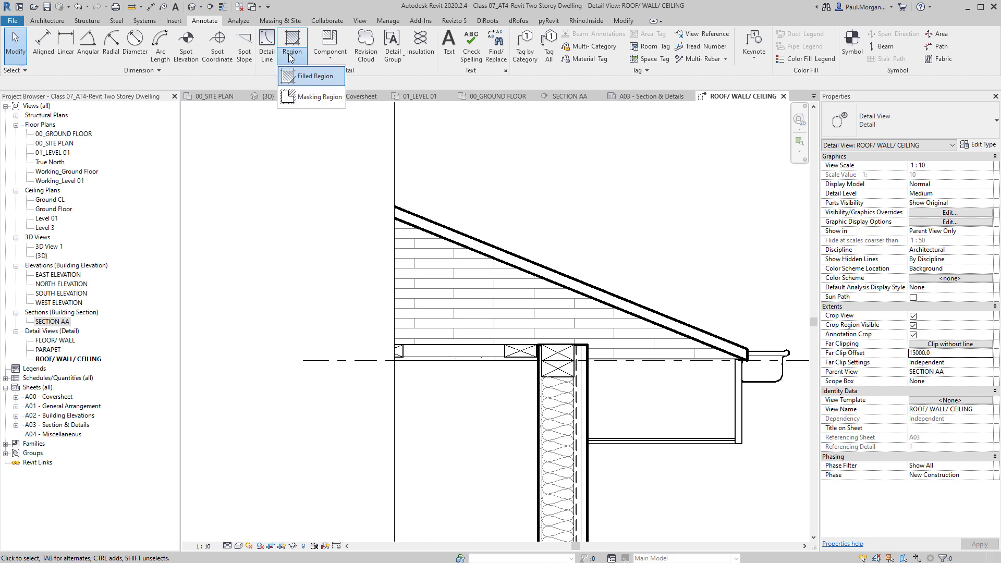
pyautogui.click(318, 97)
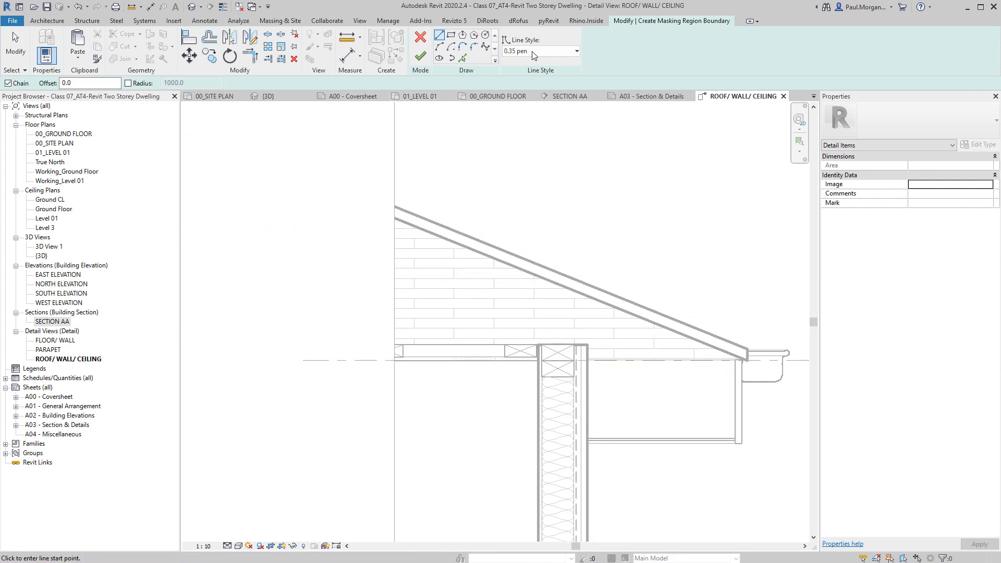
pyautogui.click(534, 52)
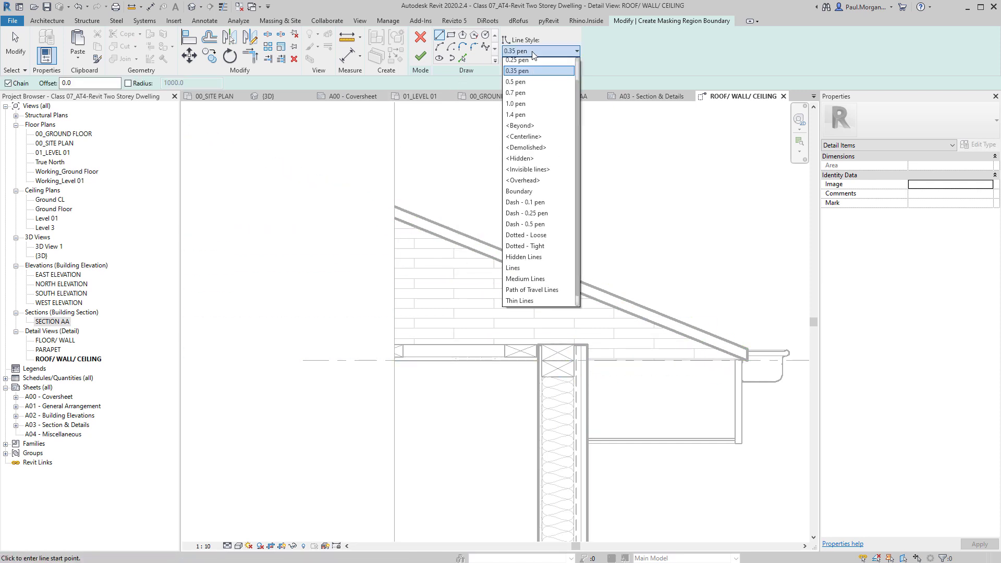
pyautogui.click(521, 76)
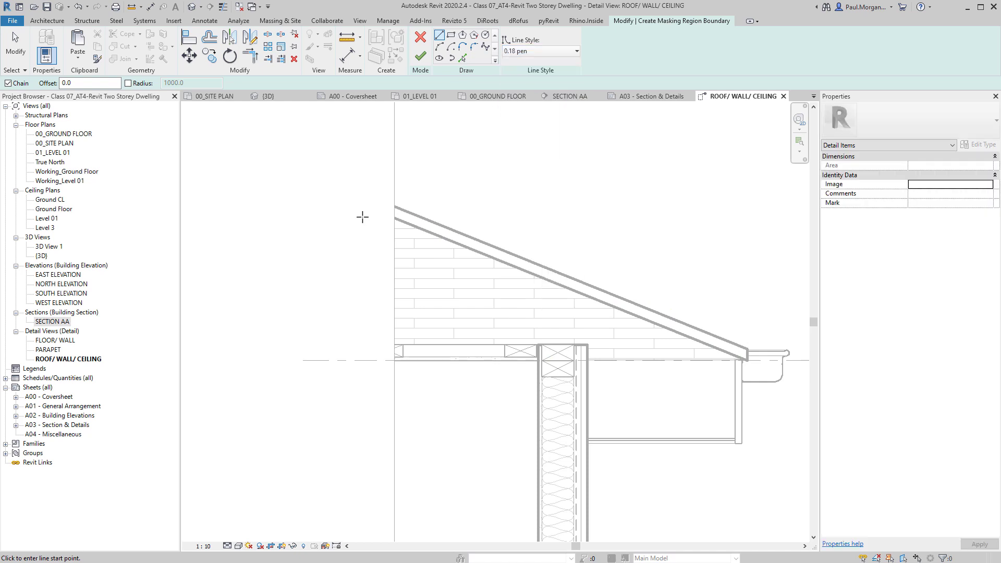
pyautogui.click(392, 216)
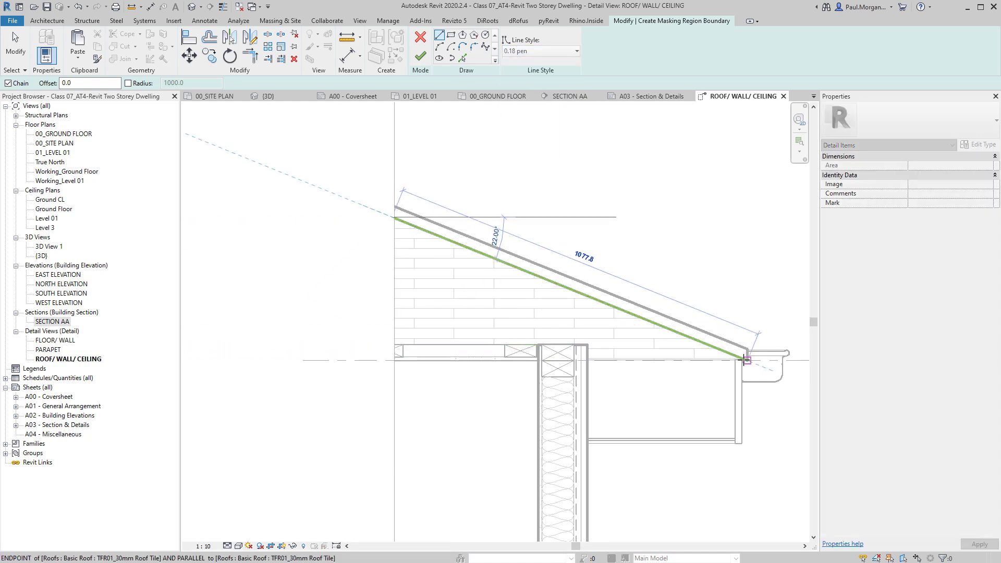
pyautogui.click(741, 358)
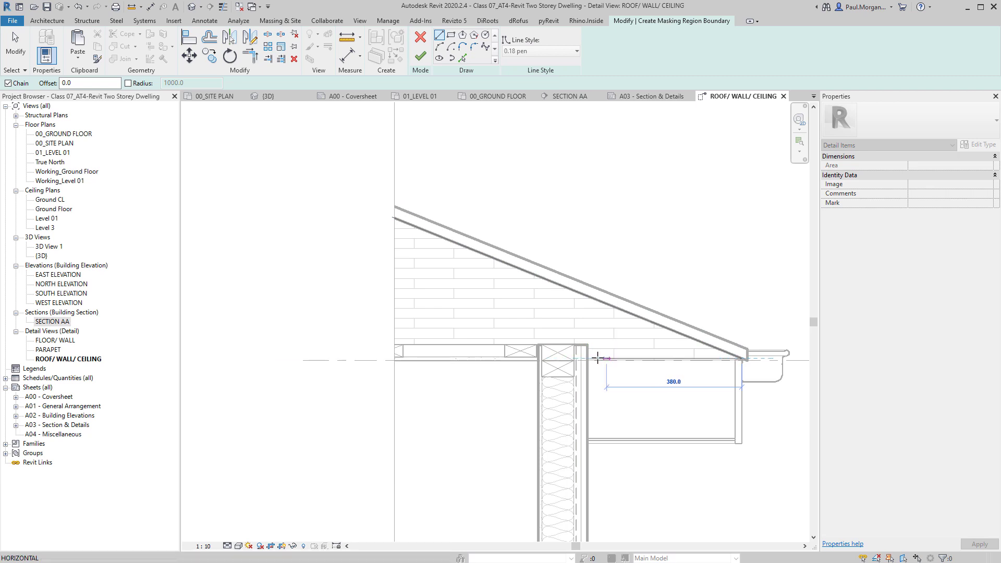
pyautogui.click(683, 358)
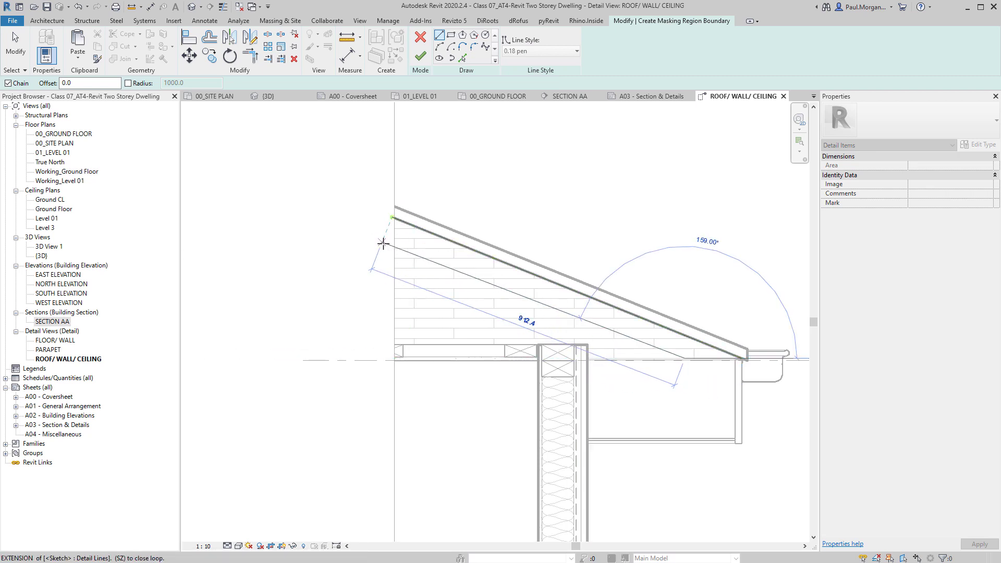
pyautogui.click(391, 237)
pyautogui.click(392, 218)
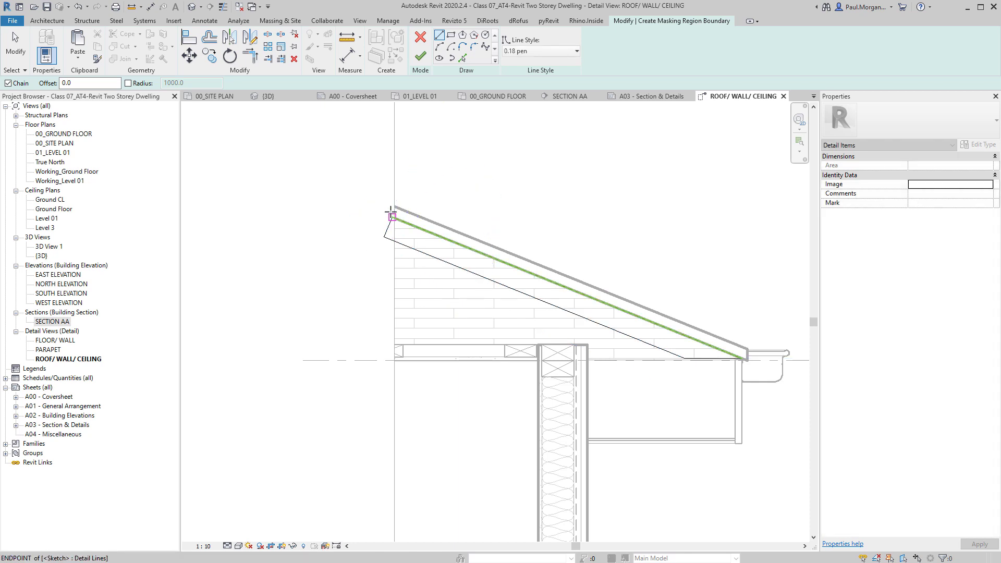
pyautogui.click(418, 57)
pyautogui.click(563, 170)
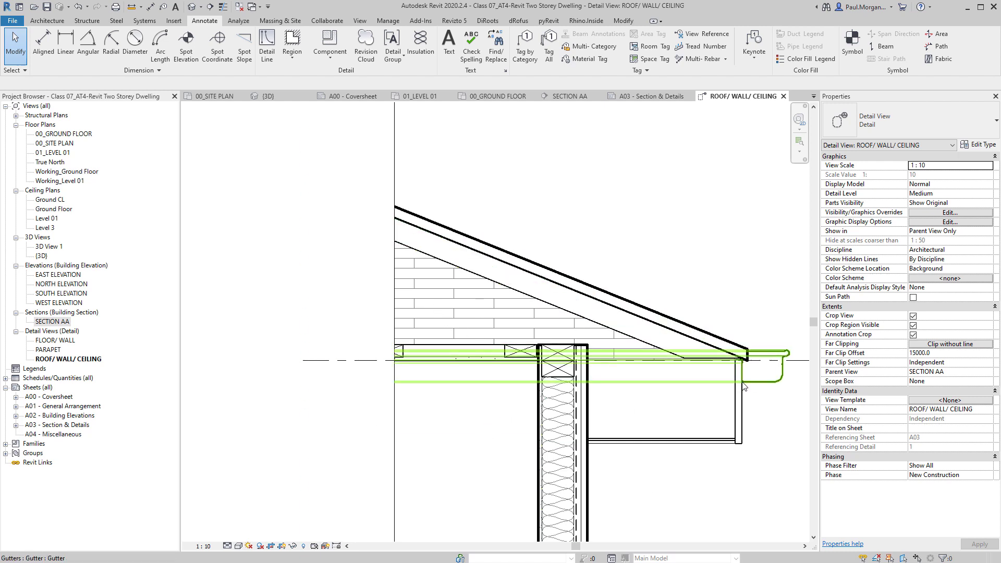
# Delete the masking region beneath the sloping roof
pyautogui.click(627, 339)
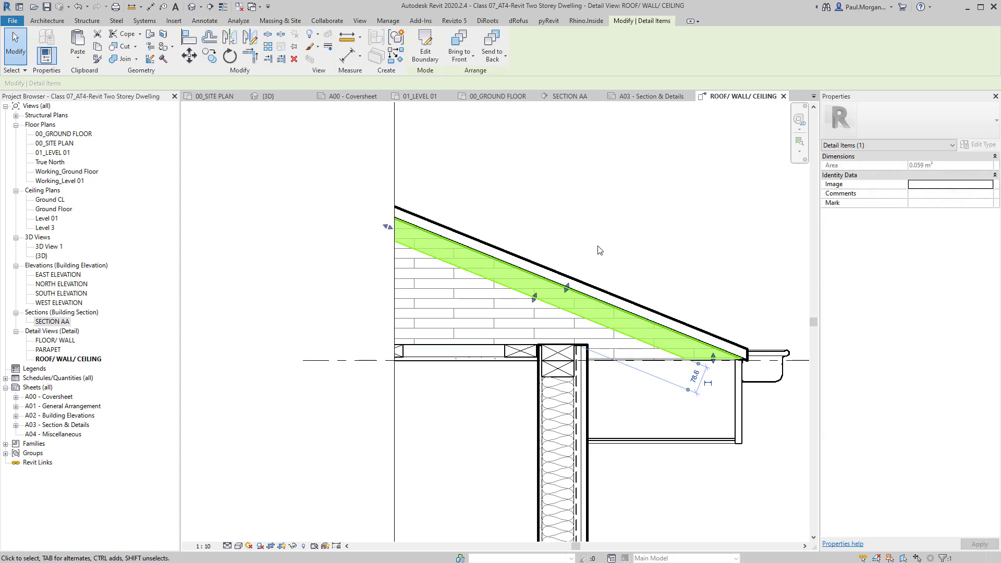
pyautogui.moveTo(598, 252); pyautogui.dragTo(605, 234, button='middle')
pyautogui.click(605, 233)
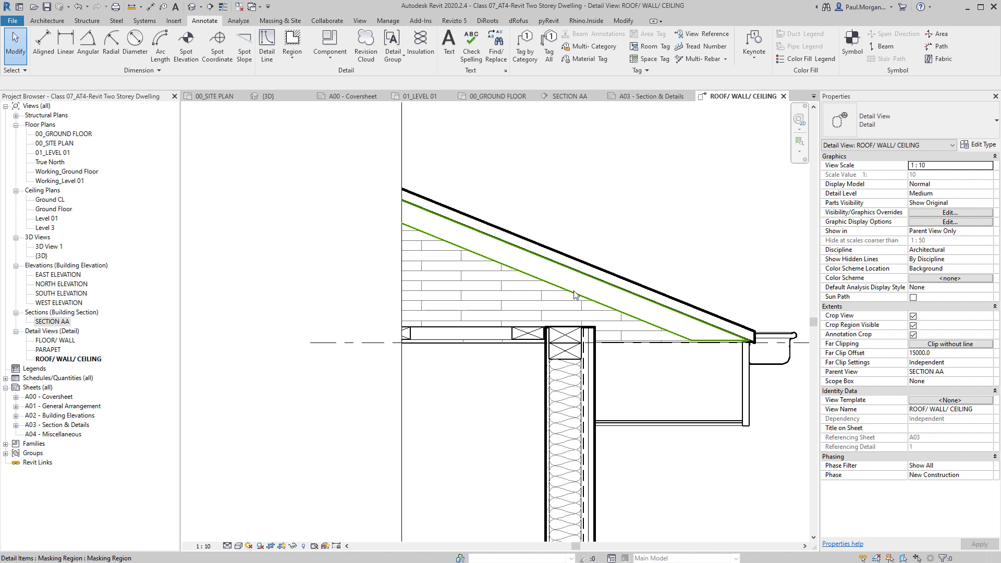
pyautogui.click(576, 295)
pyautogui.scroll(1, 666, 362)
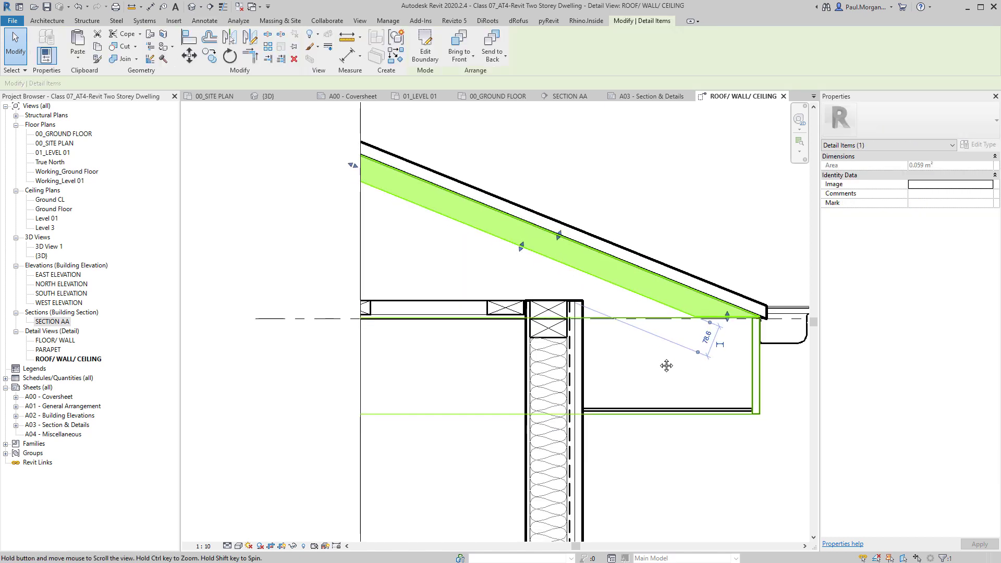
pyautogui.click(549, 331)
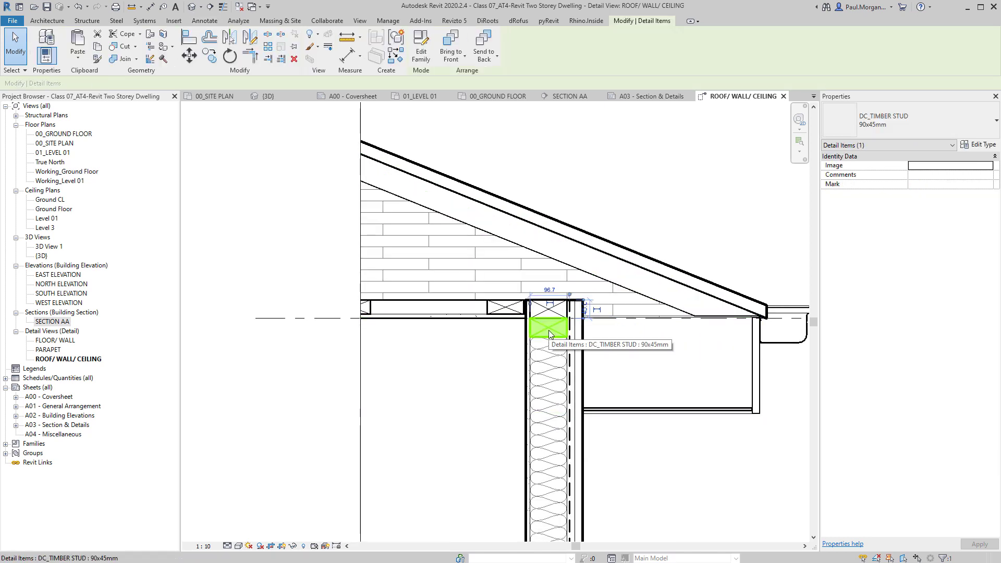
pyautogui.click(657, 296)
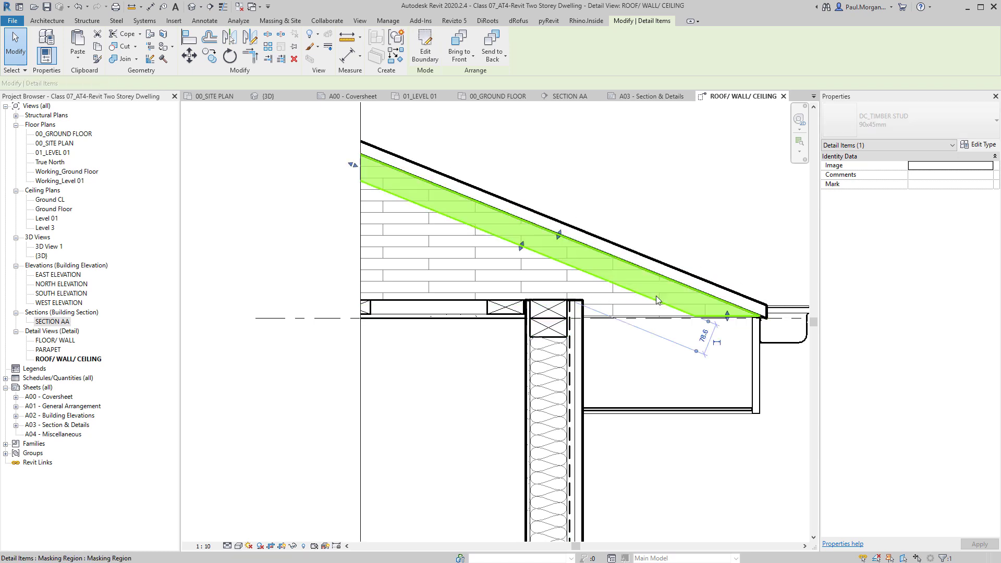
pyautogui.press('Delete')
# Limit the detail view's depth again with a far clip offset of 300 and check the whole cropped detail
pyautogui.click(941, 352)
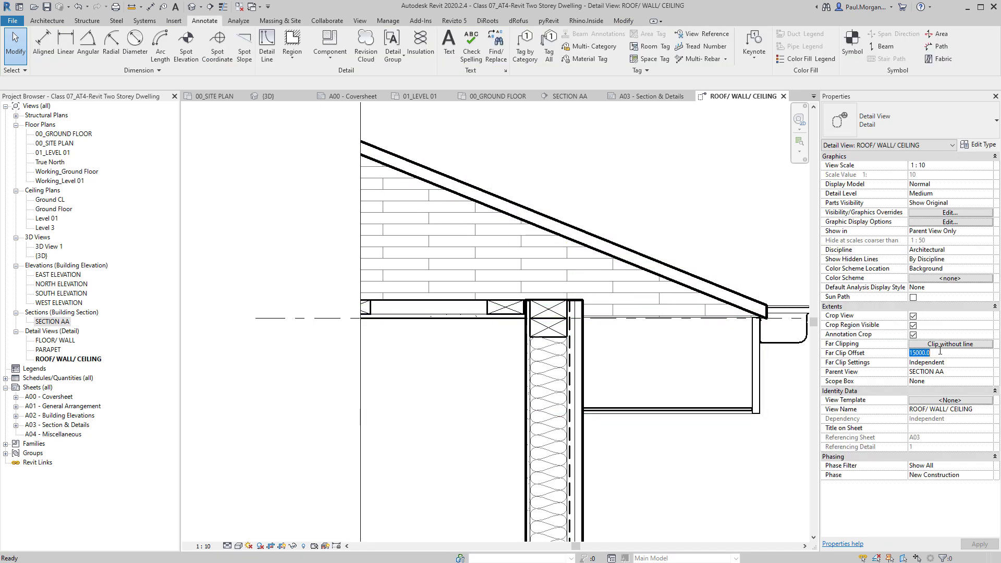
pyautogui.write('300')
pyautogui.press('Return')
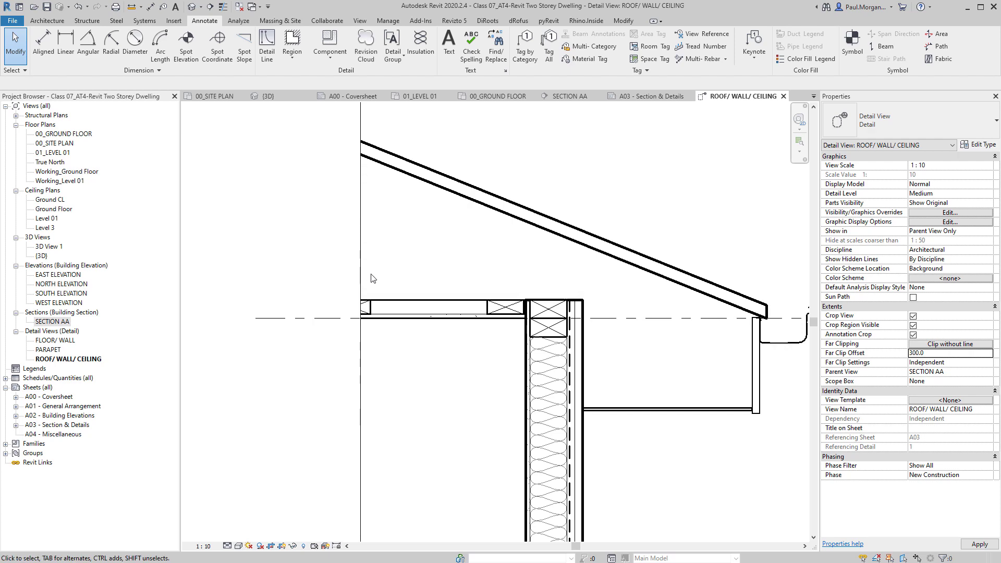
pyautogui.scroll(-3, 677, 358)
pyautogui.moveTo(710, 425); pyautogui.dragTo(616, 415, button='middle')
pyautogui.scroll(2, 676, 420)
pyautogui.moveTo(628, 381); pyautogui.dragTo(620, 406, button='middle')
pyautogui.scroll(-2, 616, 407)
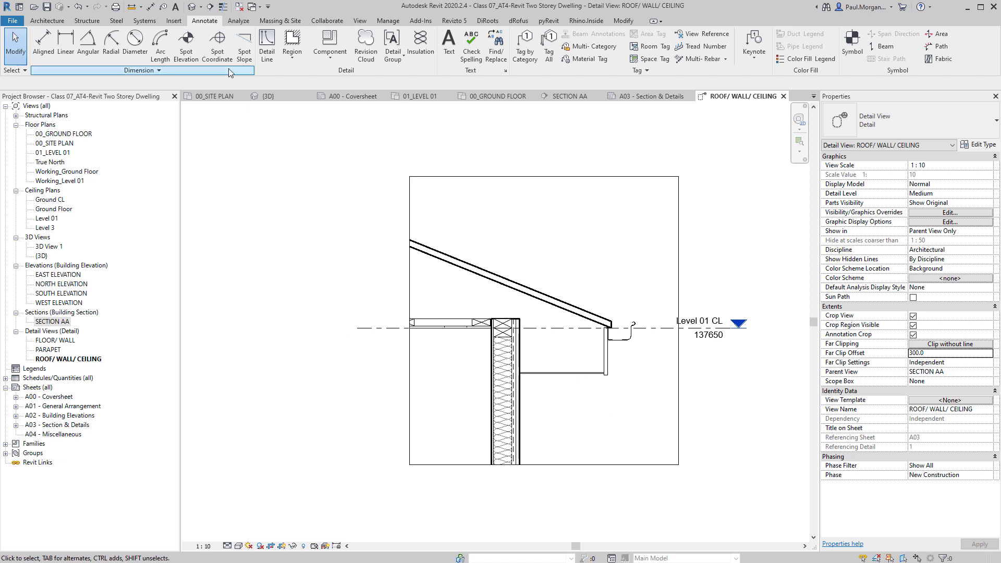
# Place an Arial 1.8mm text note without a leader above the roof slope, reading "jhbjfhb fdvd"
pyautogui.click(448, 44)
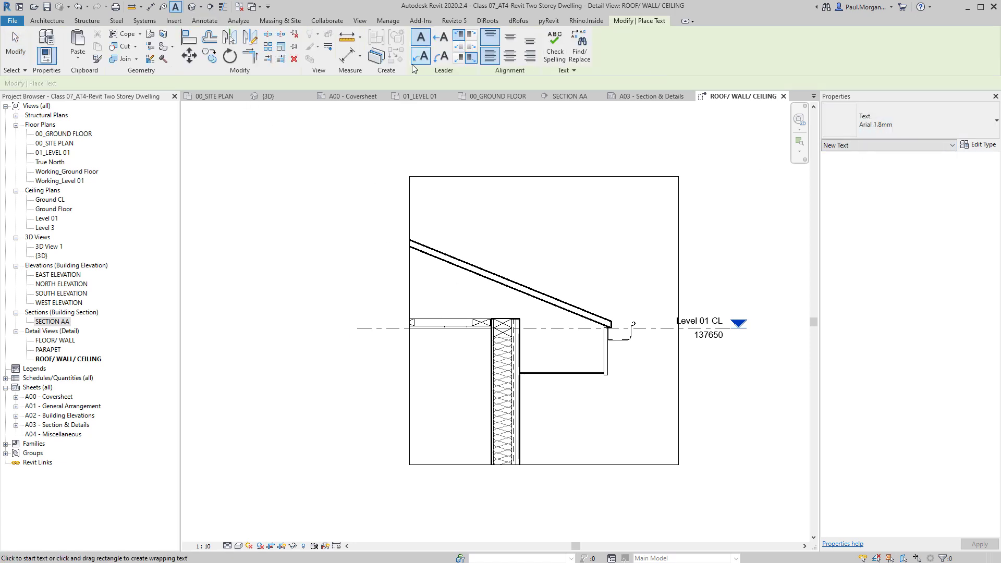
pyautogui.click(421, 37)
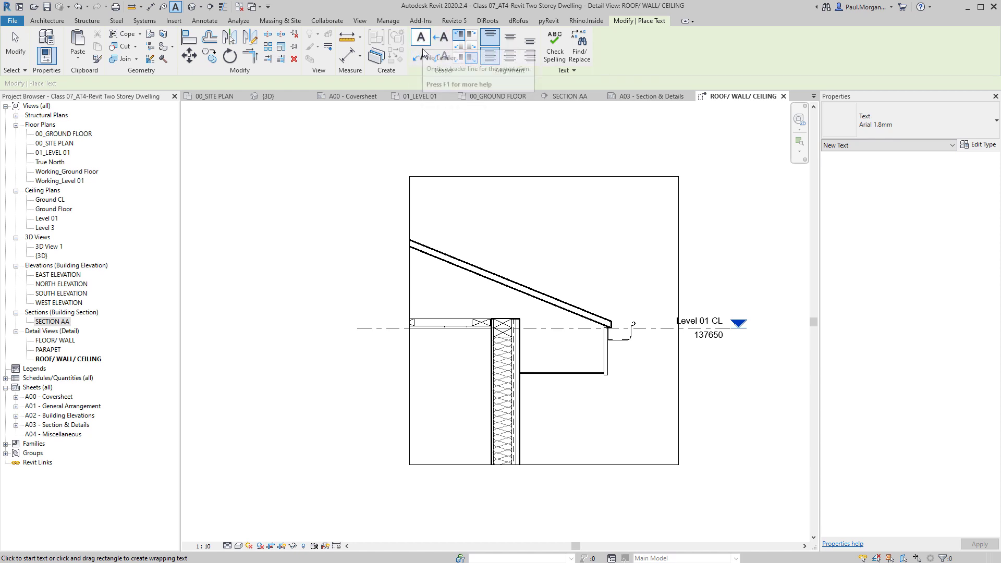
pyautogui.click(528, 240)
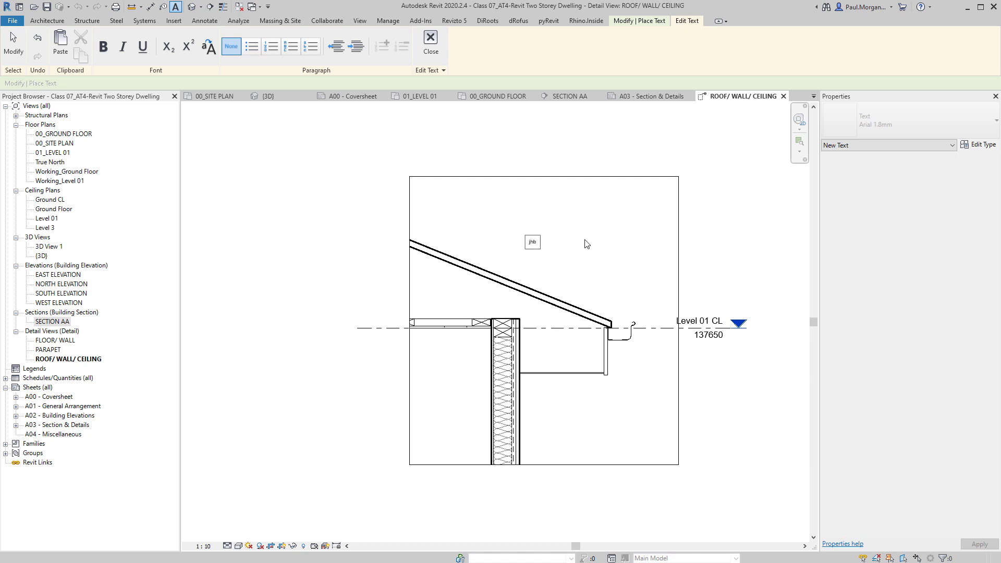
pyautogui.click(577, 240)
pyautogui.scroll(4, 519, 246)
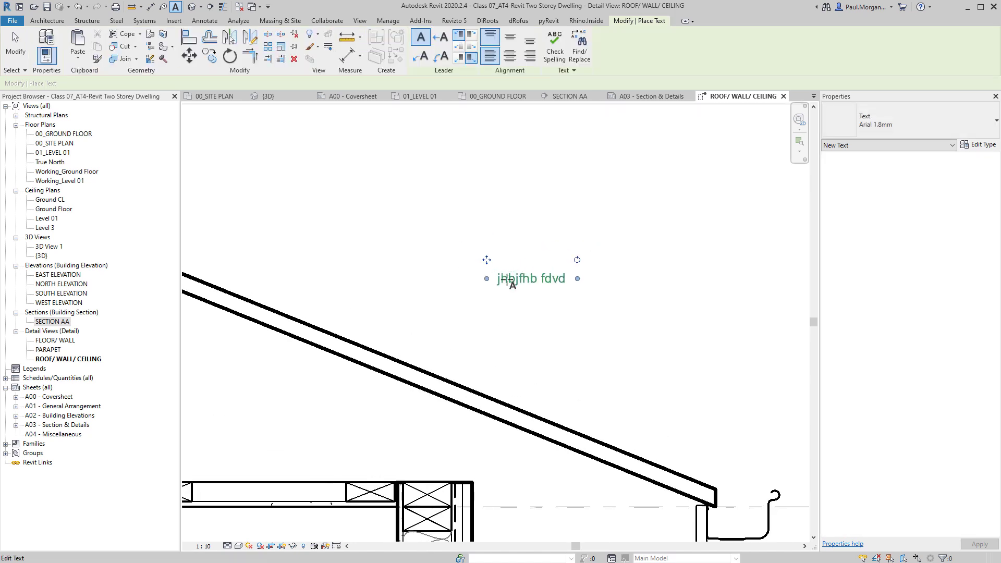
# Place a text note with a one-segment leader pointing at the wall's outer face below the eave, reading "SOMETHING HERE"
pyautogui.click(437, 41)
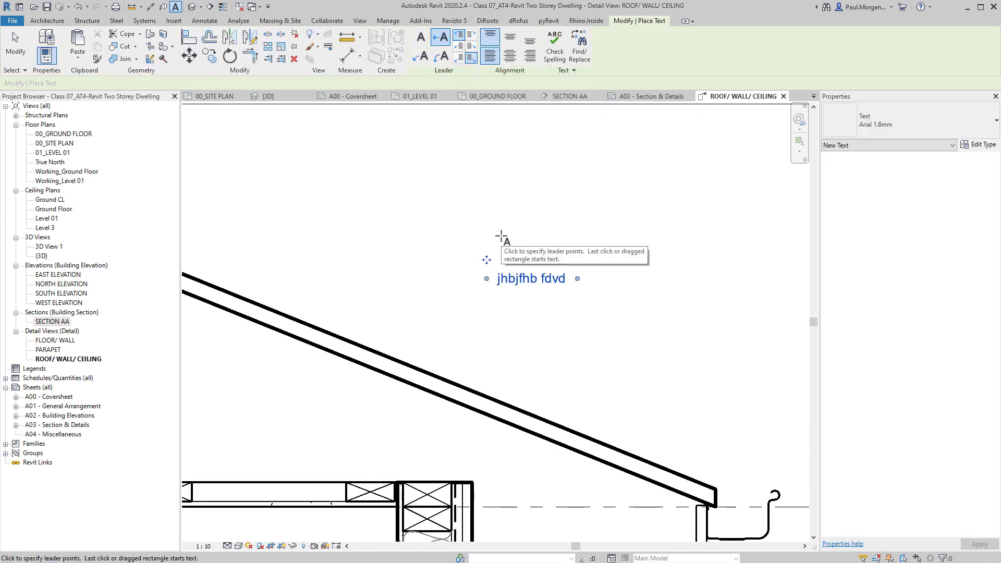
pyautogui.scroll(-2, 510, 207)
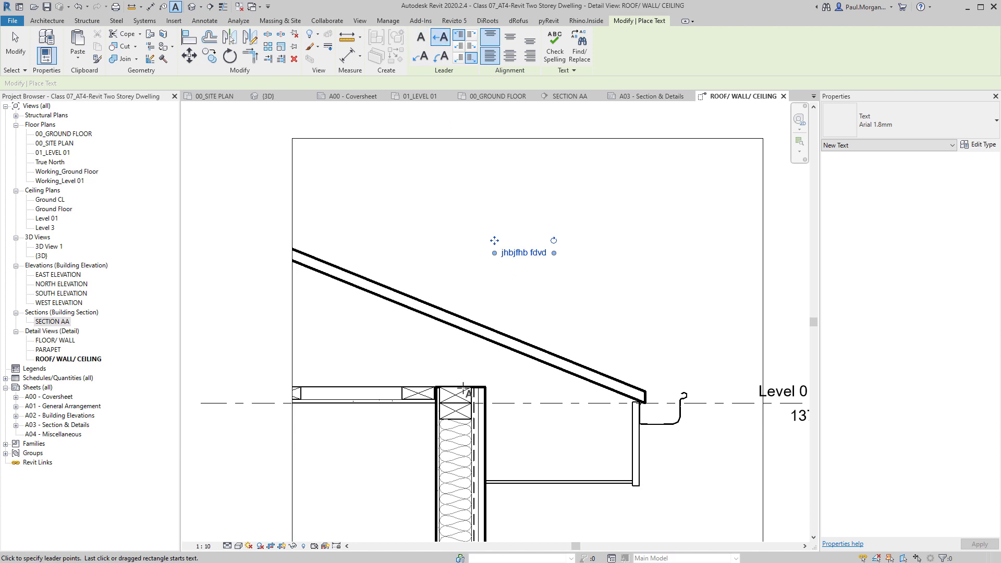
pyautogui.moveTo(526, 498); pyautogui.dragTo(517, 372, button='middle')
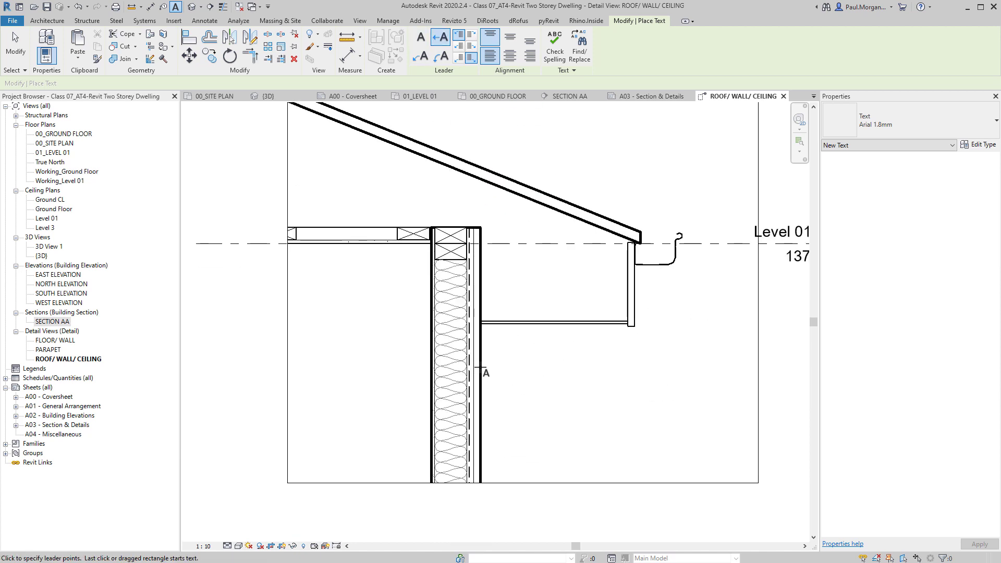
pyautogui.click(681, 368)
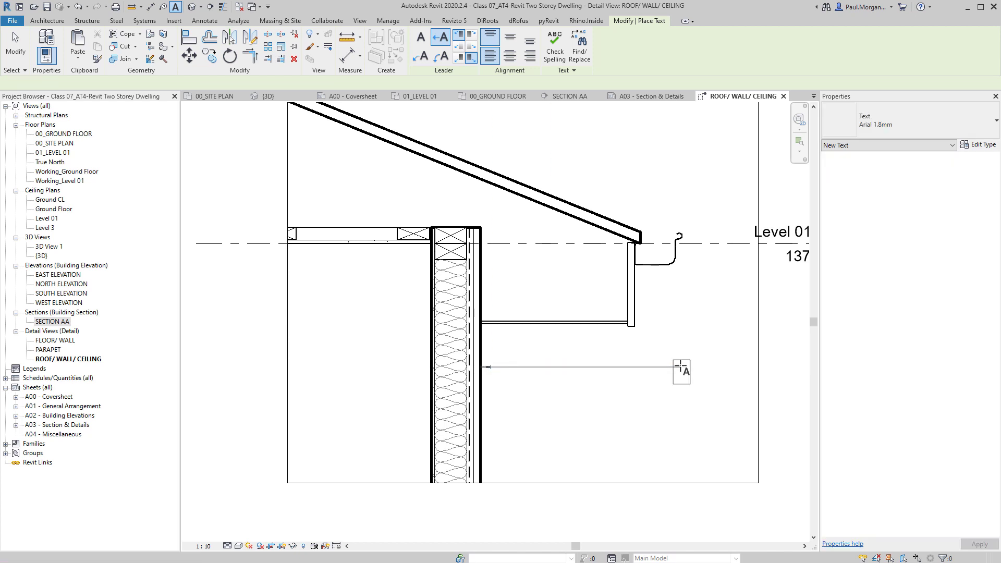
pyautogui.write('SDM')
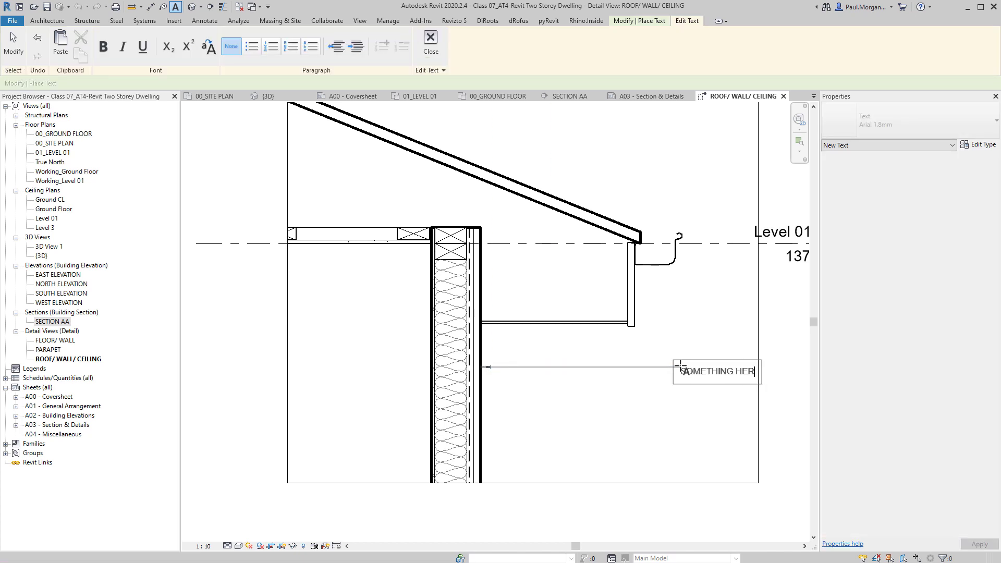
pyautogui.click(681, 346)
pyautogui.scroll(-1, 680, 346)
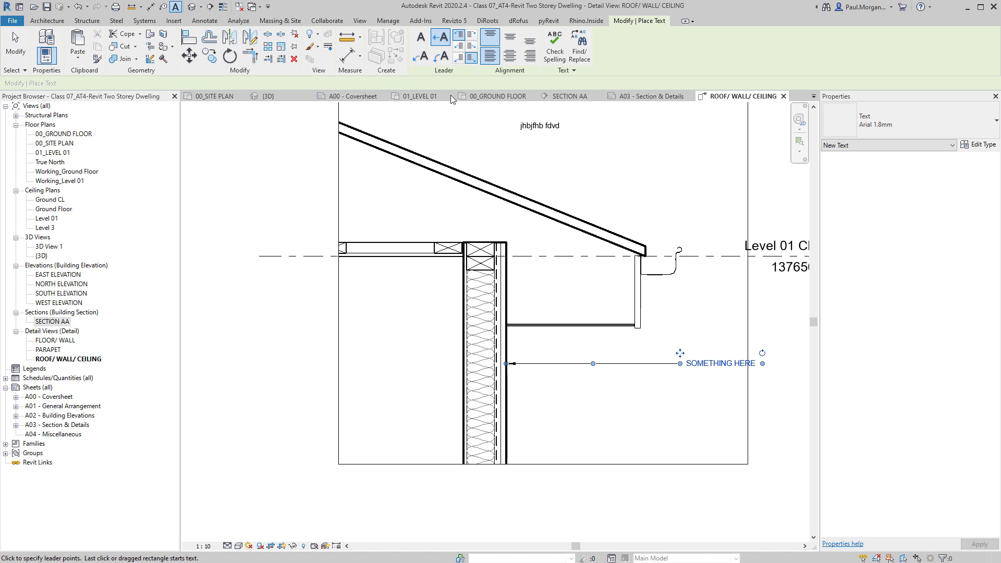
# Place a text note with a two-segment leader pointing at the top of the wall, reading "SOMETHING ELSE", above the roof slope
pyautogui.moveTo(557, 251); pyautogui.dragTo(518, 376, button='middle')
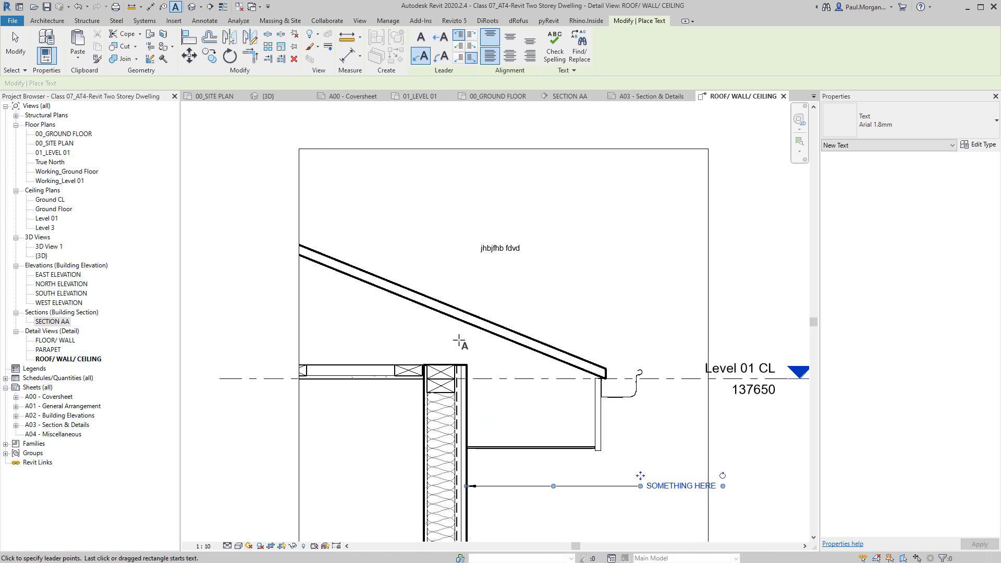
pyautogui.click(420, 56)
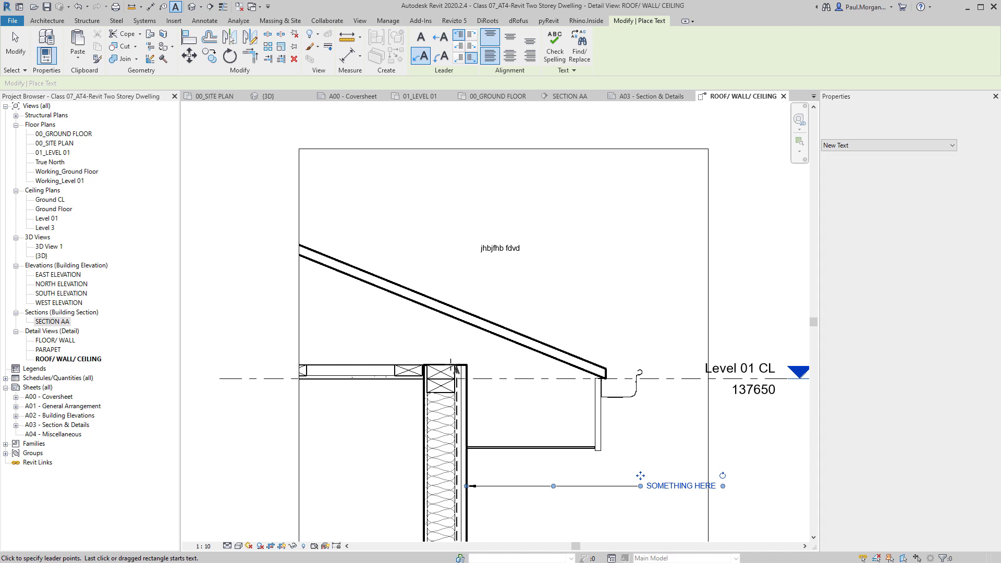
pyautogui.click(449, 363)
pyautogui.click(423, 250)
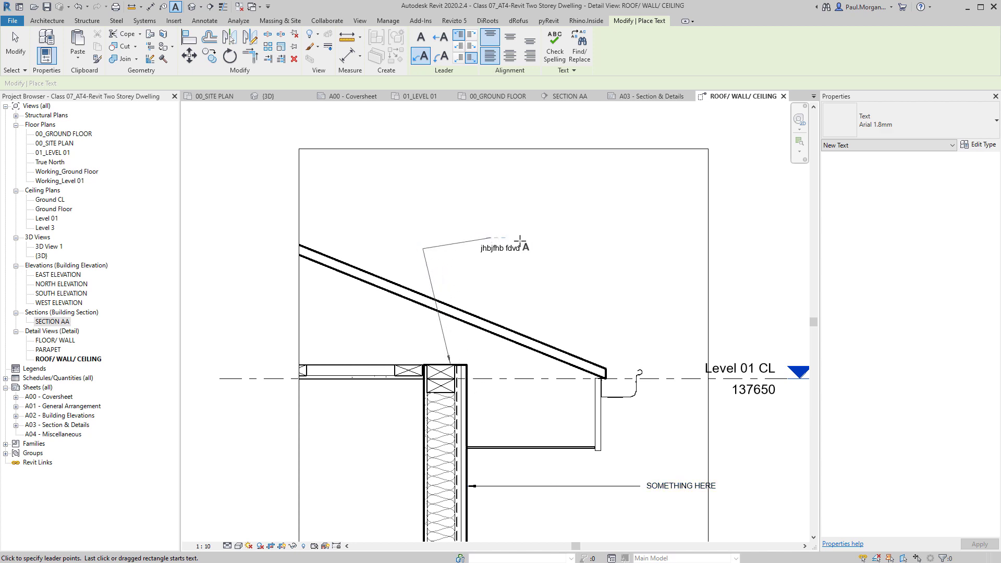
pyautogui.click(600, 249)
pyautogui.write('SOMETHI')
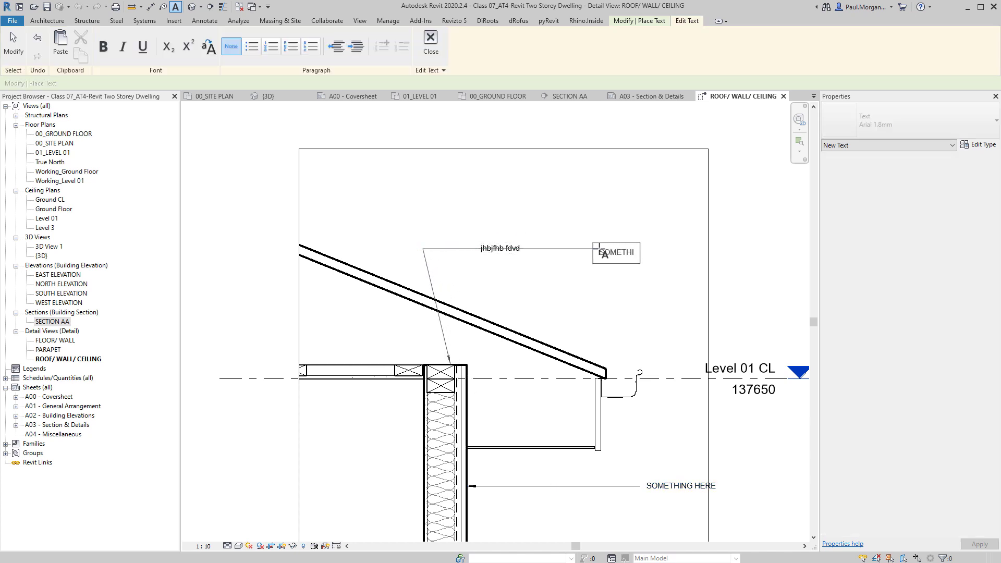
pyautogui.write('NG ELSE')
pyautogui.press('Escape')
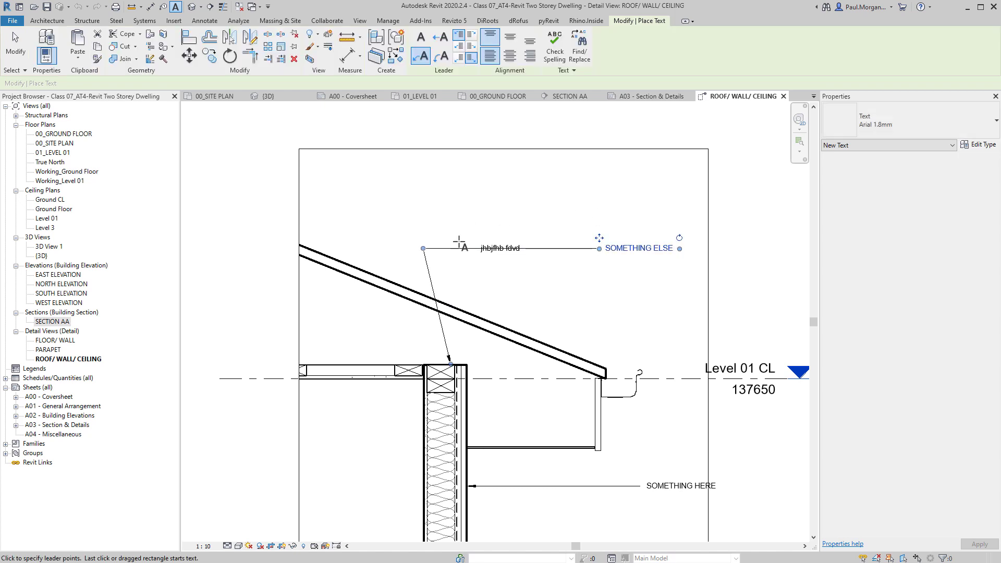
# Finish placing text and delete the stray "jhbjfhb fdvd" note above the roof slope
pyautogui.press('Escape')
pyautogui.click(480, 245)
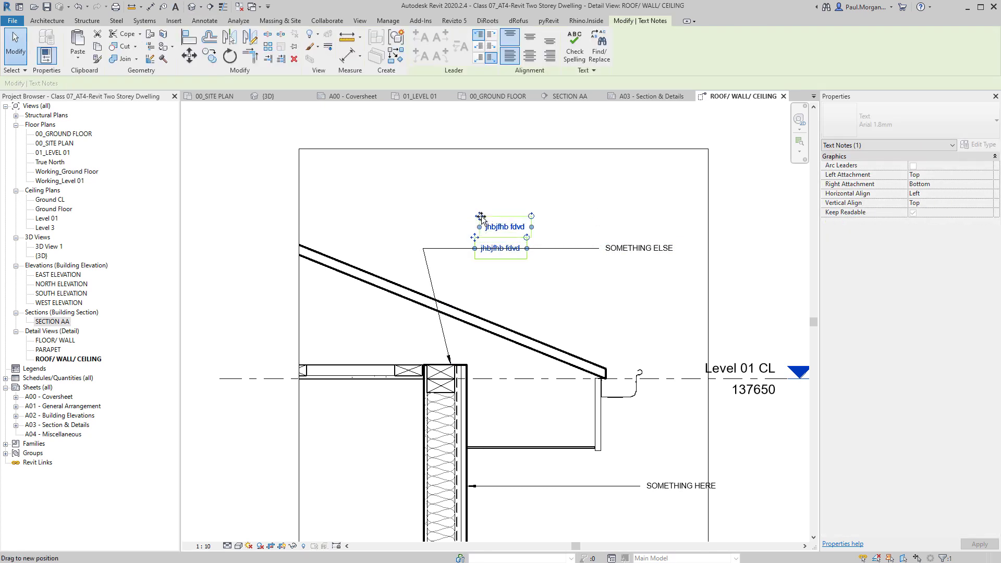
pyautogui.press('Delete')
pyautogui.moveTo(492, 292); pyautogui.dragTo(499, 258, button='middle')
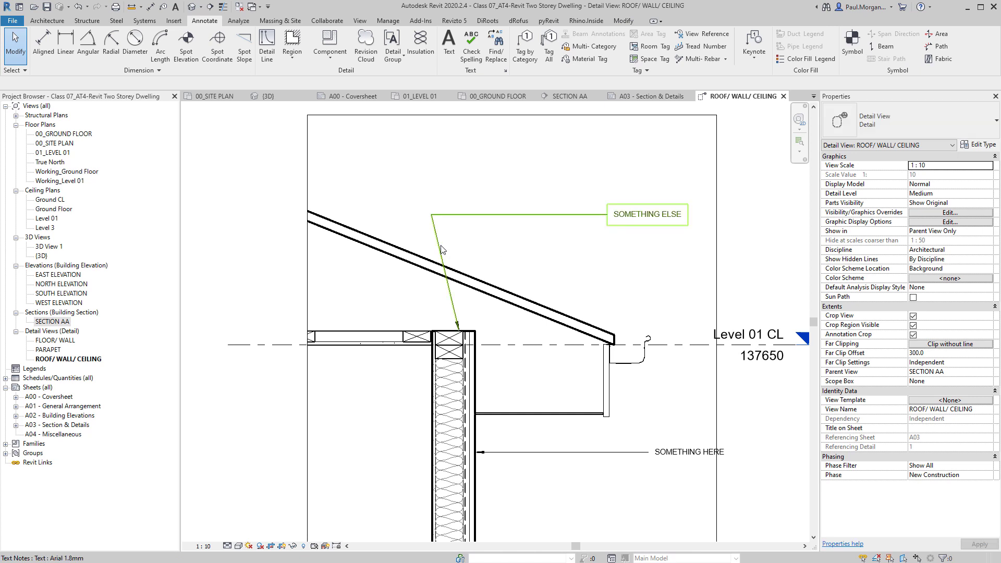
# Shift the elbow of the "SOMETHING ELSE" leader toward its text and line the text up above the "SOMETHING HERE" note
pyautogui.click(433, 214)
pyautogui.moveTo(431, 214); pyautogui.dragTo(513, 214)
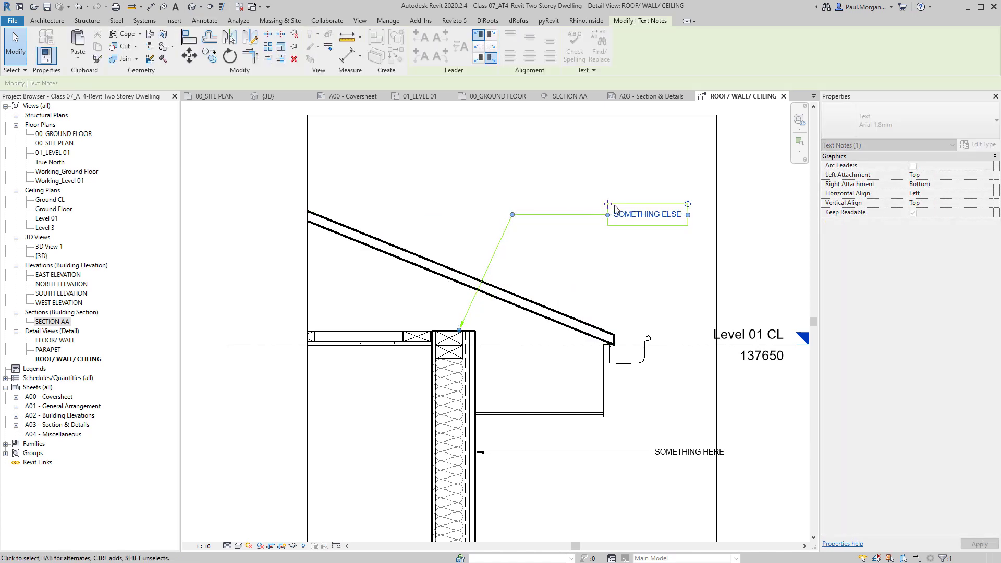
pyautogui.moveTo(609, 204)
pyautogui.mouseDown()
pyautogui.moveTo(606, 249)
pyautogui.moveTo(606, 225)
pyautogui.moveTo(659, 234)
pyautogui.moveTo(648, 235)
pyautogui.mouseUp()
pyautogui.click(563, 339)
pyautogui.scroll(-2, 563, 343)
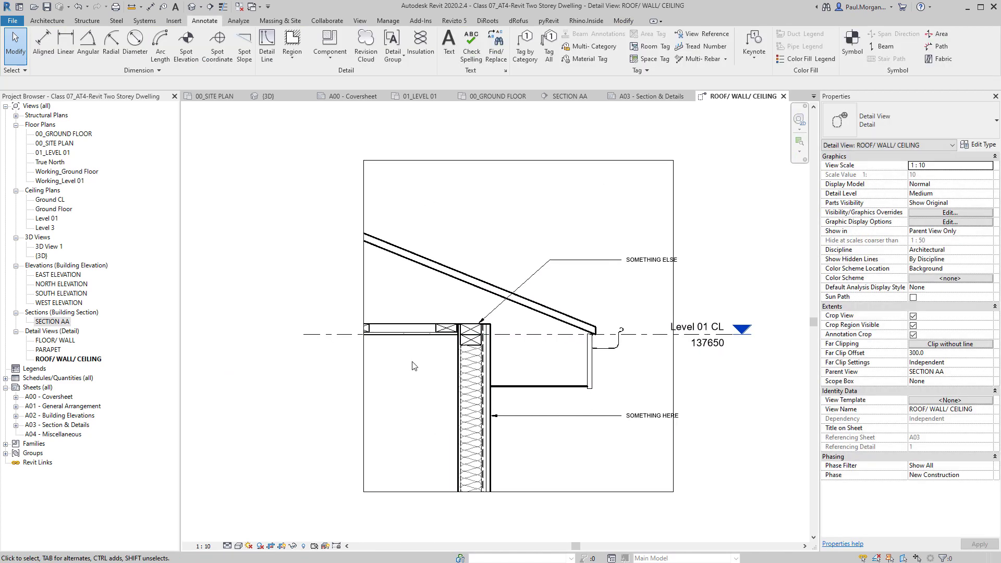
pyautogui.moveTo(453, 345); pyautogui.dragTo(485, 317, button='middle')
pyautogui.moveTo(585, 361); pyautogui.dragTo(555, 409, button='middle')
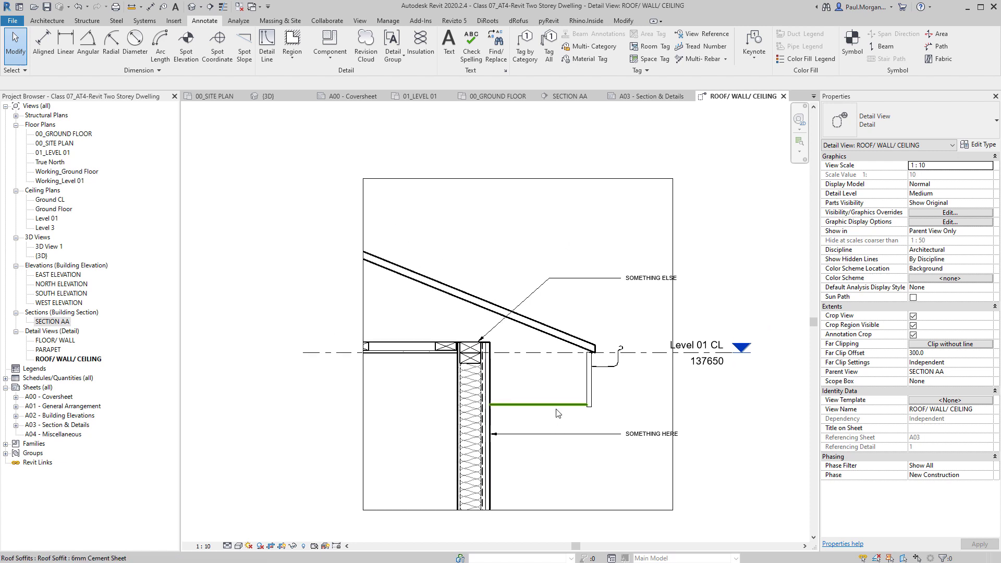
pyautogui.moveTo(584, 448); pyautogui.dragTo(575, 440, button='middle')
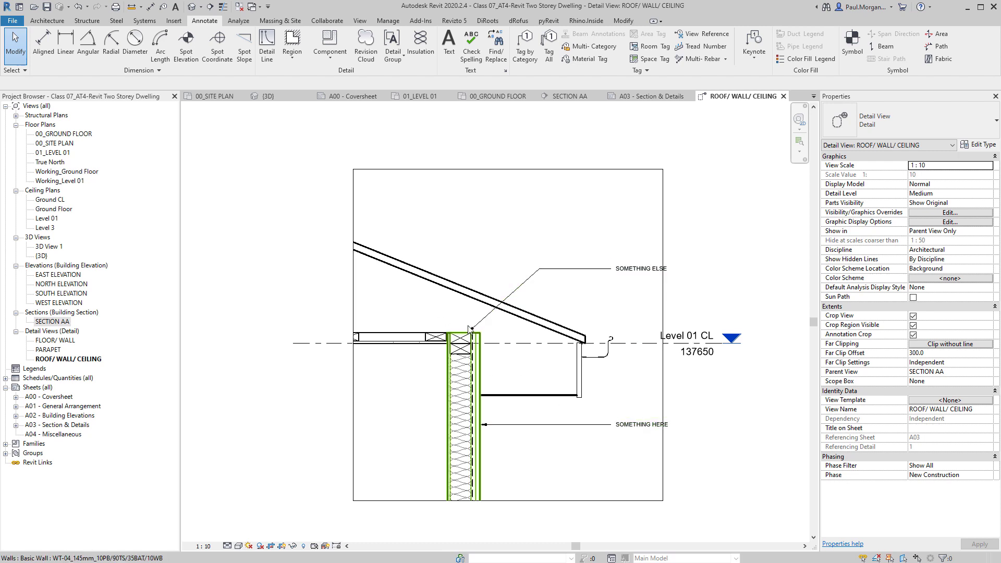
pyautogui.moveTo(458, 367); pyautogui.dragTo(494, 358, button='middle')
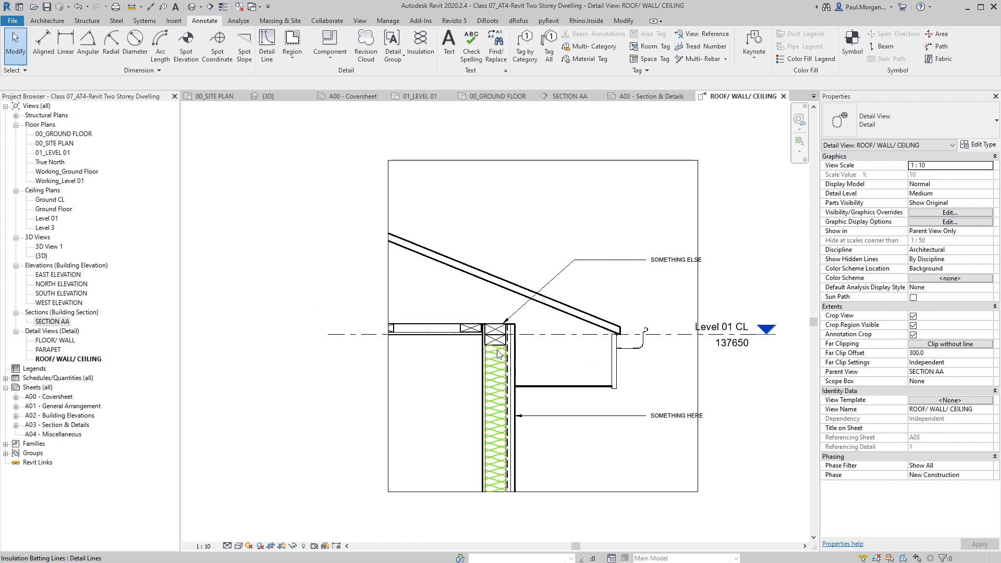
pyautogui.moveTo(574, 391); pyautogui.dragTo(574, 355, button='middle')
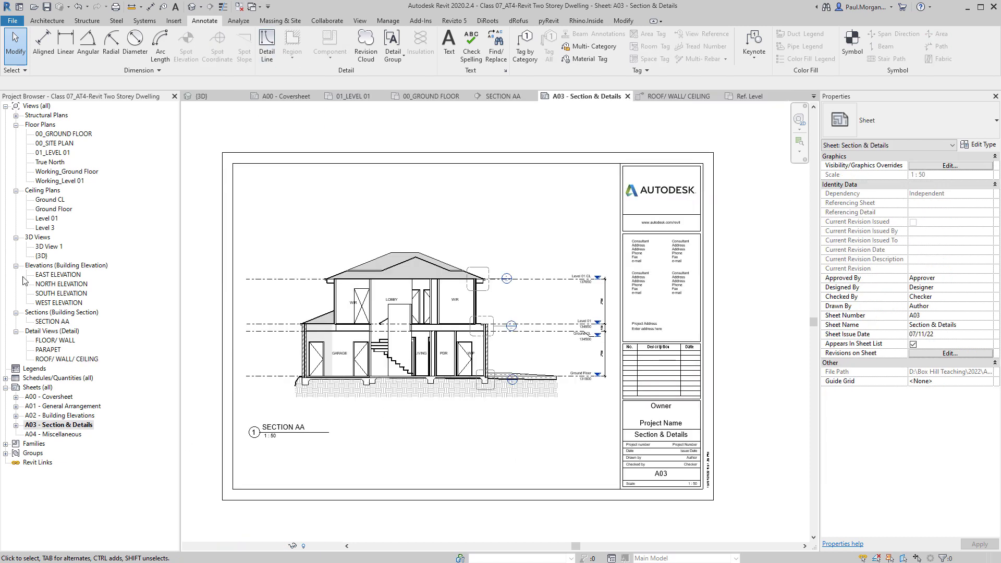
# Open the ROOF/ WALL/ CEILING detail view and examine the line styles of the detail lines drawn beneath the roof tiles
pyautogui.doubleClick(56, 359)
pyautogui.scroll(1, 537, 336)
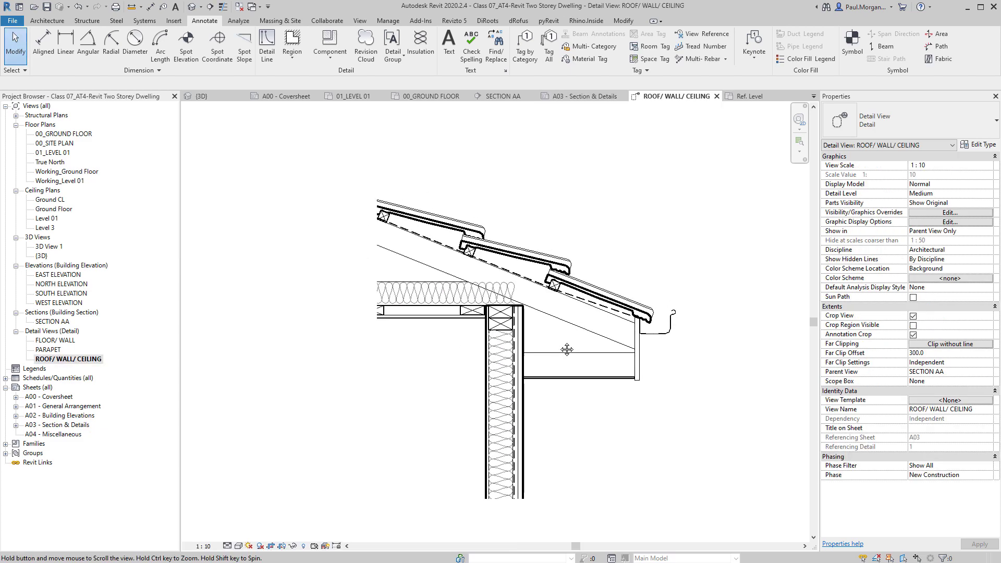
pyautogui.scroll(1, 547, 341)
pyautogui.scroll(1, 581, 343)
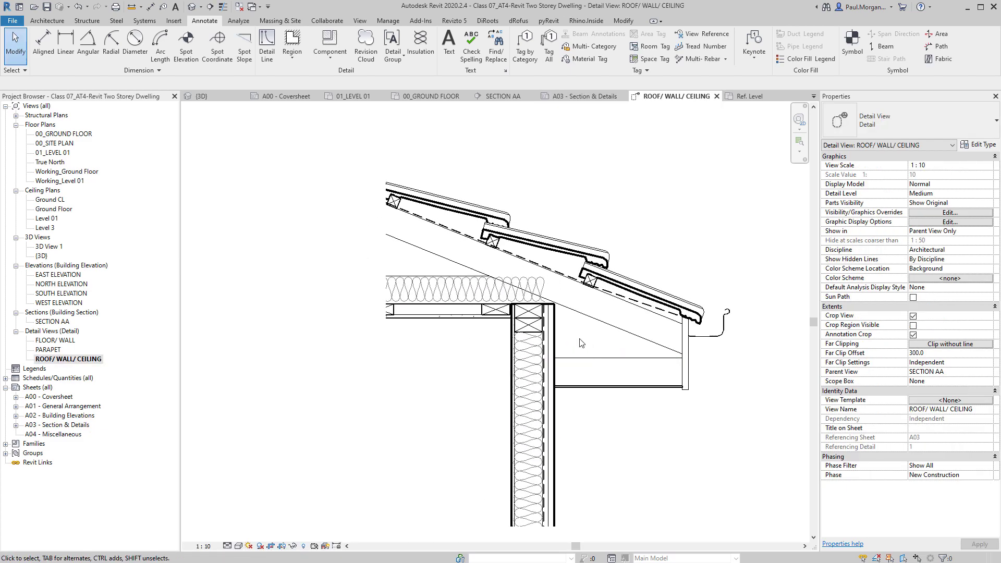
pyautogui.click(619, 336)
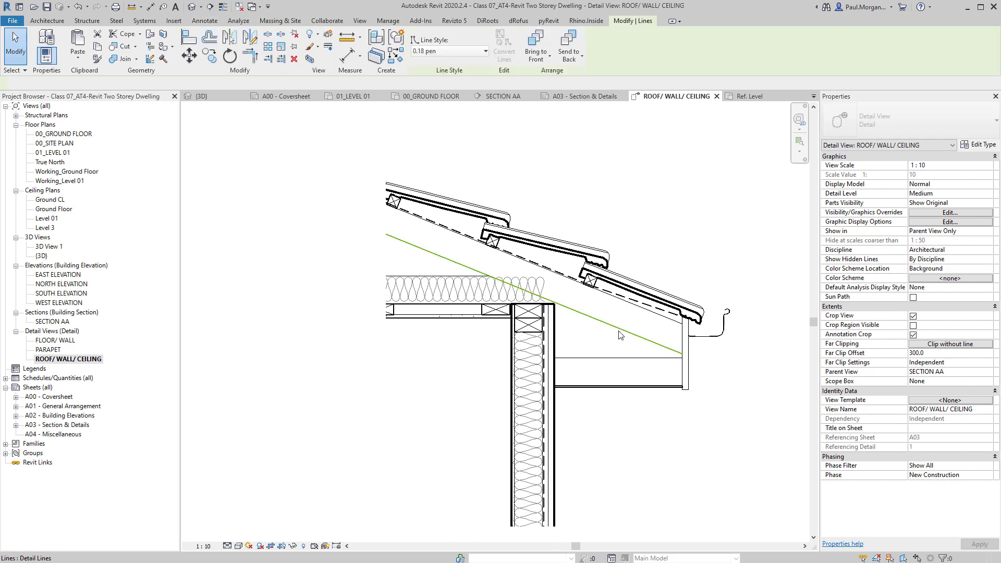
pyautogui.scroll(2, 623, 313)
pyautogui.click(642, 292)
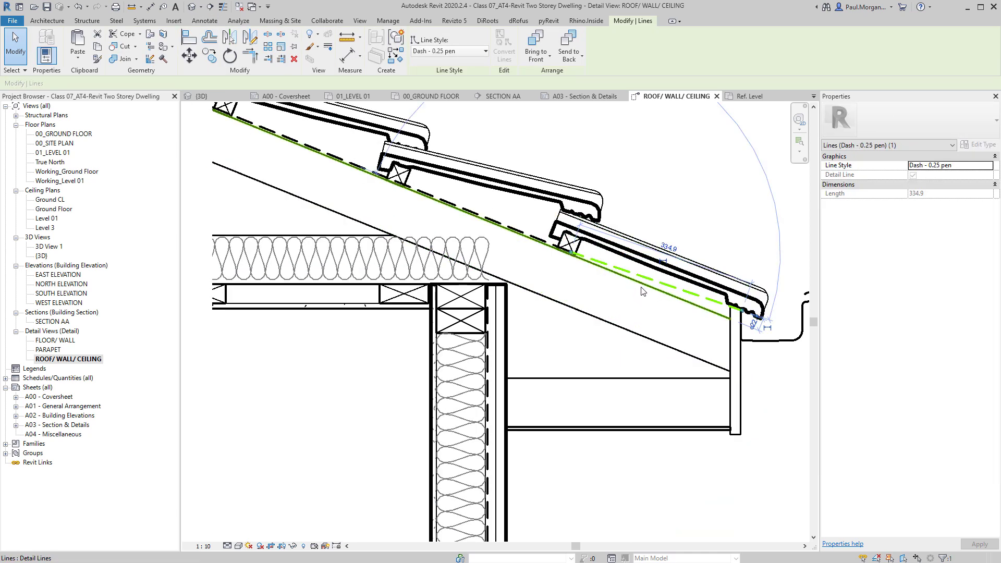
pyautogui.moveTo(631, 282); pyautogui.dragTo(478, 215)
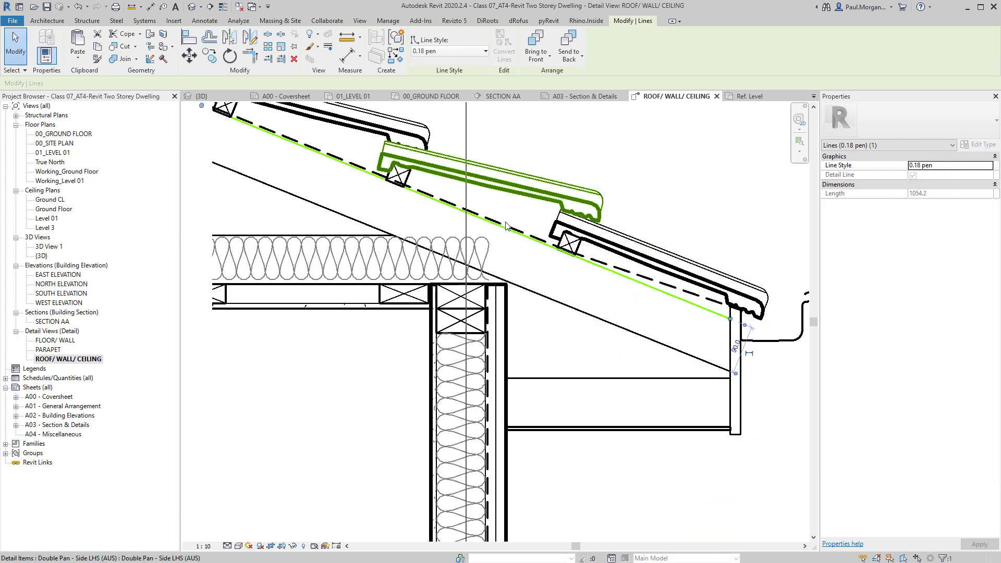
pyautogui.click(507, 189)
pyautogui.press('Escape')
# Examine the ceiling insulation and the timber stud detail items at the junction of ceiling and wall
pyautogui.moveTo(458, 318); pyautogui.dragTo(510, 273, button='middle')
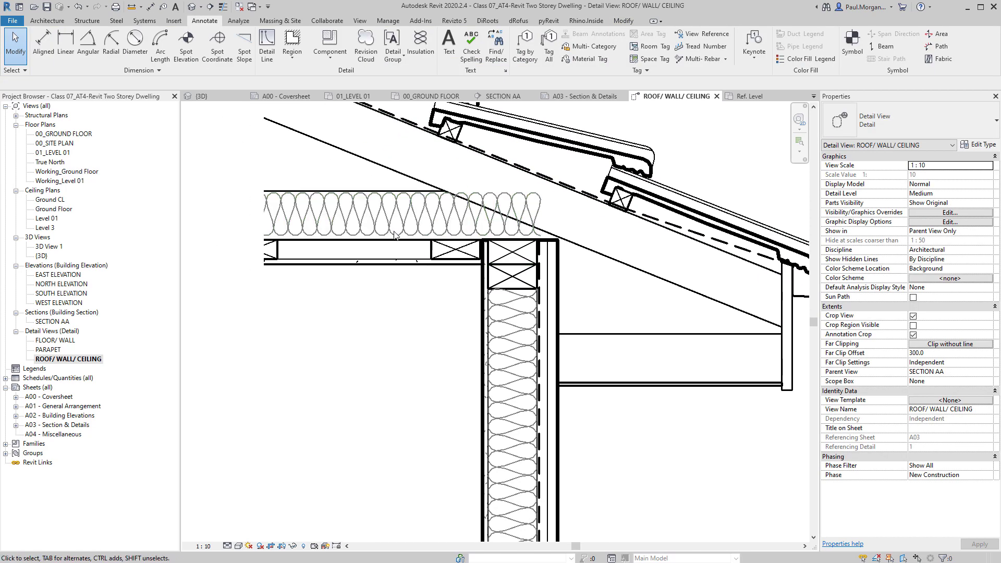
pyautogui.moveTo(395, 235); pyautogui.dragTo(444, 266, button='middle')
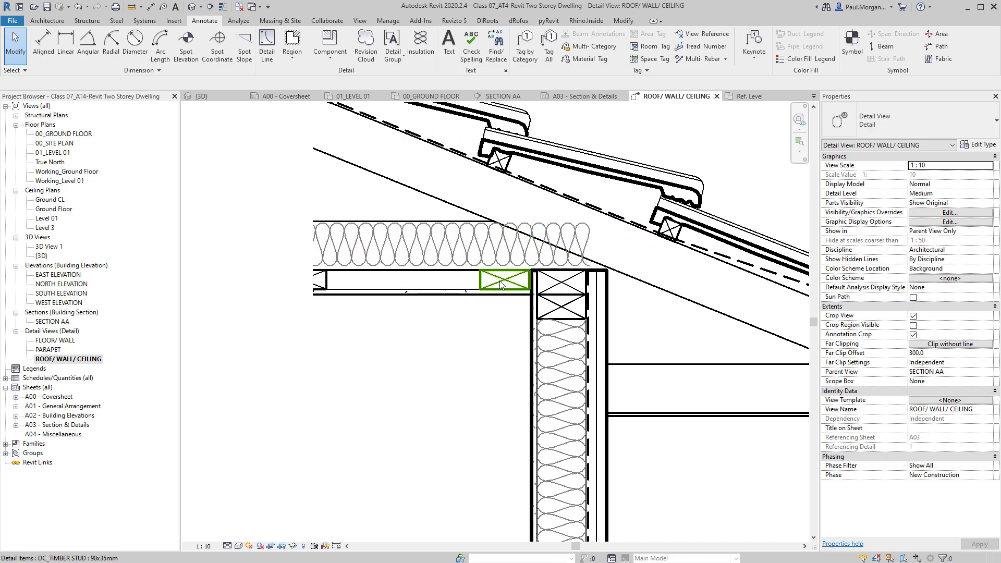
pyautogui.moveTo(501, 284); pyautogui.dragTo(589, 385, button='middle')
pyautogui.click(587, 377)
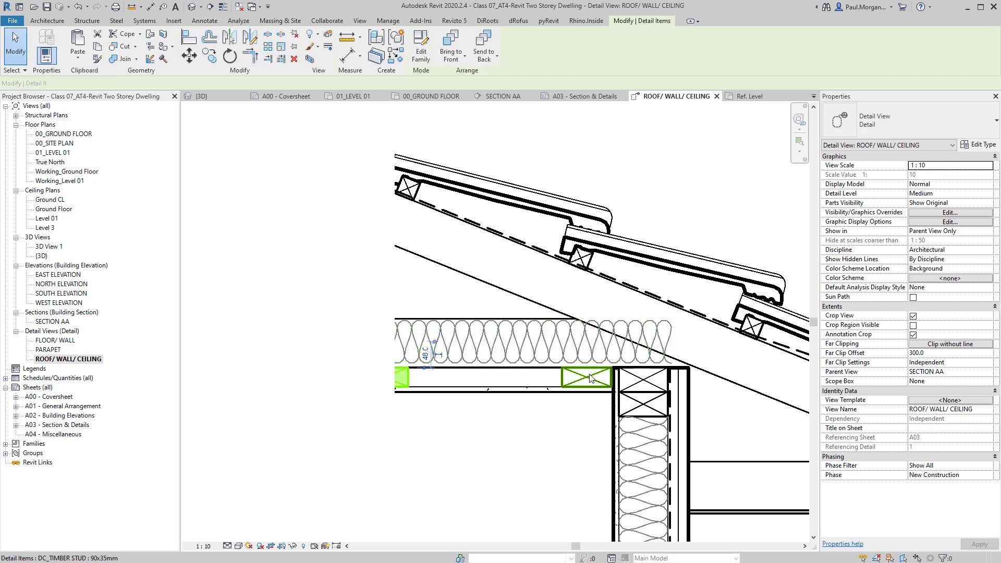
pyautogui.click(557, 433)
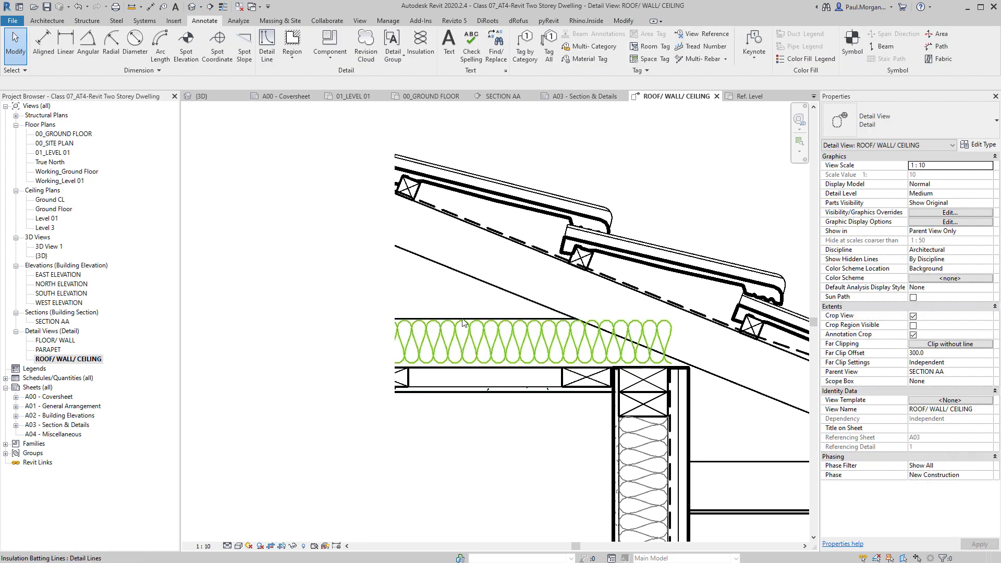
pyautogui.scroll(-2, 478, 321)
pyautogui.moveTo(671, 392); pyautogui.dragTo(599, 366, button='middle')
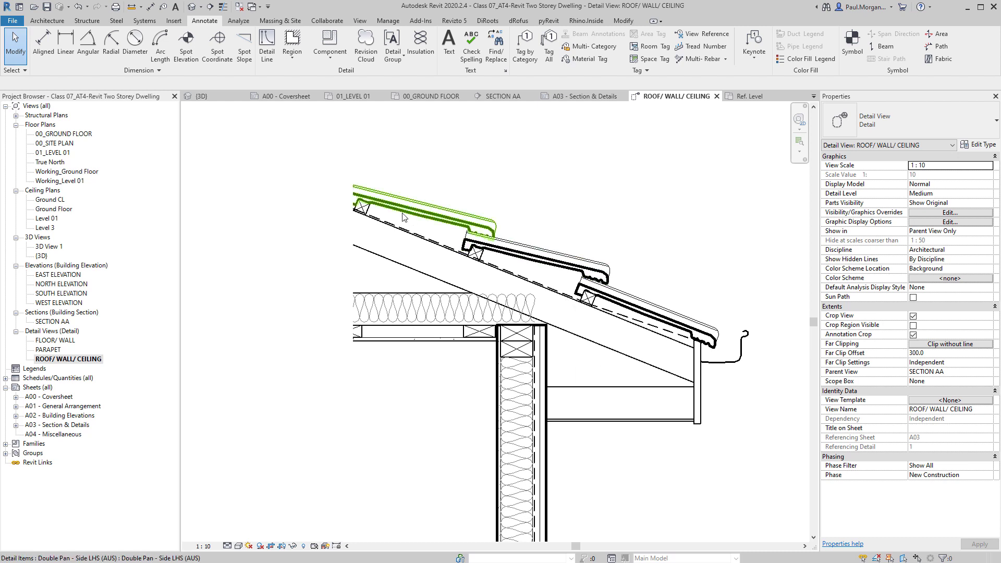
# Examine the lowest roof tile's detail item above the fascia and gutter
pyautogui.click(656, 314)
pyautogui.scroll(2, 665, 302)
pyautogui.scroll(-1, 676, 287)
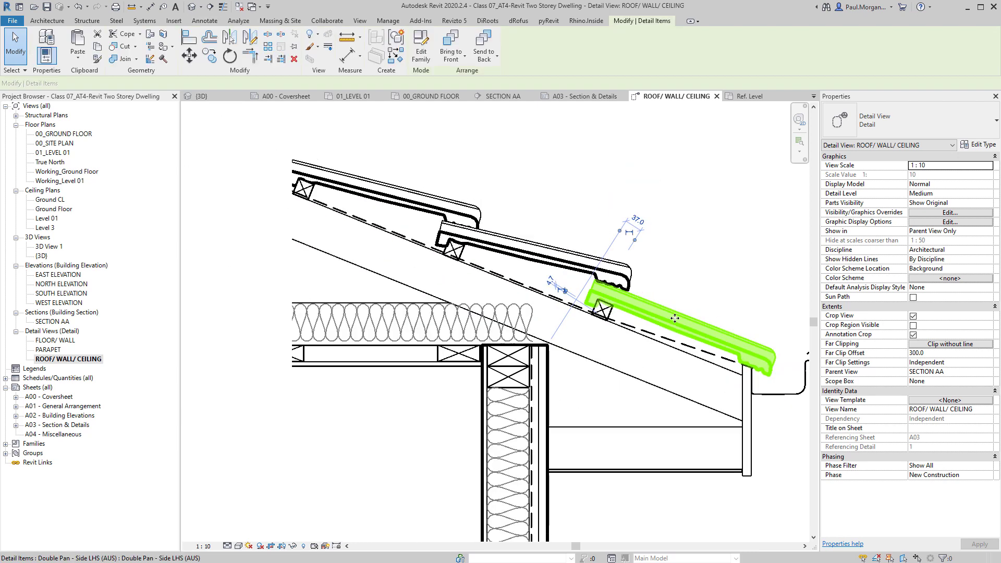
pyautogui.click(675, 282)
pyautogui.moveTo(667, 320); pyautogui.dragTo(626, 330, button='middle')
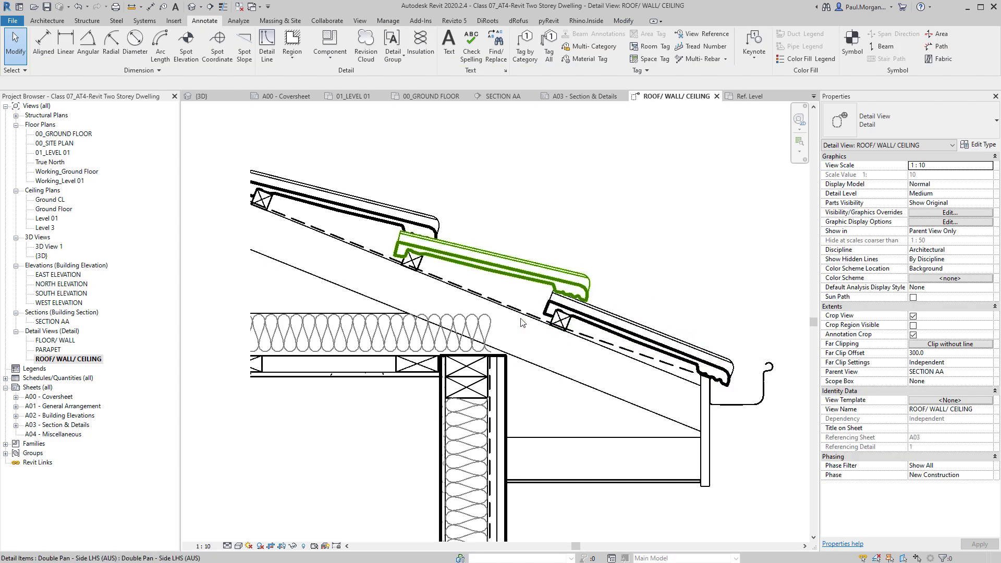
# Examine the timber stud batten under the lowest roof tile, its available type sizes, and the middle roof tile's detail item
pyautogui.scroll(2, 523, 323)
pyautogui.click(587, 323)
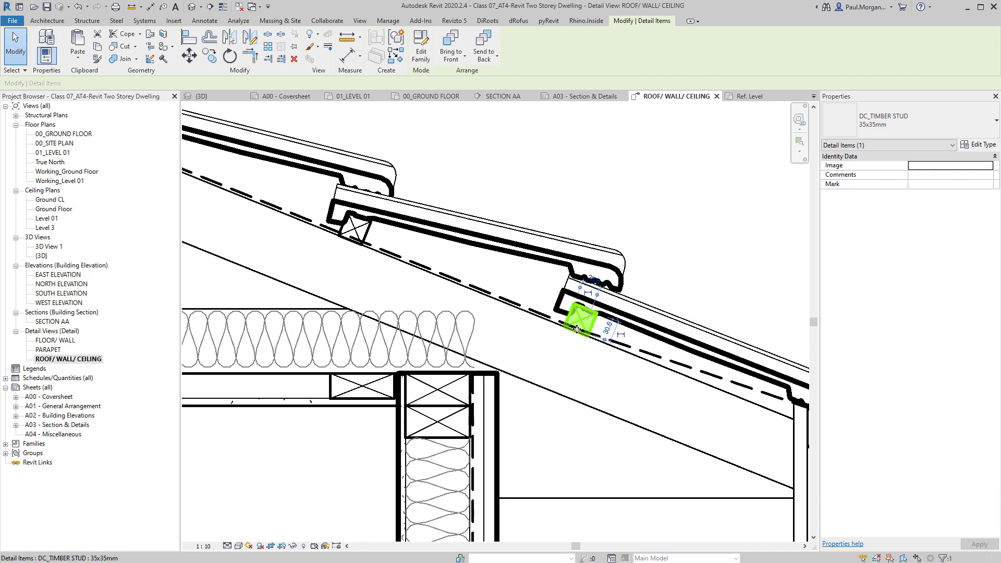
pyautogui.scroll(-2, 577, 329)
pyautogui.press('Escape')
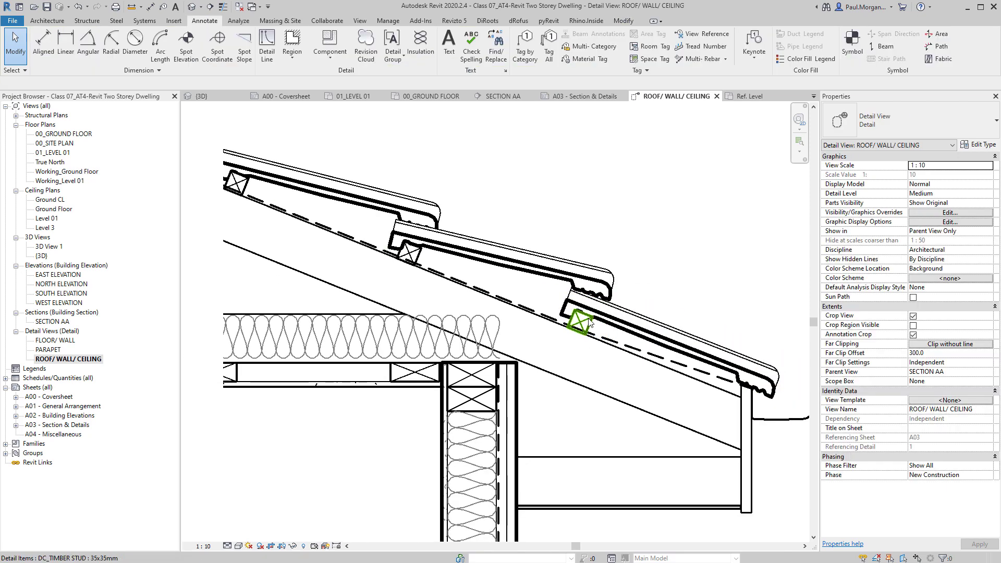
pyautogui.click(588, 322)
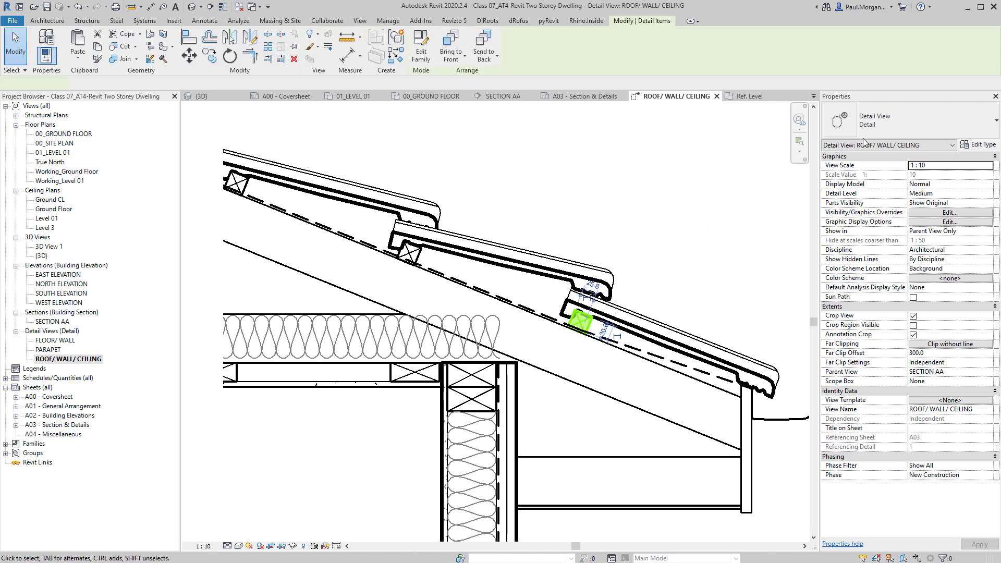
pyautogui.click(893, 116)
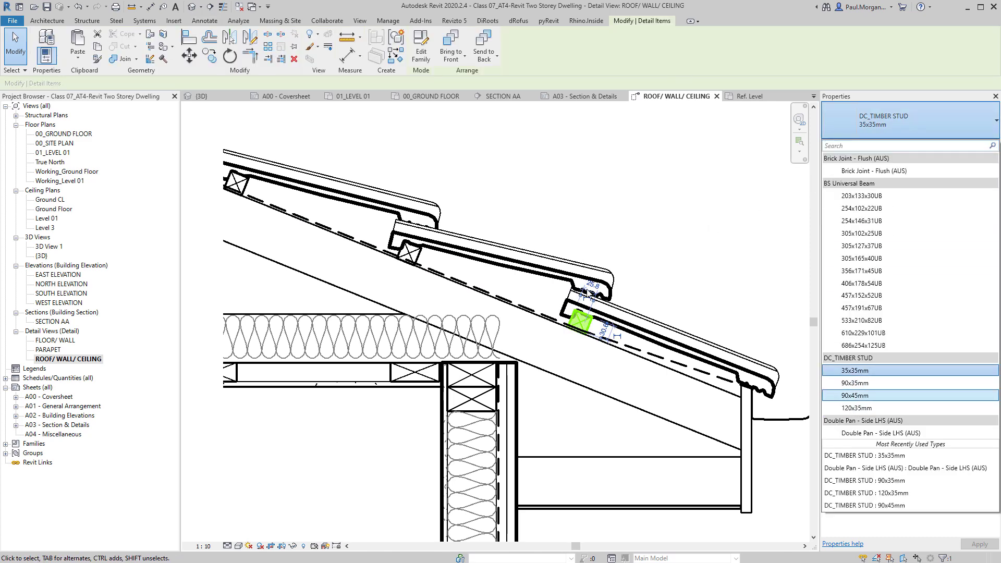
pyautogui.press('Escape')
pyautogui.press('Escape')
pyautogui.scroll(-1, 635, 260)
pyautogui.moveTo(614, 234); pyautogui.dragTo(622, 259, button='middle')
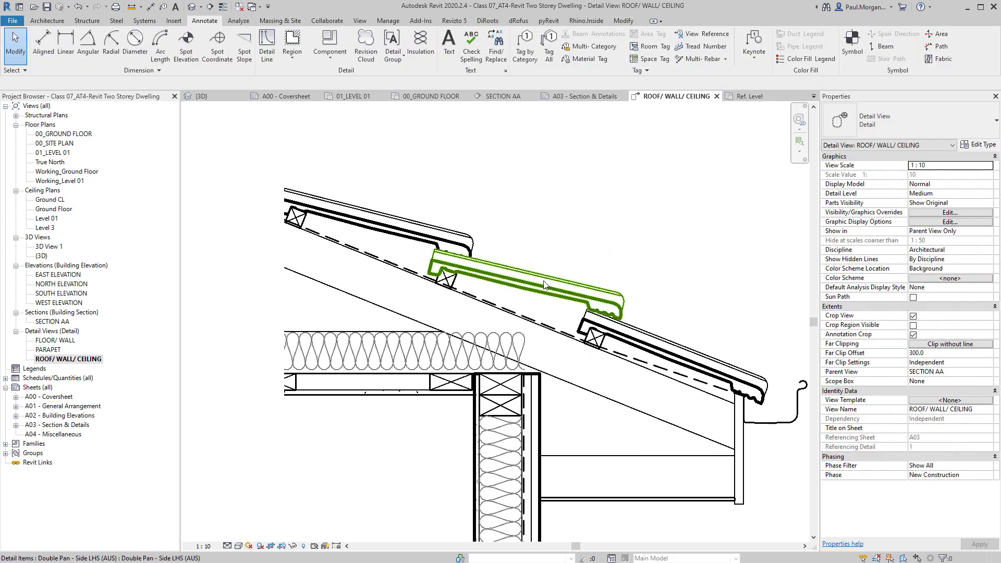
pyautogui.click(544, 285)
pyautogui.click(597, 221)
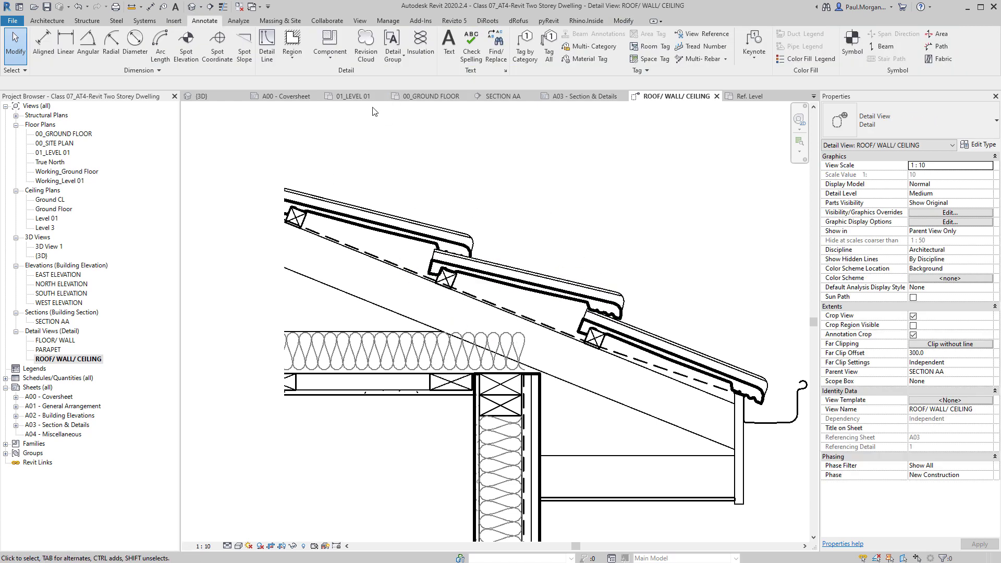
# Start placing a detail component and browse the family library from the Roofing - Tile folder up to Australia's Detail Items folder
pyautogui.click(339, 61)
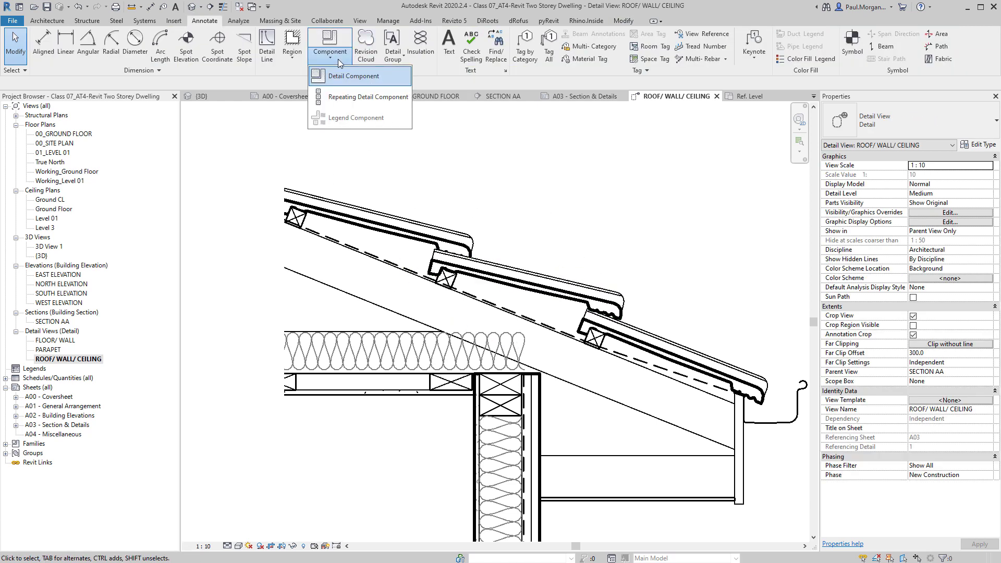
pyautogui.click(294, 86)
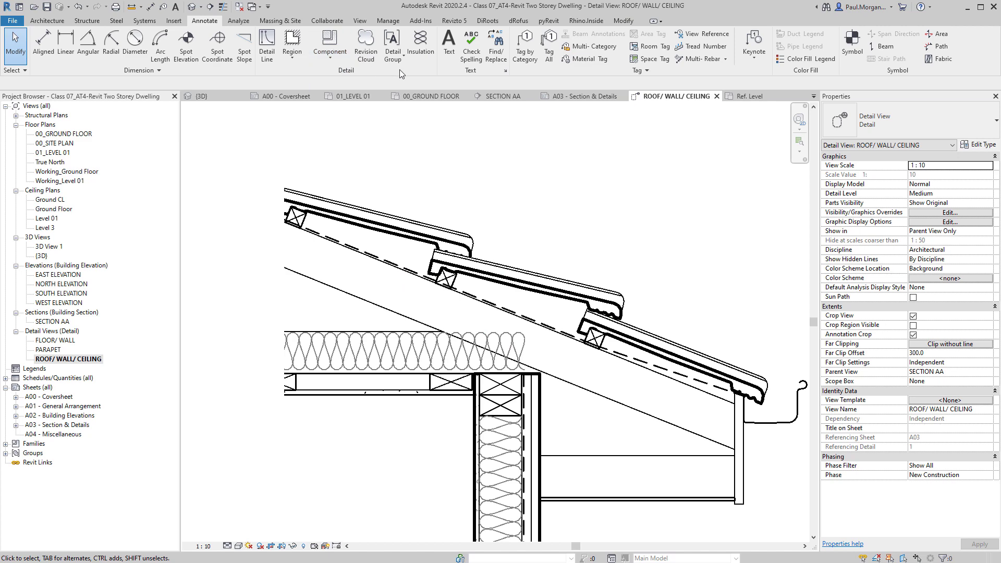
pyautogui.click(335, 64)
pyautogui.click(339, 76)
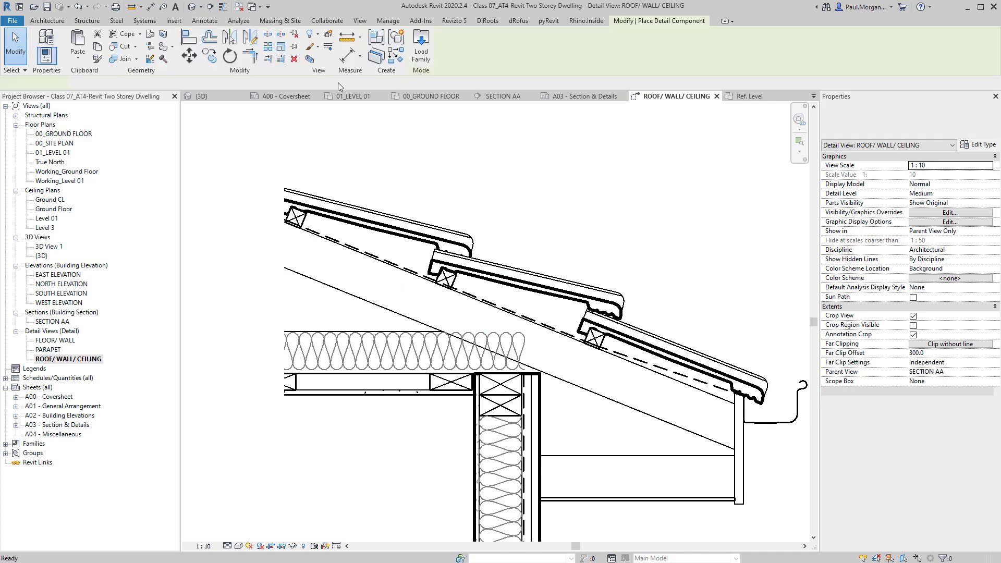
pyautogui.click(426, 52)
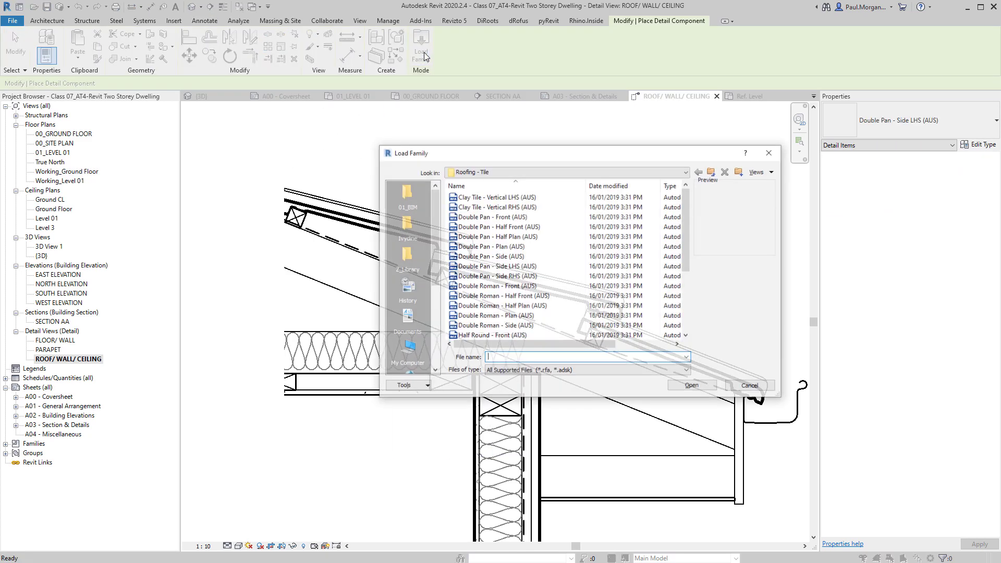
pyautogui.click(713, 172)
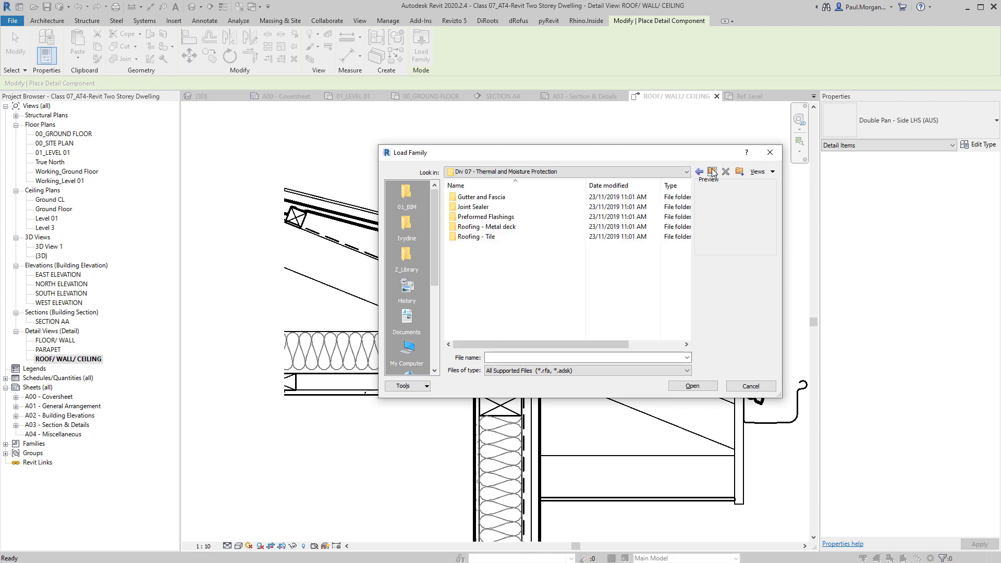
pyautogui.click(713, 172)
pyautogui.click(713, 172)
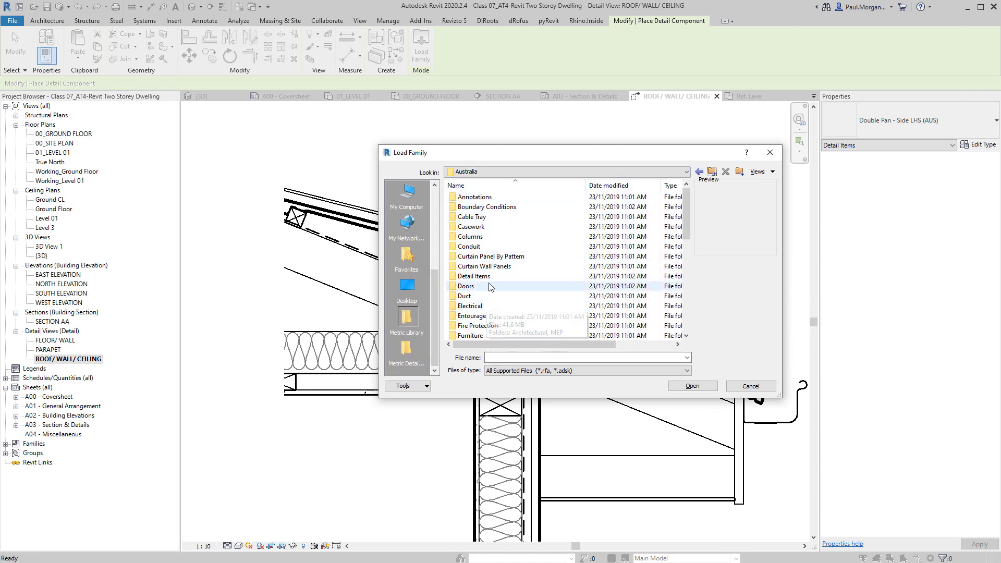
pyautogui.doubleClick(476, 276)
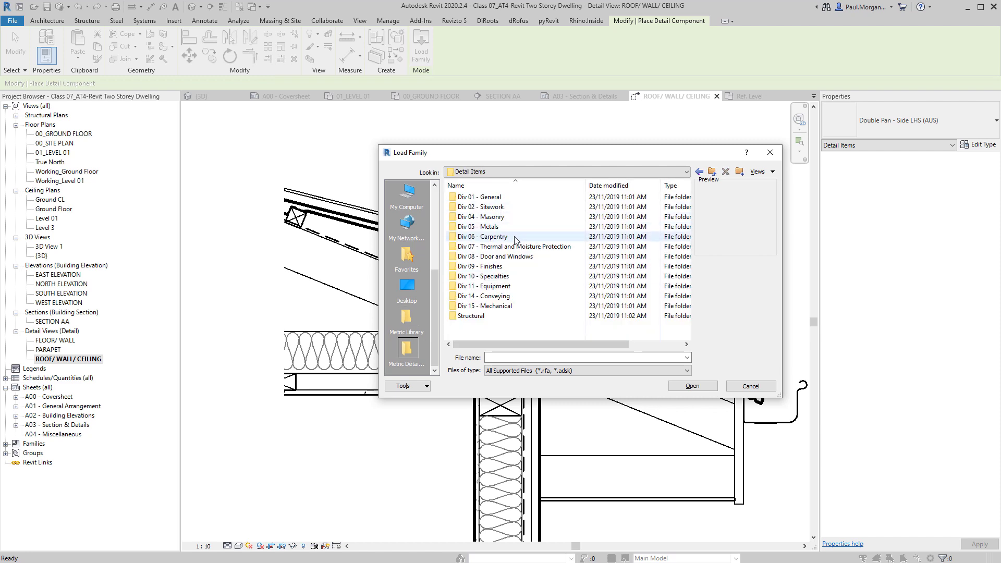
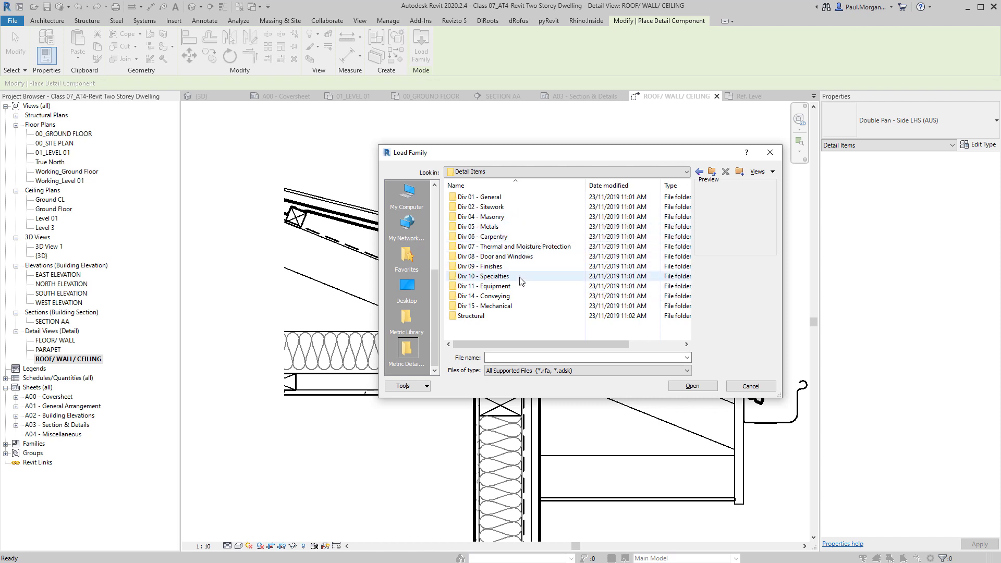
# Browse the roof tile detail families in Div 07 - Thermal and Moisture Protection, Roofing - Tile, previewing them, and close without loading any
pyautogui.doubleClick(532, 249)
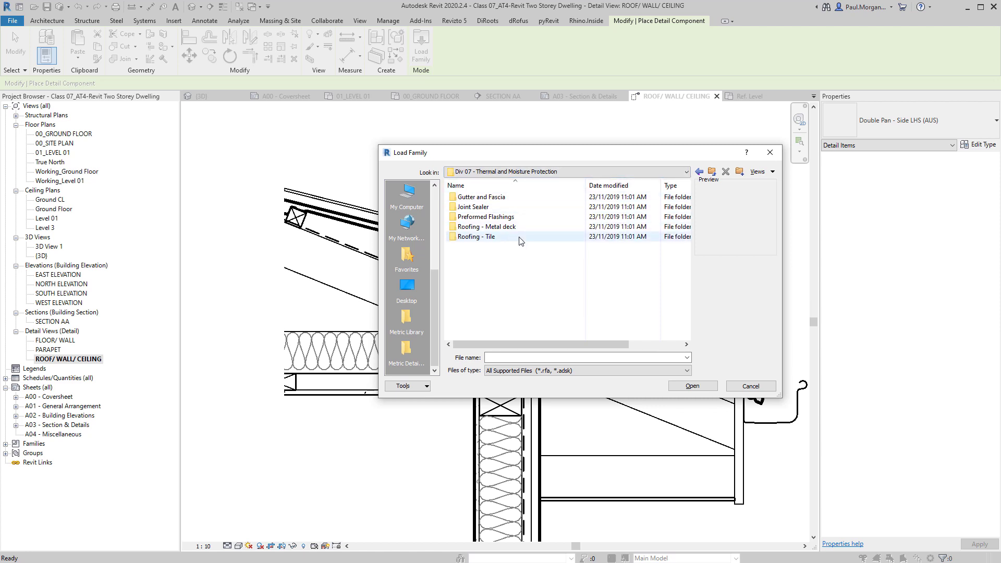
pyautogui.doubleClick(504, 236)
pyautogui.click(506, 199)
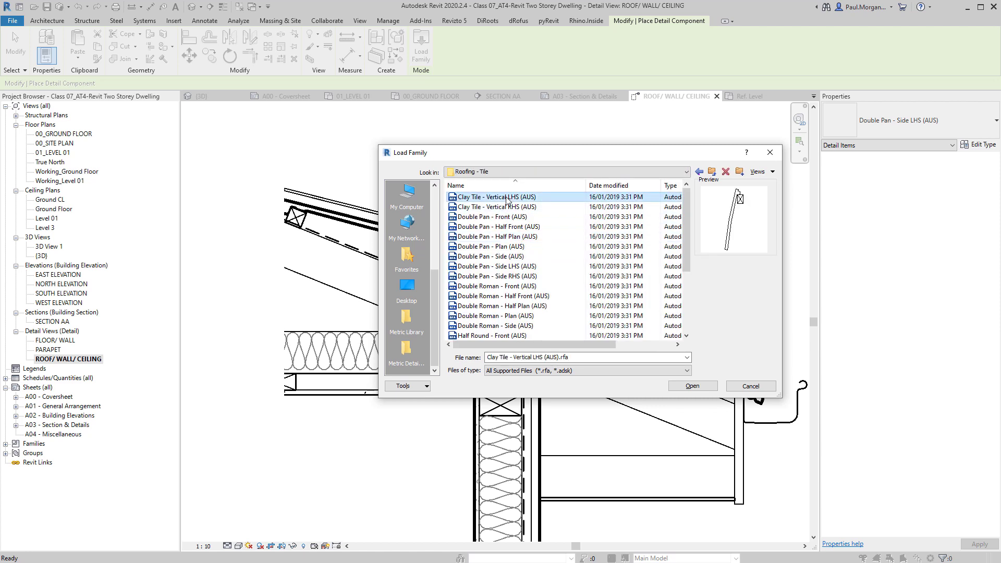
pyautogui.press('Down')
pyautogui.press('Down')
pyautogui.press('Down')
pyautogui.press('Down')
pyautogui.press('Down')
pyautogui.press('Down')
pyautogui.press('Down')
pyautogui.press('Down')
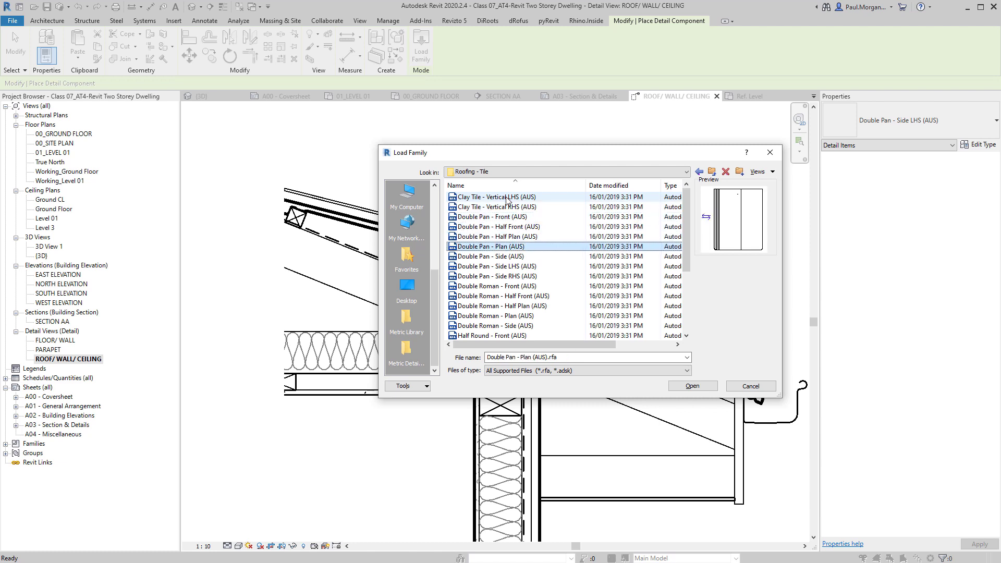
pyautogui.press('Down')
pyautogui.press('Down')
pyautogui.press('Down')
pyautogui.press('Down')
pyautogui.press('Down')
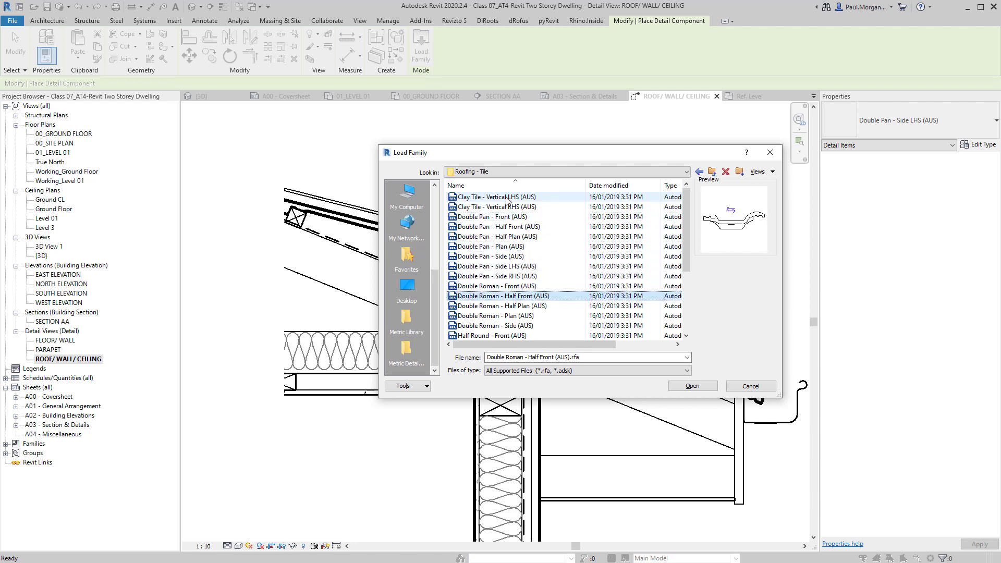
pyautogui.press('Down')
pyautogui.press('Down')
pyautogui.press('Down')
pyautogui.press('Up')
pyautogui.press('Up')
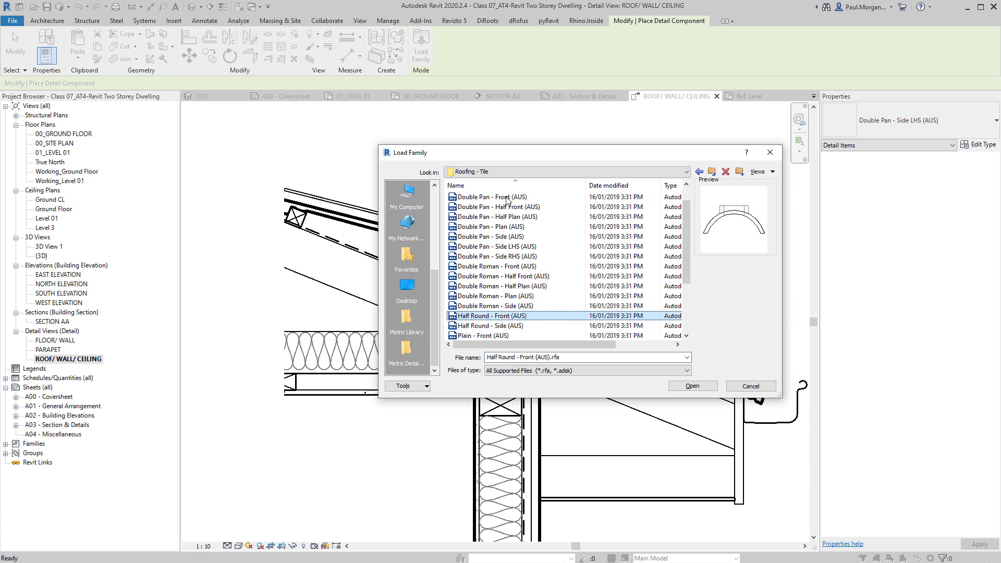
pyautogui.press('Up')
pyautogui.press('Up')
pyautogui.press('Up')
pyautogui.press('Up')
pyautogui.press('Up')
pyautogui.press('Up')
pyautogui.press('Up')
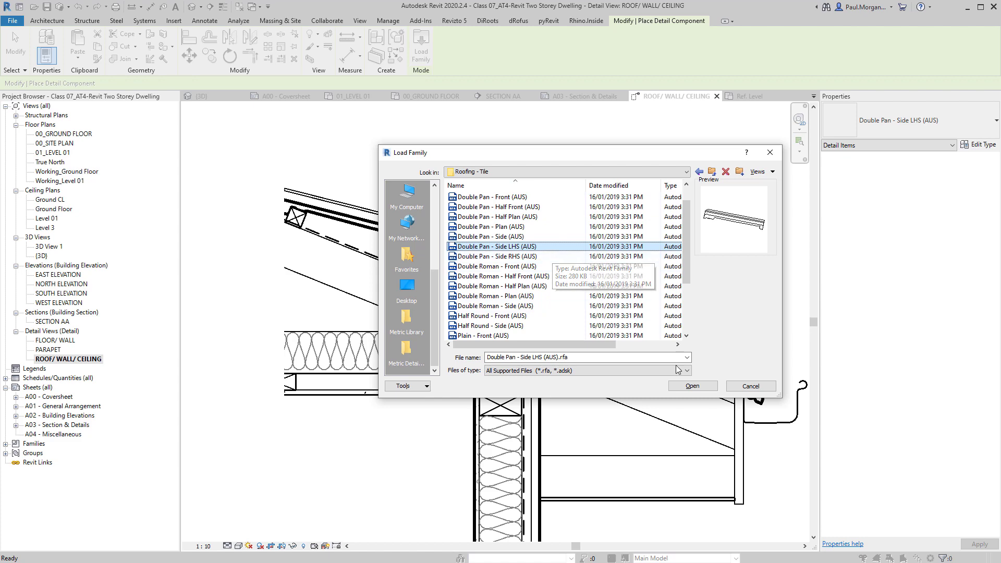
pyautogui.click(751, 387)
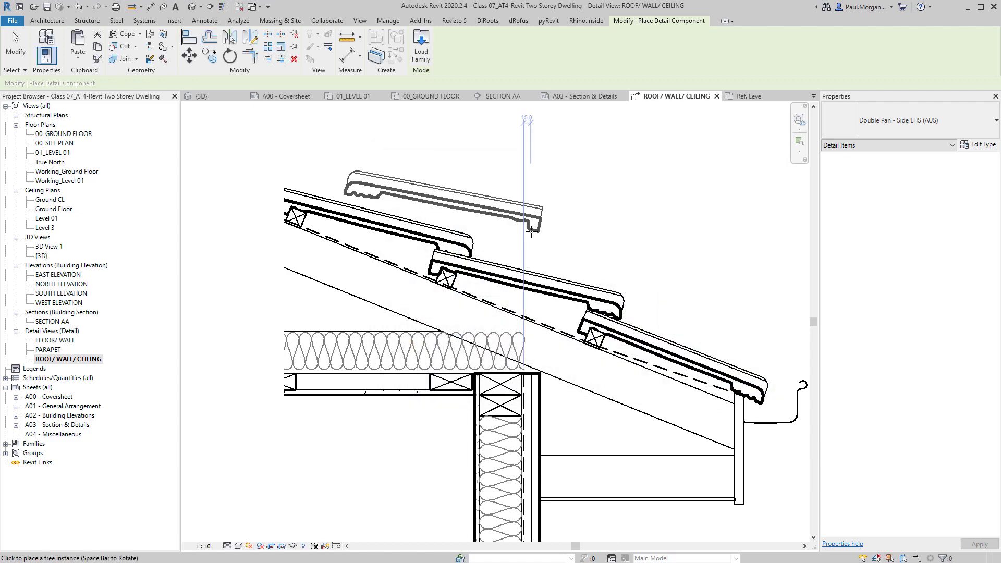
# Open the placed Double Pan - Side LHS (AUS) tile family for editing and inspect its profile lines
pyautogui.click(527, 297)
pyautogui.press('Escape')
pyautogui.doubleClick(516, 290)
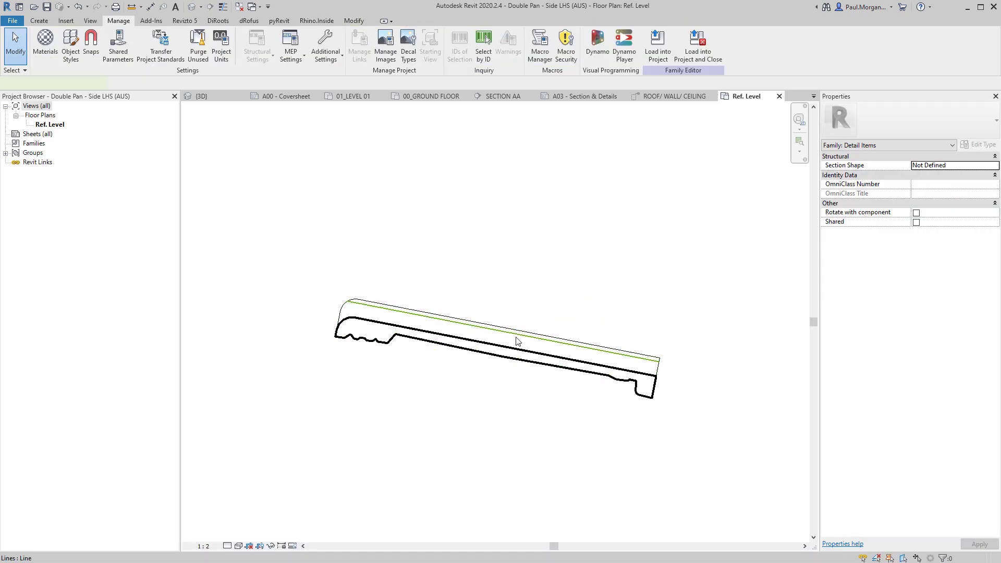
pyautogui.click(518, 341)
pyautogui.press('Escape')
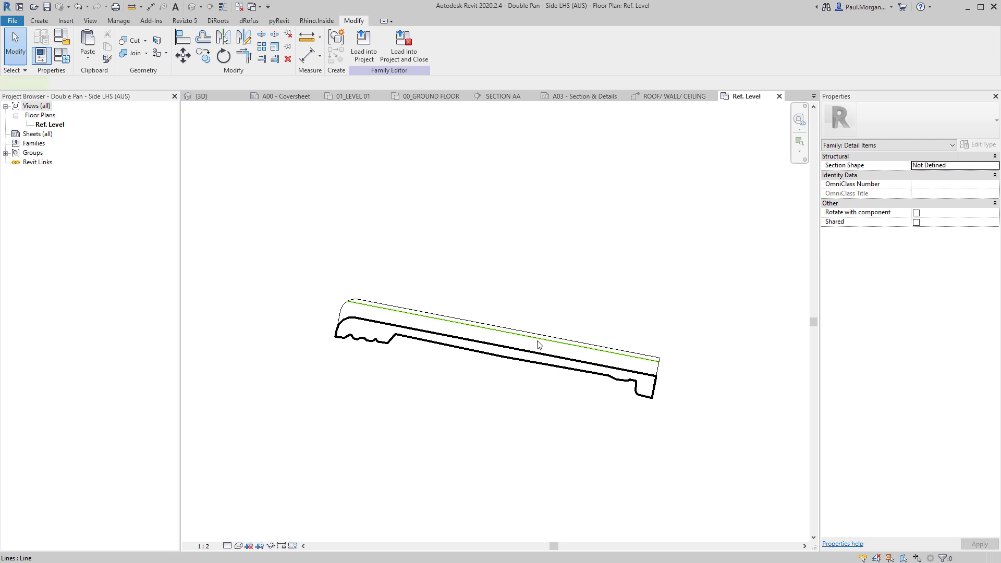
pyautogui.click(539, 345)
pyautogui.press('Escape')
pyautogui.scroll(2, 490, 349)
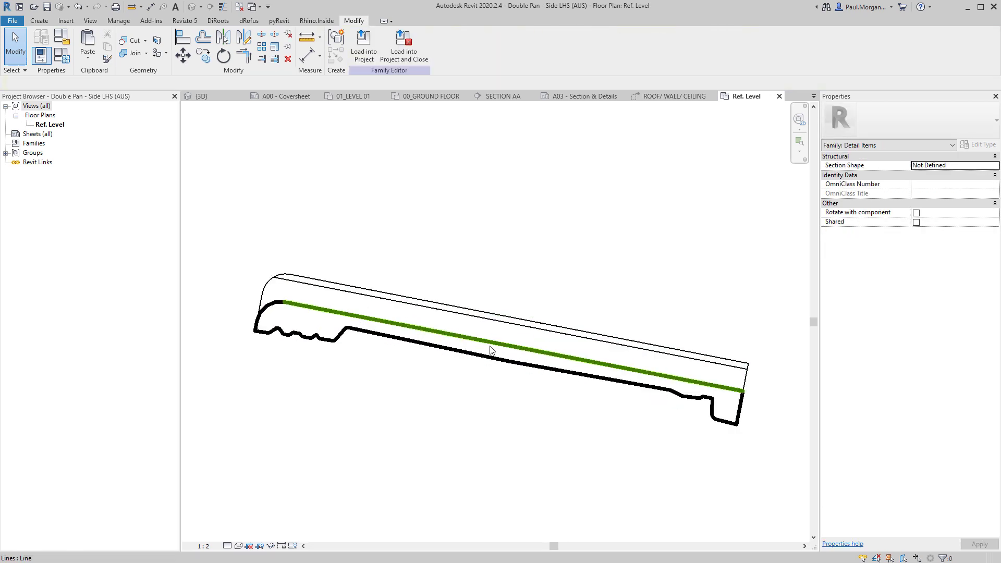
pyautogui.click(490, 350)
pyautogui.press('Escape')
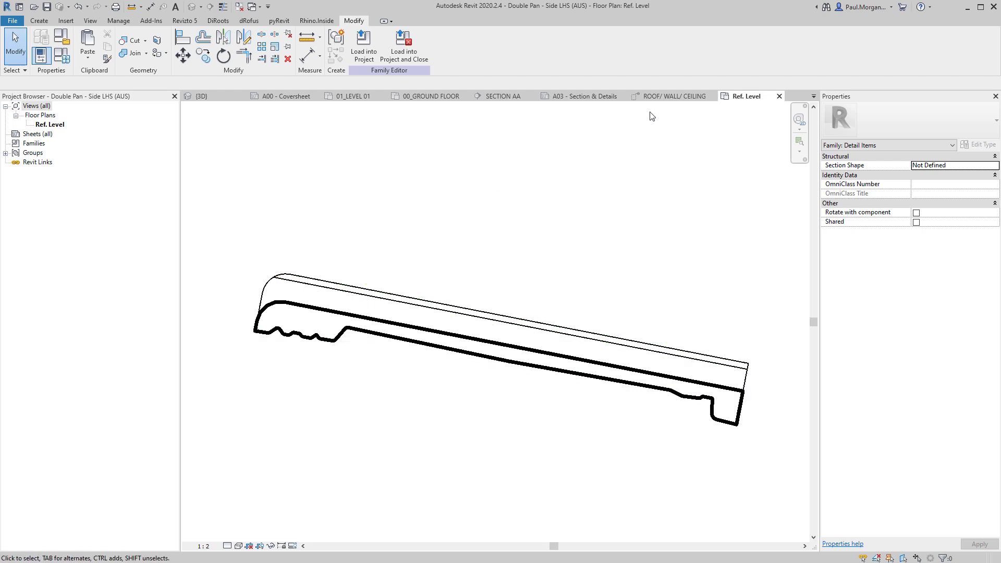
# Return to the ROOF/ WALL/ CEILING detail view and examine the overlapping roof tiles along the rafter
pyautogui.click(672, 97)
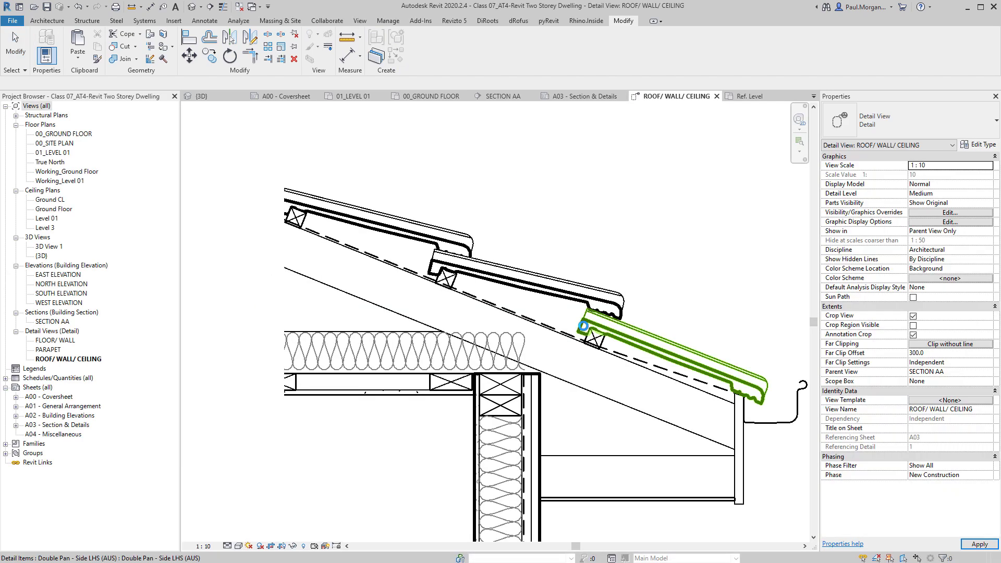
pyautogui.click(489, 291)
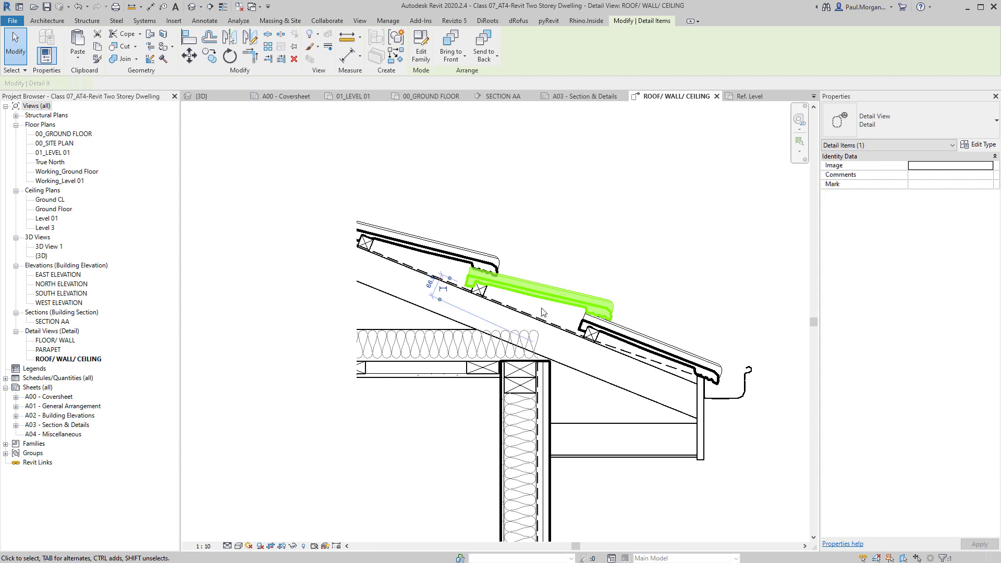
pyautogui.click(683, 329)
pyautogui.scroll(-3, 498, 290)
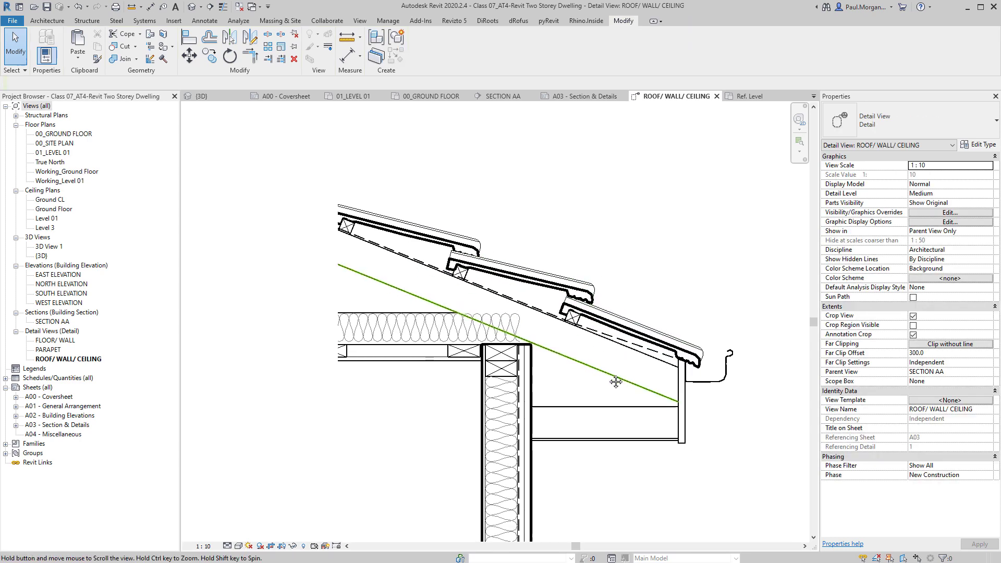
pyautogui.moveTo(573, 399)
pyautogui.mouseDown(button='middle')
pyautogui.moveTo(597, 356)
pyautogui.moveTo(592, 426)
pyautogui.mouseUp(button='middle')
pyautogui.moveTo(641, 476); pyautogui.dragTo(636, 467, button='middle')
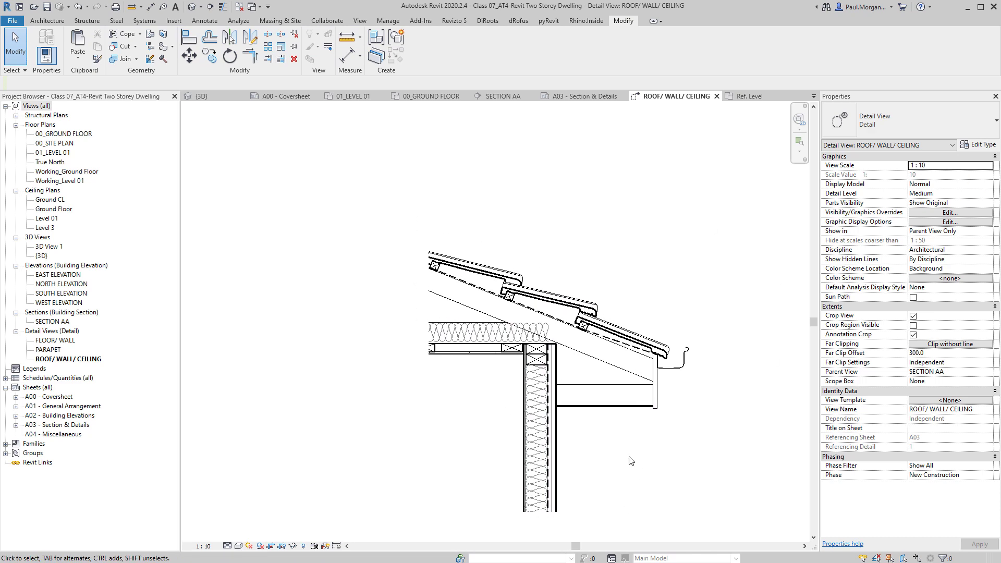
pyautogui.scroll(3, 569, 312)
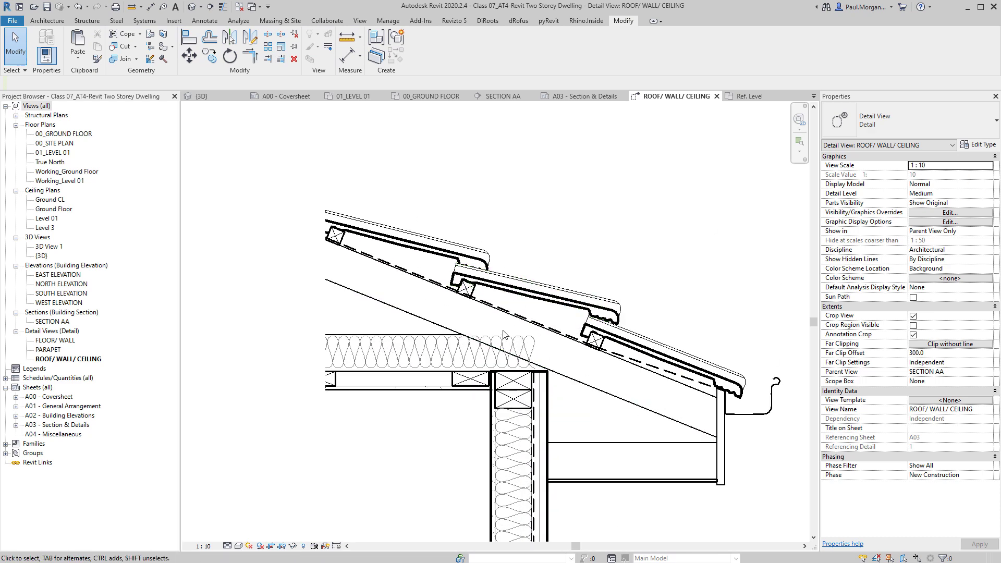
# Reveal the hidden elements, inspect the TFR01_30mm Roof Tile roof behind the tile details, and turn the reveal mode off
pyautogui.press('r')
pyautogui.press('h')
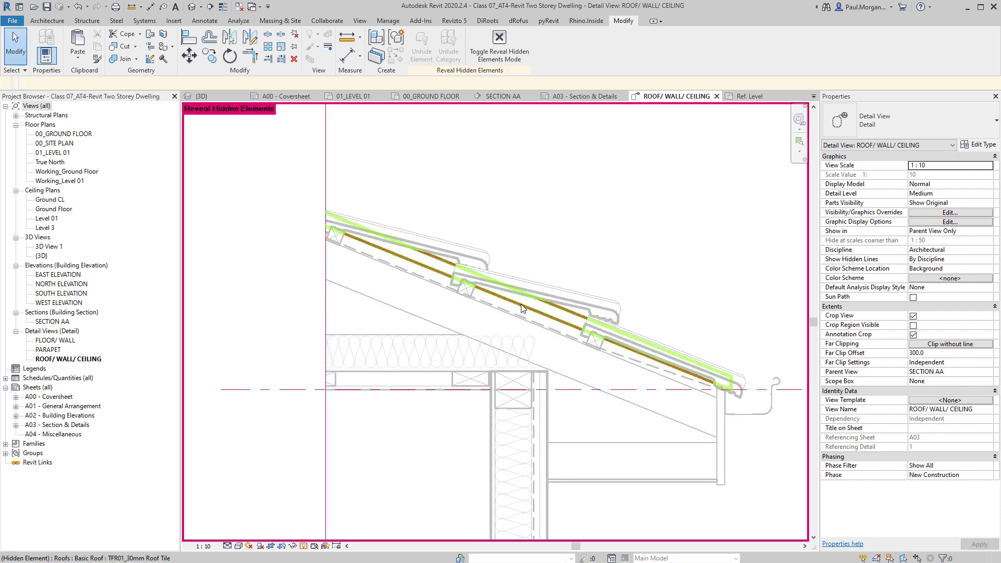
pyautogui.click(521, 305)
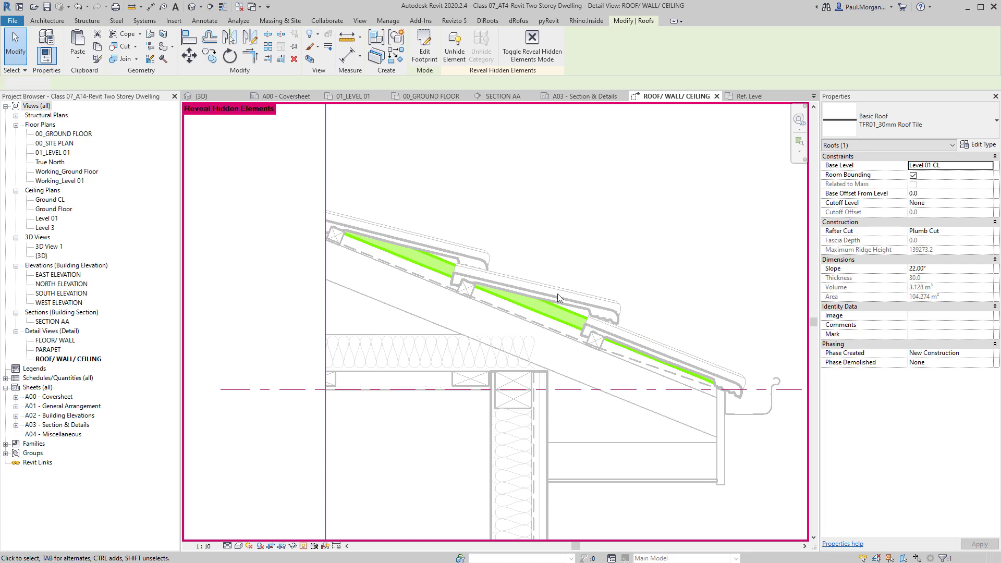
pyautogui.press('Escape')
pyautogui.click(553, 313)
pyautogui.press('Escape')
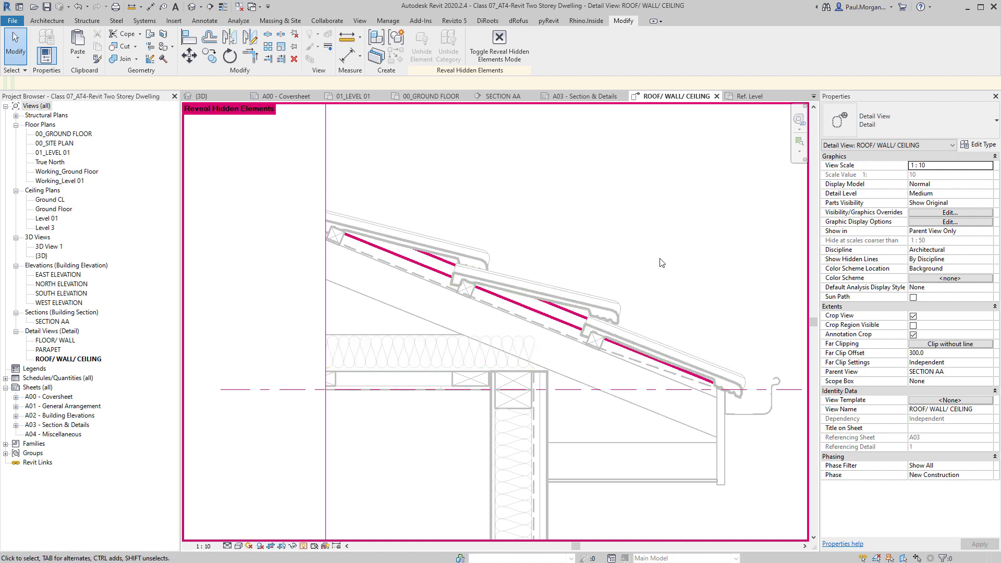
pyautogui.press('r')
pyautogui.press('h')
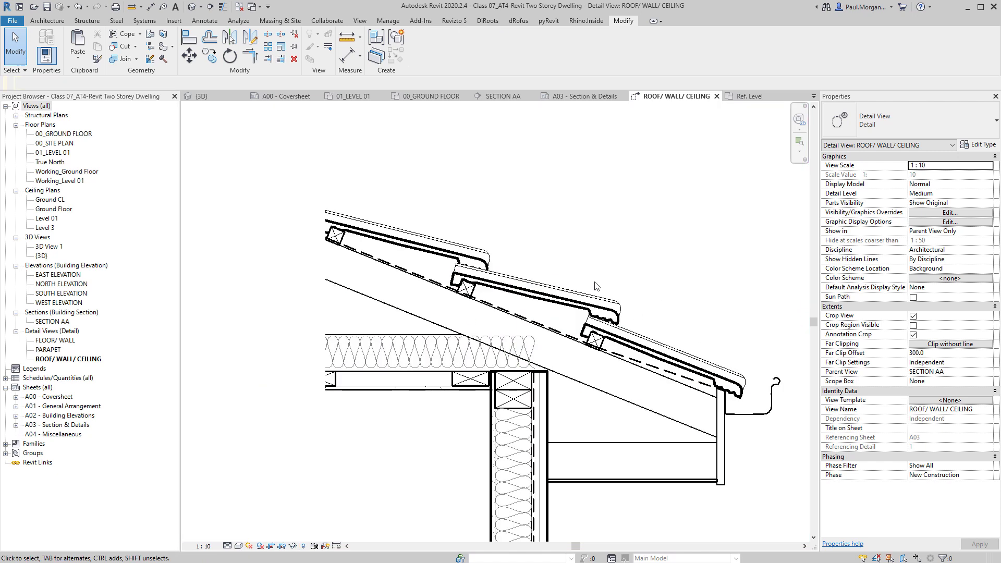
# Open the PARAPET detail view and set its view scale to 1:10
pyautogui.scroll(-2, 596, 282)
pyautogui.moveTo(665, 324); pyautogui.dragTo(636, 291, button='middle')
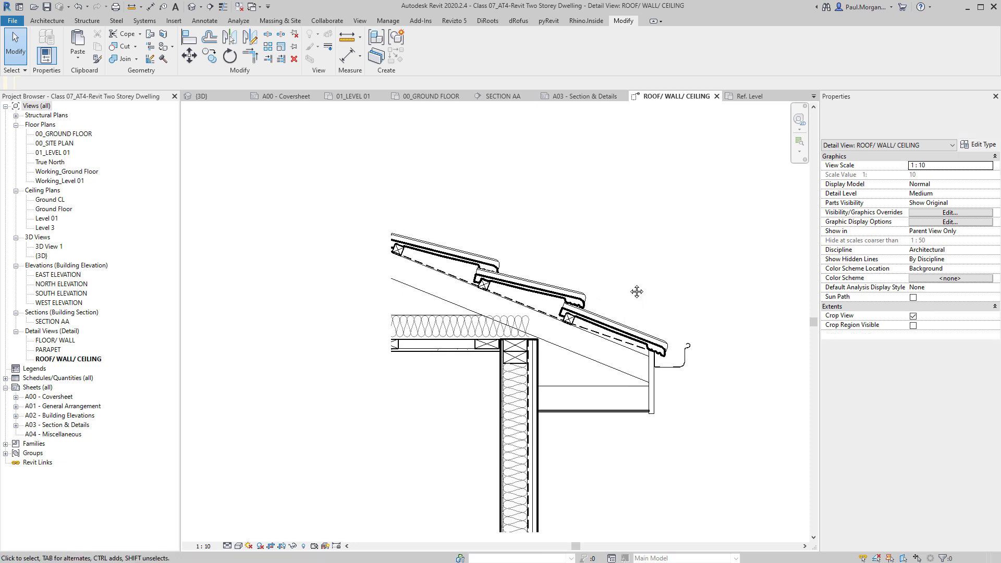
pyautogui.moveTo(473, 375); pyautogui.dragTo(475, 299, button='middle')
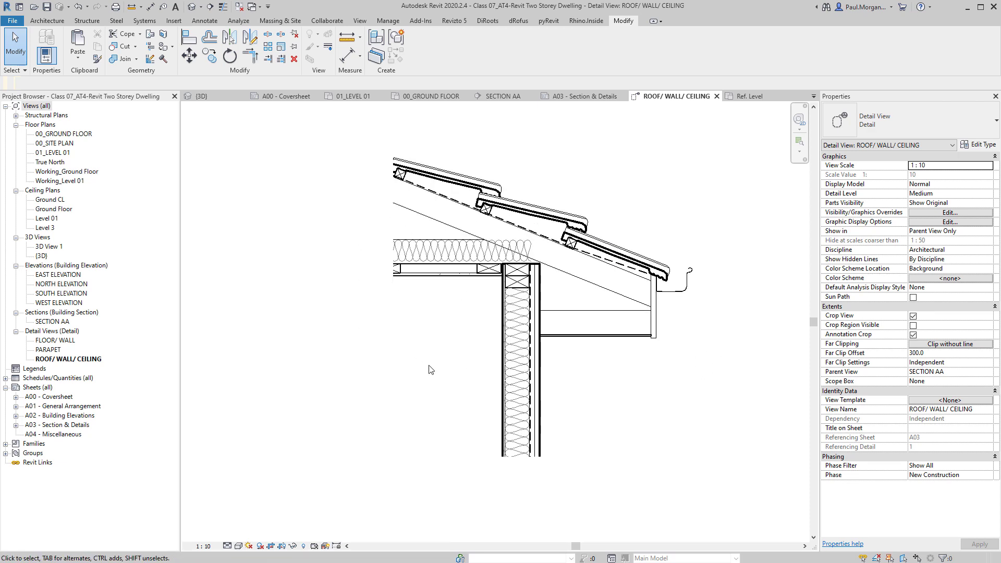
pyautogui.doubleClick(48, 350)
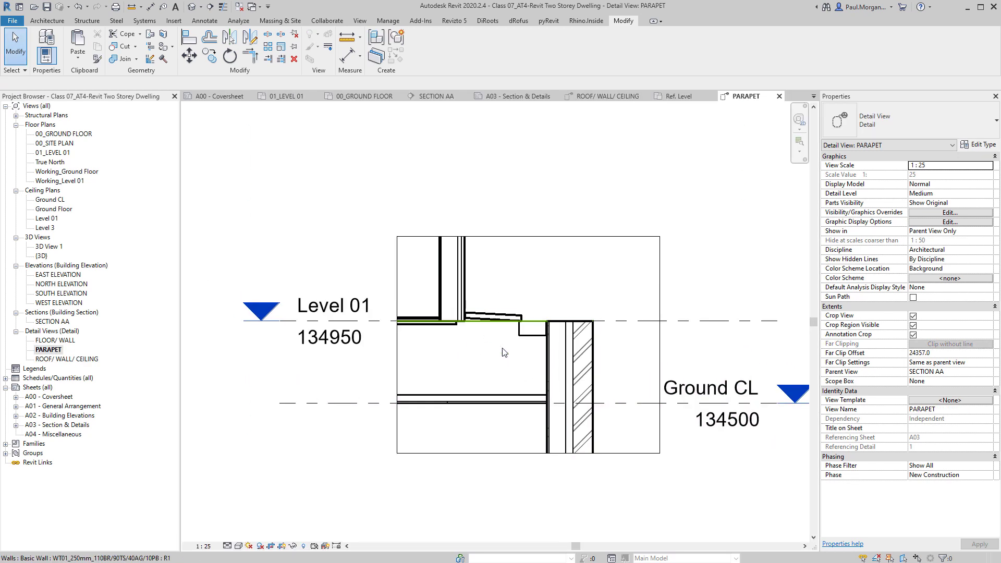
pyautogui.click(204, 546)
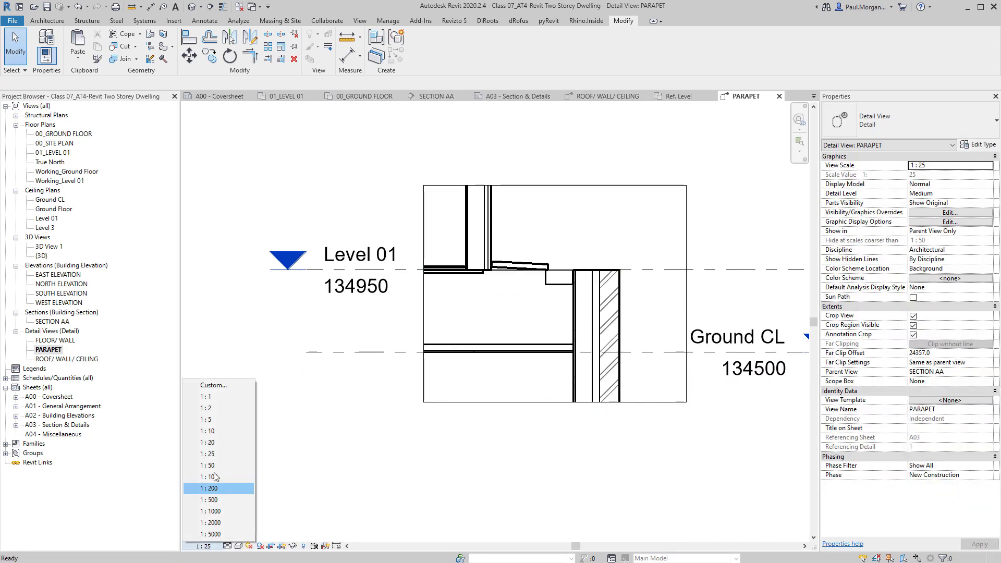
pyautogui.click(225, 432)
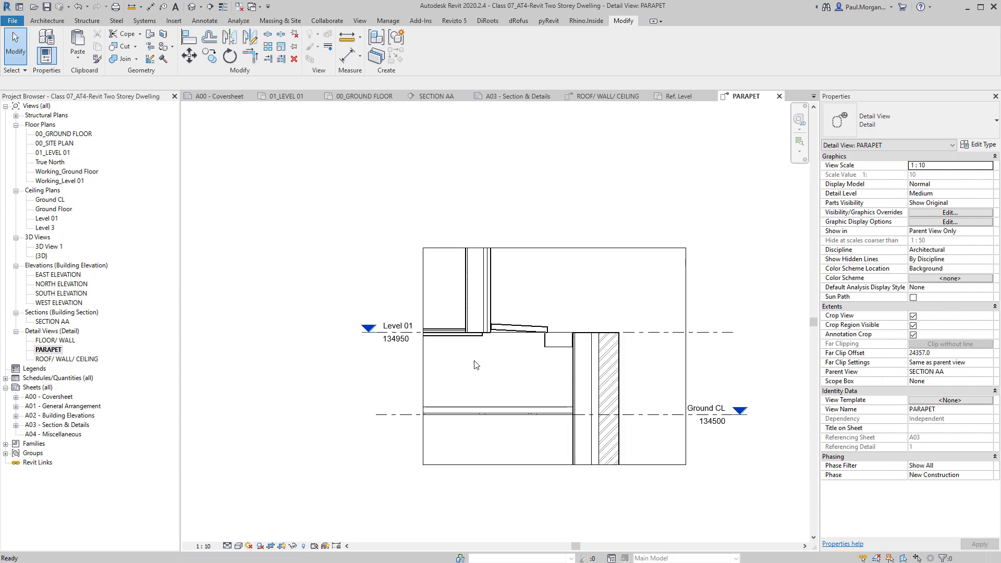
# Check the constraints of the brick wall topping out at Level 01 in the parapet detail, leaving nothing selected
pyautogui.moveTo(484, 378); pyautogui.dragTo(419, 401, button='middle')
pyautogui.click(436, 387)
pyautogui.scroll(1, 423, 398)
pyautogui.click(574, 347)
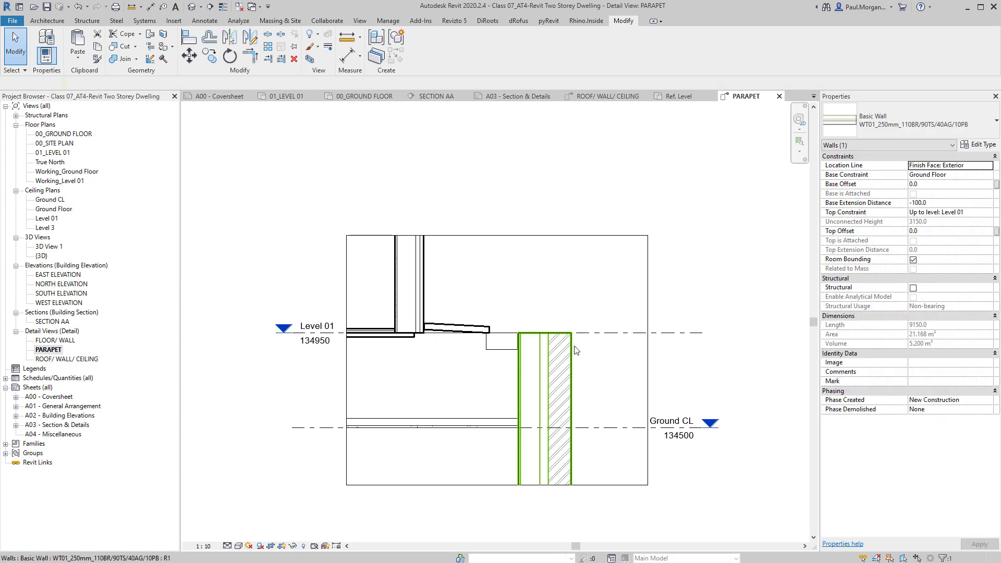
pyautogui.click(504, 345)
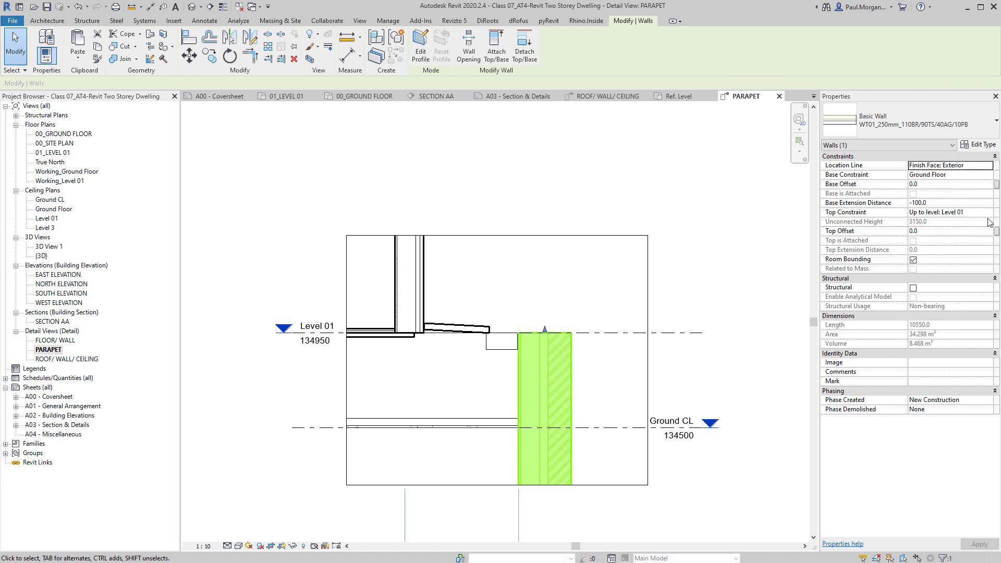
pyautogui.click(519, 195)
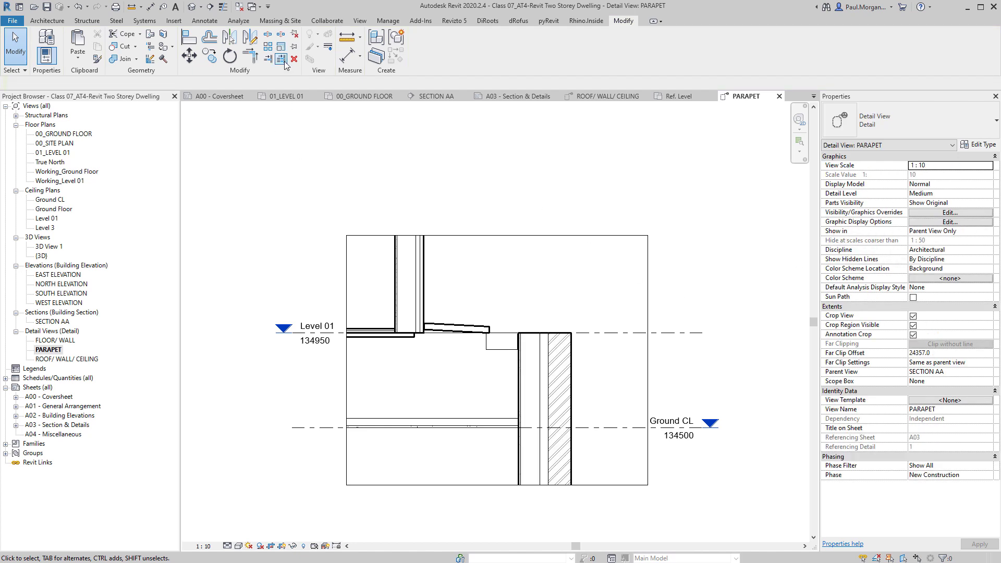
# Open the default 3D view and select the ground-floor side wall next to the low tiled roof
pyautogui.click(191, 7)
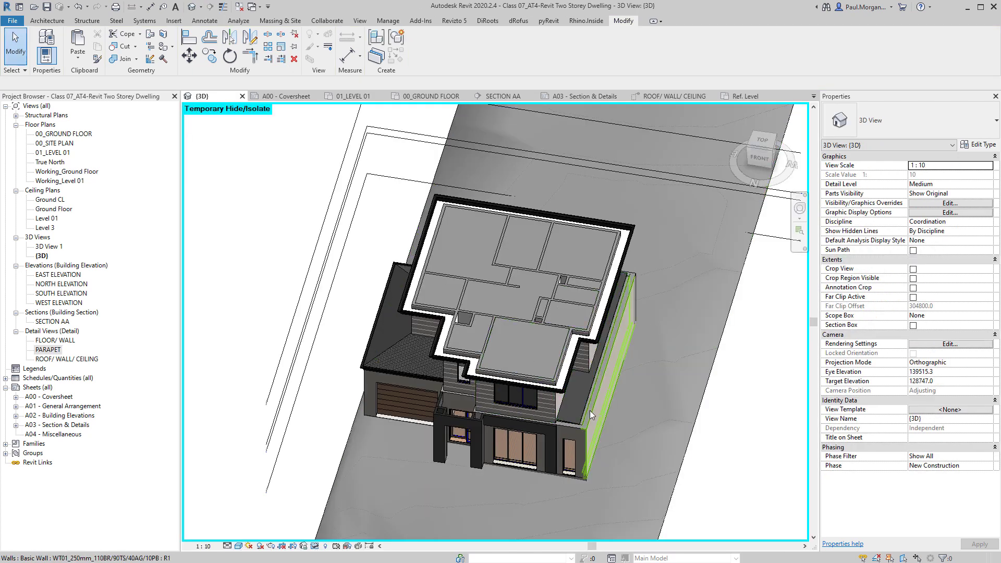
pyautogui.scroll(5, 590, 411)
pyautogui.scroll(-4, 590, 410)
pyautogui.click(531, 446)
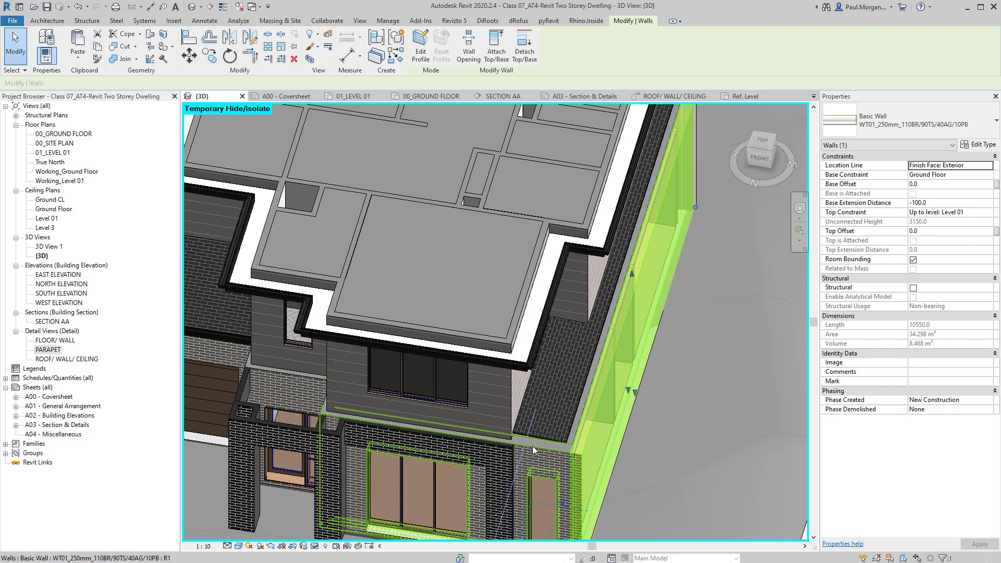
# Set the selected side wall's top offset to 150 to raise it as a parapet above Level 01
pyautogui.scroll(-2, 633, 313)
pyautogui.keyDown('shift'); pyautogui.moveTo(634, 313); pyautogui.dragTo(464, 368, button='middle'); pyautogui.keyUp('shift')
pyautogui.moveTo(464, 368); pyautogui.dragTo(277, 373, button='middle')
pyautogui.scroll(3, 530, 369)
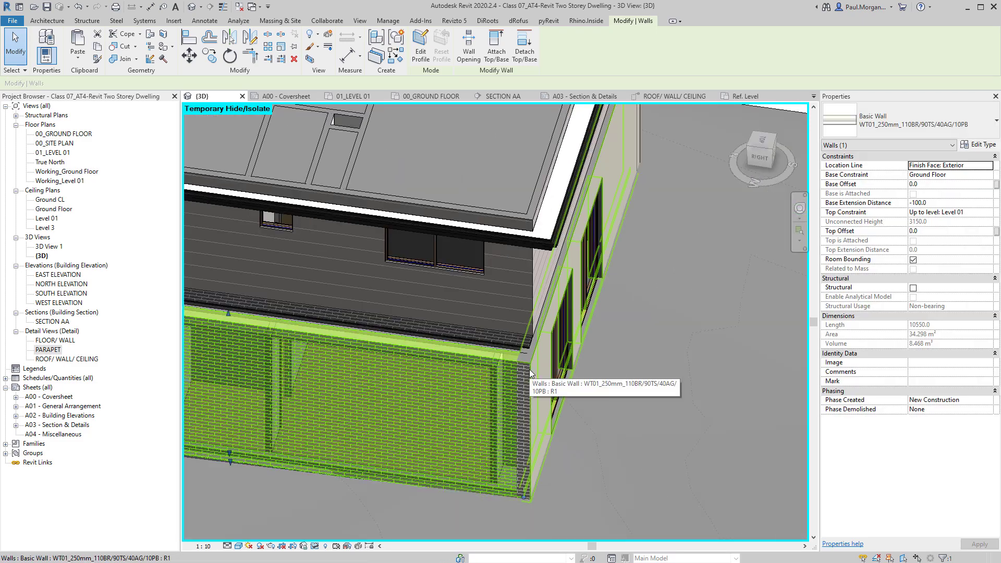
pyautogui.scroll(-2, 530, 369)
pyautogui.keyDown('shift'); pyautogui.moveTo(530, 369); pyautogui.dragTo(586, 291, button='middle'); pyautogui.keyUp('shift')
pyautogui.scroll(1, 489, 357)
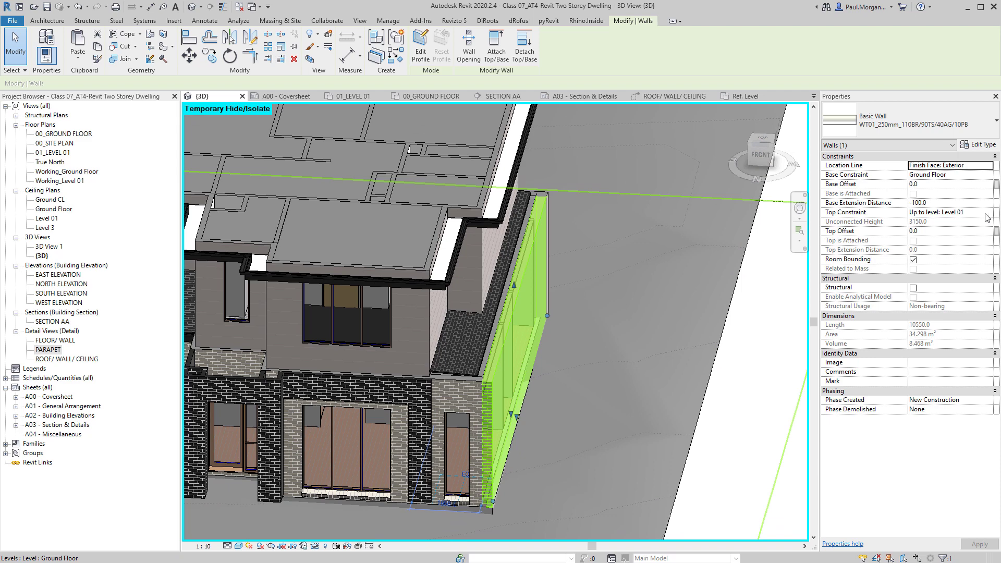
pyautogui.click(933, 231)
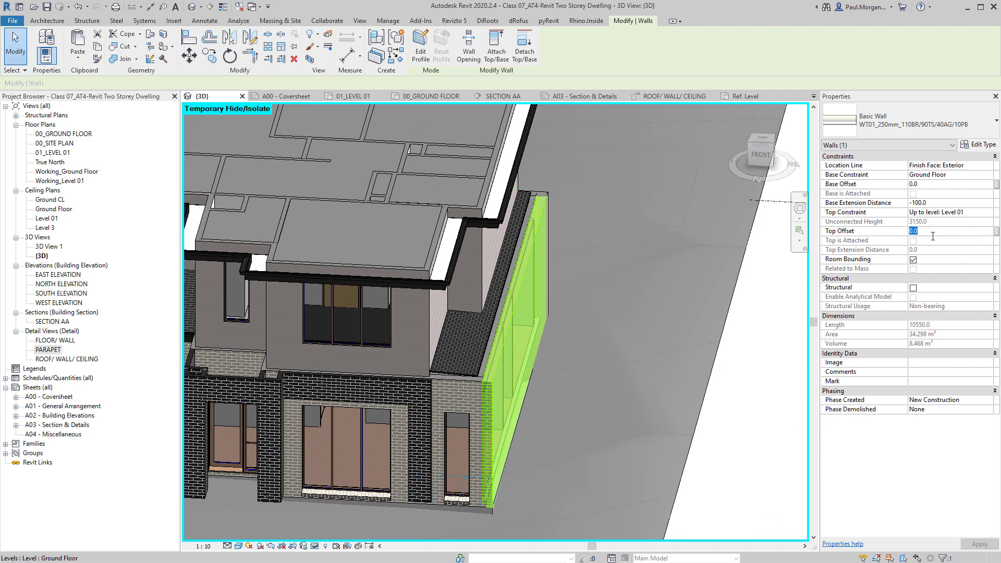
pyautogui.keyDown('shift'); pyautogui.moveTo(546, 179); pyautogui.dragTo(593, 313, button='middle'); pyautogui.keyUp('shift')
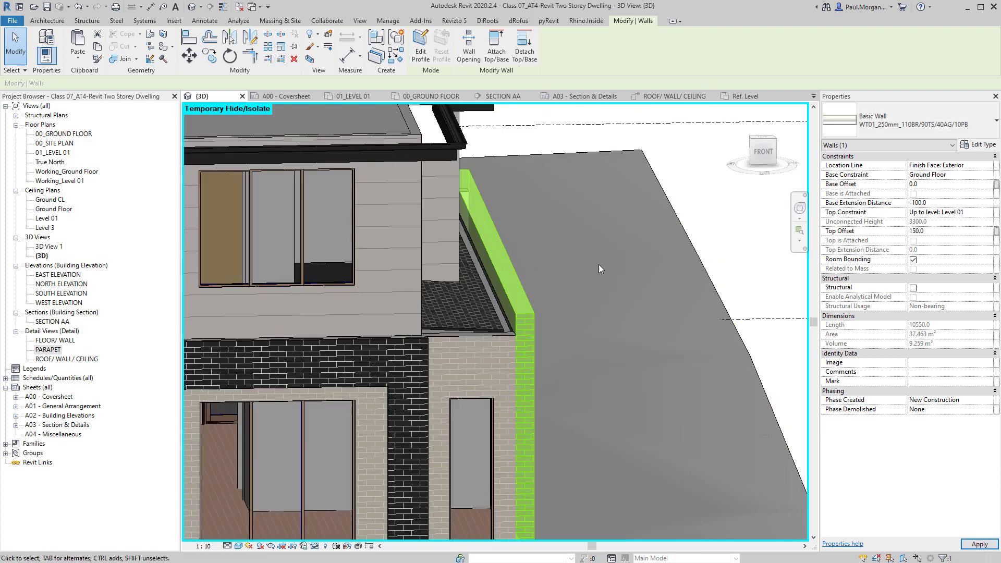
pyautogui.keyDown('shift'); pyautogui.moveTo(607, 347); pyautogui.dragTo(453, 382, button='middle'); pyautogui.keyUp('shift')
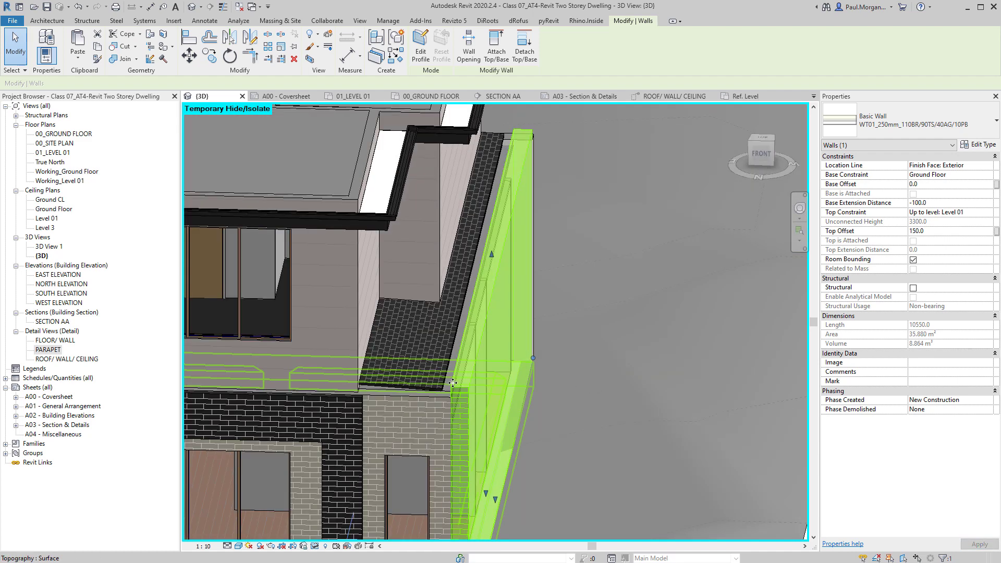
# Check the constraints of the front brick wall beside the low tiled roof, leaving nothing selected
pyautogui.click(419, 406)
pyautogui.moveTo(369, 401); pyautogui.dragTo(511, 345, button='middle')
pyautogui.press('Escape')
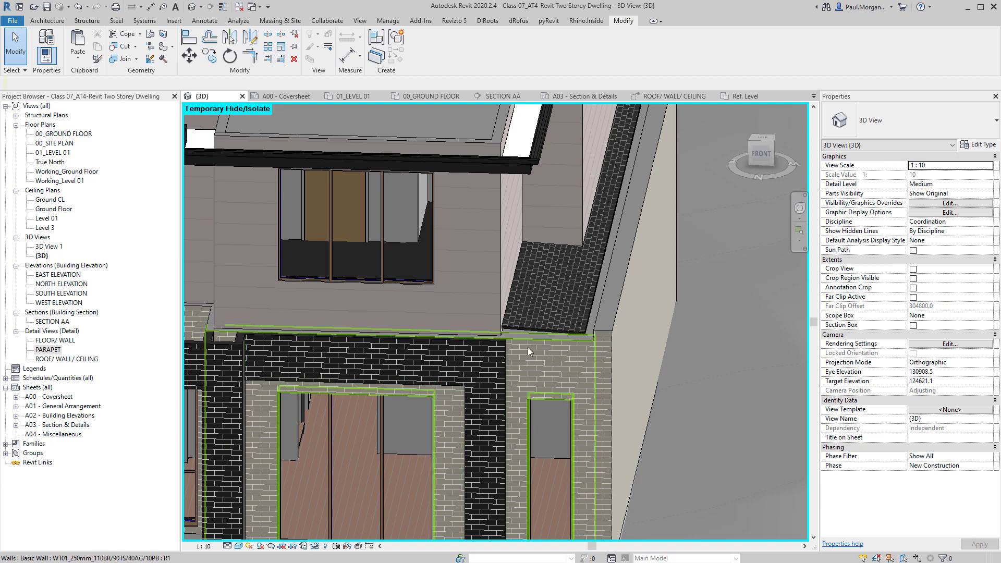
pyautogui.moveTo(530, 355); pyautogui.dragTo(512, 360, button='middle')
pyautogui.click(505, 352)
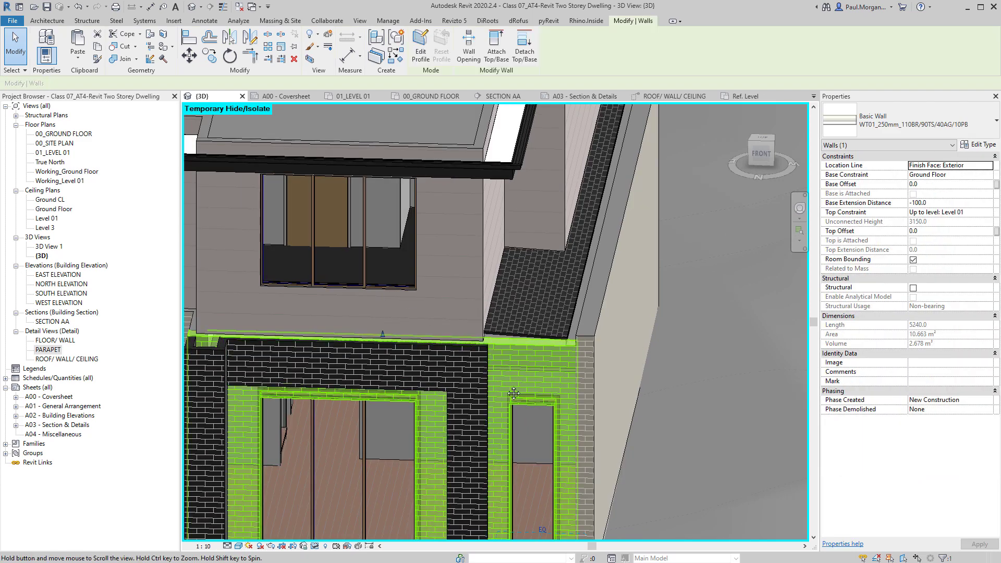
pyautogui.moveTo(411, 342); pyautogui.dragTo(480, 329, button='middle')
pyautogui.press('Escape')
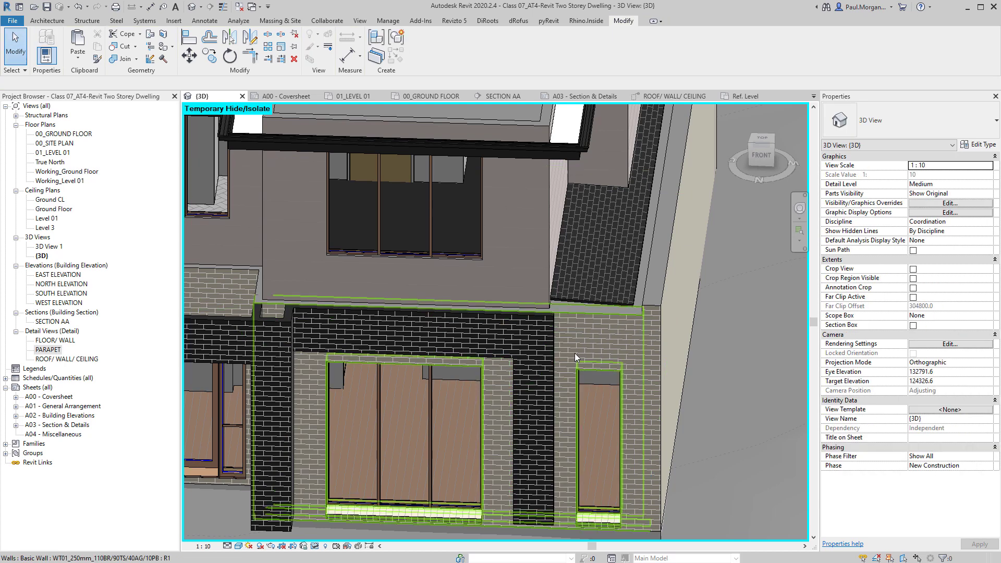
# Try to split the front brick wall in the 3D view beside the dark brick pier and select the narrow window piece
pyautogui.press('s')
pyautogui.press('l')
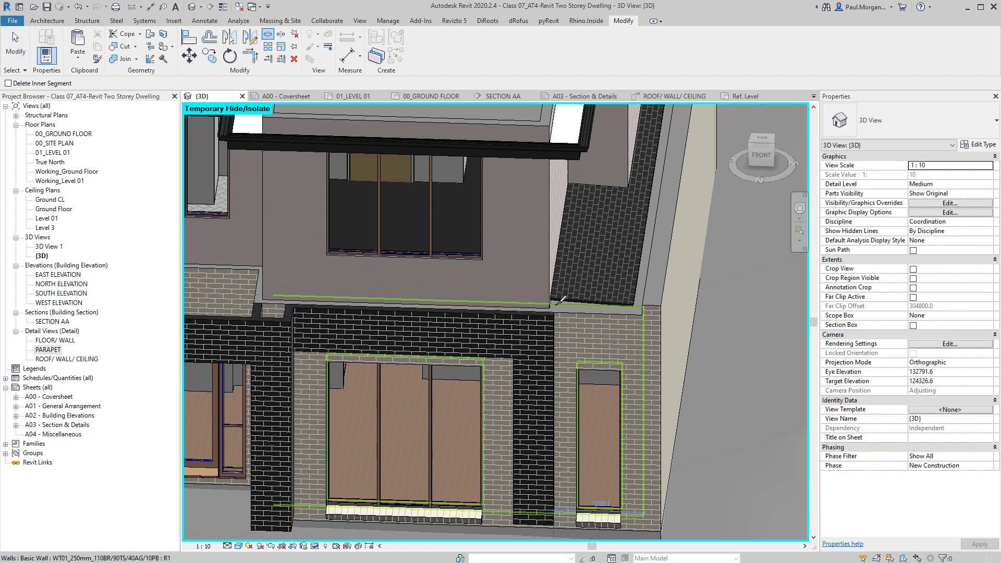
pyautogui.click(568, 361)
pyautogui.press('Escape')
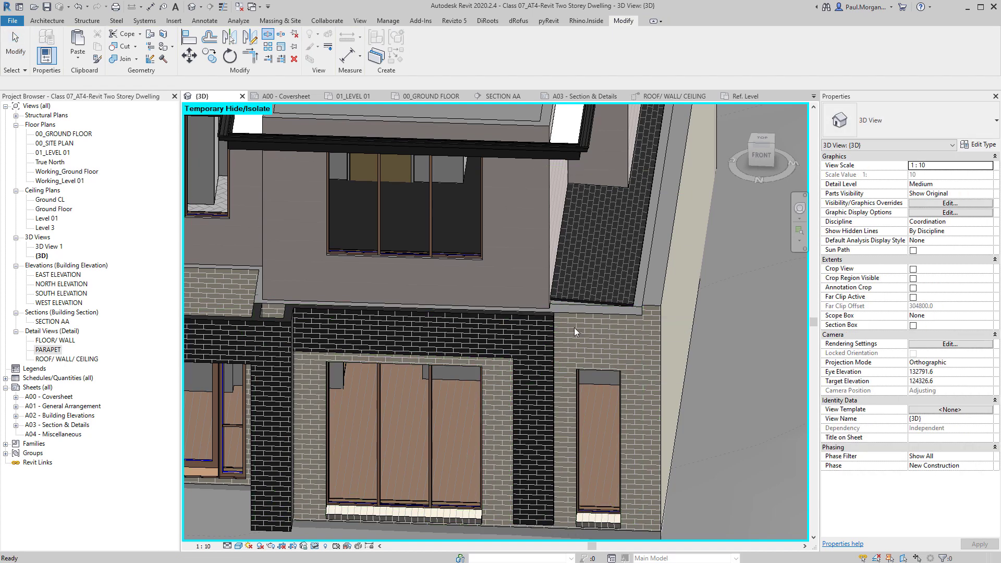
pyautogui.click(568, 326)
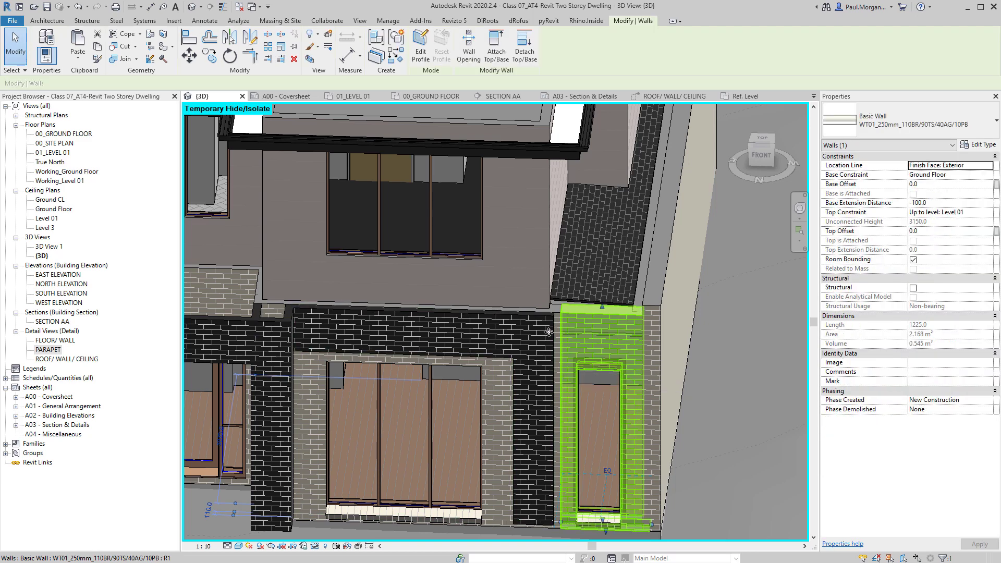
pyautogui.keyDown('shift'); pyautogui.moveTo(561, 314); pyautogui.dragTo(540, 339, button='middle'); pyautogui.keyUp('shift')
pyautogui.scroll(3, 554, 315)
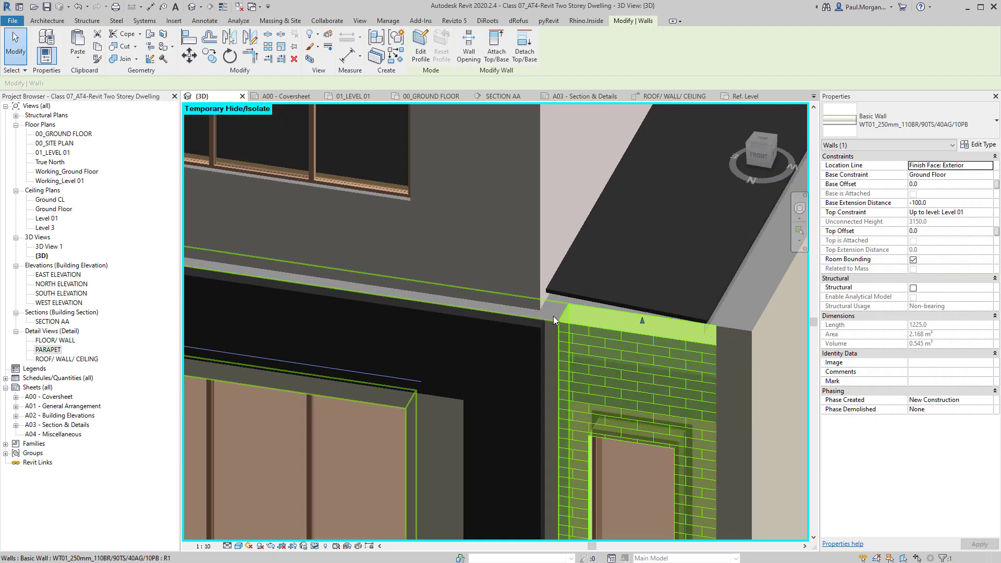
pyautogui.click(552, 317)
pyautogui.moveTo(574, 292); pyautogui.dragTo(576, 141, button='middle')
pyautogui.keyDown('shift'); pyautogui.moveTo(570, 460); pyautogui.dragTo(596, 344, button='middle'); pyautogui.keyUp('shift')
pyautogui.moveTo(586, 452); pyautogui.dragTo(770, 459)
pyautogui.press('Escape')
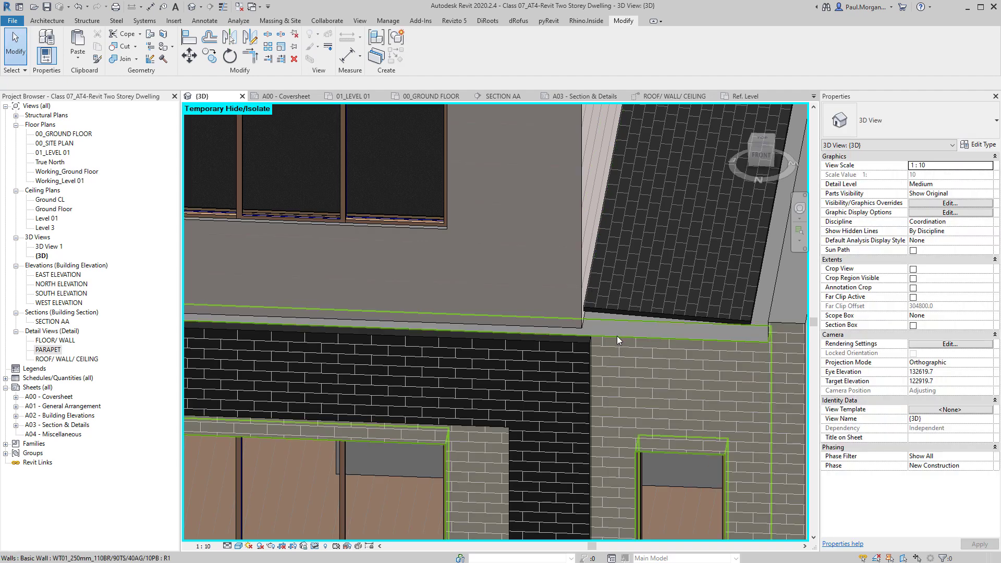
# In the 00_GROUND FLOOR plan, split the front LIVING wall at the edge of the projecting pier nearest window W02
pyautogui.click(617, 336)
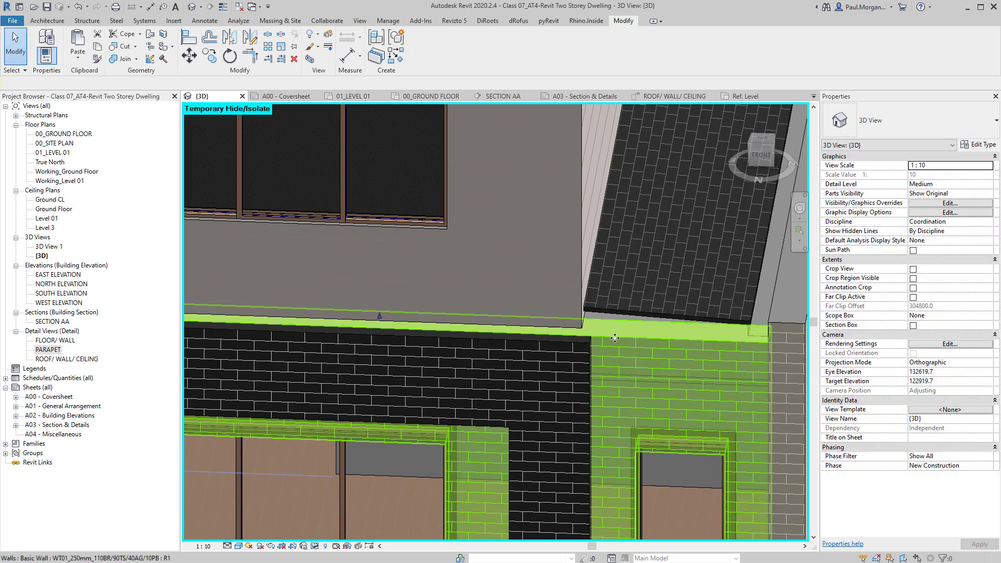
pyautogui.doubleClick(67, 134)
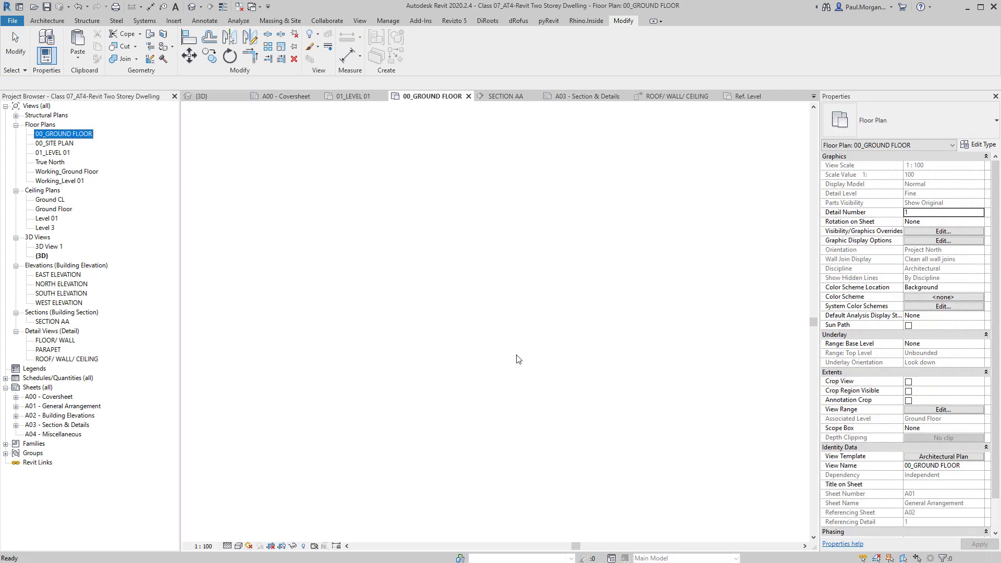
pyautogui.scroll(6, 572, 421)
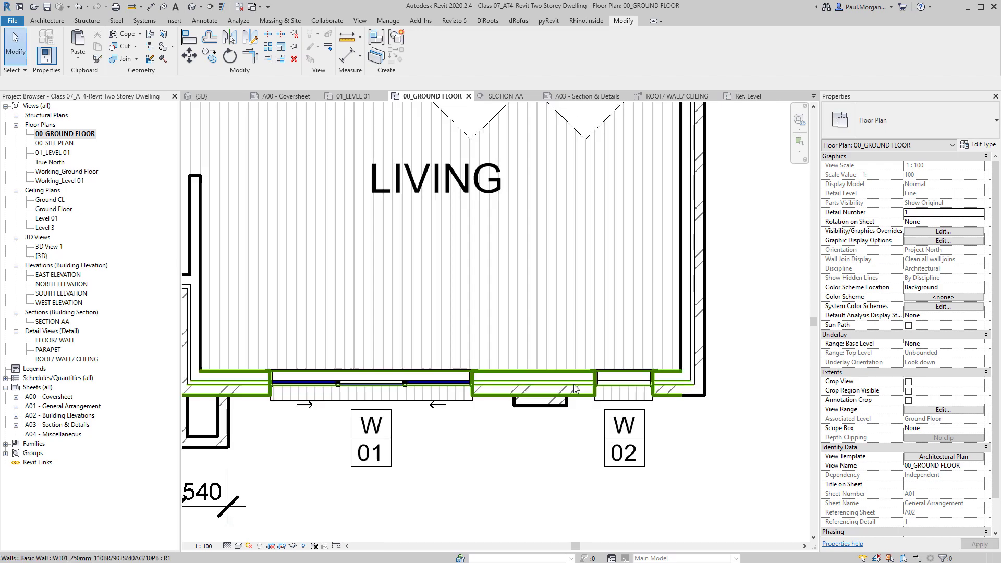
pyautogui.press('s')
pyautogui.press('l')
pyautogui.scroll(3, 572, 391)
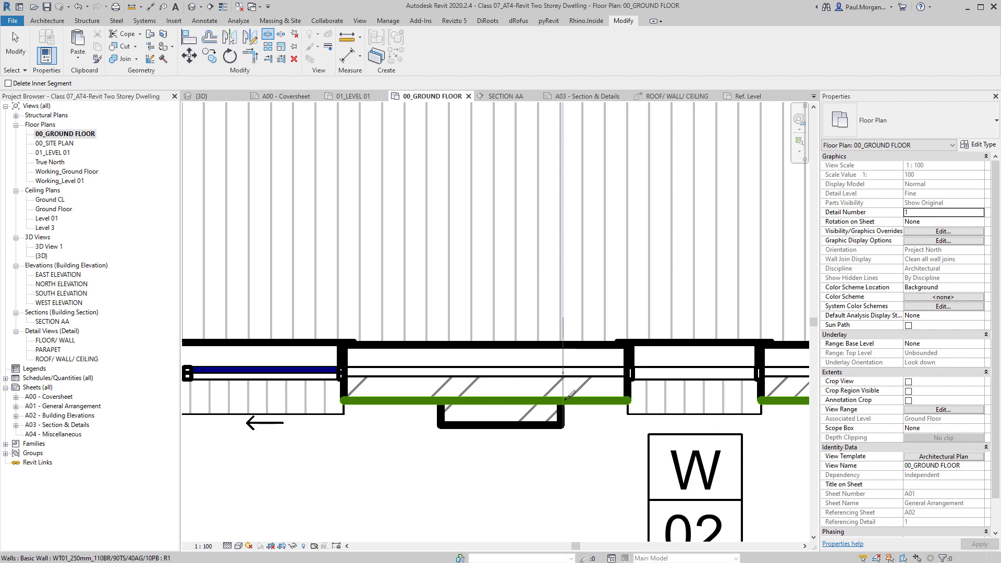
pyautogui.click(564, 400)
pyautogui.press('Escape')
pyautogui.scroll(-3, 597, 392)
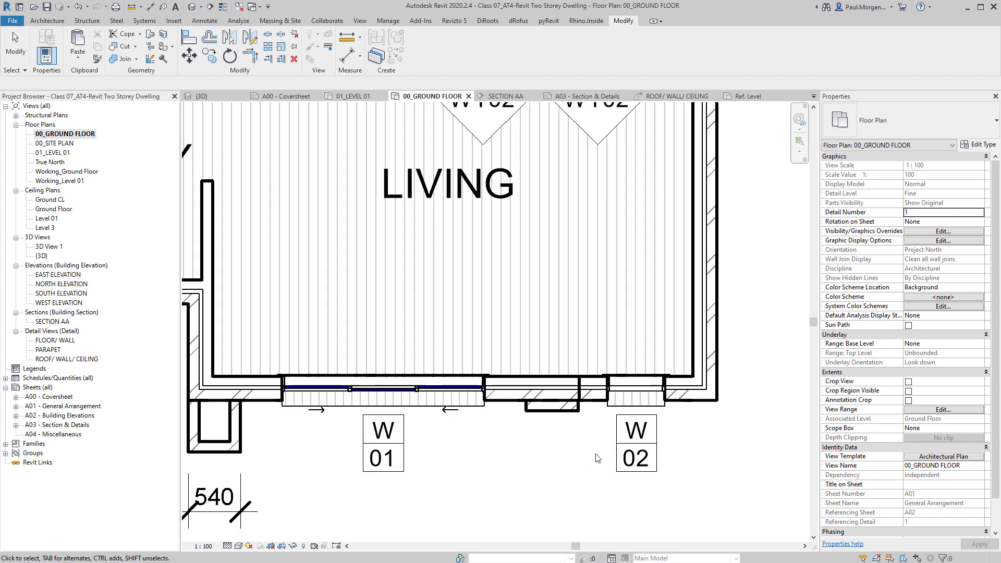
pyautogui.click(524, 387)
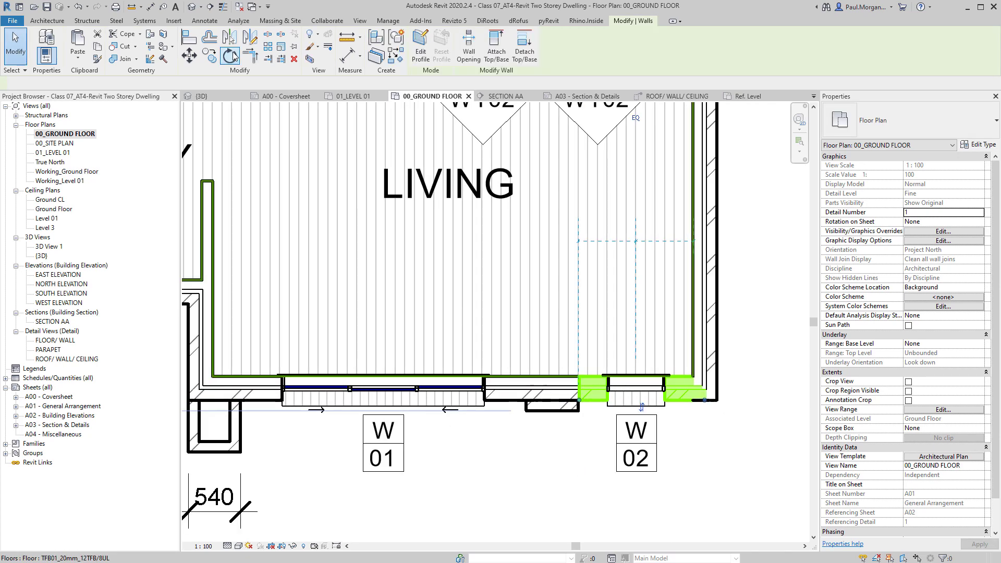
pyautogui.press('Escape')
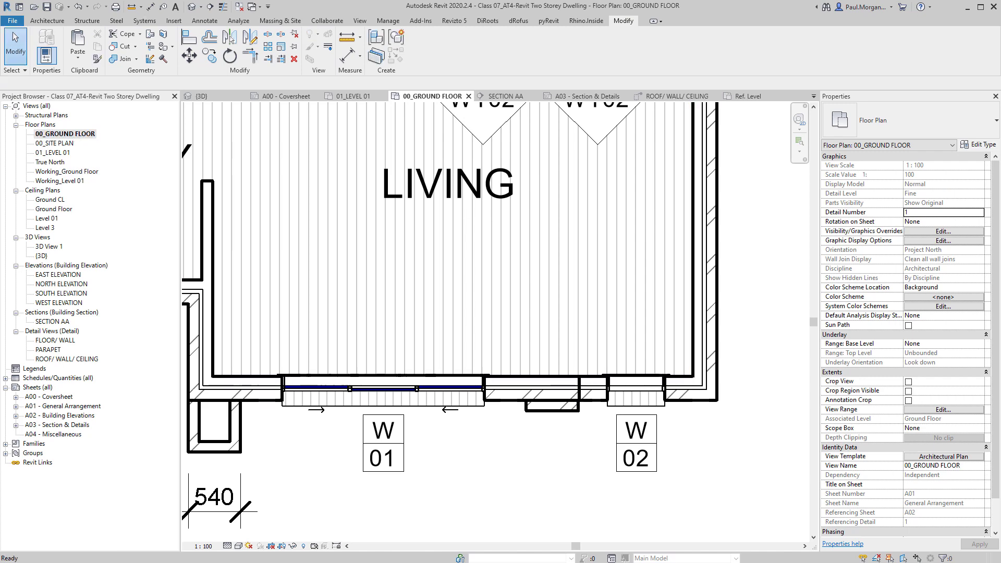
# In the default 3D view, set the narrow front wall piece's top offset to 150
pyautogui.click(192, 6)
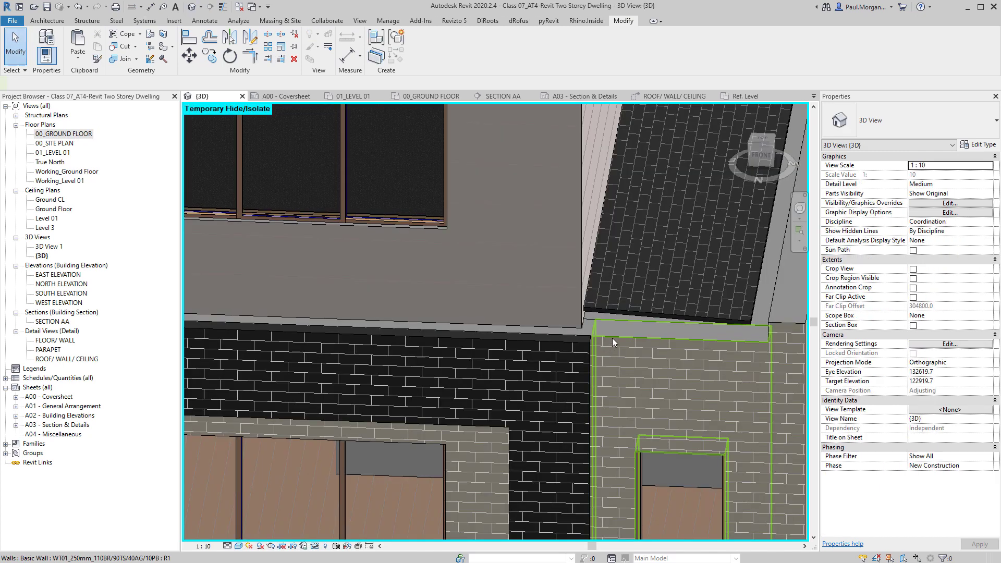
pyautogui.click(612, 338)
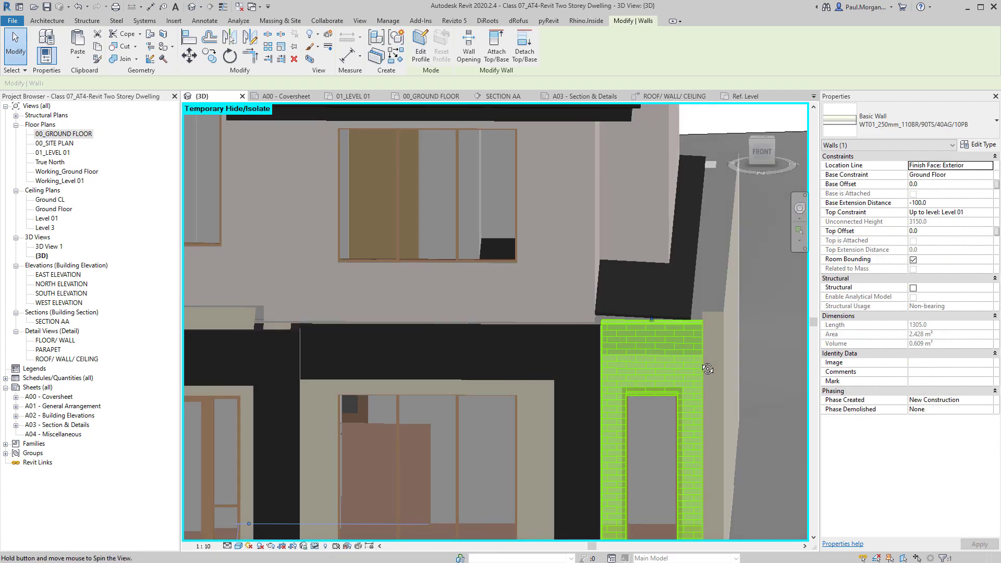
pyautogui.click(944, 231)
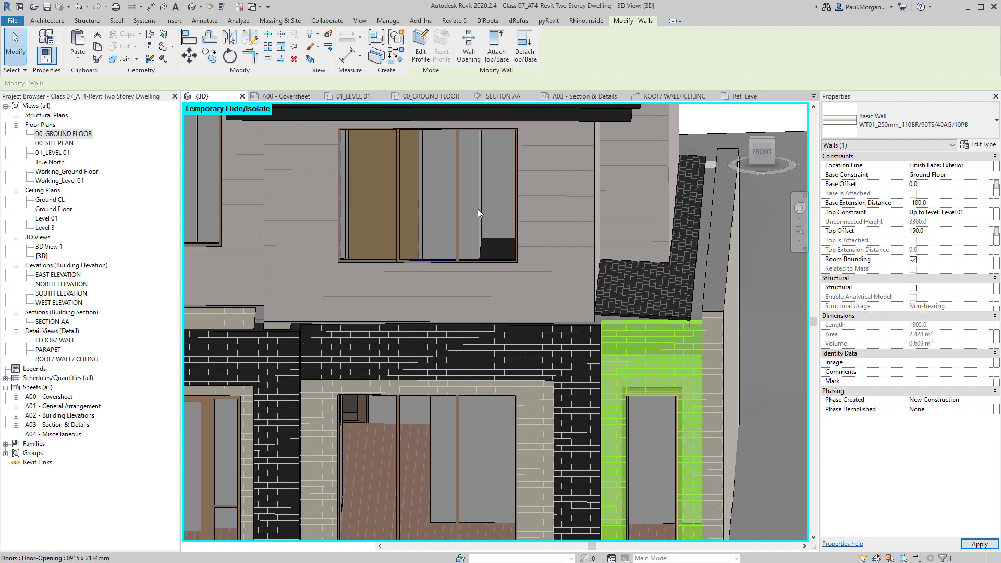
pyautogui.keyDown('shift'); pyautogui.moveTo(698, 359); pyautogui.dragTo(577, 424, button='middle'); pyautogui.keyUp('shift')
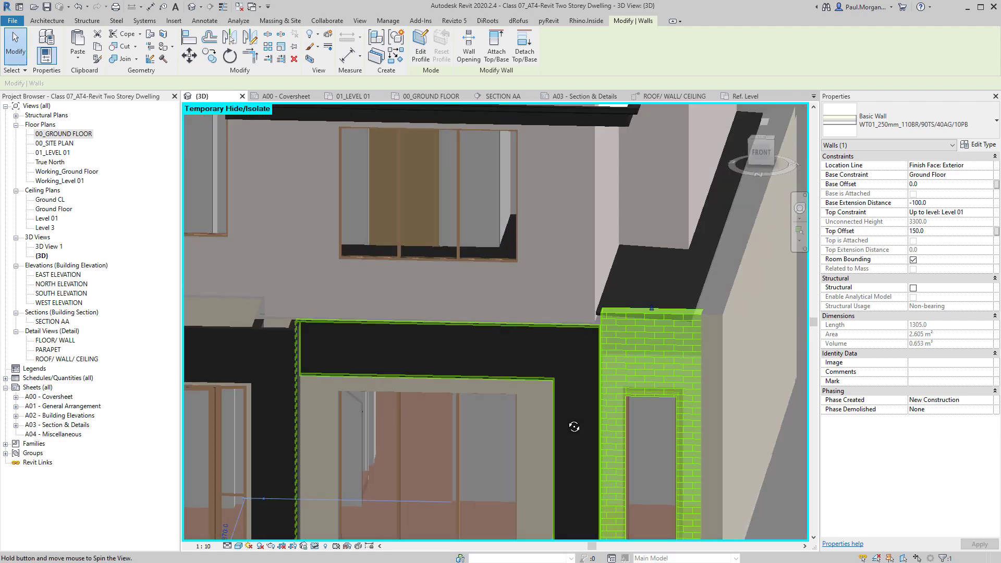
pyautogui.press('l')
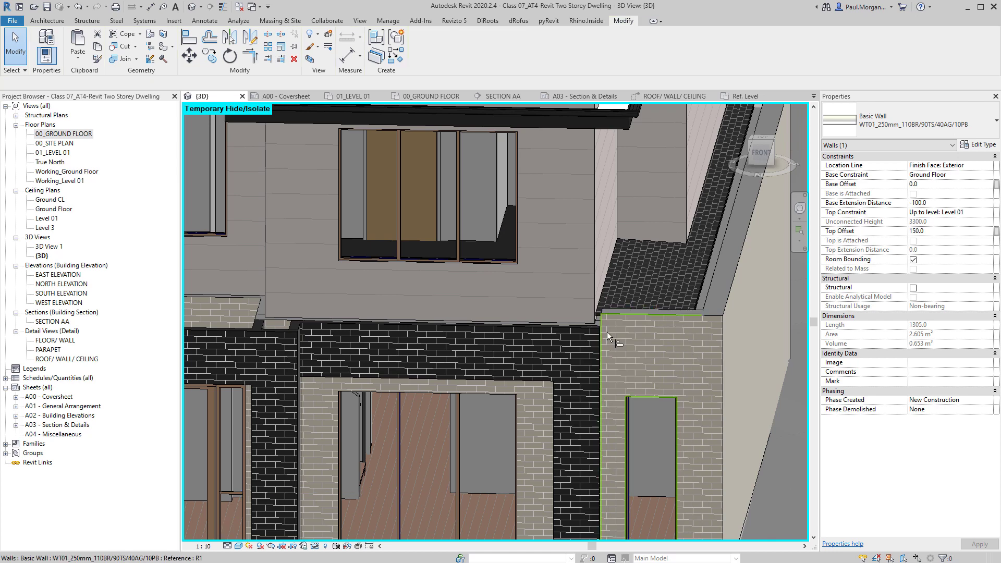
pyautogui.keyDown('shift'); pyautogui.moveTo(607, 331); pyautogui.dragTo(558, 323, button='middle'); pyautogui.keyUp('shift')
pyautogui.scroll(3, 559, 313)
pyautogui.click(641, 272)
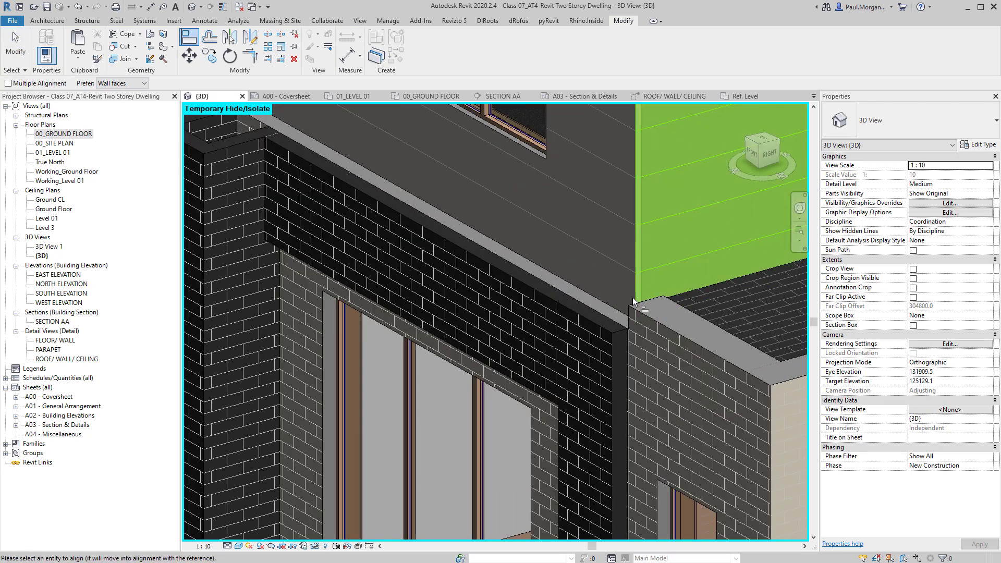
pyautogui.scroll(-4, 633, 387)
pyautogui.press('Escape')
pyautogui.press('Escape')
pyautogui.scroll(-3, 633, 427)
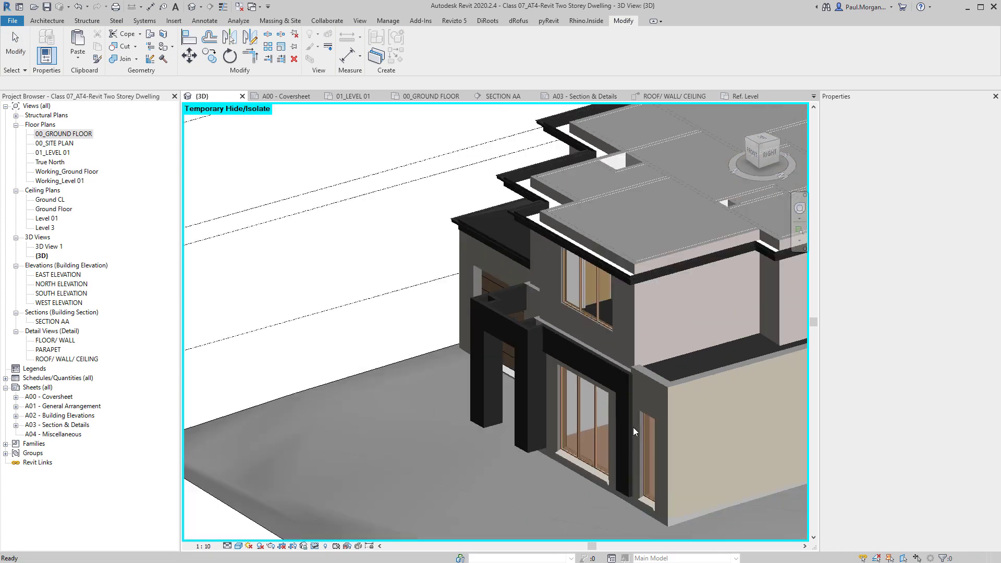
# Open the 01_LEVEL 01 floor plan and select the ground-floor wall running past the outer corner of BED 3
pyautogui.keyDown('shift'); pyautogui.moveTo(633, 427); pyautogui.dragTo(586, 393, button='middle'); pyautogui.keyUp('shift')
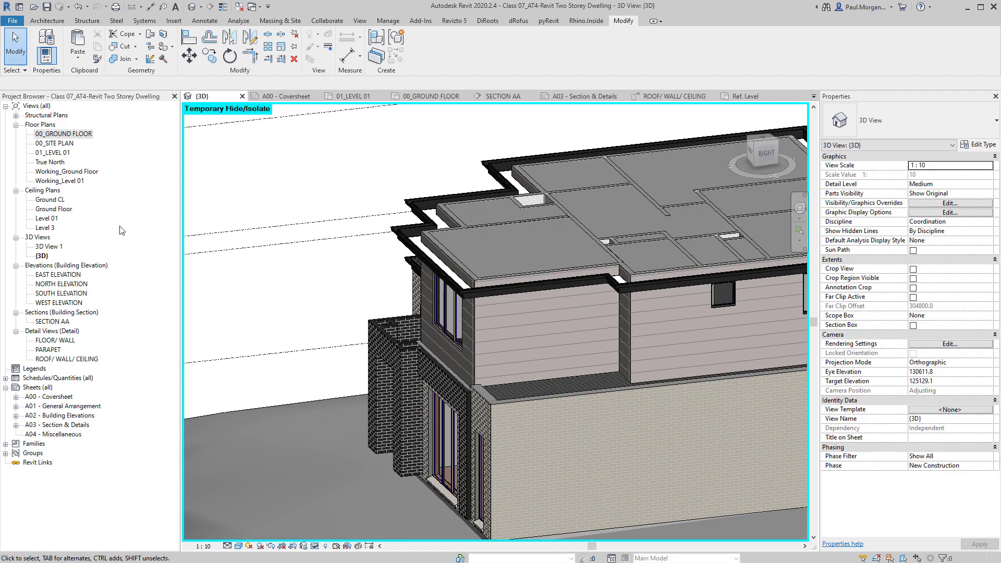
pyautogui.doubleClick(76, 135)
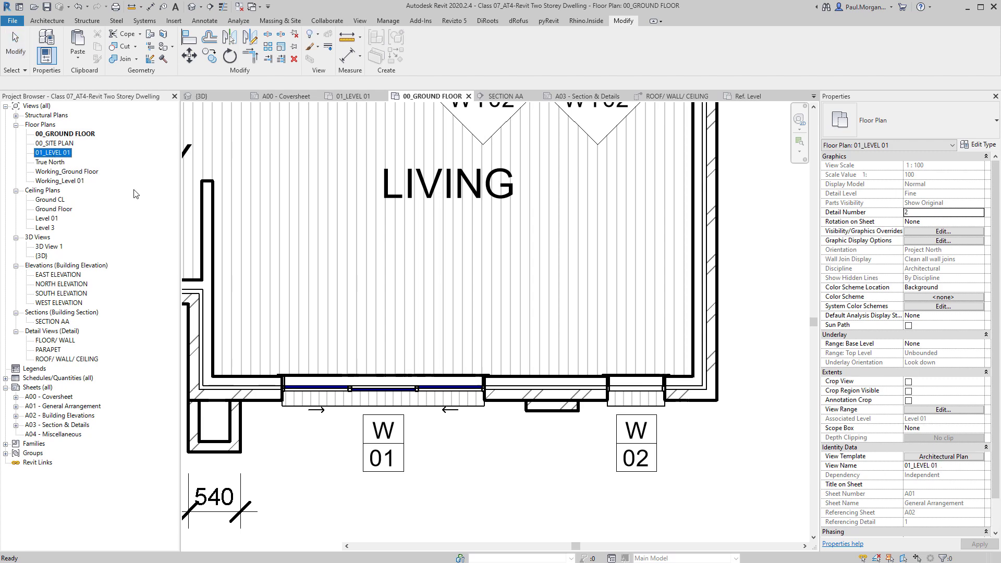
pyautogui.doubleClick(53, 153)
pyautogui.scroll(-3, 626, 457)
pyautogui.scroll(3, 626, 458)
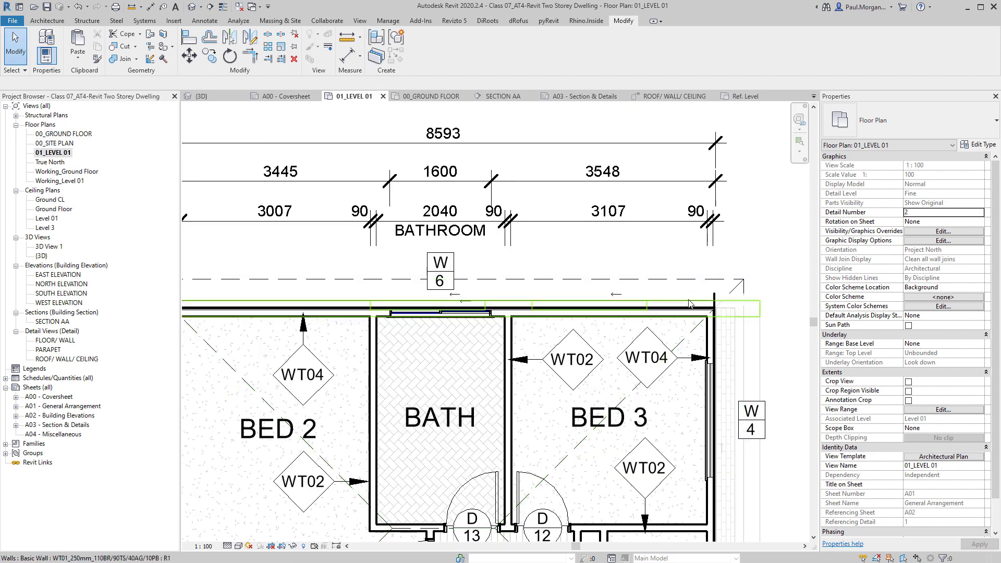
pyautogui.click(690, 304)
pyautogui.scroll(3, 718, 308)
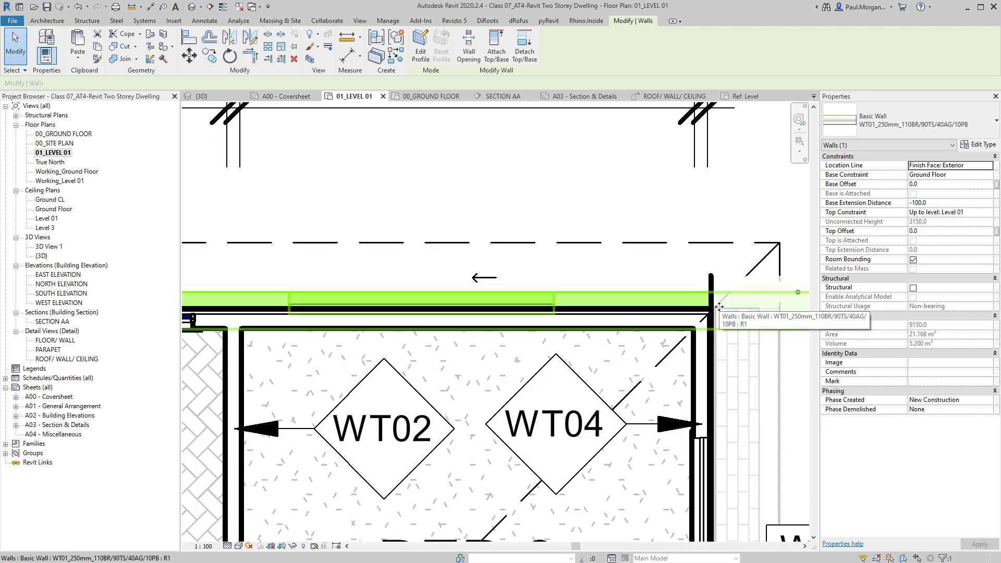
# Pull the masking region's edge back to the outer wall line of BED 3 to expose the ground-floor wall corner
pyautogui.click(713, 278)
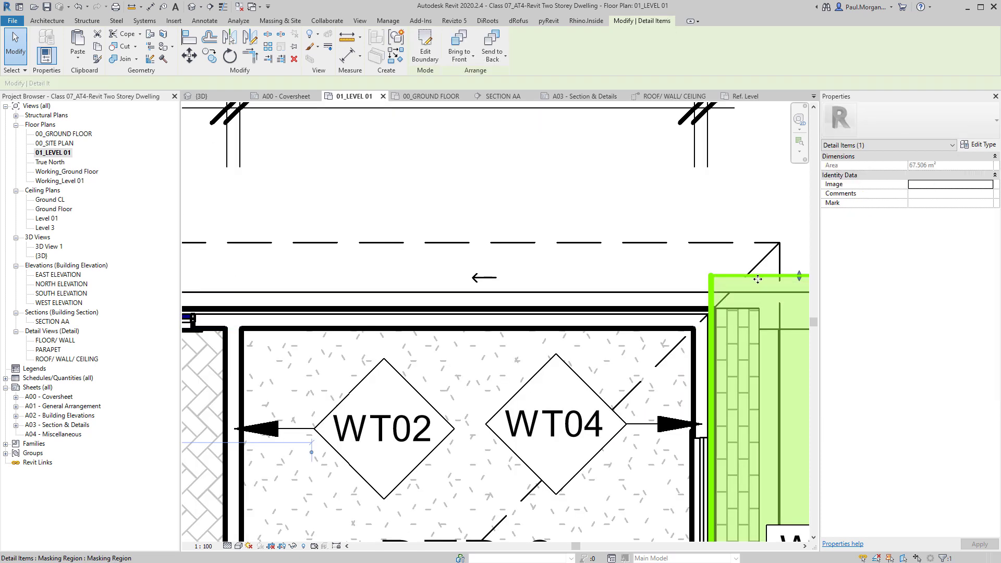
pyautogui.moveTo(758, 277); pyautogui.dragTo(663, 299, button='middle')
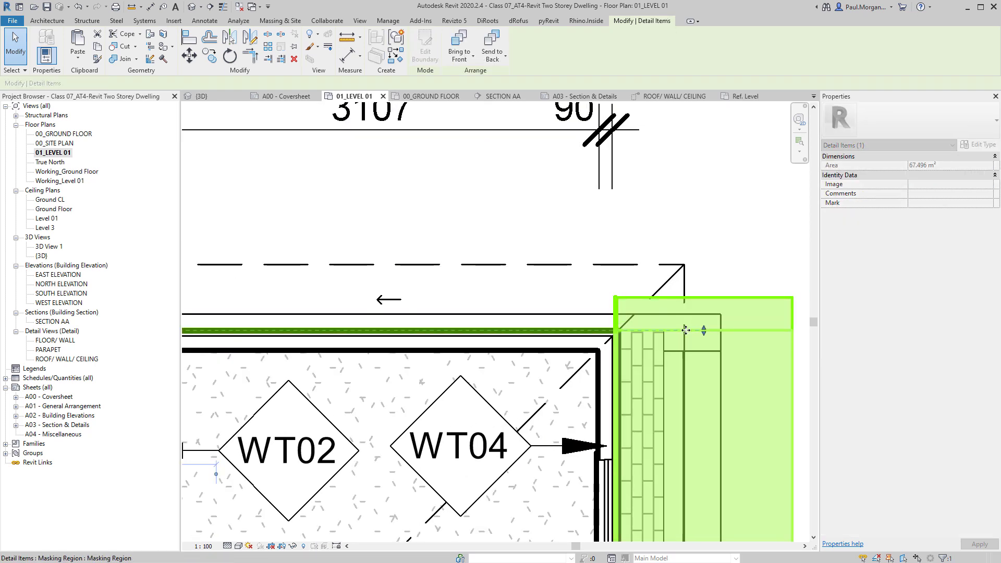
pyautogui.press('Escape')
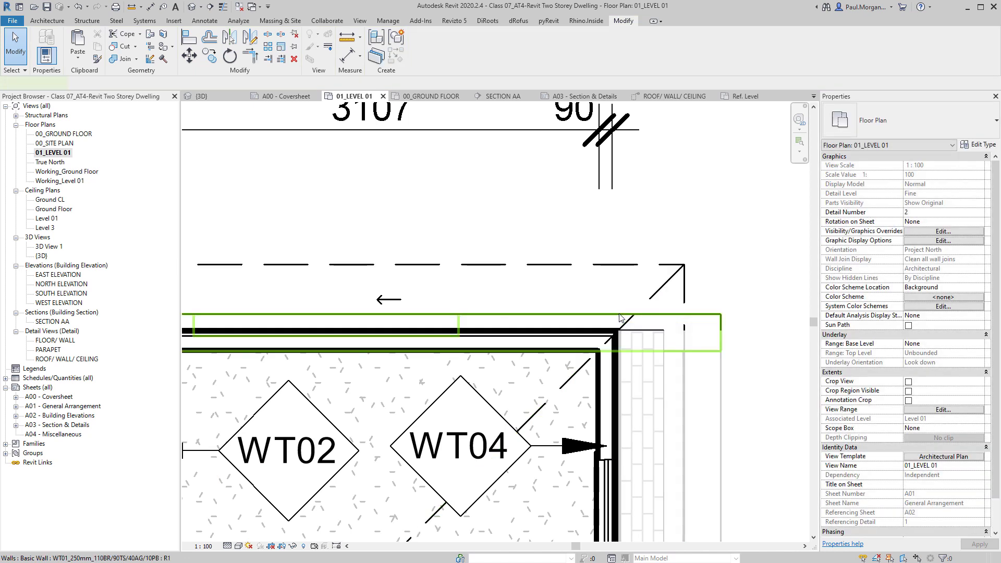
# Split the ground-floor wall in line with the BED 3 outer corner and set the short end piece's top offset to 150
pyautogui.click(619, 317)
pyautogui.press('s')
pyautogui.press('l')
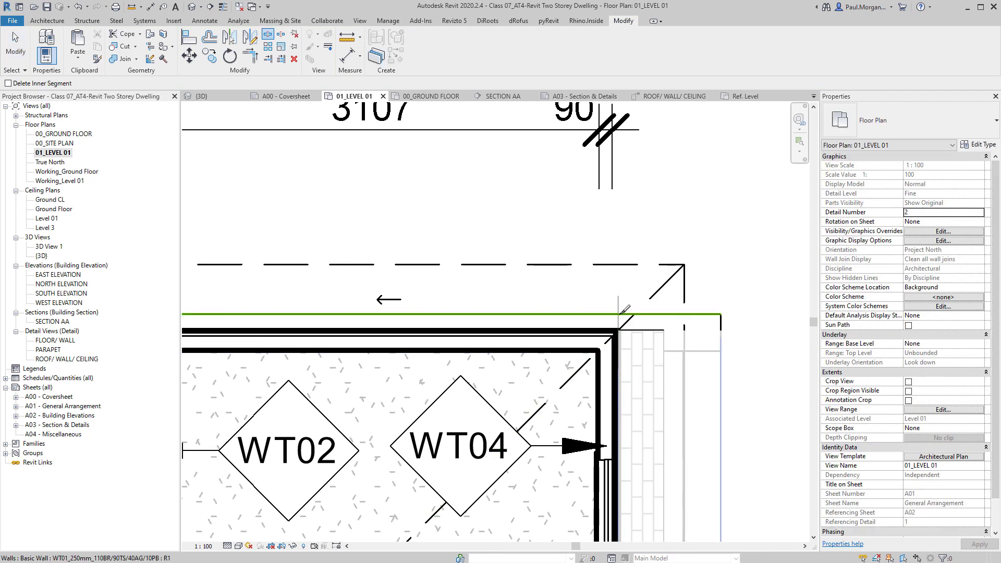
pyautogui.press('Escape')
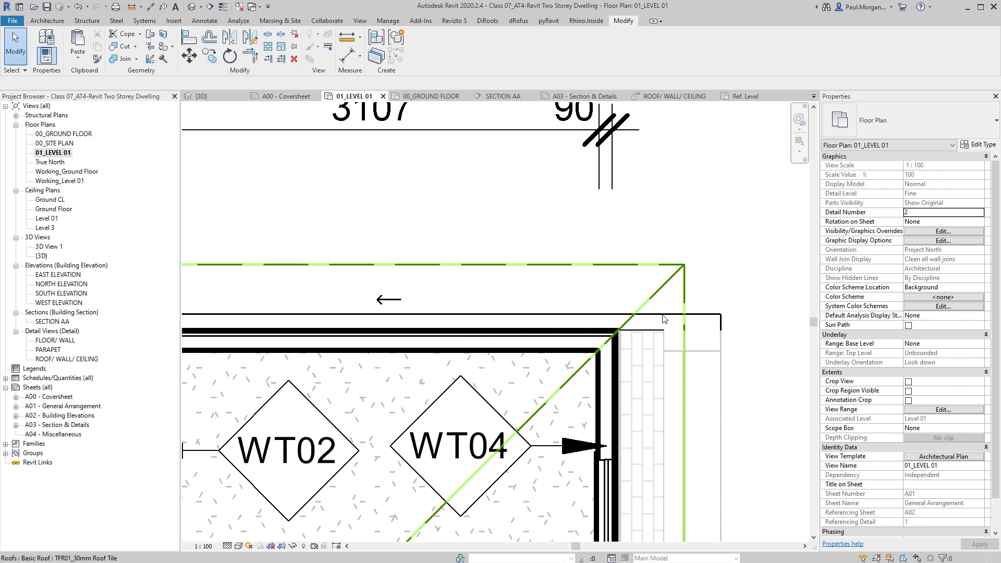
pyautogui.click(665, 321)
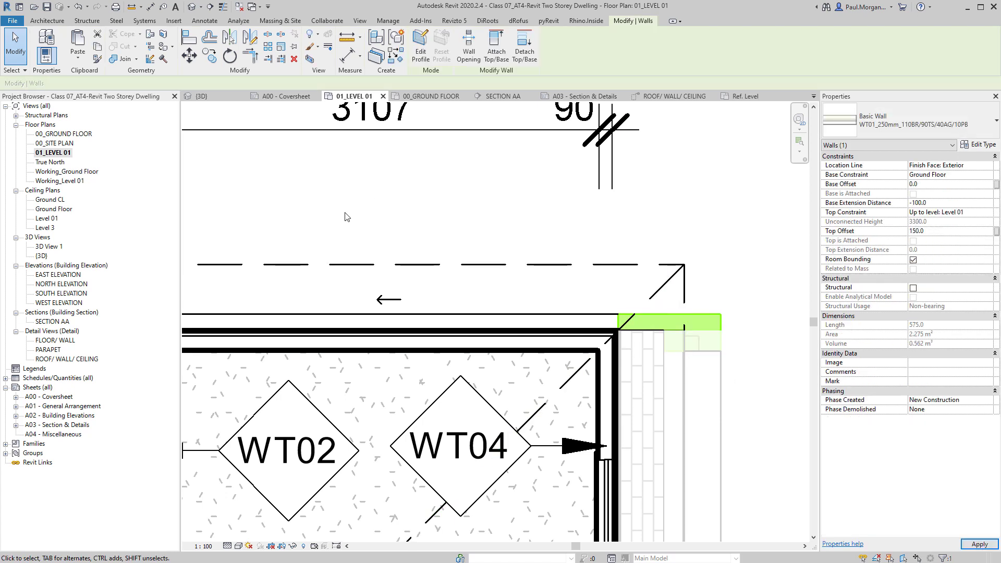
# Examine the raised parapet's rear corner, side and front return in the default 3D view
pyautogui.click(193, 8)
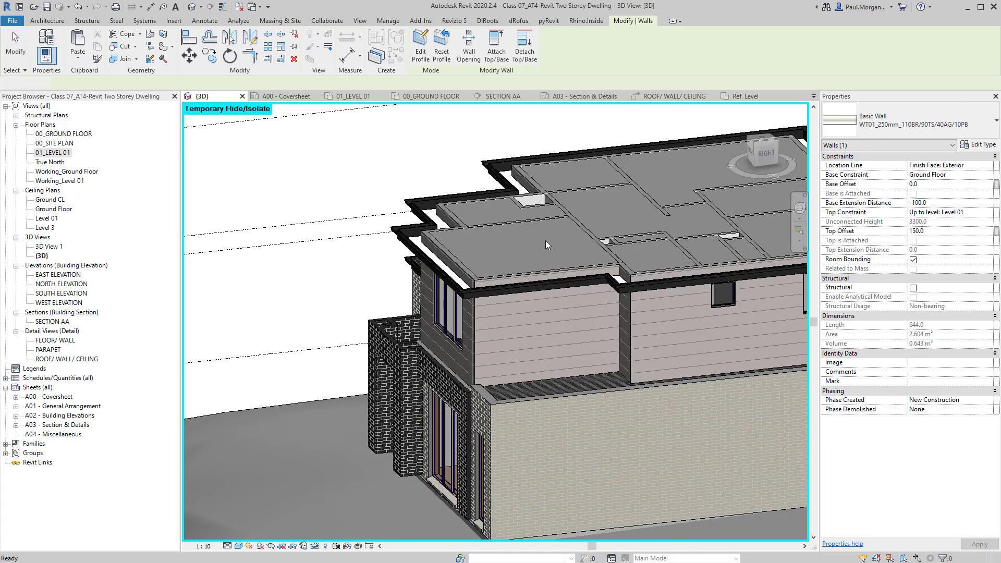
pyautogui.keyDown('shift'); pyautogui.moveTo(502, 409); pyautogui.dragTo(358, 339, button='middle'); pyautogui.keyUp('shift')
pyautogui.keyDown('shift'); pyautogui.moveTo(542, 377); pyautogui.dragTo(467, 344, button='middle'); pyautogui.keyUp('shift')
pyautogui.scroll(3, 485, 362)
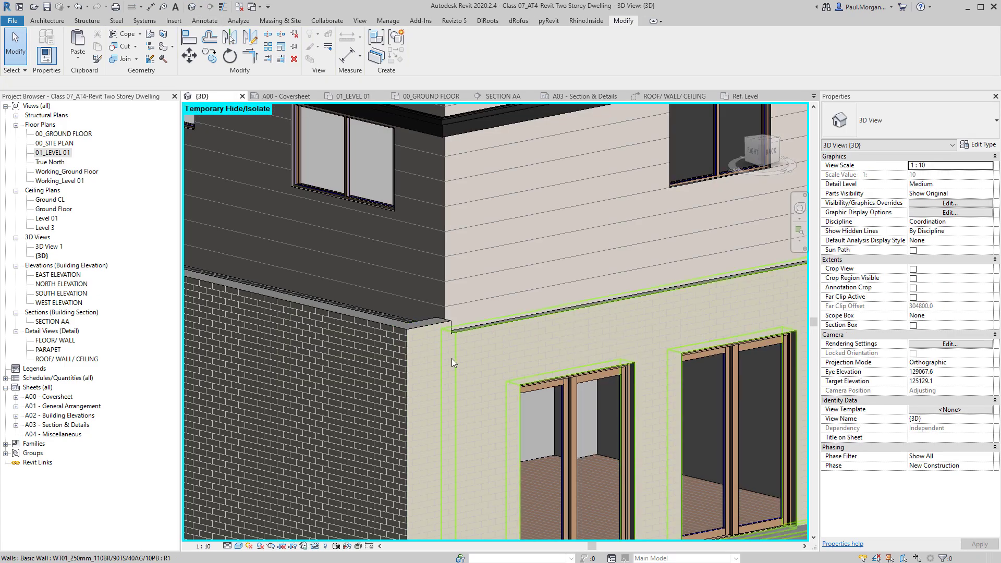
pyautogui.scroll(-2, 452, 359)
pyautogui.moveTo(250, 358); pyautogui.dragTo(532, 396, button='middle')
pyautogui.moveTo(532, 396); pyautogui.dragTo(560, 326, button='middle')
pyautogui.scroll(3, 330, 280)
pyautogui.scroll(-1, 302, 286)
pyautogui.moveTo(307, 271); pyautogui.dragTo(445, 348, button='middle')
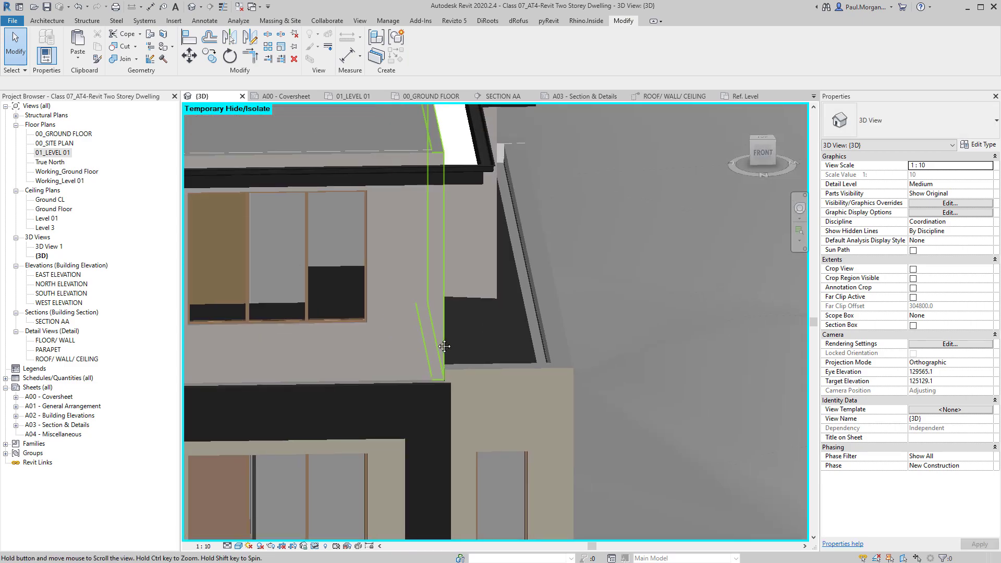
# Examine the box gutter running between the low tiled roof and the raised parapet wall in the default 3D view
pyautogui.keyDown('shift'); pyautogui.moveTo(537, 313); pyautogui.dragTo(435, 265, button='middle'); pyautogui.keyUp('shift')
pyautogui.keyDown('shift'); pyautogui.moveTo(458, 310); pyautogui.dragTo(413, 368, button='middle'); pyautogui.keyUp('shift')
pyautogui.scroll(4, 494, 340)
pyautogui.click(496, 345)
pyautogui.press('Escape')
pyautogui.click(332, 378)
pyautogui.keyDown('shift'); pyautogui.moveTo(333, 378); pyautogui.dragTo(445, 389, button='middle'); pyautogui.keyUp('shift')
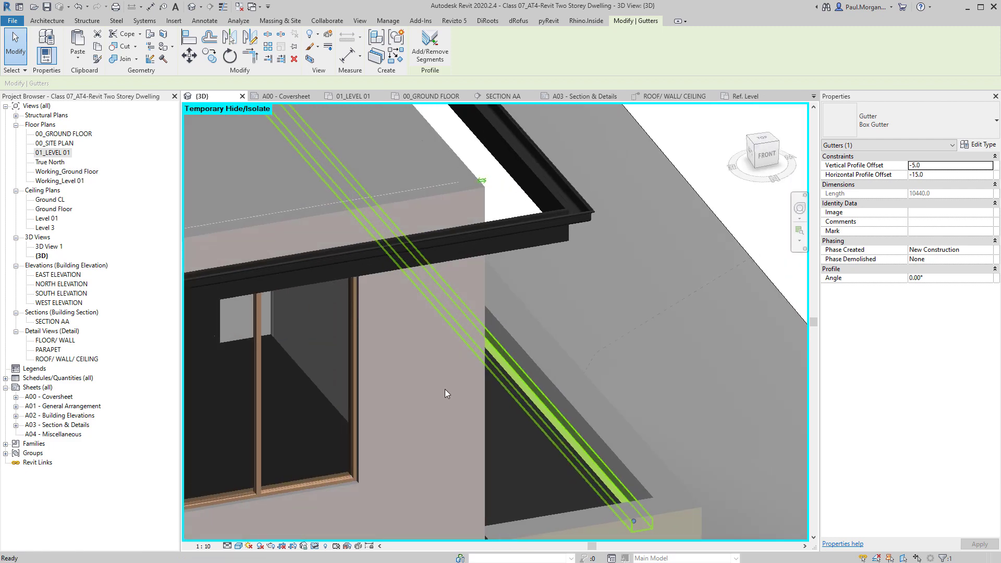
pyautogui.moveTo(527, 353); pyautogui.dragTo(483, 307, button='middle')
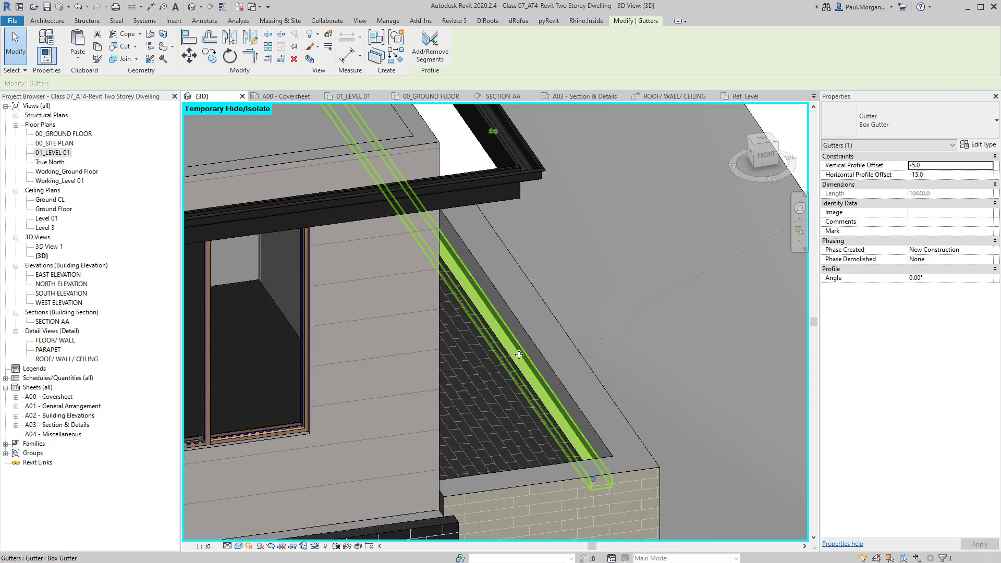
pyautogui.press('Escape')
pyautogui.click(521, 358)
pyautogui.press('Delete')
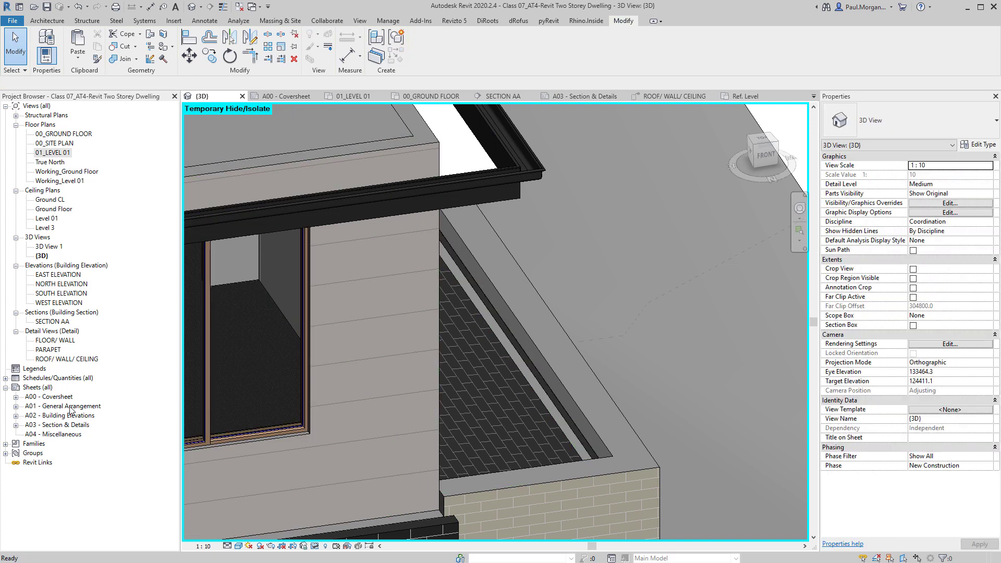
# Find the PR_Gutter-150x75mm Box Gutter profile among the project's loaded families and open it for editing
pyautogui.doubleClick(33, 444)
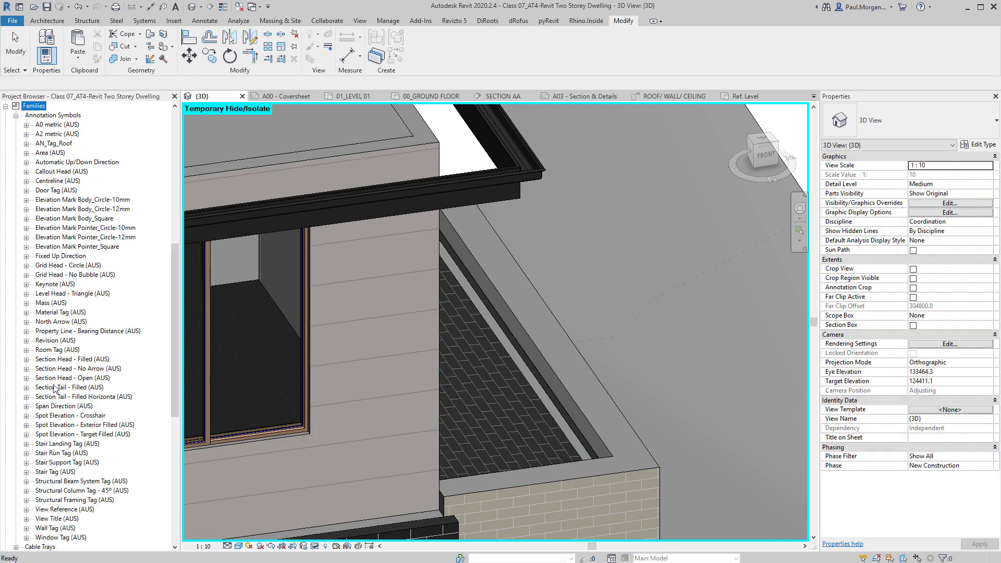
pyautogui.scroll(-9, 34, 492)
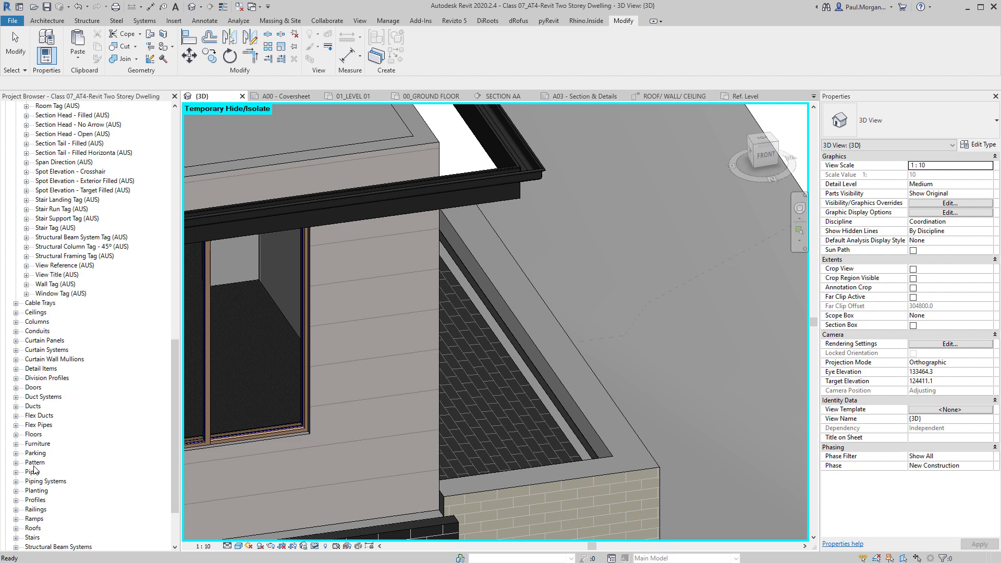
pyautogui.doubleClick(36, 502)
pyautogui.scroll(-2, 63, 412)
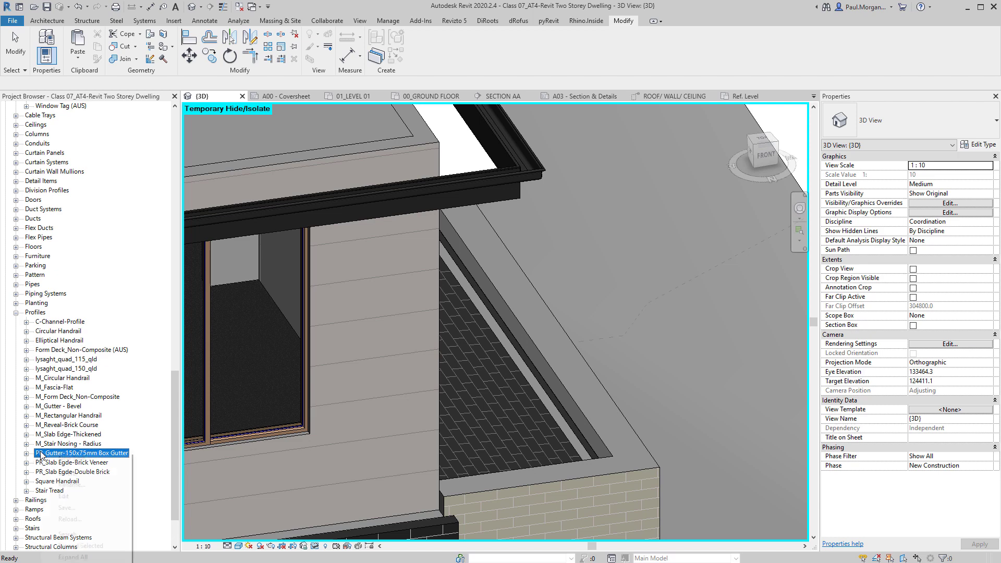
pyautogui.click(87, 497)
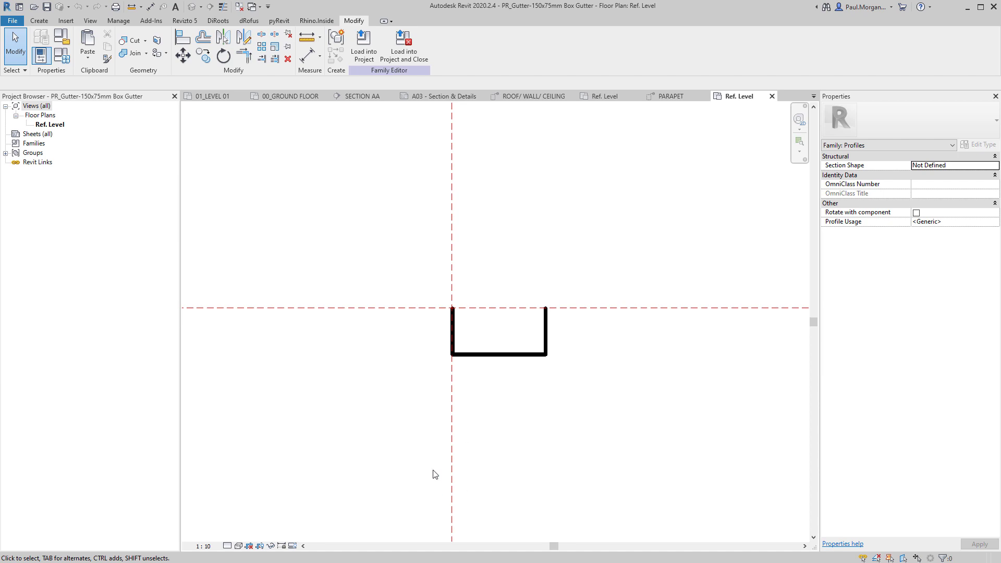
# Widen the box gutter profile by moving its outer upright lines 50 mm horizontally away from the centre reference plane
pyautogui.scroll(2, 525, 379)
pyautogui.moveTo(525, 380); pyautogui.dragTo(574, 404, button='middle')
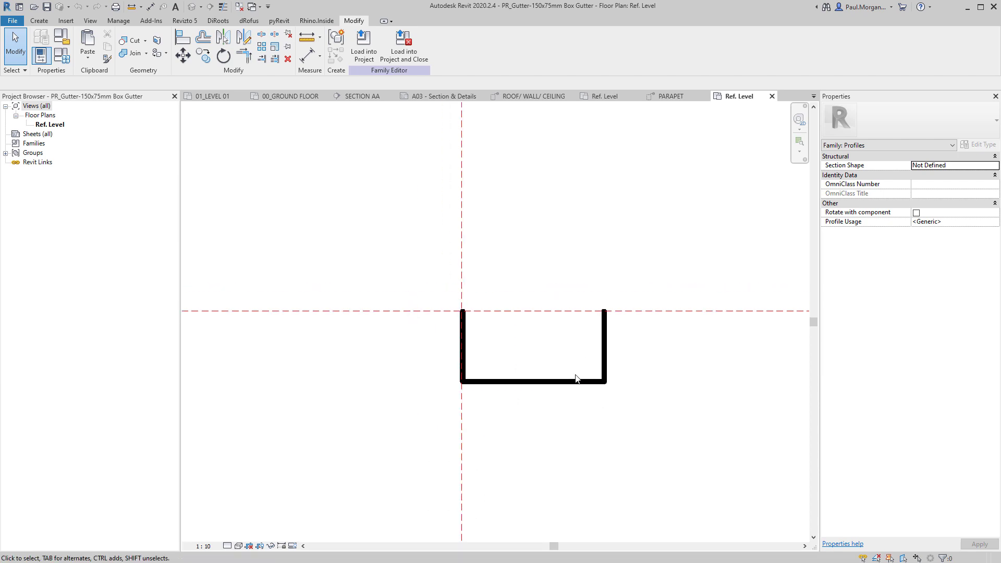
pyautogui.press('t')
pyautogui.press('l')
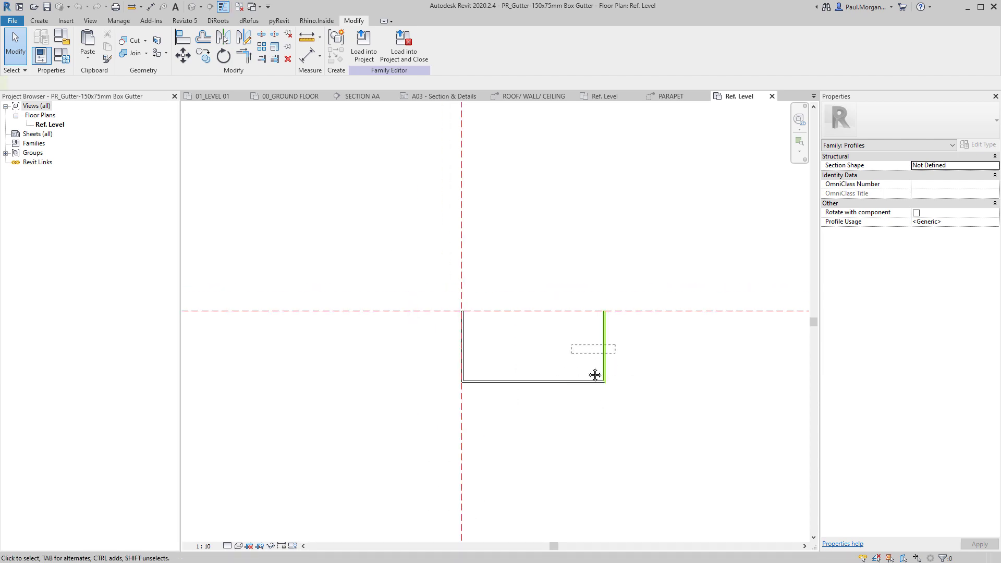
pyautogui.click(595, 376)
pyautogui.press('m')
pyautogui.press('v')
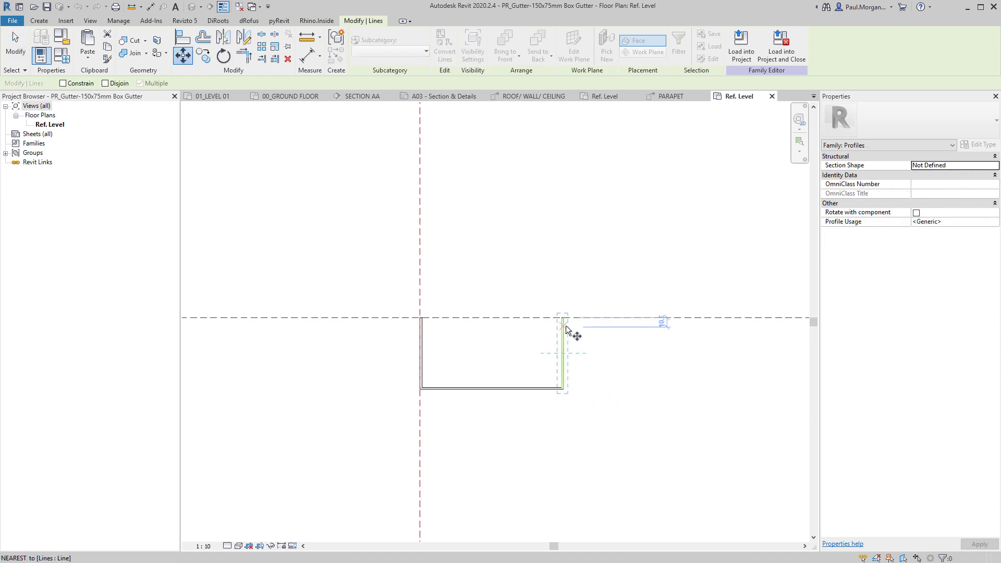
pyautogui.scroll(3, 510, 312)
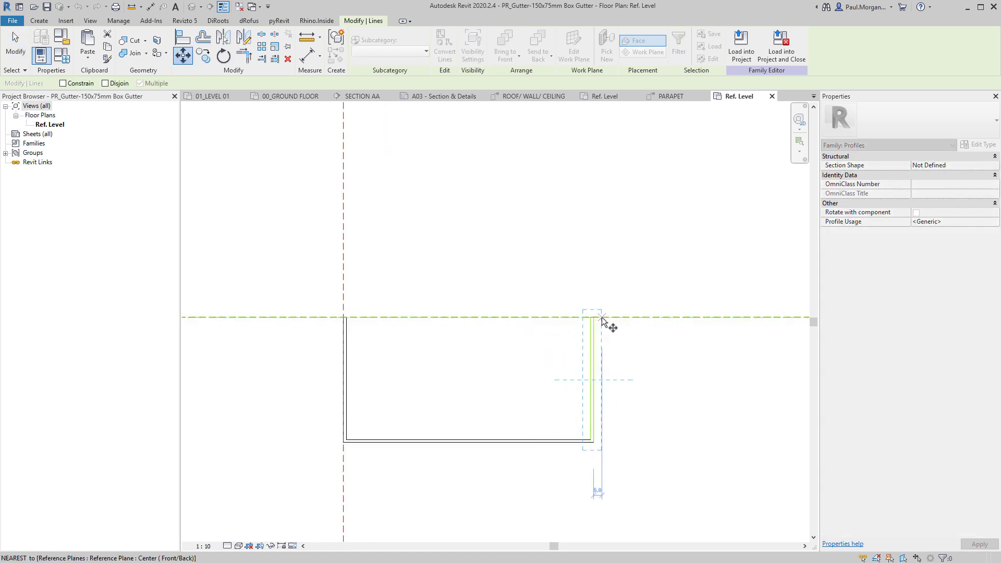
pyautogui.click(595, 317)
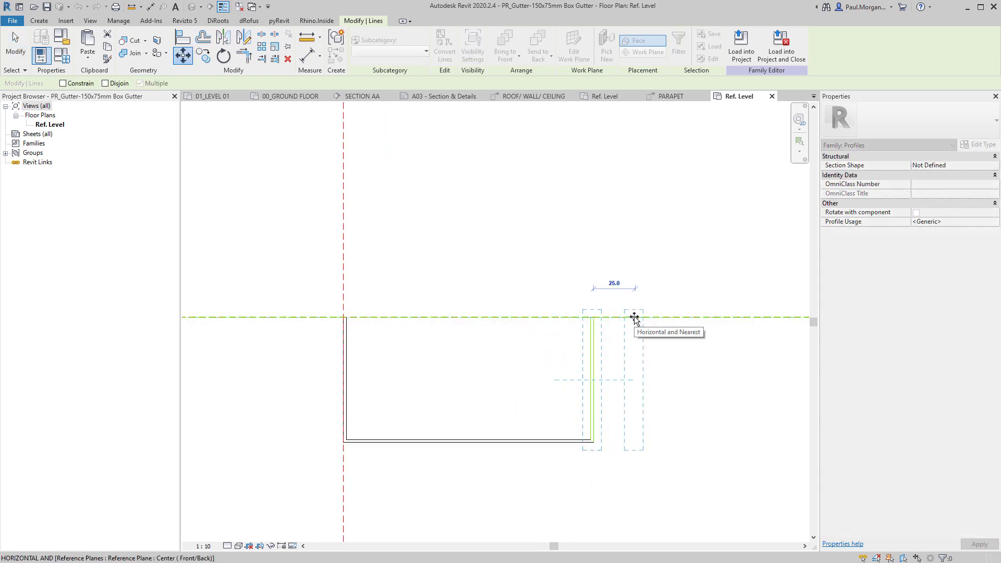
pyautogui.write('50')
pyautogui.press('Return')
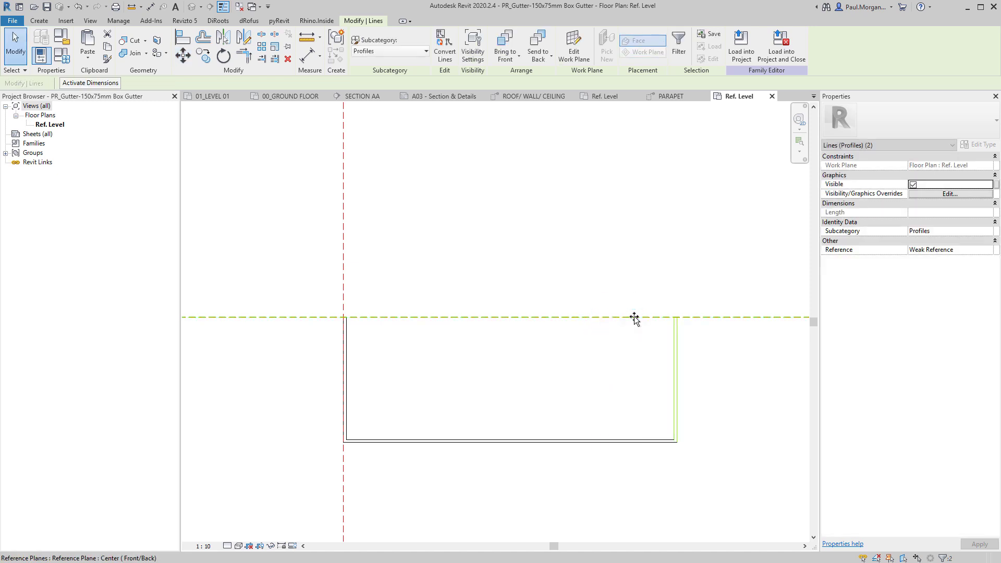
pyautogui.press('Escape')
# Load the edited gutter profile into Class 07_AT4-Revit Two Storey Dwelling.rvt only, replacing the existing version
pyautogui.scroll(-4, 635, 334)
pyautogui.moveTo(639, 349); pyautogui.dragTo(611, 438, button='middle')
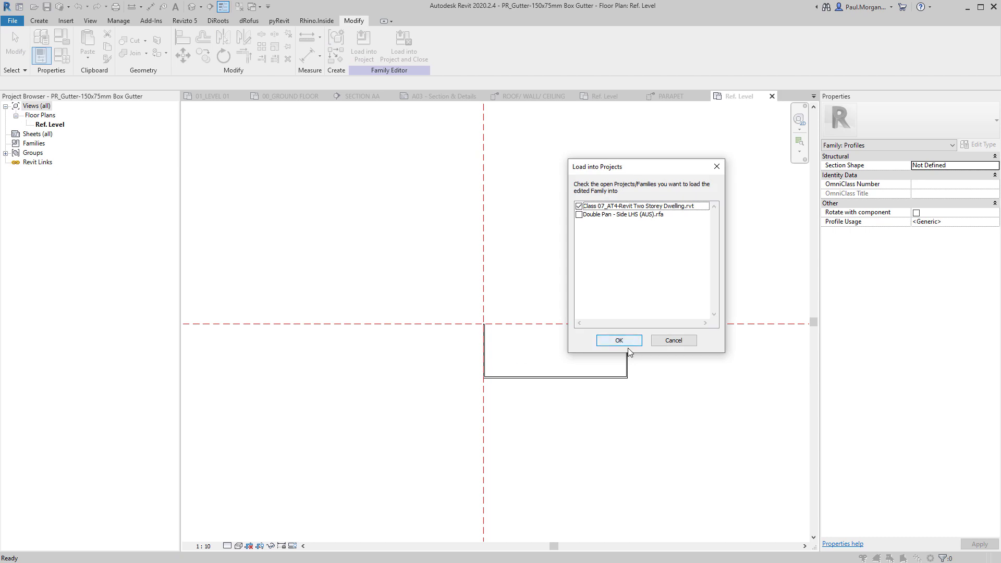
pyautogui.click(641, 341)
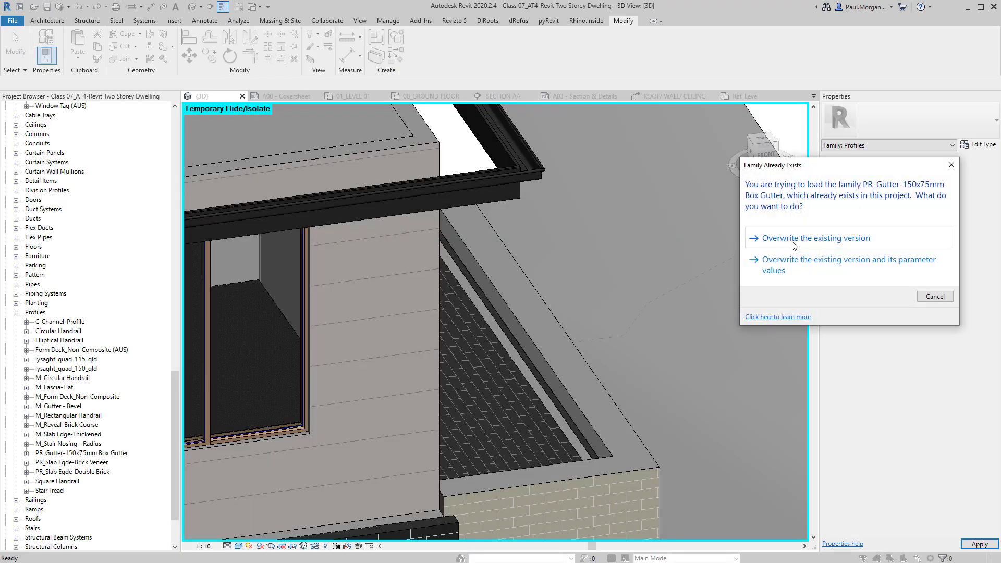
pyautogui.click(793, 243)
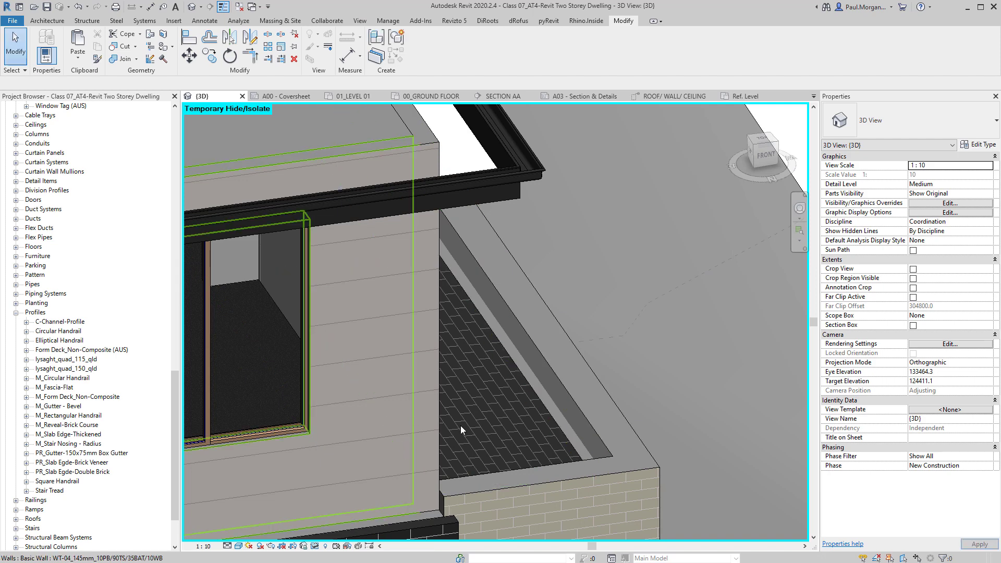
# Switch to the A03 - Section & Details sheet and close the inactive views
pyautogui.click(674, 95)
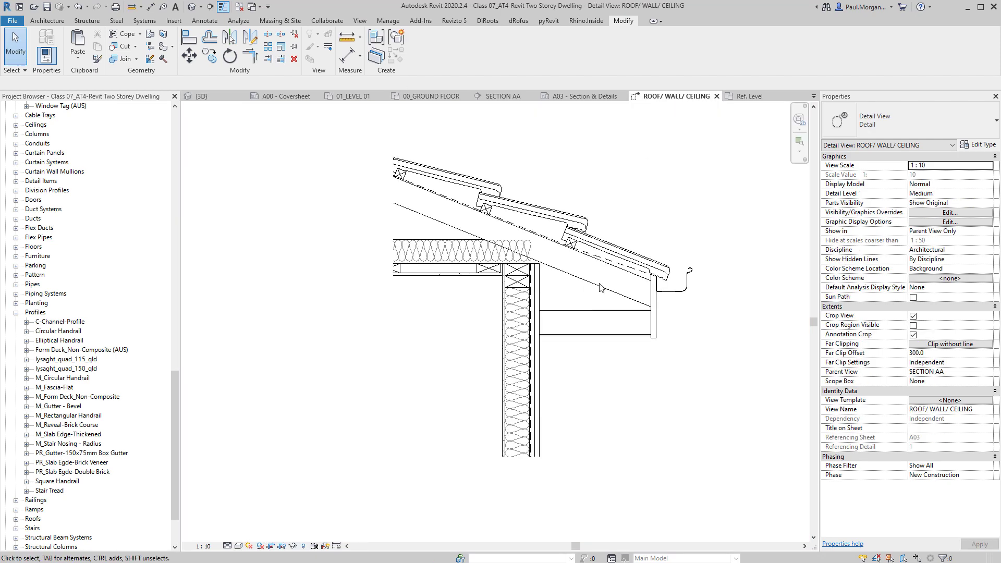
pyautogui.click(749, 97)
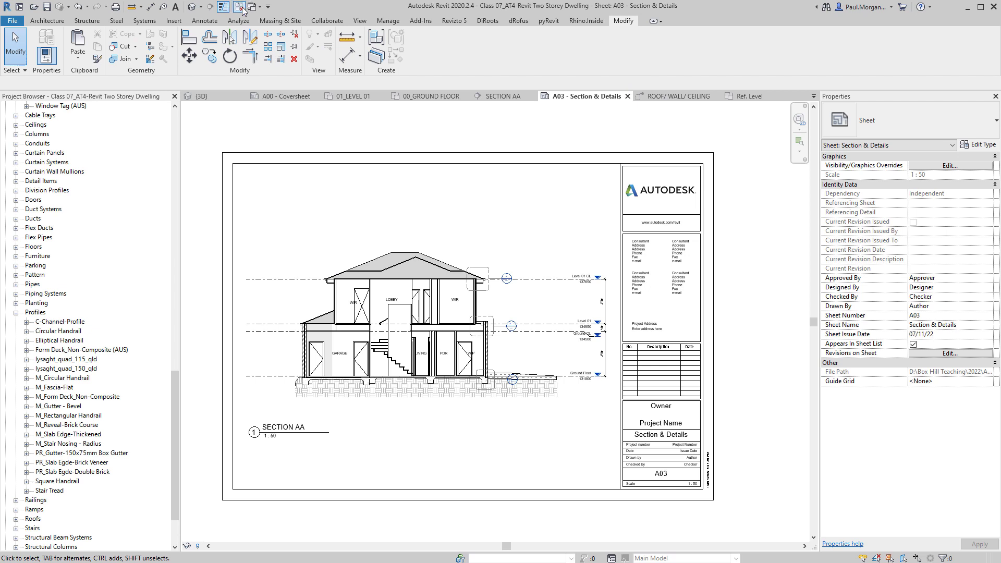
pyautogui.press('ctrl')
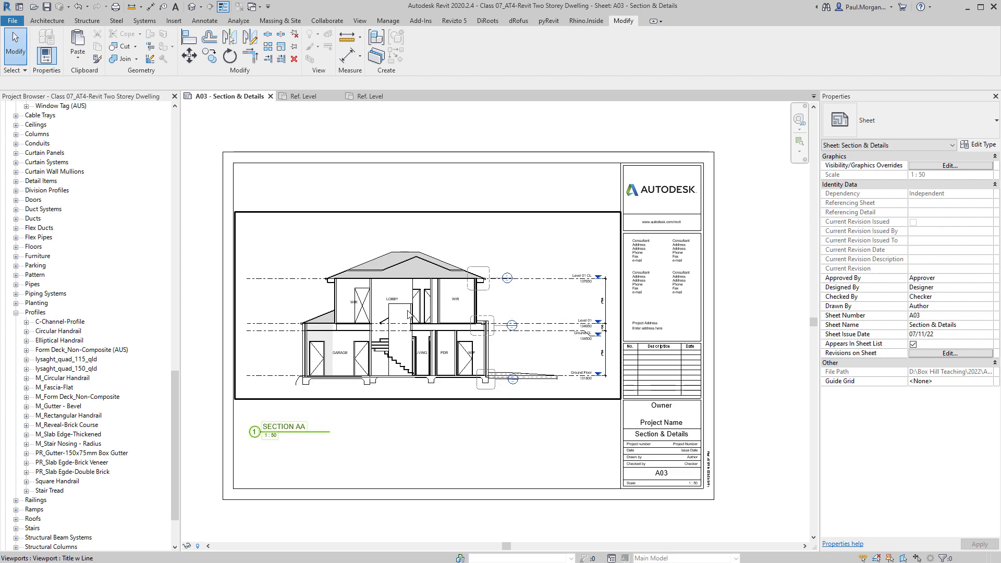
pyautogui.moveTo(570, 497); pyautogui.dragTo(676, 493, button='middle')
# Open the PARAPET detail view
pyautogui.scroll(4, 155, 292)
pyautogui.moveTo(174, 365); pyautogui.dragTo(175, 209)
pyautogui.scroll(2, 78, 213)
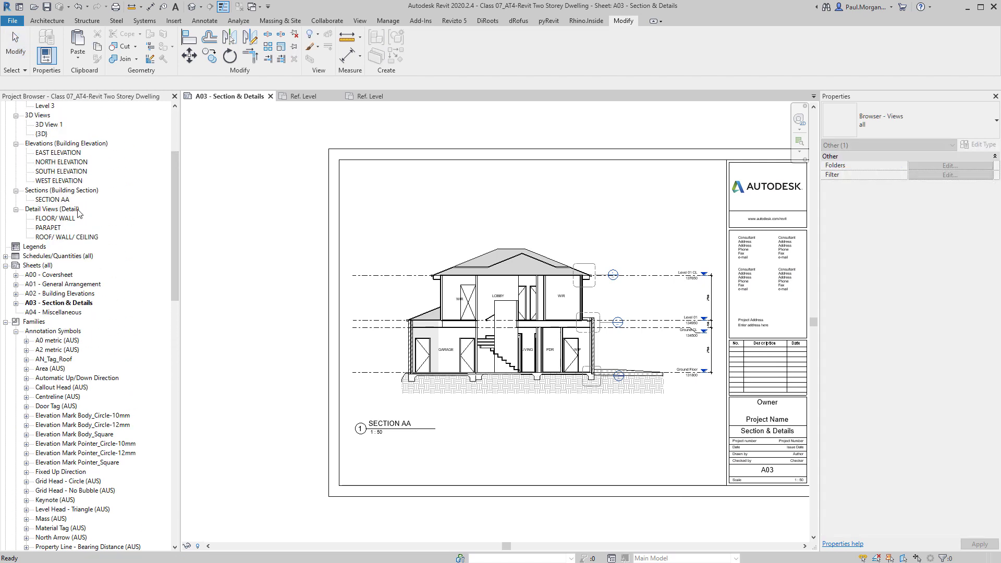
pyautogui.doubleClick(46, 228)
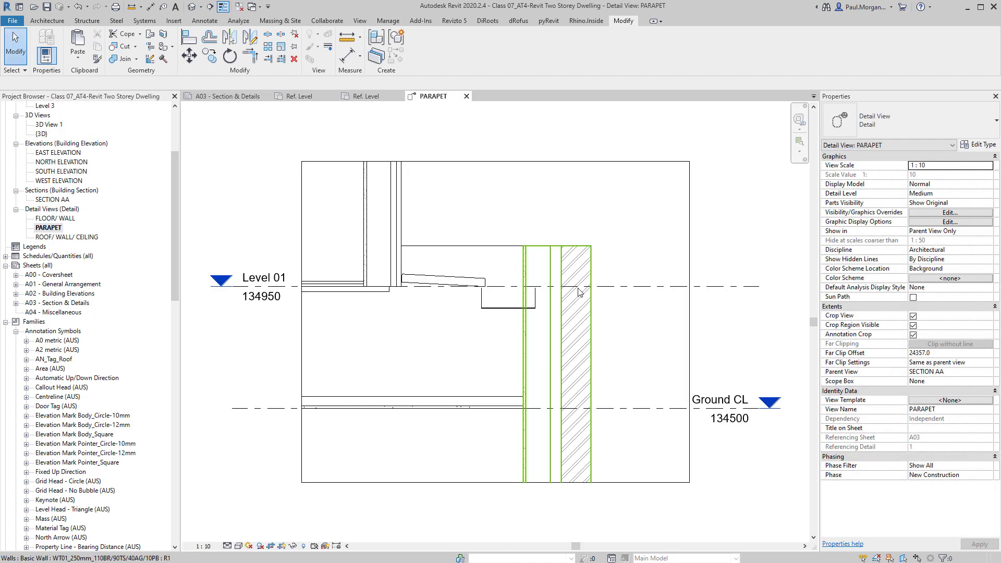
# Select the low tiled roof beside the box gutter and open its footprint for editing in the 01_LEVEL 01 floor plan
pyautogui.scroll(2, 512, 305)
pyautogui.moveTo(519, 311); pyautogui.dragTo(599, 329, button='middle')
pyautogui.click(586, 329)
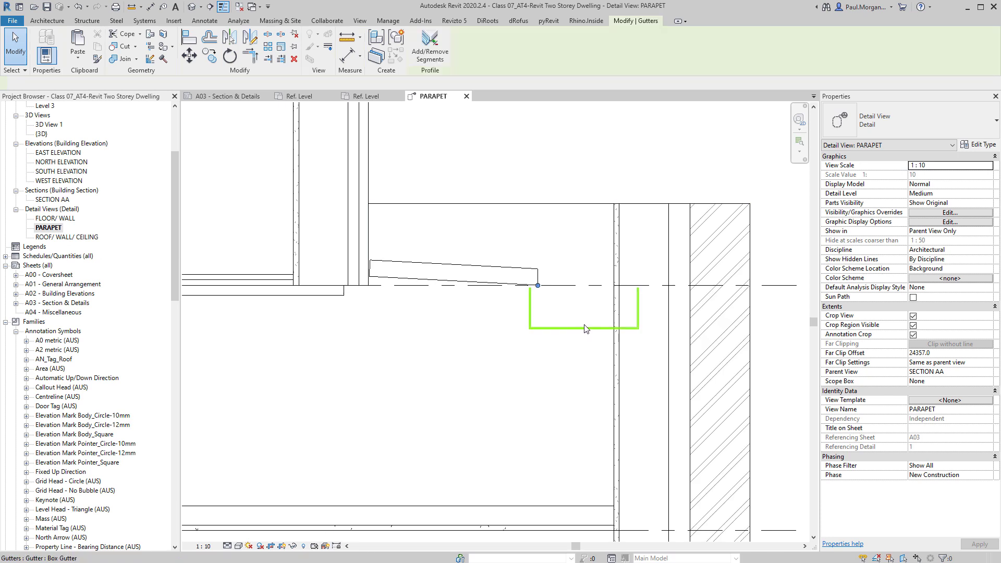
pyautogui.moveTo(530, 297); pyautogui.dragTo(547, 318, button='middle')
pyautogui.press('Escape')
pyautogui.click(535, 286)
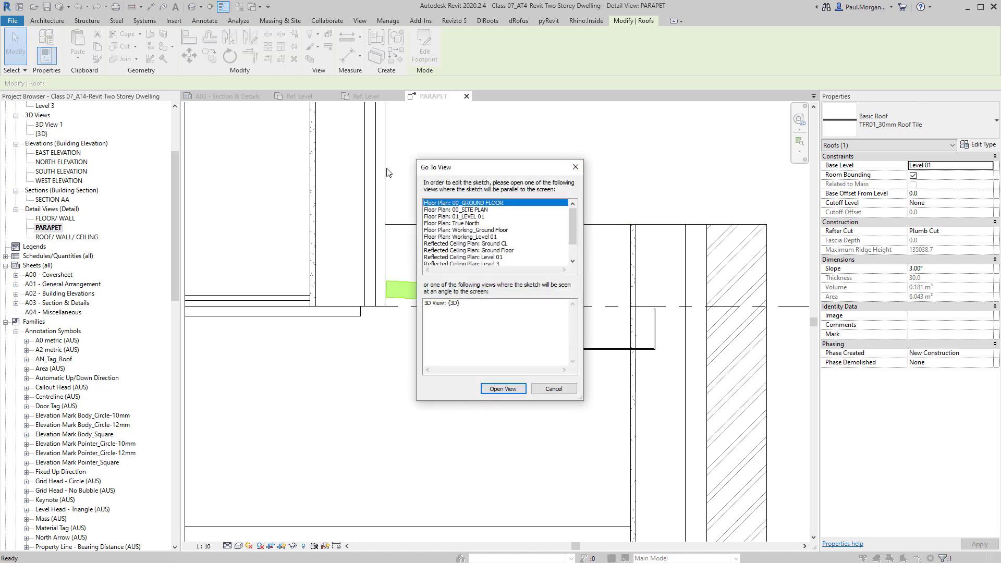
pyautogui.click(476, 217)
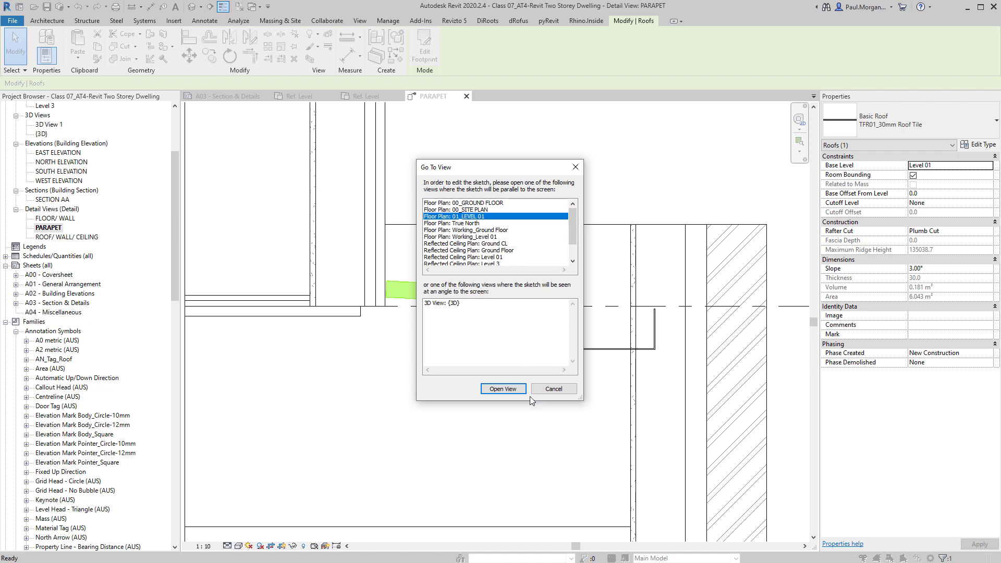
pyautogui.click(503, 389)
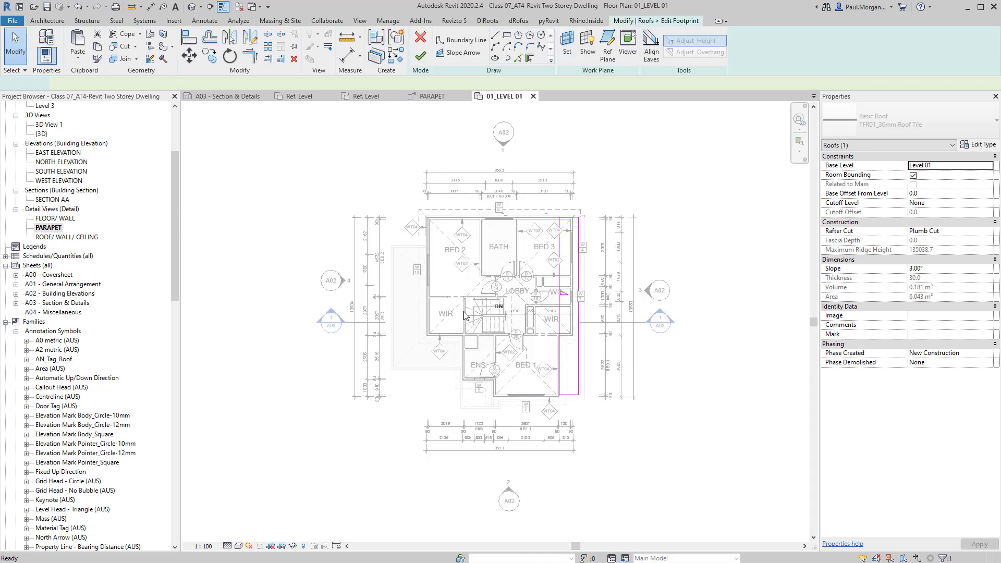
# Move the roof footprint's outer boundary line slightly inward so the attached gutter shifts away from the parapet wall
pyautogui.scroll(1, 589, 328)
pyautogui.click(581, 345)
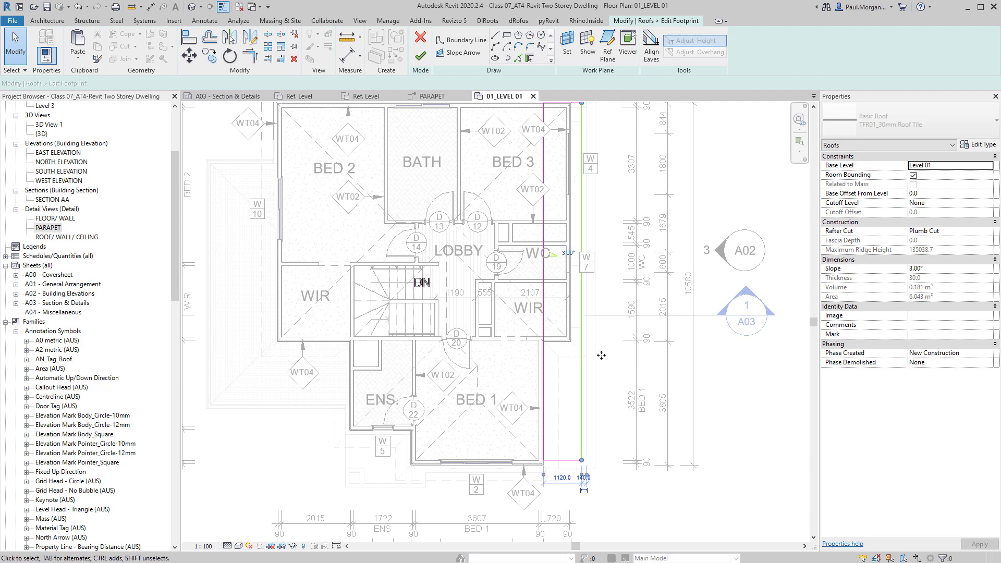
pyautogui.press('m')
pyautogui.press('v')
pyautogui.click(594, 293)
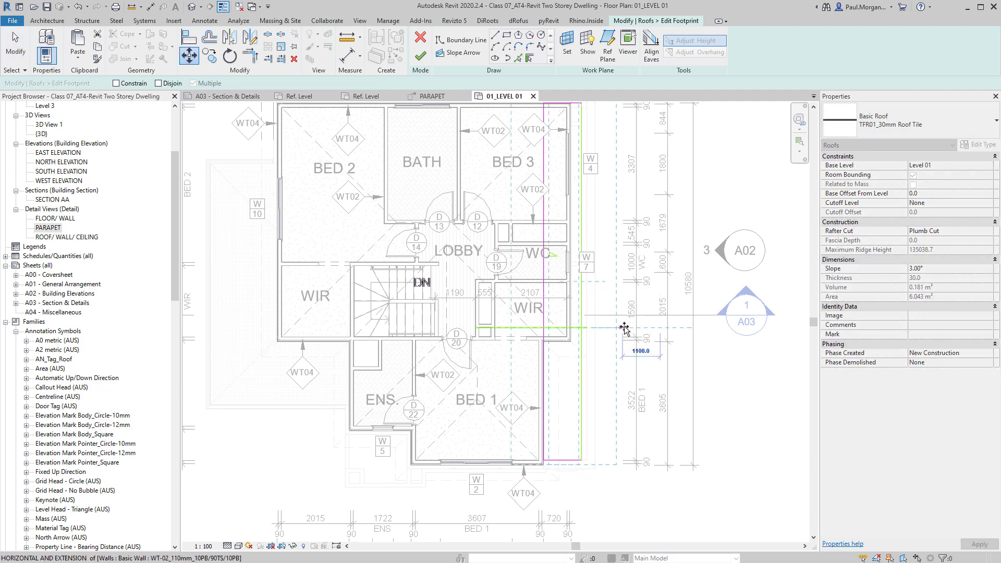
pyautogui.press('Escape')
pyautogui.press('Escape')
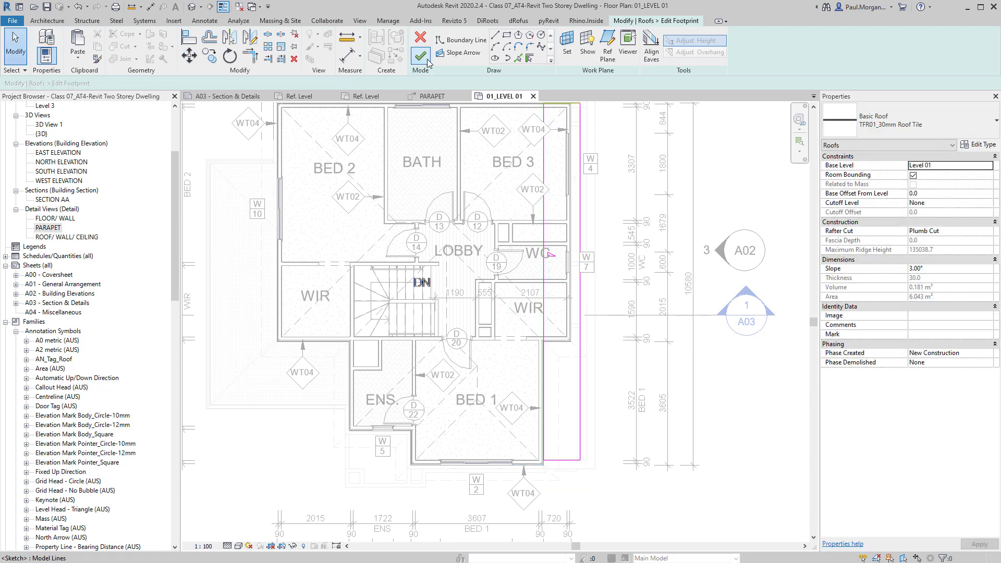
# Finish the roof footprint sketch and dismiss the save reminder
pyautogui.click(420, 54)
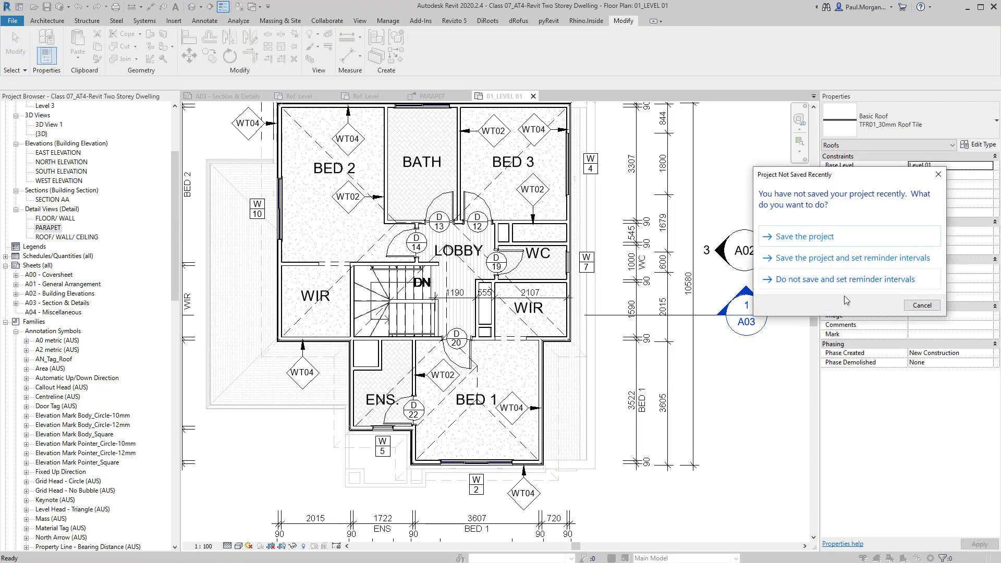
pyautogui.click(919, 303)
pyautogui.press('Escape')
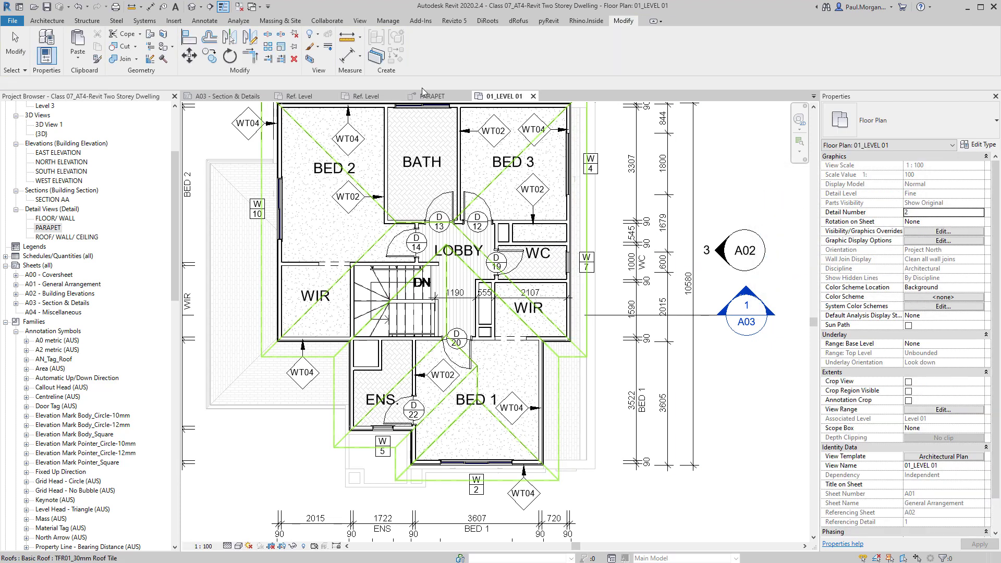
# Return to the PARAPET detail view and check the low tiled roof and box gutter against the parapet wall
pyautogui.click(429, 97)
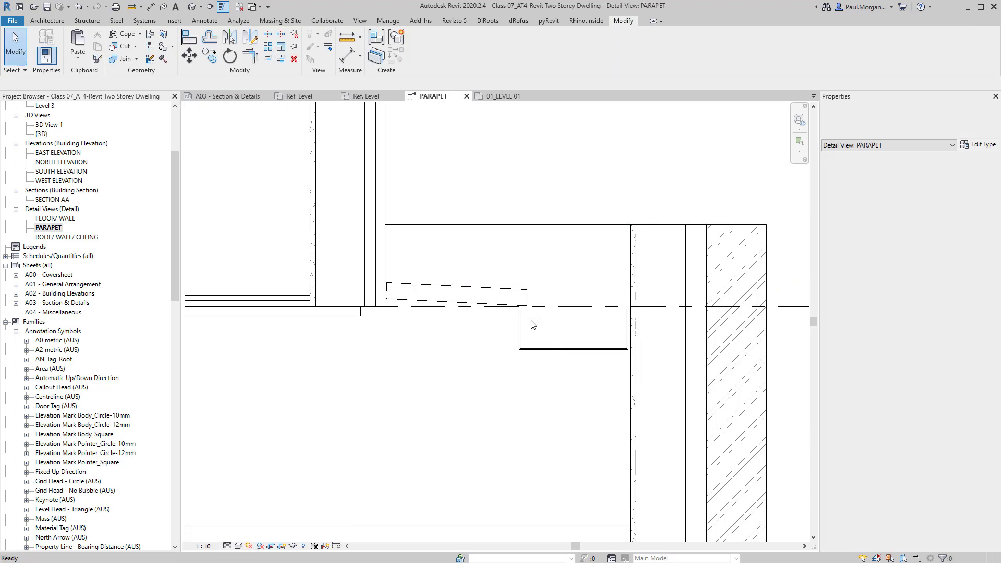
pyautogui.scroll(-4, 526, 335)
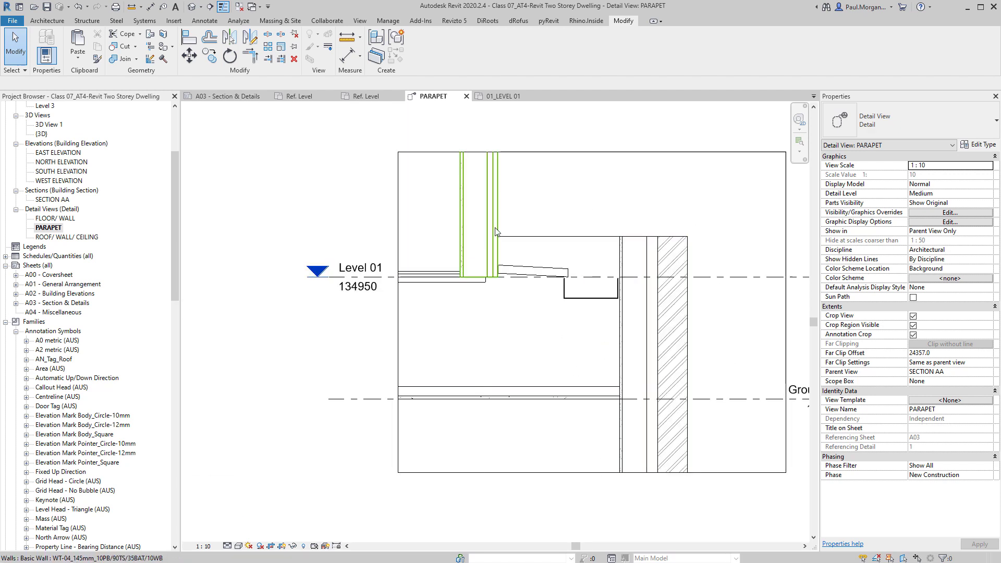
pyautogui.moveTo(515, 277); pyautogui.dragTo(503, 315, button='middle')
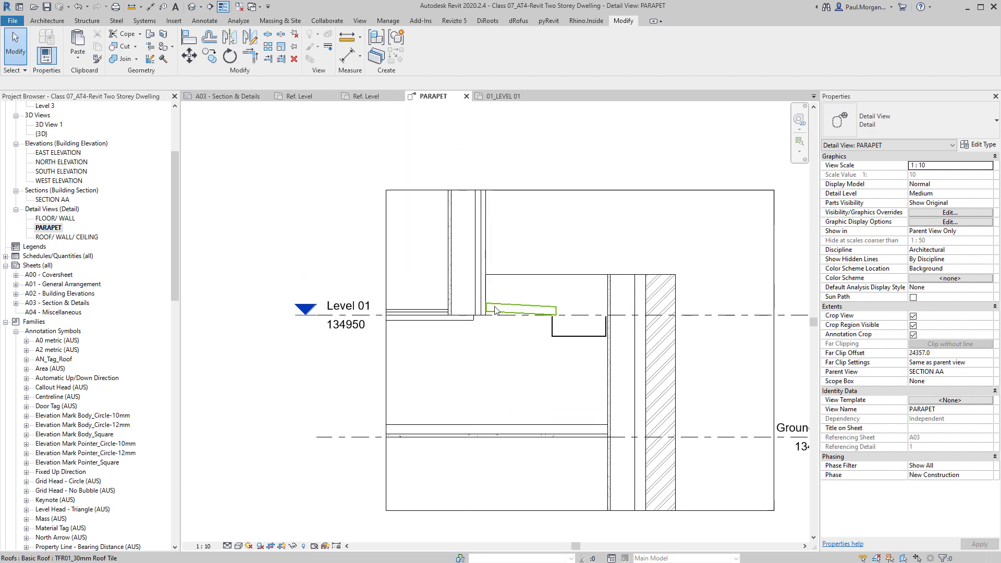
pyautogui.click(221, 21)
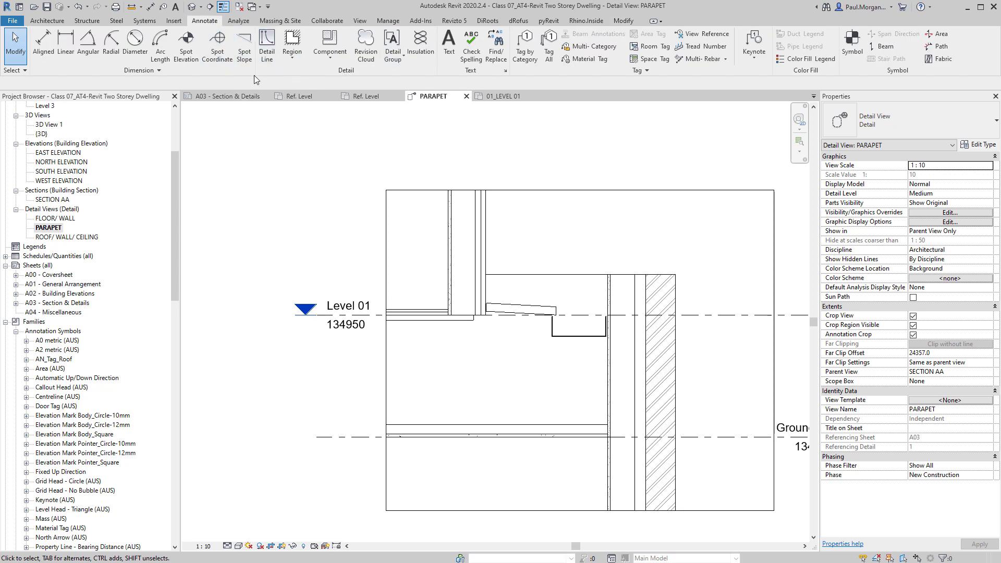
pyautogui.click(292, 61)
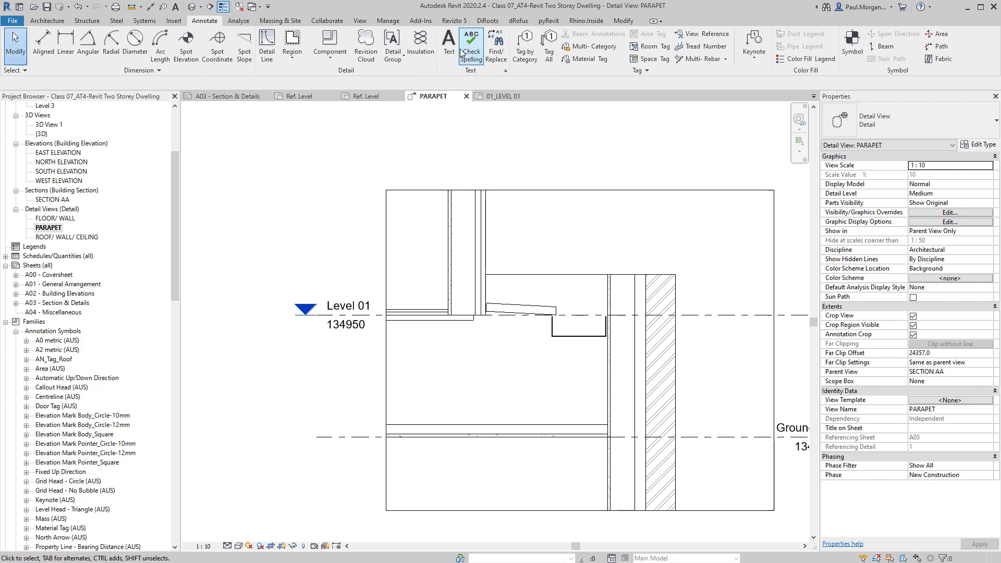
pyautogui.moveTo(561, 278); pyautogui.dragTo(458, 255, button='middle')
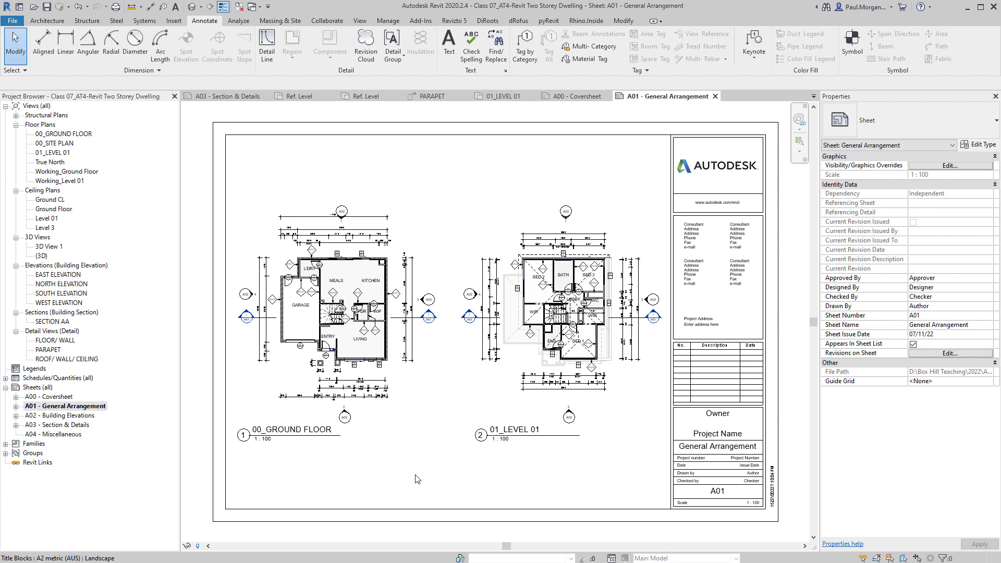
# Review the project's sheets from A00 - Coversheet through A03 - Section & Details by opening each one
pyautogui.click(48, 399)
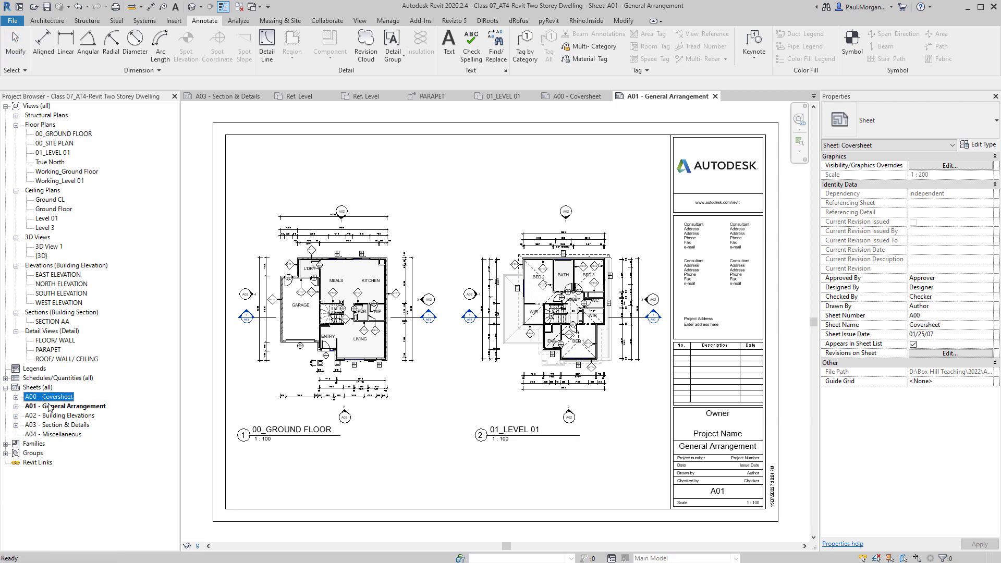
pyautogui.doubleClick(54, 398)
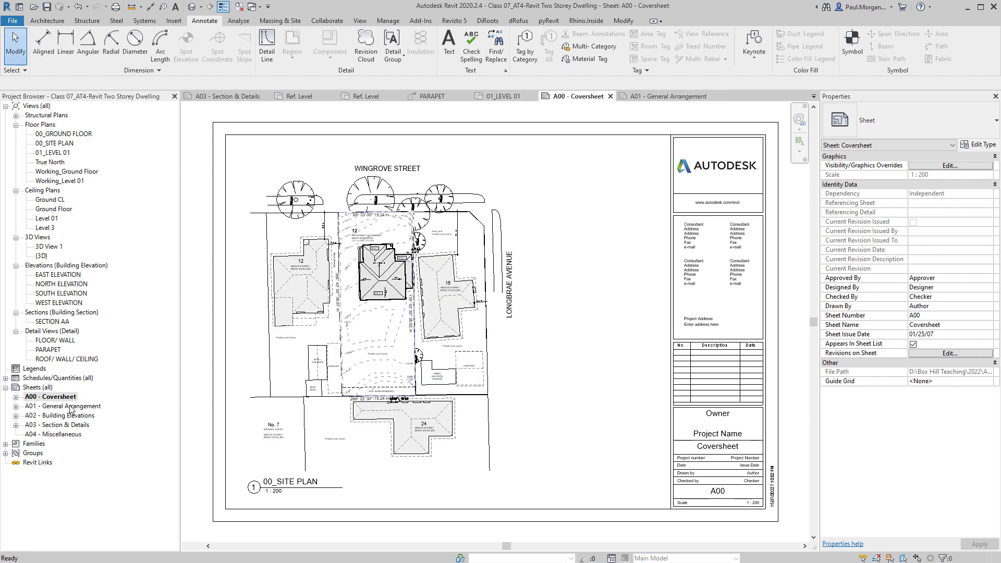
pyautogui.doubleClick(71, 406)
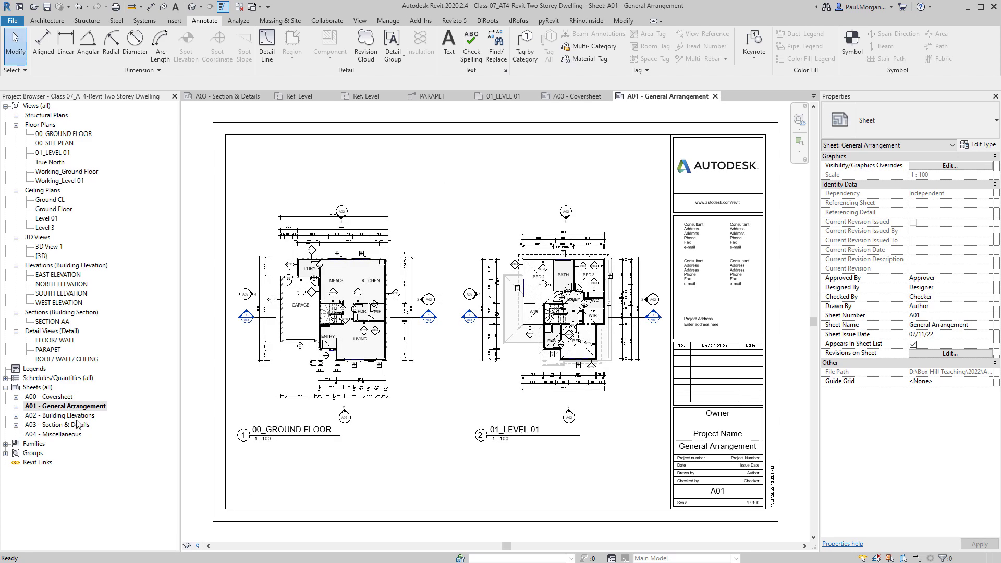
pyautogui.doubleClick(78, 417)
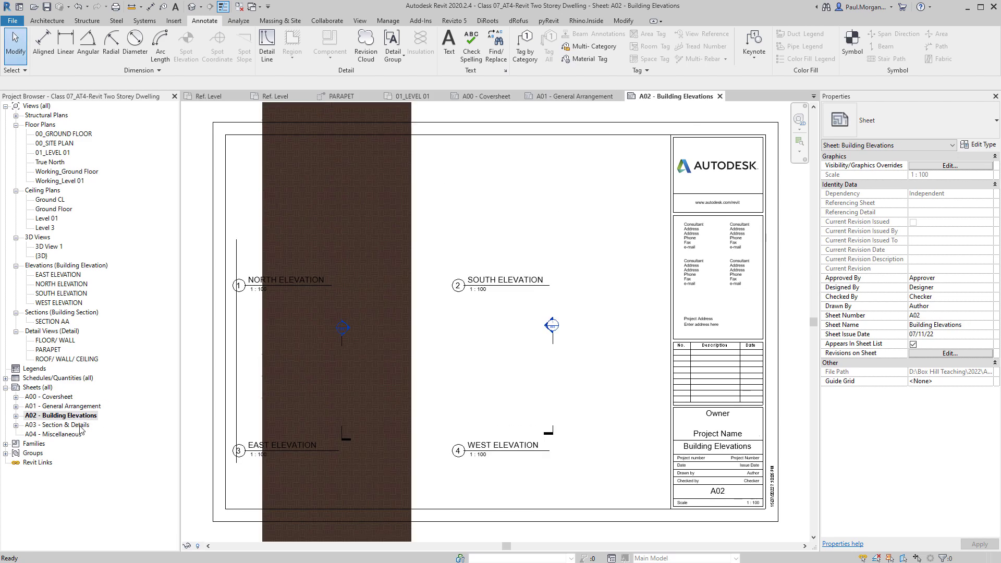
pyautogui.doubleClick(76, 427)
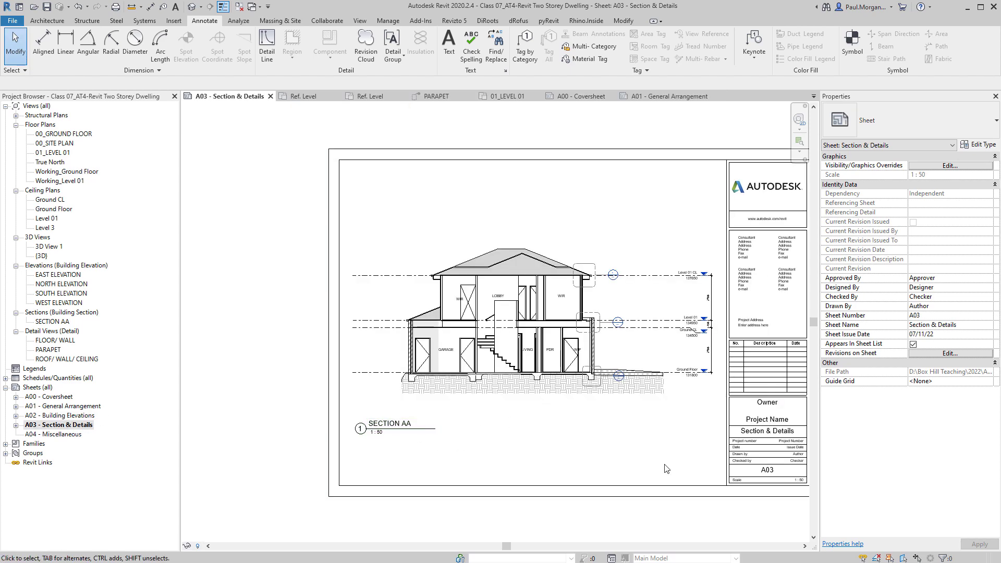
# Open the A00 - Coversheet sheet and bring up the print settings, keeping Bluebeam PDF as the printer
pyautogui.doubleClick(60, 398)
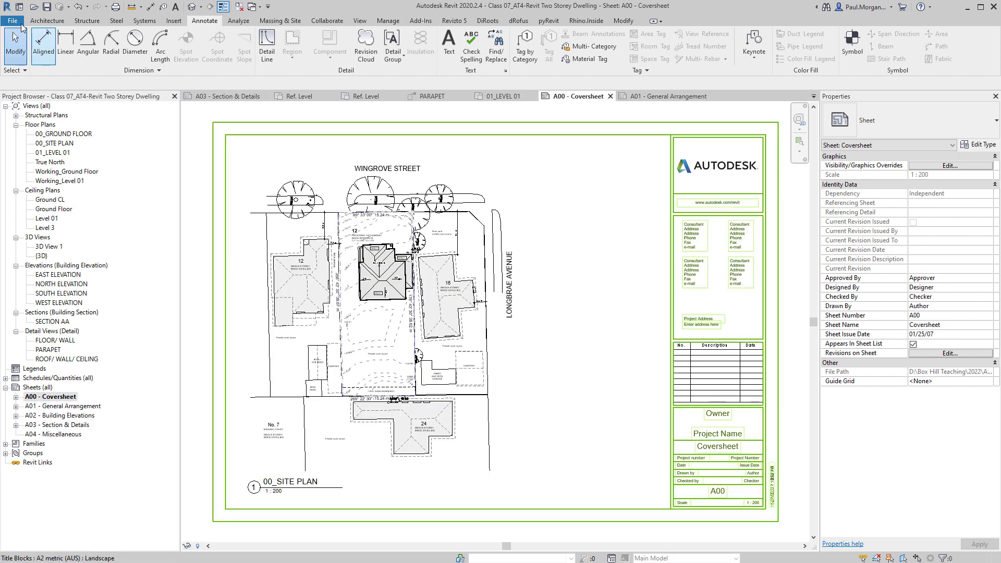
pyautogui.click(11, 21)
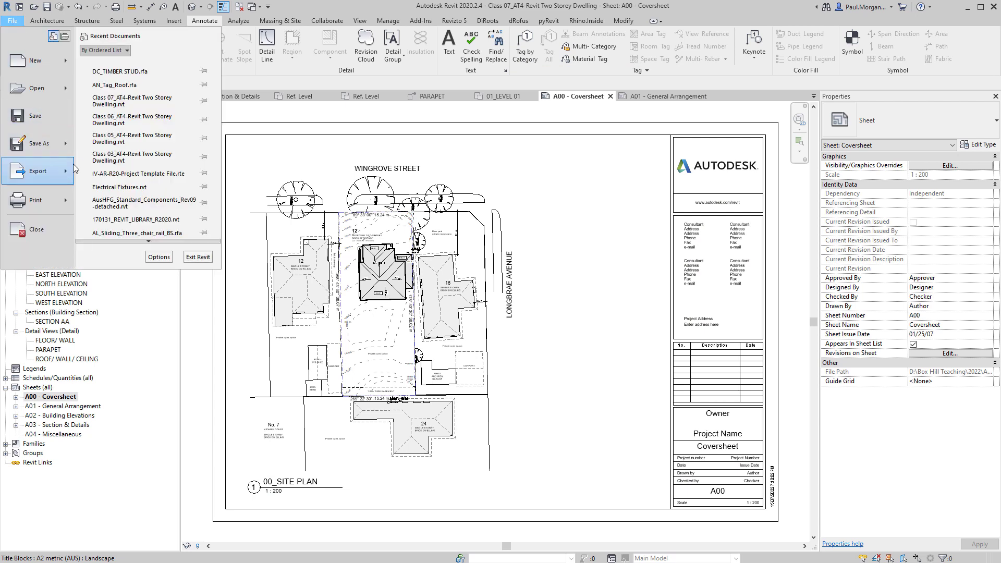
pyautogui.click(548, 194)
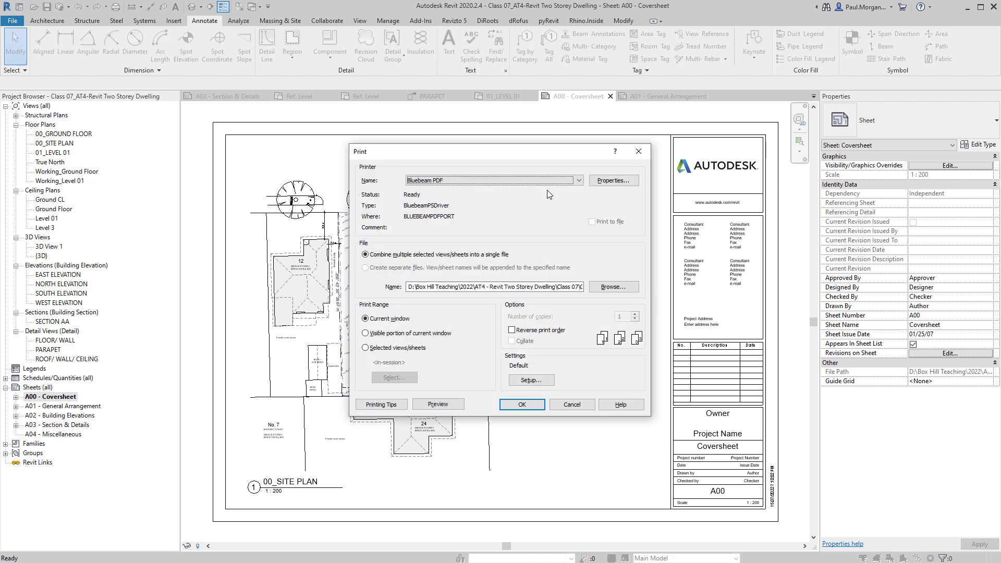
pyautogui.click(472, 181)
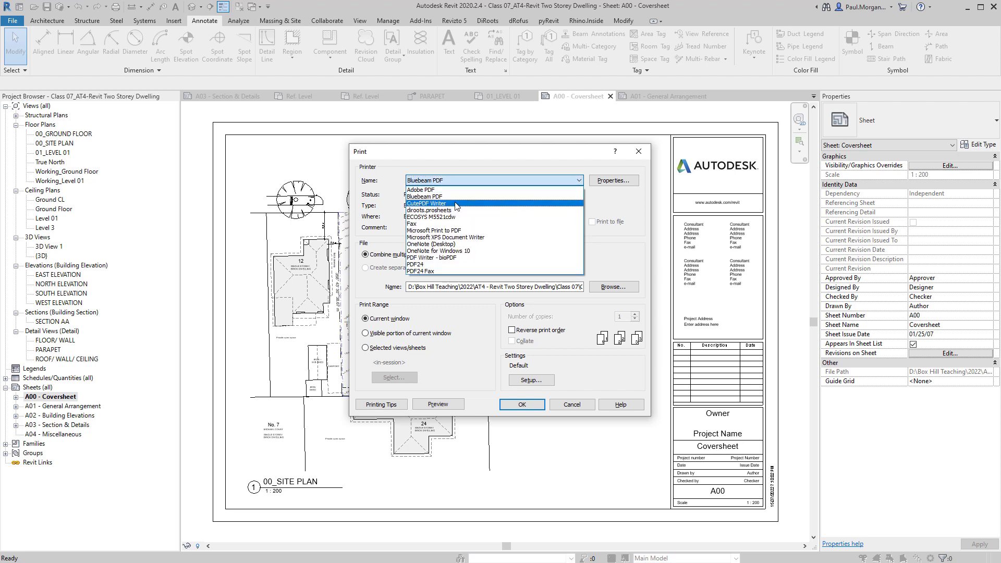
pyautogui.click(477, 172)
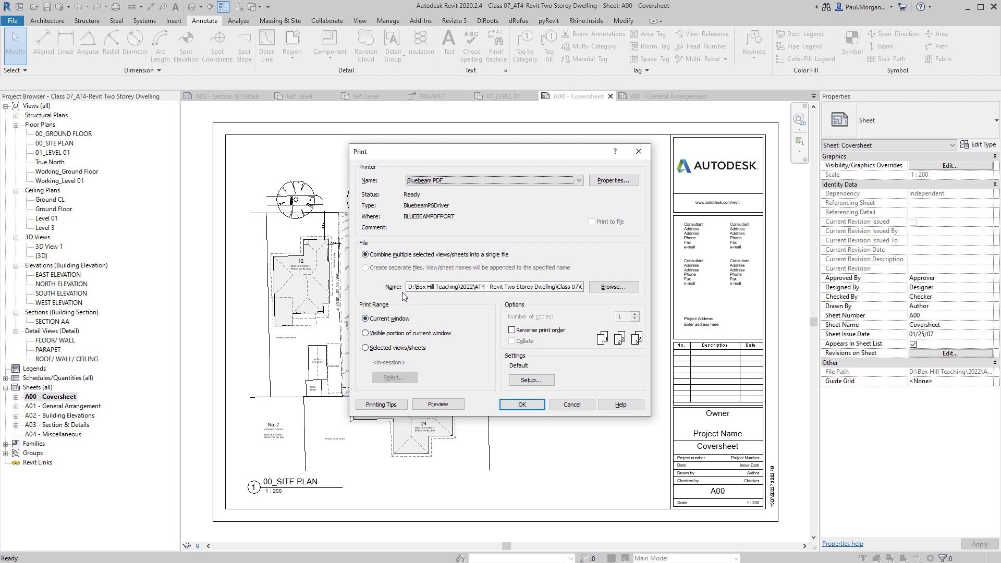
# Check the output folder and file name proposed for the PDF, leaving them as they are
pyautogui.click(614, 287)
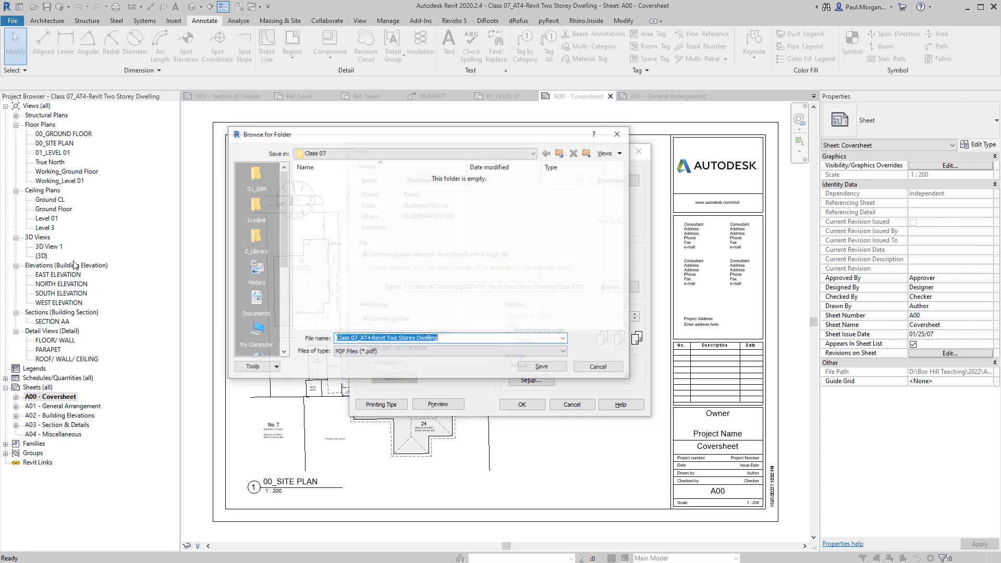
pyautogui.click(396, 303)
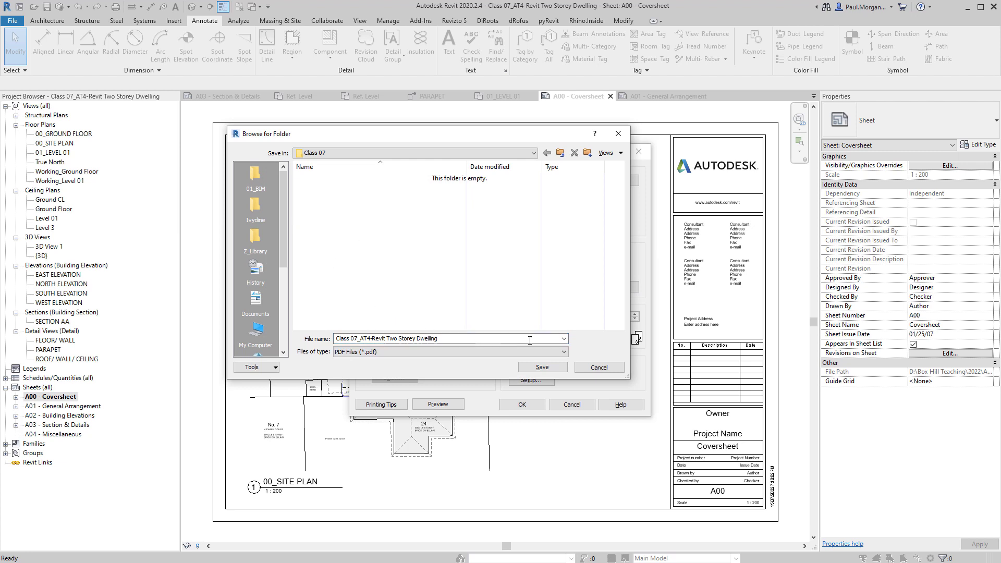
pyautogui.click(599, 368)
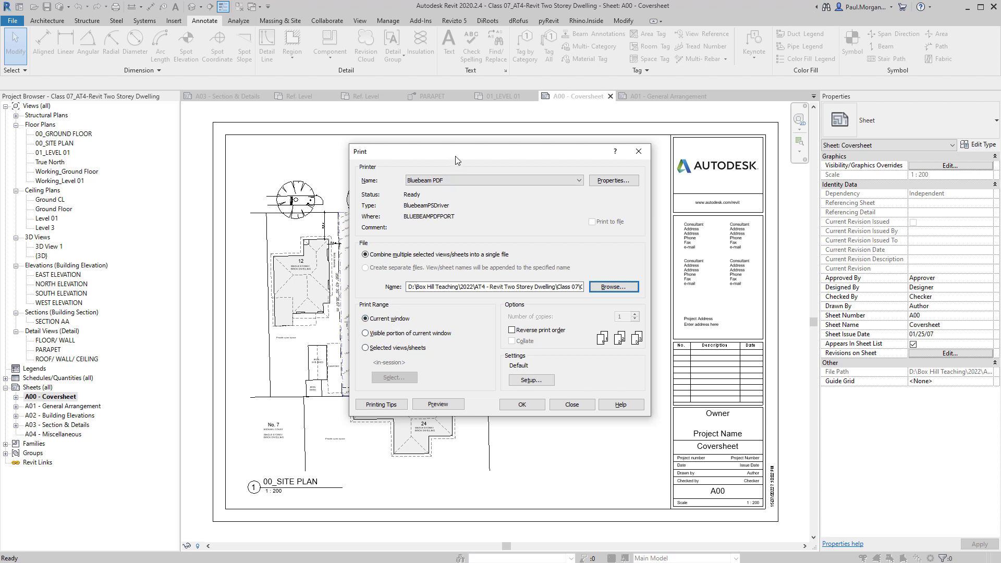
# Set the print range to selected views/sheets and limit the view/sheet set list to sheets only
pyautogui.moveTo(455, 160); pyautogui.dragTo(725, 150)
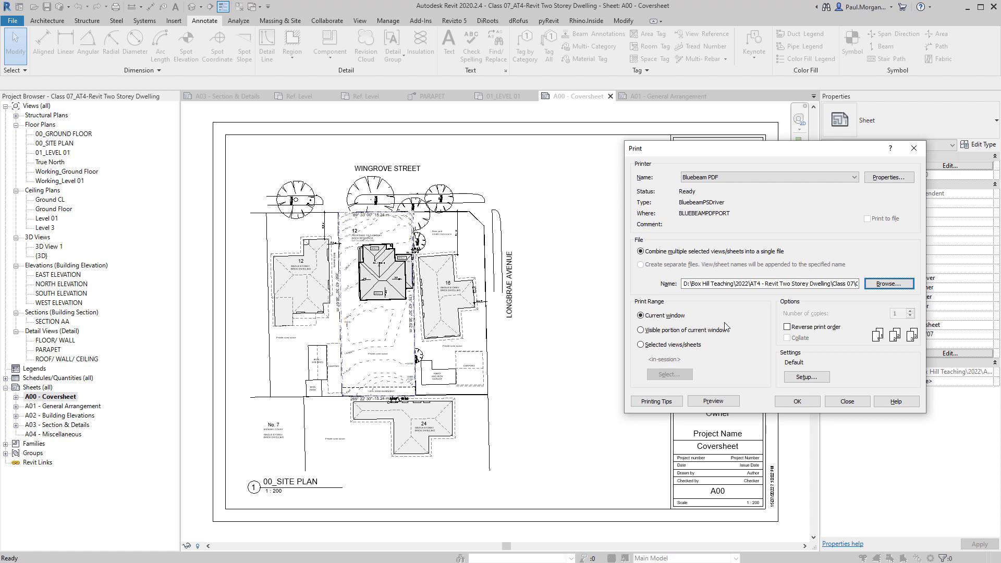
pyautogui.click(691, 345)
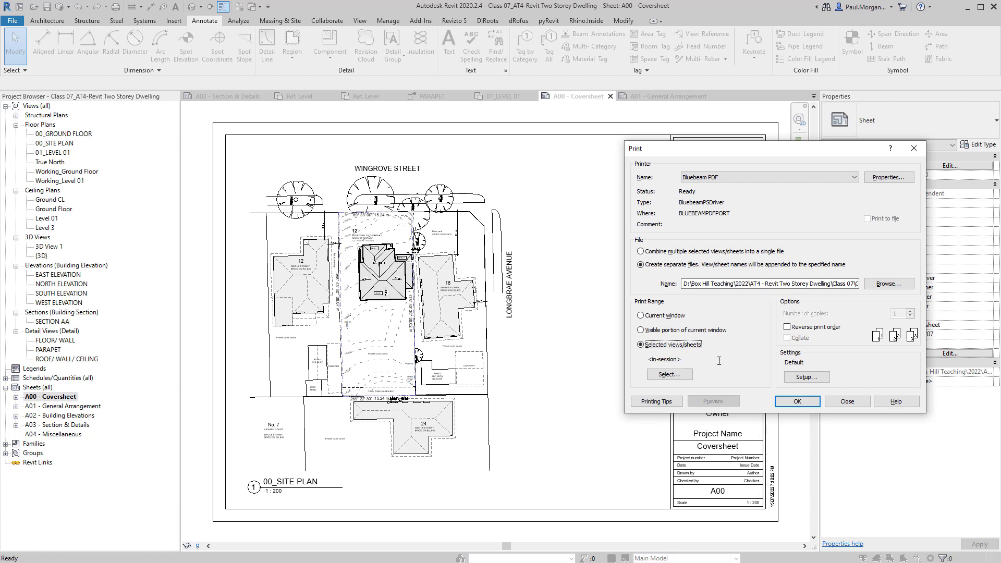
pyautogui.click(667, 376)
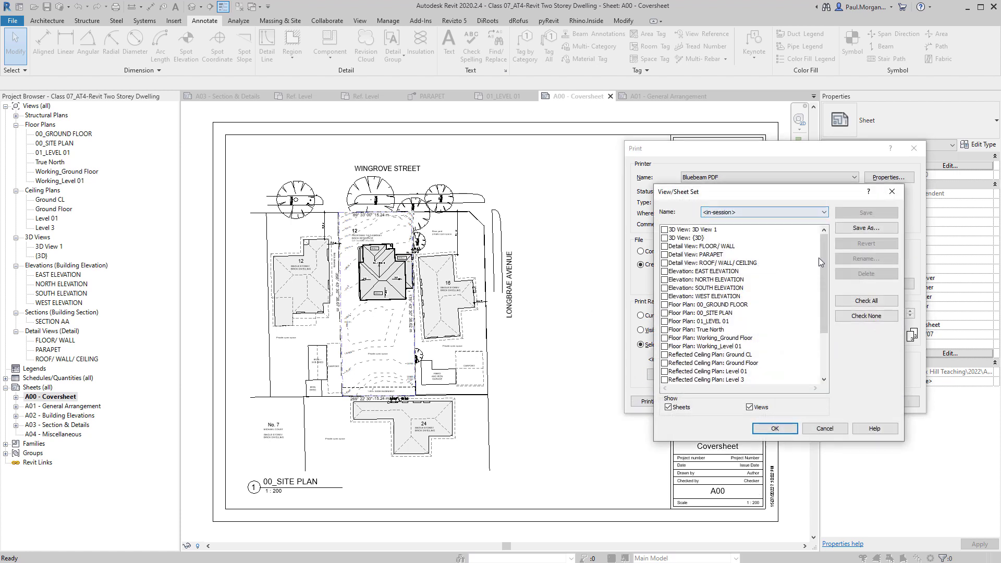
pyautogui.moveTo(823, 257)
pyautogui.mouseDown()
pyautogui.moveTo(826, 280)
pyautogui.moveTo(820, 264)
pyautogui.mouseUp()
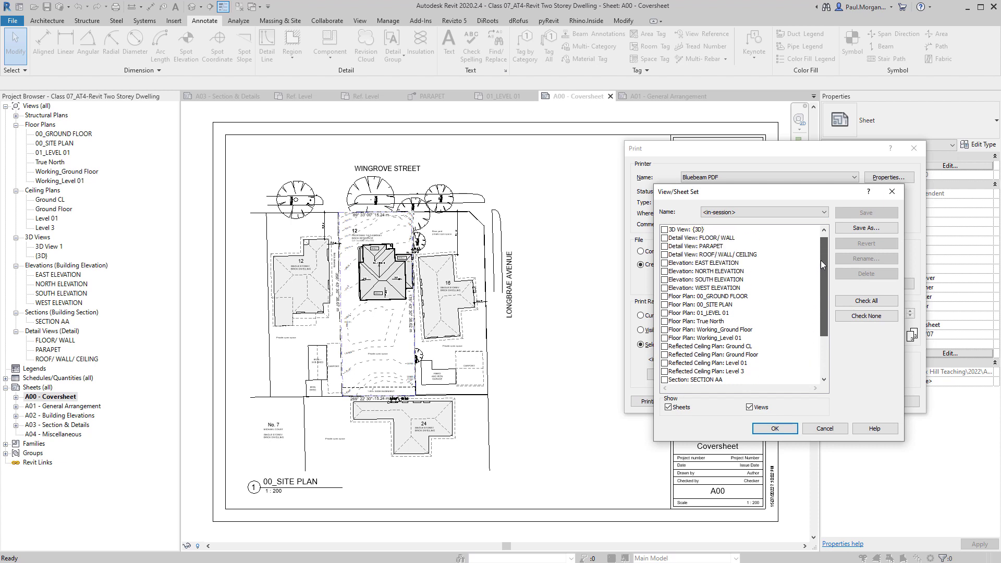
pyautogui.click(740, 209)
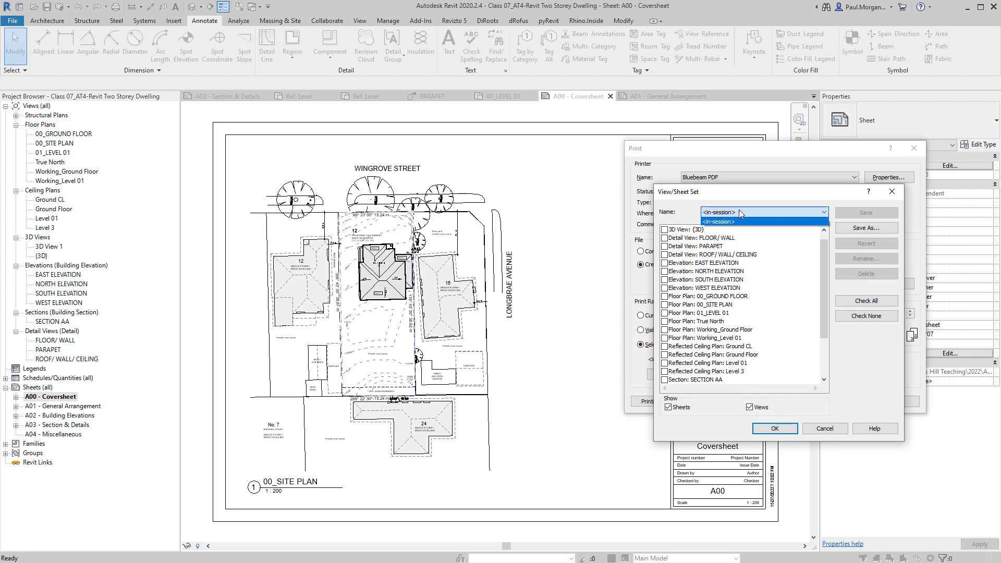
pyautogui.click(740, 210)
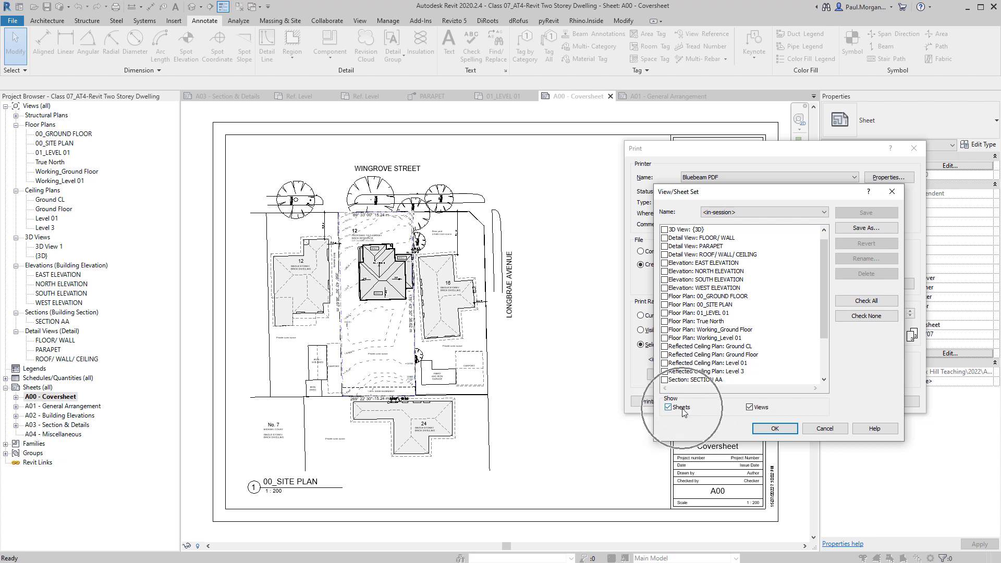
pyautogui.click(750, 407)
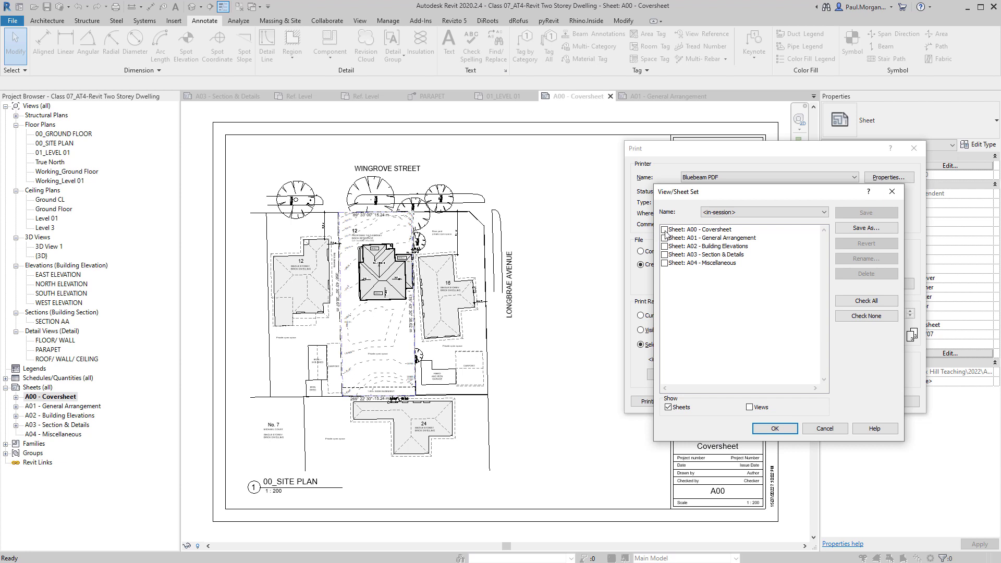
# Include sheets A00 - Coversheet, A01 - General Arrangement and A03 - Section & Details in the print set
pyautogui.click(664, 230)
pyautogui.click(664, 238)
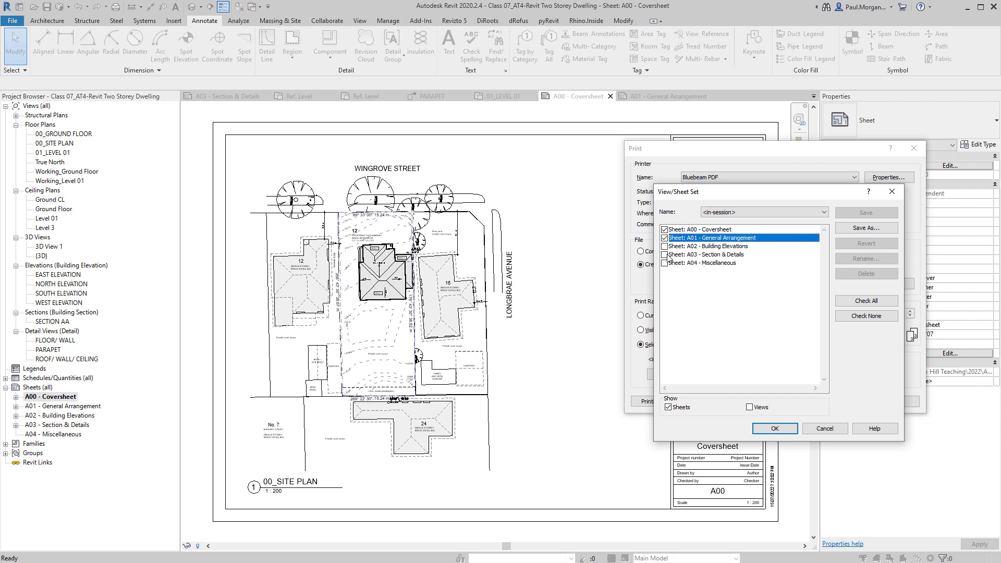
pyautogui.click(664, 254)
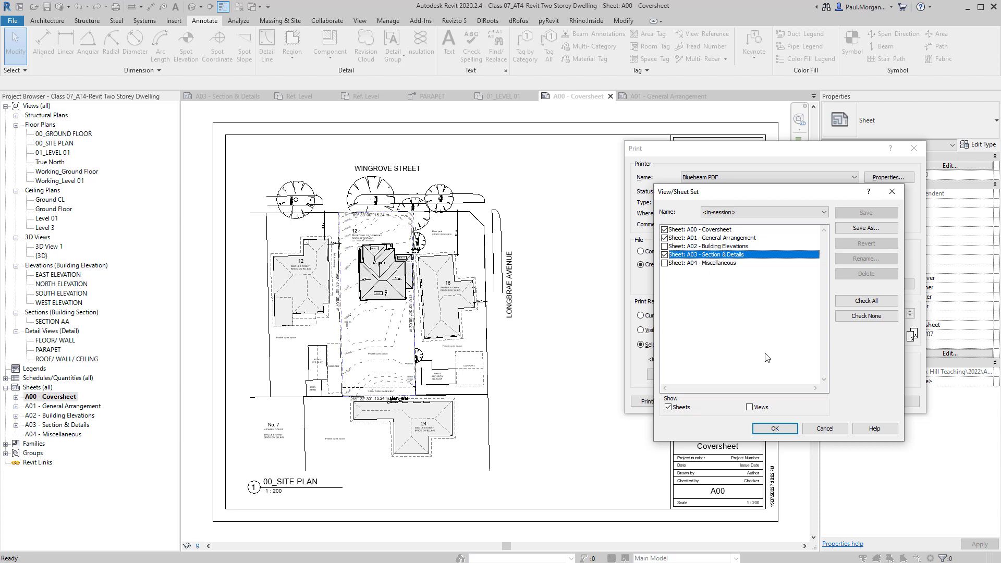
pyautogui.click(859, 229)
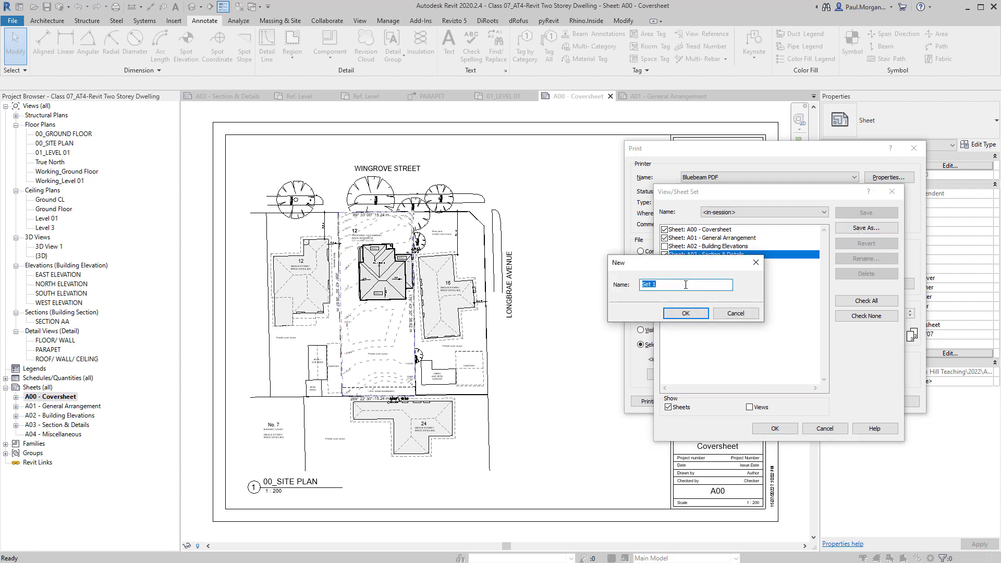
pyautogui.click(736, 313)
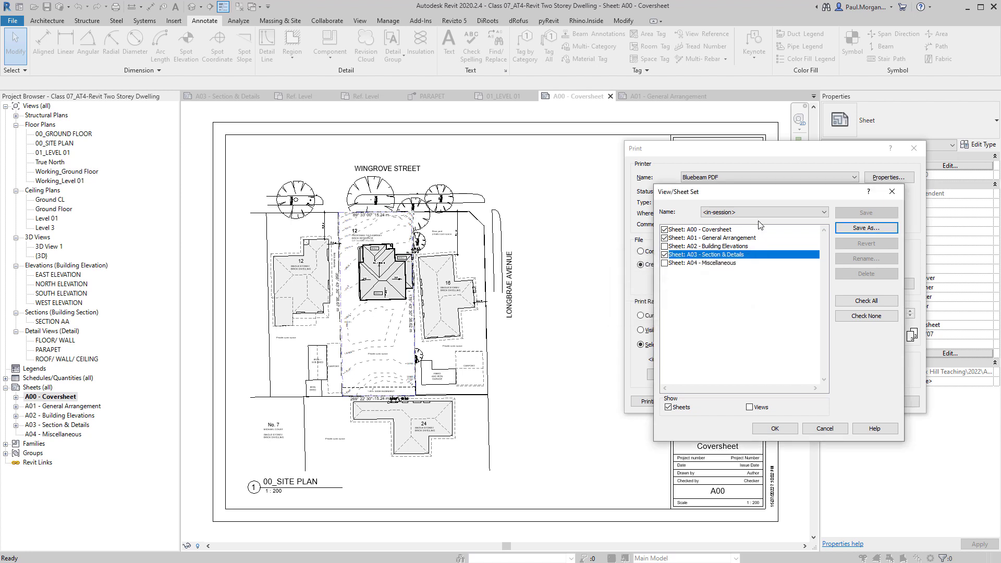
pyautogui.click(769, 212)
pyautogui.click(768, 216)
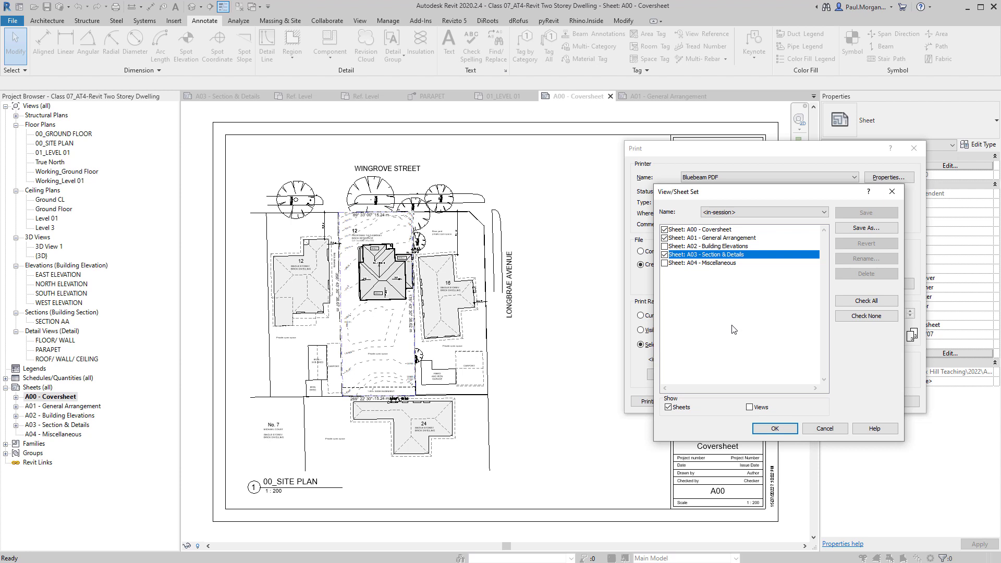
# Accept the sheet selection without saving it for future sessions
pyautogui.click(775, 429)
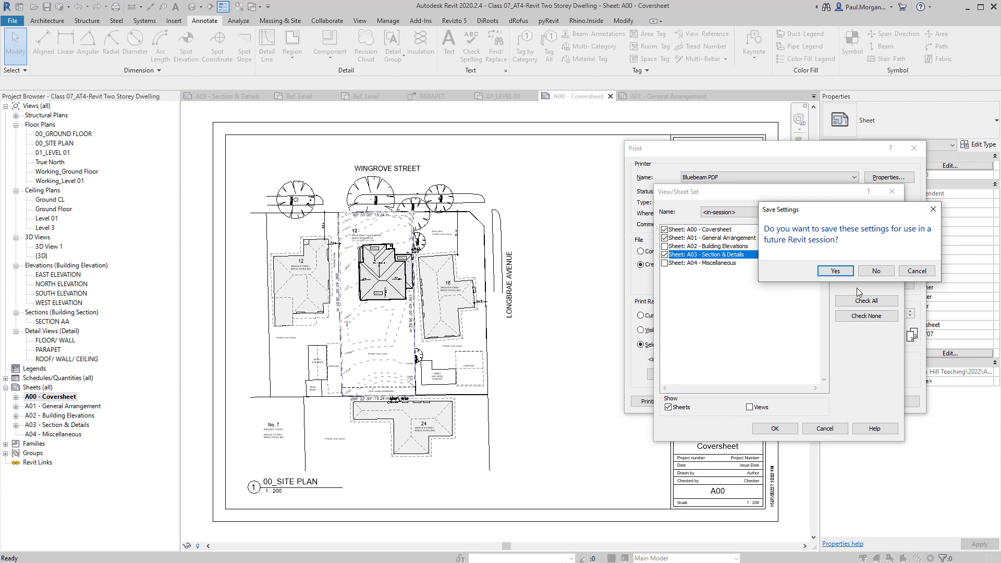
pyautogui.click(876, 271)
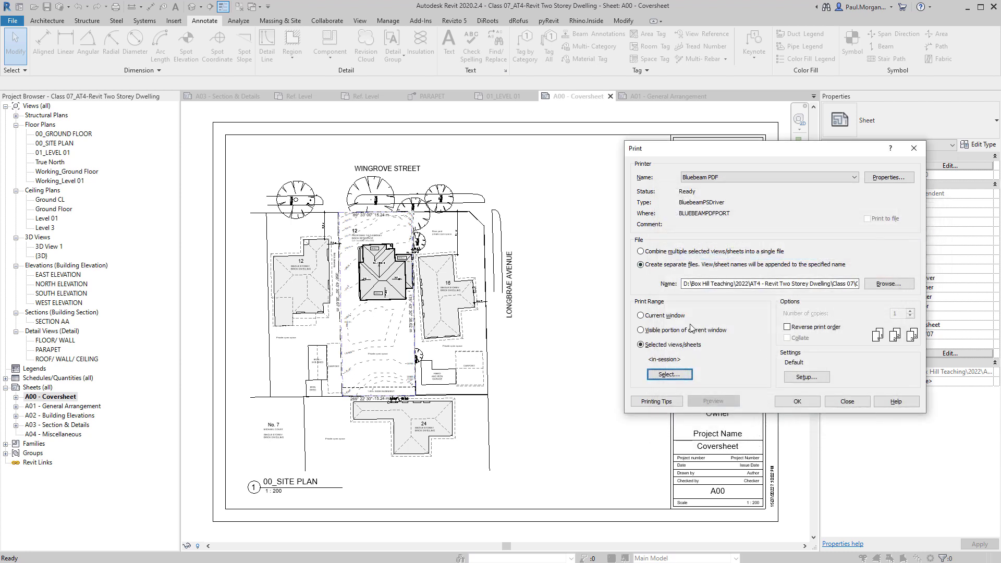
# Set up the print with ISO A2 paper, offset from the corner with no margin, at 100% zoom
pyautogui.click(806, 377)
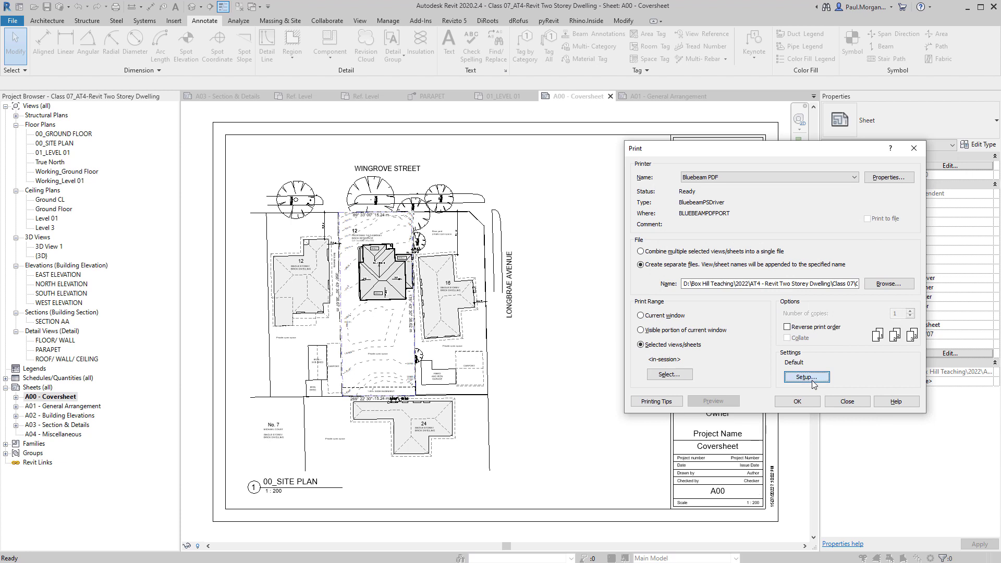
pyautogui.moveTo(686, 142); pyautogui.dragTo(601, 166)
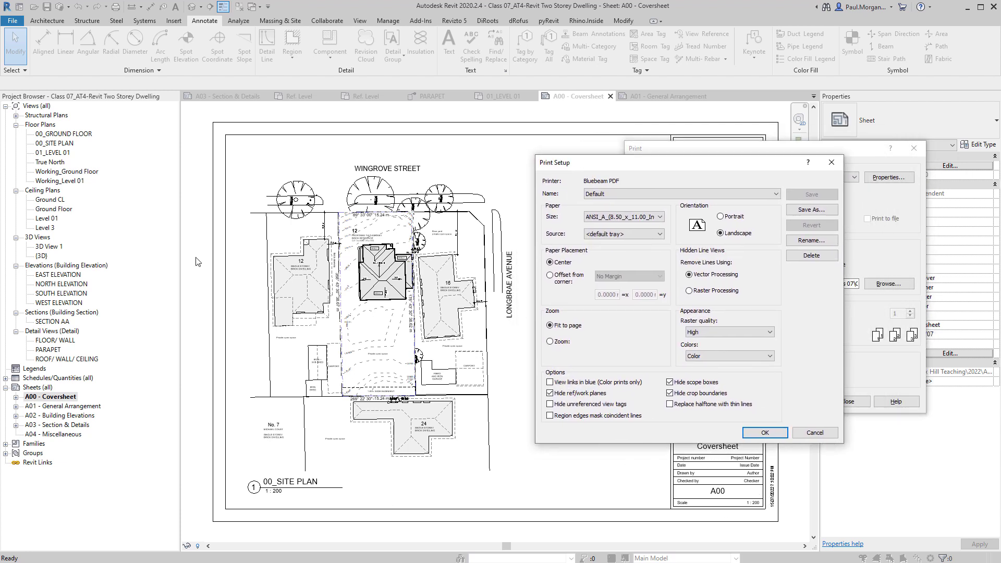
pyautogui.click(632, 217)
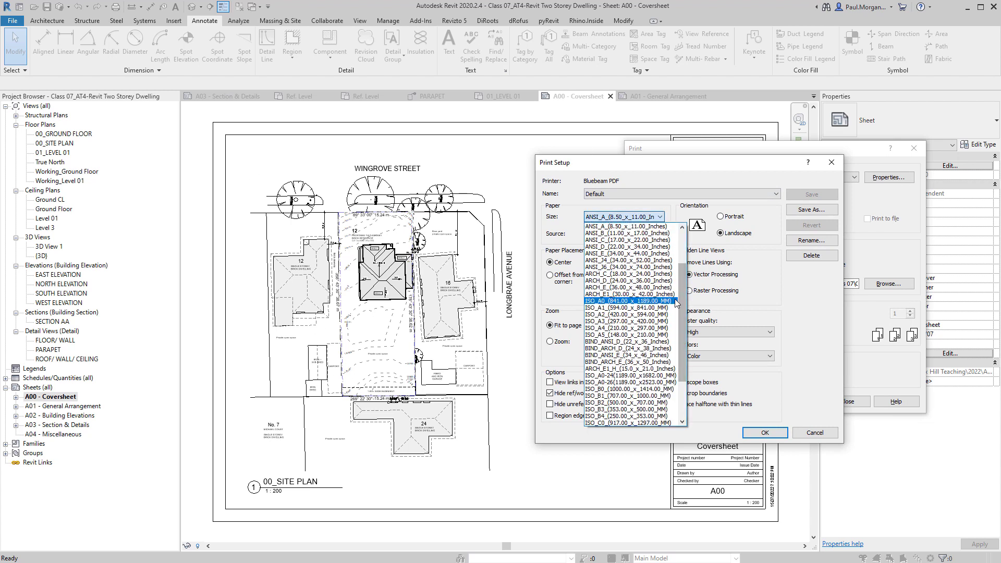
pyautogui.click(621, 314)
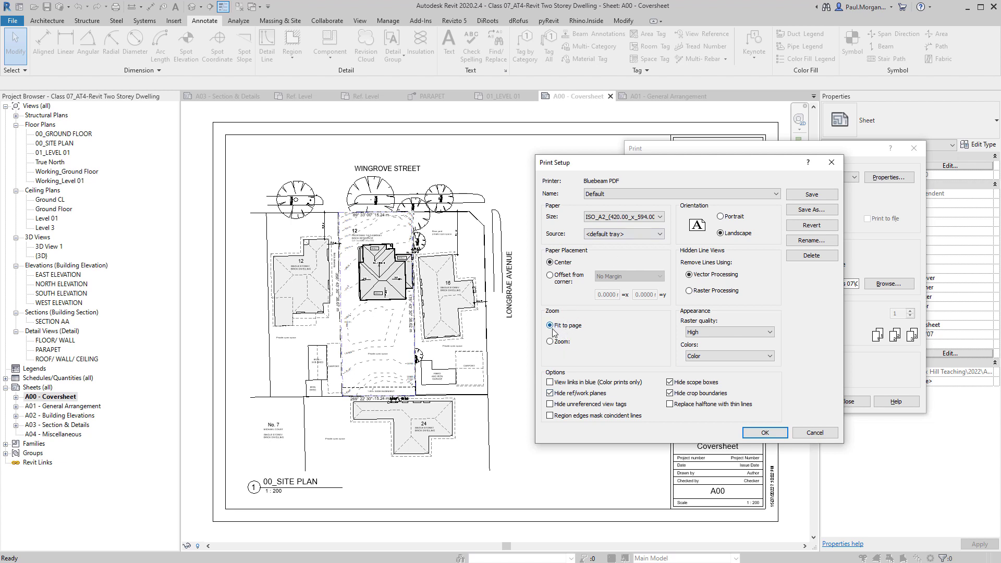
pyautogui.click(562, 343)
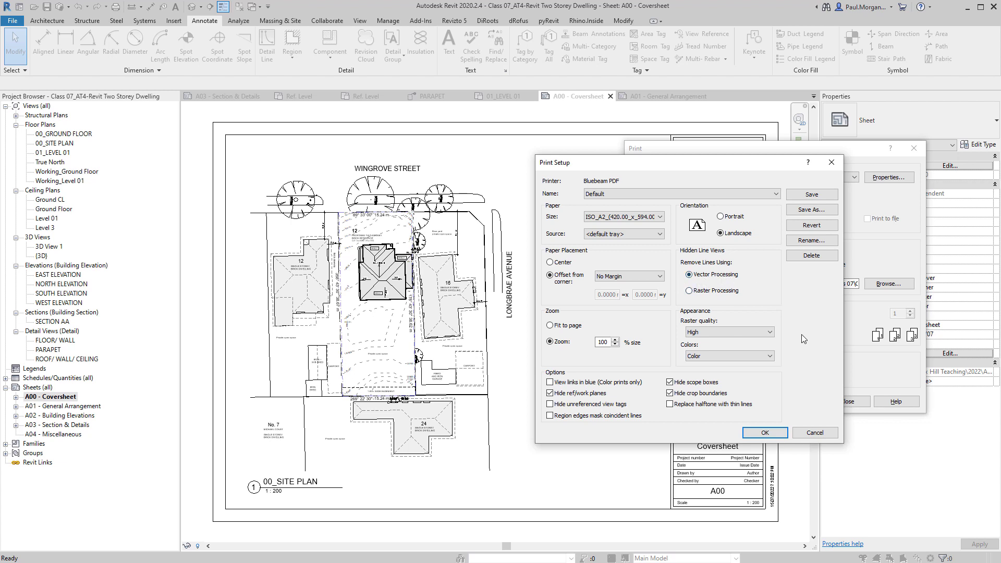
# Set the raster quality to Presentation and accept the print setup
pyautogui.click(725, 332)
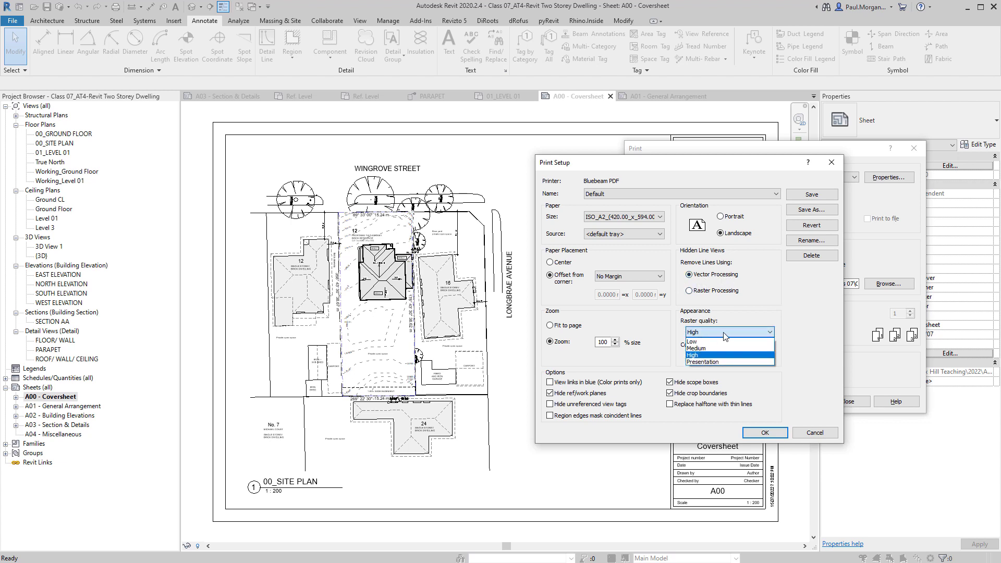
pyautogui.click(704, 362)
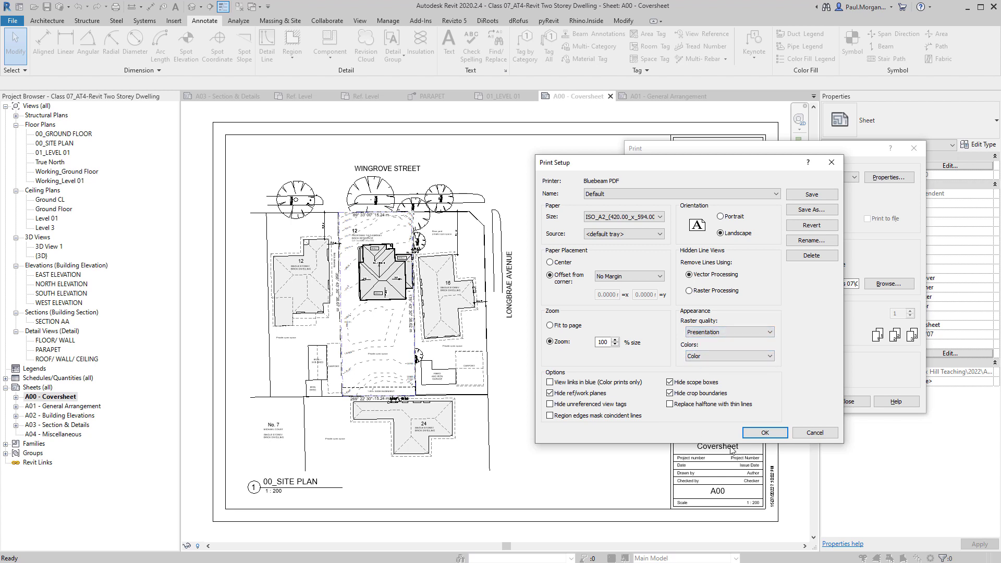
pyautogui.click(772, 436)
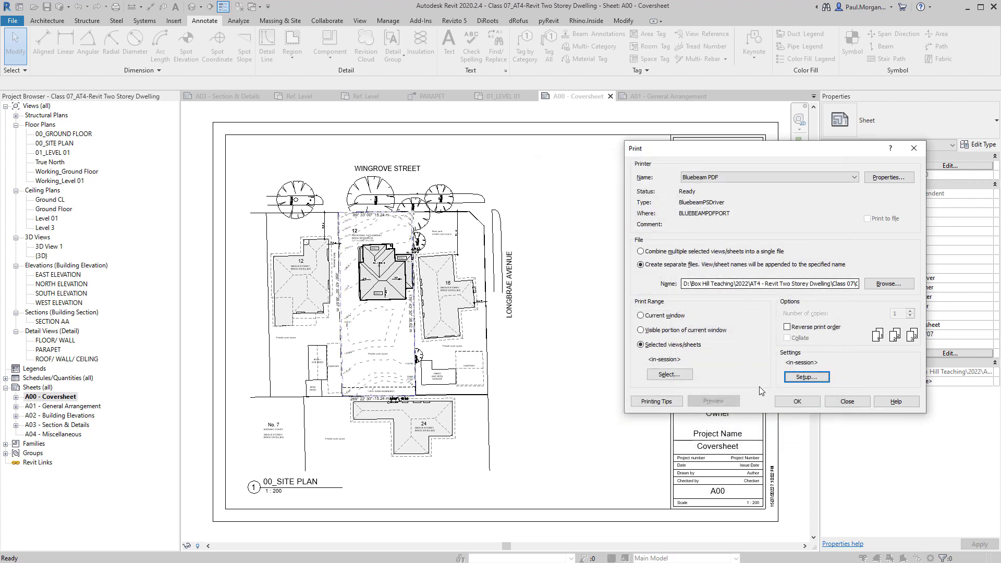
# Decline printing the sheets as separate files, combine them into a single file and start the print
pyautogui.click(796, 401)
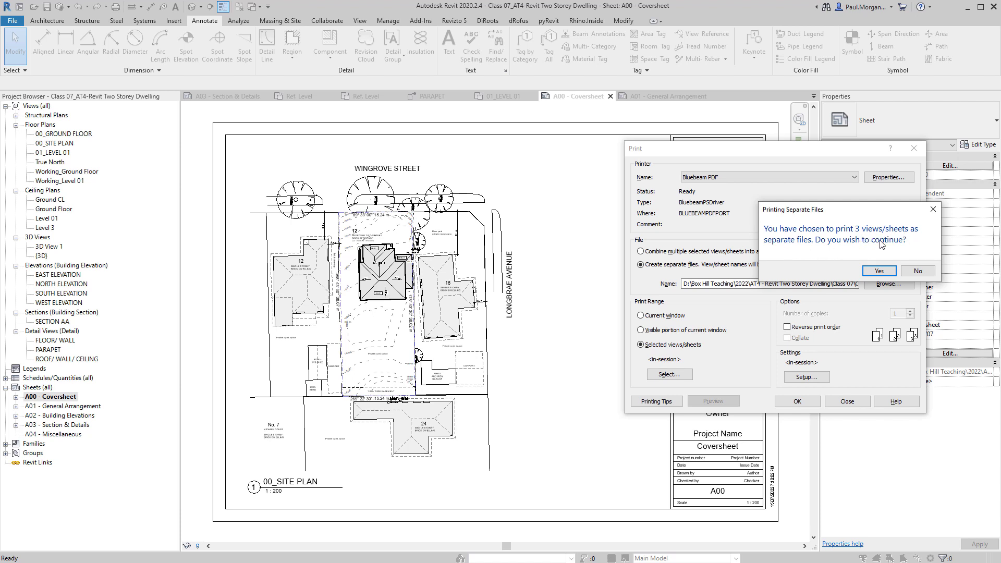
pyautogui.click(907, 271)
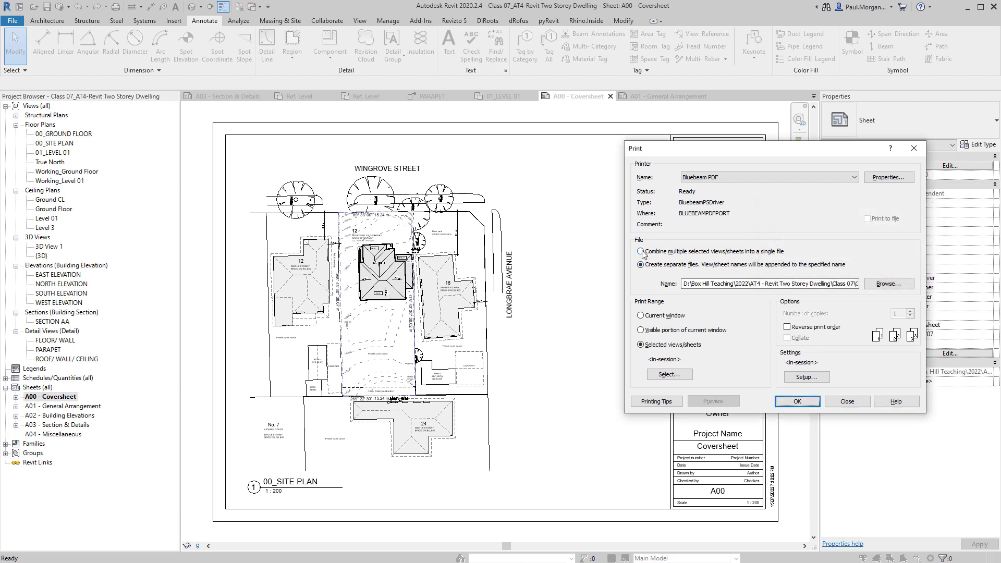
pyautogui.click(641, 251)
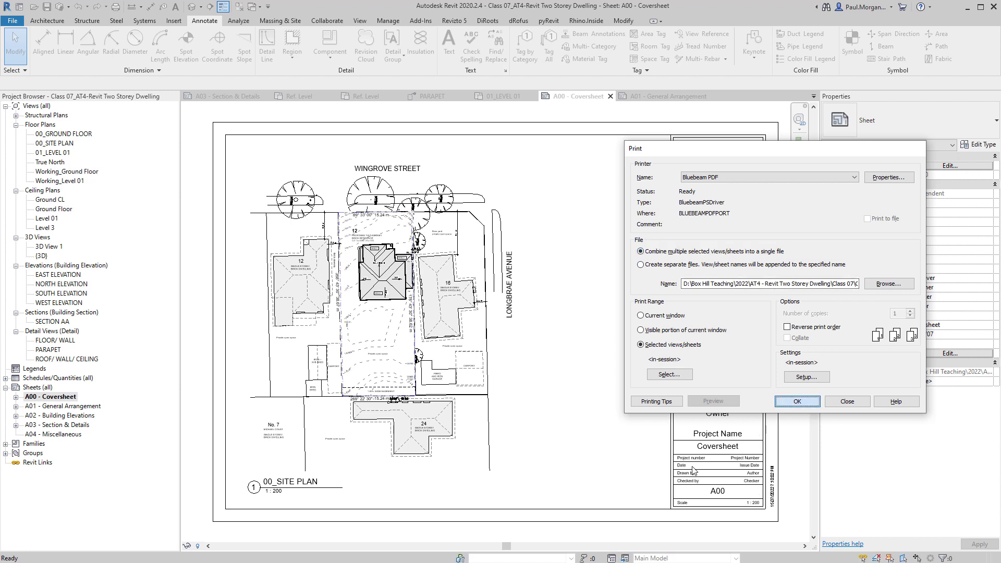
pyautogui.press('Return')
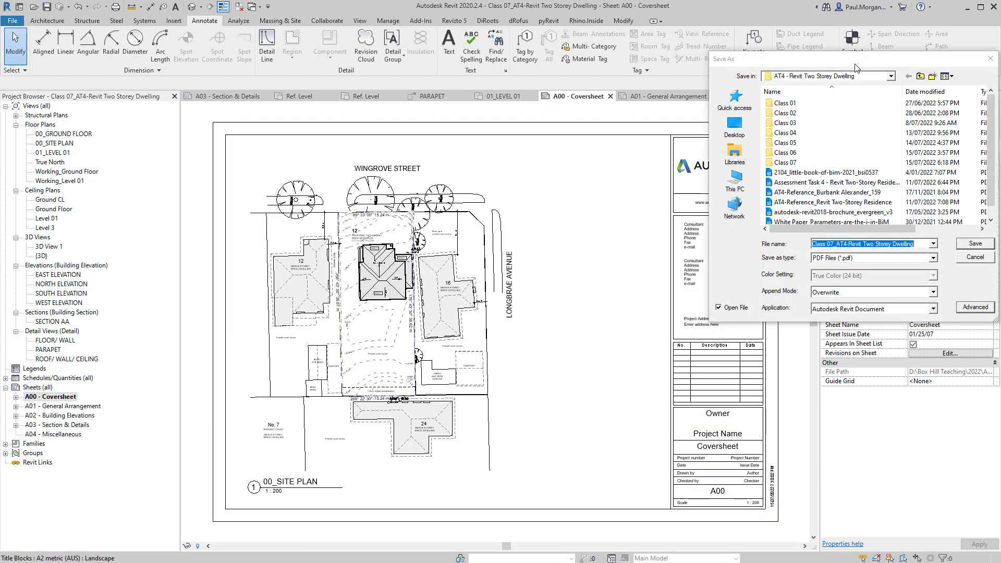
# Save the PDF in the Class 07 folder as TEST_Class 07_AT4-Revit Two Storey Dwelling
pyautogui.moveTo(855, 64); pyautogui.dragTo(614, 79)
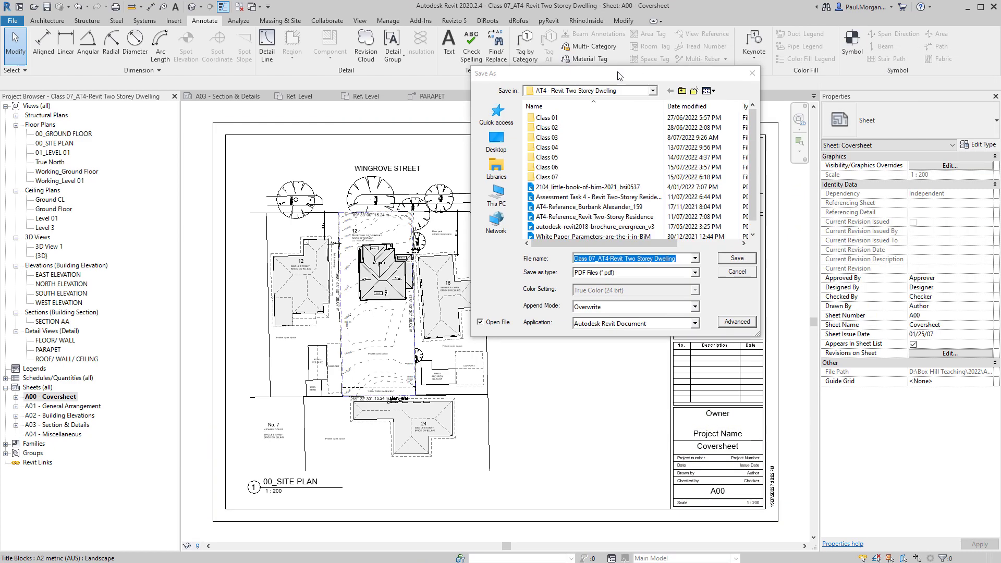
pyautogui.doubleClick(526, 178)
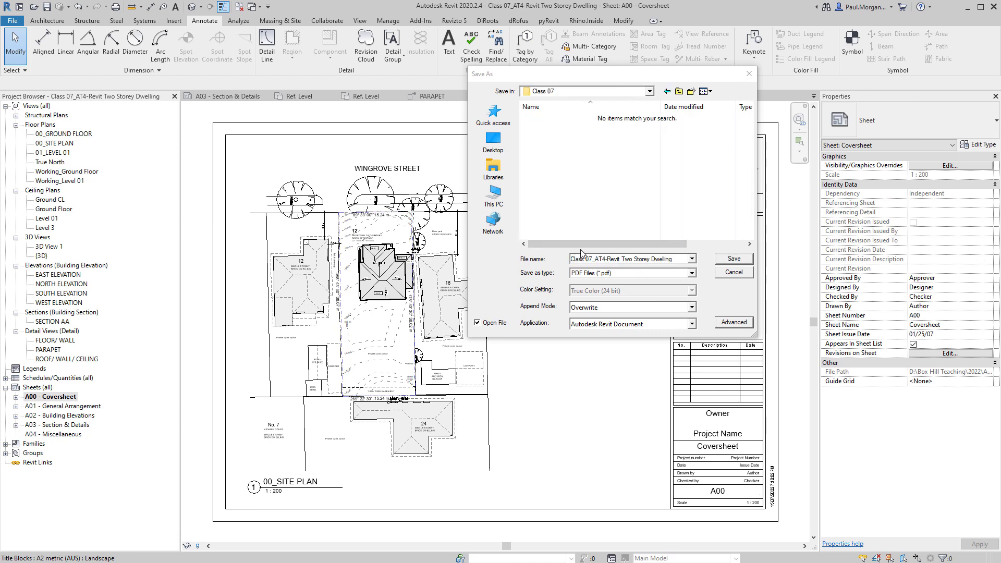
pyautogui.write('TEST ')
pyautogui.write('-')
pyautogui.press('Return')
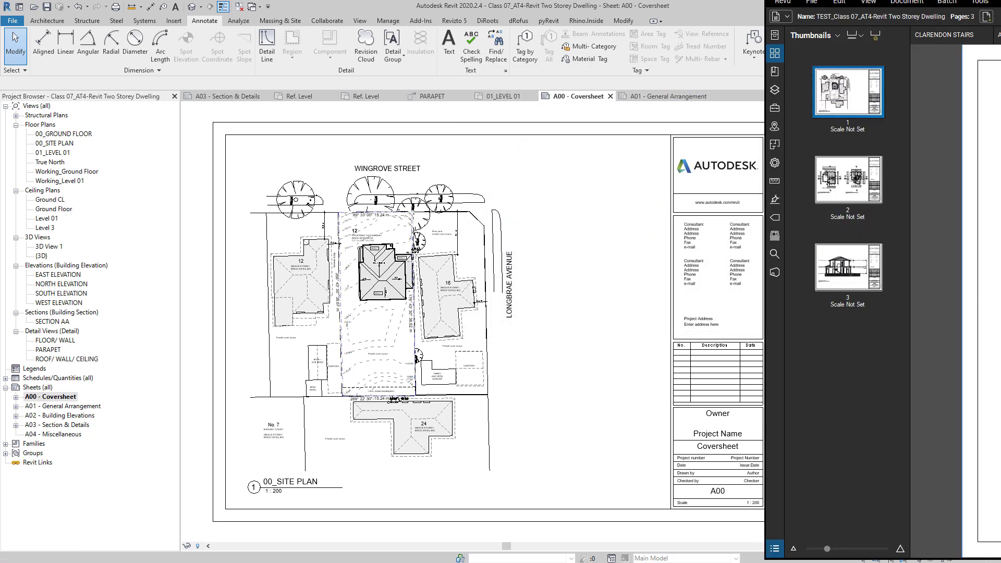
# In Bluebeam Revu, examine the printed A00 Coversheet, checking the site plan's linework and text up close
pyautogui.moveTo(1000, 4); pyautogui.dragTo(537, 5)
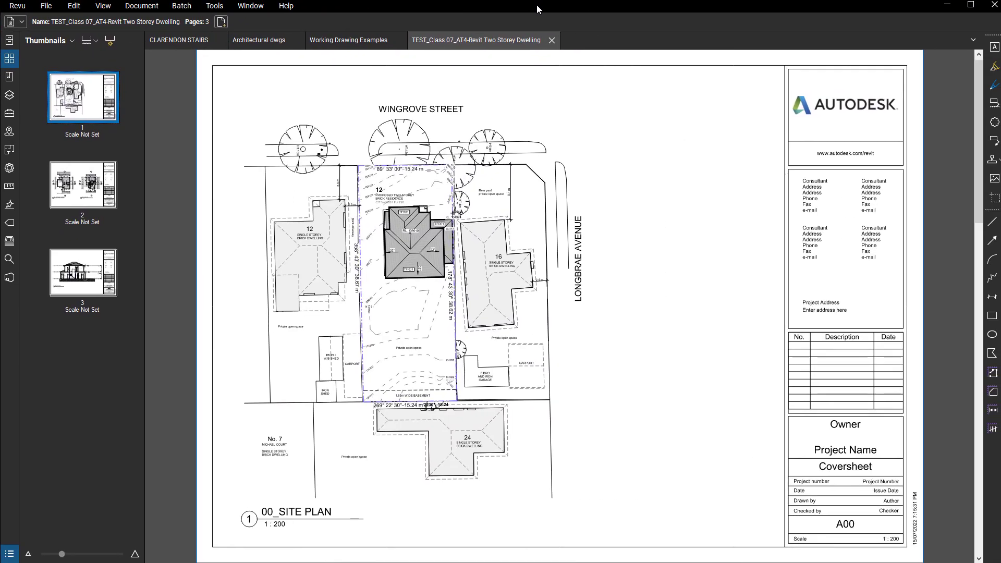
pyautogui.scroll(5, 414, 275)
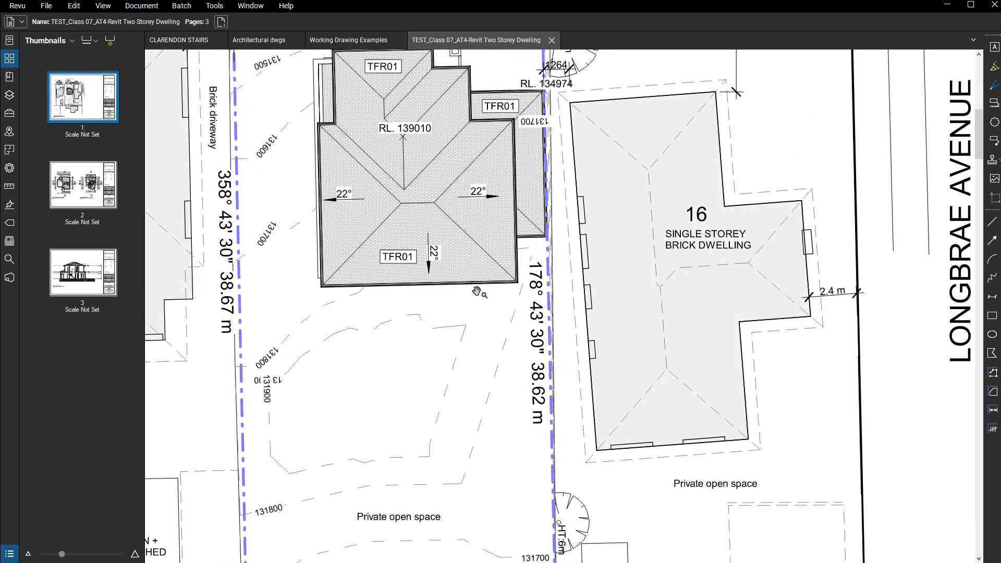
pyautogui.scroll(5, 519, 301)
pyautogui.scroll(4, 585, 267)
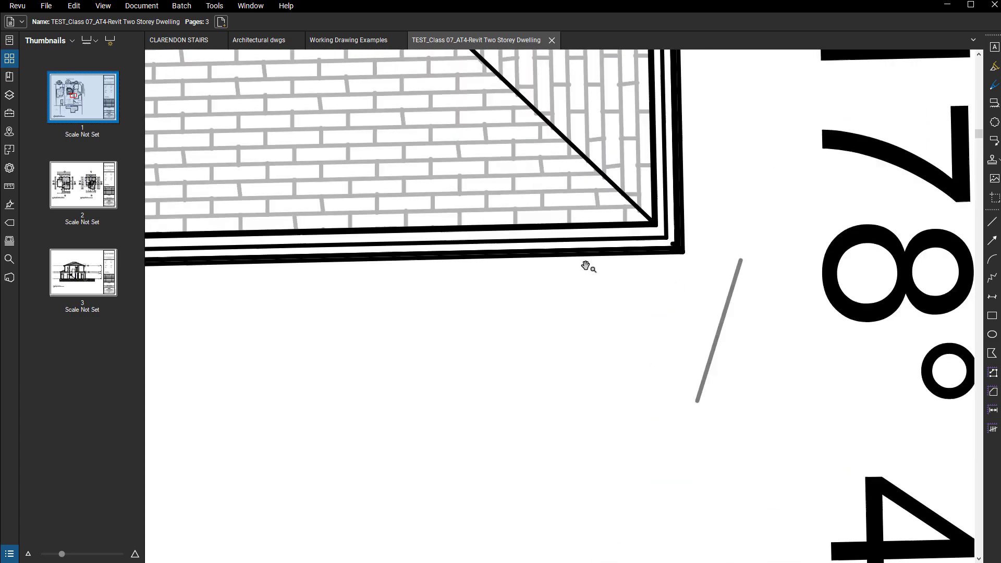
pyautogui.scroll(-8, 589, 269)
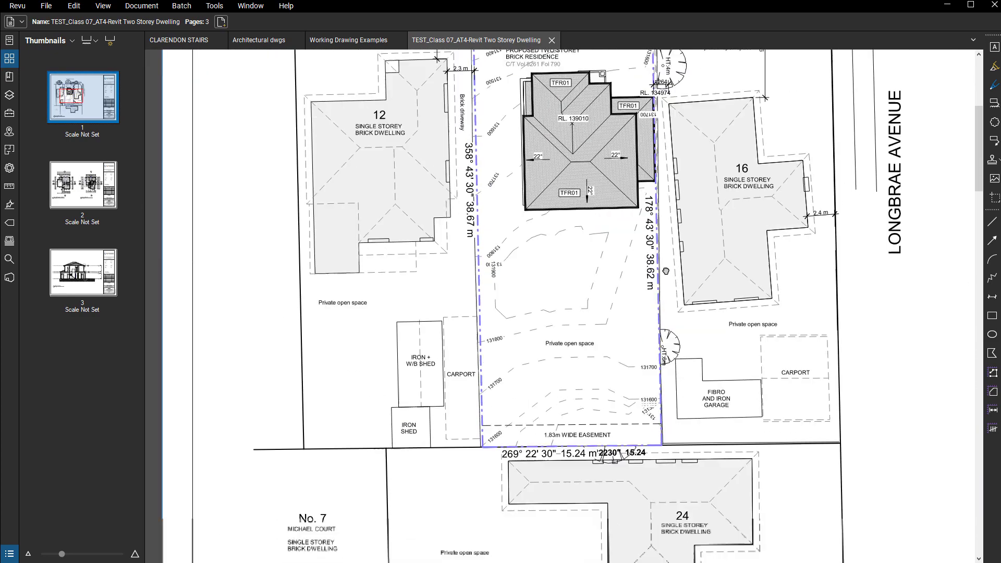
pyautogui.moveTo(634, 377); pyautogui.dragTo(641, 274)
pyautogui.moveTo(659, 363); pyautogui.dragTo(646, 424)
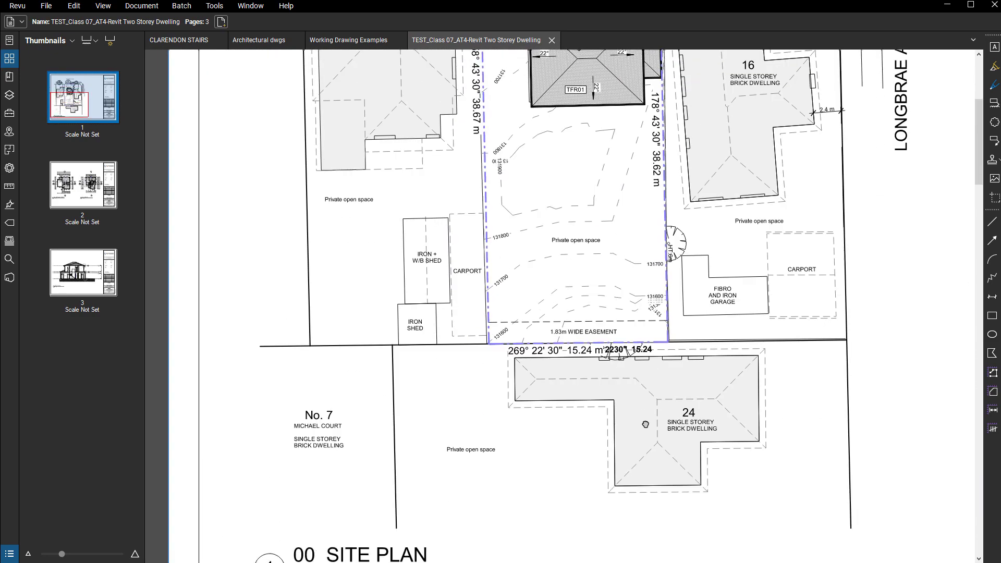
pyautogui.scroll(-3, 646, 425)
pyautogui.scroll(9, 652, 381)
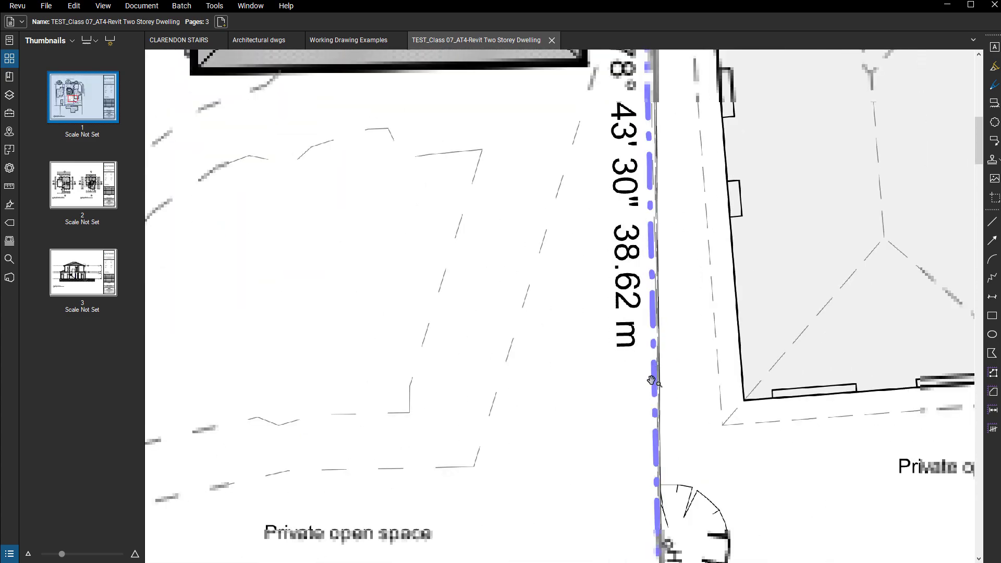
pyautogui.scroll(-10, 652, 380)
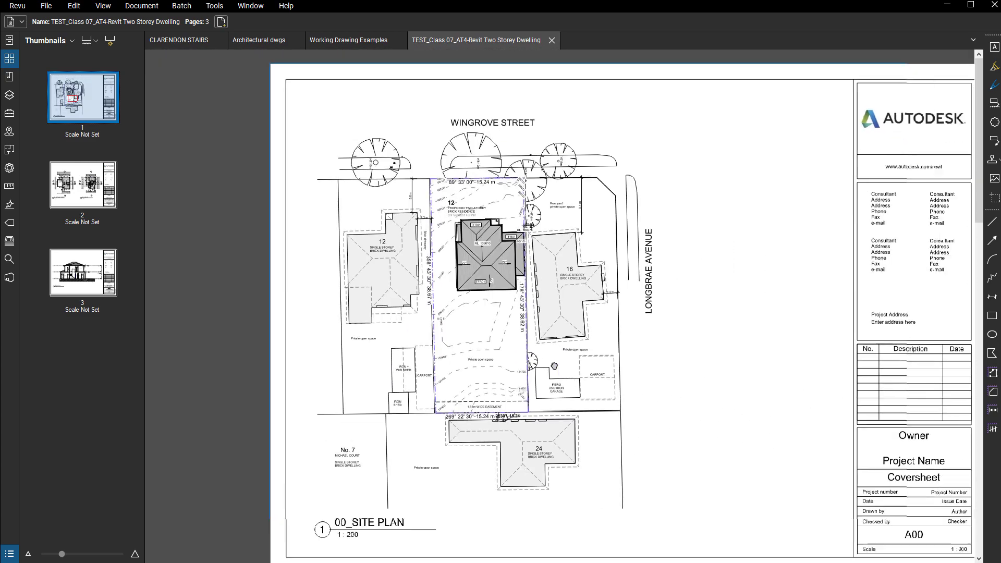
pyautogui.scroll(-3, 554, 367)
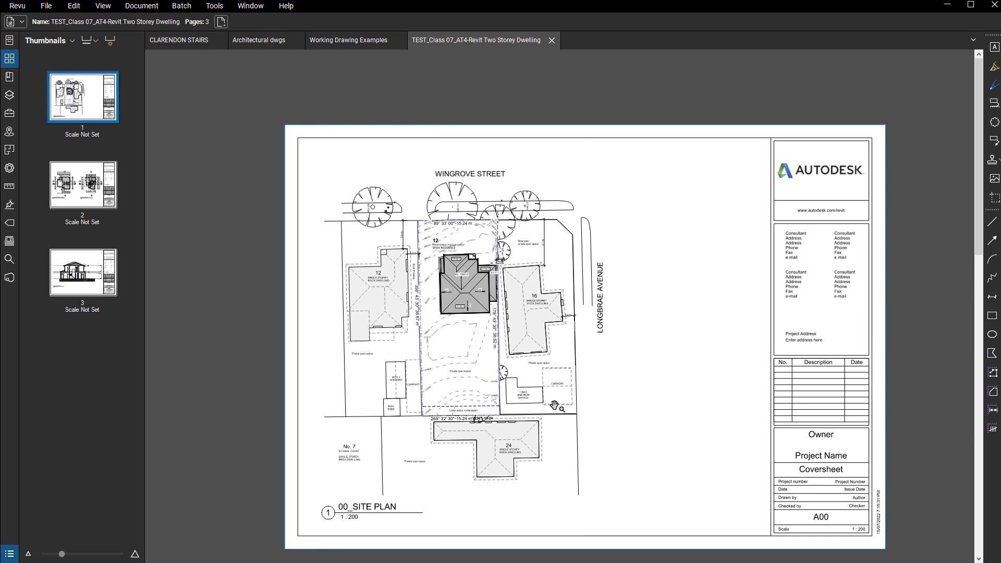
# Examine the printed A01 General Arrangement sheet, checking the ground floor and level 01 plans up close
pyautogui.click(83, 184)
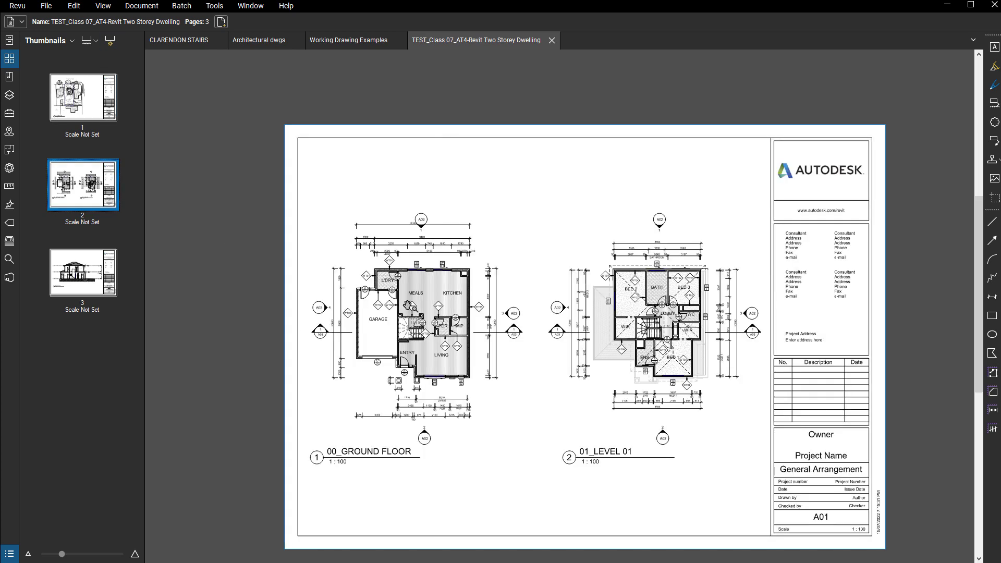
pyautogui.scroll(3, 419, 303)
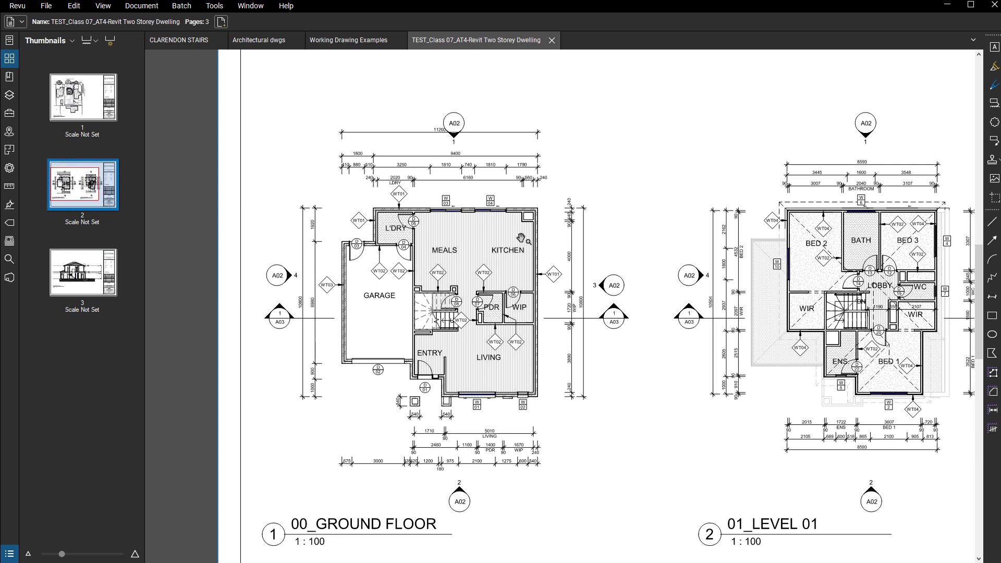
pyautogui.scroll(-1, 520, 238)
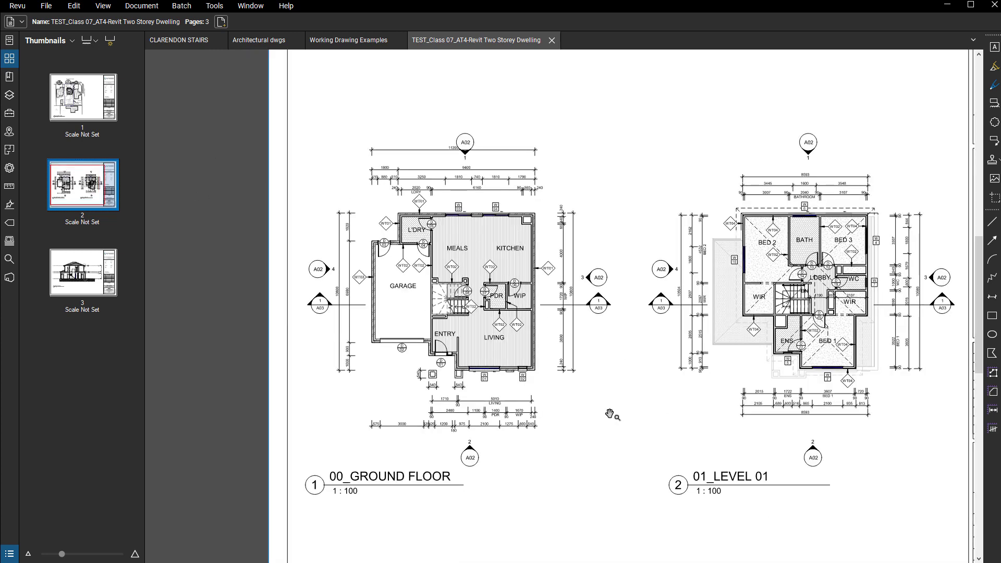
pyautogui.moveTo(619, 398); pyautogui.dragTo(611, 380)
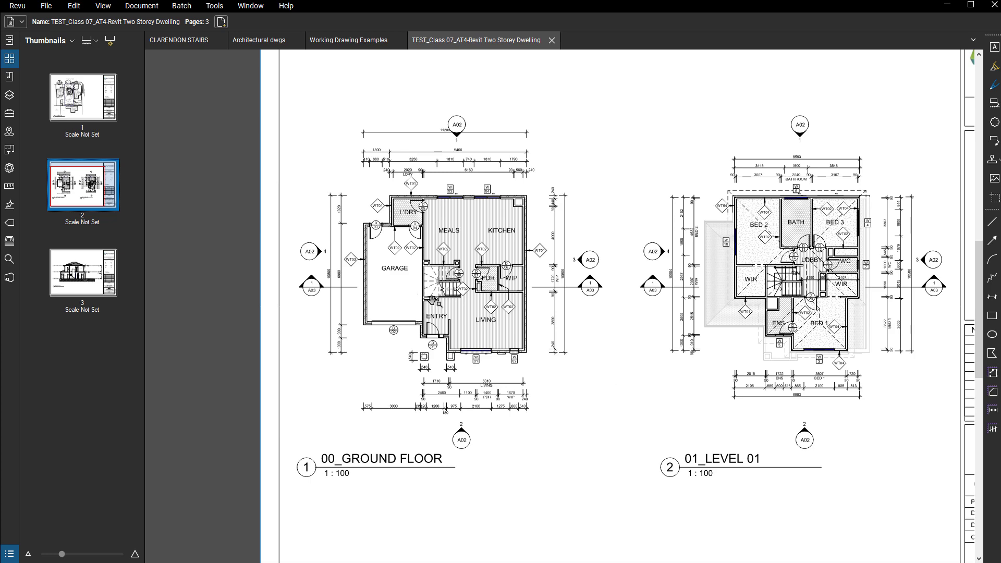
pyautogui.scroll(3, 432, 301)
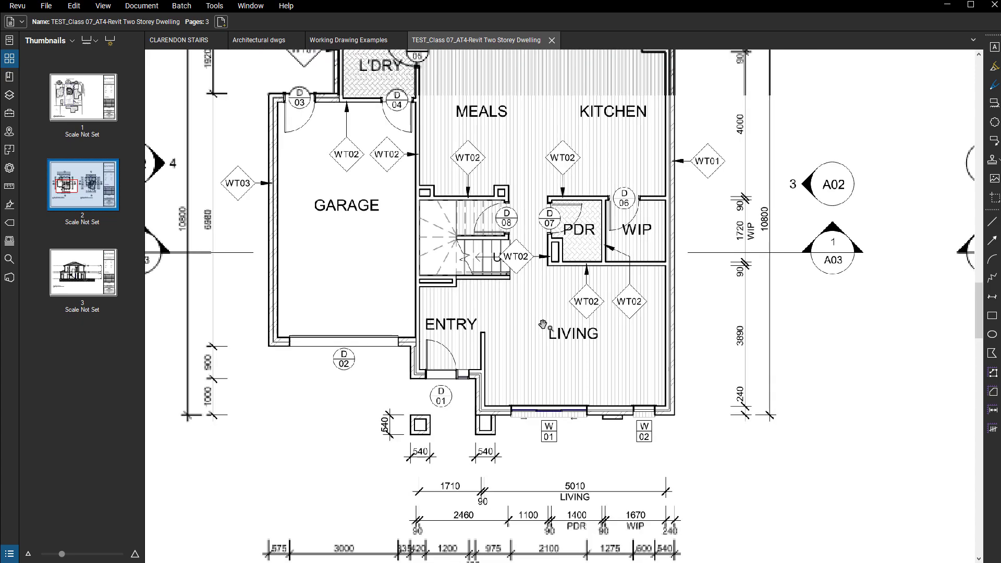
pyautogui.scroll(-2, 543, 324)
pyautogui.scroll(3, 763, 349)
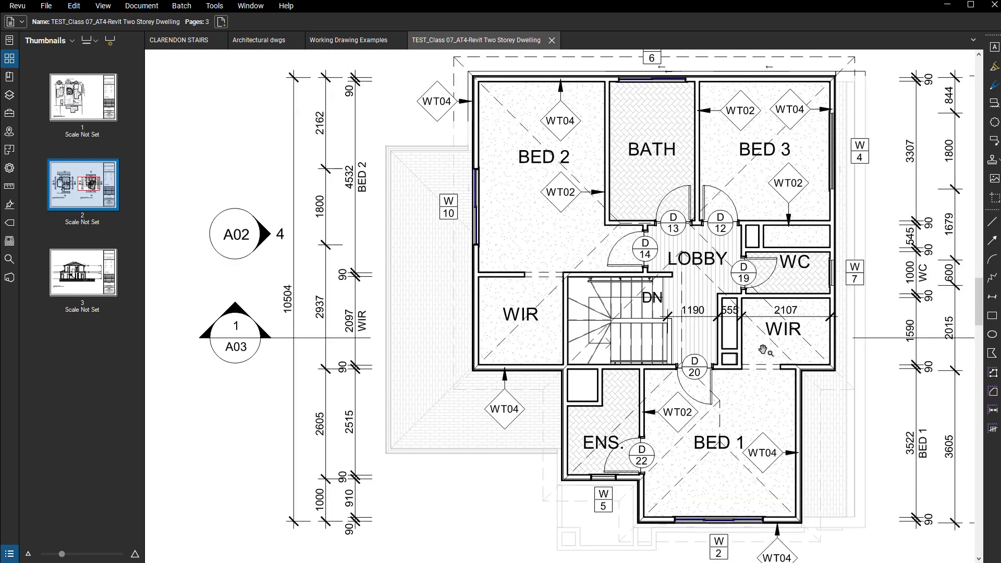
pyautogui.scroll(-3, 678, 341)
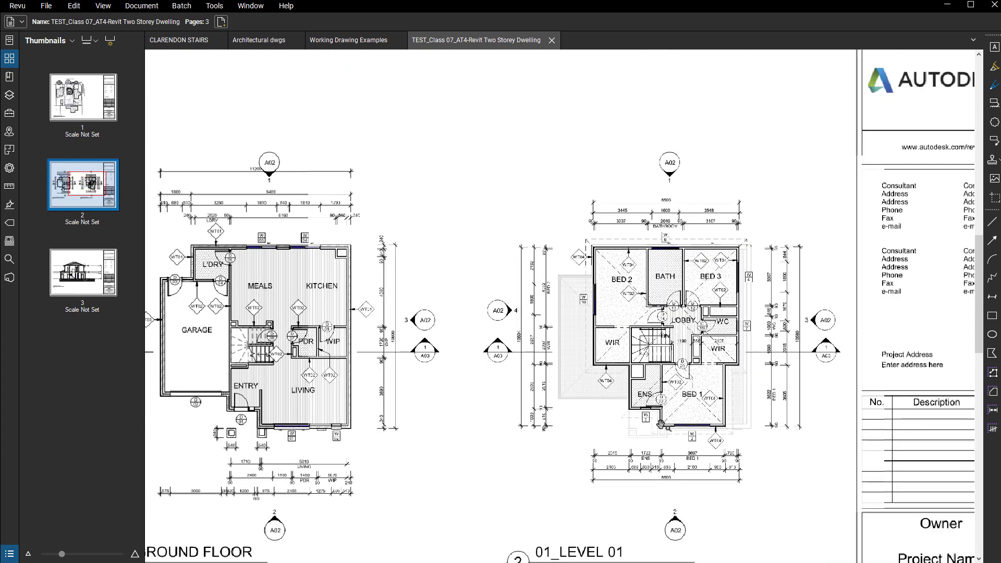
# Examine Section AA on the printed A03 Section & Details sheet
pyautogui.click(62, 256)
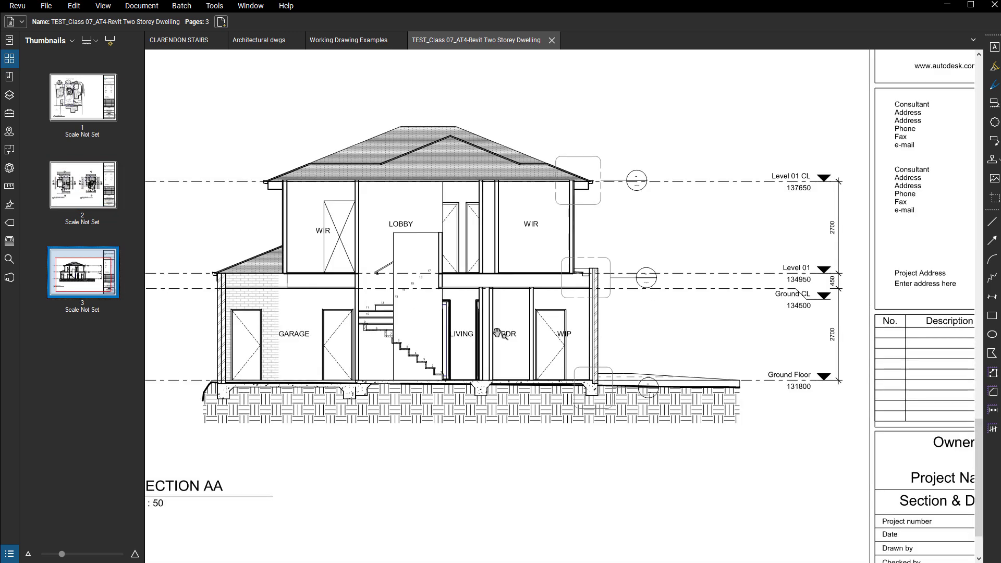
pyautogui.scroll(3, 511, 326)
pyautogui.scroll(-3, 510, 326)
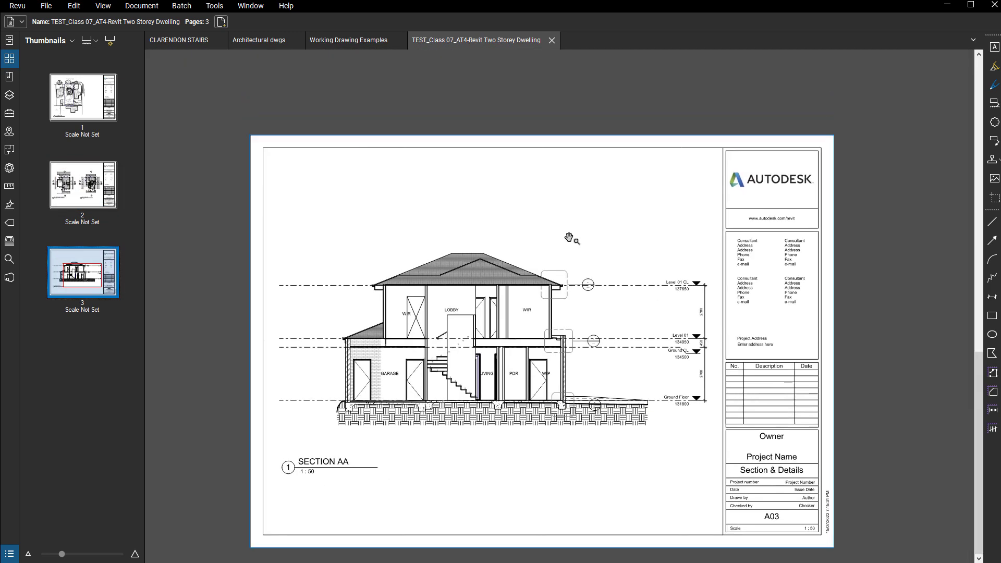
pyautogui.moveTo(464, 224); pyautogui.dragTo(510, 200)
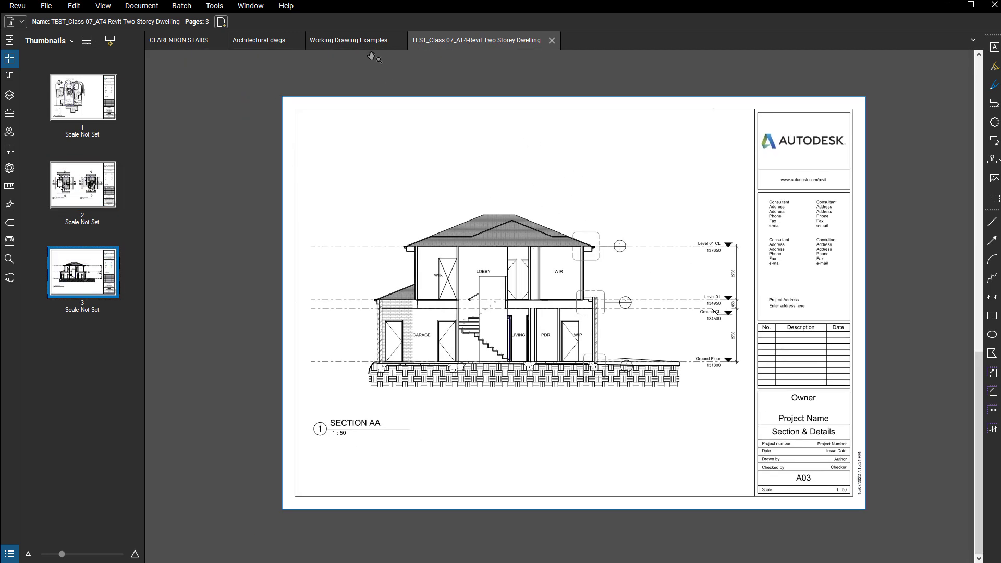
# In Revit, export the A00 Coversheet through the in-session view/sheet set as an AutoCAD 2018 DWG in Class 07, with sheet views as external references
pyautogui.click(956, 9)
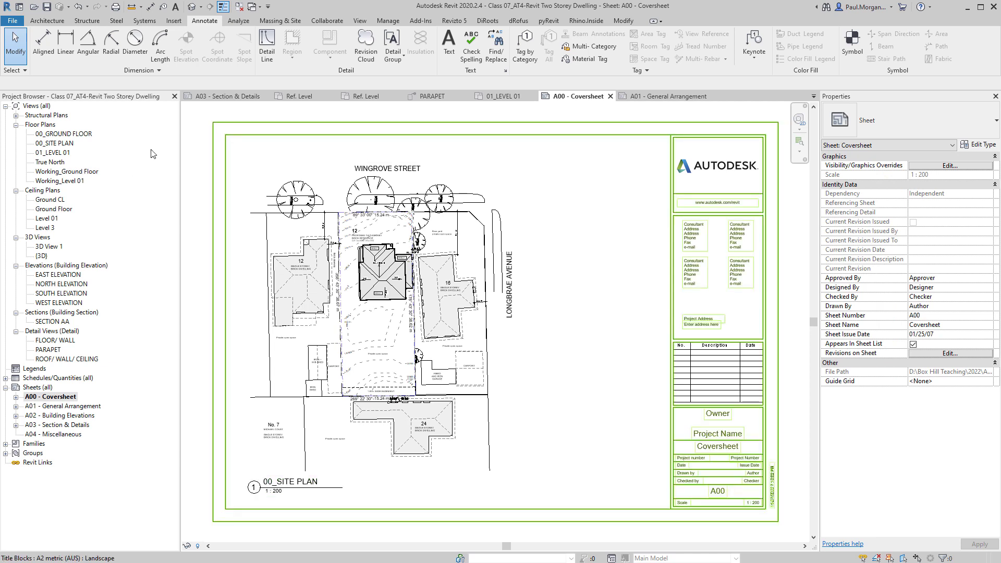
pyautogui.click(16, 21)
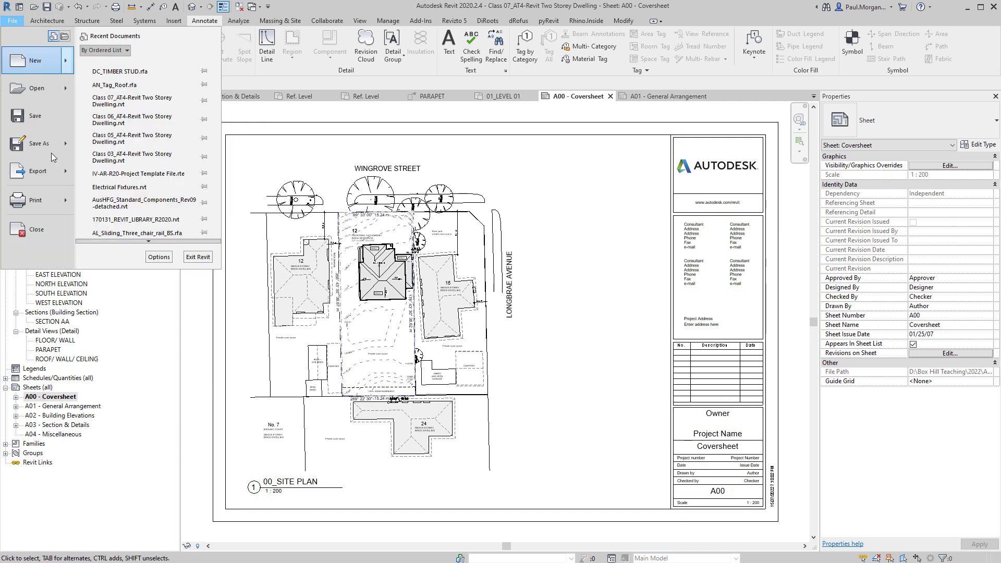
pyautogui.moveTo(66, 174)
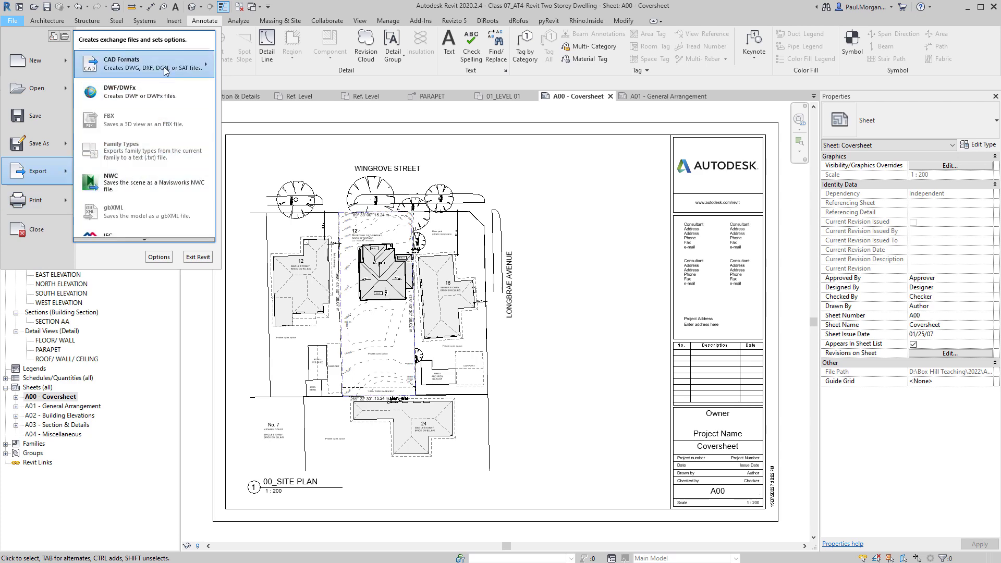
pyautogui.moveTo(167, 68)
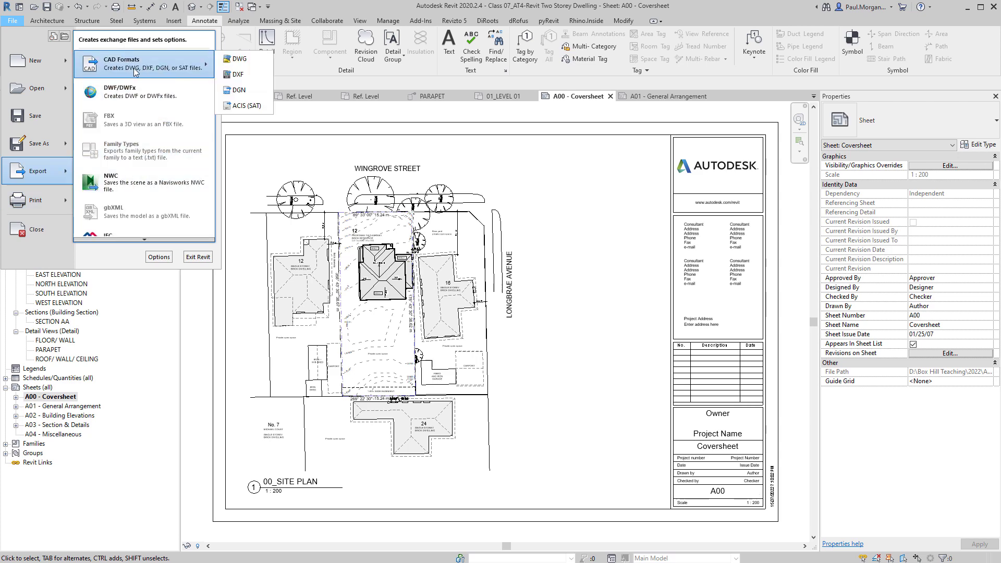
pyautogui.click(237, 59)
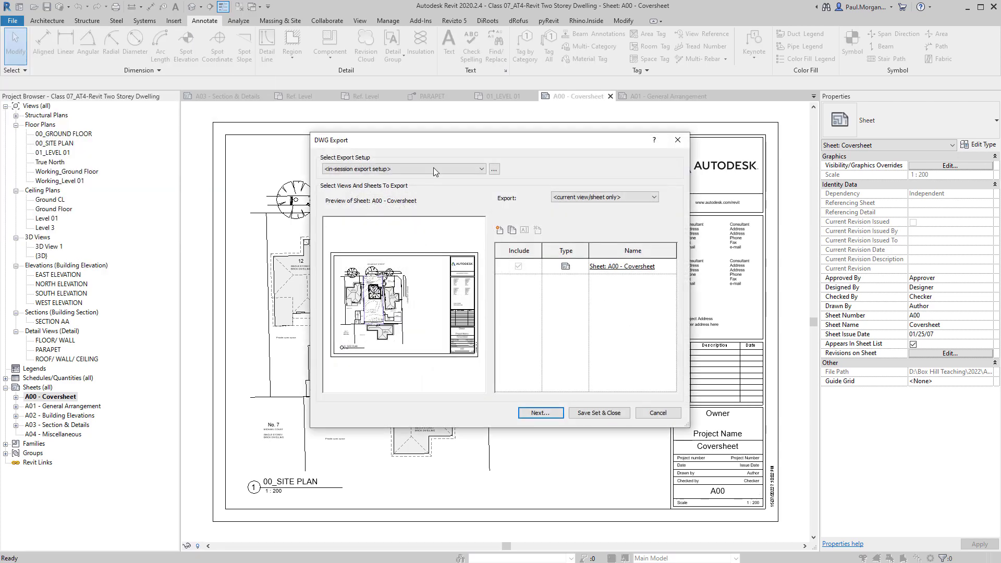
pyautogui.click(434, 167)
pyautogui.click(434, 167)
pyautogui.click(623, 196)
pyautogui.click(600, 210)
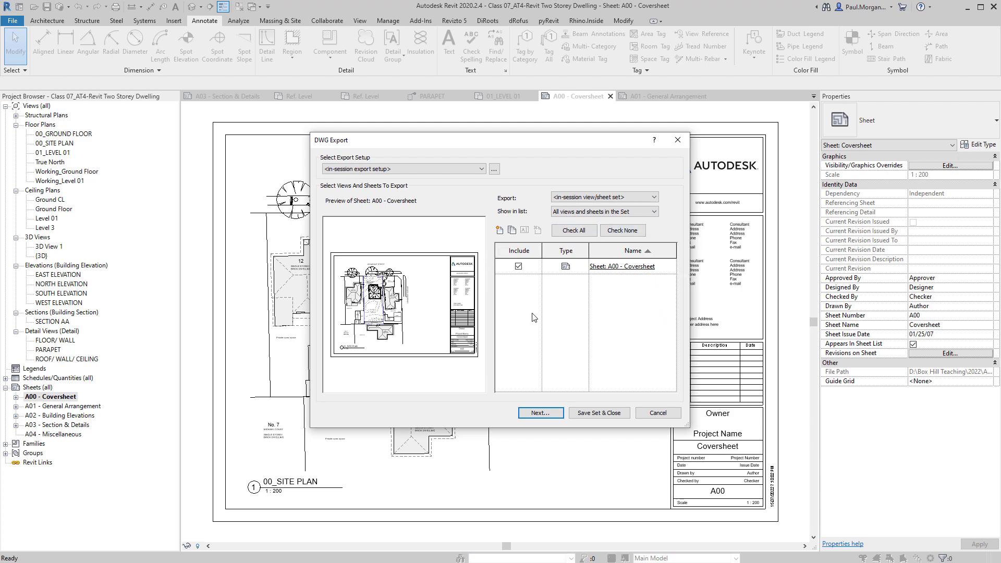
pyautogui.click(540, 413)
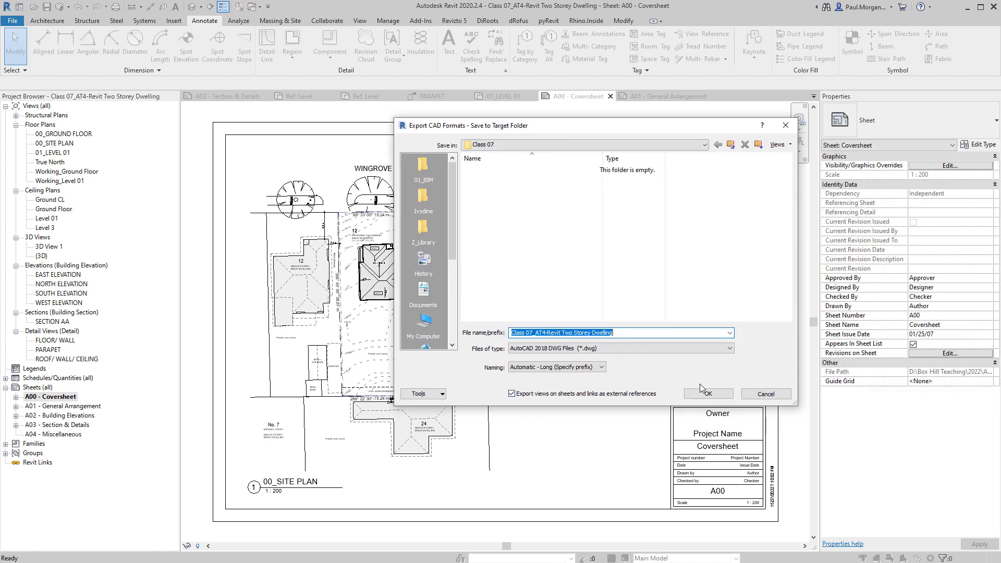
pyautogui.click(704, 393)
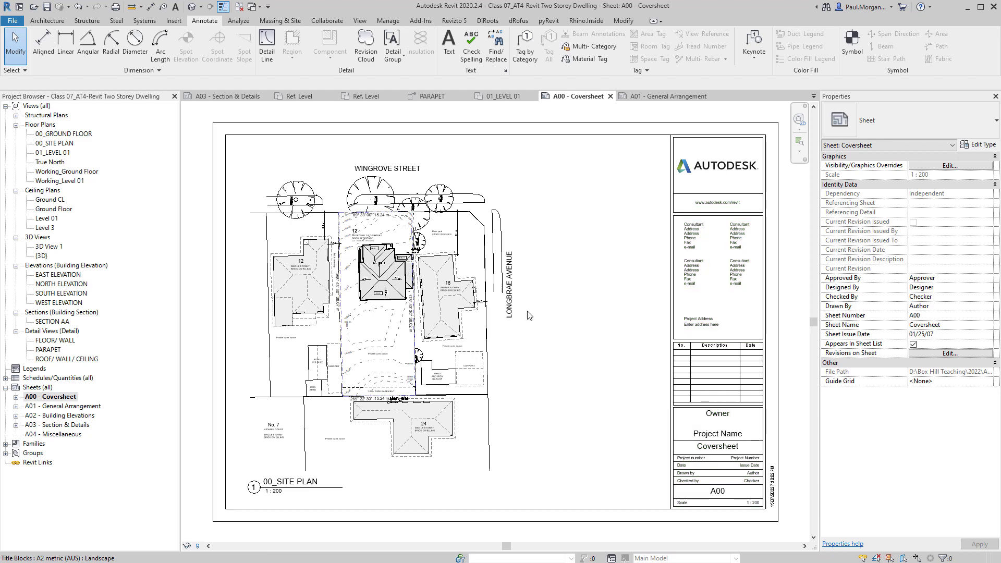
# In File Explorer, browse to the Class 07 folder inside AT4 - Revit Two Storey Dwelling
pyautogui.press('super+e')
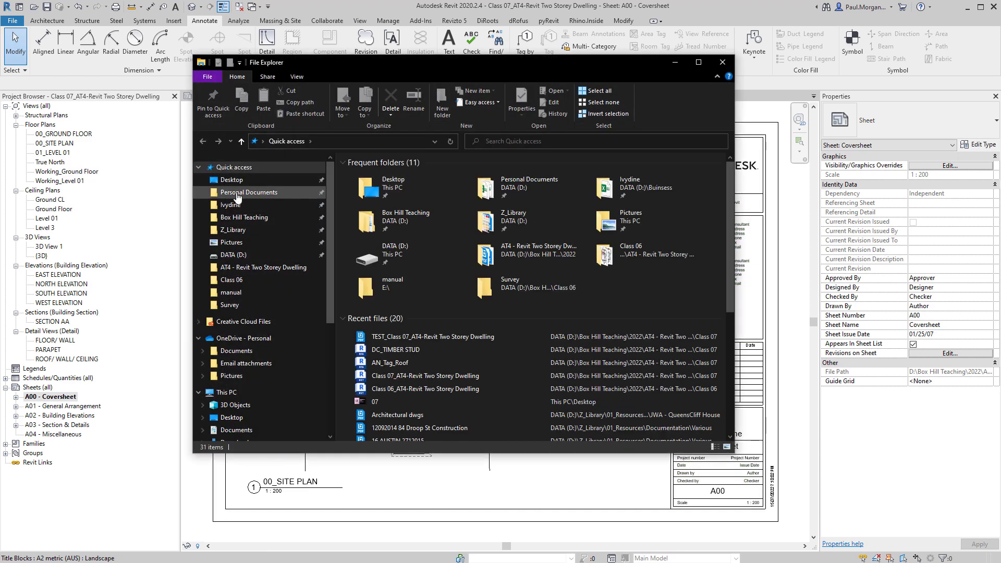
pyautogui.click(242, 280)
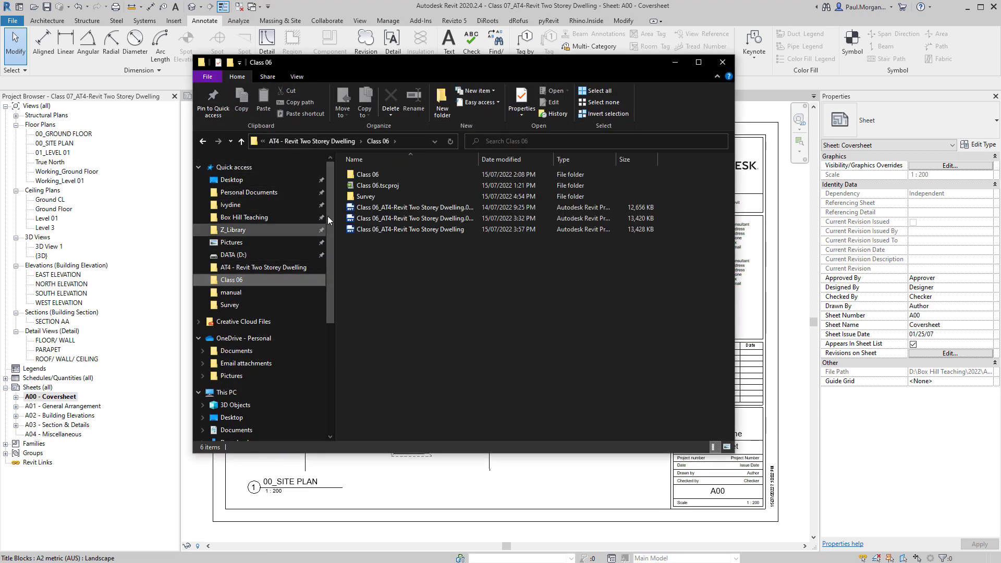
pyautogui.click(342, 144)
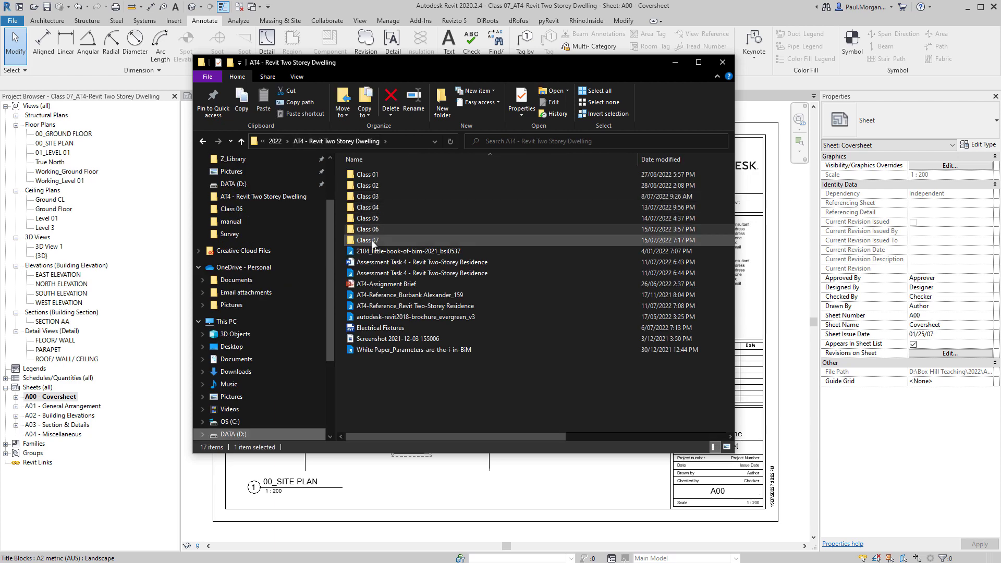
pyautogui.doubleClick(382, 186)
# Widen the Name column to read the file names and open the exported A00 Coversheet DWG in a maximised AutoCAD window
pyautogui.click(383, 196)
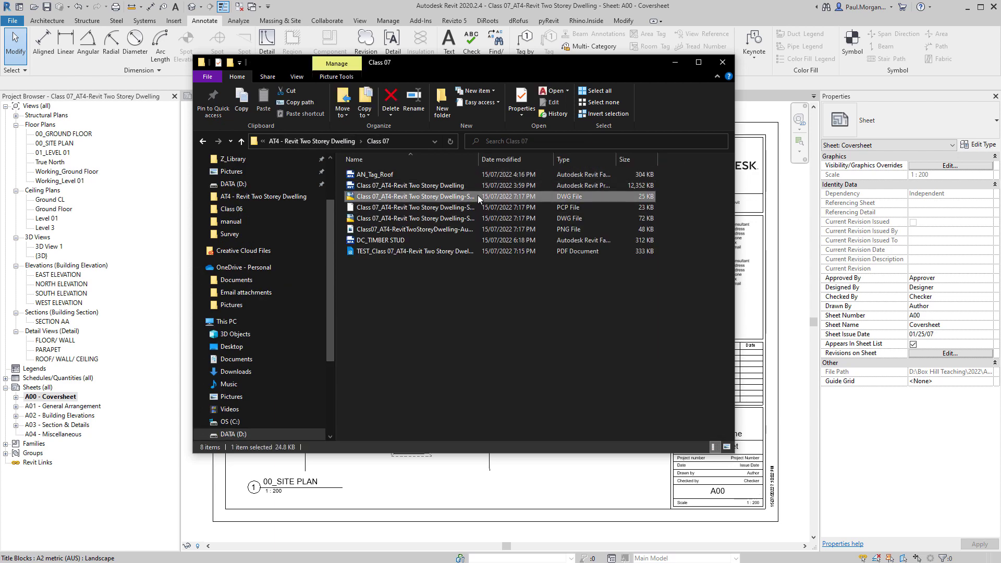
pyautogui.moveTo(478, 159); pyautogui.dragTo(569, 159)
pyautogui.doubleClick(524, 196)
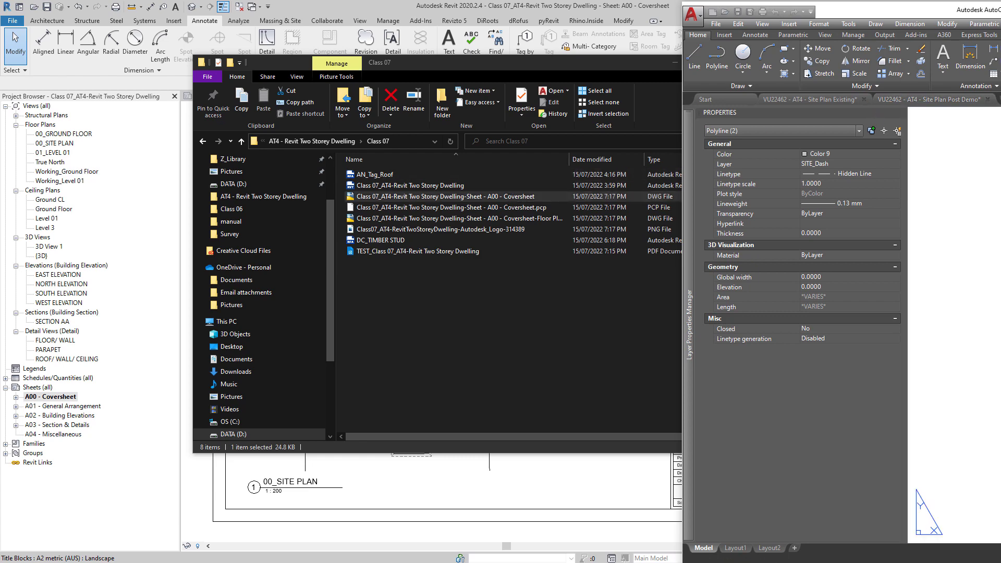
pyautogui.moveTo(783, 40); pyautogui.dragTo(552, 20)
pyautogui.doubleClick(552, 20)
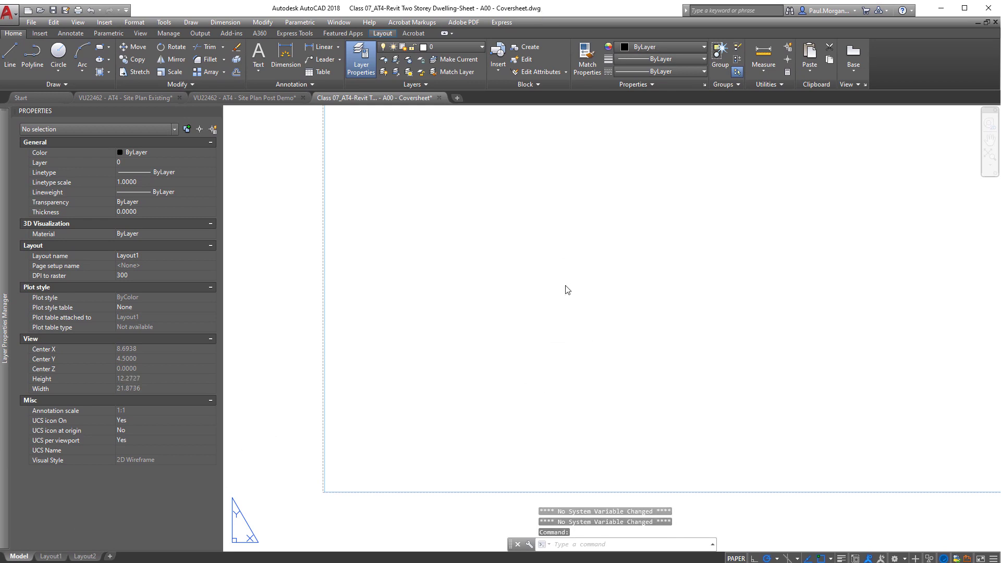
# Switch the coversheet drawing to model space and examine the exported site plan's dwellings, contours and boundary text up close
pyautogui.click(21, 555)
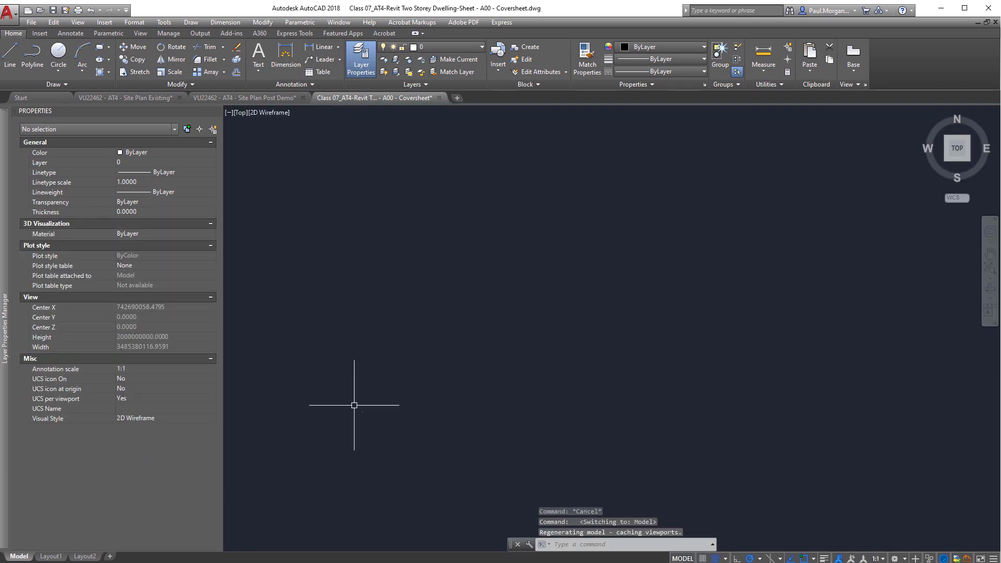
pyautogui.middleClick(429, 376)
pyautogui.middleClick(429, 376)
pyautogui.moveTo(624, 388); pyautogui.dragTo(560, 289, button='middle')
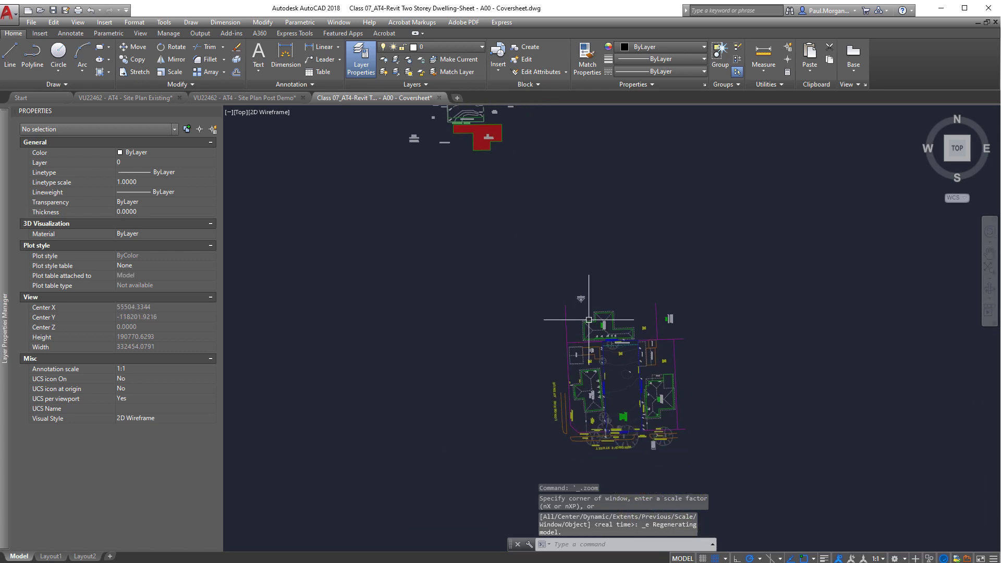
pyautogui.moveTo(474, 131); pyautogui.dragTo(554, 334, button='middle')
pyautogui.scroll(2, 541, 306)
pyautogui.moveTo(545, 254)
pyautogui.mouseDown(button='middle')
pyautogui.moveTo(531, 318)
pyautogui.moveTo(579, 322)
pyautogui.moveTo(542, 244)
pyautogui.mouseUp(button='middle')
pyautogui.scroll(1, 573, 308)
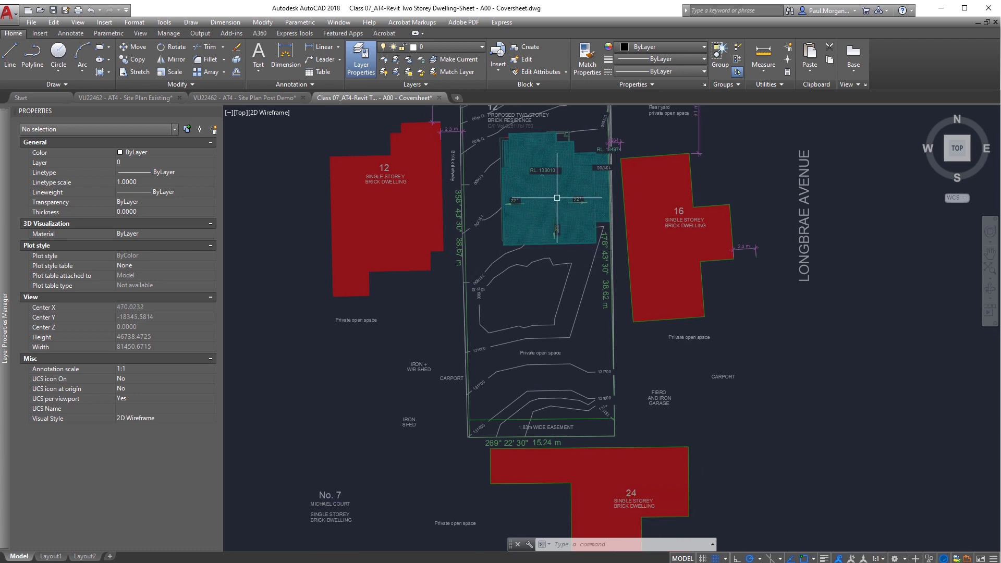
pyautogui.moveTo(558, 197); pyautogui.dragTo(559, 210, button='middle')
pyautogui.scroll(4, 572, 331)
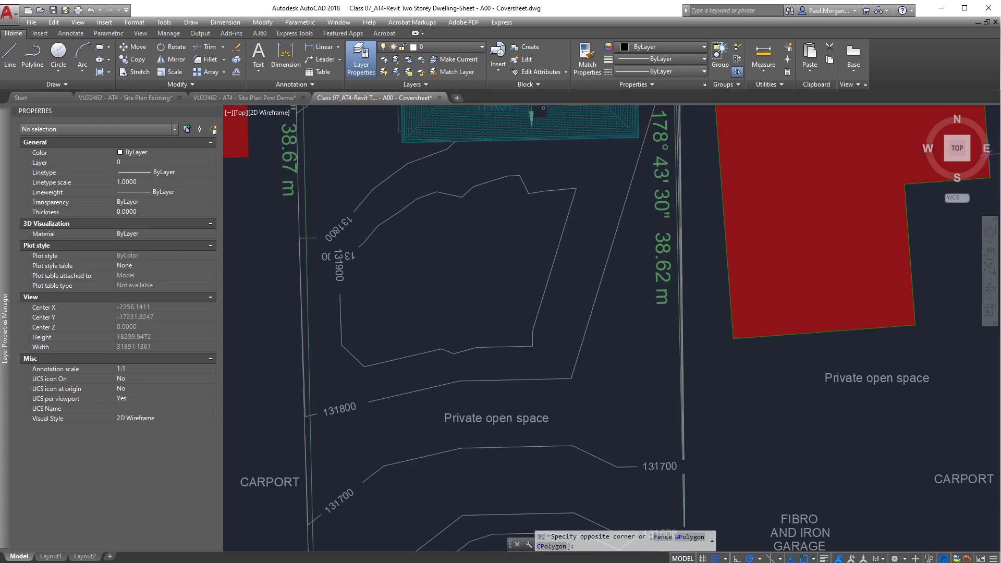
# Select the exported site plan's external reference and inspect the whole lot with the neighbouring dwellings
pyautogui.click(572, 330)
pyautogui.scroll(-4, 572, 330)
pyautogui.moveTo(566, 335); pyautogui.dragTo(568, 431, button='middle')
pyautogui.moveTo(531, 341); pyautogui.dragTo(581, 327, button='middle')
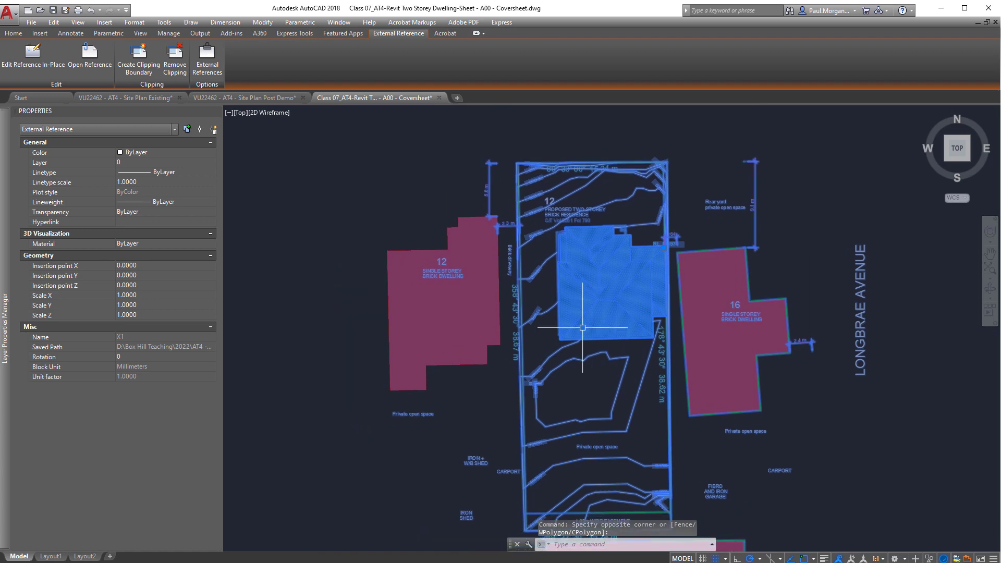
pyautogui.moveTo(601, 367); pyautogui.dragTo(596, 352, button='middle')
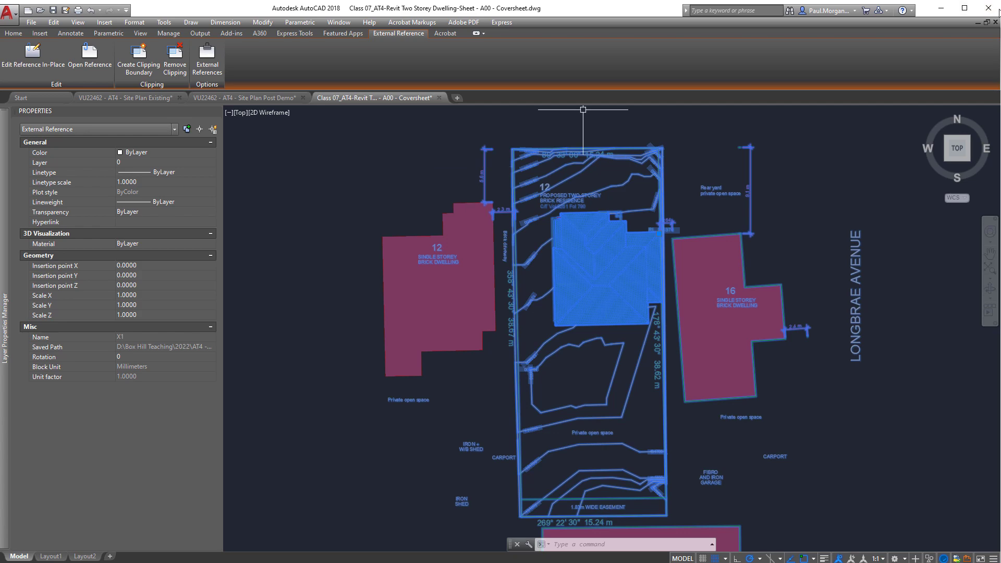
# Close the coversheet drawing without saving its changes, and minimise AutoCAD to return to the Class 07 folder
pyautogui.click(997, 10)
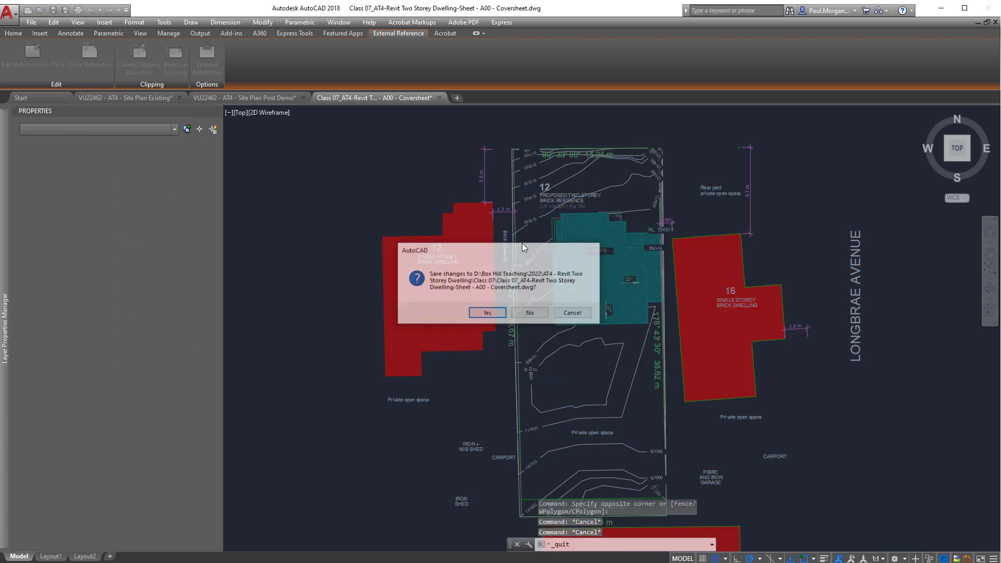
pyautogui.press('Escape')
pyautogui.click(438, 97)
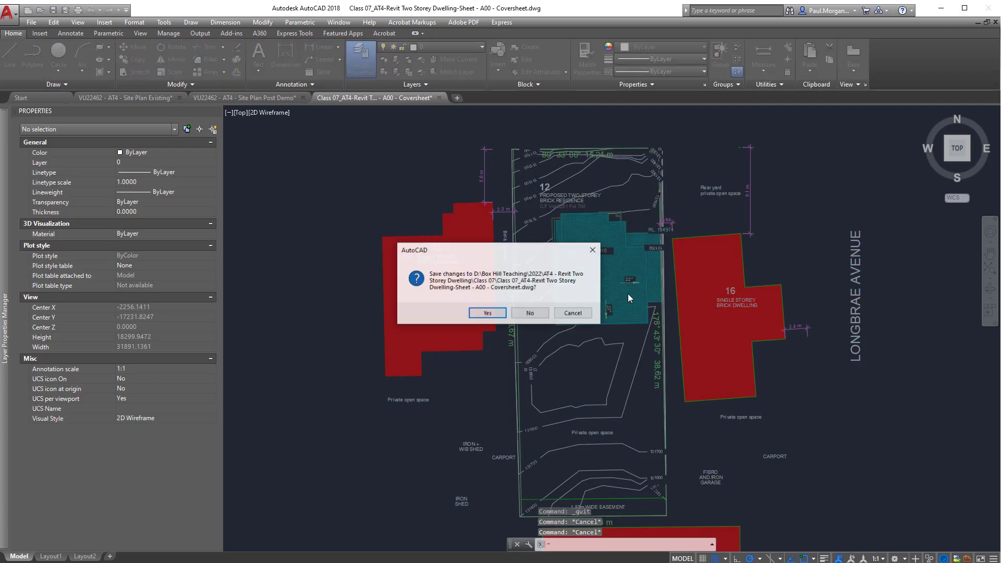
pyautogui.click(530, 313)
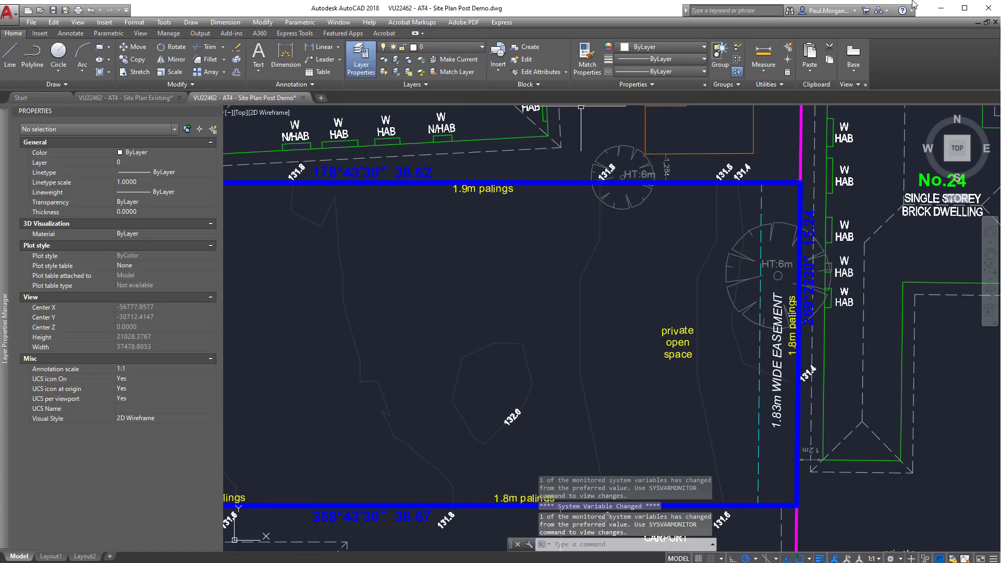
pyautogui.click(941, 8)
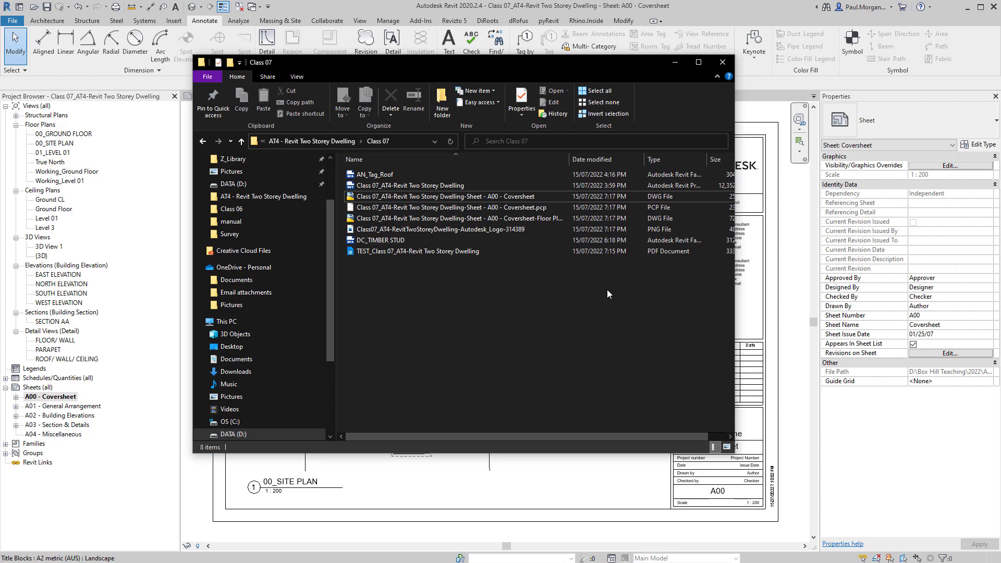
pyautogui.click(584, 251)
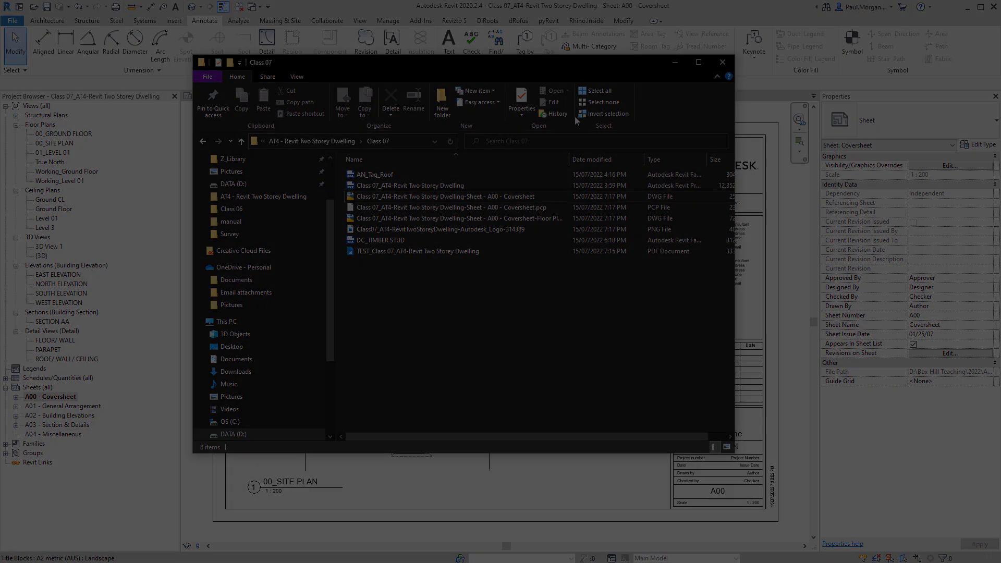